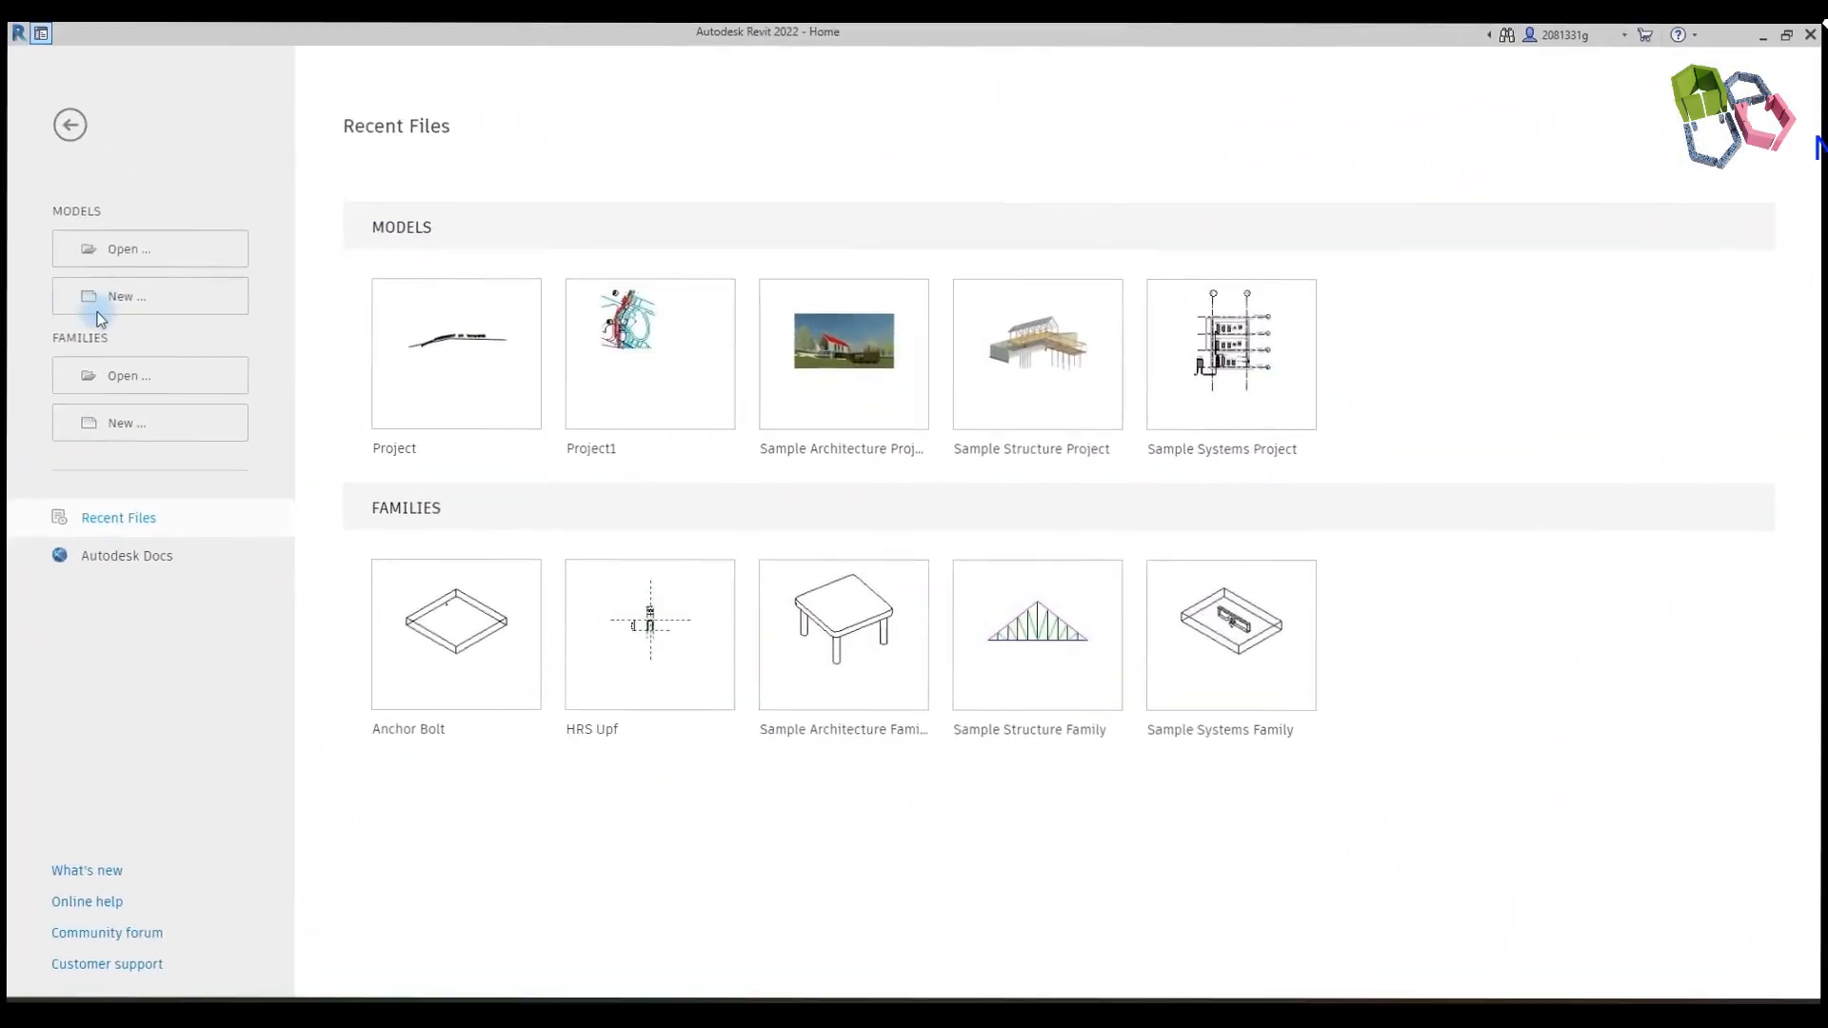
Step: Create a new project from the OU.rte template file
left_click(111, 297)
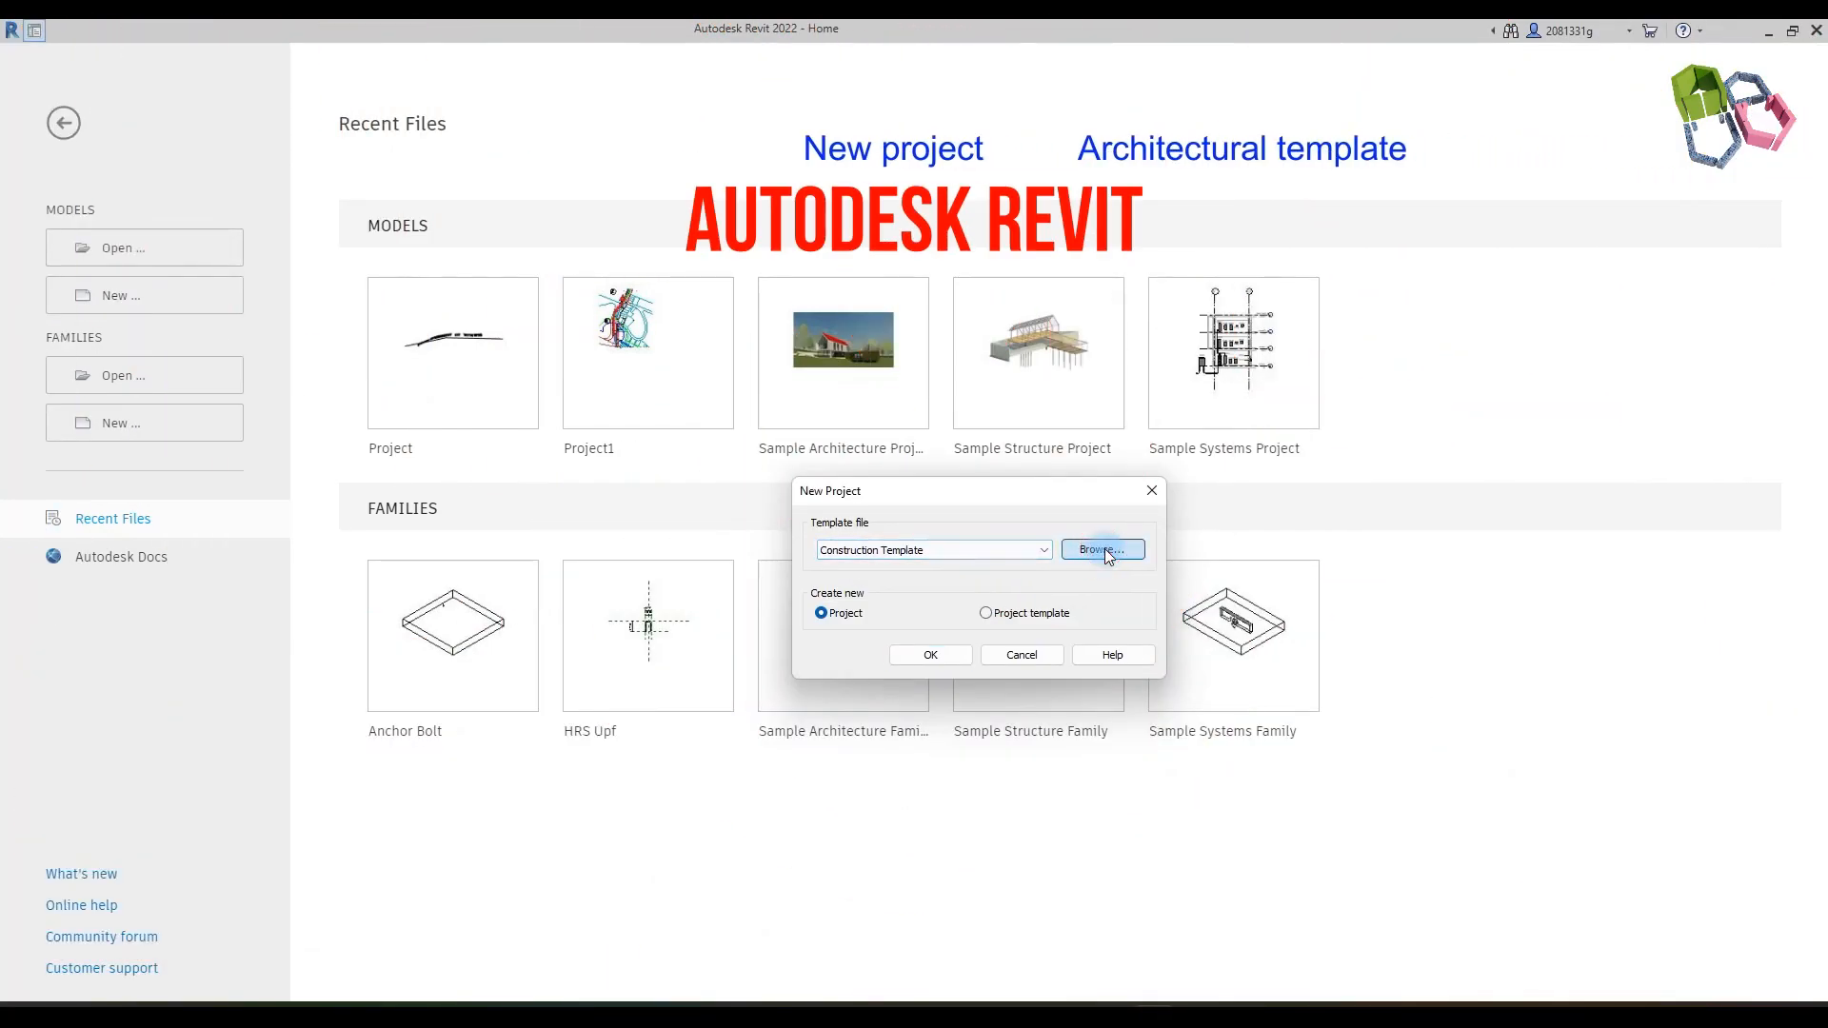
left_click(1066, 551)
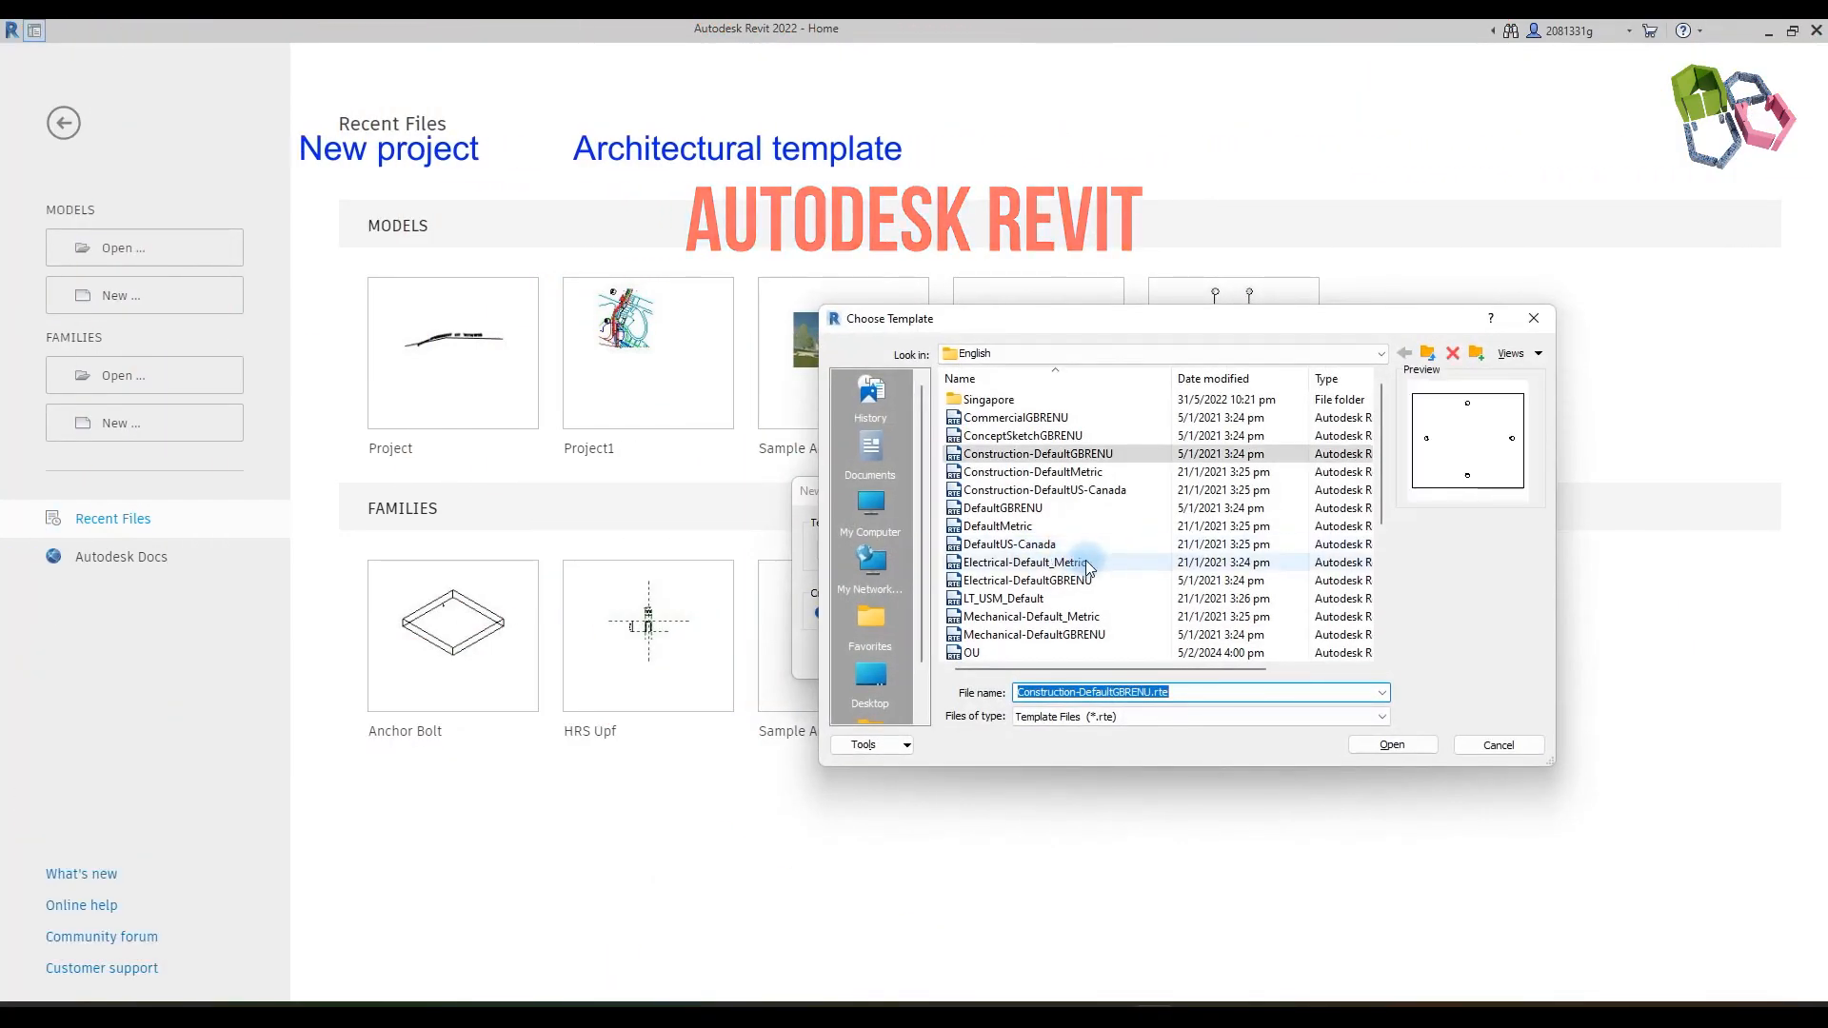
left_click(971, 653)
left_click(1394, 747)
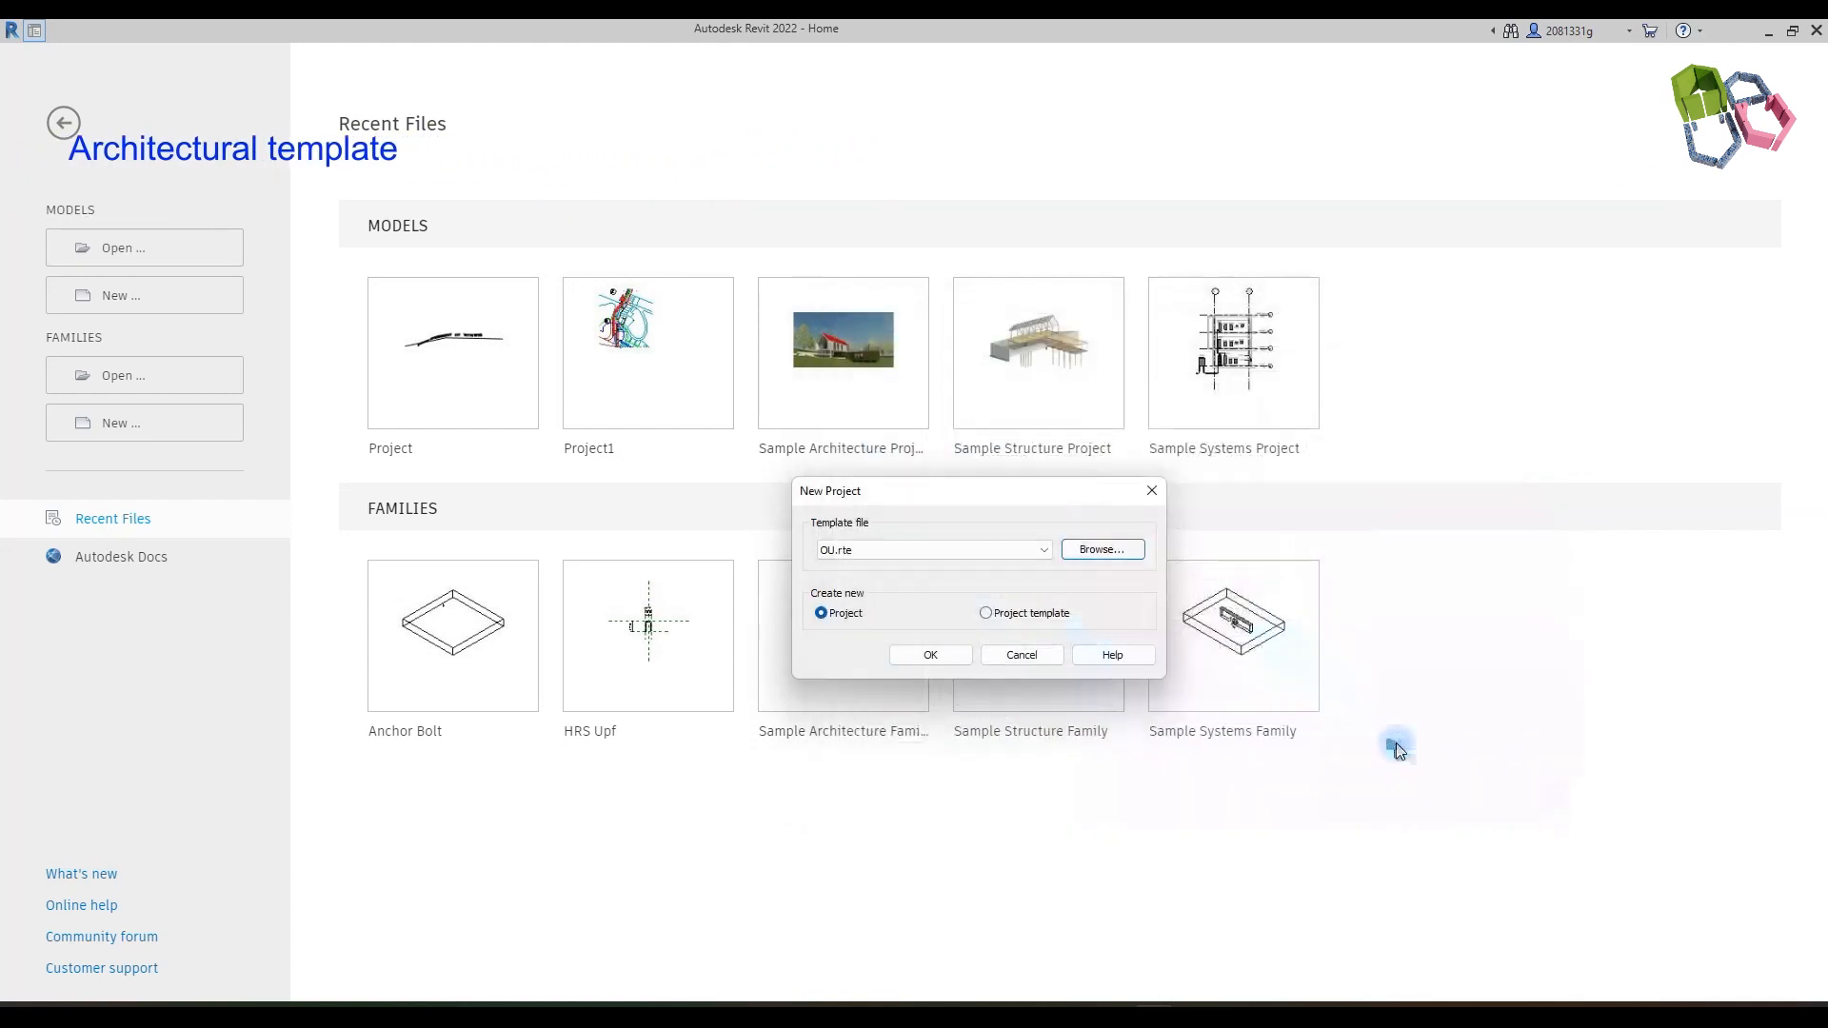
left_click(931, 655)
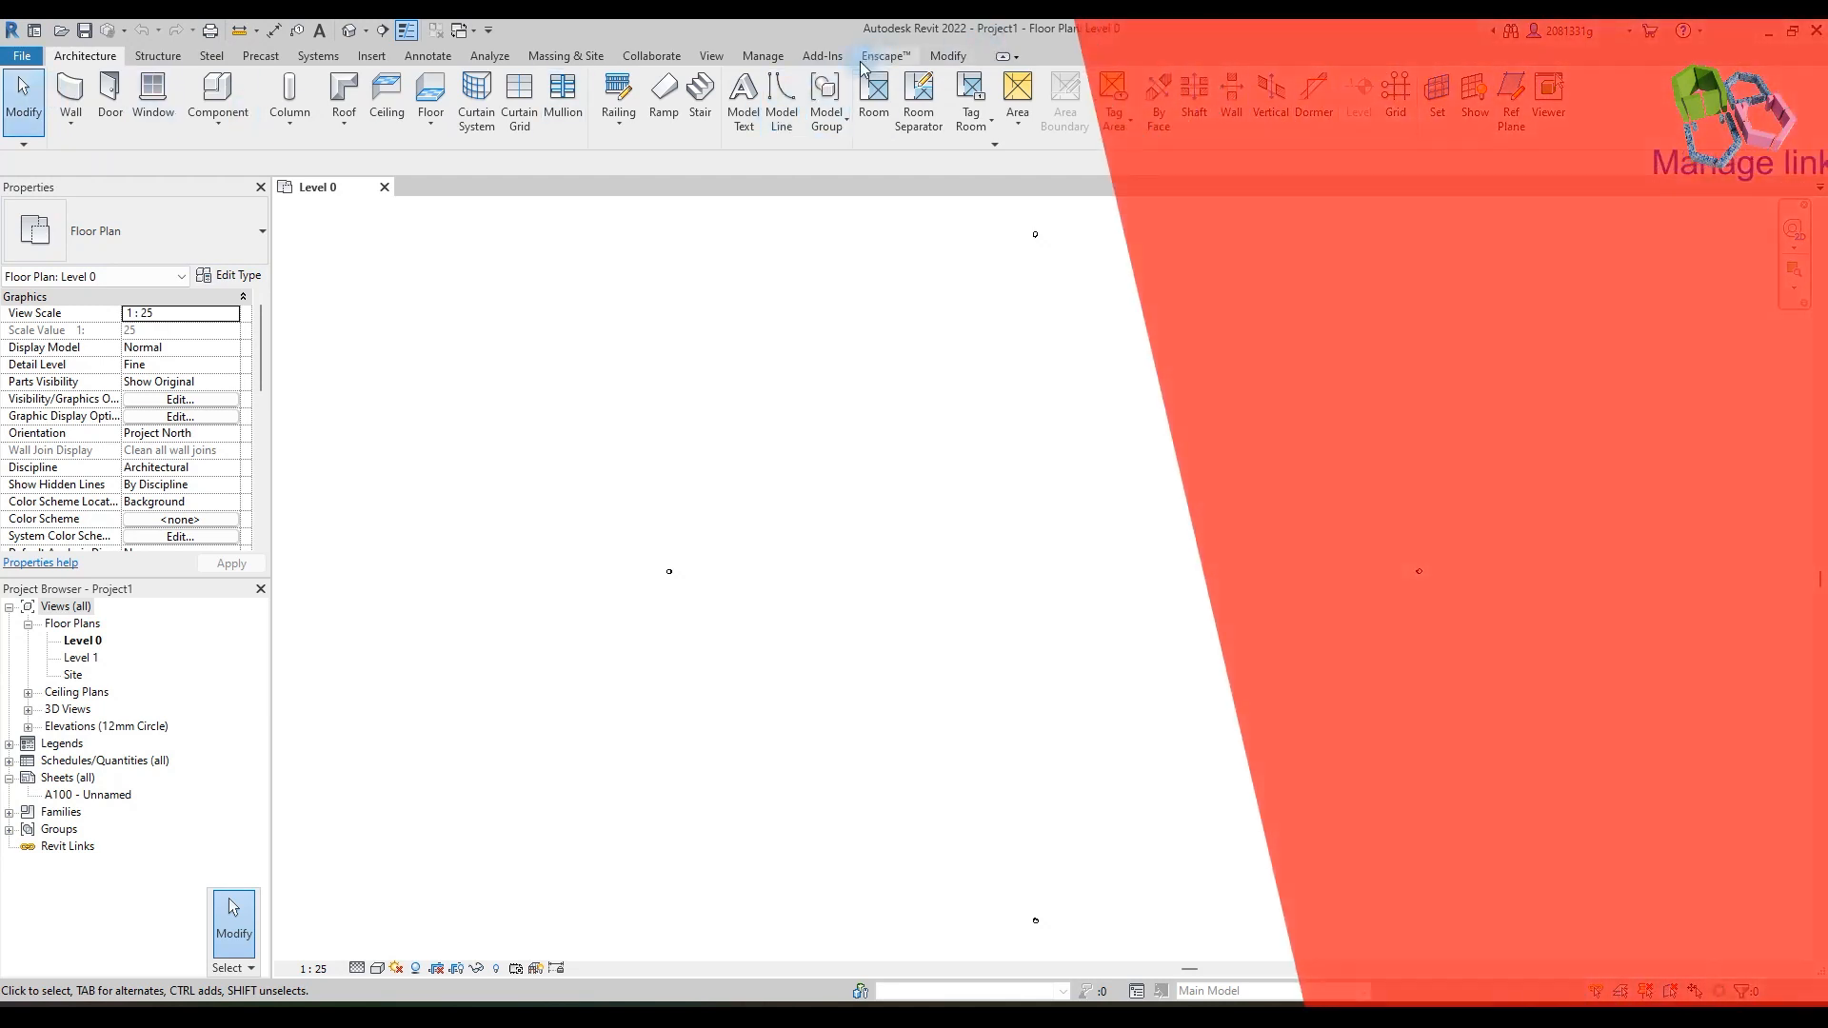
Step: Link the CAD file LW model u BRH.dwg from the Desktop, positioned Auto - Origin to Internal Origin at Level 0
left_click(763, 55)
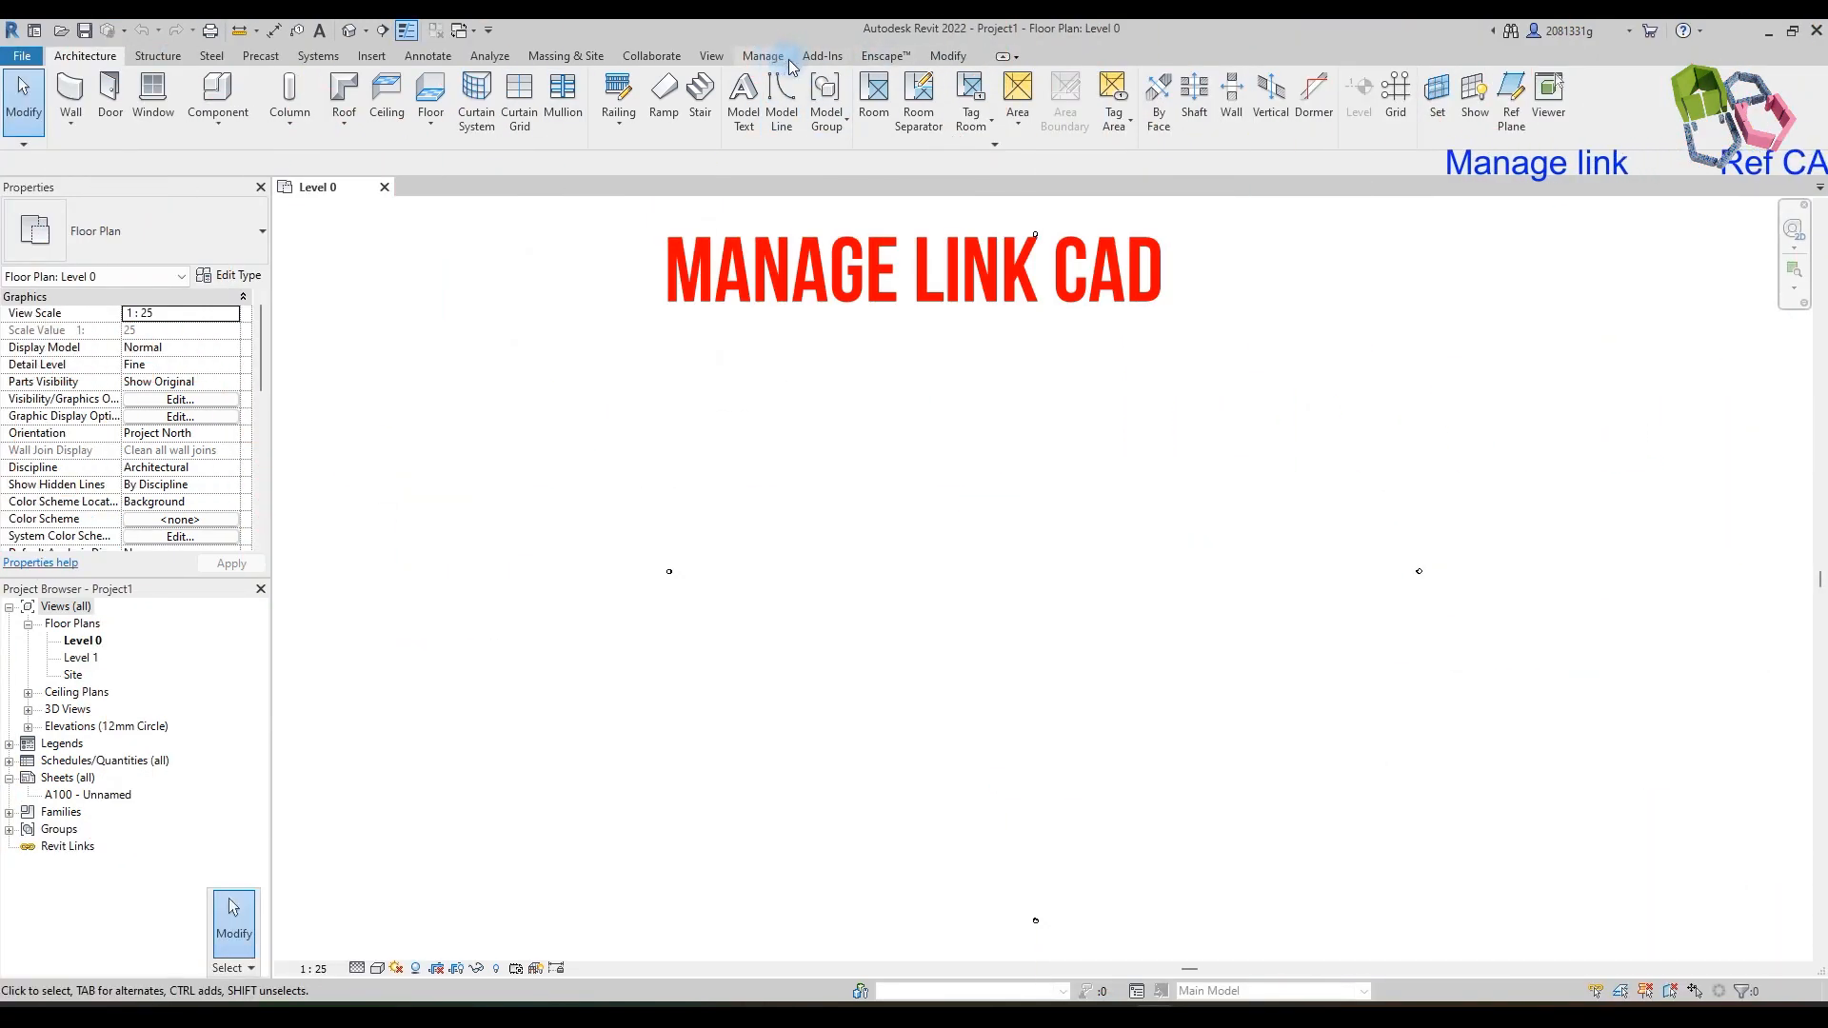
left_click(1295, 104)
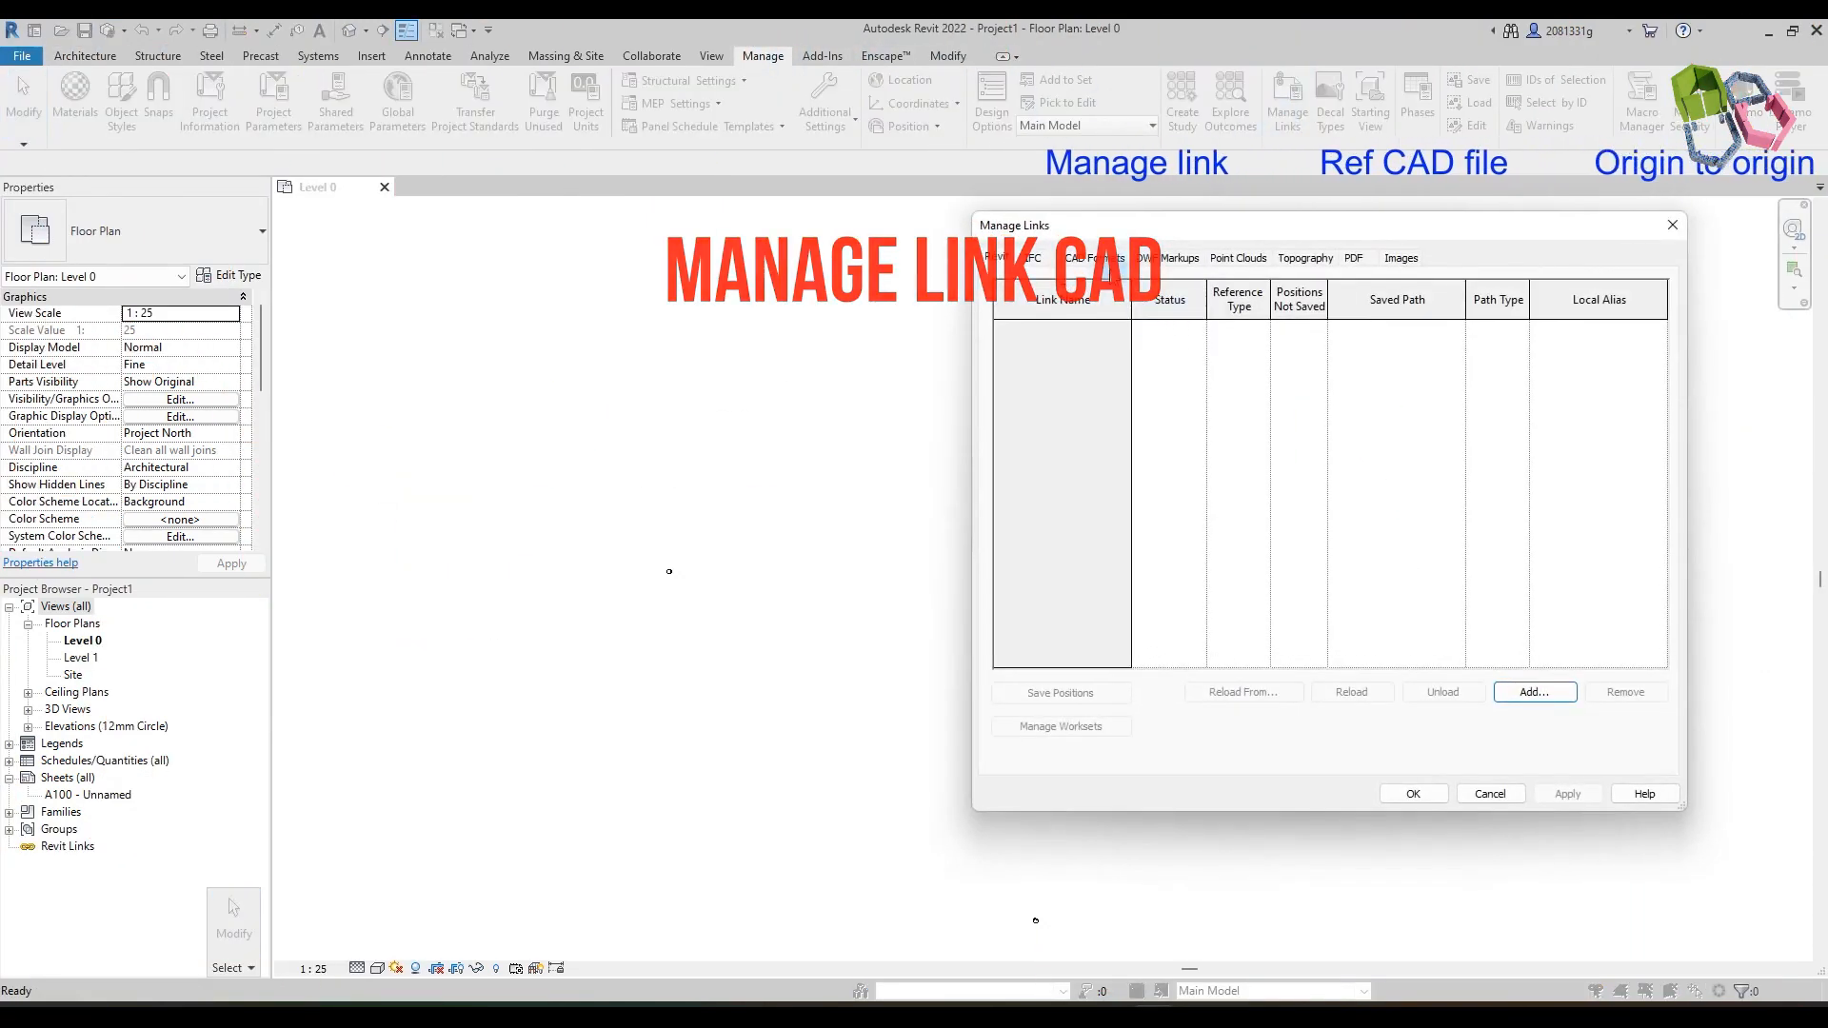
left_click(1095, 256)
left_click(1532, 727)
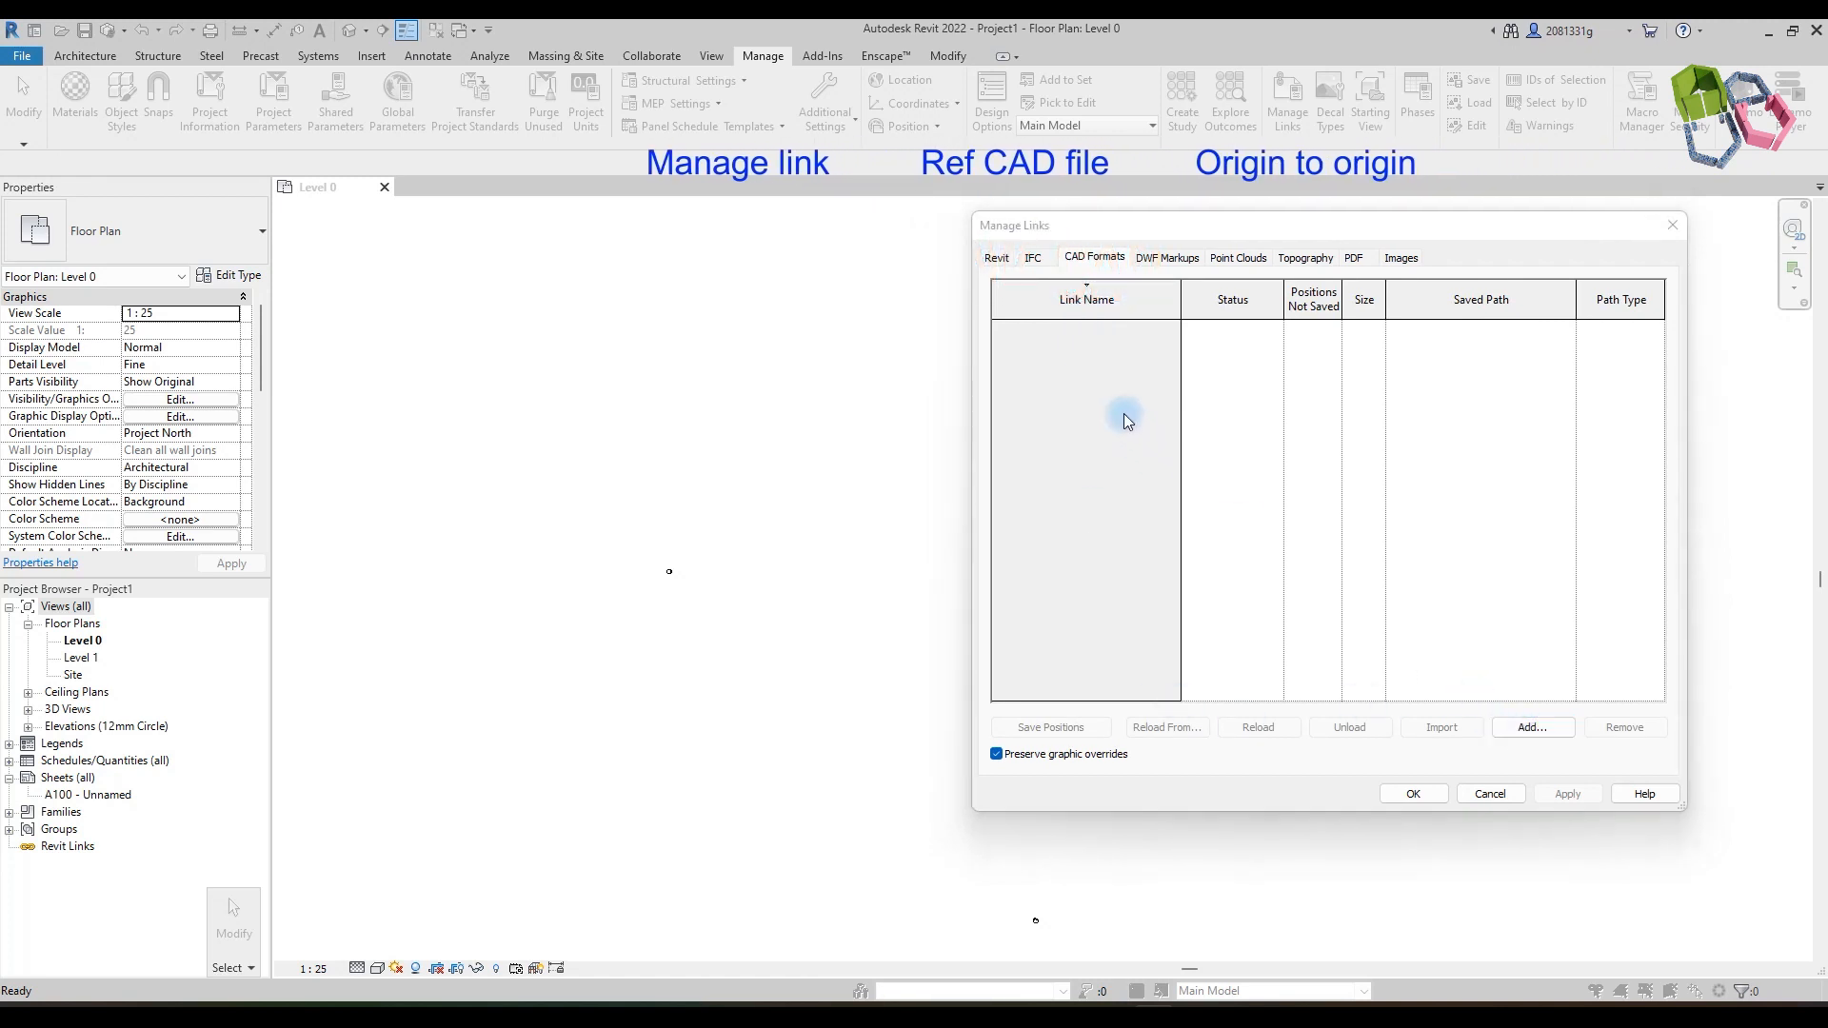
left_click(423, 328)
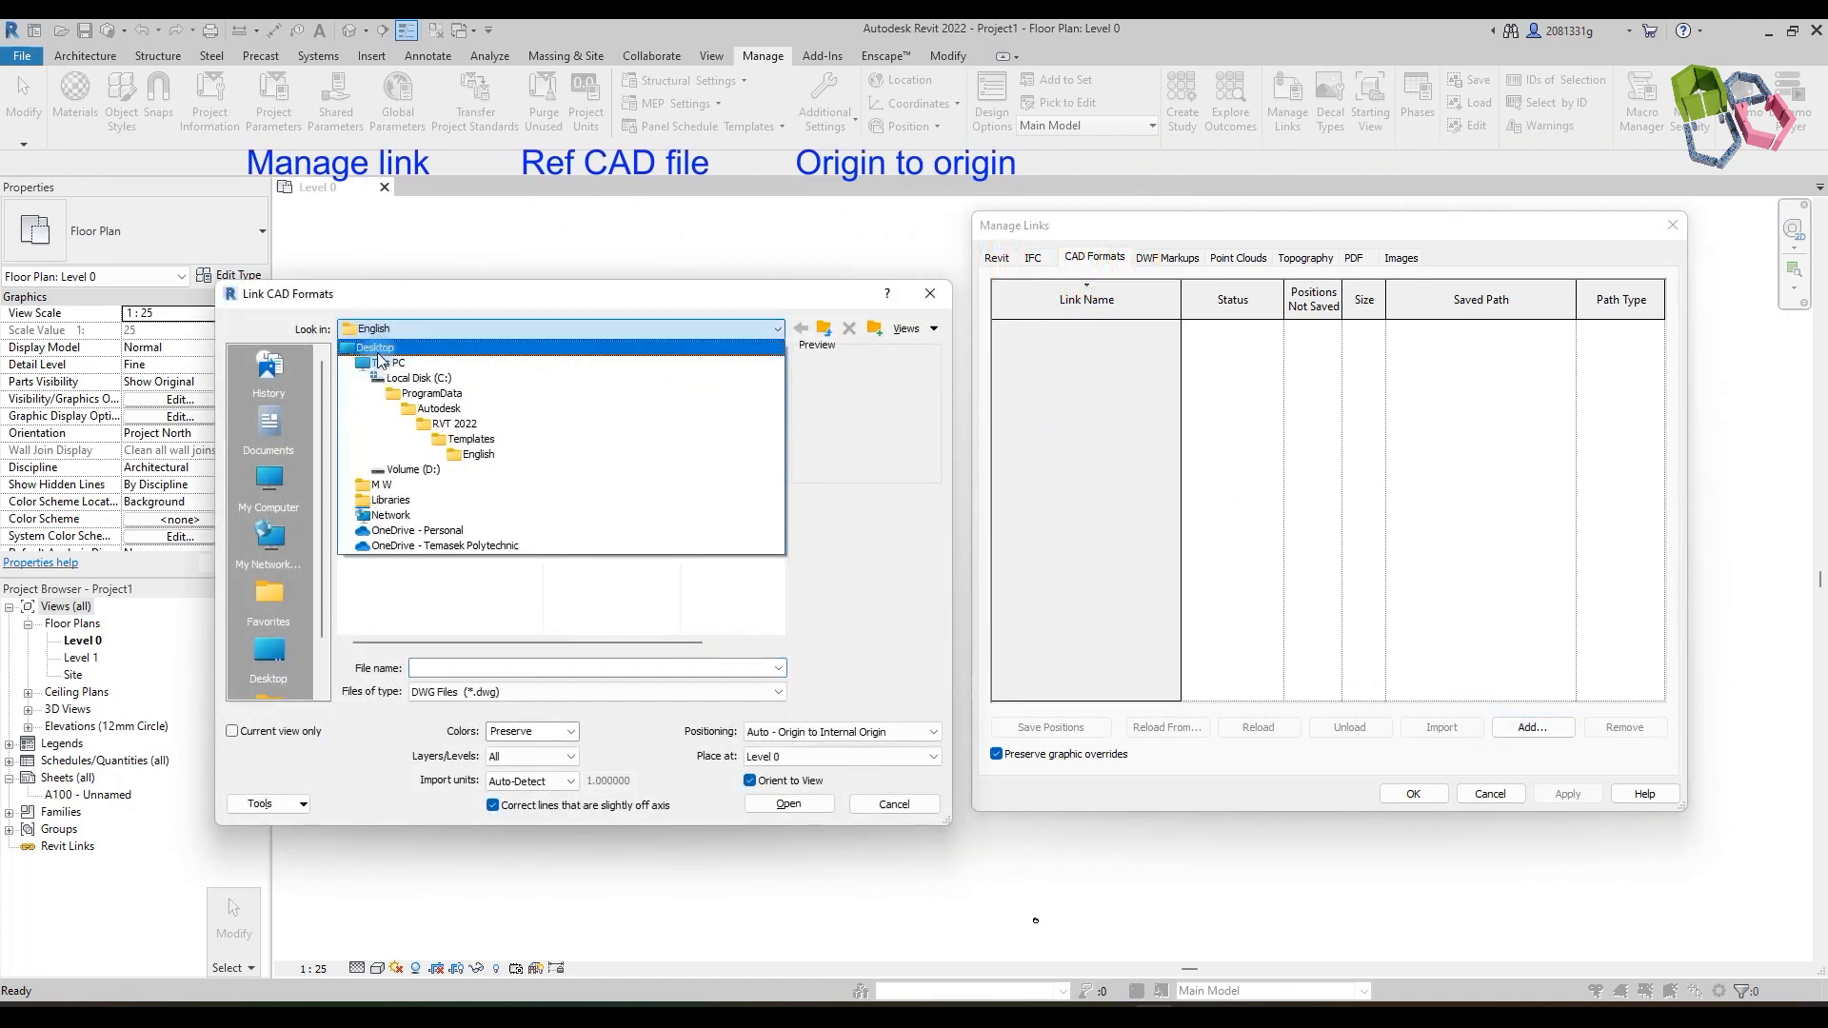
left_click(381, 344)
left_click(433, 374)
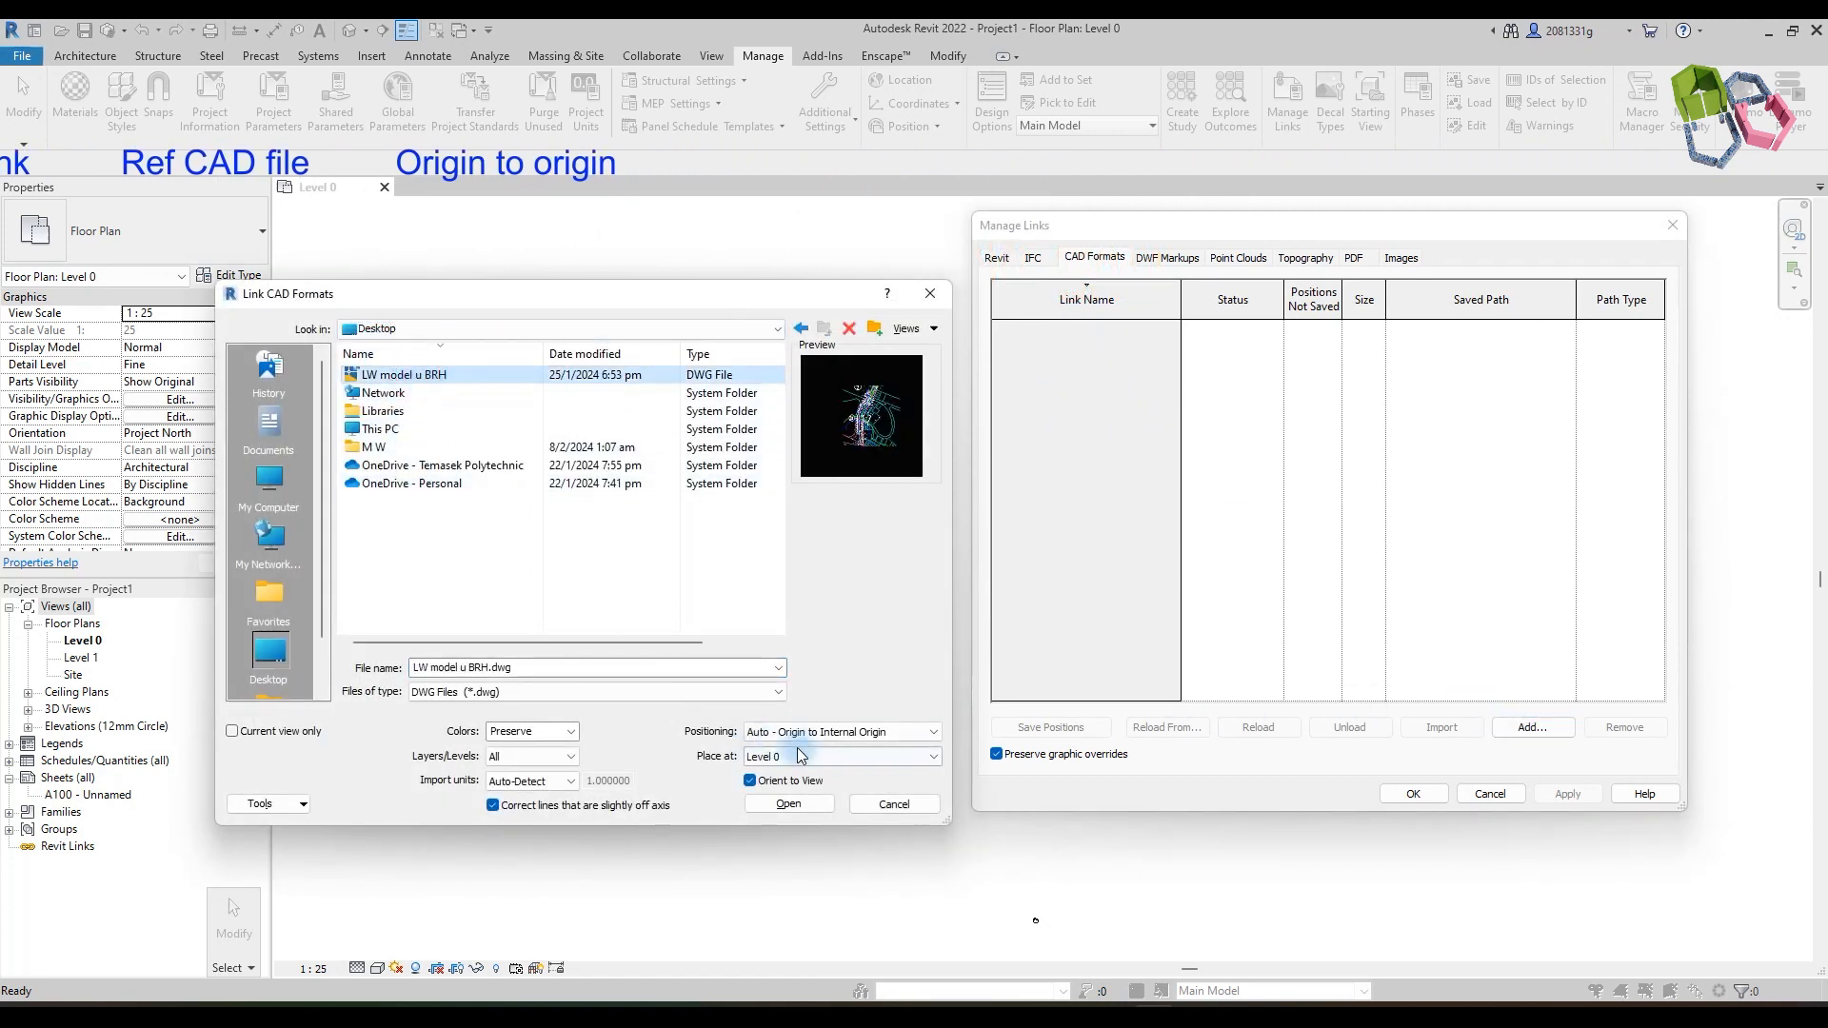
left_click(800, 805)
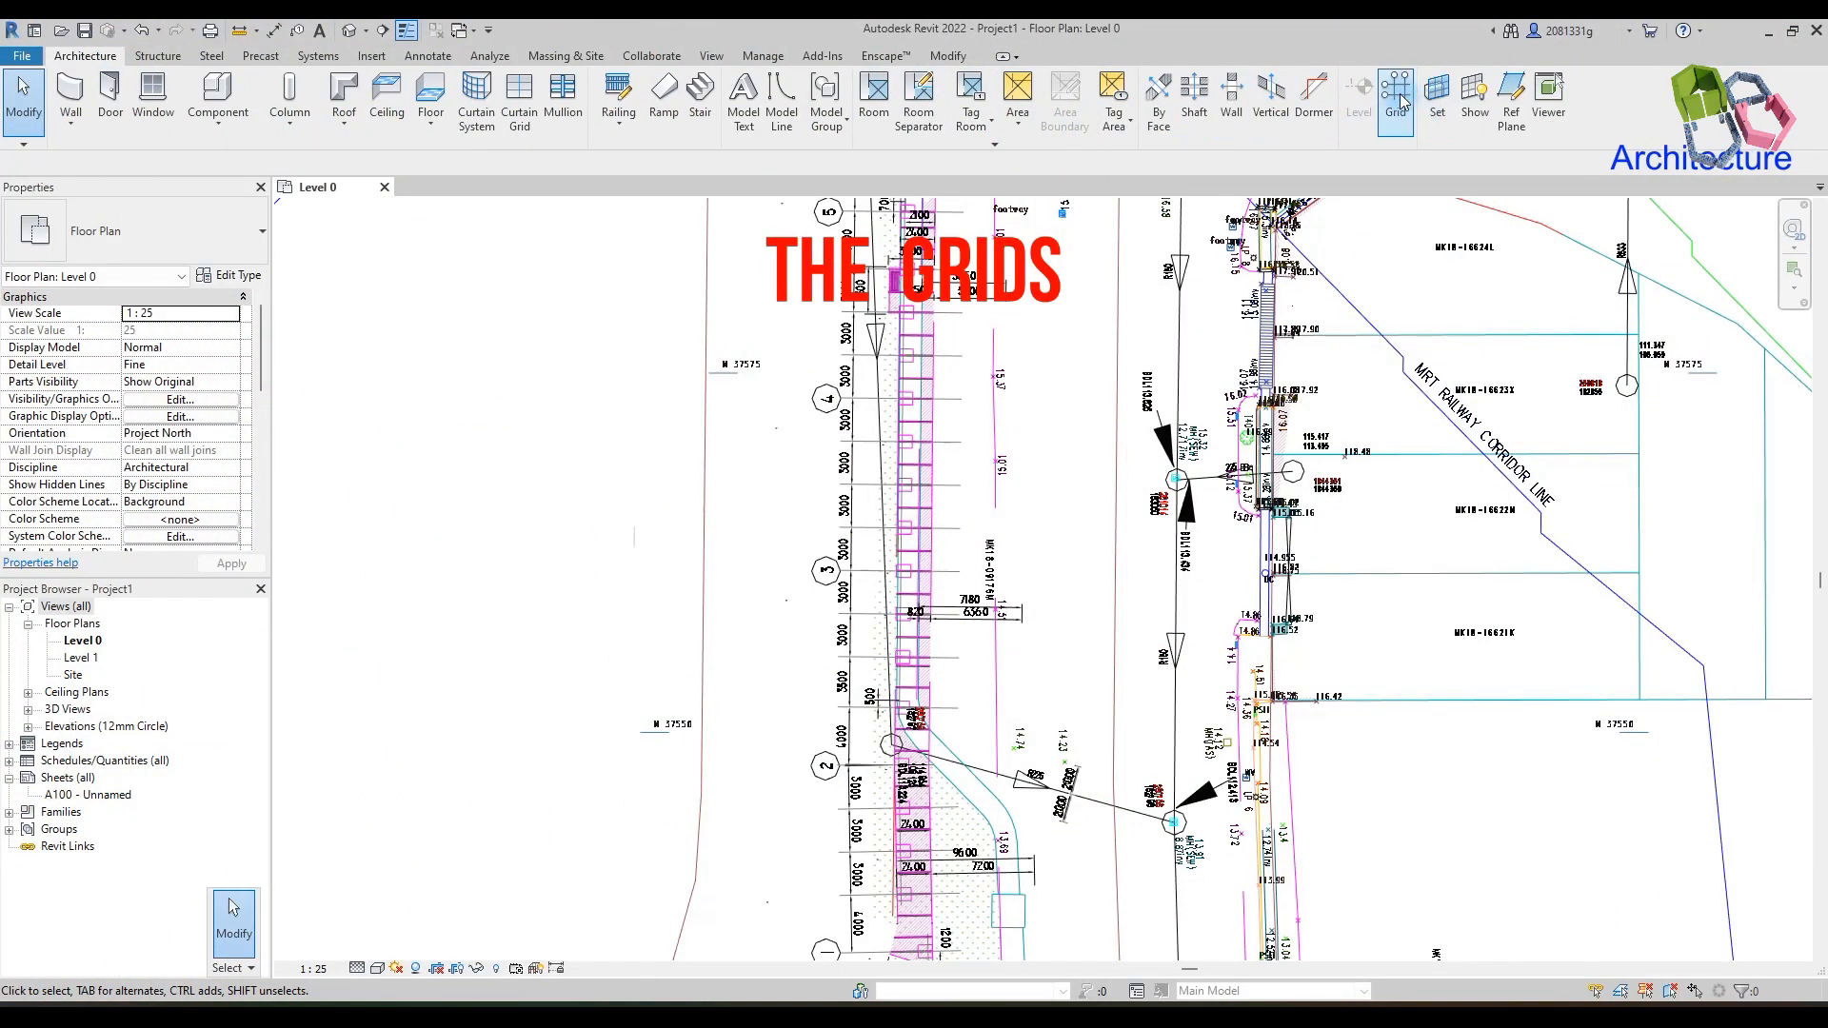
Step: Create grids by picking the grid lines near axes 4 and 5 of the linked CAD drawing
left_click(1397, 95)
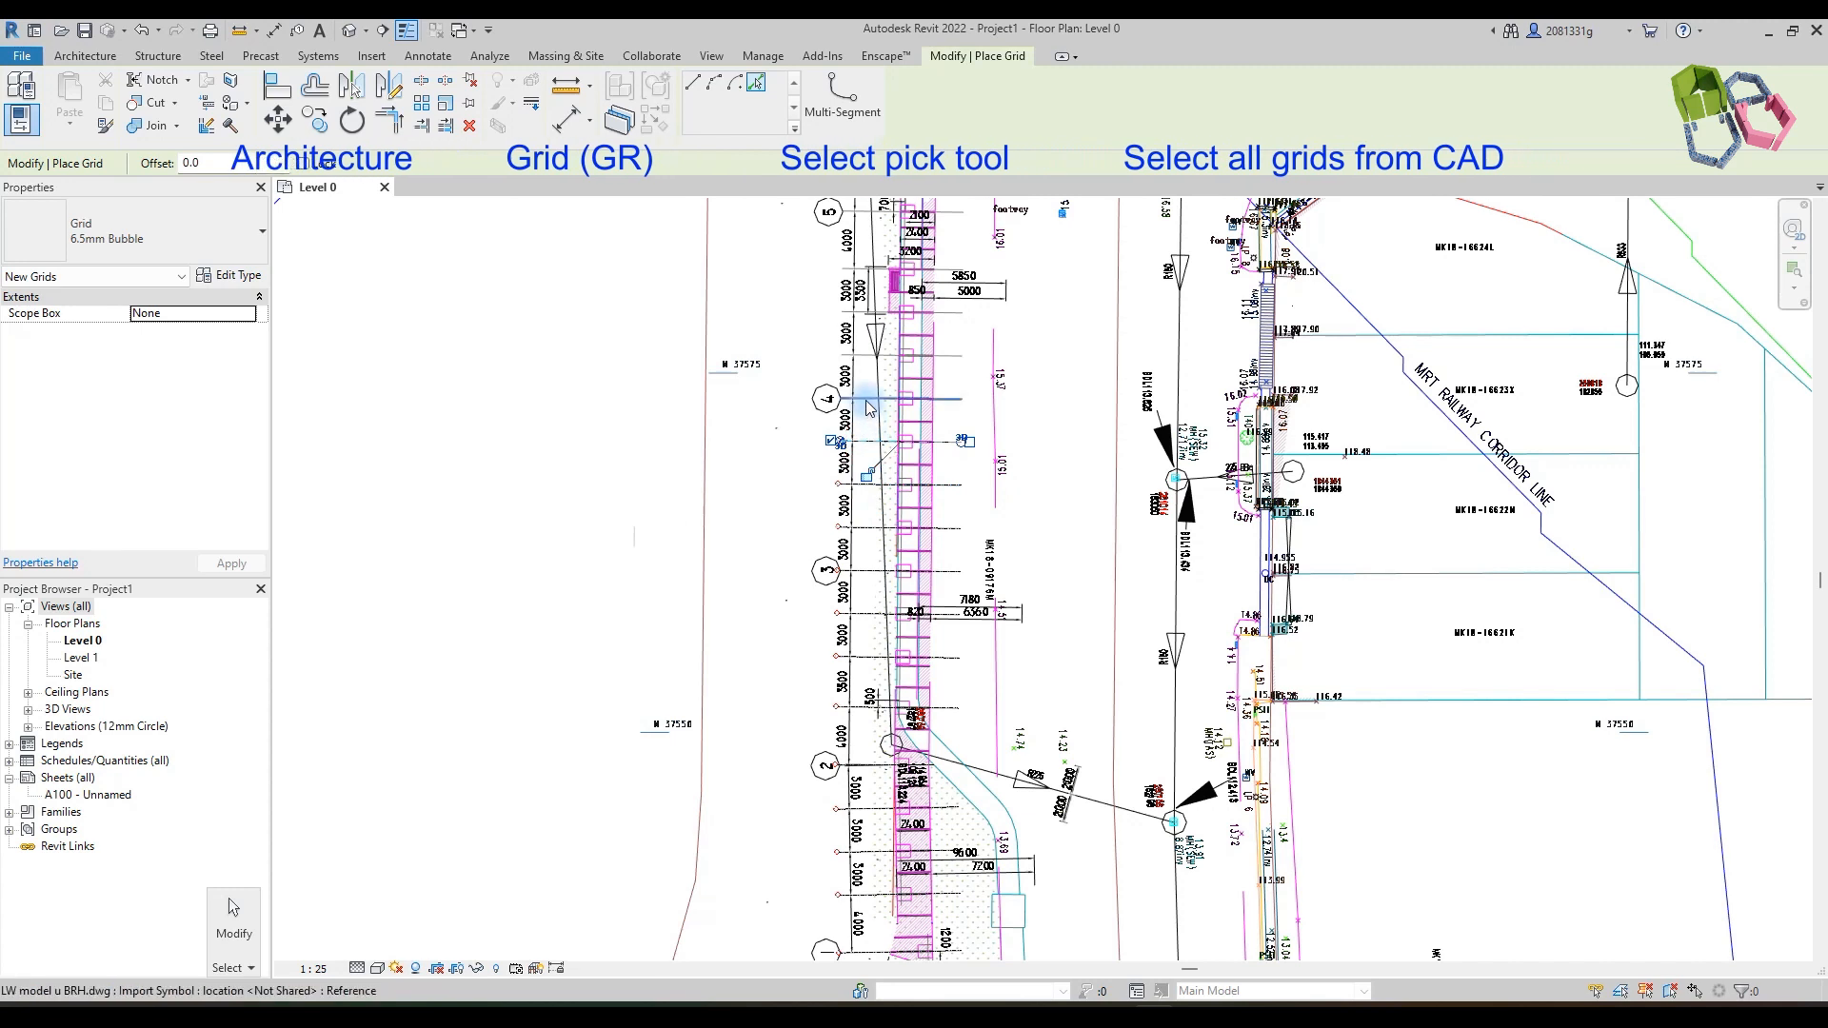
left_click(863, 312)
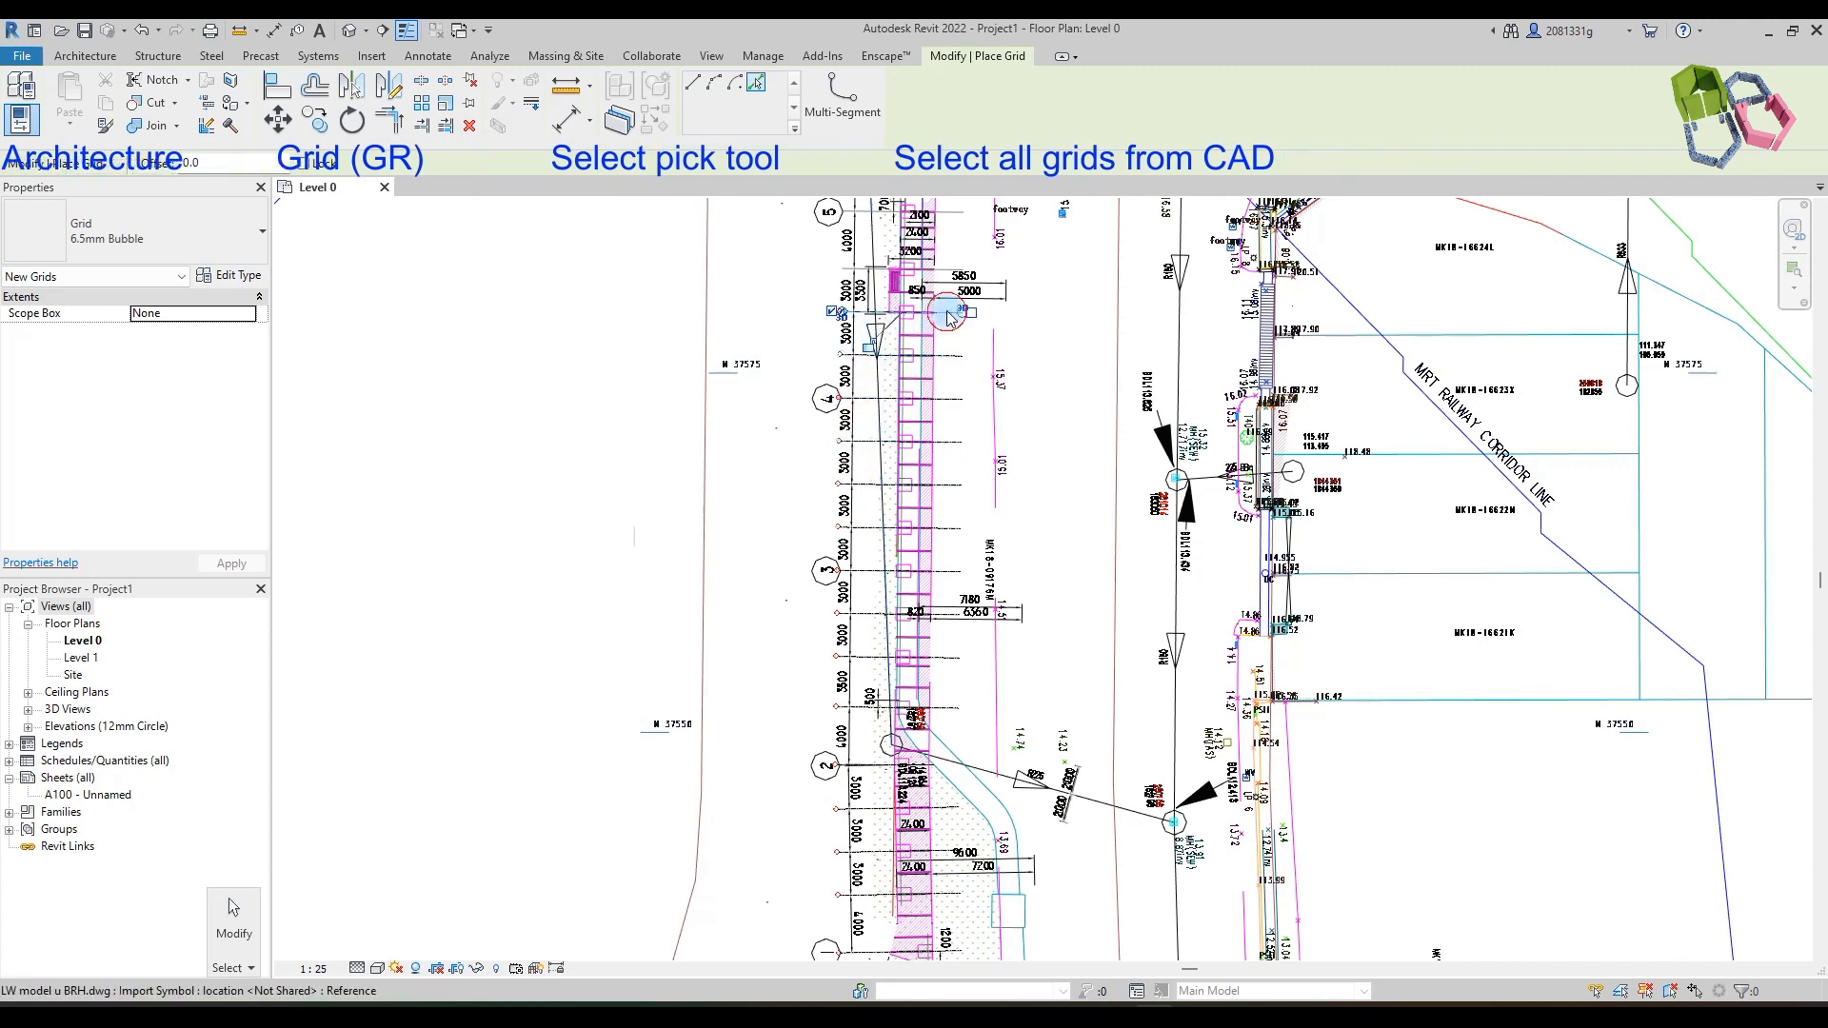
left_click(864, 216)
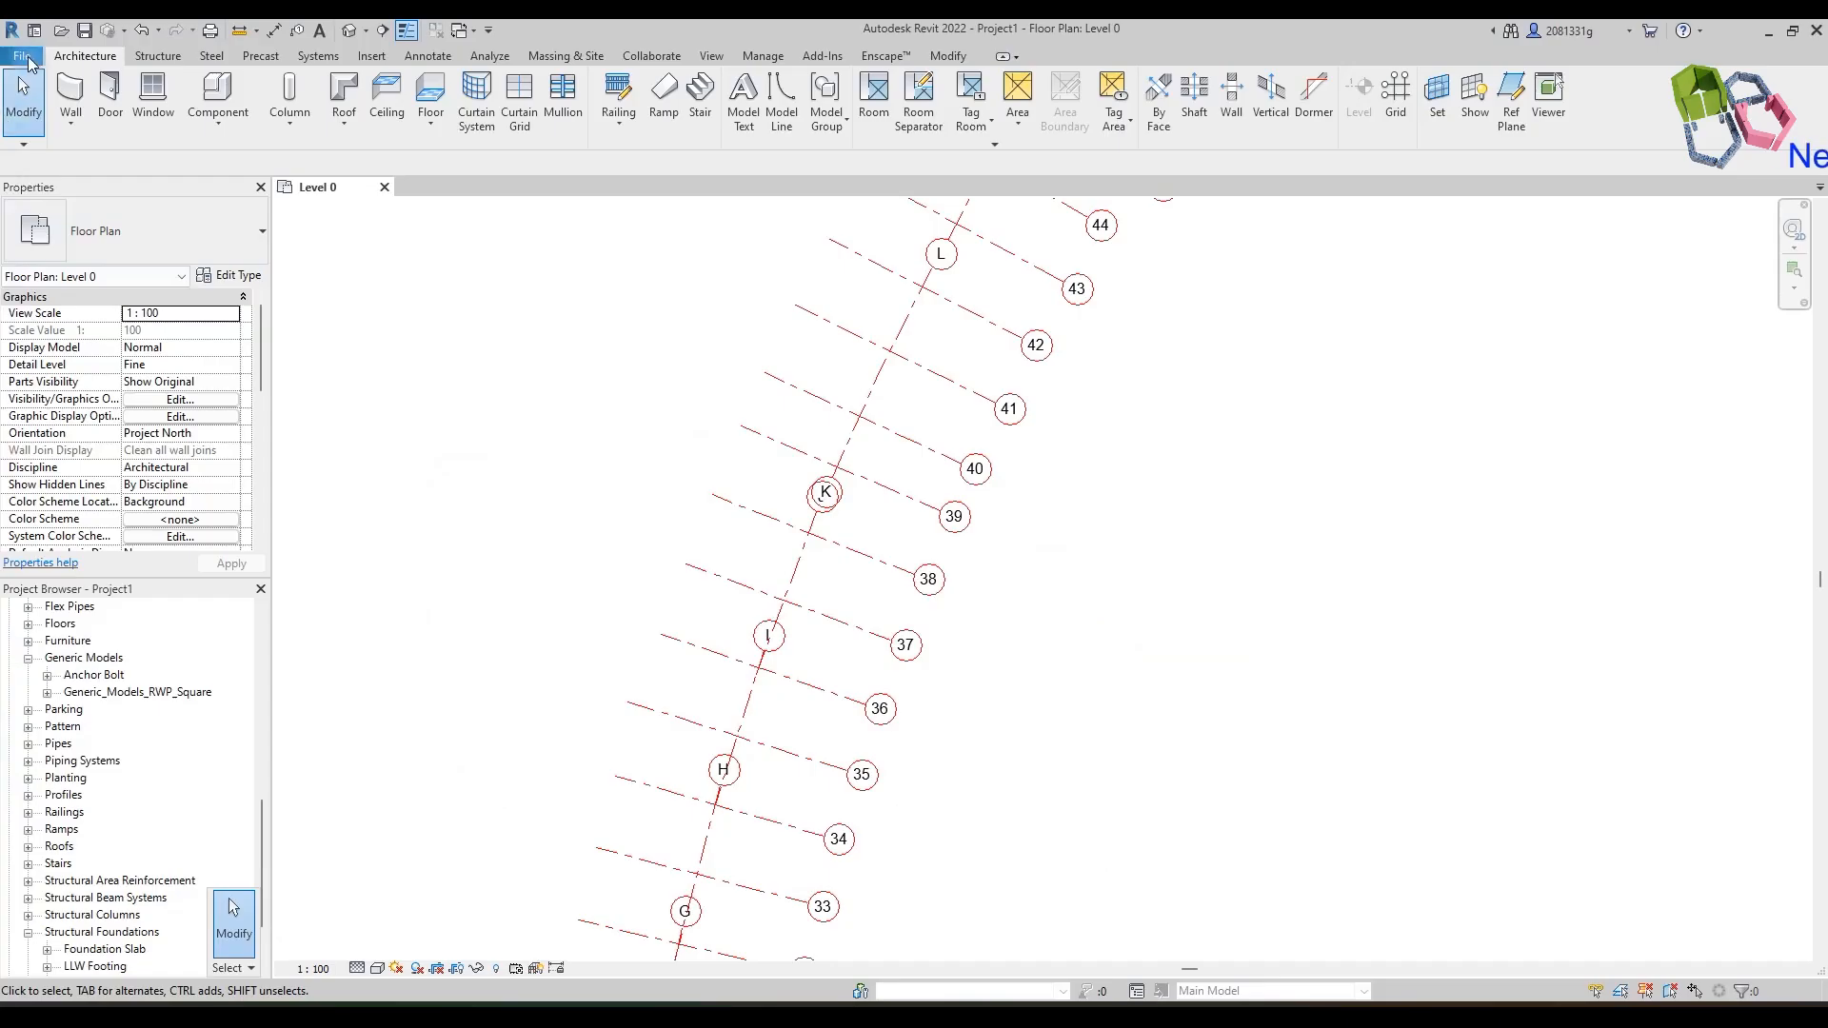
Step: Create a new family from the Metric Structural Foundation template
left_click(23, 57)
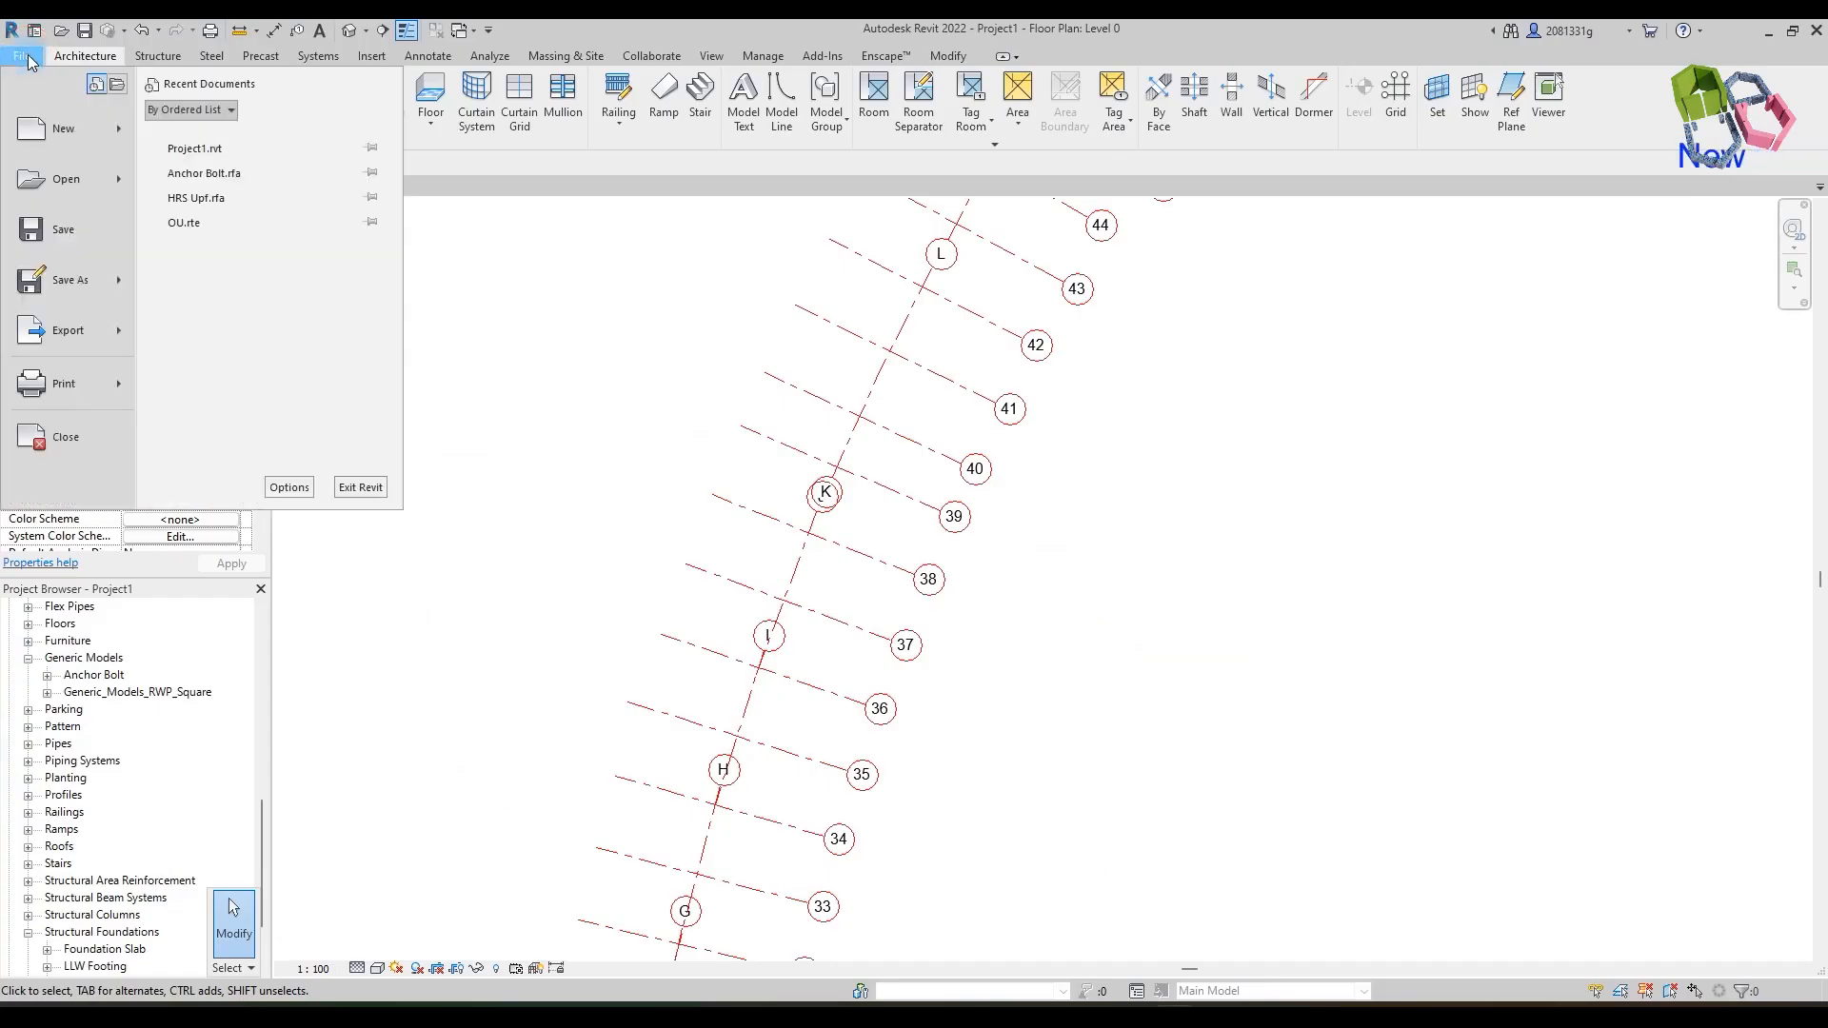
left_click(648, 362)
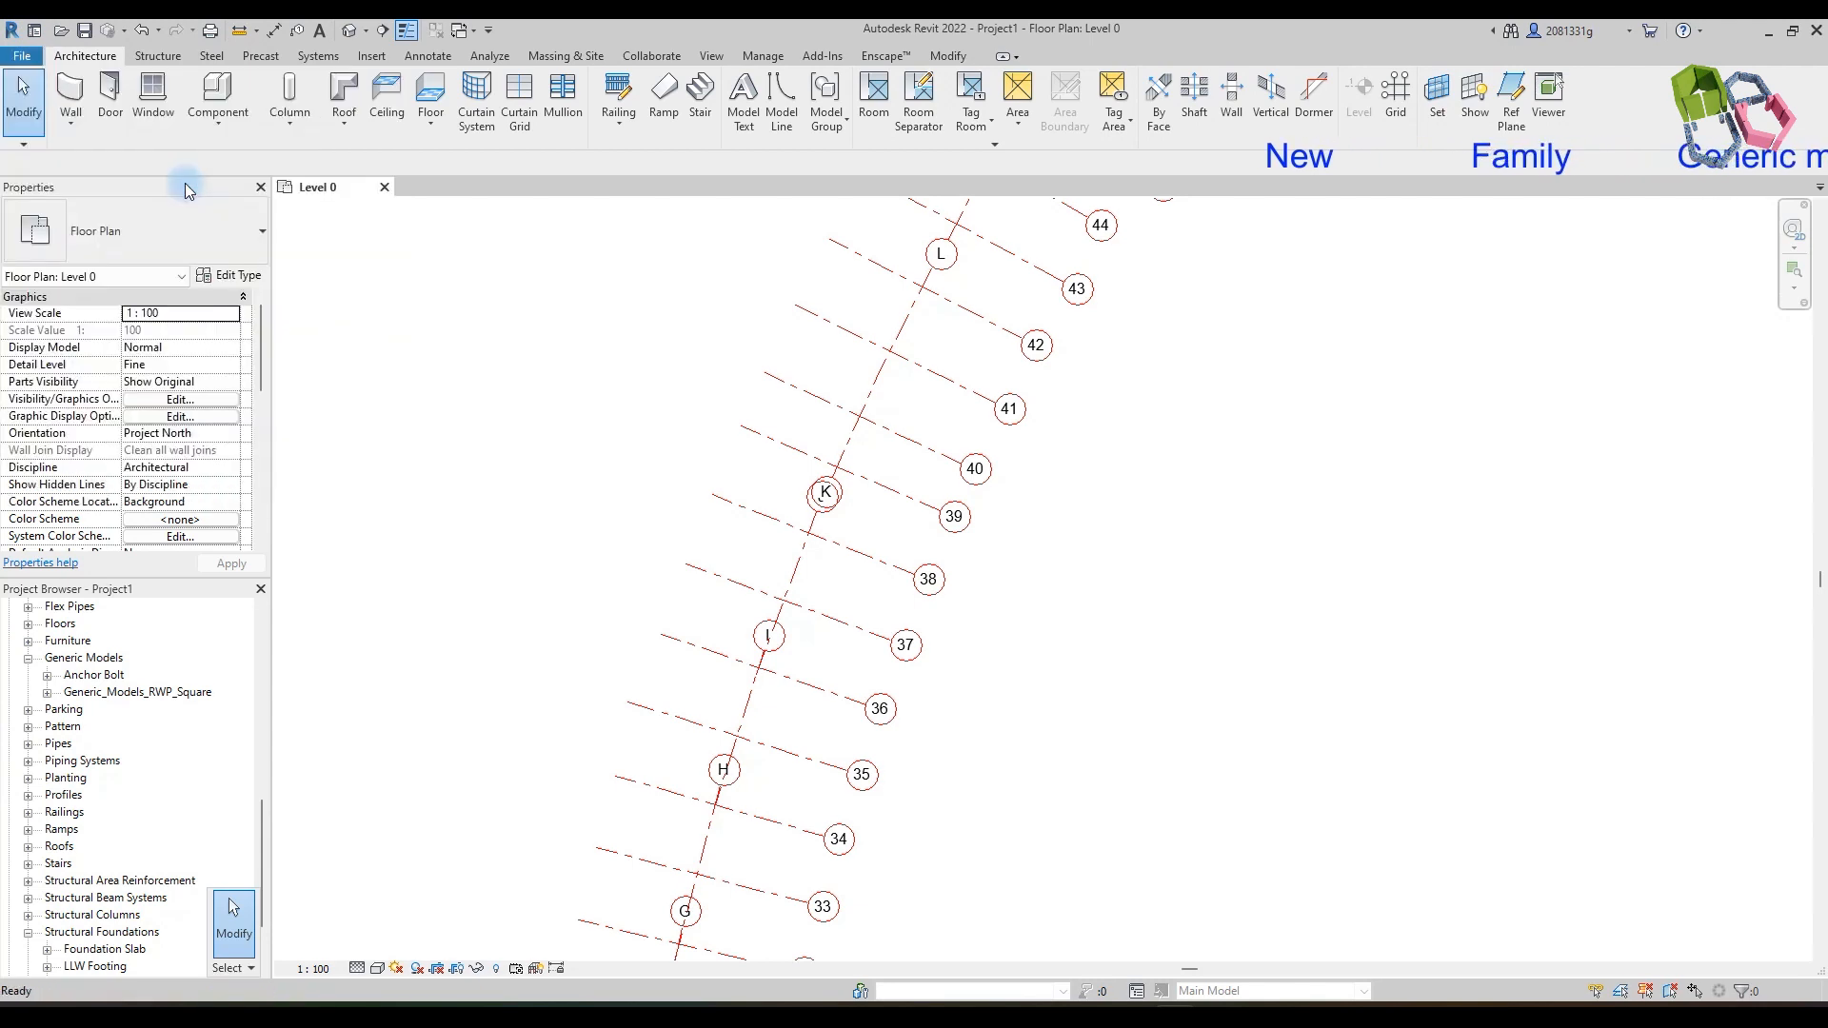
left_click_drag(1380, 395, 1368, 608)
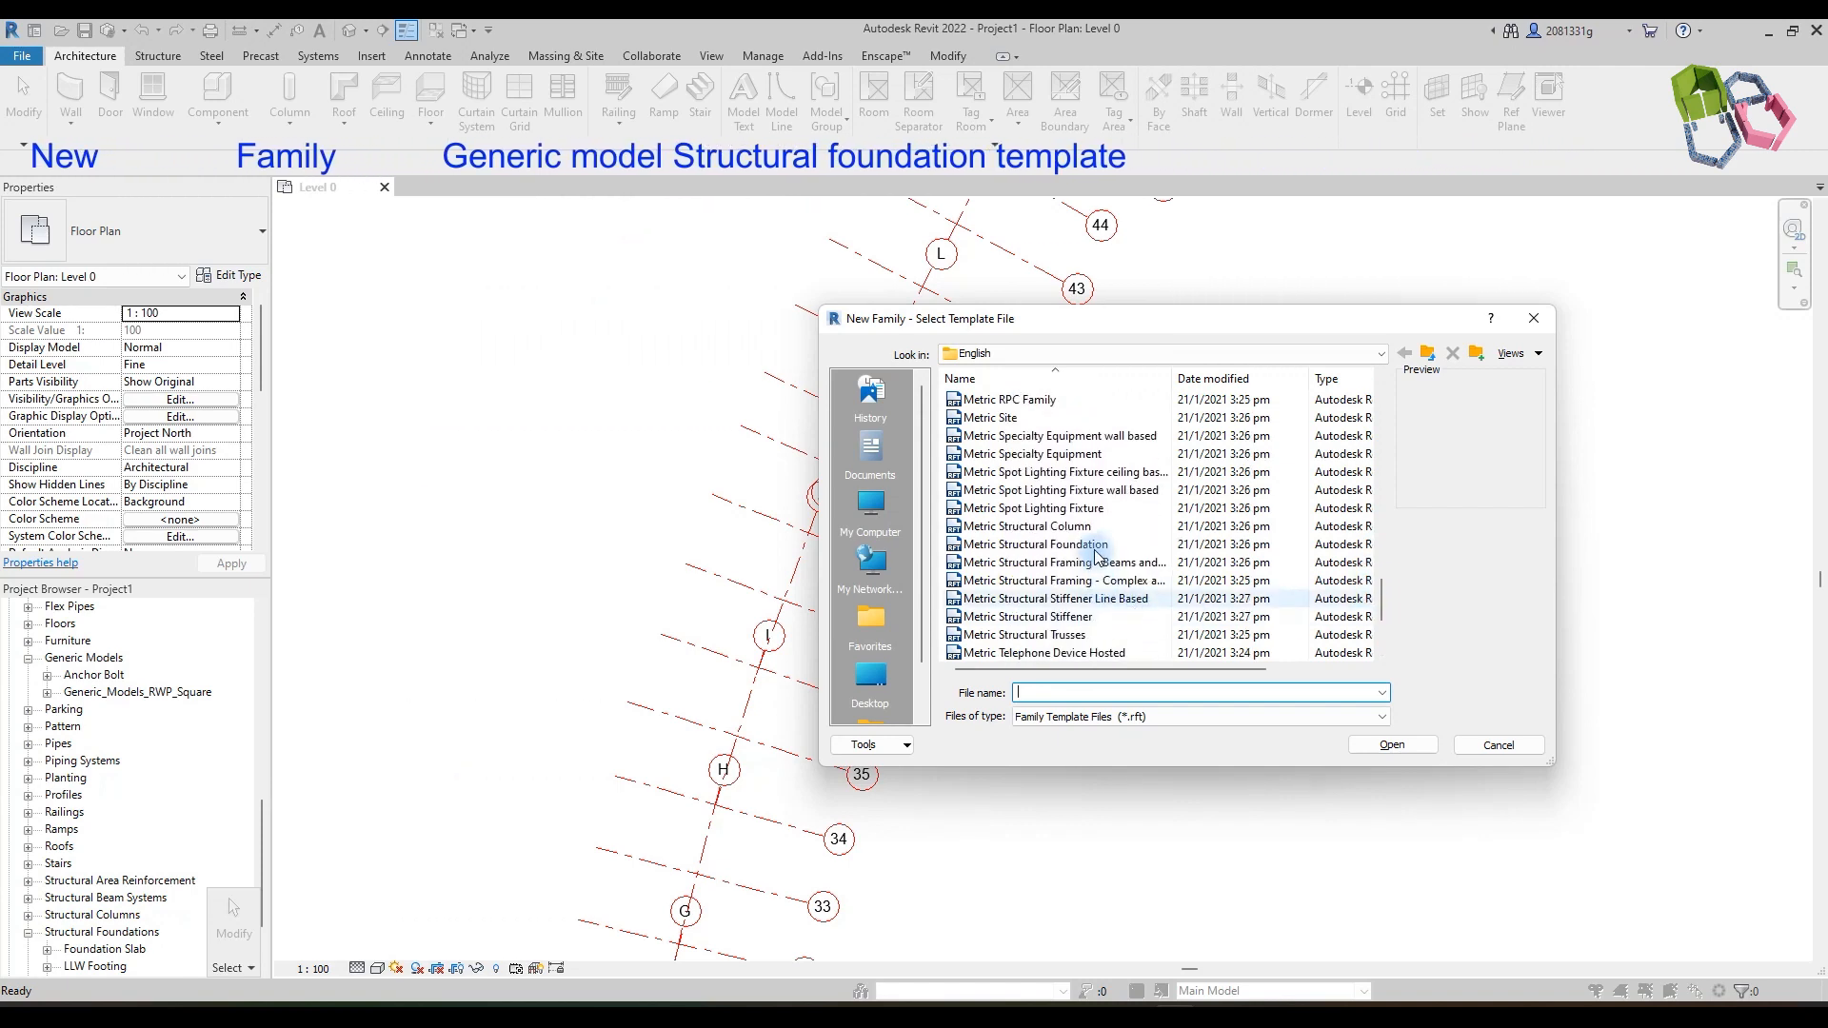
left_click(1095, 548)
left_click(1410, 750)
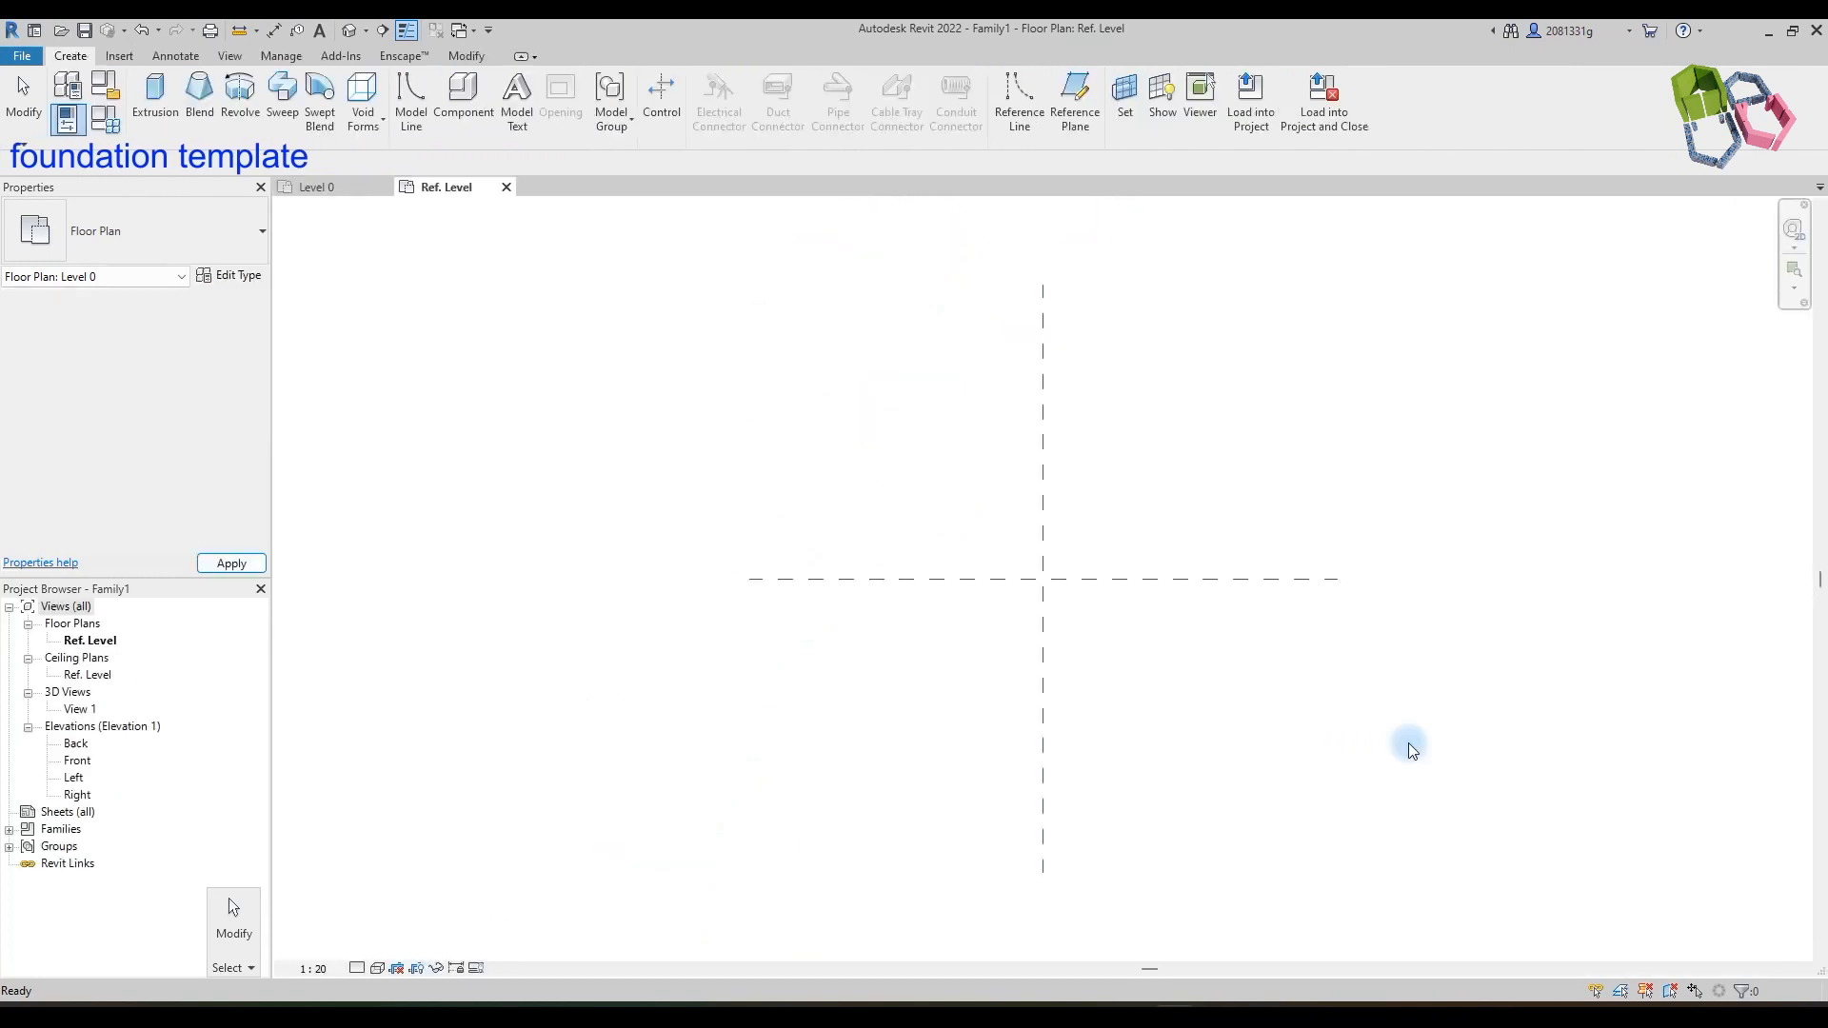
Step: Draw two vertical reference planes about 1185 mm apart and two horizontal ones about 1427 mm apart around the centre planes
left_click(1074, 100)
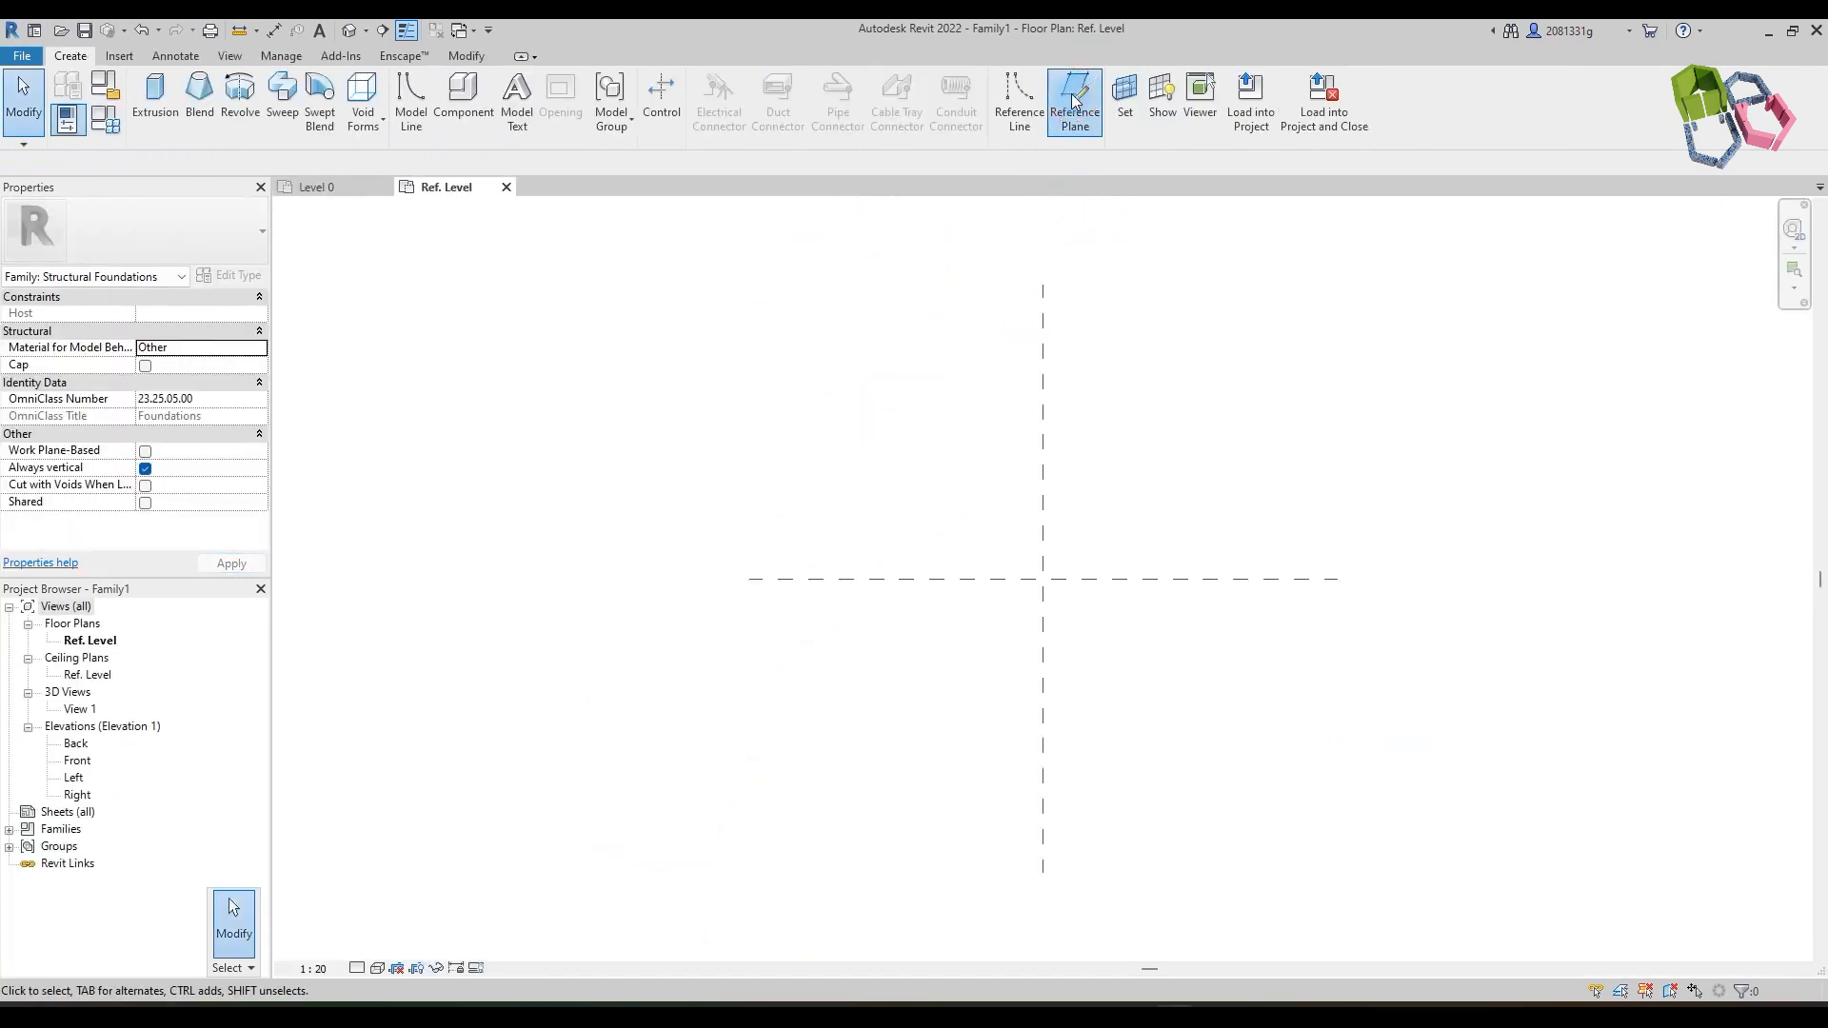
left_click(926, 431)
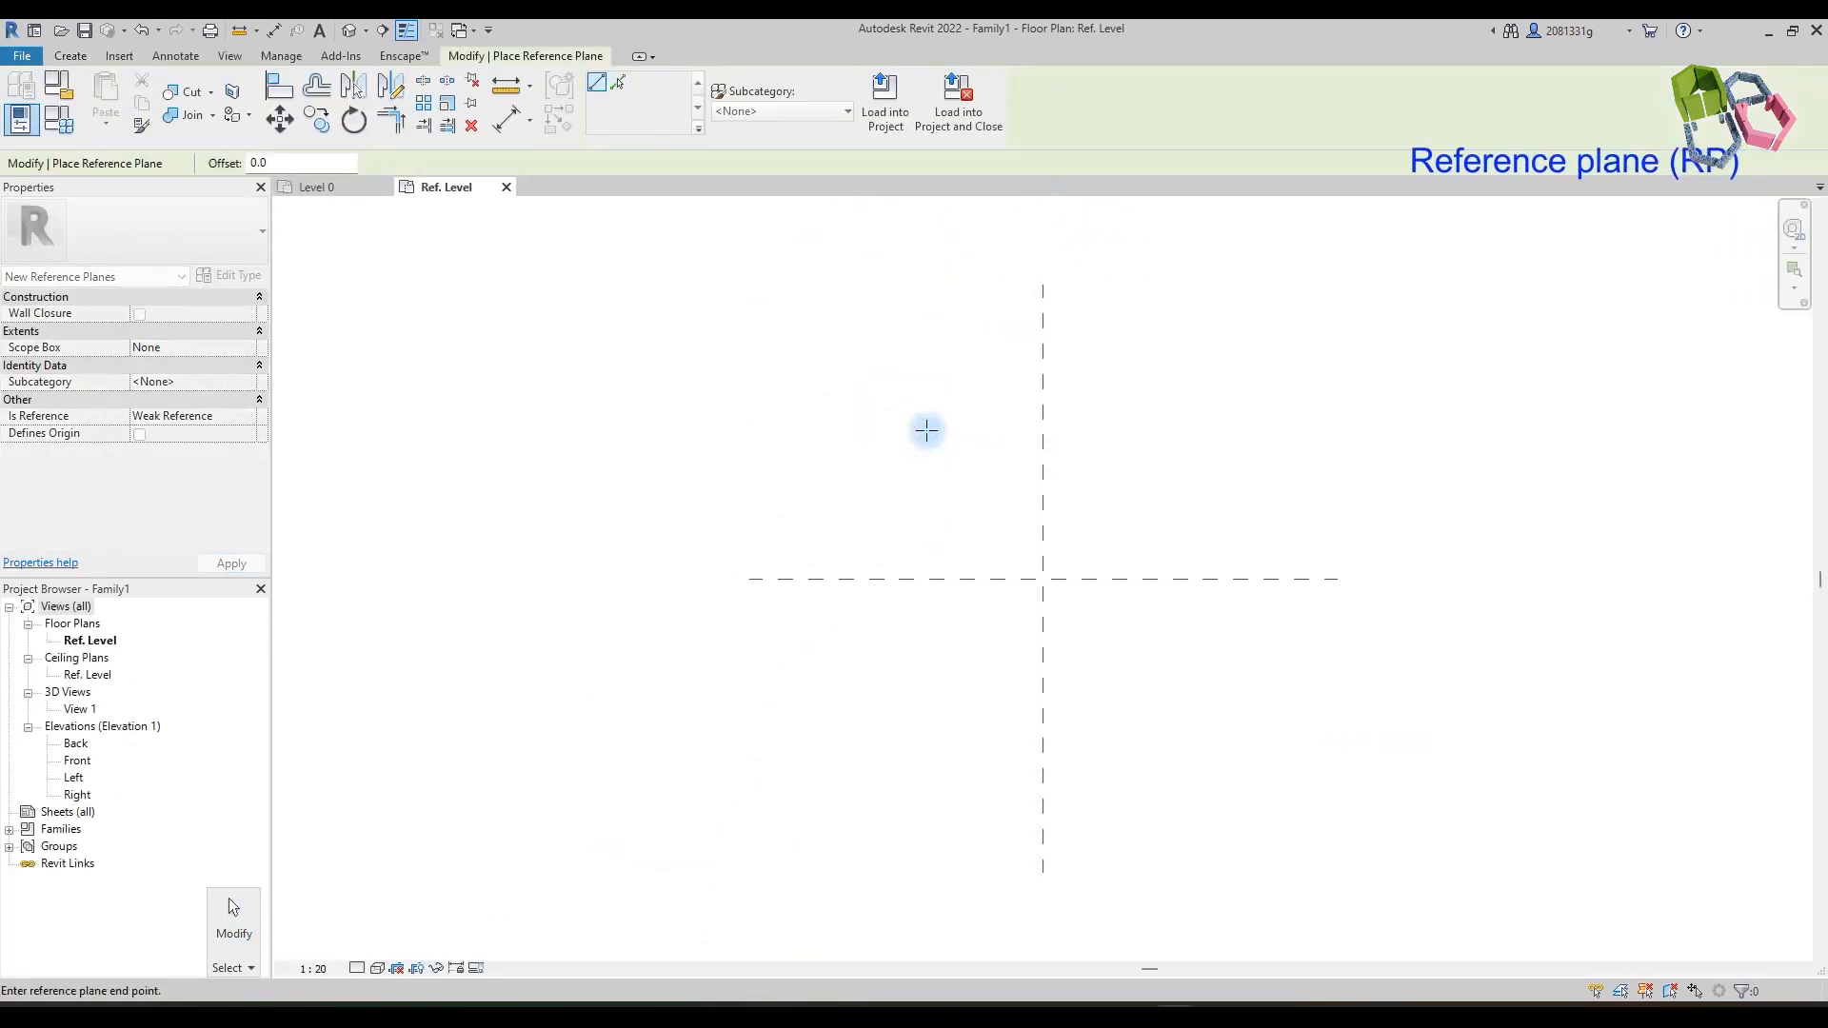
left_click(921, 803)
left_click(1155, 431)
left_click(1147, 807)
left_click(837, 499)
left_click(1228, 500)
left_click(837, 776)
left_click(1228, 776)
Step: Dimension the left vertical reference plane to the centre plane and the overall distance between the two outer vertical planes
key("d")
key("i")
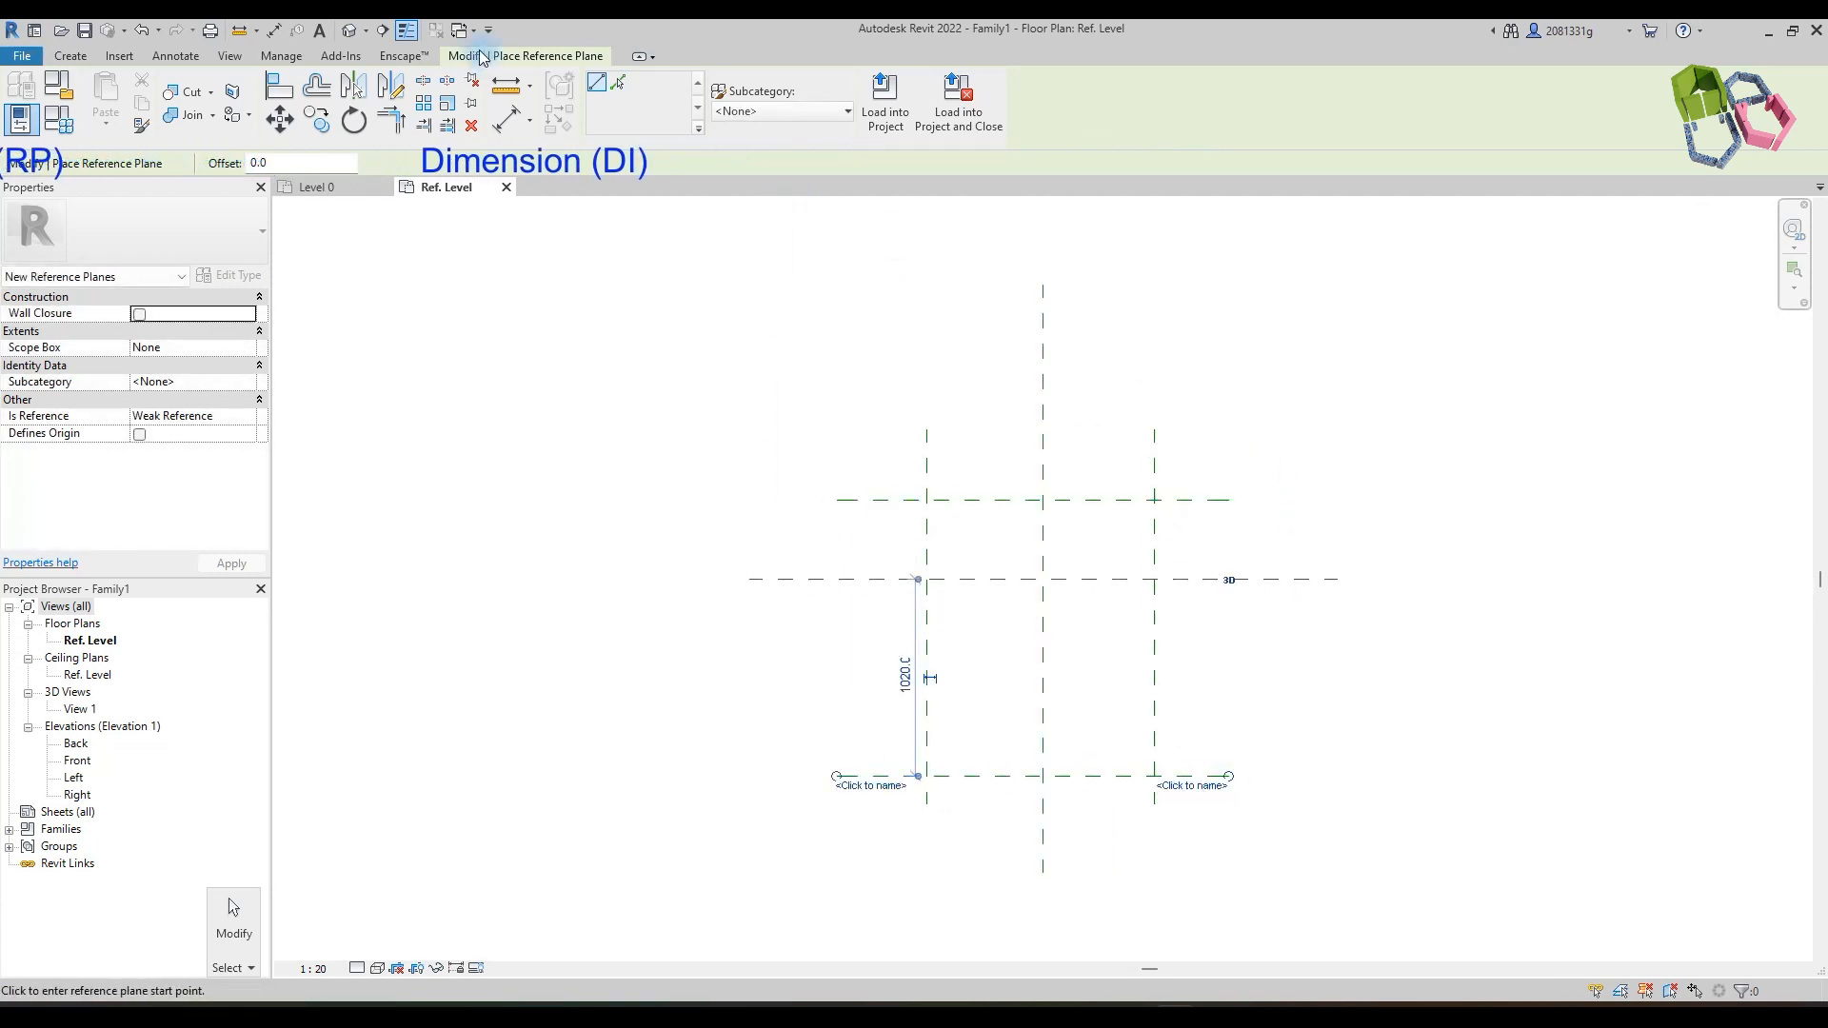
left_click(928, 458)
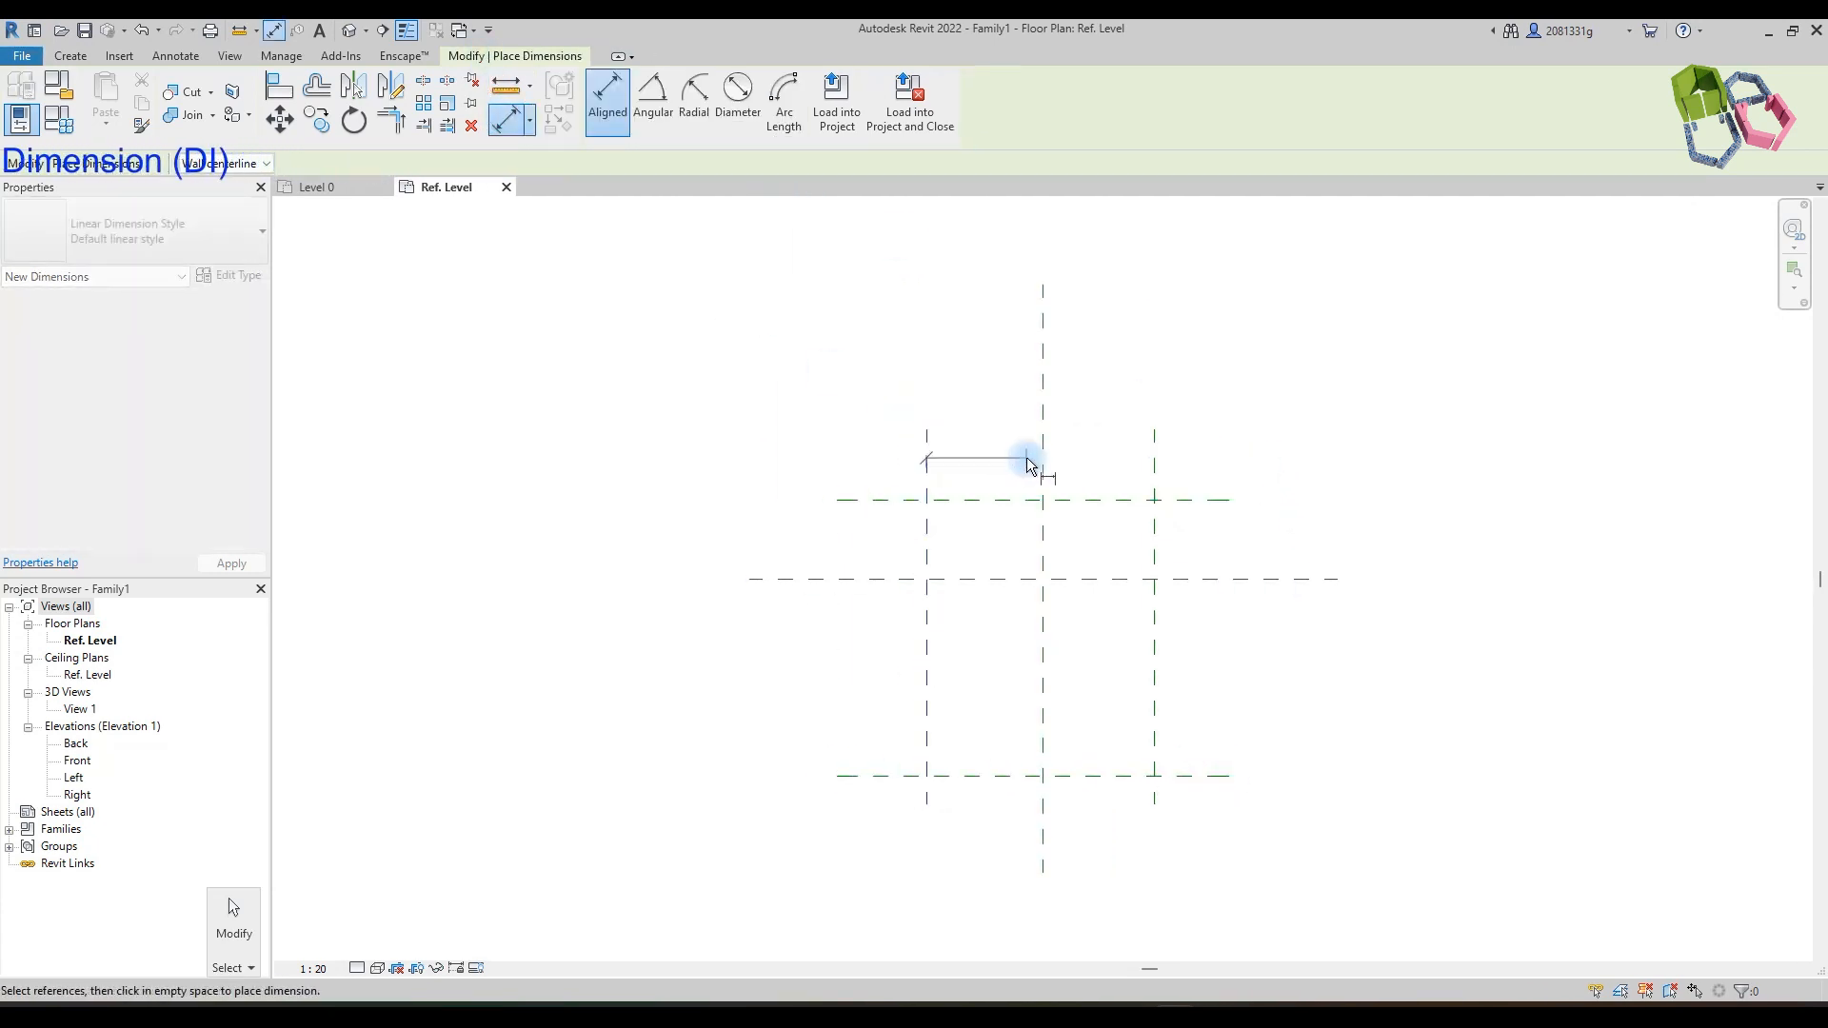
left_click(1042, 461)
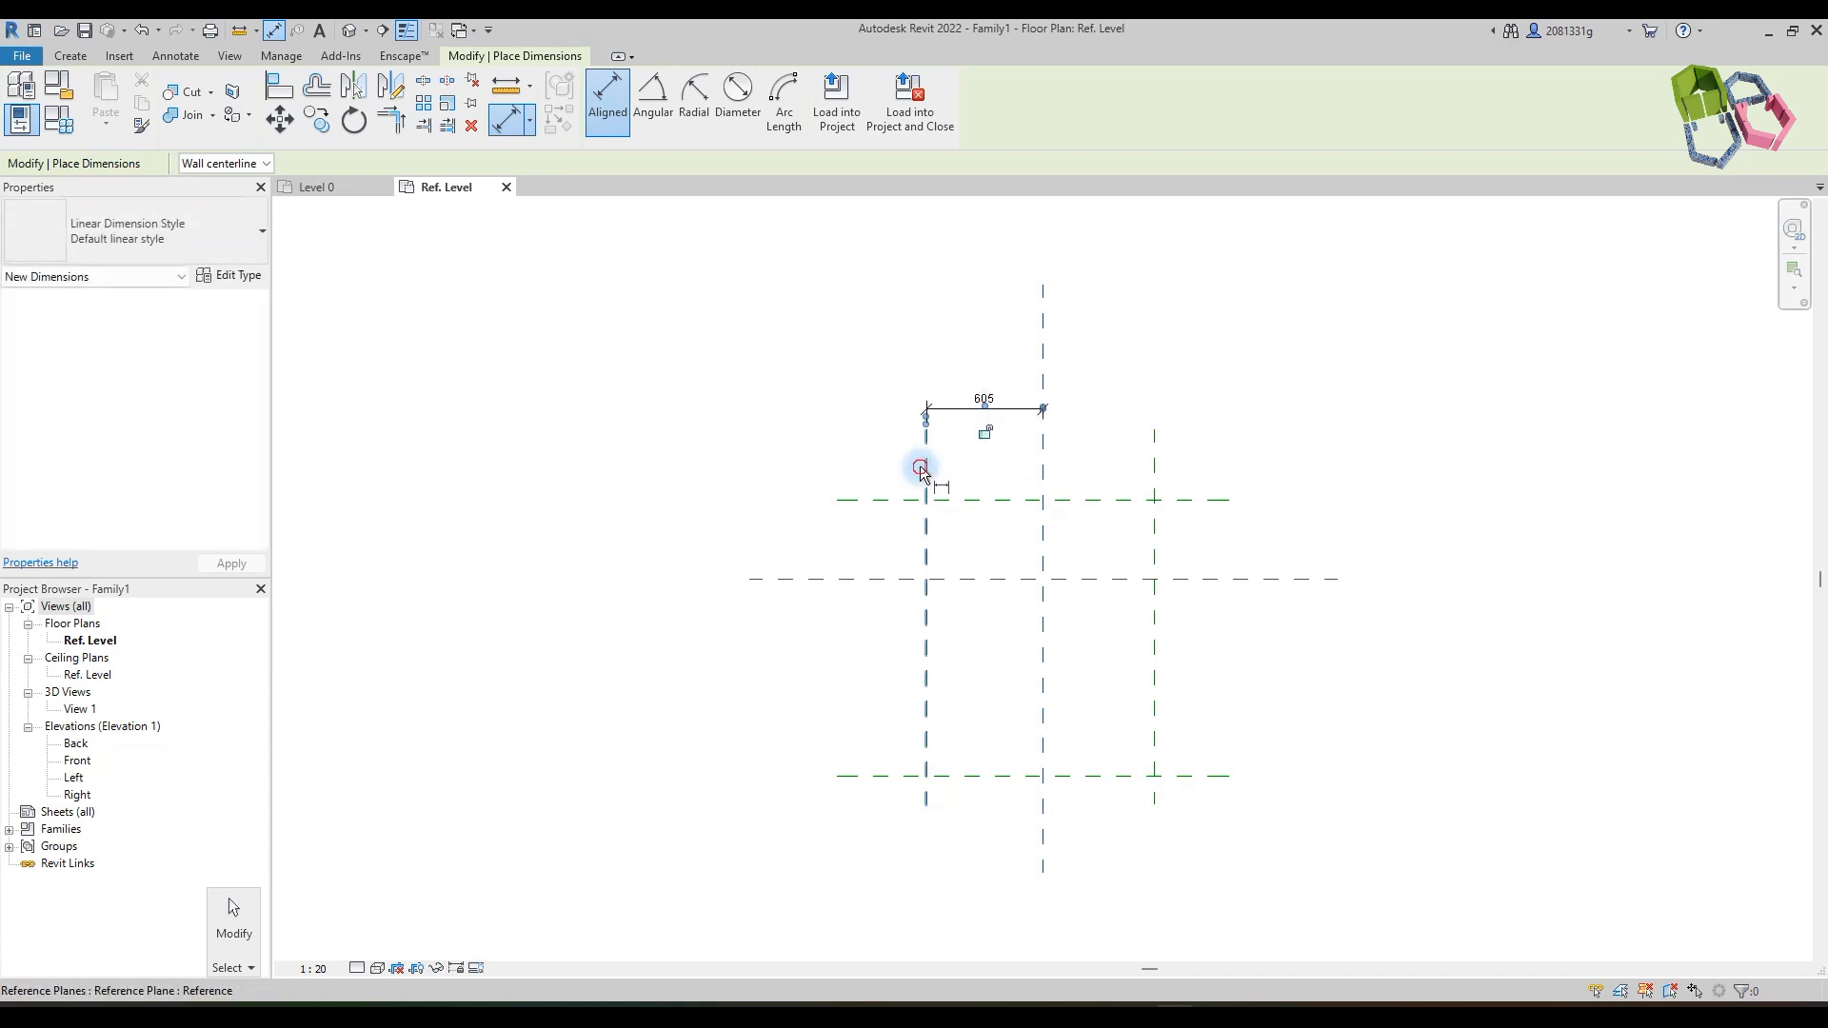
left_click(1156, 470)
left_click(1120, 377)
Step: Dimension the upper horizontal reference plane to the centre plane and the overall distance between the two outer horizontal planes
left_click(894, 499)
left_click(845, 557)
left_click(890, 499)
left_click(887, 775)
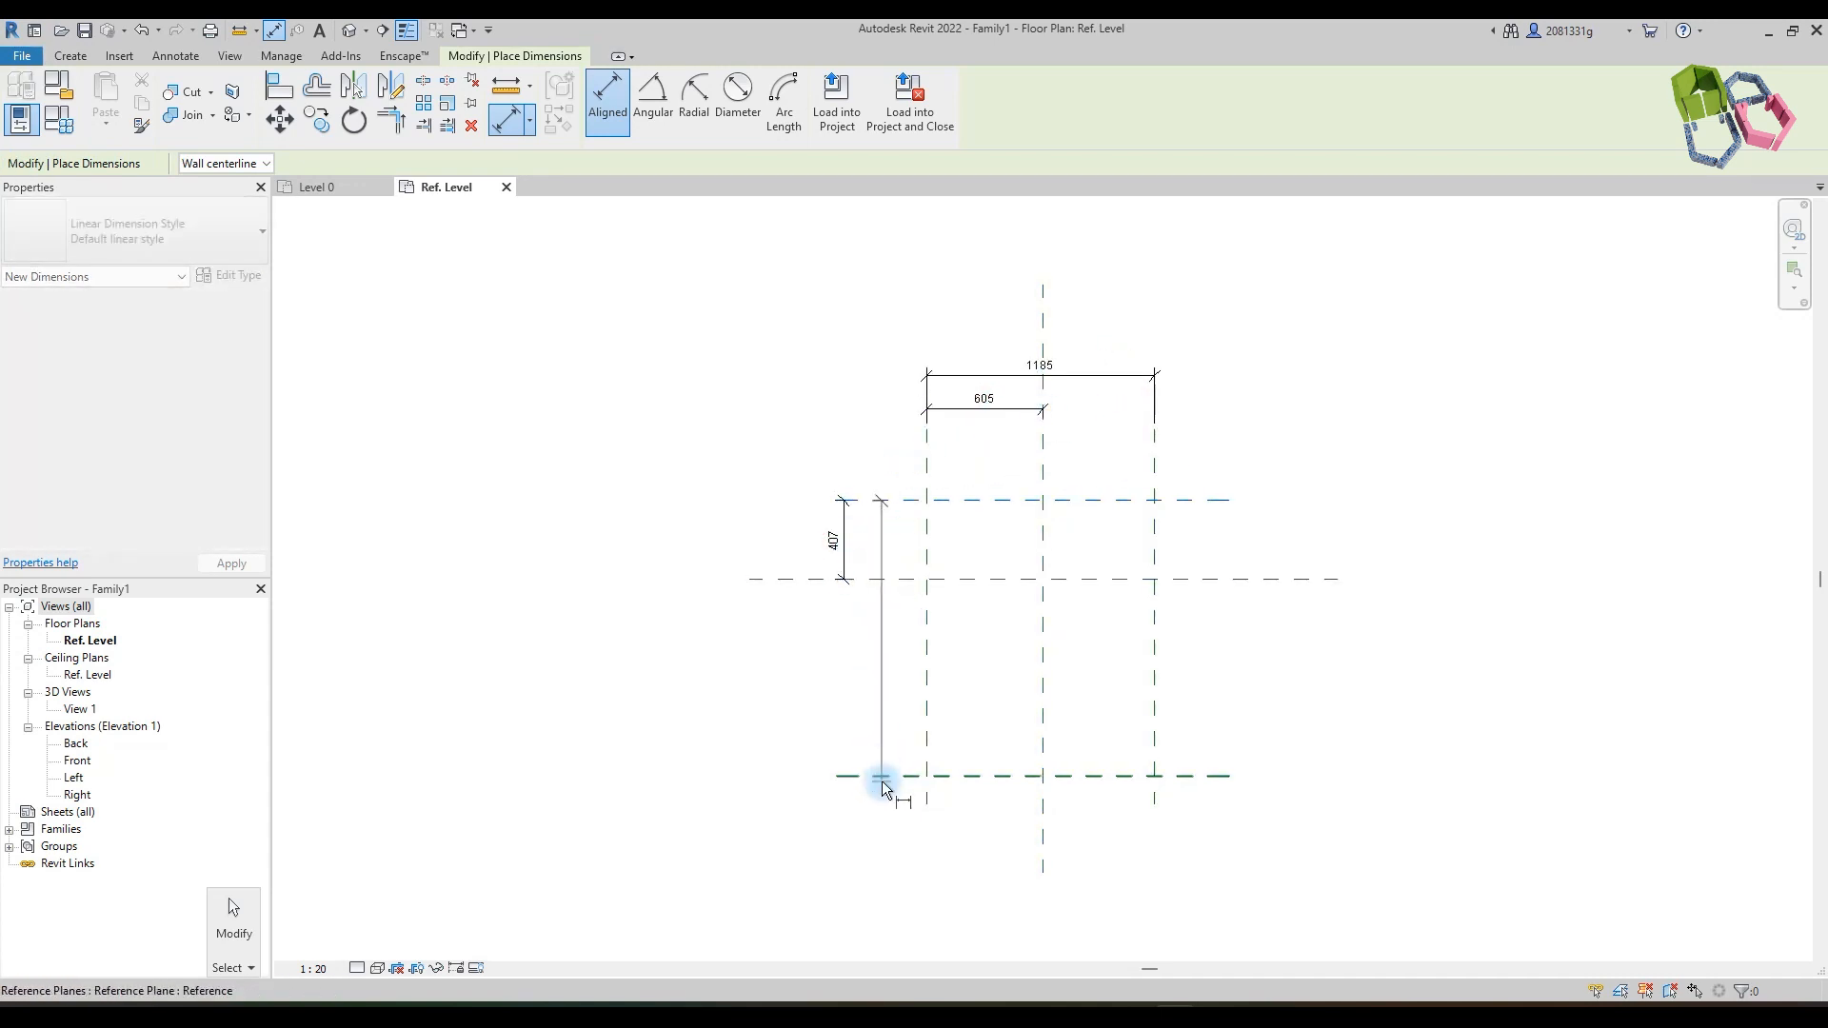
left_click(803, 715)
left_click(813, 691)
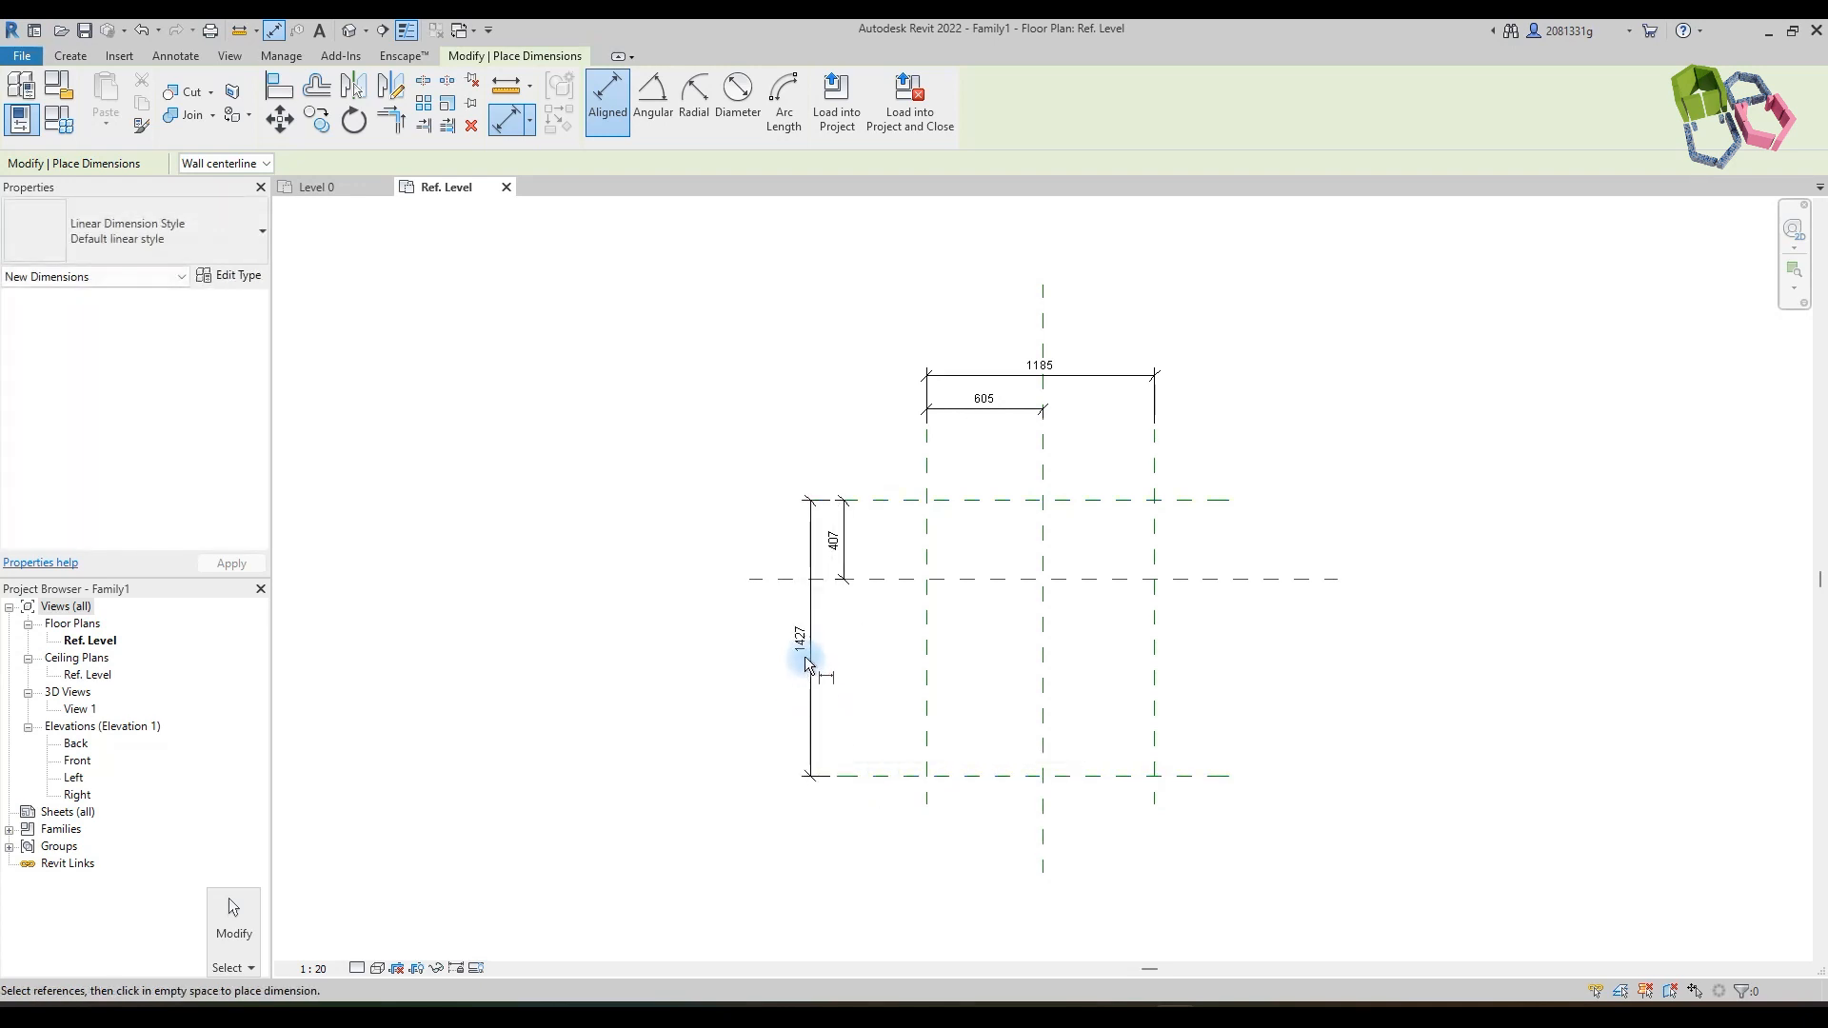
key("Escape")
key("Escape")
Step: Assign the Length parameter to the overall vertical dimension
left_click(808, 650)
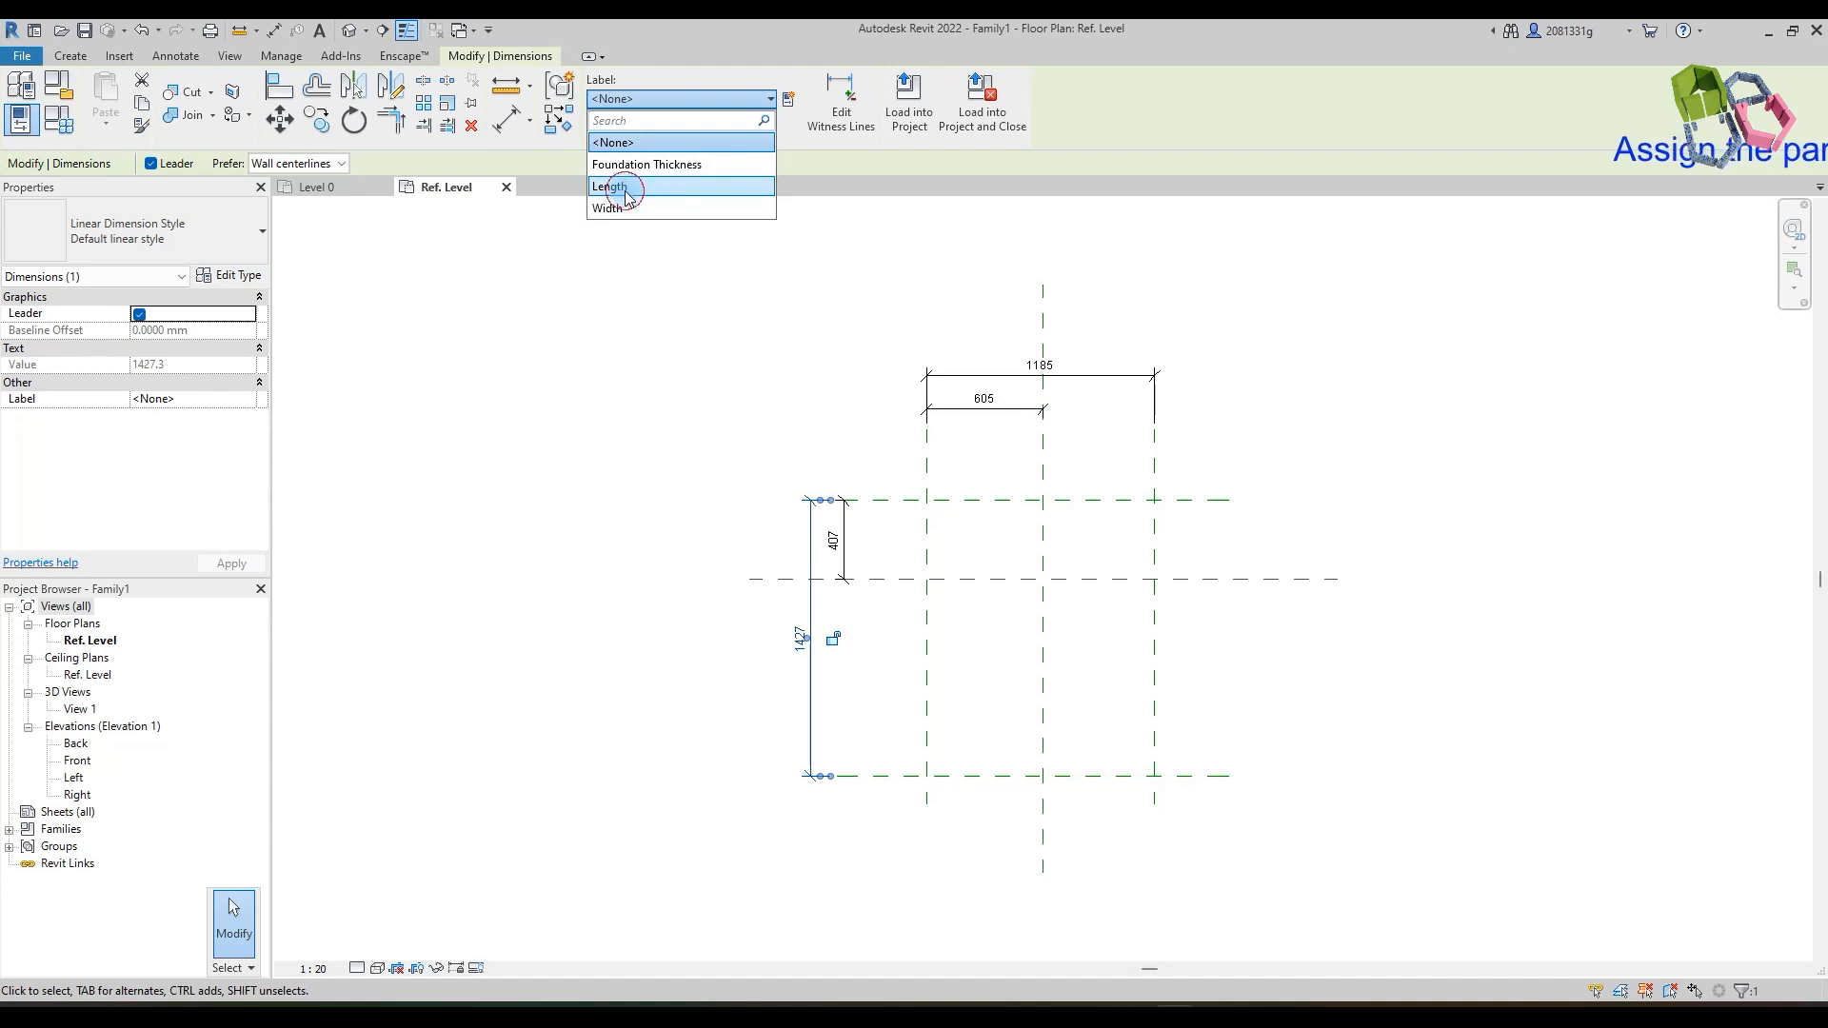
left_click(626, 193)
left_click(731, 330)
Step: Set the distance from the upper horizontal reference plane to the centre plane to 300 mm
left_click(845, 551)
left_click(888, 500)
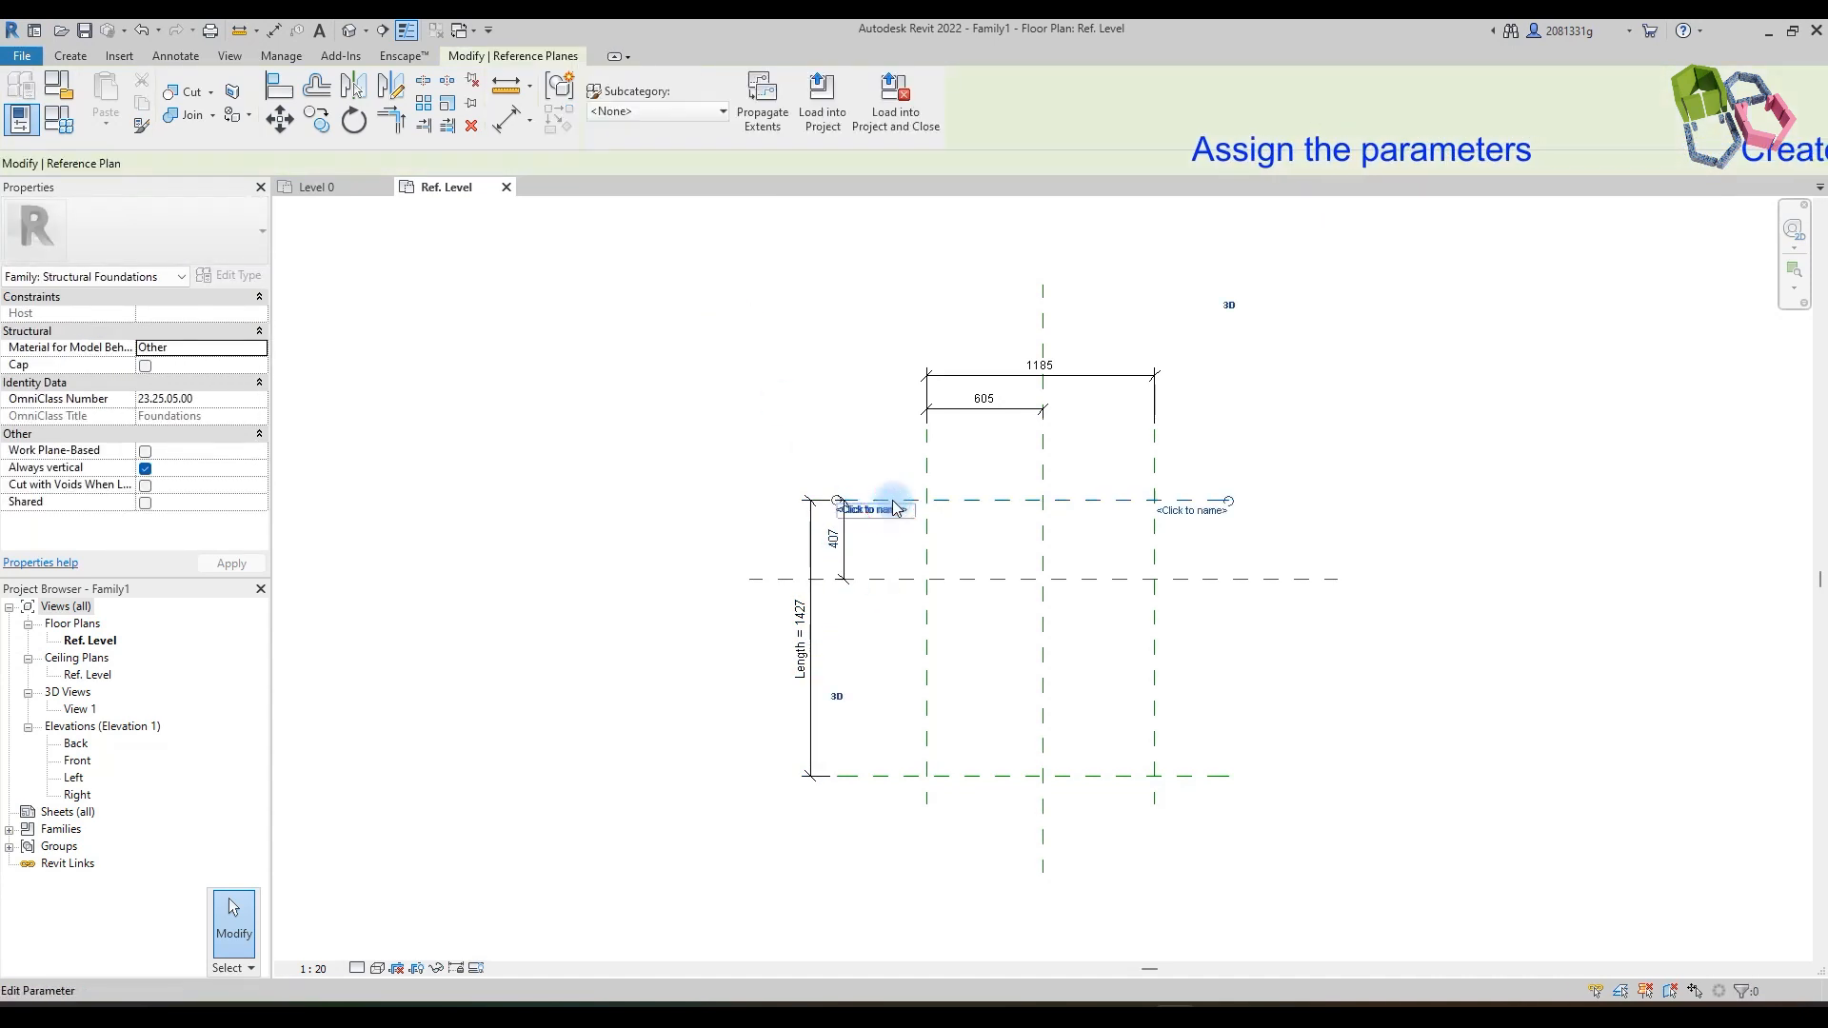
left_click(834, 539)
key("Return")
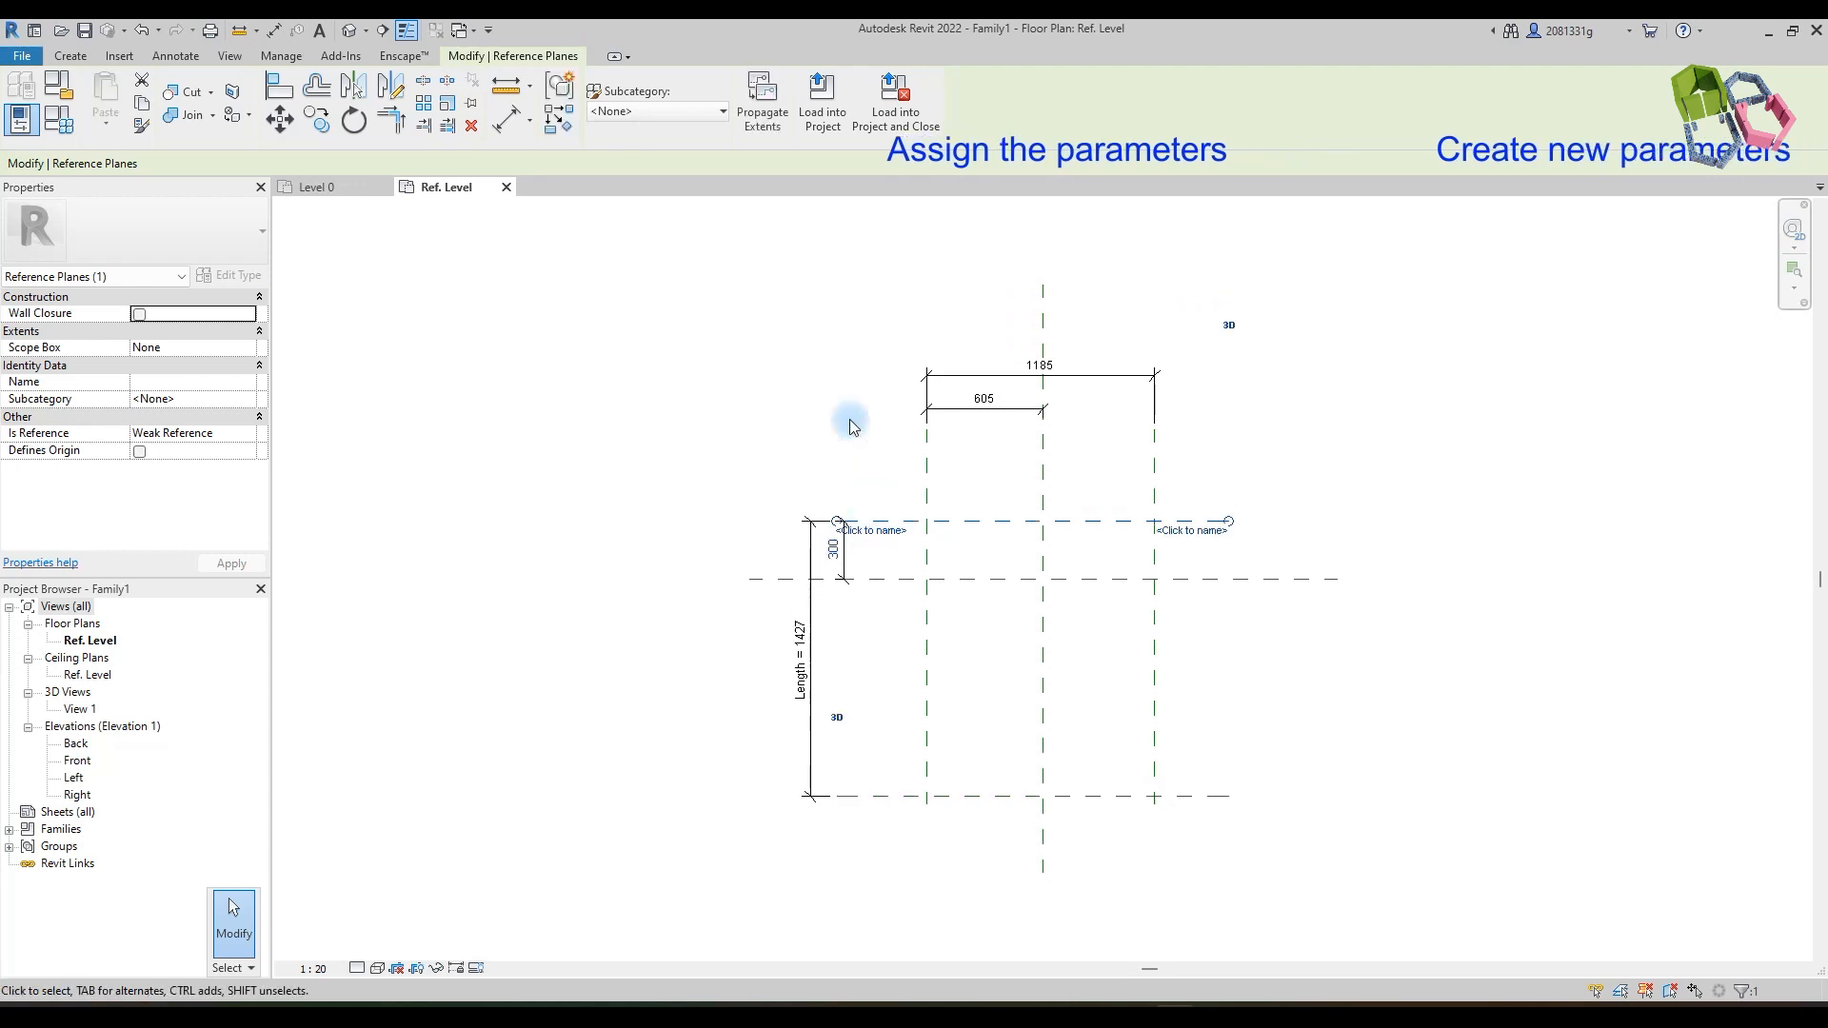
left_click(844, 550)
left_click(841, 395)
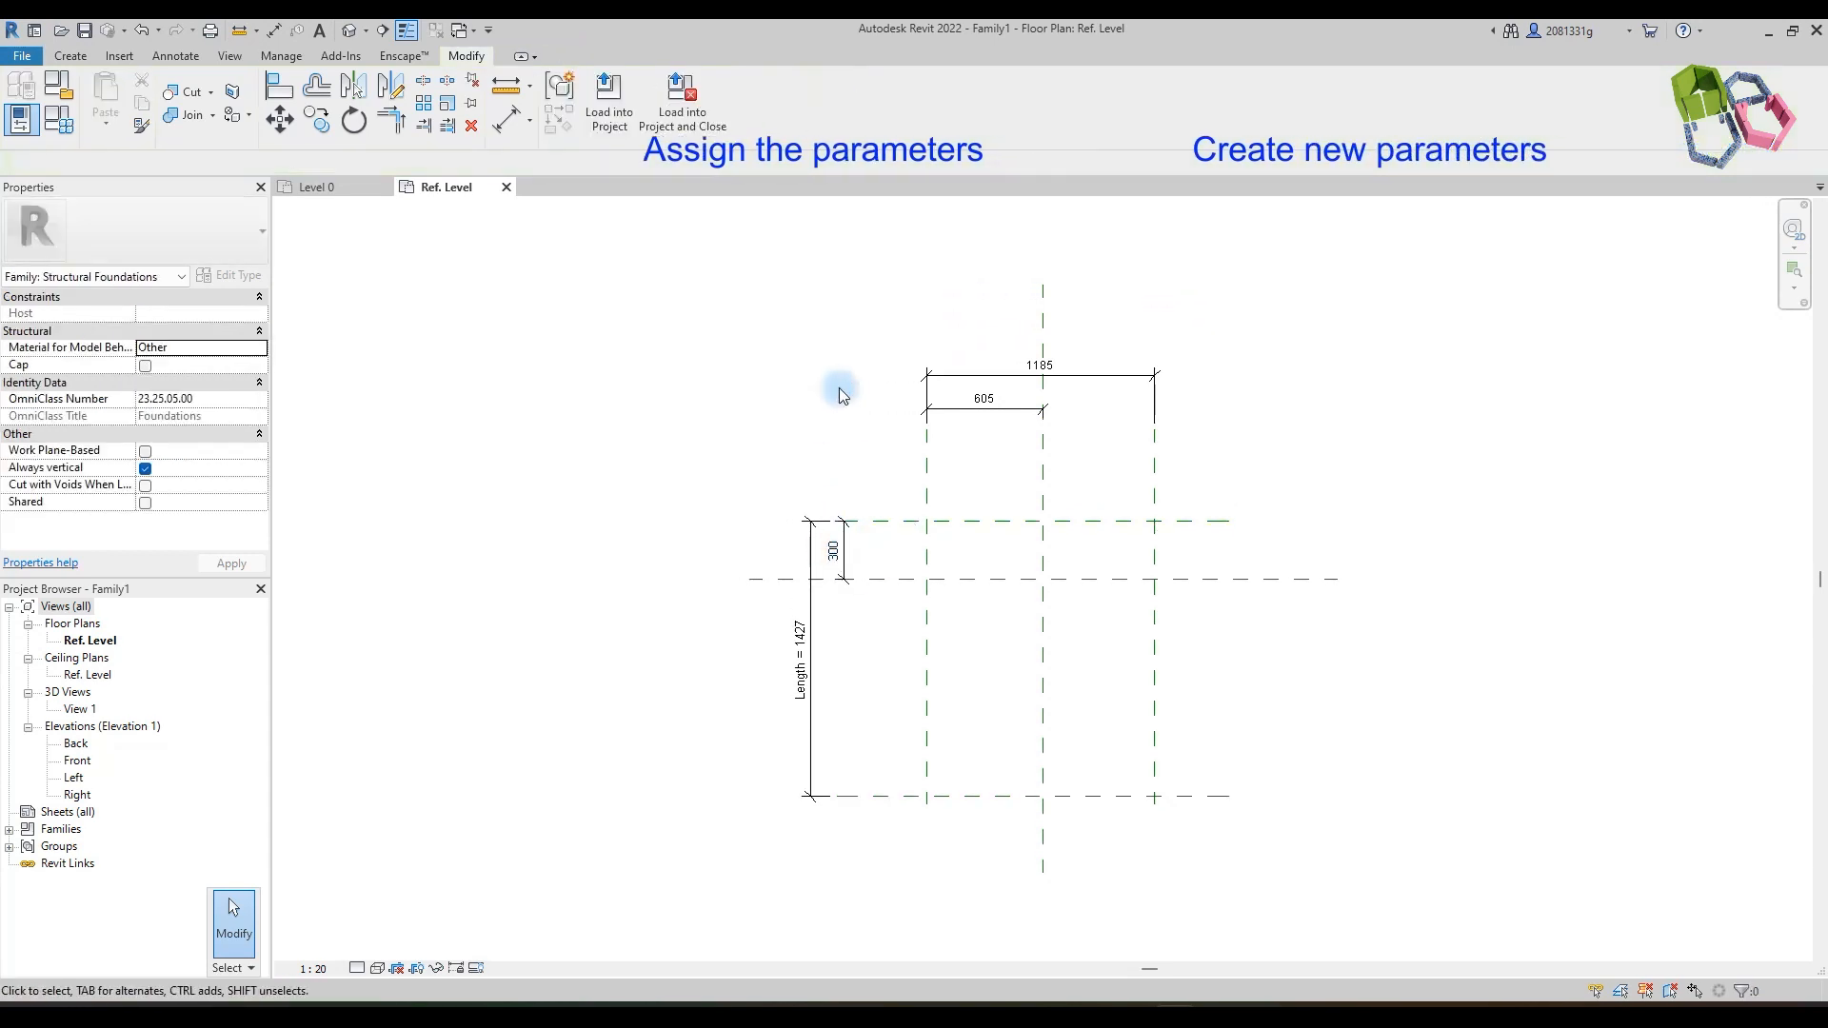
Step: Assign the Width parameter to the overall horizontal dimension
left_click(1031, 373)
left_click(770, 99)
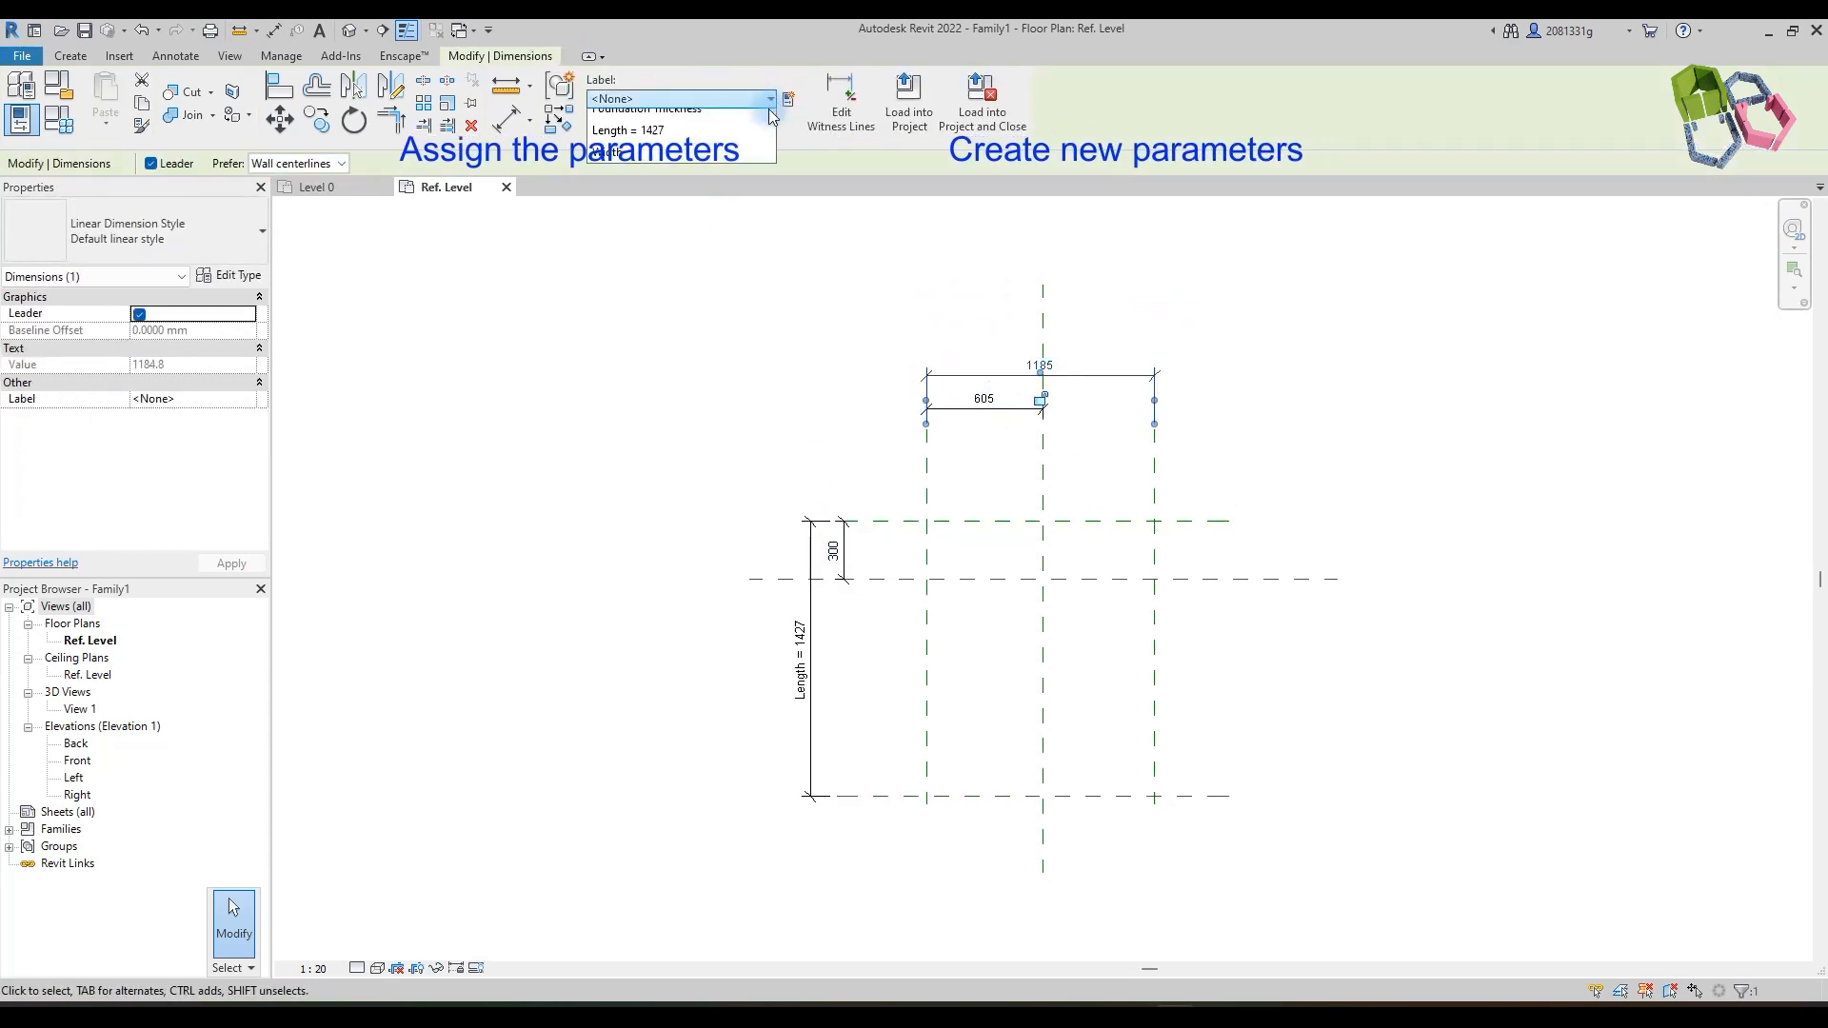
left_click(629, 204)
left_click(885, 295)
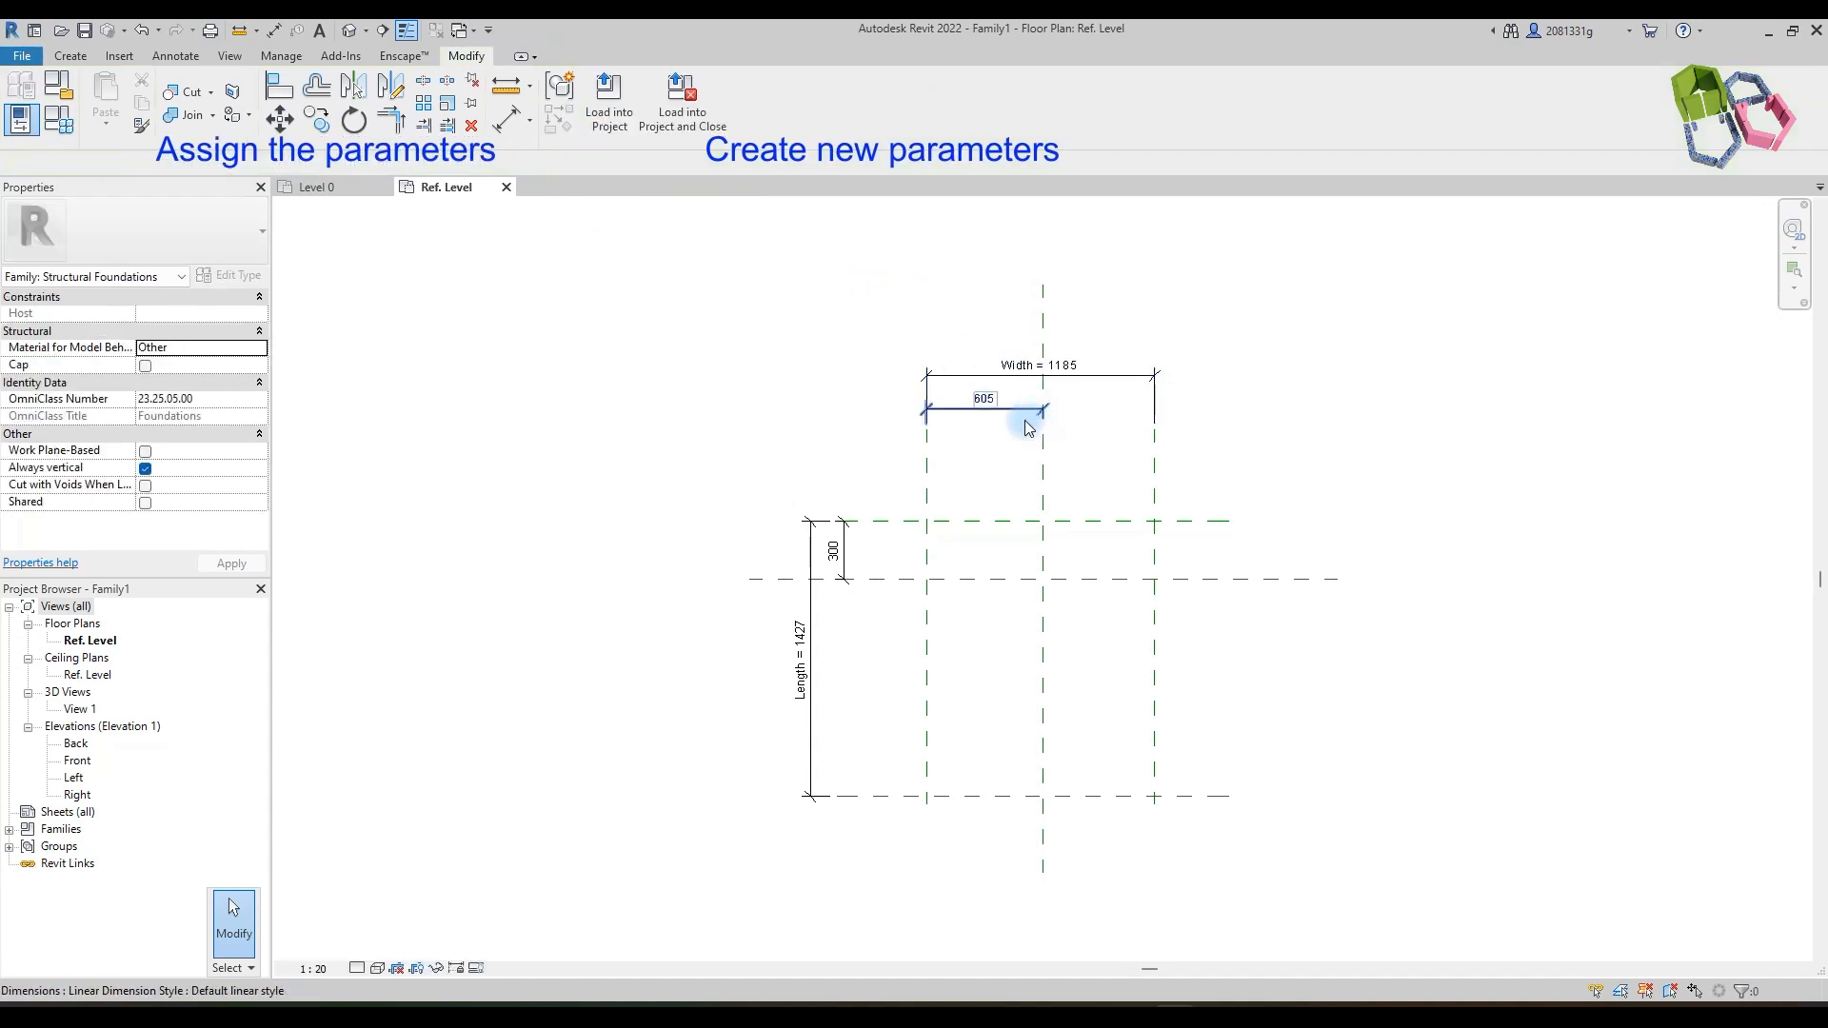
Step: Create a family type parameter named Wos for the dimension between the left vertical plane and the centre plane
left_click(991, 415)
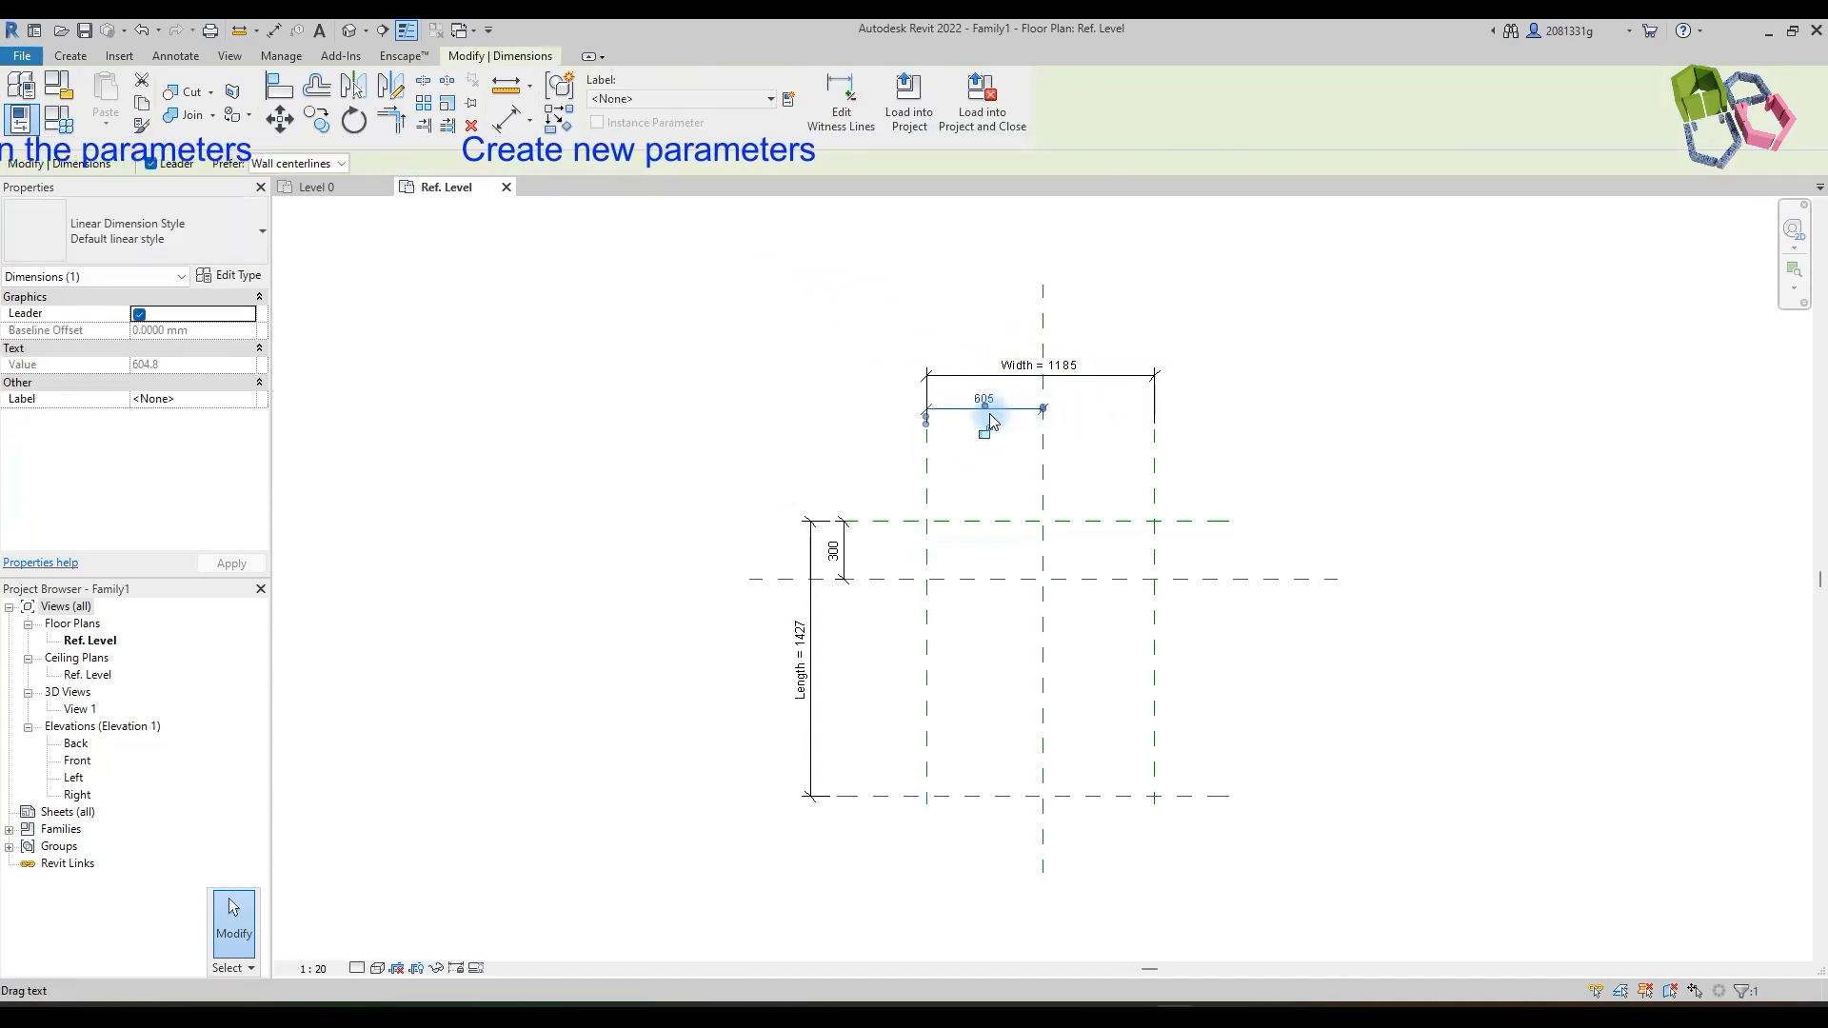
left_click(786, 100)
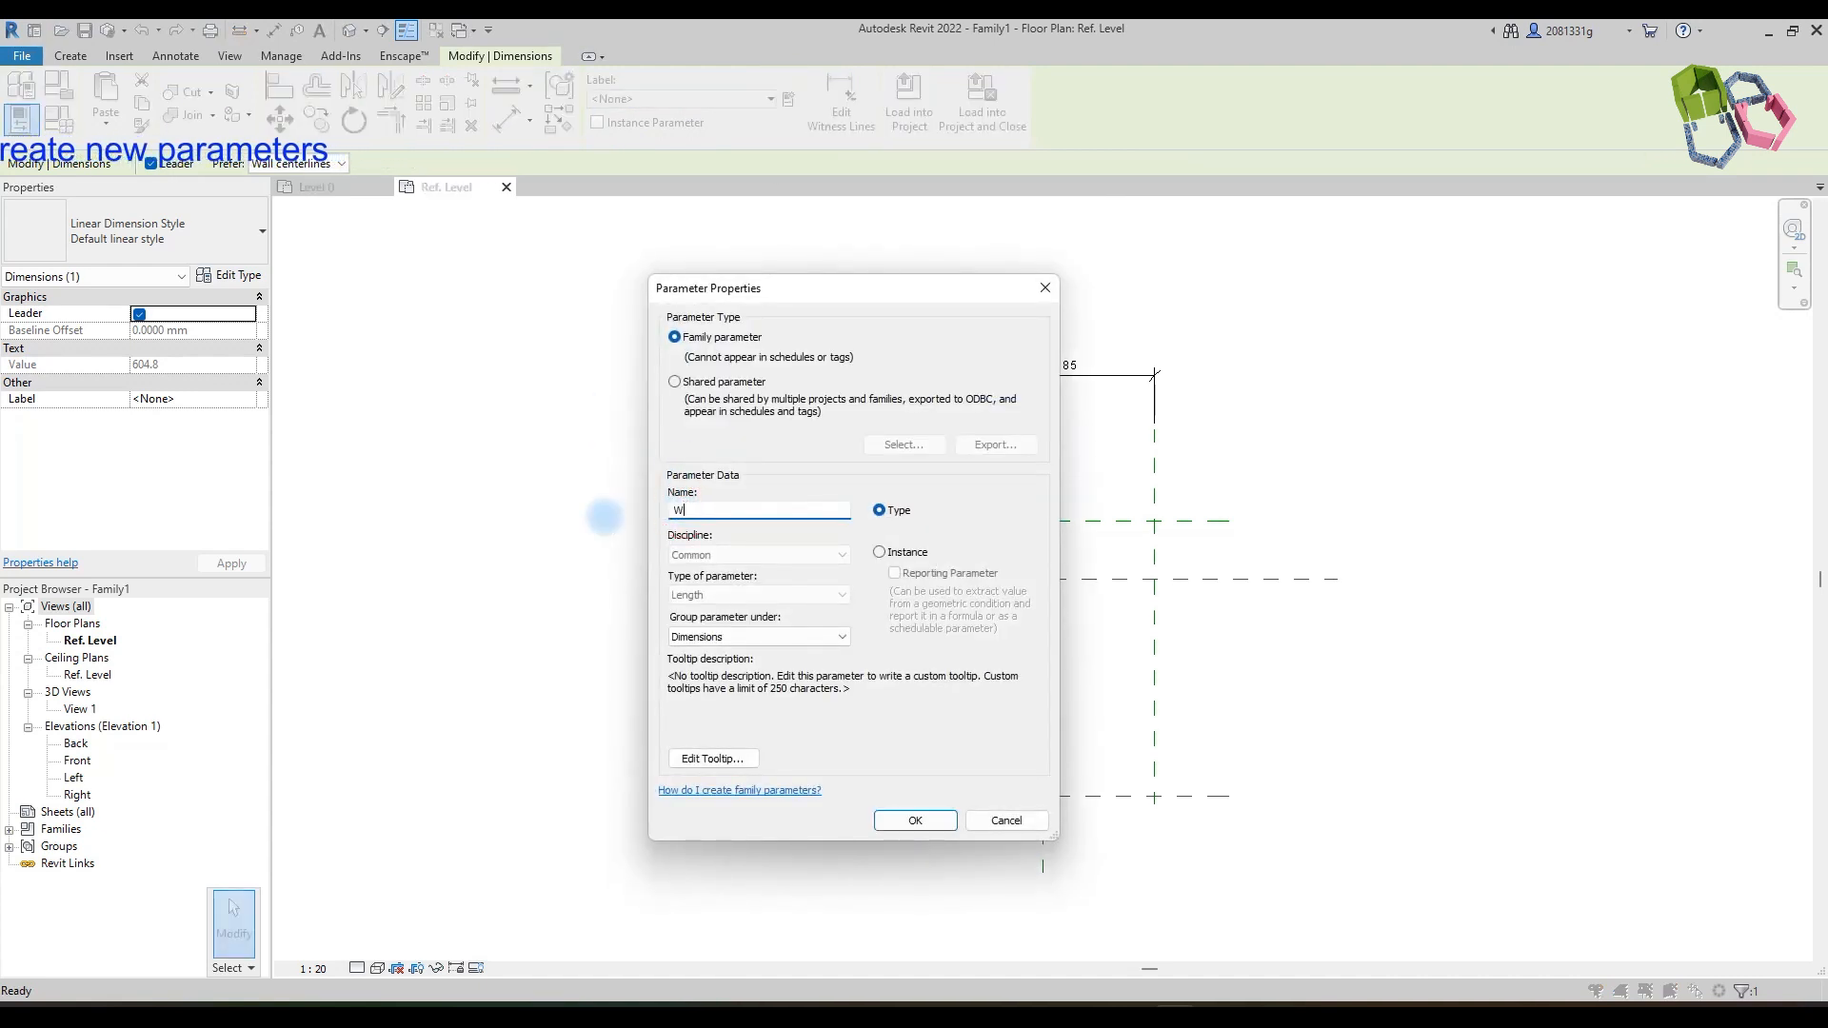
left_click(928, 819)
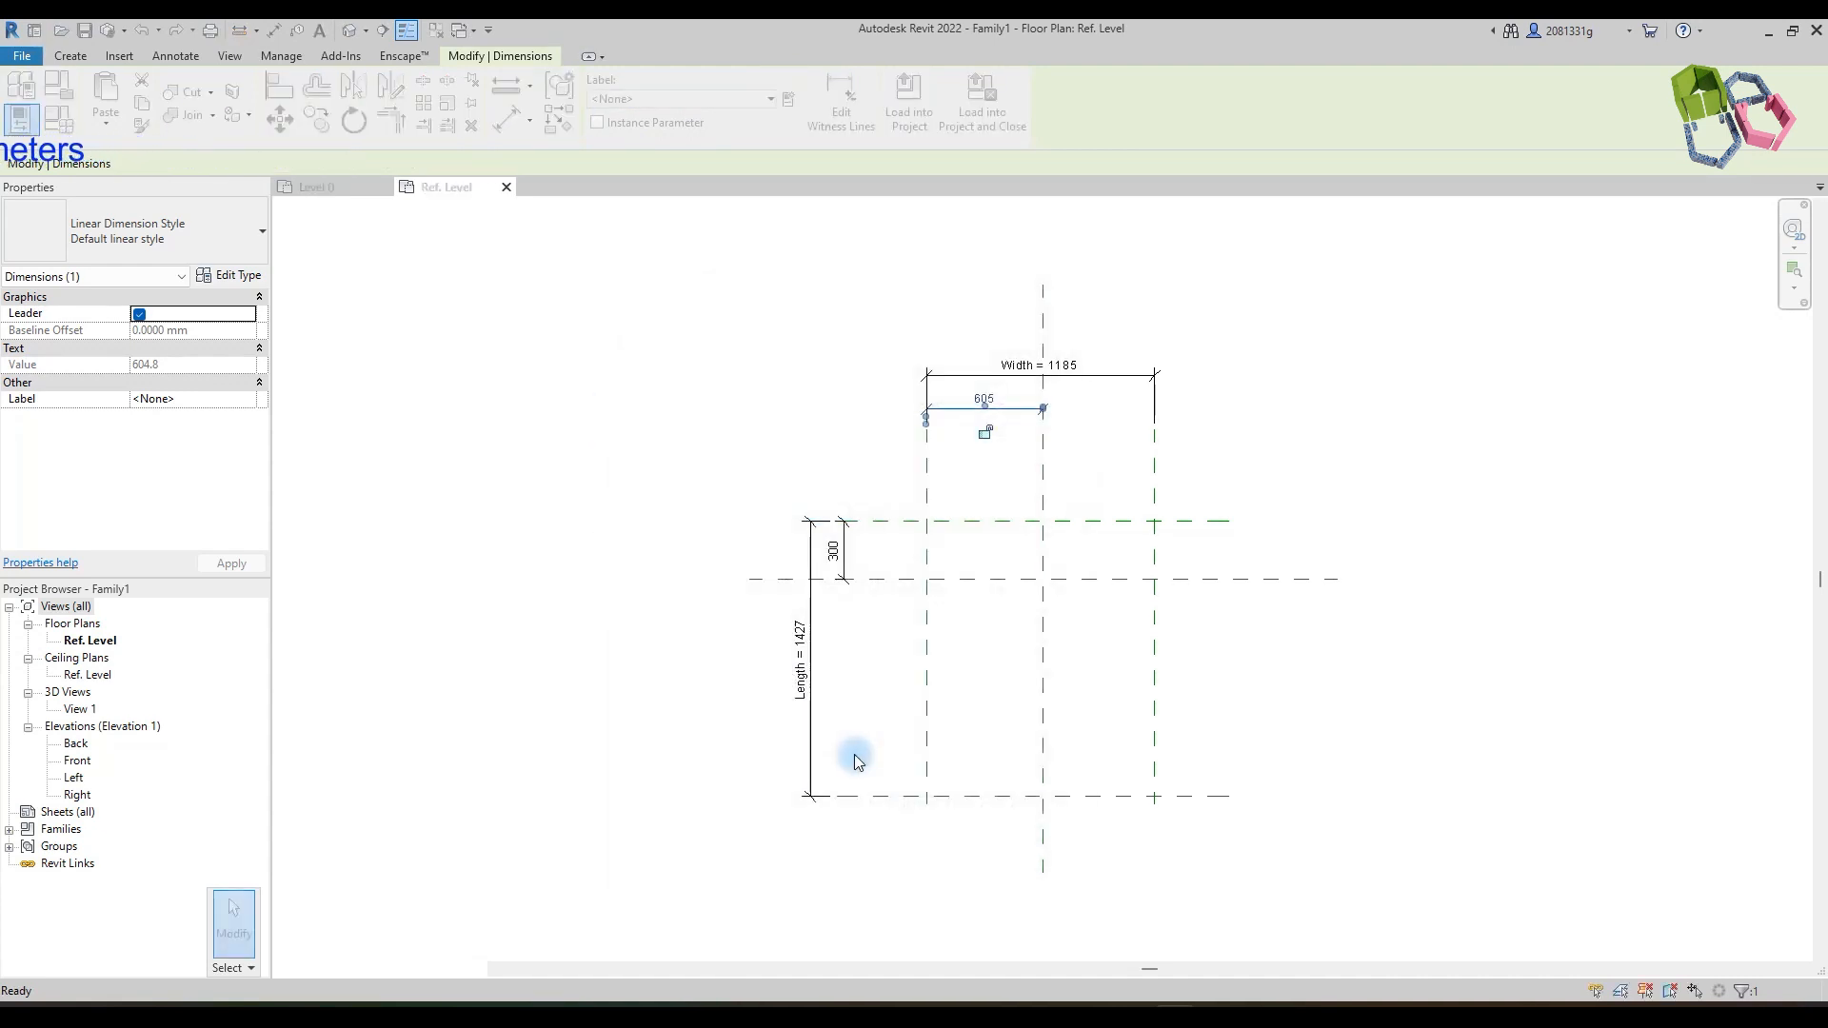
left_click(557, 462)
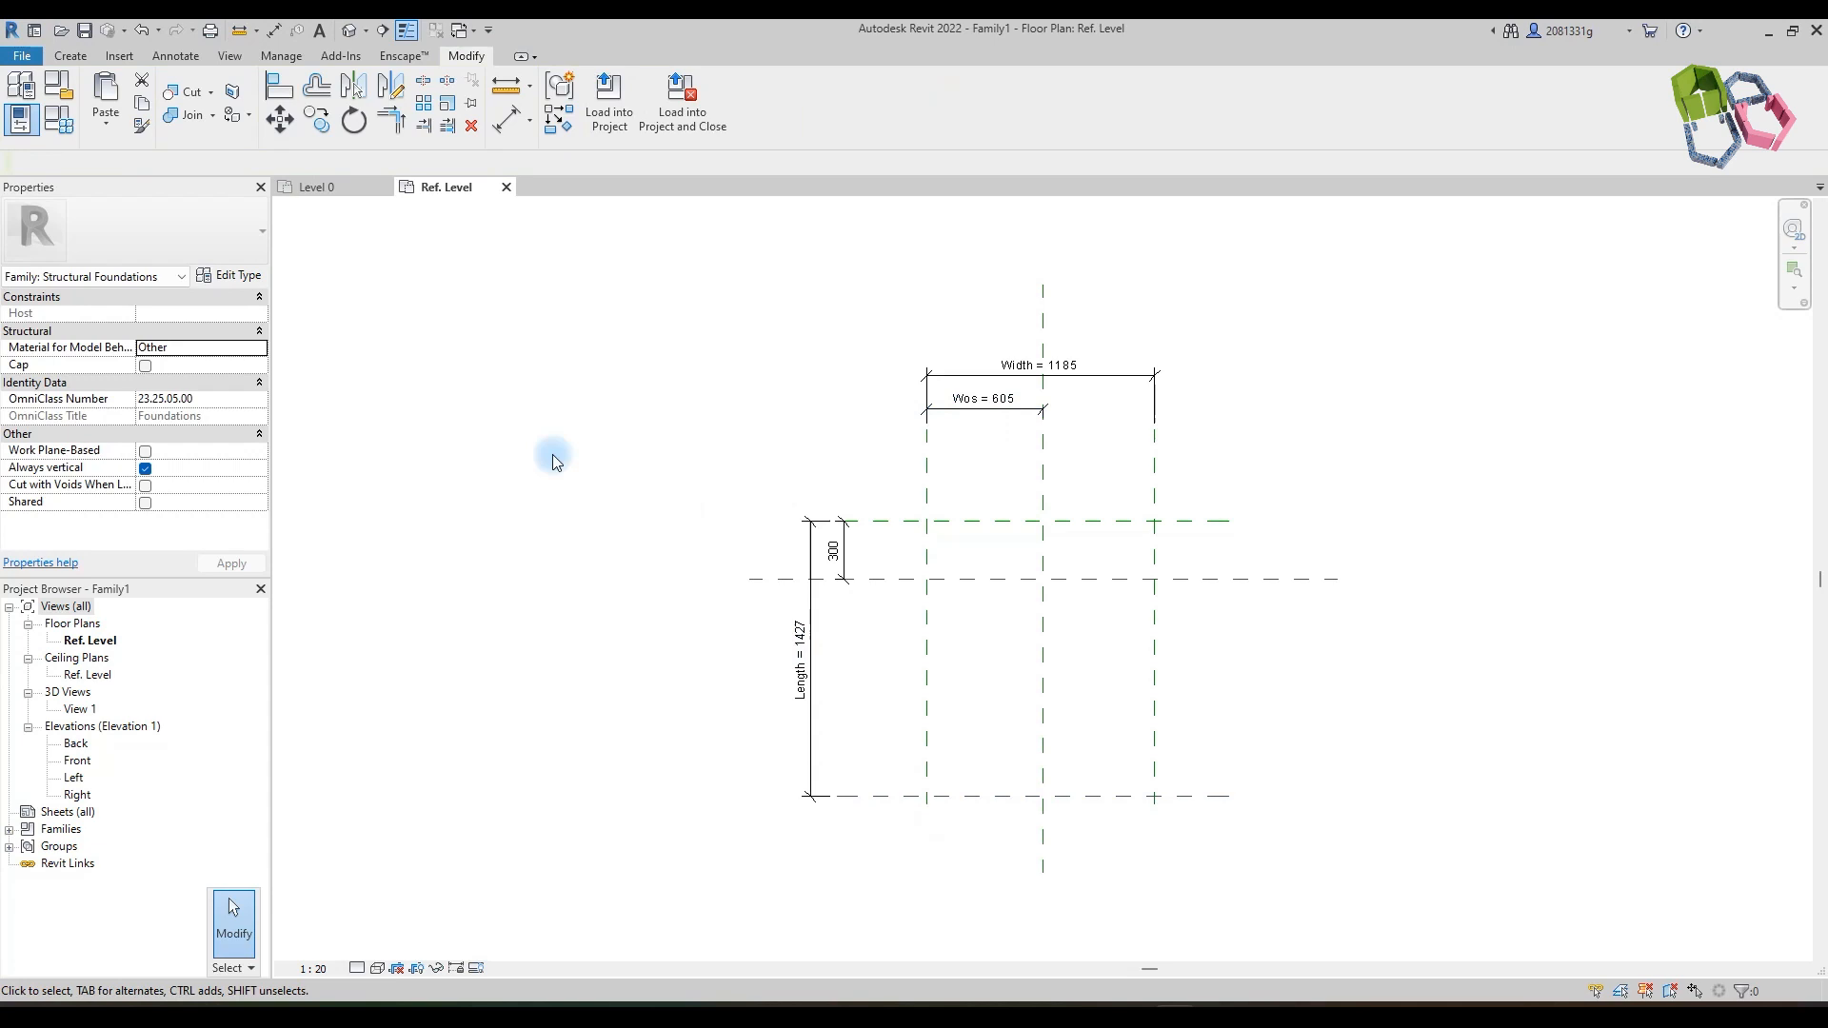
Step: Create a rectangular extrusion between the four outer reference planes, locking each side to its plane
left_click(72, 59)
left_click(167, 114)
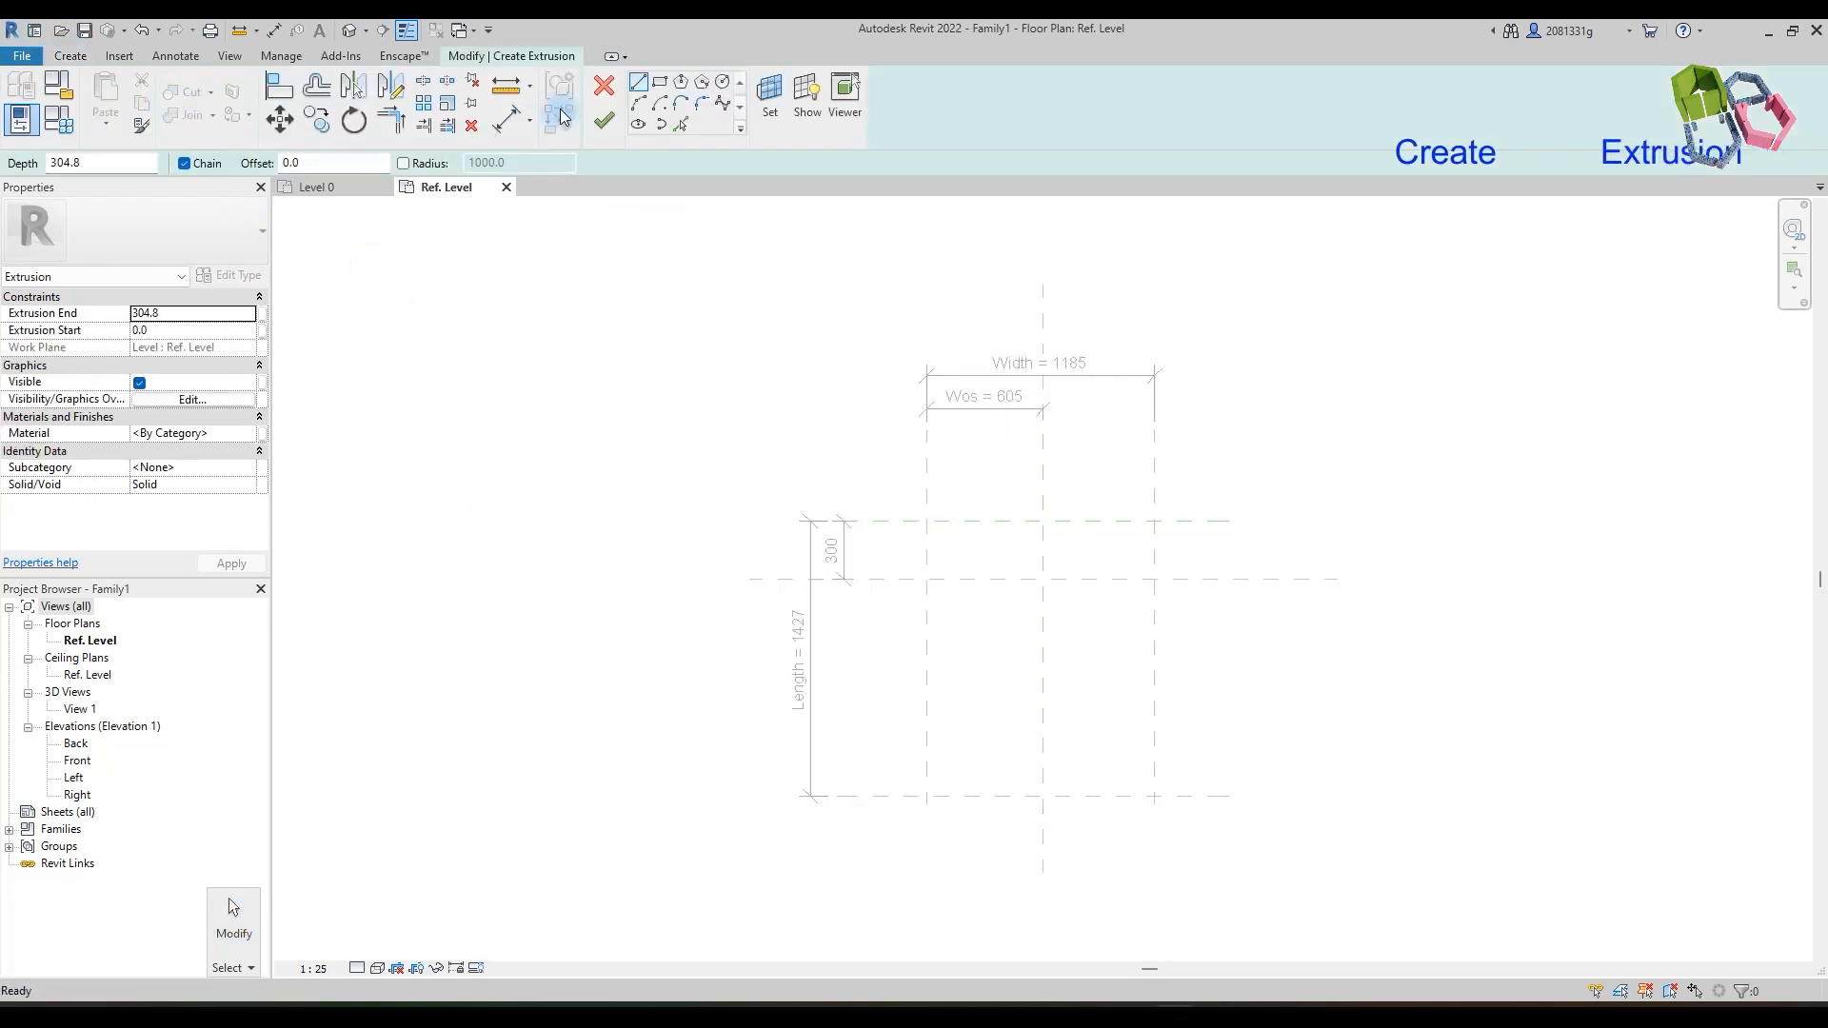
left_click(661, 83)
left_click(929, 522)
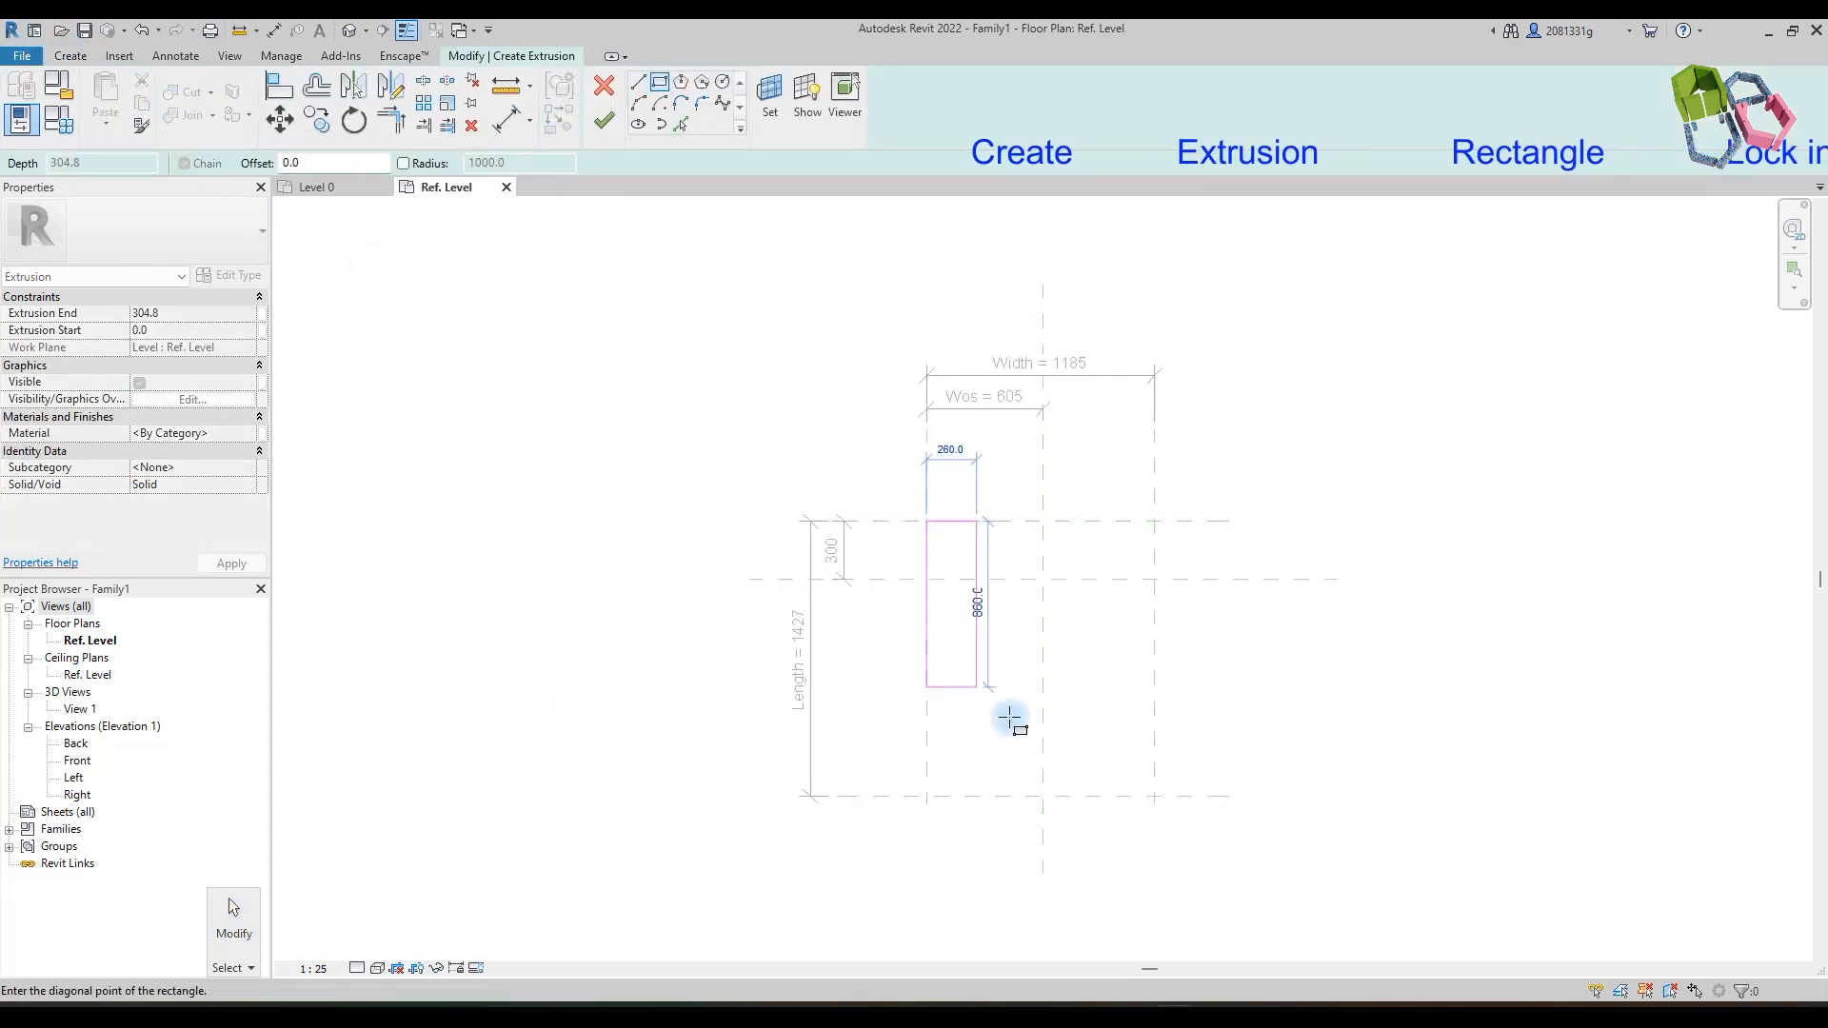
left_click(1154, 796)
left_click(1066, 763)
left_click(959, 652)
left_click(1003, 557)
left_click(1122, 583)
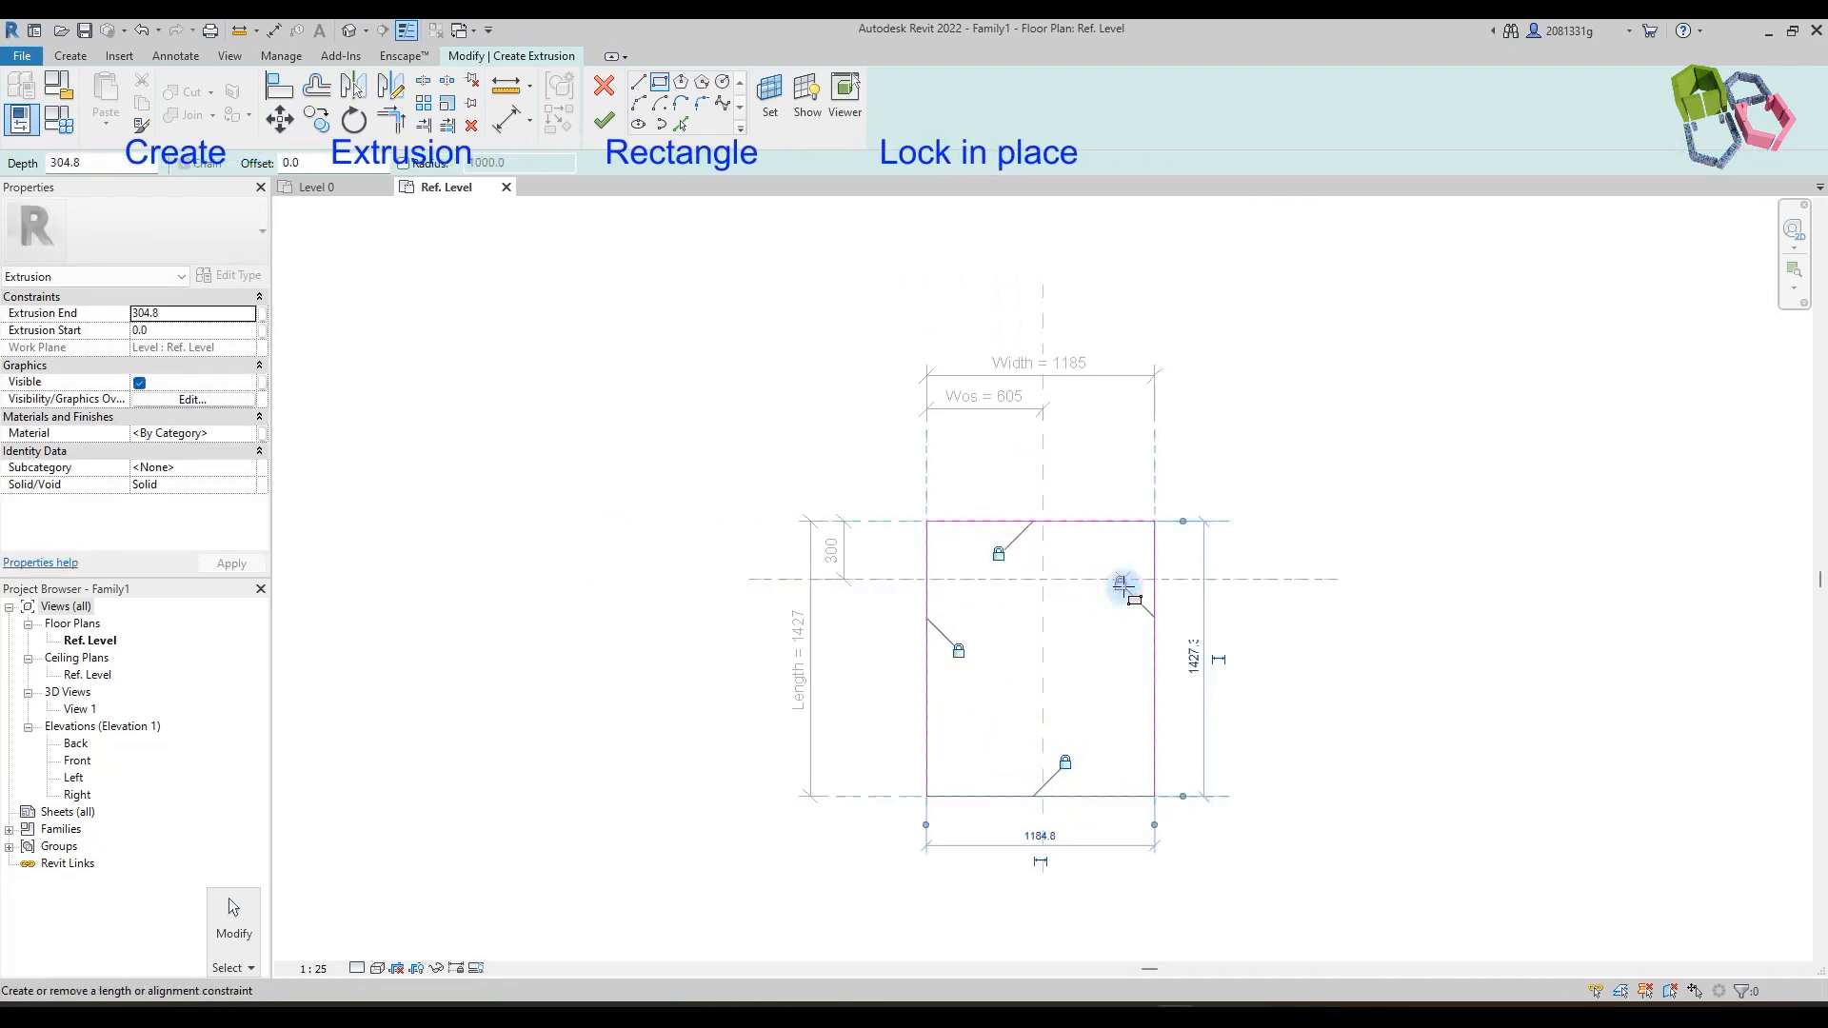
left_click(603, 122)
Step: In the Right elevation, draw two horizontal reference planes below Ref. Level, the first about 59 mm down and the second about 246 mm lower
left_click(78, 795)
double_click(78, 795)
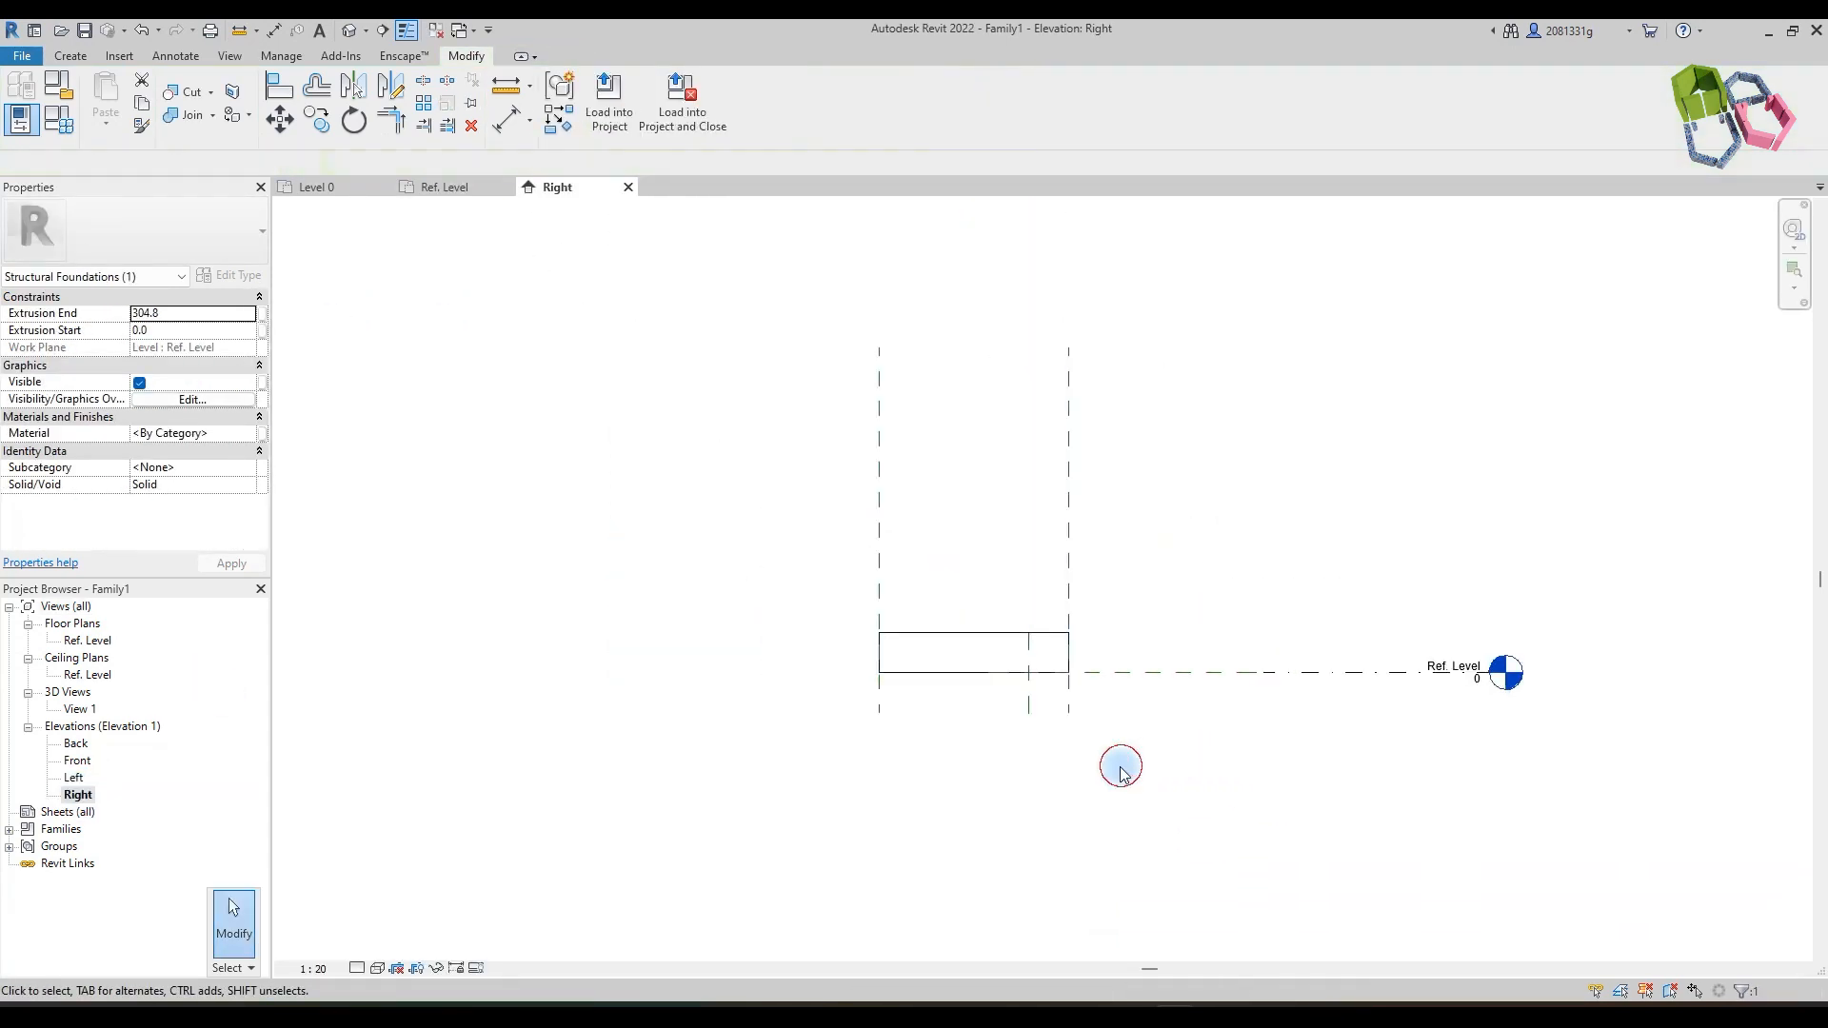
left_click(63, 57)
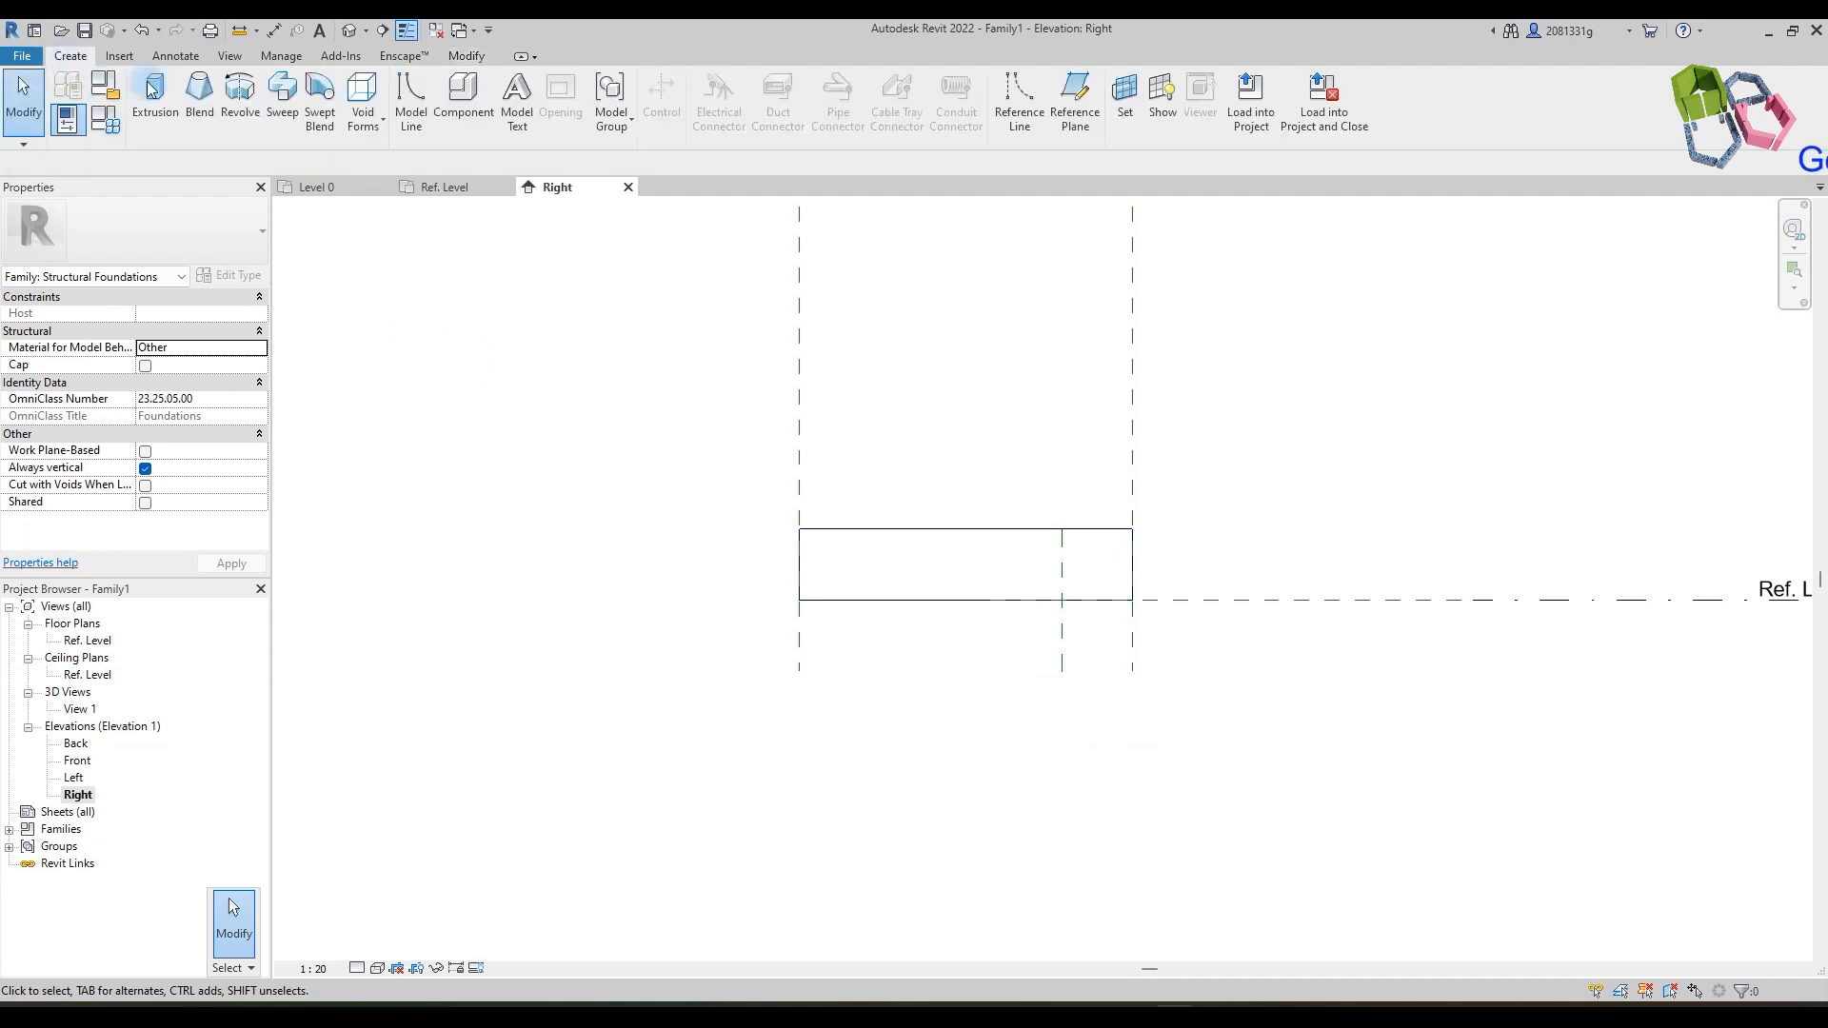
left_click(1059, 98)
left_click(678, 614)
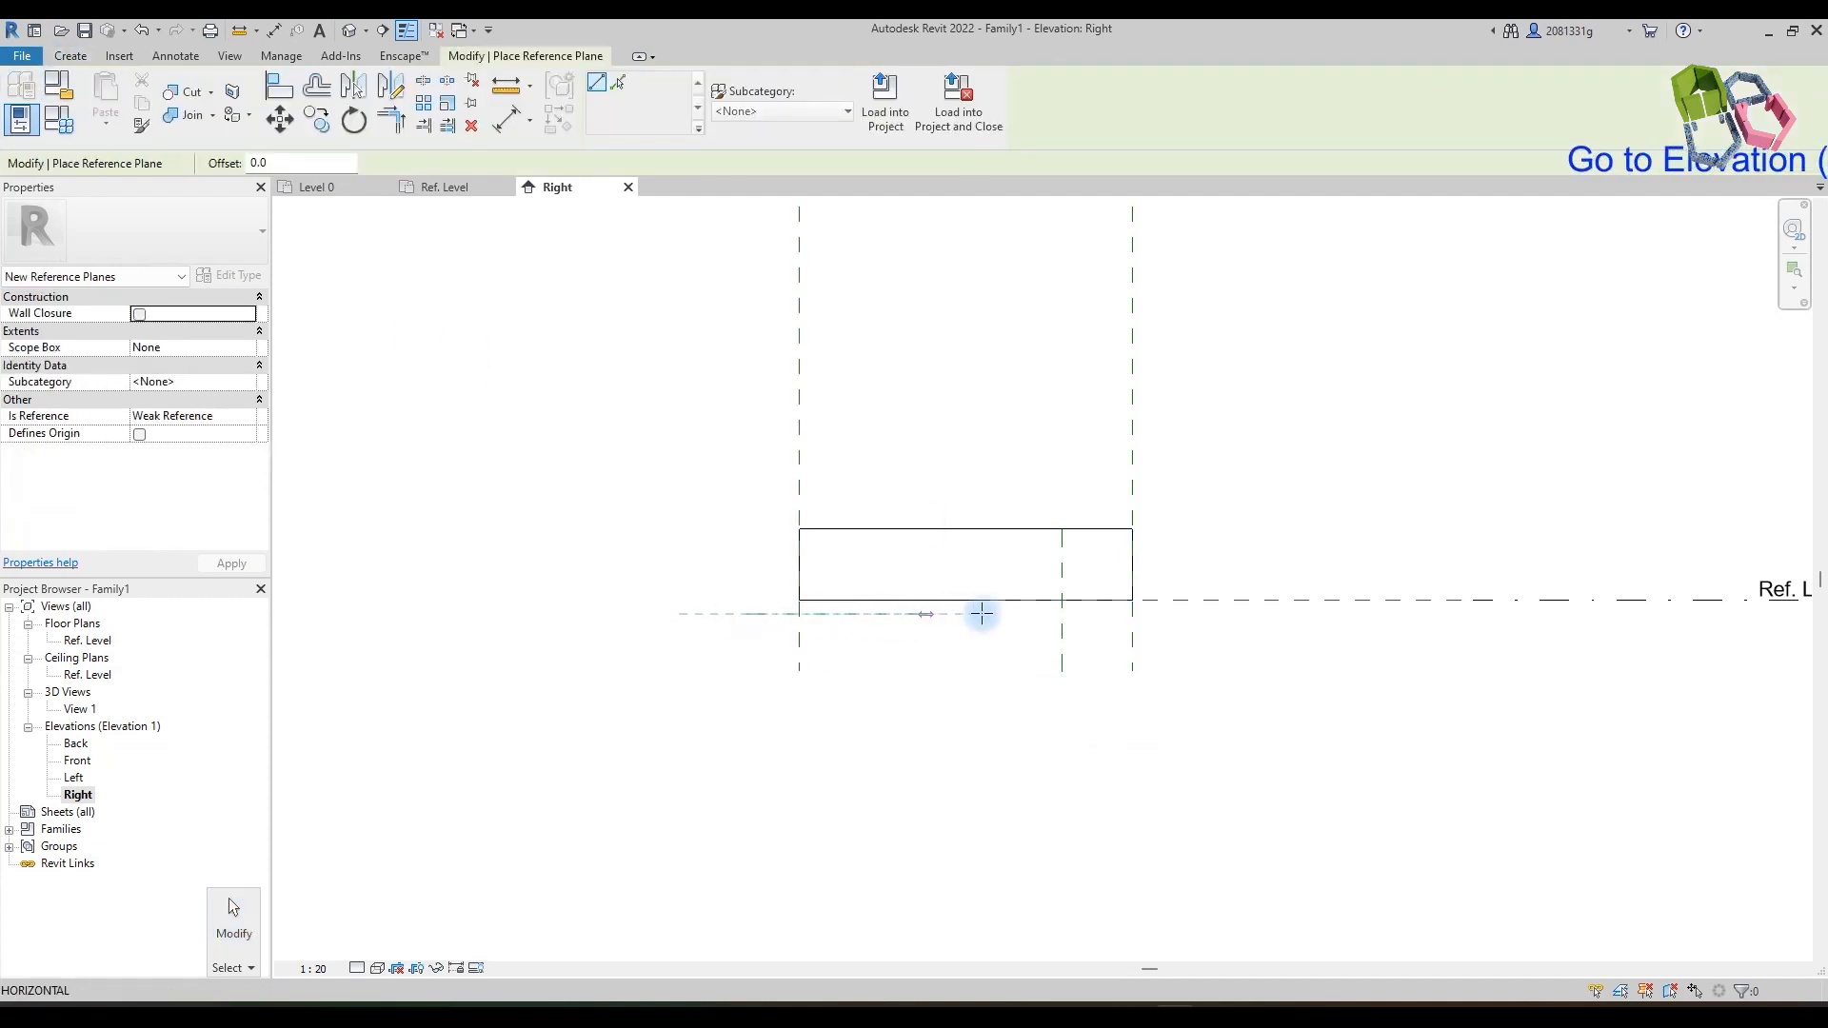
left_click(1263, 614)
left_click(747, 672)
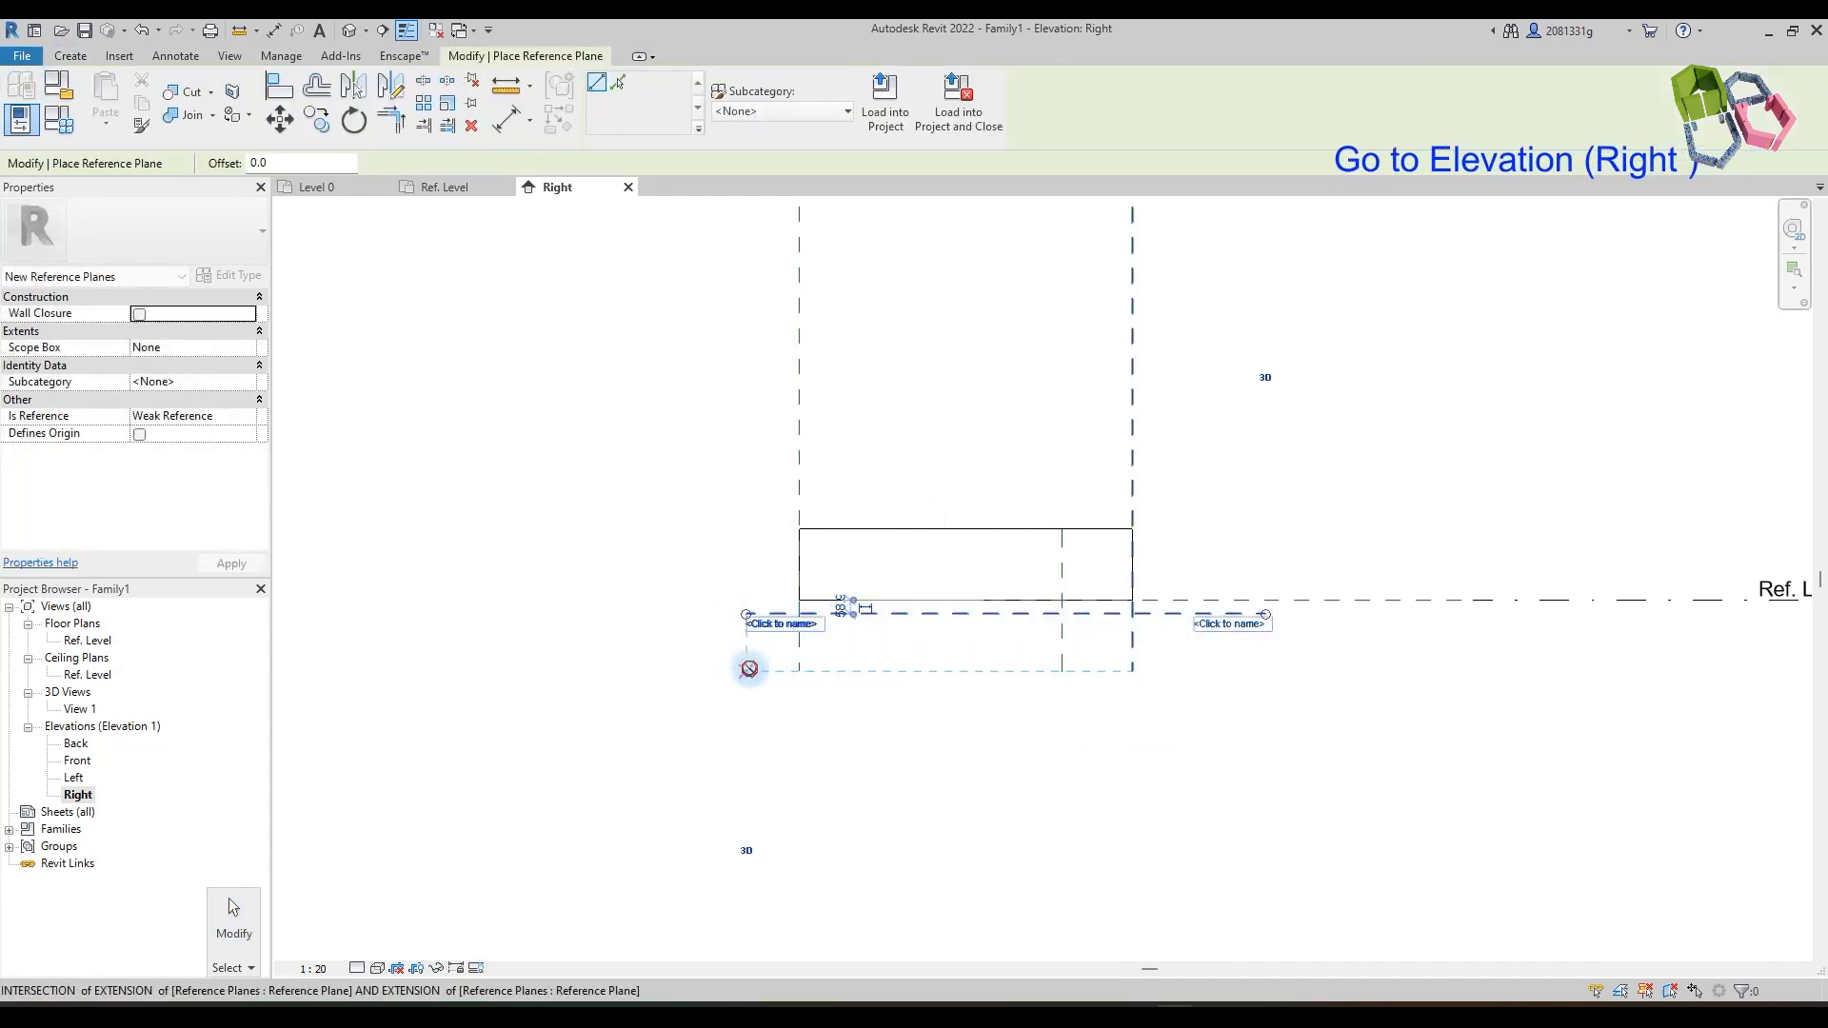
left_click(1264, 671)
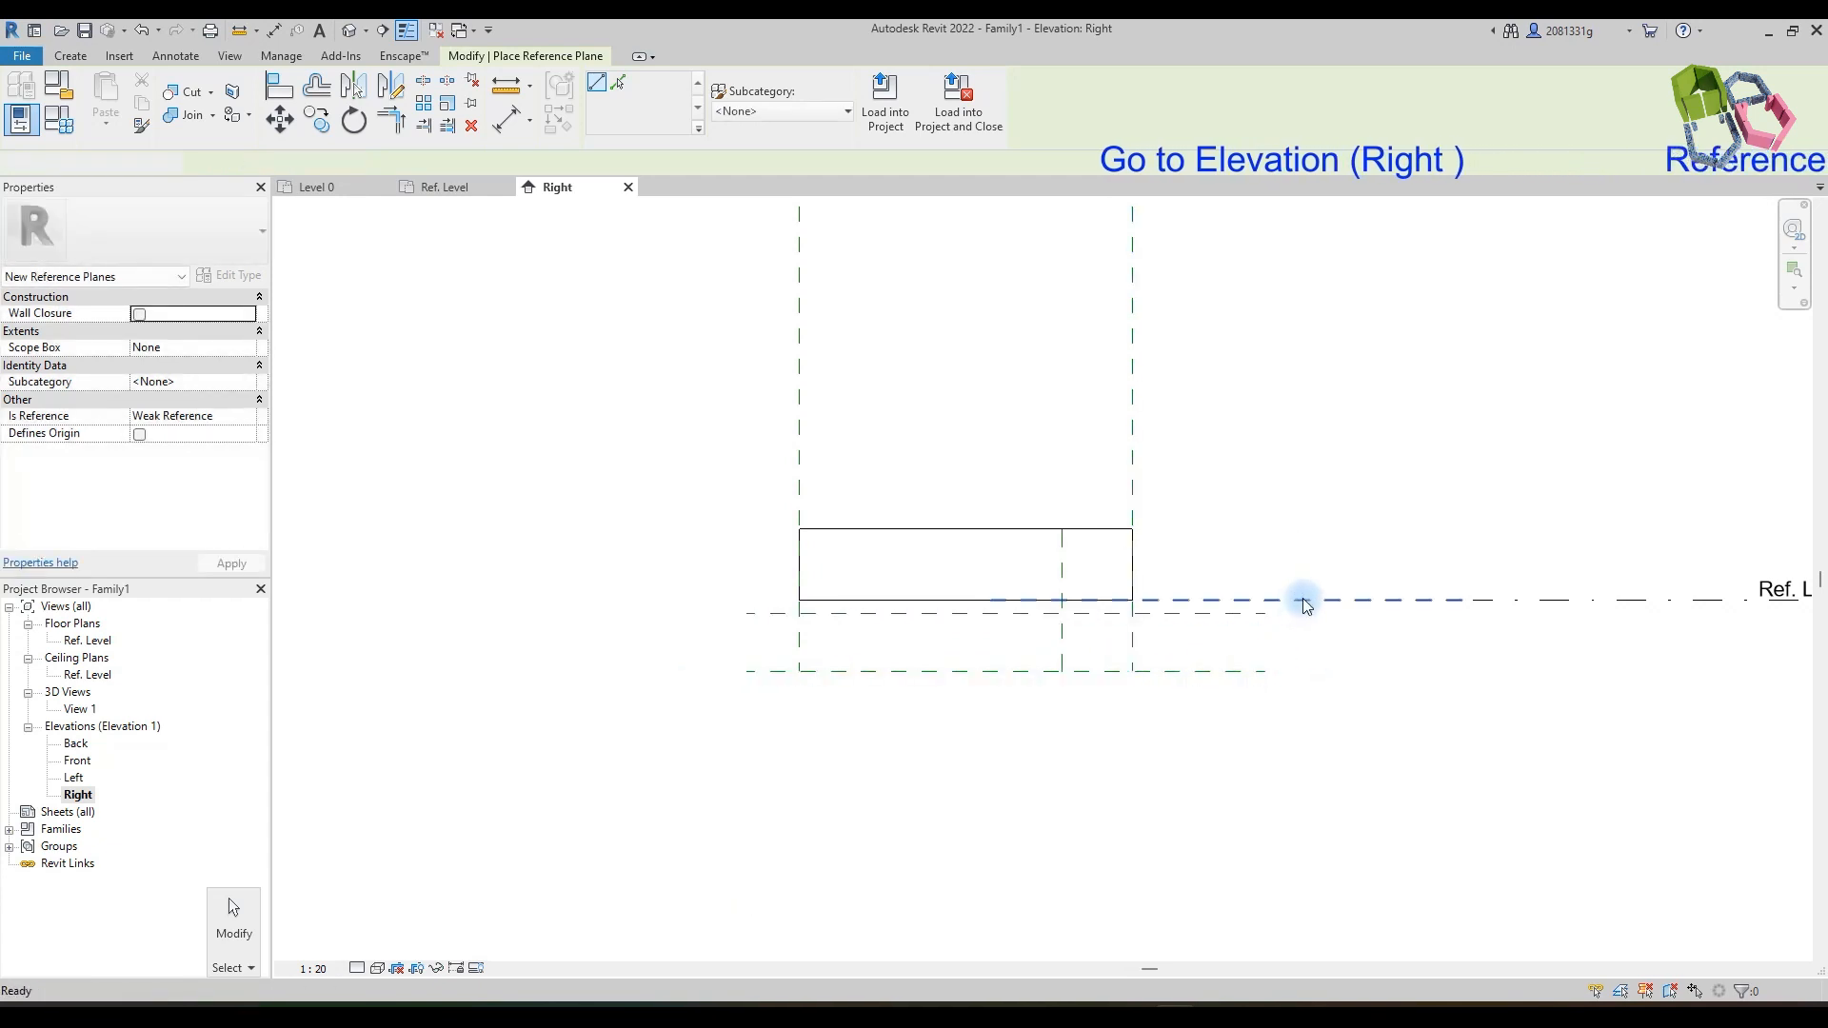
key("Escape")
key("Escape")
Step: Dimension the distance from Ref. Level to the upper new plane and the distance between the two new planes
key("d")
key("i")
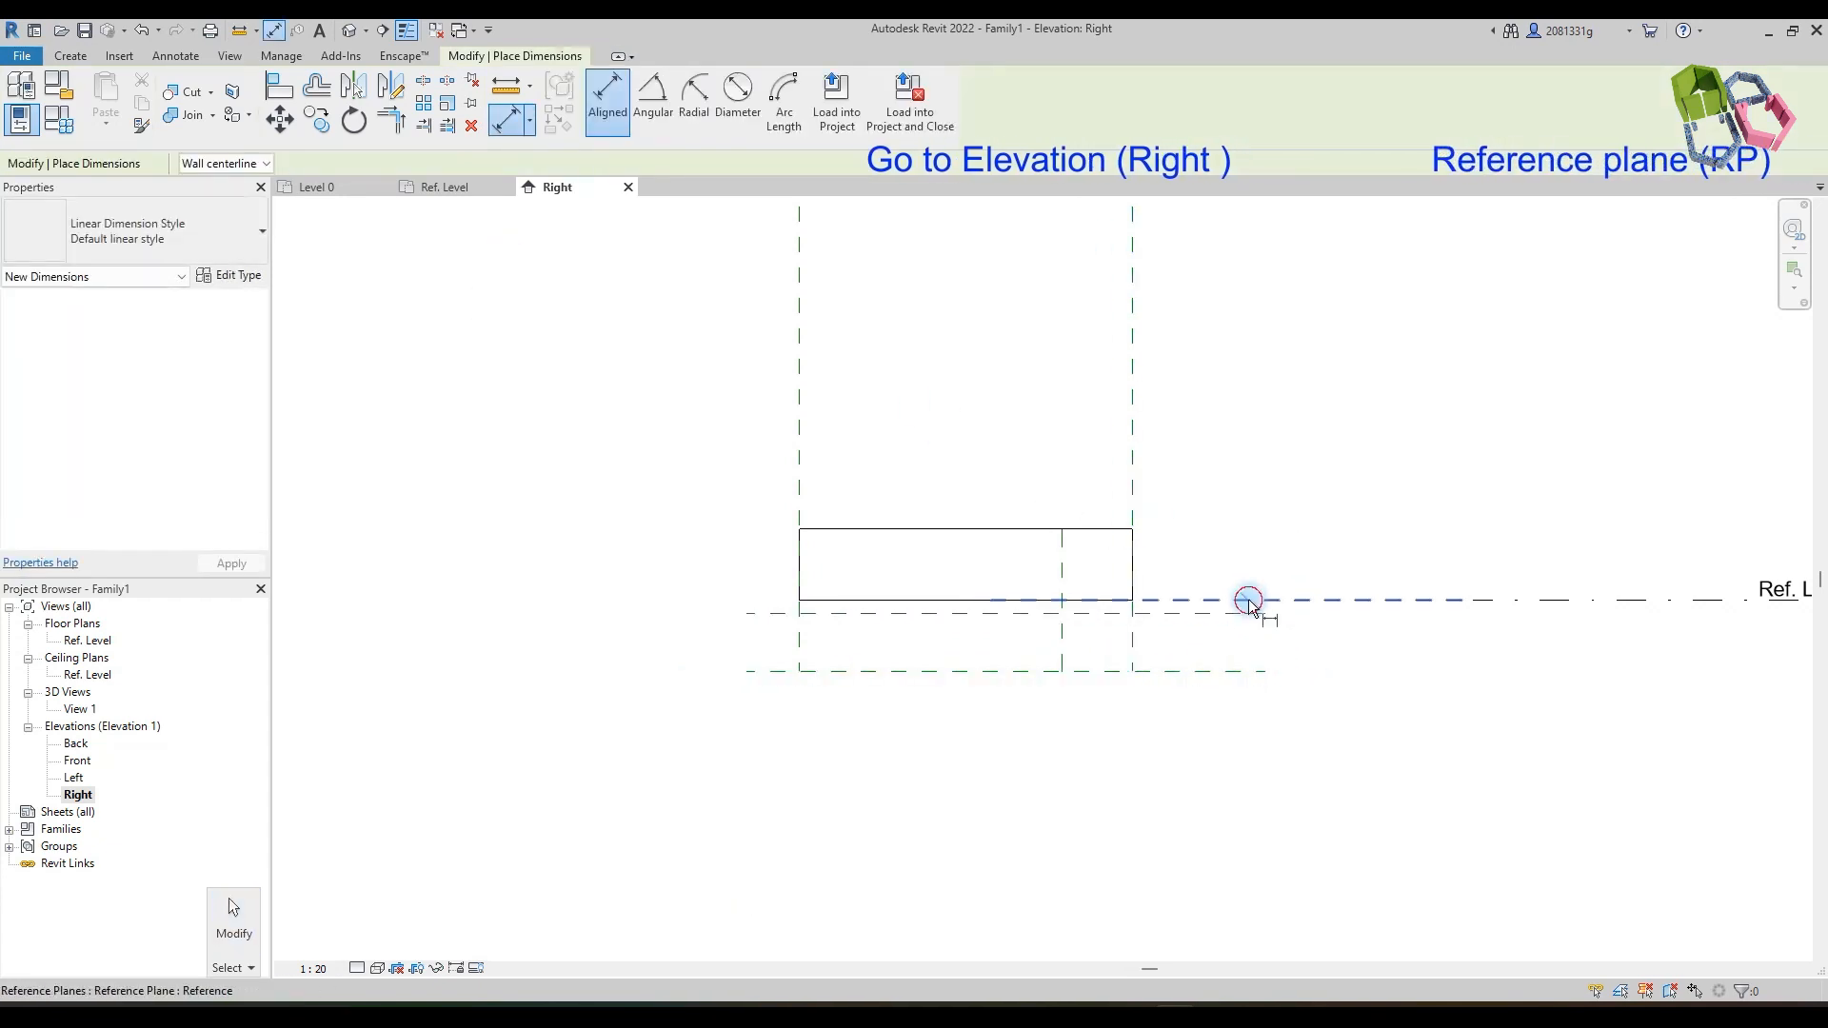
left_click(1249, 614)
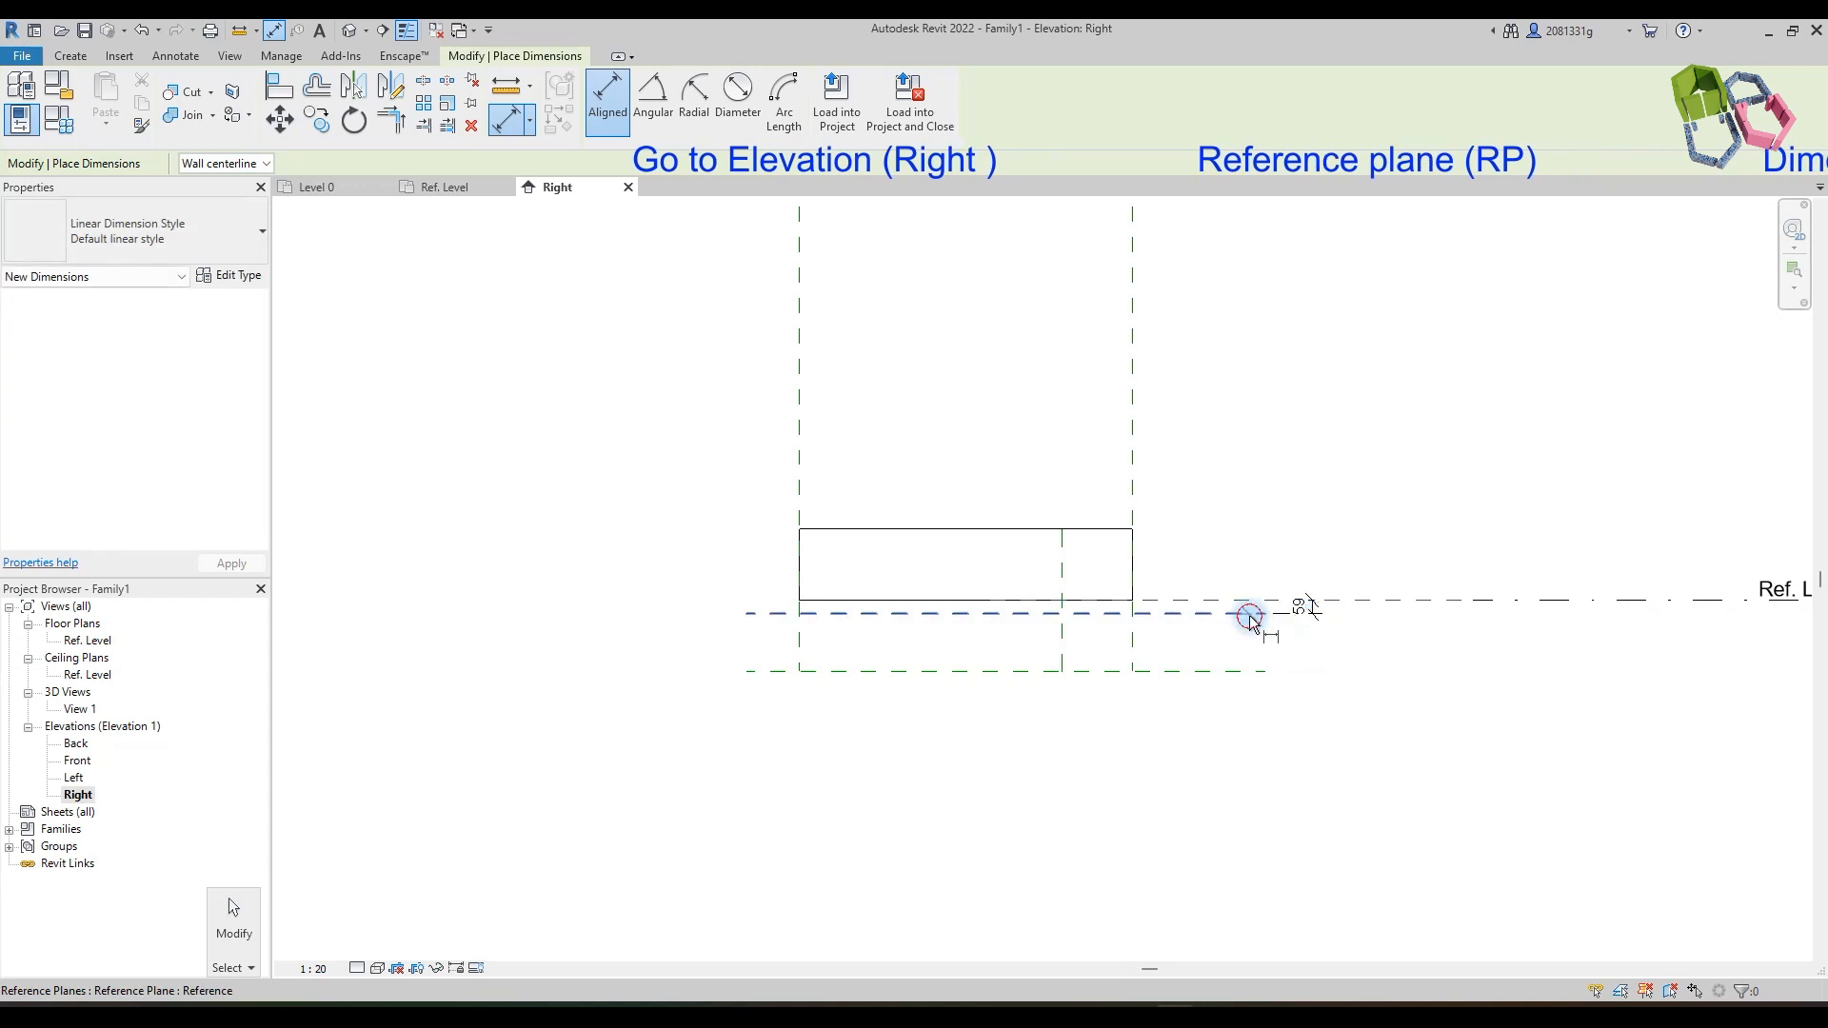
left_click(1252, 672)
left_click(1371, 642)
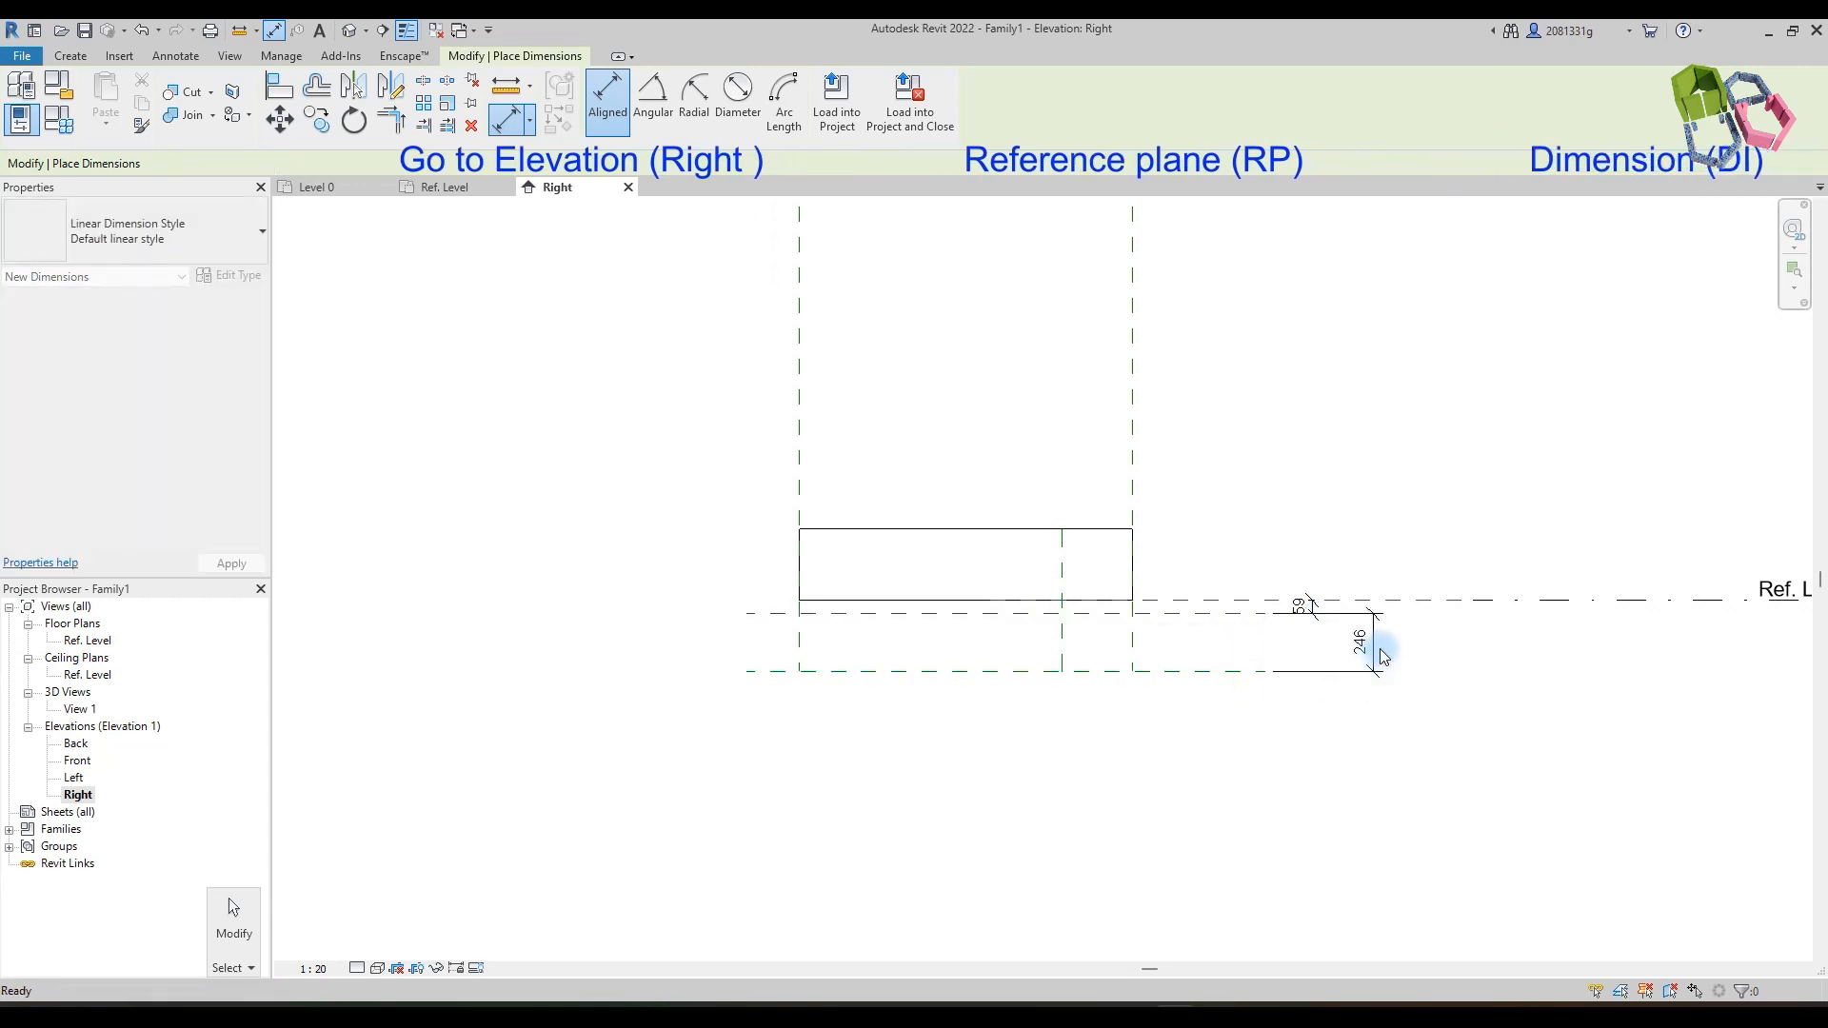
key("Escape")
key("Escape")
Step: Assign the Foundation Thickness parameter to the dimension between the two lower reference planes
left_click(1330, 617)
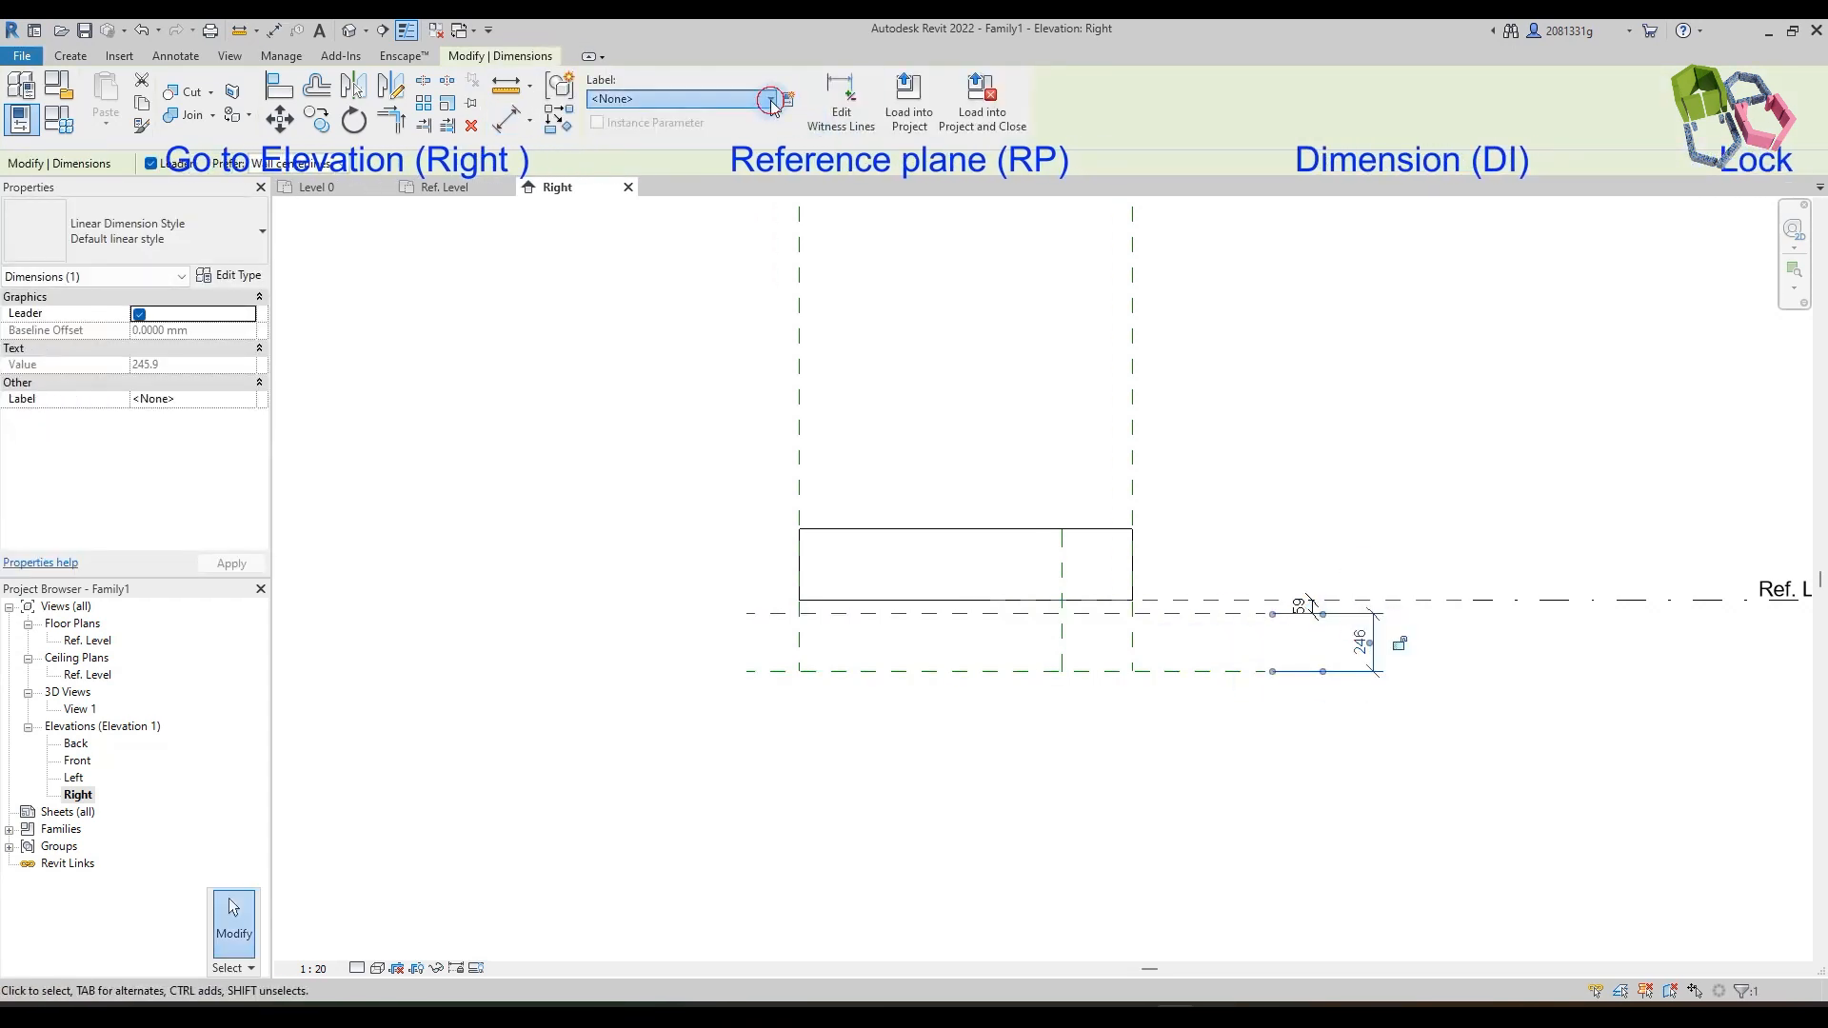
left_click(682, 98)
left_click(644, 163)
left_click(1302, 343)
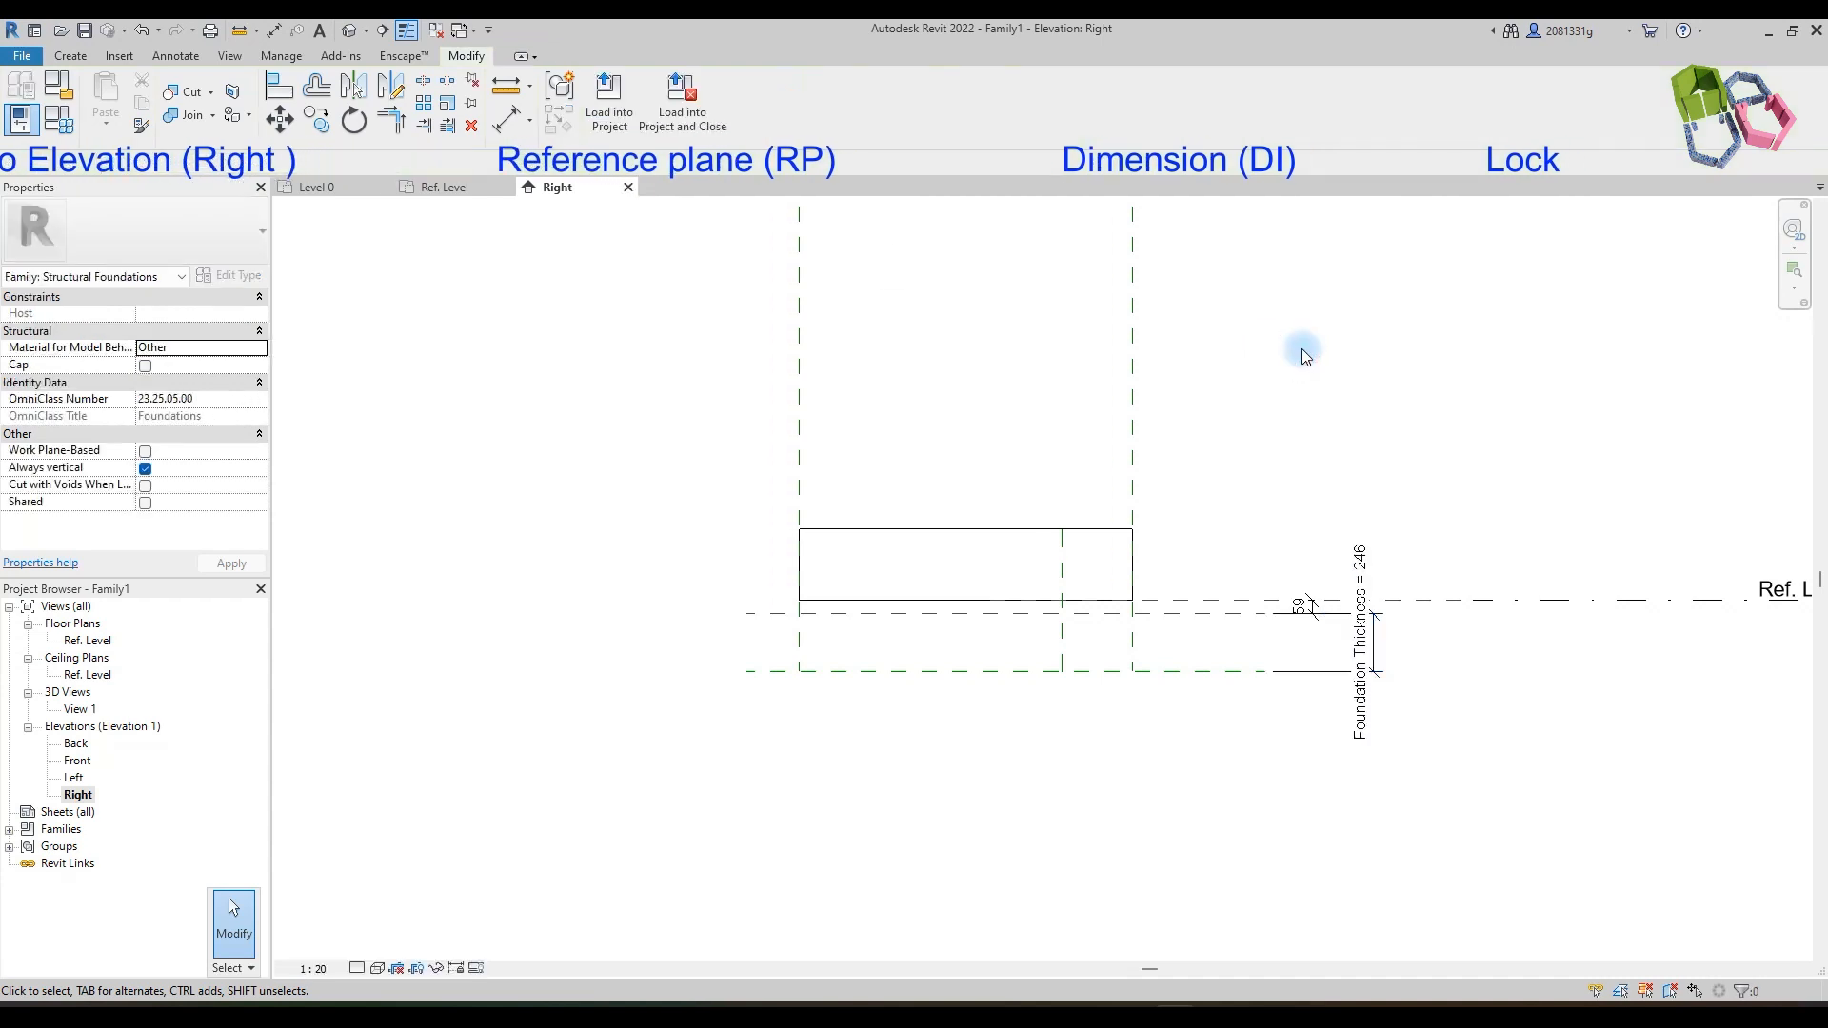
Step: Create a family type parameter named Filller for the dimension between Ref. Level and the plane just below it
left_click(1300, 610)
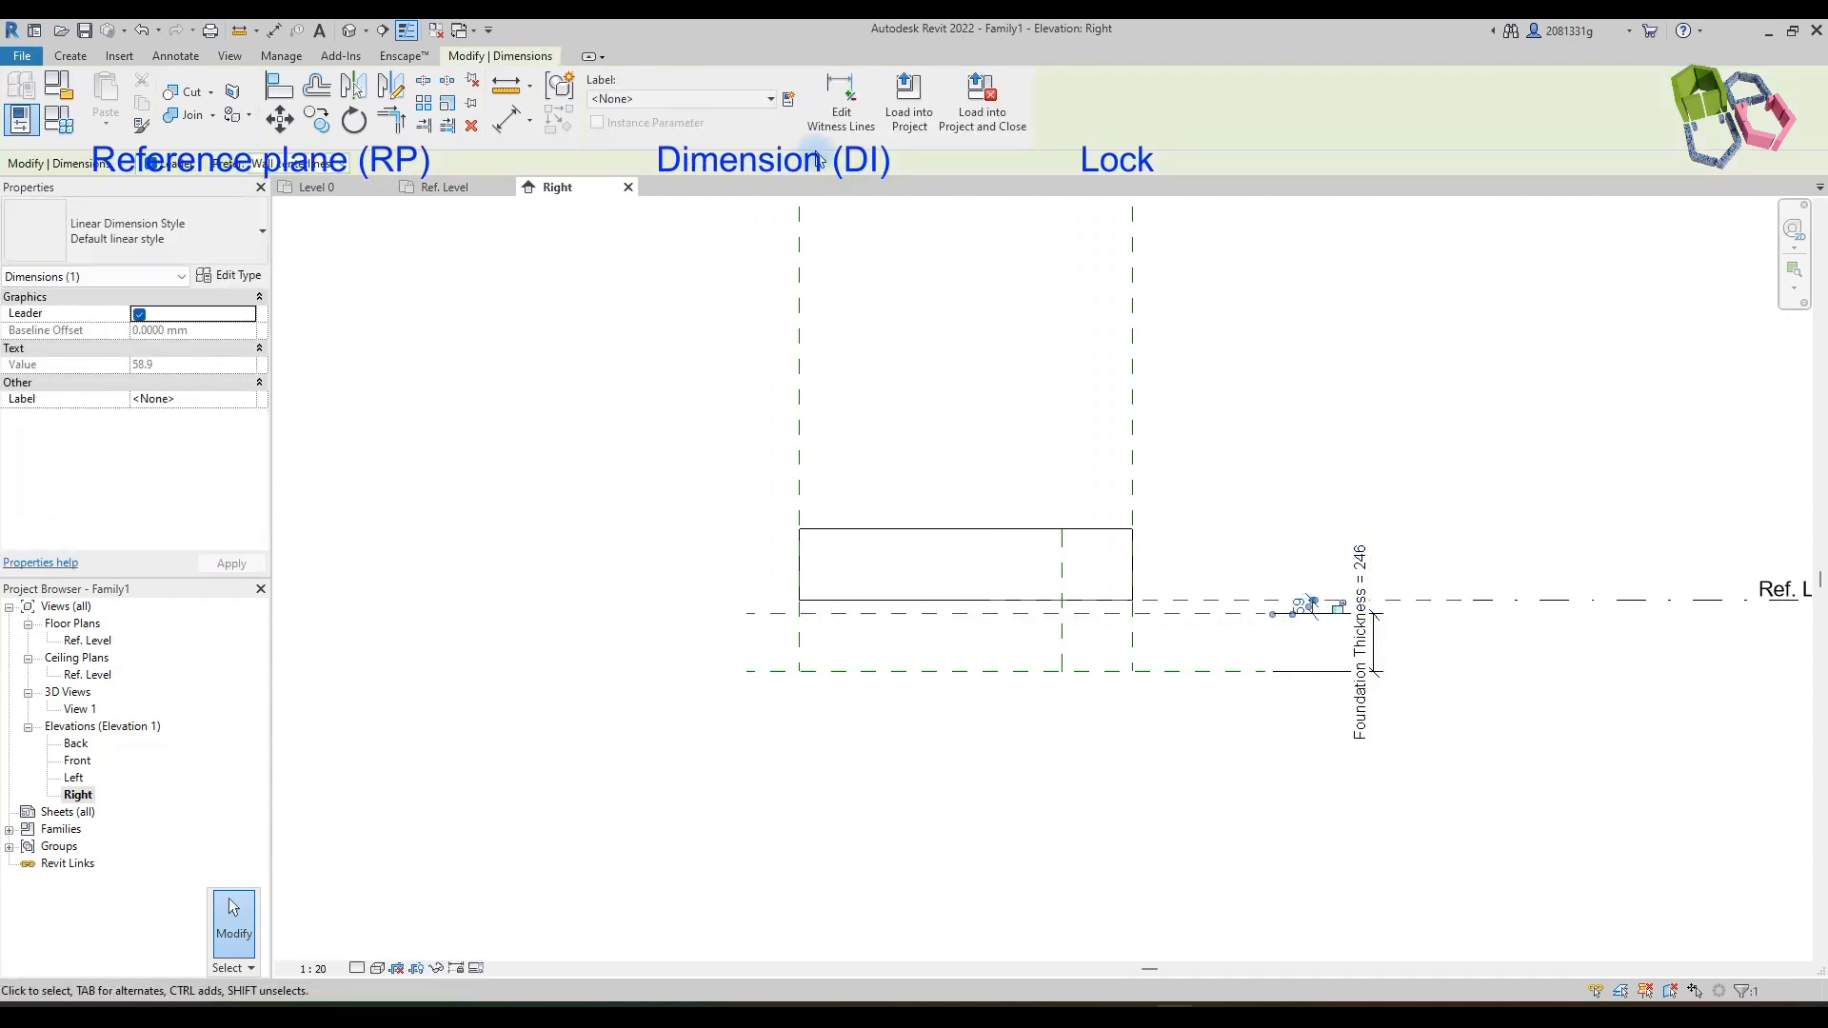
left_click(789, 99)
left_click(730, 506)
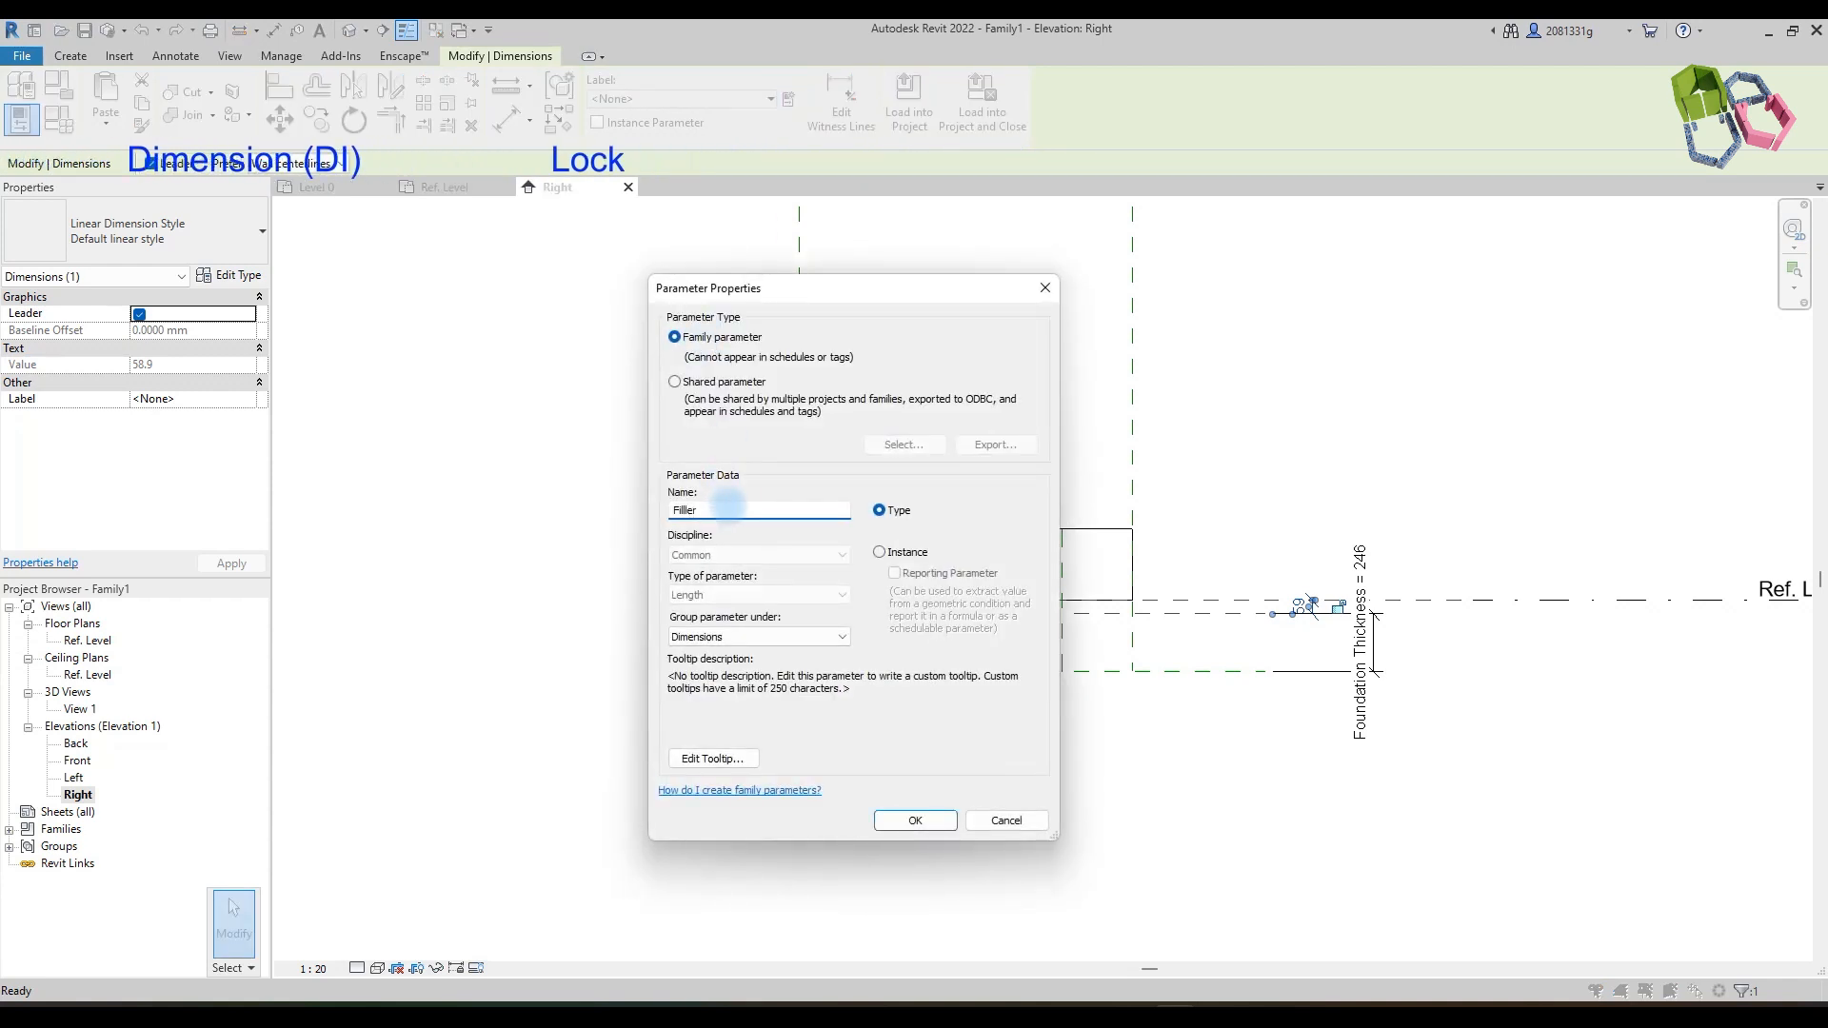
left_click(934, 821)
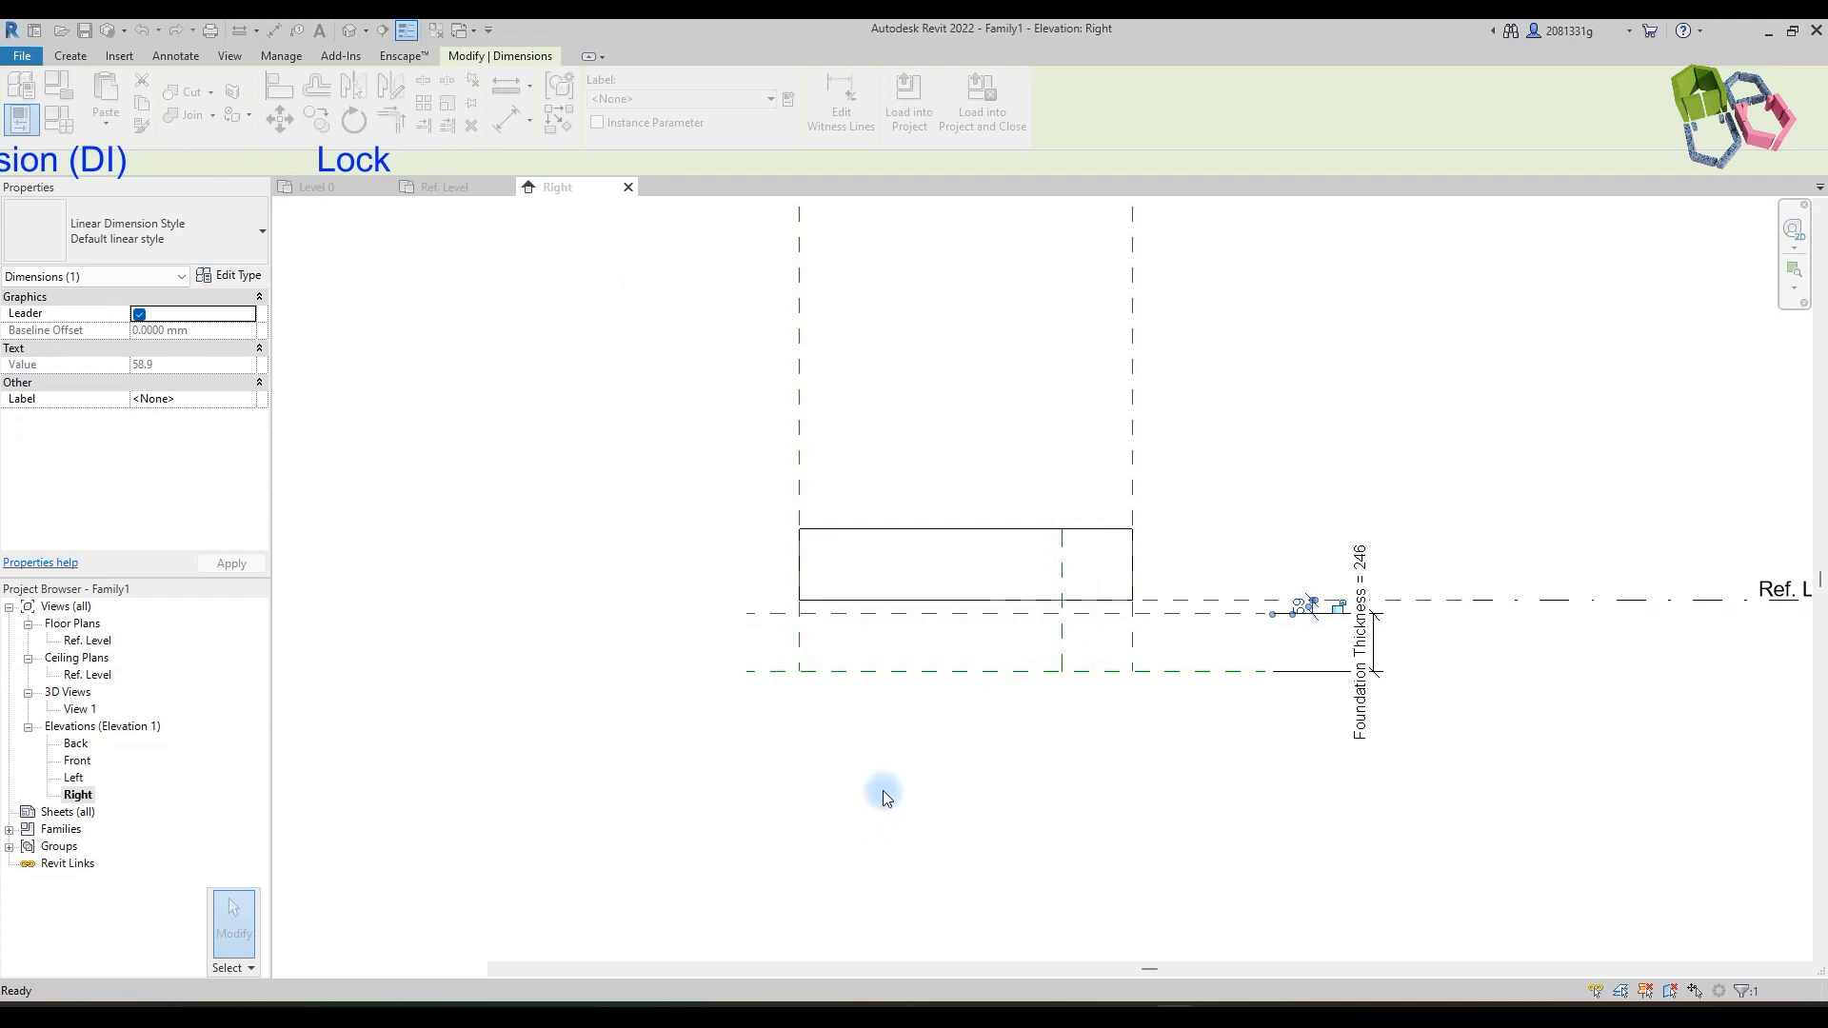
left_click(1082, 751)
Step: Fit the extrusion's top and bottom faces to the two lower reference planes and lock them there
left_click(956, 530)
left_click_drag(967, 601, 1032, 676)
left_click(960, 562)
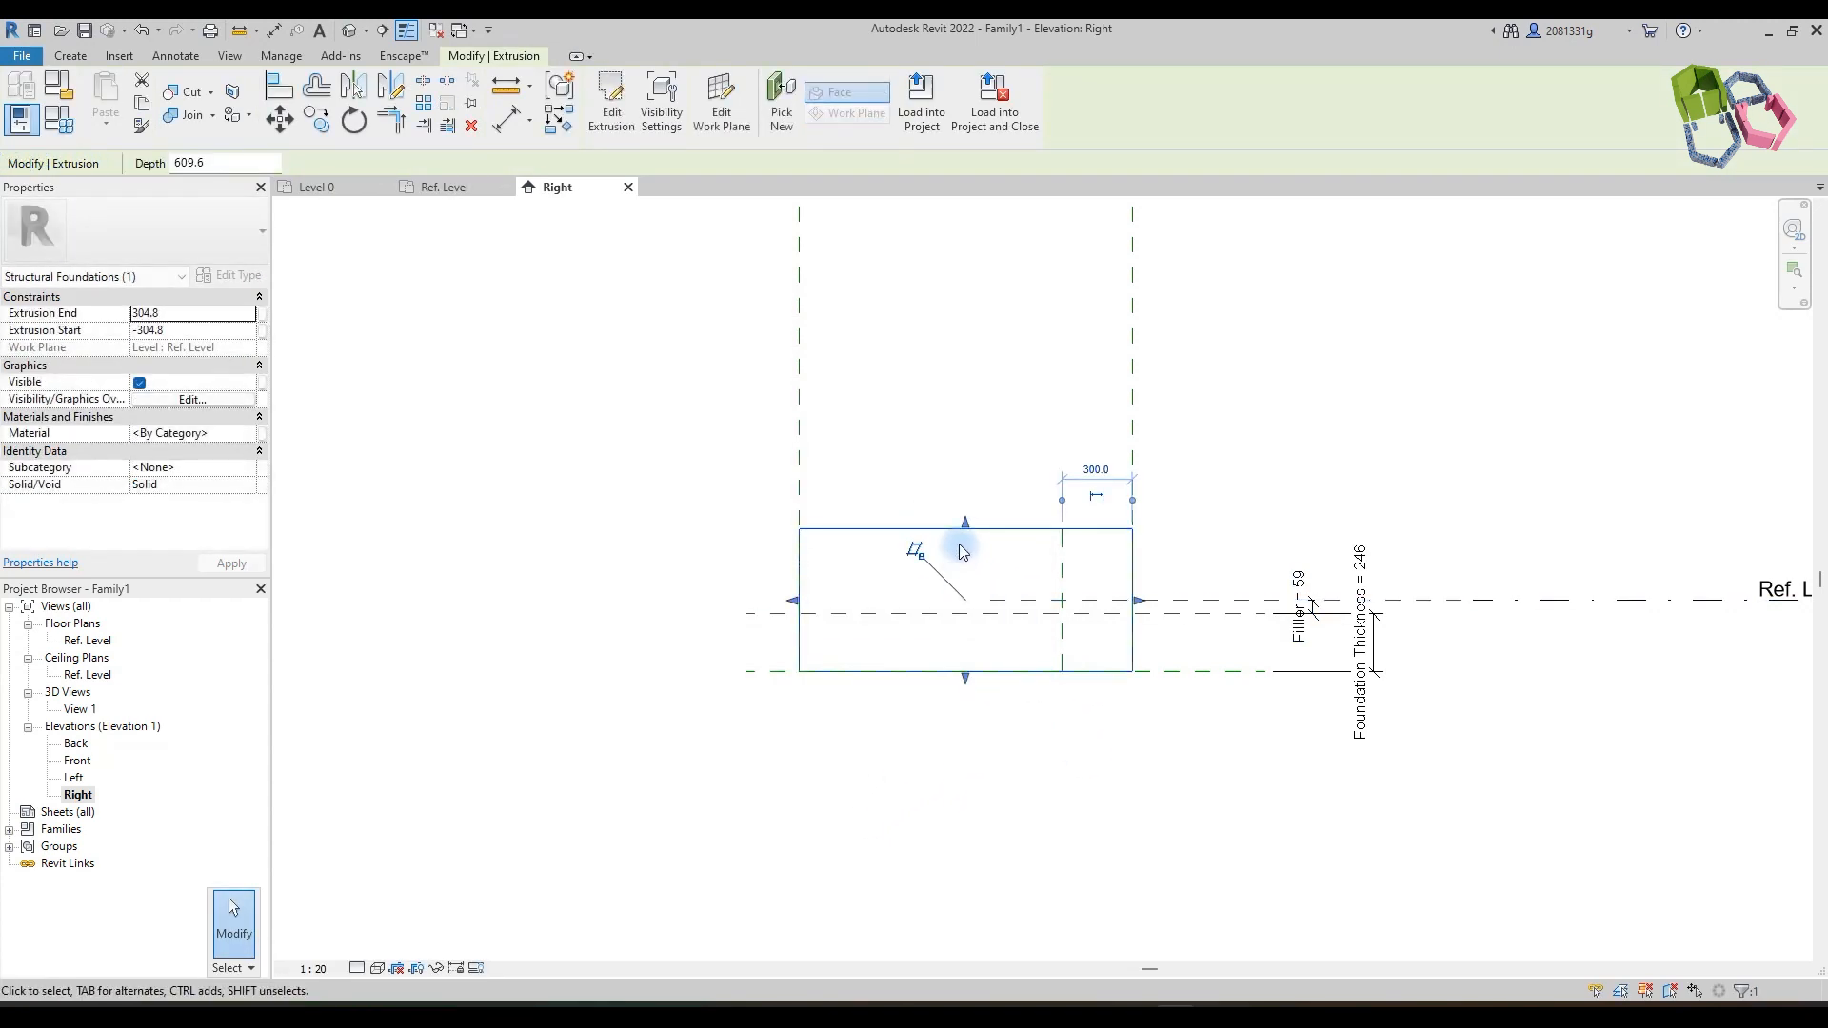
left_click_drag(967, 595, 981, 614)
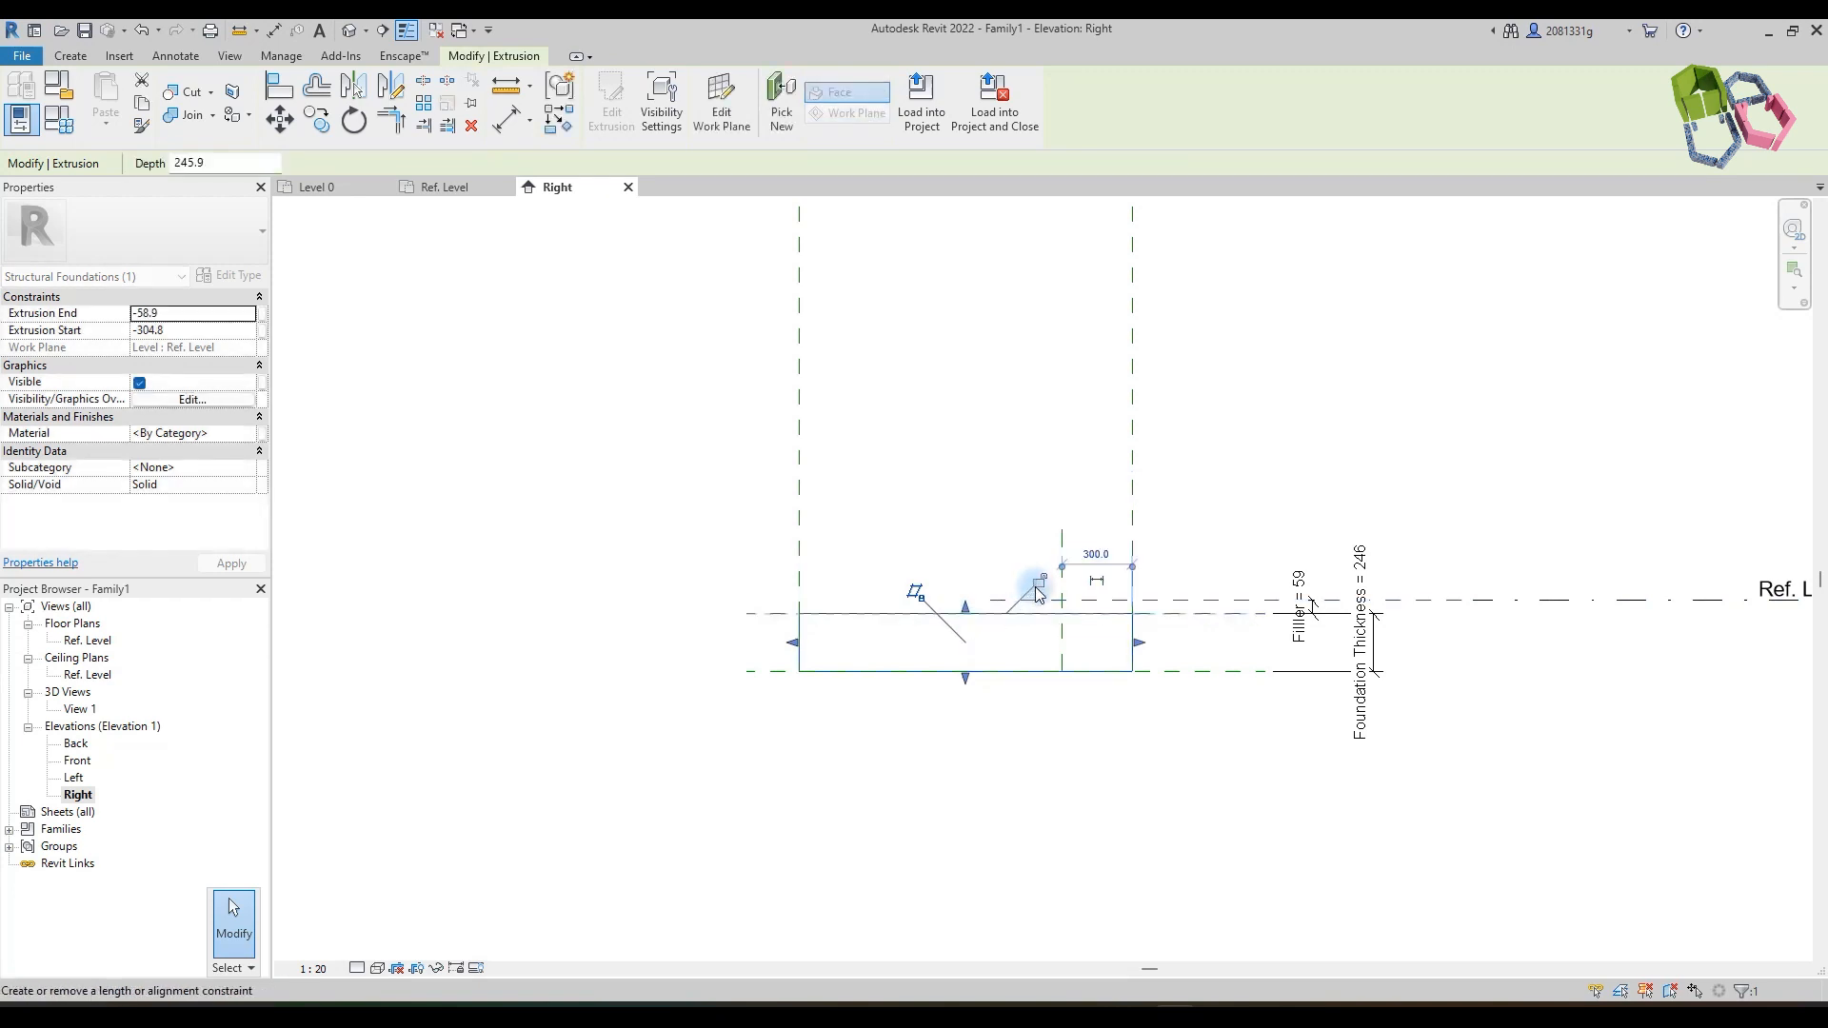
left_click(1017, 684)
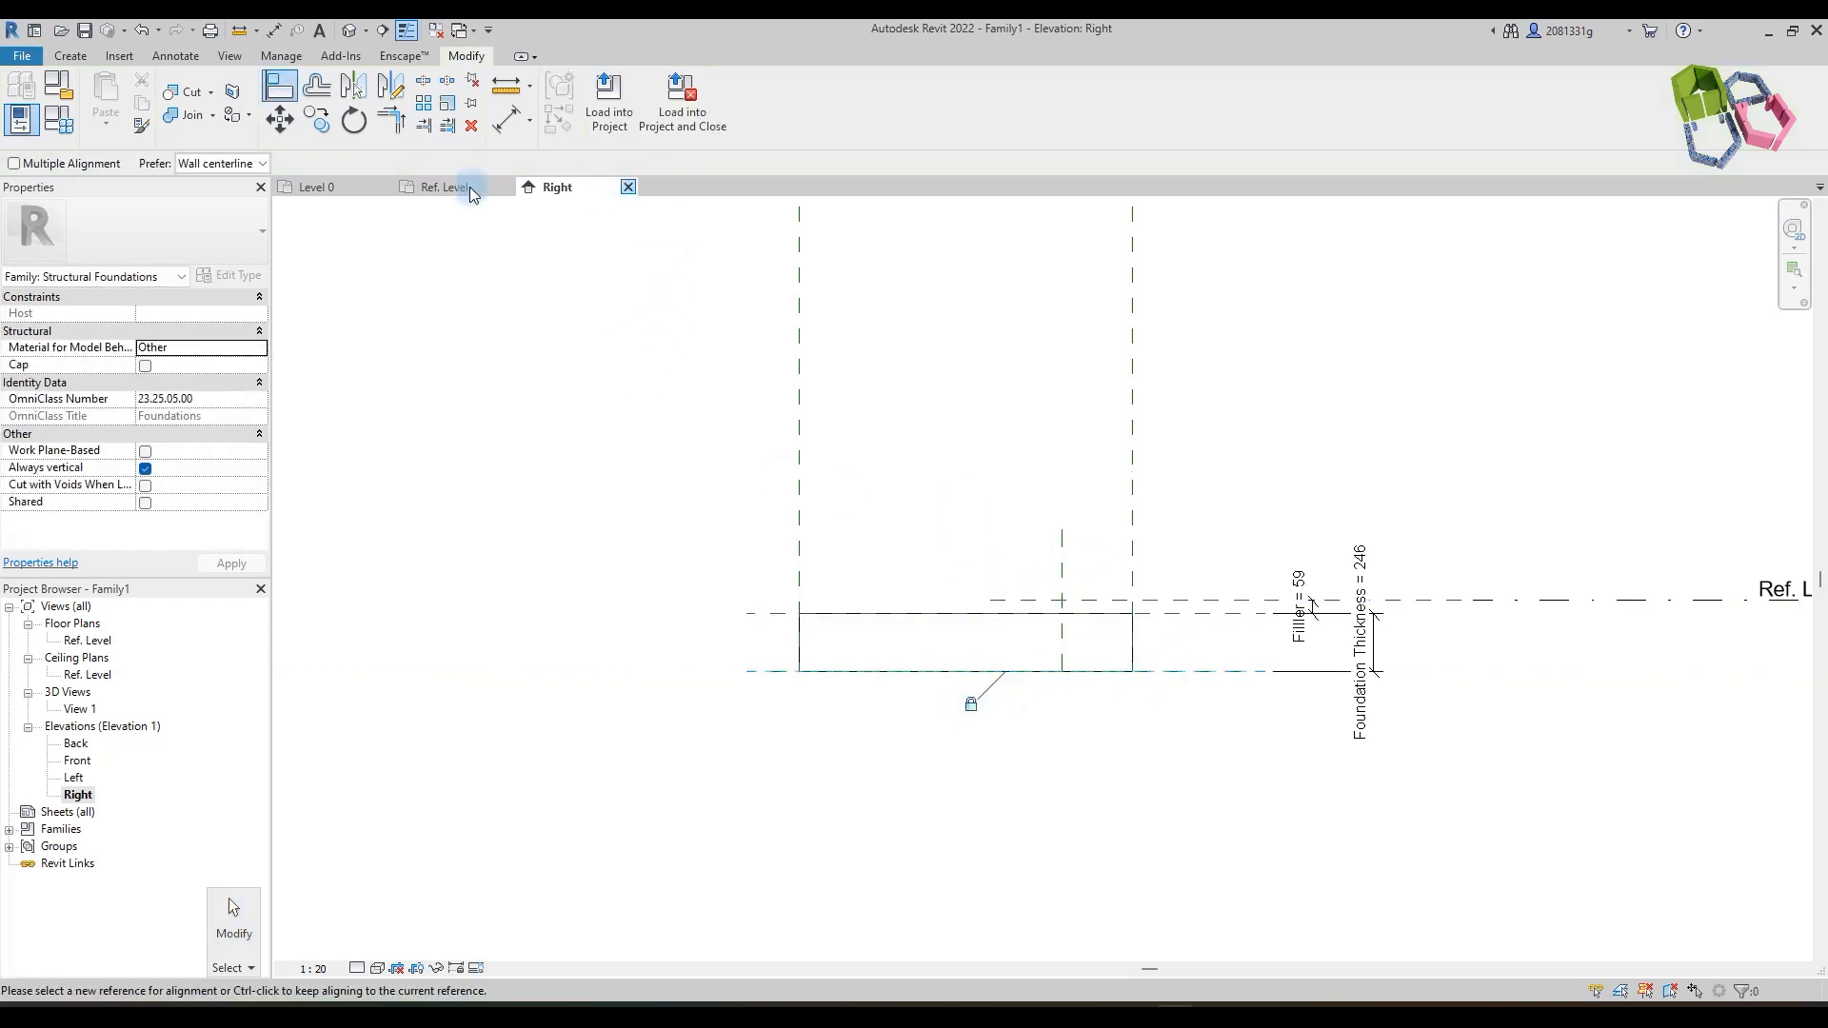
Step: In the 3D view, assign the extrusion a duplicate of Concrete - Cast-in-Place Concrete renamed Concrete - Cast-in-Place Concrete(G40)
left_click(351, 36)
key("Escape")
key("Escape")
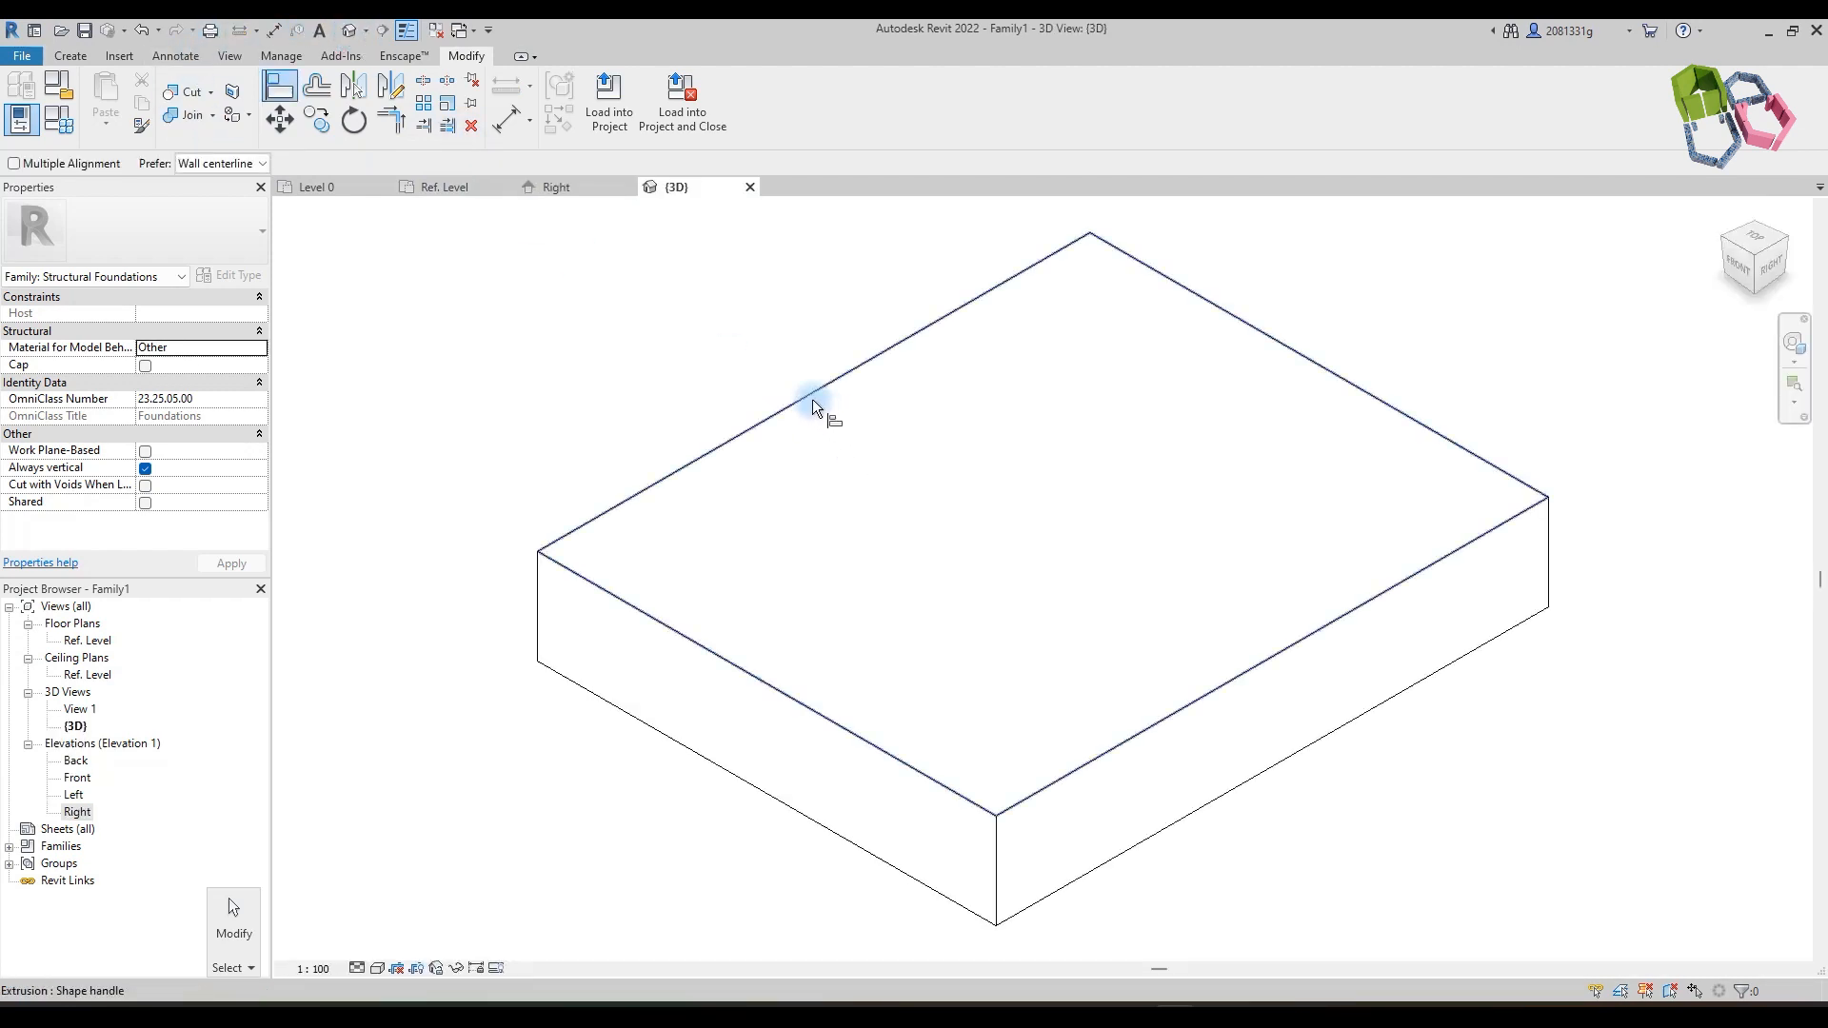
left_click(813, 399)
left_click(262, 435)
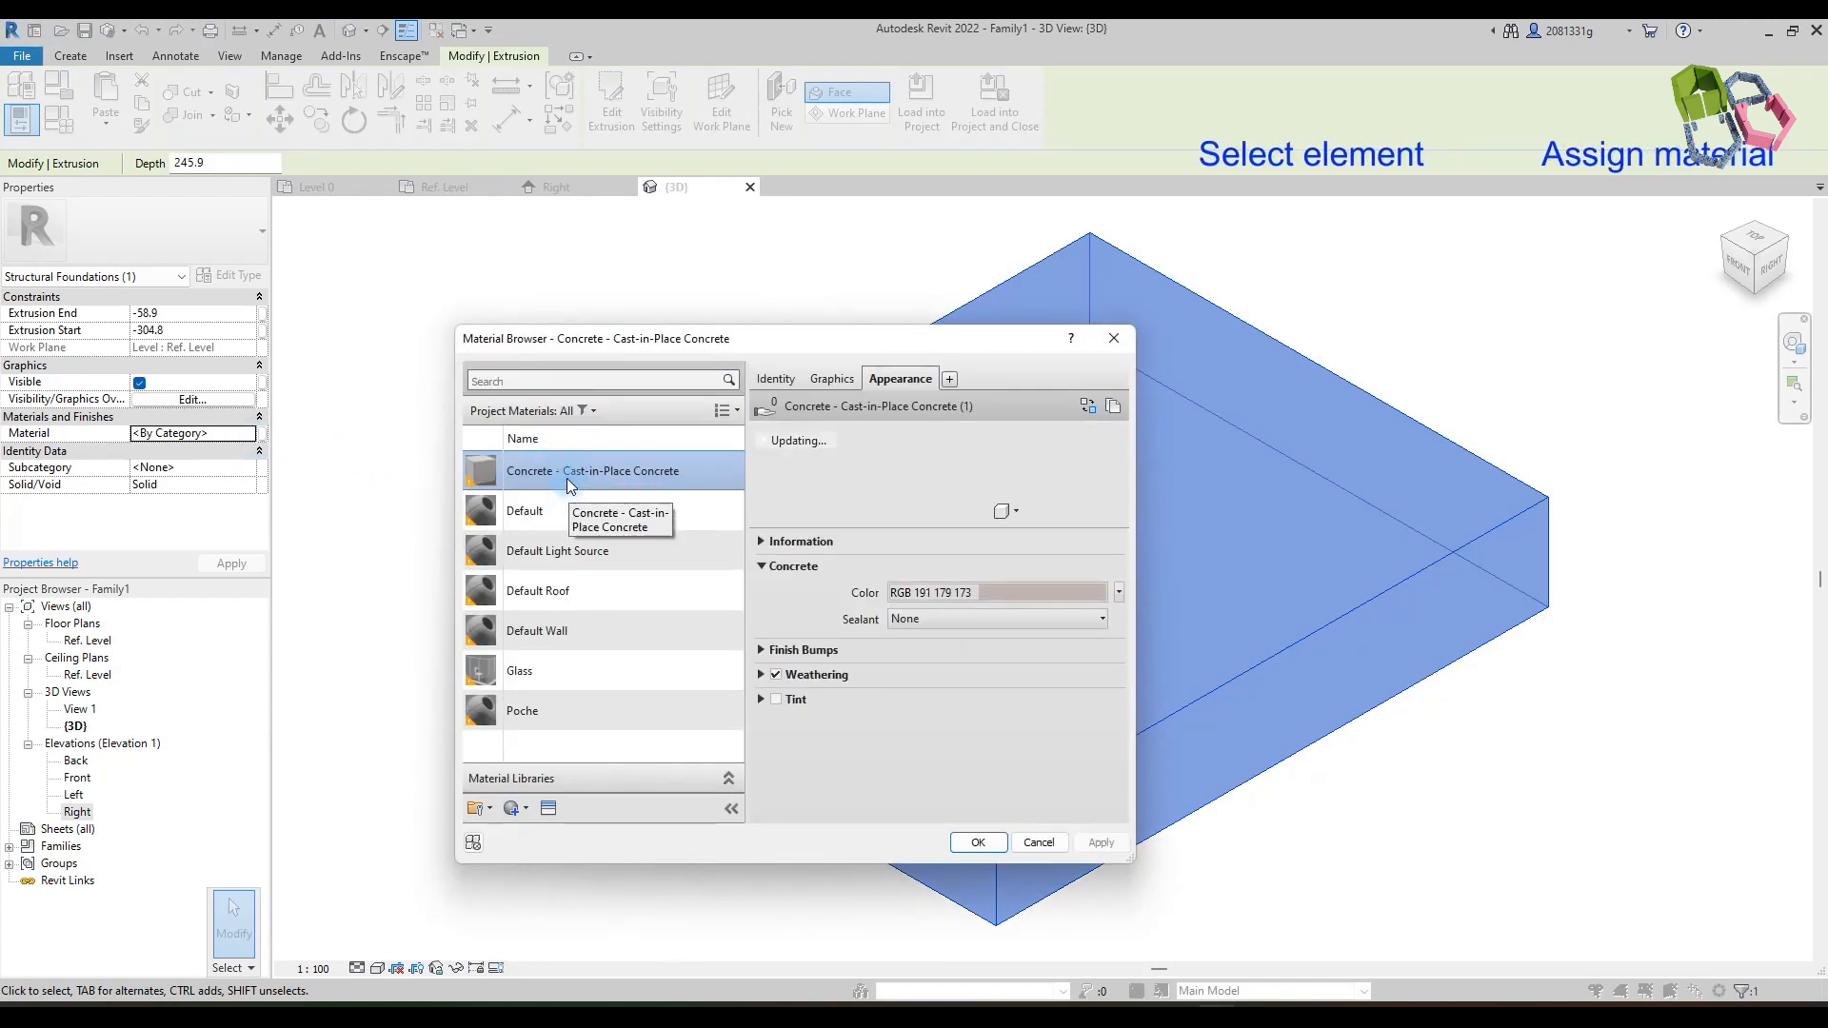
right_click(568, 478)
left_click(619, 500)
key("Return")
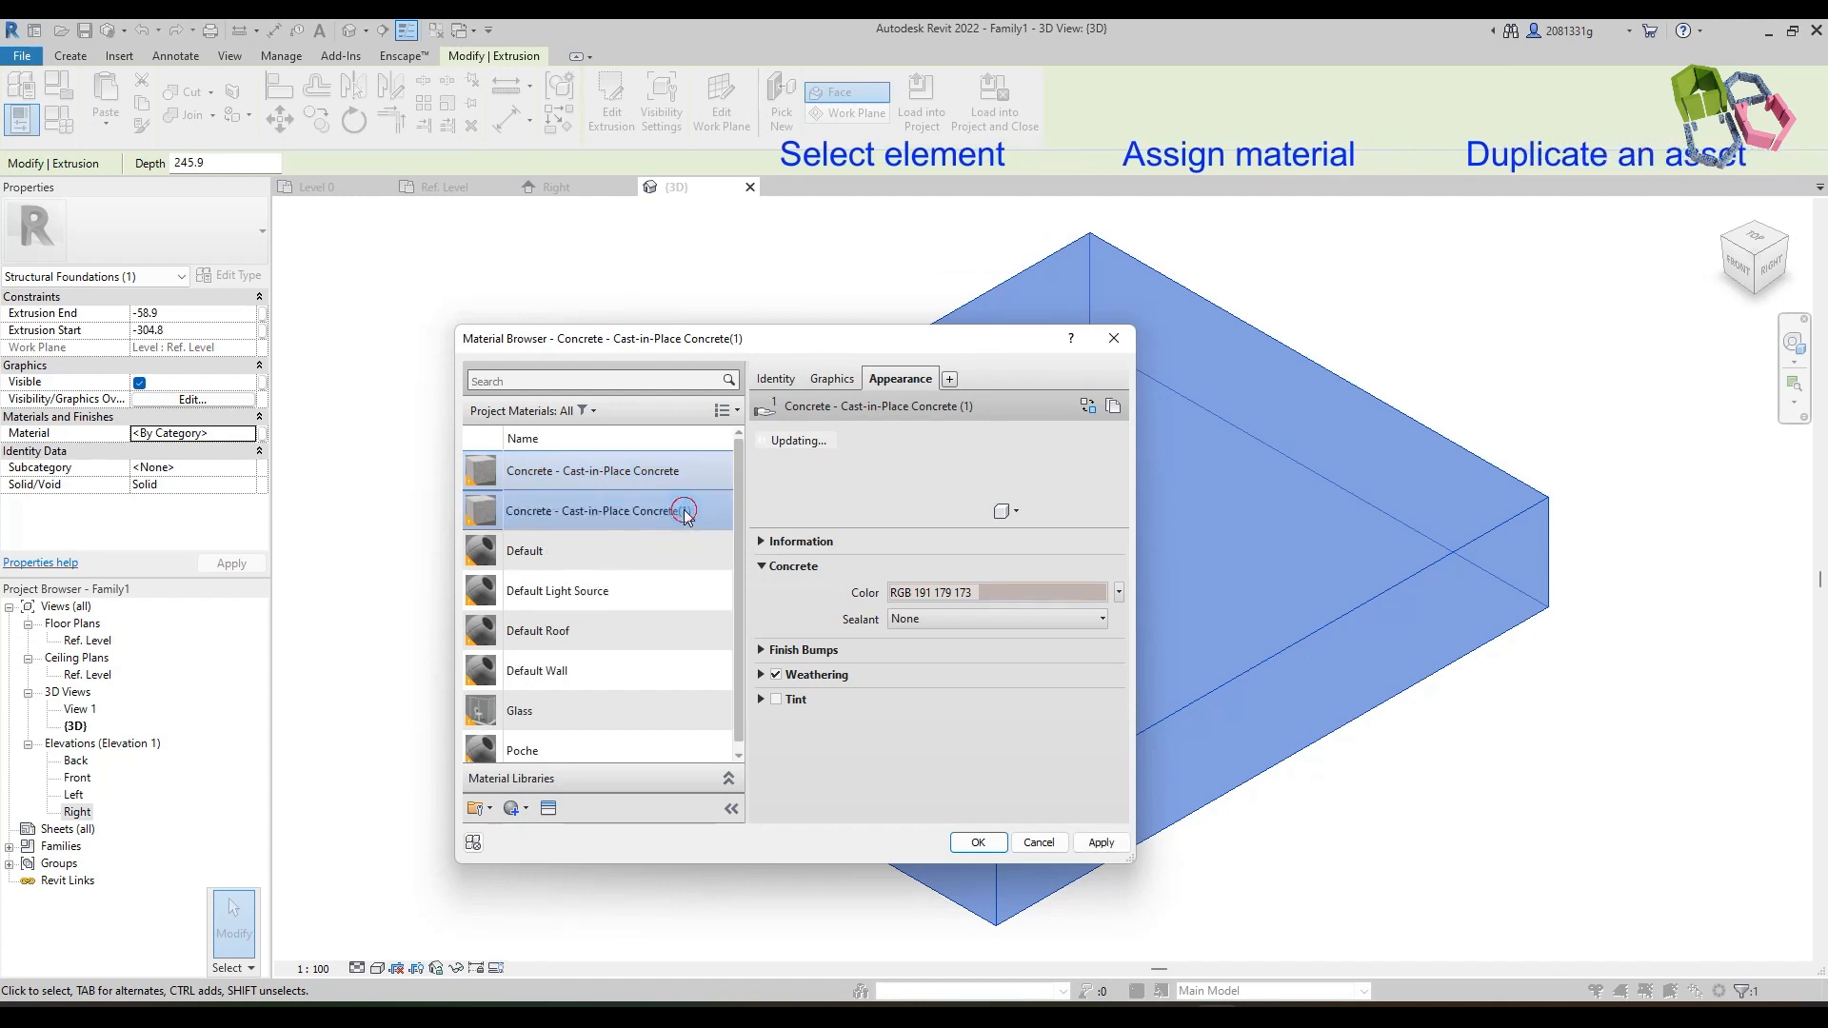
type("C10")
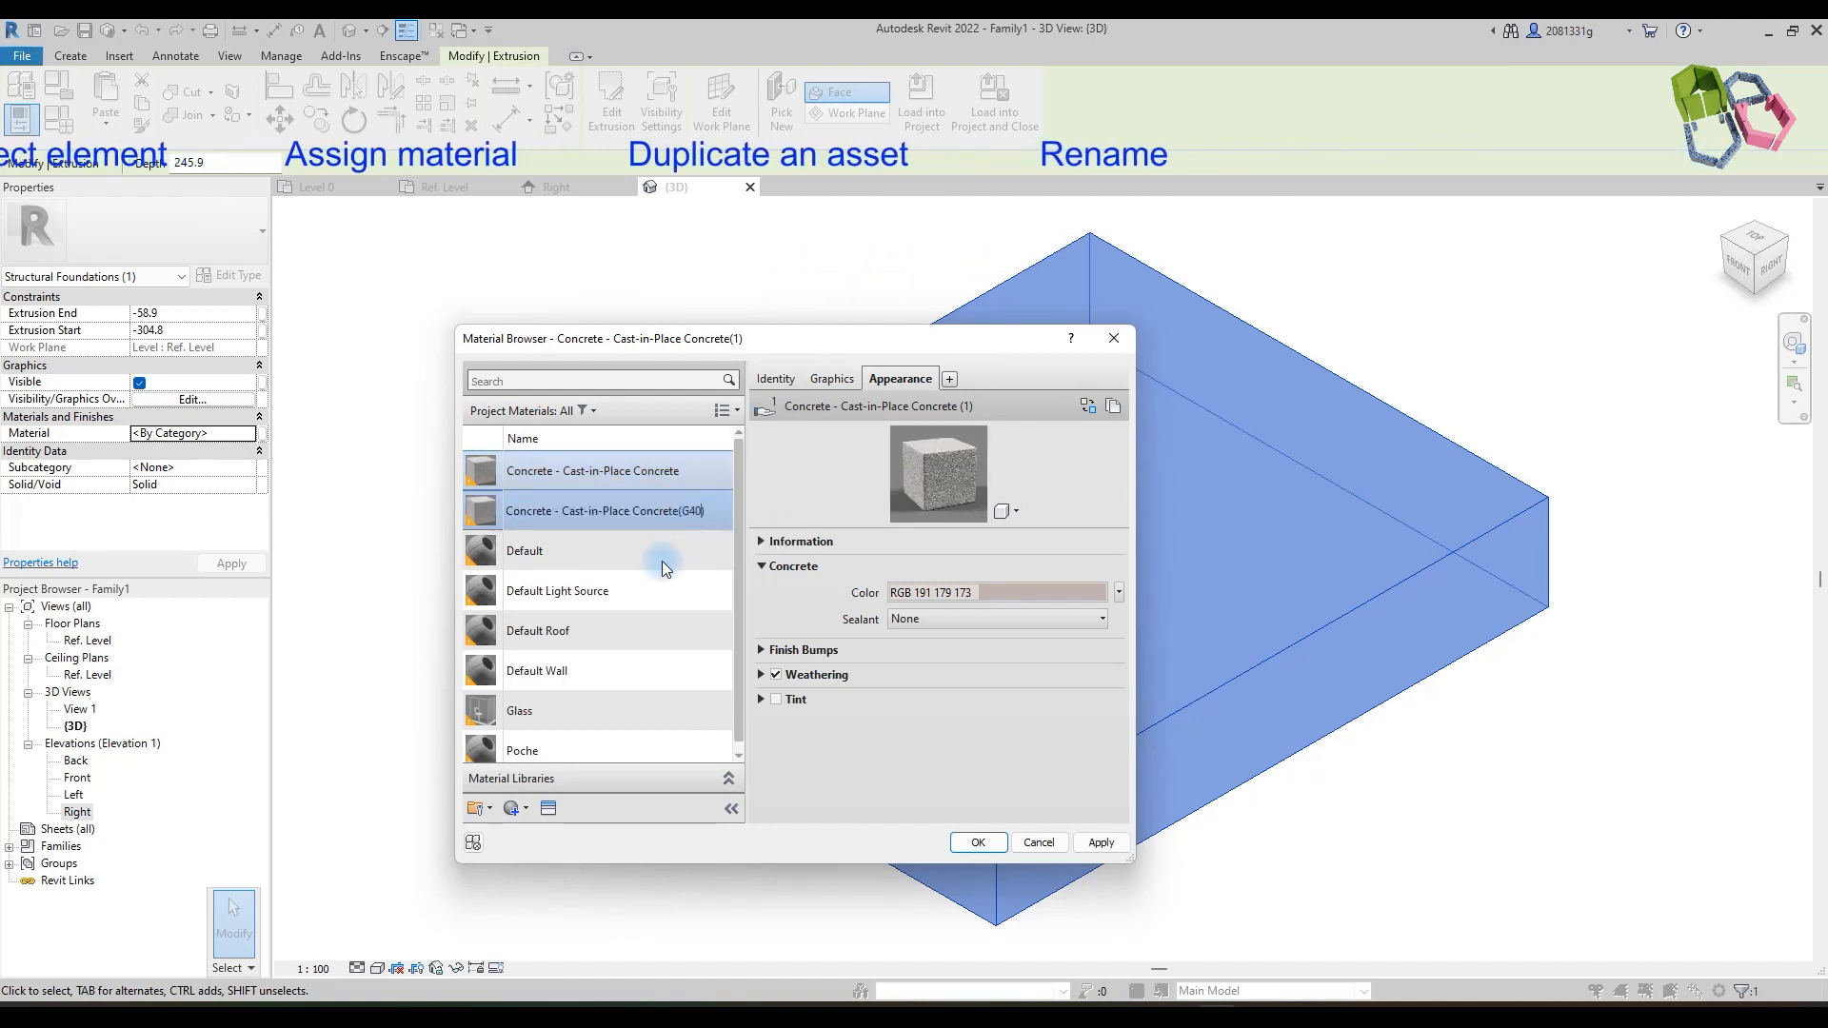
left_click(1100, 844)
left_click(977, 842)
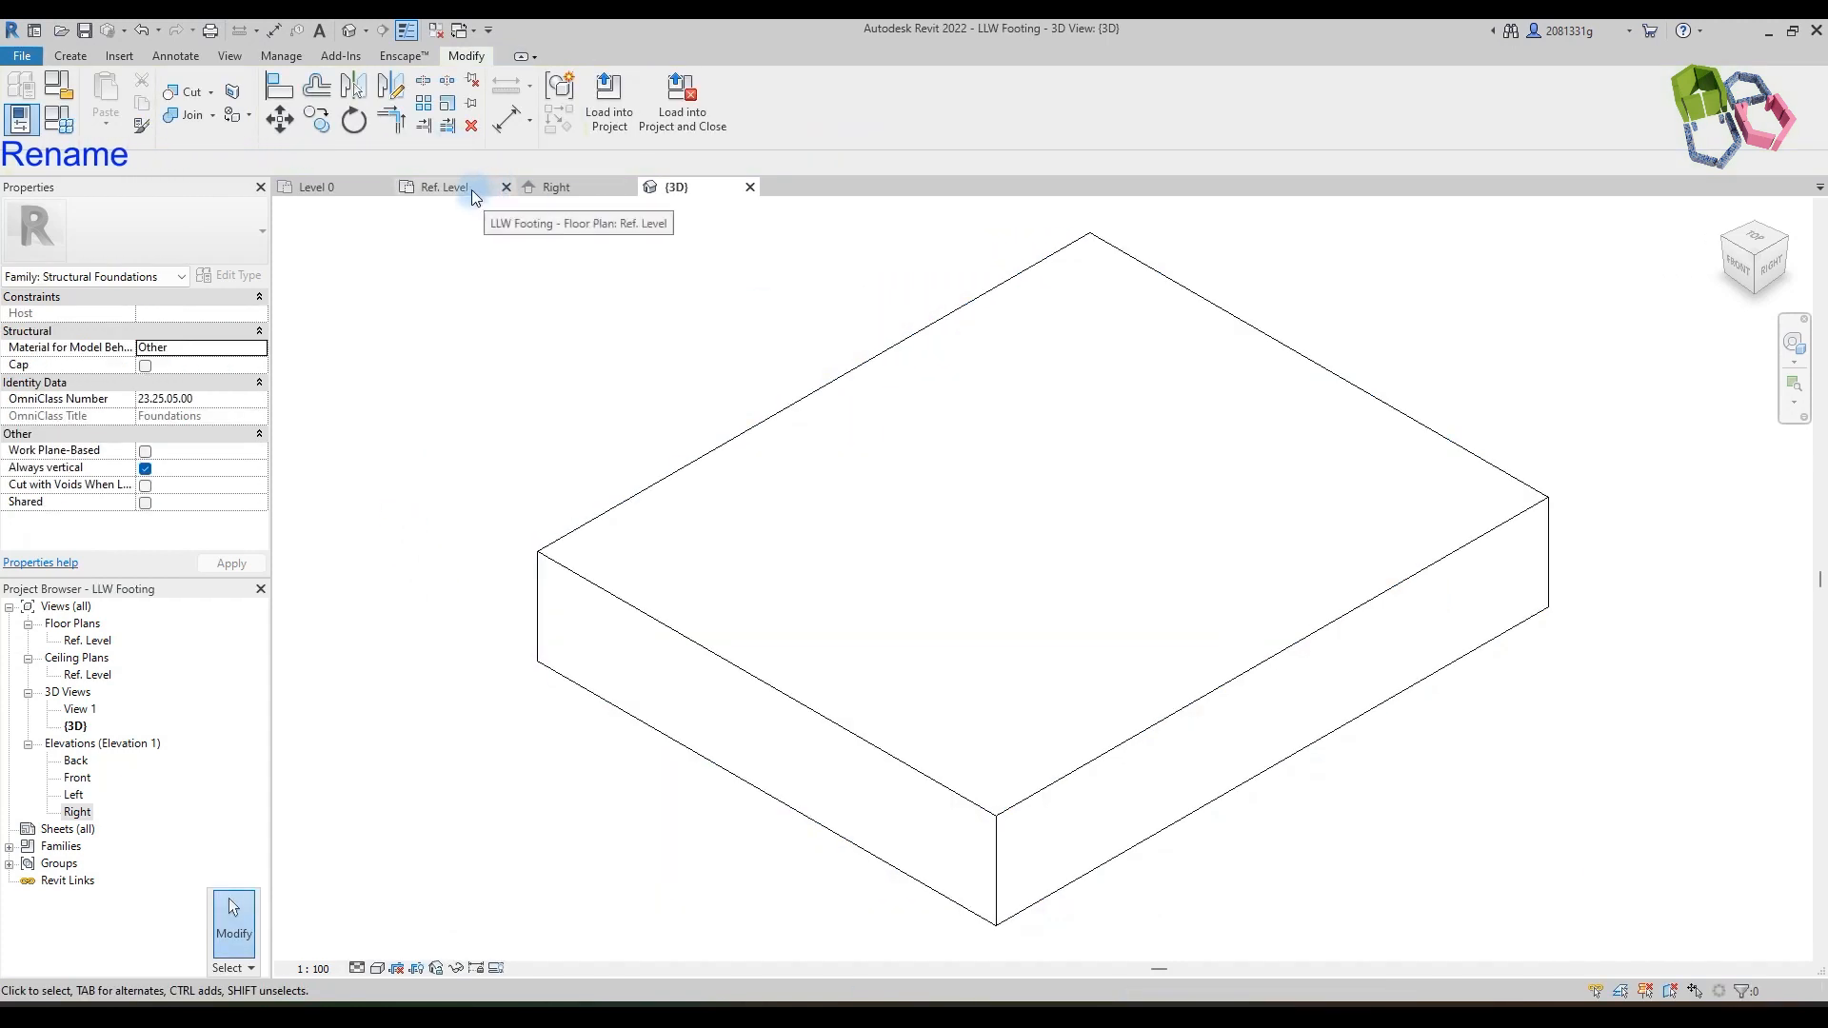
Step: From the Ref. Level plan, create a new family type named 900 x 1100 x 400
left_click(471, 190)
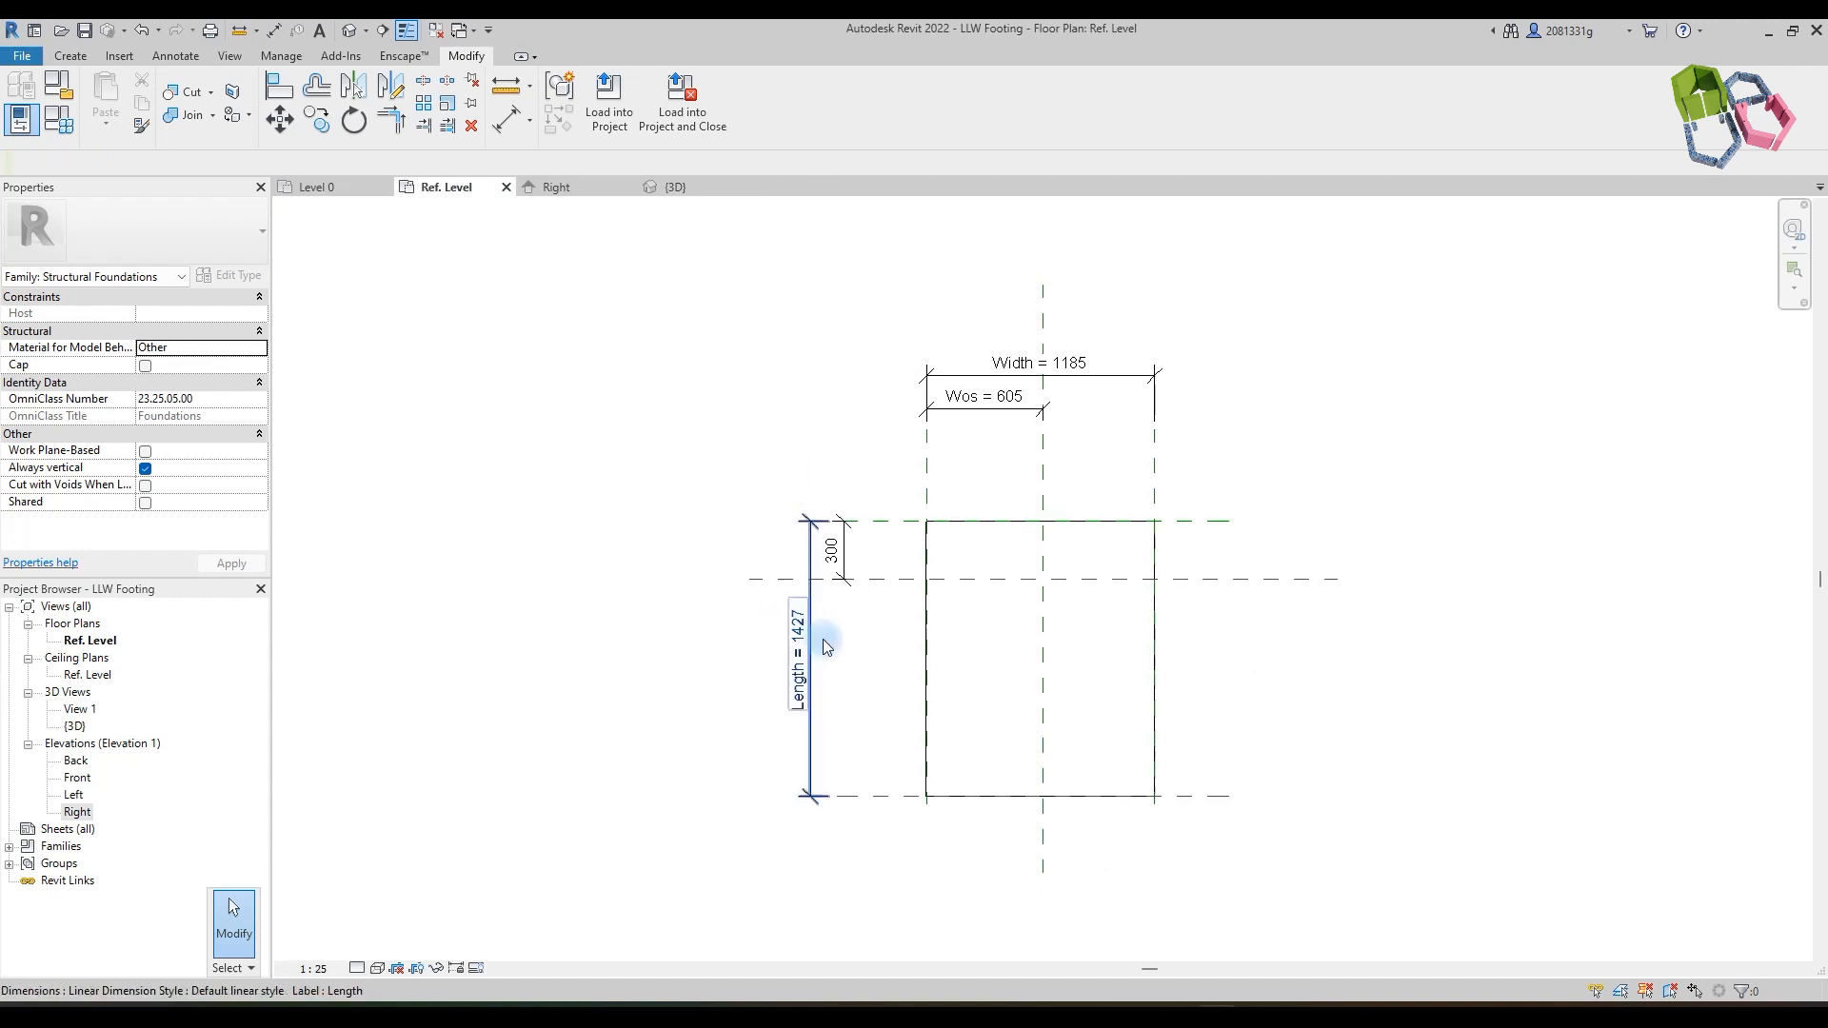
scroll(821, 645, "up", 2)
scroll(1041, 495, "down", 1)
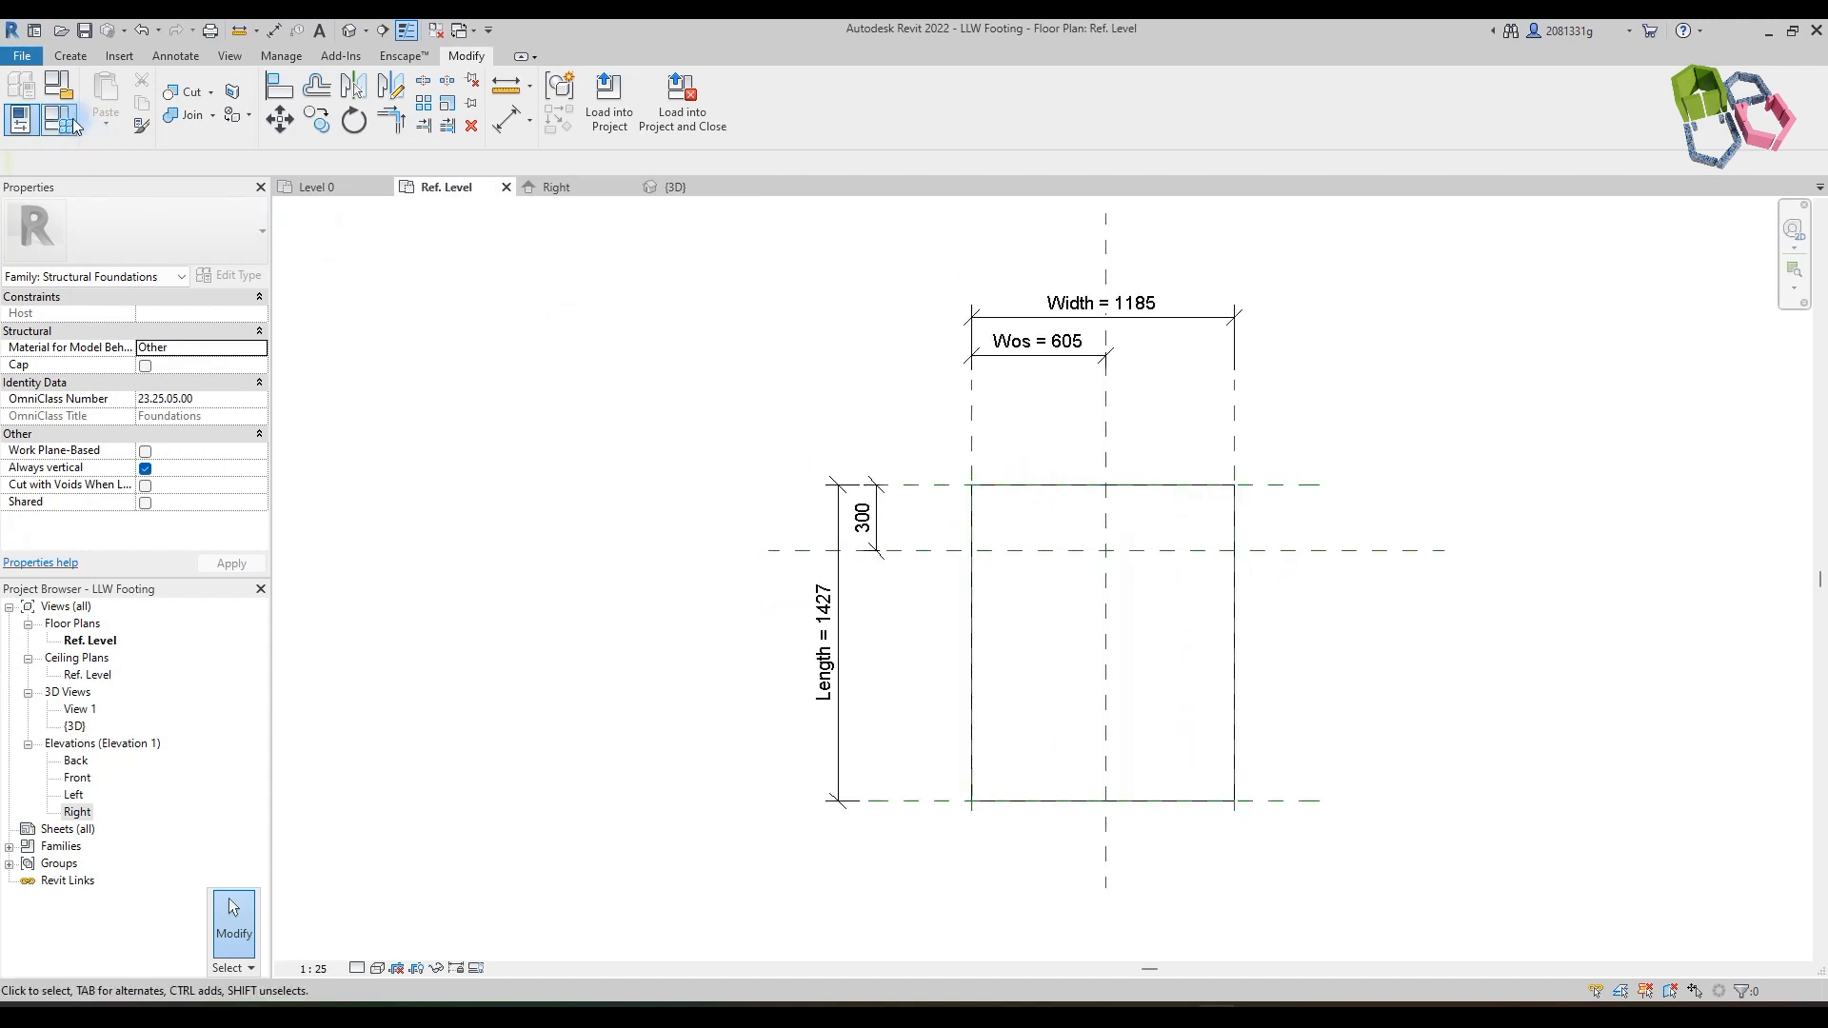
key("f")
key("t")
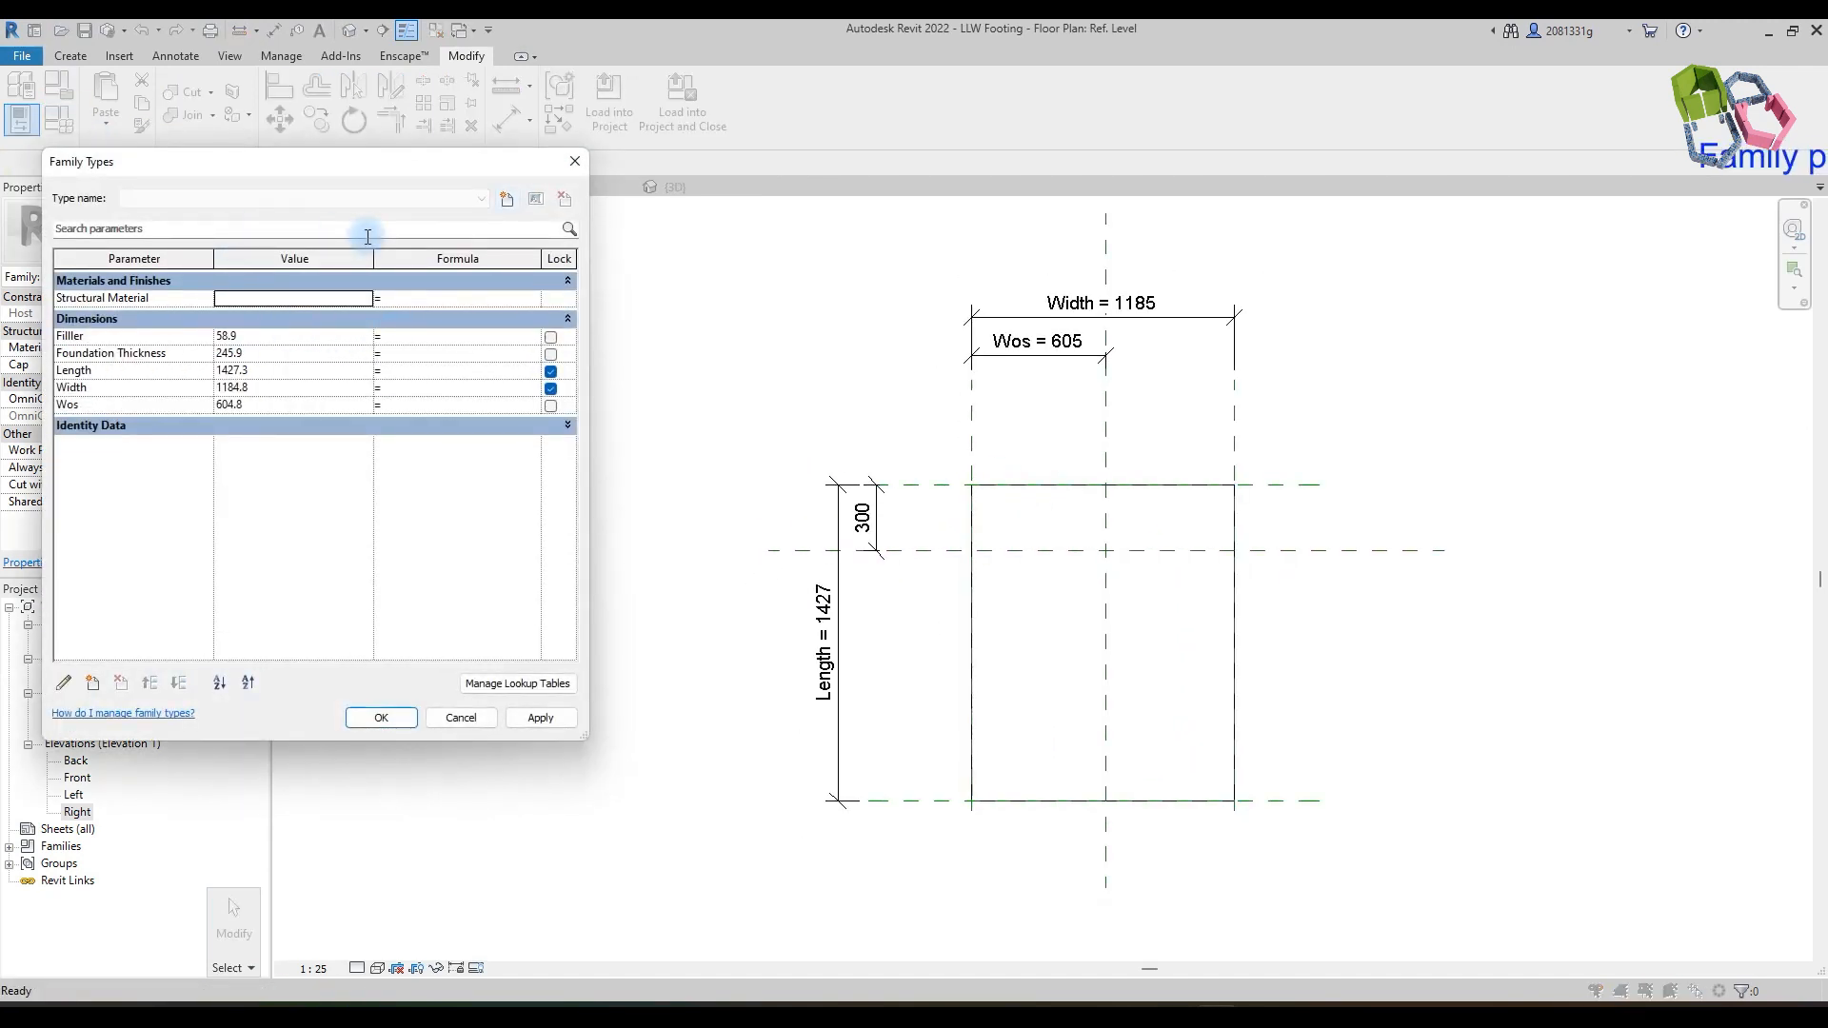
left_click(506, 199)
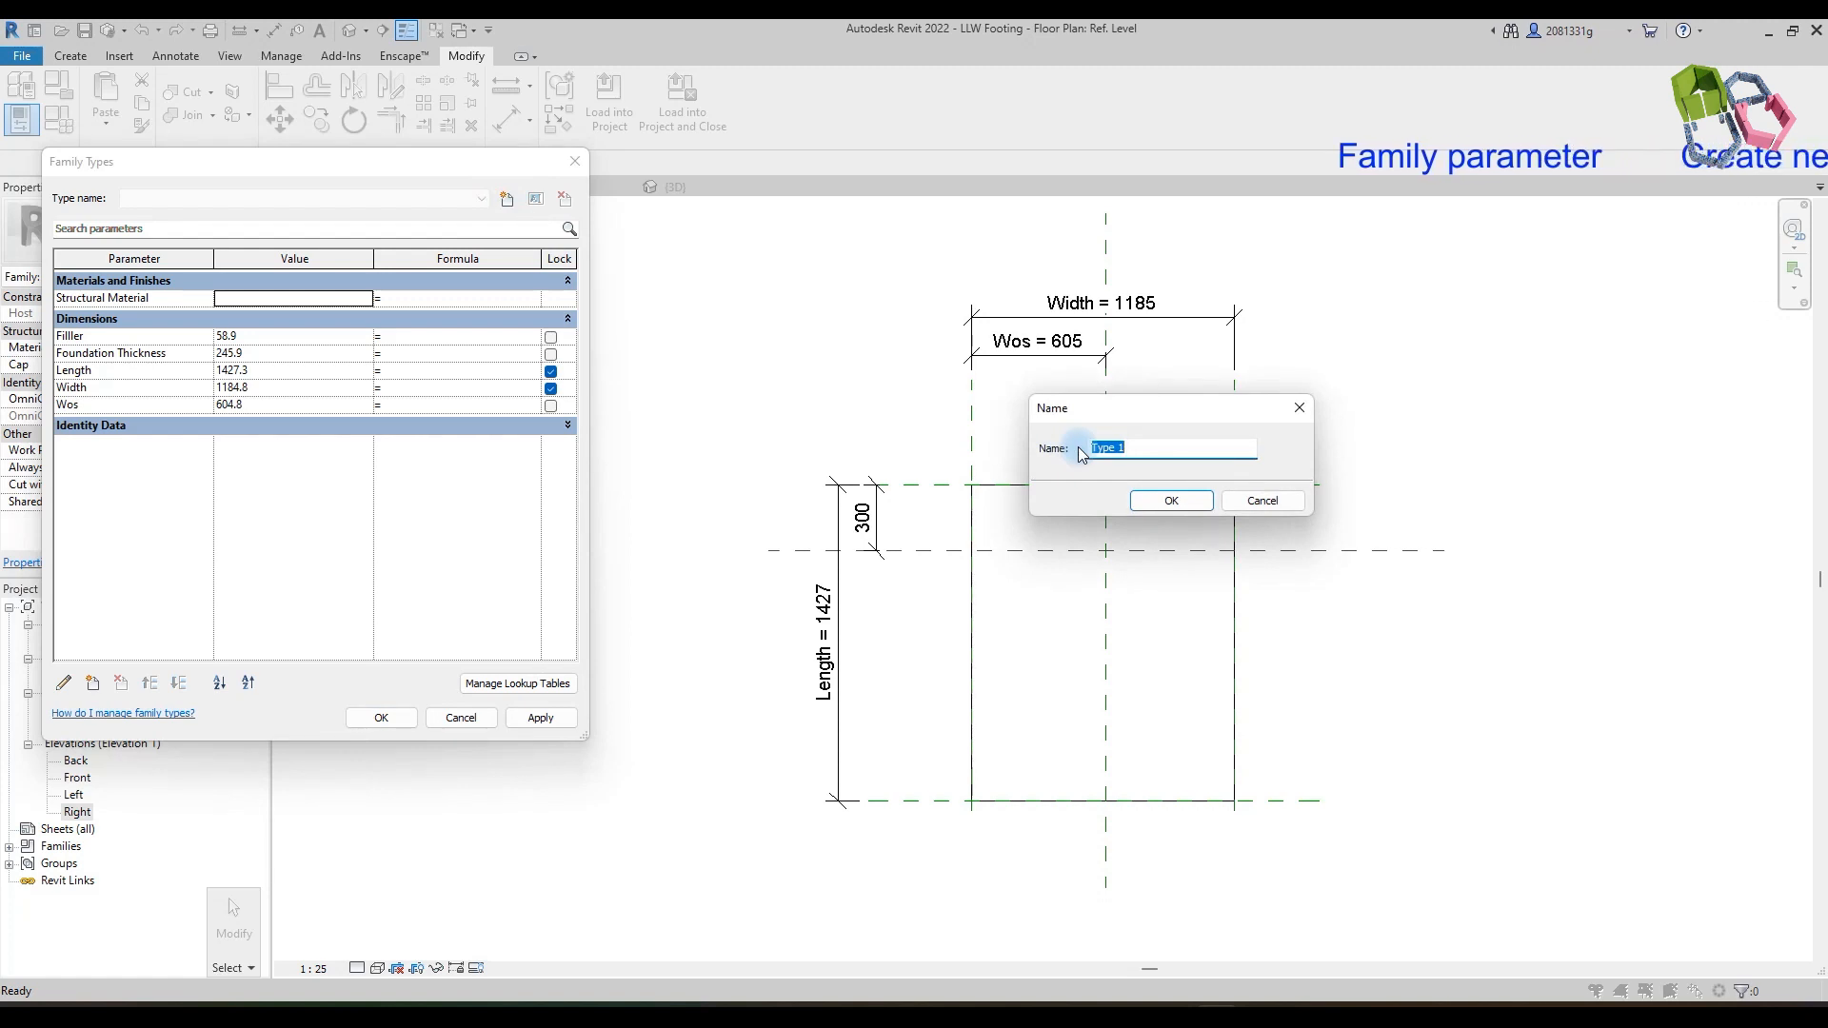
type("900 x 1100")
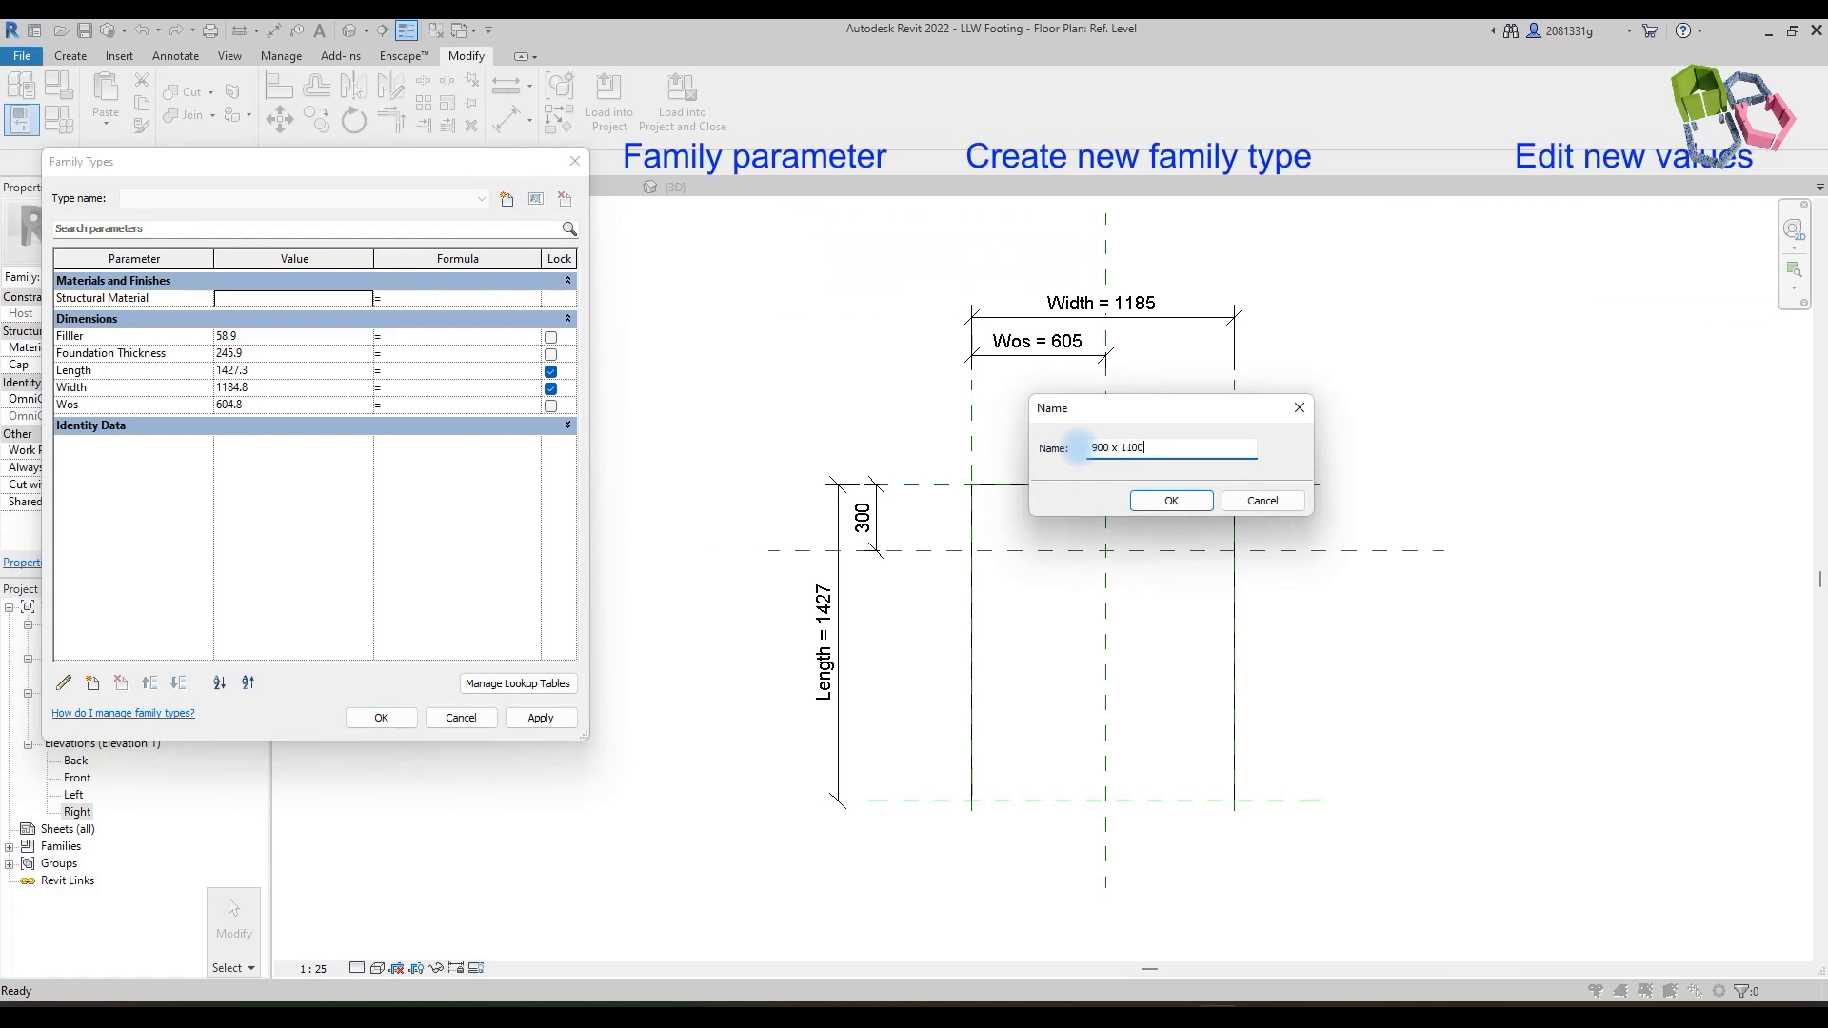
type(" x 400")
left_click(1171, 501)
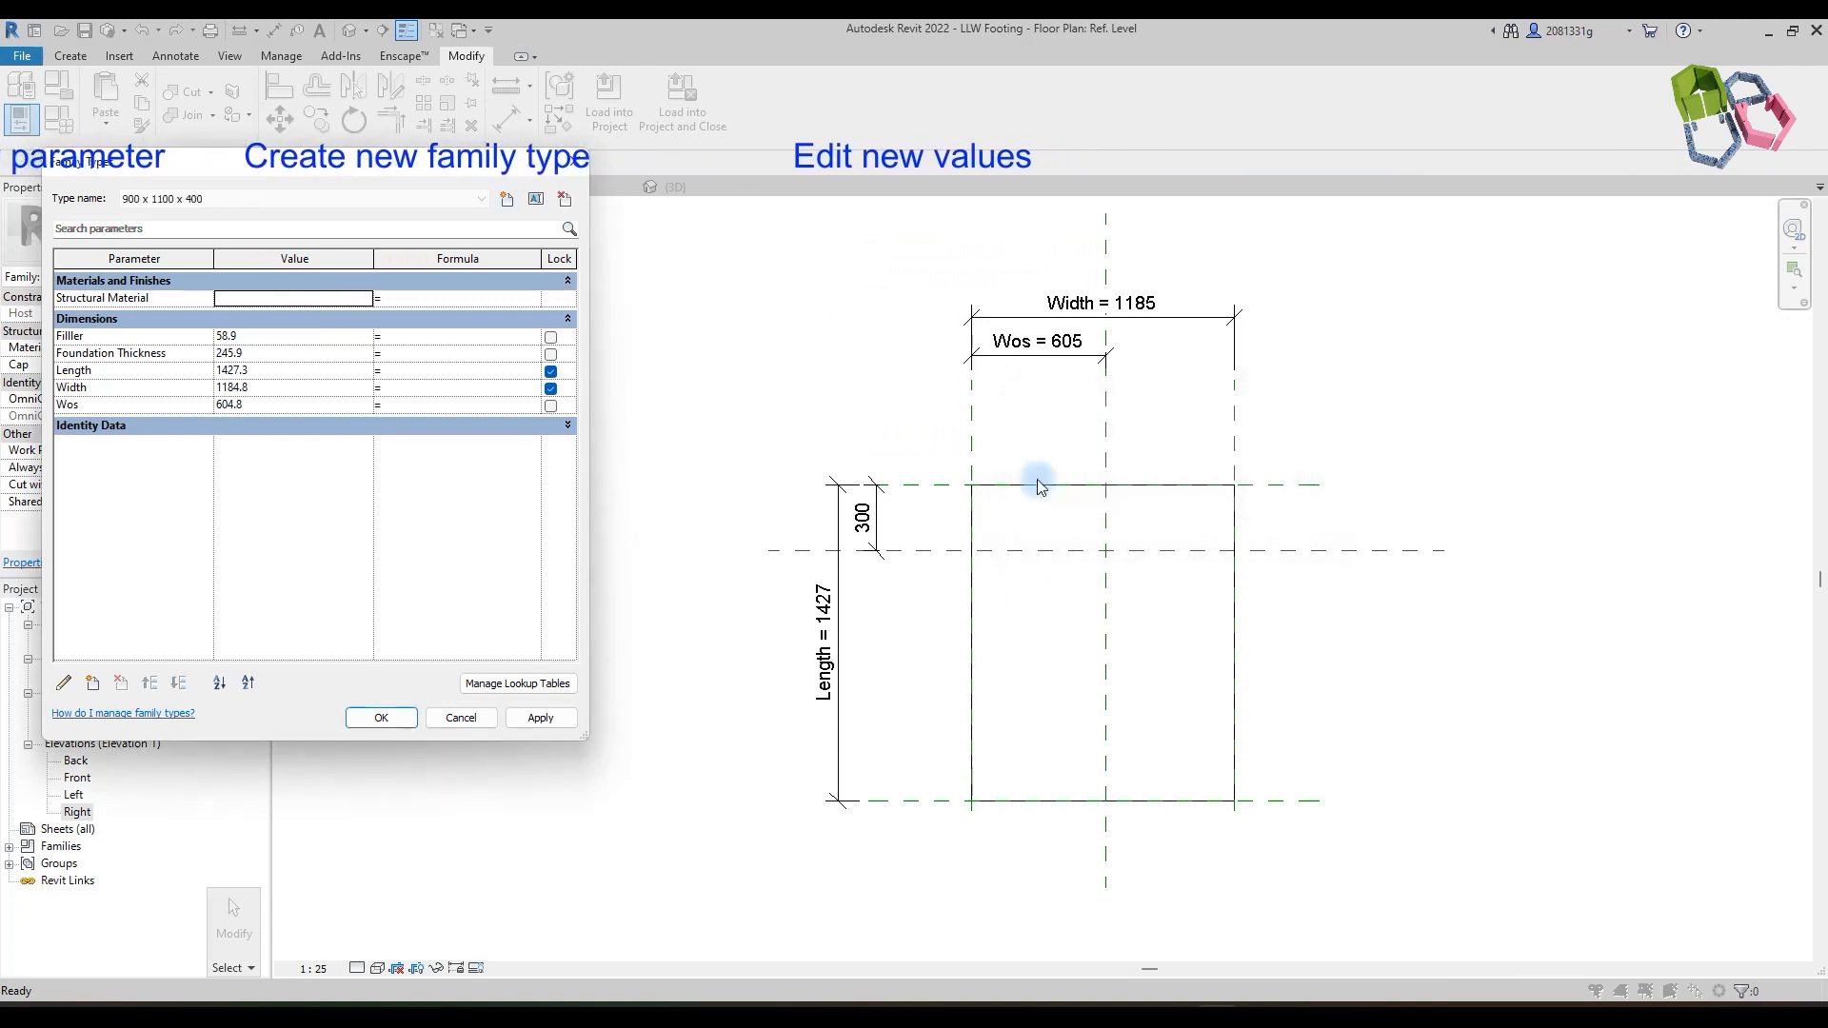
Step: Set the type's Foundation Thickness to 400, Length to 1100, Width to 900 and Wos to 450, and apply the values
left_click(285, 354)
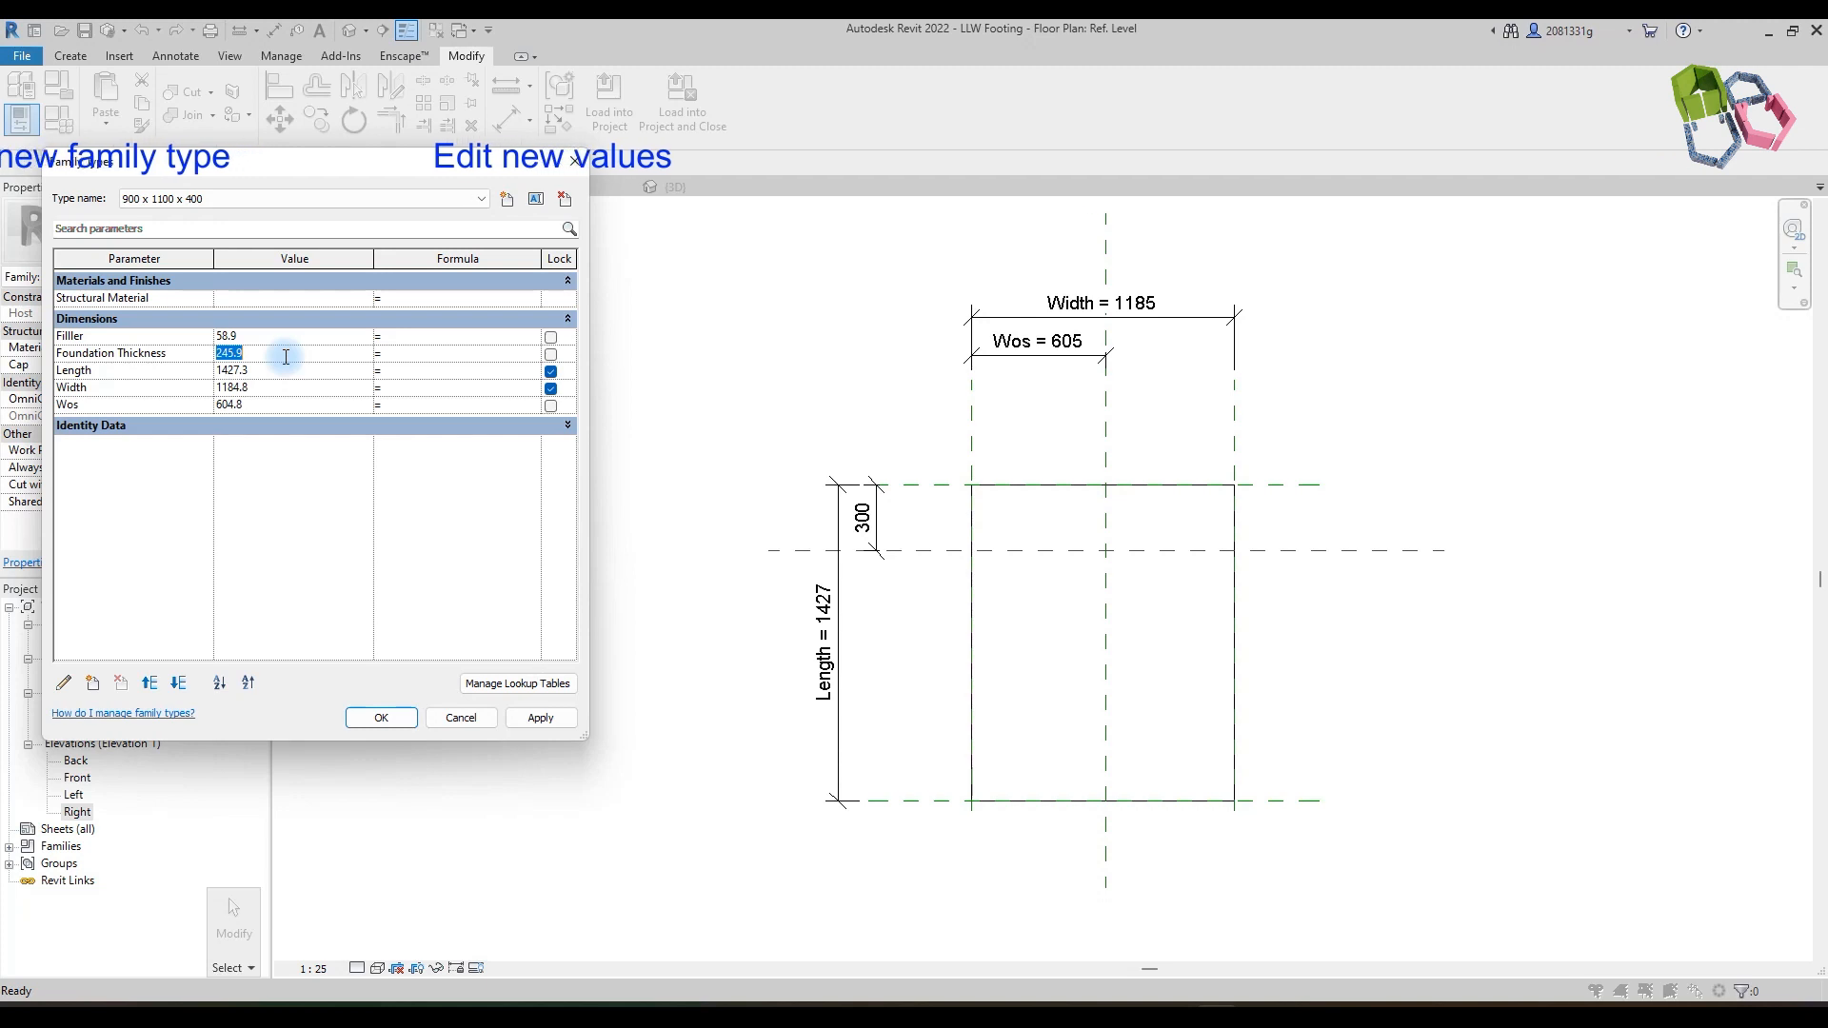
type("1100")
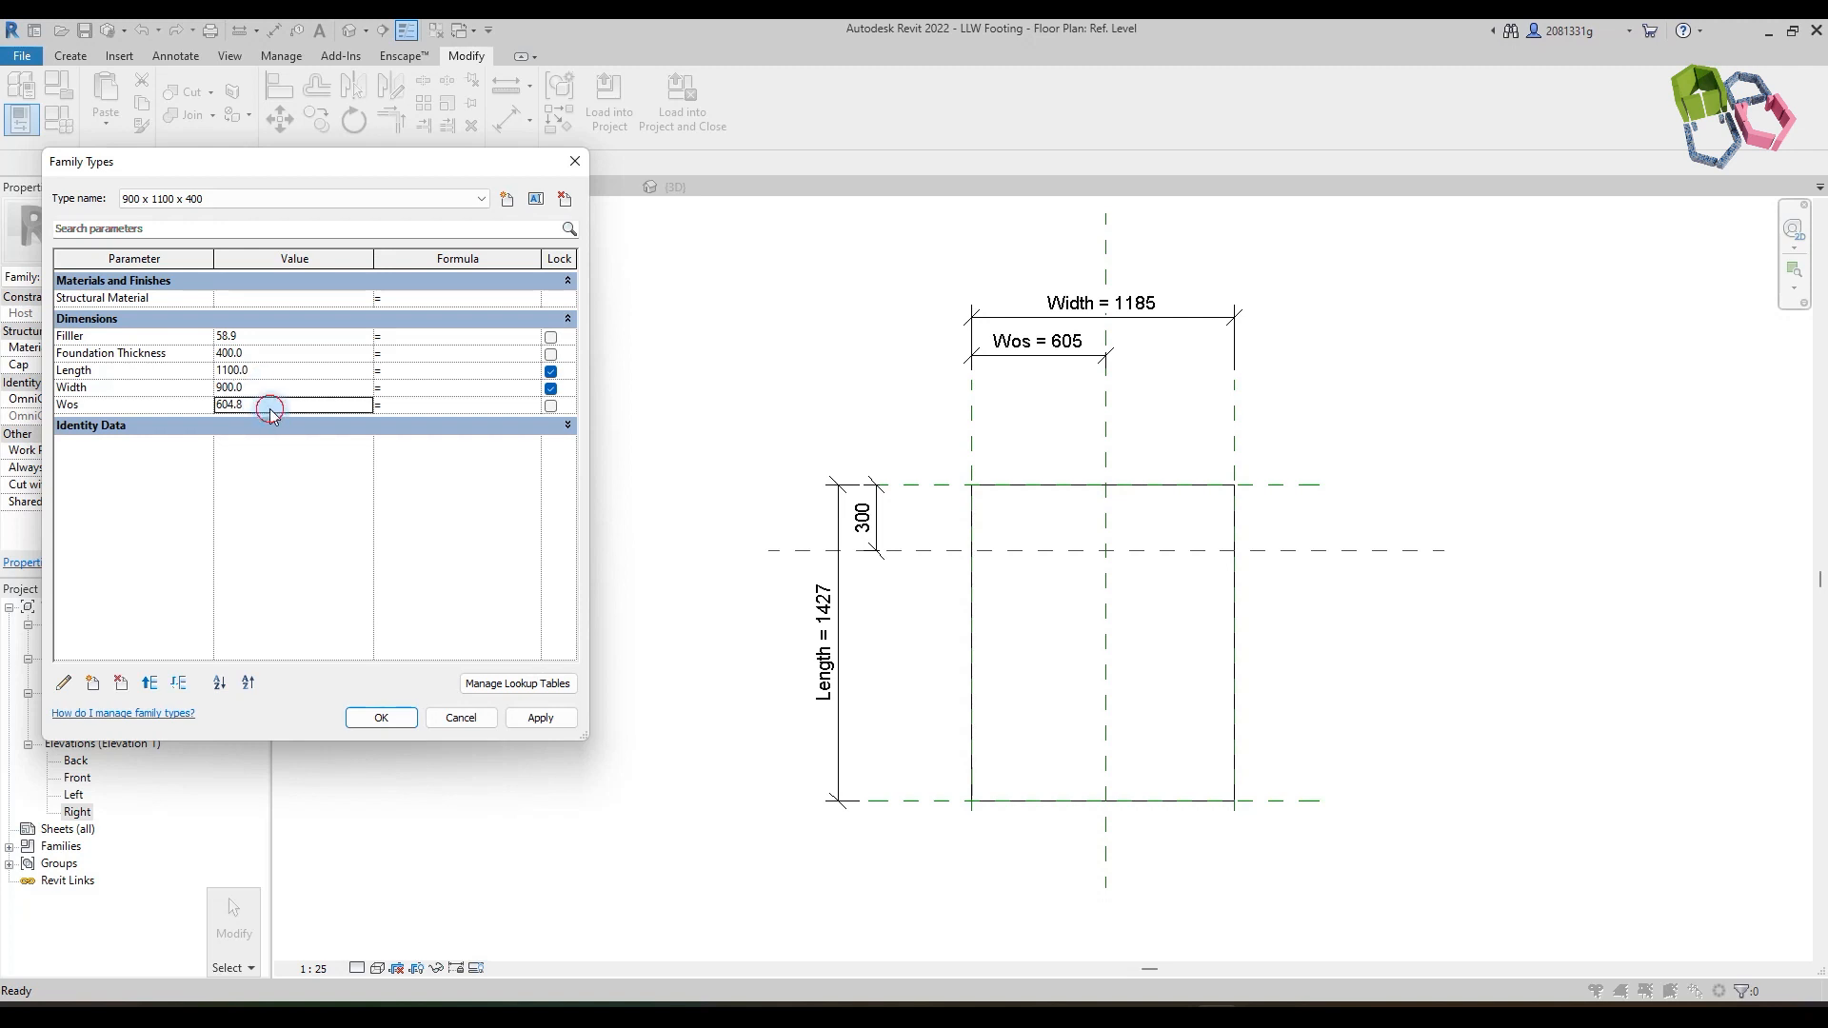
left_click(547, 722)
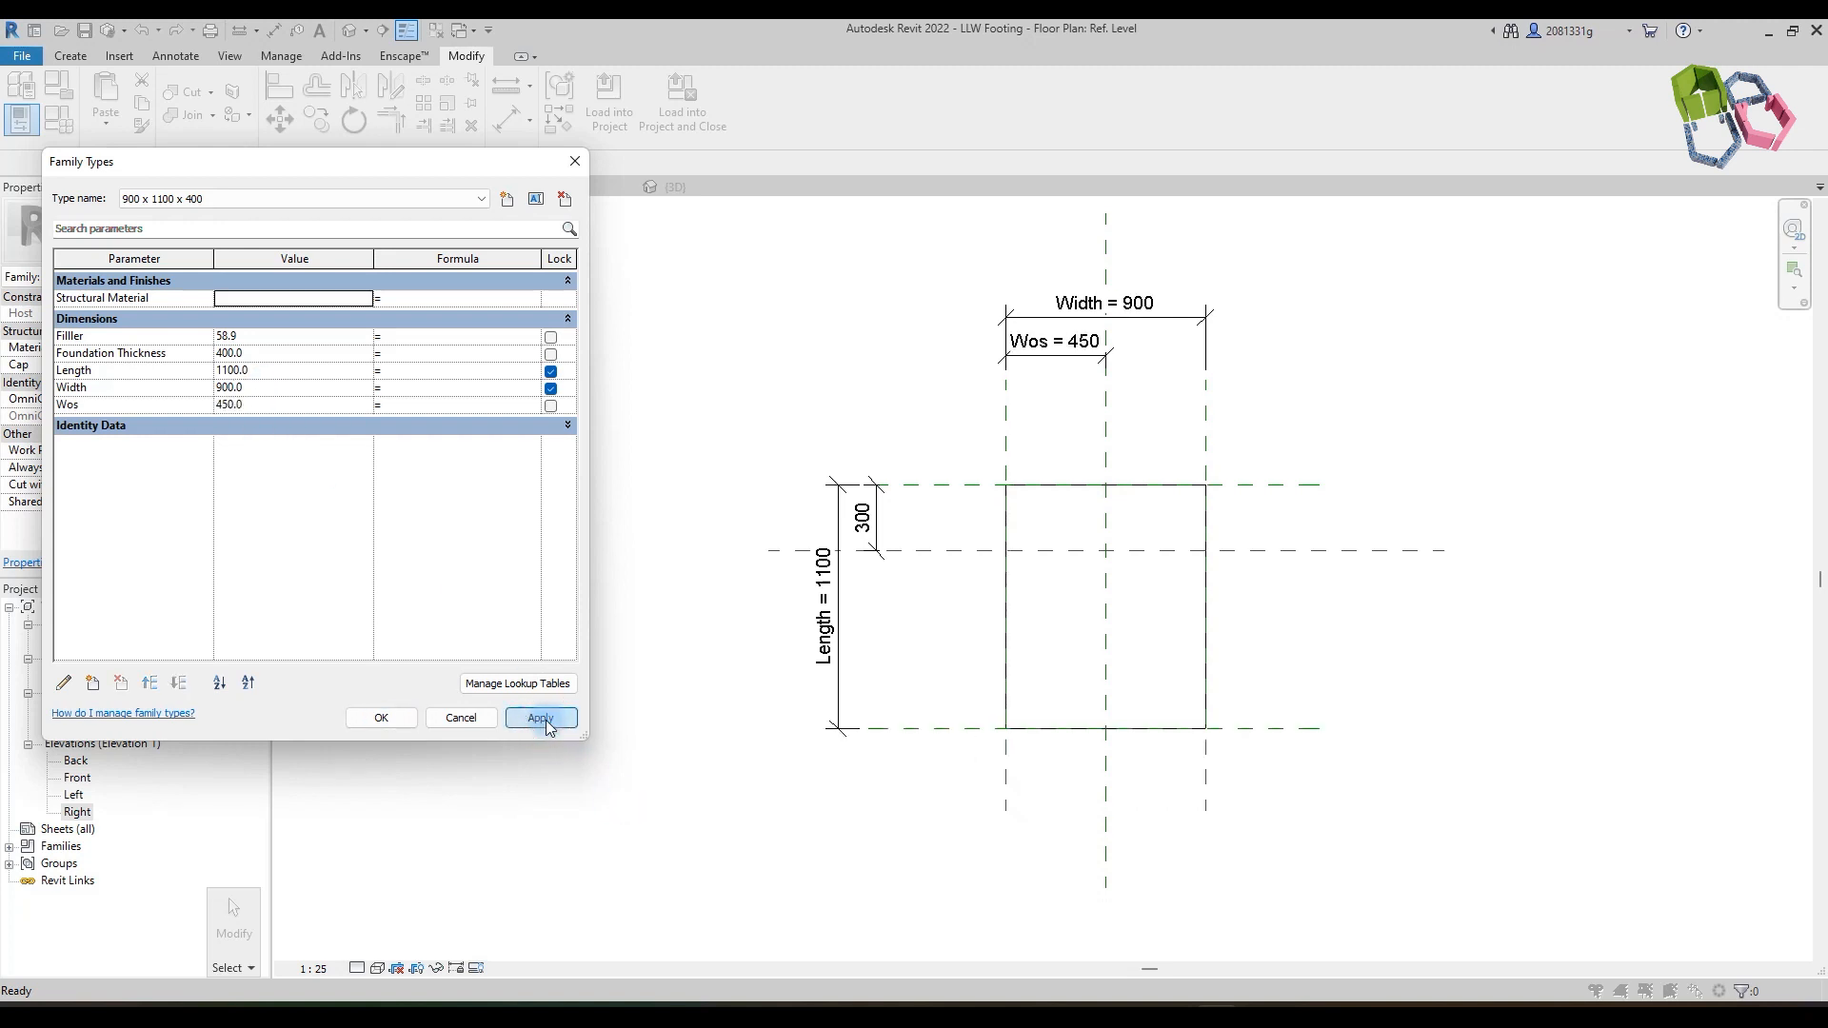
Step: Create another family type named 900 x 1100 x 400 (E)
left_click(506, 198)
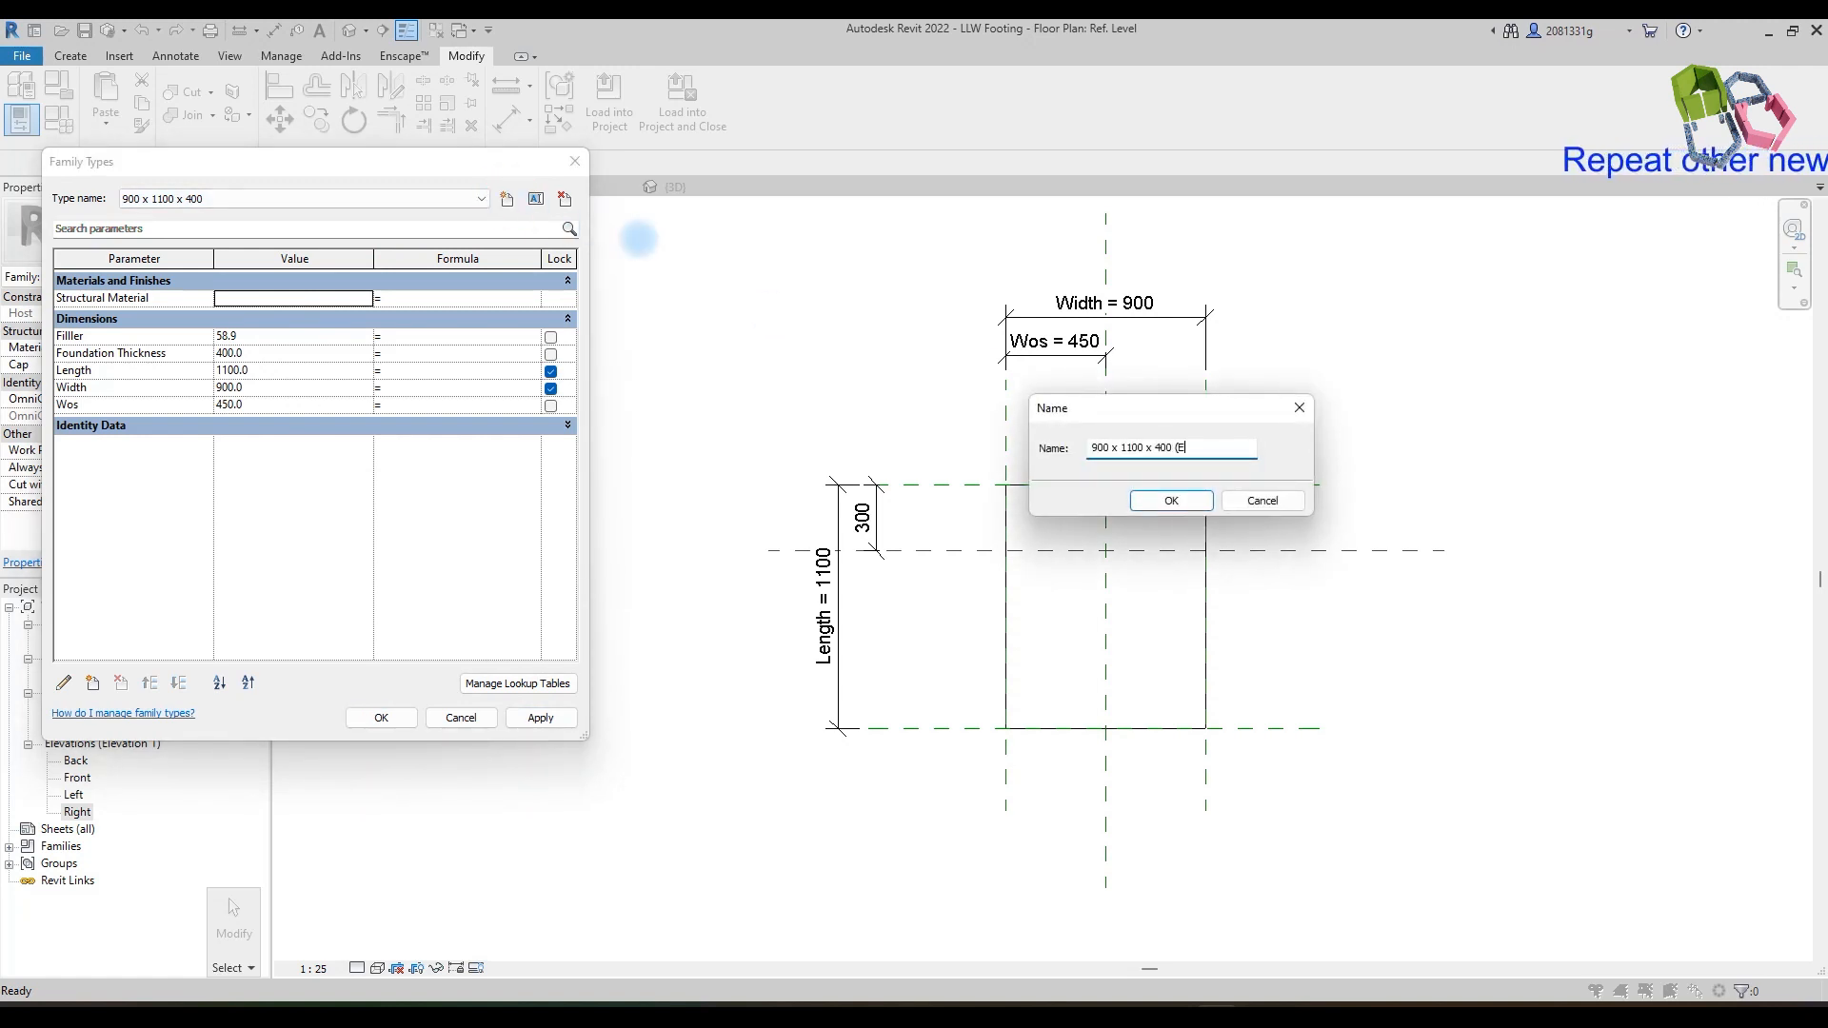
left_click(1162, 513)
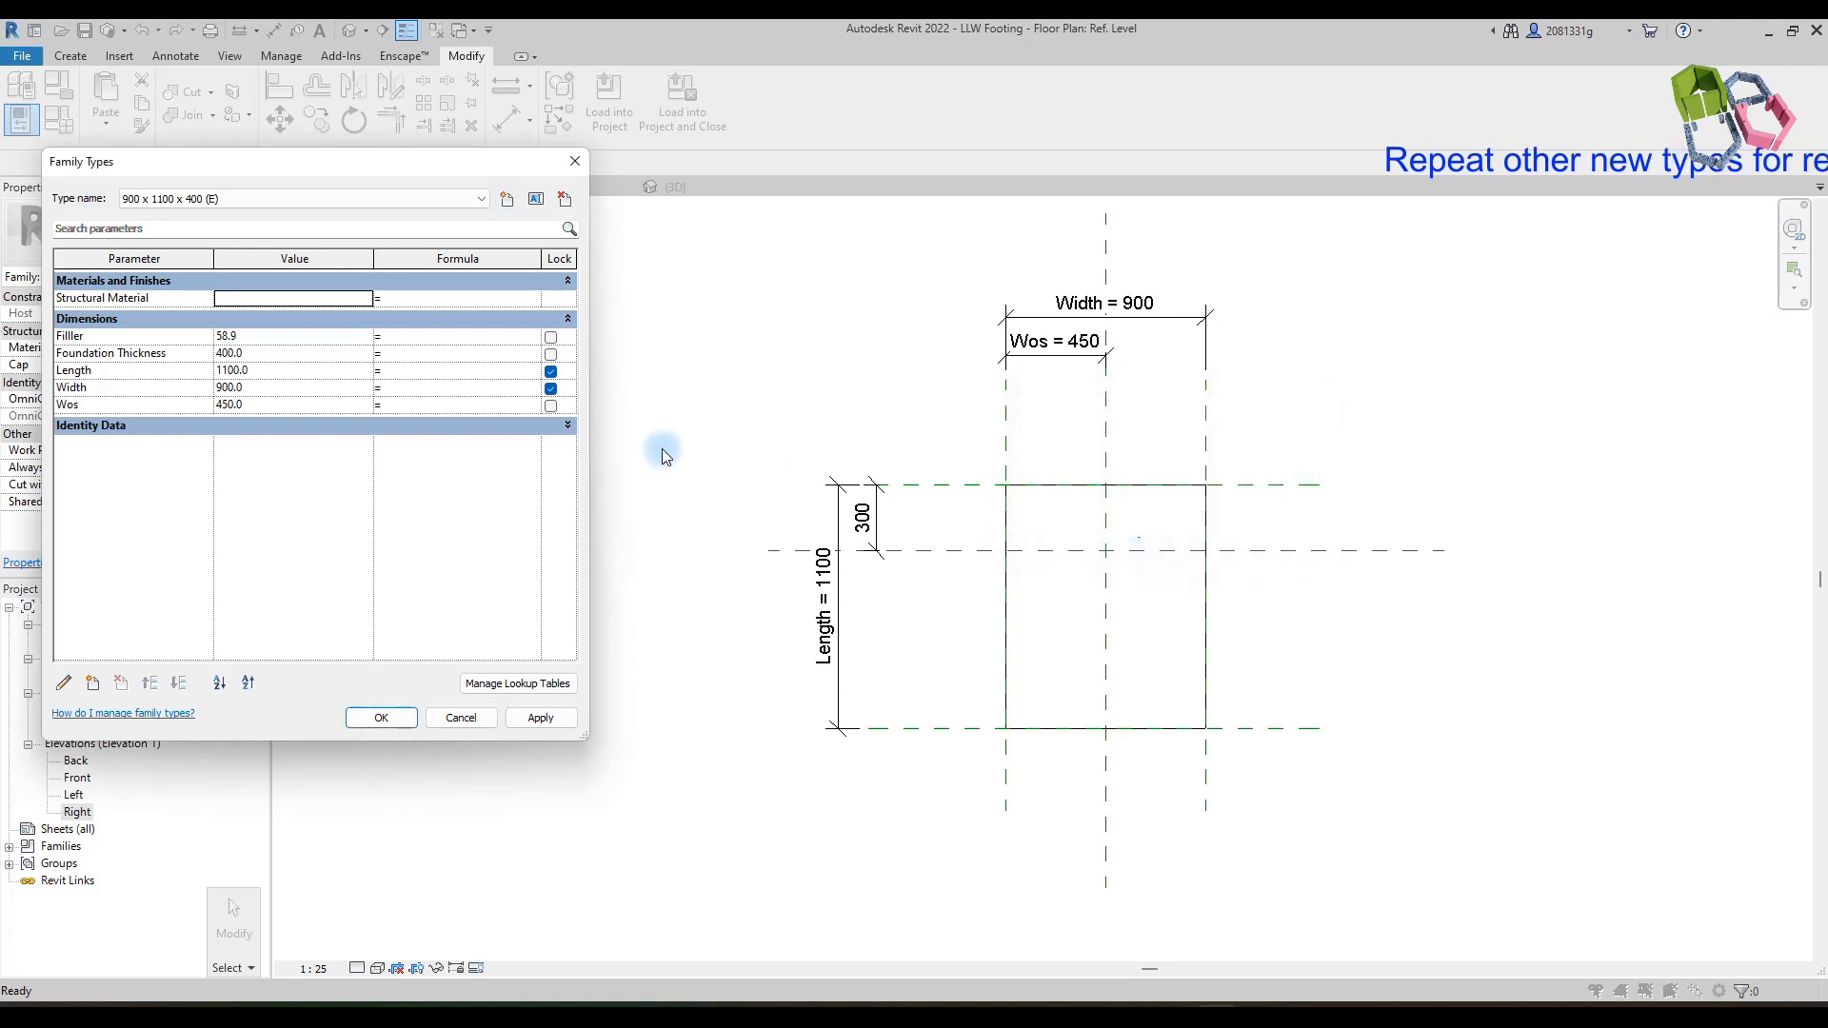
Step: Set Wos to 250 for the 900 x 1100 x 400 (E) type and apply it
left_click(266, 404)
type("250")
left_click(540, 718)
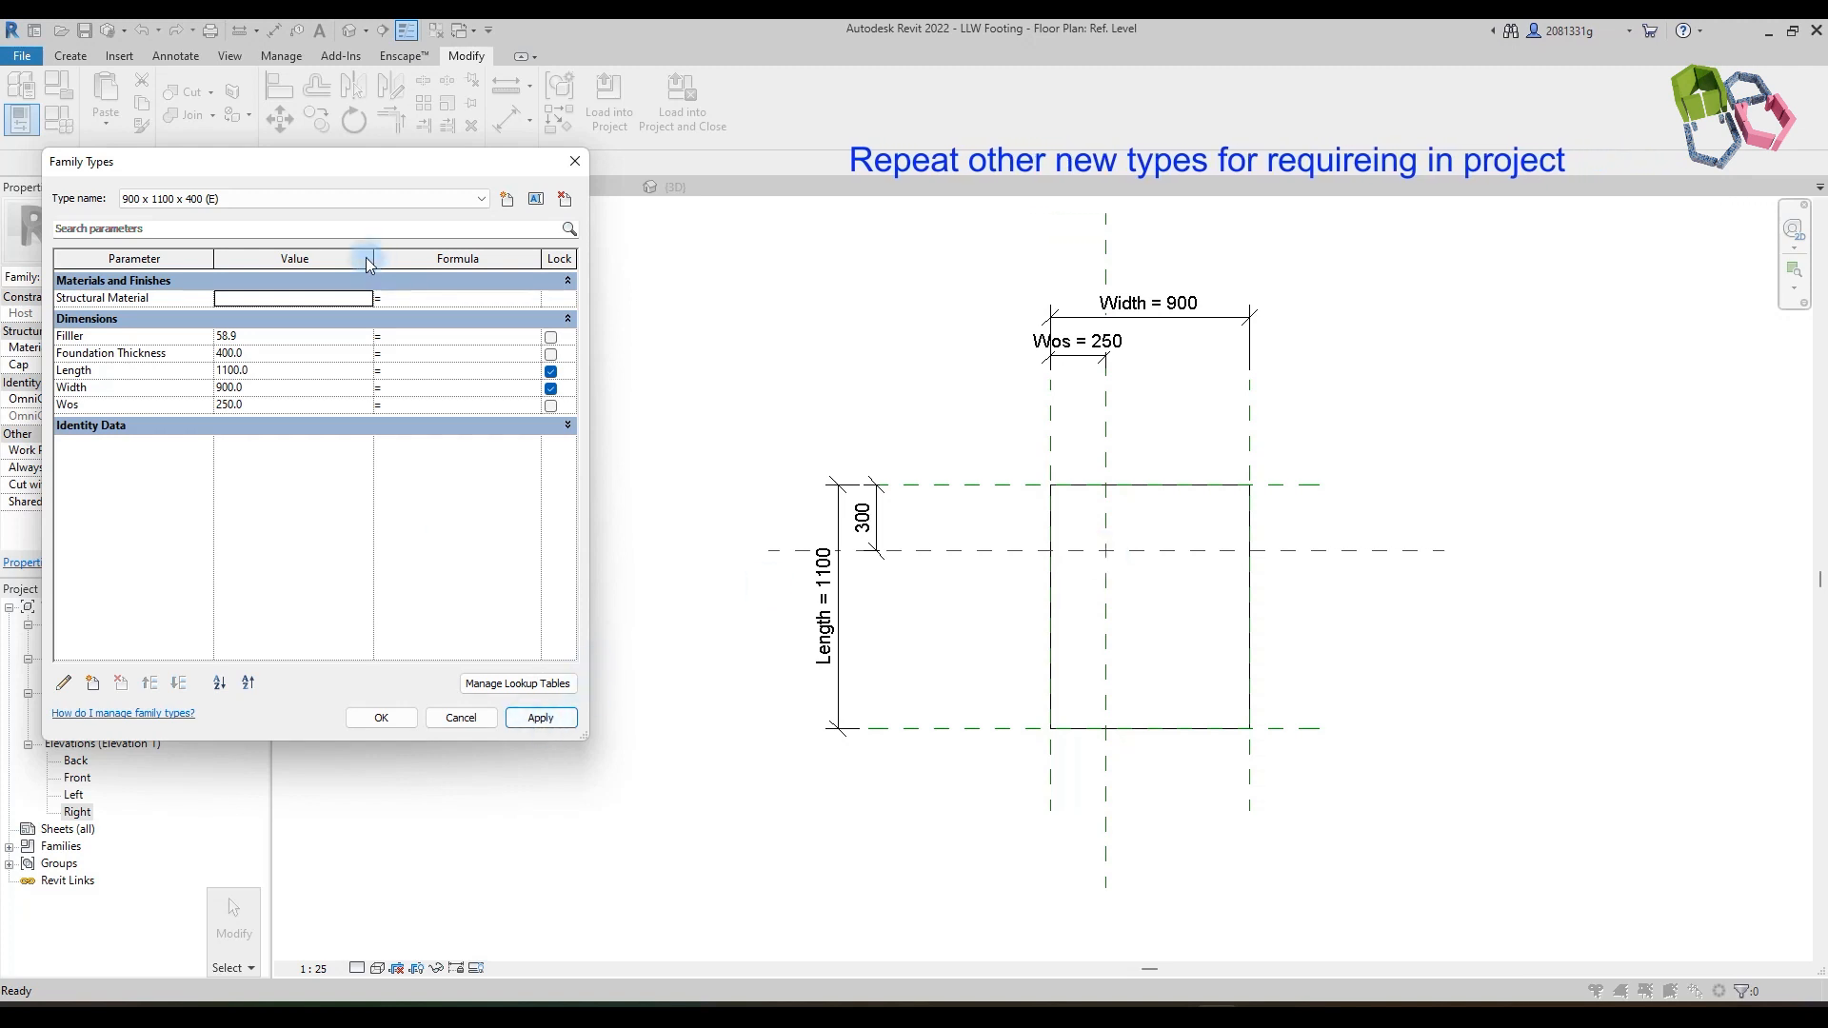
Step: Create a new family type named 1100 x 1300 x 450
left_click(508, 201)
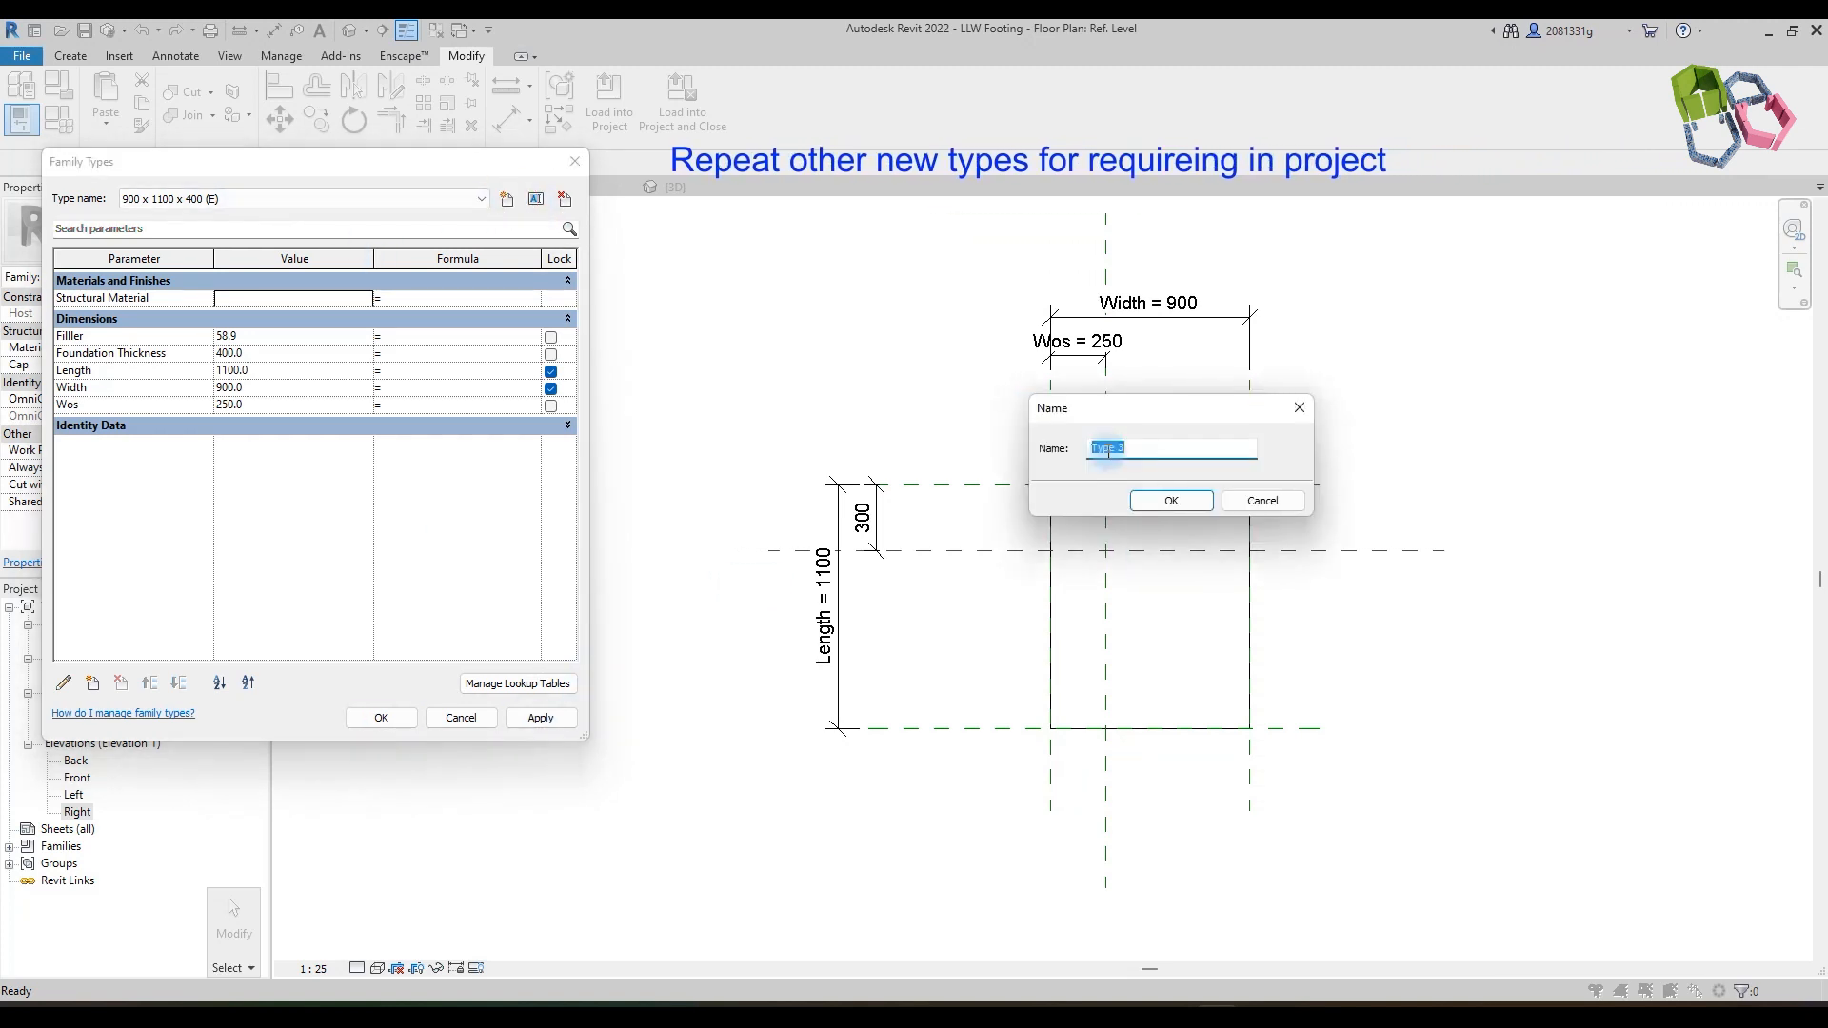
left_click(1166, 451)
left_click_drag(1147, 461, 1024, 447)
key("BackSpace")
type("1100 x ")
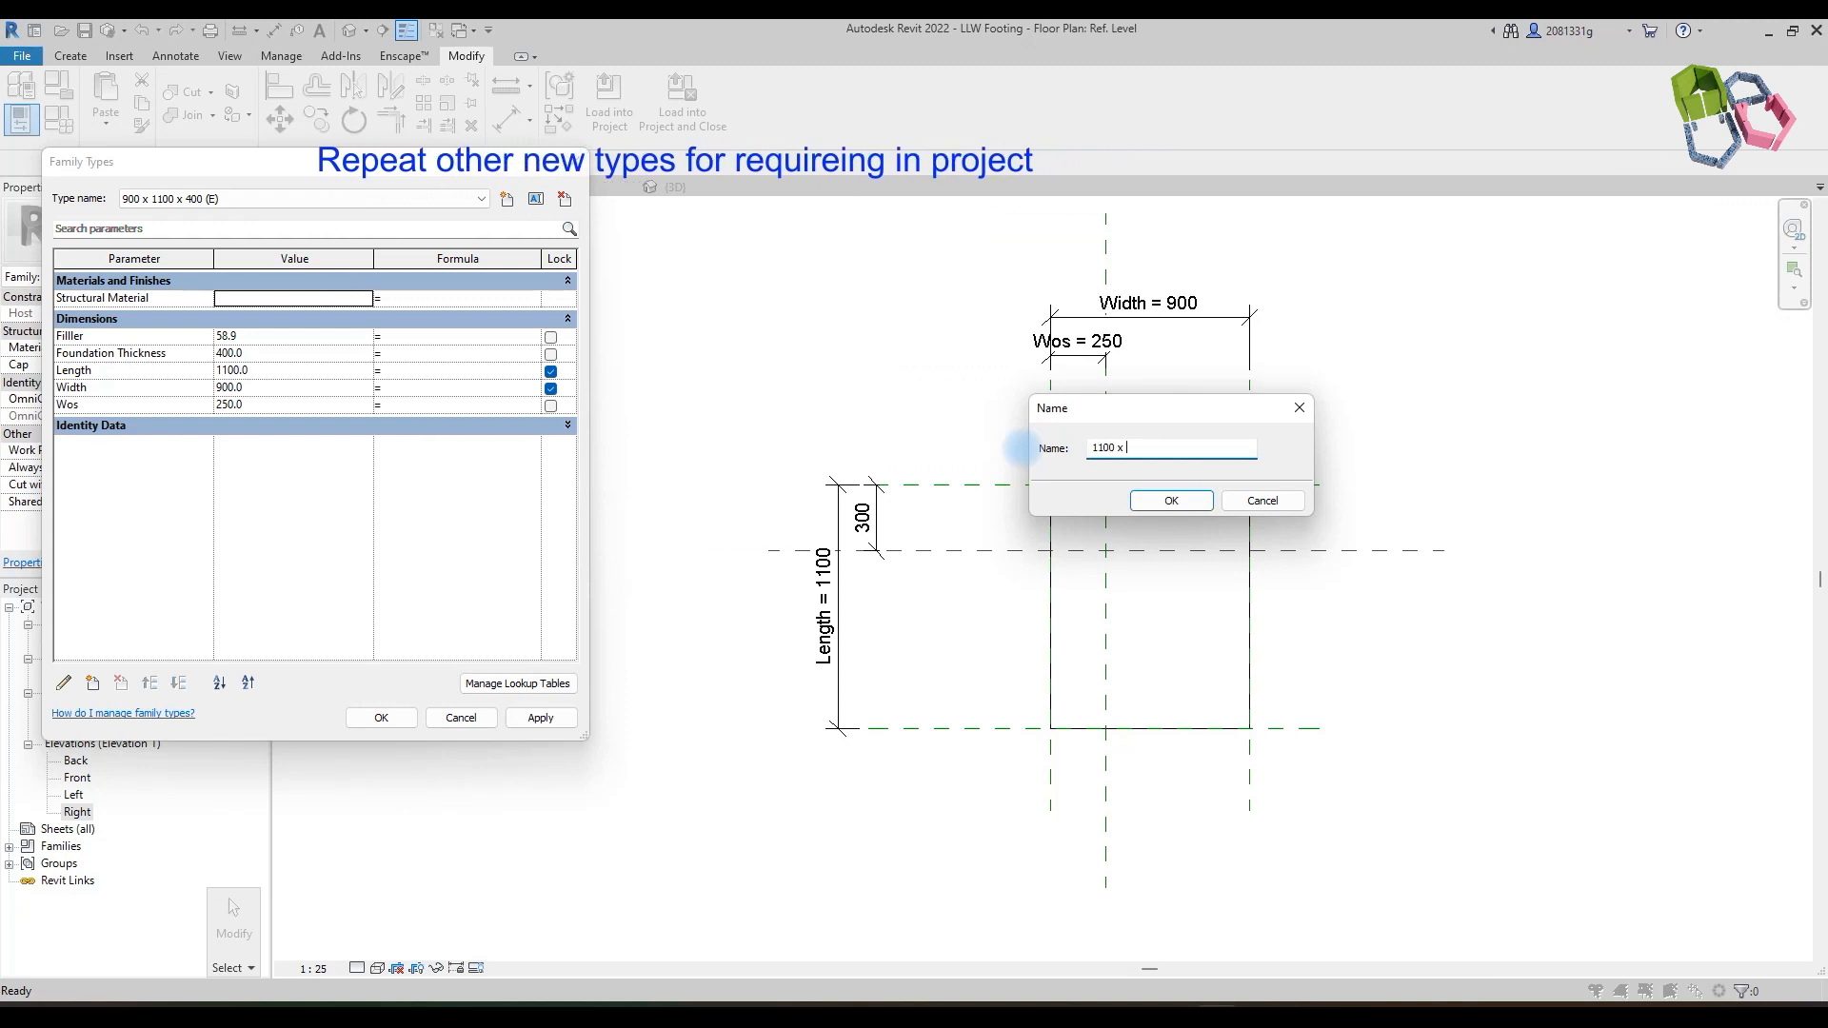
type("1300 x 450")
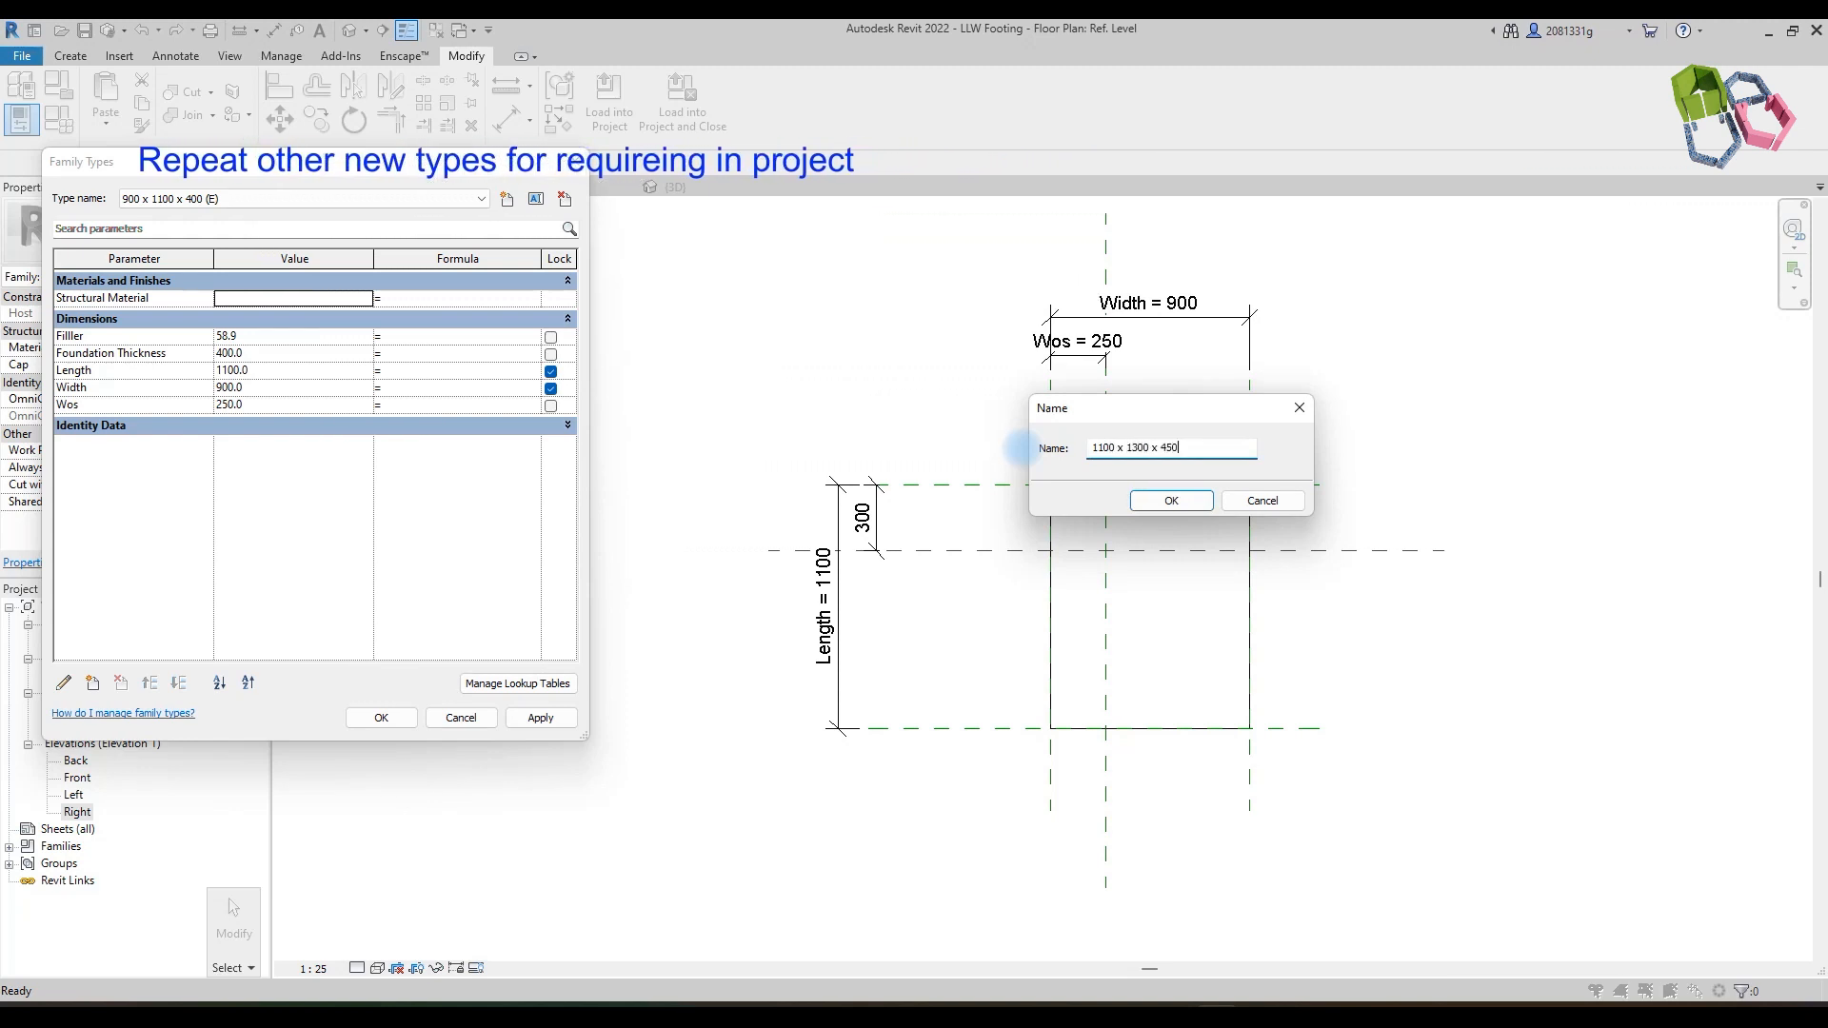
left_click(1171, 500)
Step: Set the new type's Foundation Thickness to 450, Length to 1300, Width to 1100 and Wos to 550, and apply the values
left_click(265, 353)
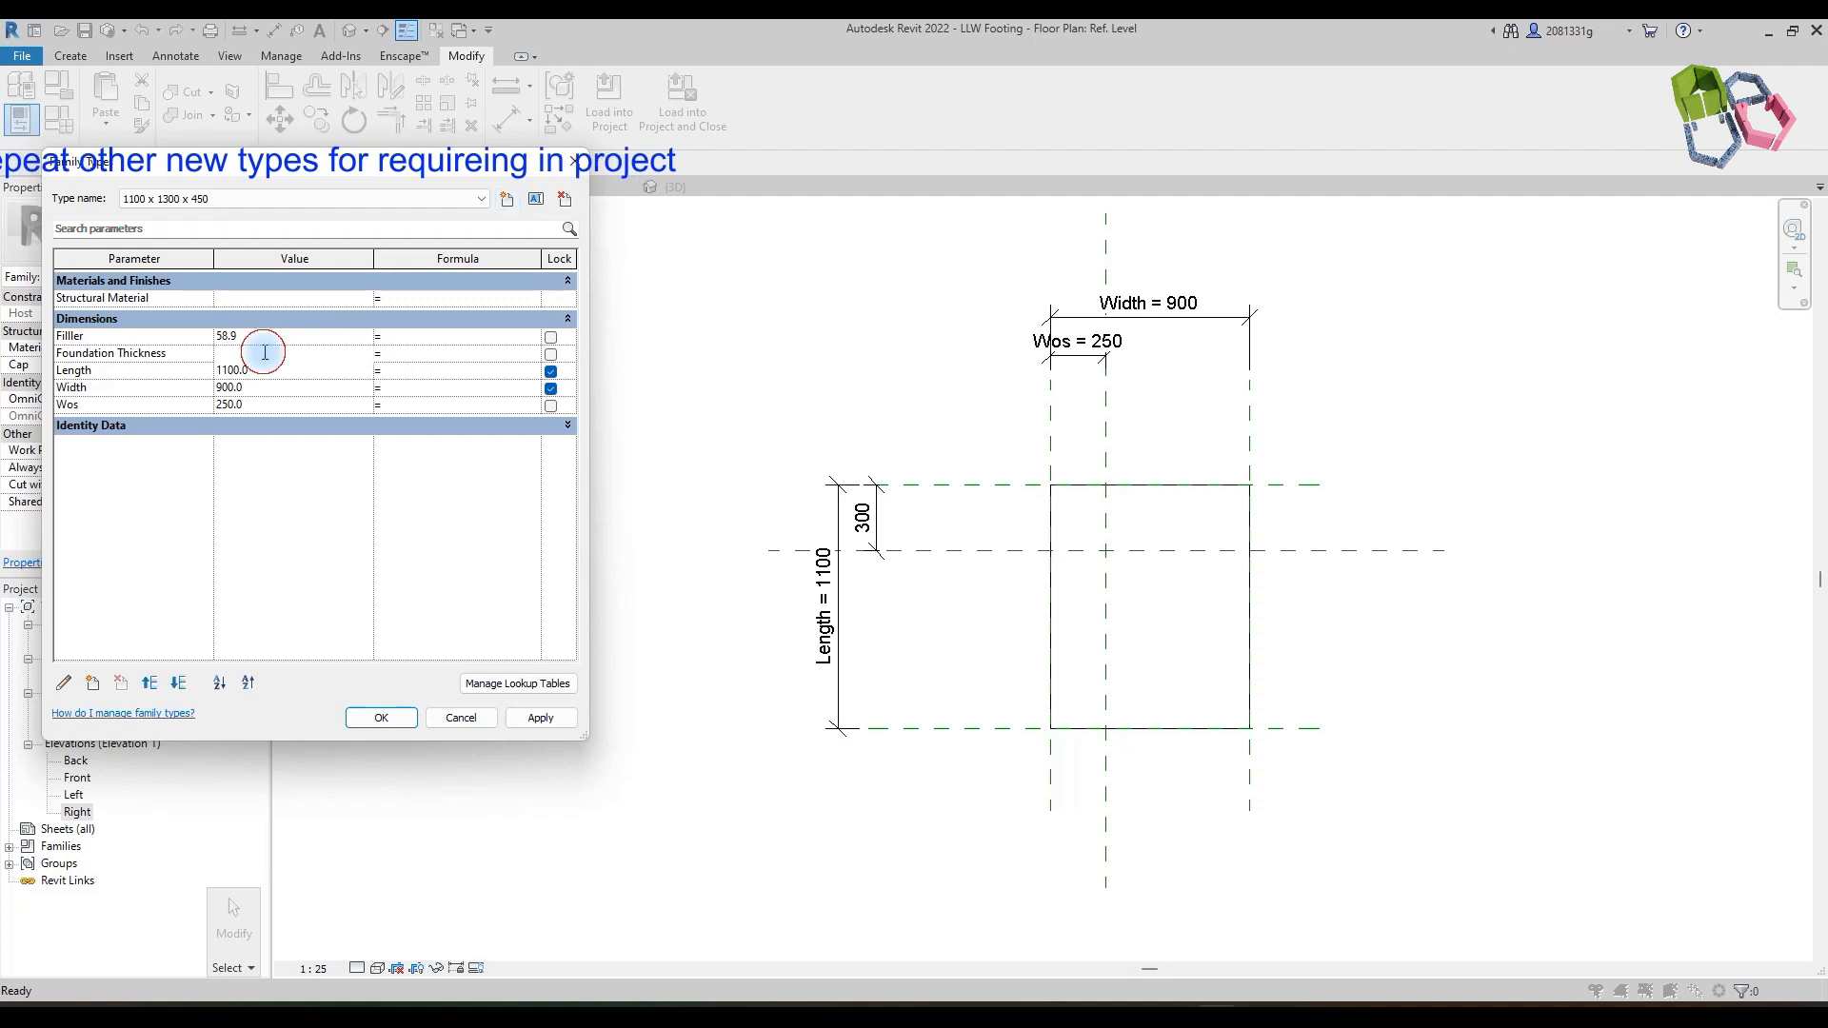
type("450.0")
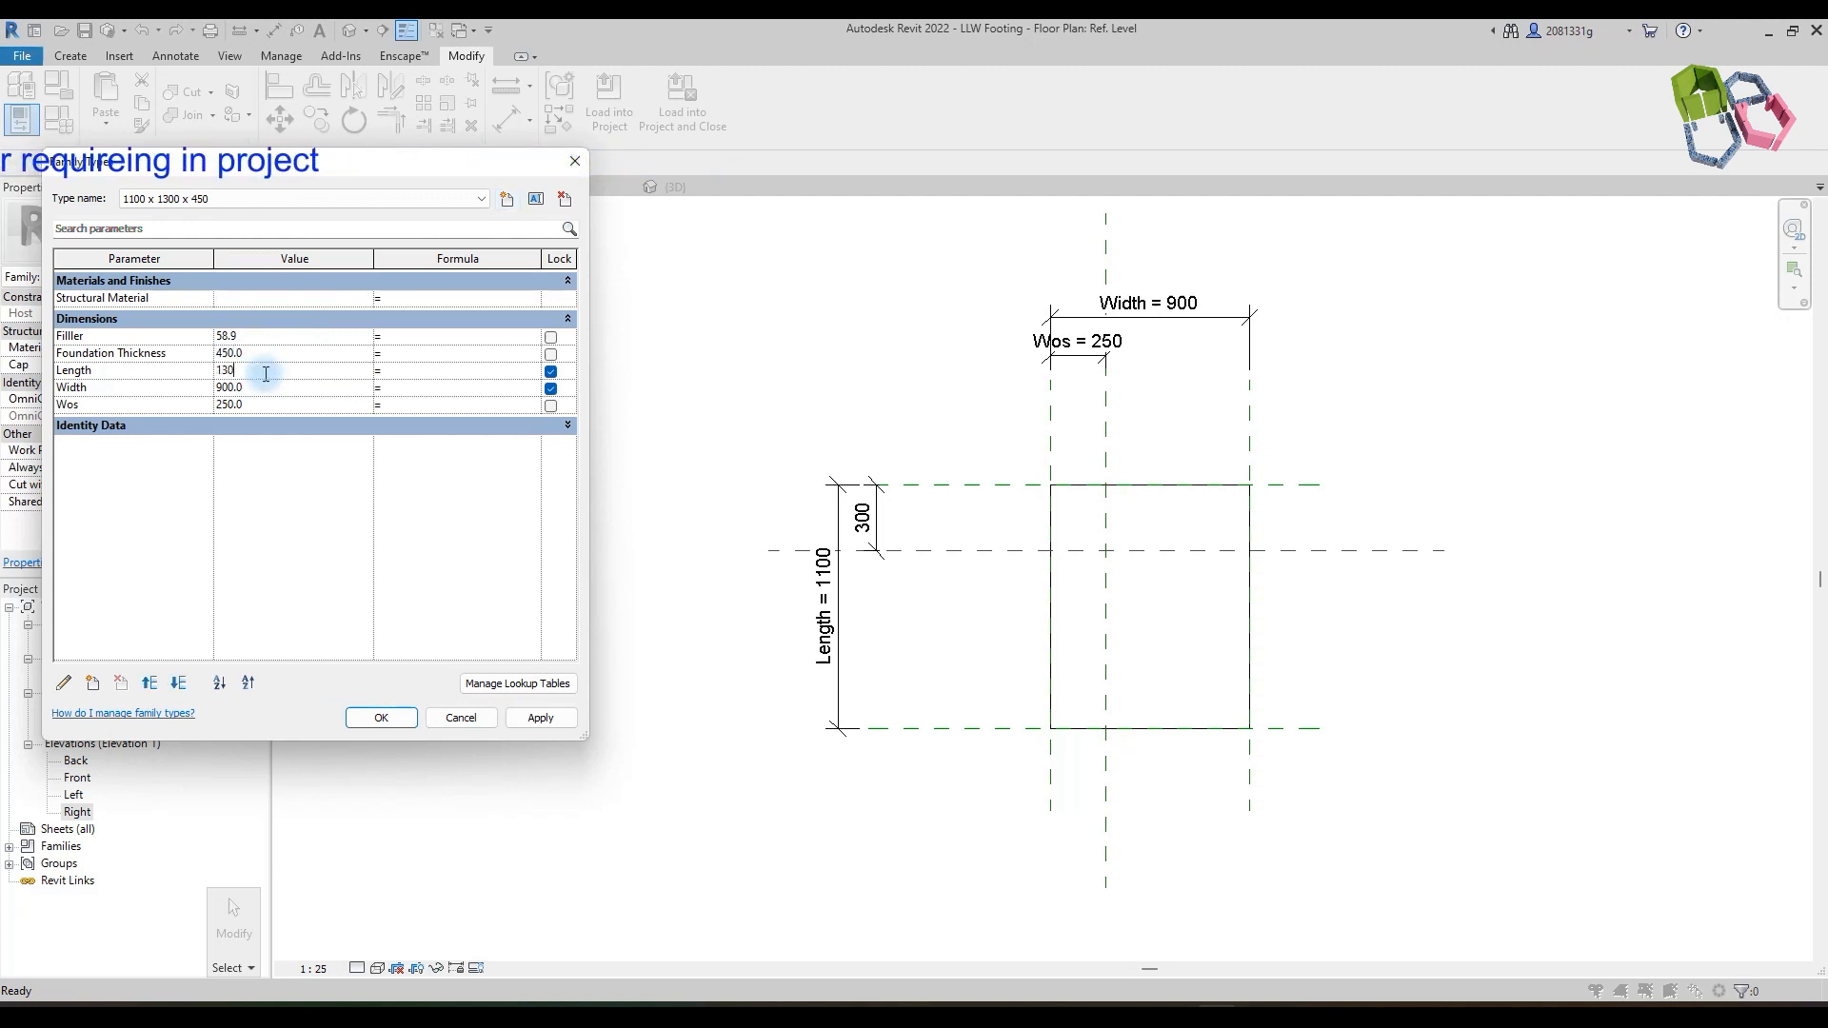
left_click(264, 388)
type("11")
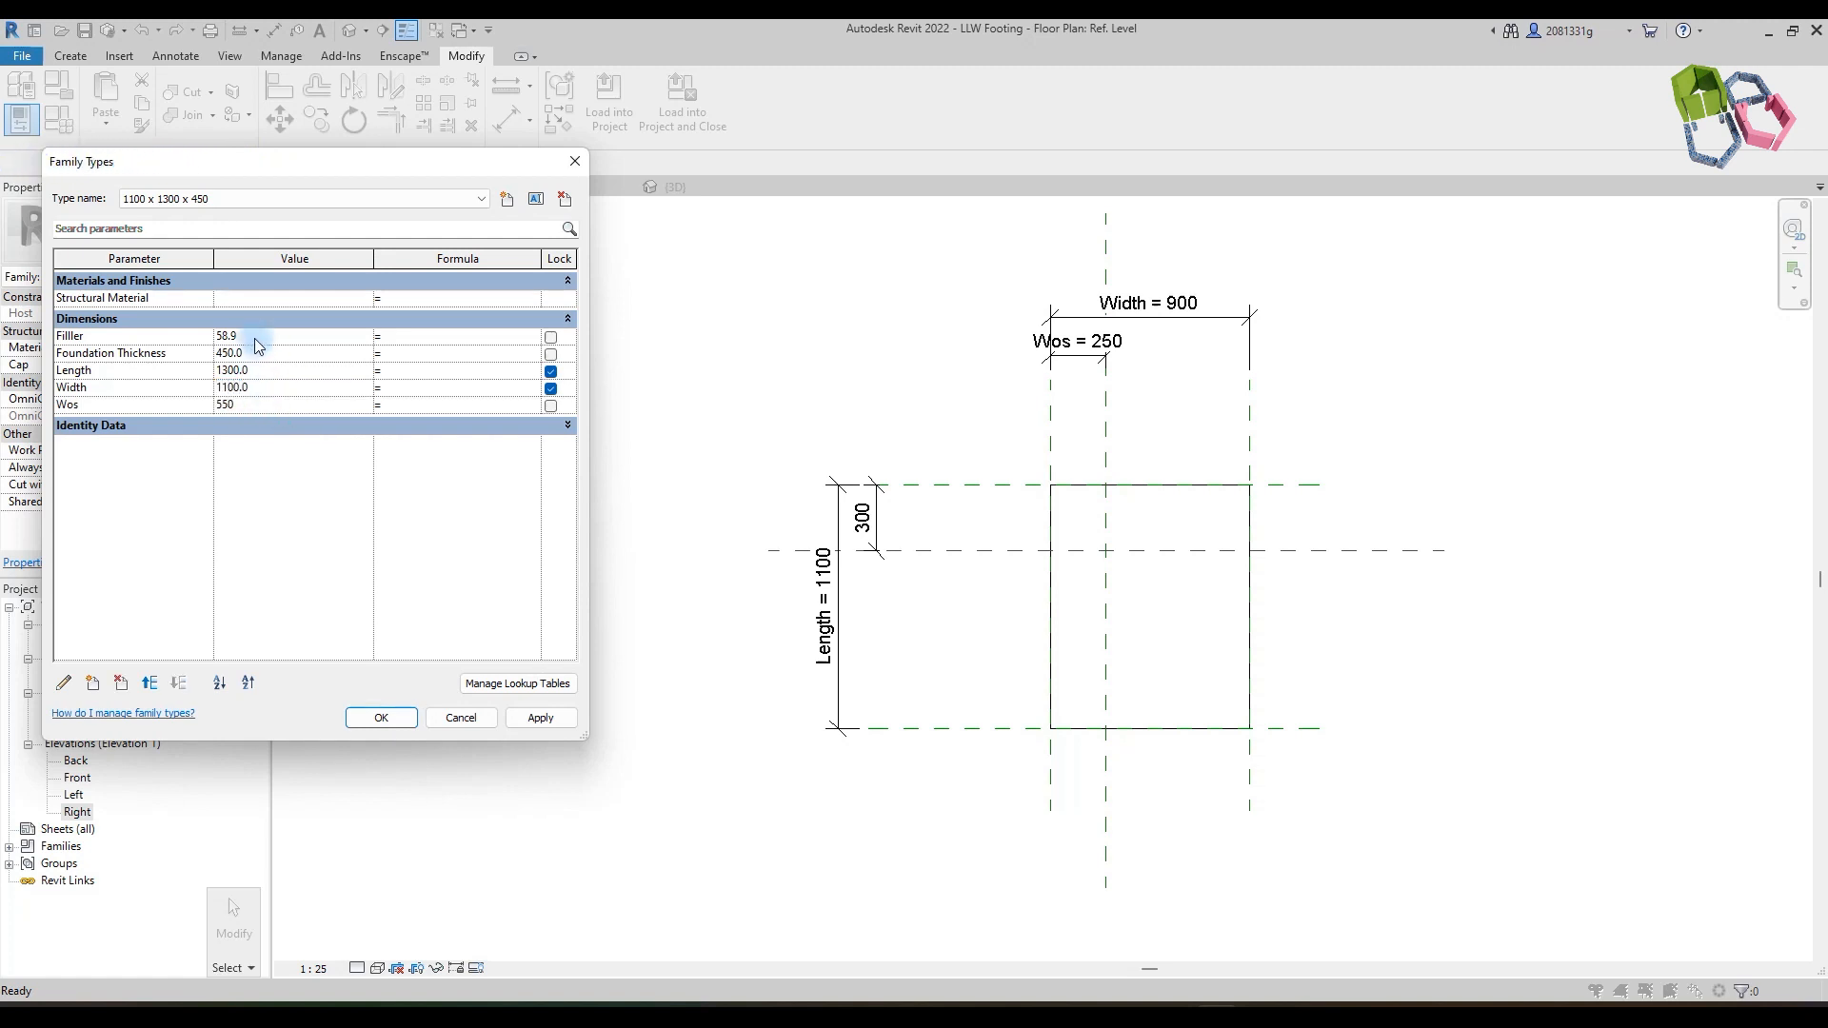
left_click(542, 718)
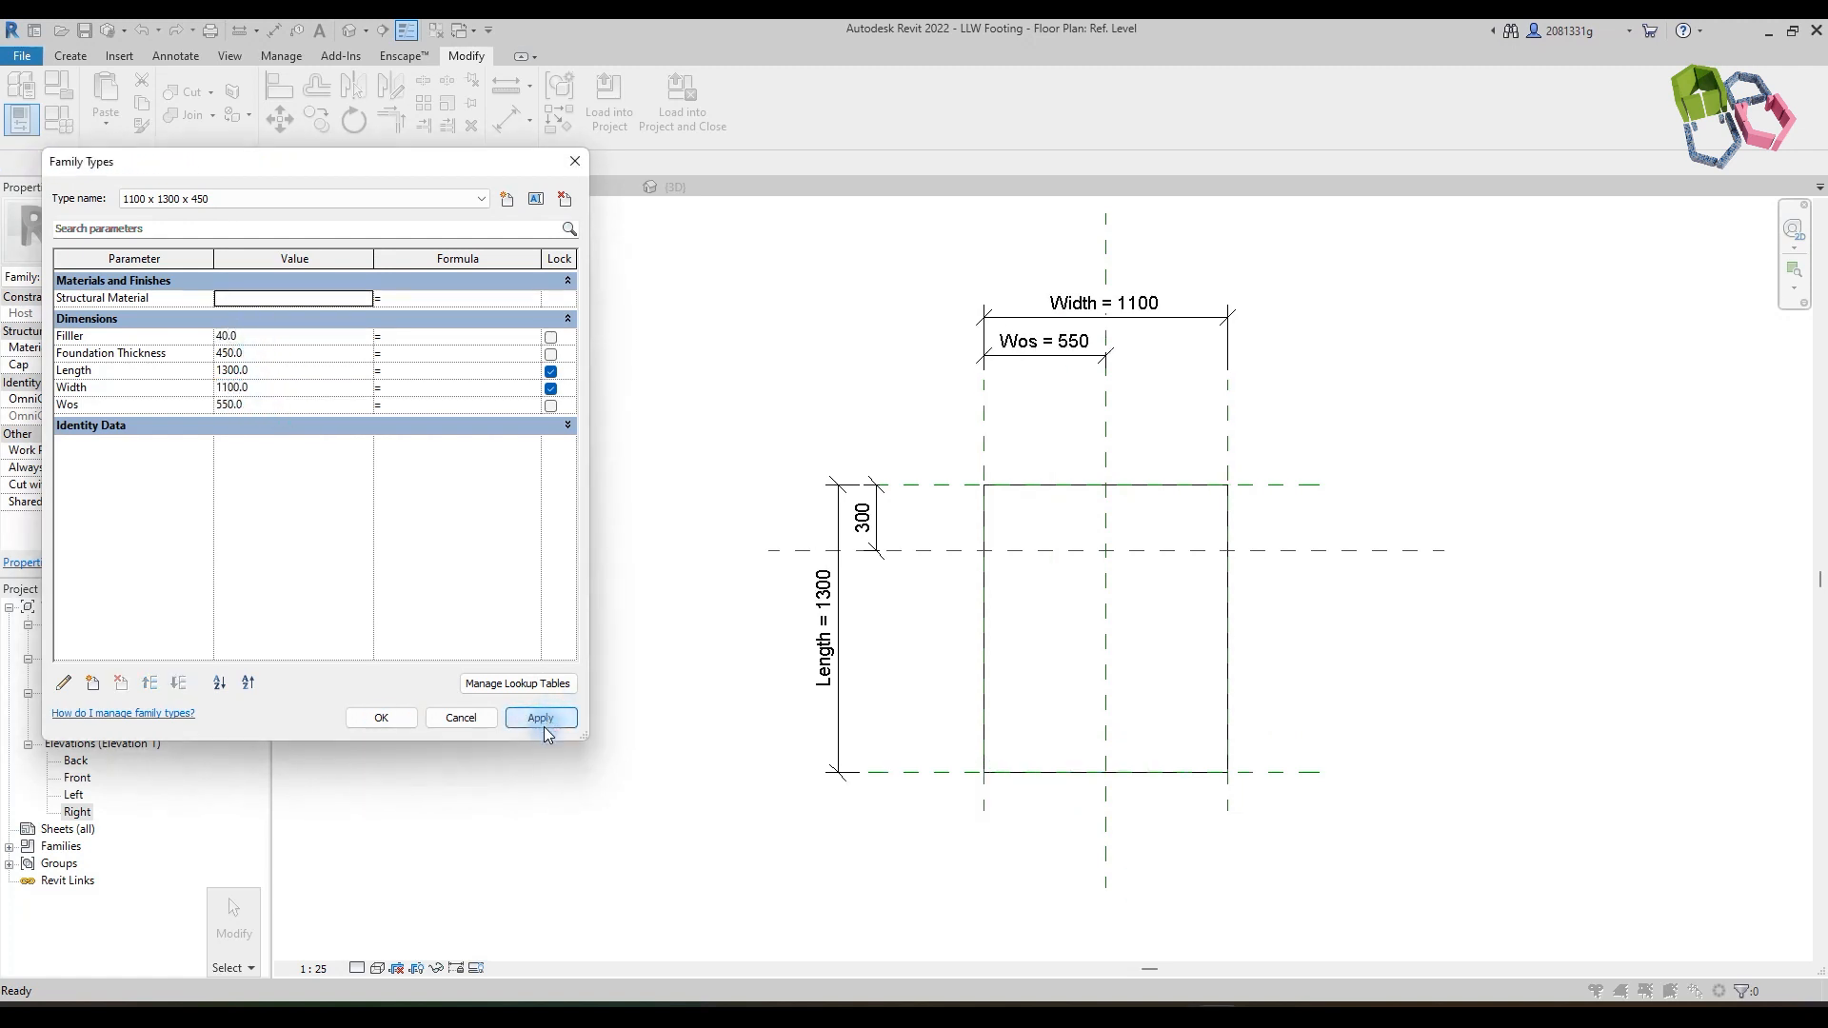
left_click(412, 718)
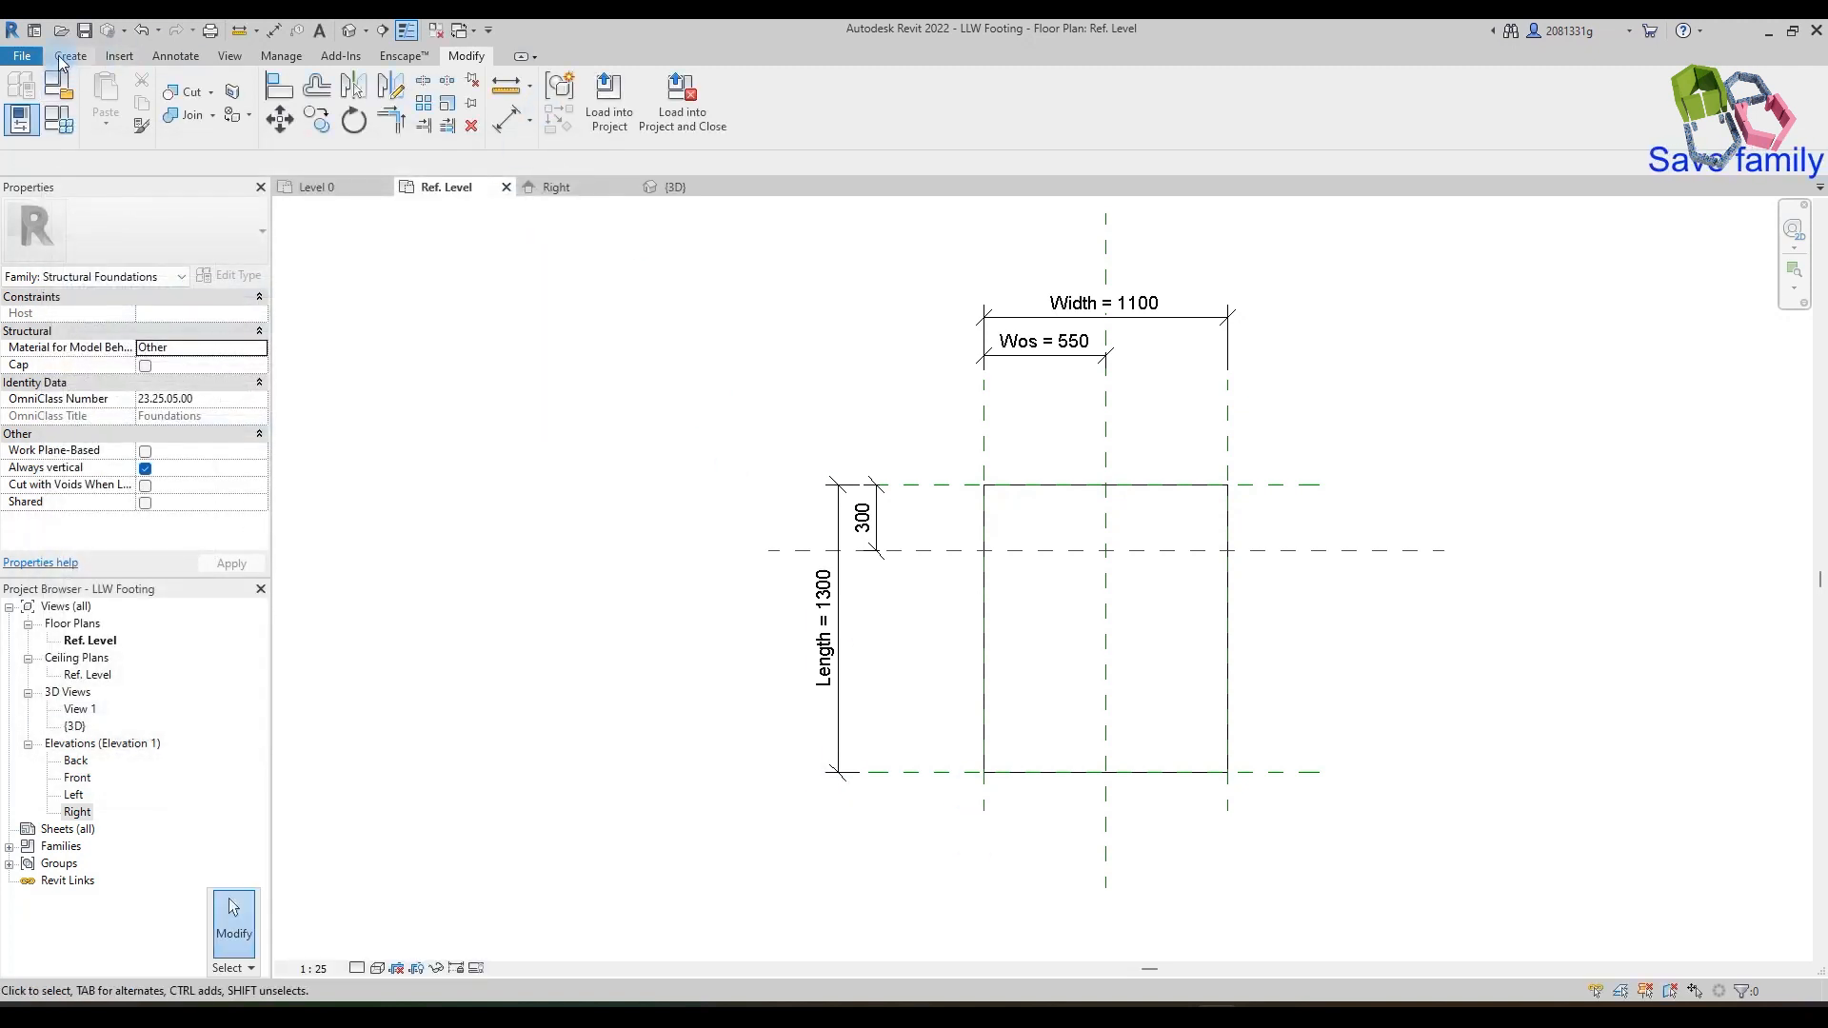
Step: Save the foundation family to the Desktop as LLW Footing, load it into the project and close the family
left_click(22, 64)
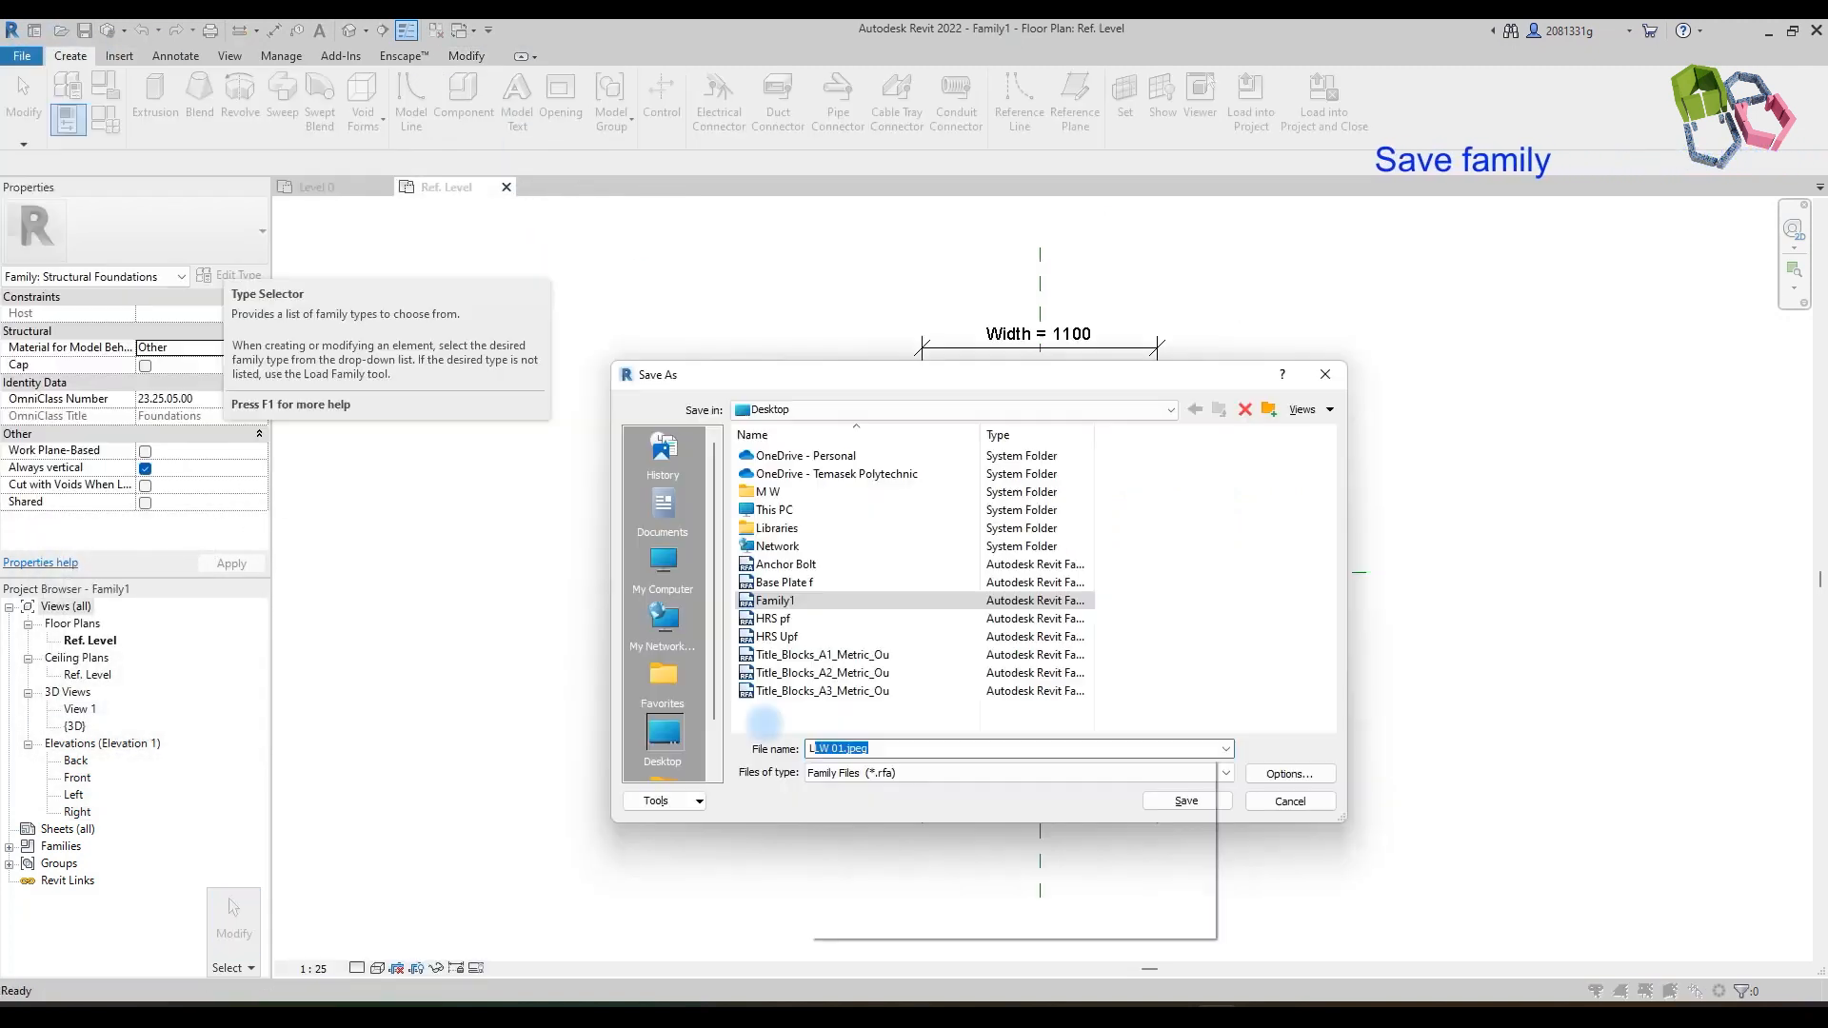
type("LLW ")
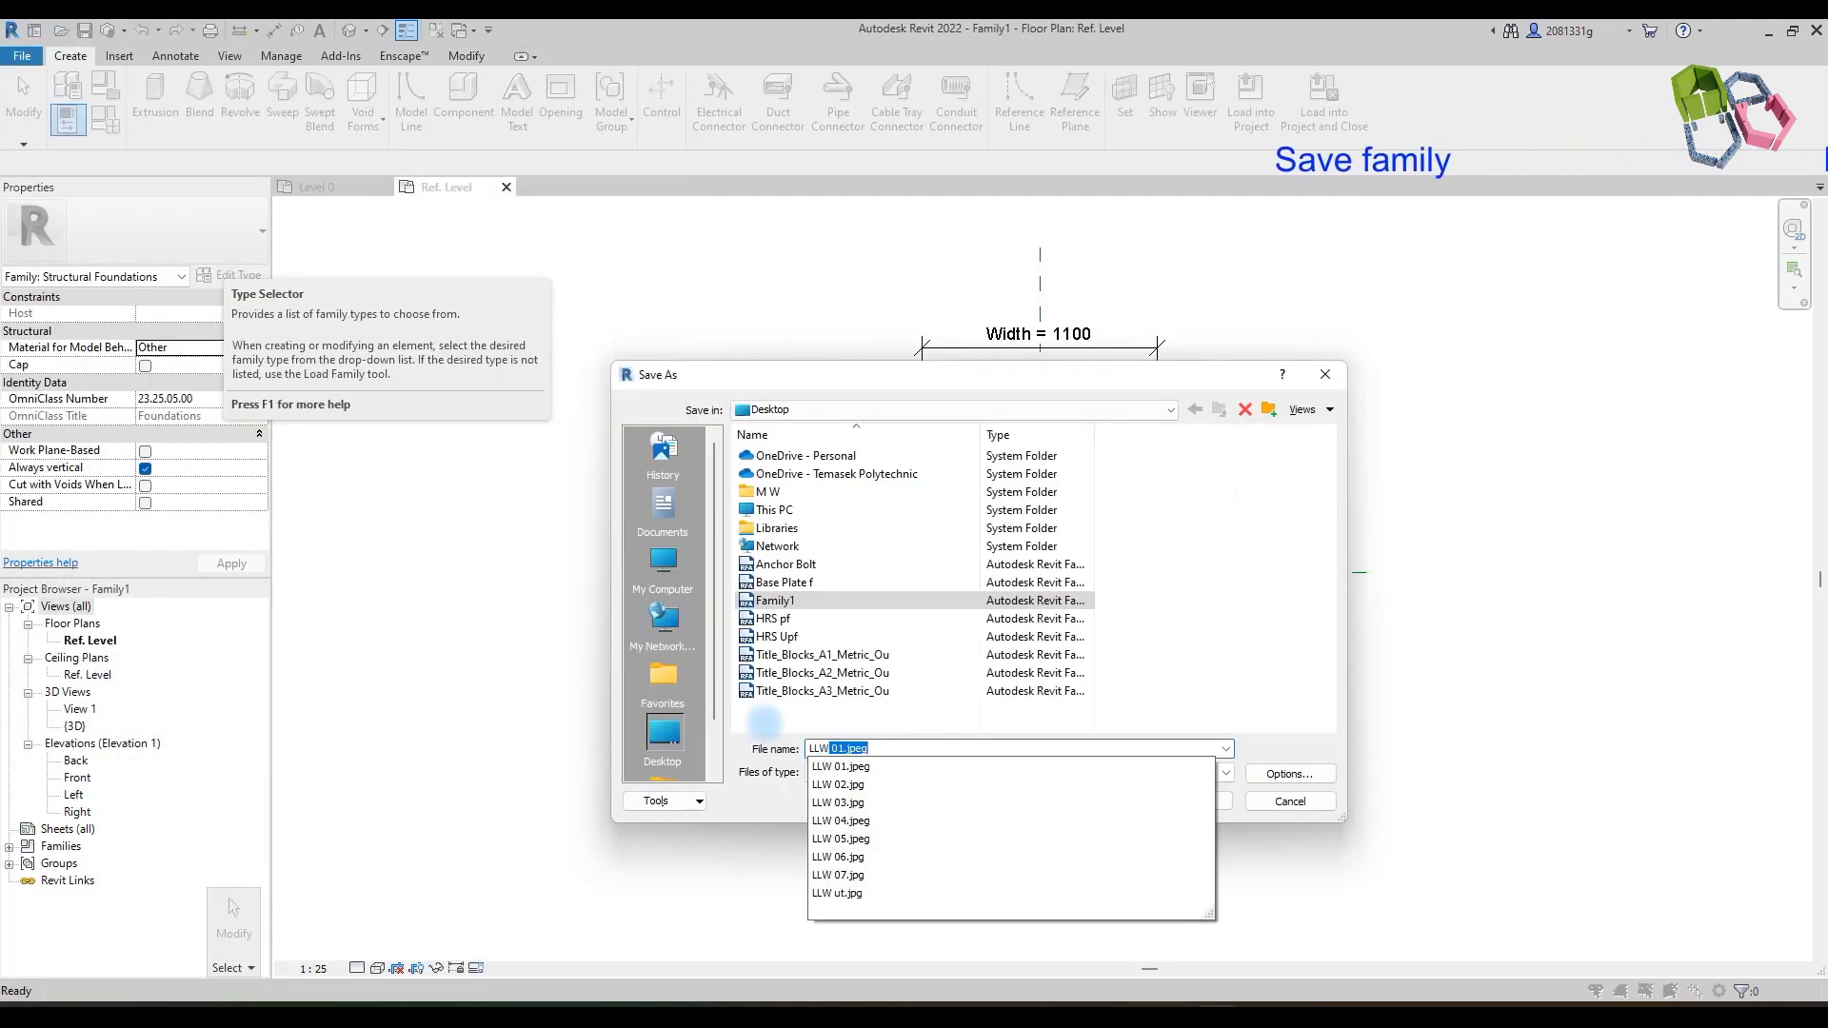
type("Footing")
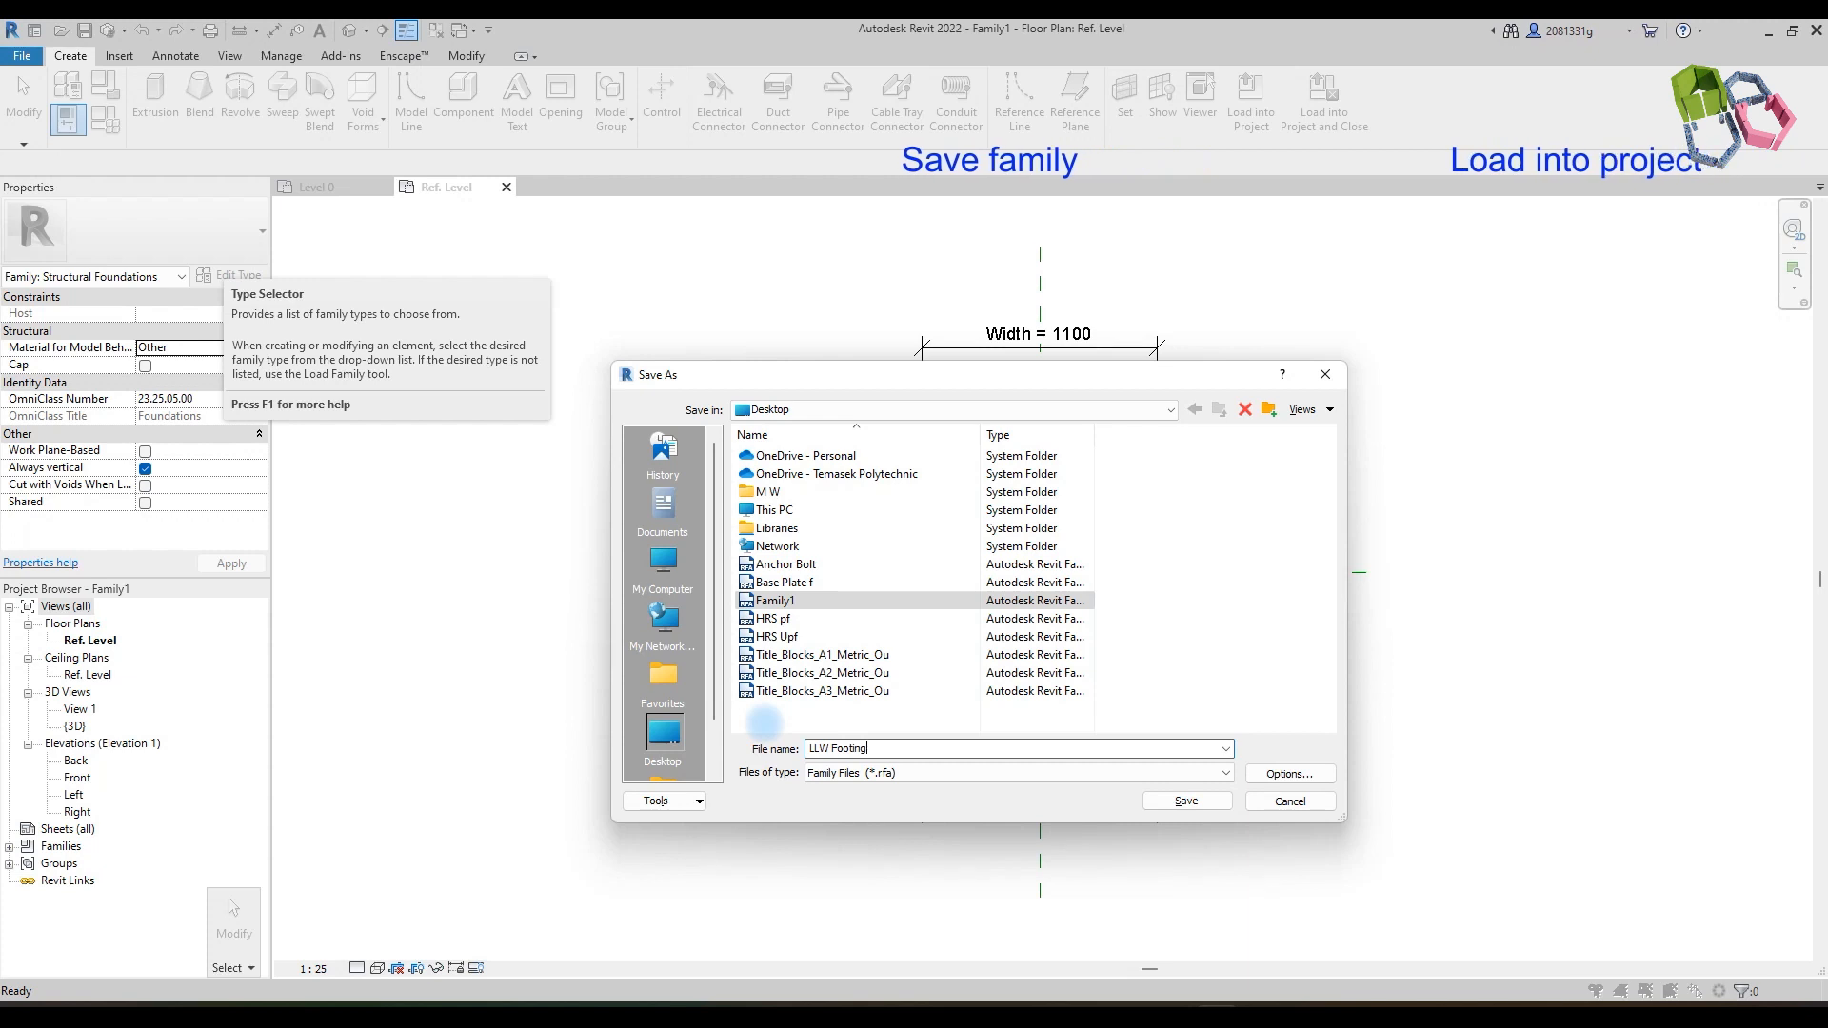
left_click(1186, 801)
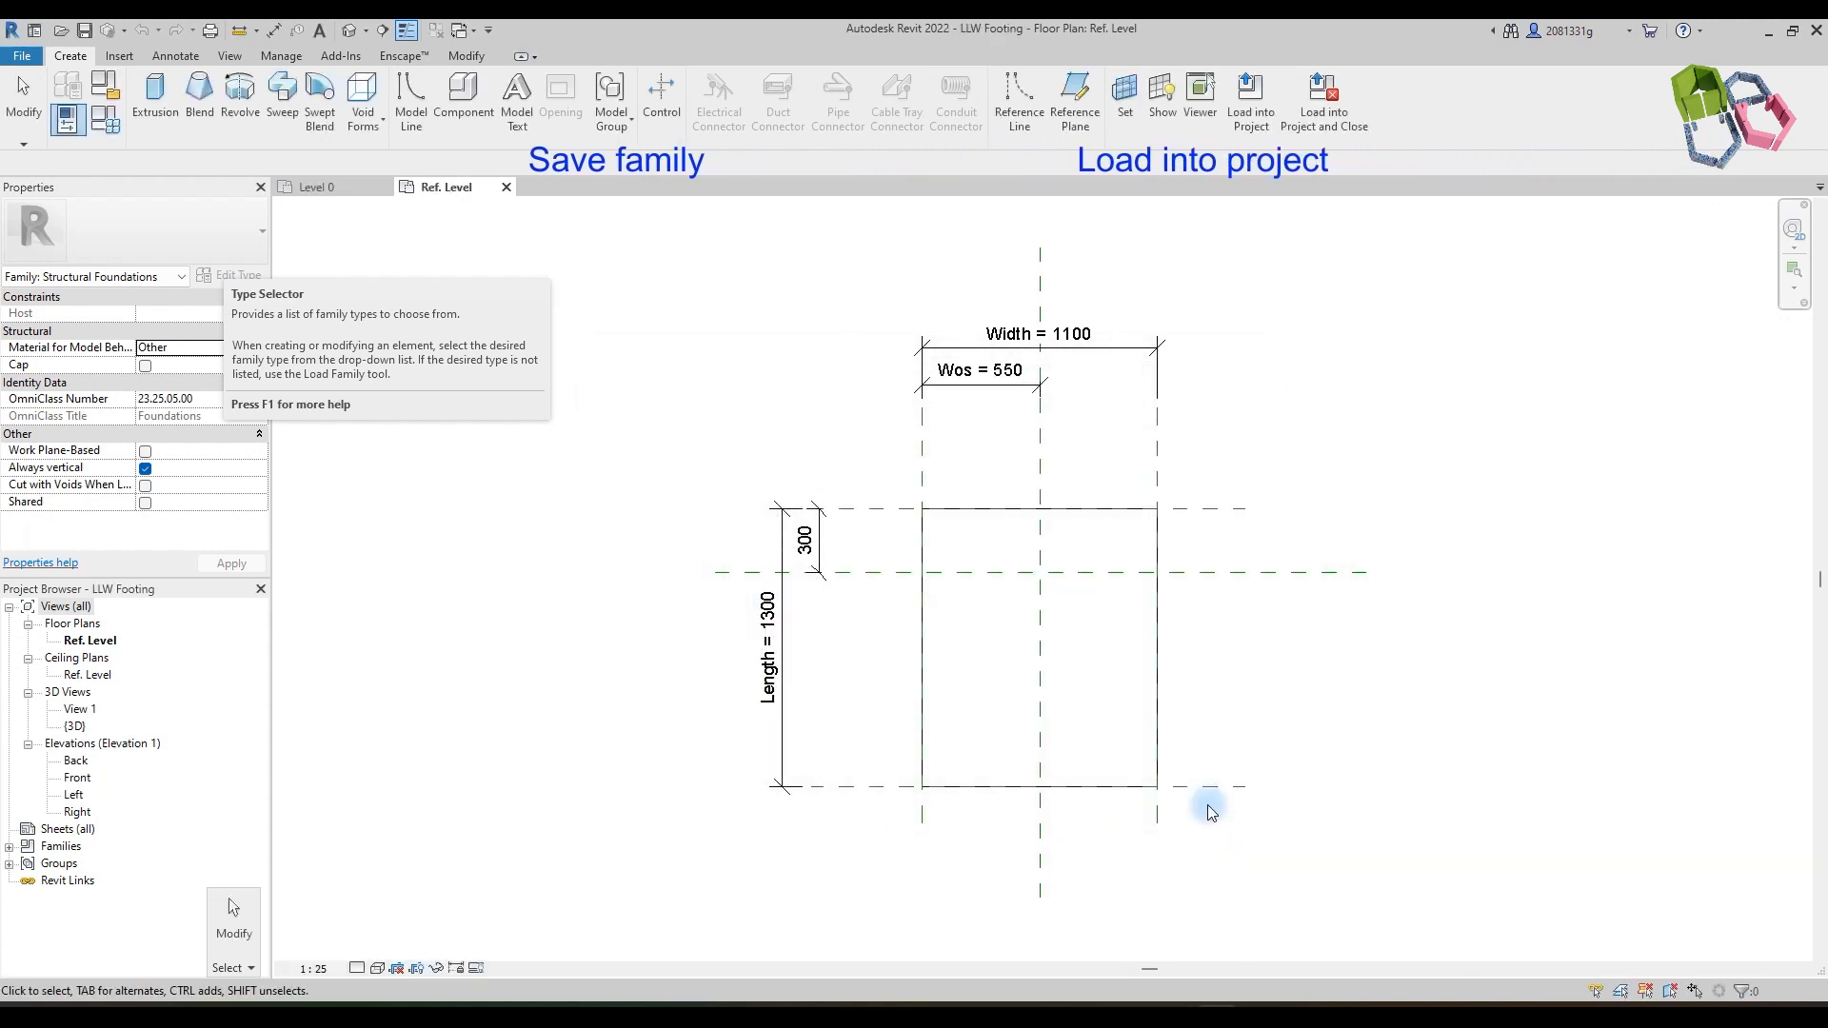
left_click(1323, 95)
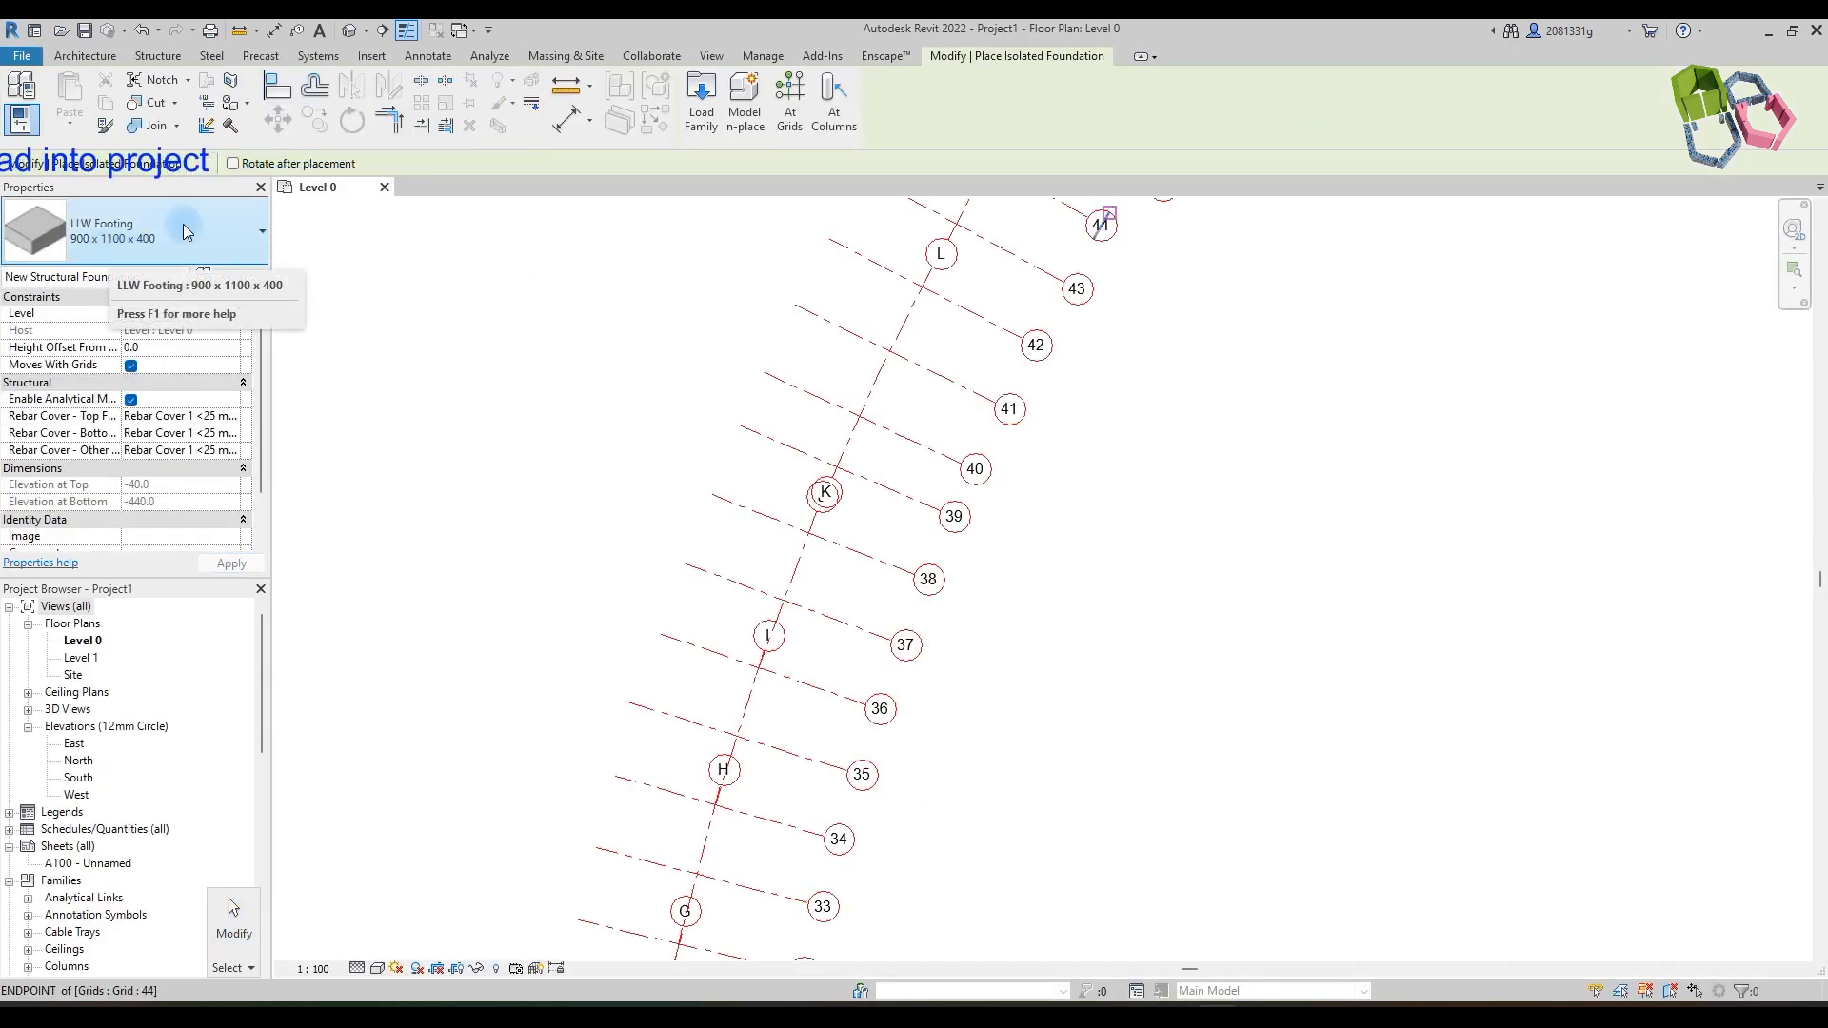
Step: Place LLW Footing 900 x 1100 x 400 isolated foundations at the intersections of all the grids on Level 0
left_click(794, 112)
scroll(837, 476, "down", 5)
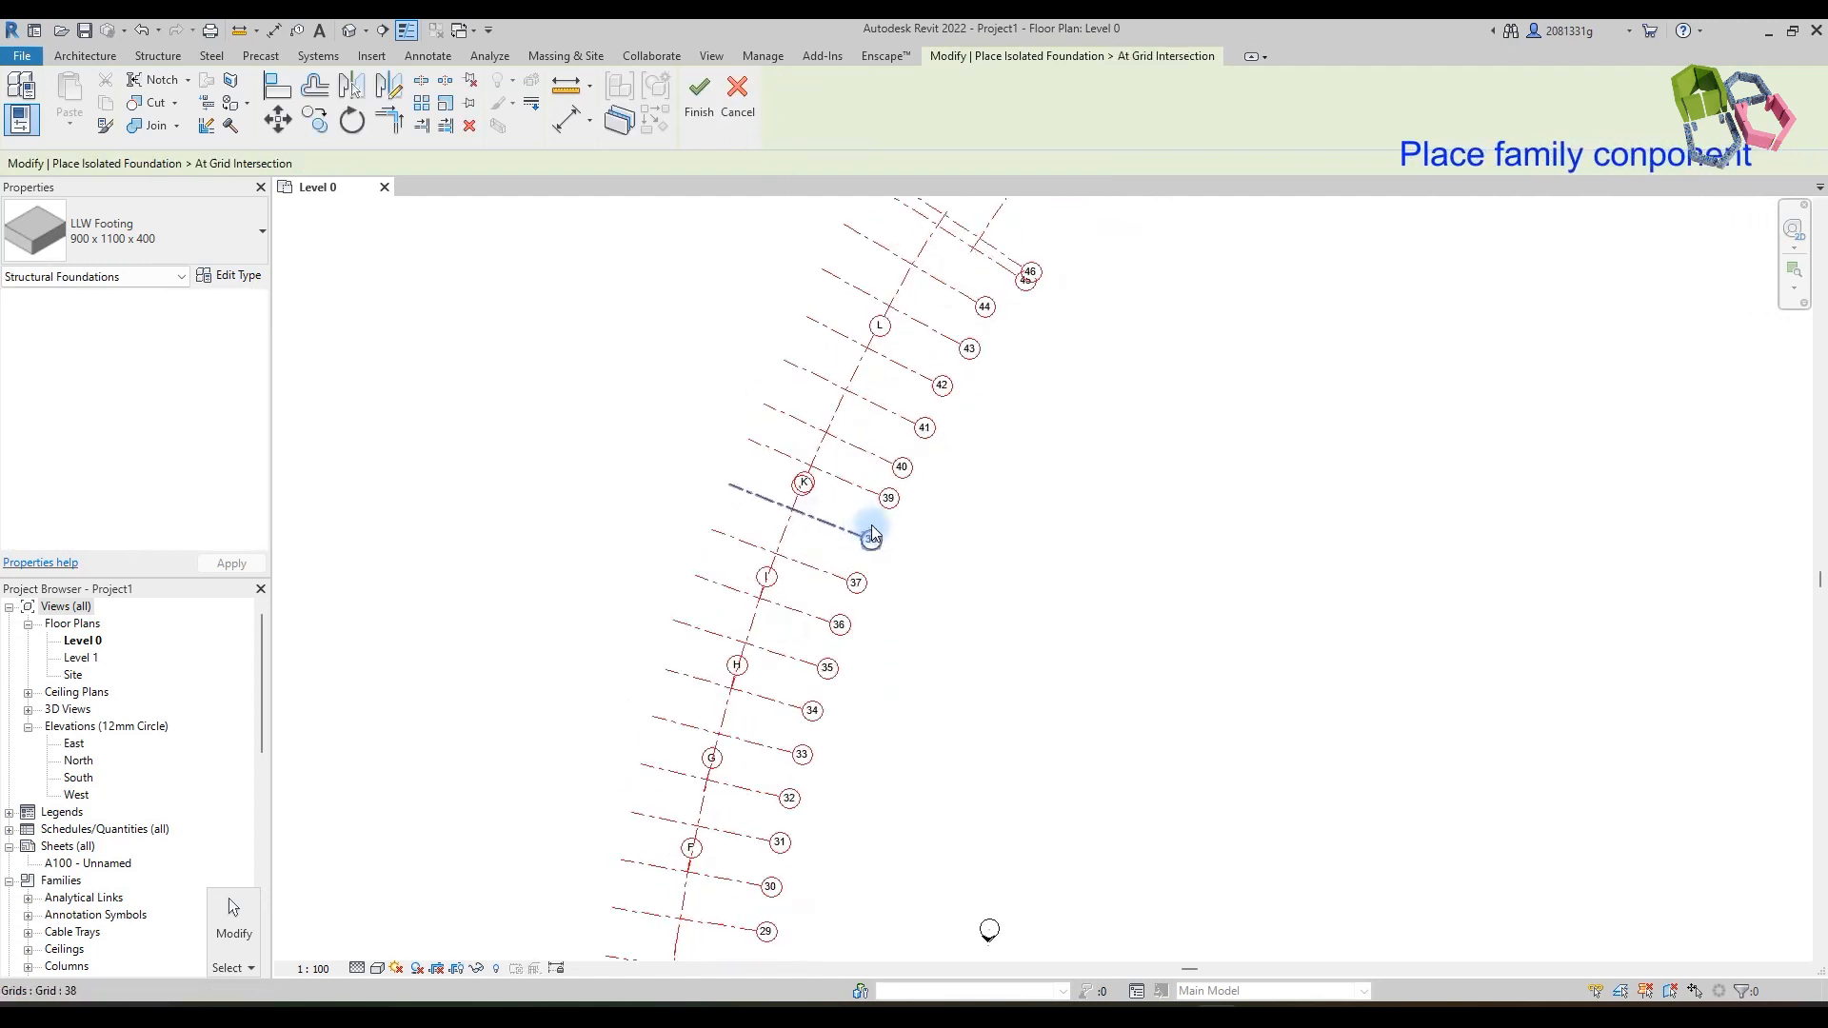
left_click_drag(702, 253, 1073, 840)
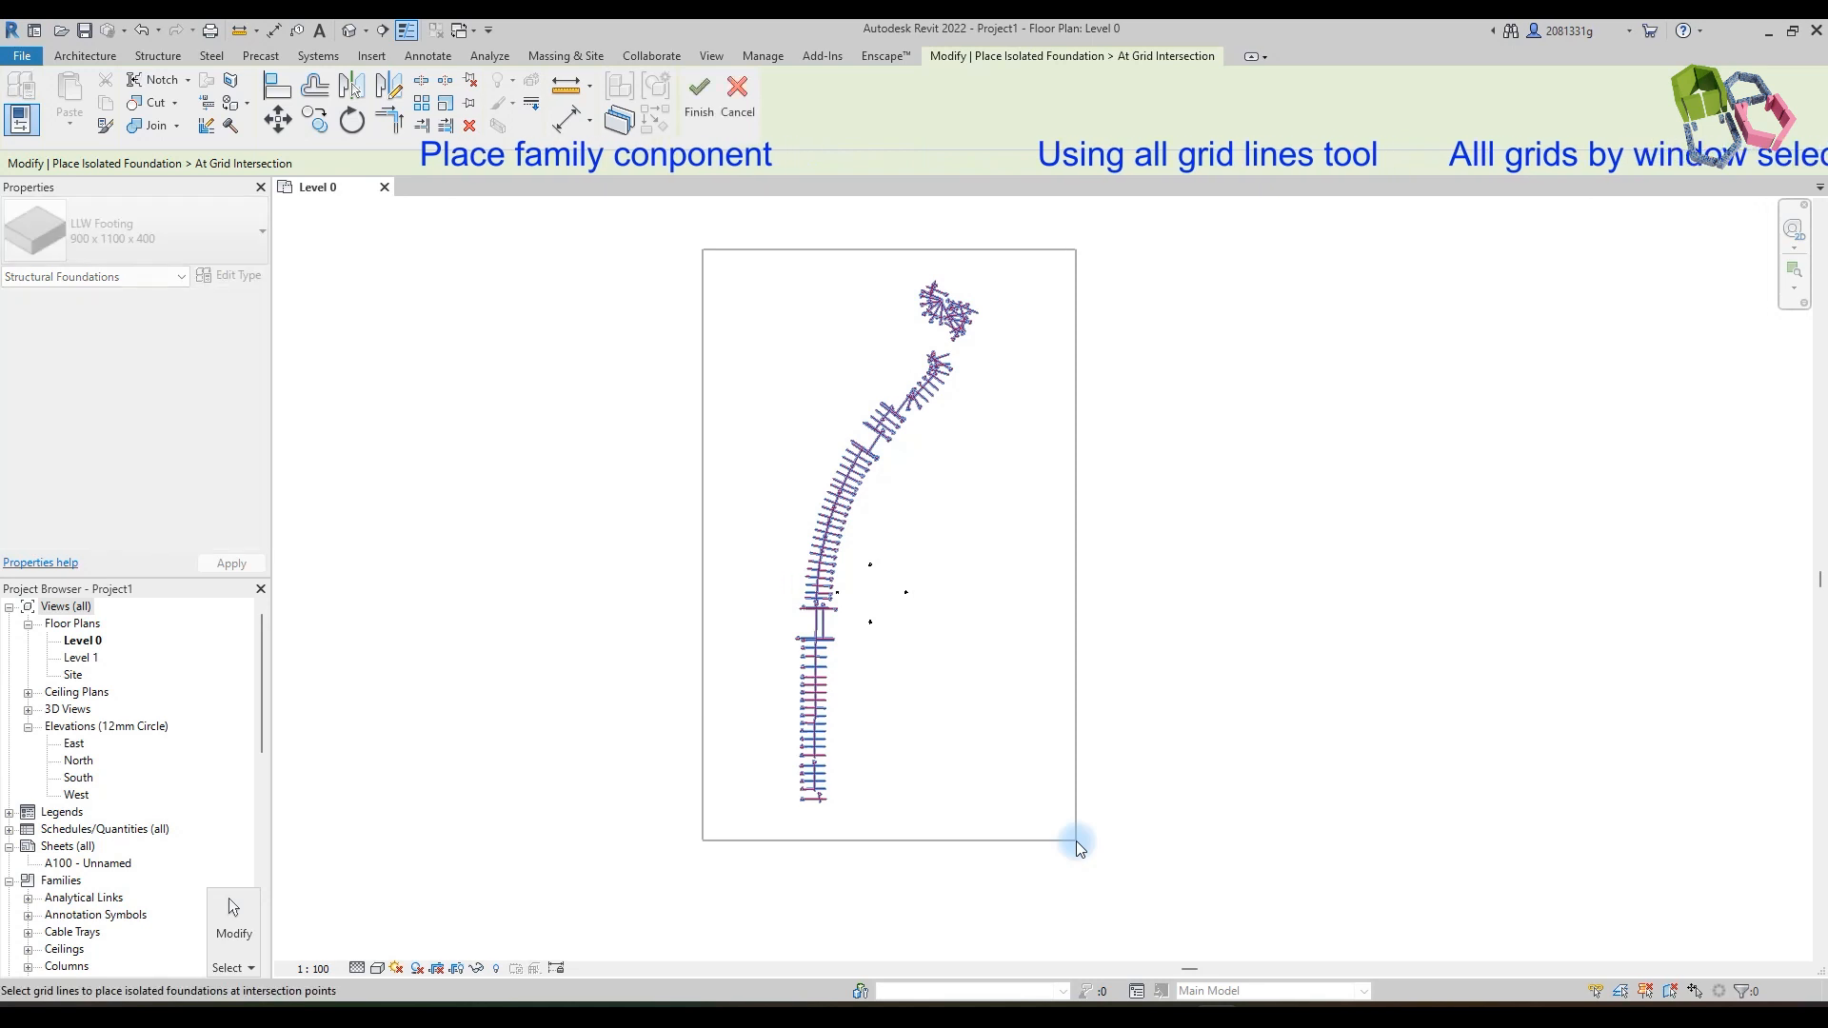
left_click(698, 112)
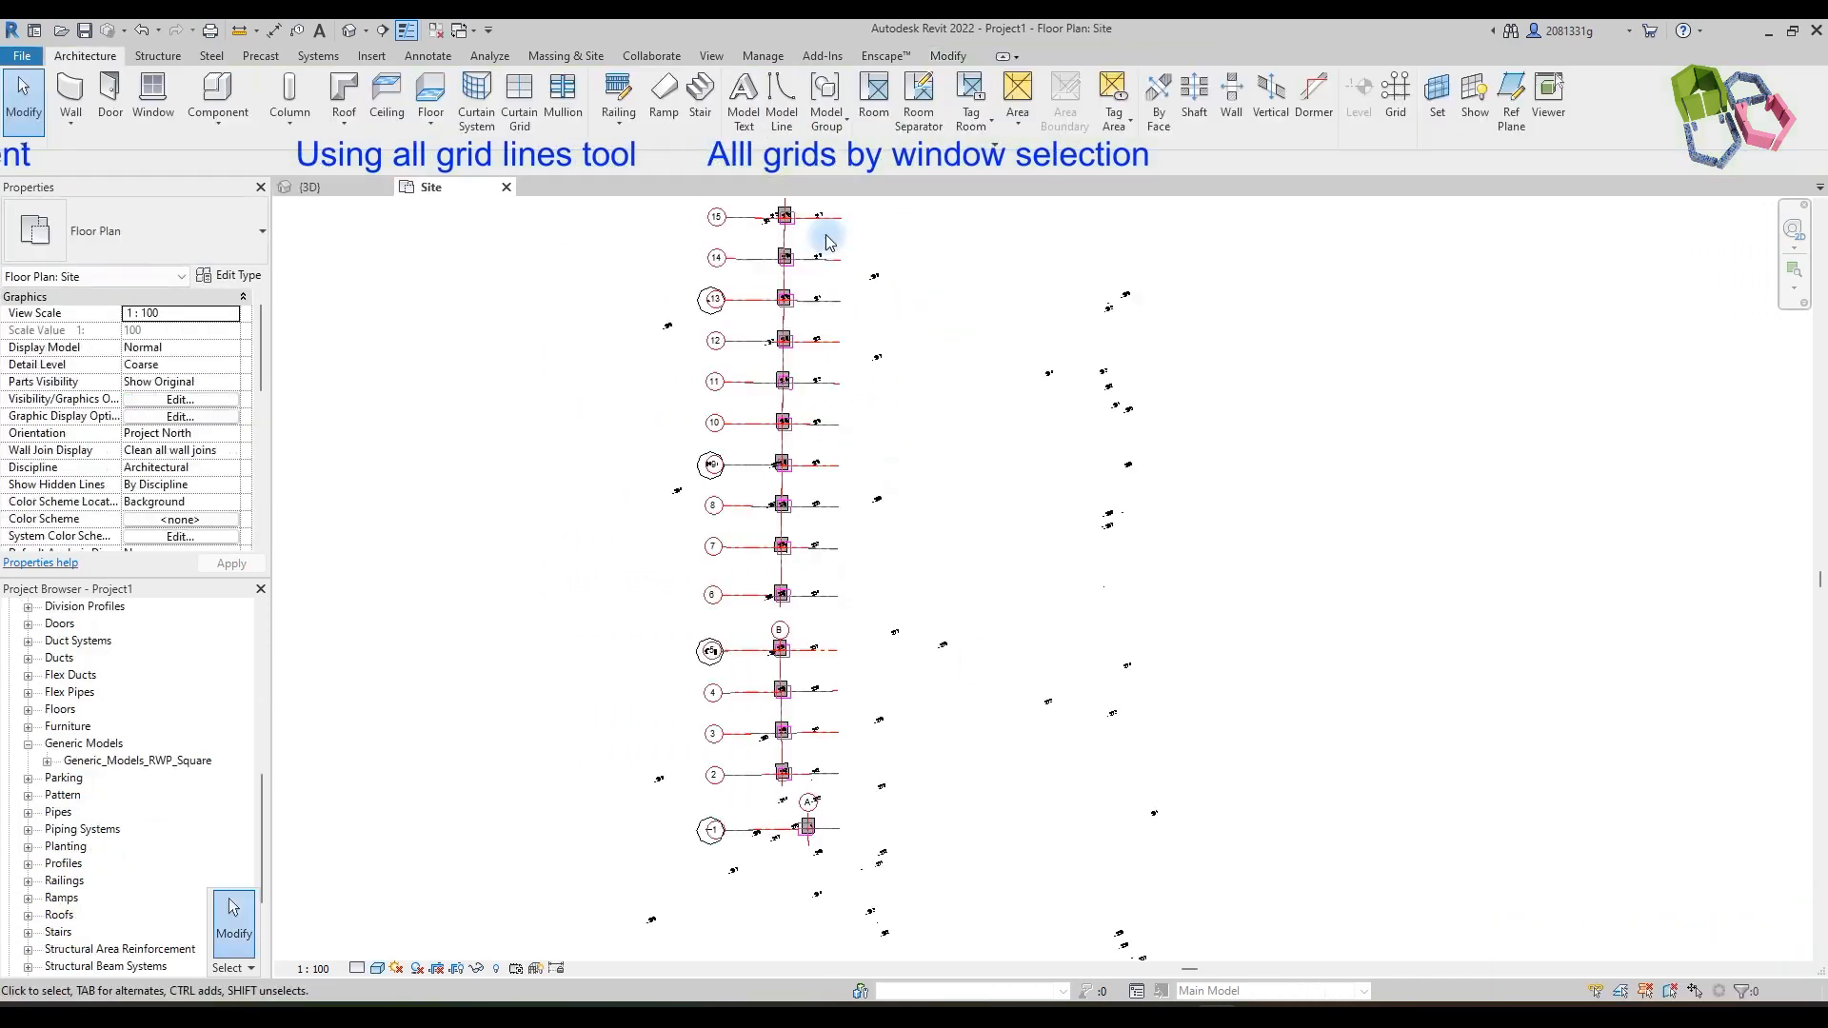
Step: Reload the missing CAD link from LW model u BRH.dwg on the Desktop
left_click(762, 56)
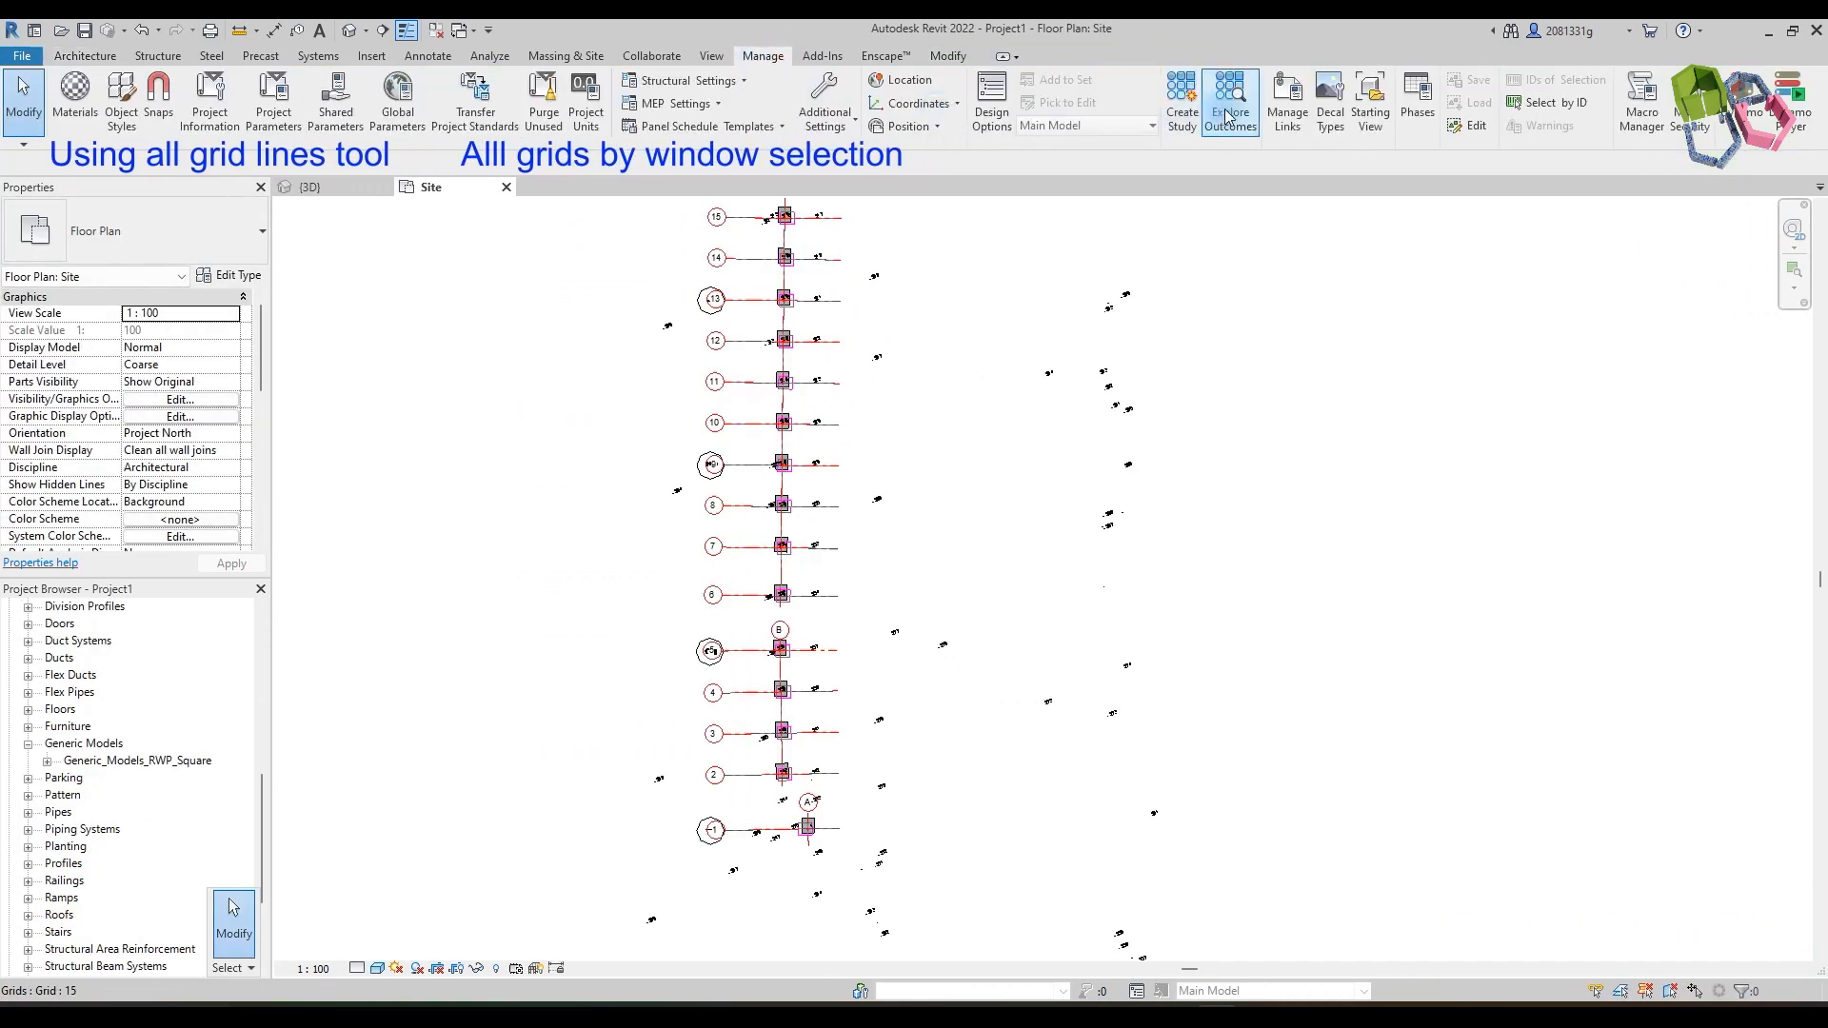
left_click(1286, 102)
left_click(1098, 260)
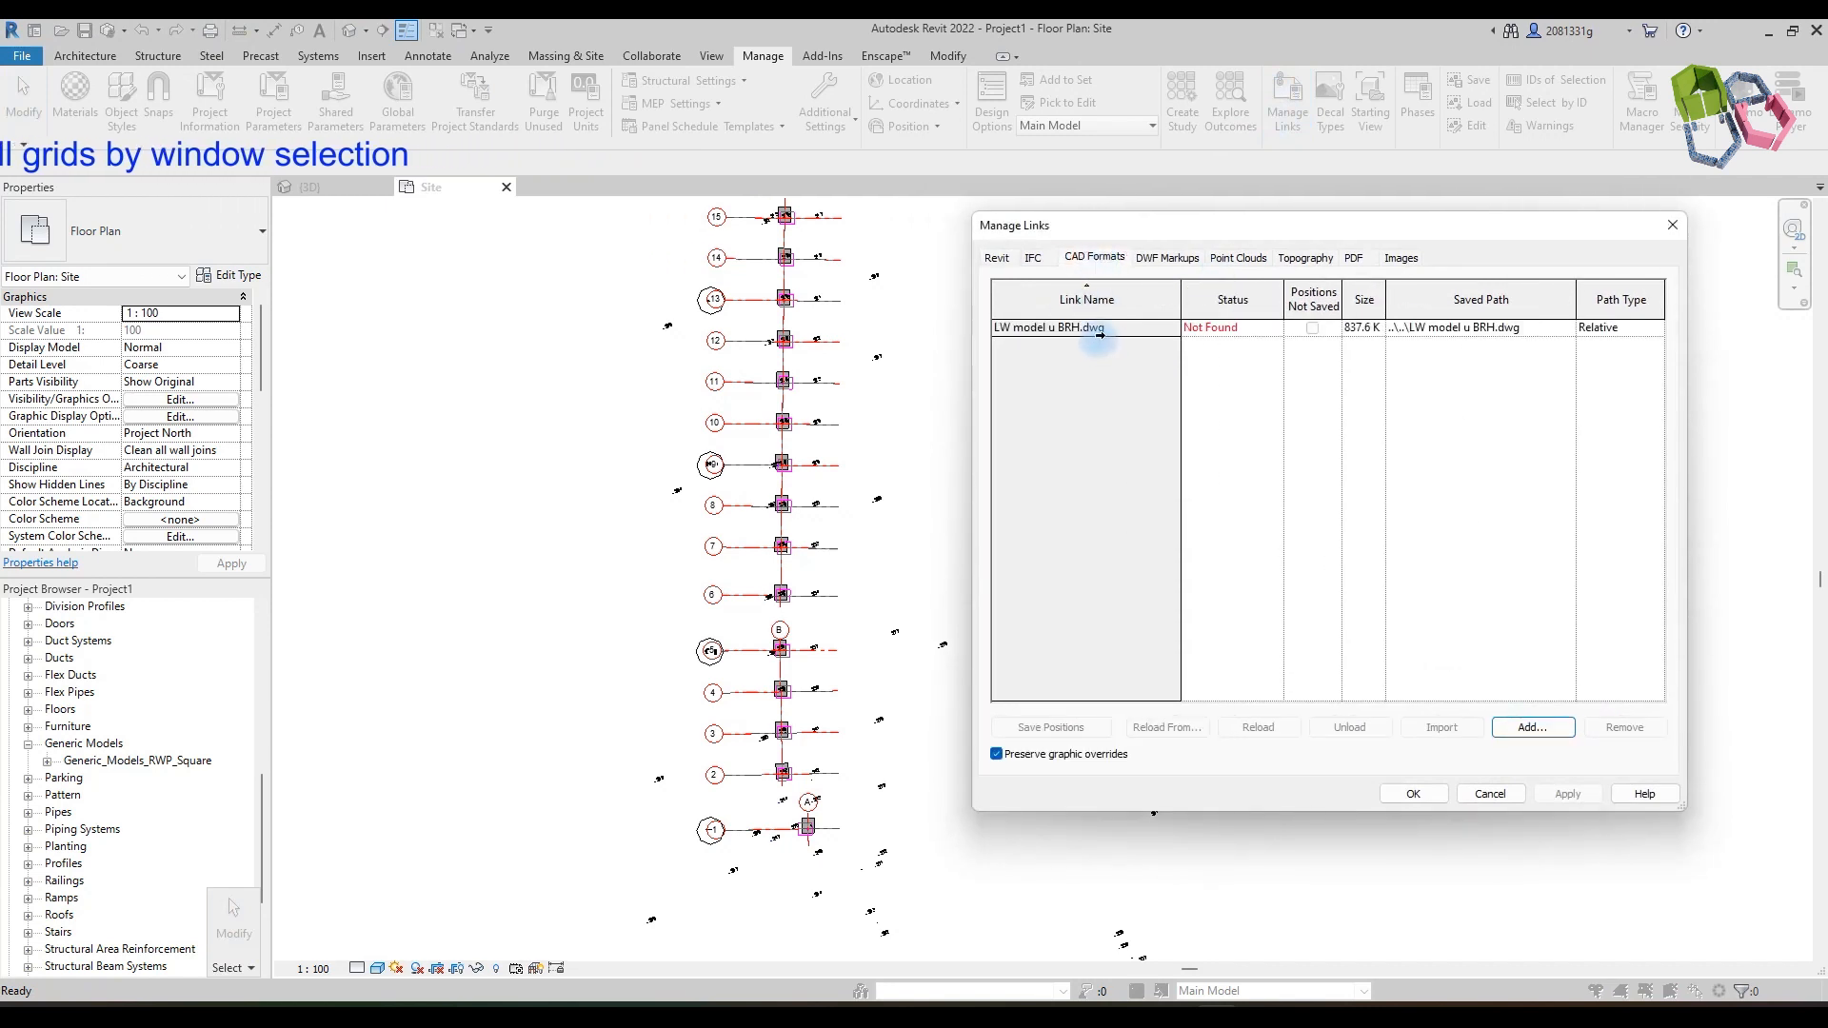
left_click(1070, 326)
left_click(1166, 726)
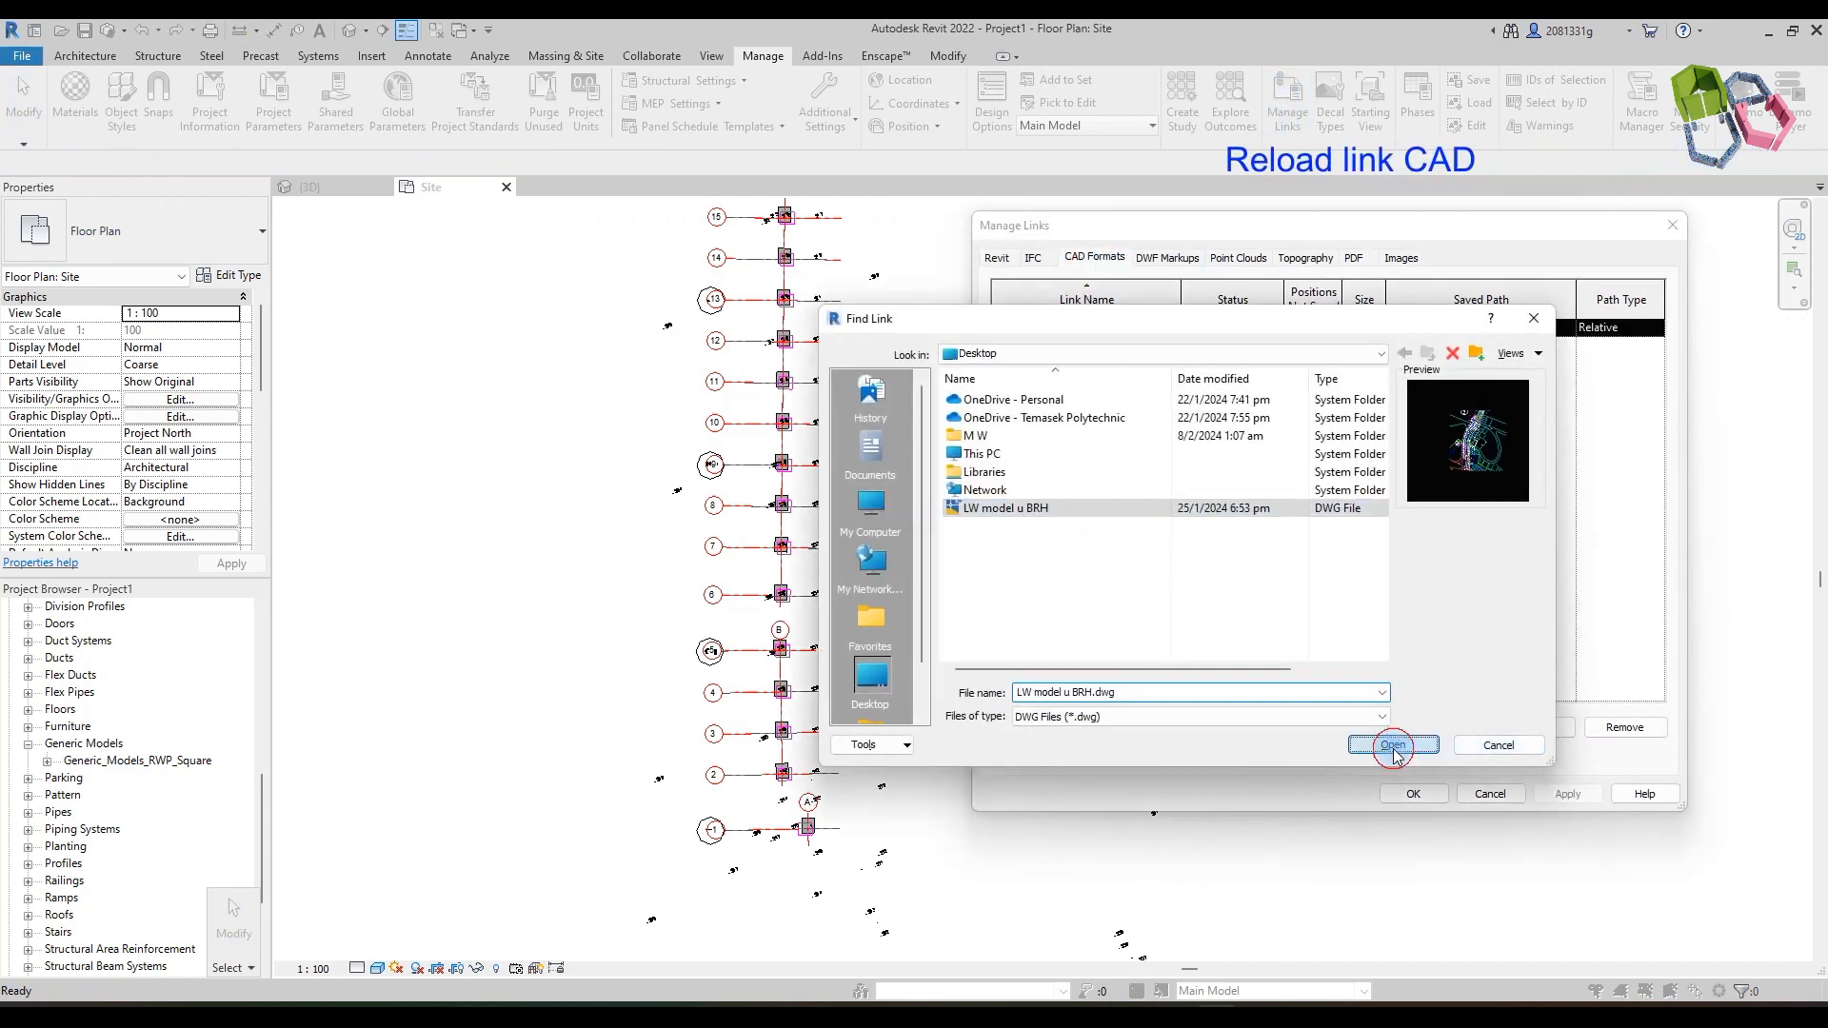
left_click(1391, 744)
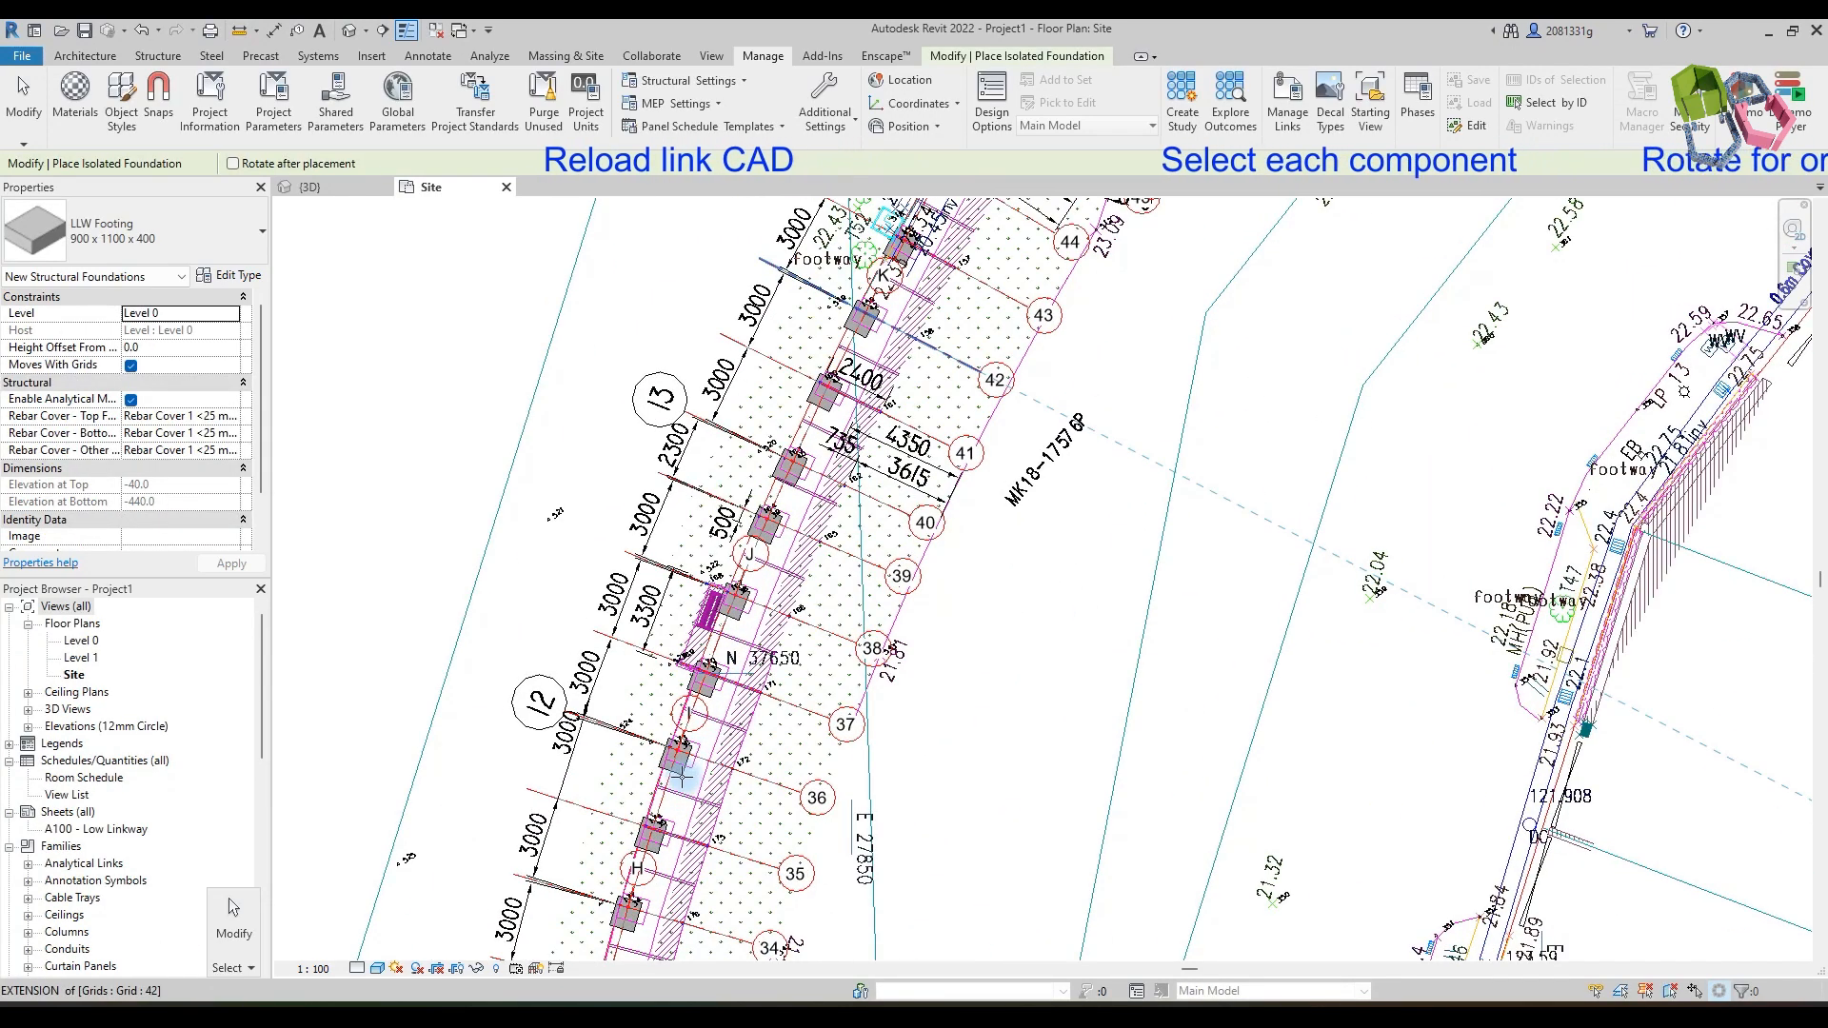
Step: Leave foundation placement and rotate the footing at grid 36 to match the linked CAD layout
key("Escape")
key("Escape")
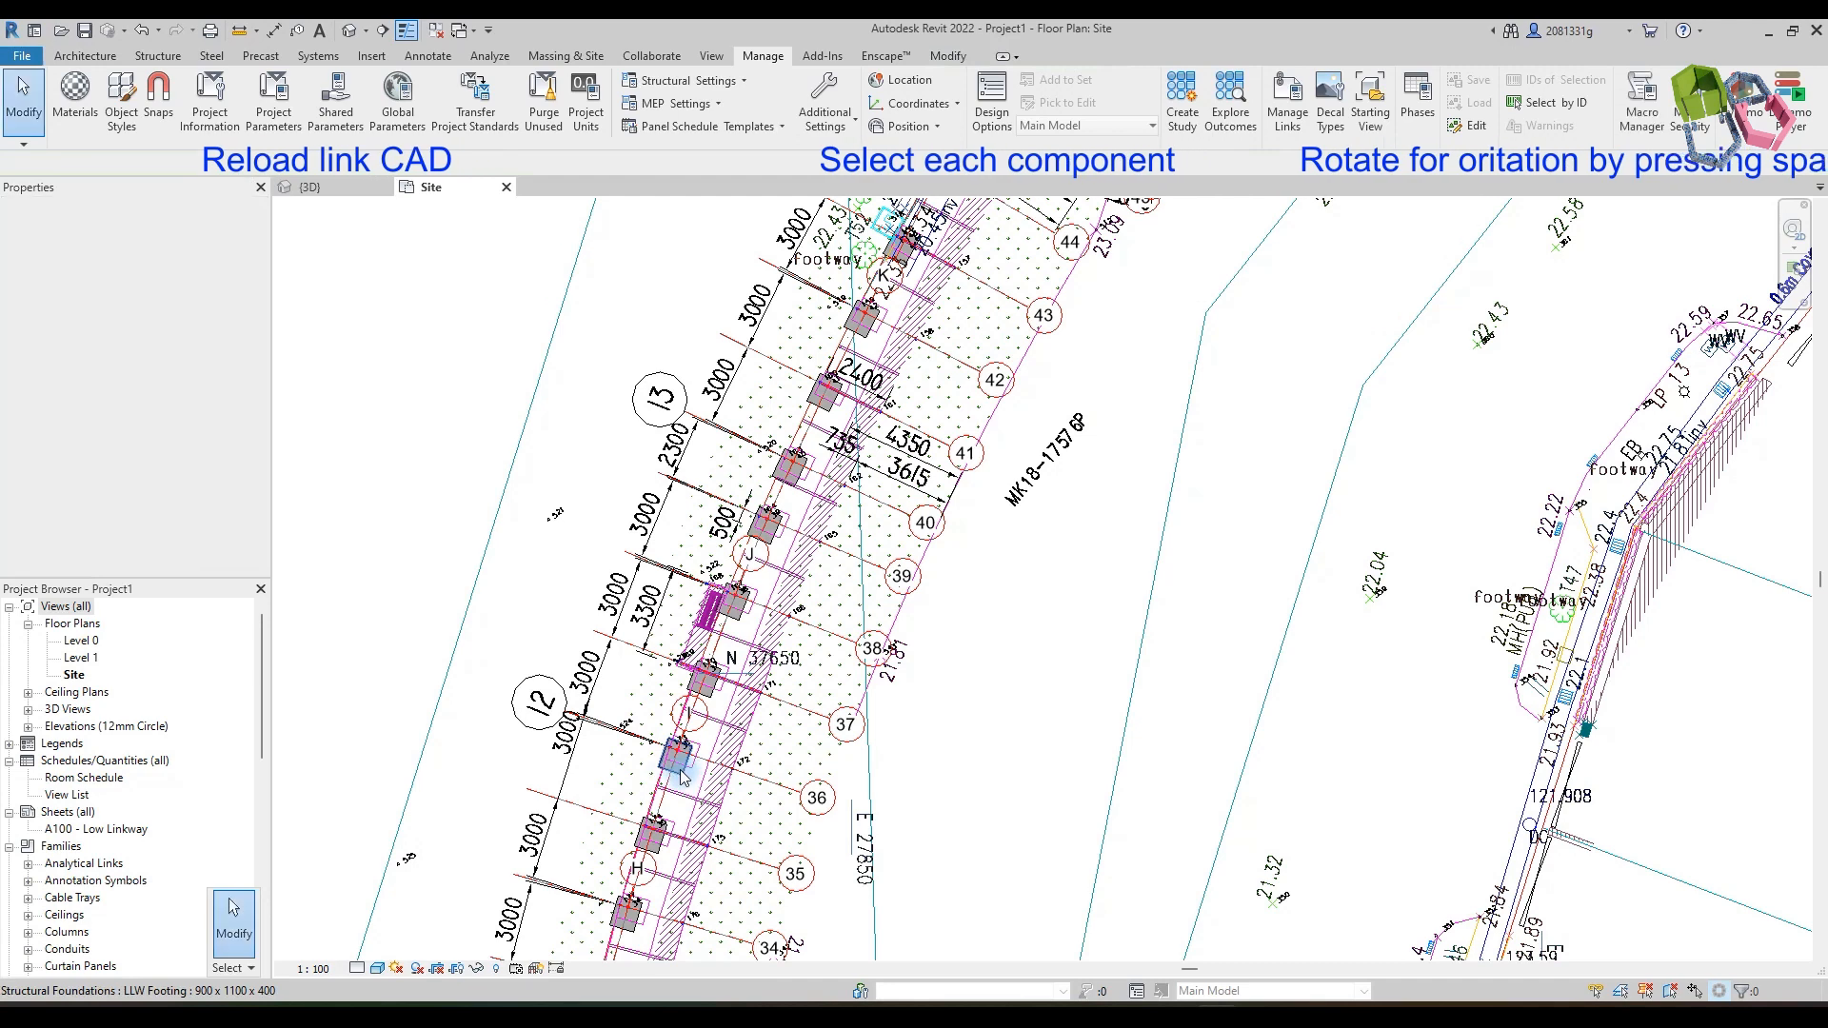
left_click(680, 767)
key("space")
key("space")
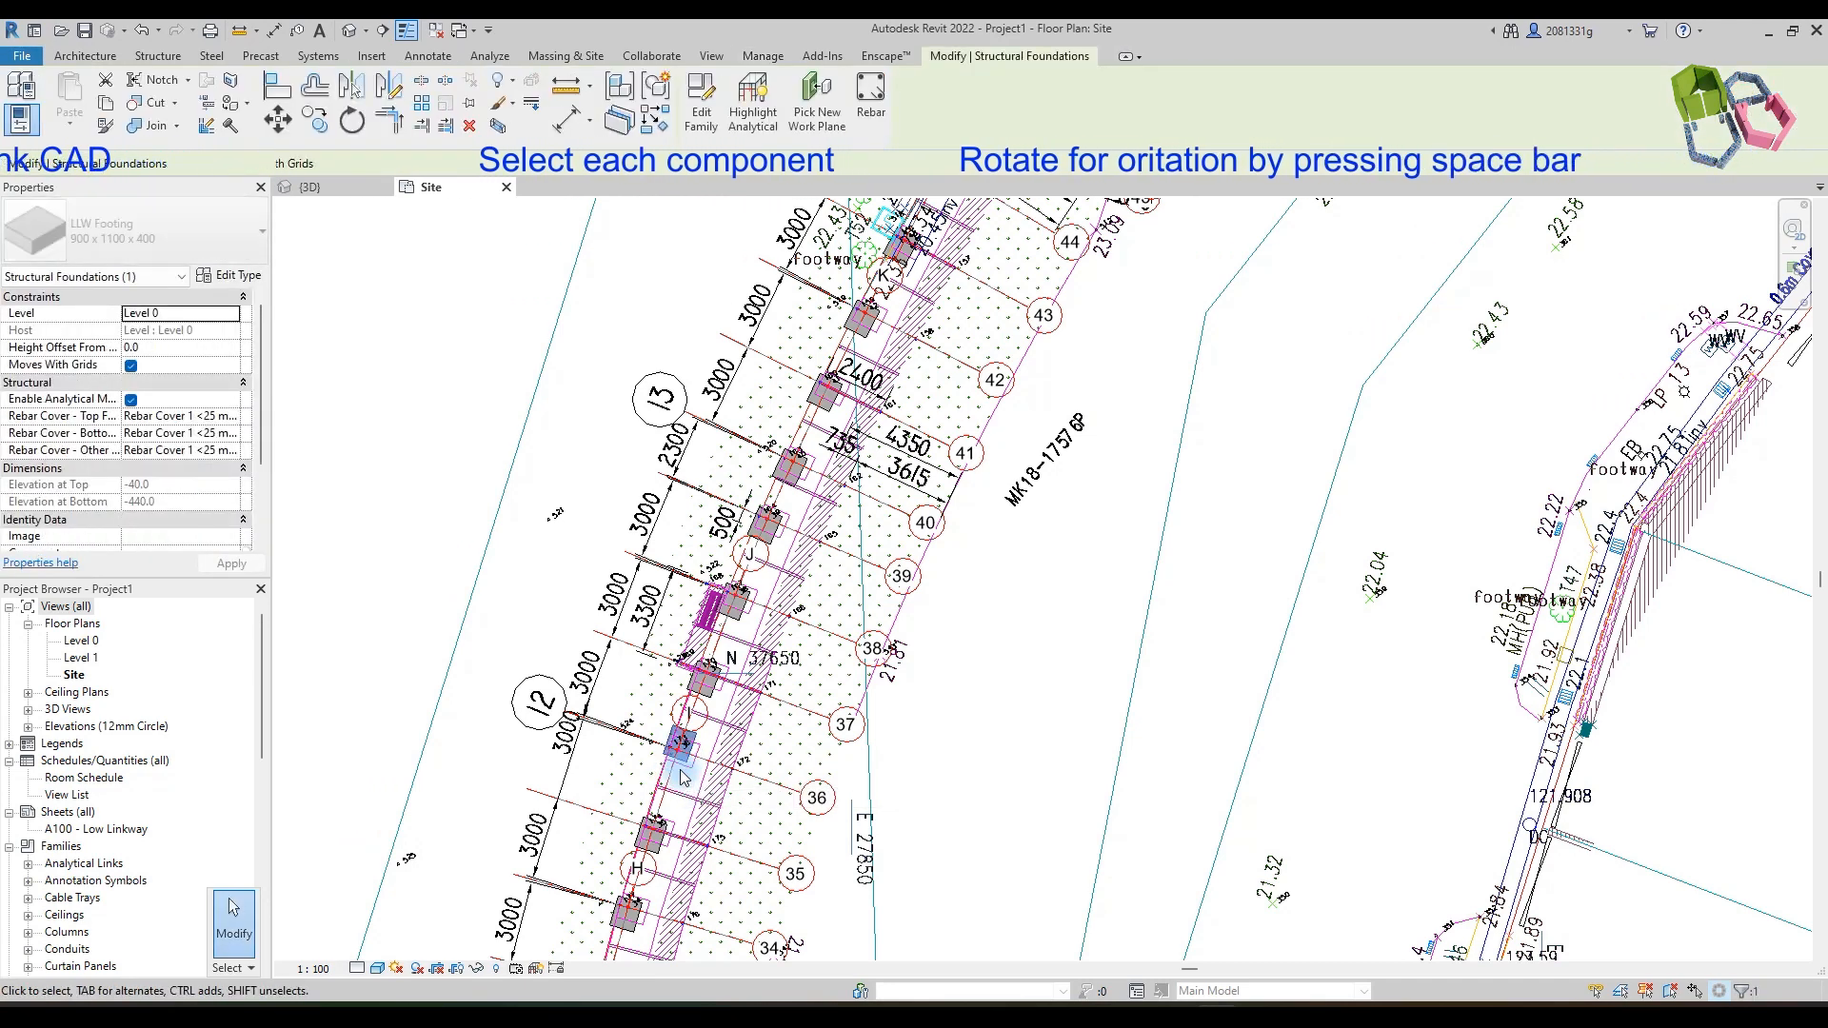
Step: Rotate the footing at grid 37 so its long side follows the grid line
scroll(704, 707, "up", 3)
left_click(703, 698)
key("space")
key("space")
key("space")
key("space")
key("space")
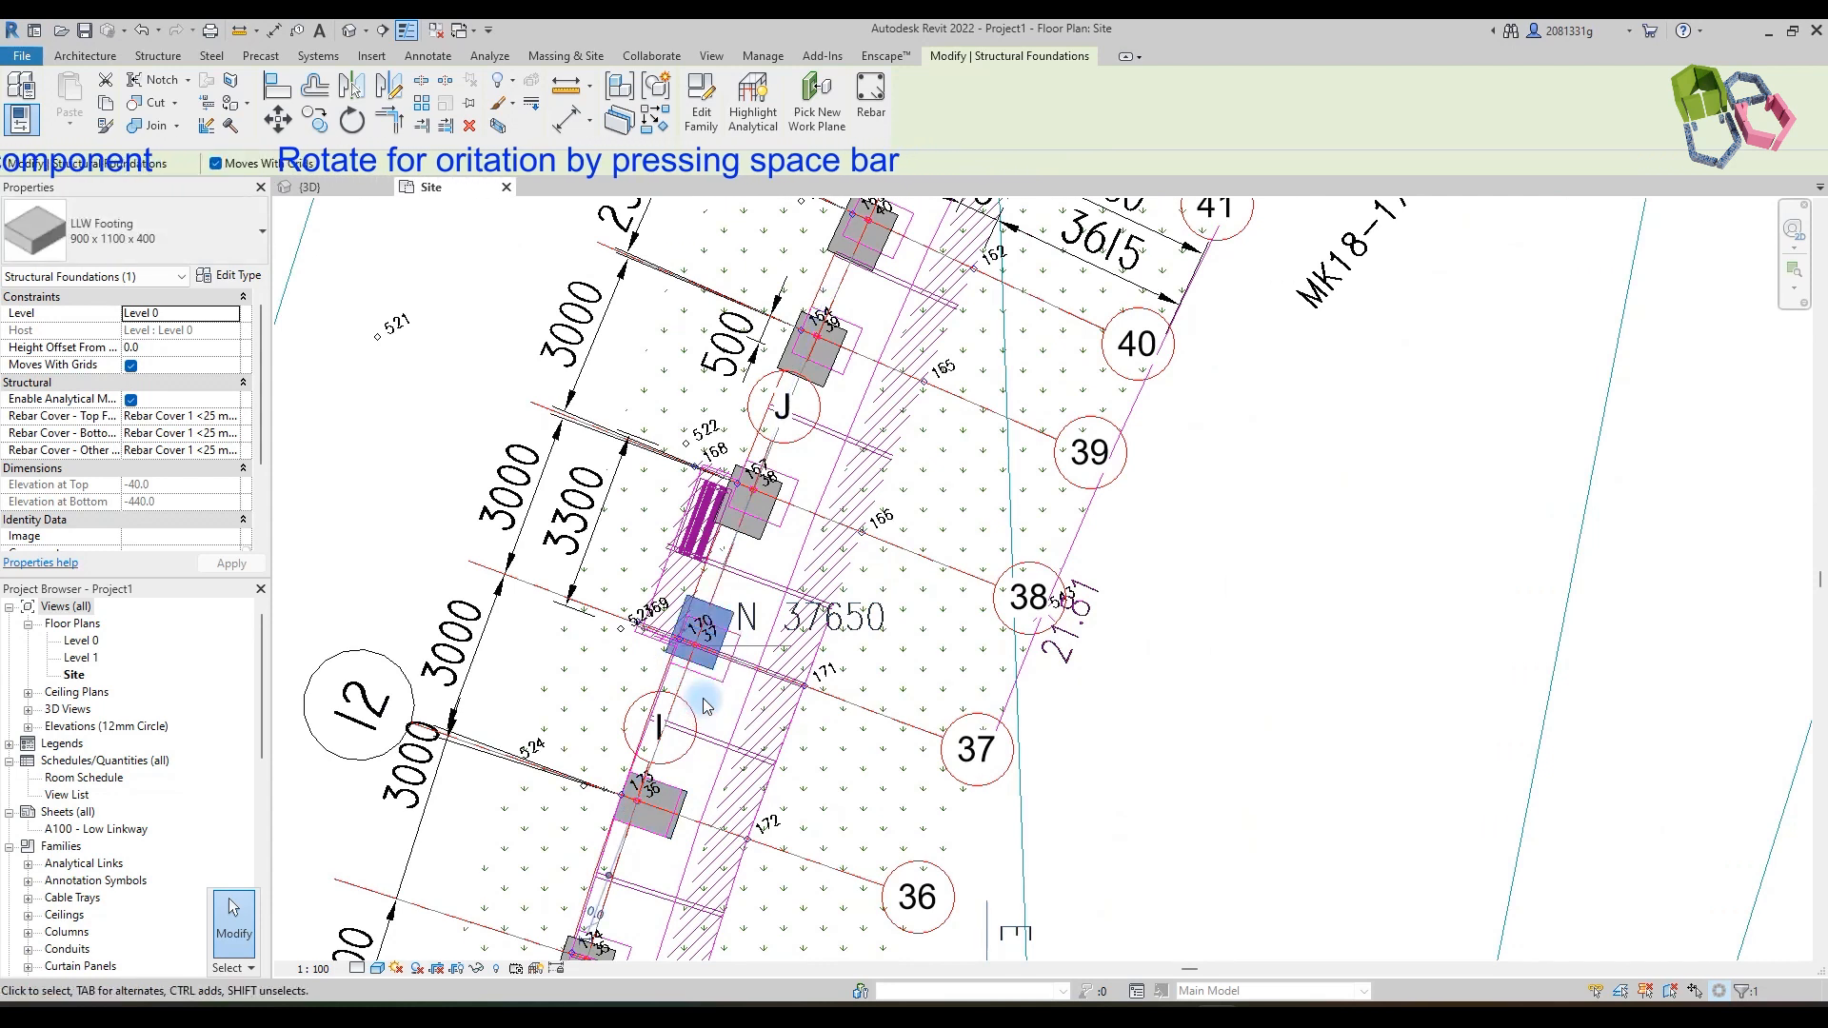
Step: Rotate the next footings along the line, starting with grids 38 and 39, so their long sides follow the grid lines
left_click(753, 500)
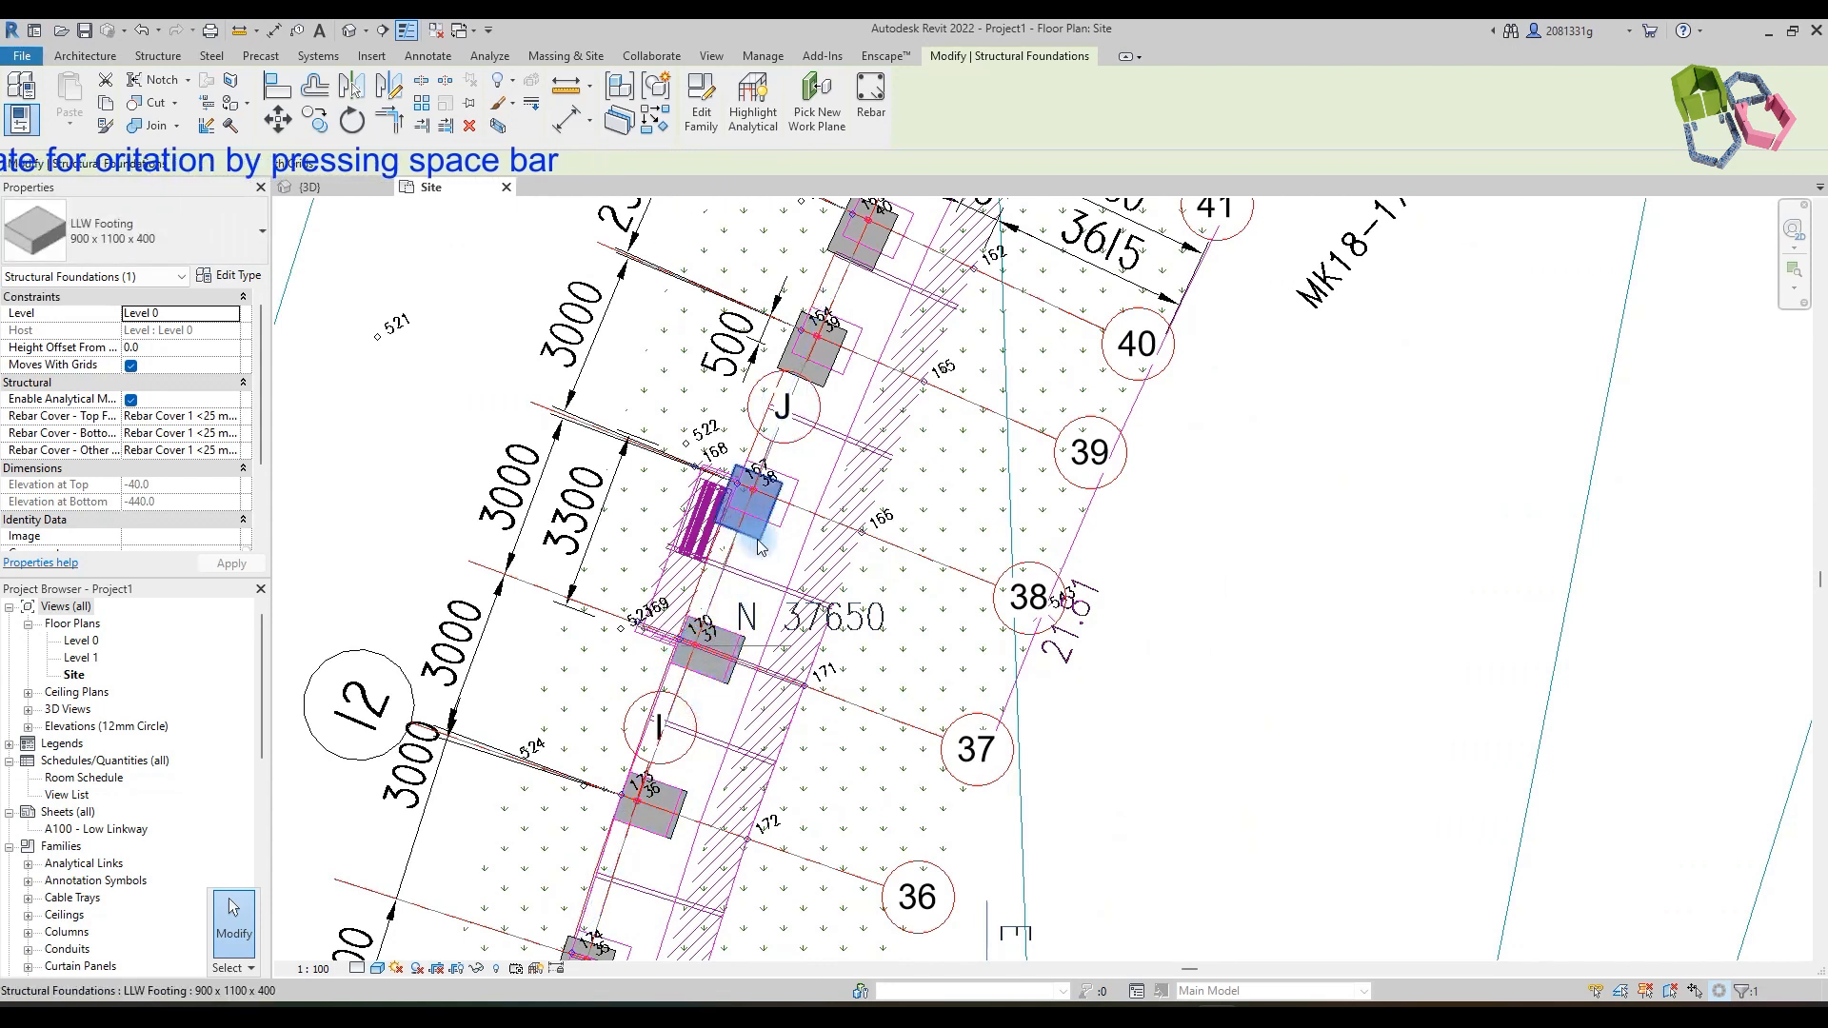
key("space")
left_click(824, 384)
key("space")
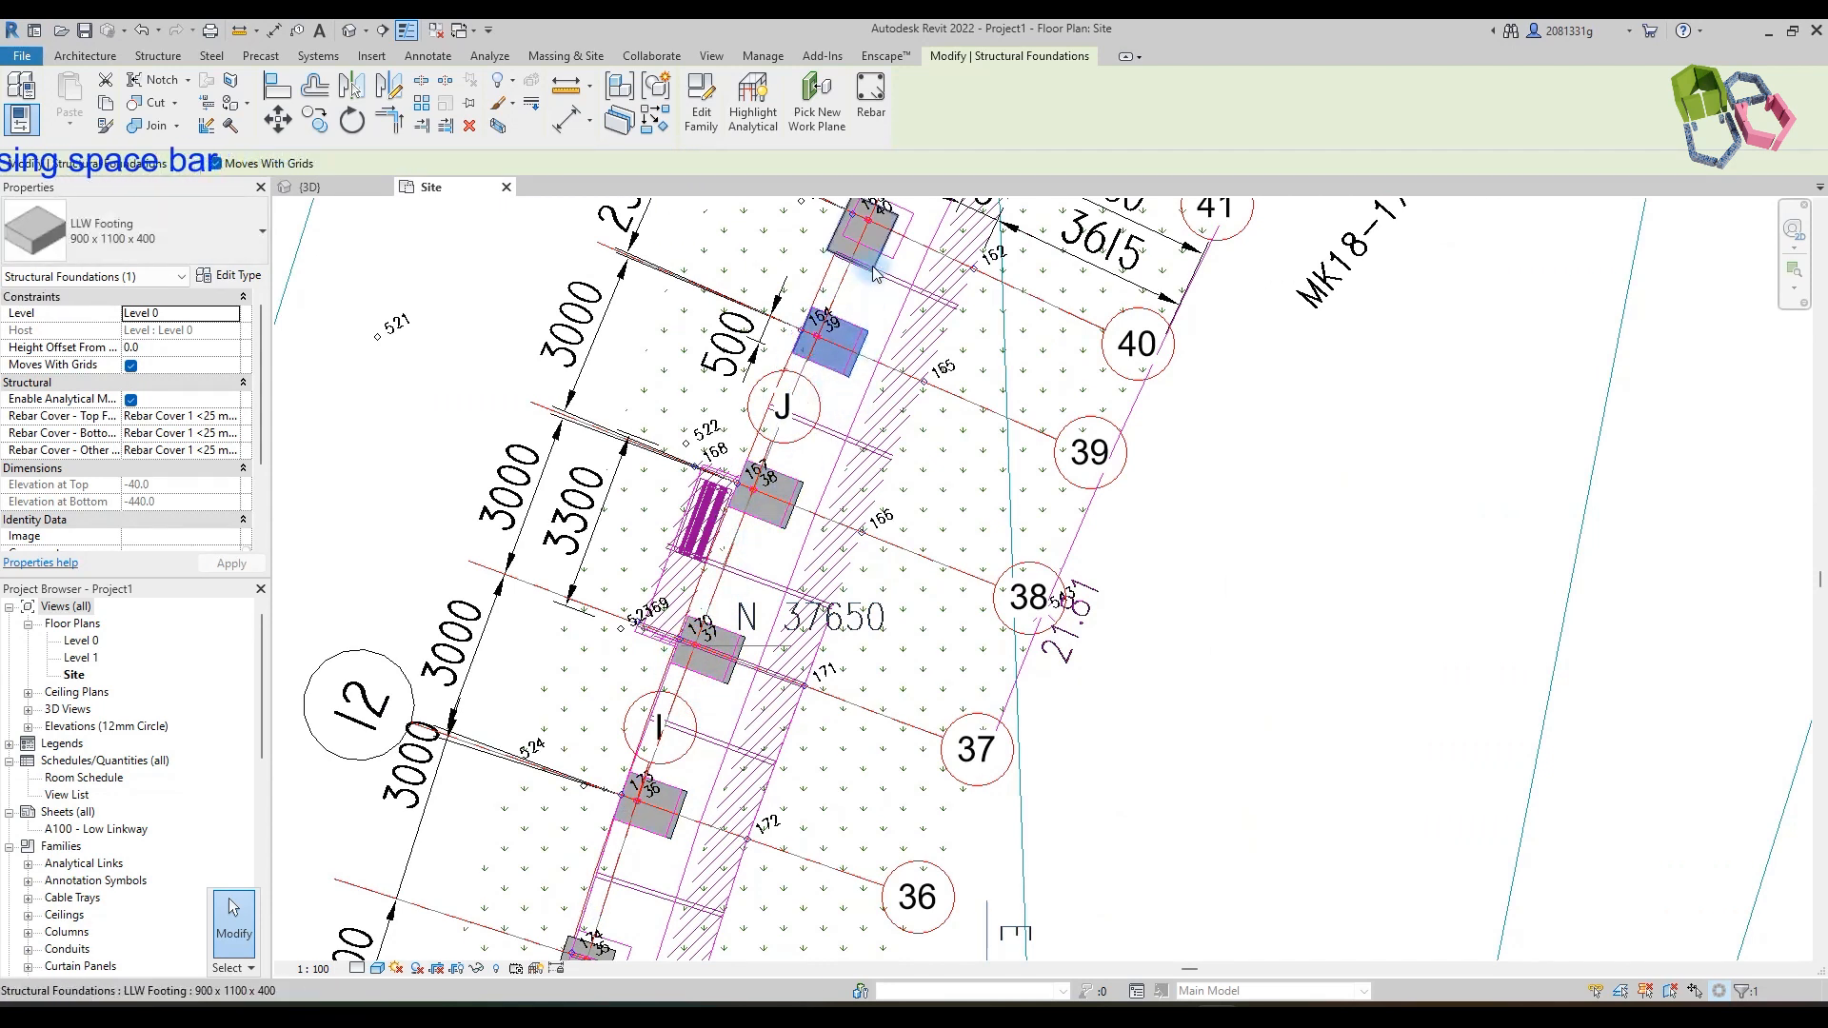
key("space")
Step: Look at the footings in the 3D view, and fit the column photo LLW 03.jpg to the Photos window
left_click(428, 194)
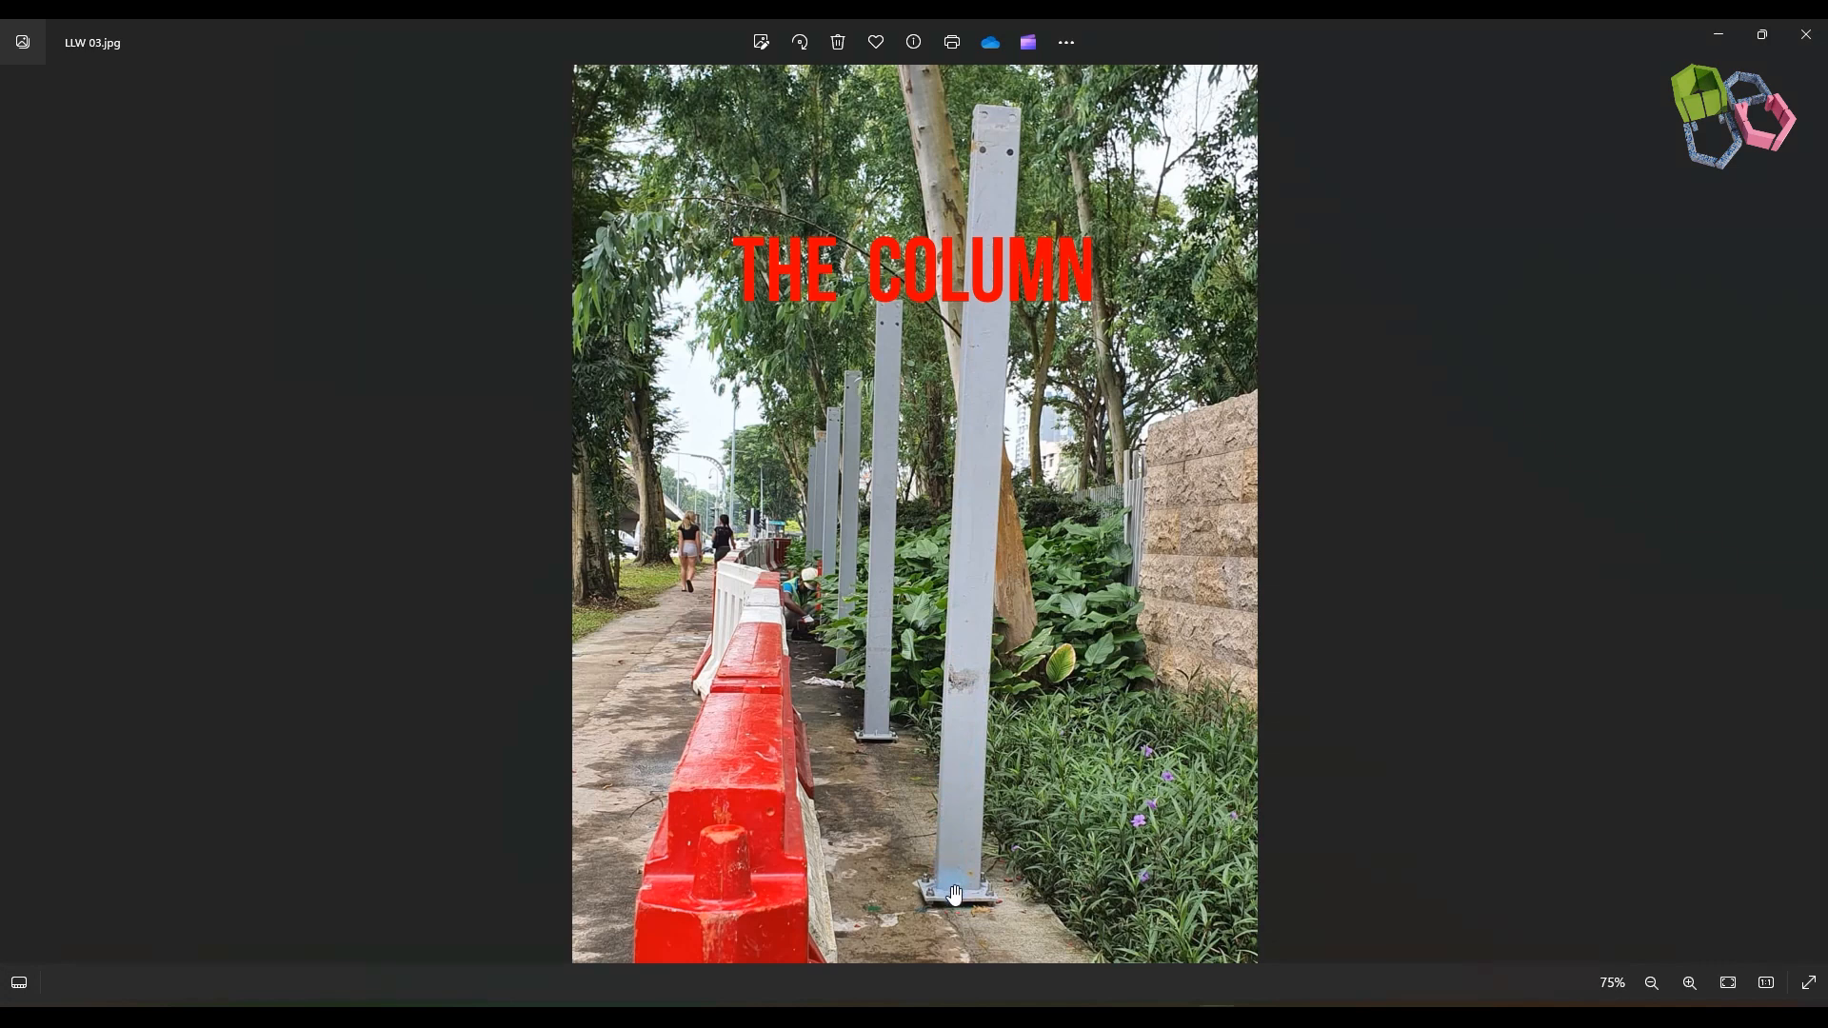
left_click(1725, 983)
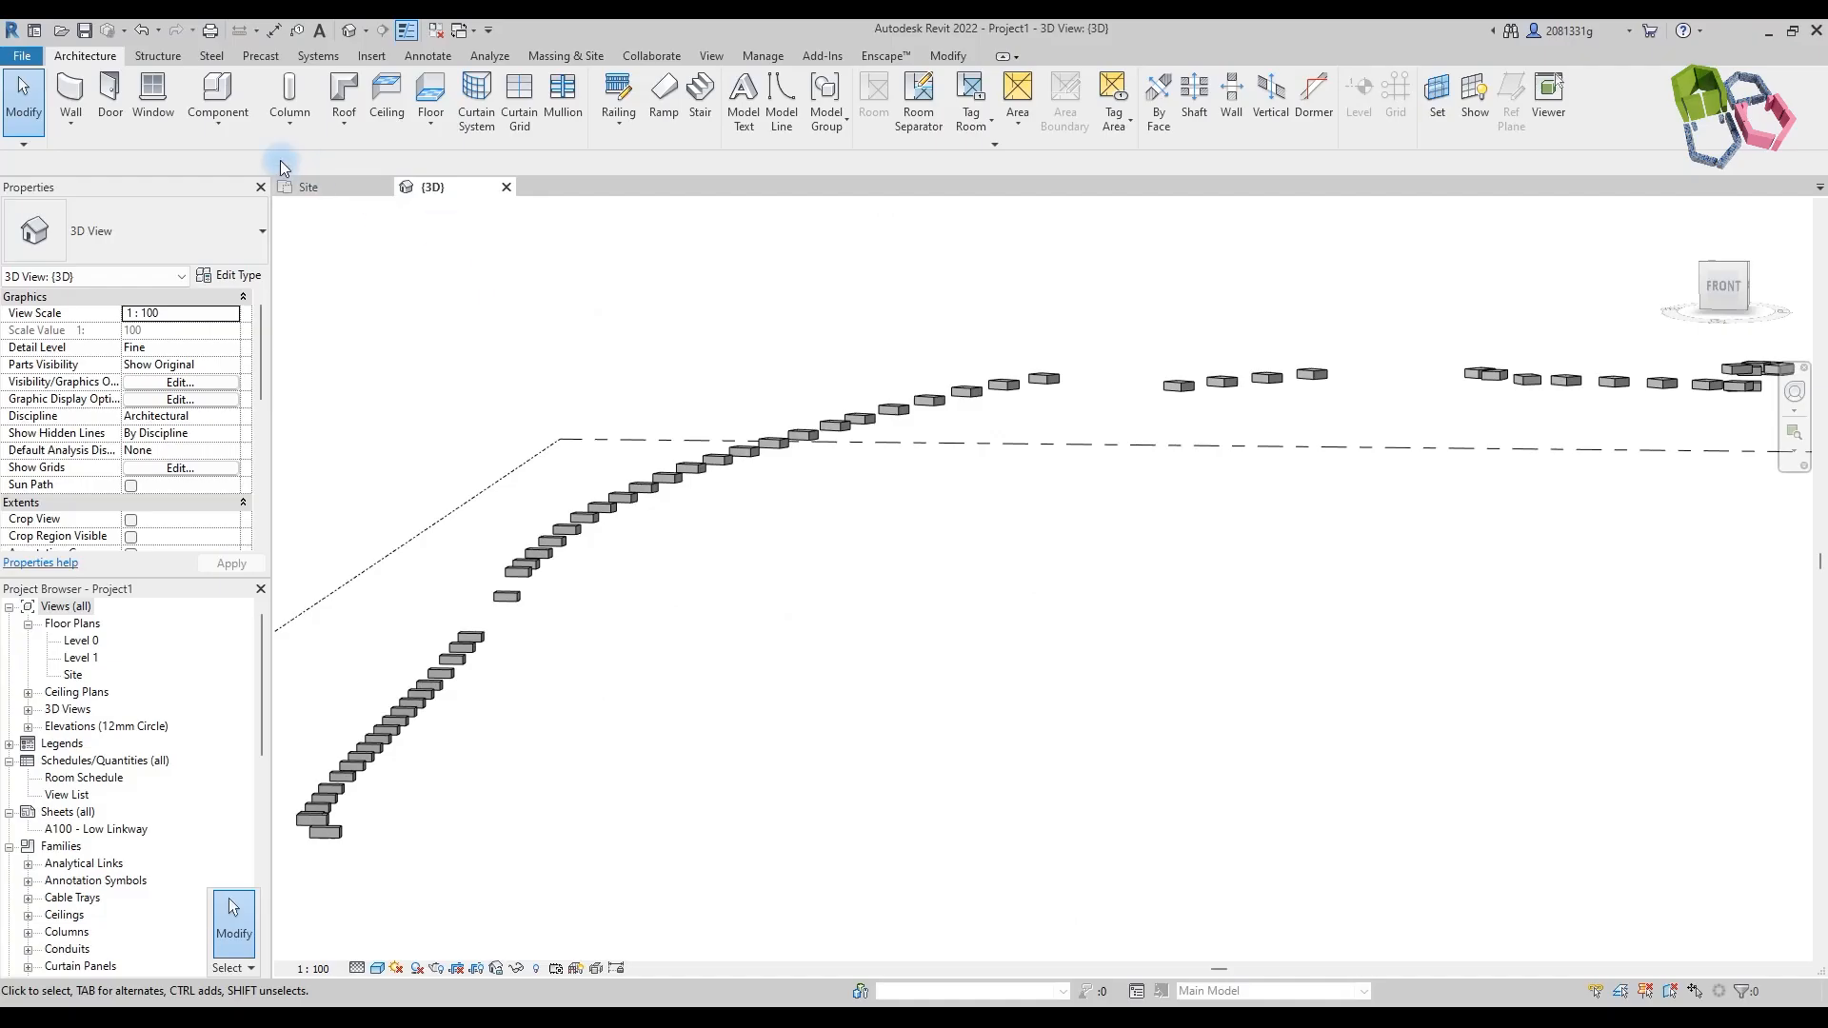
Step: Create a new family from the Metric Generic Model face based template
left_click(28, 59)
mouse_move(63, 130)
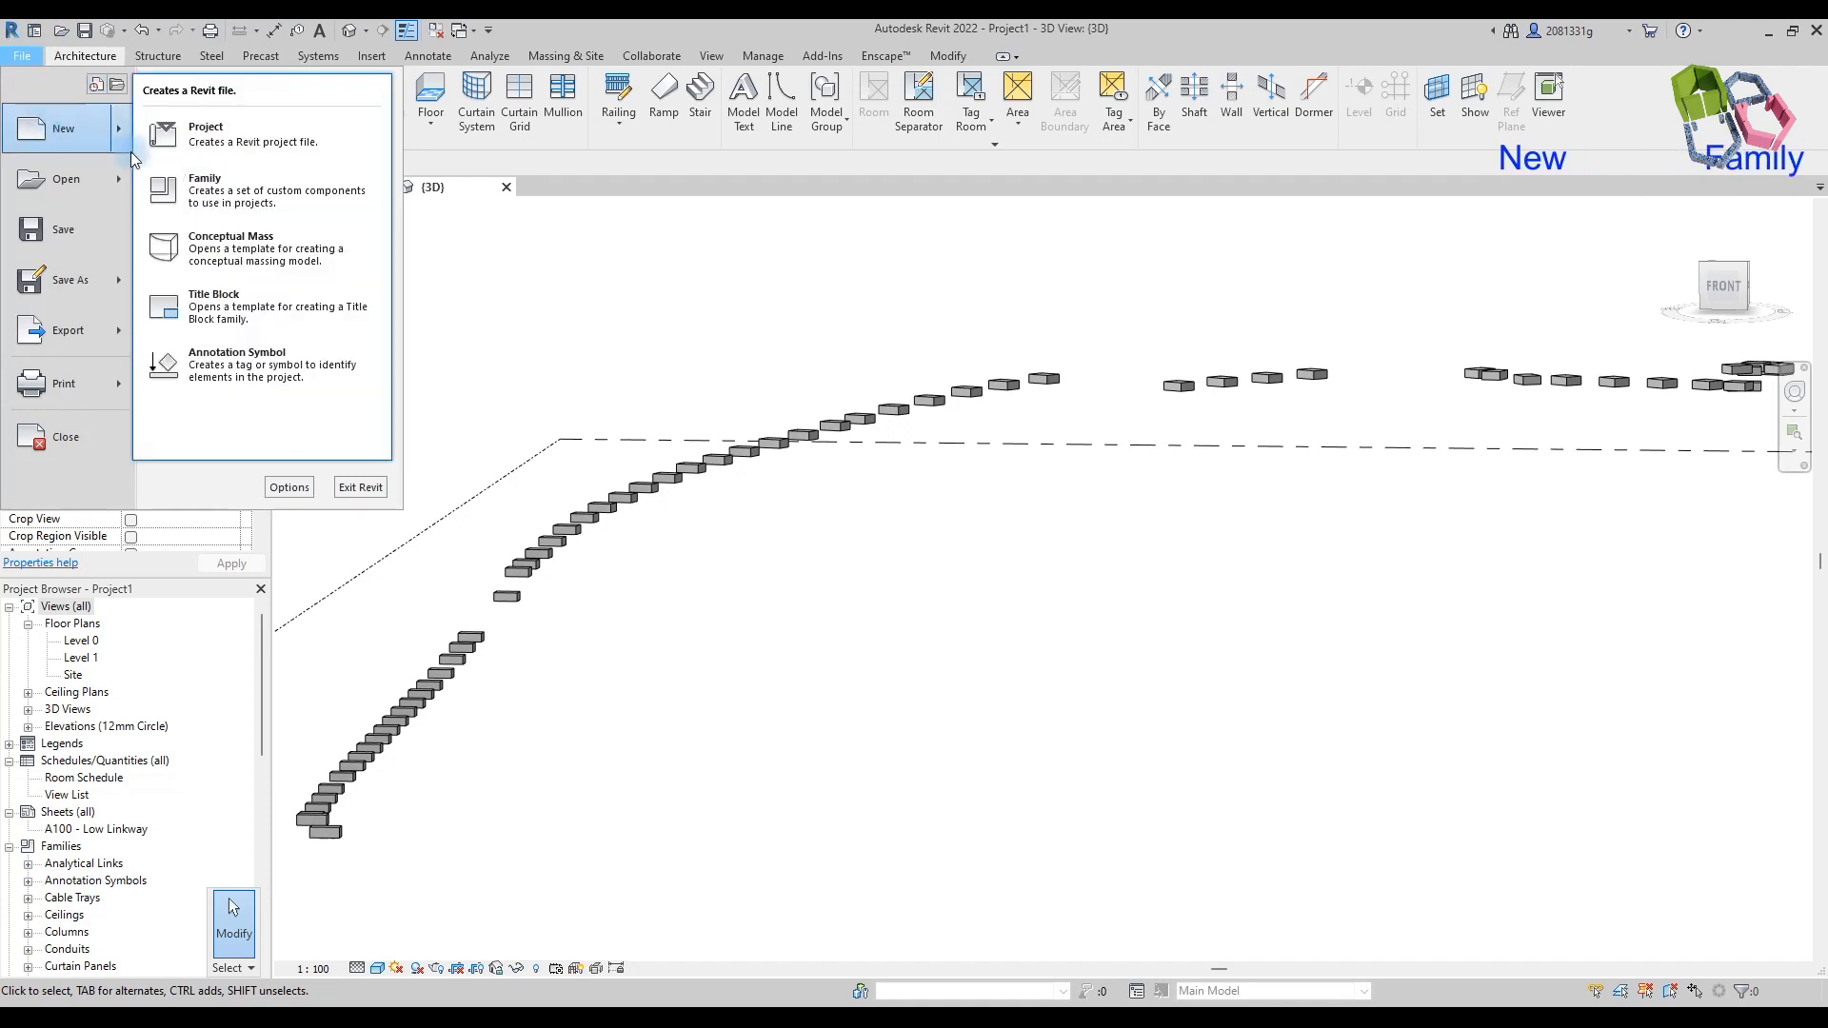
left_click(223, 143)
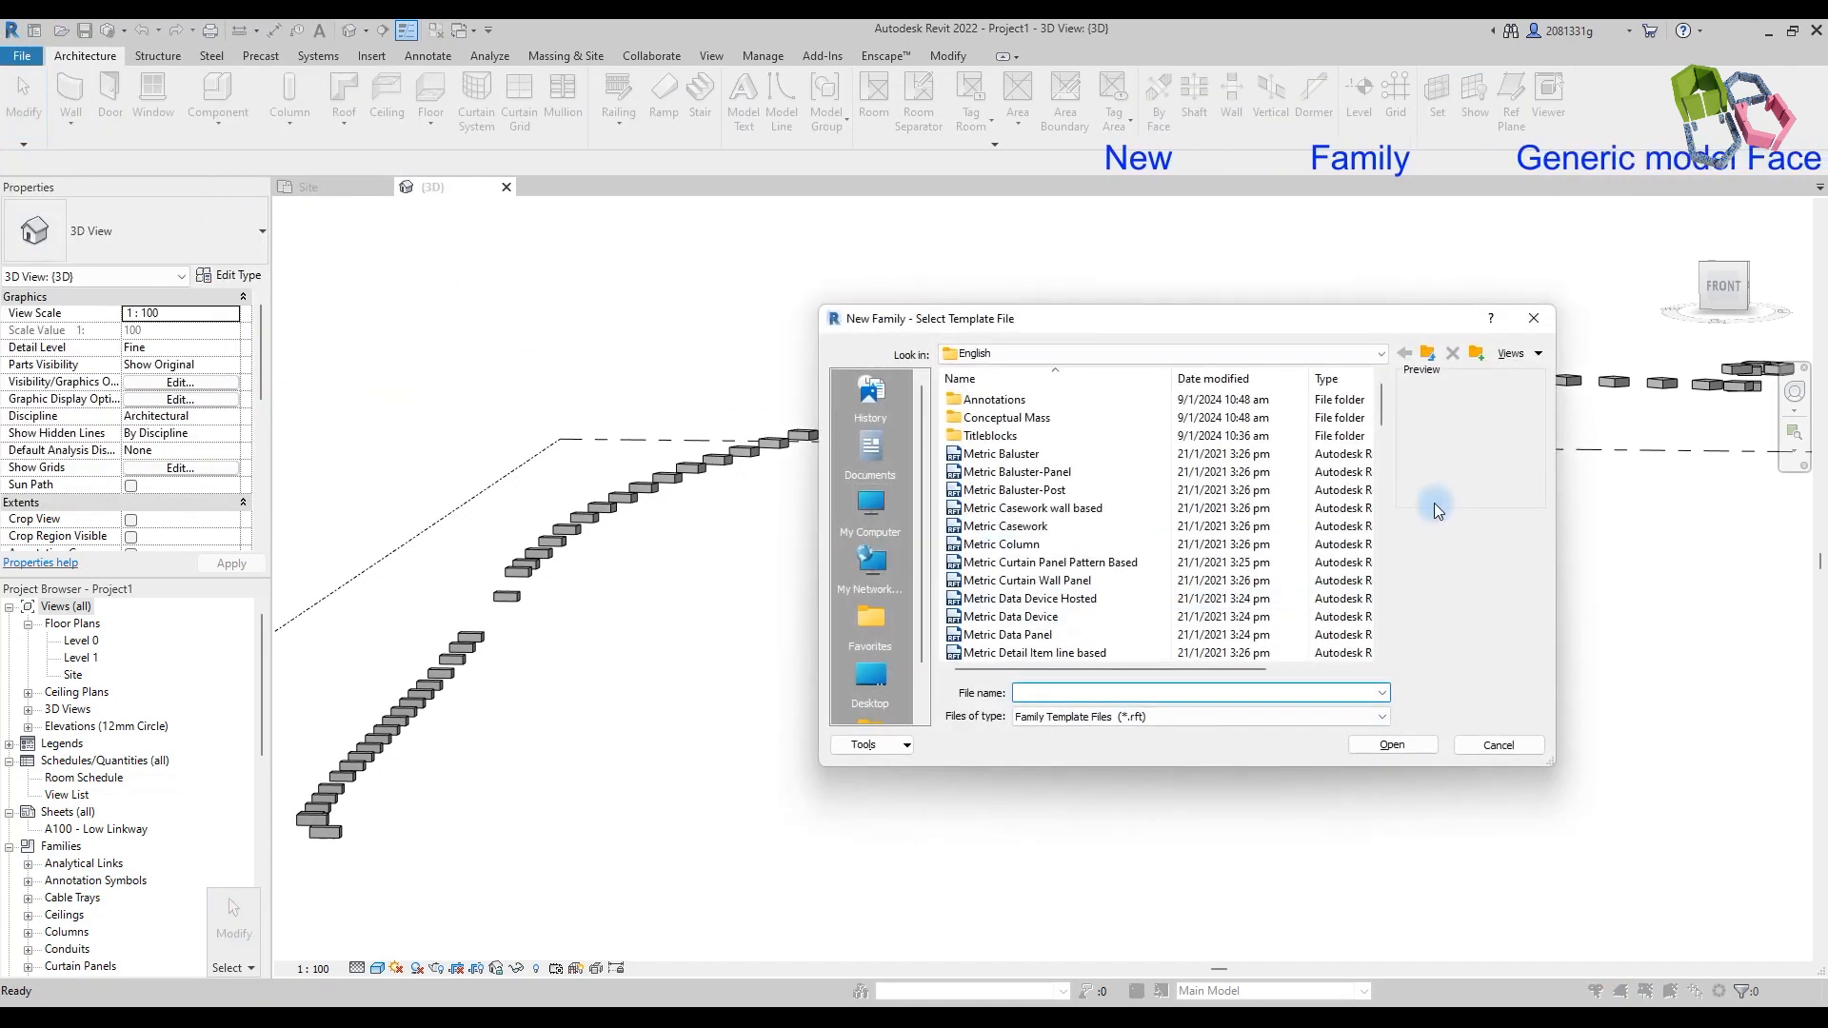
left_click_drag(1381, 386, 1372, 484)
left_click(1087, 475)
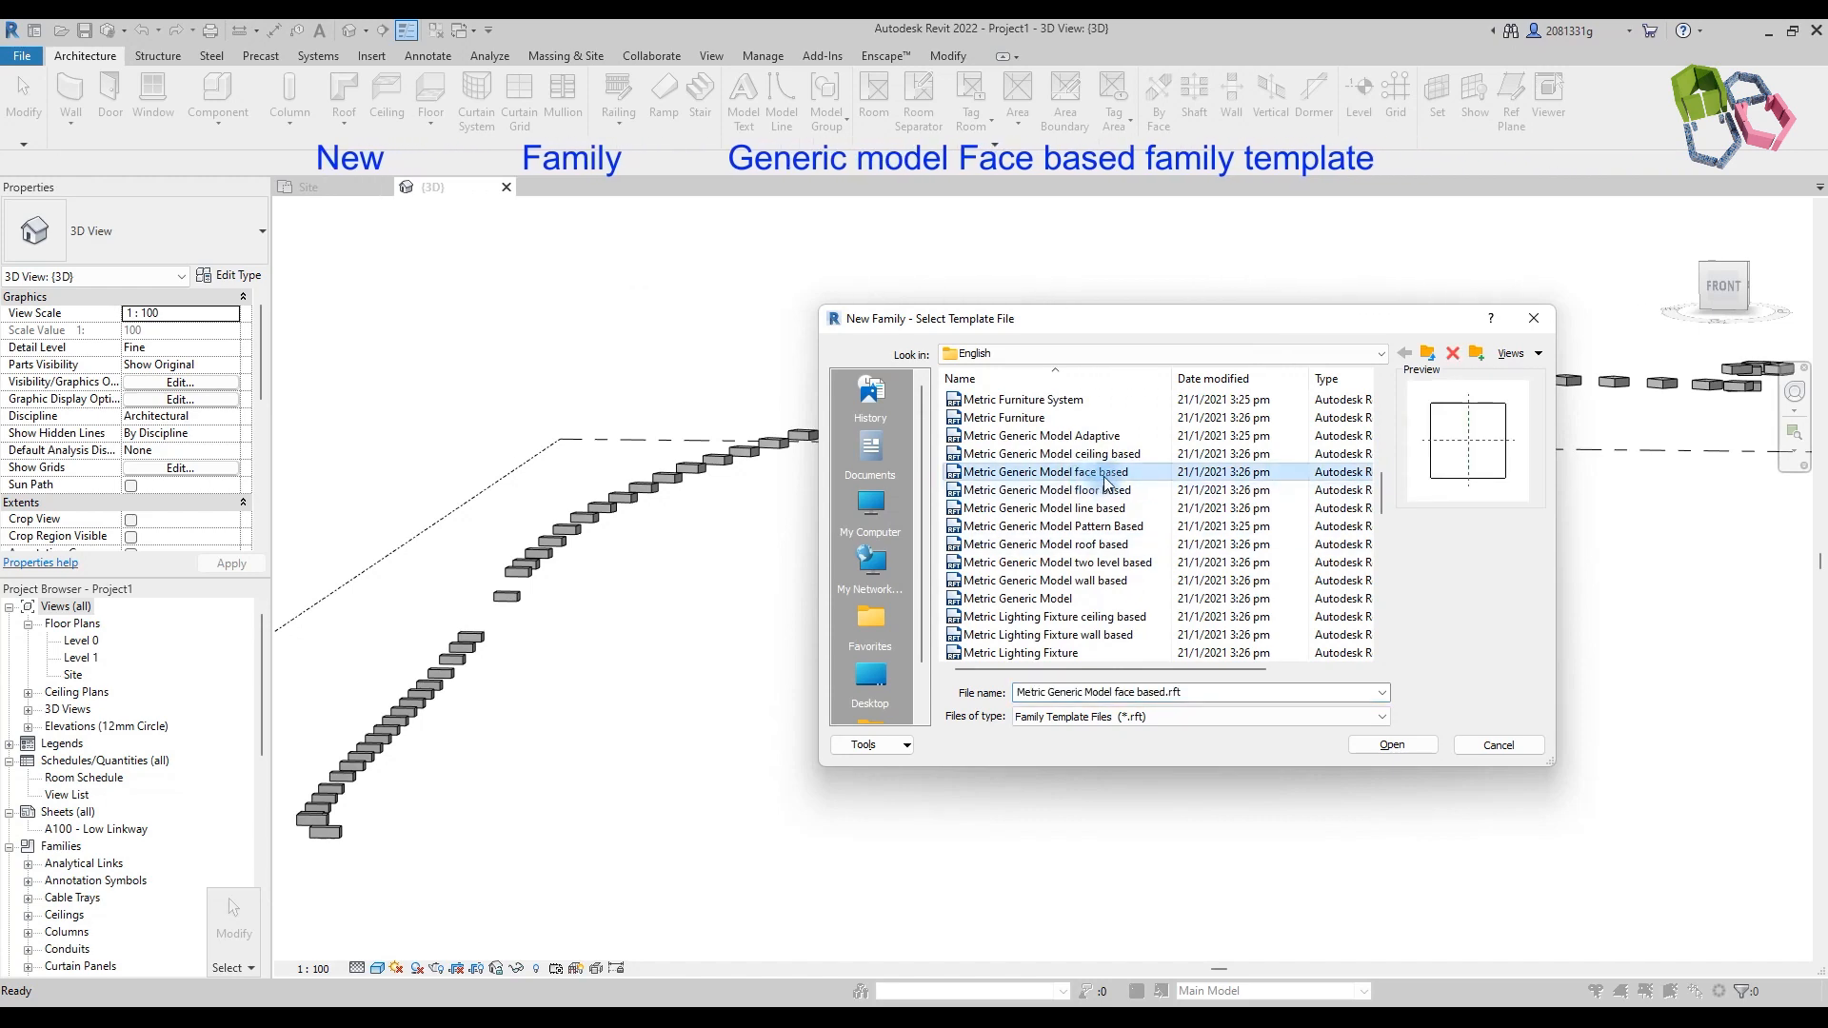
left_click(1394, 747)
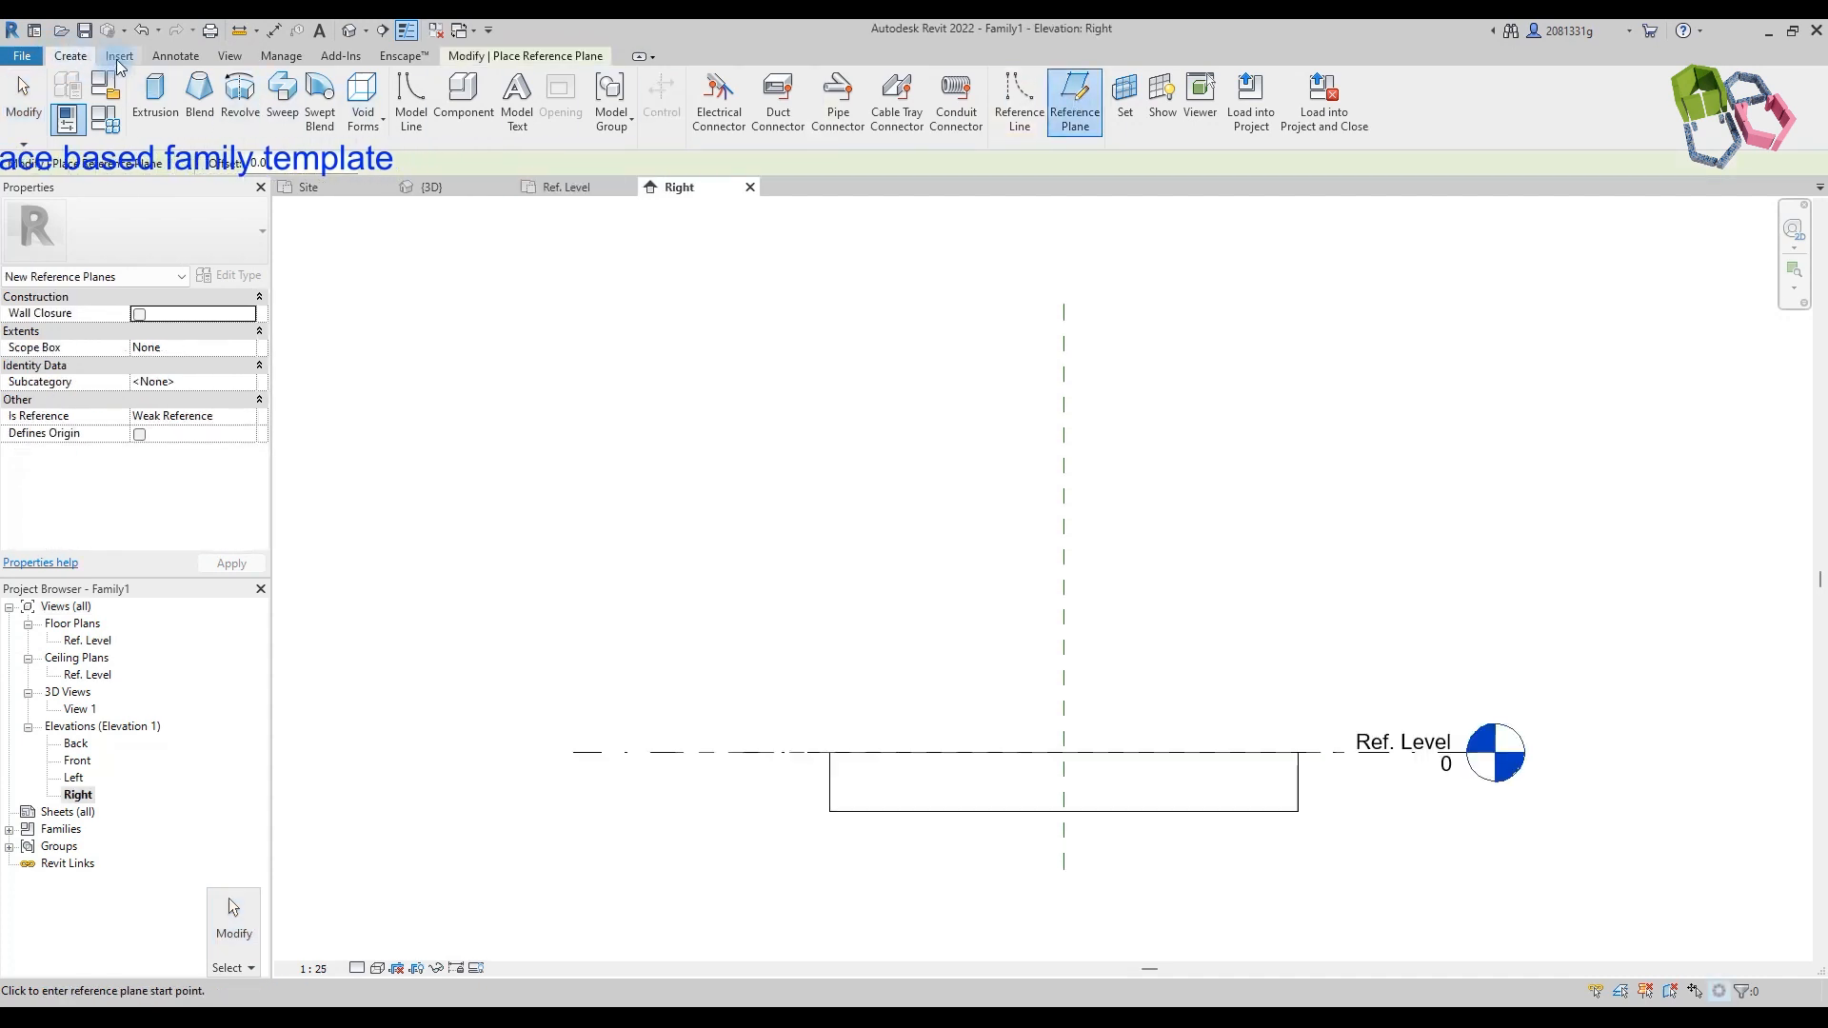
Step: In the Right elevation, draw two horizontal reference planes, the first about 108 mm above Ref. Level and the second about 160 mm higher
left_click(118, 59)
left_click(73, 57)
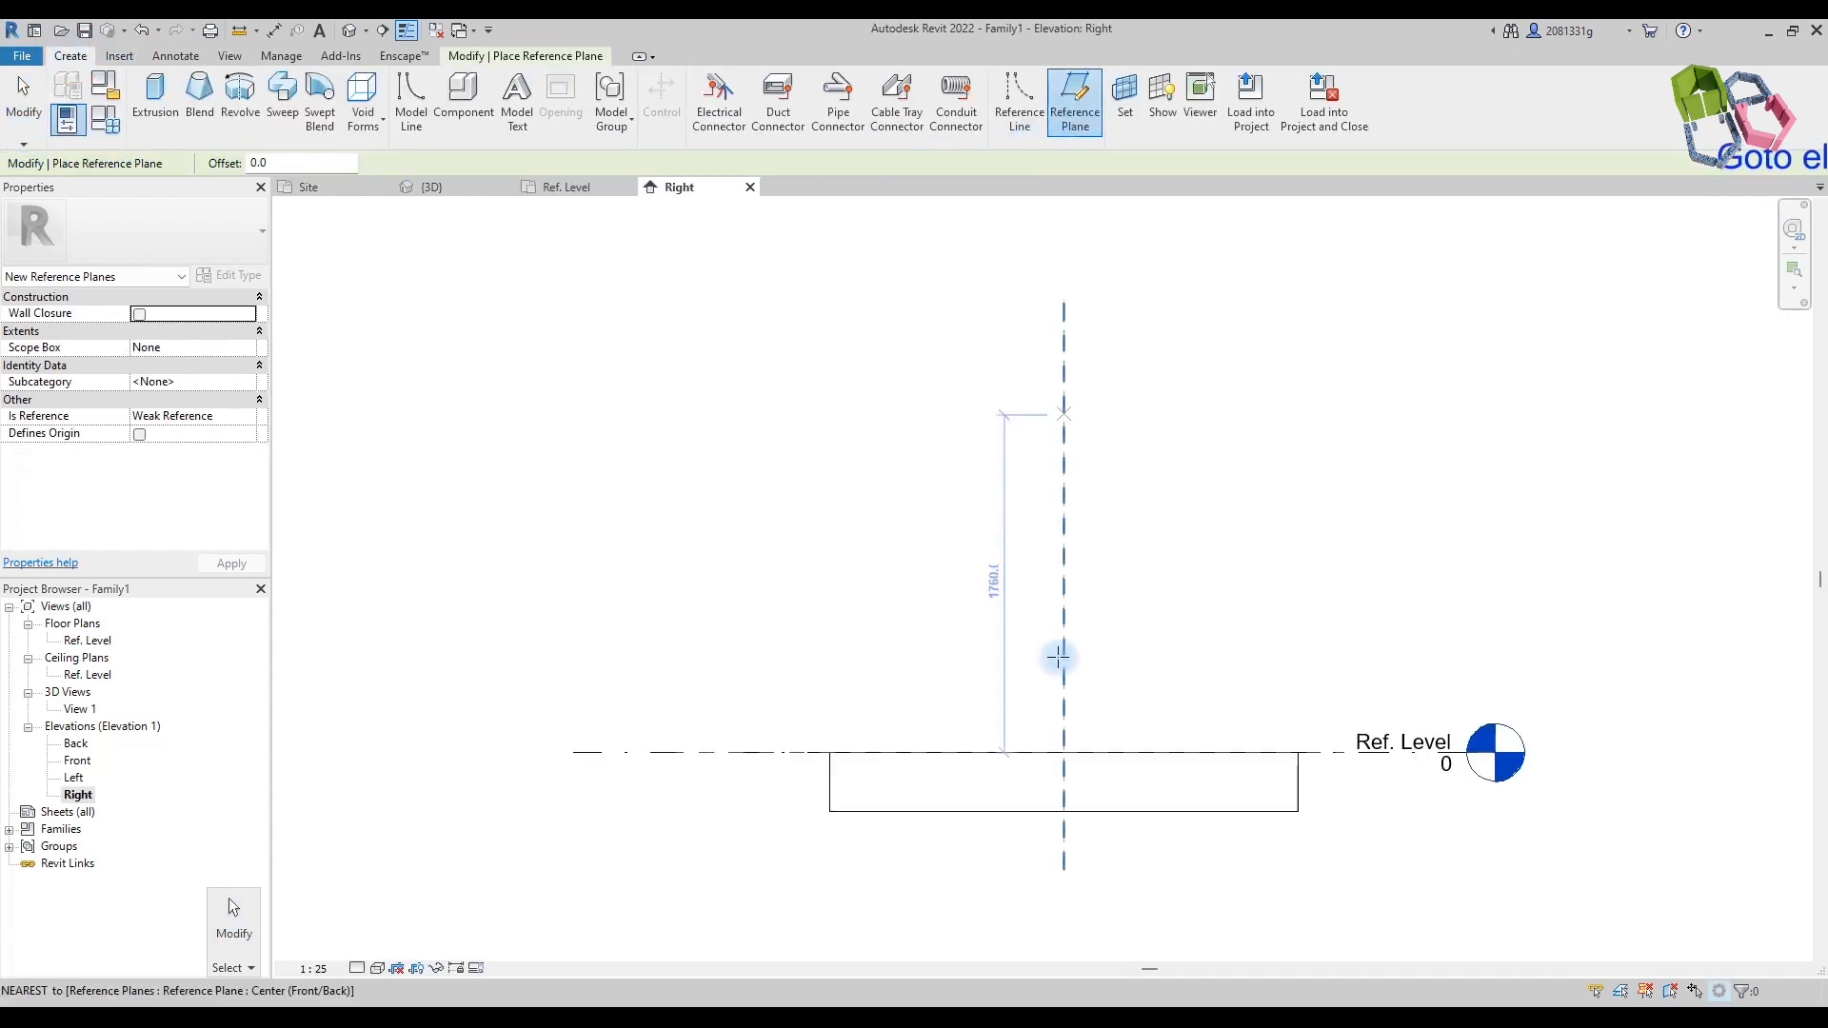
left_click(703, 733)
left_click(1314, 732)
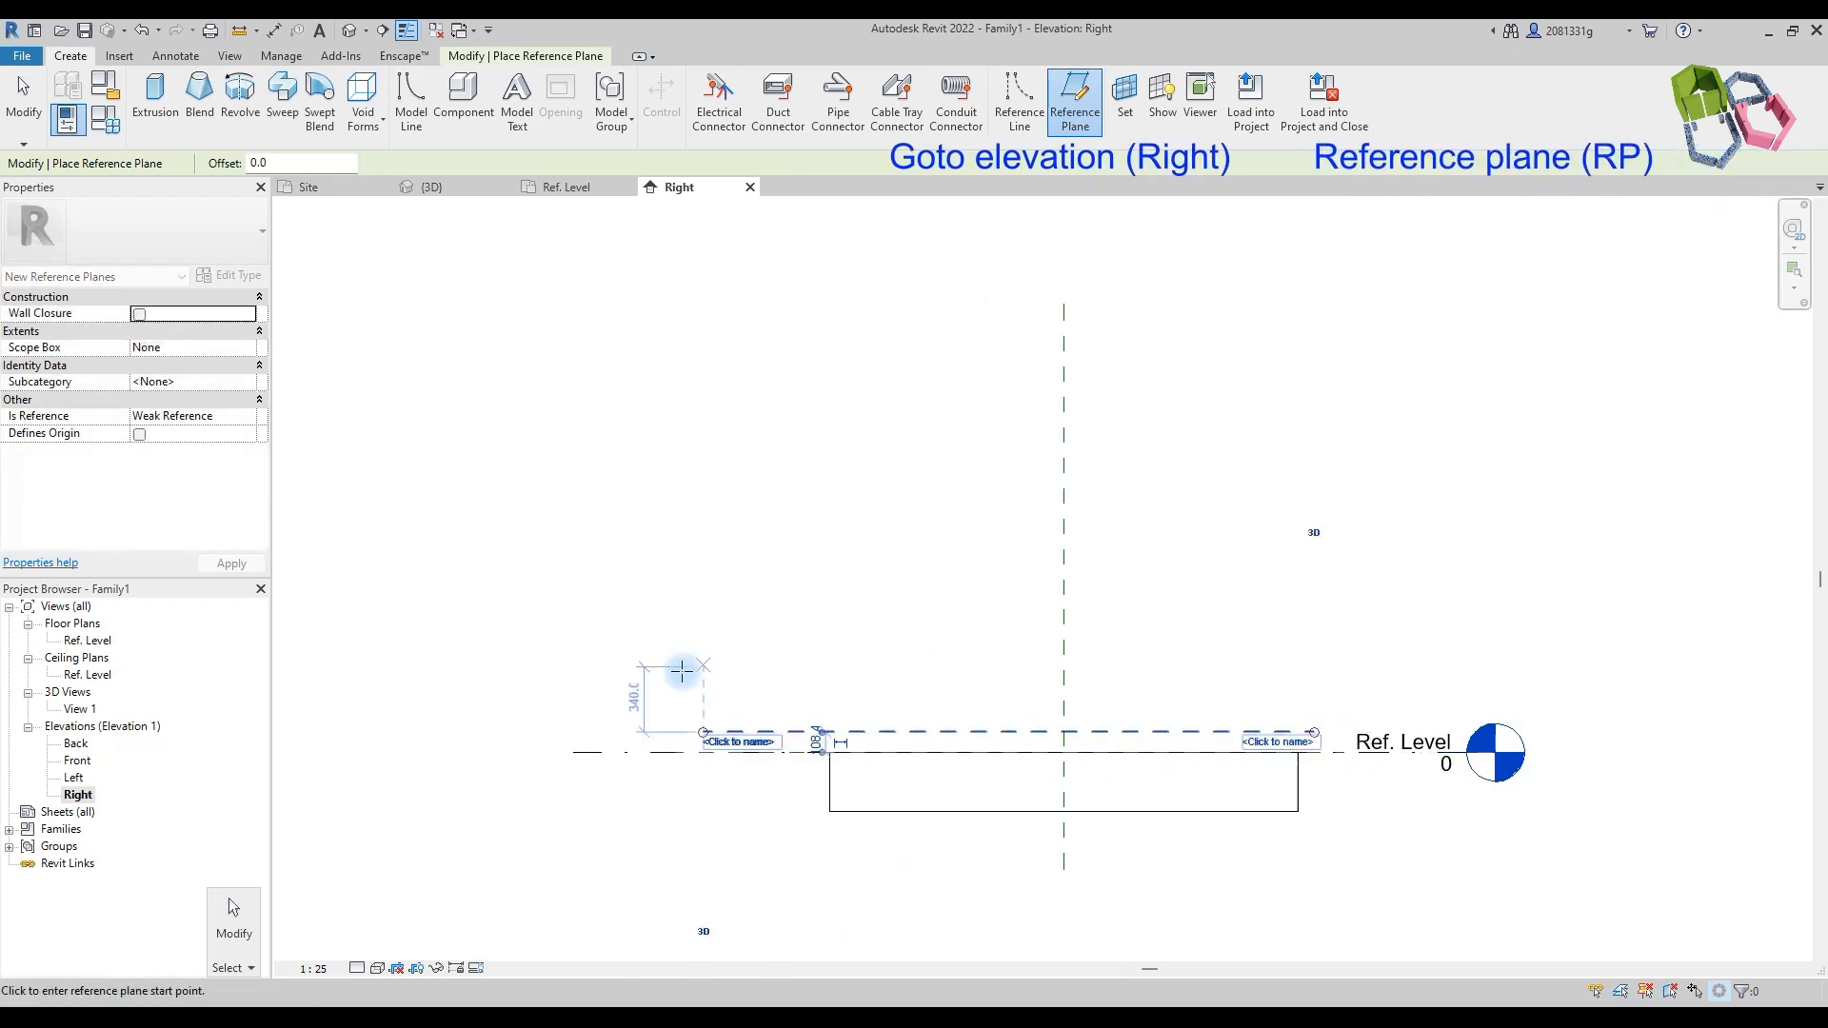
left_click(703, 701)
left_click(1313, 700)
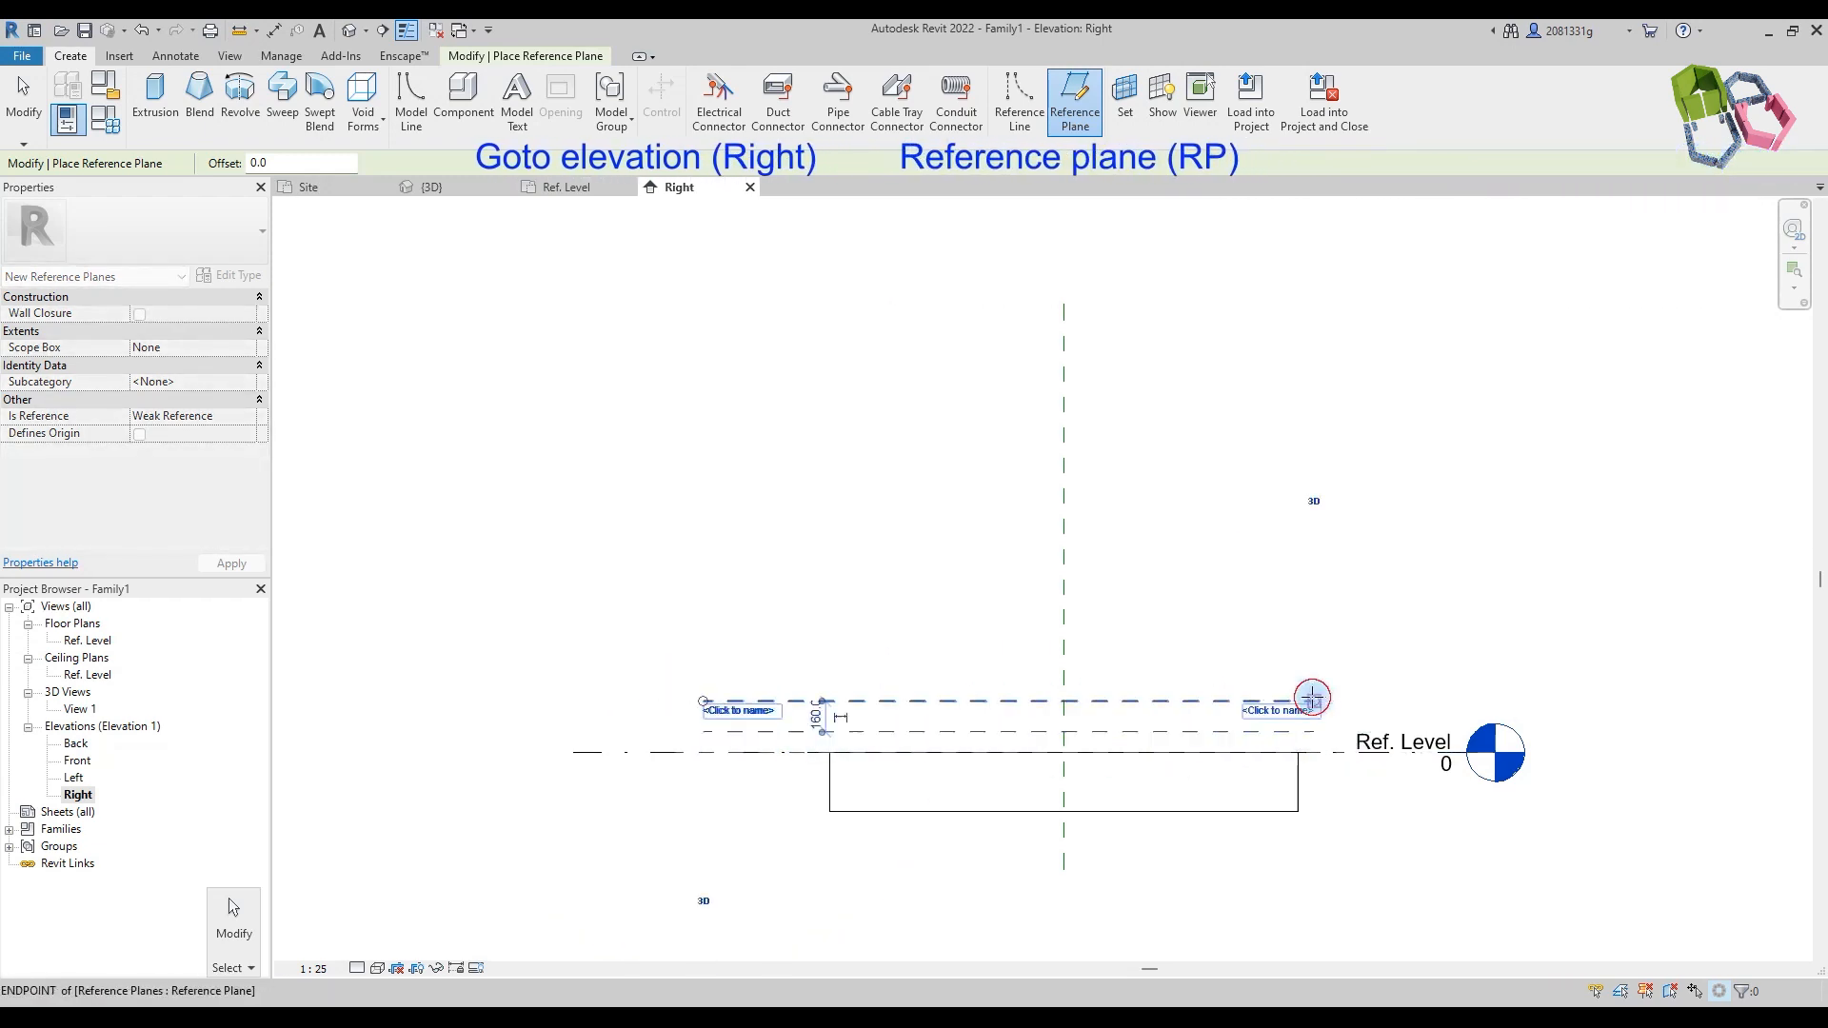
Step: Draw two more horizontal reference planes, one about 1844 mm above the lower pair and another a short distance below it
left_click(714, 346)
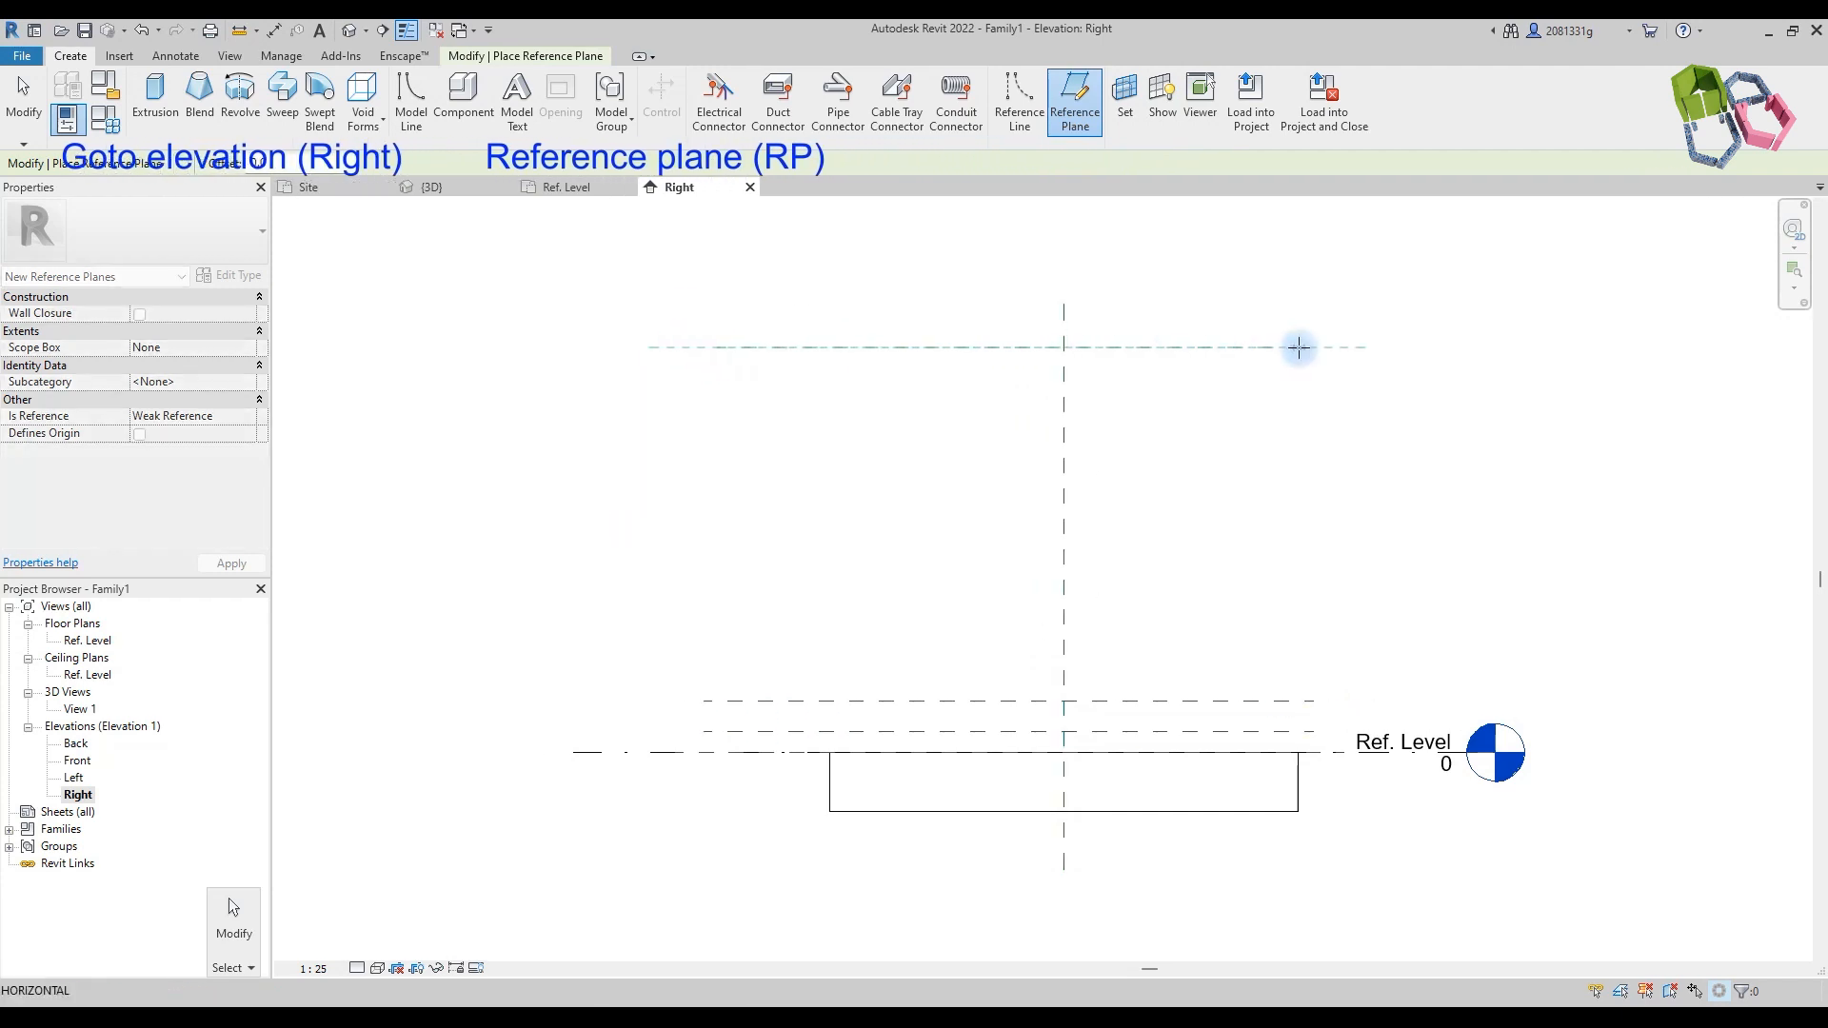
left_click(1299, 346)
left_click(729, 358)
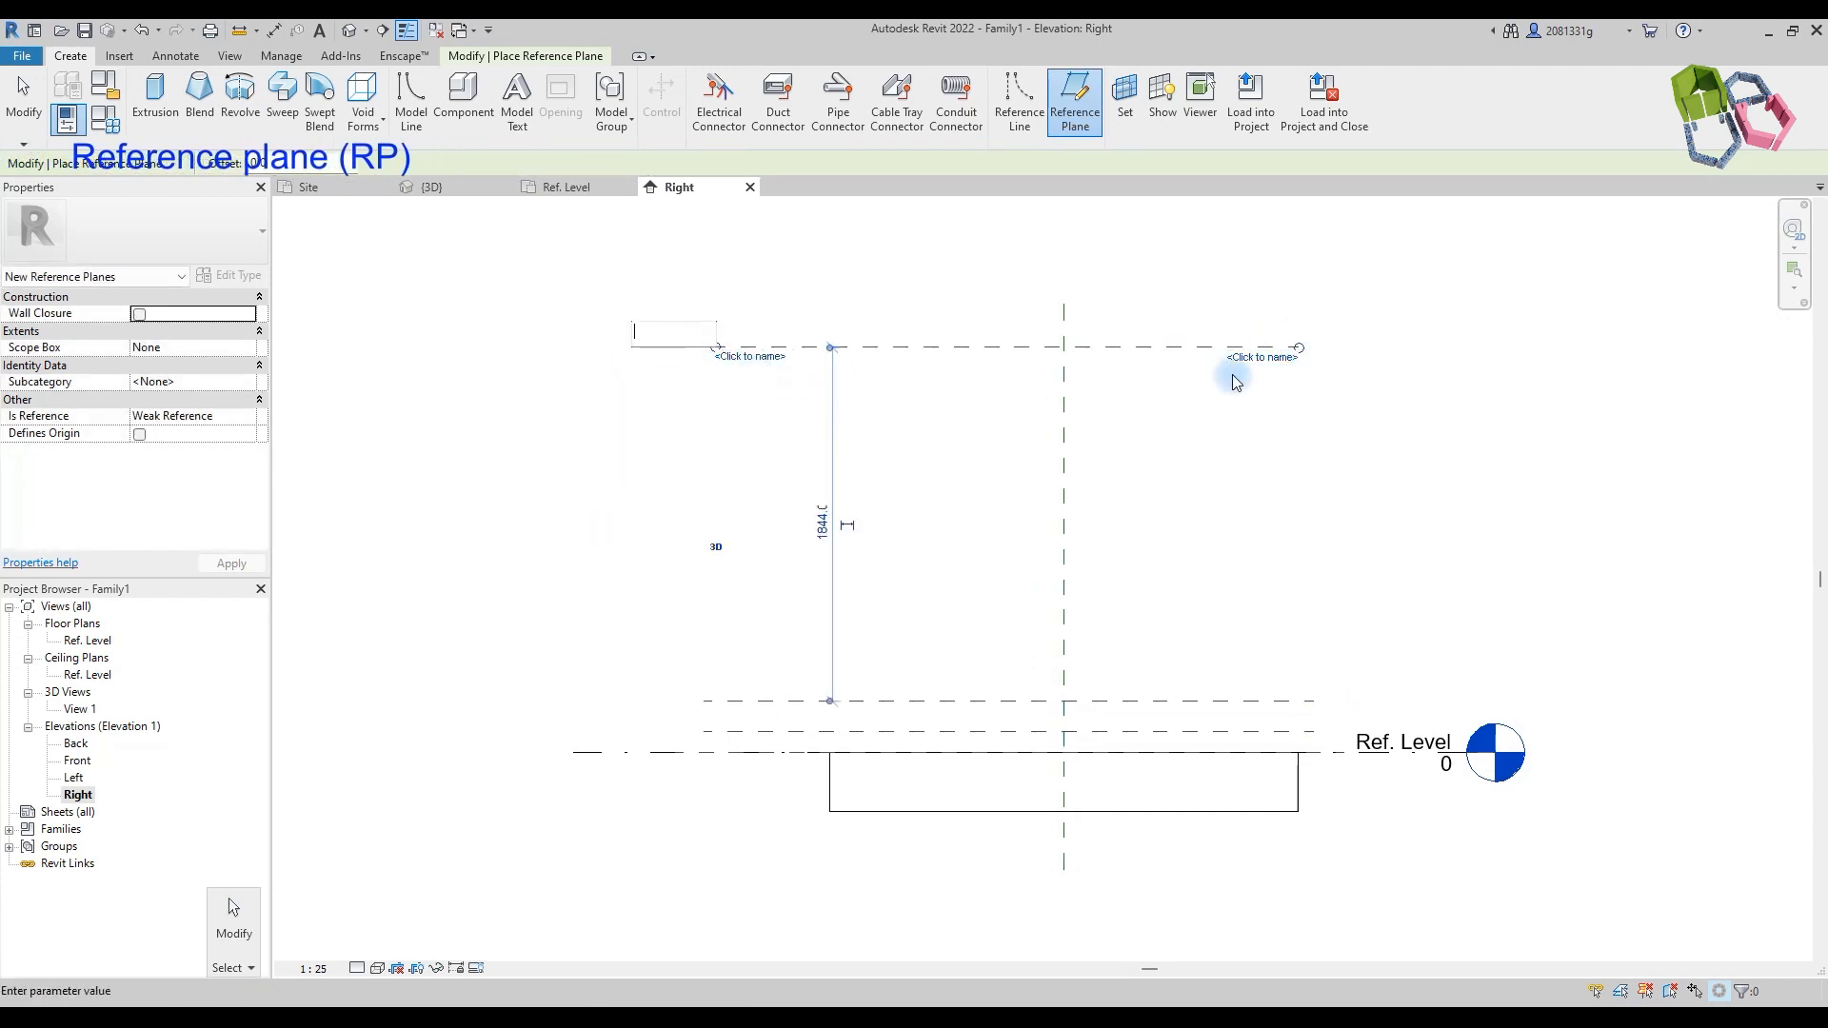
left_click(716, 382)
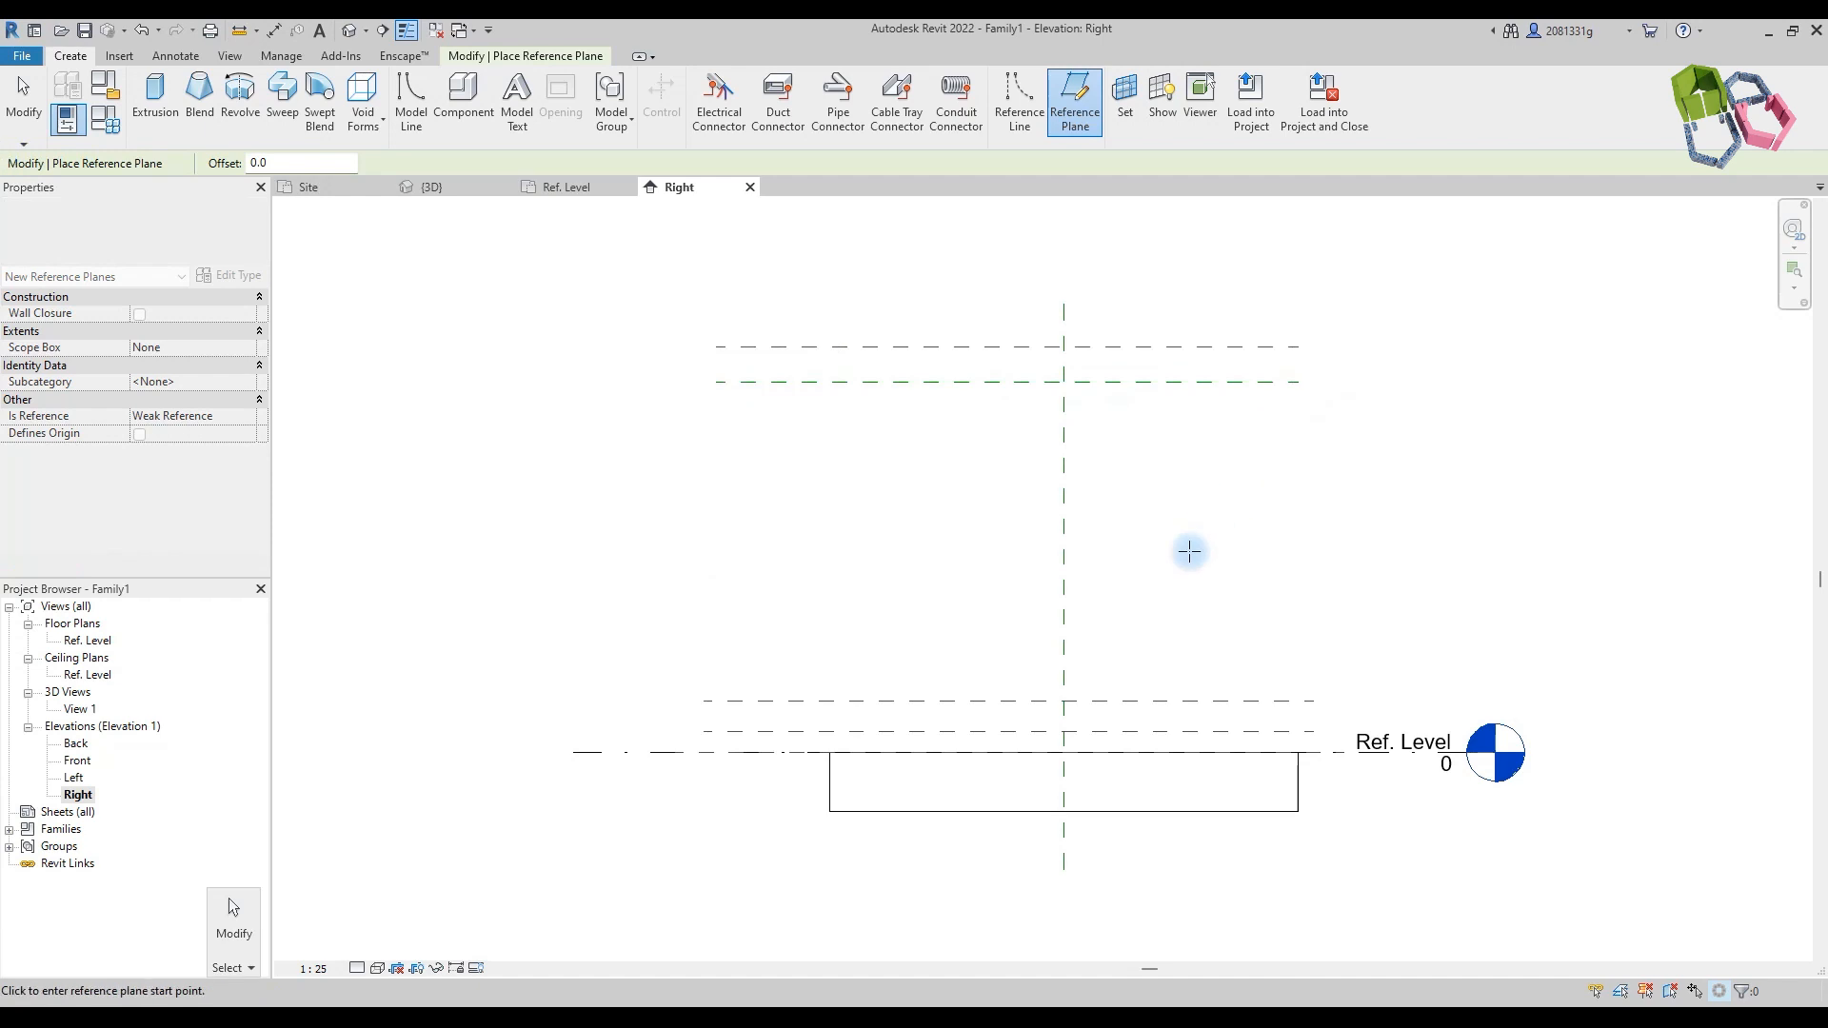
Step: Dimension Ref. Level to the lowest plane, the gap between the two lower planes, and the height from the lowest plane to the topmost plane
key("d")
key("i")
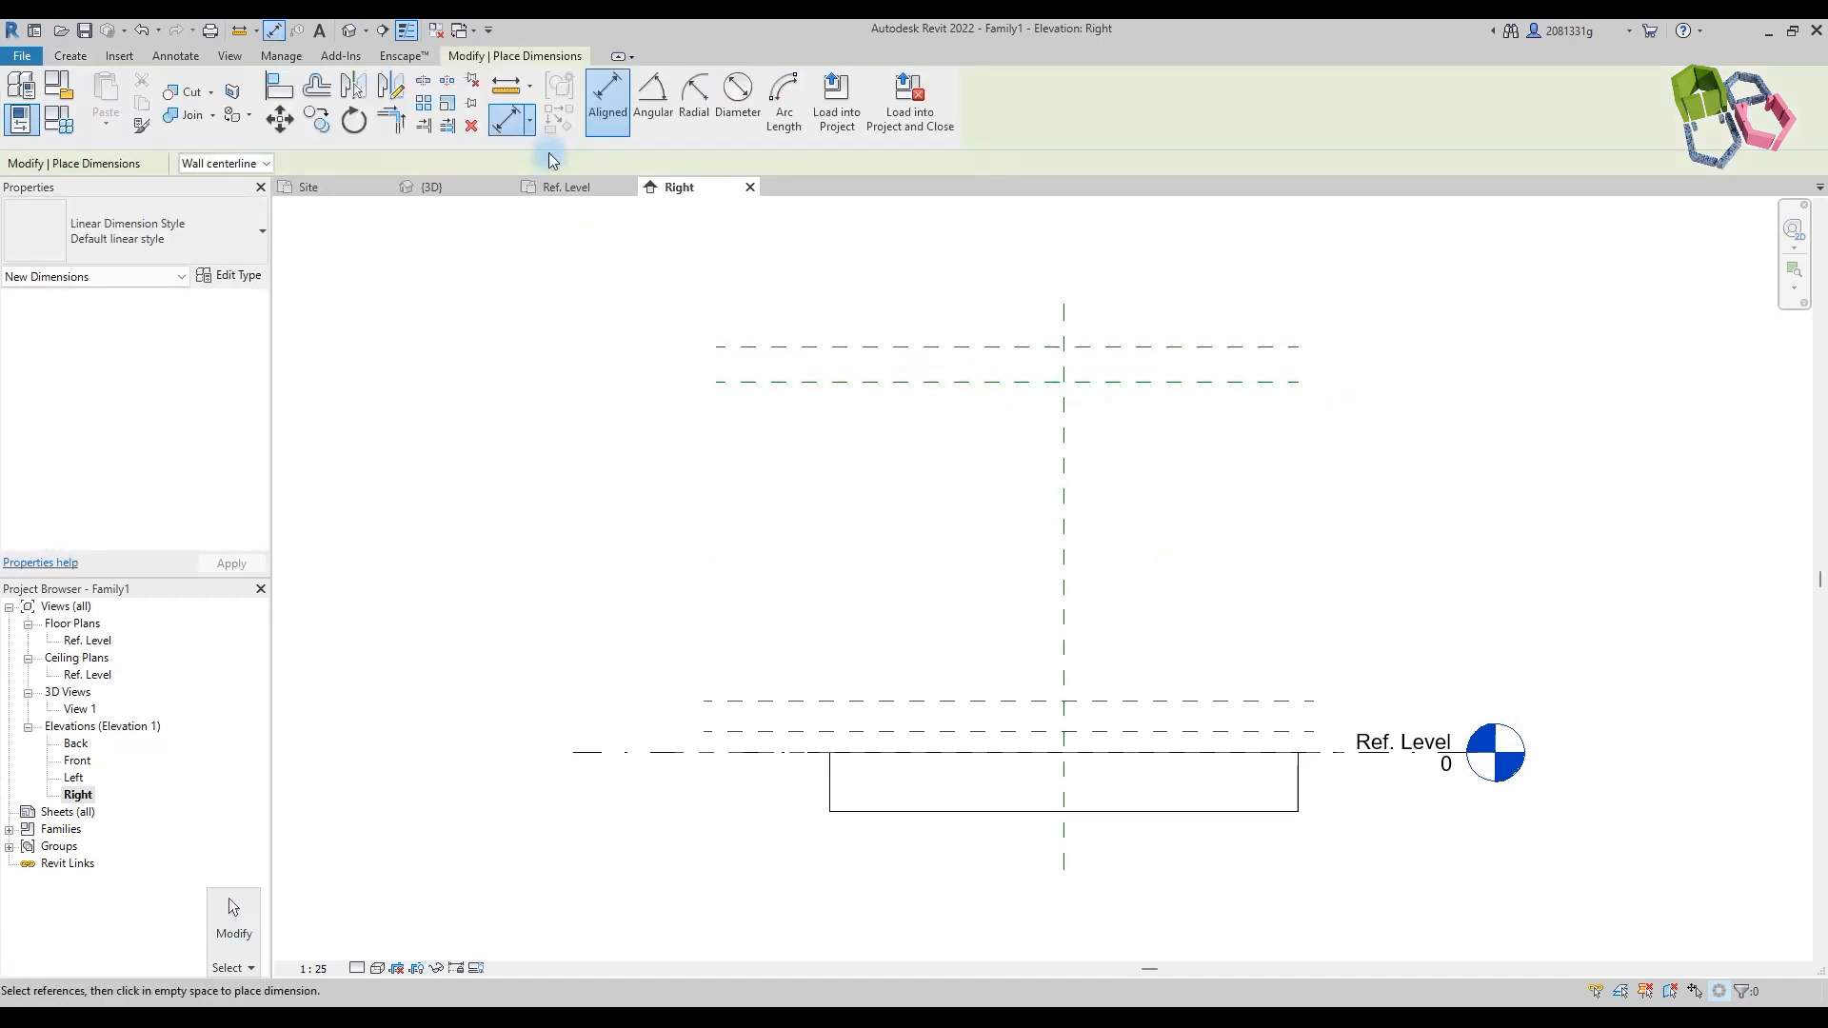
left_click(781, 733)
left_click(773, 750)
left_click(653, 798)
left_click(747, 732)
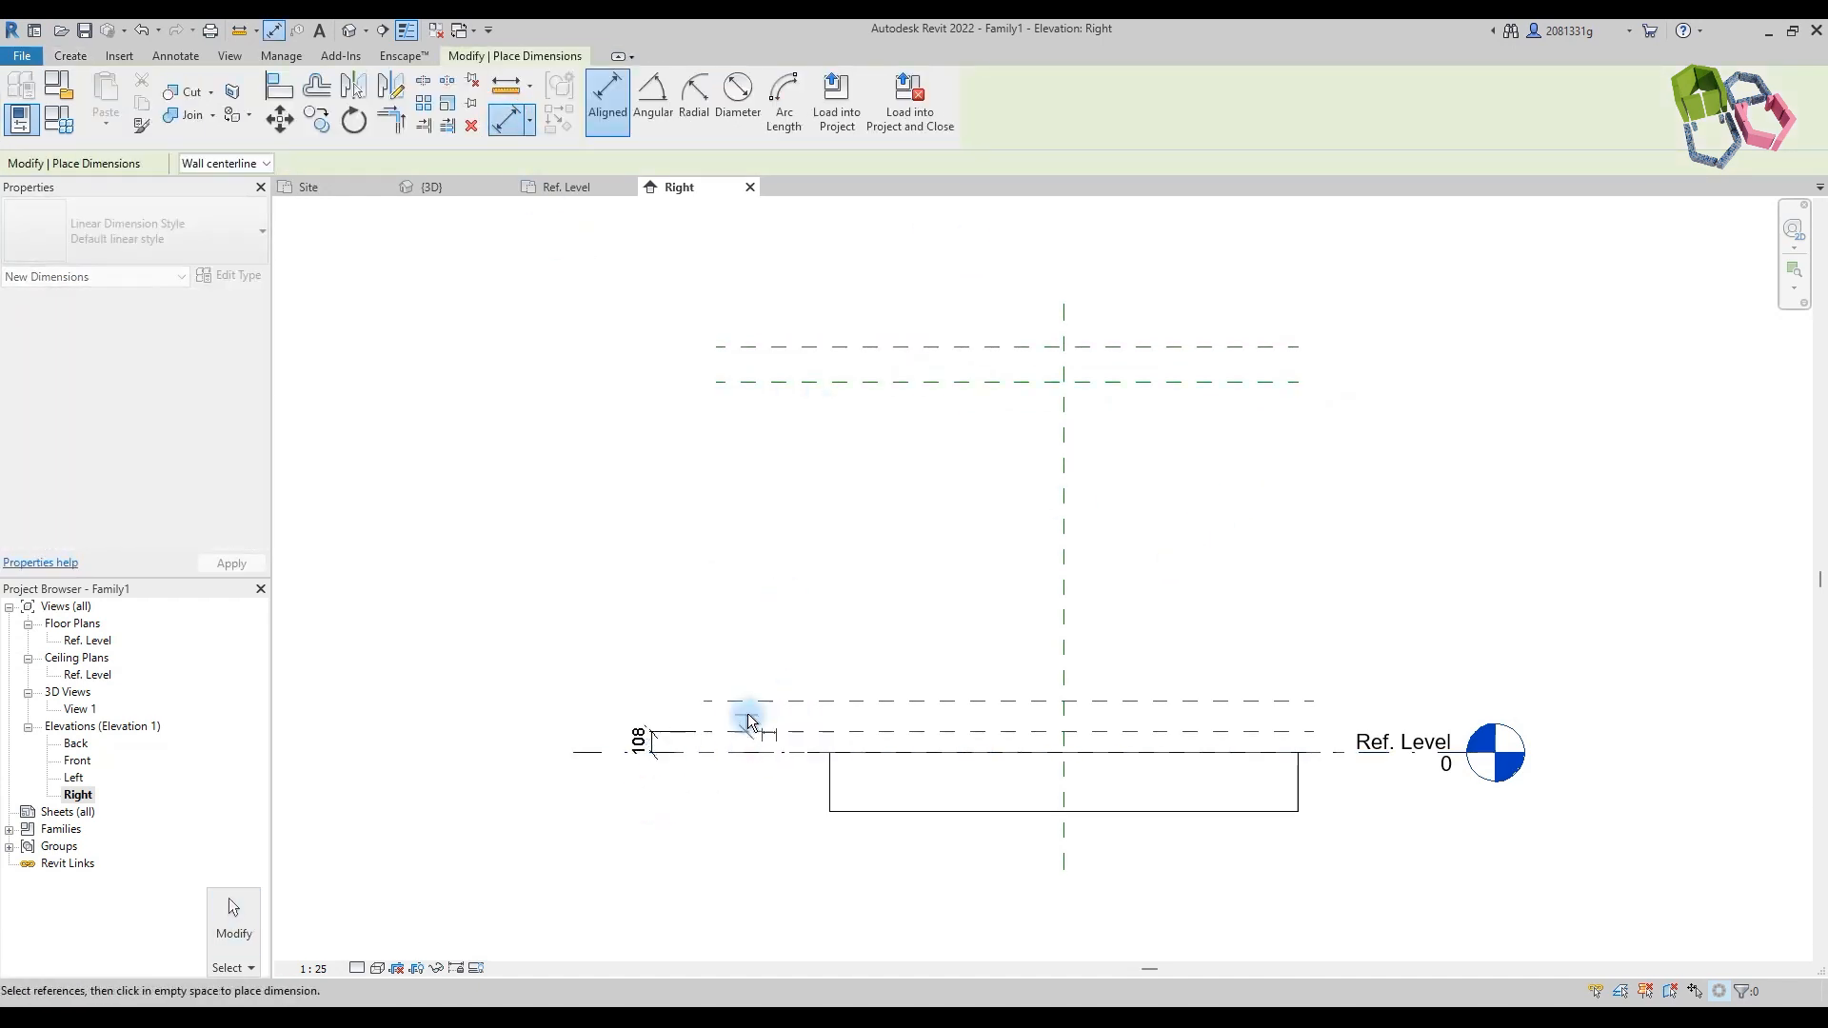
left_click(613, 619)
left_click(796, 731)
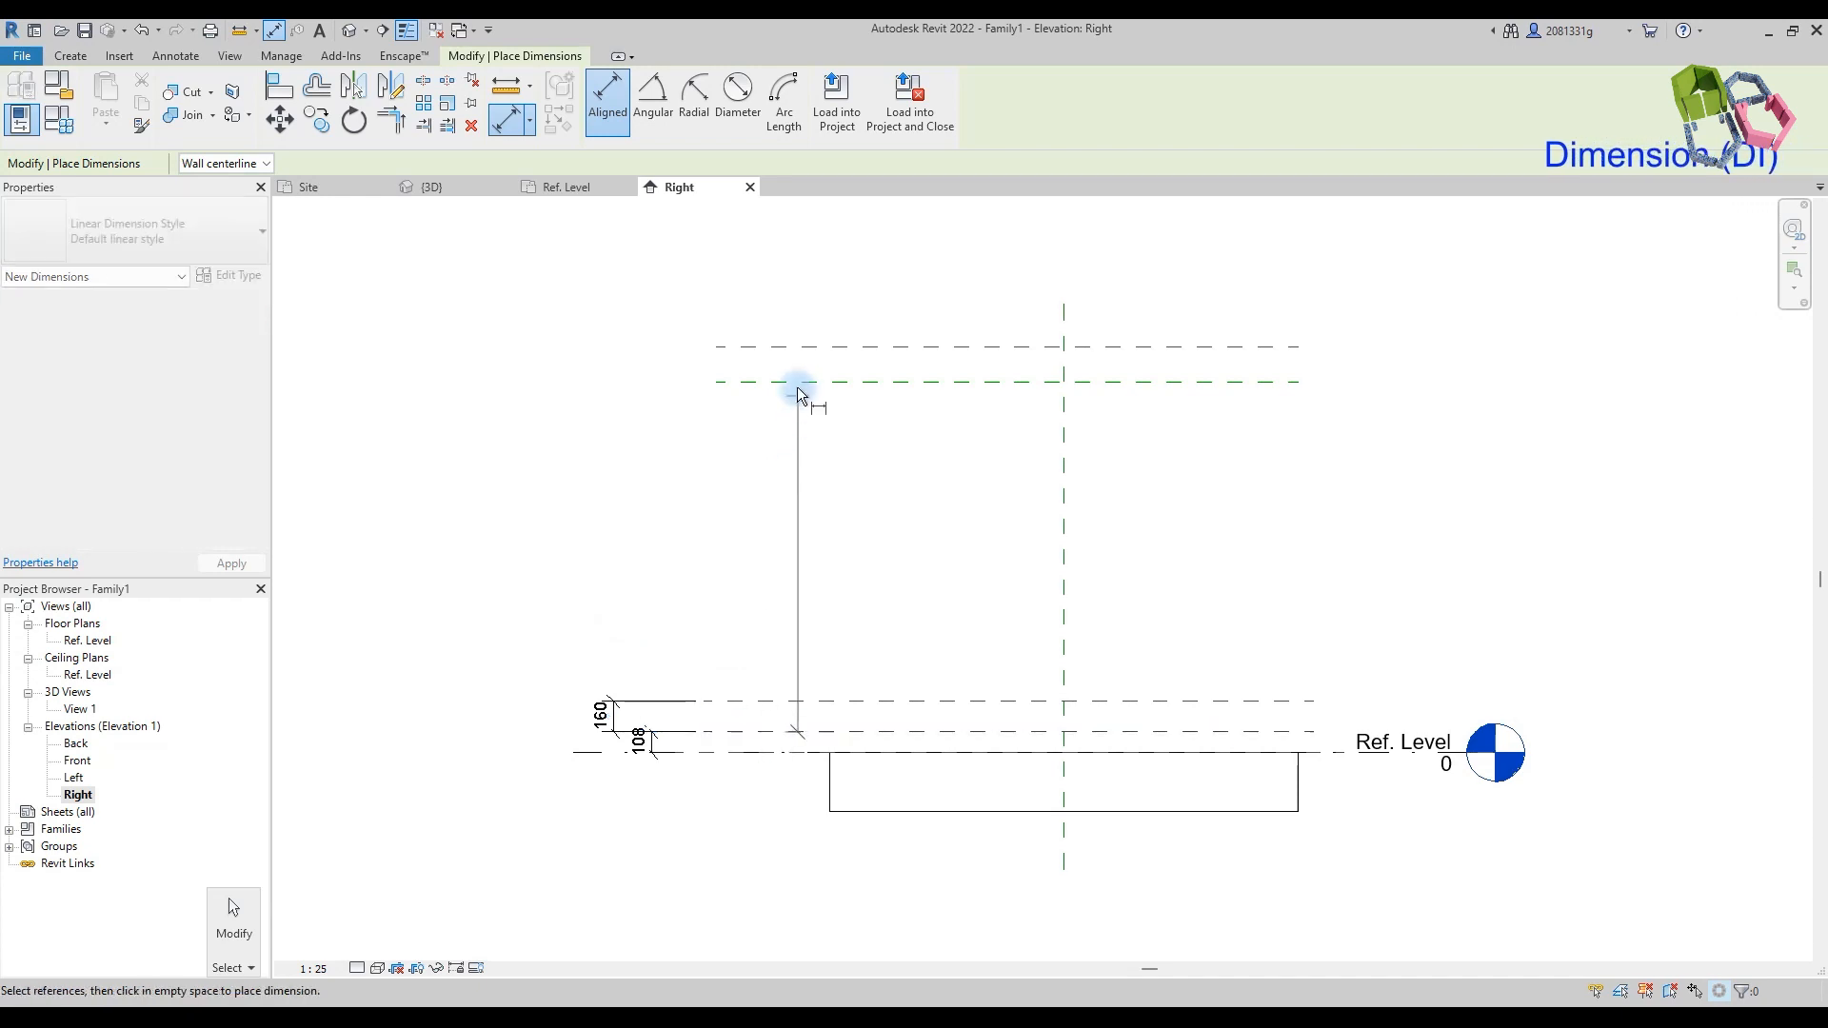
left_click(792, 347)
left_click(725, 329)
Step: Dimension the gap between the two upper reference planes and set it to 25 mm by moving the lower one
left_click(796, 347)
left_click(817, 382)
key("Escape")
key("Escape")
left_click(835, 382)
left_click(771, 363)
type("25")
key("Return")
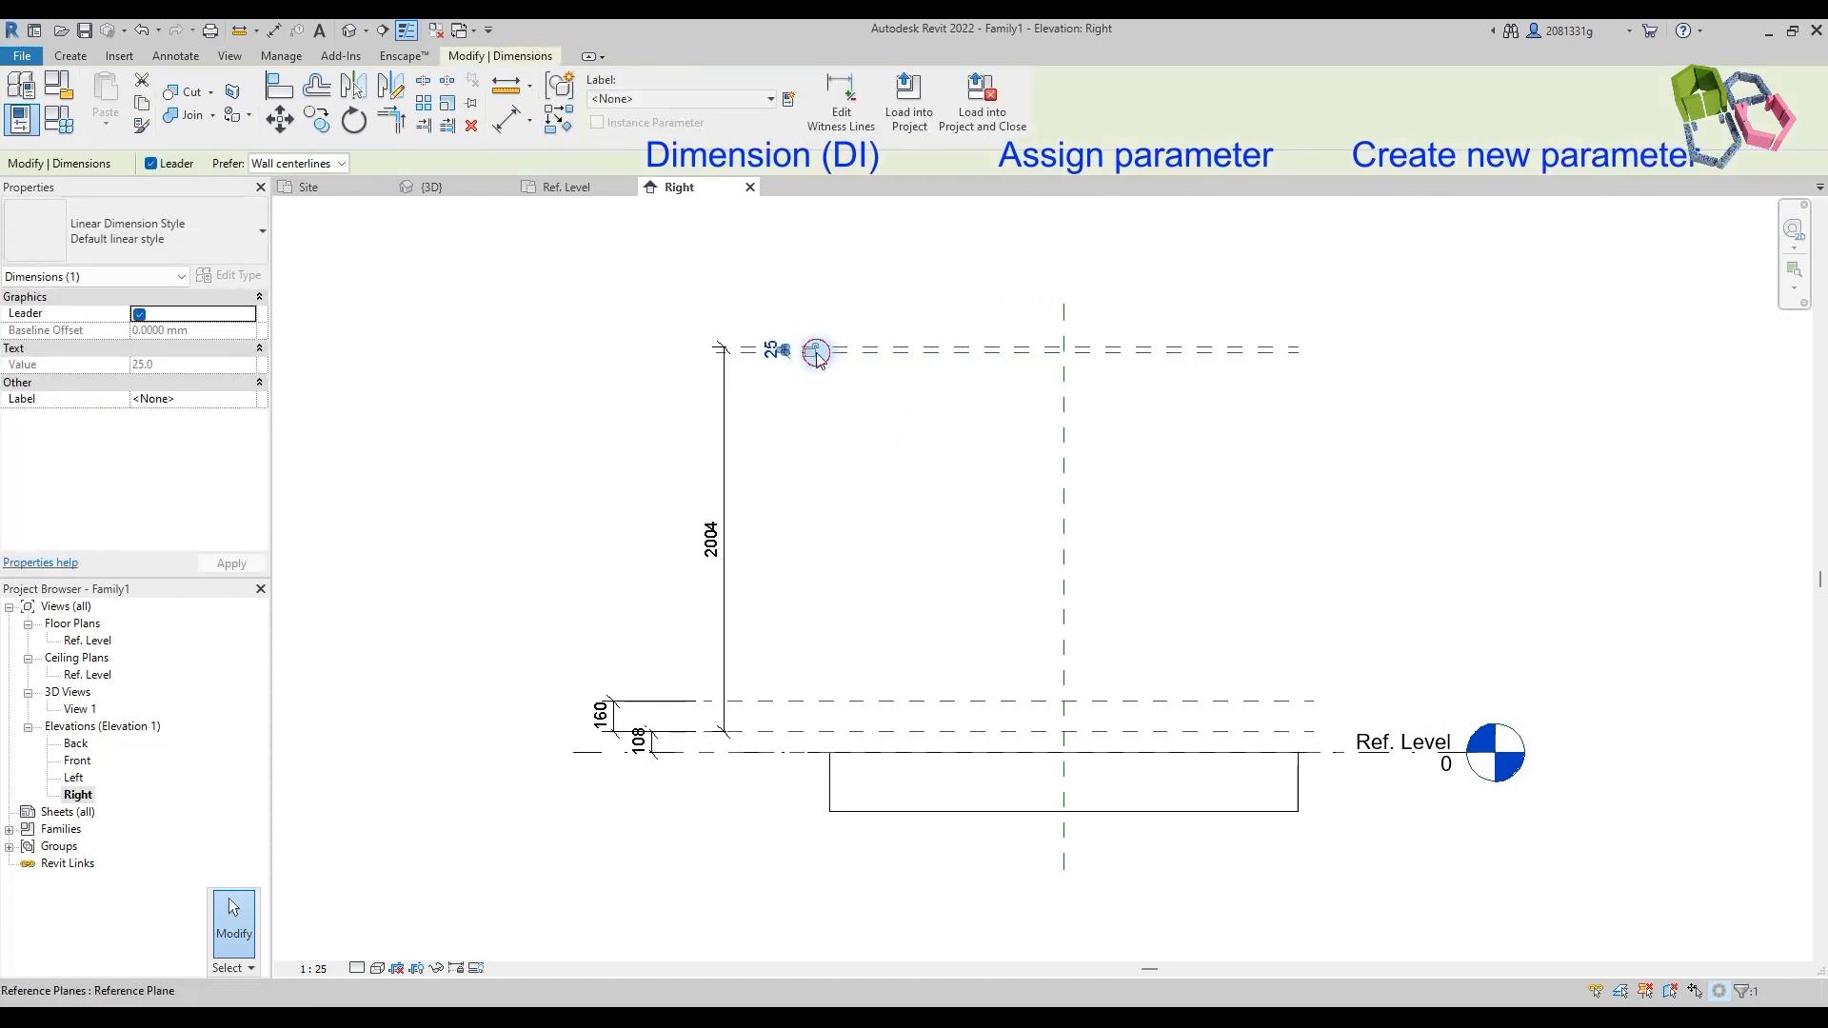
Step: Label the tall vertical dimension with a new type parameter named Height
left_click(723, 533)
left_click(789, 99)
left_click(788, 512)
type("Height")
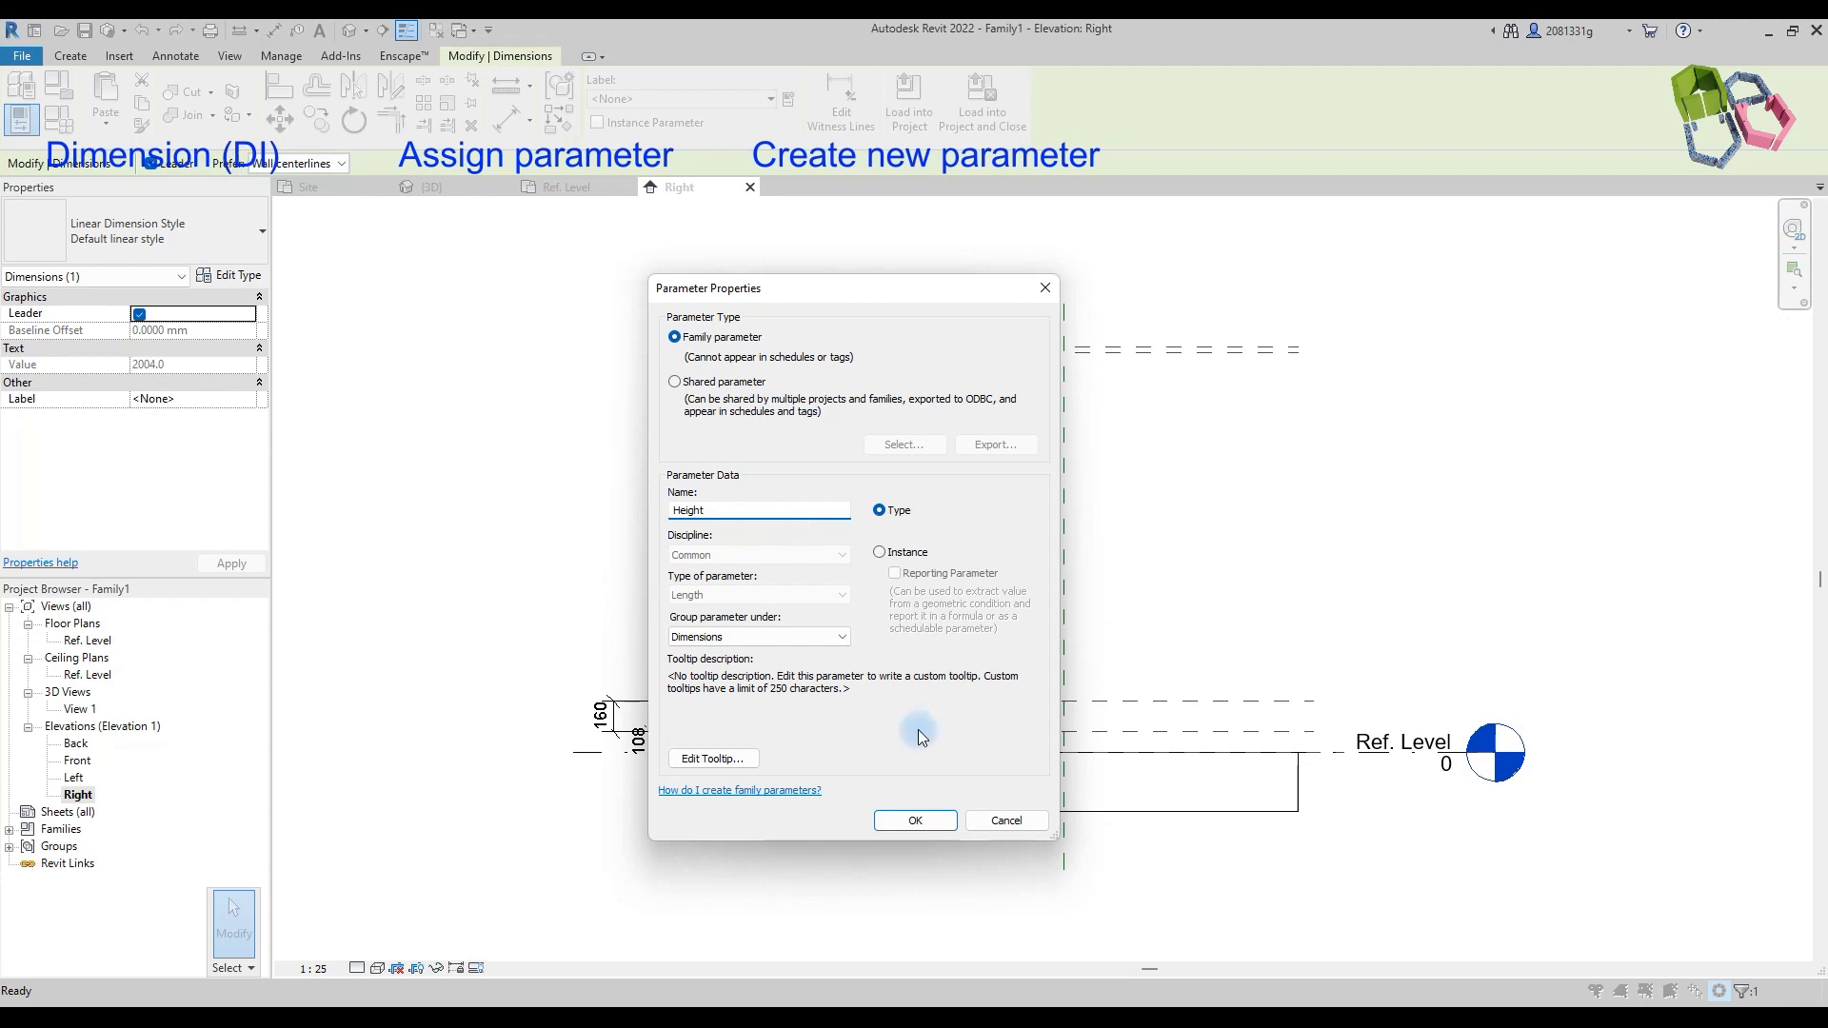
key("Return")
left_click(1177, 530)
Step: Label the gap between the two lower planes with a new type parameter Base Plate Thickness, and the gap above Ref. Level with Filler
left_click(609, 719)
left_click(789, 99)
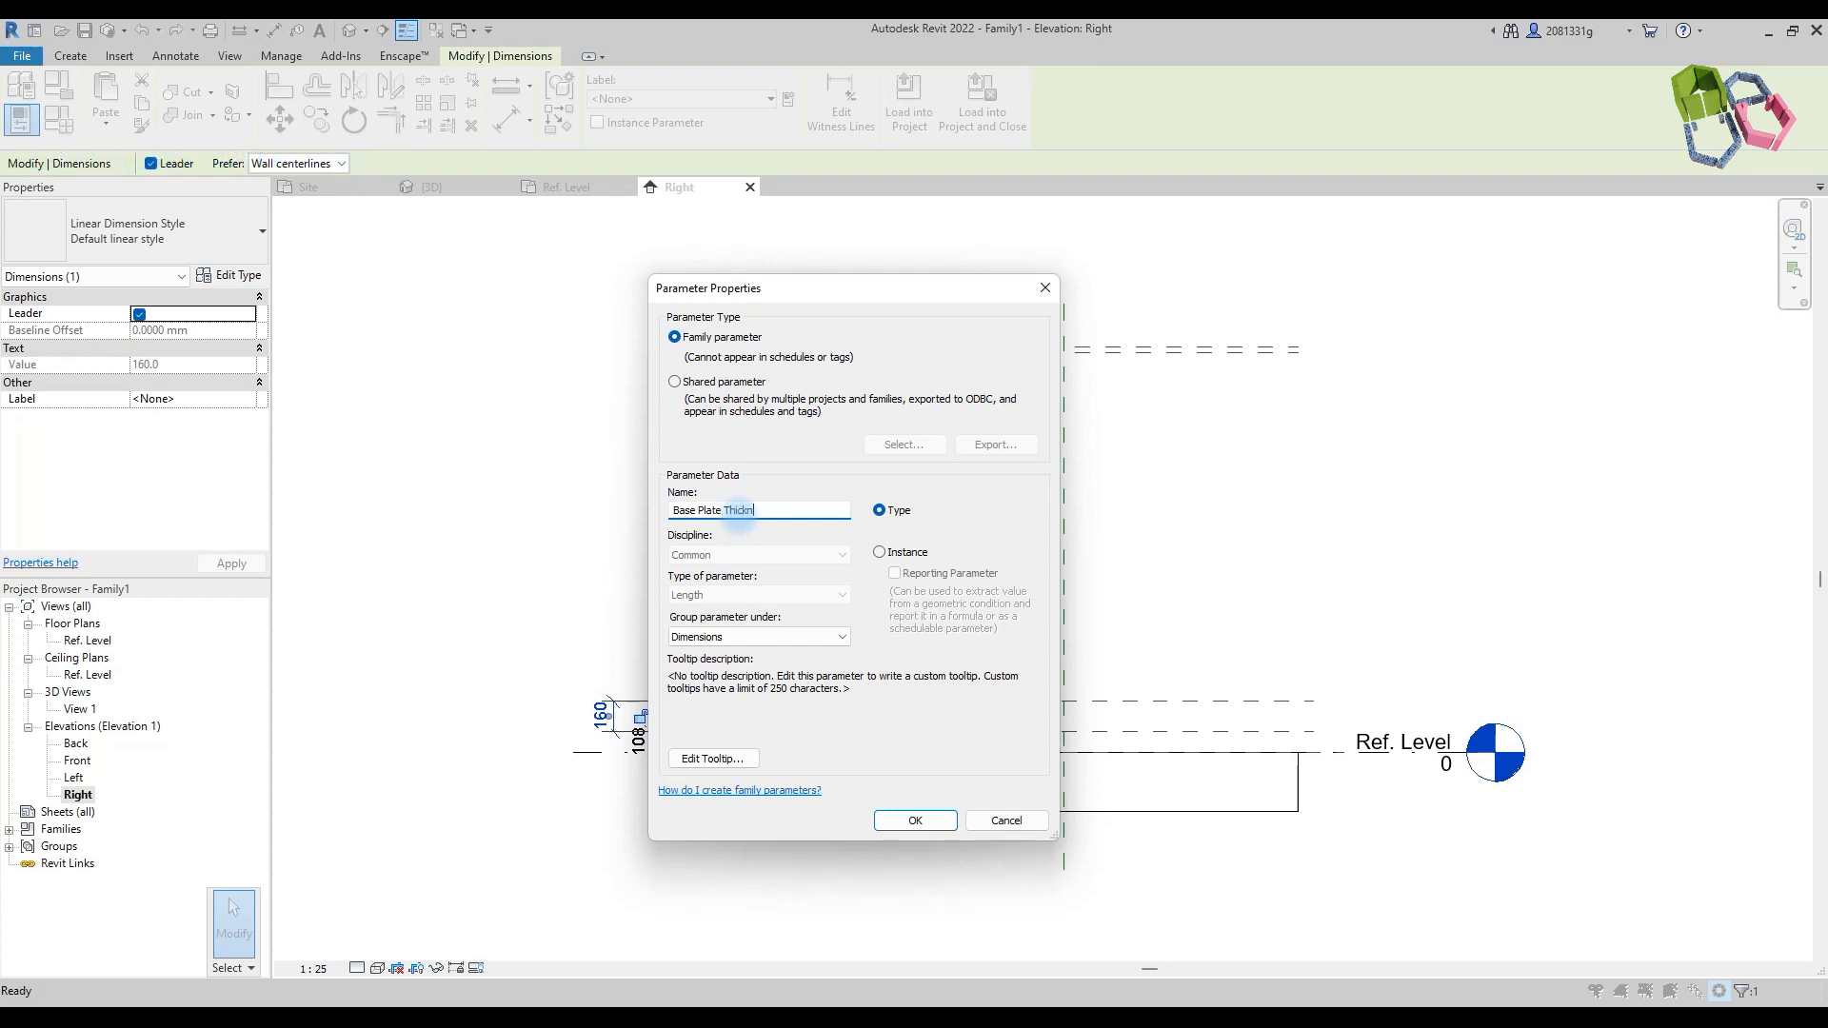
left_click(916, 820)
left_click(568, 543)
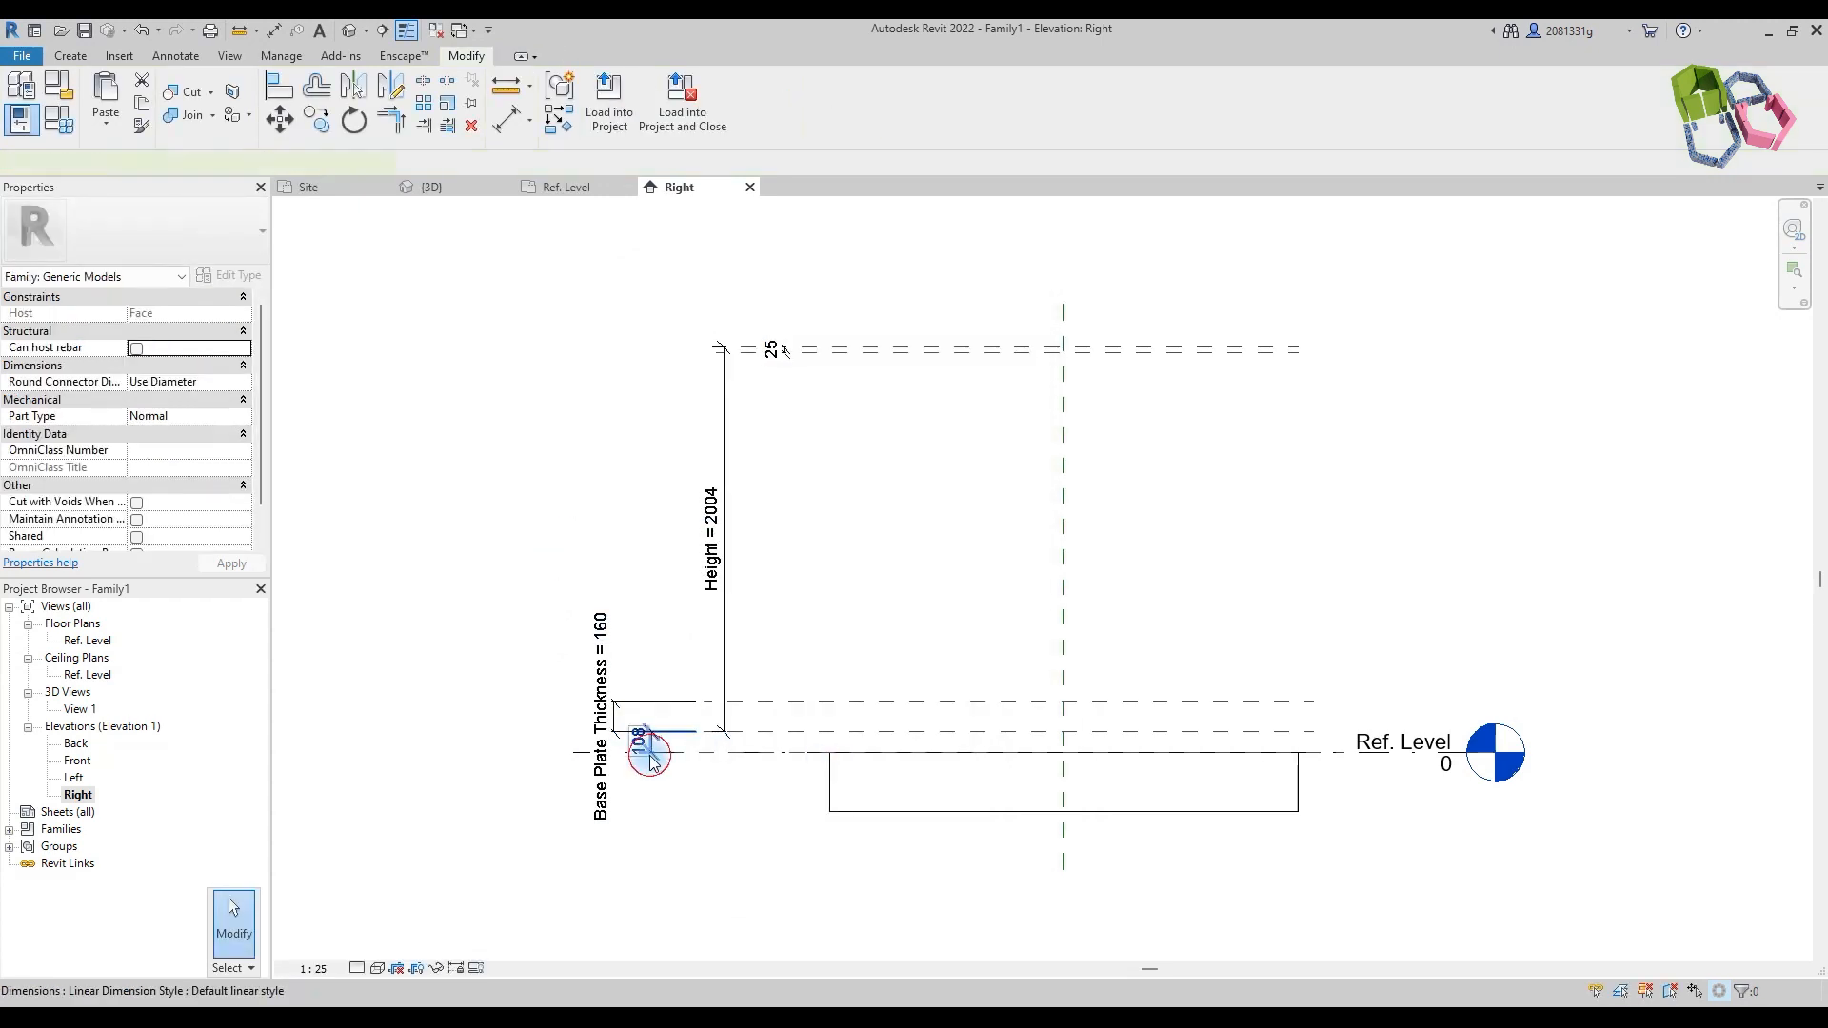
left_click(639, 738)
left_click(713, 507)
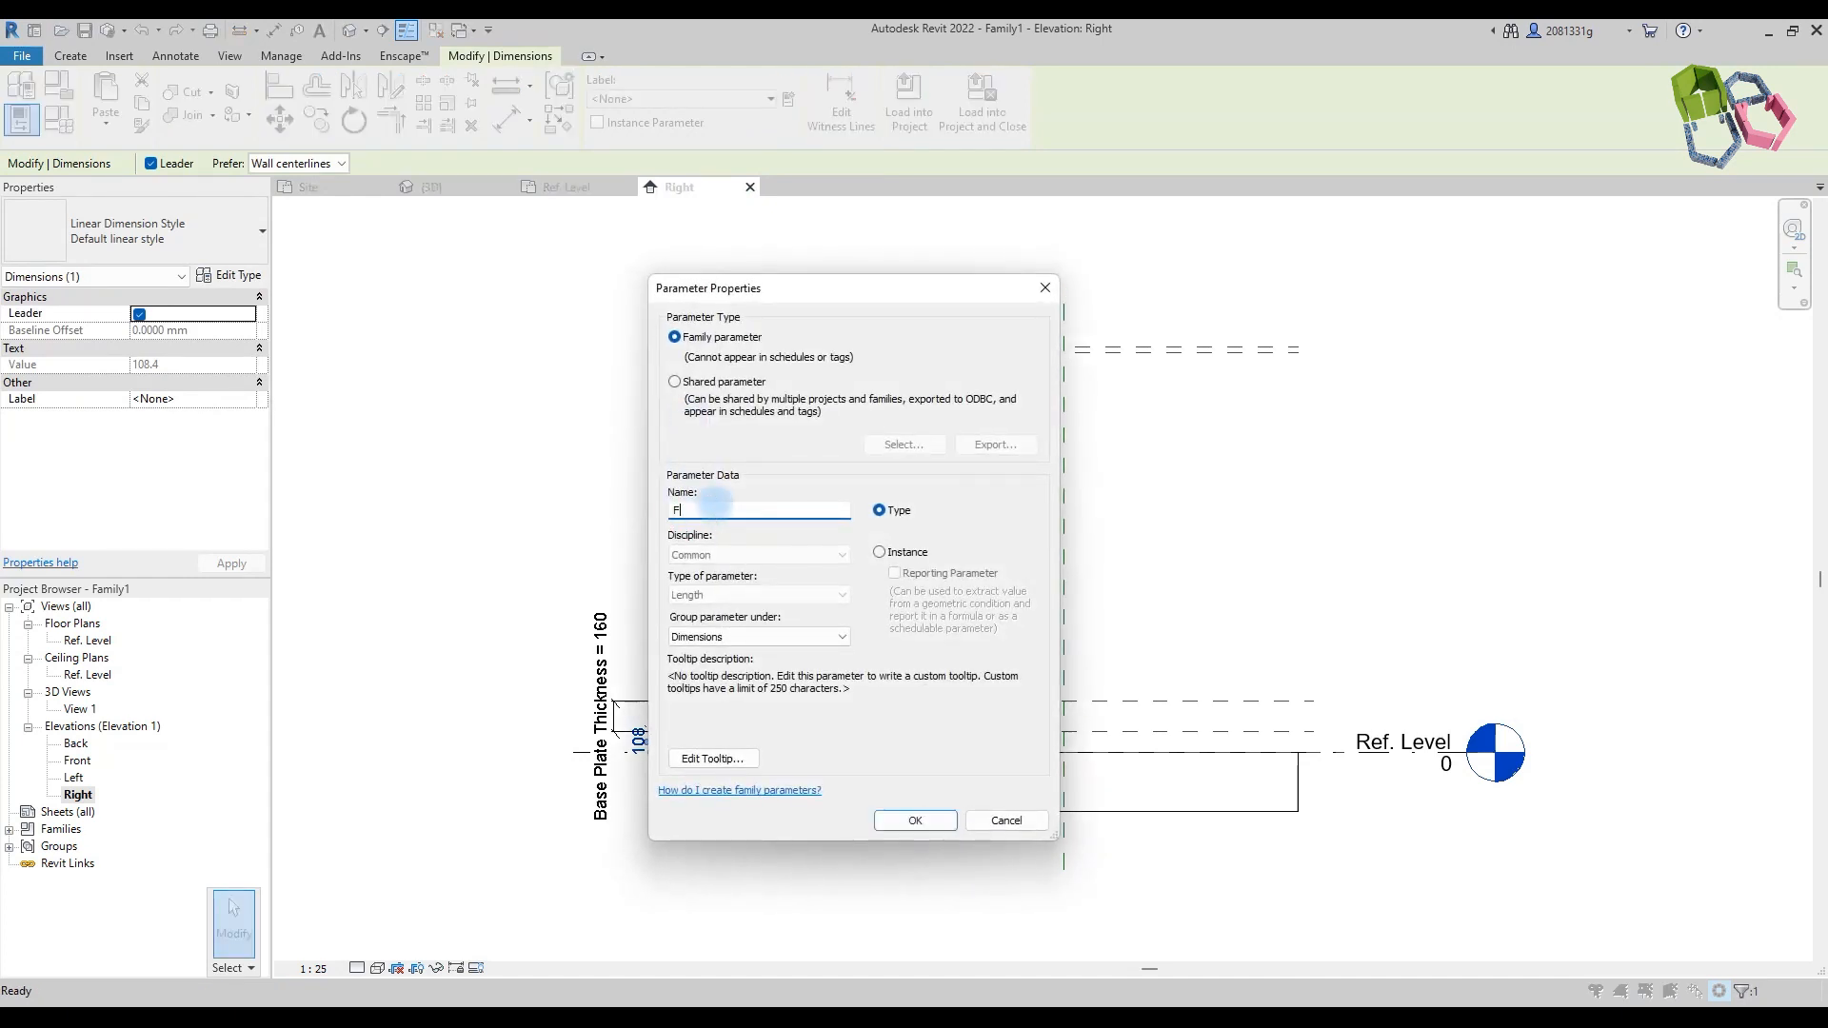
left_click(898, 817)
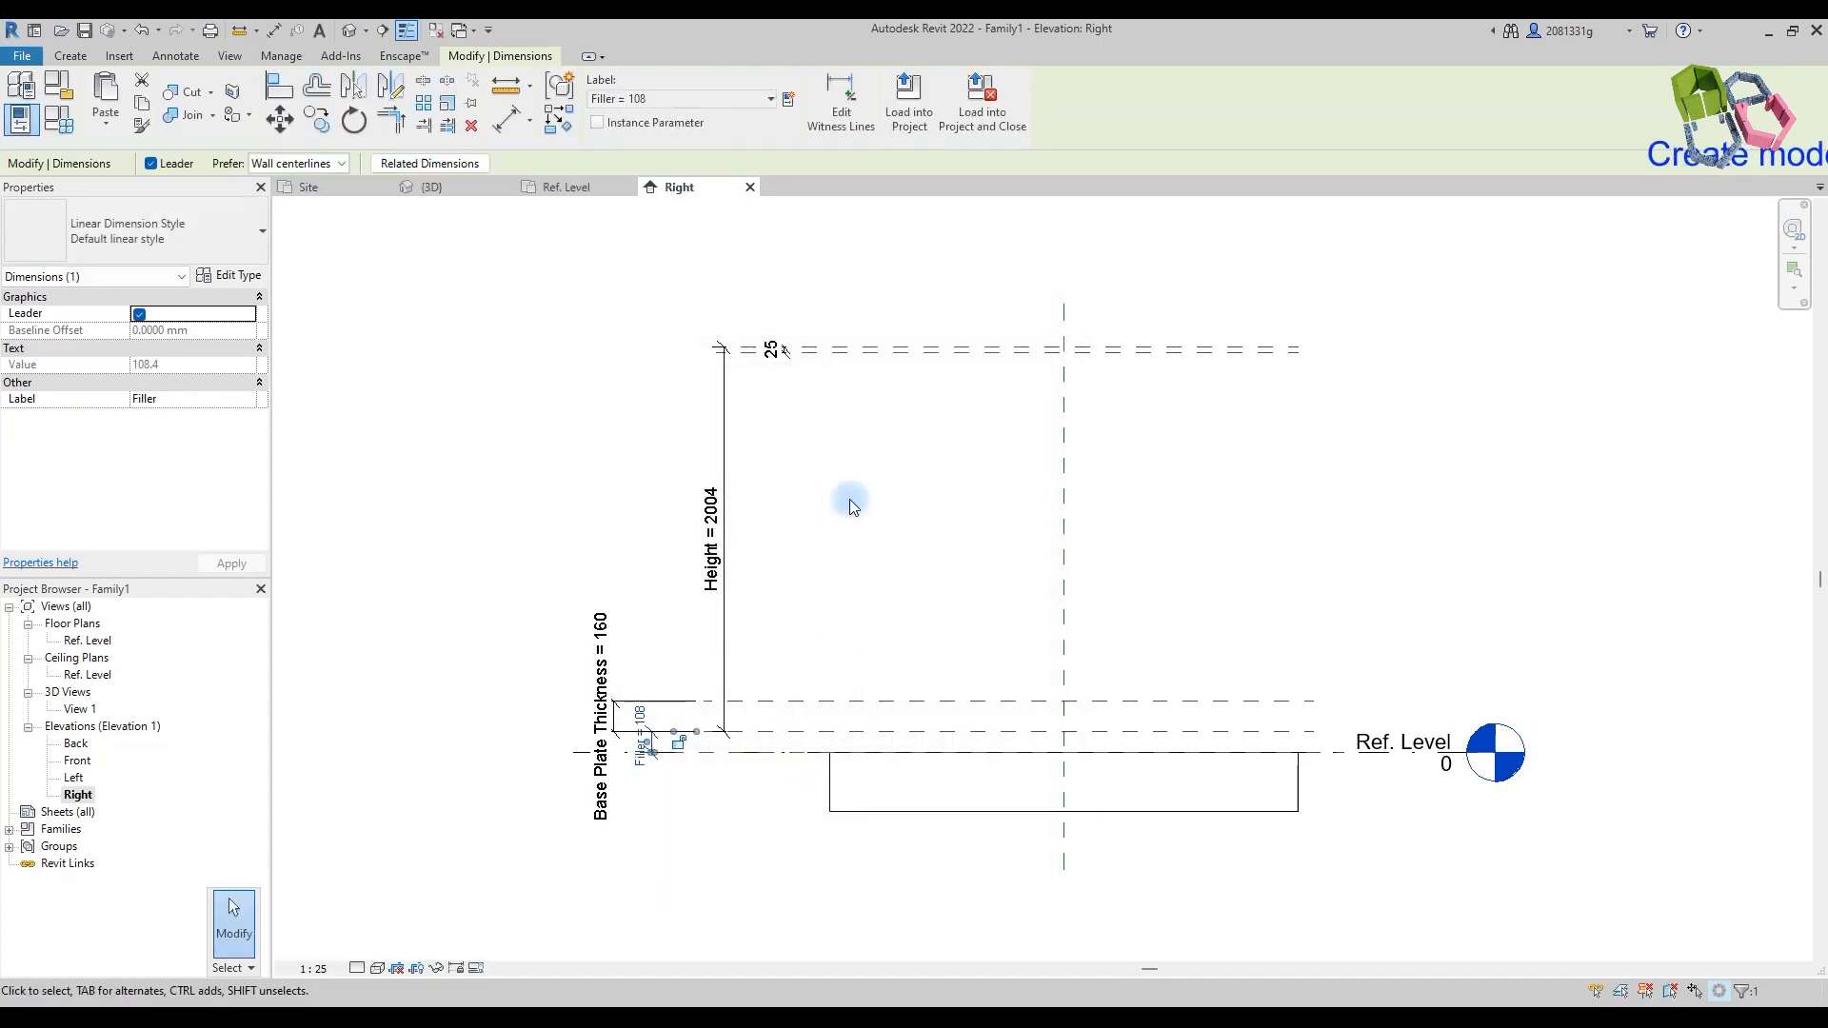
left_click(849, 500)
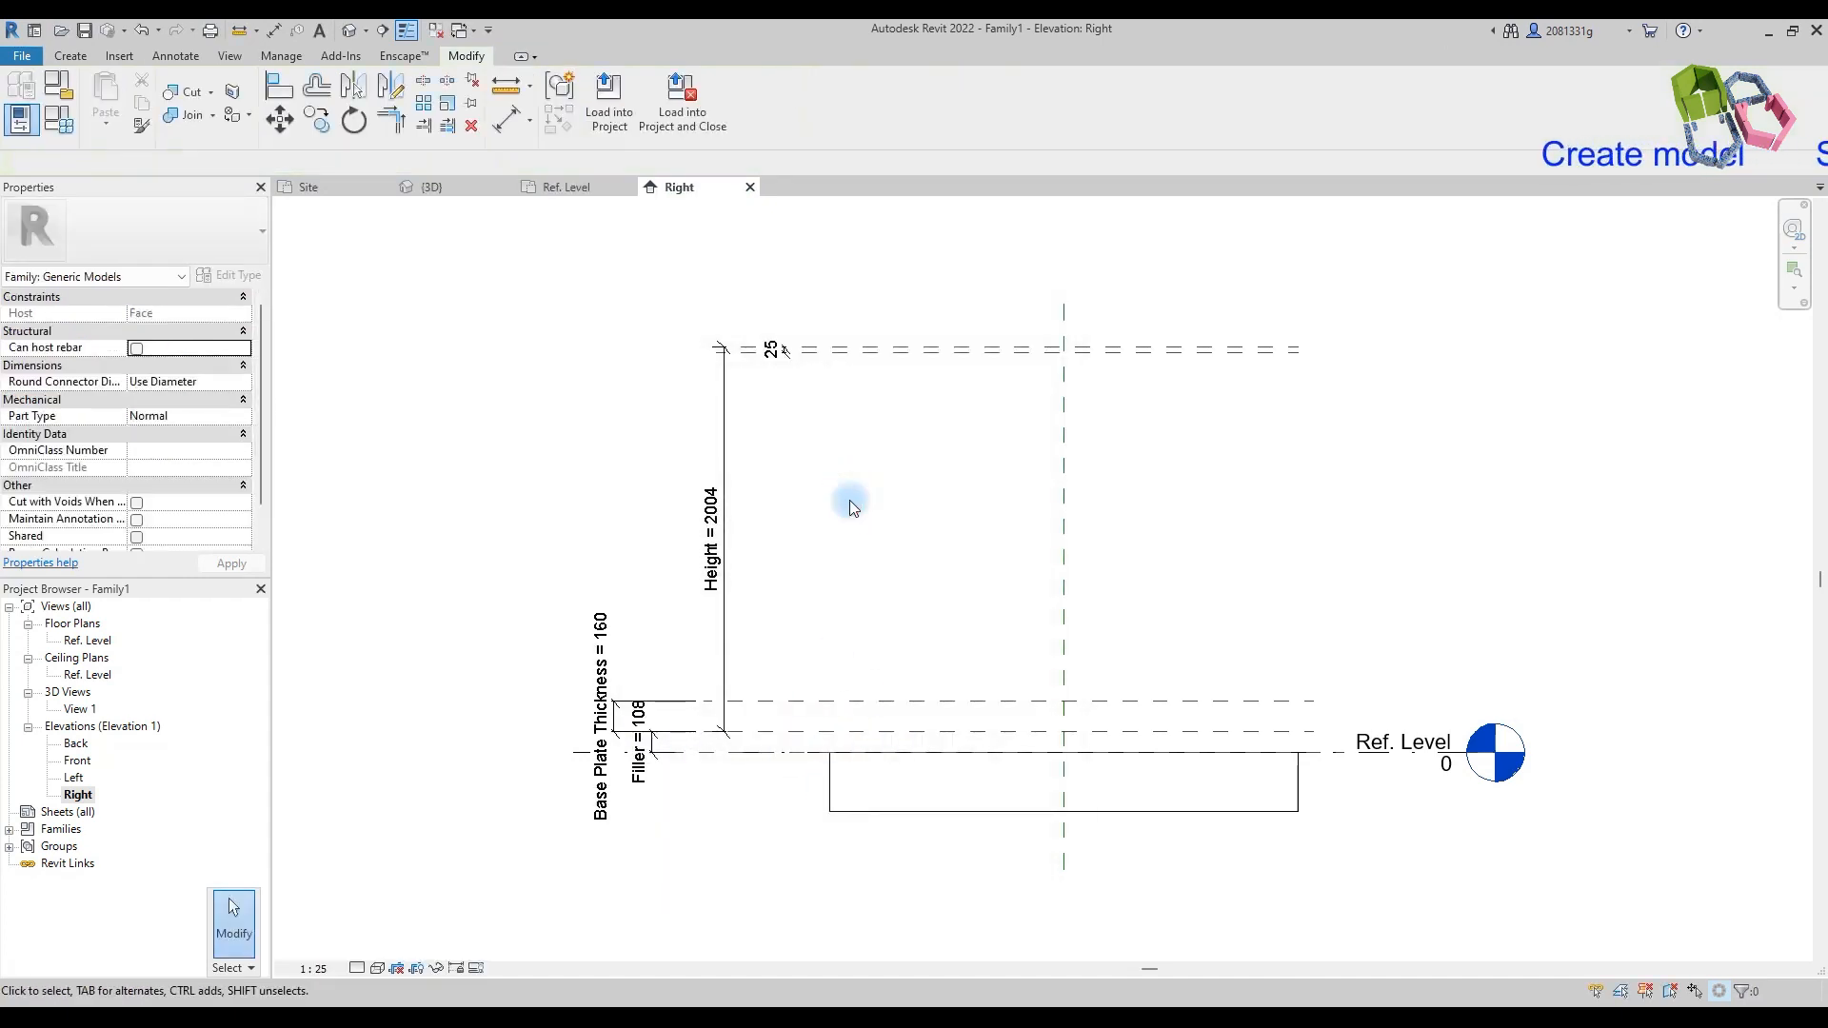
Step: Start a sweep and sketch its vertical path on the centre plane from the second lower plane to the lower of the two upper planes
left_click(70, 56)
left_click(226, 106)
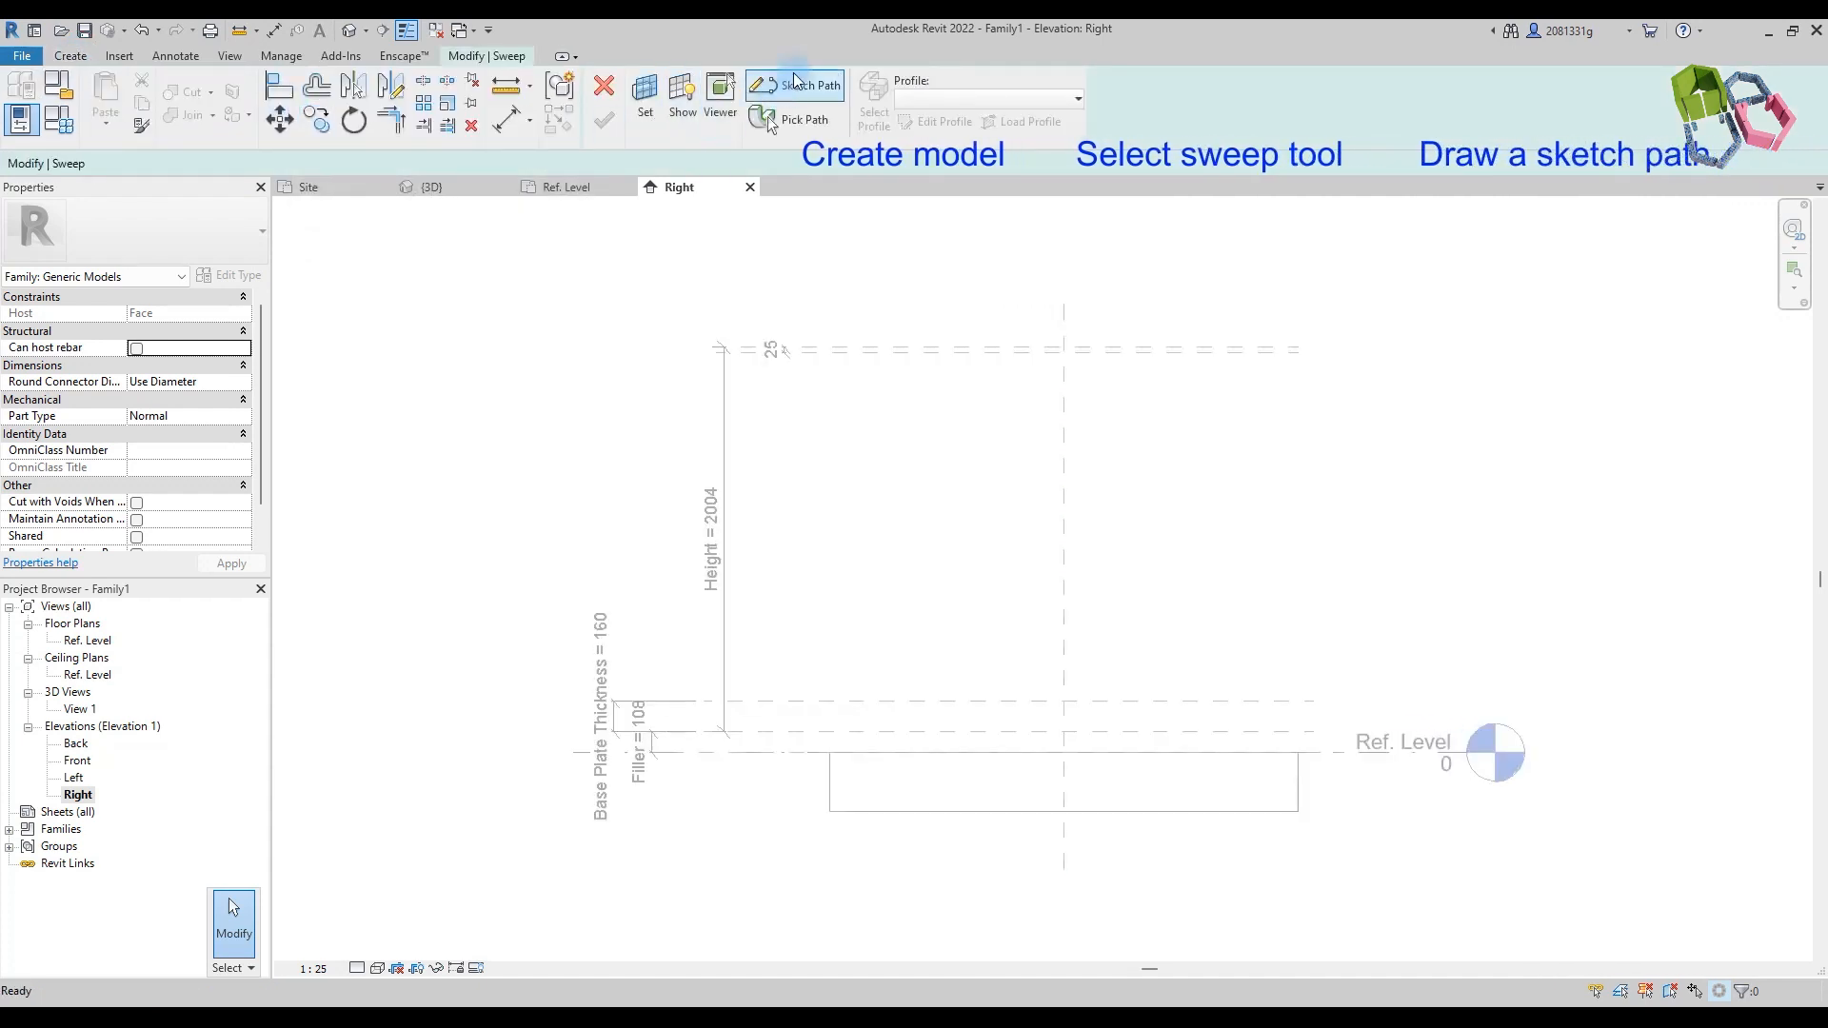
left_click(795, 84)
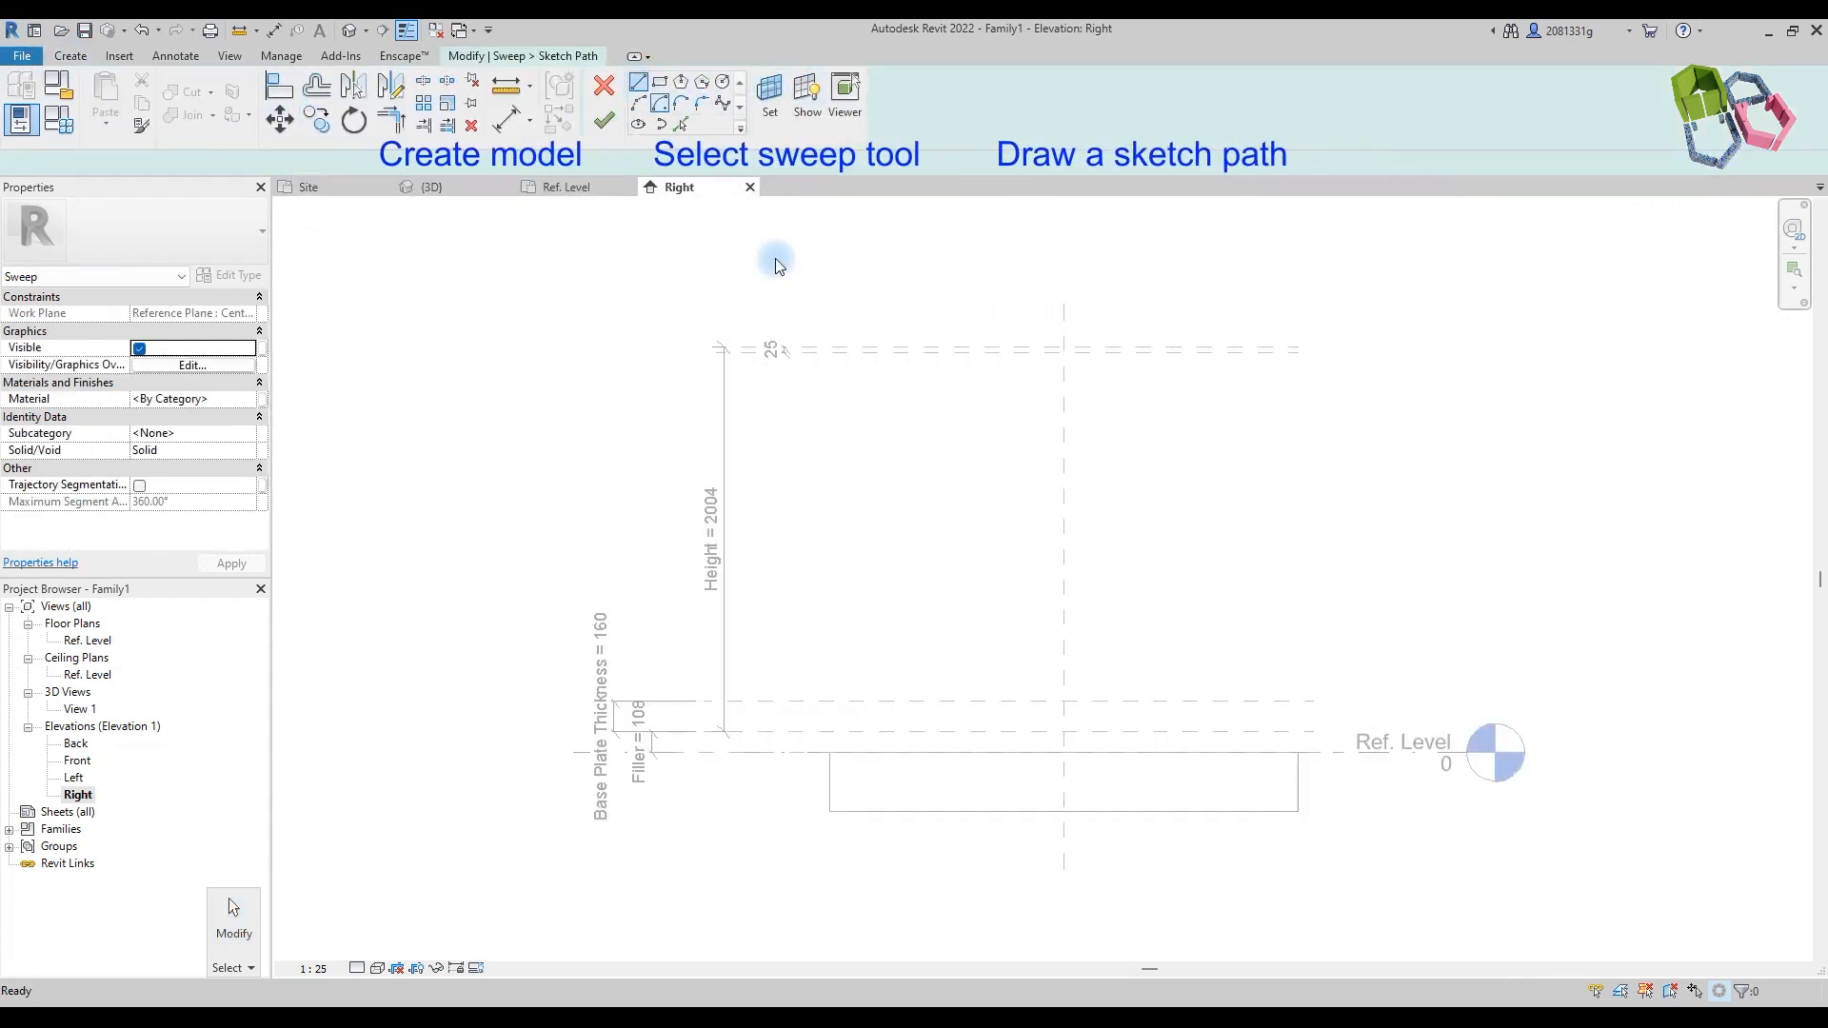
left_click(1063, 701)
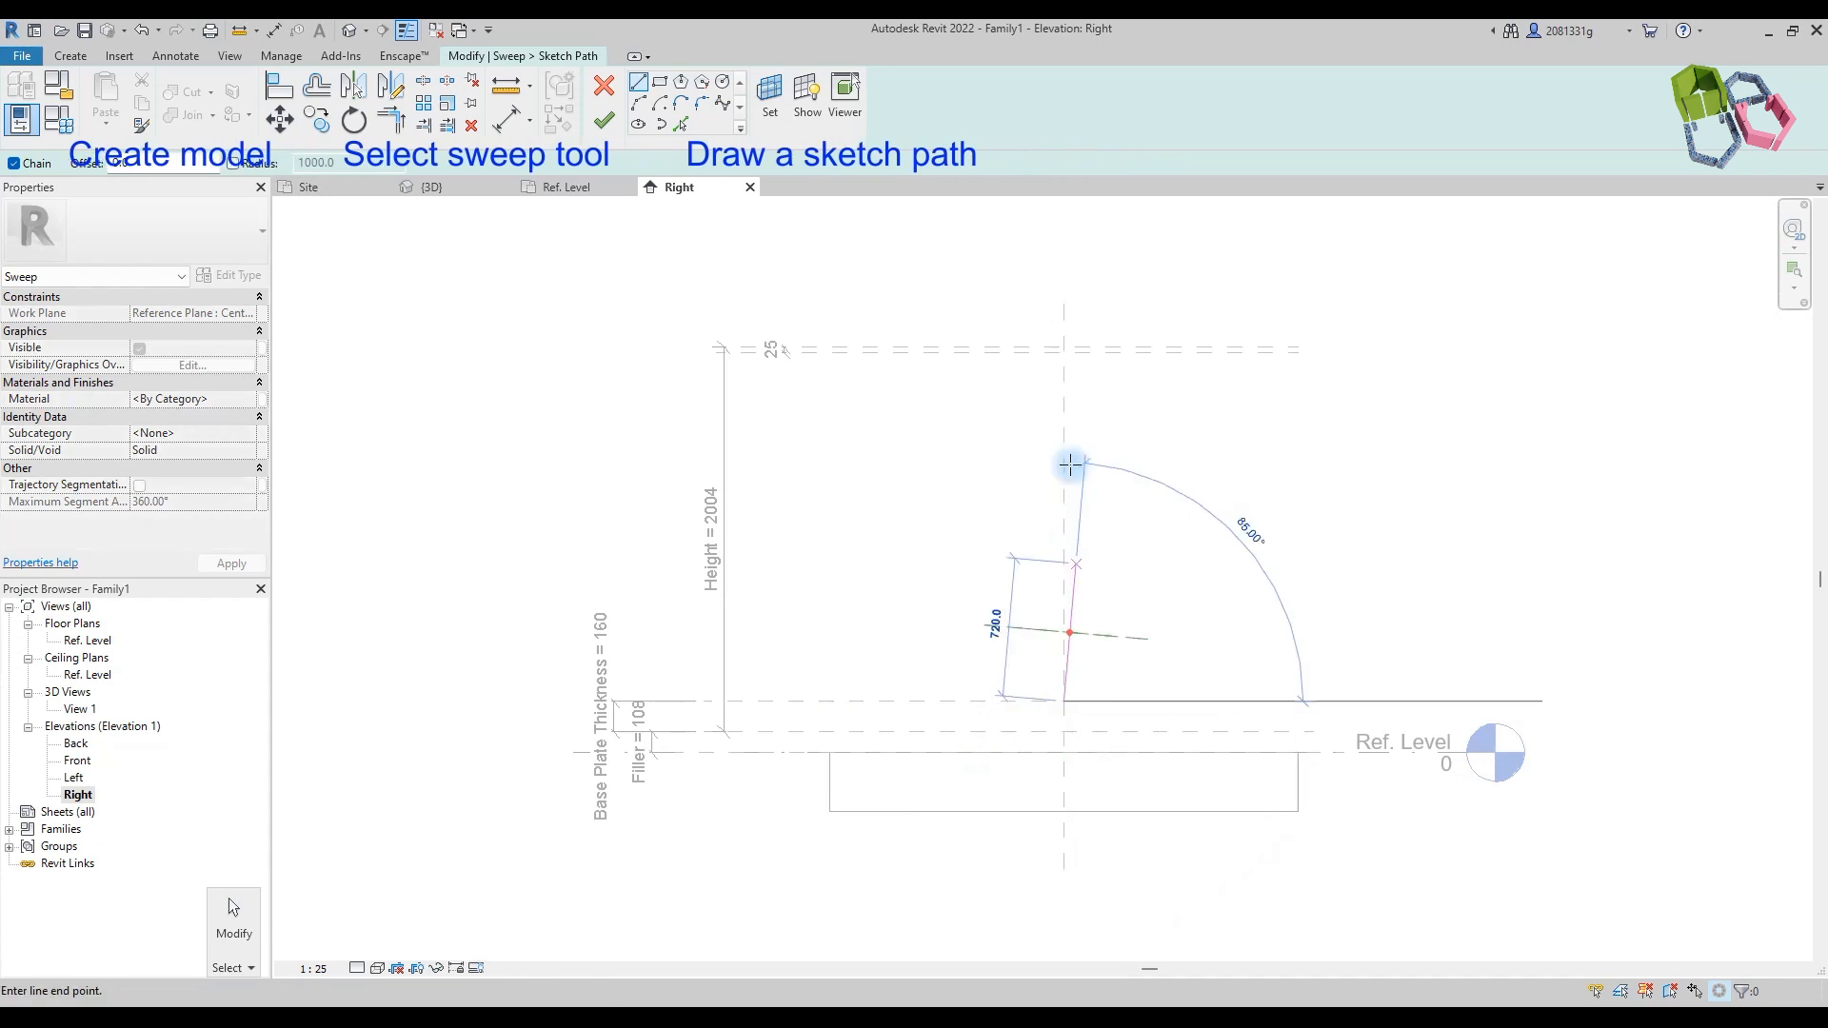
left_click(1064, 351)
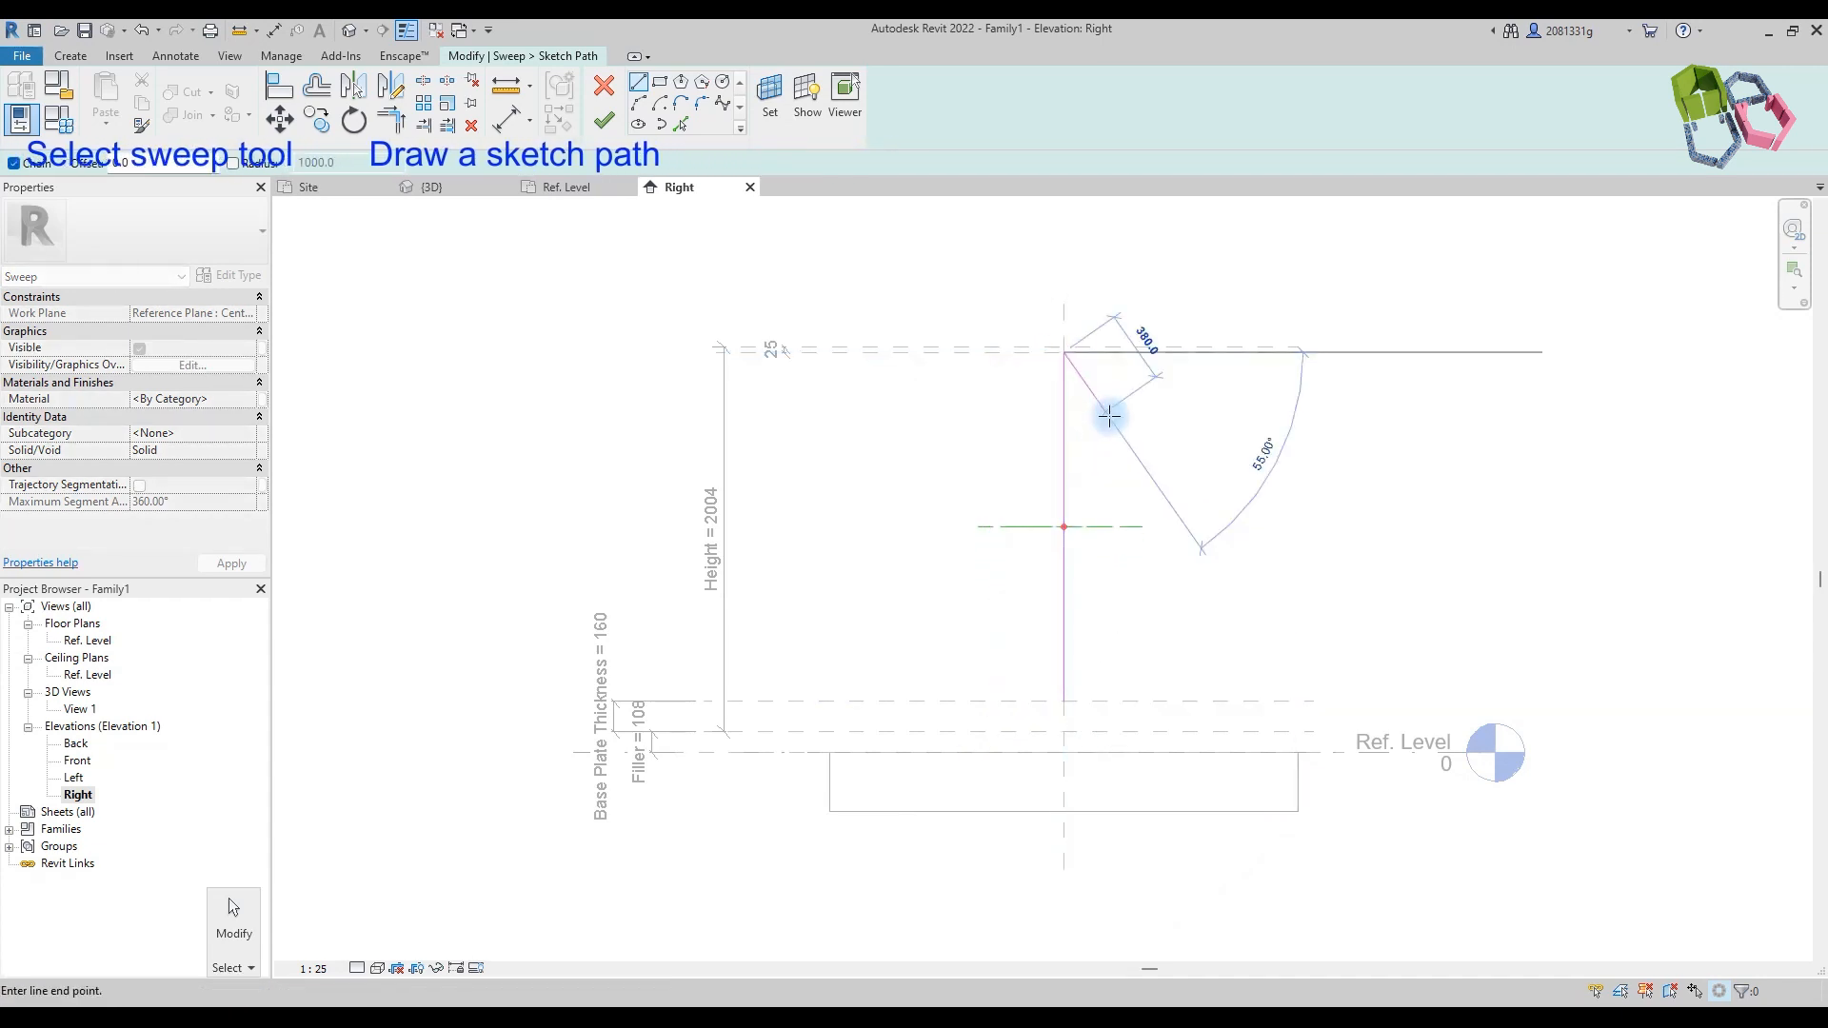
left_click(603, 119)
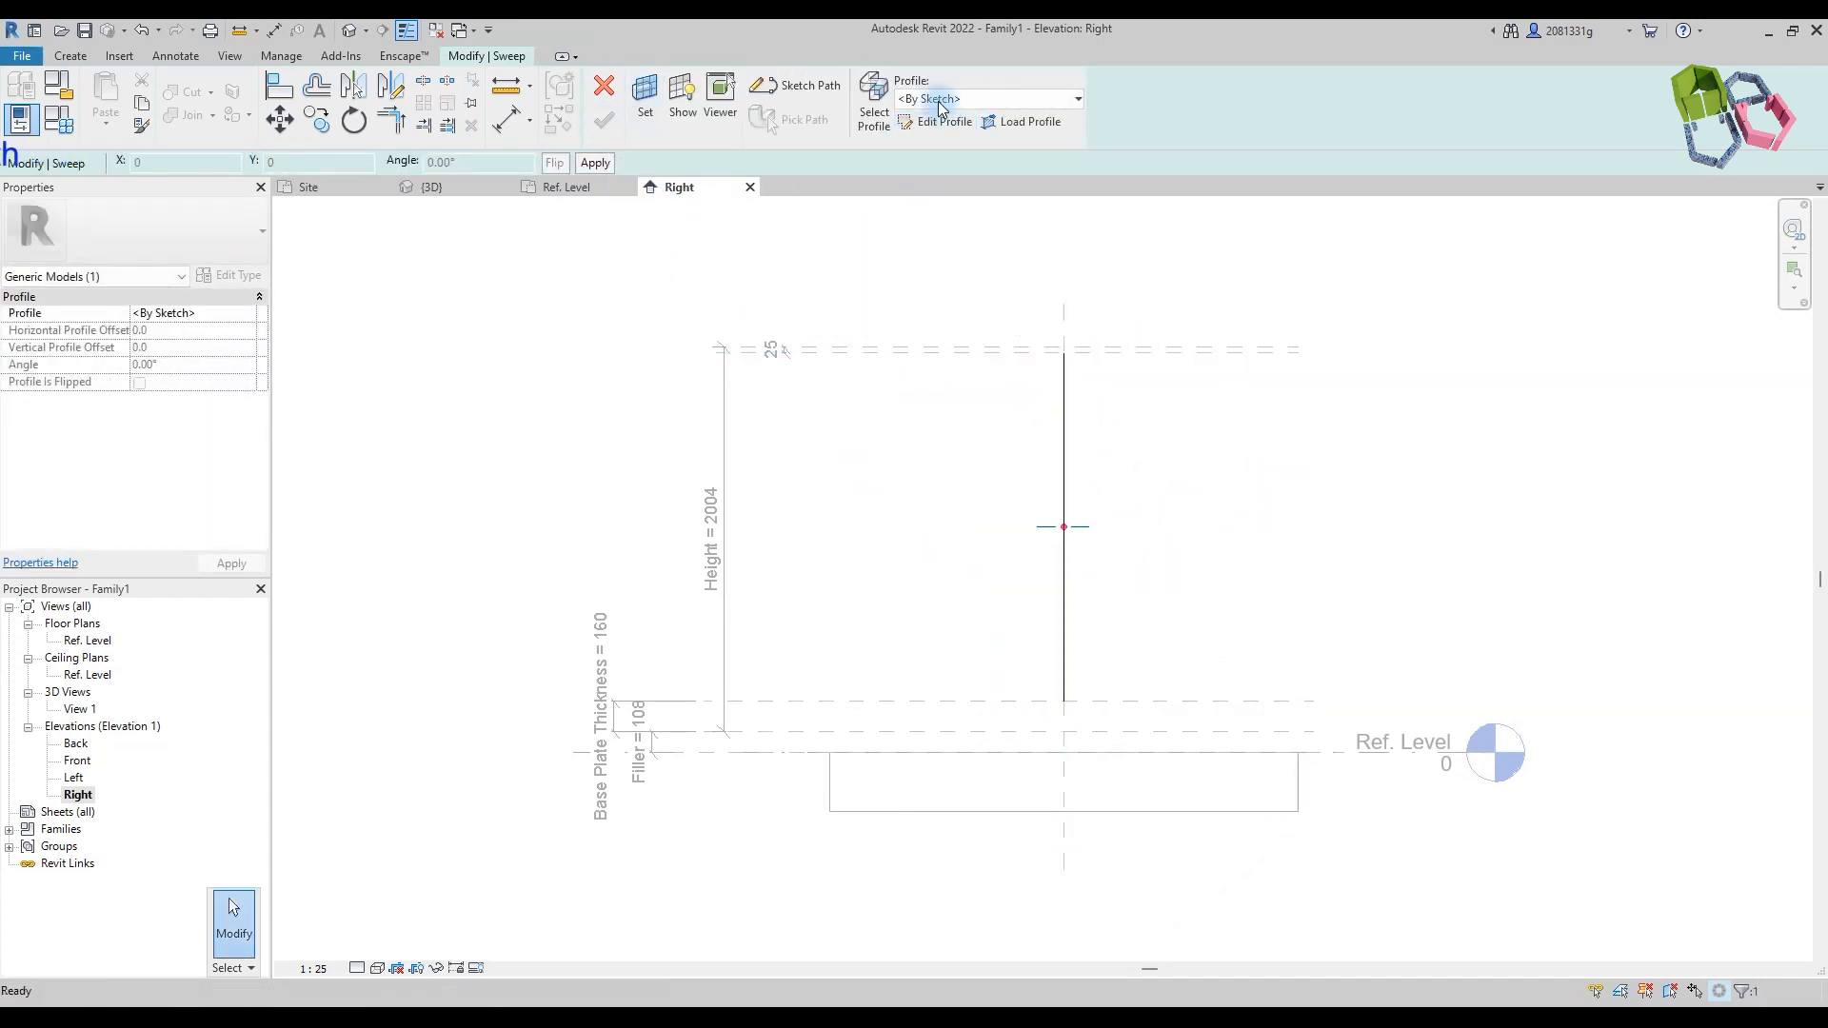
Step: Open the sweep profile for editing in 3D View 1 and sketch a rectangle about 280 by 140 mm from the path's centre point
left_click(939, 122)
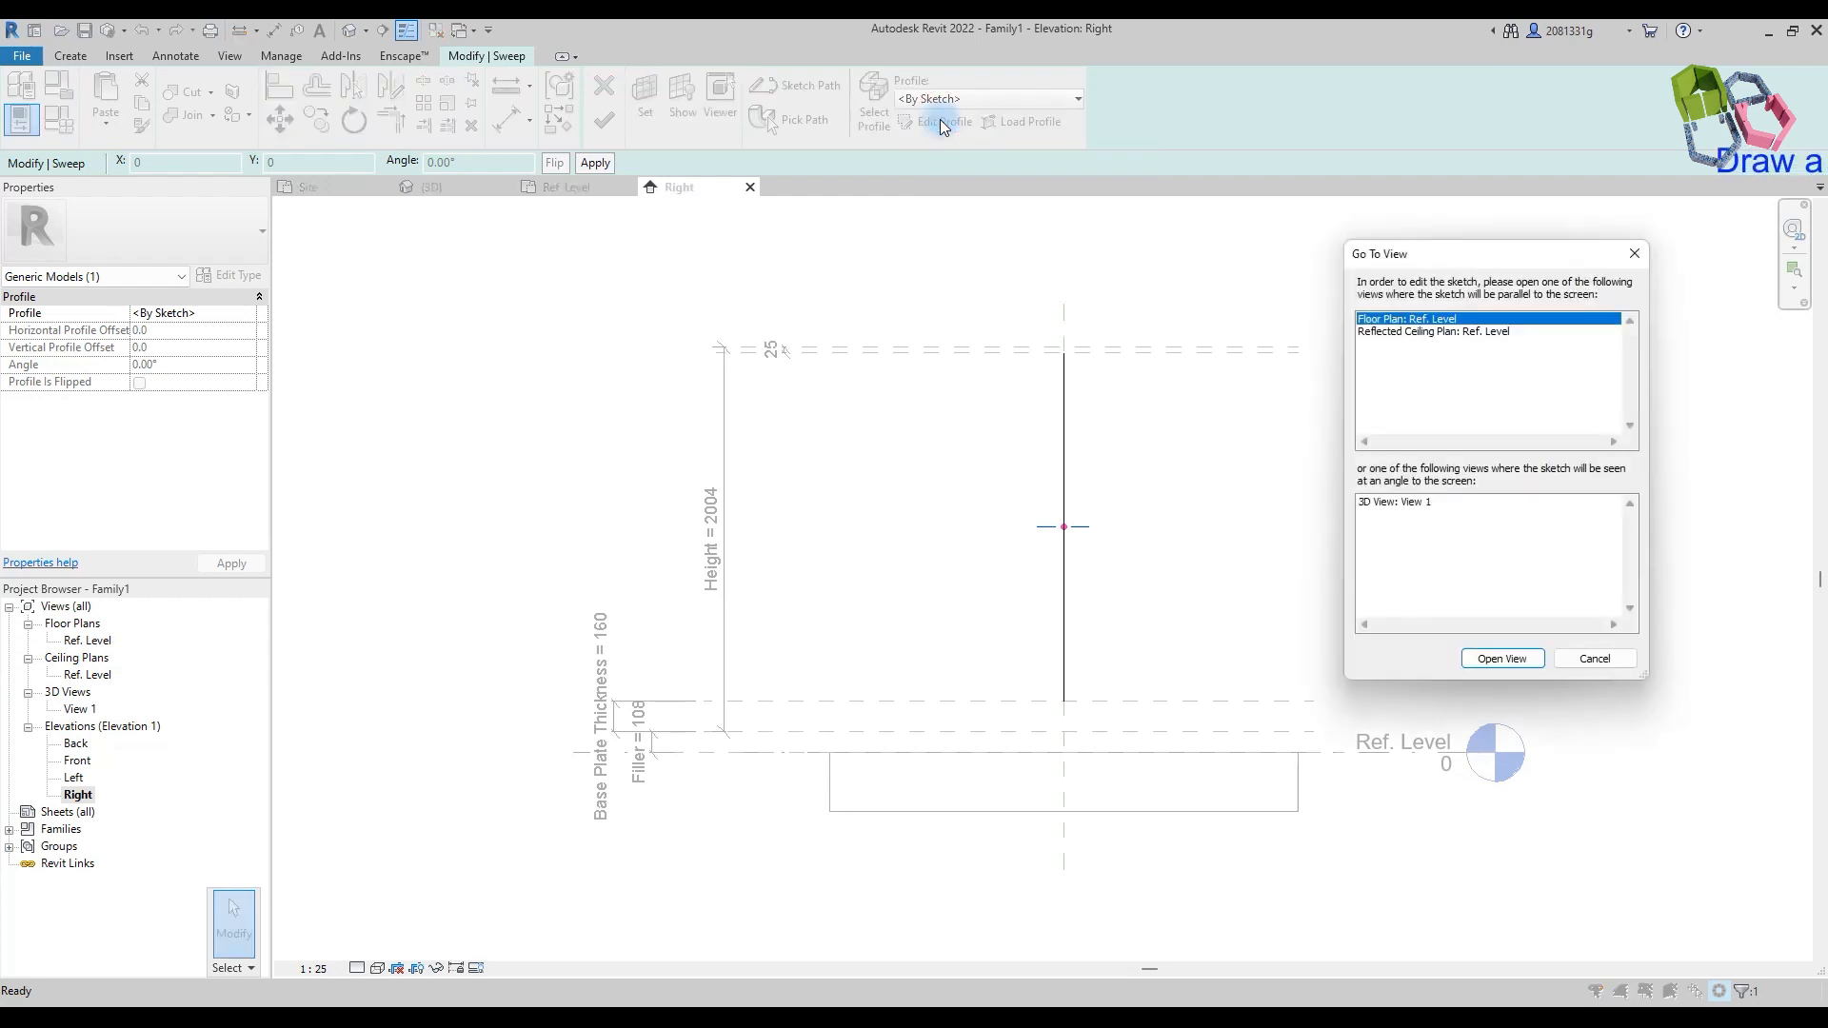
left_click(1419, 503)
left_click(1502, 658)
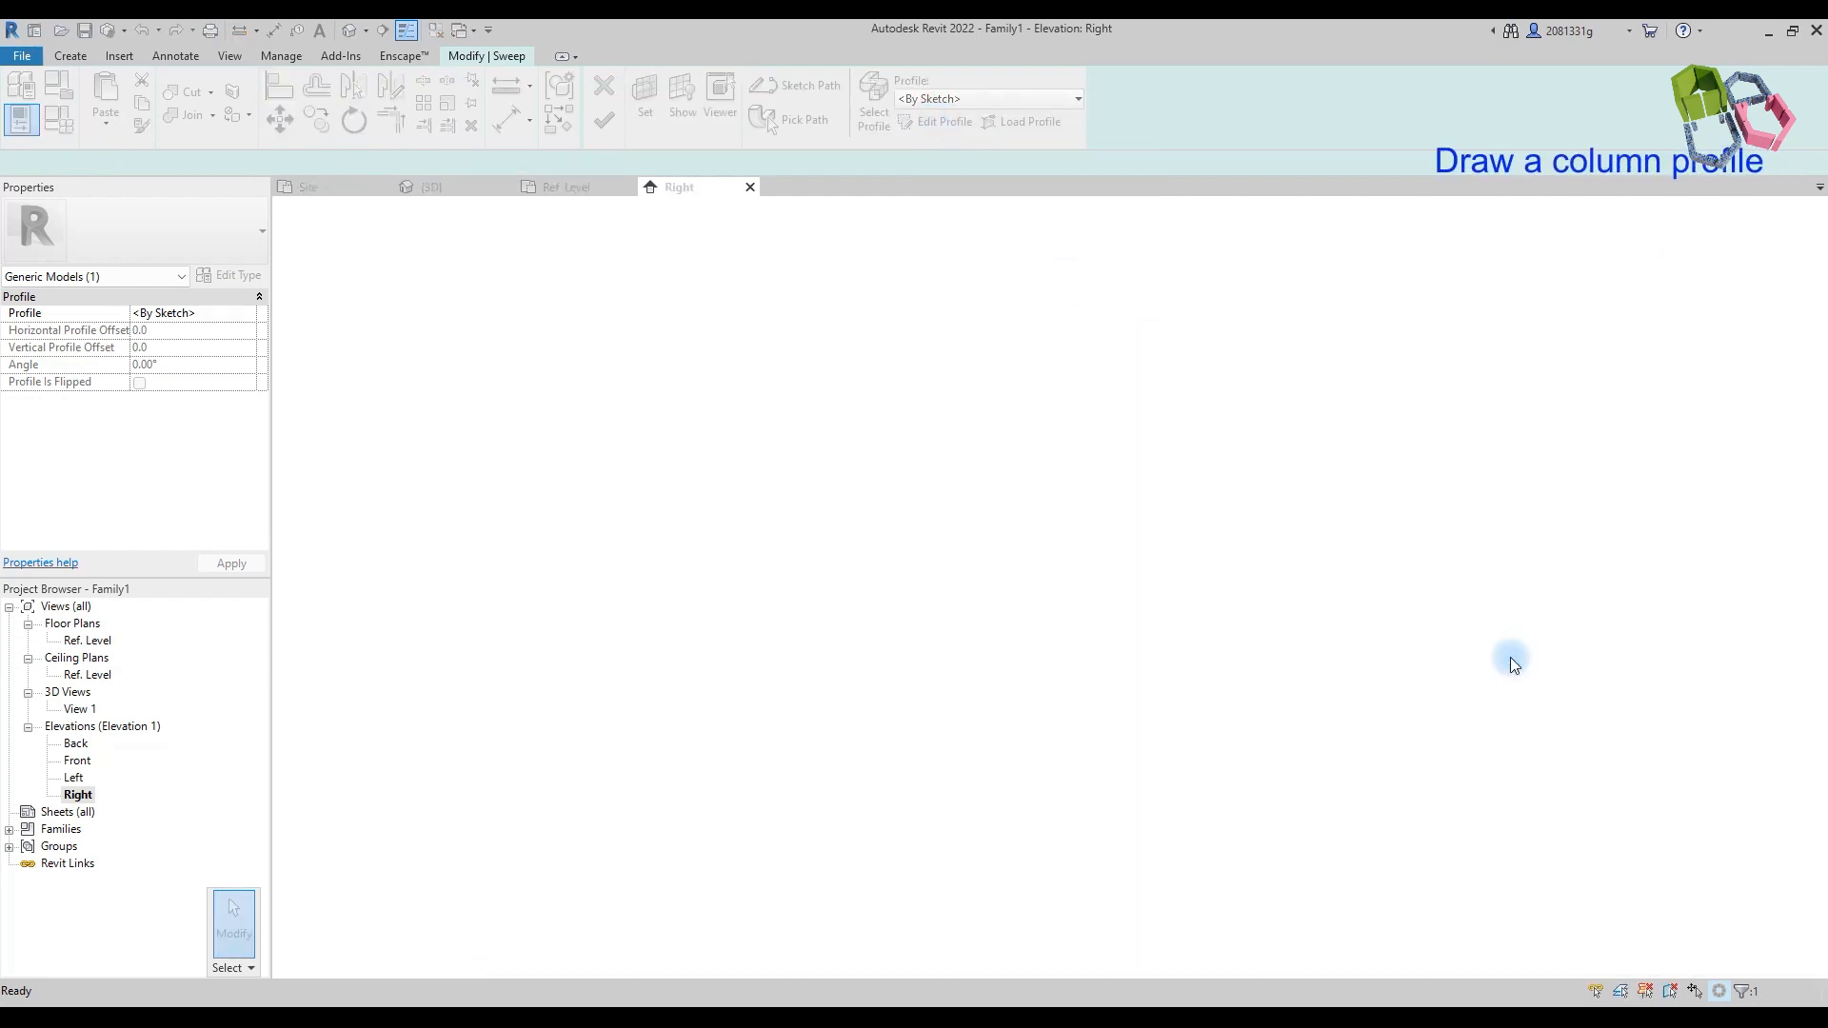
scroll(1058, 297, "up", 5)
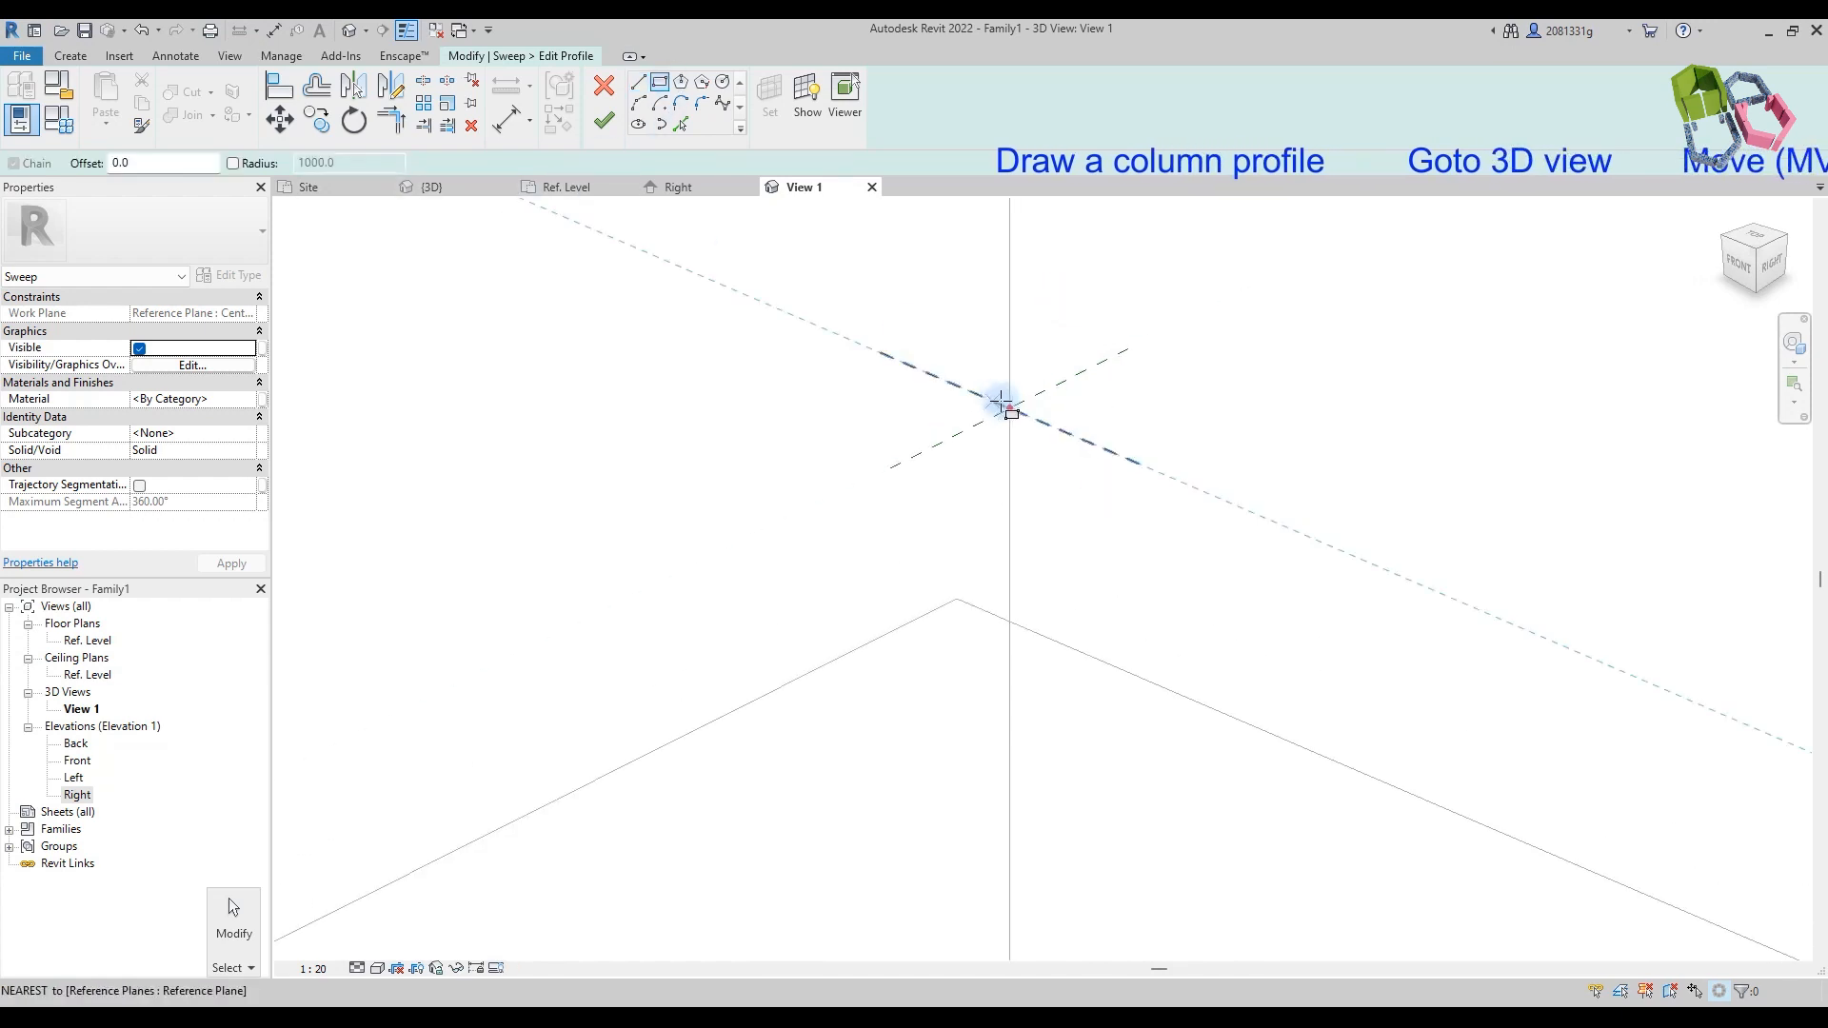
left_click(1005, 407)
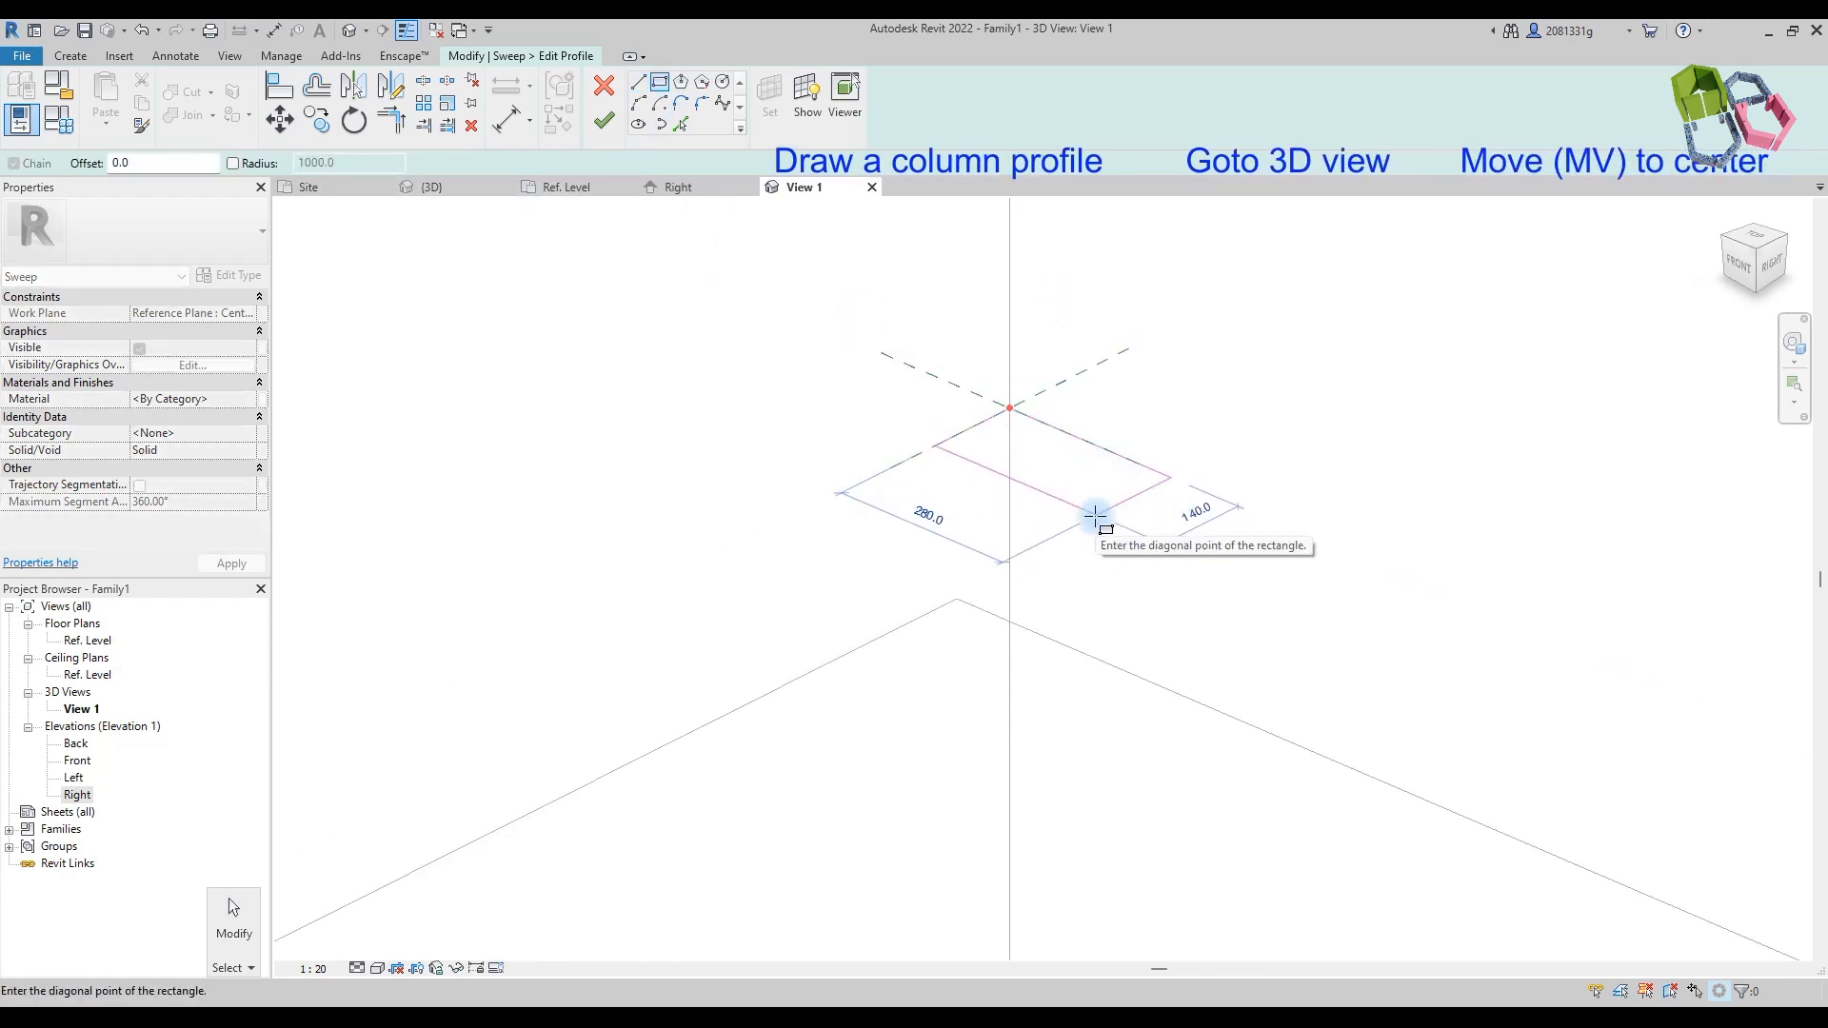
left_click(1096, 515)
key("Escape")
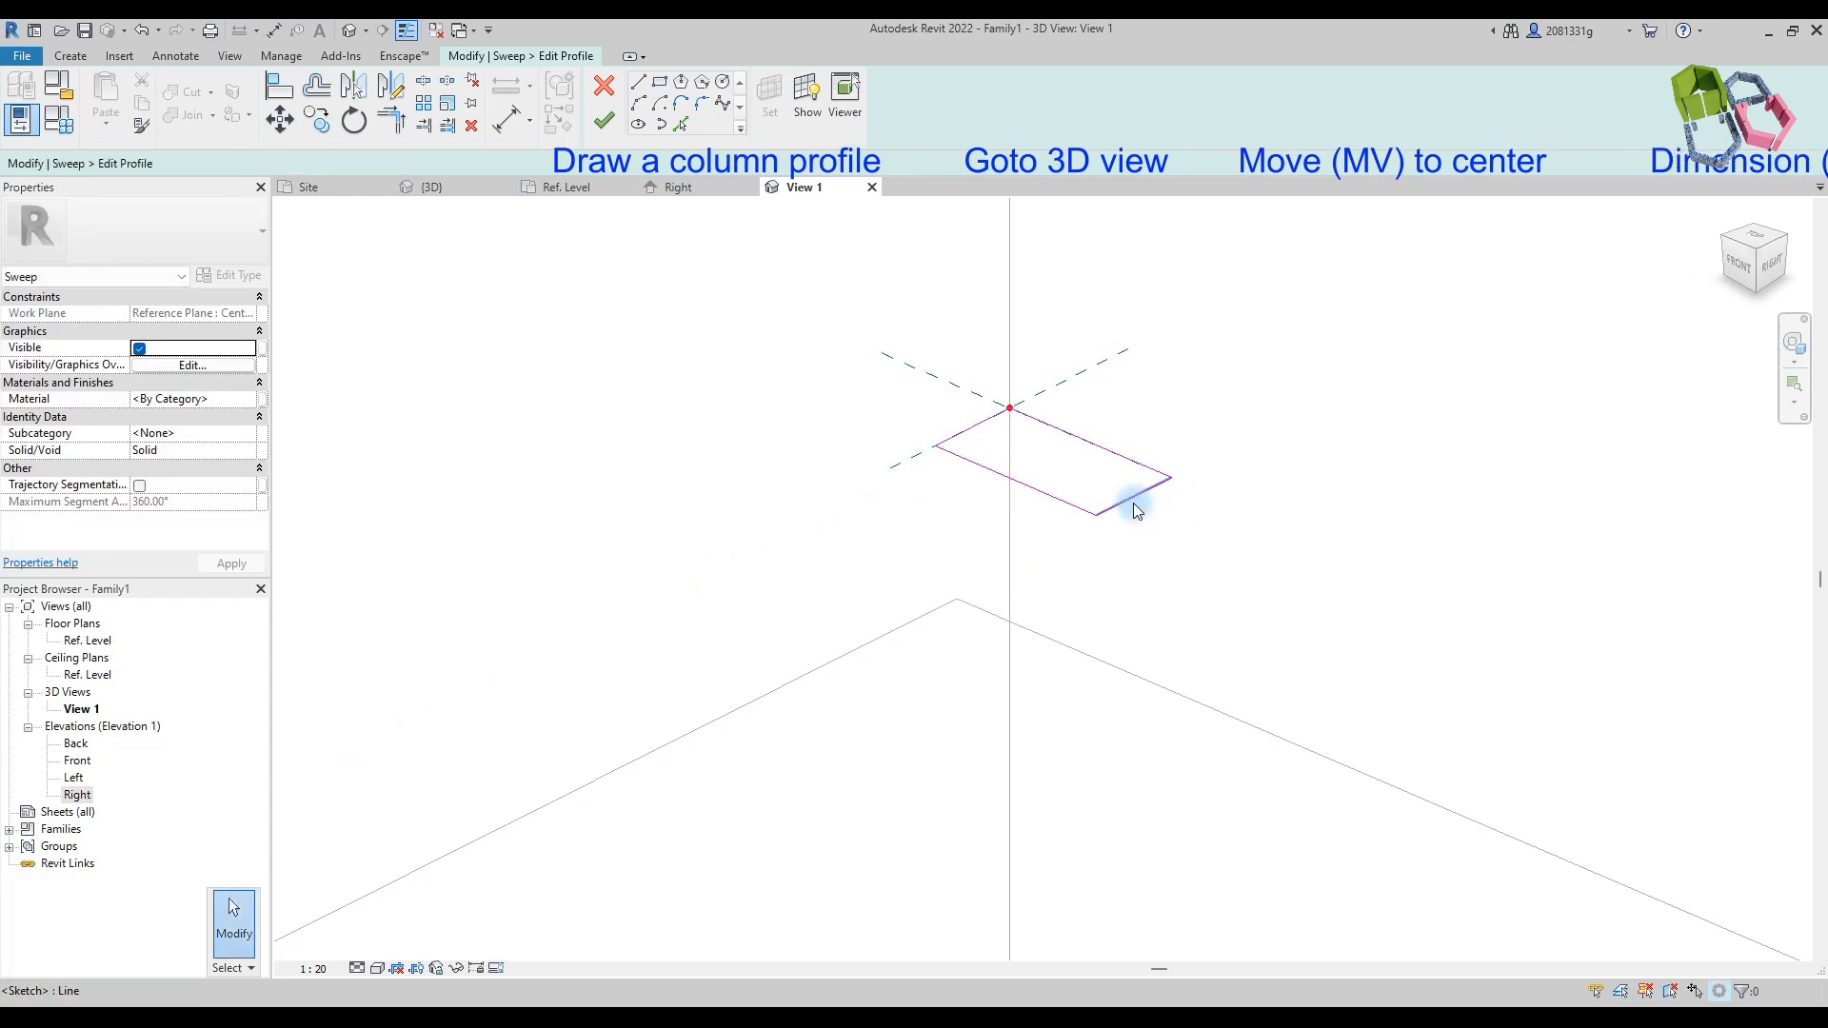
Step: Move the rectangular profile so that it is centred on the sweep path in both directions
left_click(276, 121)
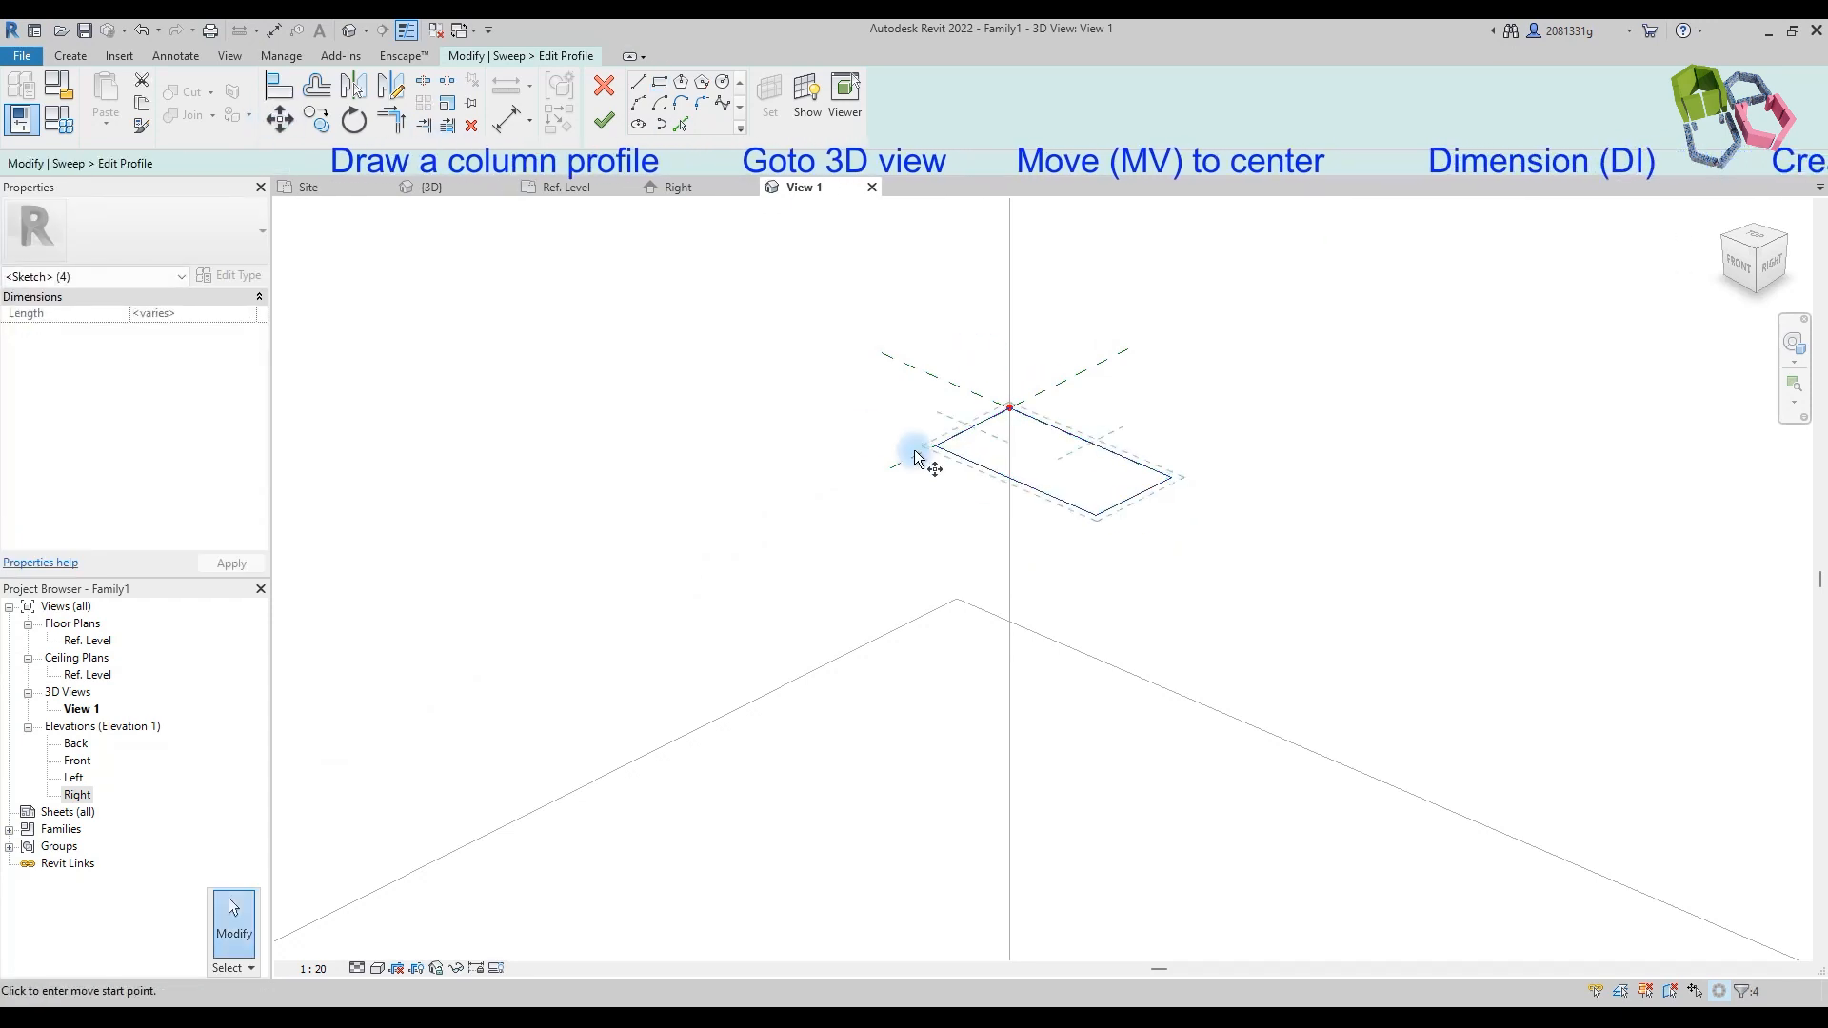
left_click(935, 445)
left_click(972, 426)
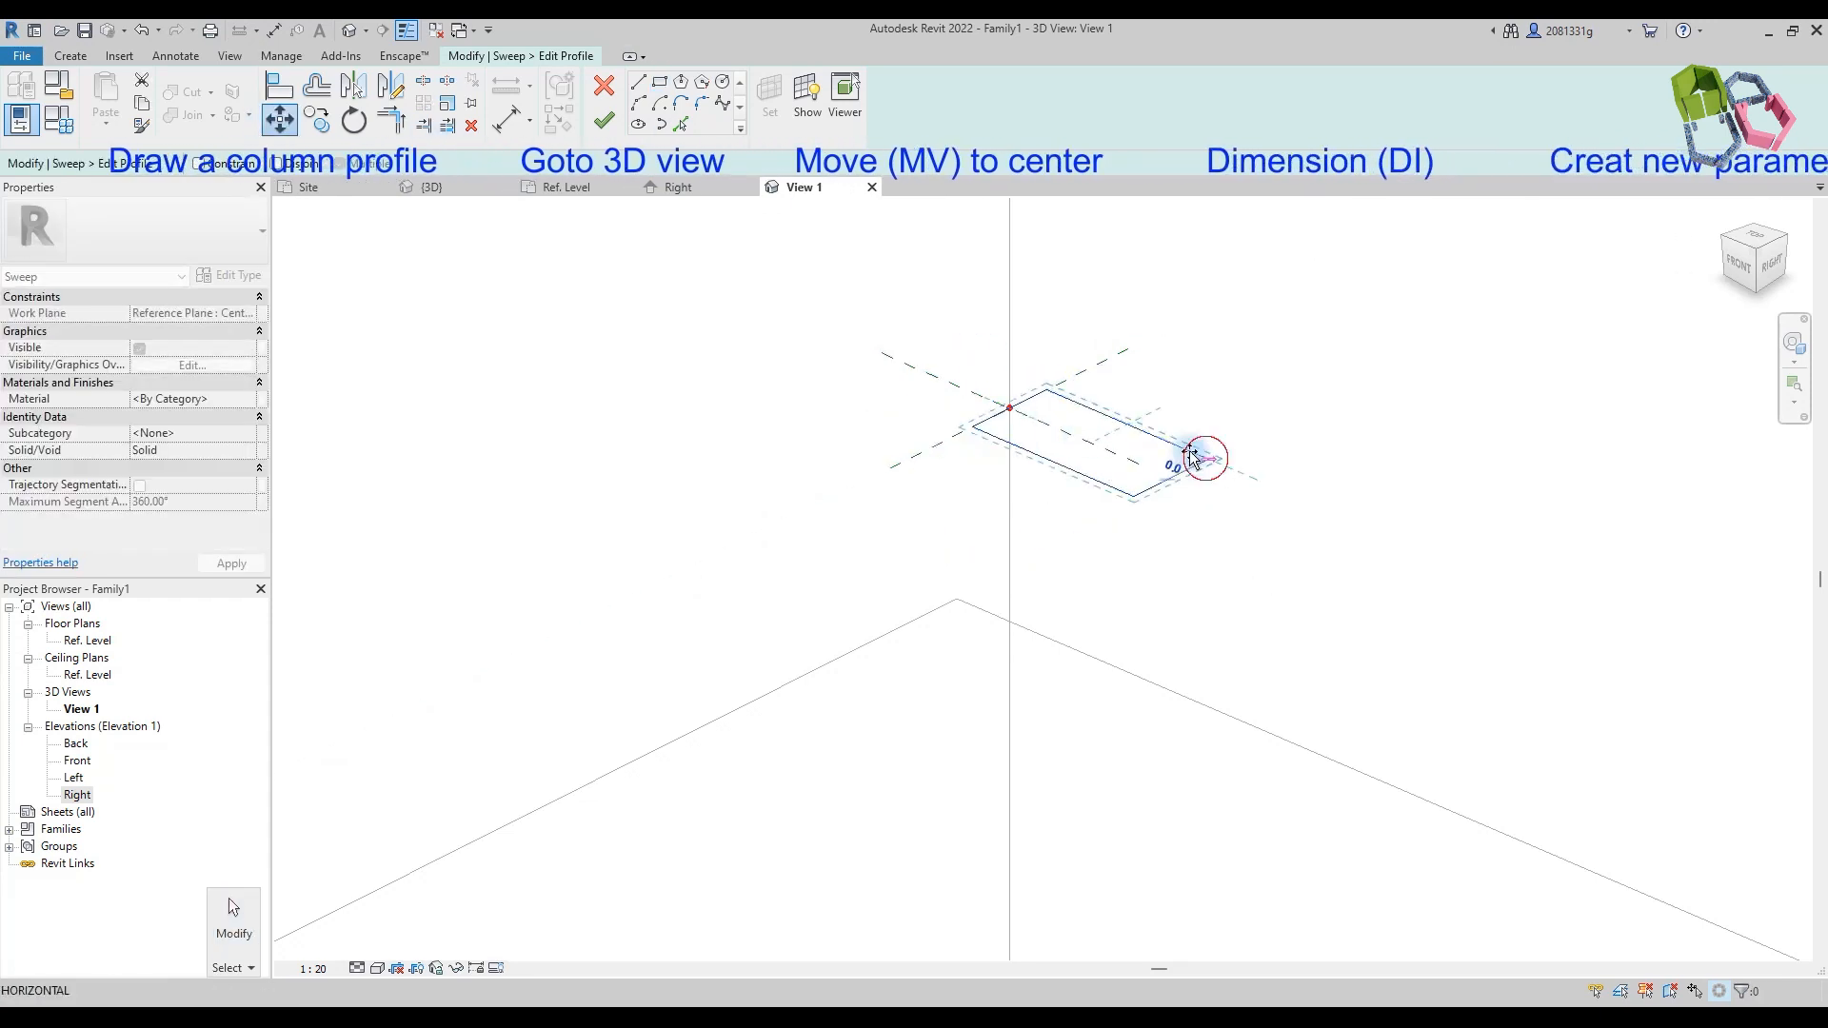
left_click(1009, 407)
key("Escape")
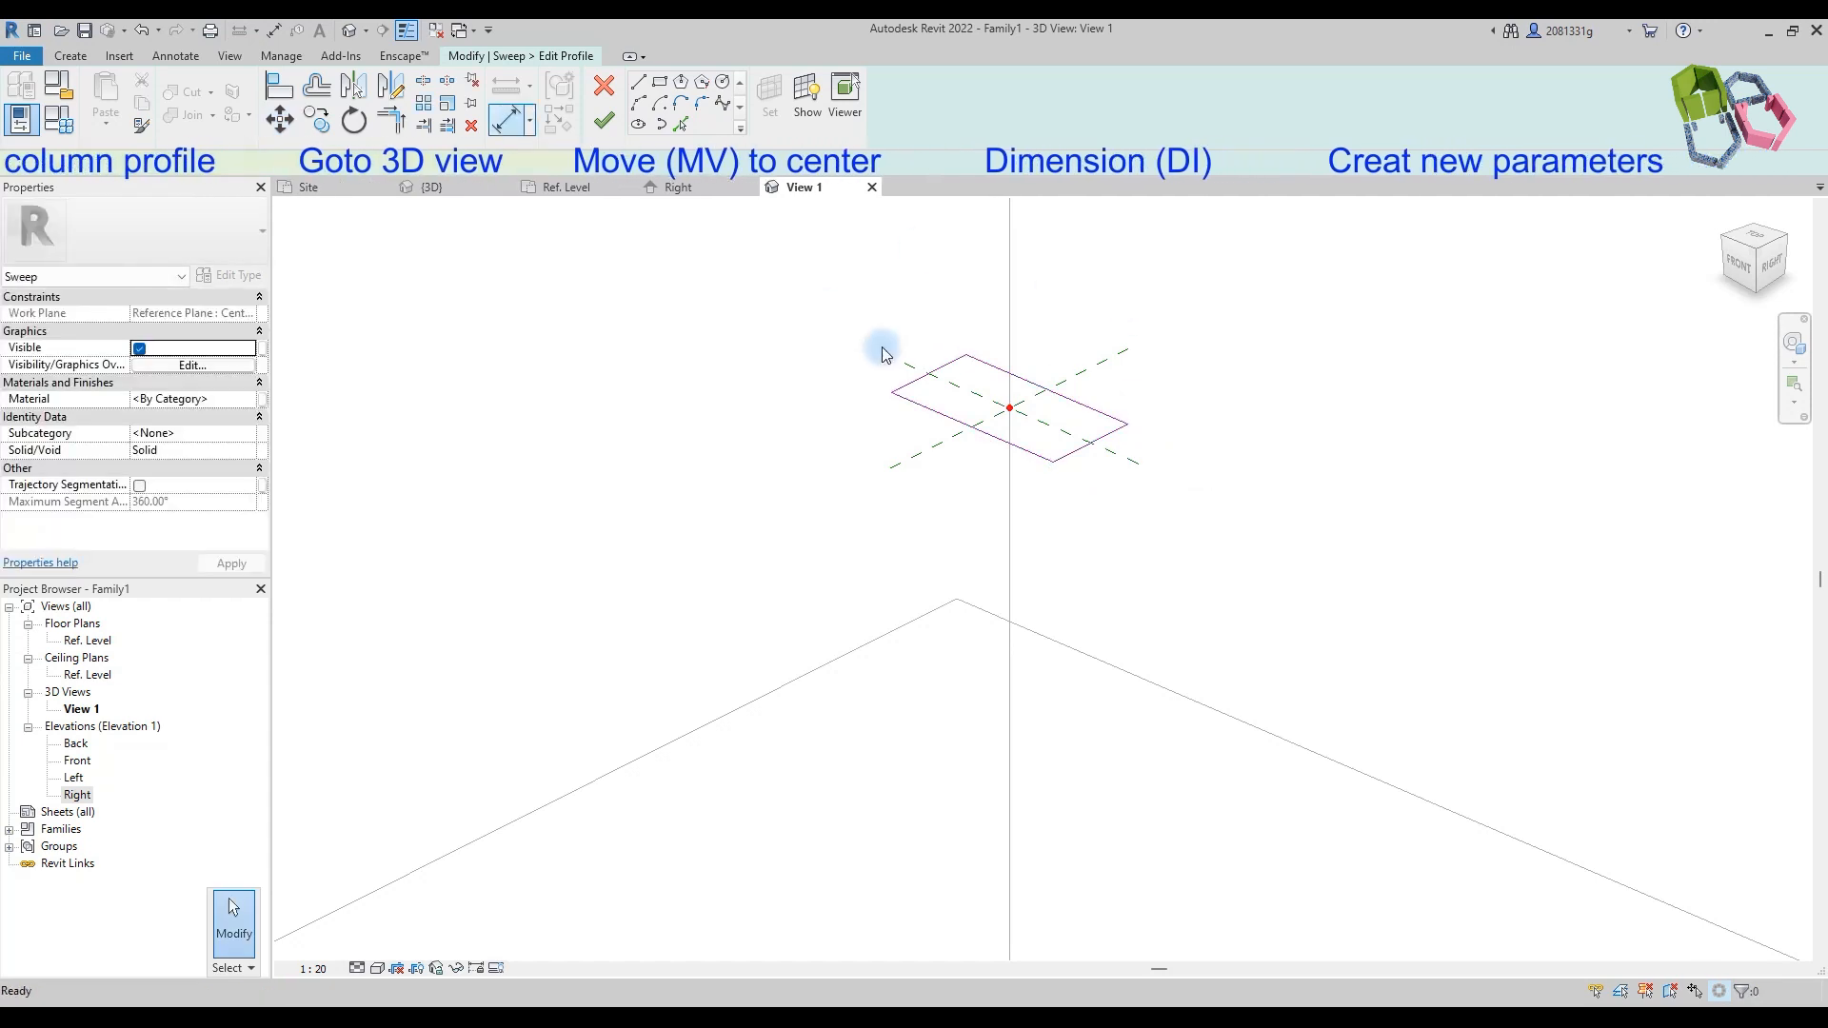
Step: Dimension the profile's short side, adding an equality constraint about the centre plane and an overall dimension
key("d")
key("i")
left_click(937, 410)
left_click(991, 368)
scroll(1054, 492, "down", 2)
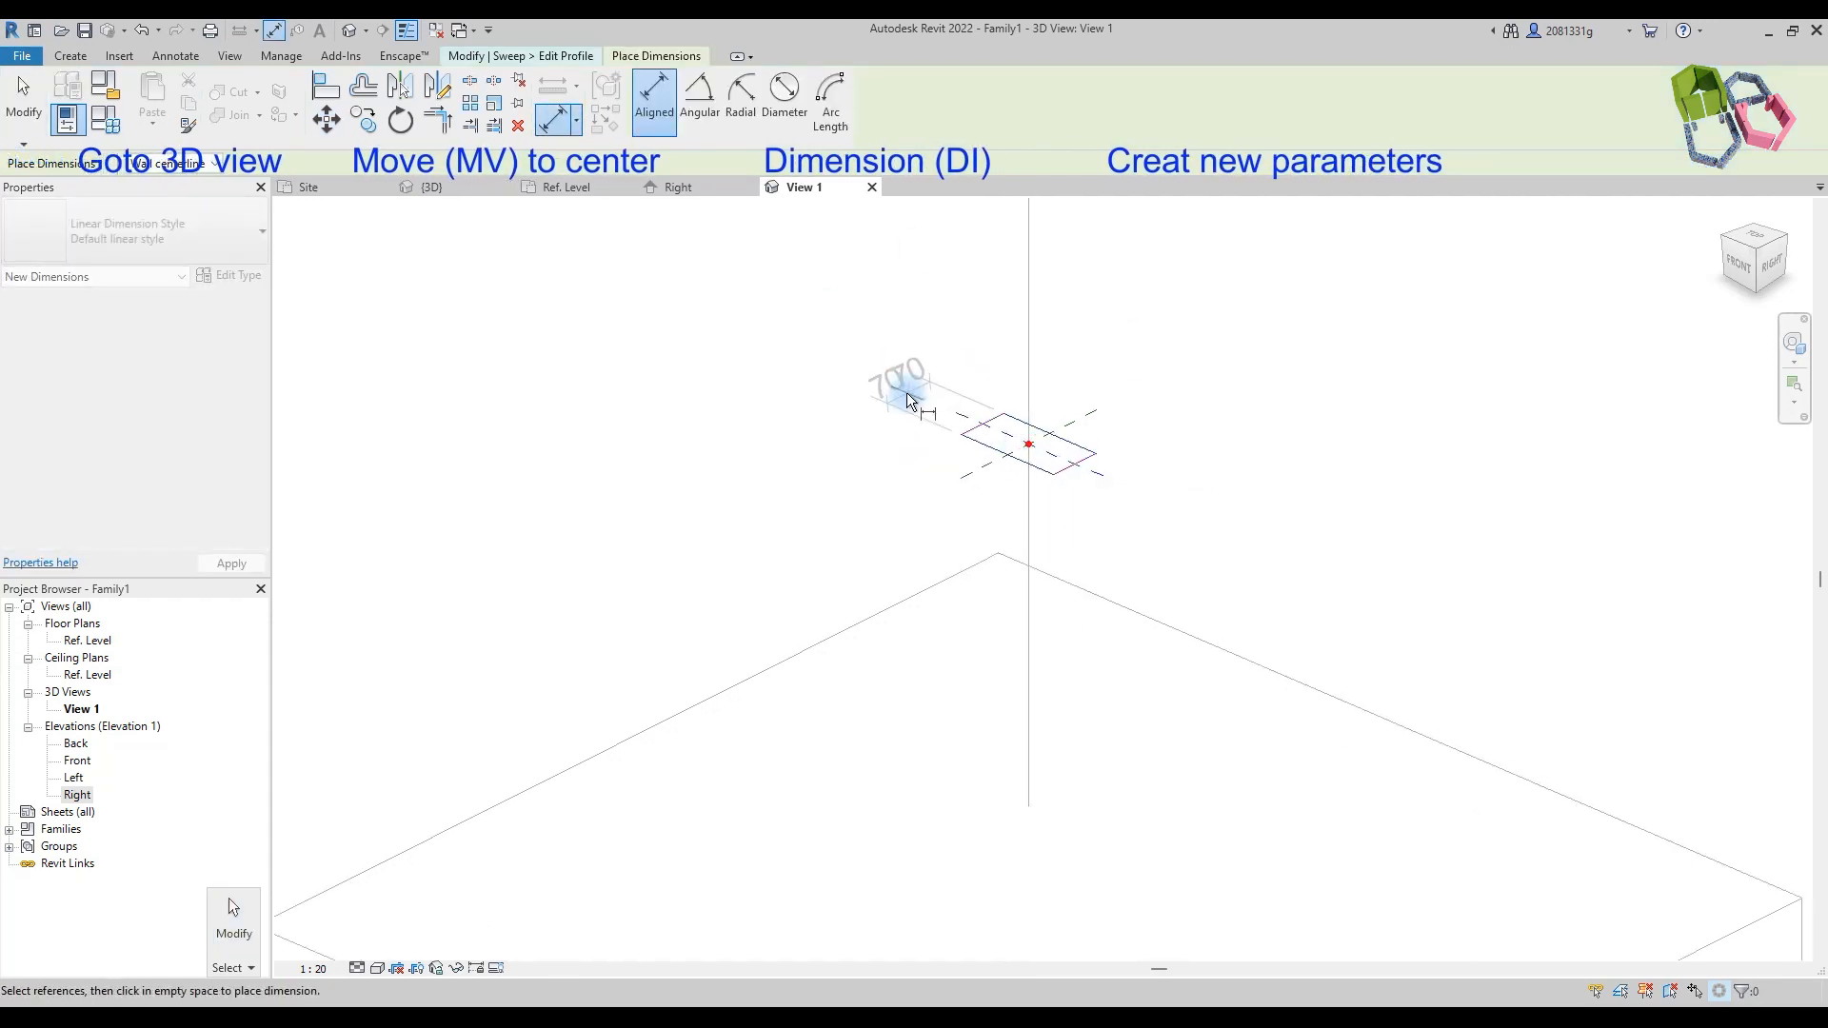
left_click(904, 396)
left_click(819, 353)
left_click(976, 444)
left_click(1017, 419)
left_click(864, 354)
Step: Dimension the profile's long side, adding an equality constraint about the centre plane and an overall dimension
left_click(982, 425)
left_click(1092, 465)
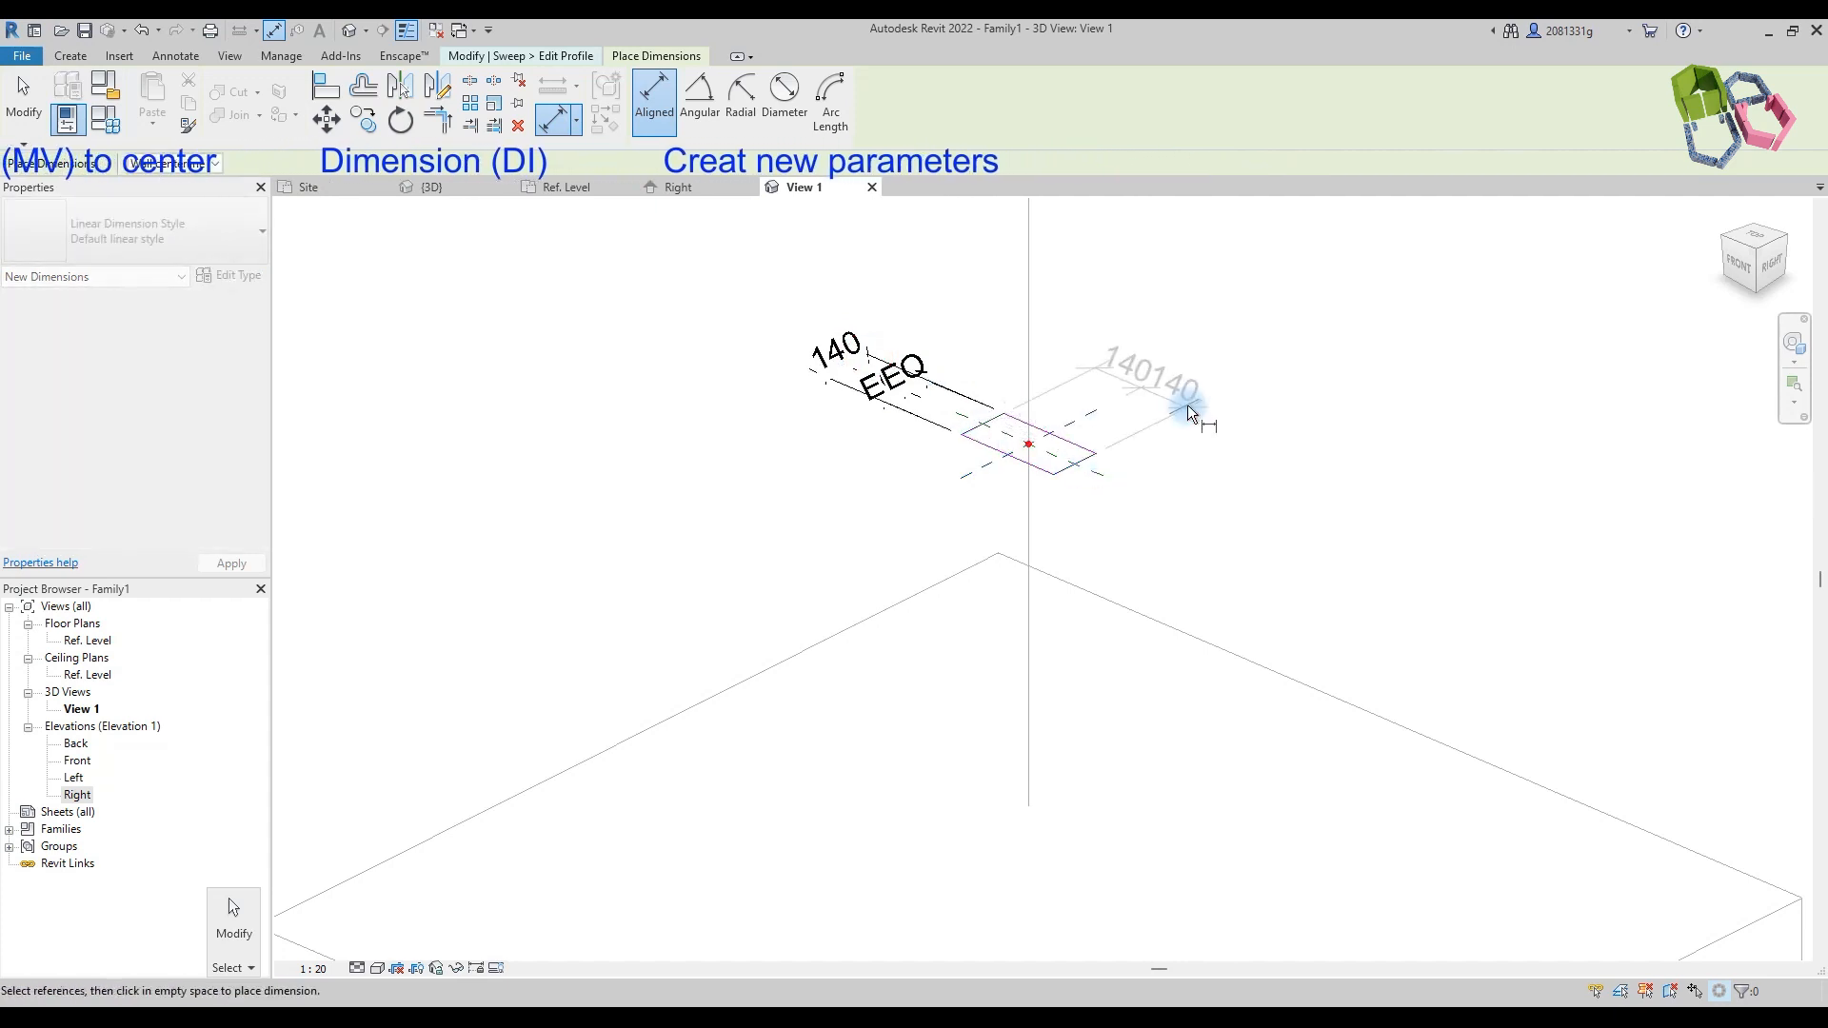
left_click(1187, 403)
left_click(1223, 346)
left_click(989, 431)
left_click(1073, 466)
left_click(1246, 365)
key("Escape")
key("Escape")
Step: Label the profile's overall long dimension with a new type parameter D and the overall short dimension with B
left_click(1217, 333)
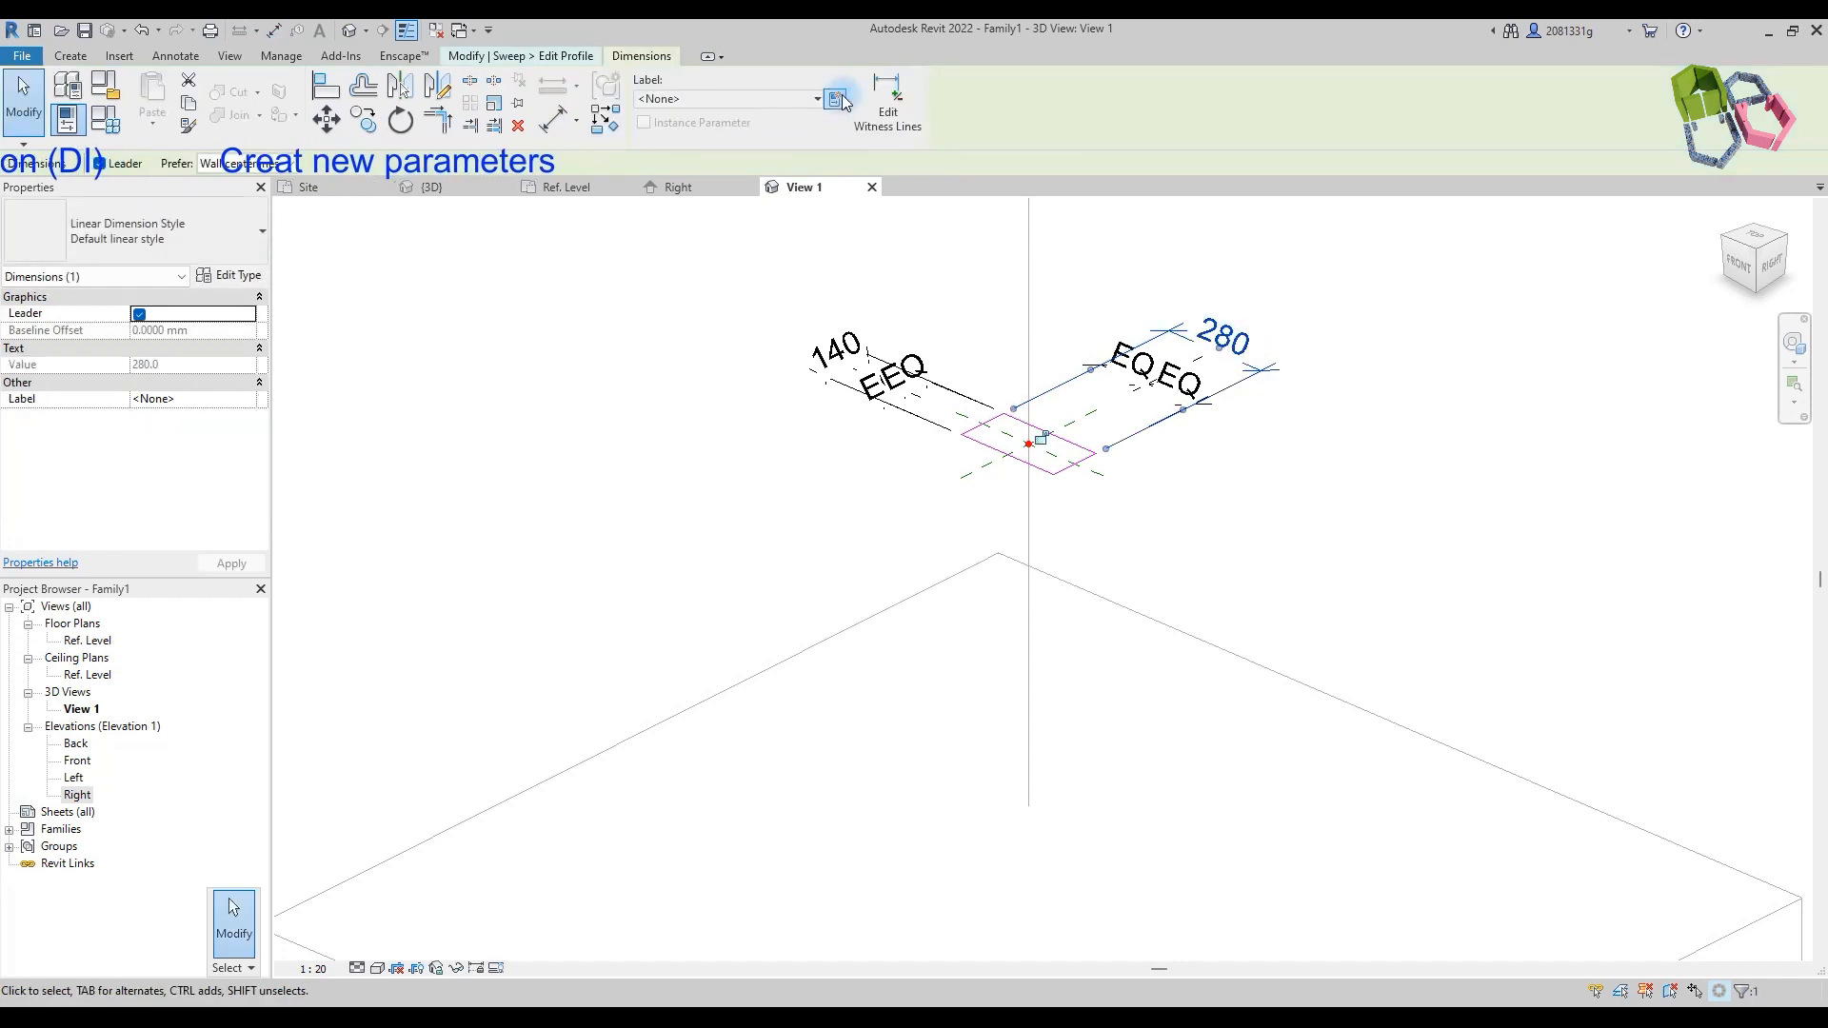
left_click(694, 511)
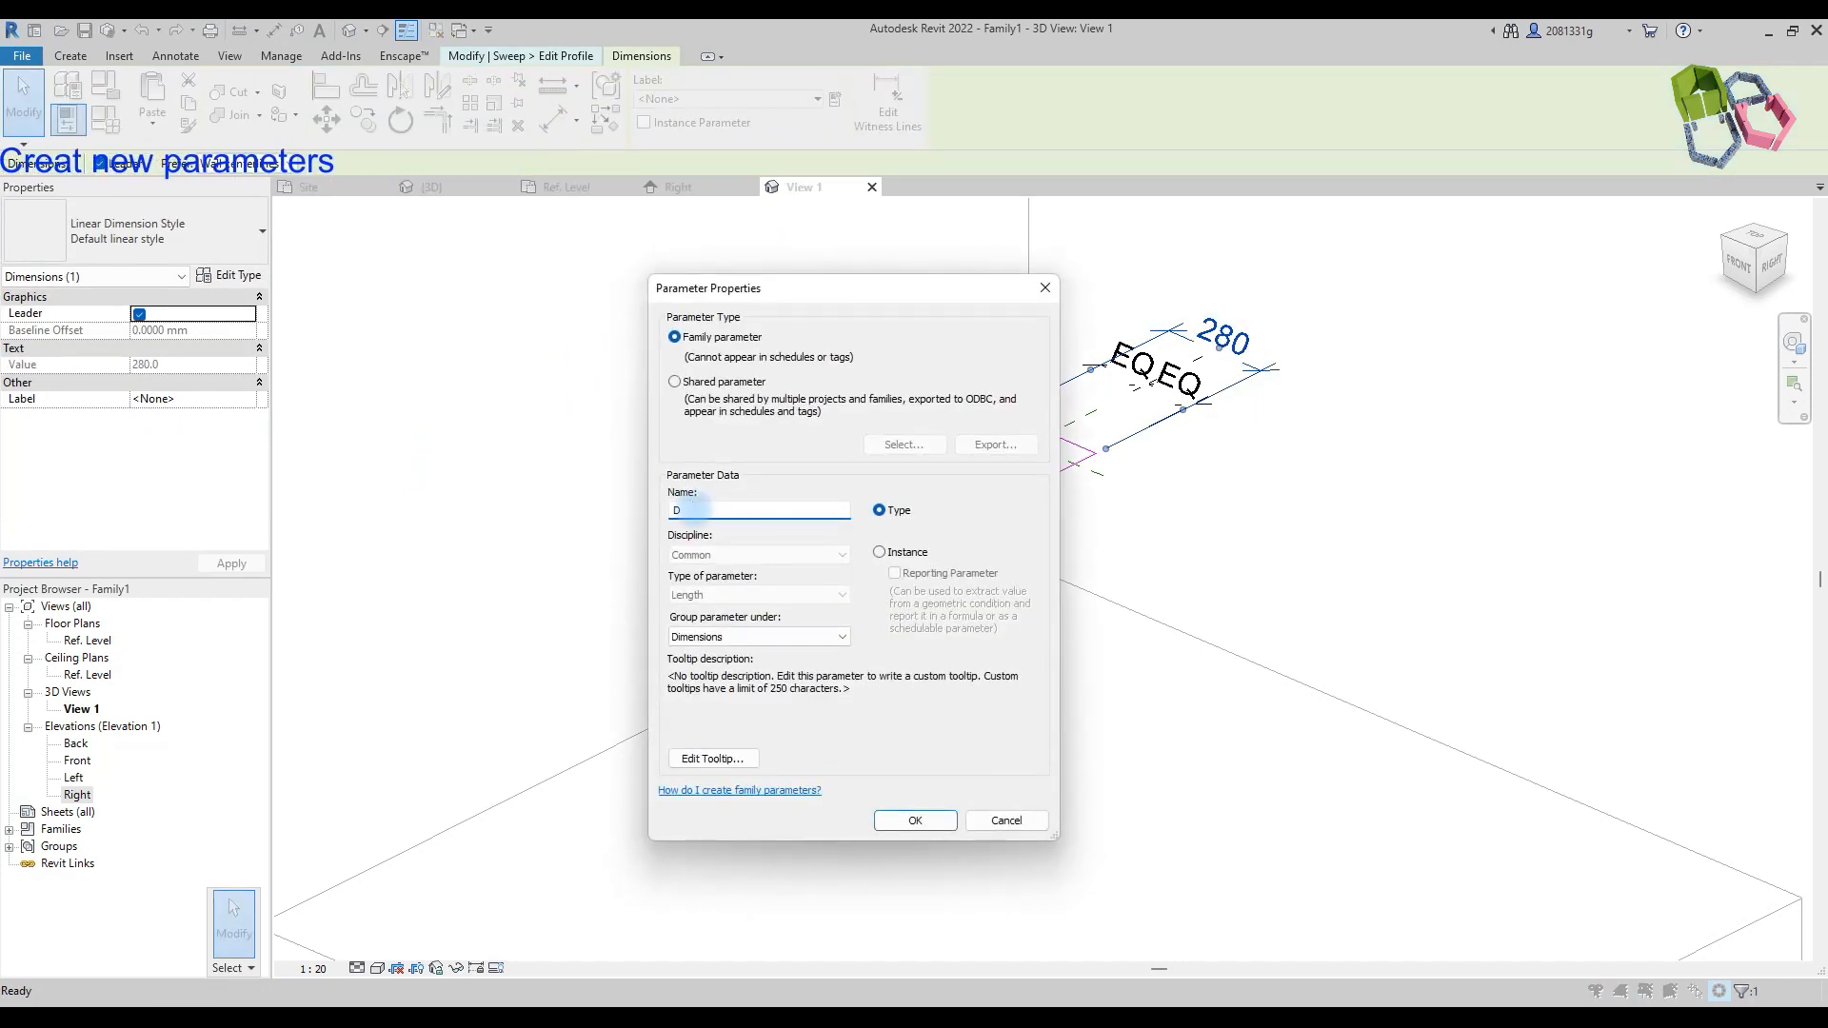
left_click(911, 821)
left_click(837, 358)
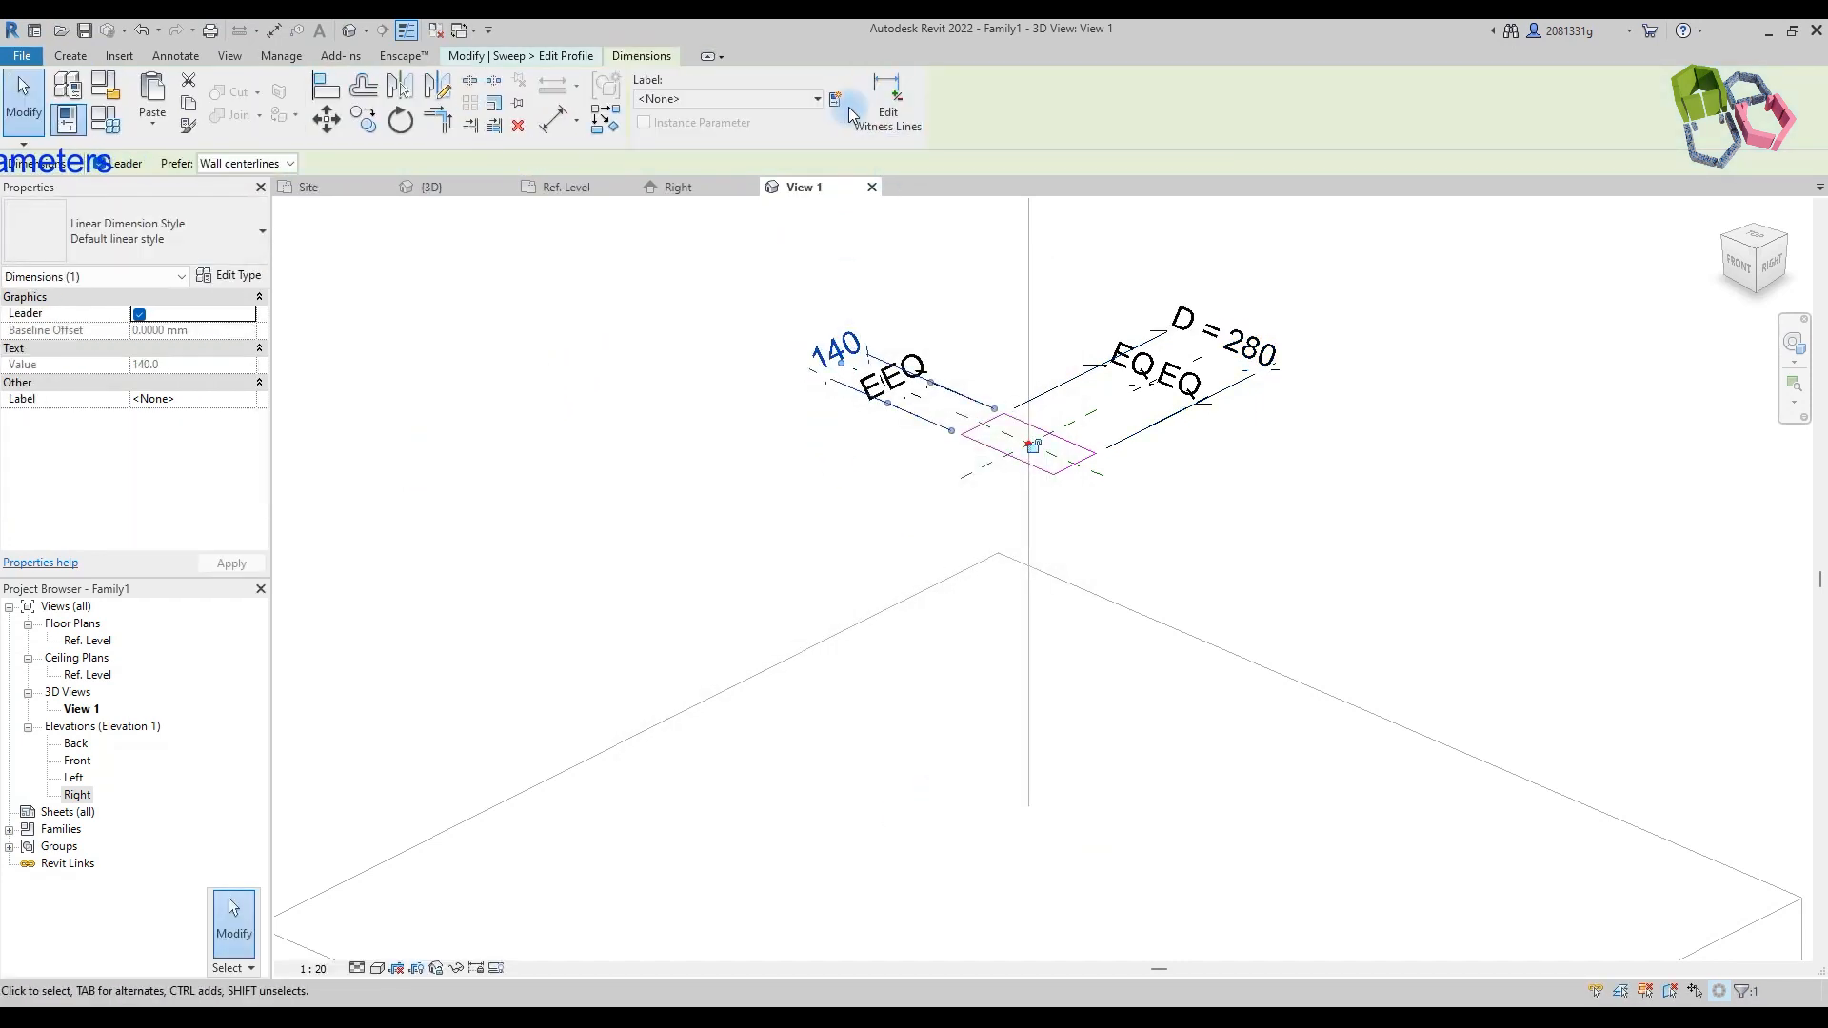
left_click(835, 99)
left_click(781, 507)
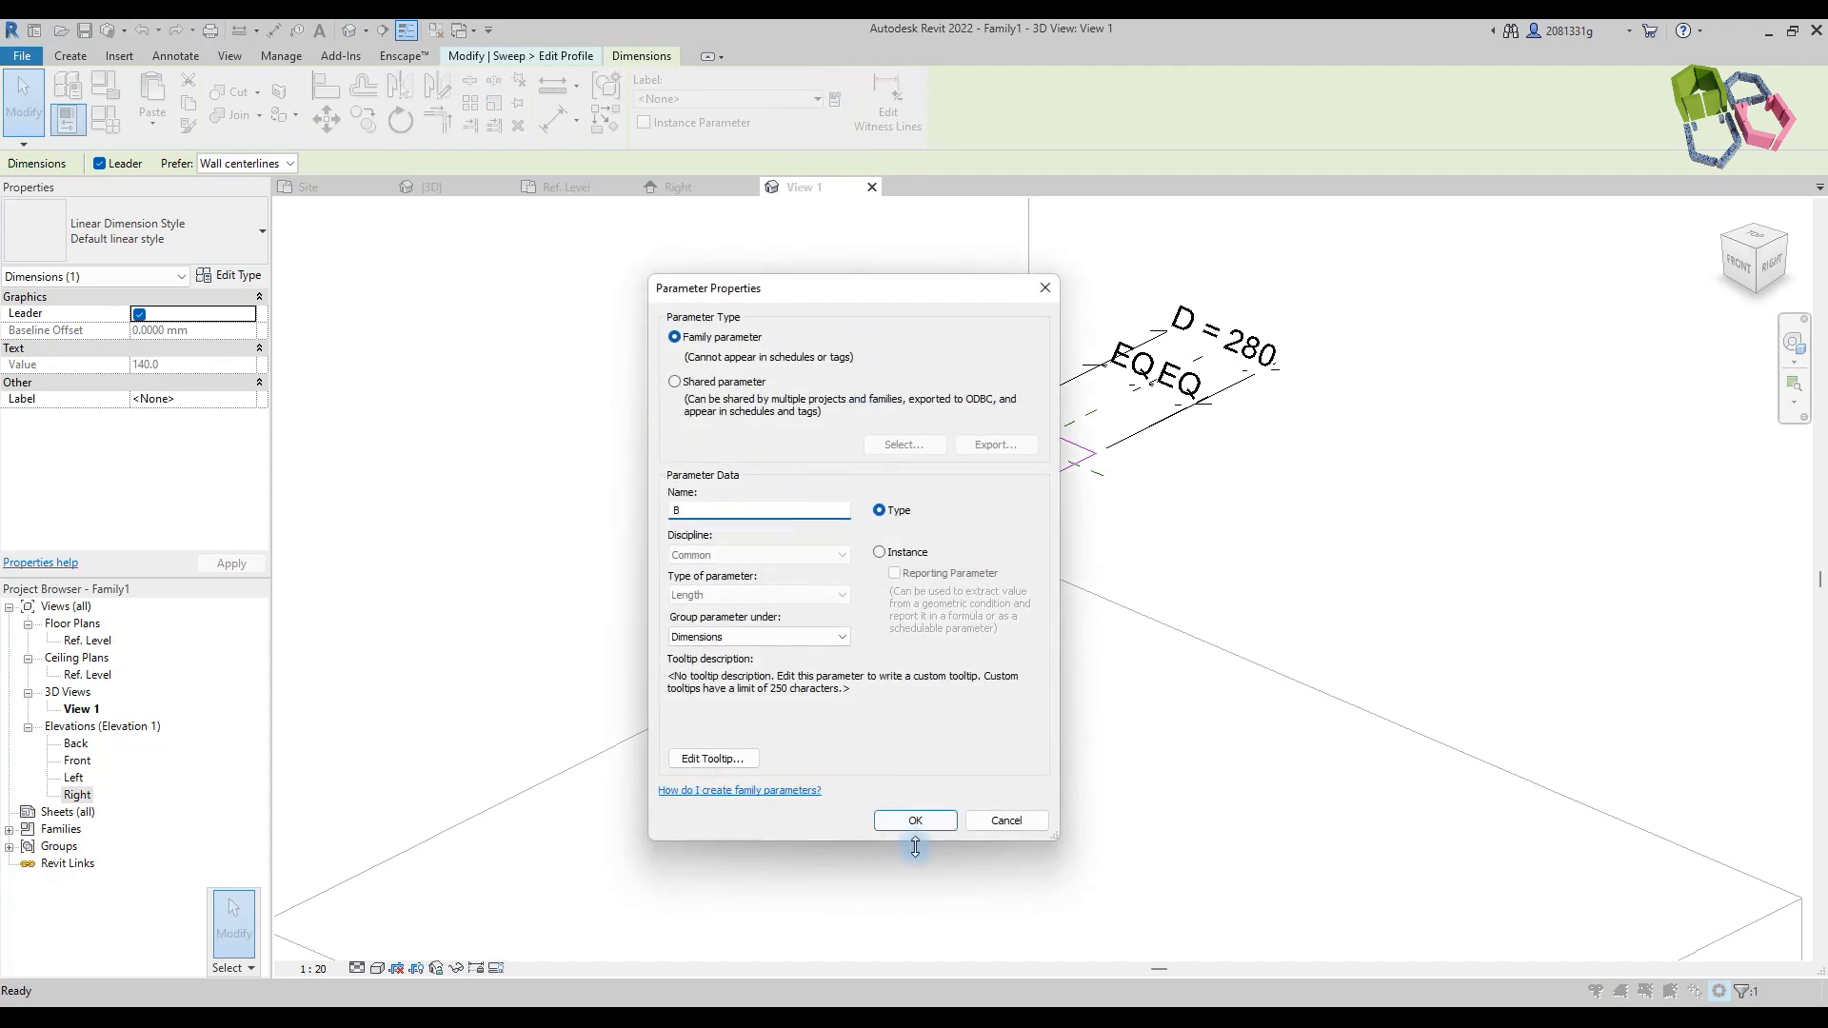
left_click(920, 822)
left_click(910, 402)
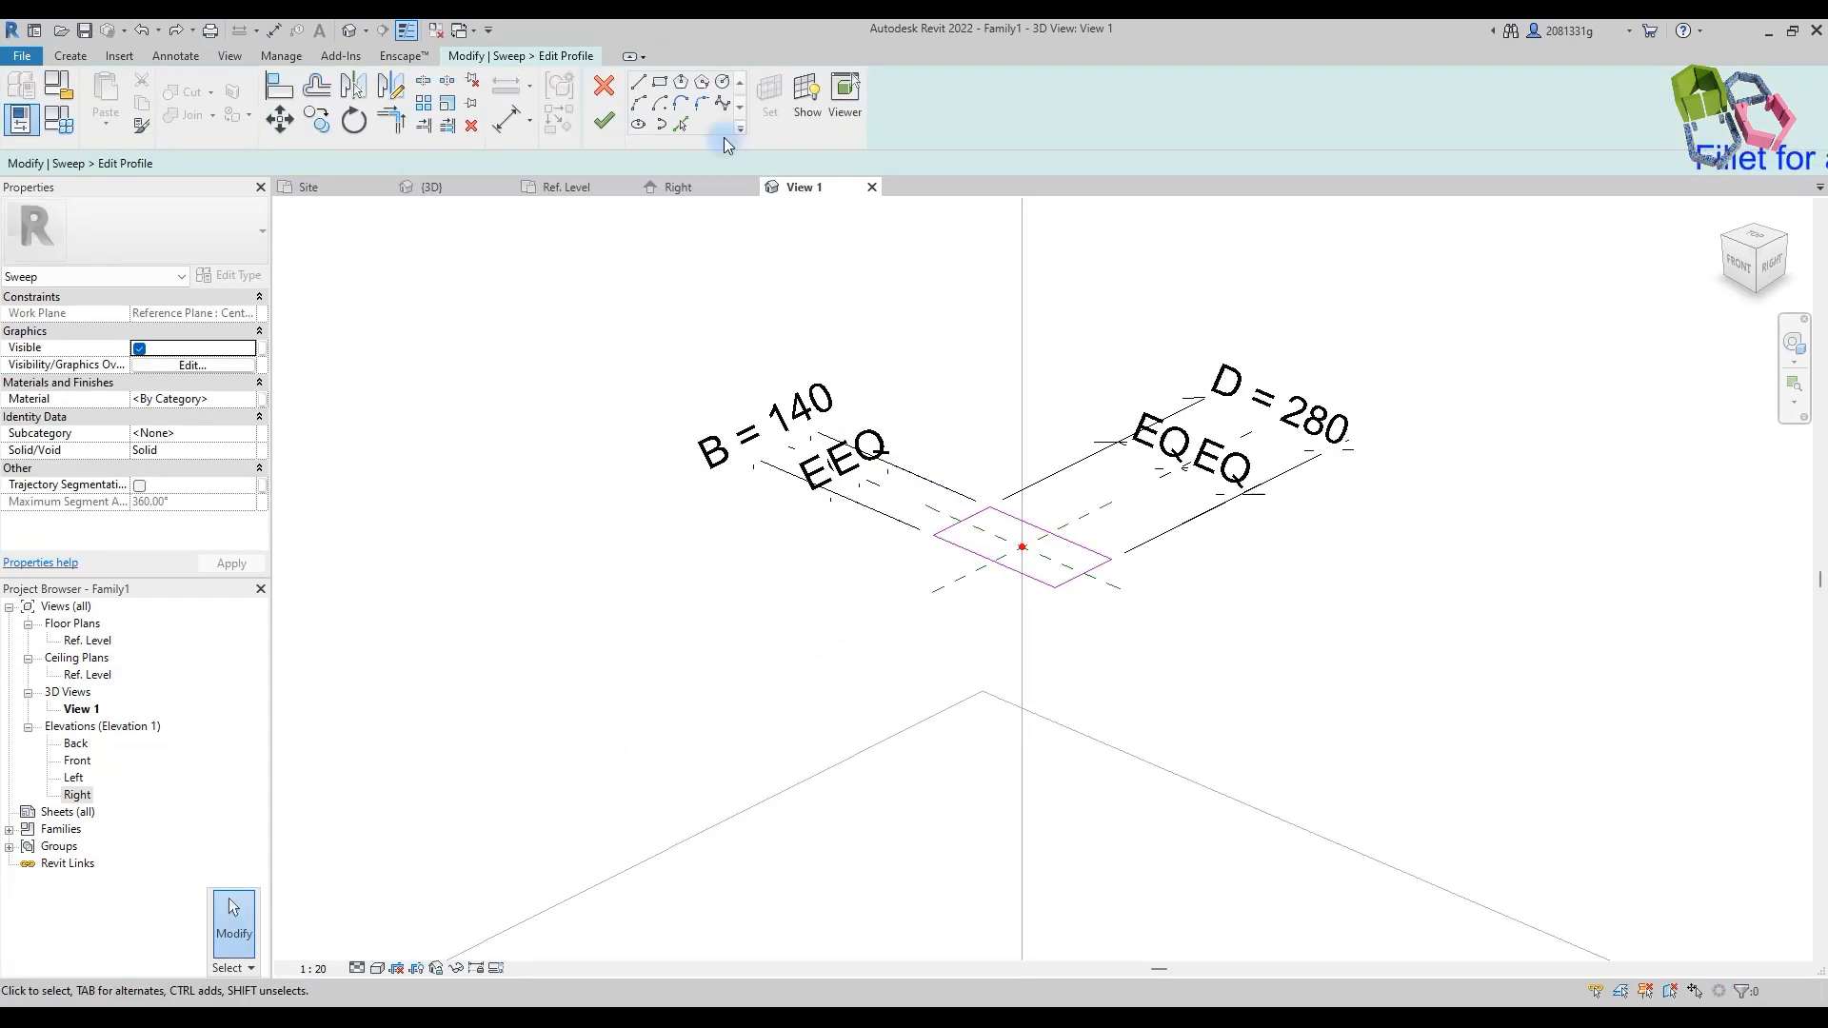
Step: Round all corners of the rectangular sweep profile with the Fillet Arc tool, using a radius of 12
left_click(705, 106)
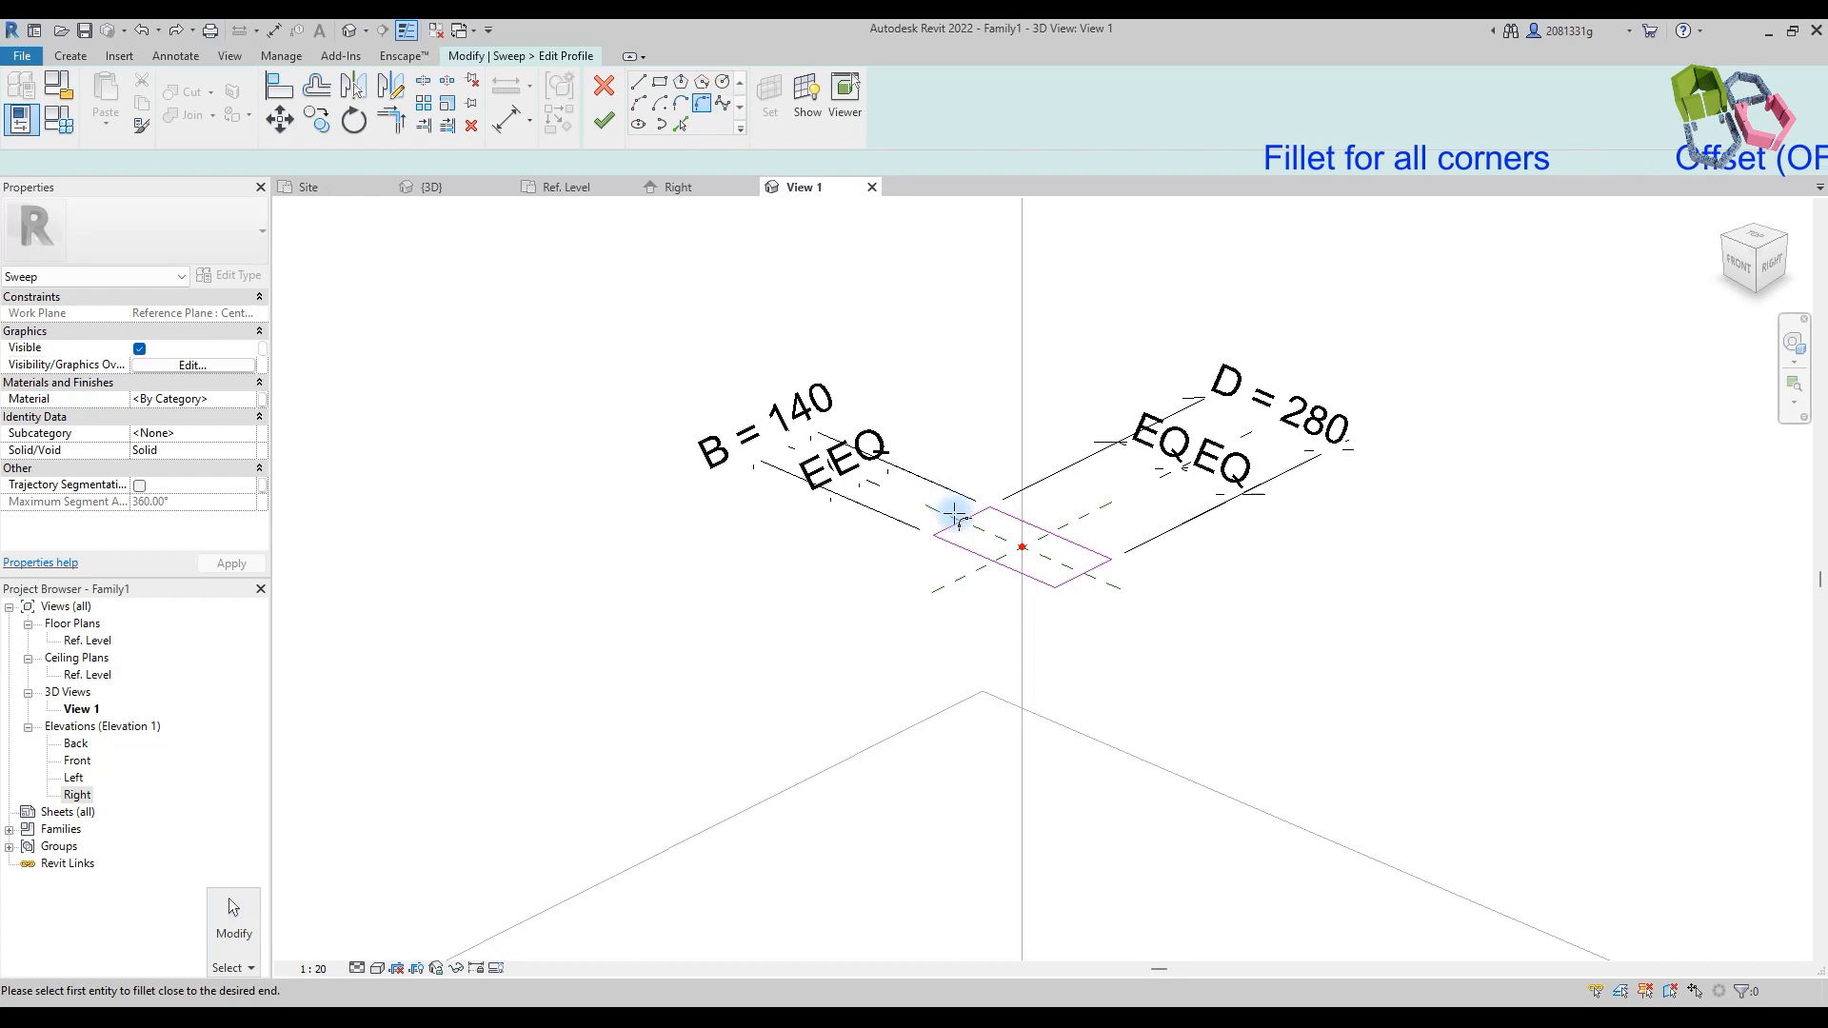
scroll(955, 519, "up", 3)
left_click(947, 567)
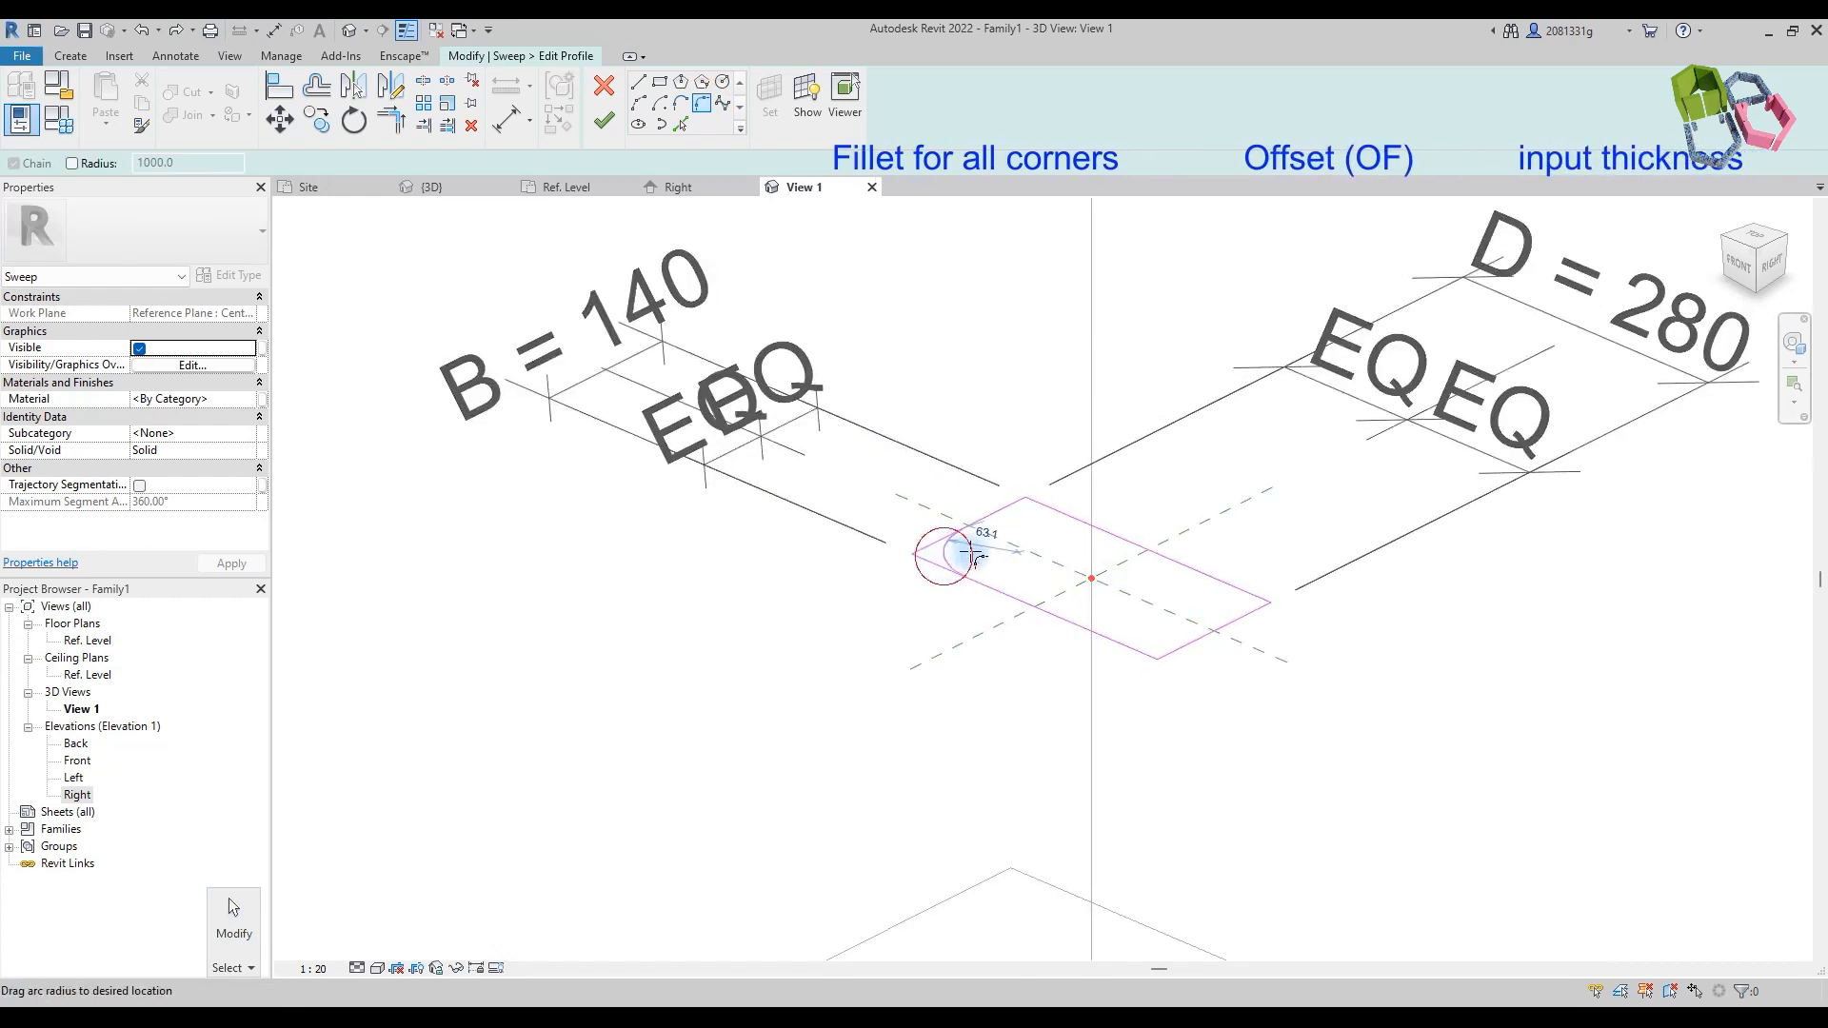
left_click(967, 554)
left_click(986, 535)
type("12")
key("Return")
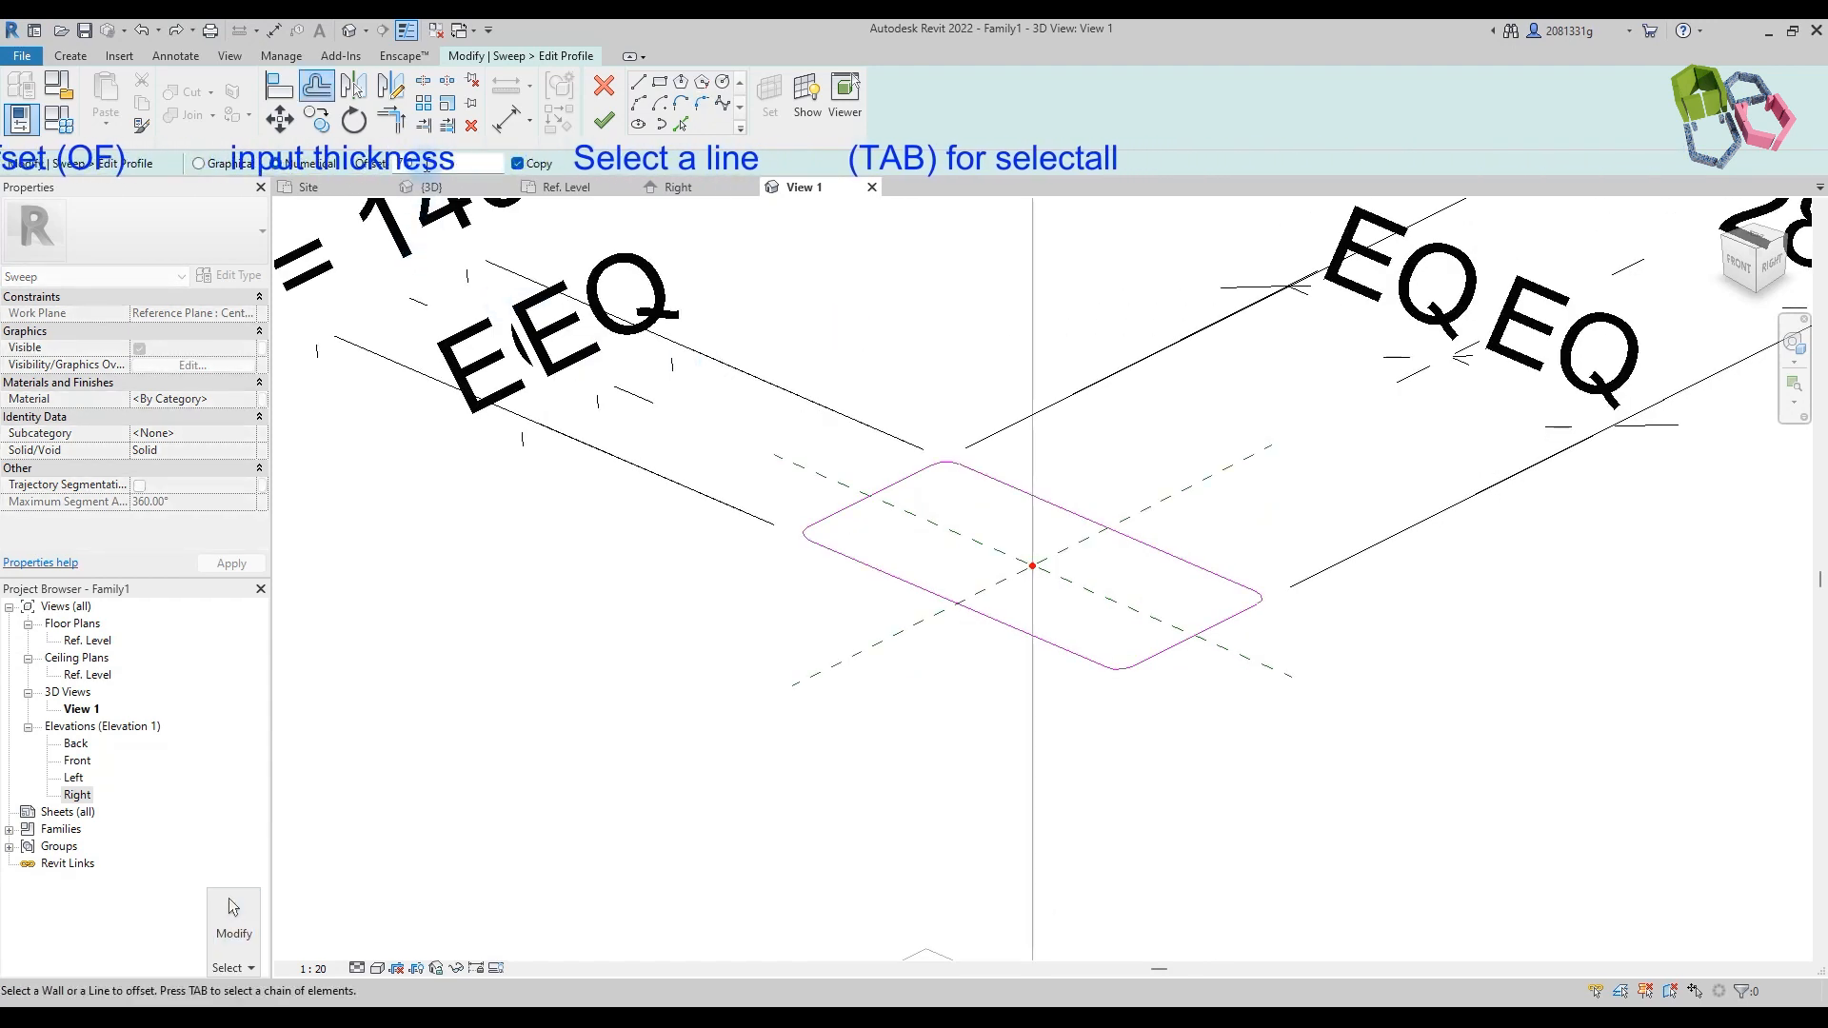
Step: Offset a copy of the whole profile loop to give the wall thickness, and finish the sweep as a hollow column
left_click(964, 479)
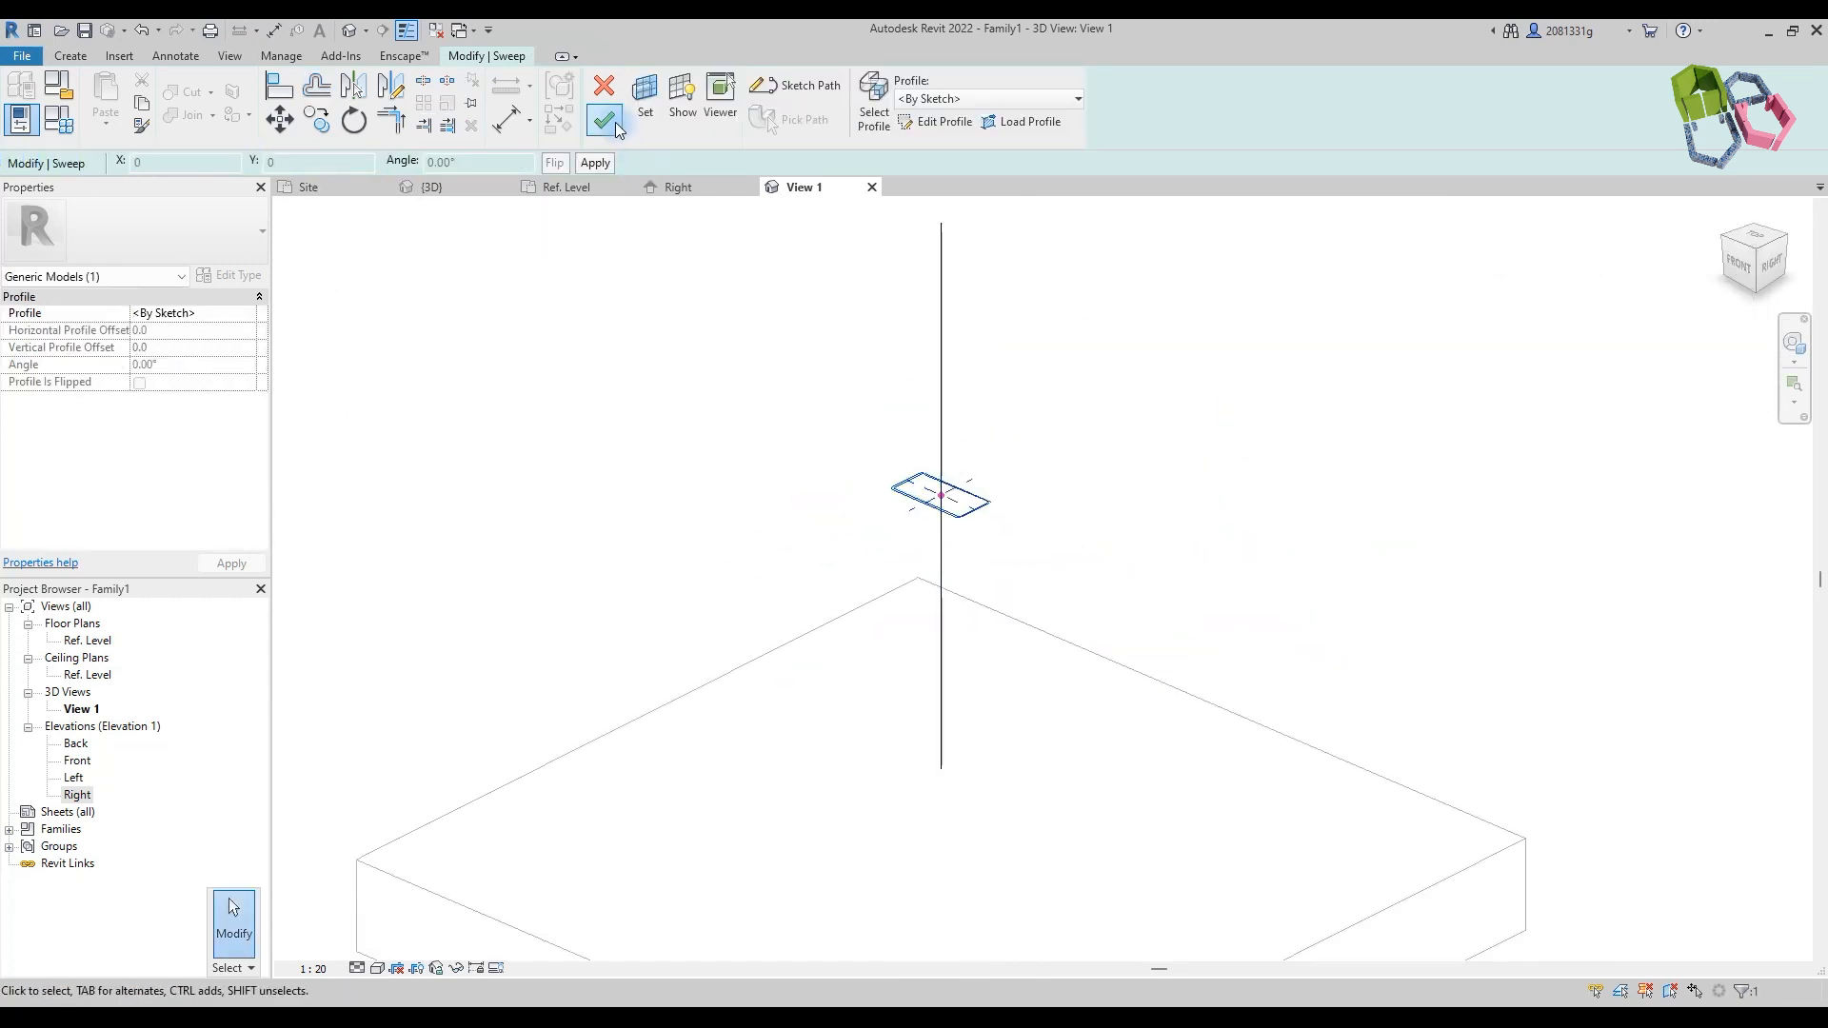
left_click(616, 125)
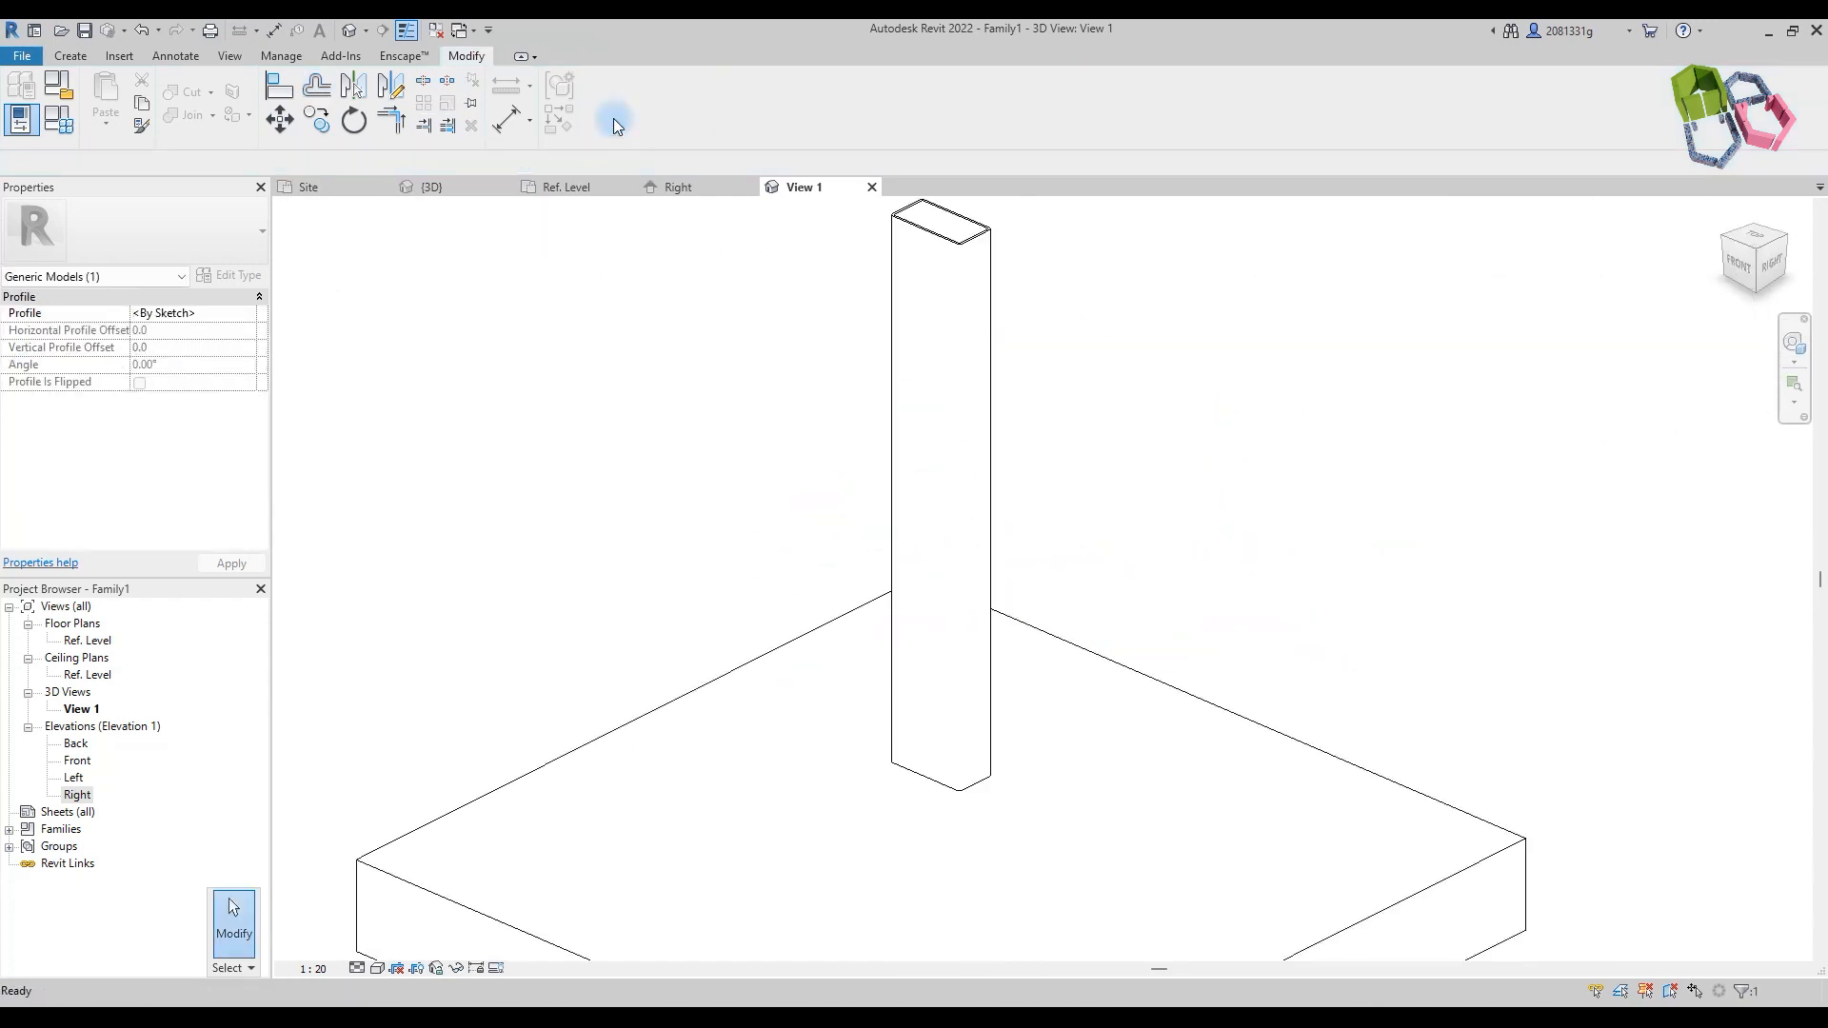
scroll(1298, 583, "down", 4)
scroll(986, 560, "up", 3)
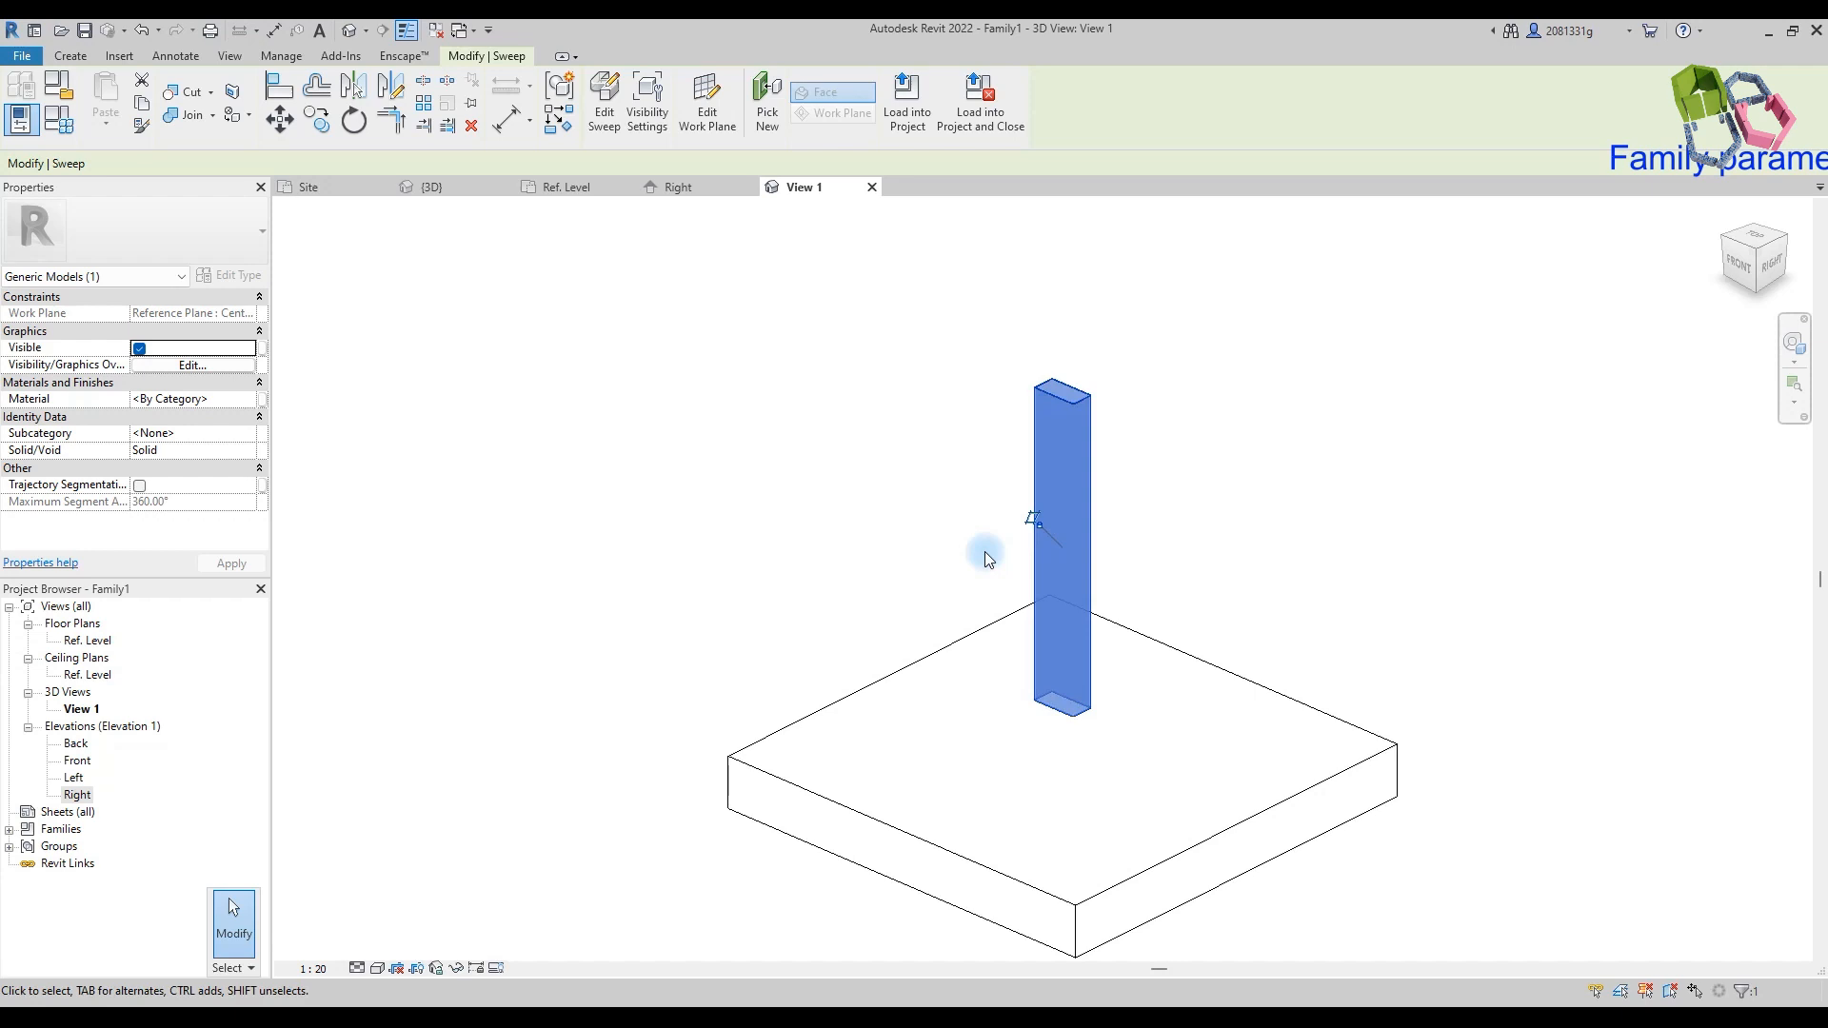
key("Escape")
Step: Create a new family type named 75 x 200, set its D parameter to 200, and apply it
left_click(56, 117)
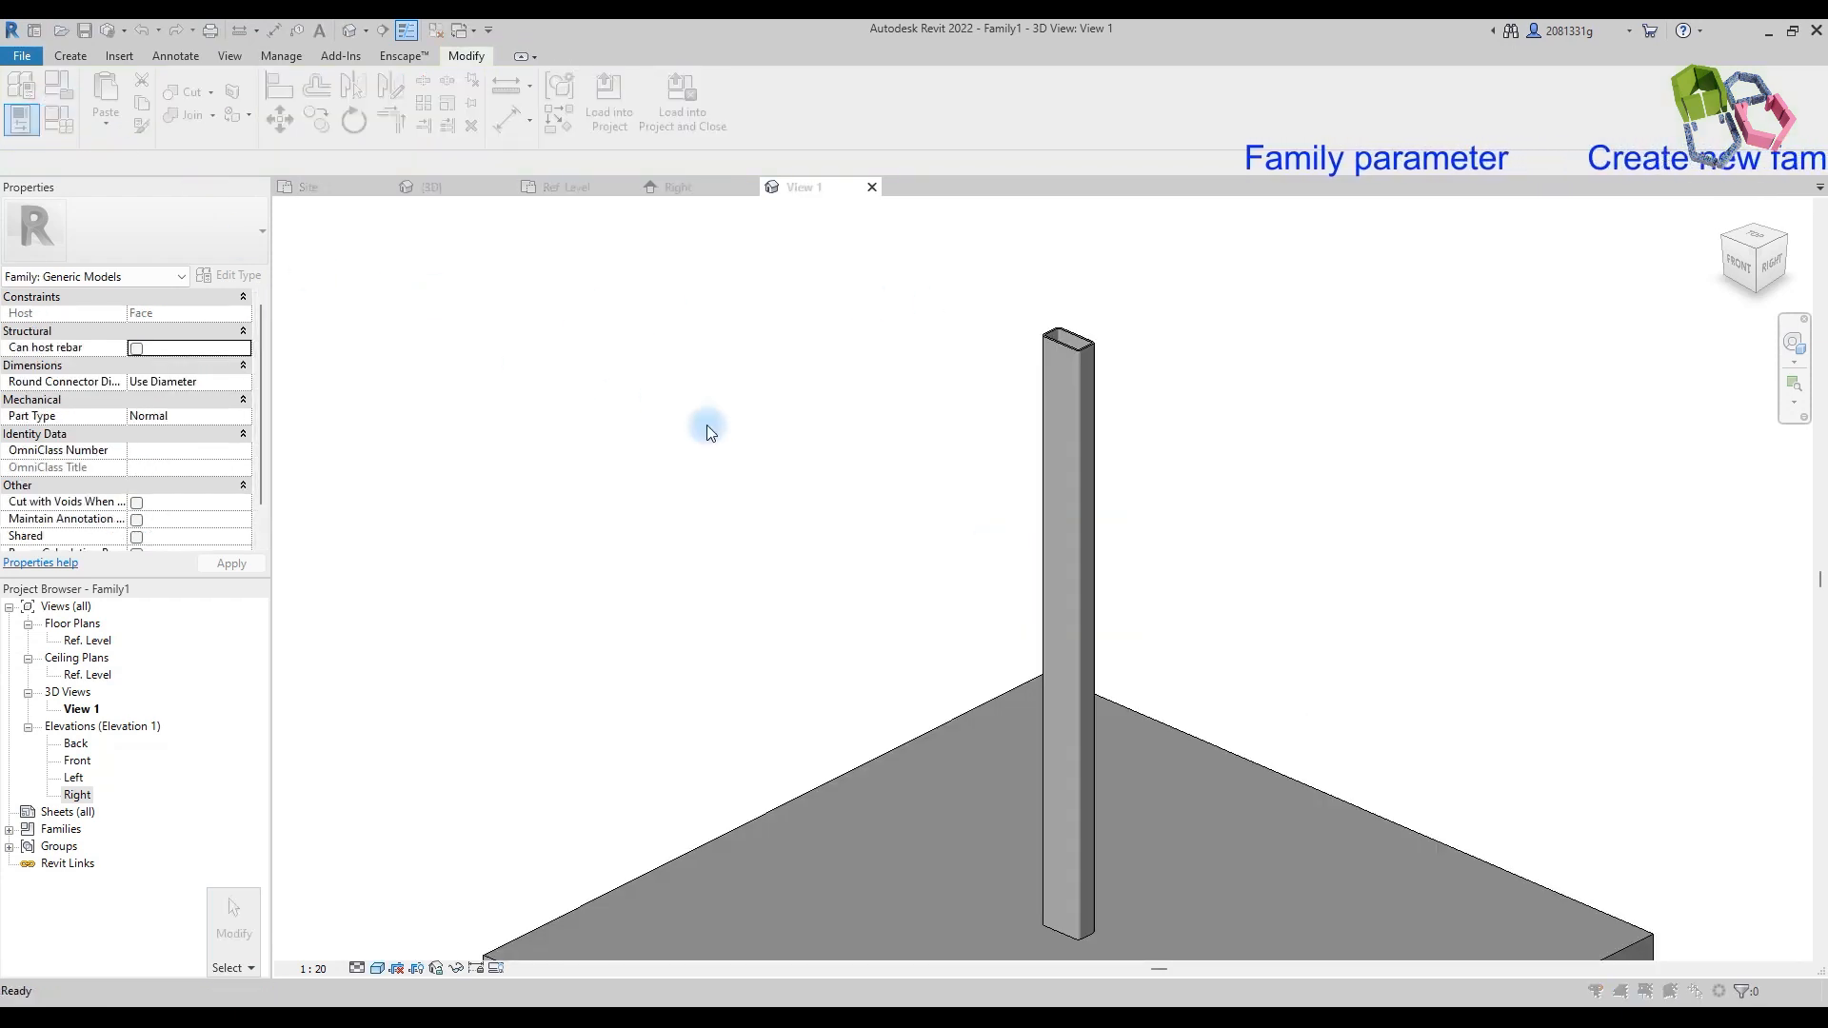
left_click(508, 198)
type("75 x 200")
left_click(1152, 503)
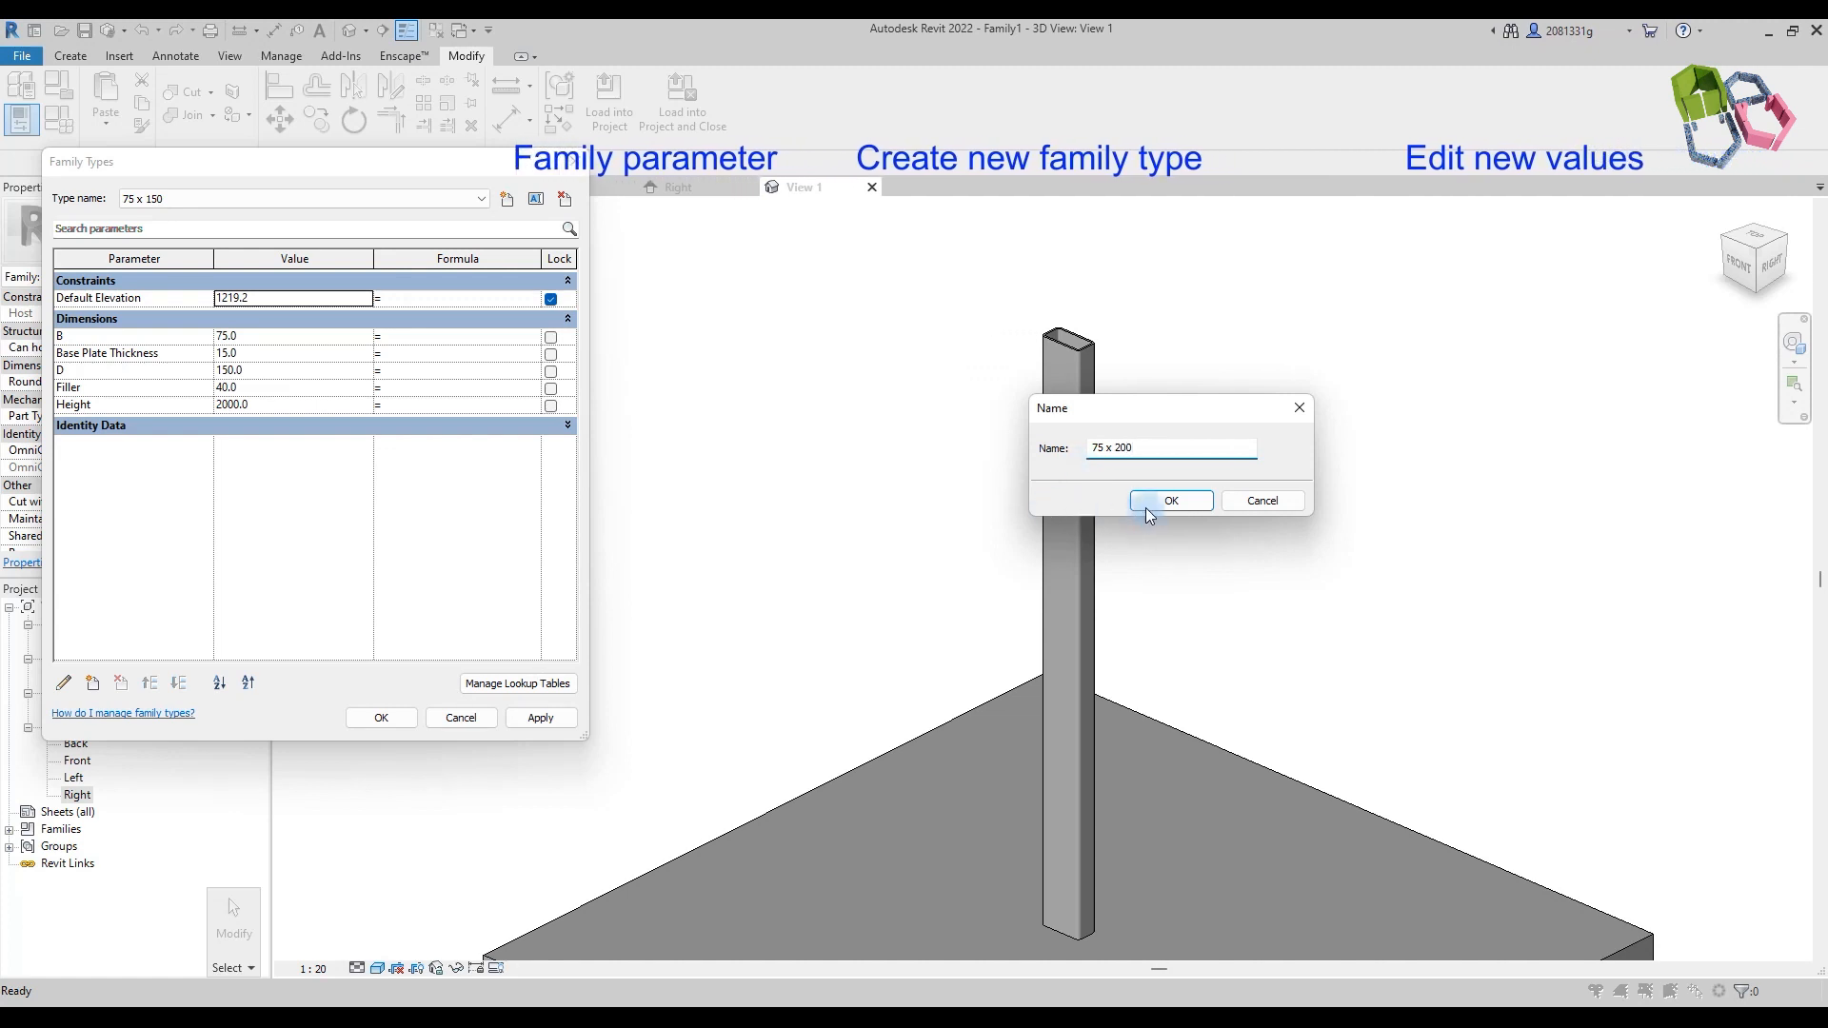
left_click(249, 371)
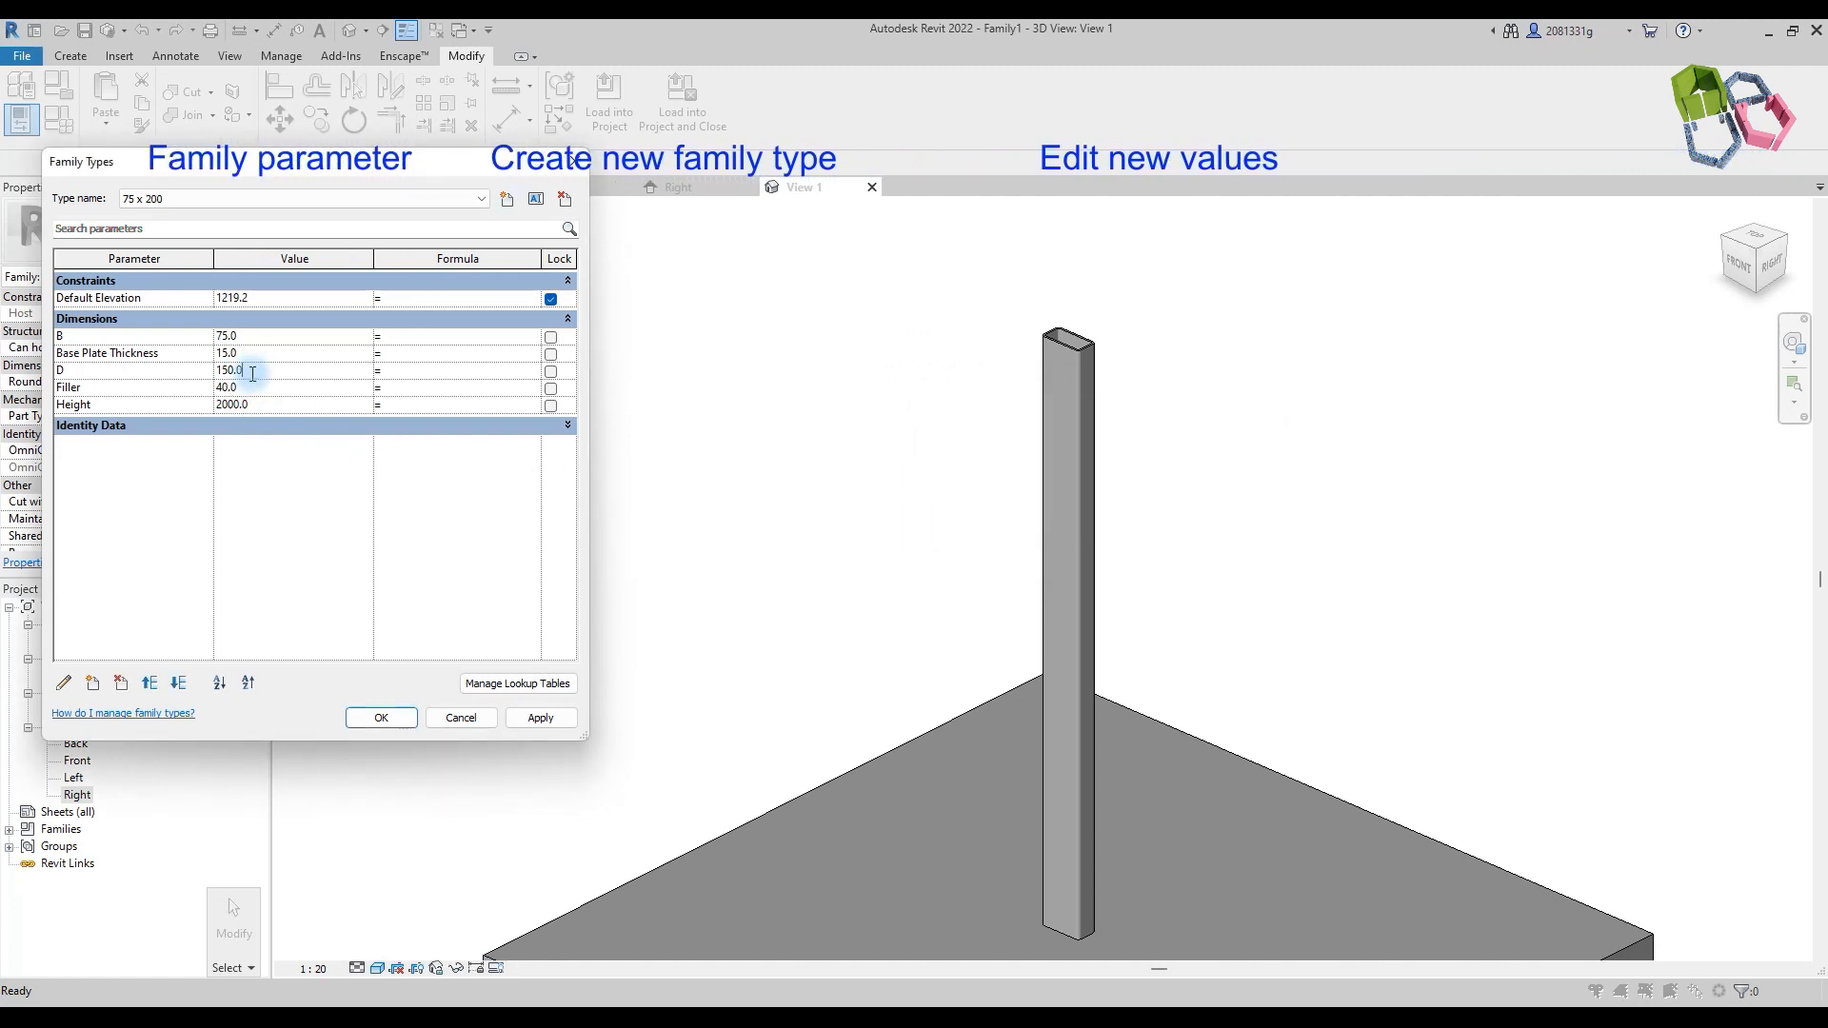
type("200")
left_click(562, 719)
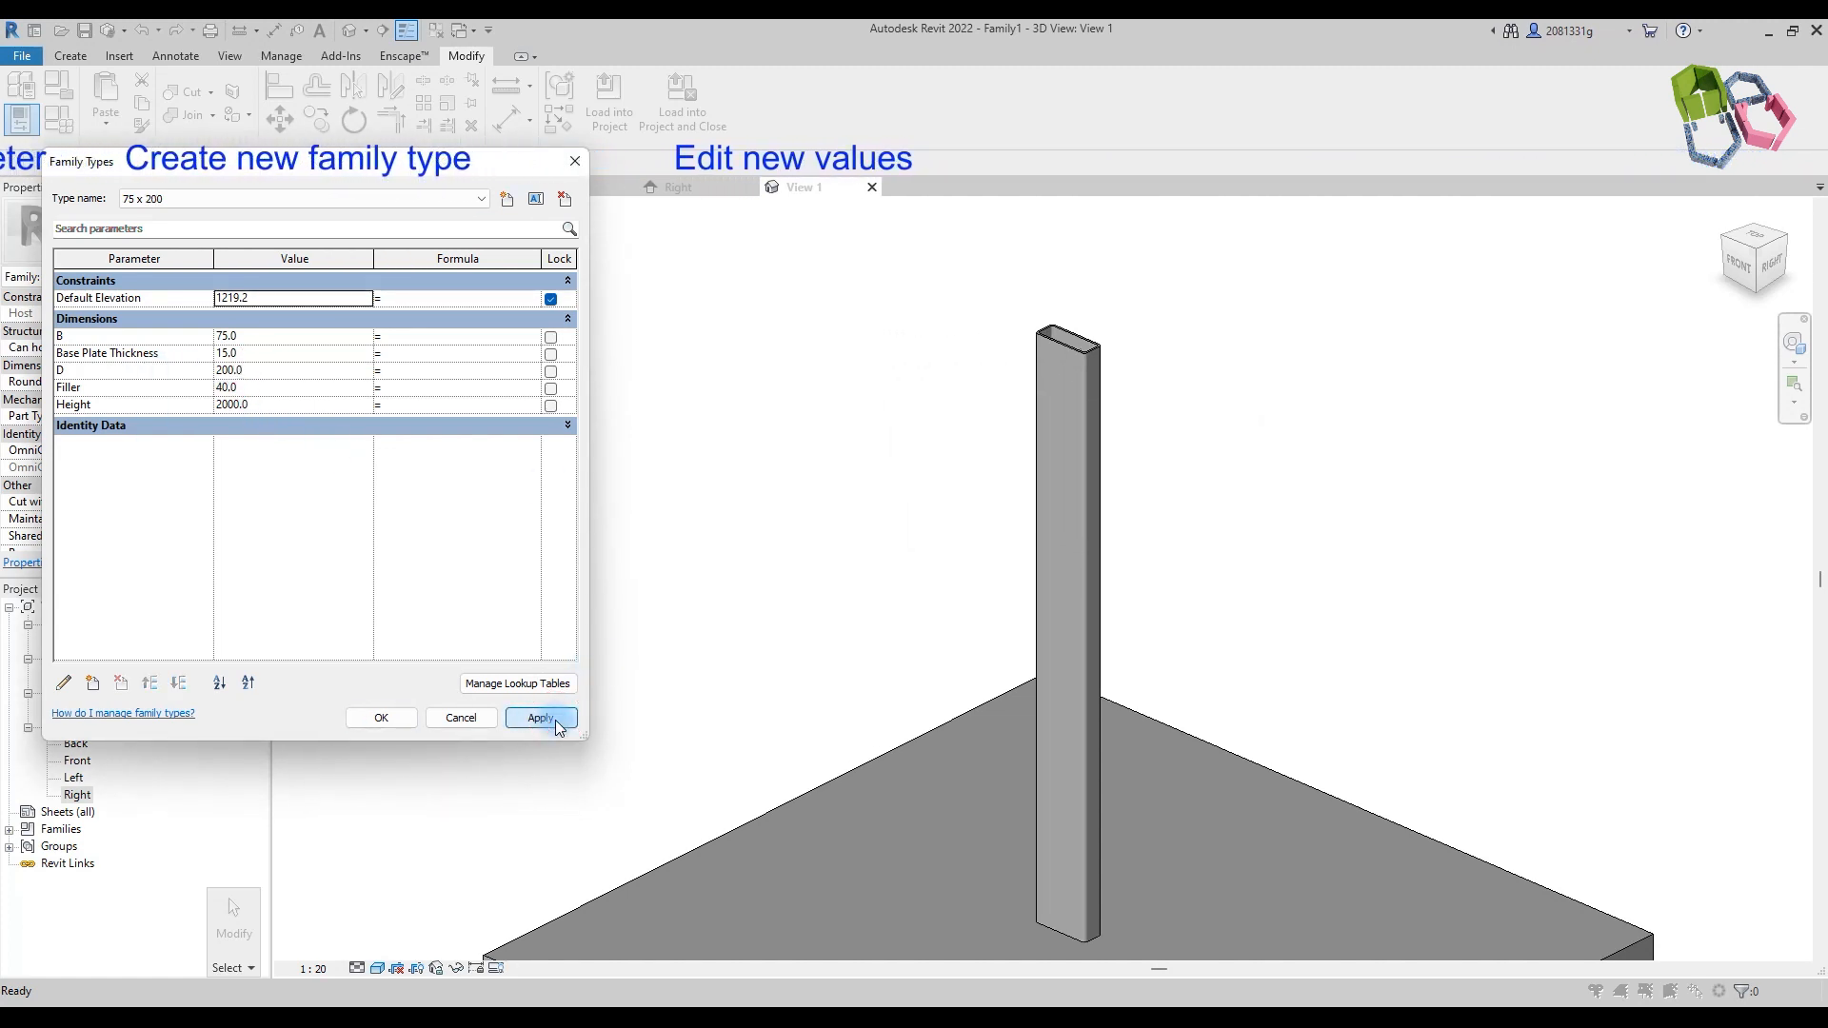
Step: Create and apply the family type 75 x 75 with D set to 75, and start another new type
left_click(504, 196)
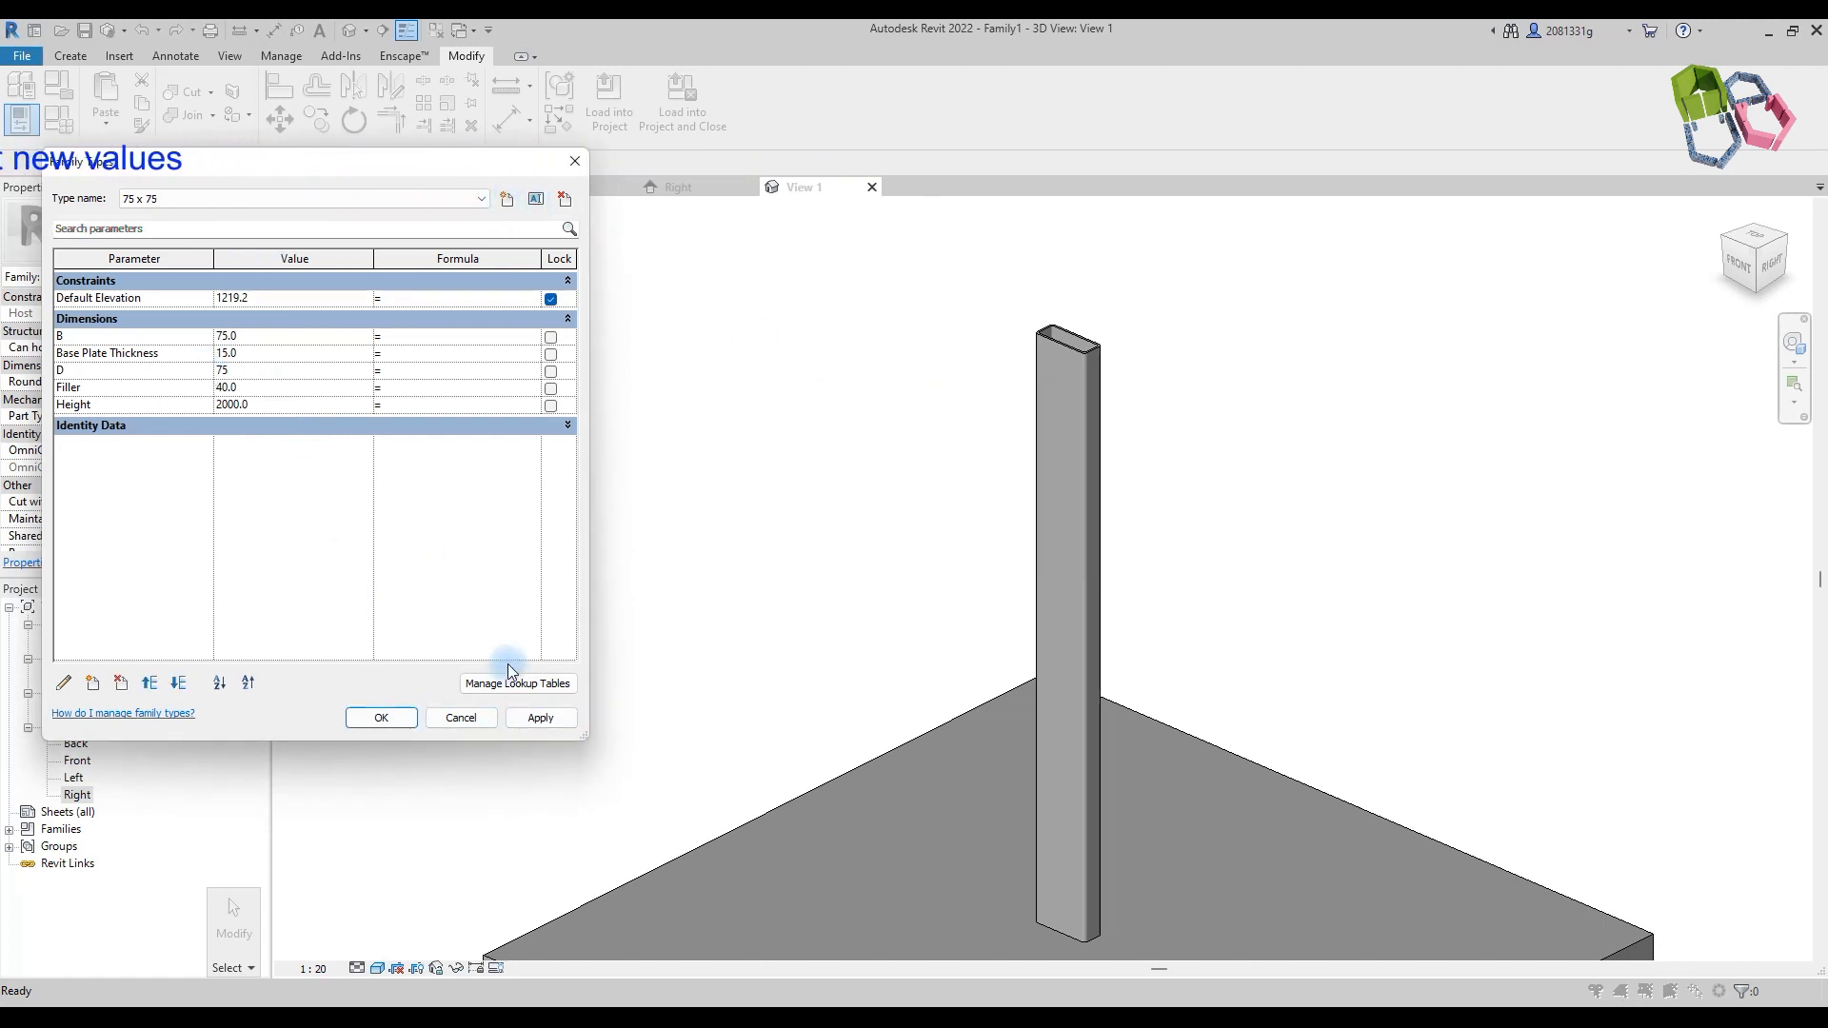
left_click(544, 719)
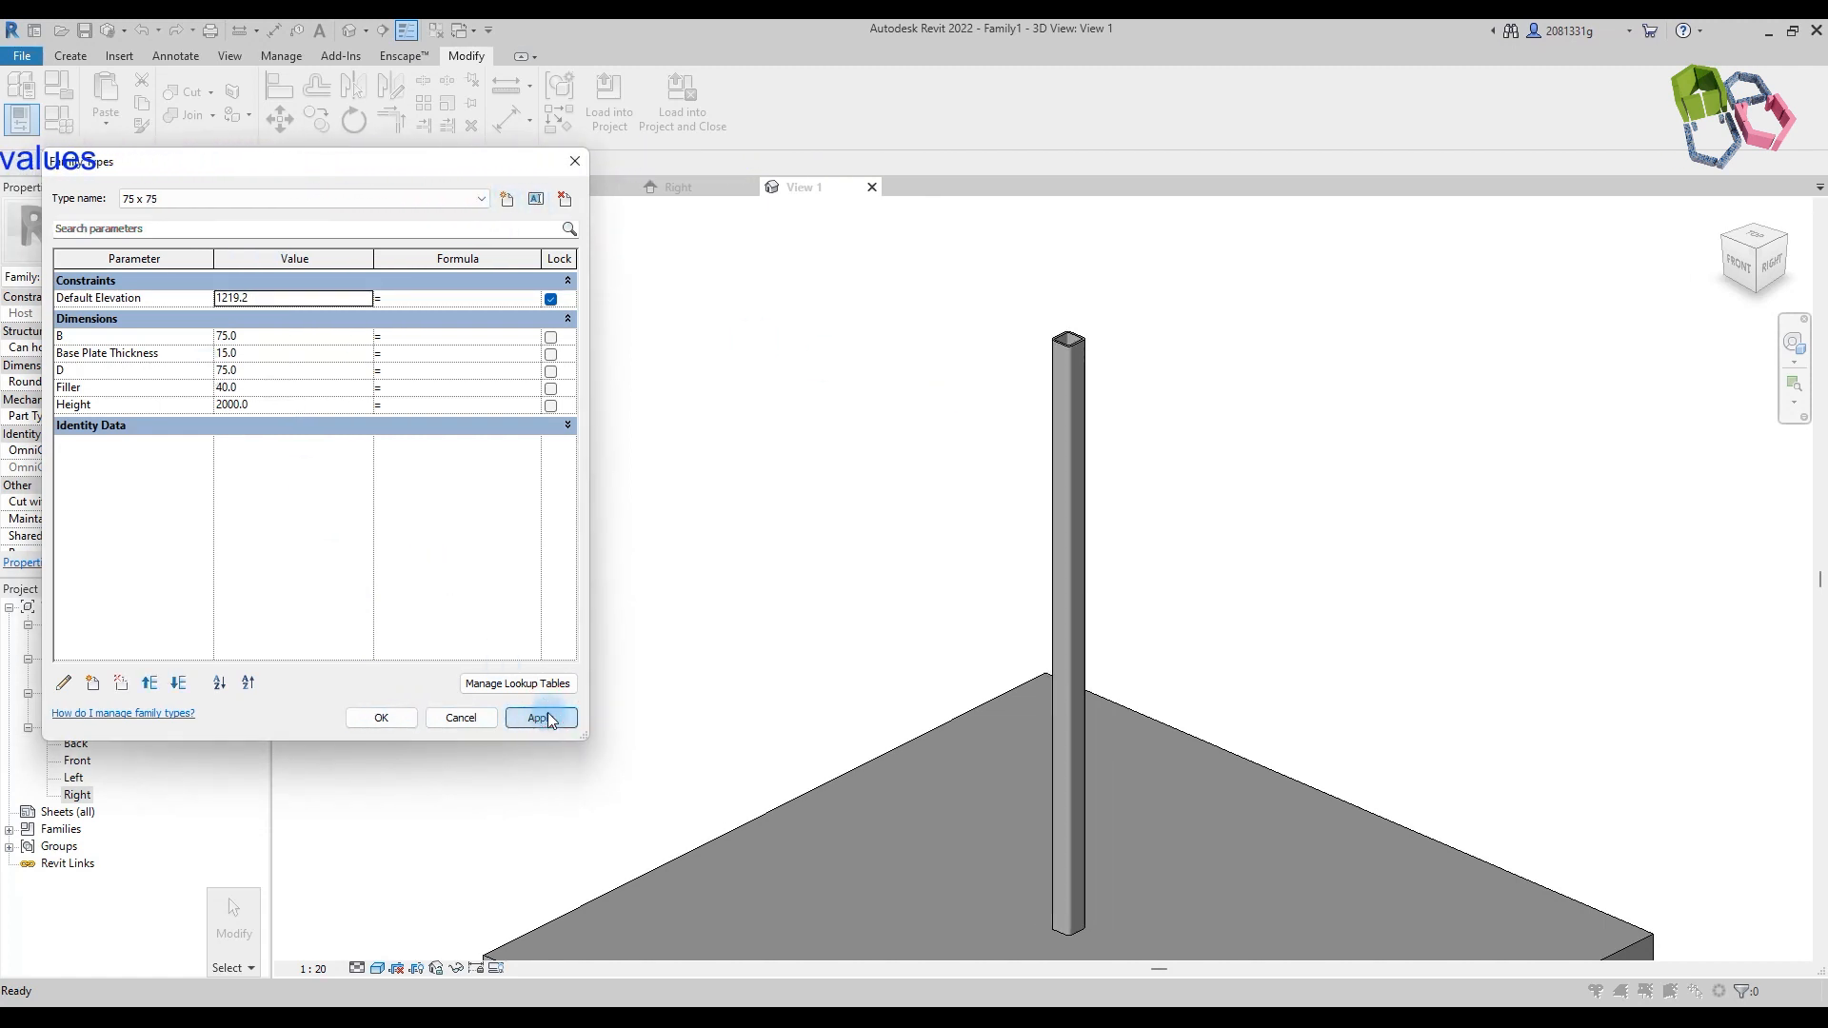
left_click(507, 198)
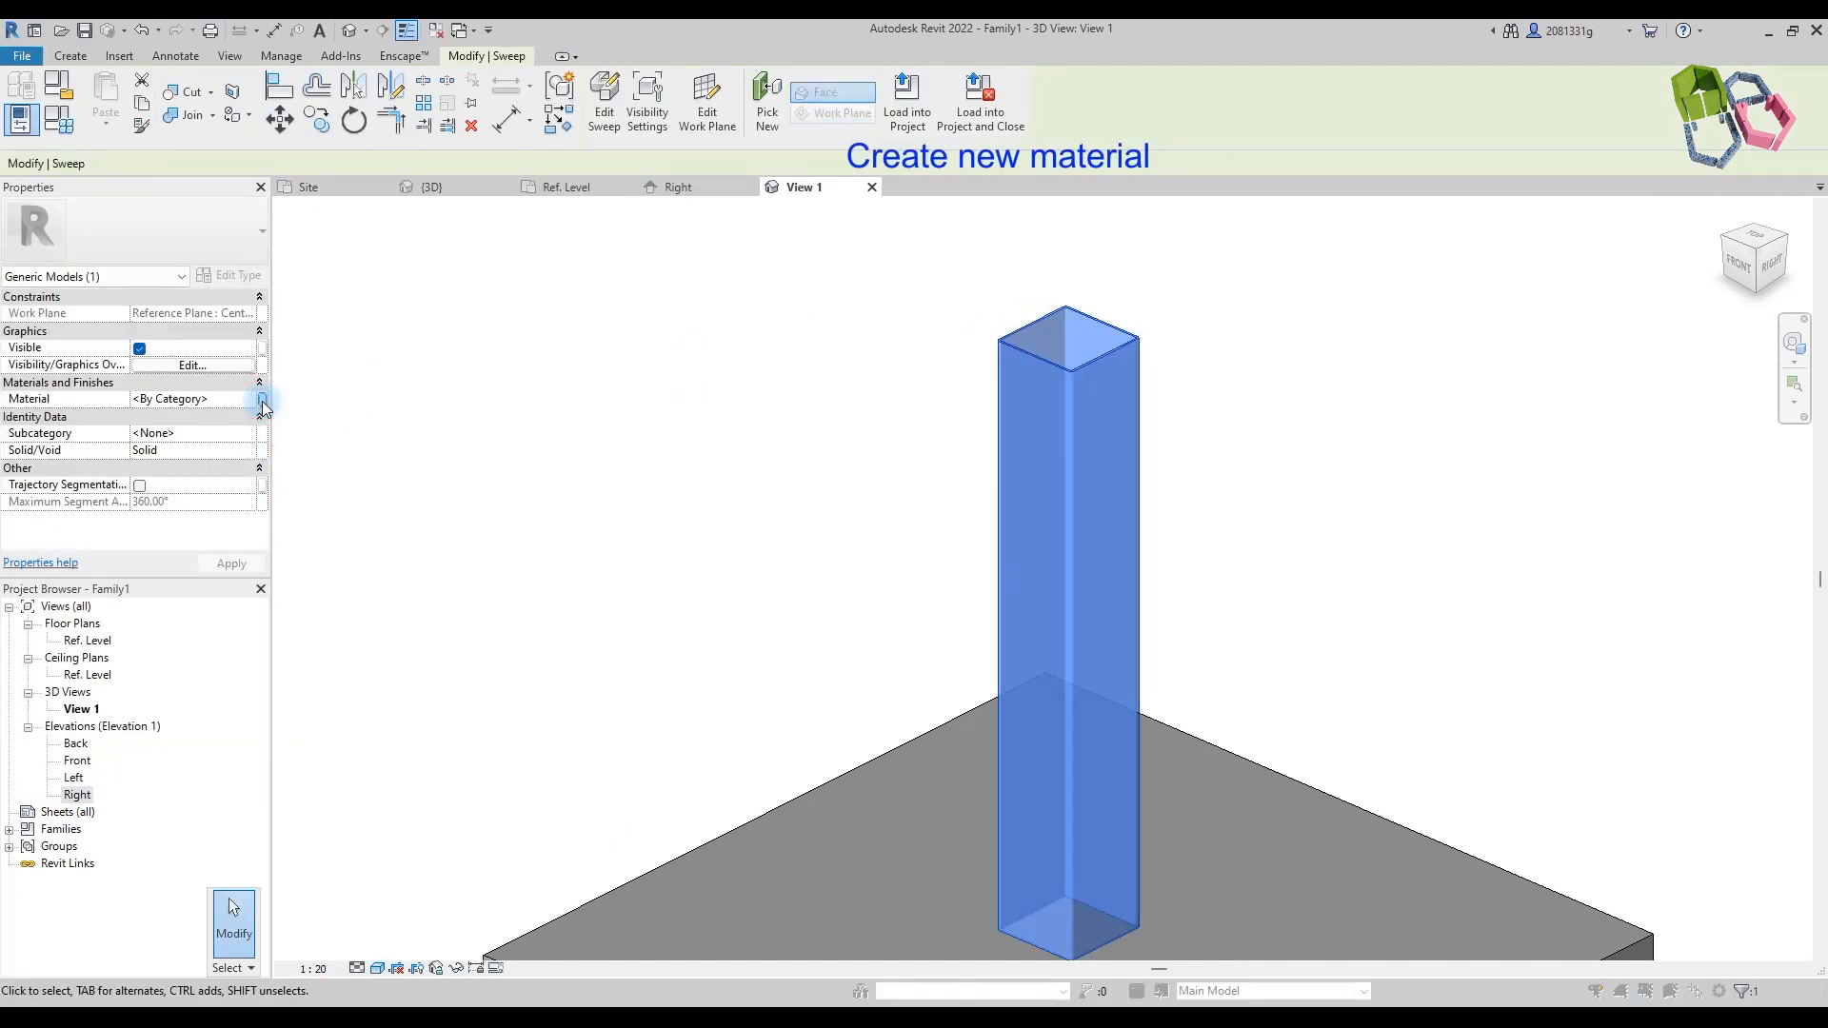
Step: Associate the column sweep's material with a new family type parameter named HRS
left_click(263, 399)
left_click(250, 577)
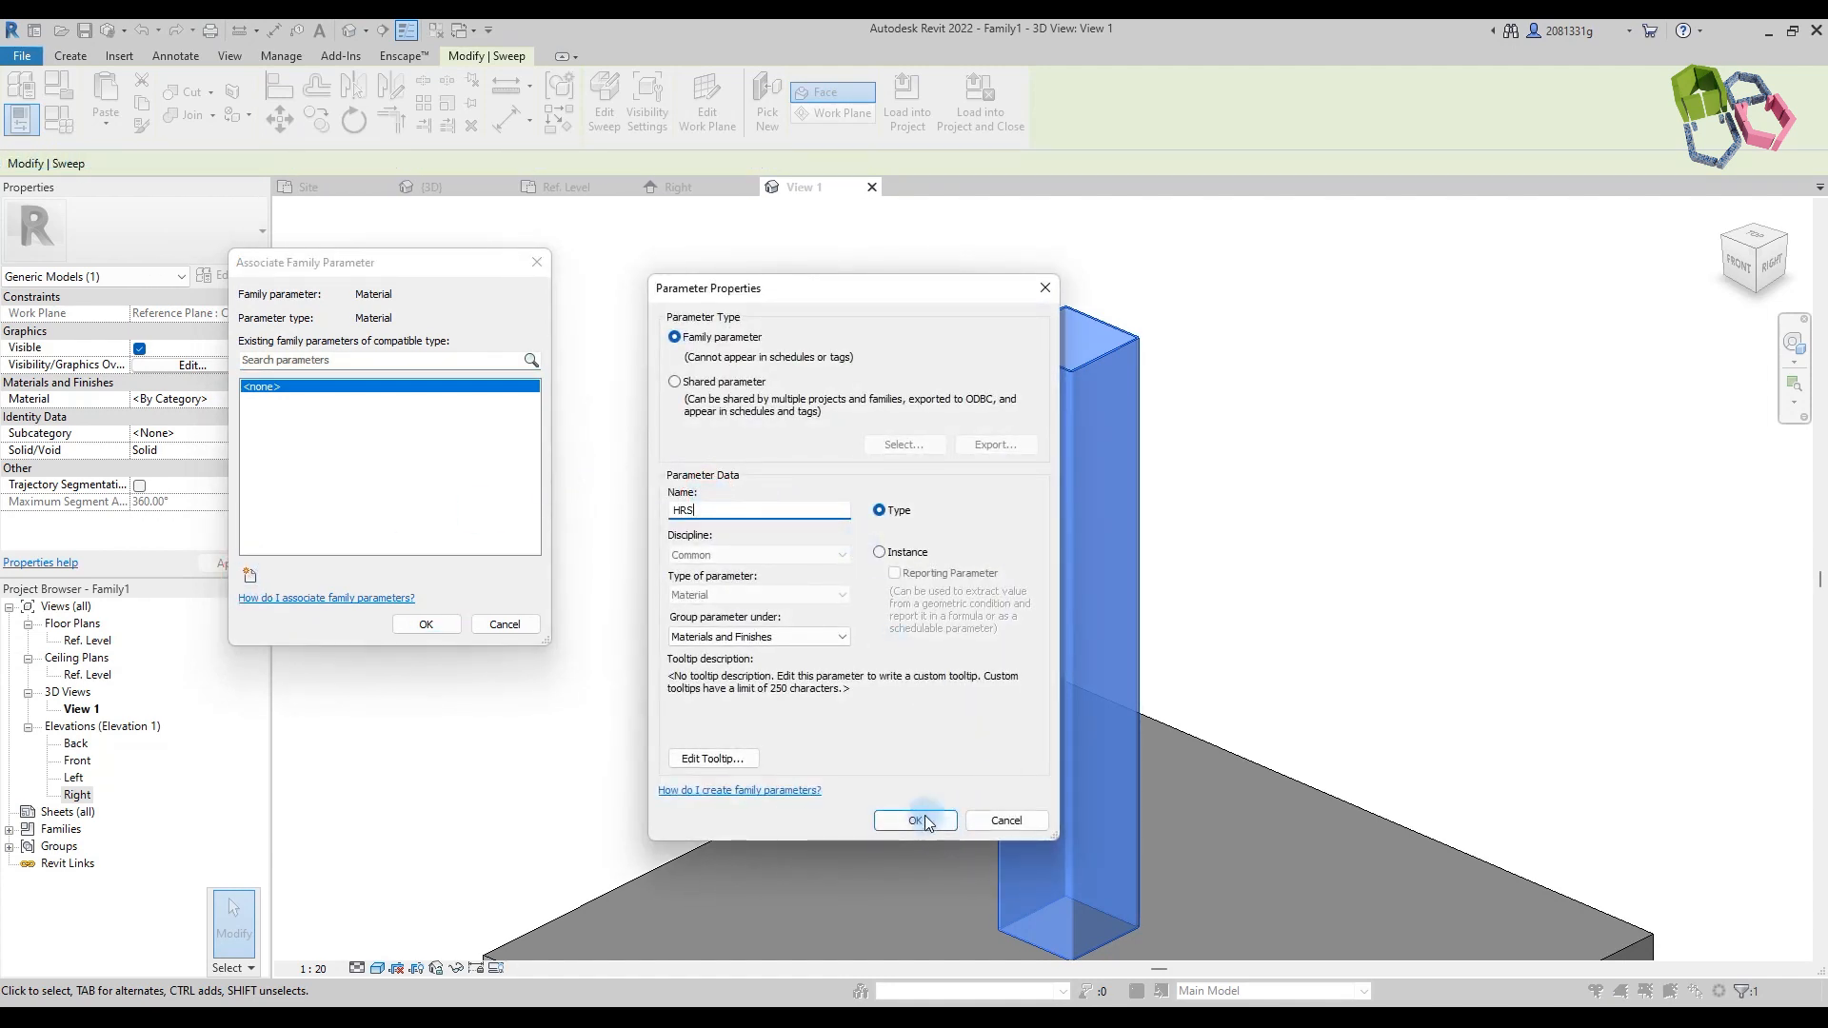
left_click(924, 821)
left_click(429, 629)
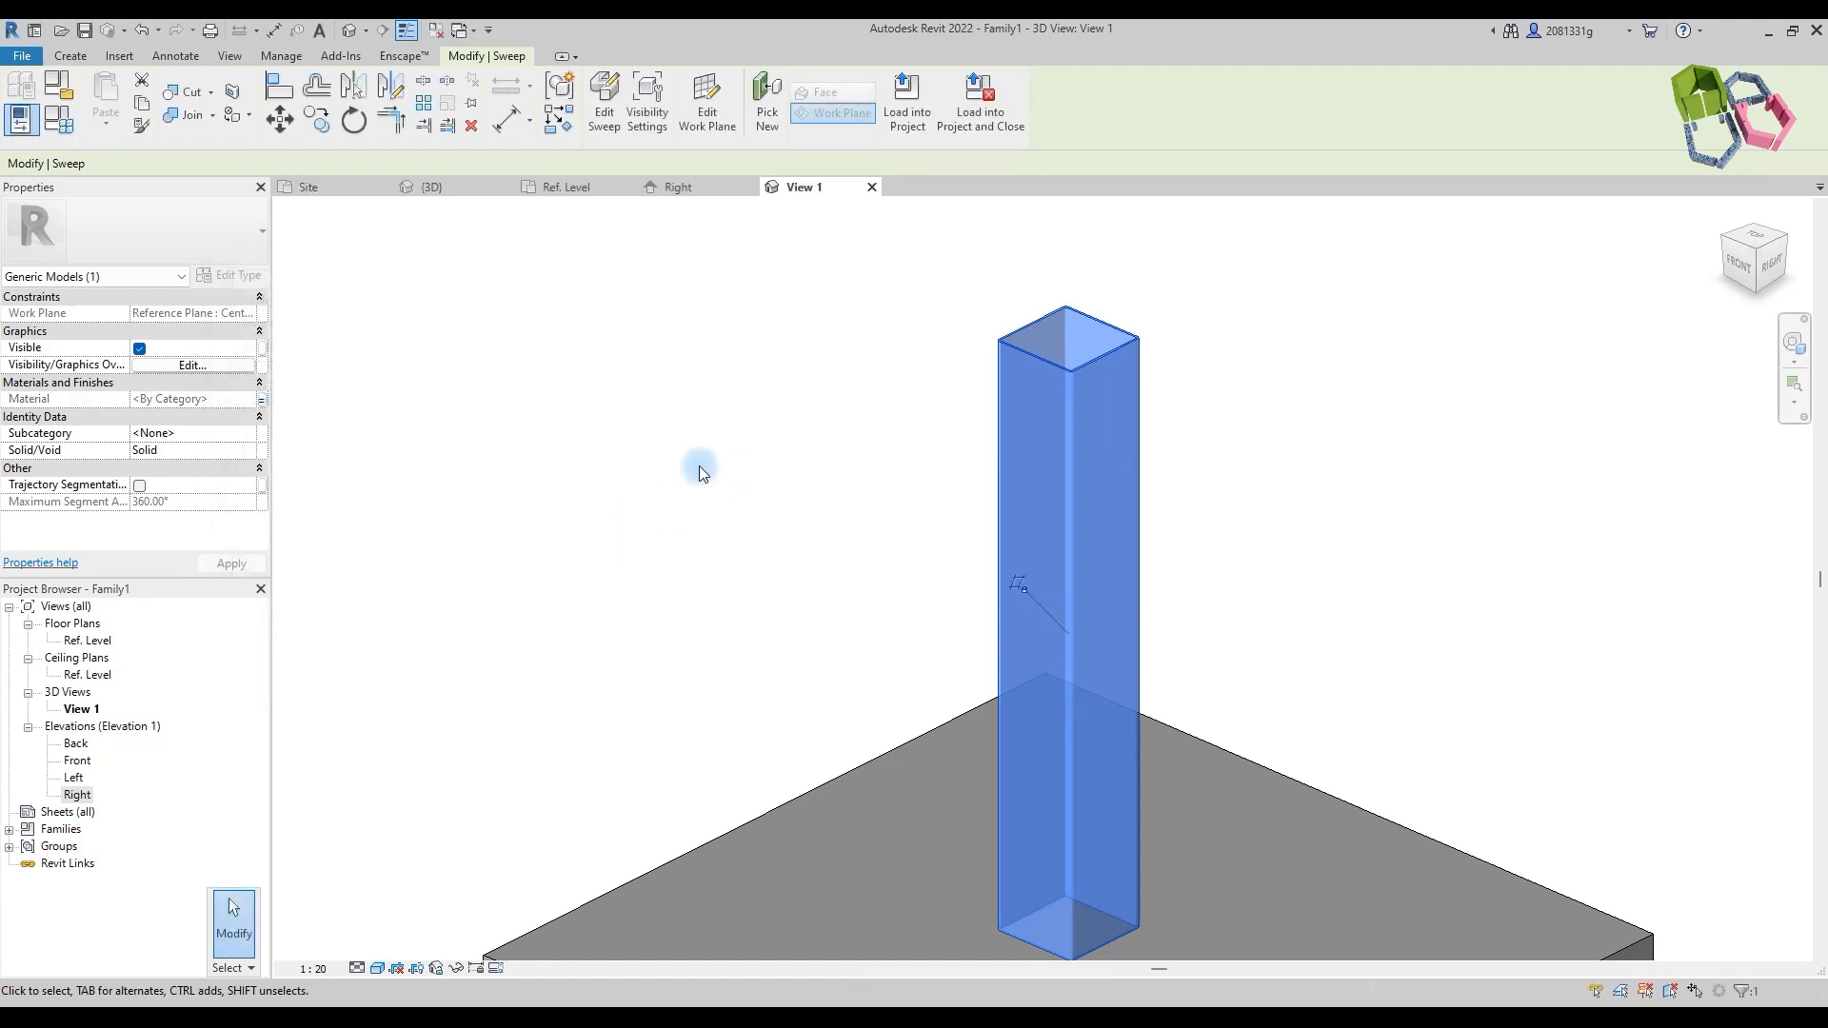
Step: Adjust the visibility parameters of the 75 x 150 family type and apply that type to the column
left_click(59, 120)
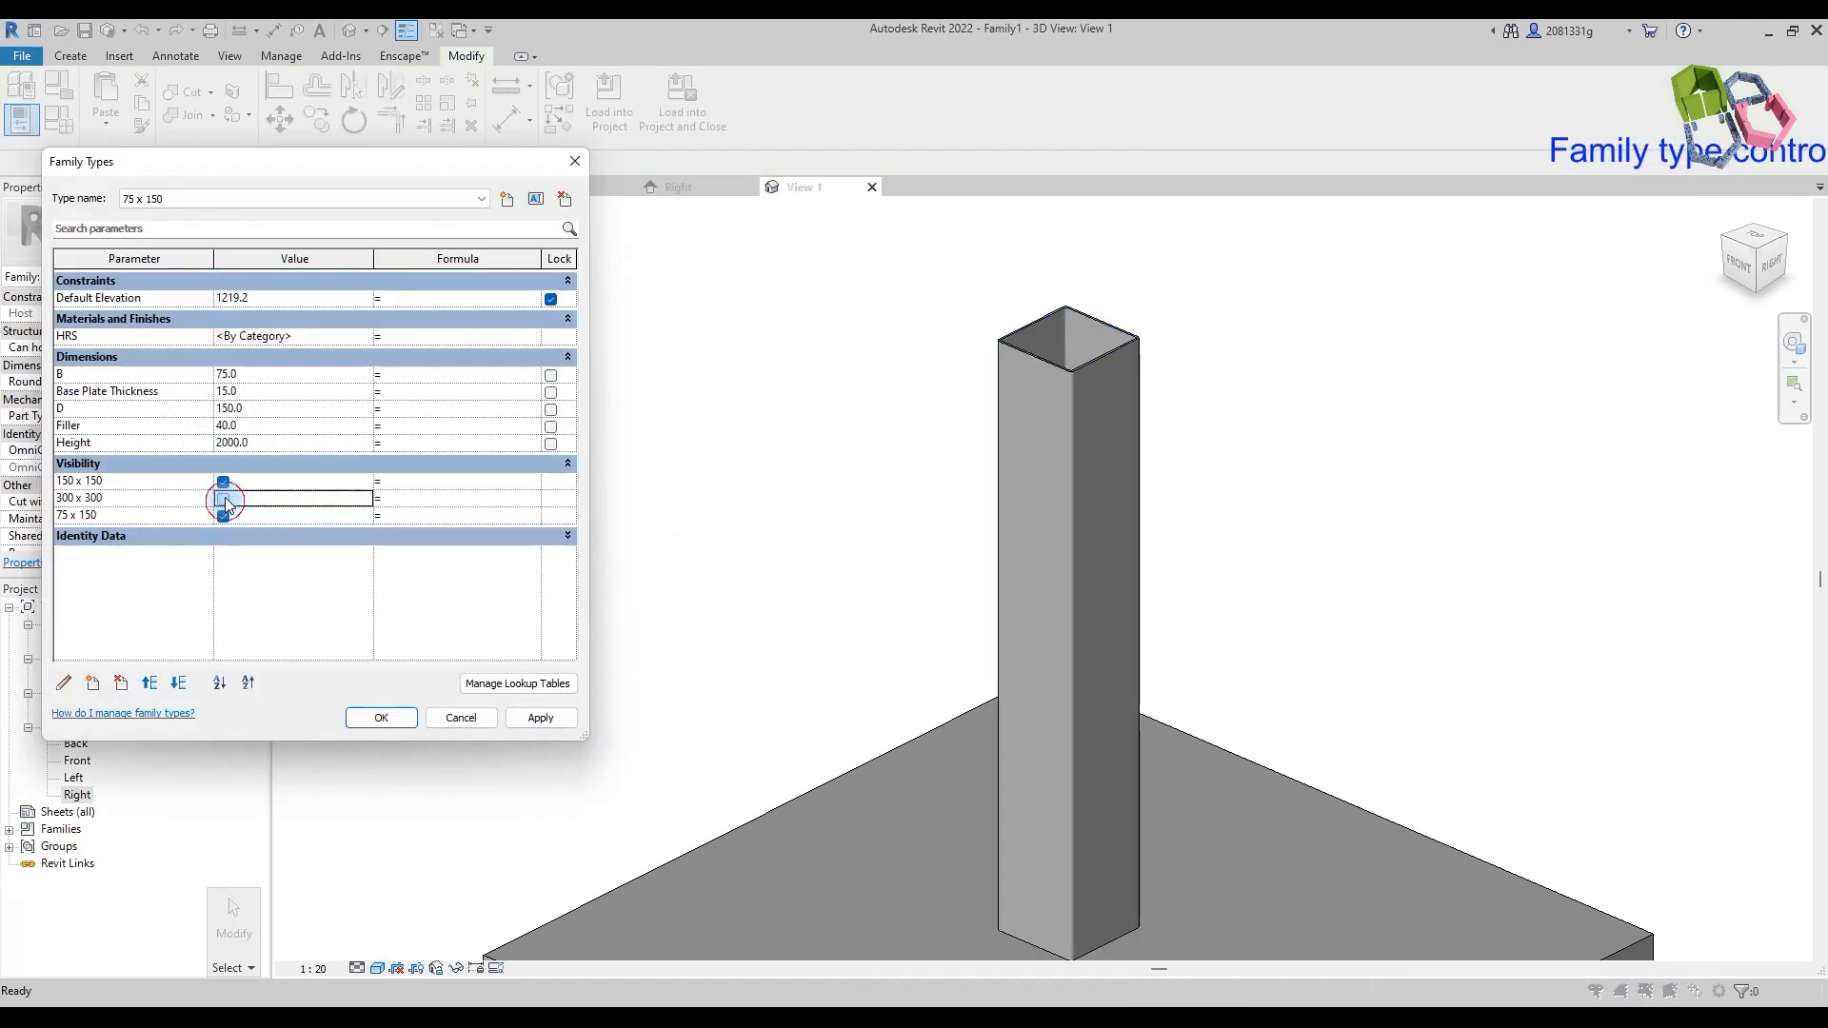
left_click(540, 721)
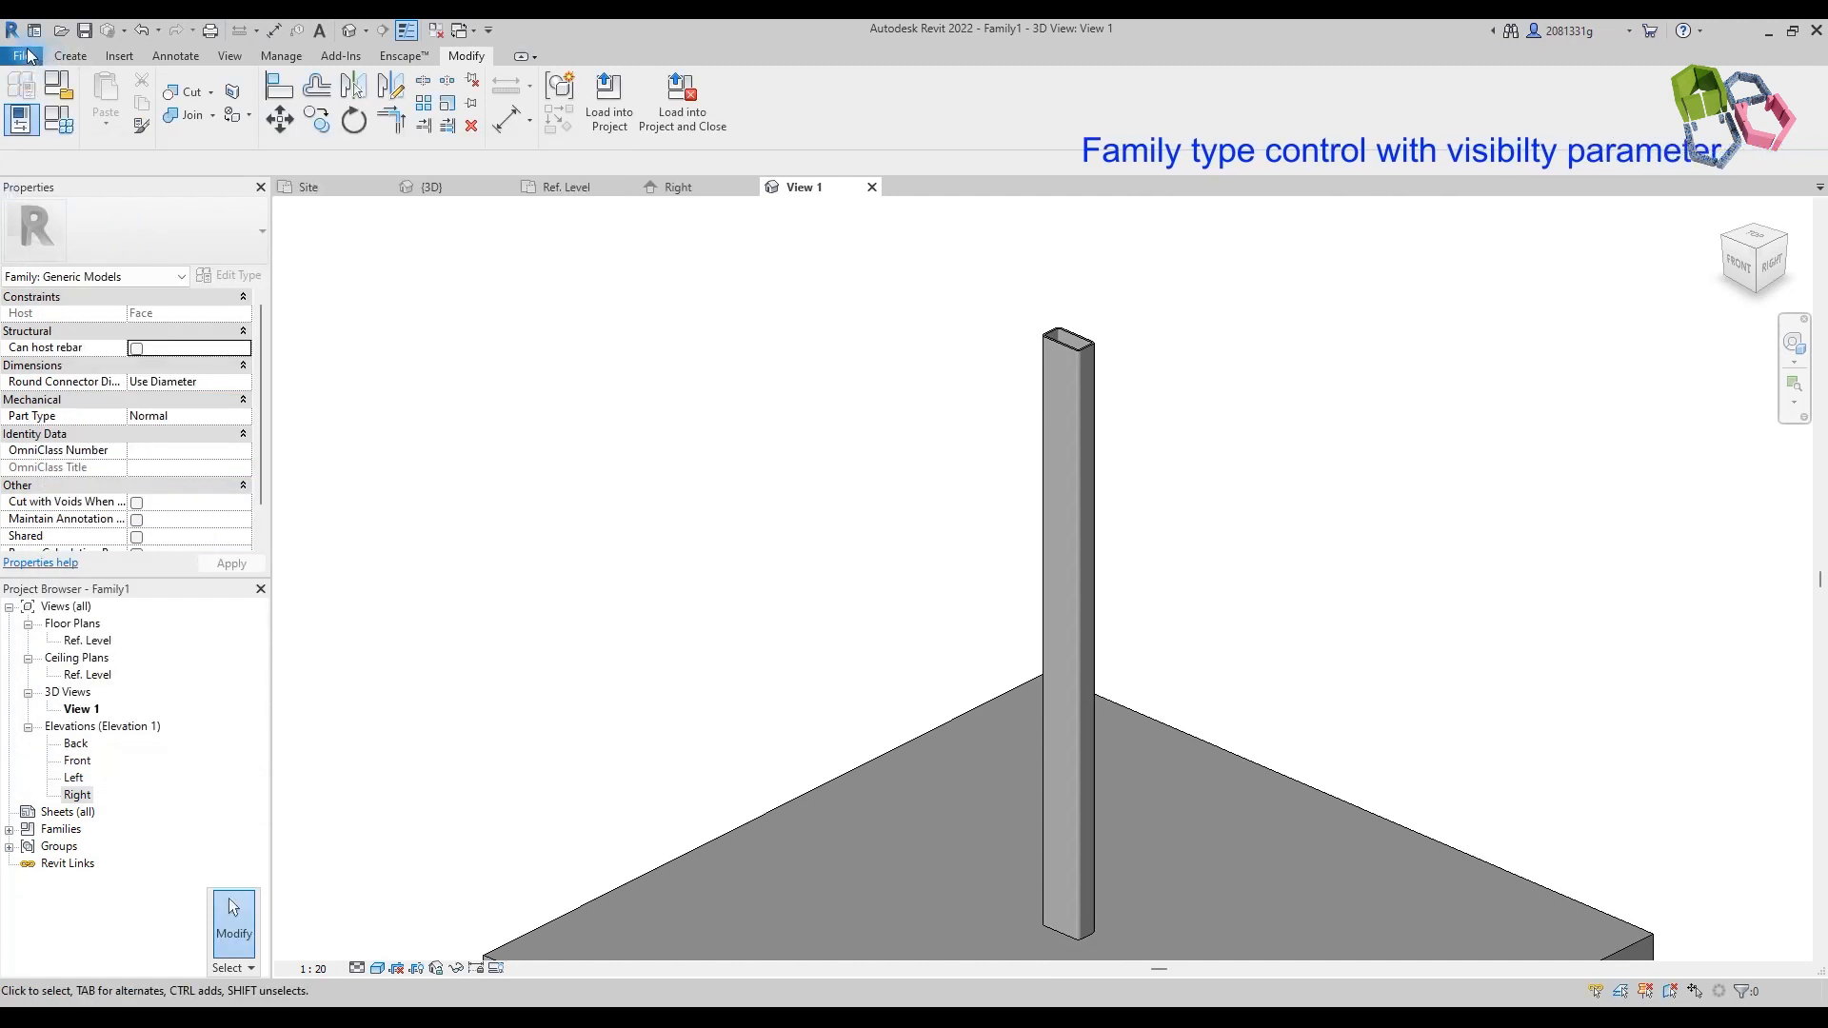
Step: Open the Anchor Bolt family from the Desktop
left_click(29, 55)
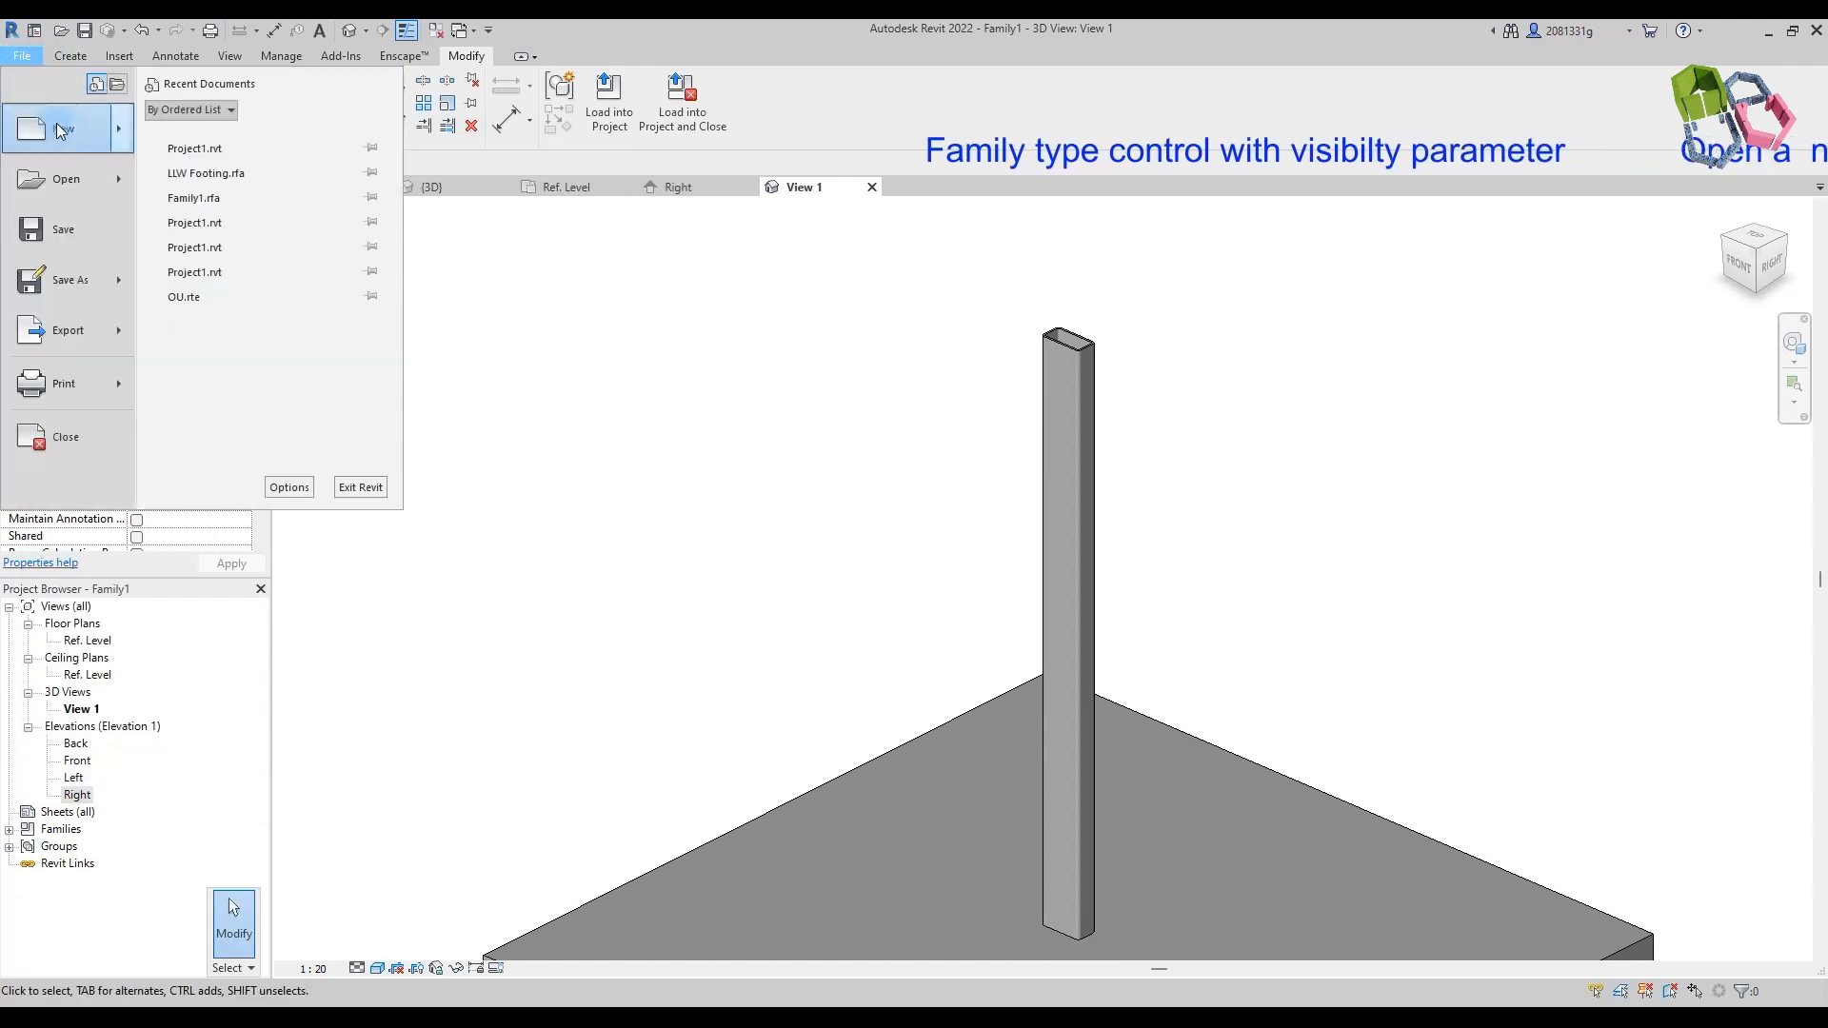
left_click(254, 203)
left_click(724, 387)
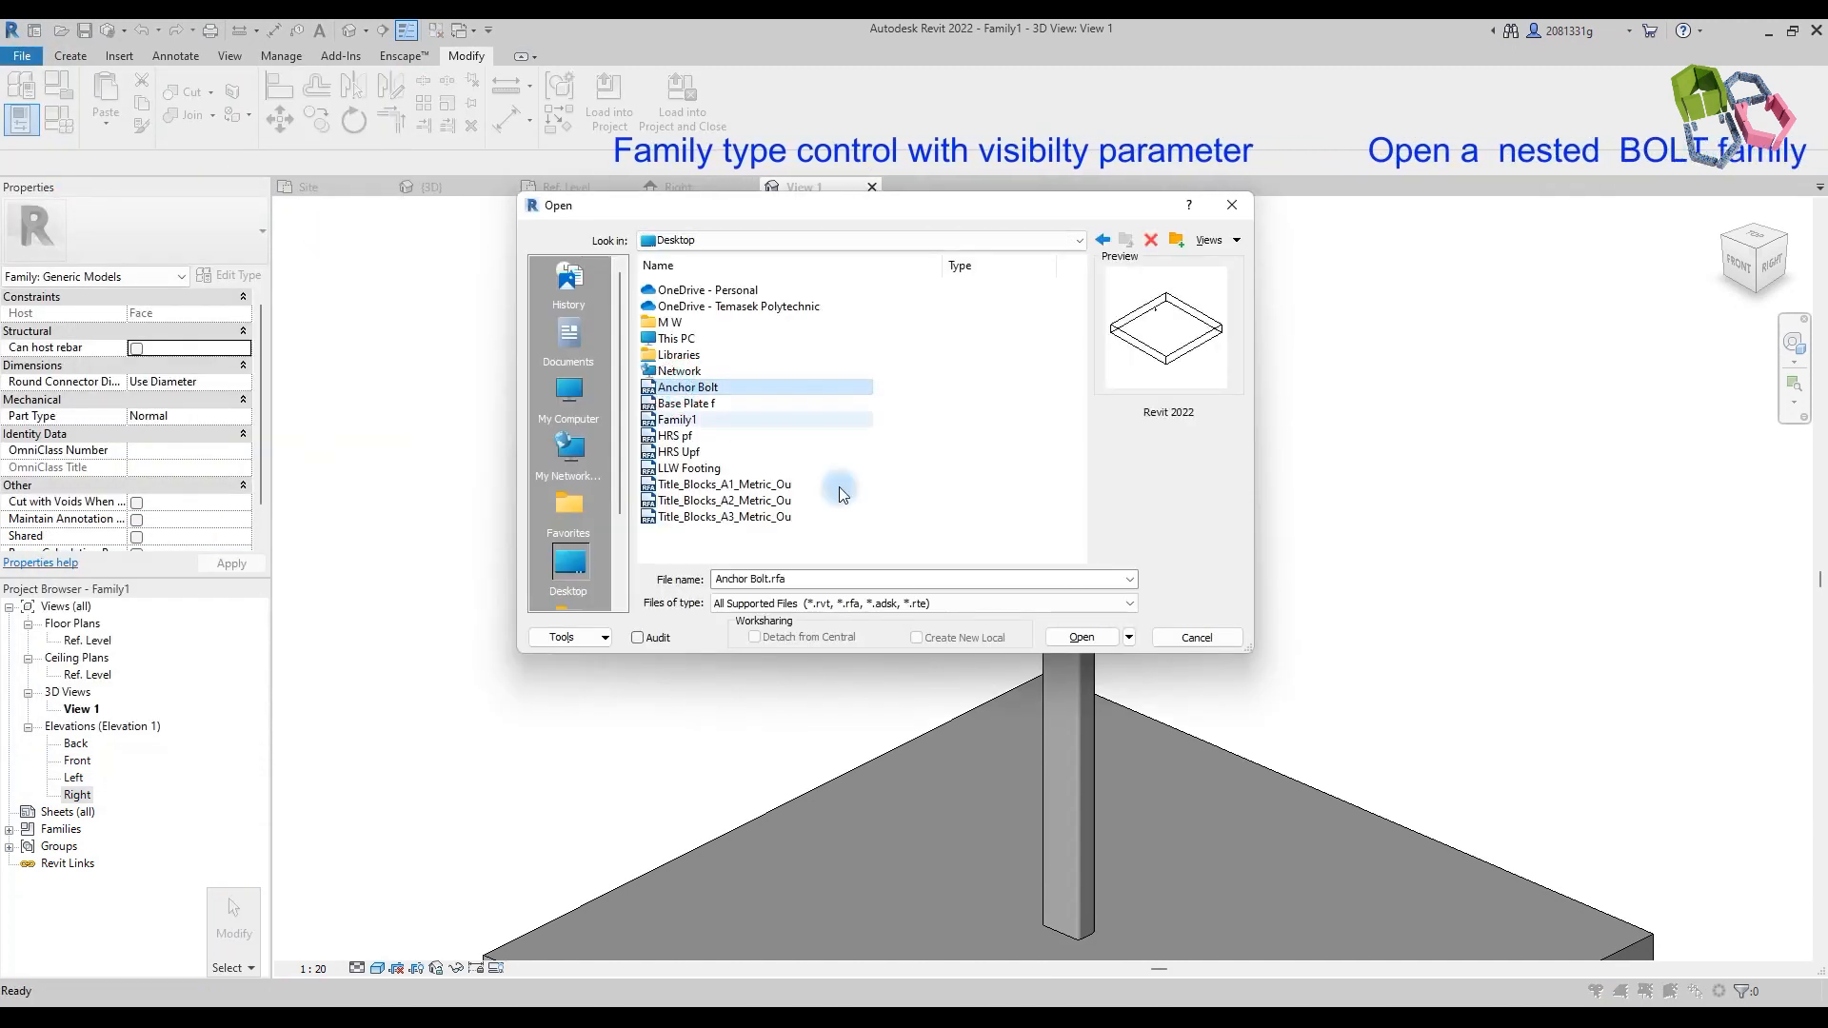
left_click(1080, 637)
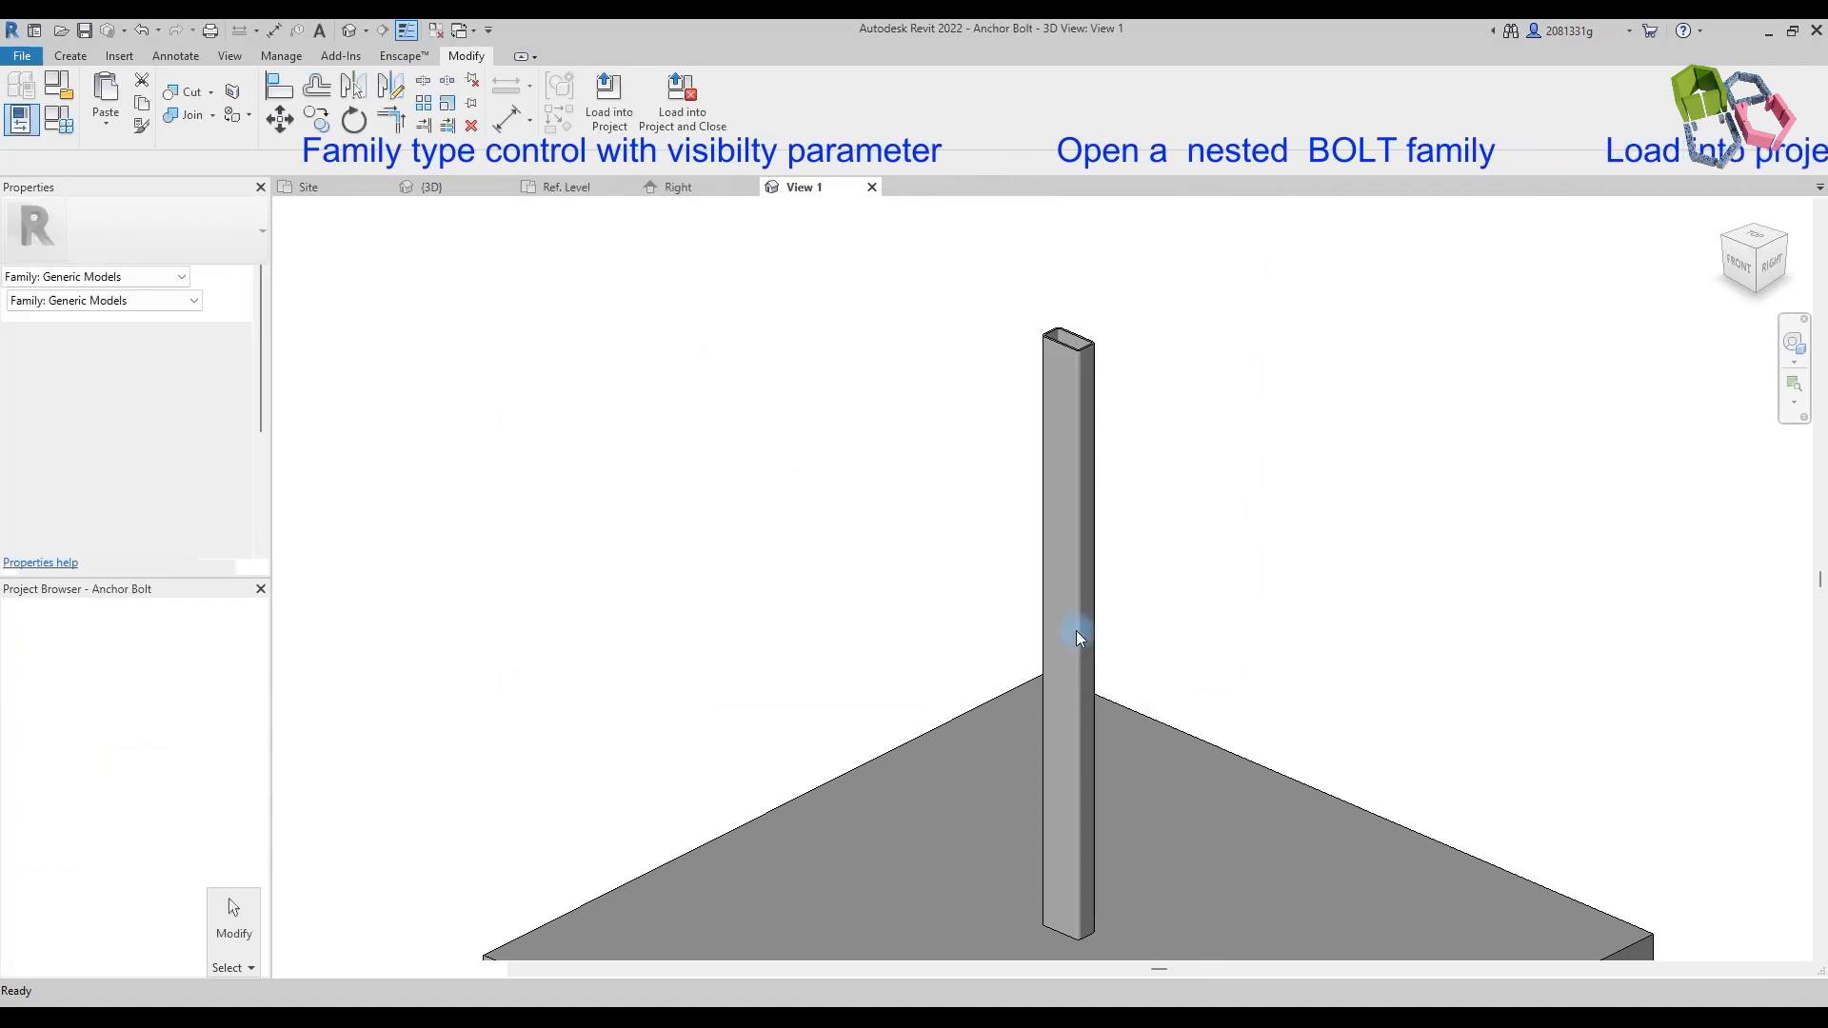
Step: Switch the bolt family to the 250mm L type and apply it
scroll(925, 401, "up", 4)
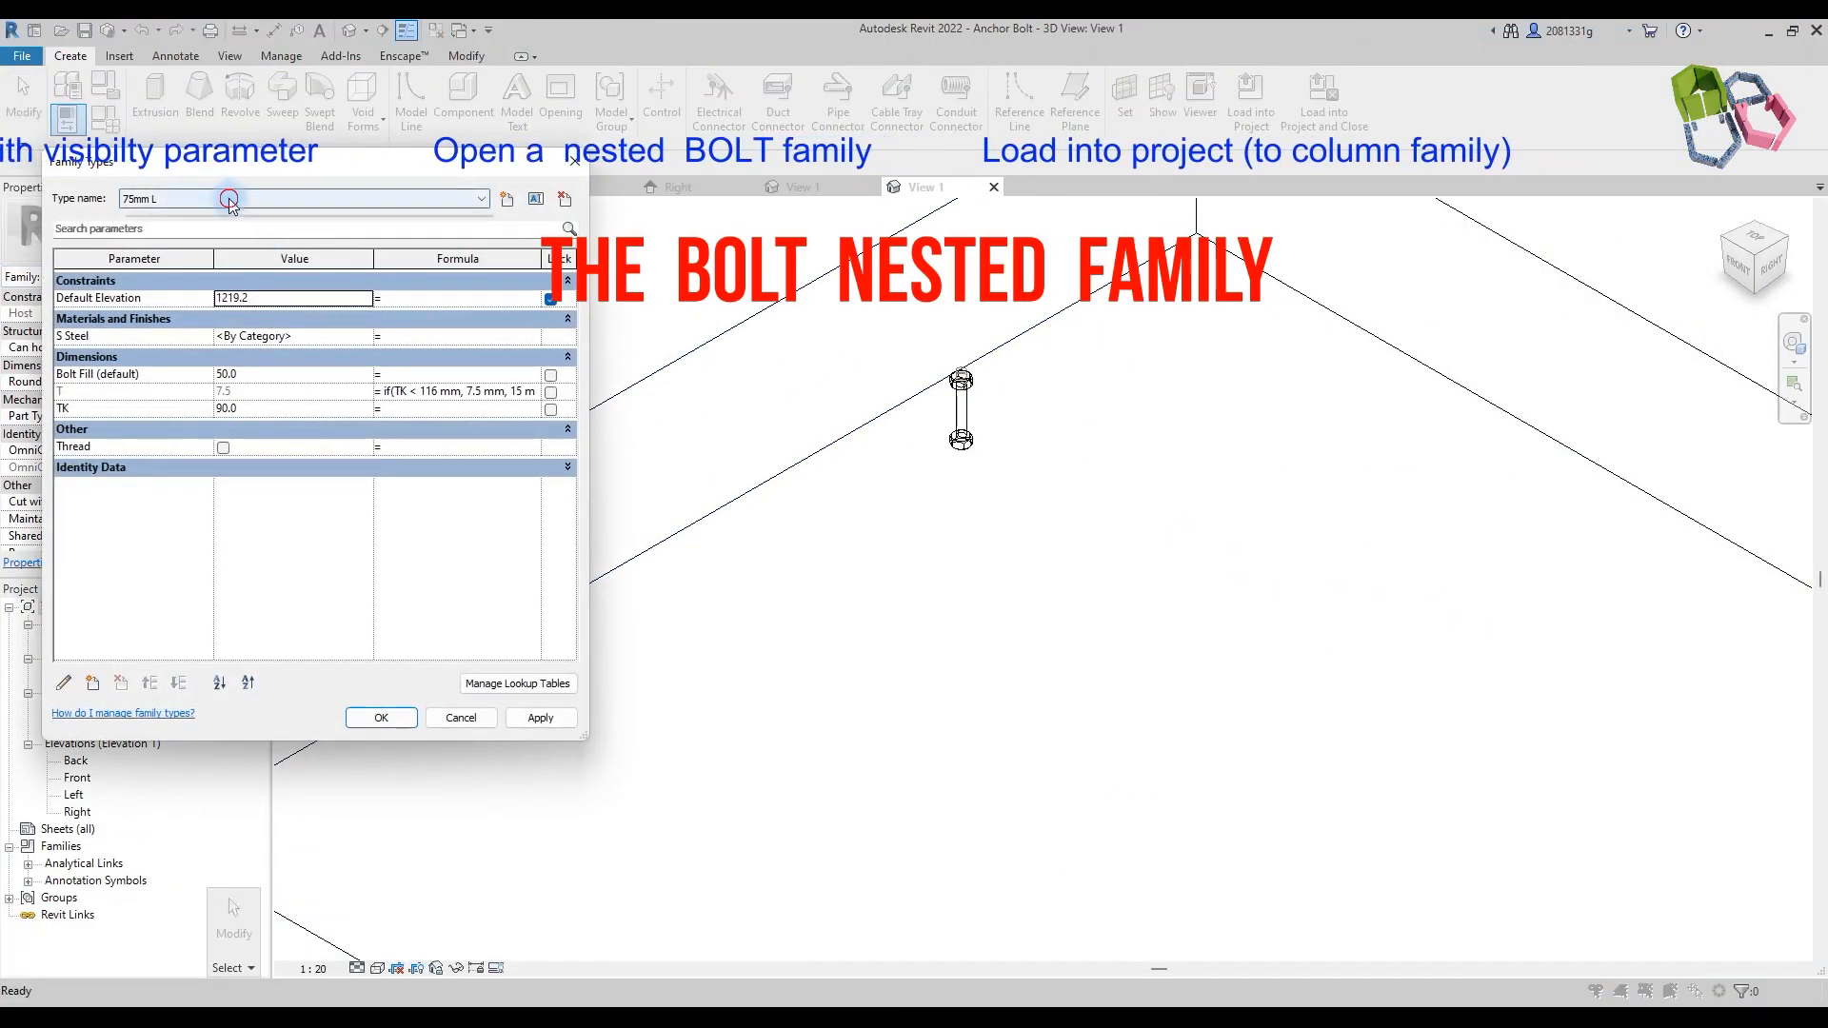
left_click(231, 200)
left_click(181, 240)
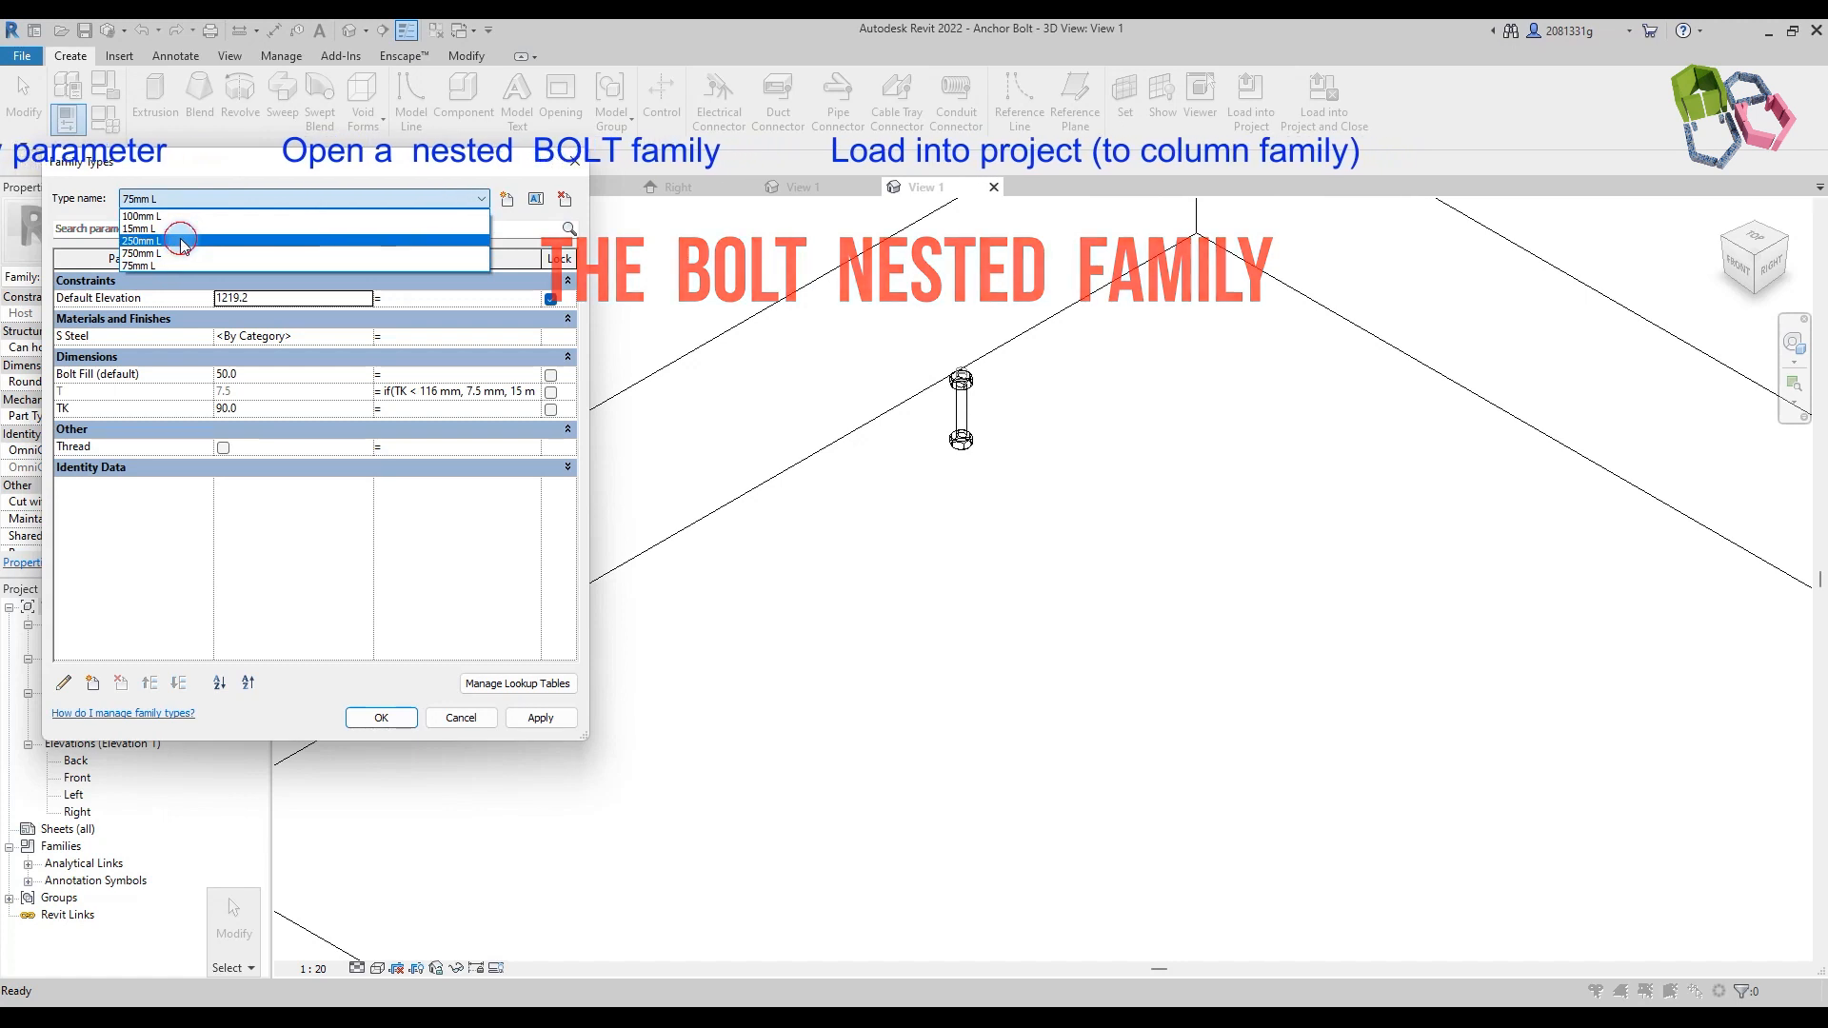
left_click(539, 718)
left_click(386, 718)
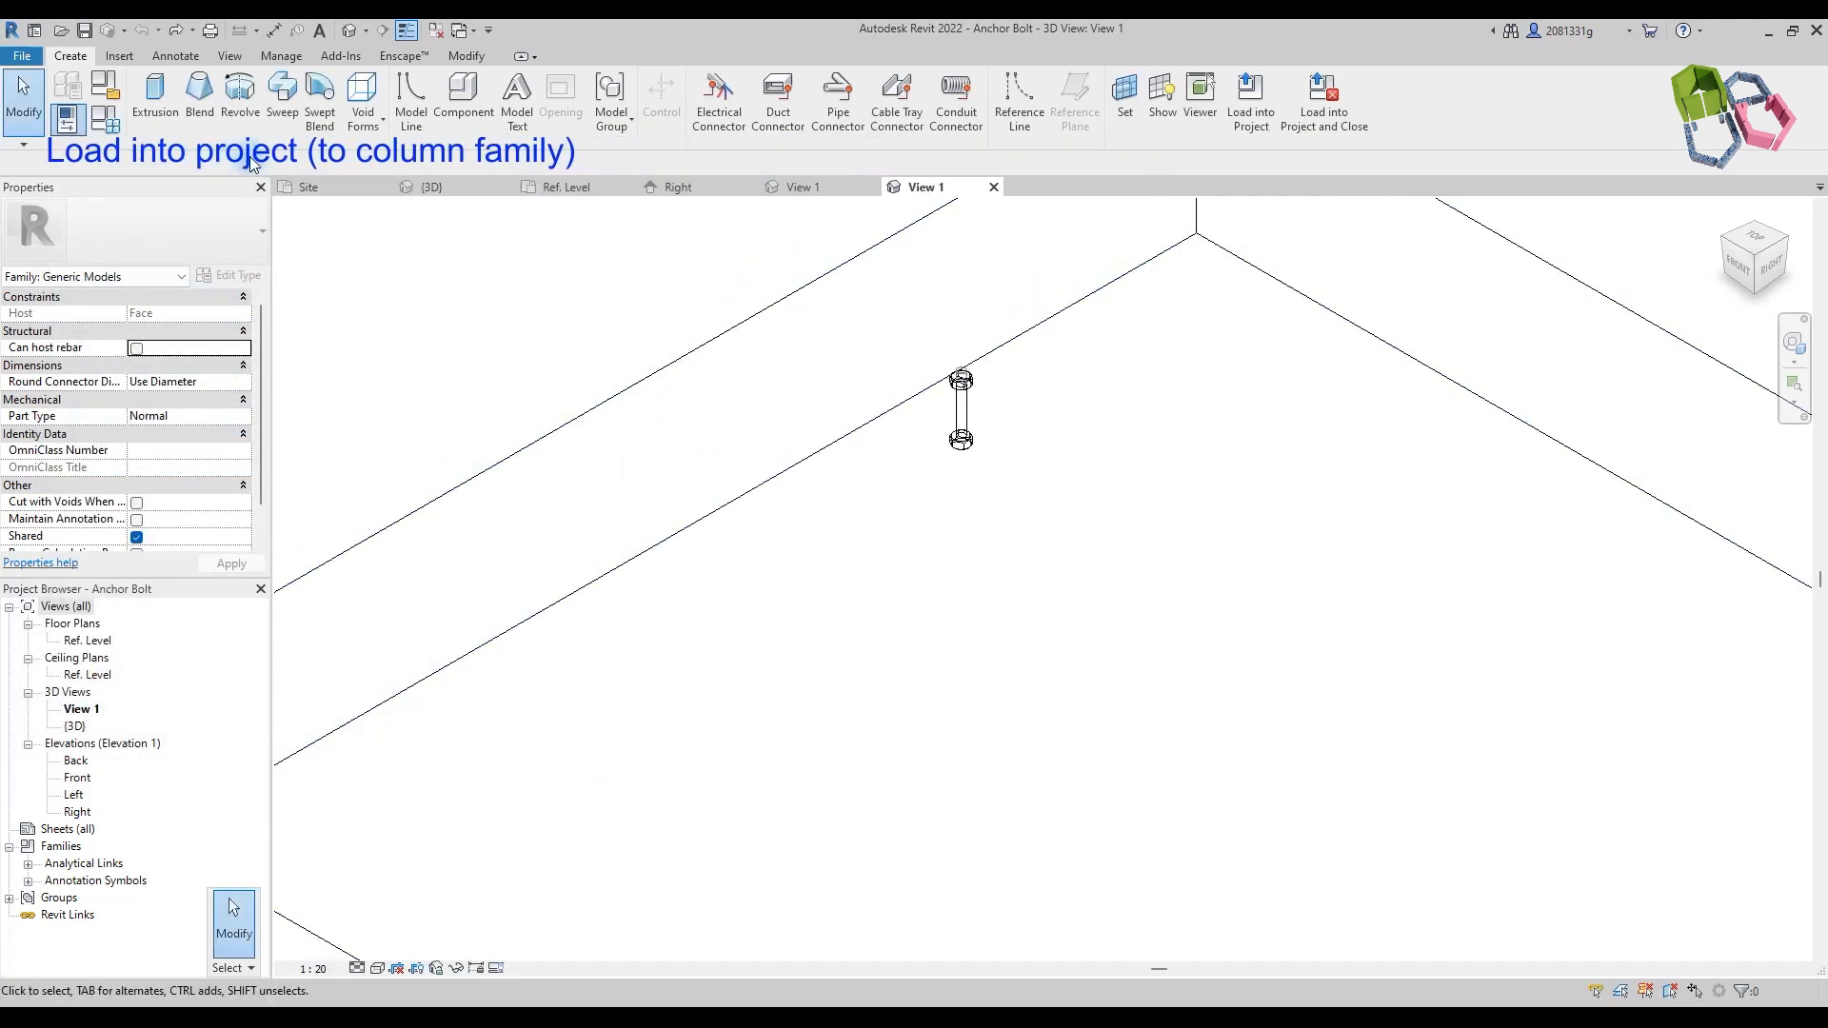
Step: Load the bolt family into Family1, closing it, and place 100mm L anchor bolts on the column's face near its upper end
left_click(1325, 99)
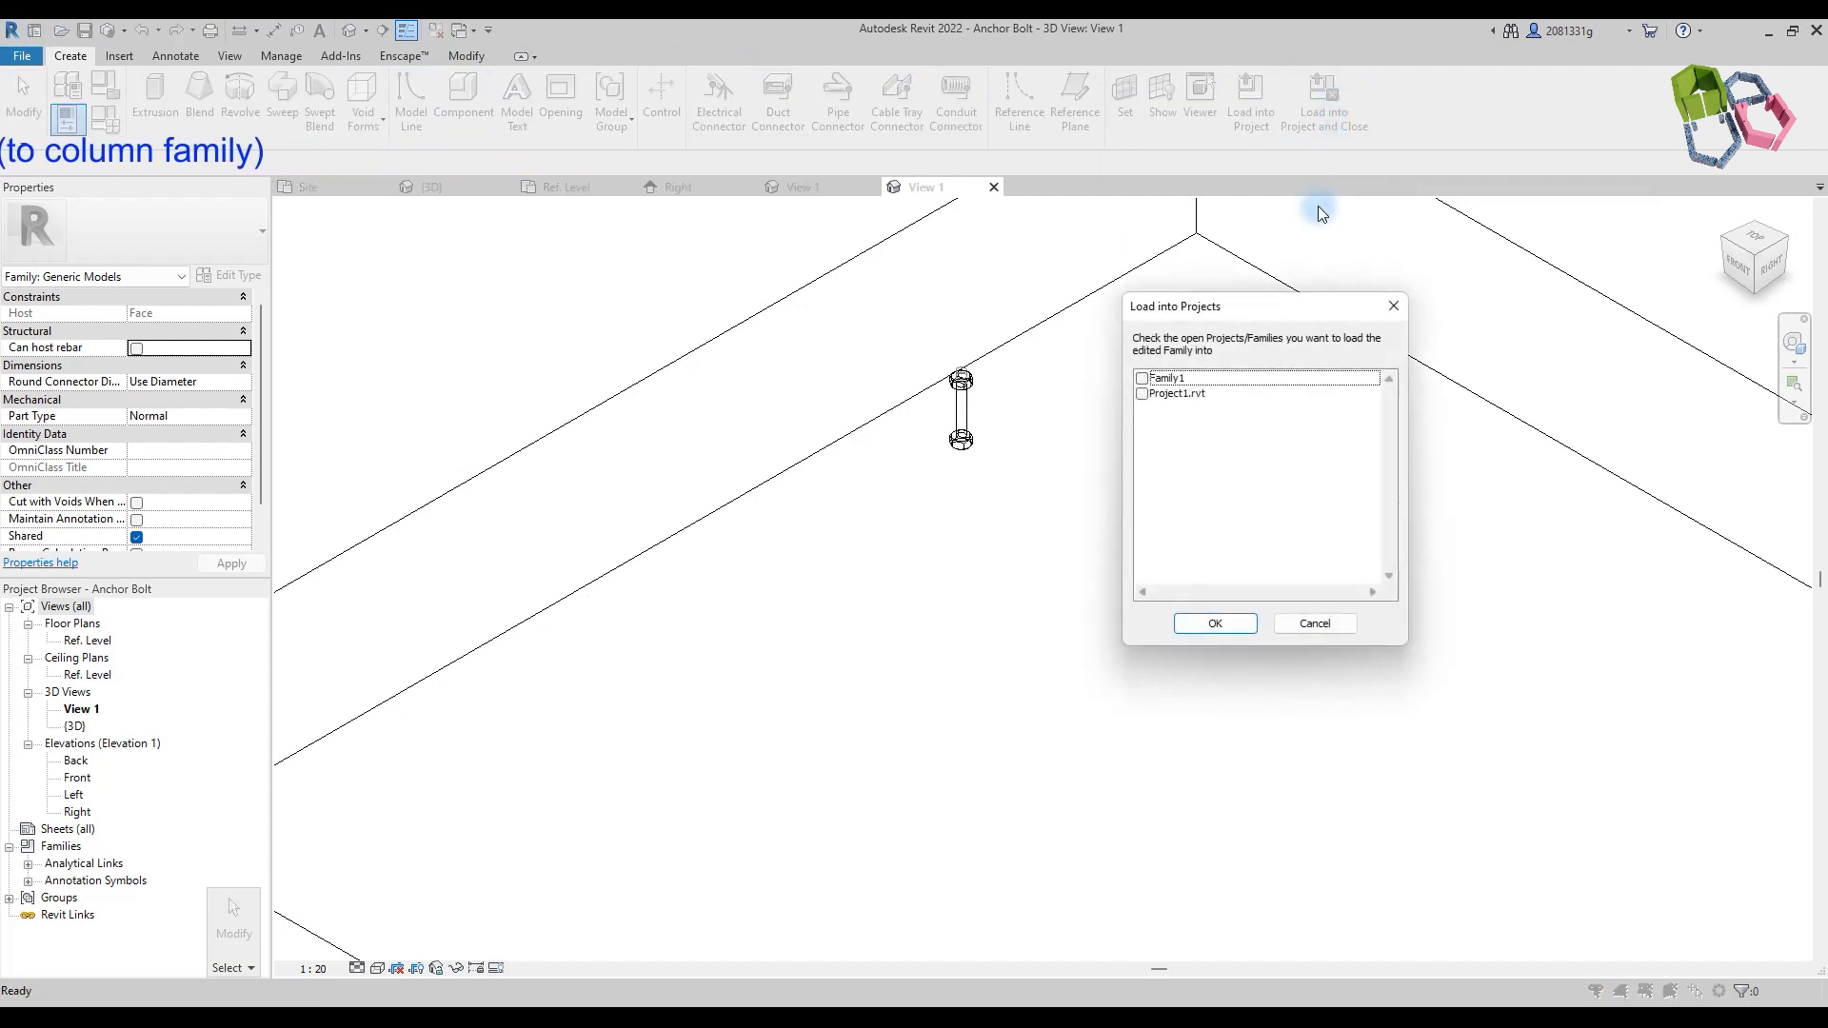
left_click(1213, 624)
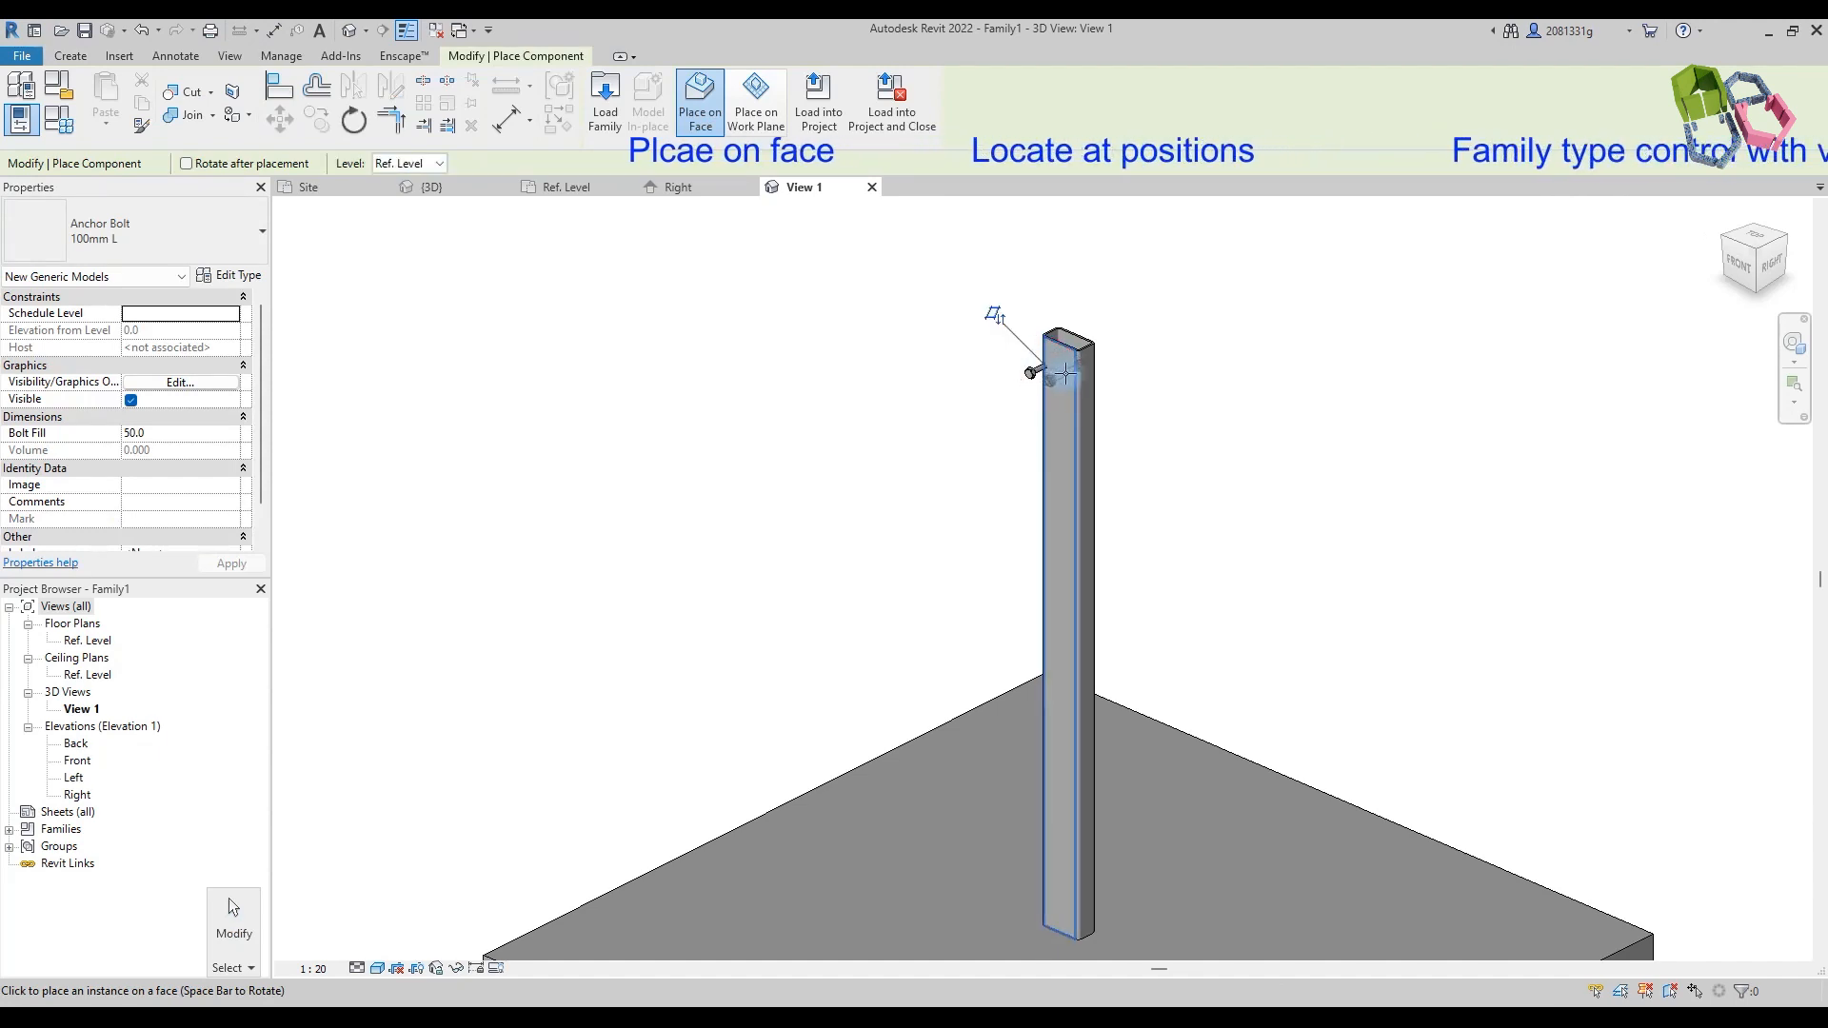
left_click(1066, 374)
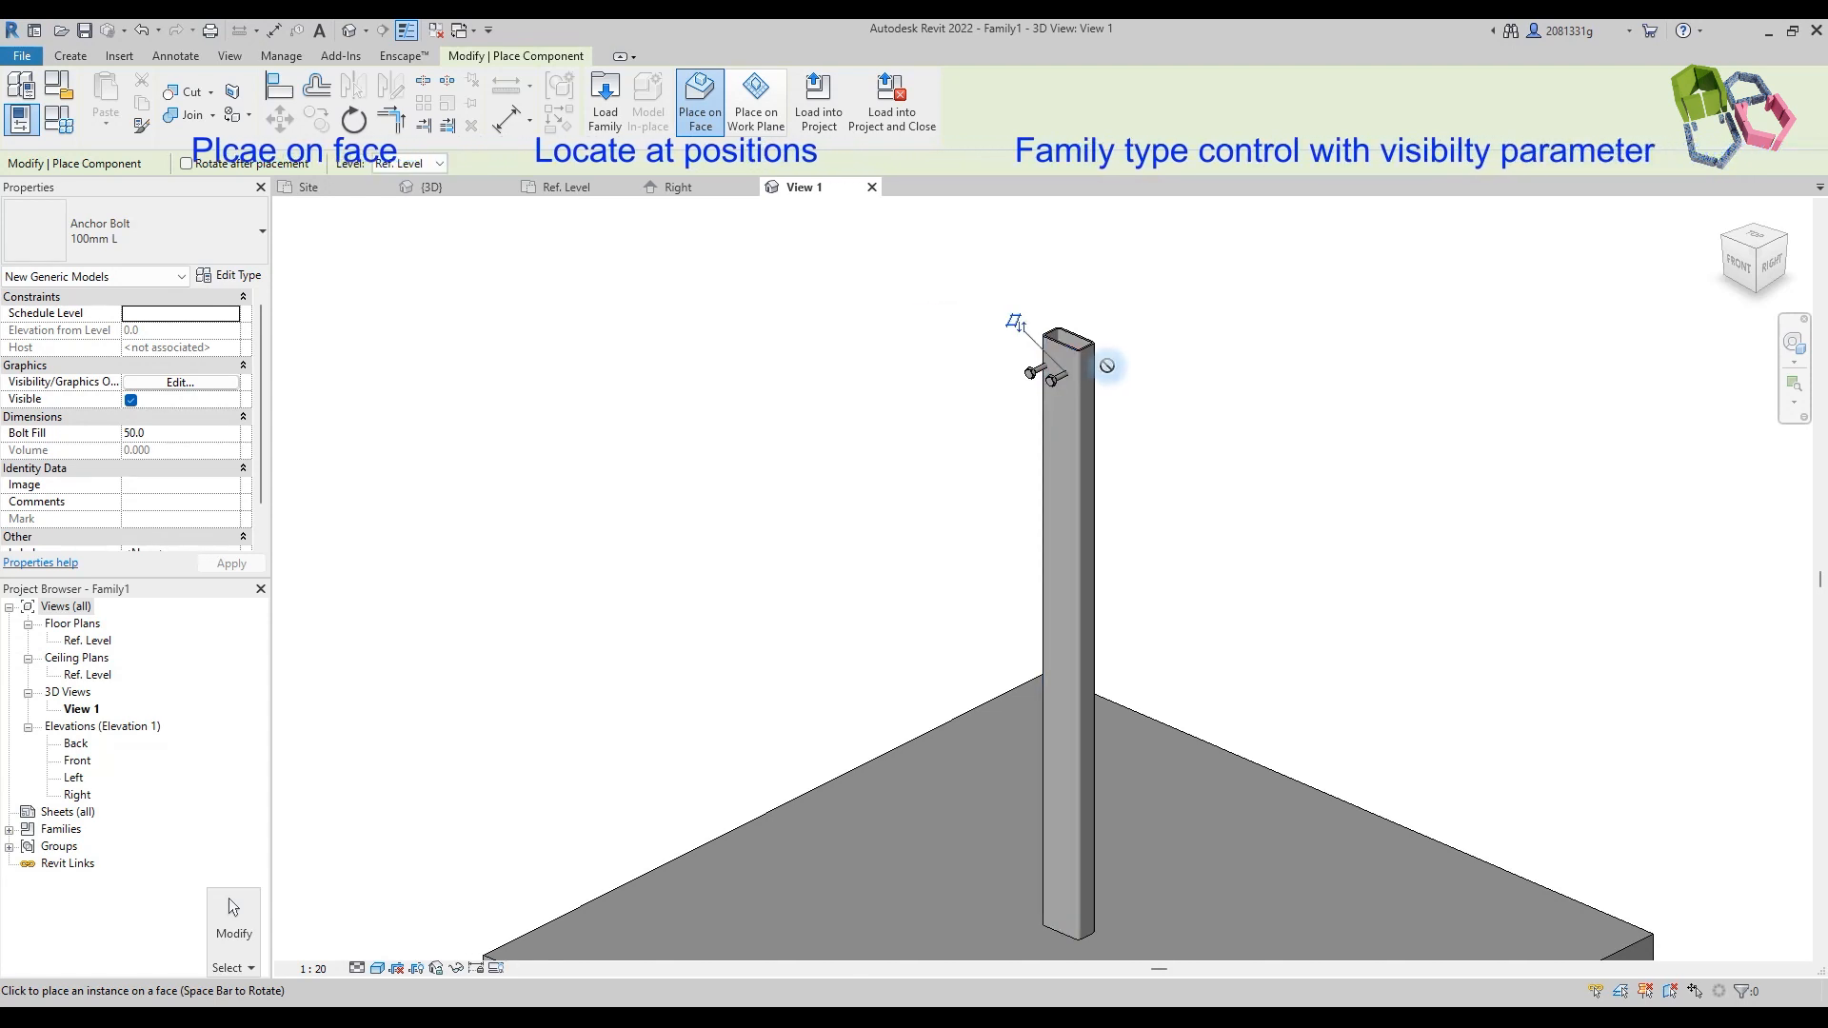
Step: Turn preview visibility on for the completed column family and apply its 75 SQ type
left_click(110, 117)
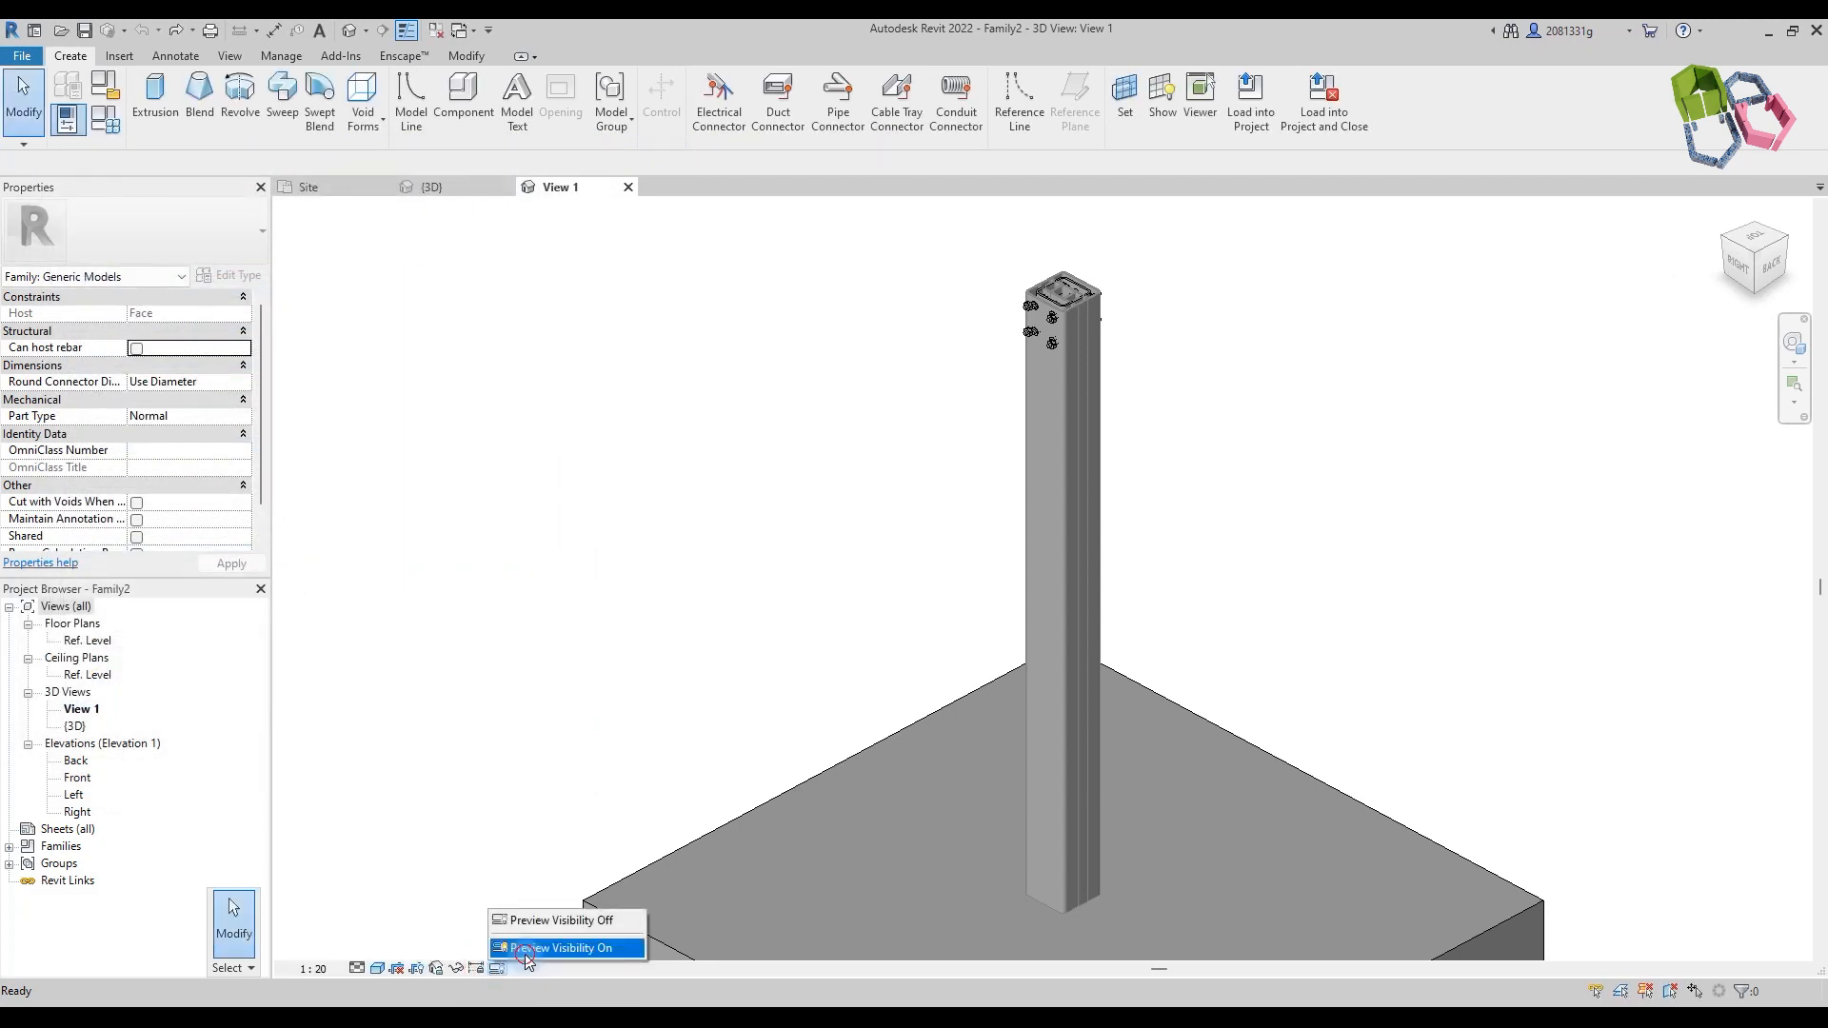
left_click(526, 948)
left_click(101, 122)
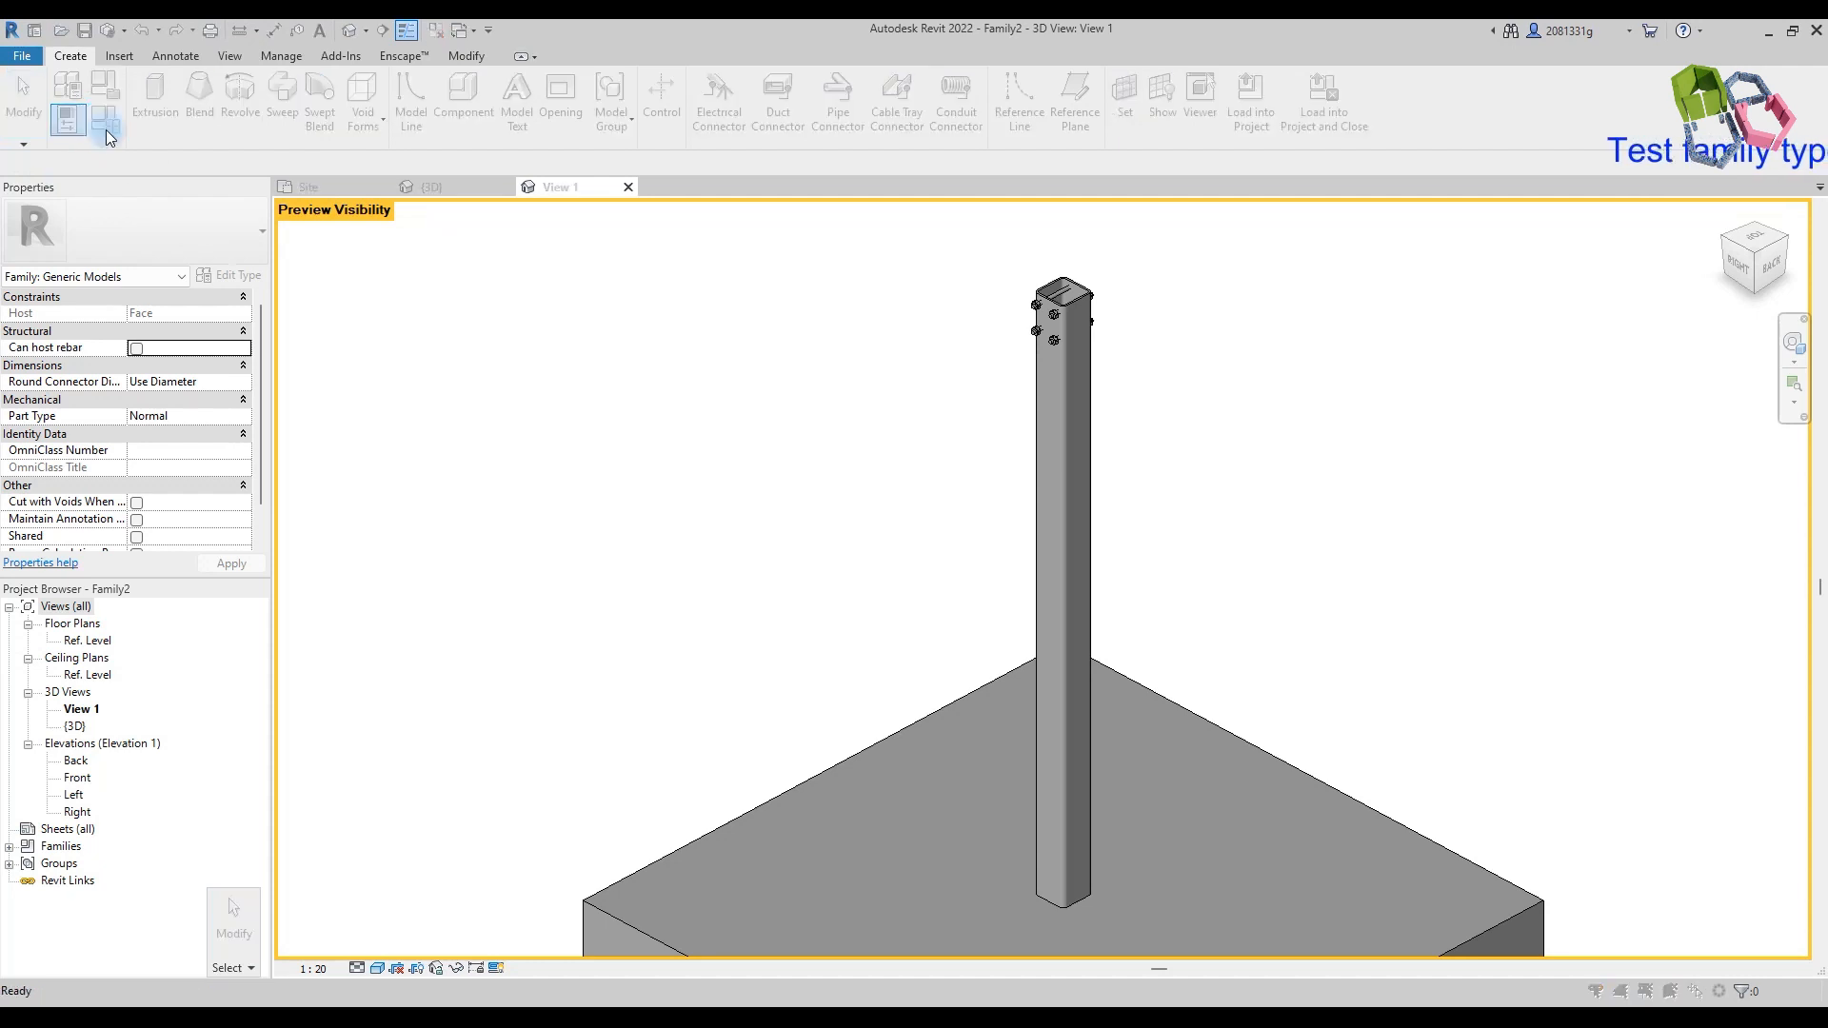
left_click(194, 203)
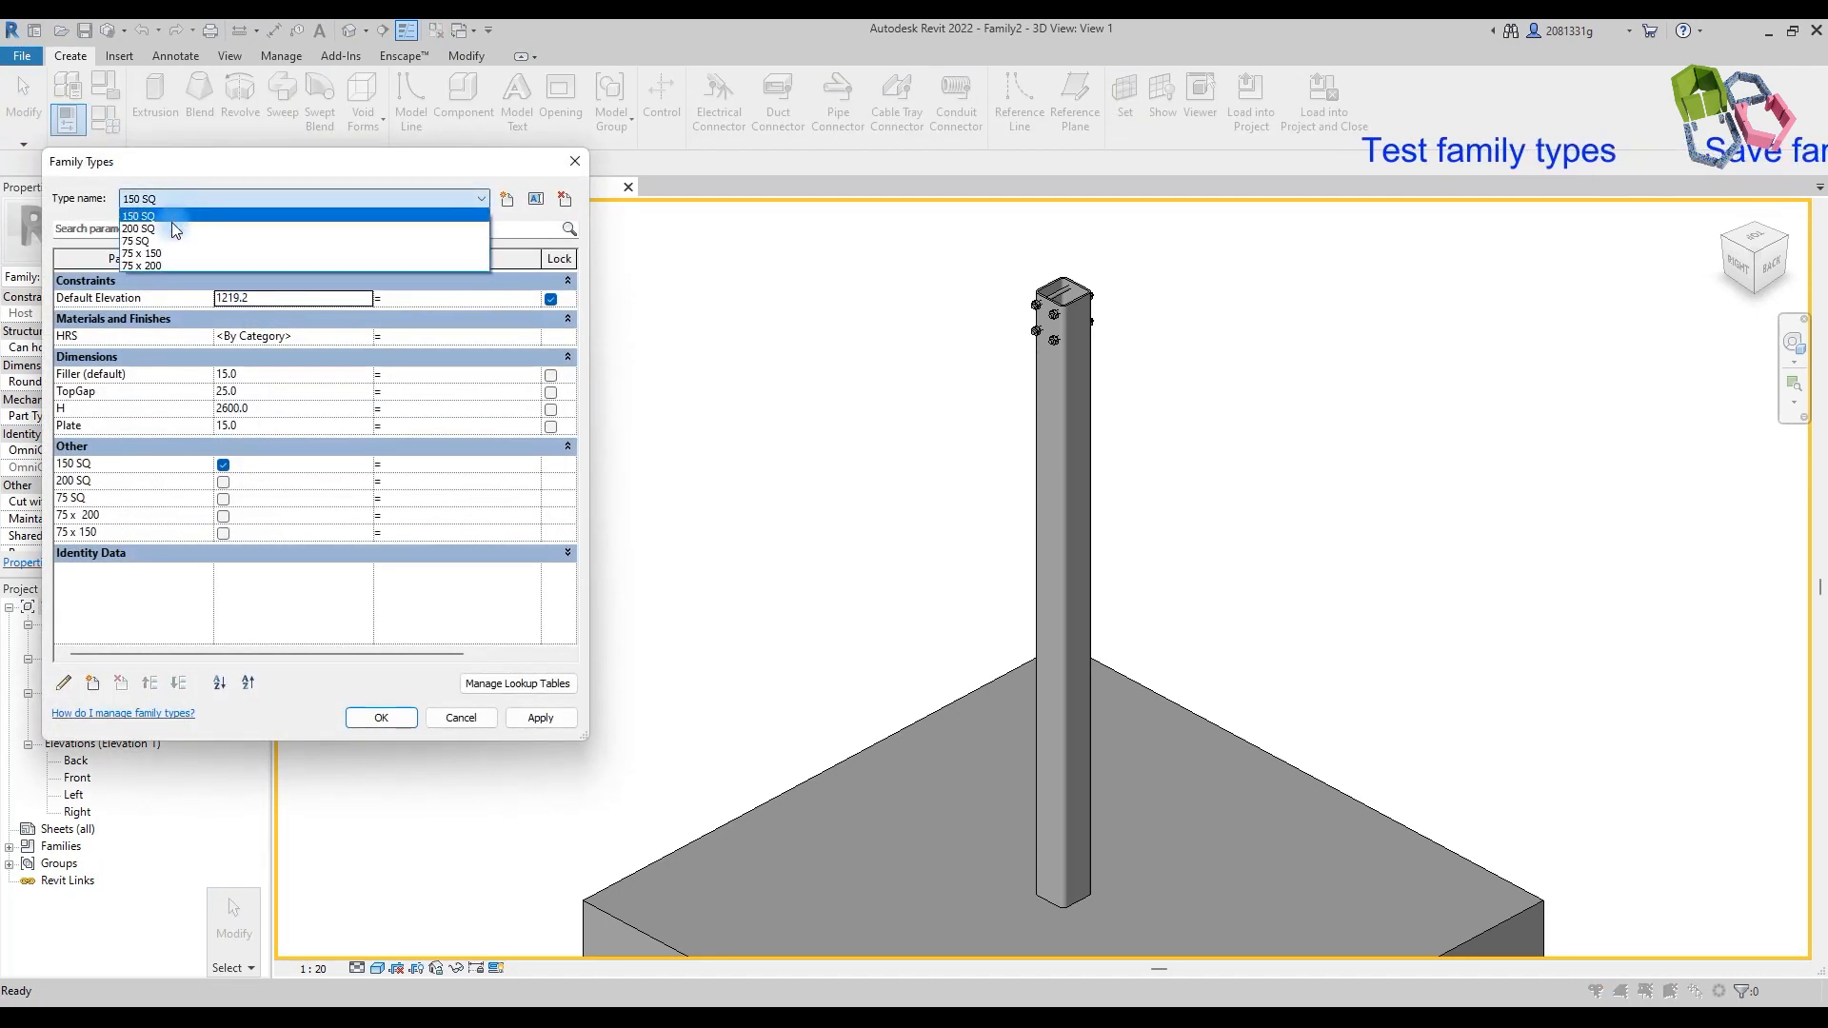
left_click(163, 240)
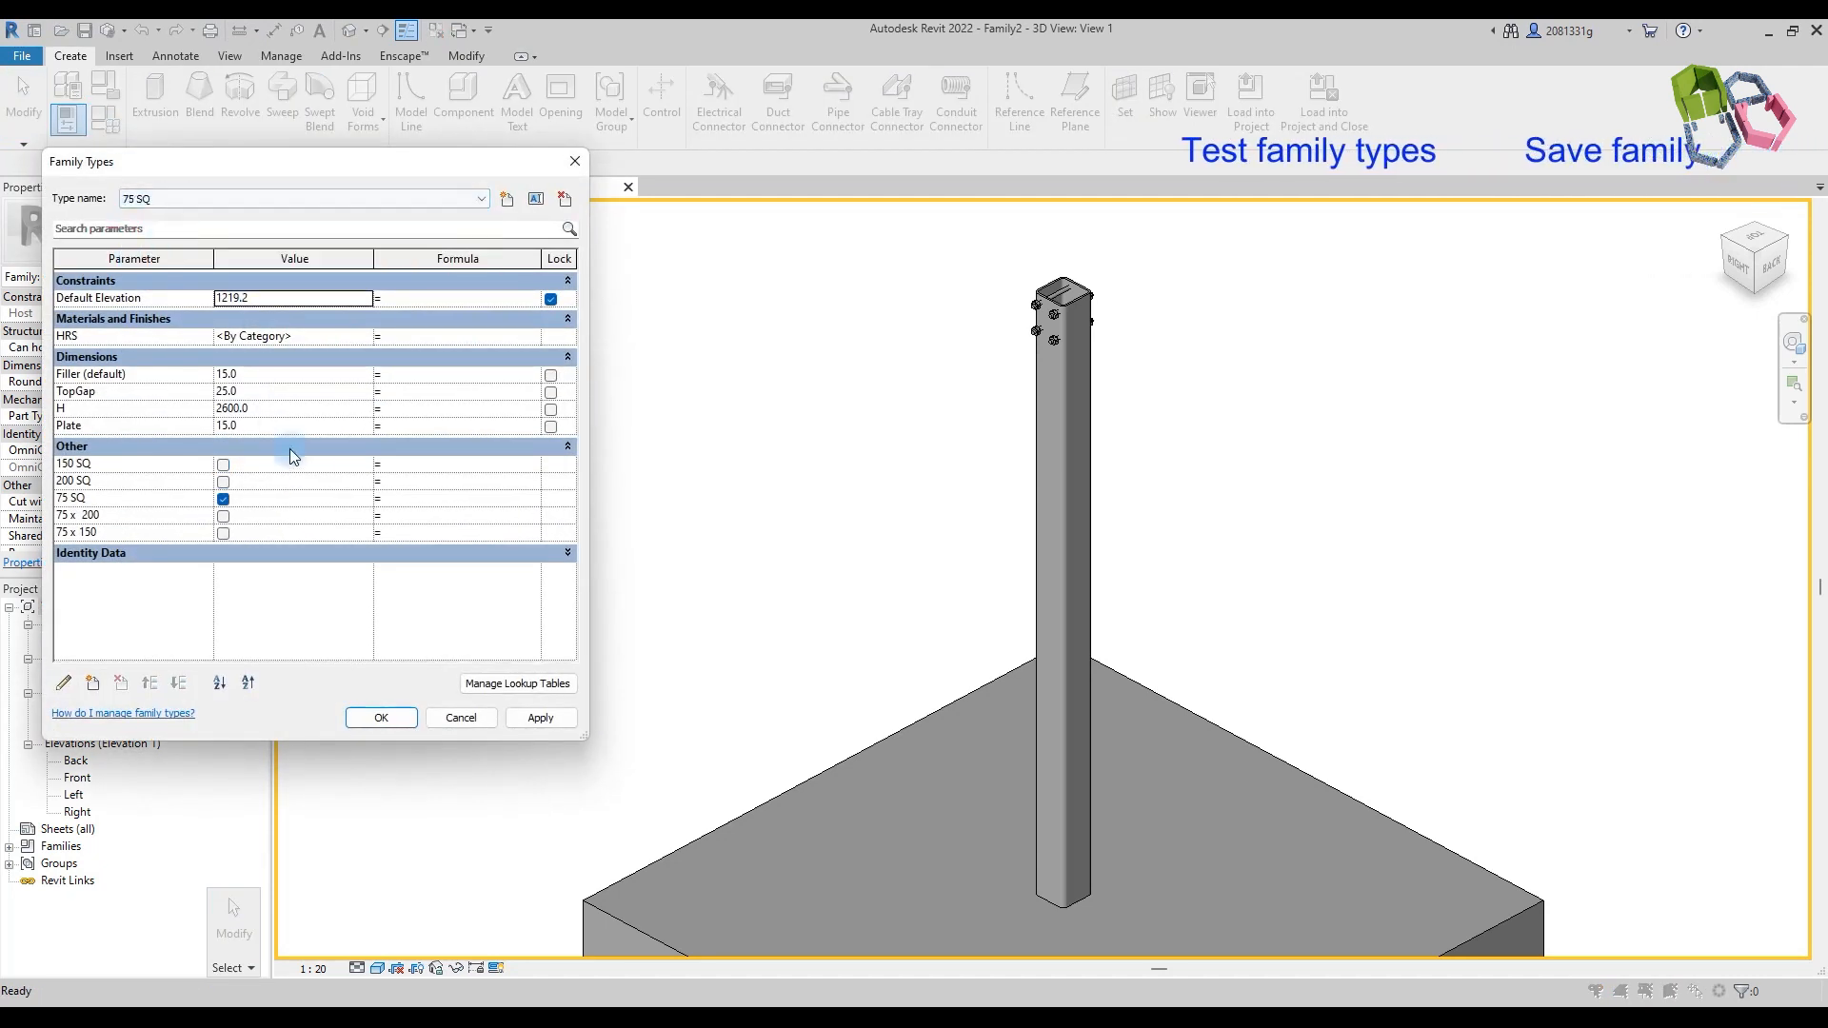
left_click(536, 719)
Step: Apply the 75 x 200 type to the column family and accept the family types settings
left_click(285, 202)
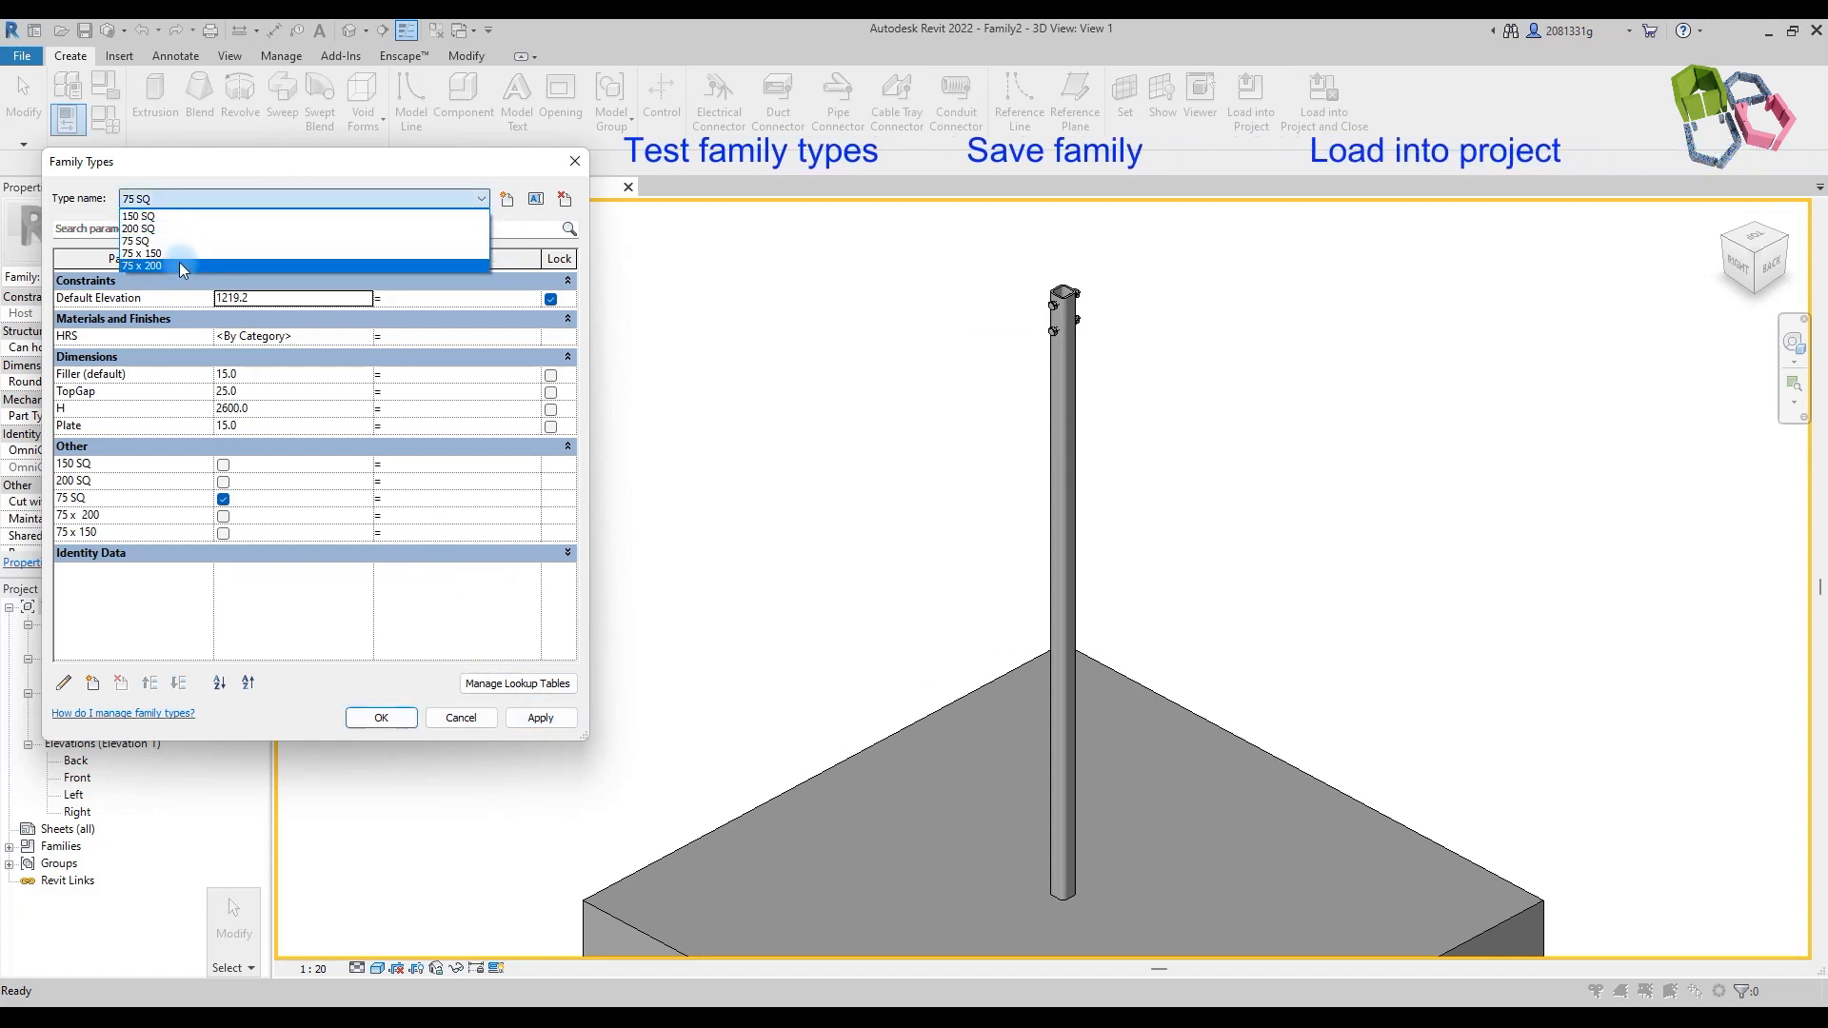
left_click(183, 267)
left_click(543, 717)
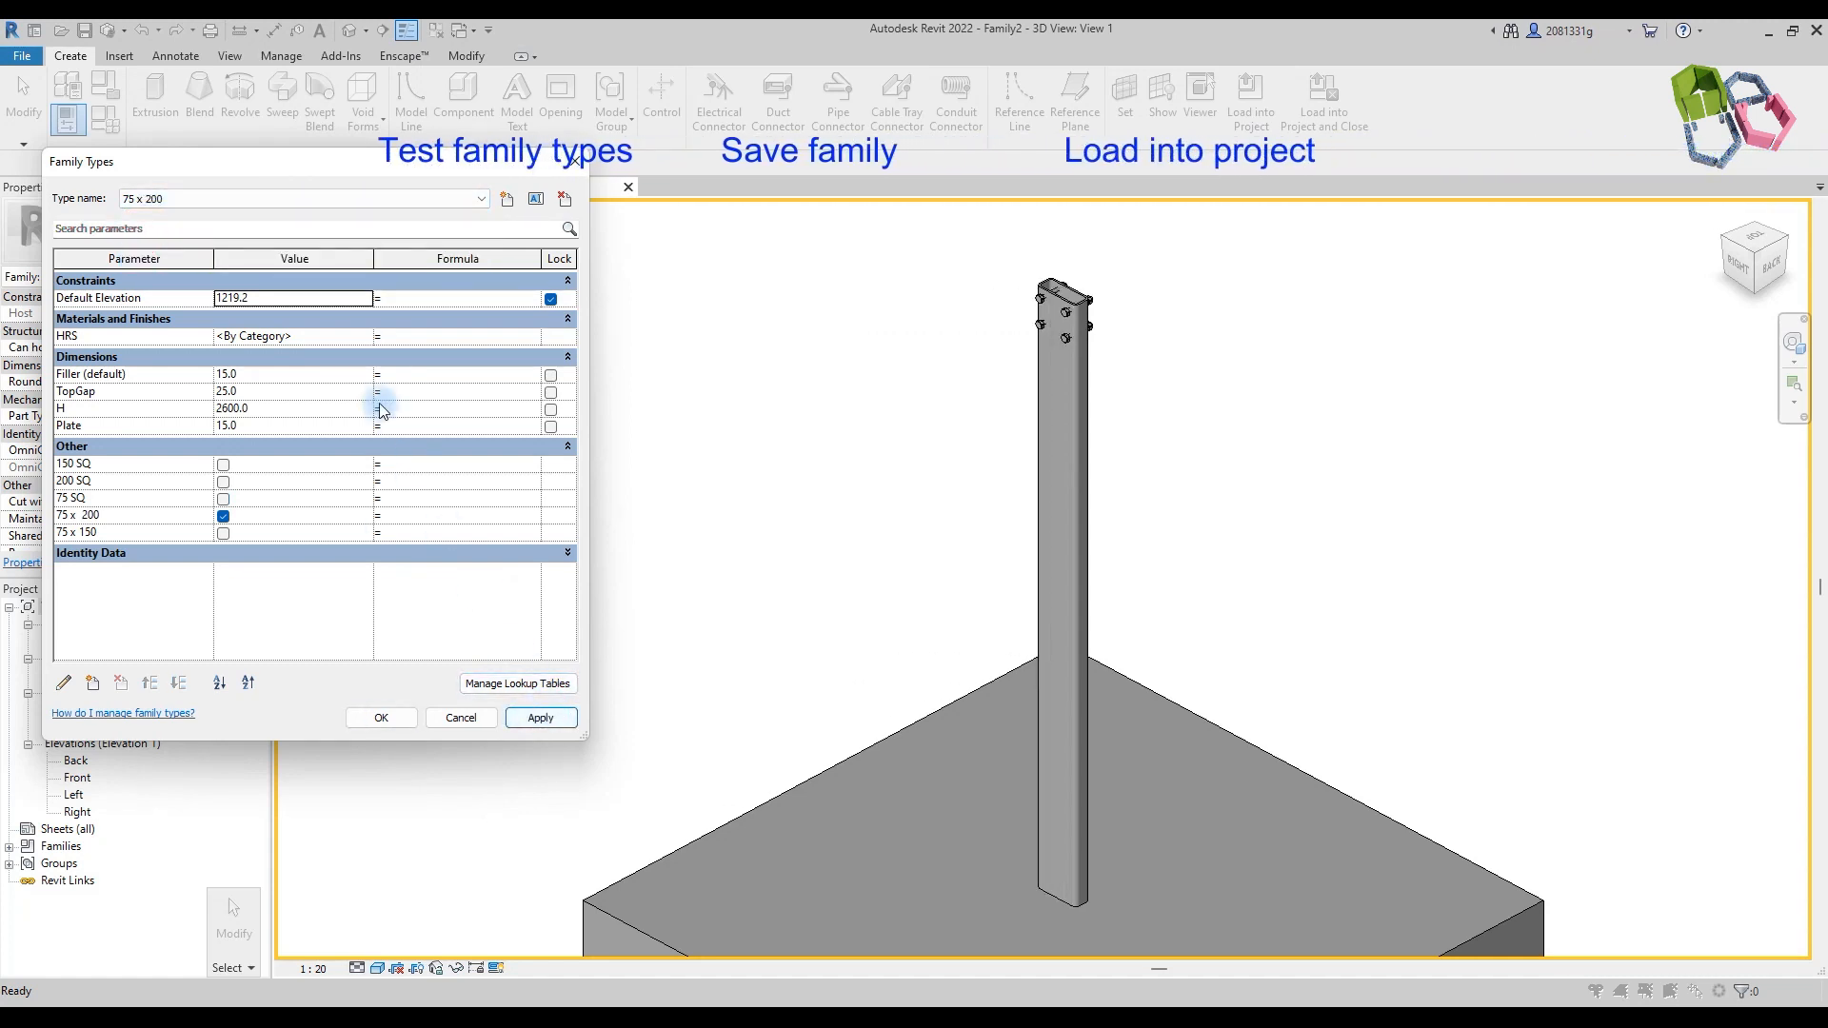
key("Return")
Step: Save the column family to the Desktop as LLW Column
left_click(21, 55)
left_click(63, 230)
type("LLW ")
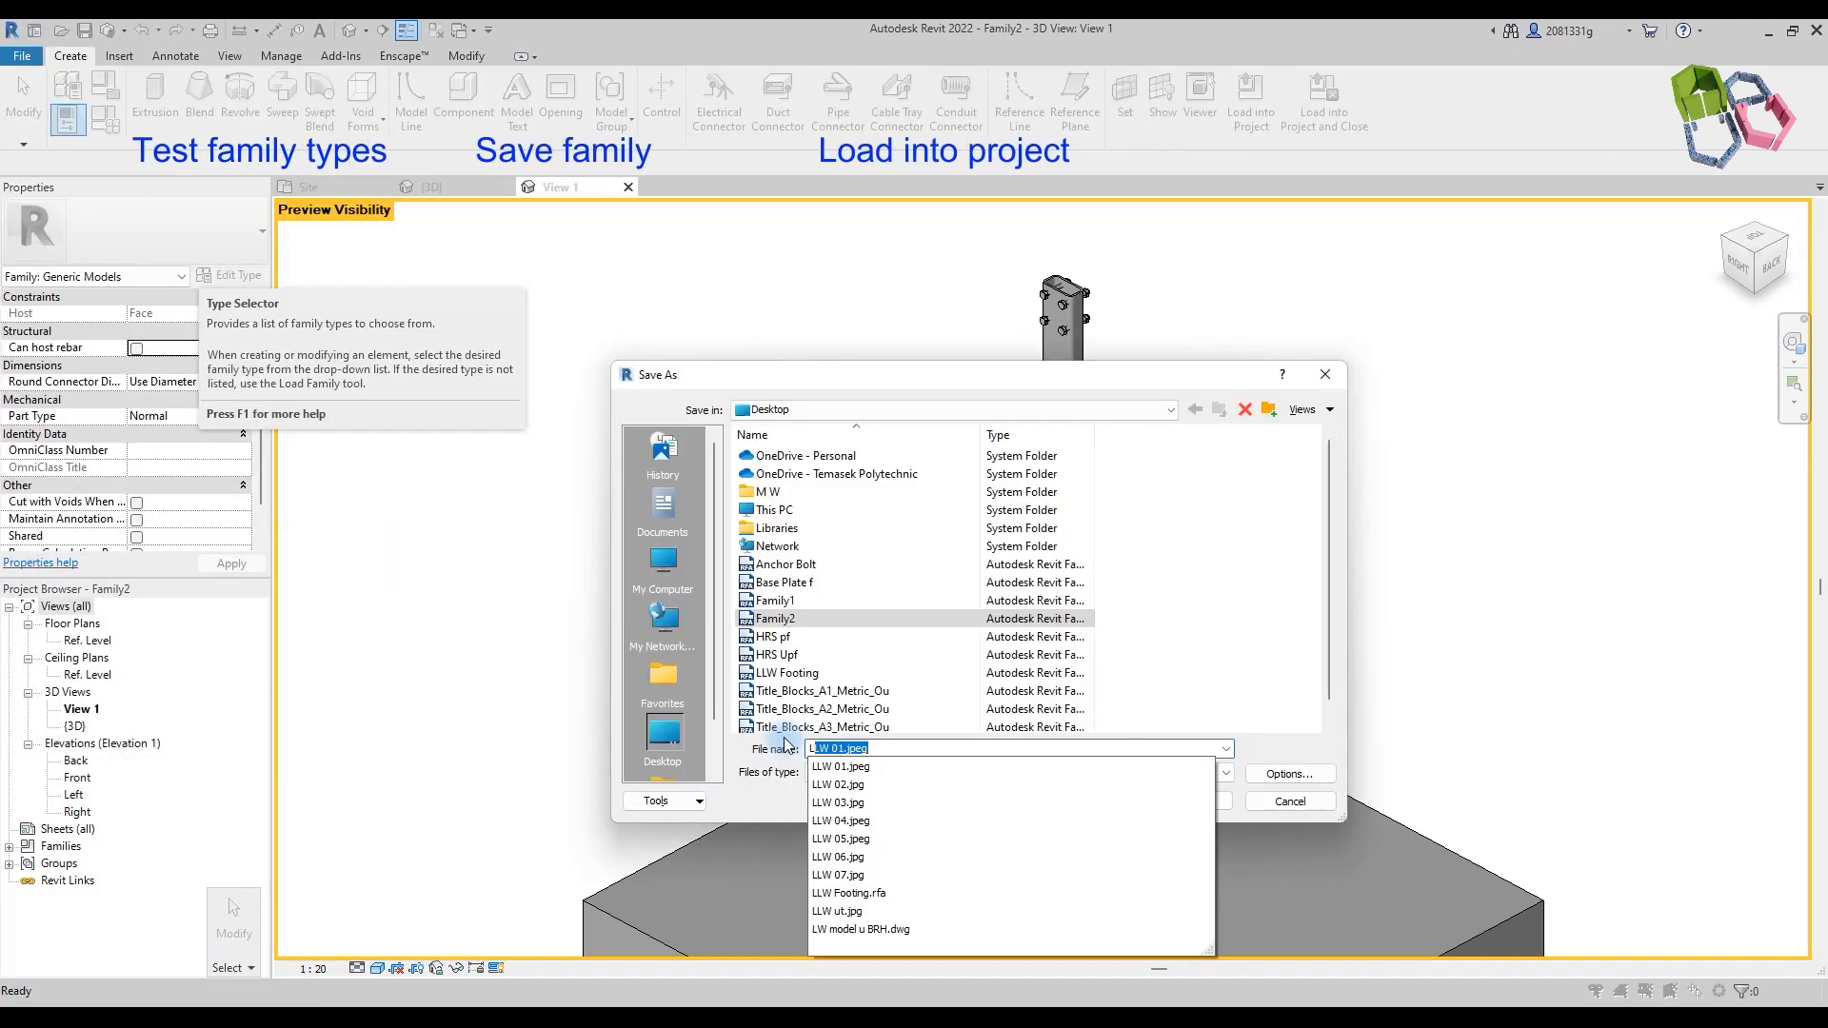
type("Column")
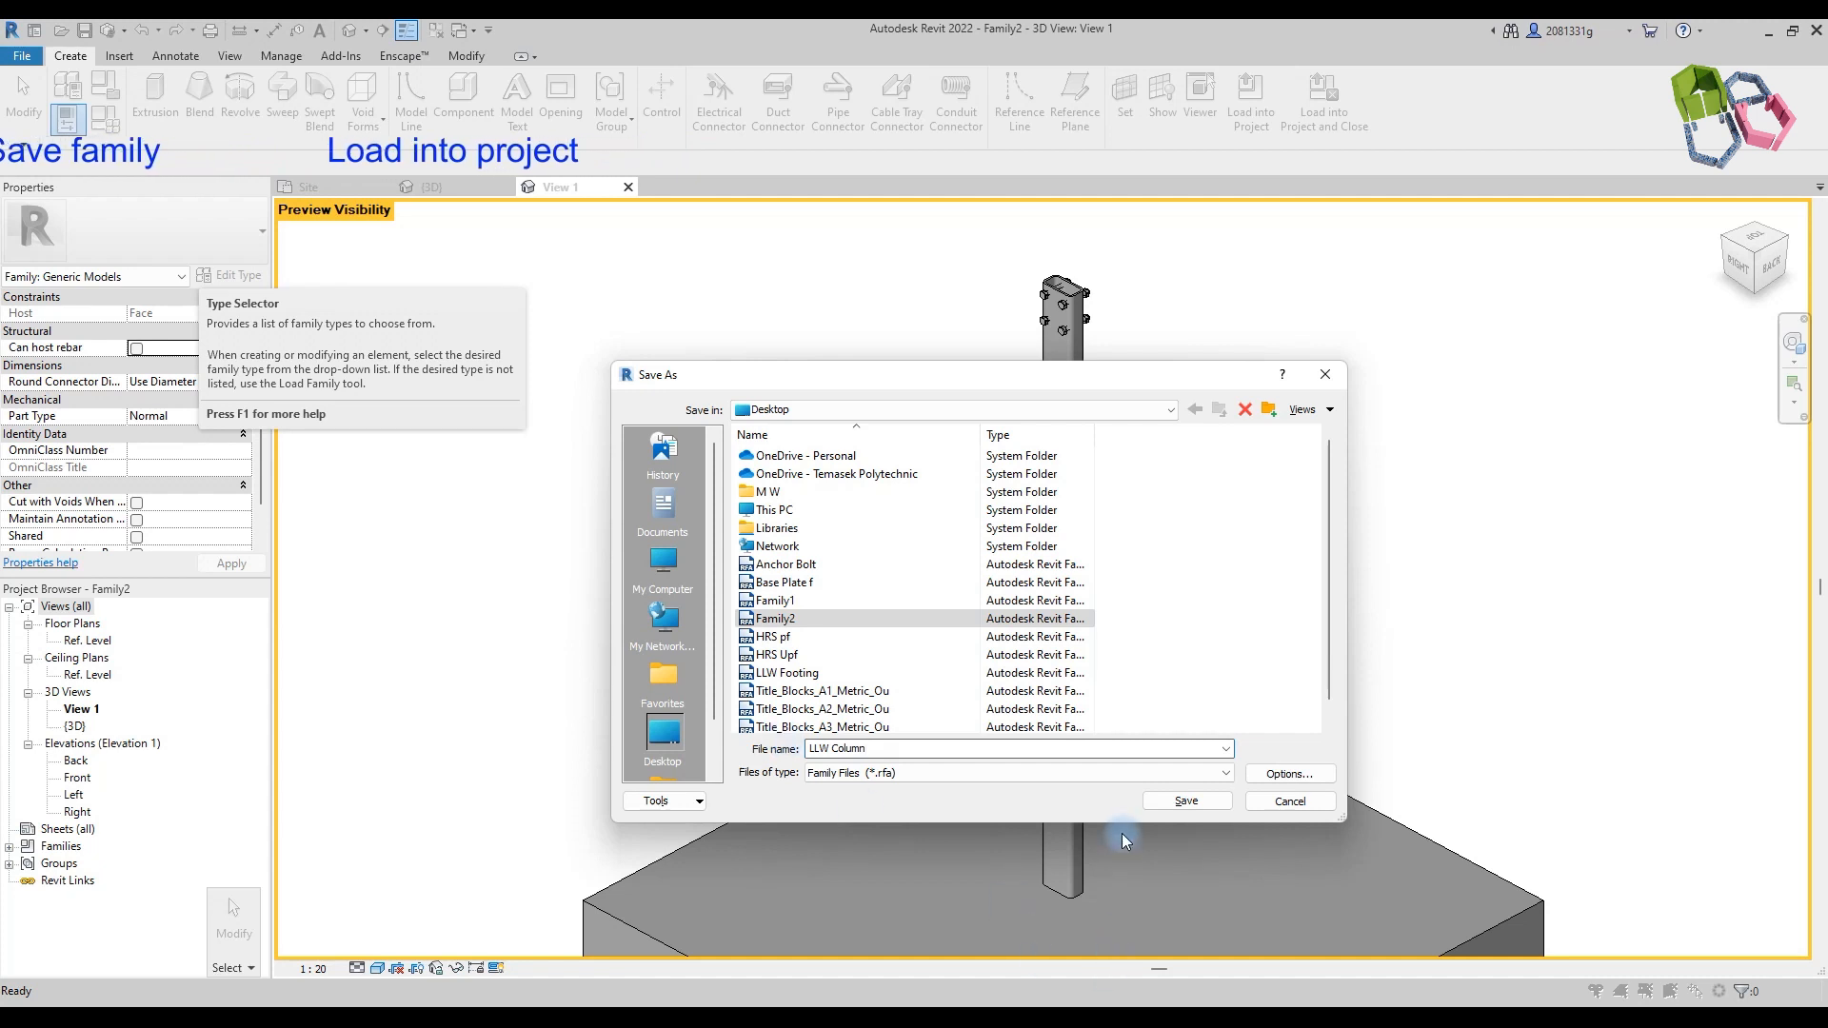
left_click(1207, 805)
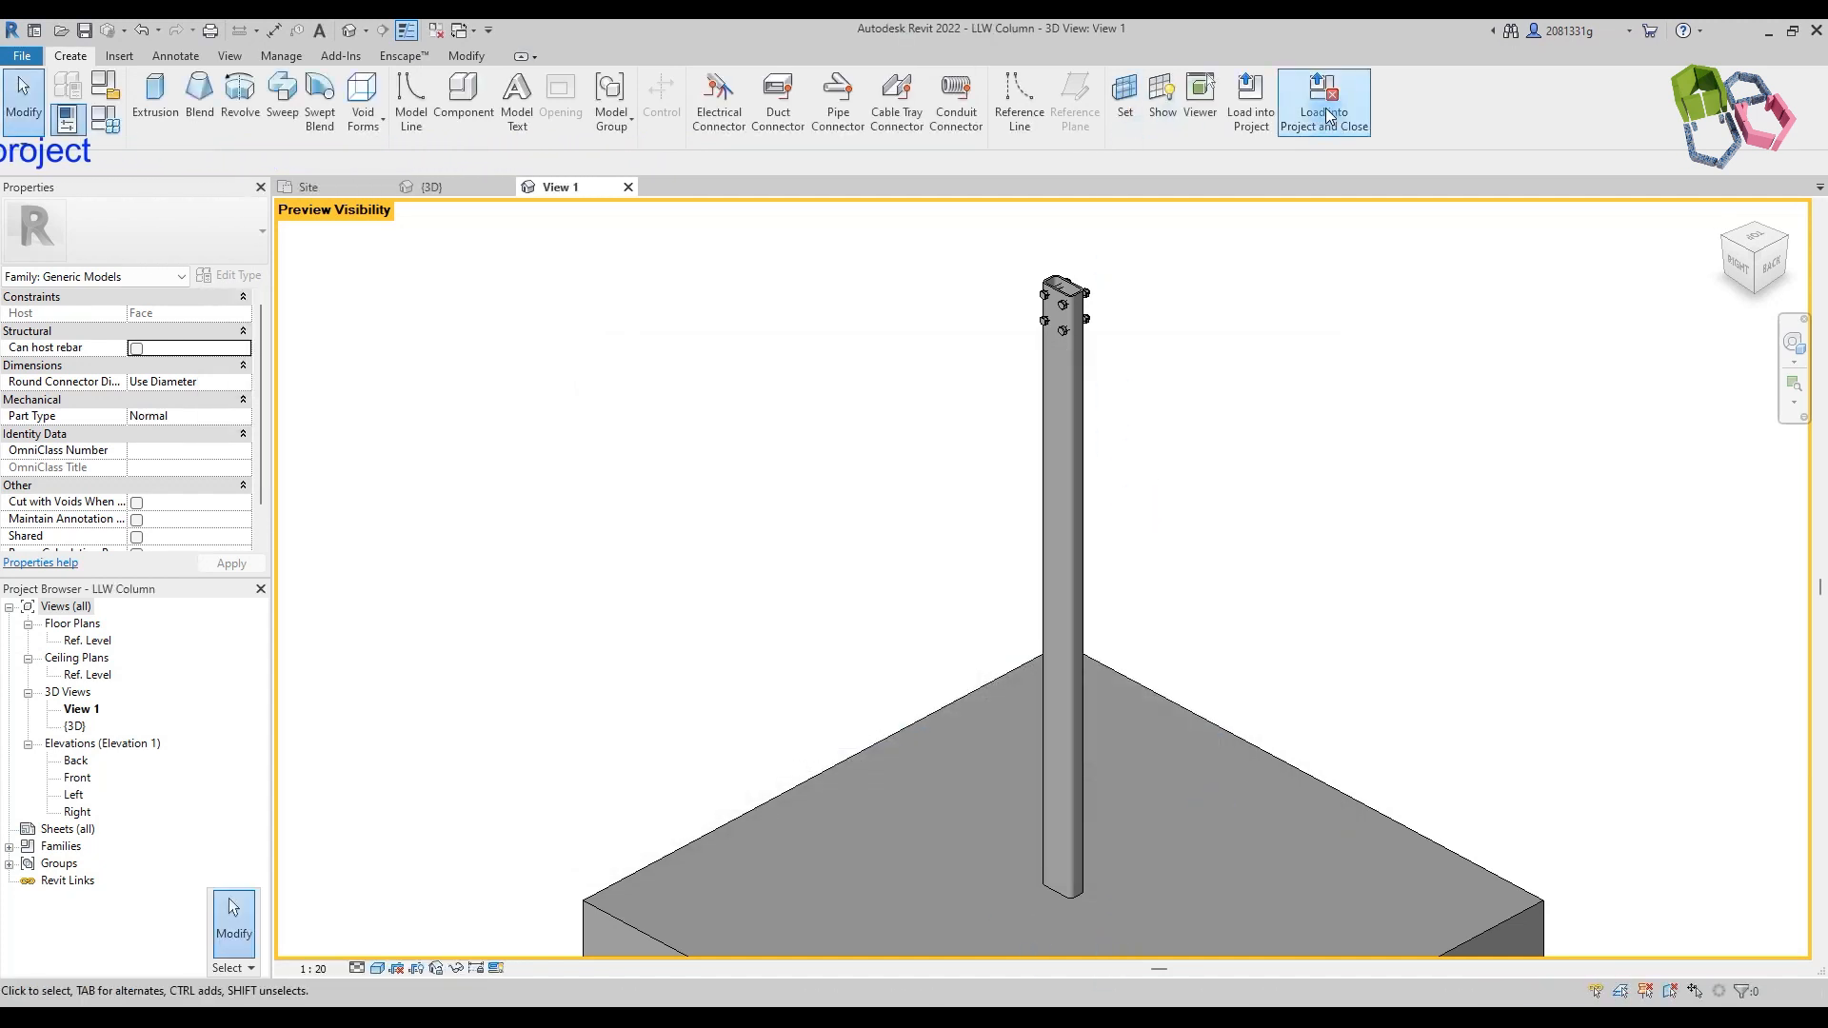
Step: Load the LLW Column family into the project and place its 75 x 150 type on the first three footings at the marked centres
left_click(342, 188)
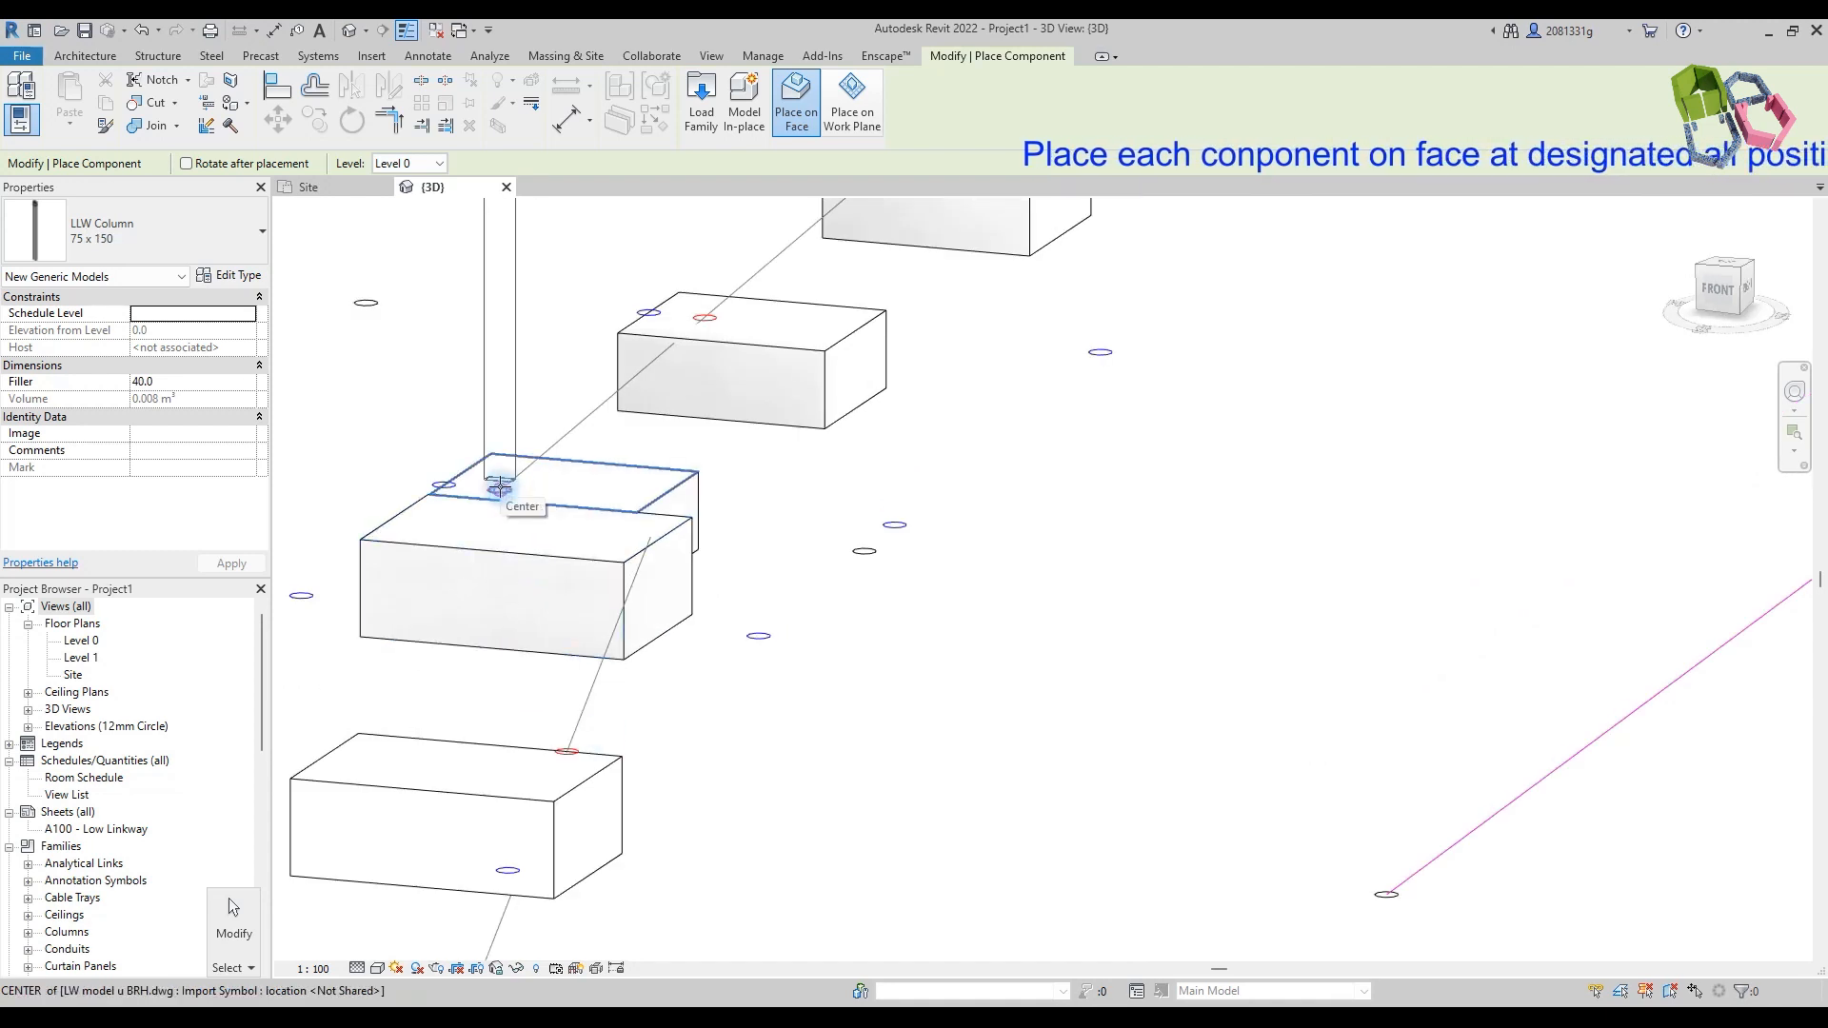
left_click(499, 489)
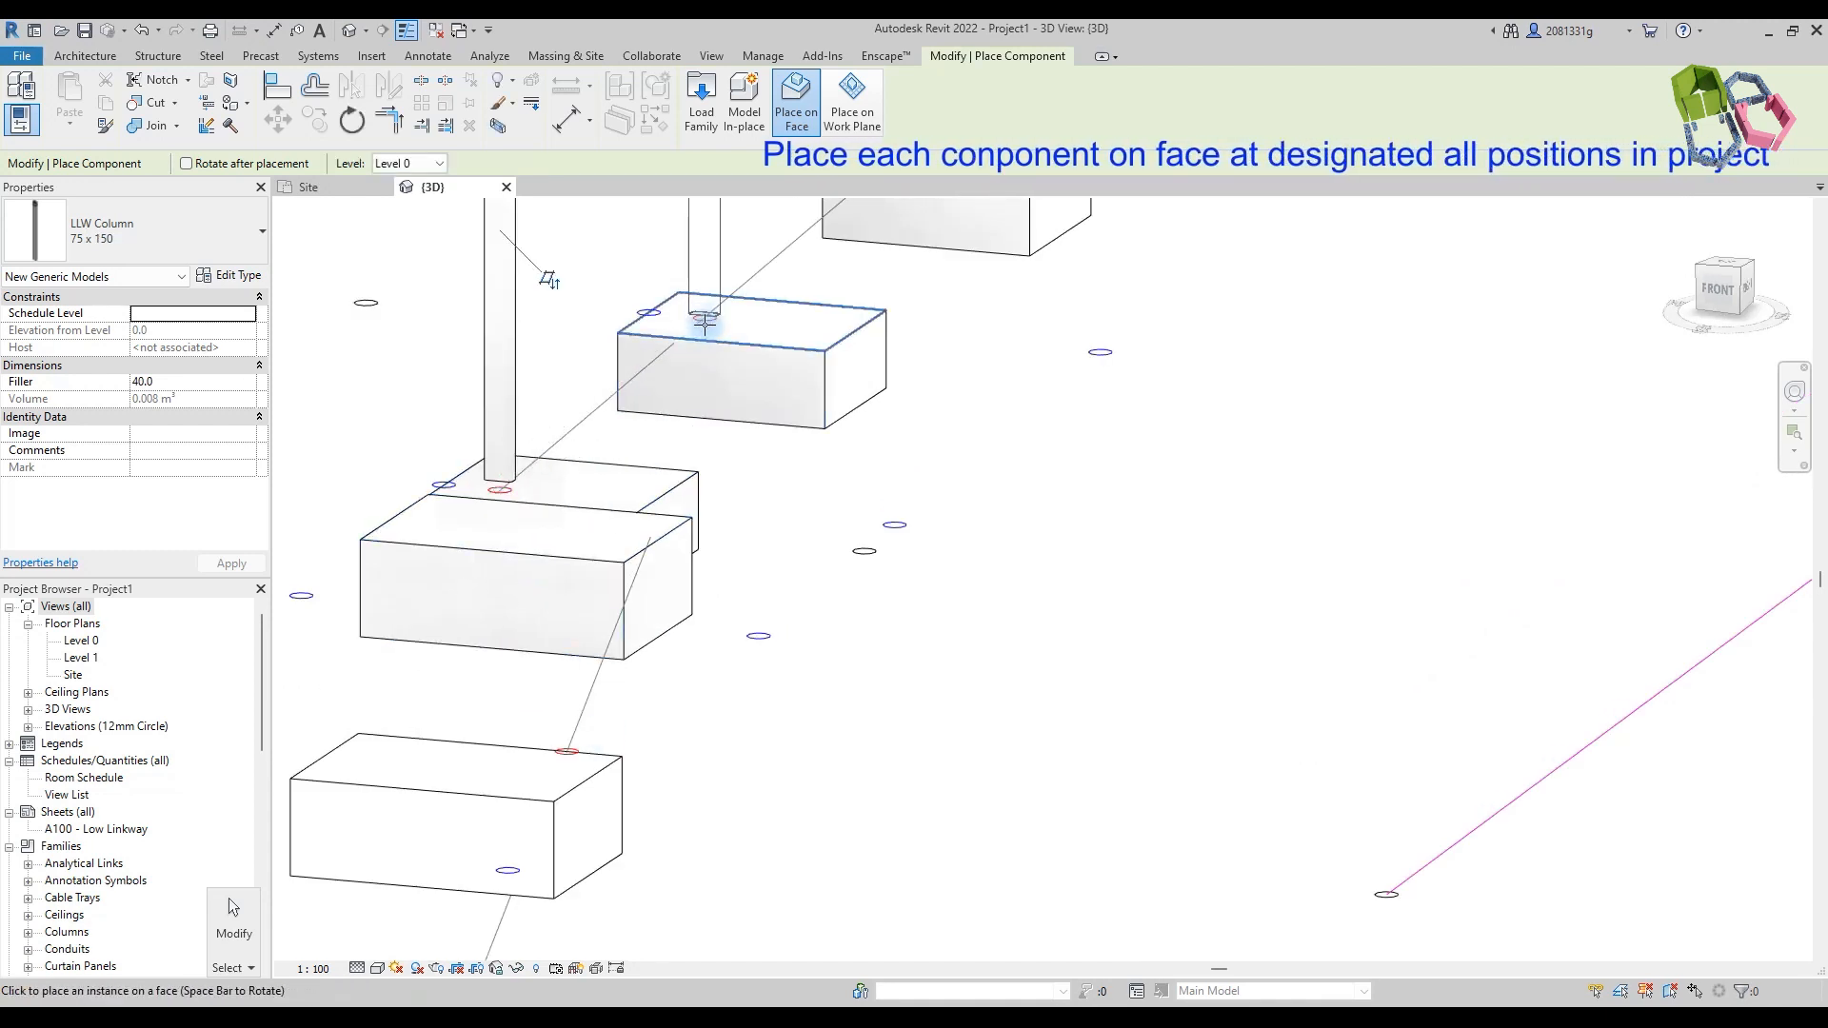
left_click(705, 319)
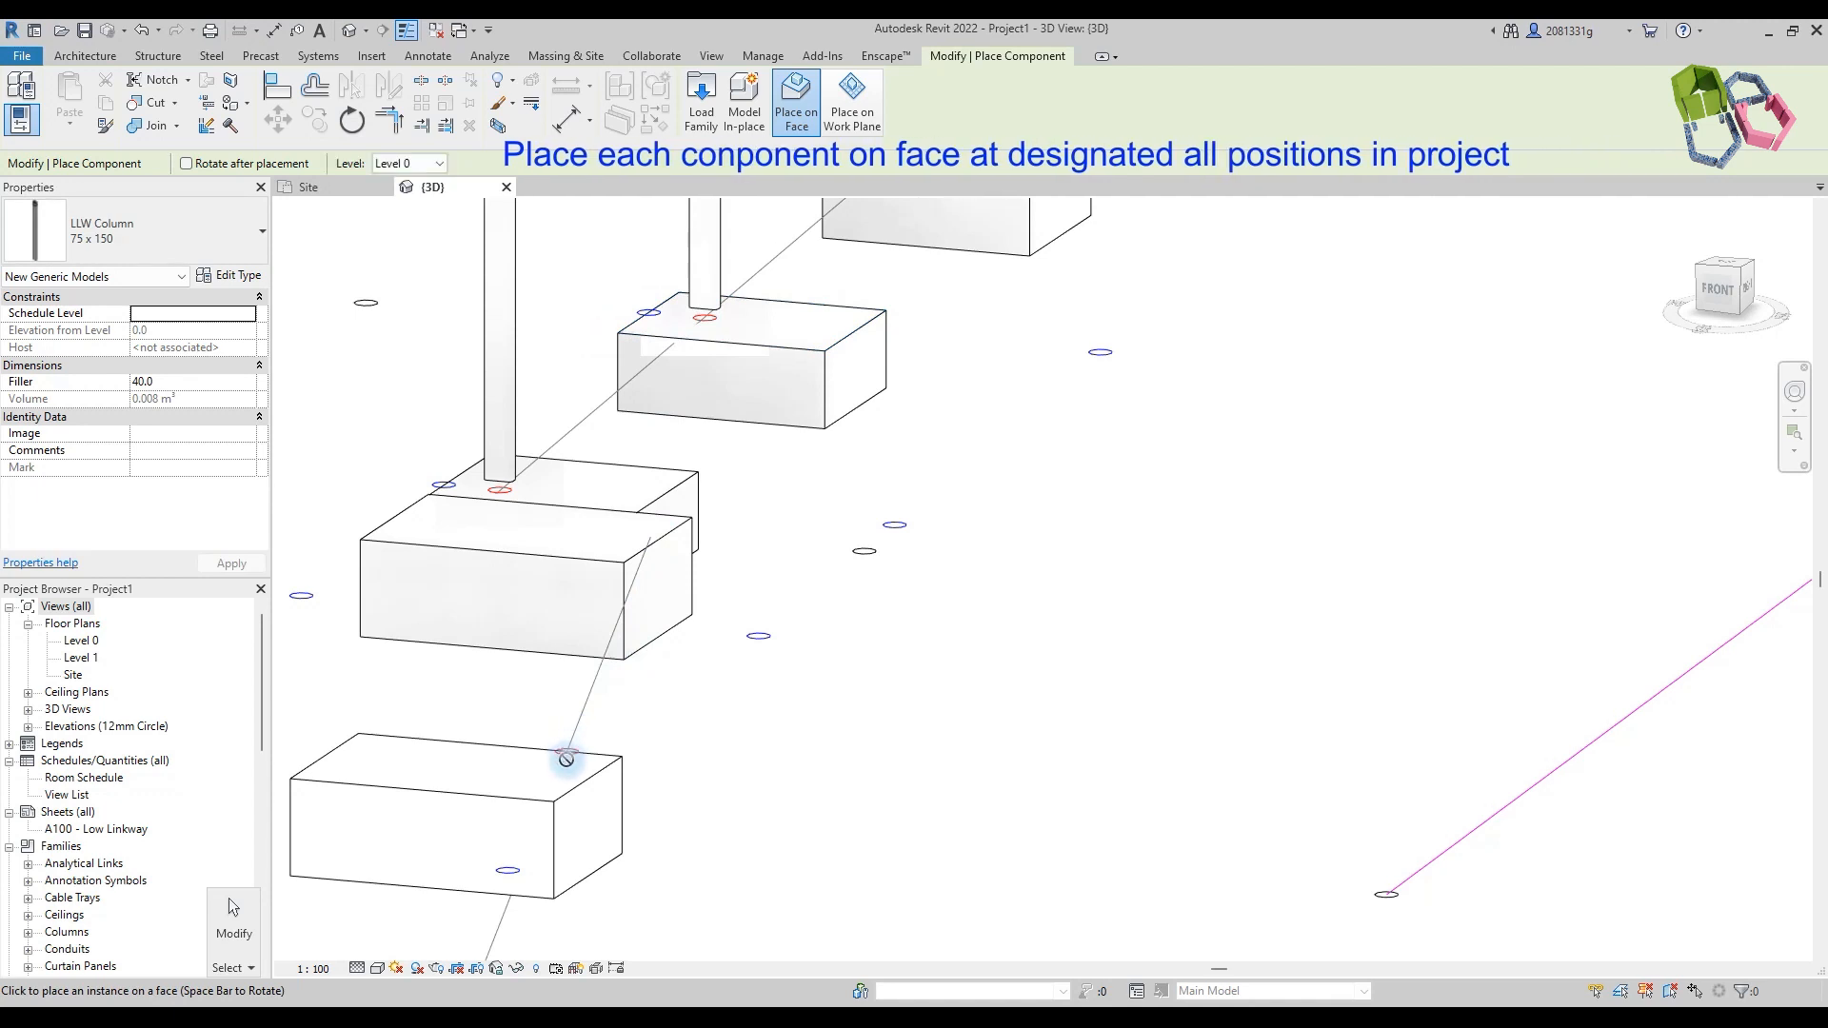
left_click(568, 752)
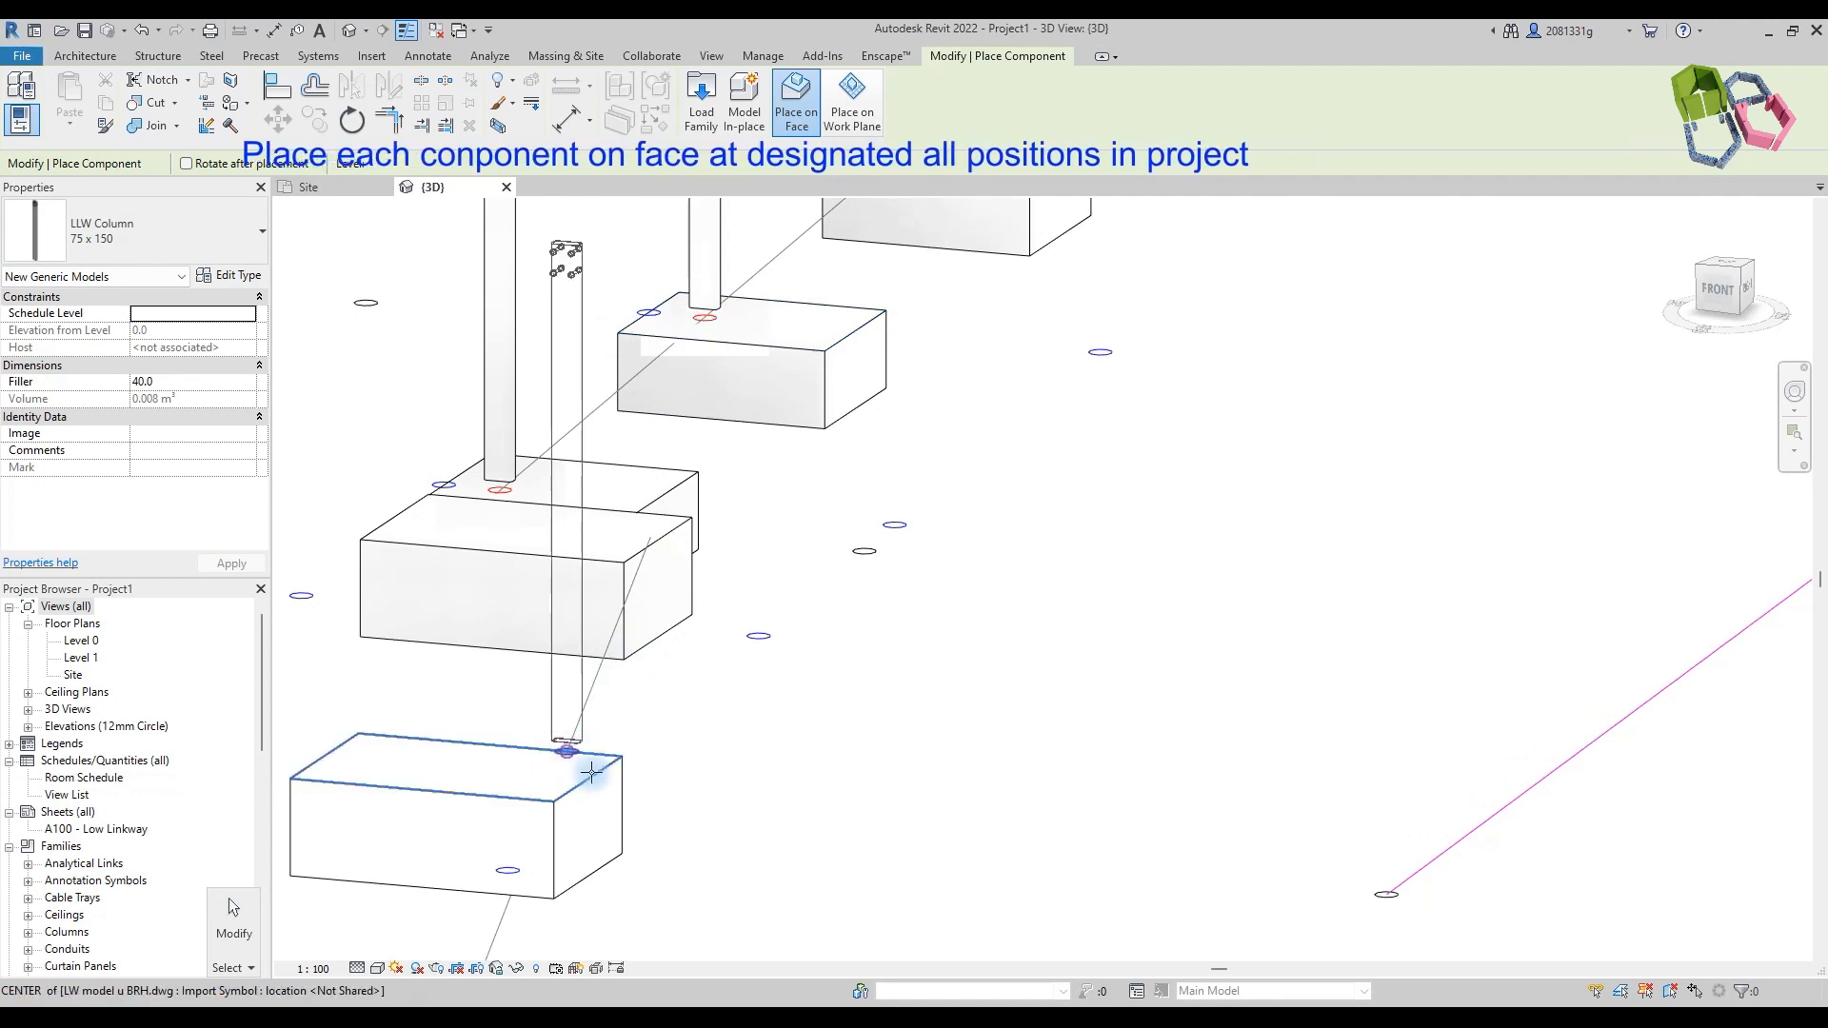
scroll(568, 752, "down", 5)
Step: Continue placing 75 x 150 LLW Columns on the next footings along the linkway, centred on their markers
left_click(711, 538)
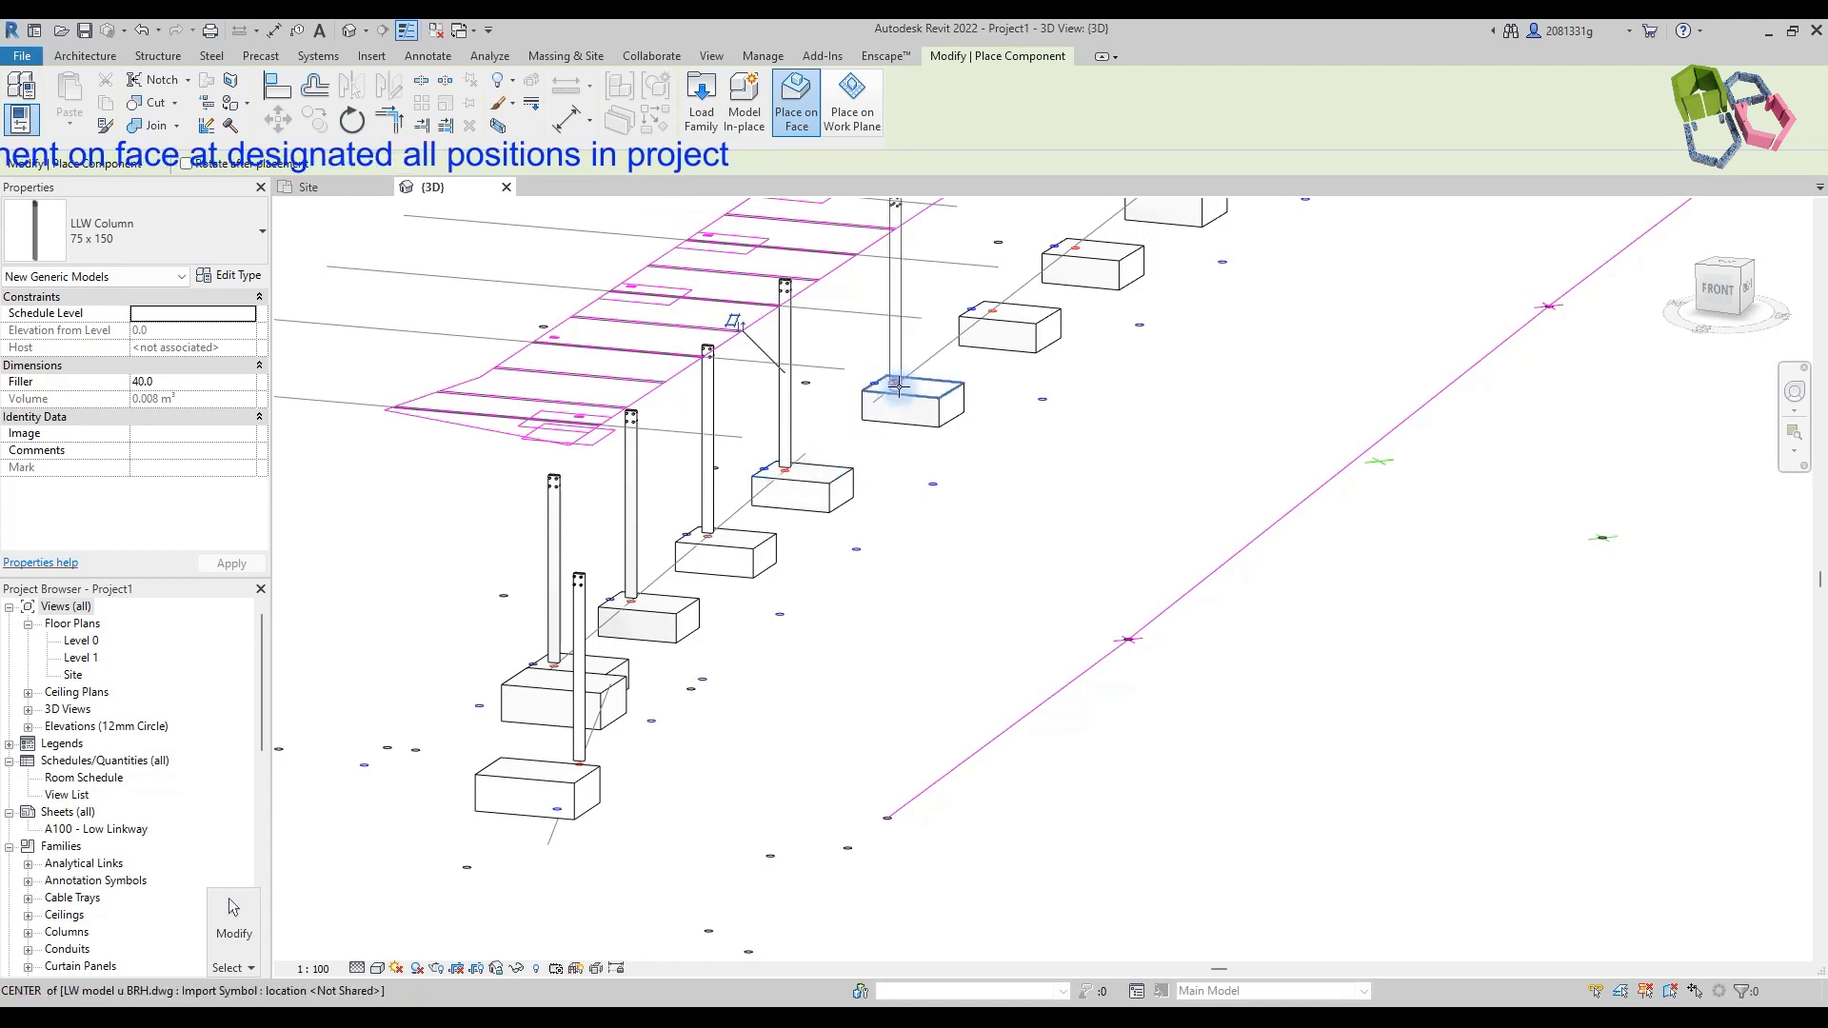
left_click(899, 386)
left_click(993, 307)
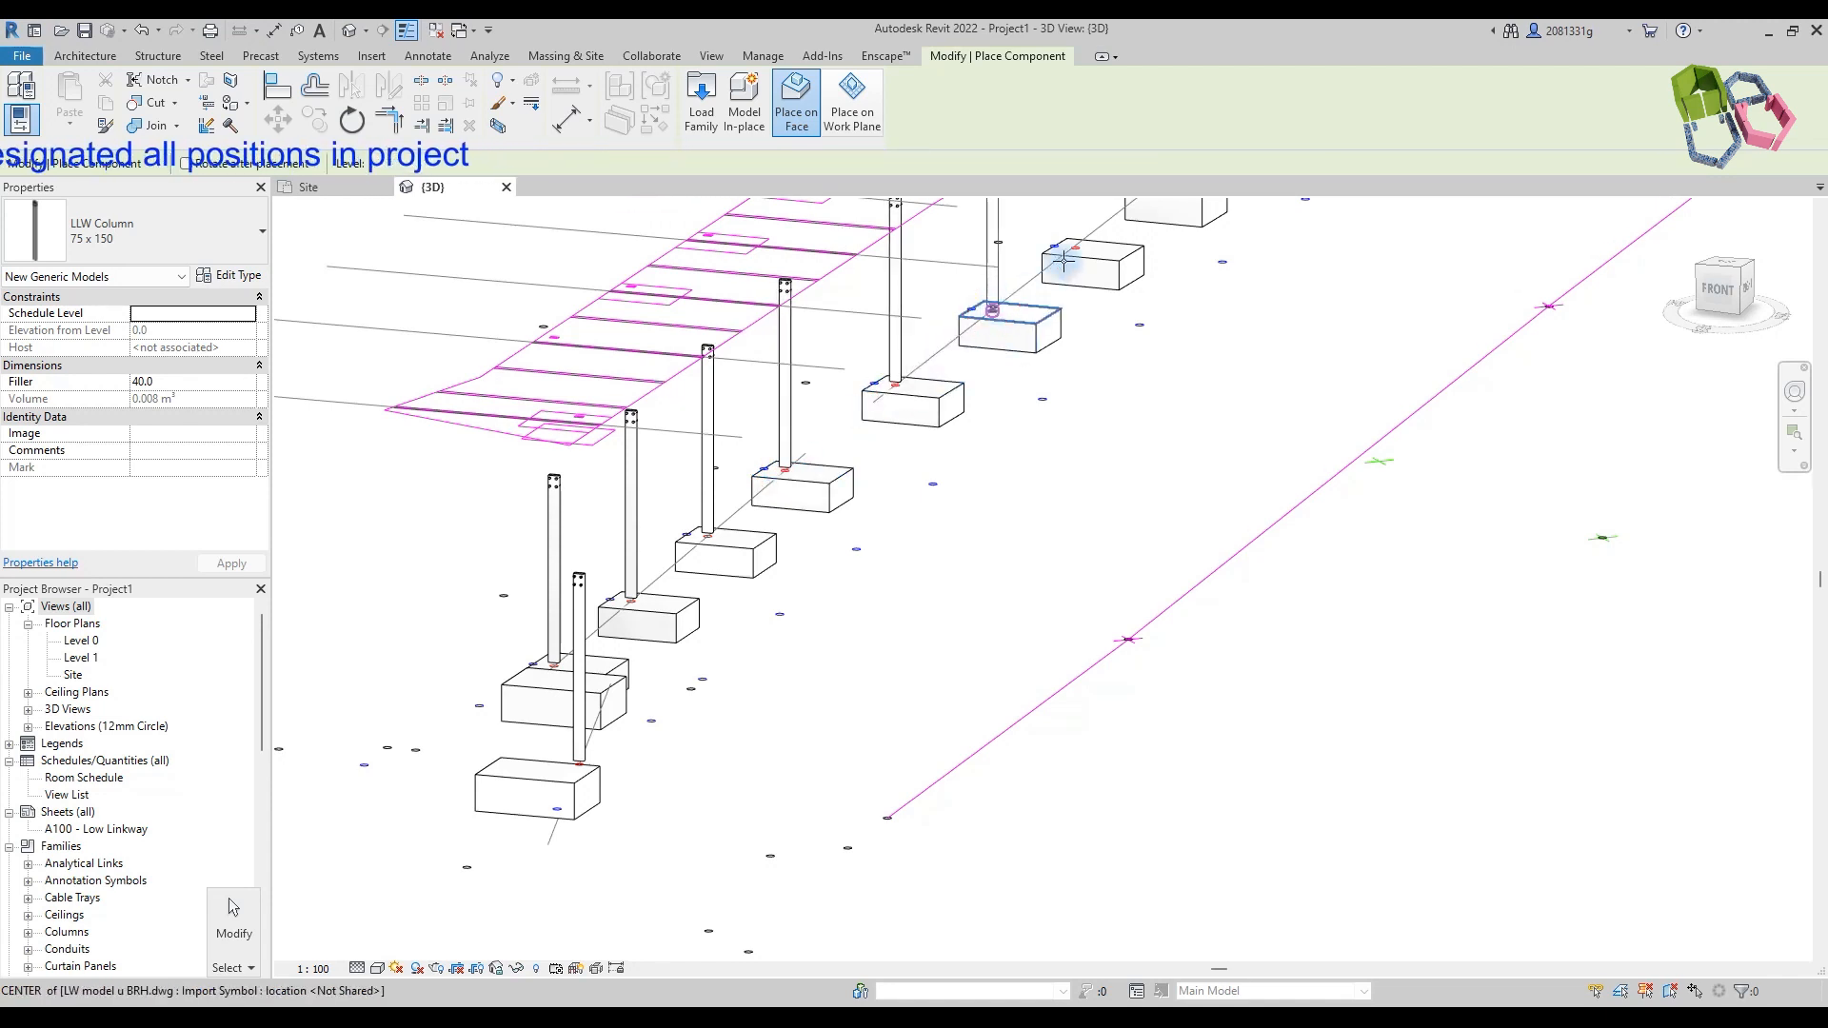
left_click(1072, 249)
scroll(846, 567, "down", 3)
scroll(865, 474, "up", 1)
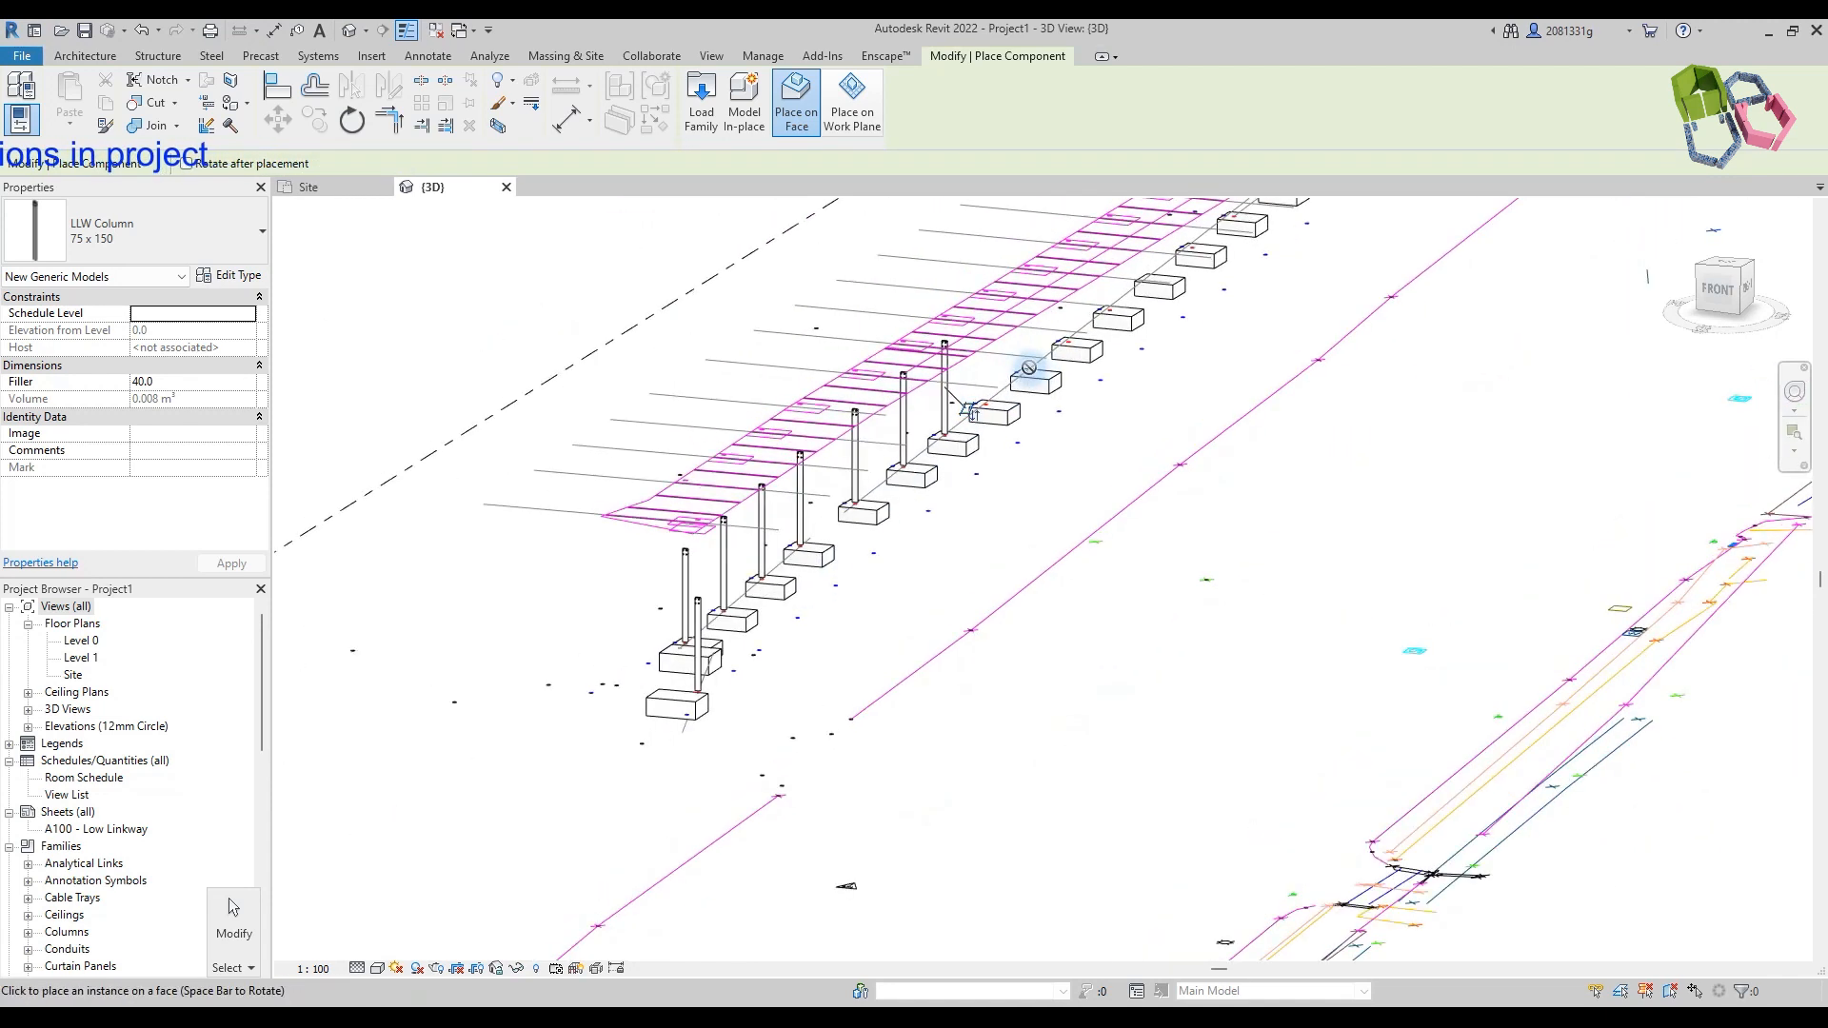
Step: Open the Base Plate f family from the Desktop
left_click(21, 57)
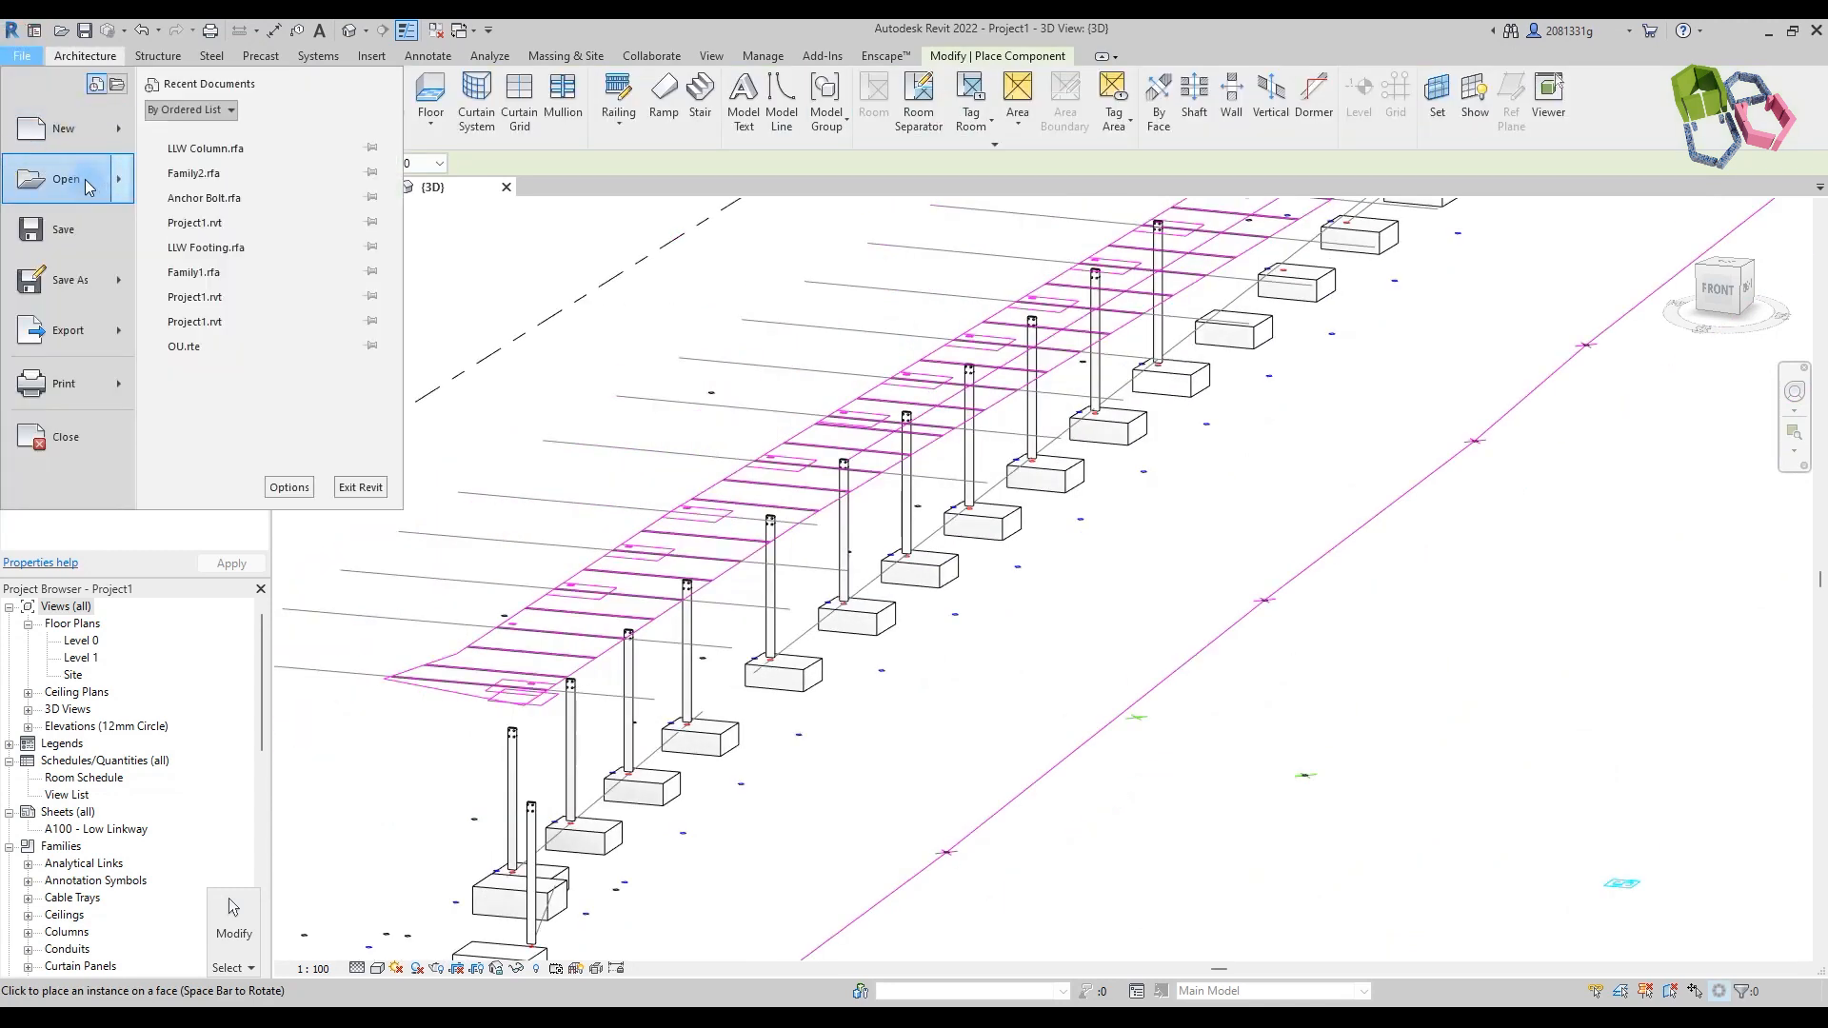
left_click(88, 186)
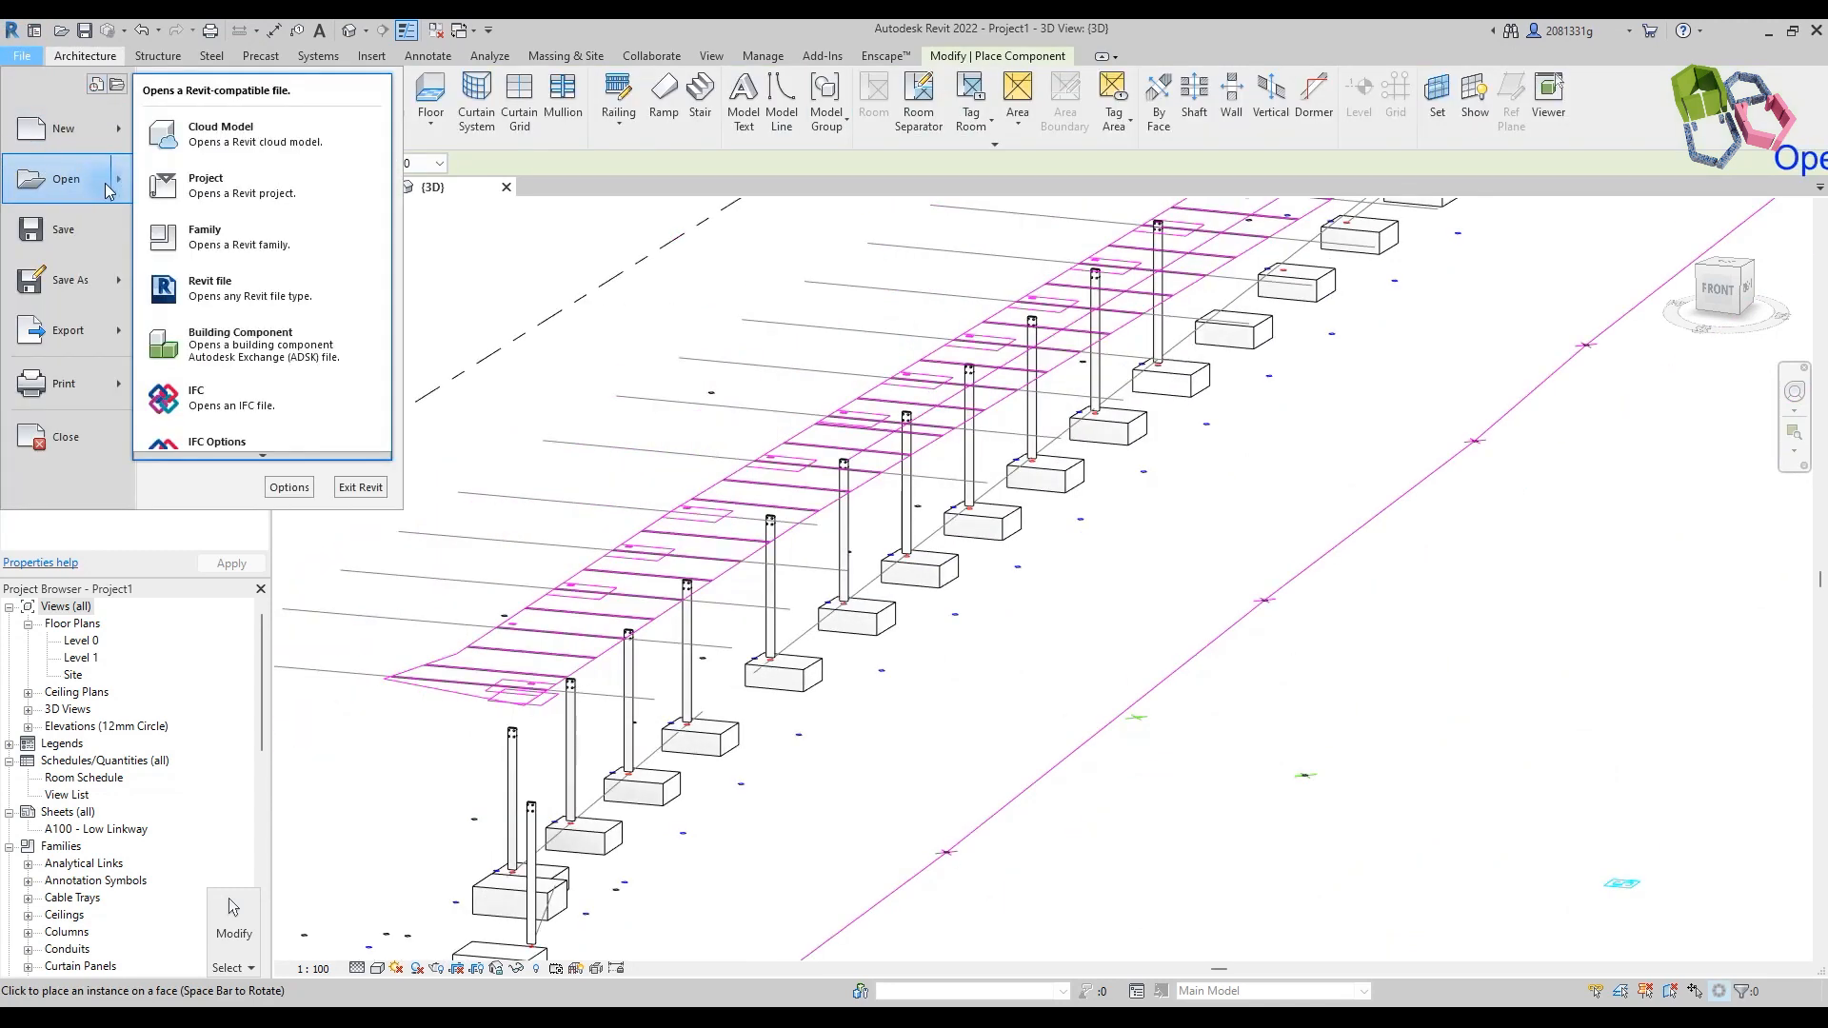
left_click(202, 237)
left_click(704, 404)
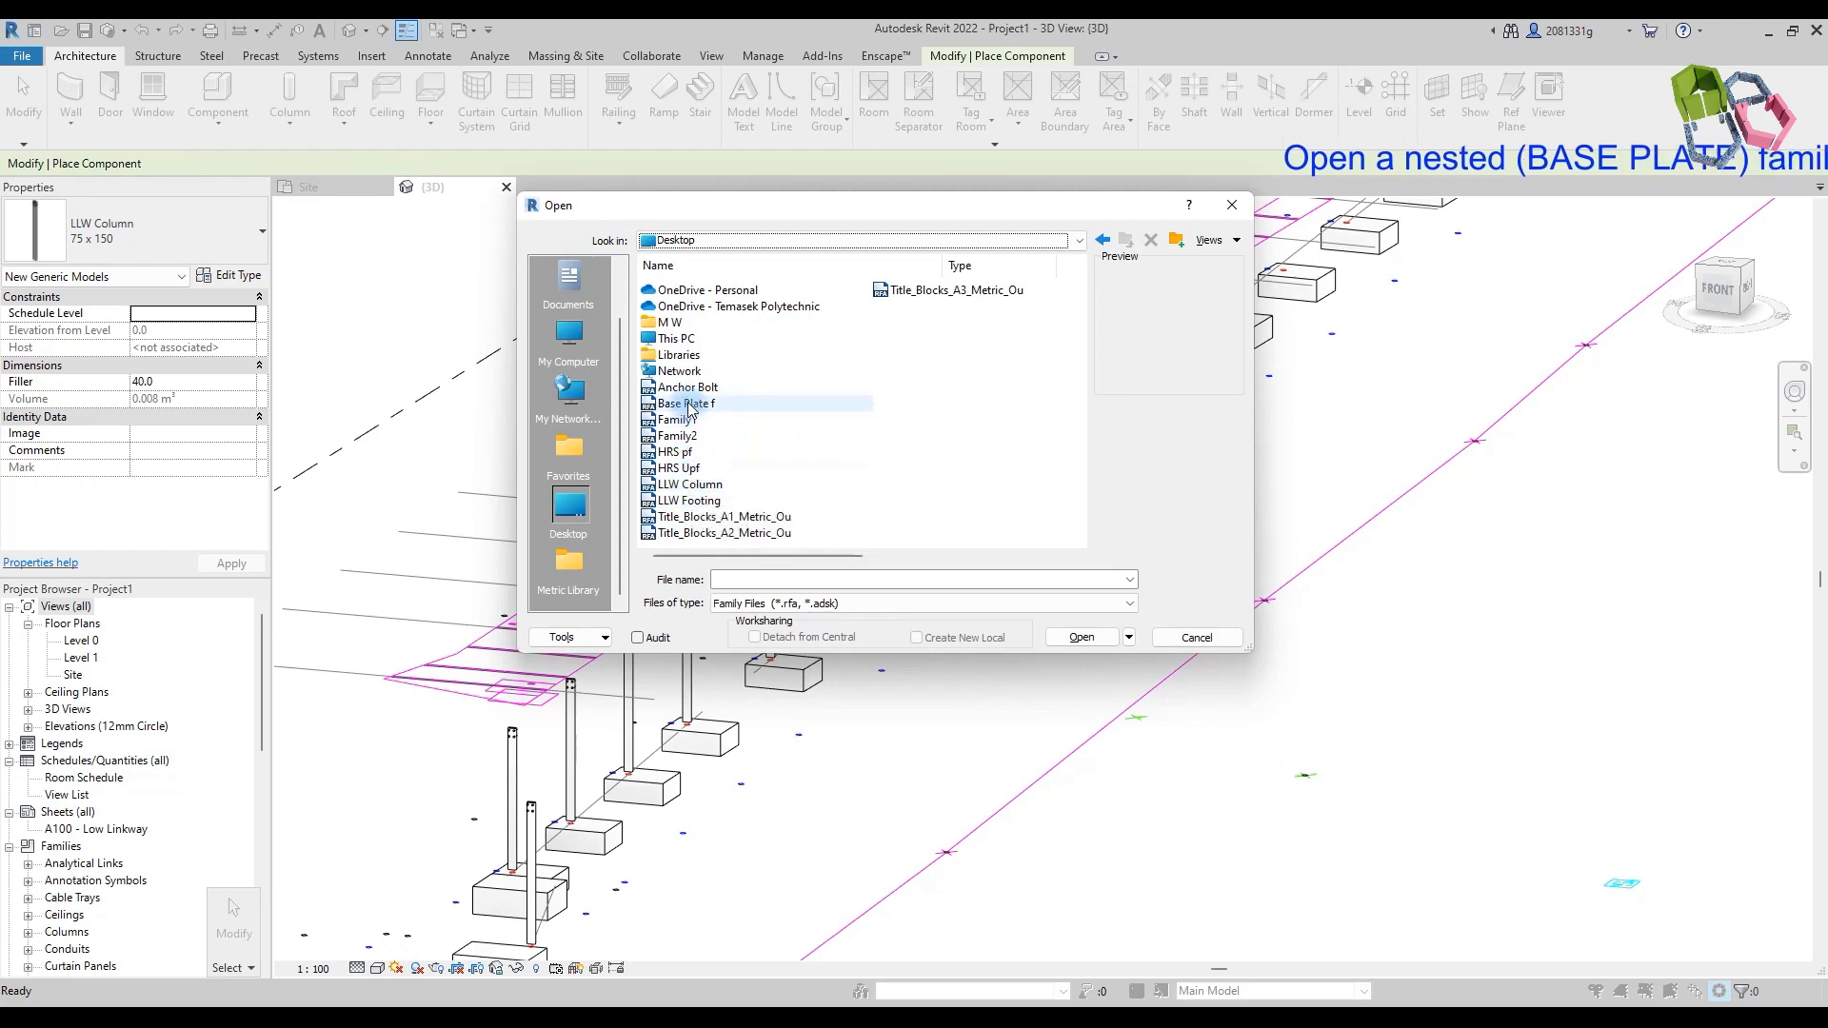
left_click(1083, 637)
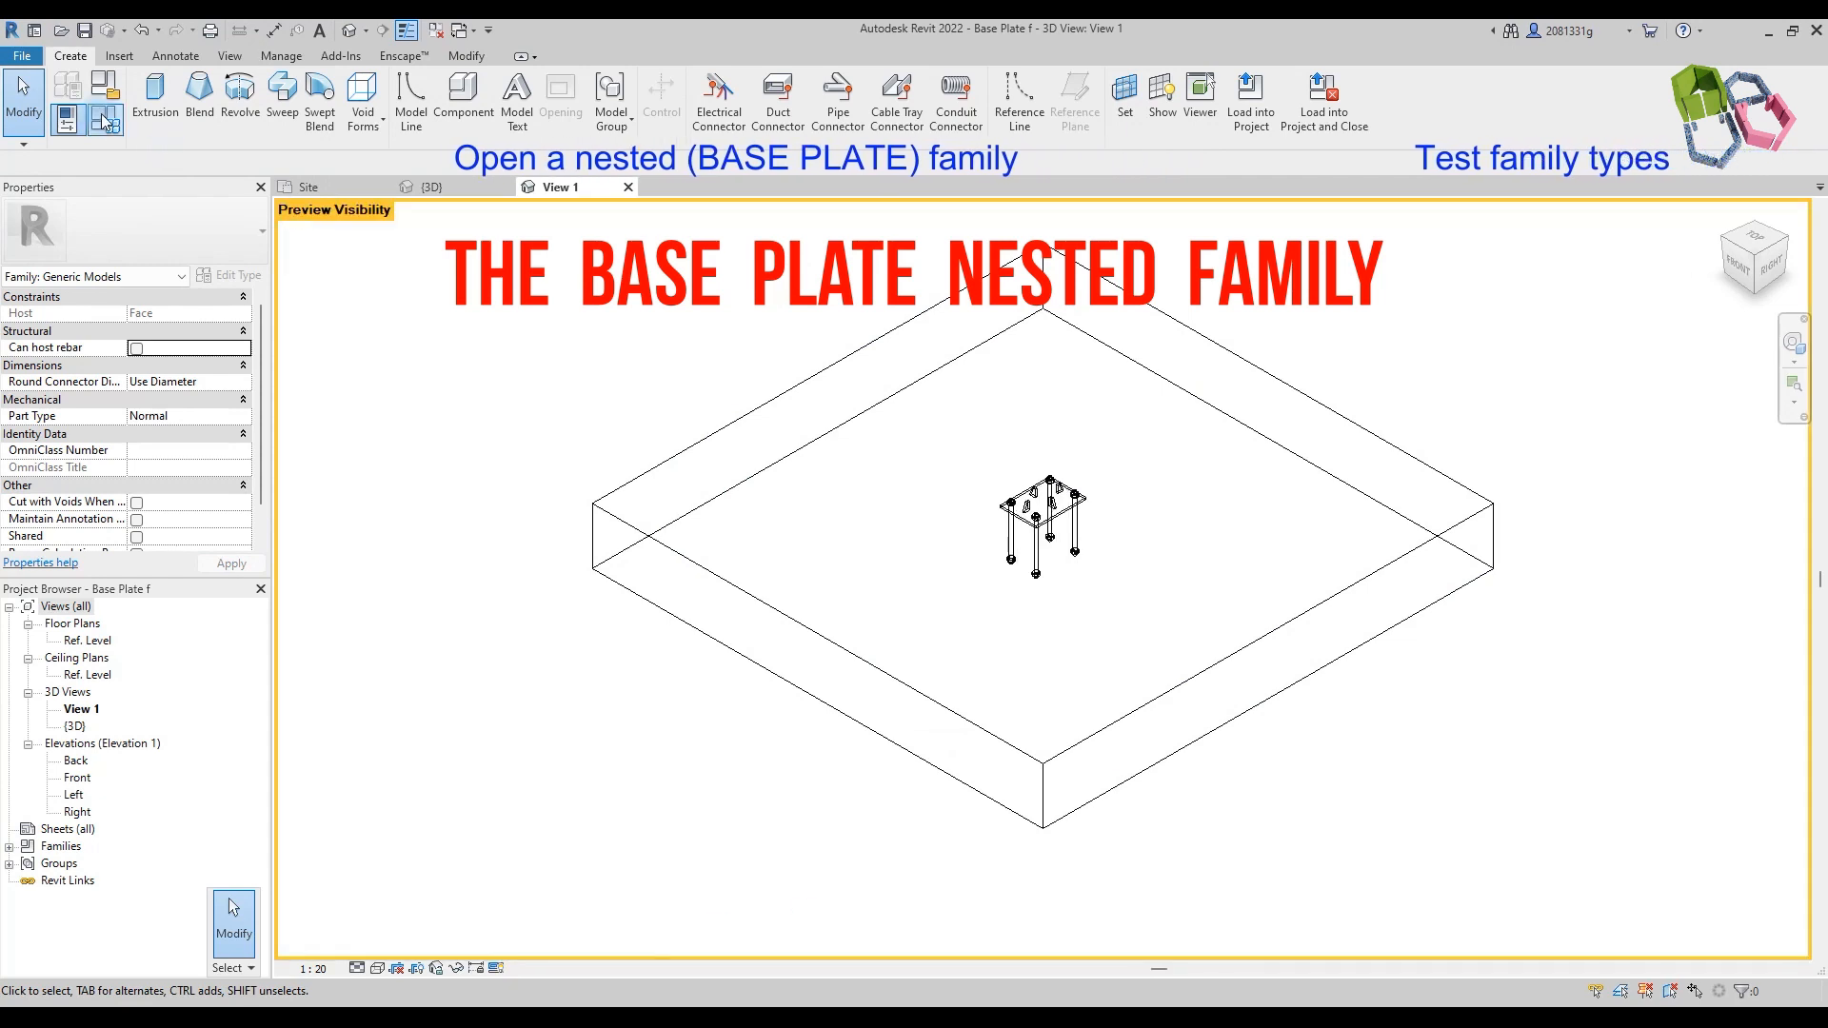
Step: Test the base plate family by applying its Base for 75x75 Col type
left_click(106, 121)
left_click(195, 198)
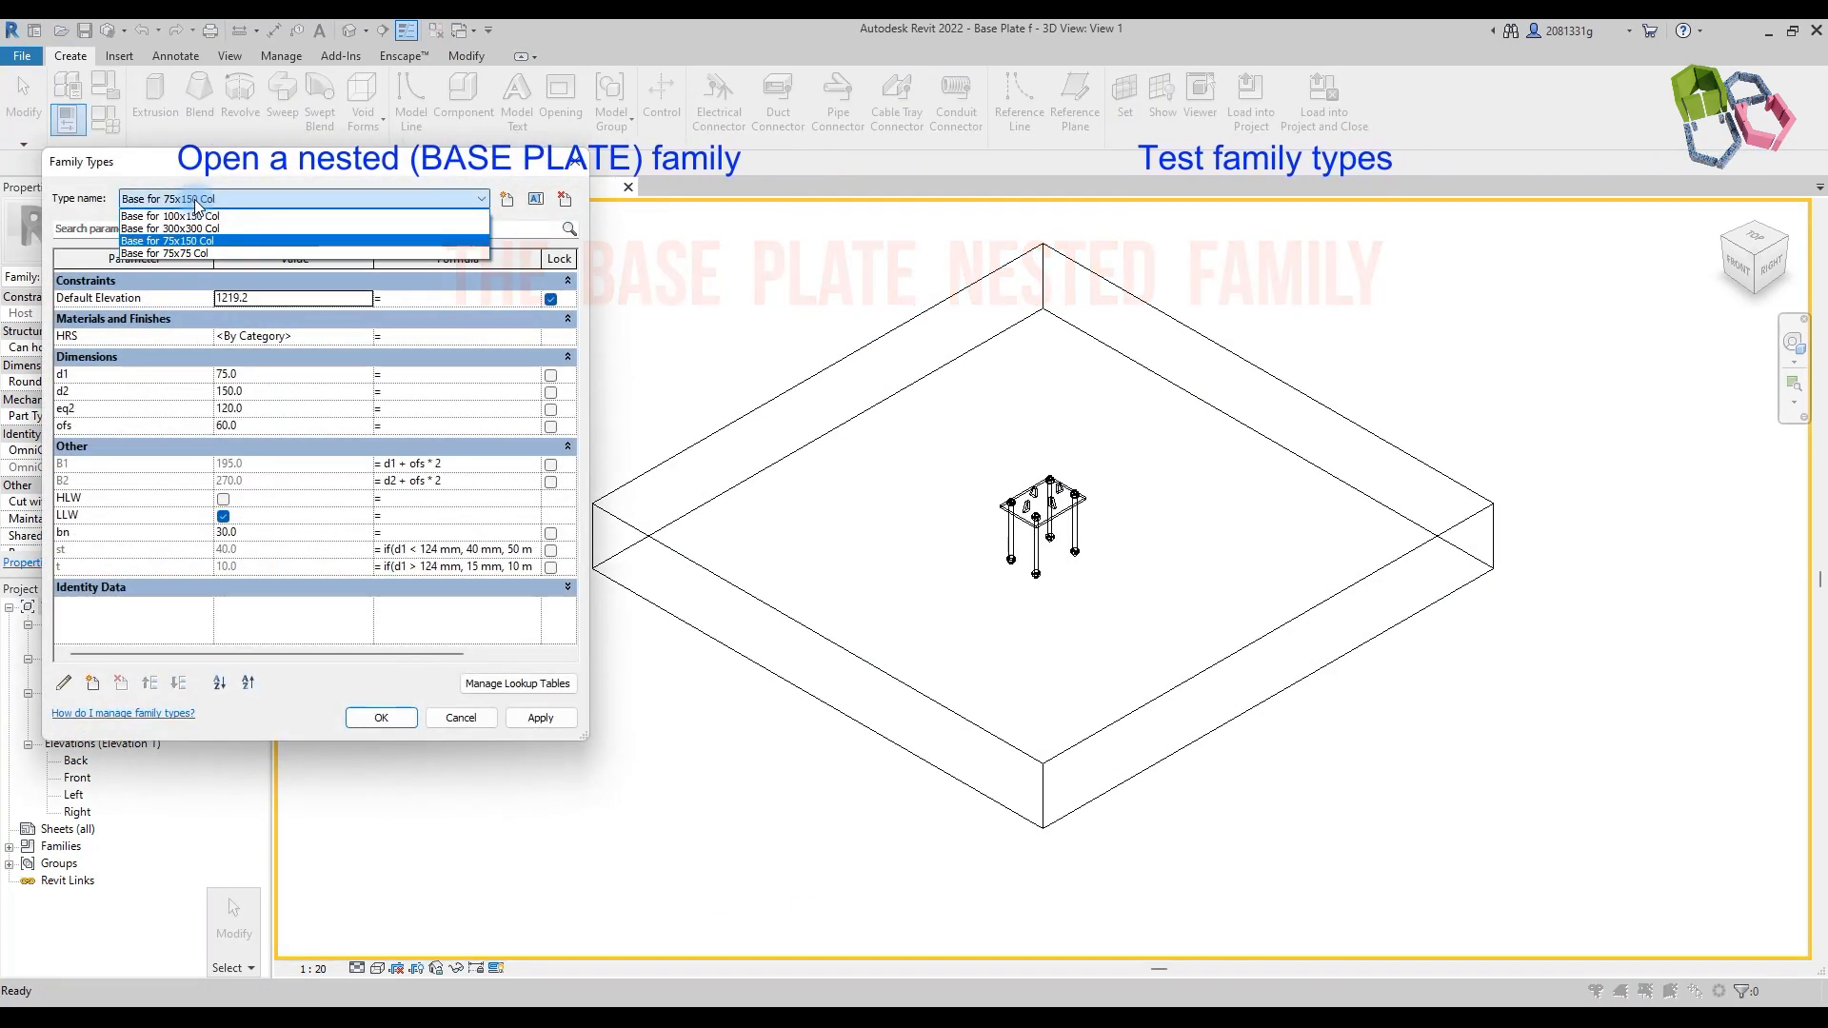
left_click(195, 253)
left_click(528, 721)
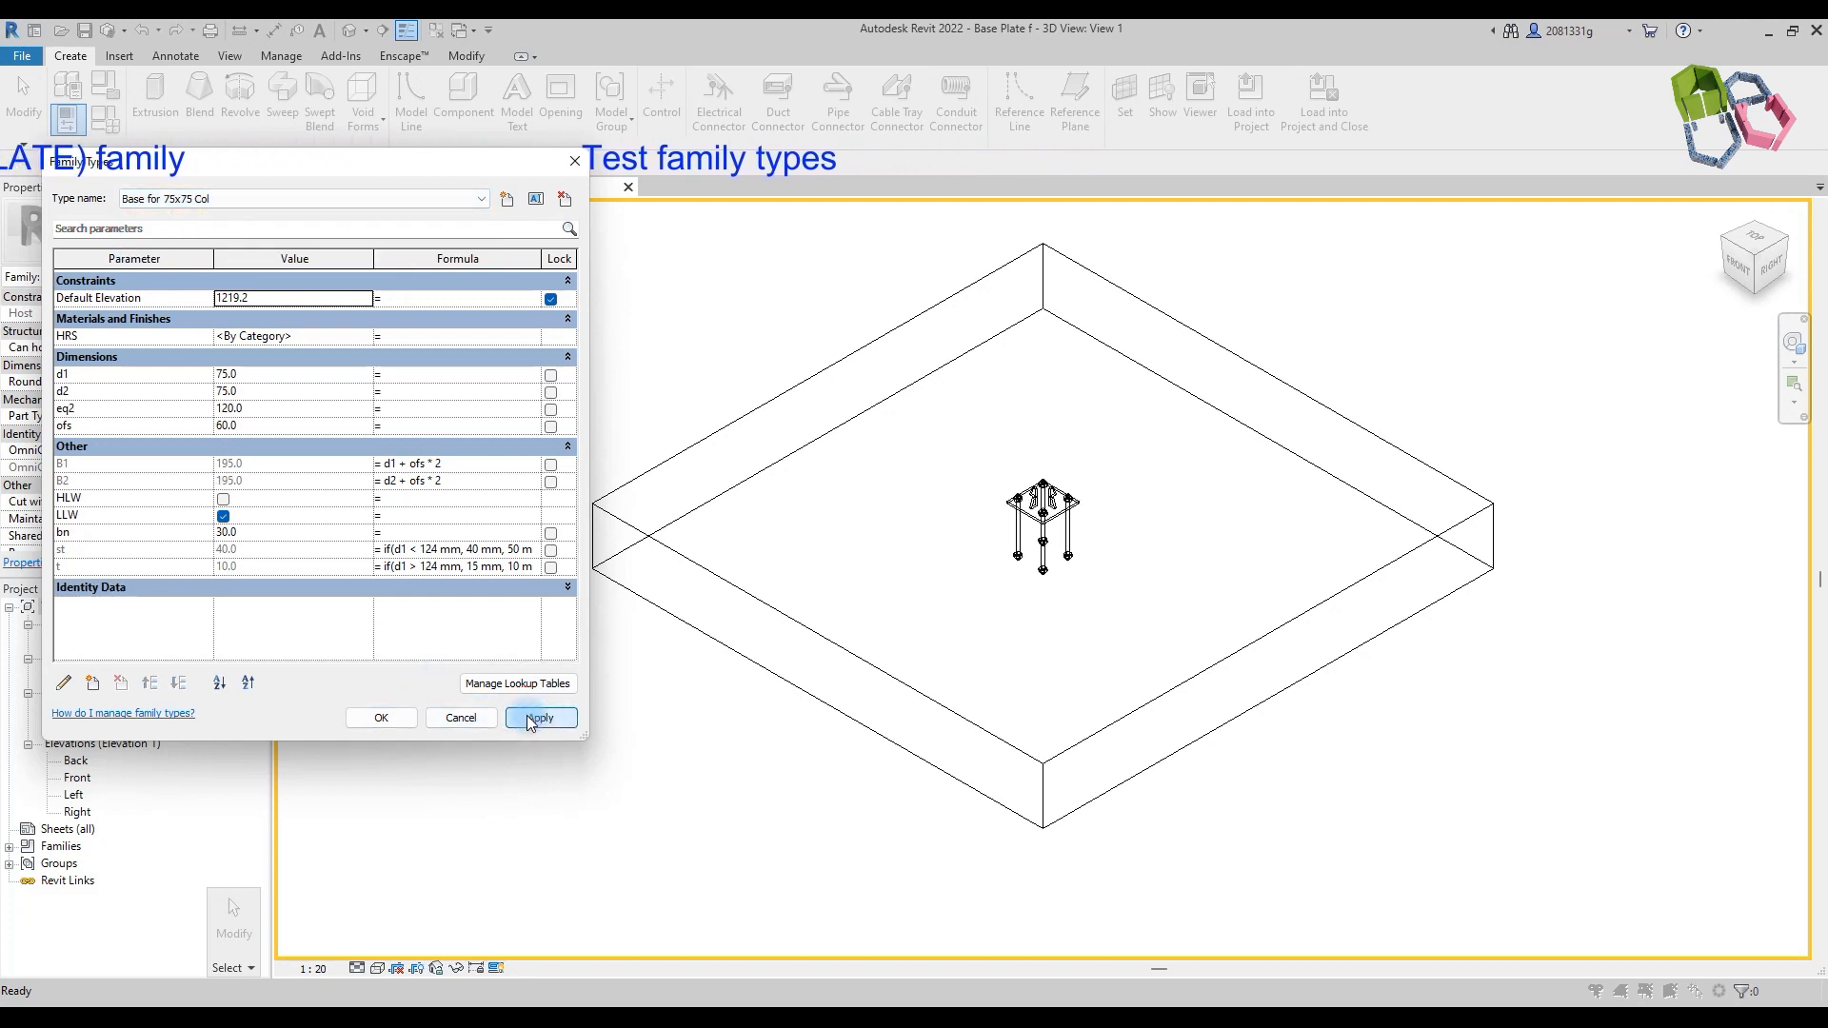
Step: Apply the Base for 75x150 Col type to the base plate family and accept the family types settings
left_click(271, 199)
left_click(265, 234)
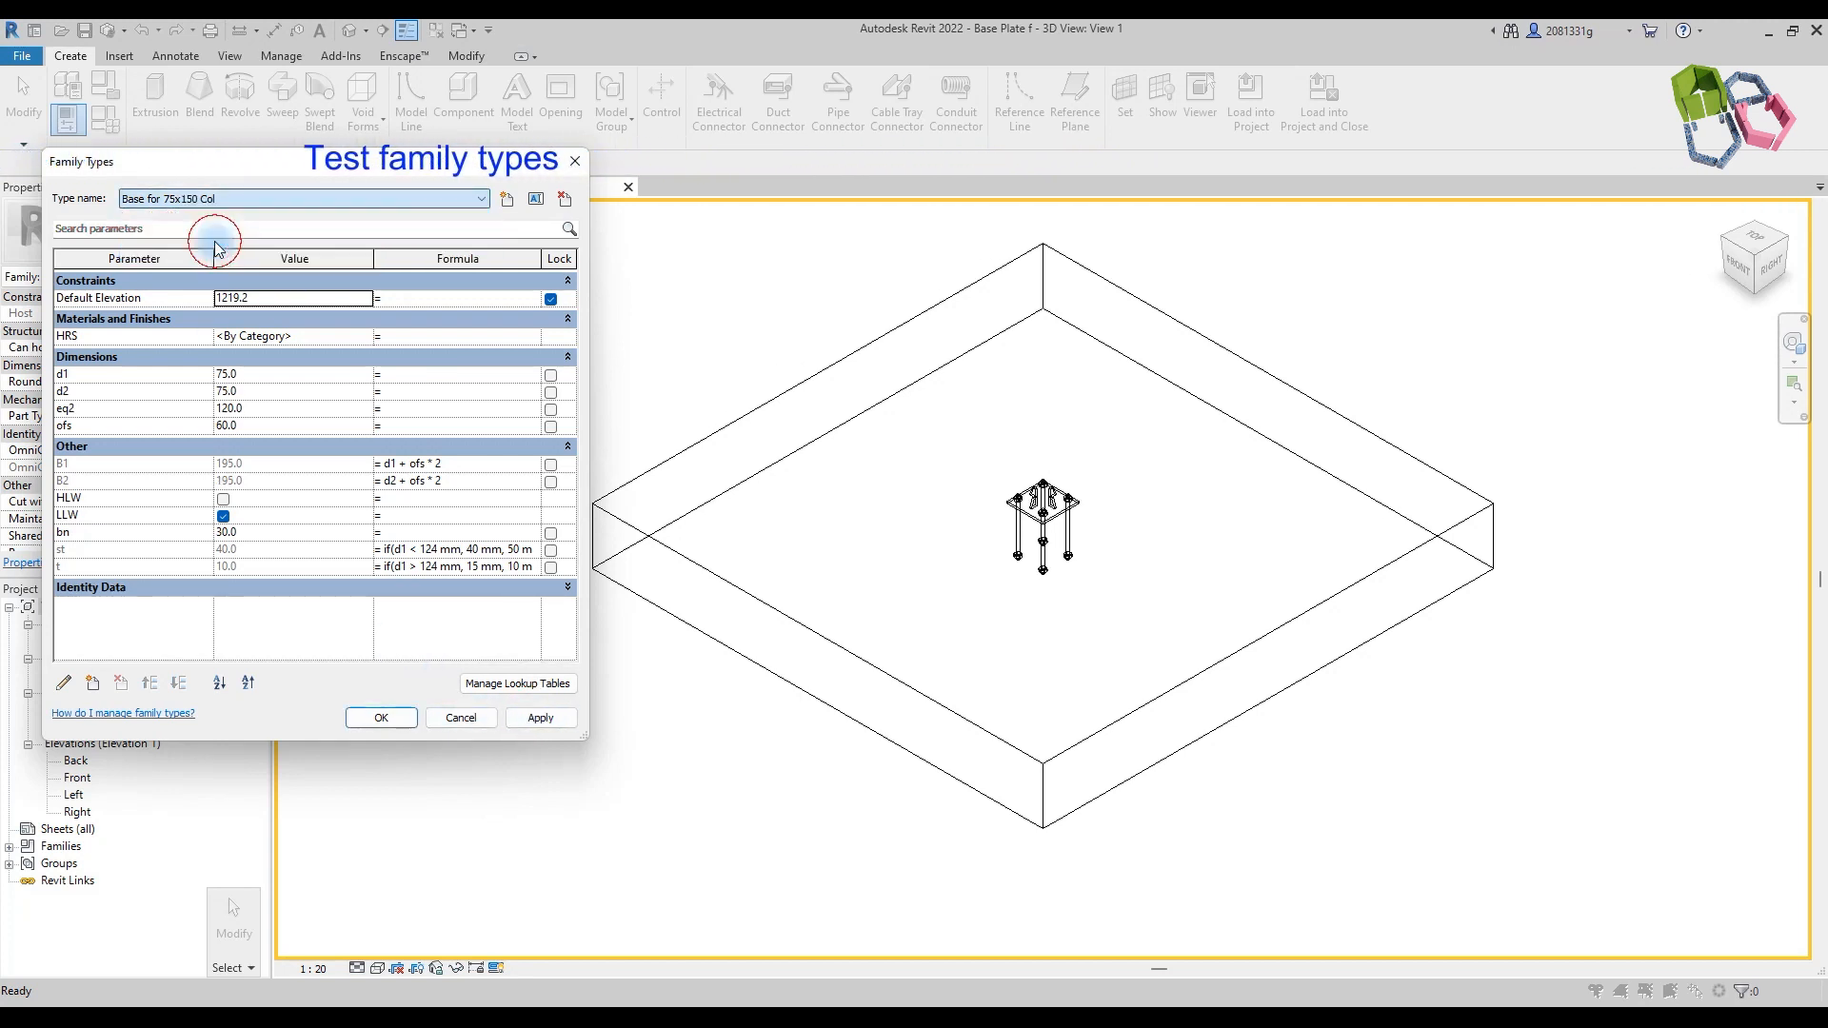
left_click(533, 719)
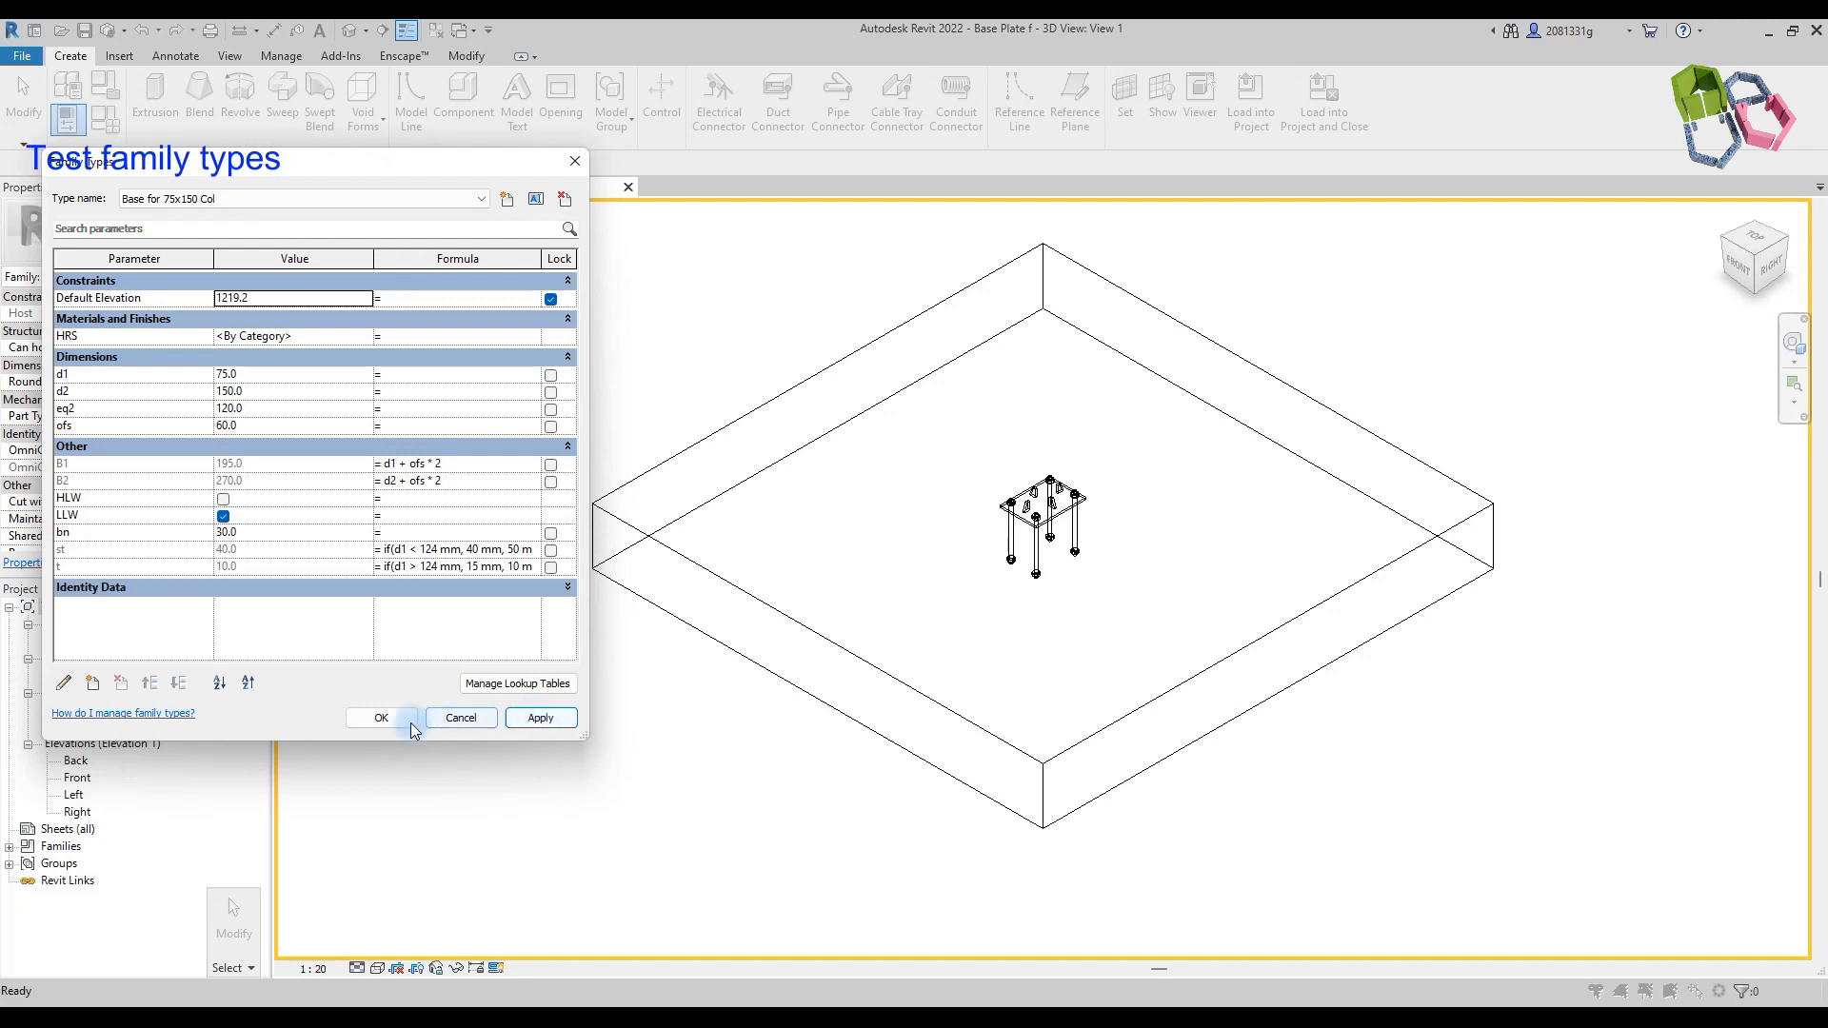
left_click(381, 718)
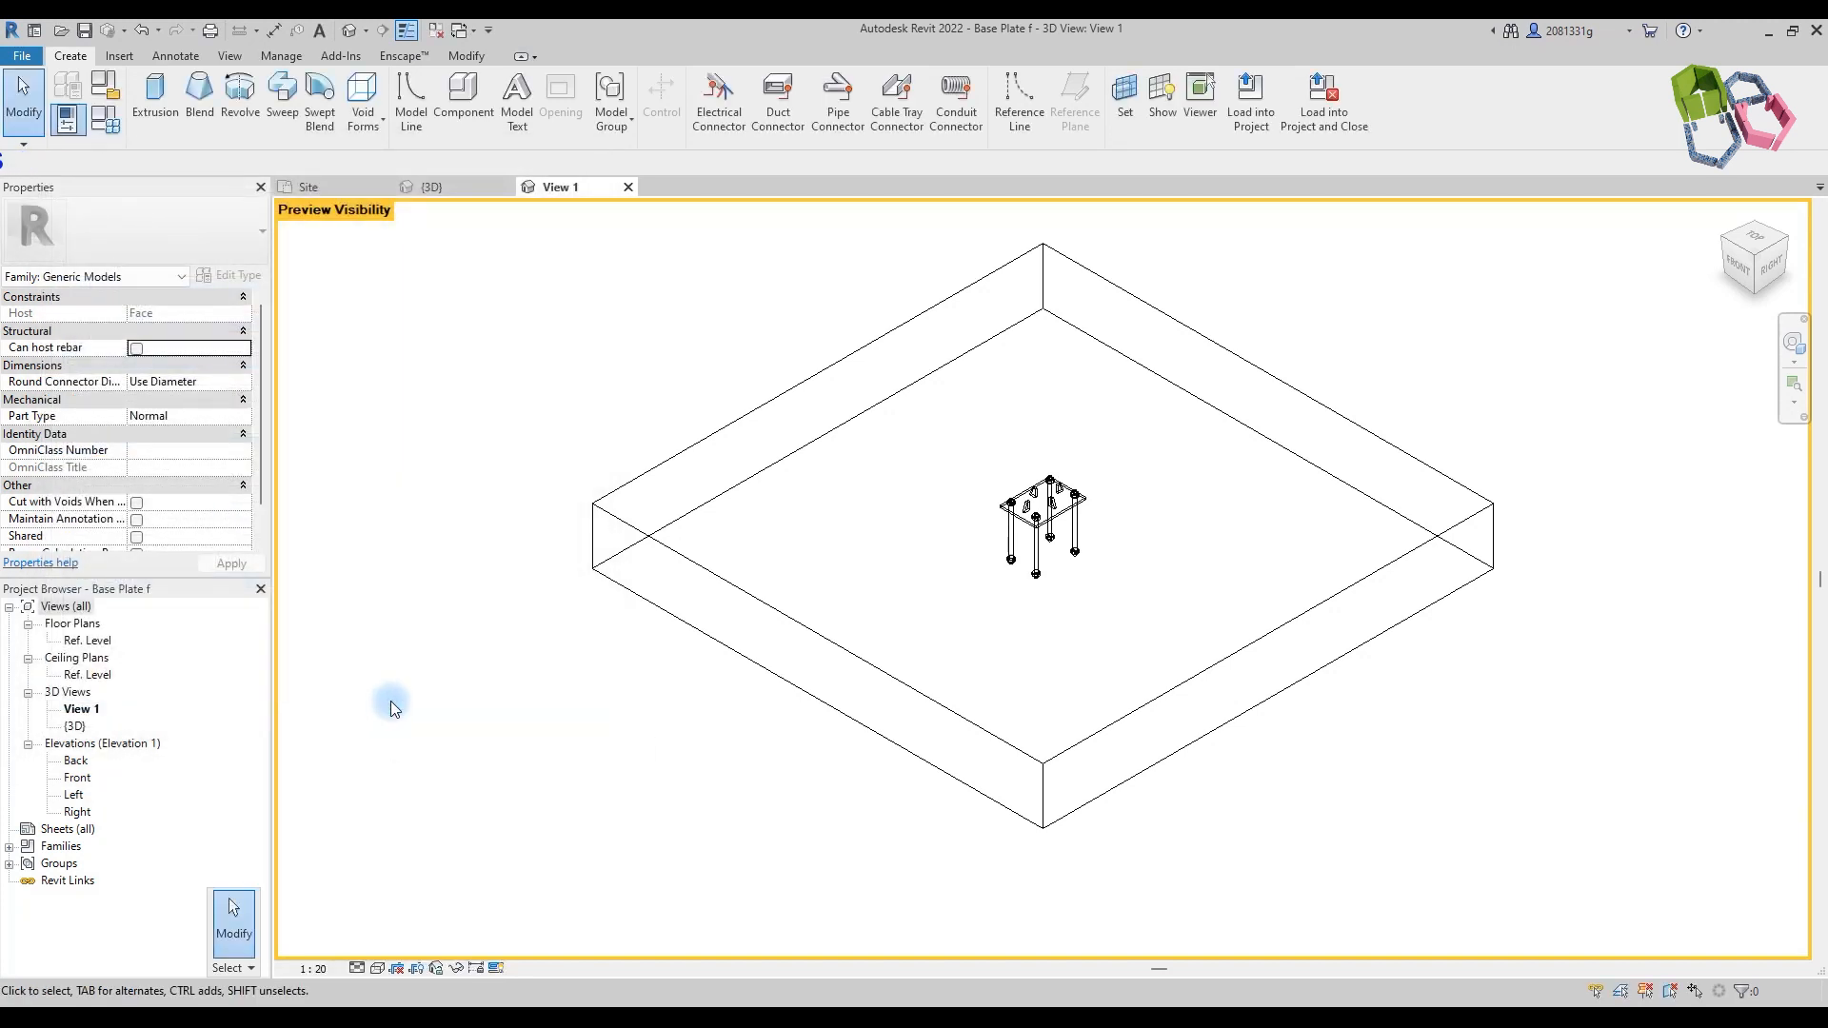
Step: Load the base plate family into the project, closing it, and place Base for 75x150 Col plates under the first three columns
left_click(1329, 99)
scroll(702, 425, "down", 2)
scroll(641, 620, "up", 10)
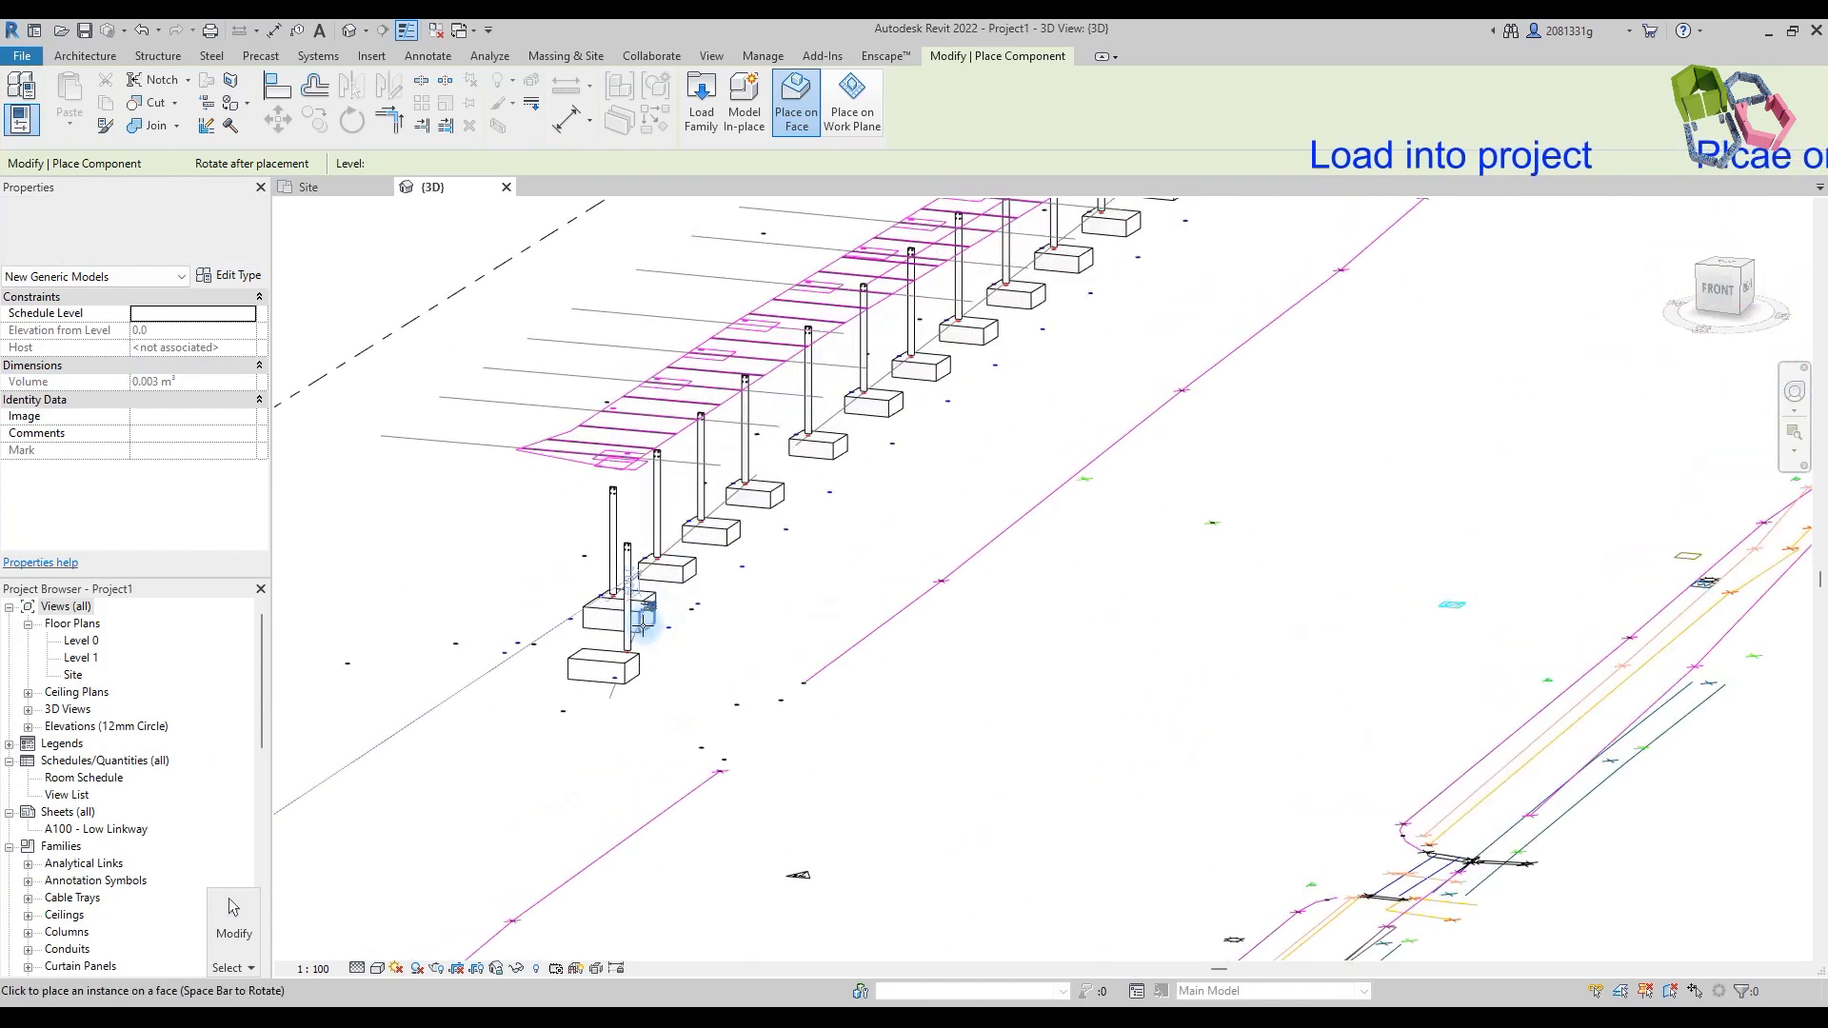
scroll(620, 677, "up", 3)
left_click(574, 610)
scroll(623, 660, "down", 4)
scroll(630, 661, "down", 2)
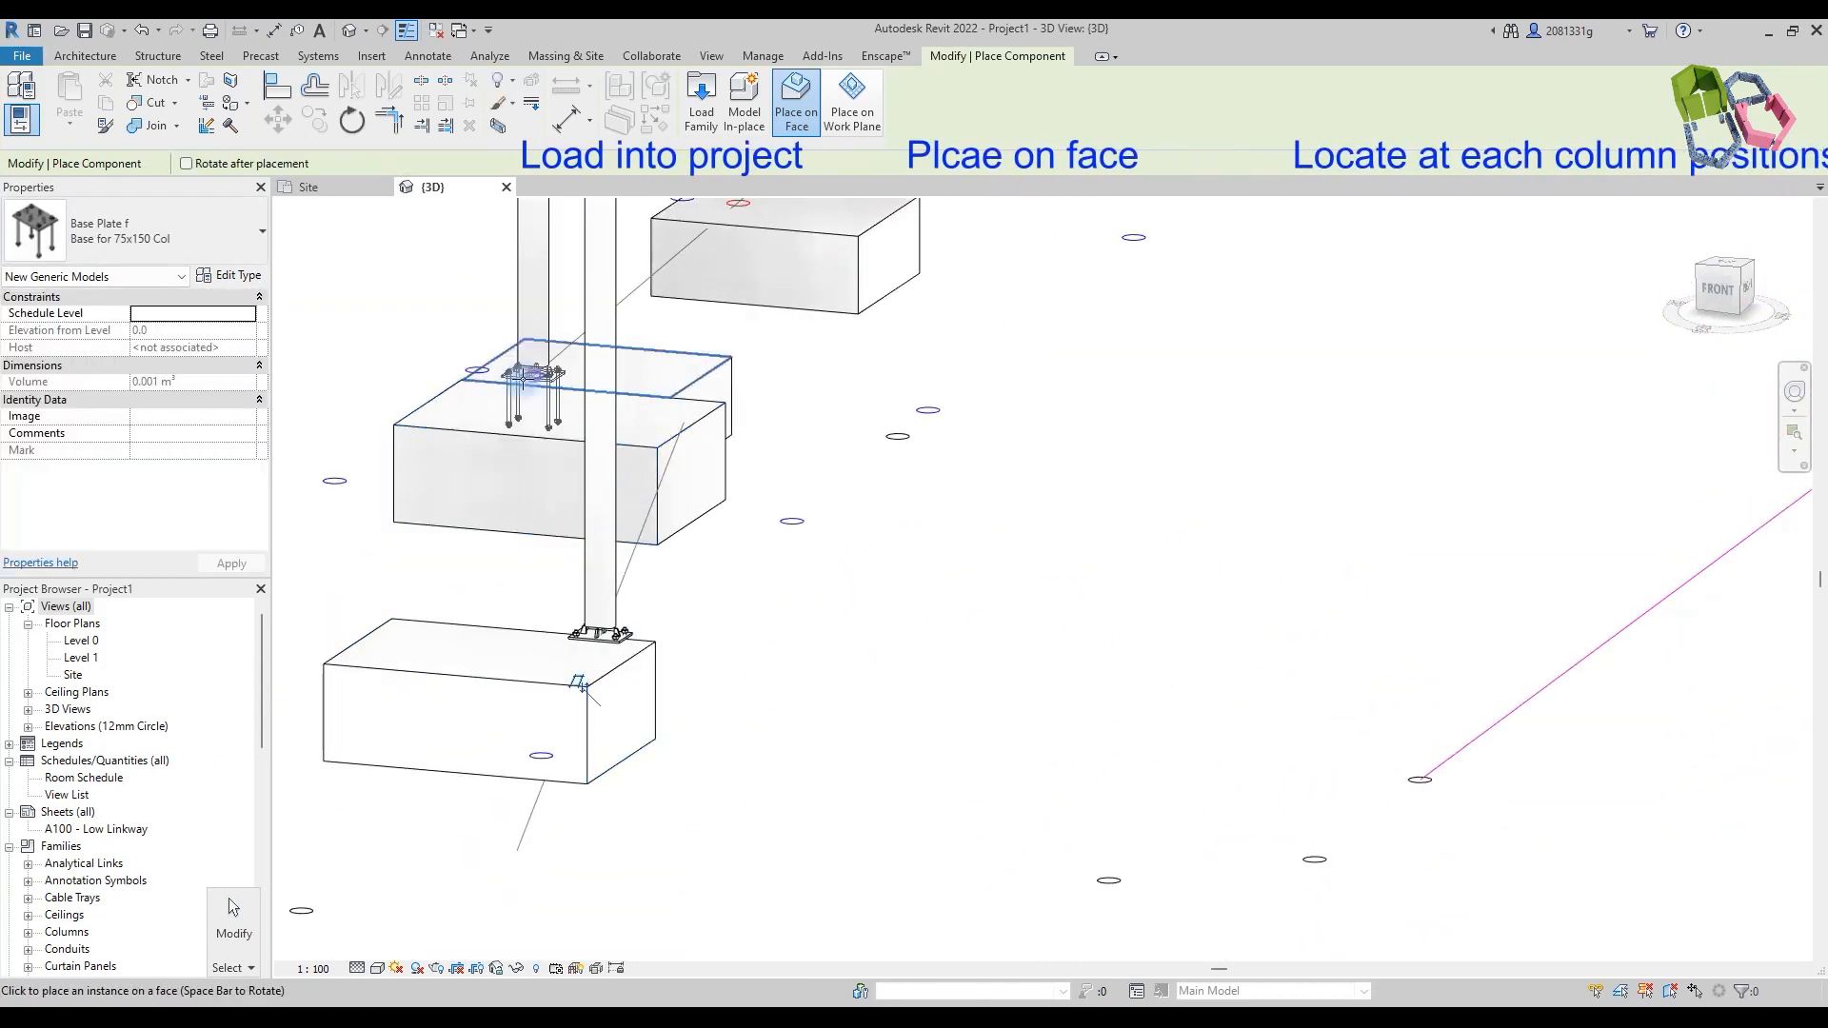
left_click(533, 371)
left_click(738, 203)
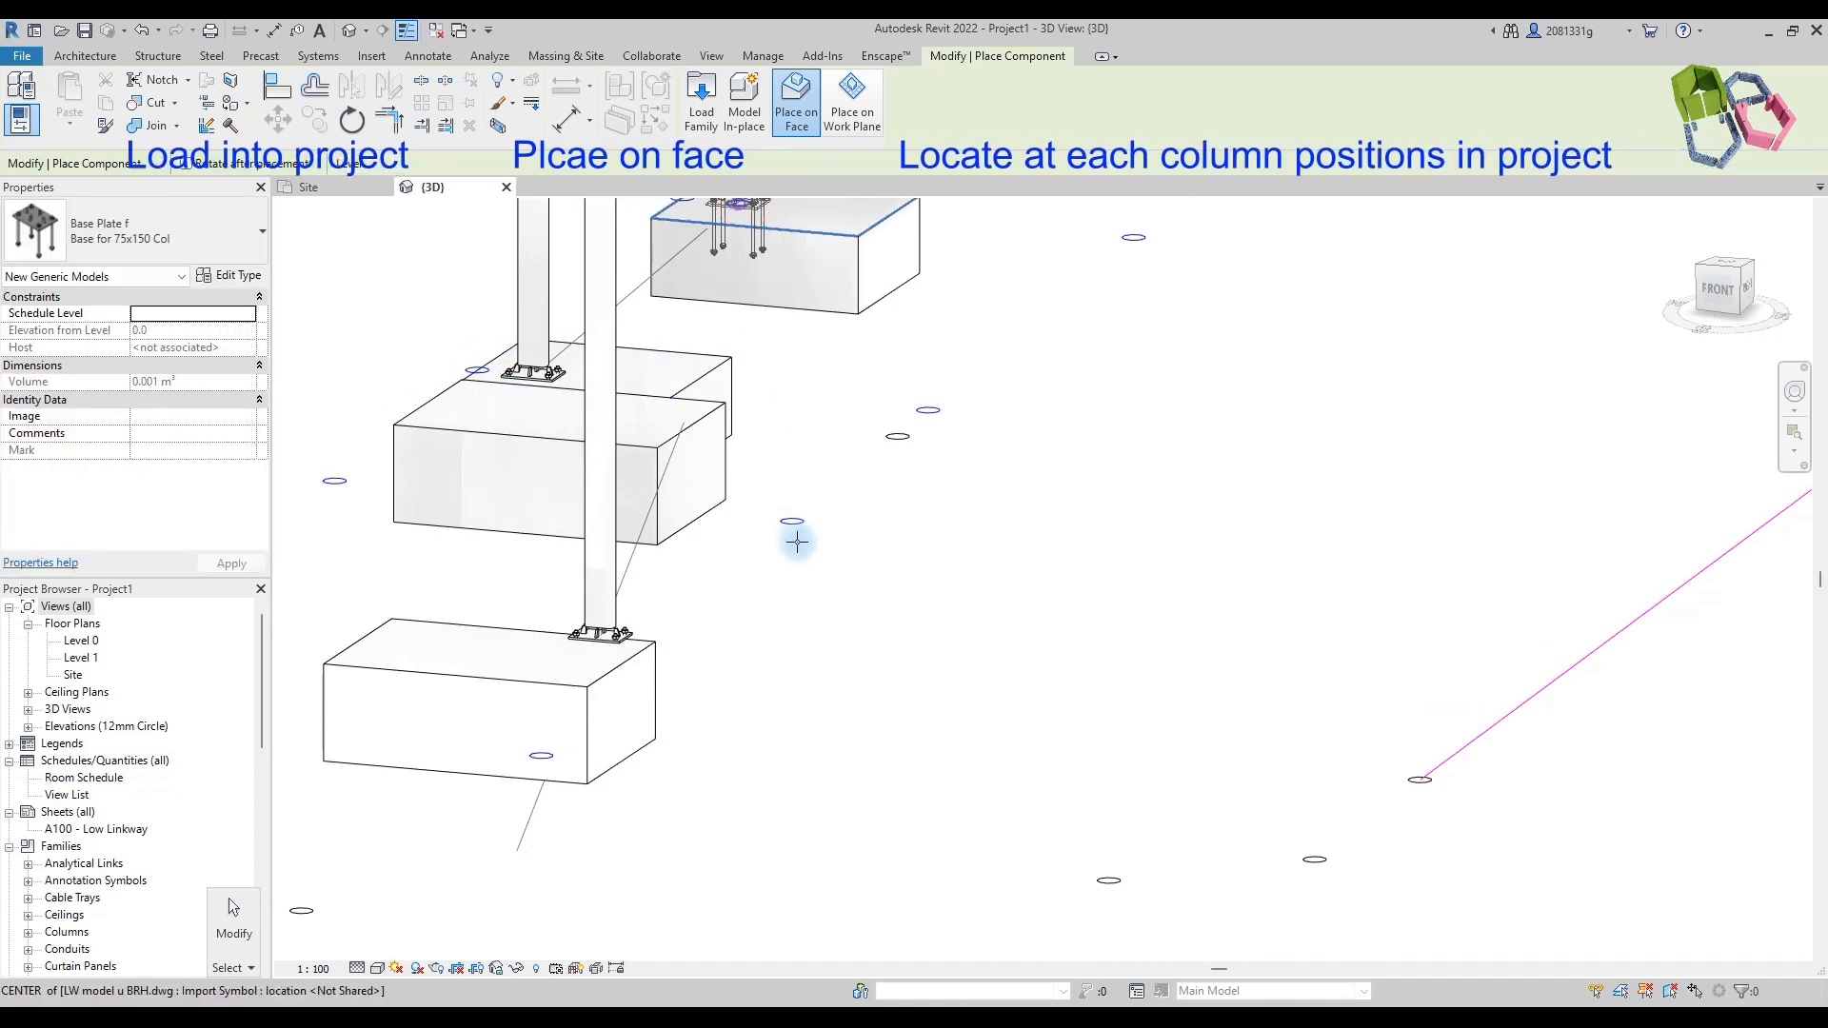
Step: Place further Base for 75x150 Col base plates on the footing faces under the next columns along the linkway
scroll(796, 539, "down", 3)
scroll(867, 249, "up", 2)
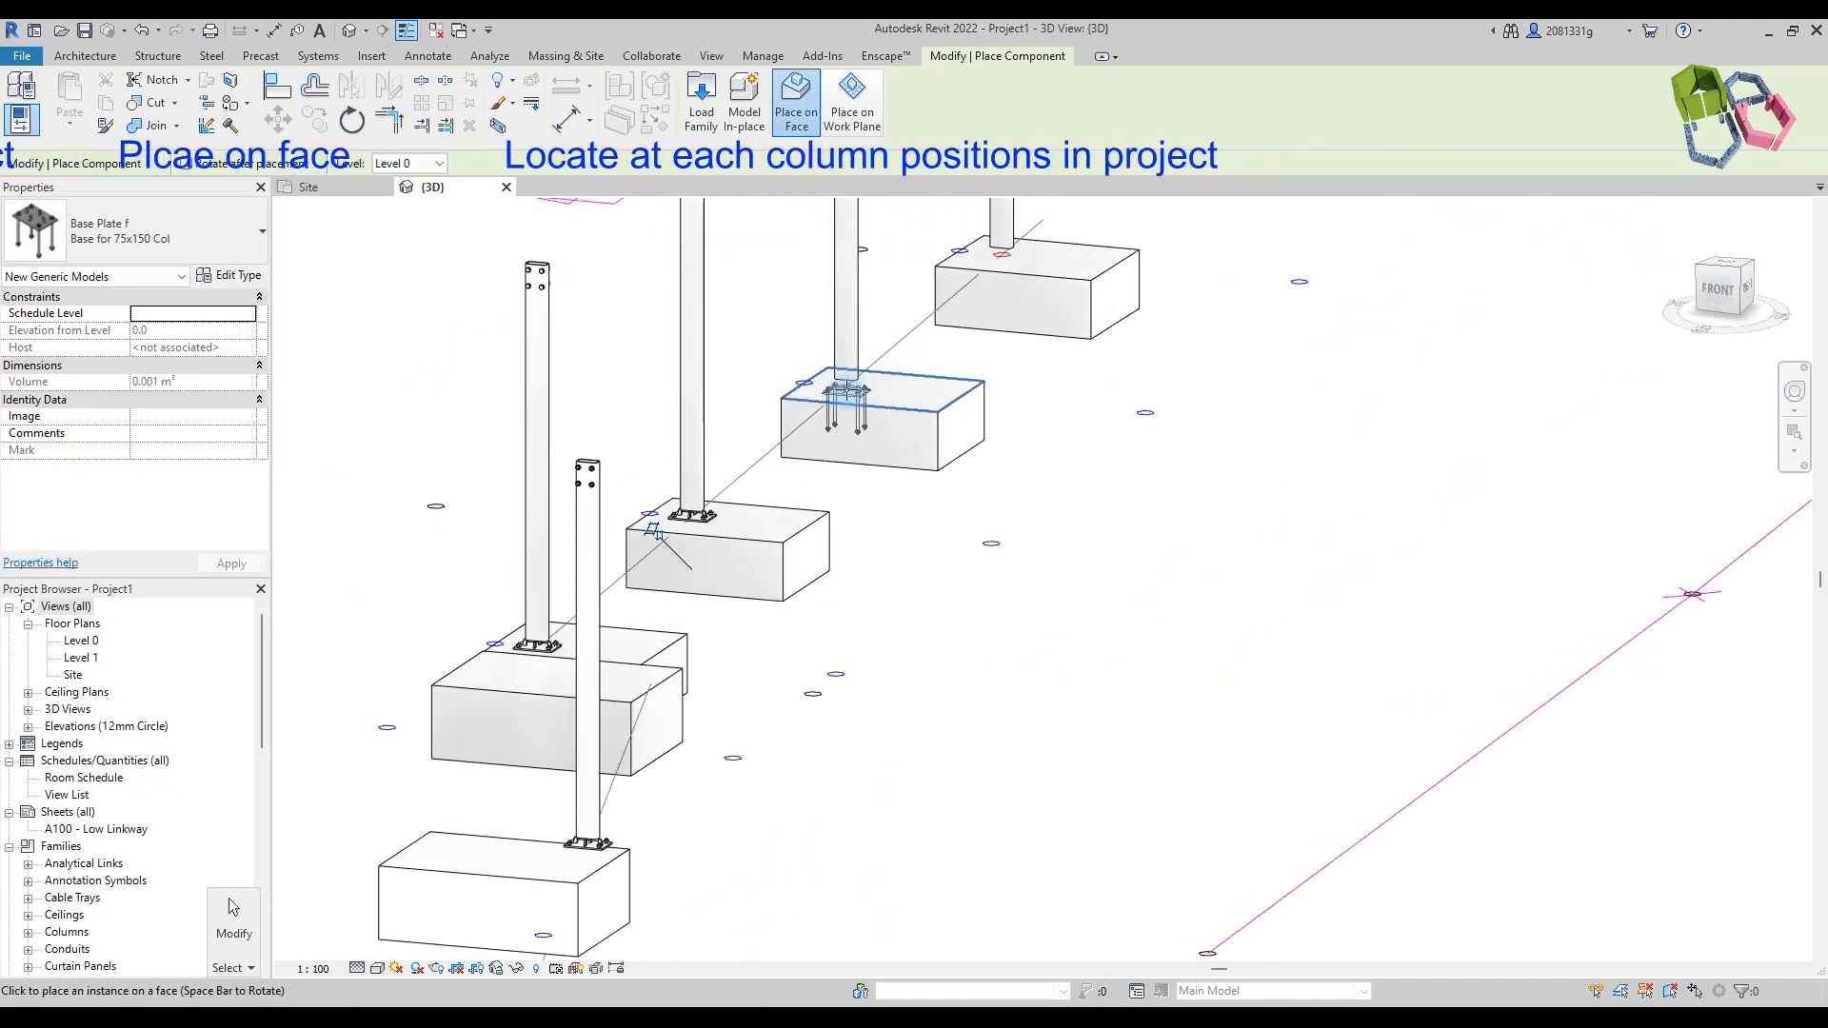
left_click(846, 384)
left_click(973, 279)
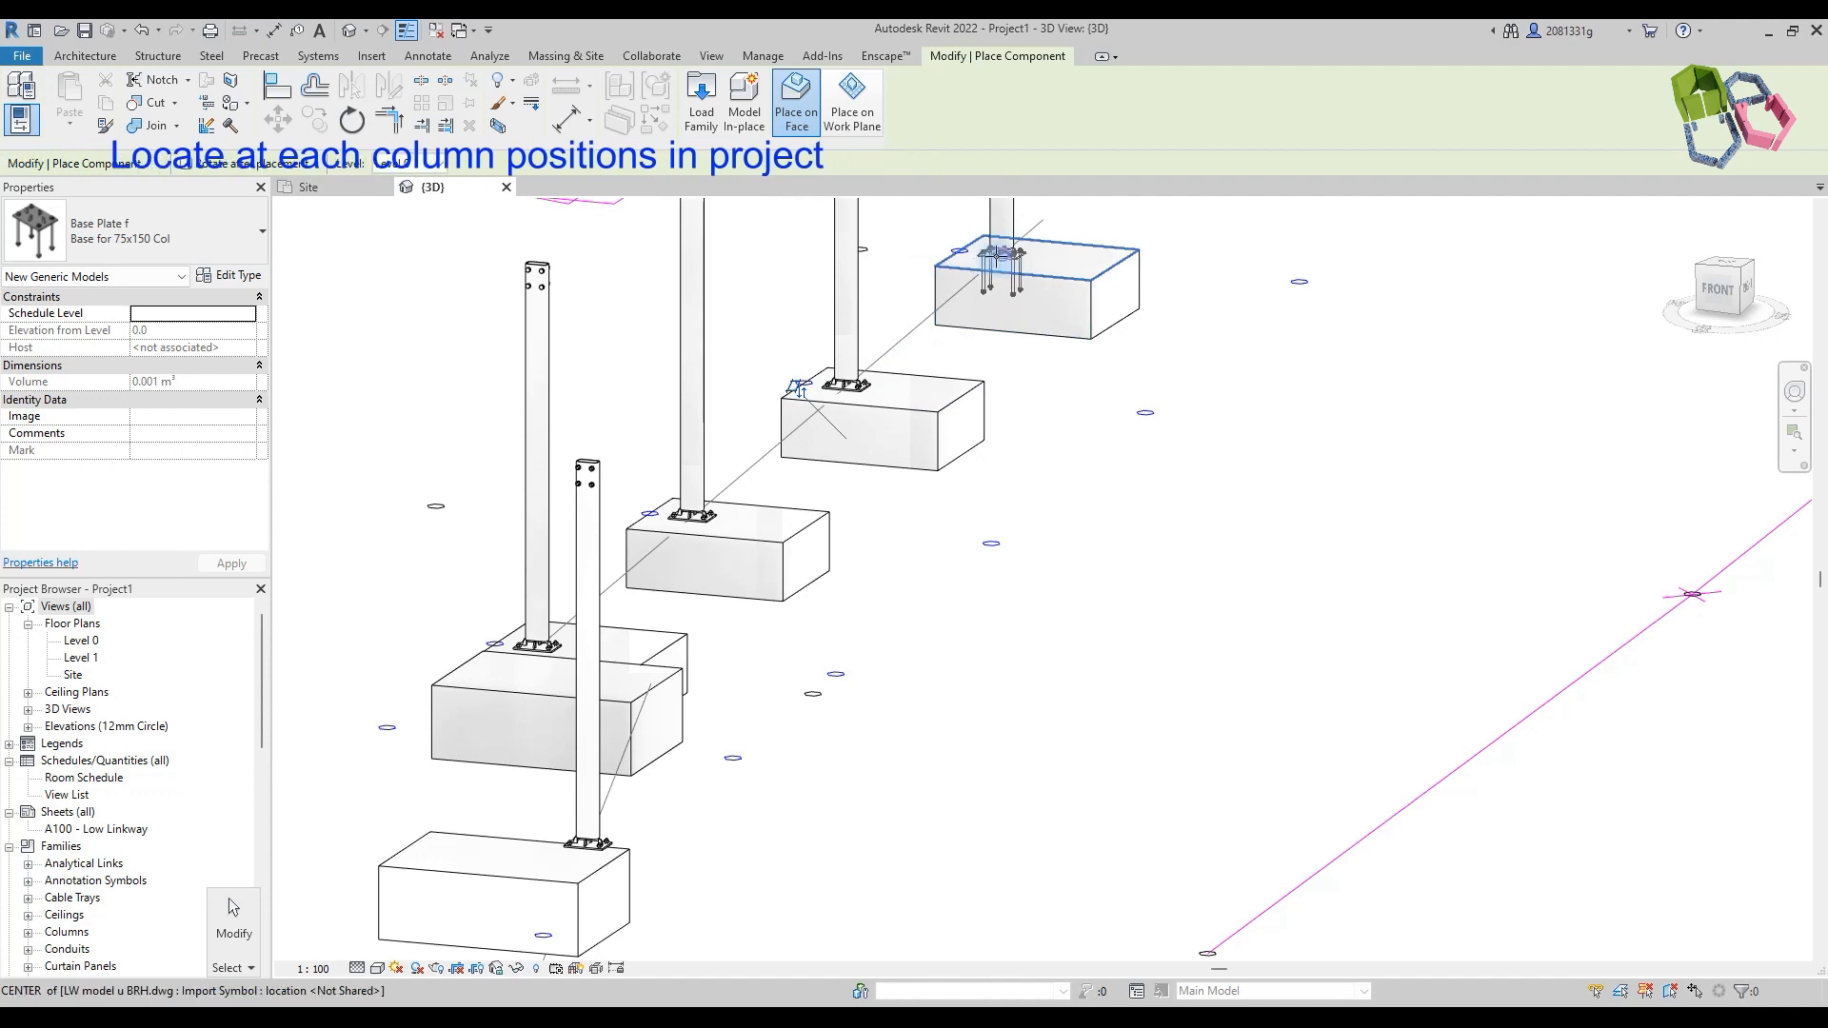
scroll(930, 583, "down", 3)
scroll(943, 435, "up", 3)
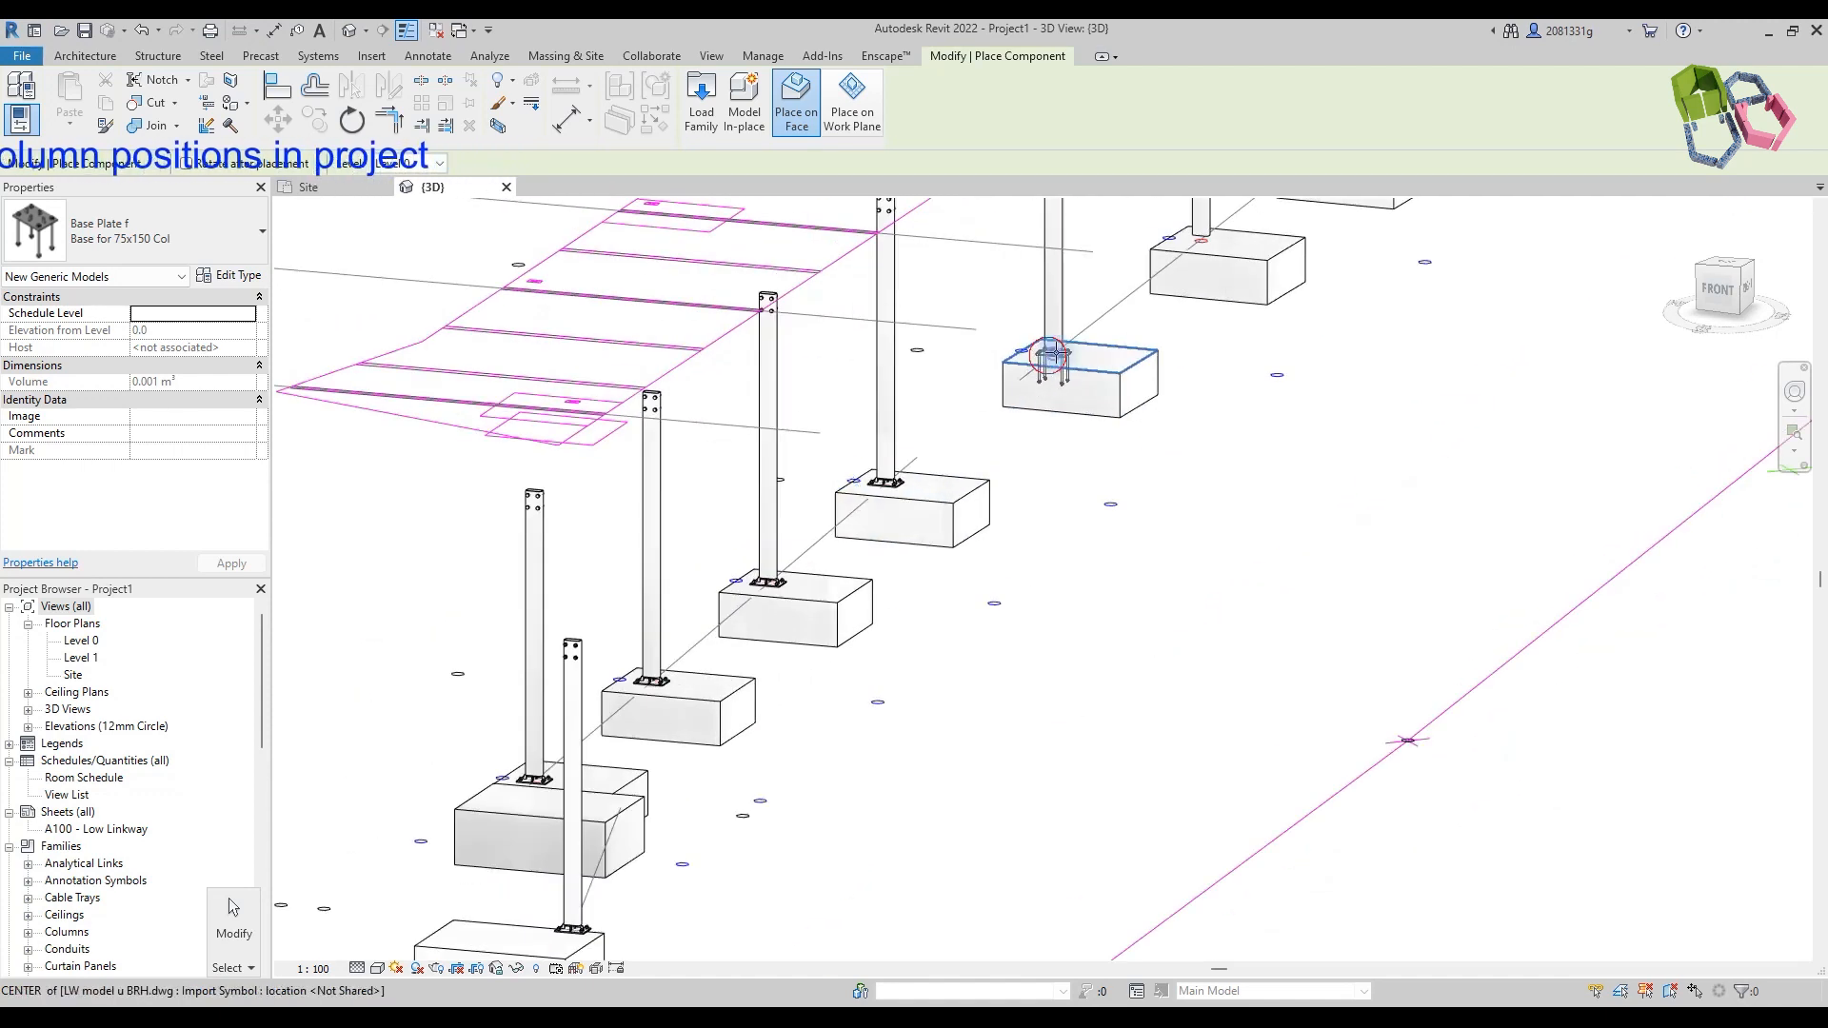
left_click(1172, 268)
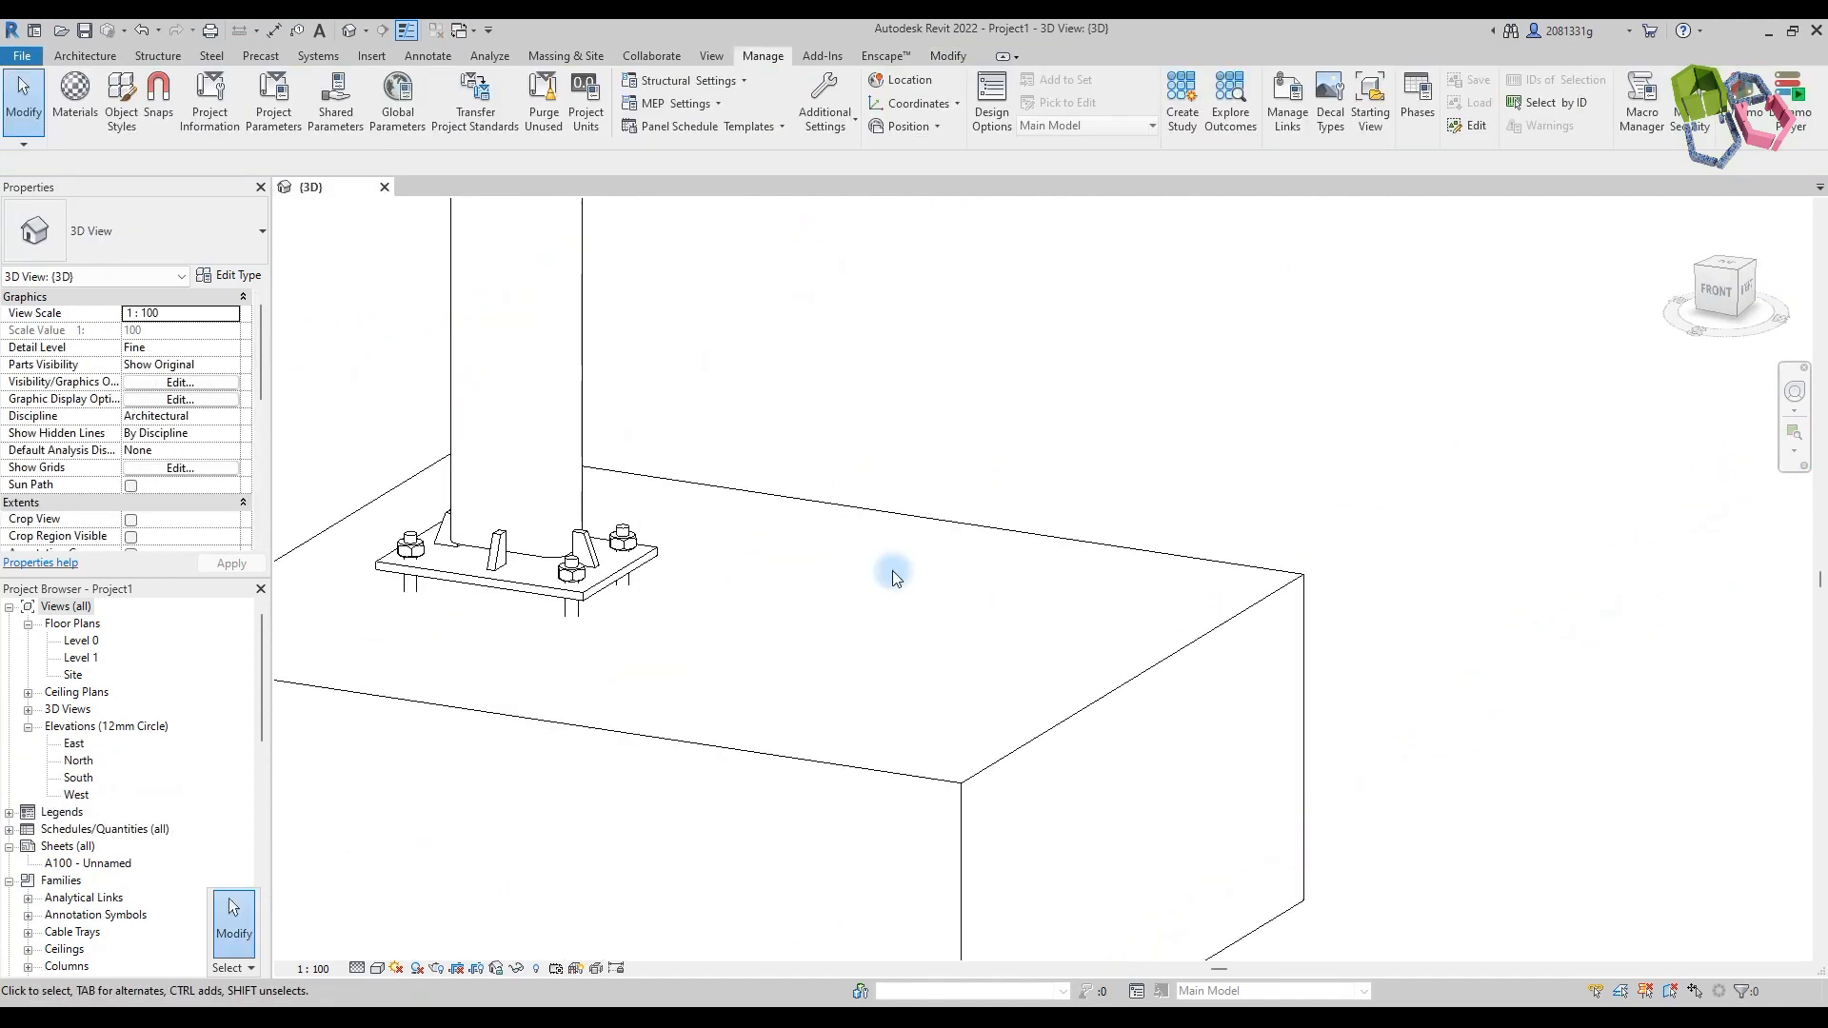
scroll(857, 504, "down", 6)
scroll(914, 560, "down", 8)
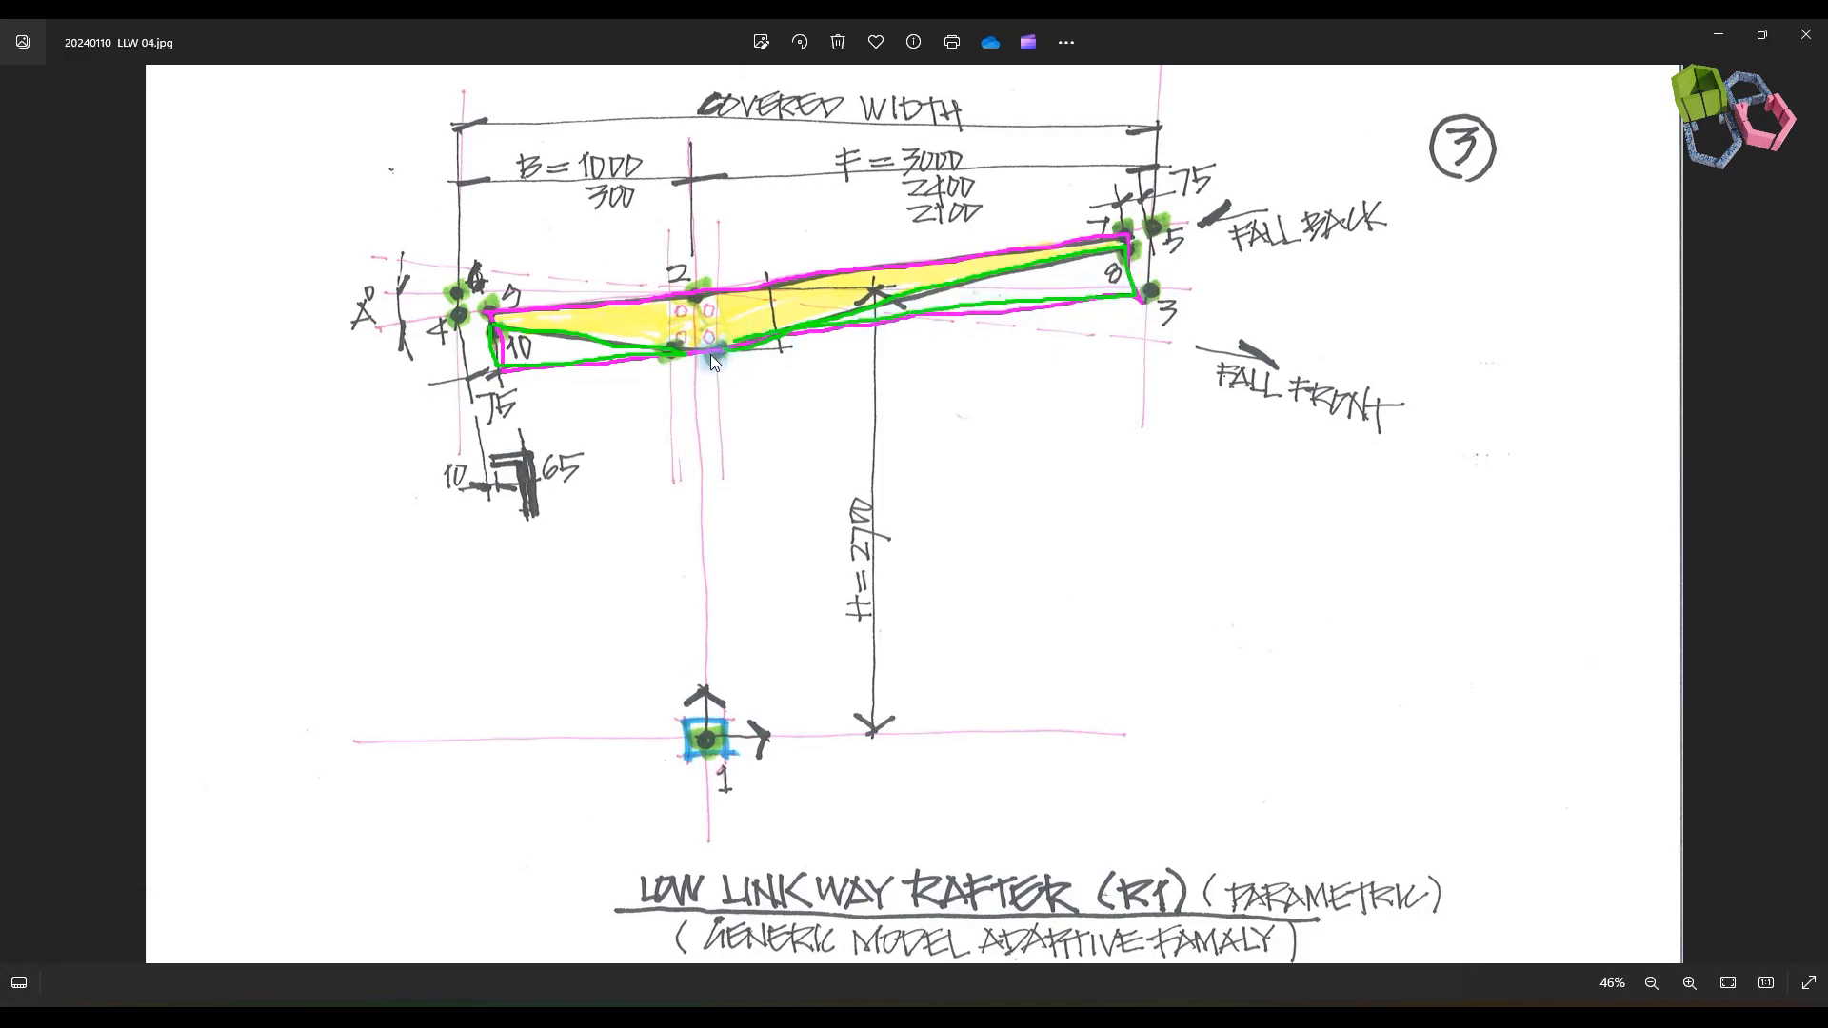
Step: Create a new family from the Metric Generic Model Adaptive template
left_click(169, 381)
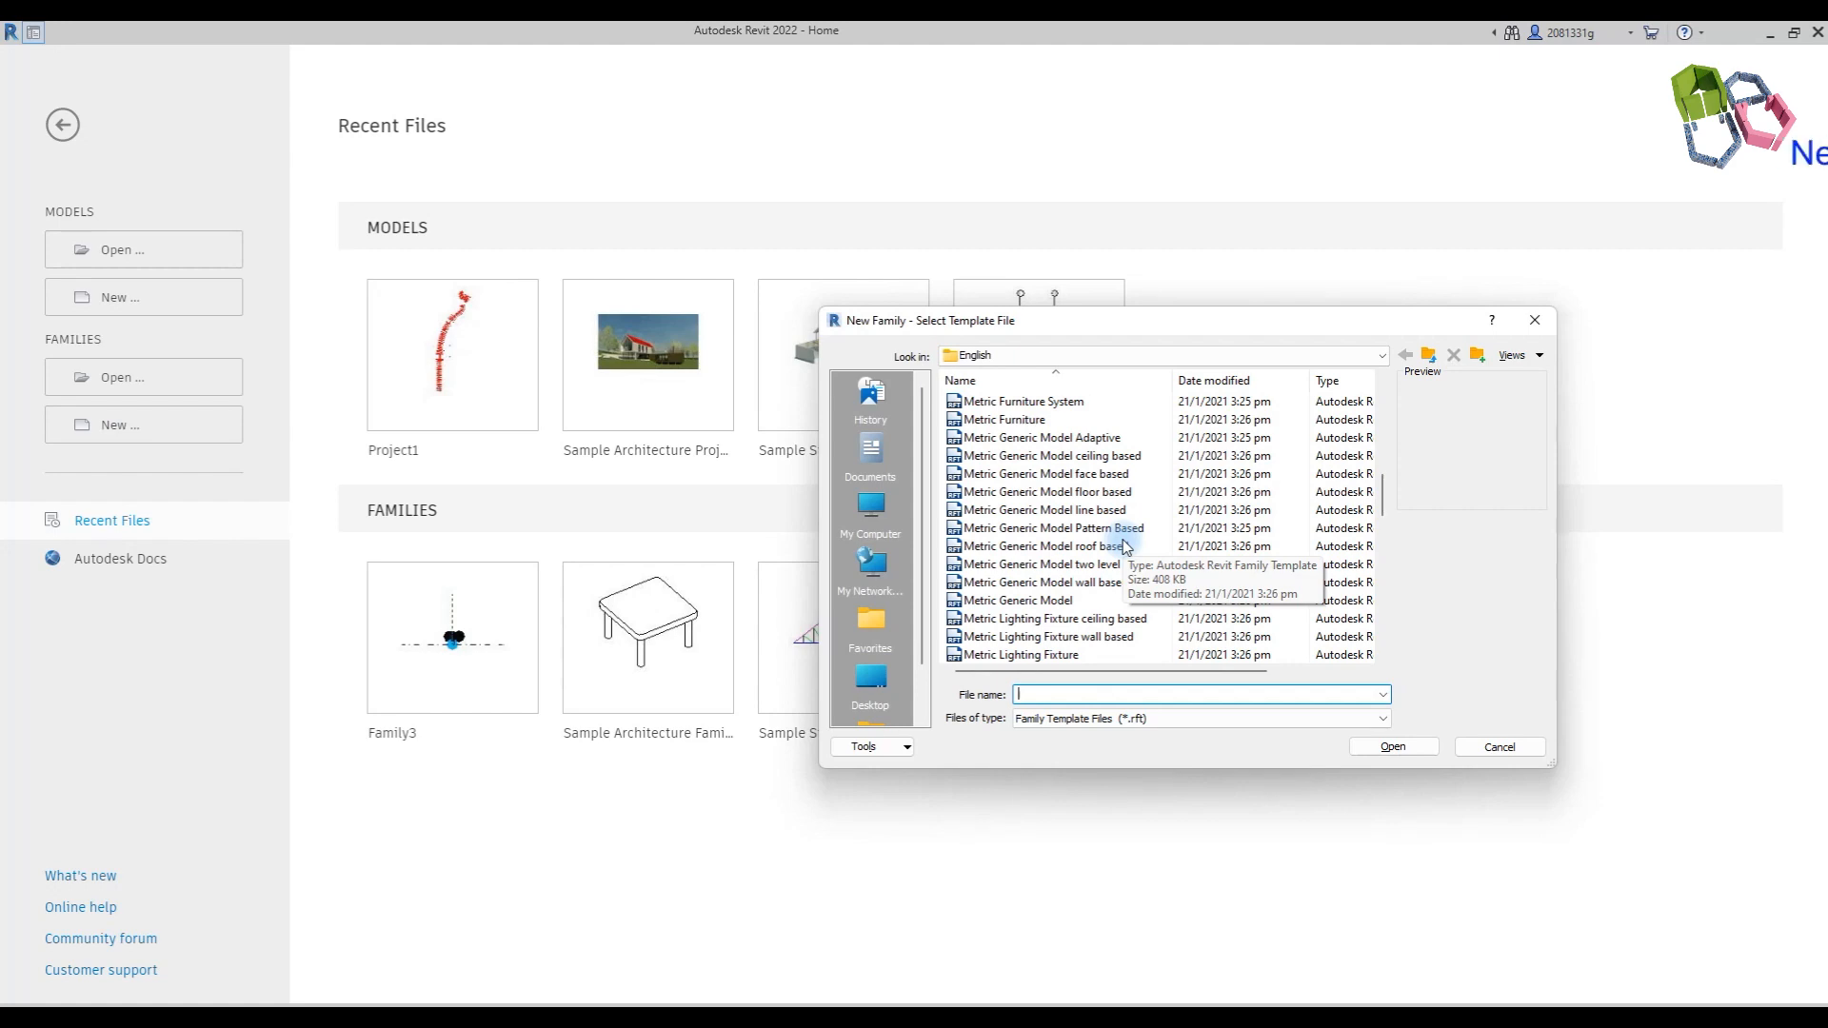
left_click(1077, 439)
left_click(1391, 747)
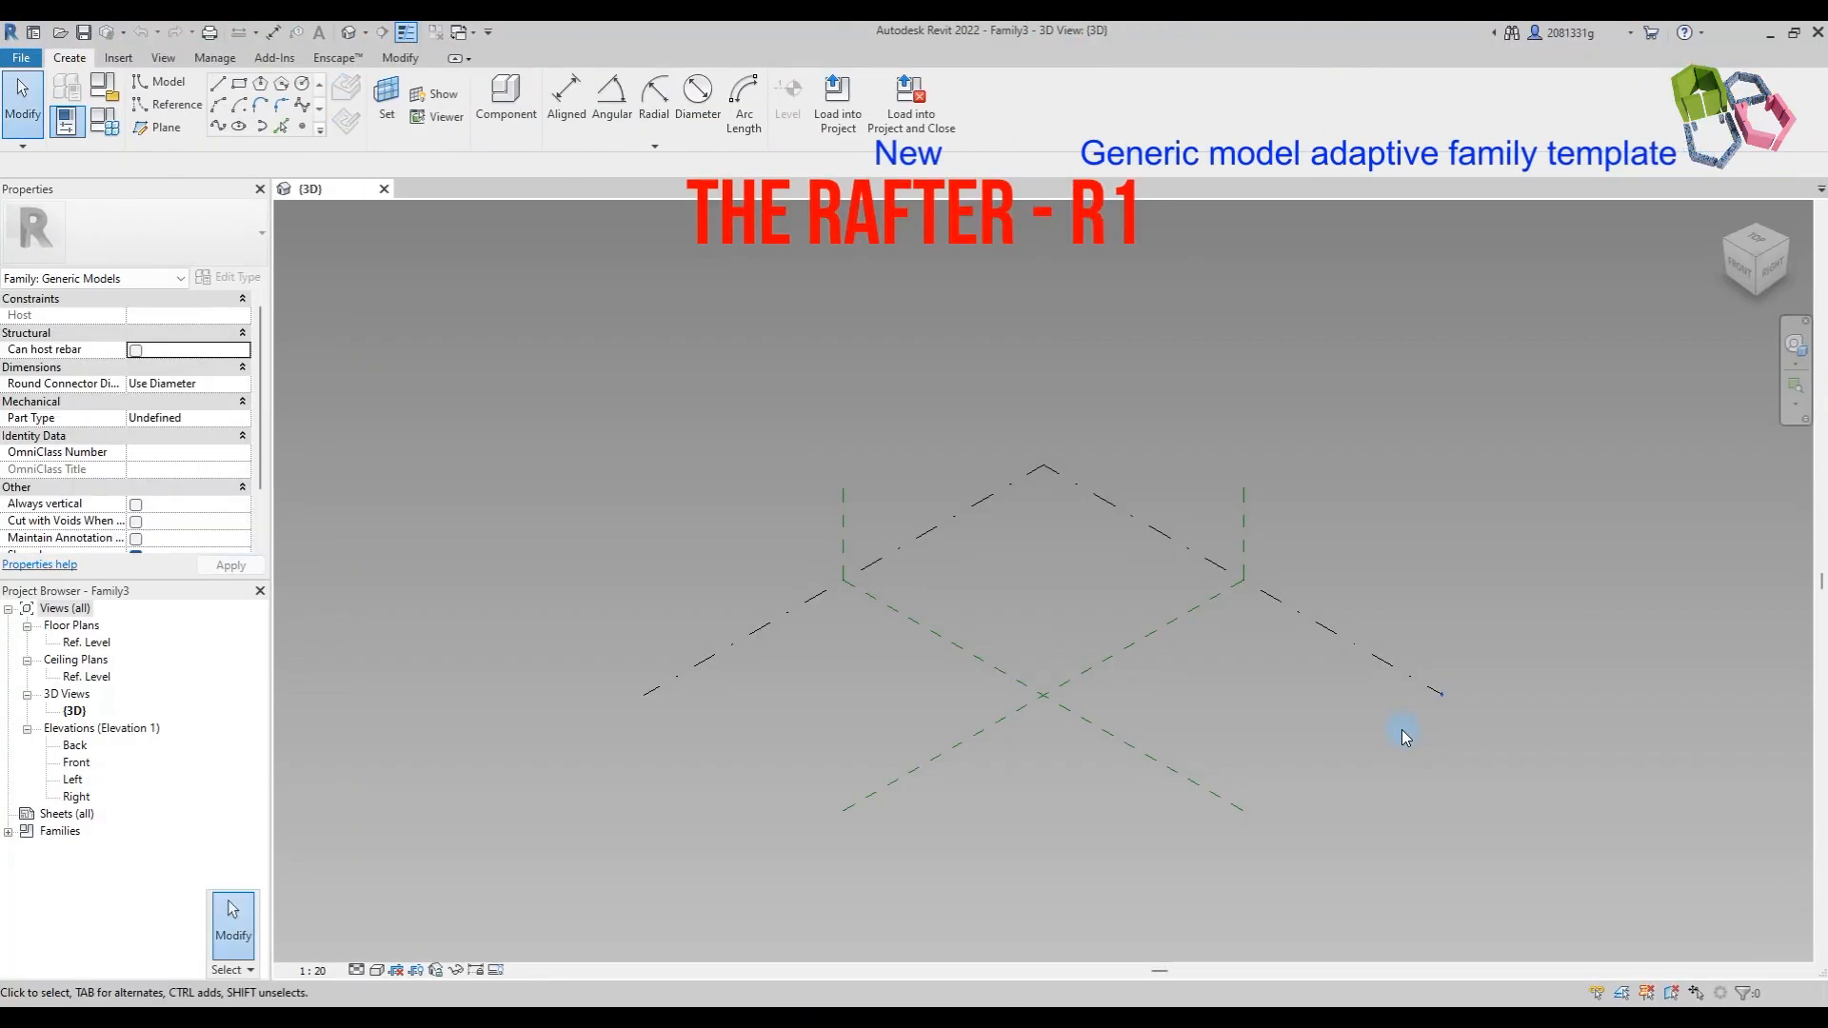
Step: Place a reference point at the intersection of the two centre reference planes and make it adaptive
left_click(300, 129)
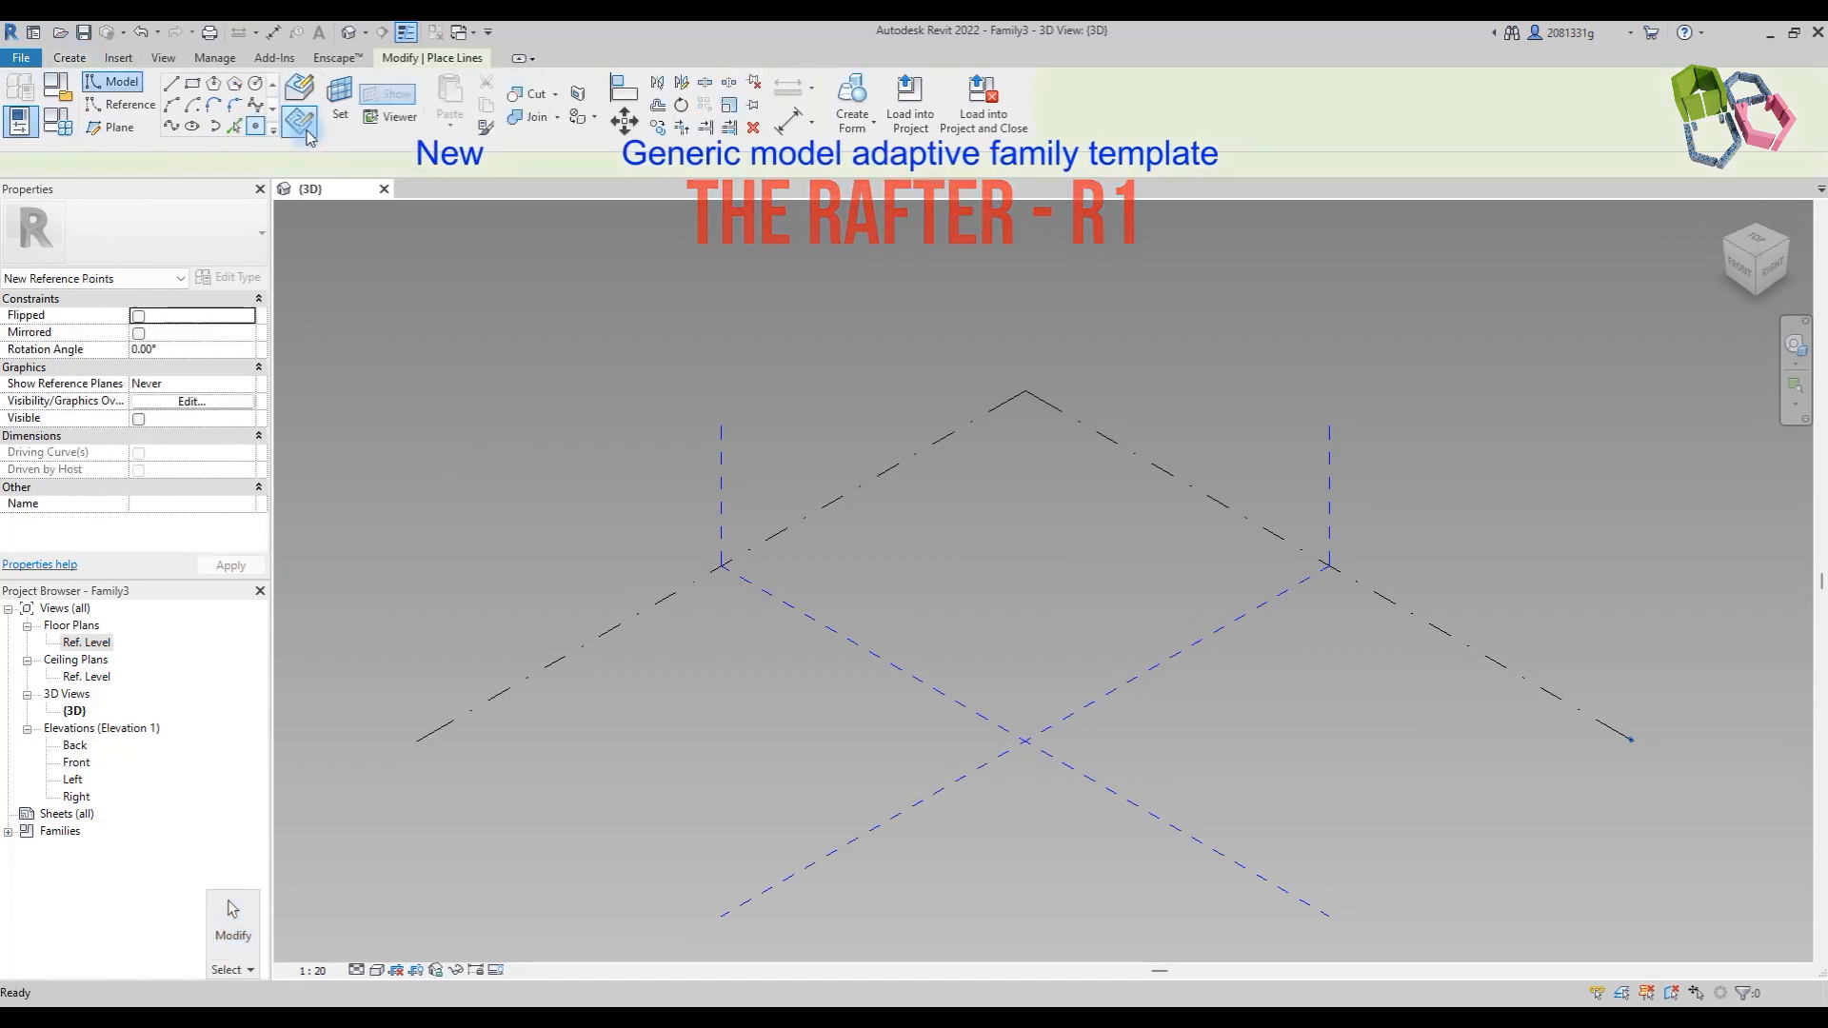
left_click(1028, 741)
key("Escape")
left_click_drag(991, 687, 1042, 785)
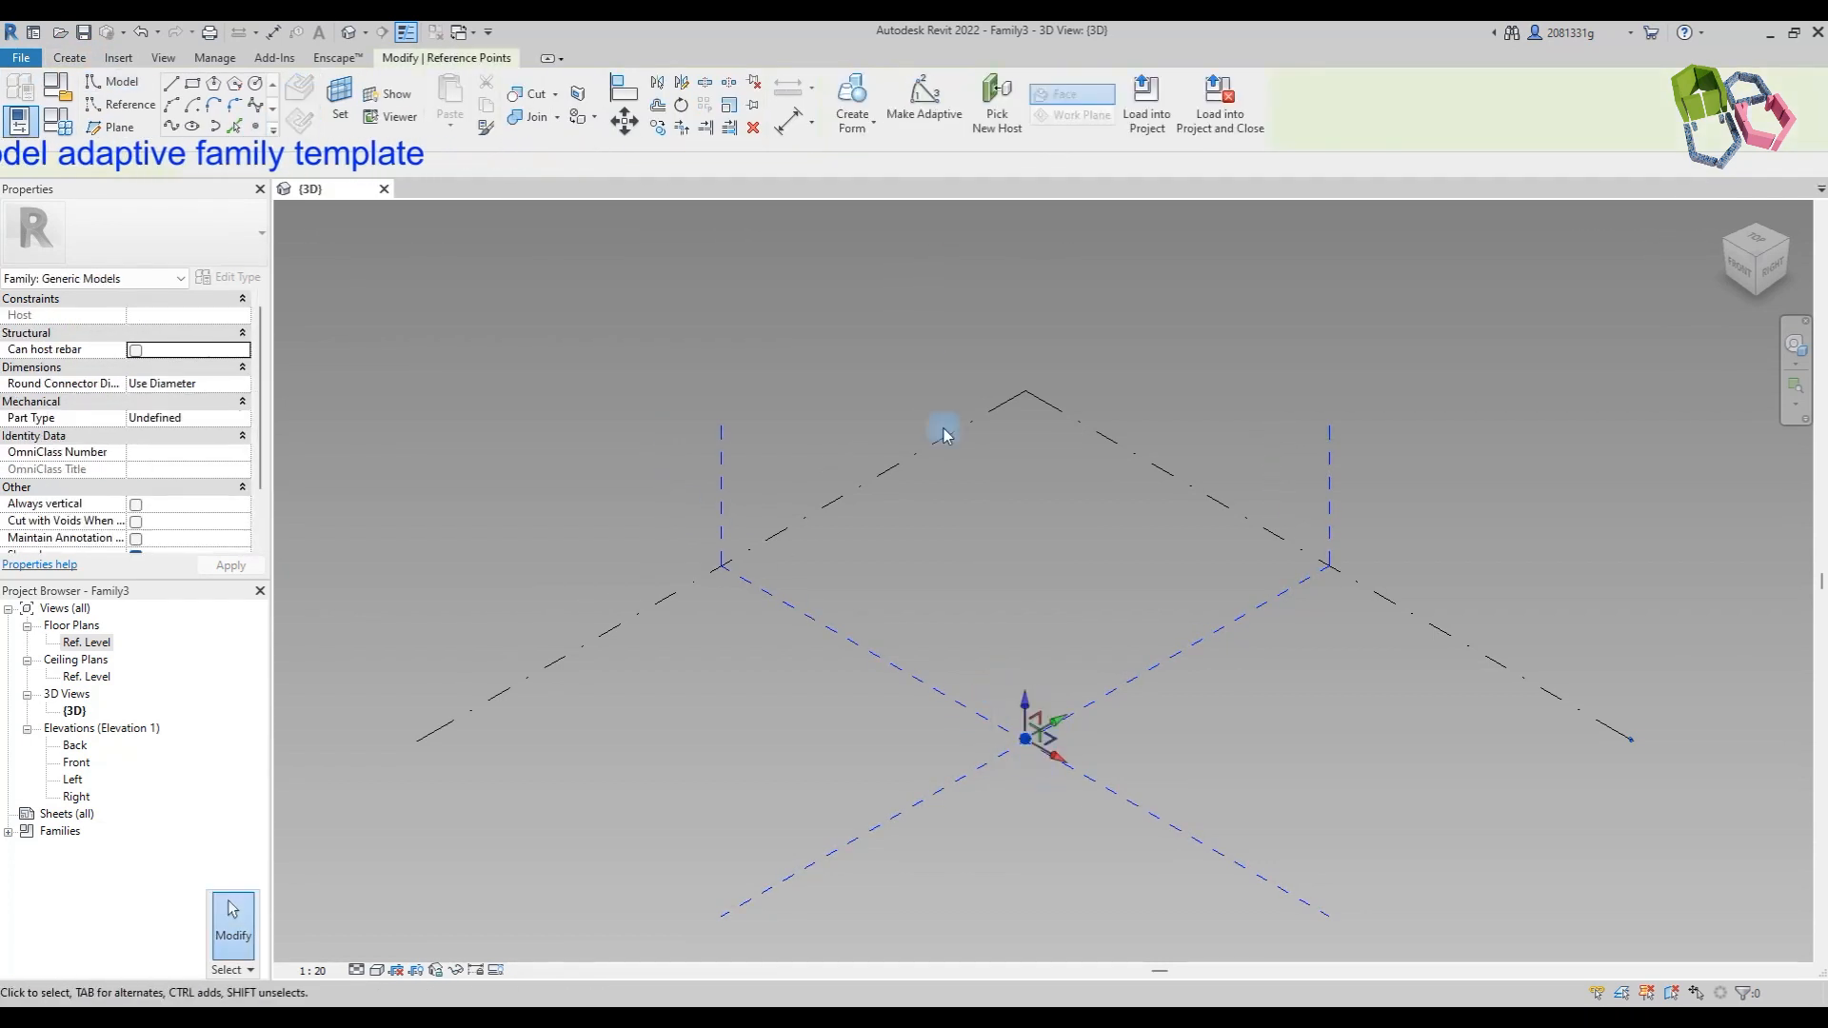
left_click(921, 103)
left_click(941, 492)
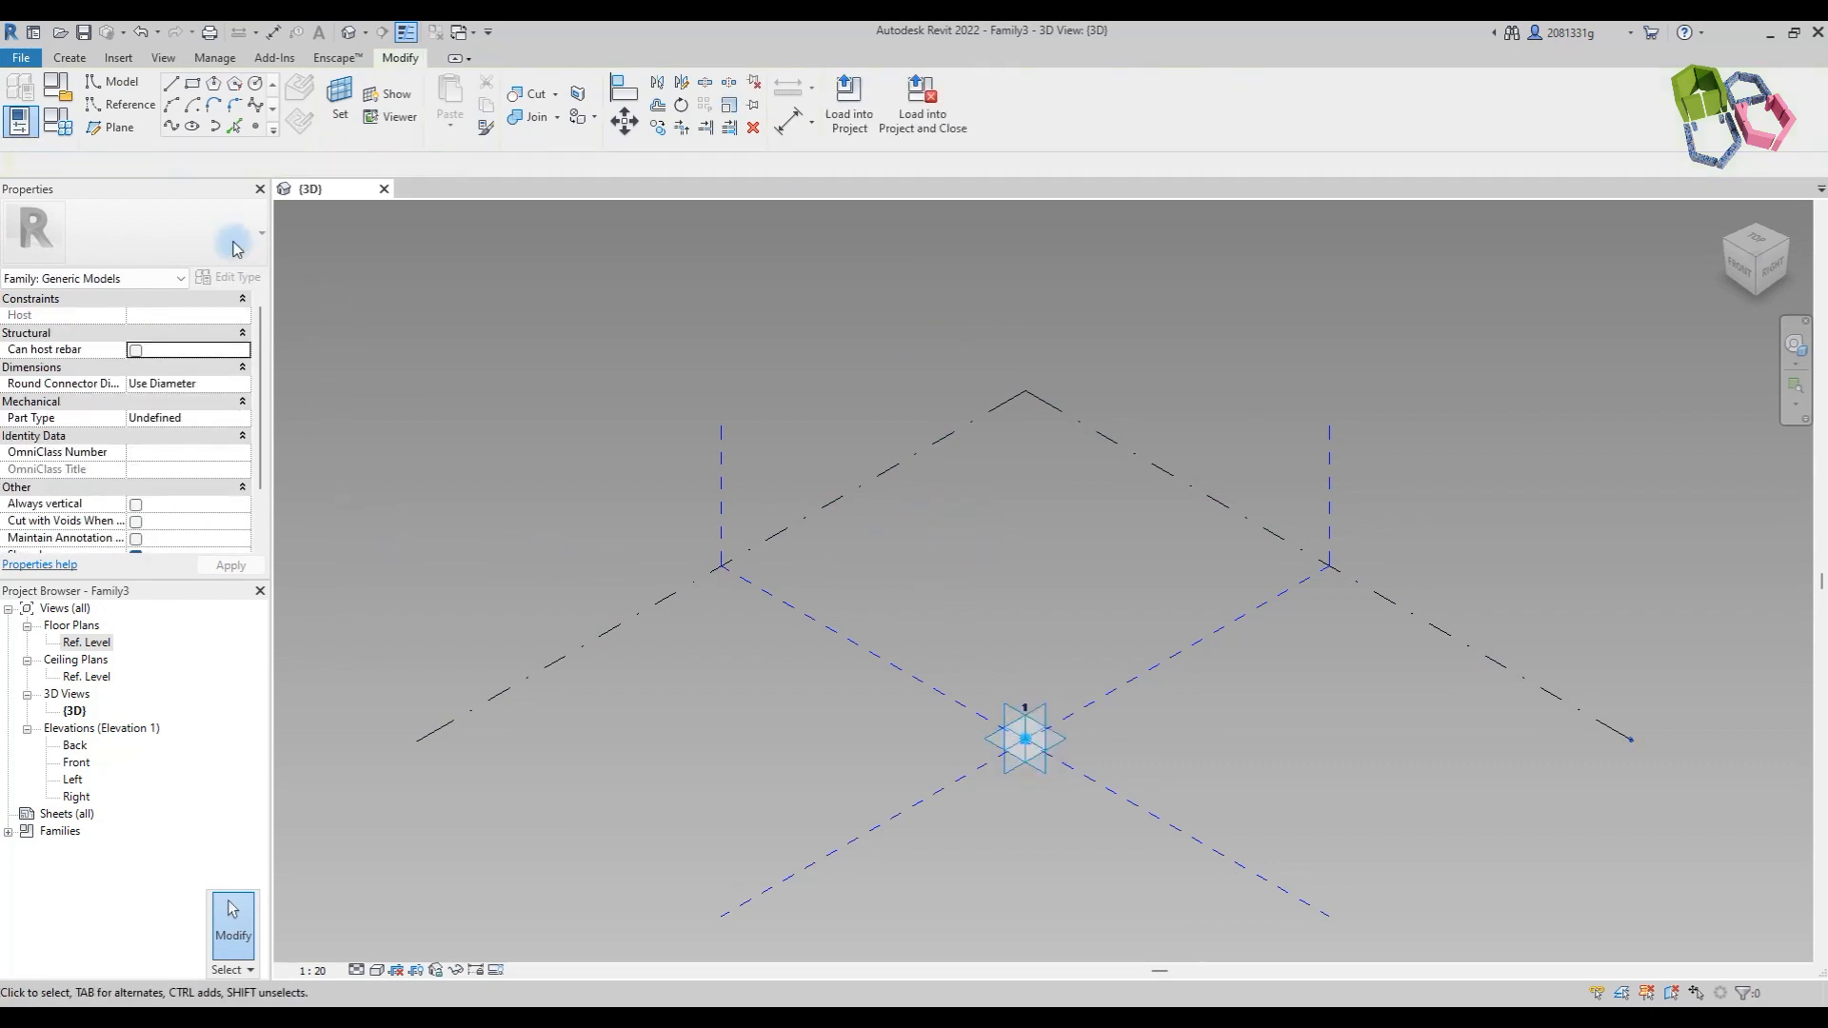
Step: Place a reference point on the horizontal plane of the adaptive point, at the same location
left_click(257, 128)
key("Escape")
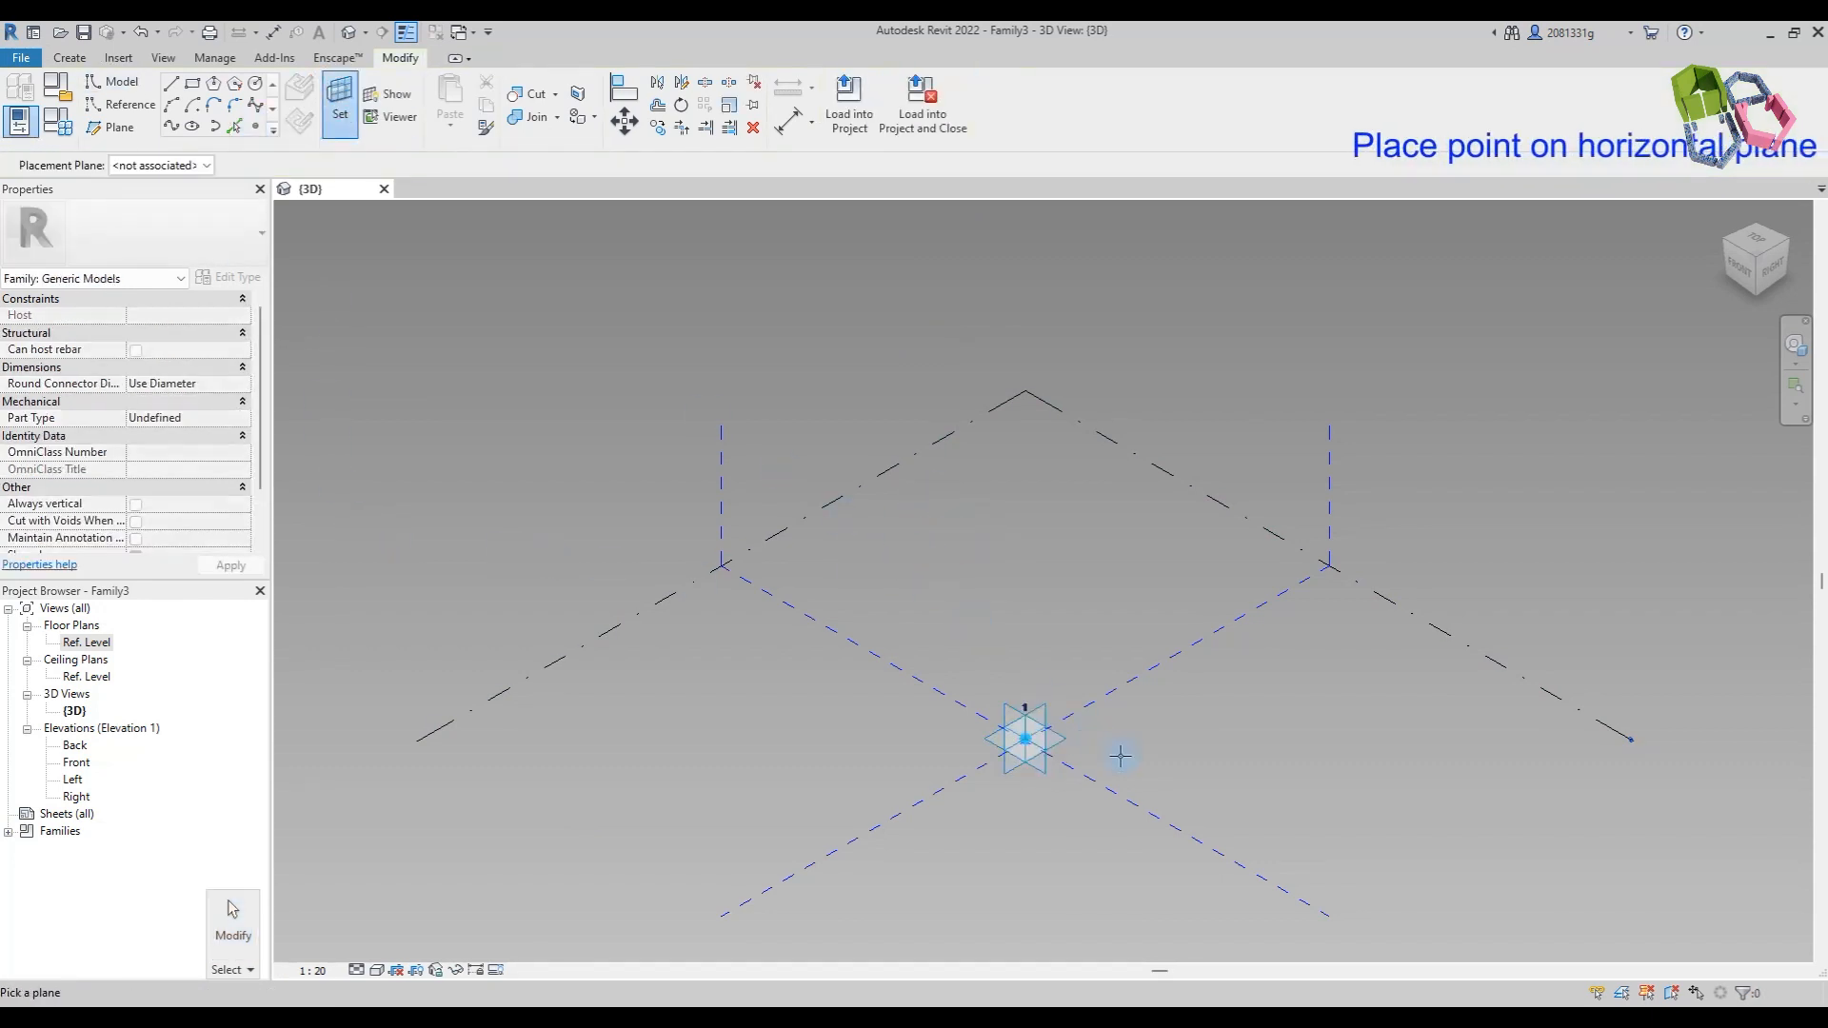
left_click(1064, 741)
left_click(1025, 740)
key("Escape")
Step: Set the hosted point's offset to 40 and associate it with a new type parameter named Filler
left_click(1028, 744)
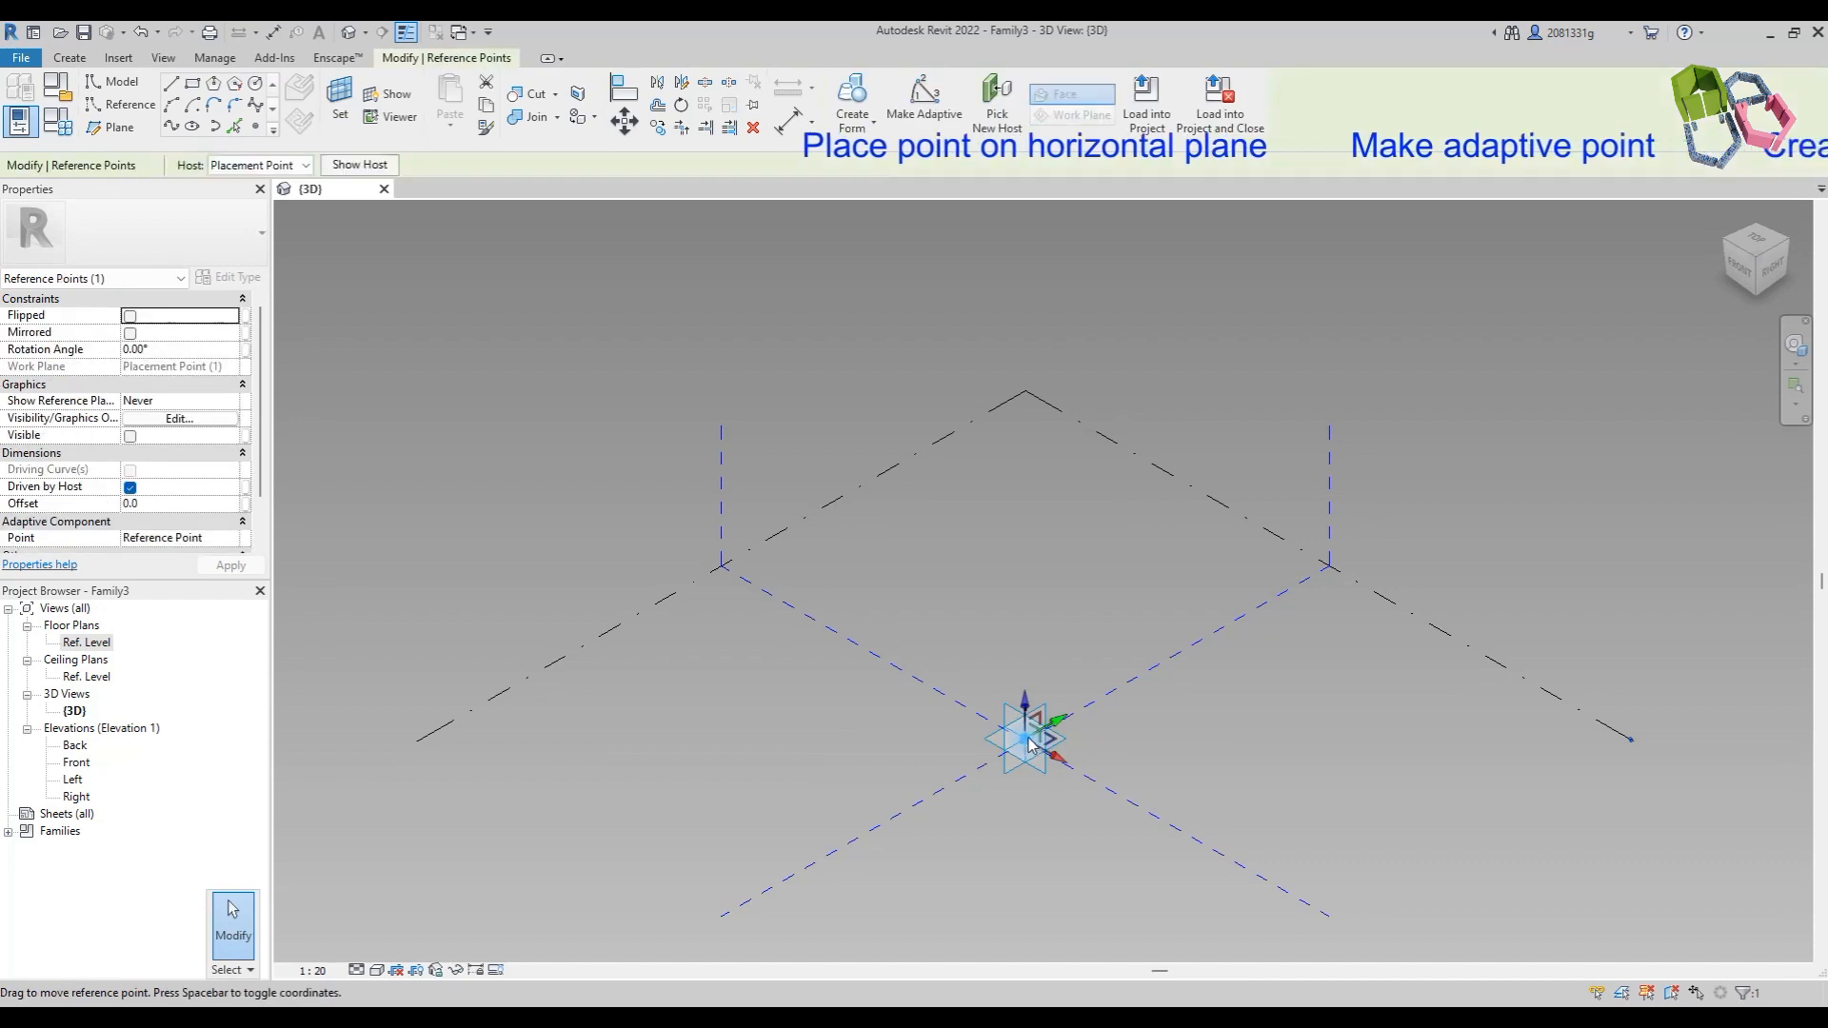
double_click(164, 503)
type("40")
left_click(246, 505)
left_click(249, 577)
left_click(702, 509)
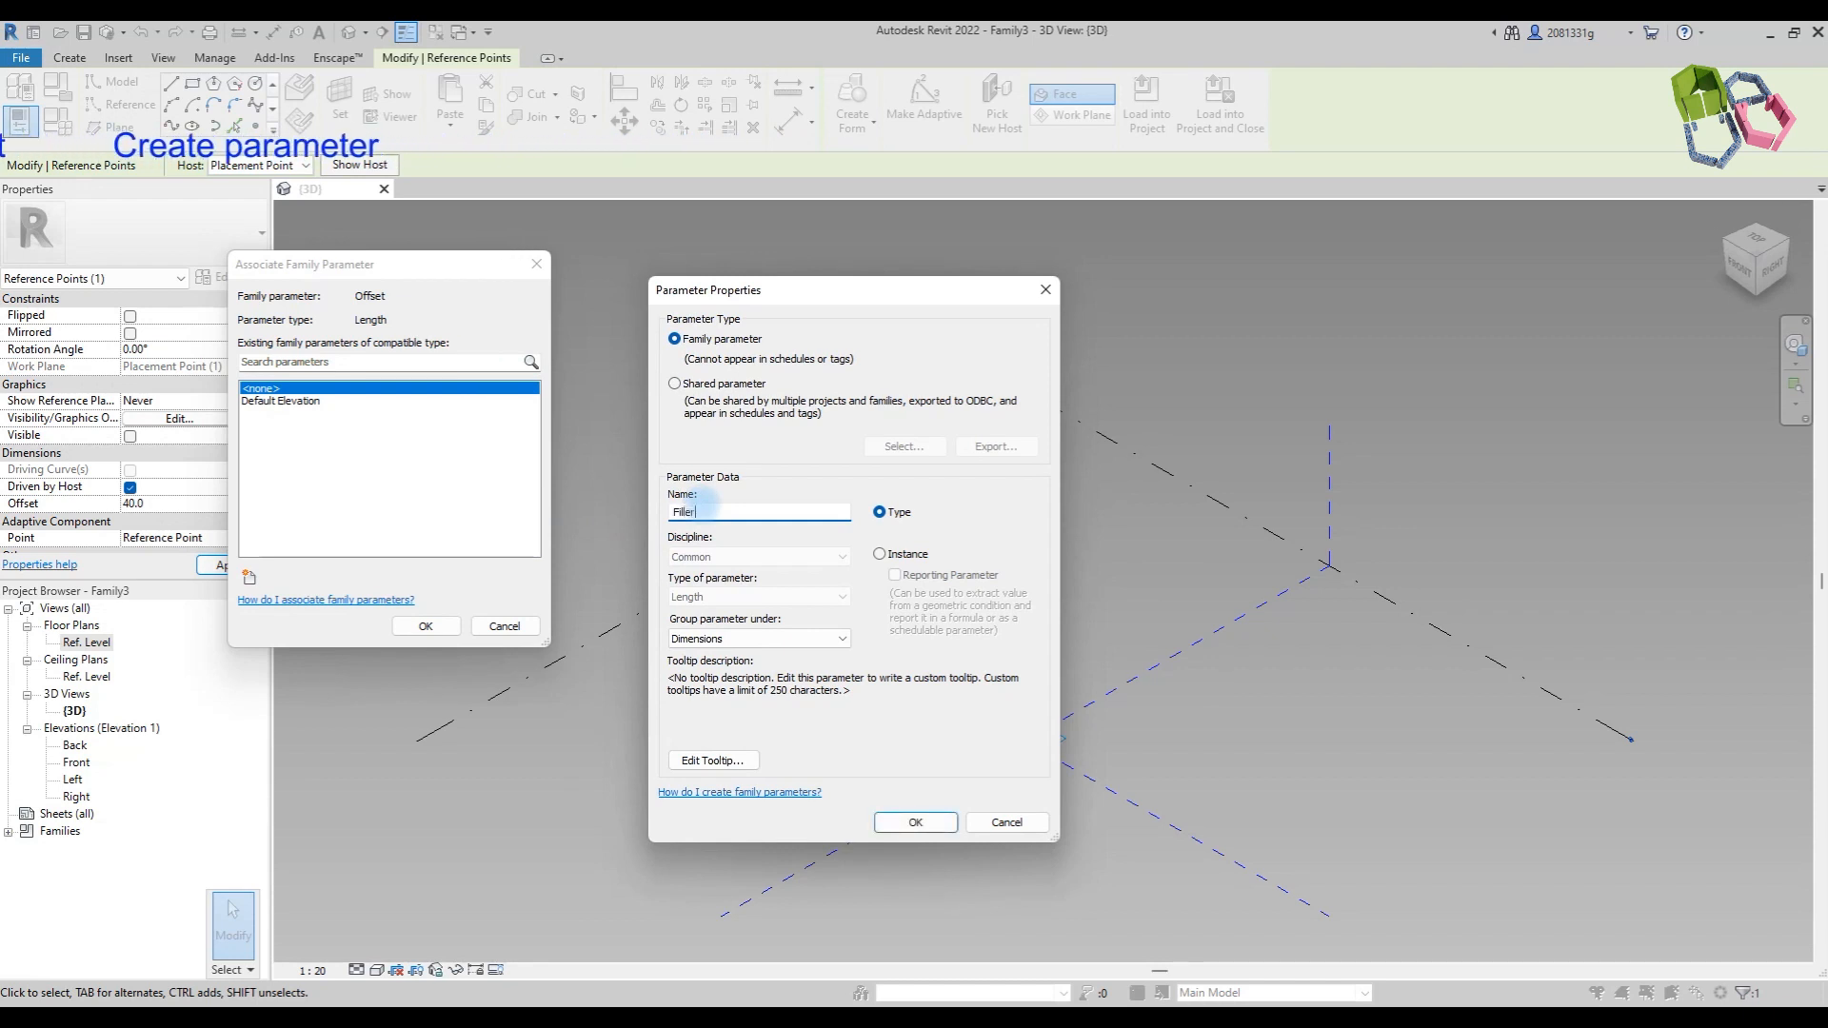
left_click(917, 819)
left_click(441, 628)
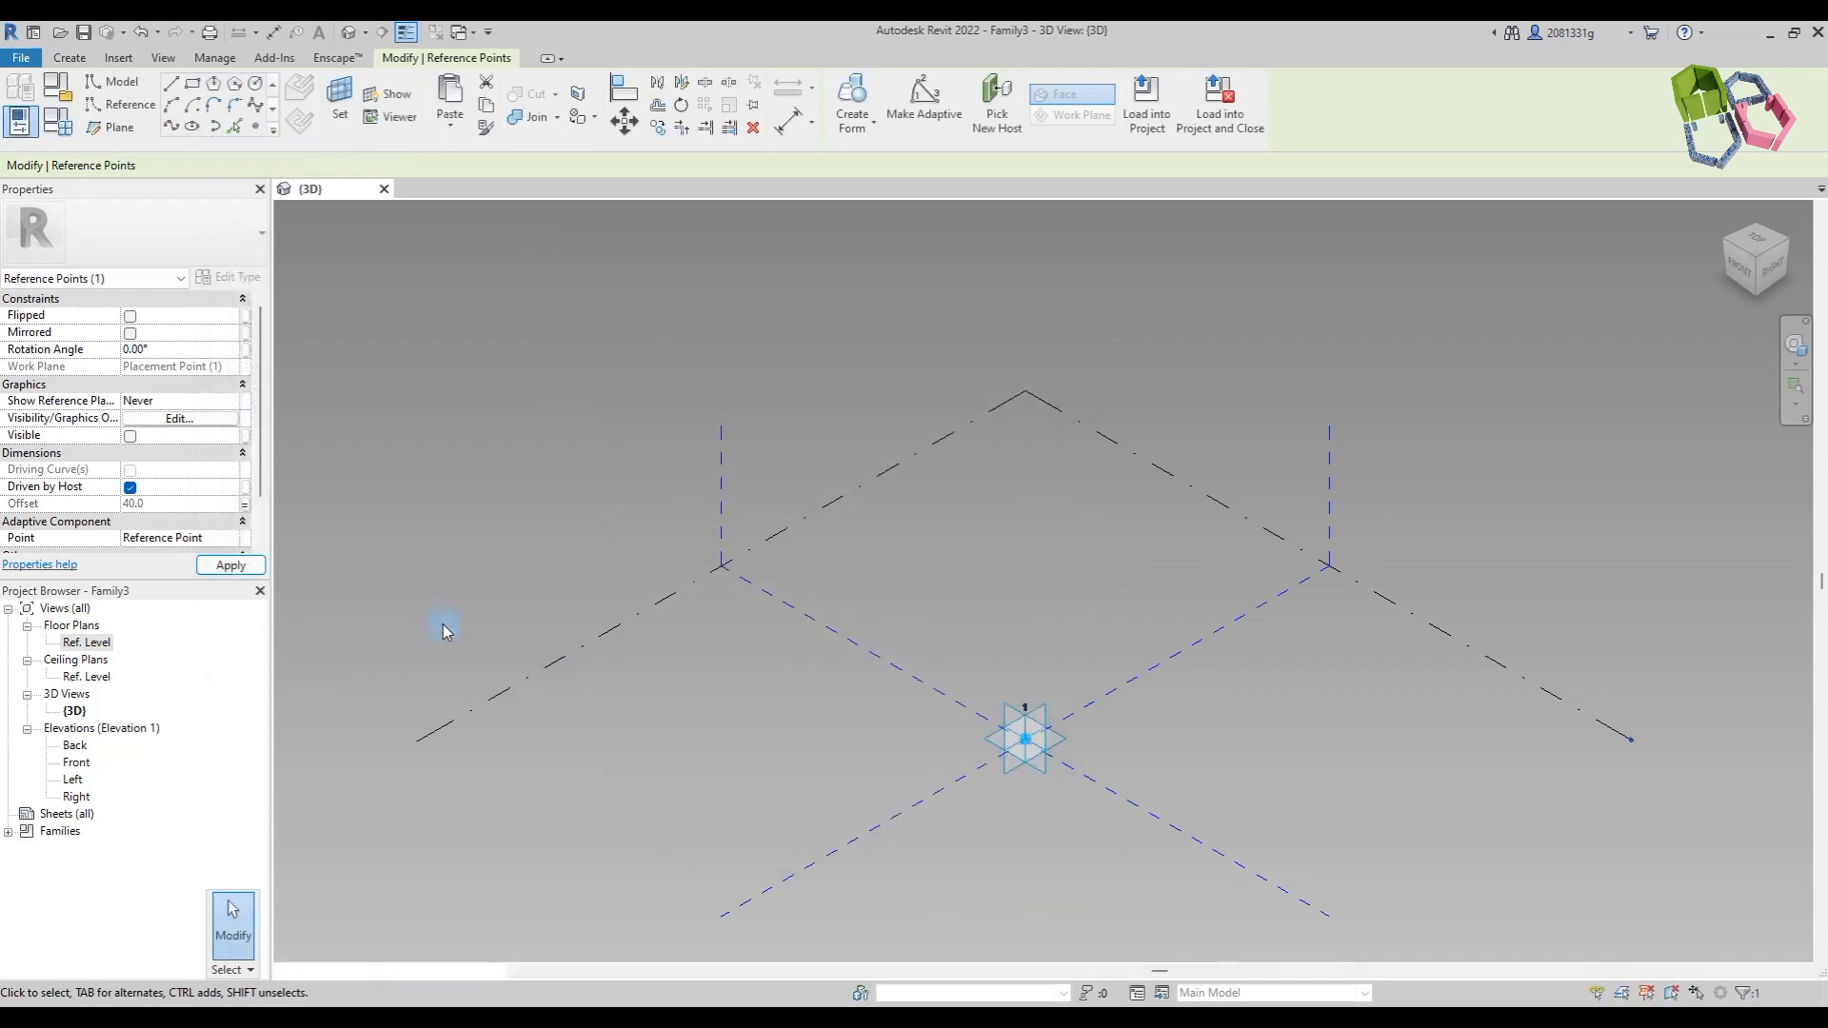
Step: Place another reference point on the horizontal plane of the Filler-offset point, at the same location
left_click(255, 125)
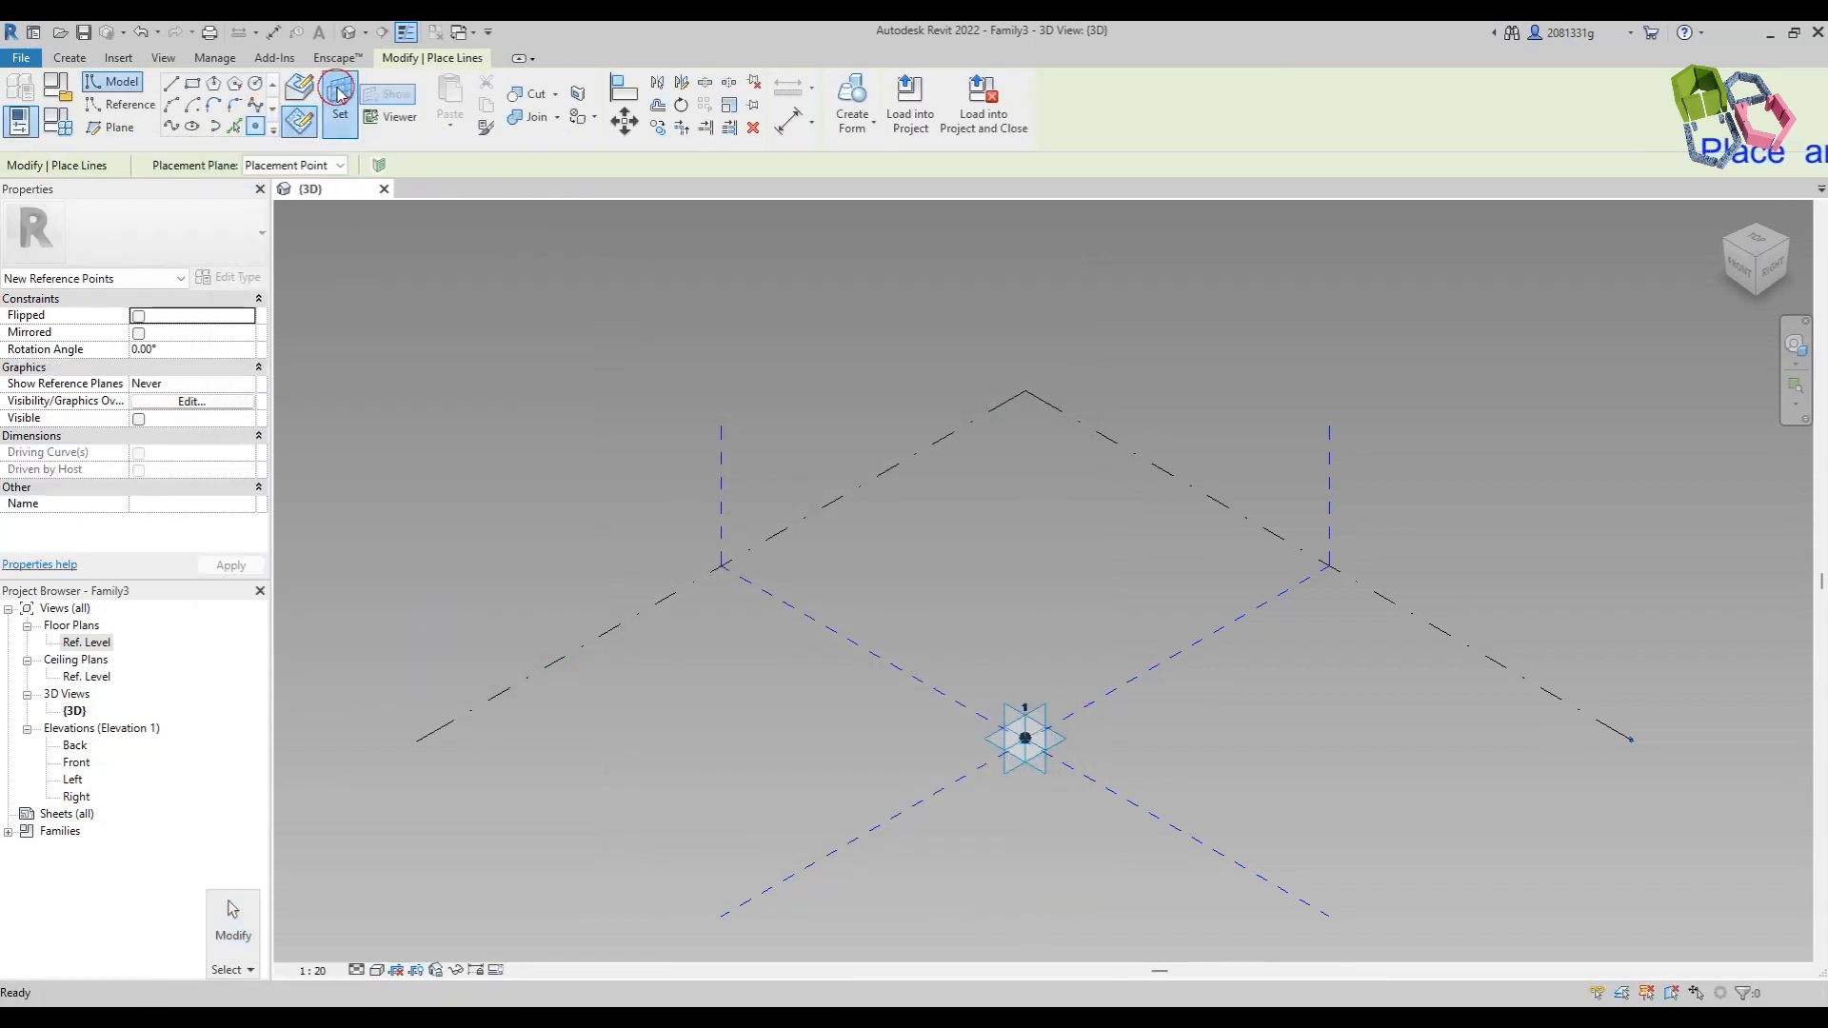
scroll(1019, 703, "up", 2)
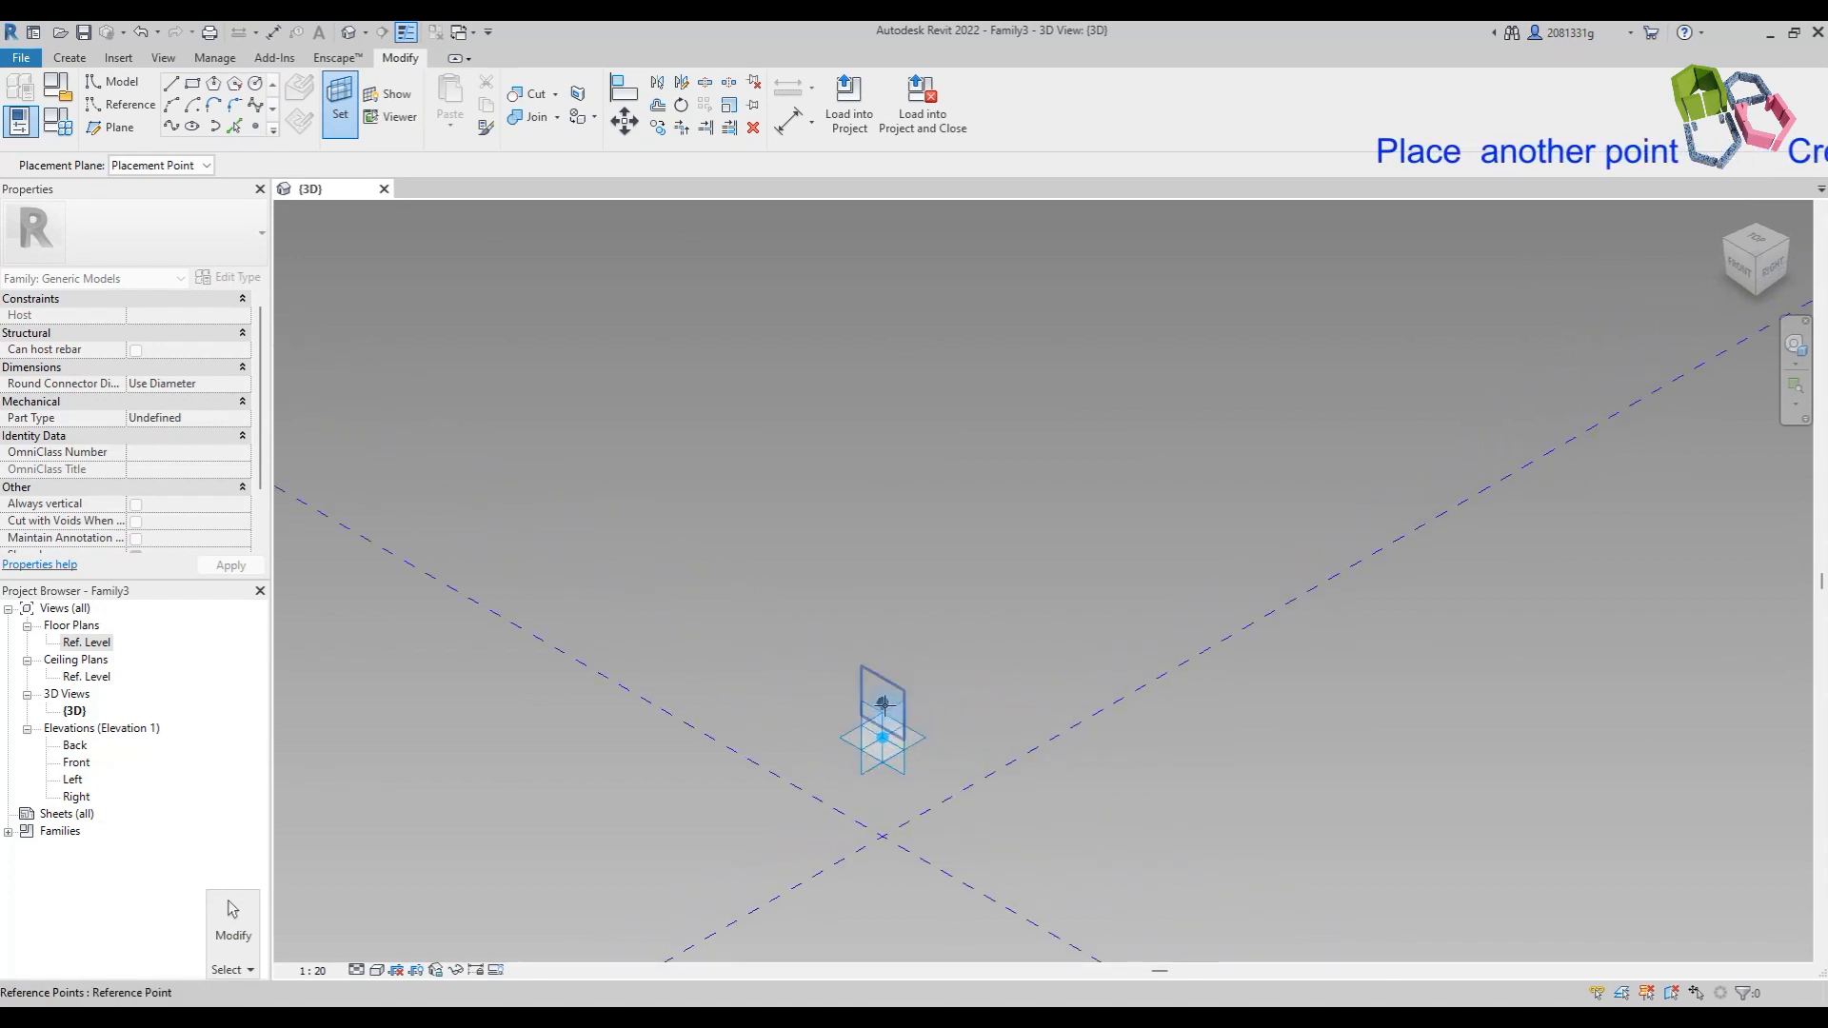
left_click(883, 705)
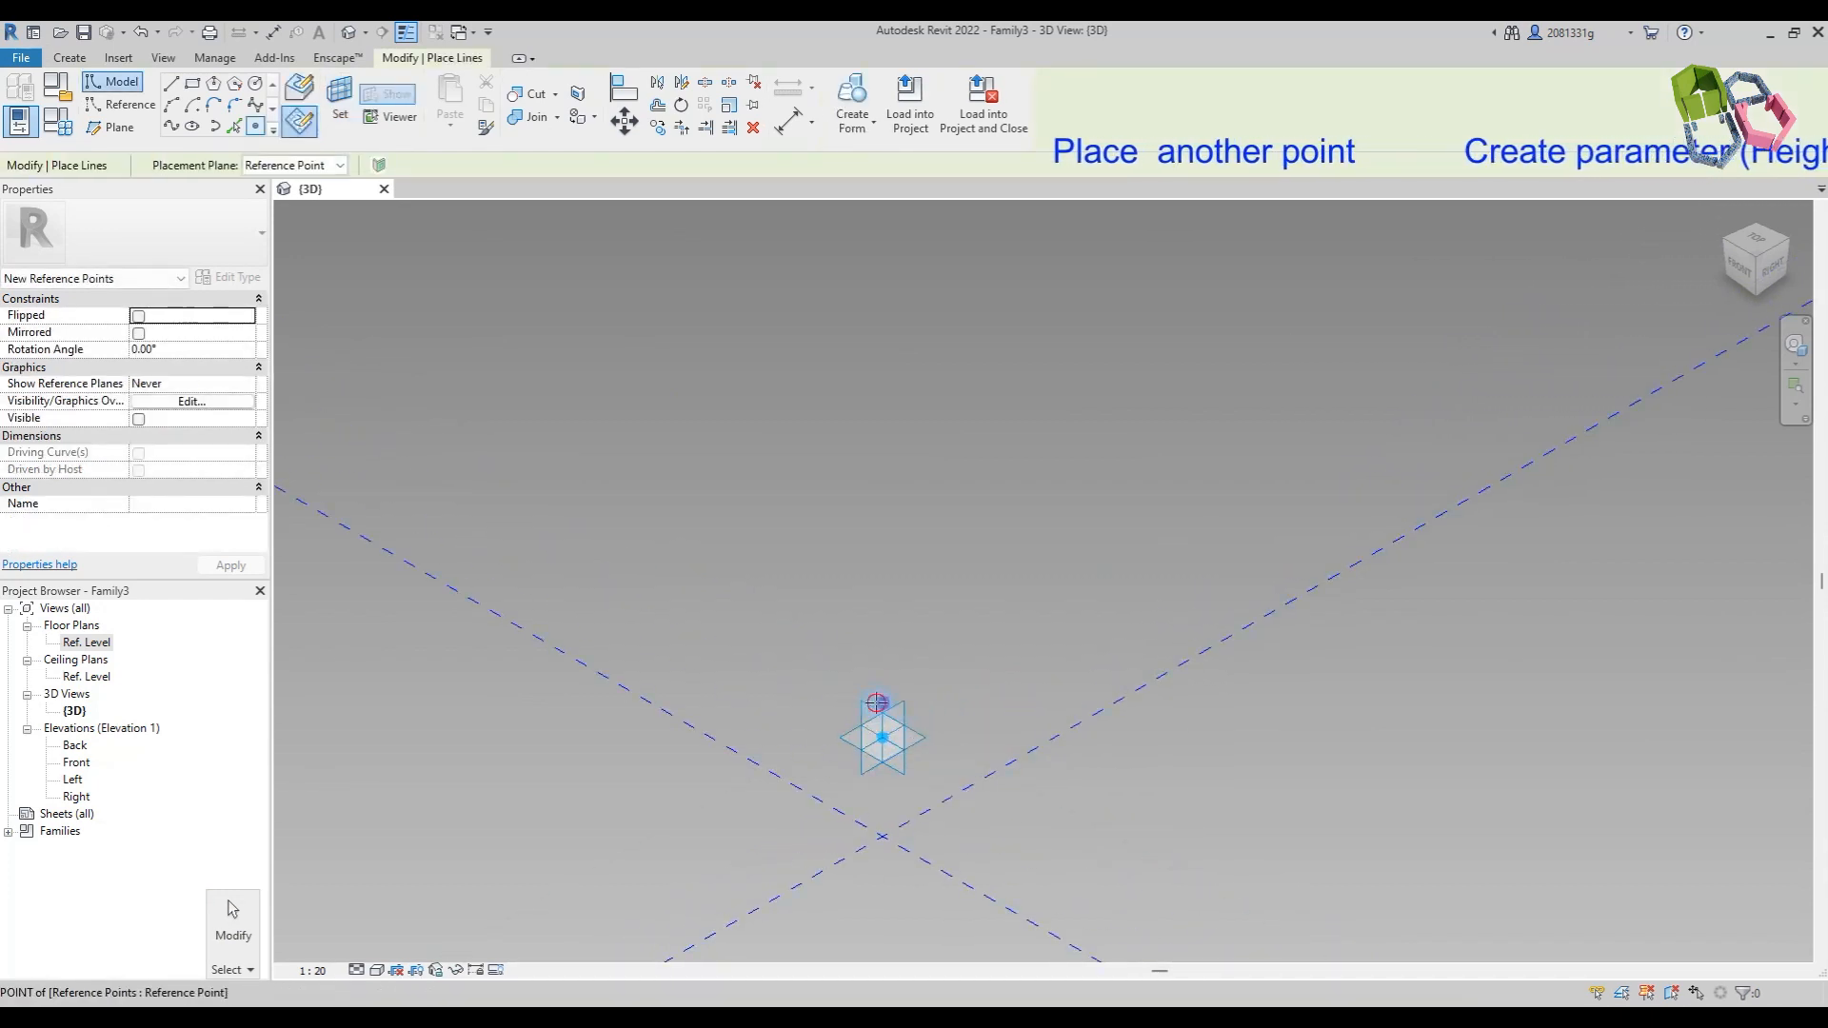
left_click(983, 583)
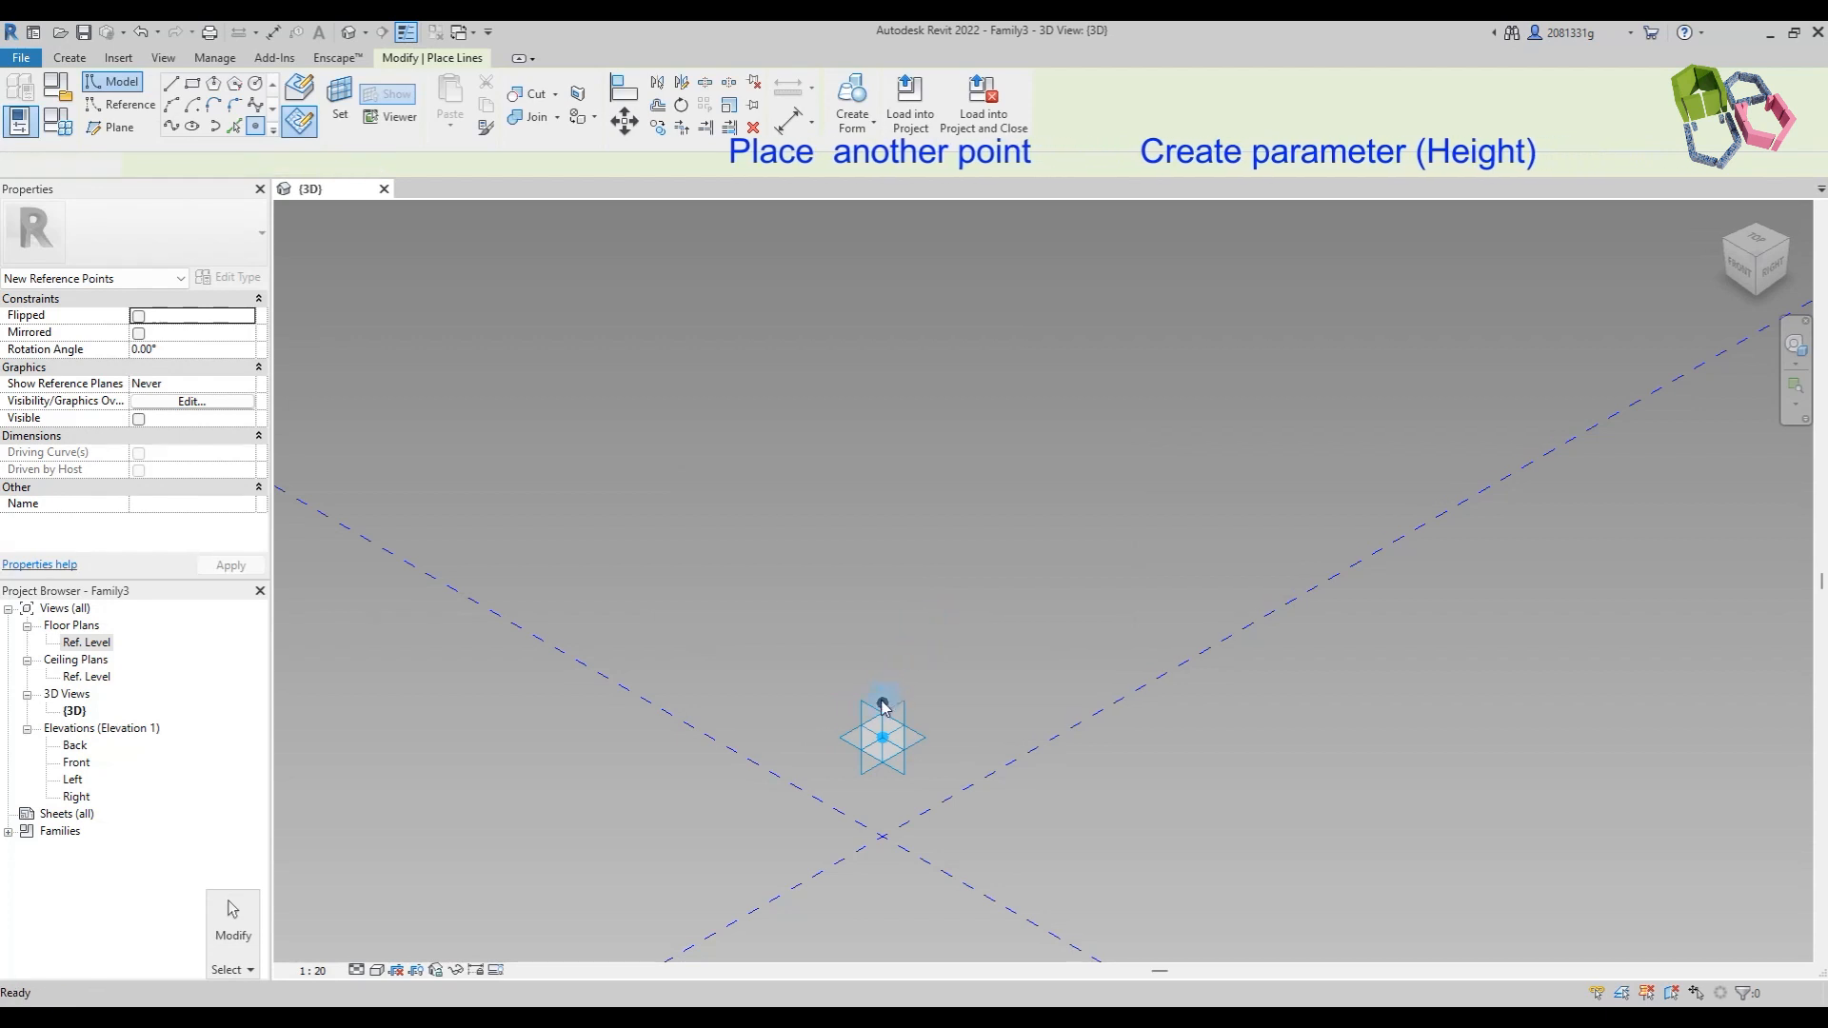
Step: Set the new point's offset to 1000 and associate it with a new type parameter named Height
left_click(904, 701)
left_click(152, 504)
type("100")
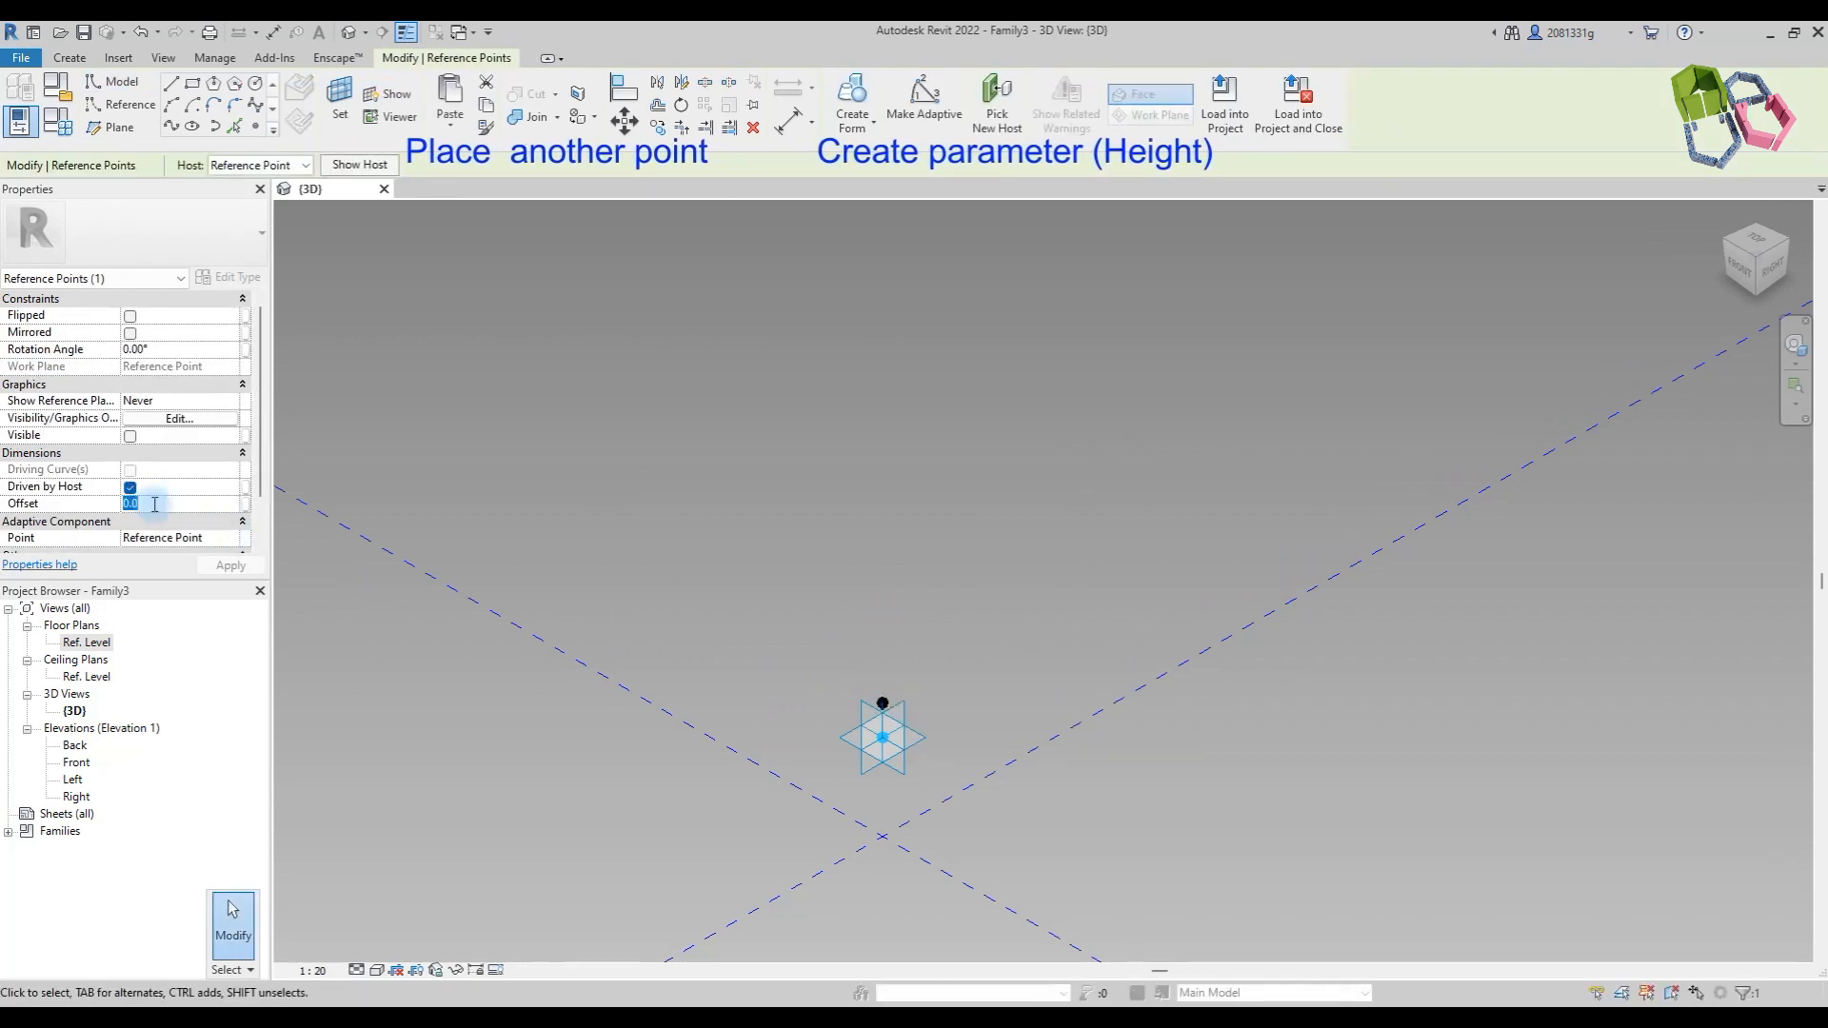
type("0")
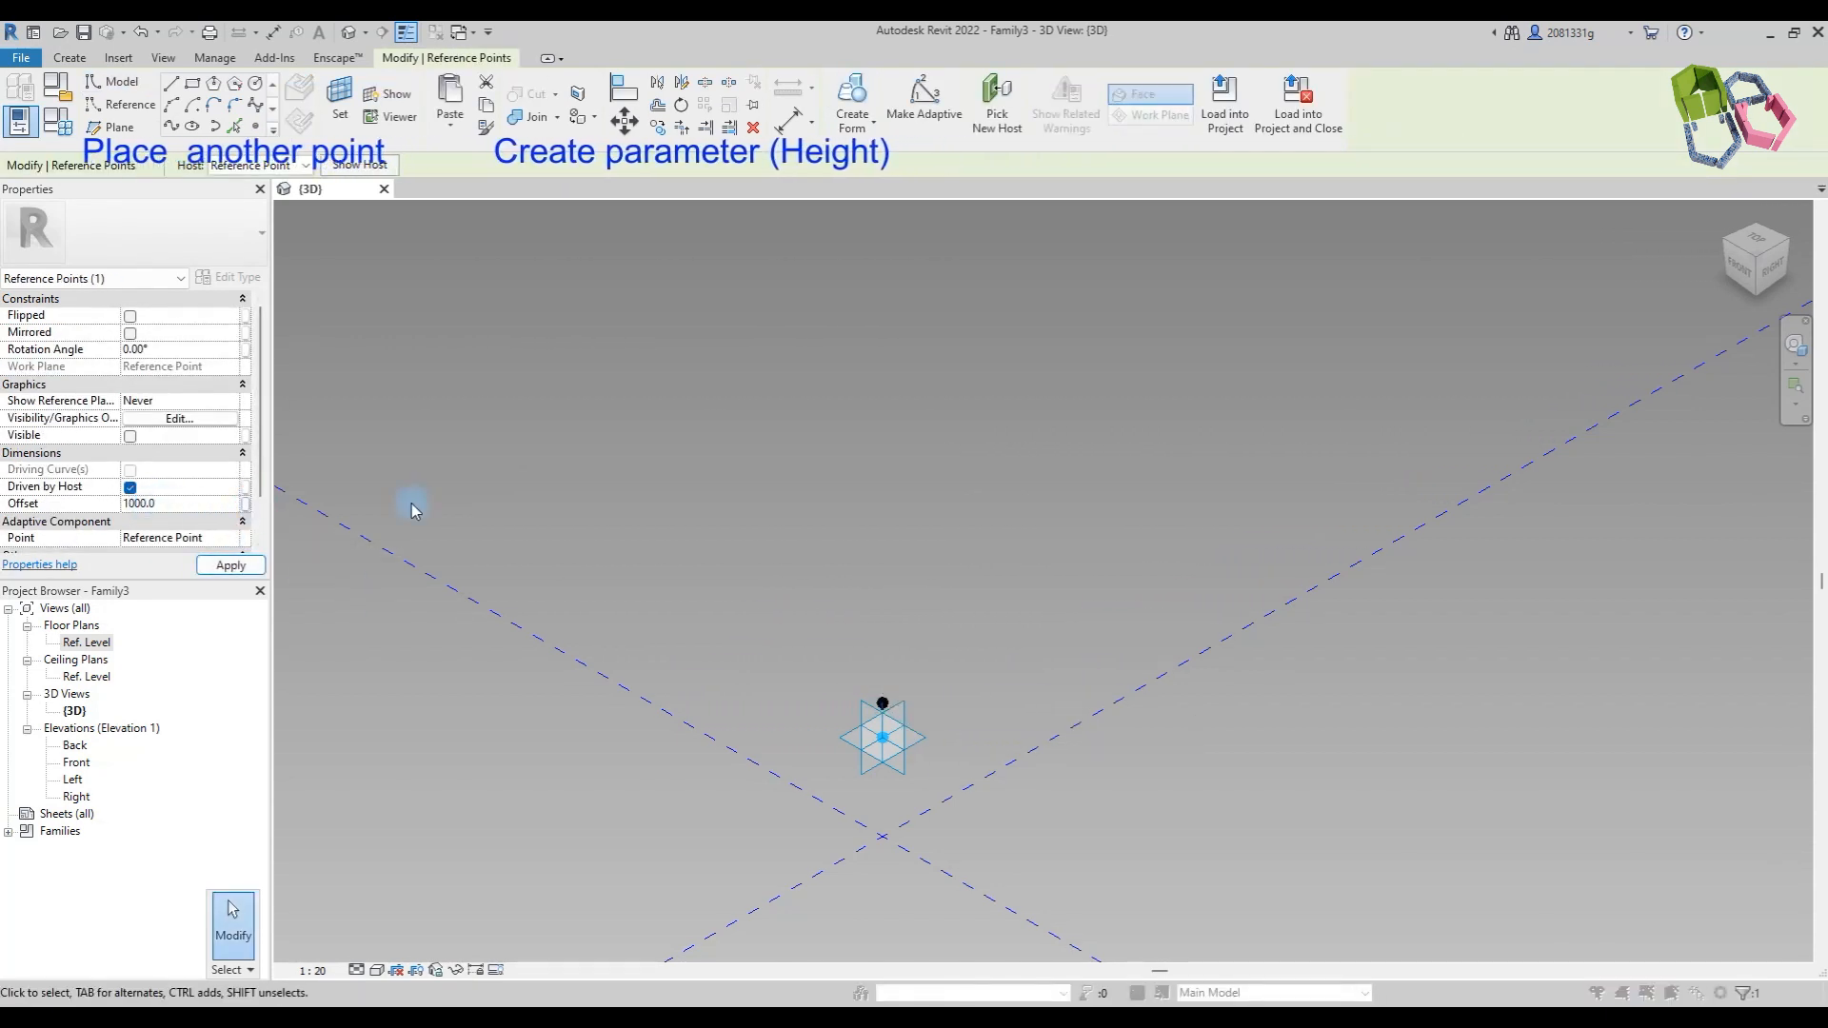
left_click(245, 504)
left_click(249, 577)
left_click(703, 511)
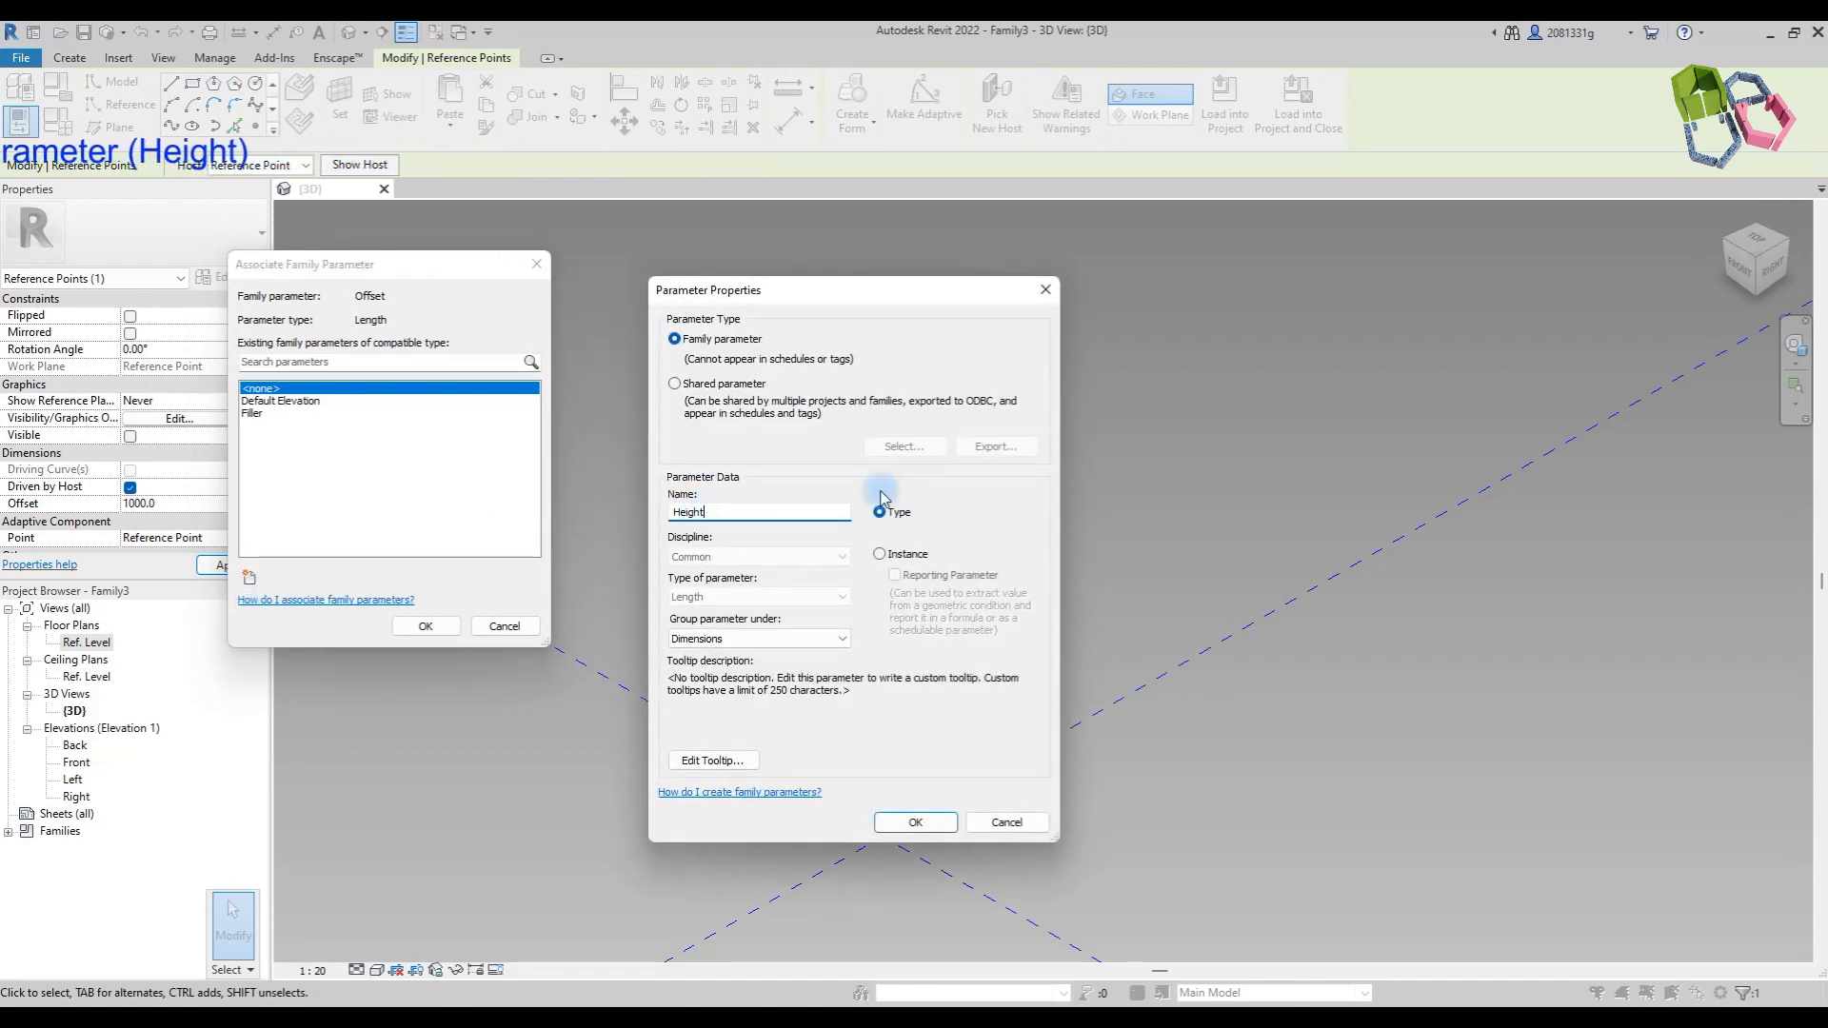
left_click(922, 824)
left_click(425, 626)
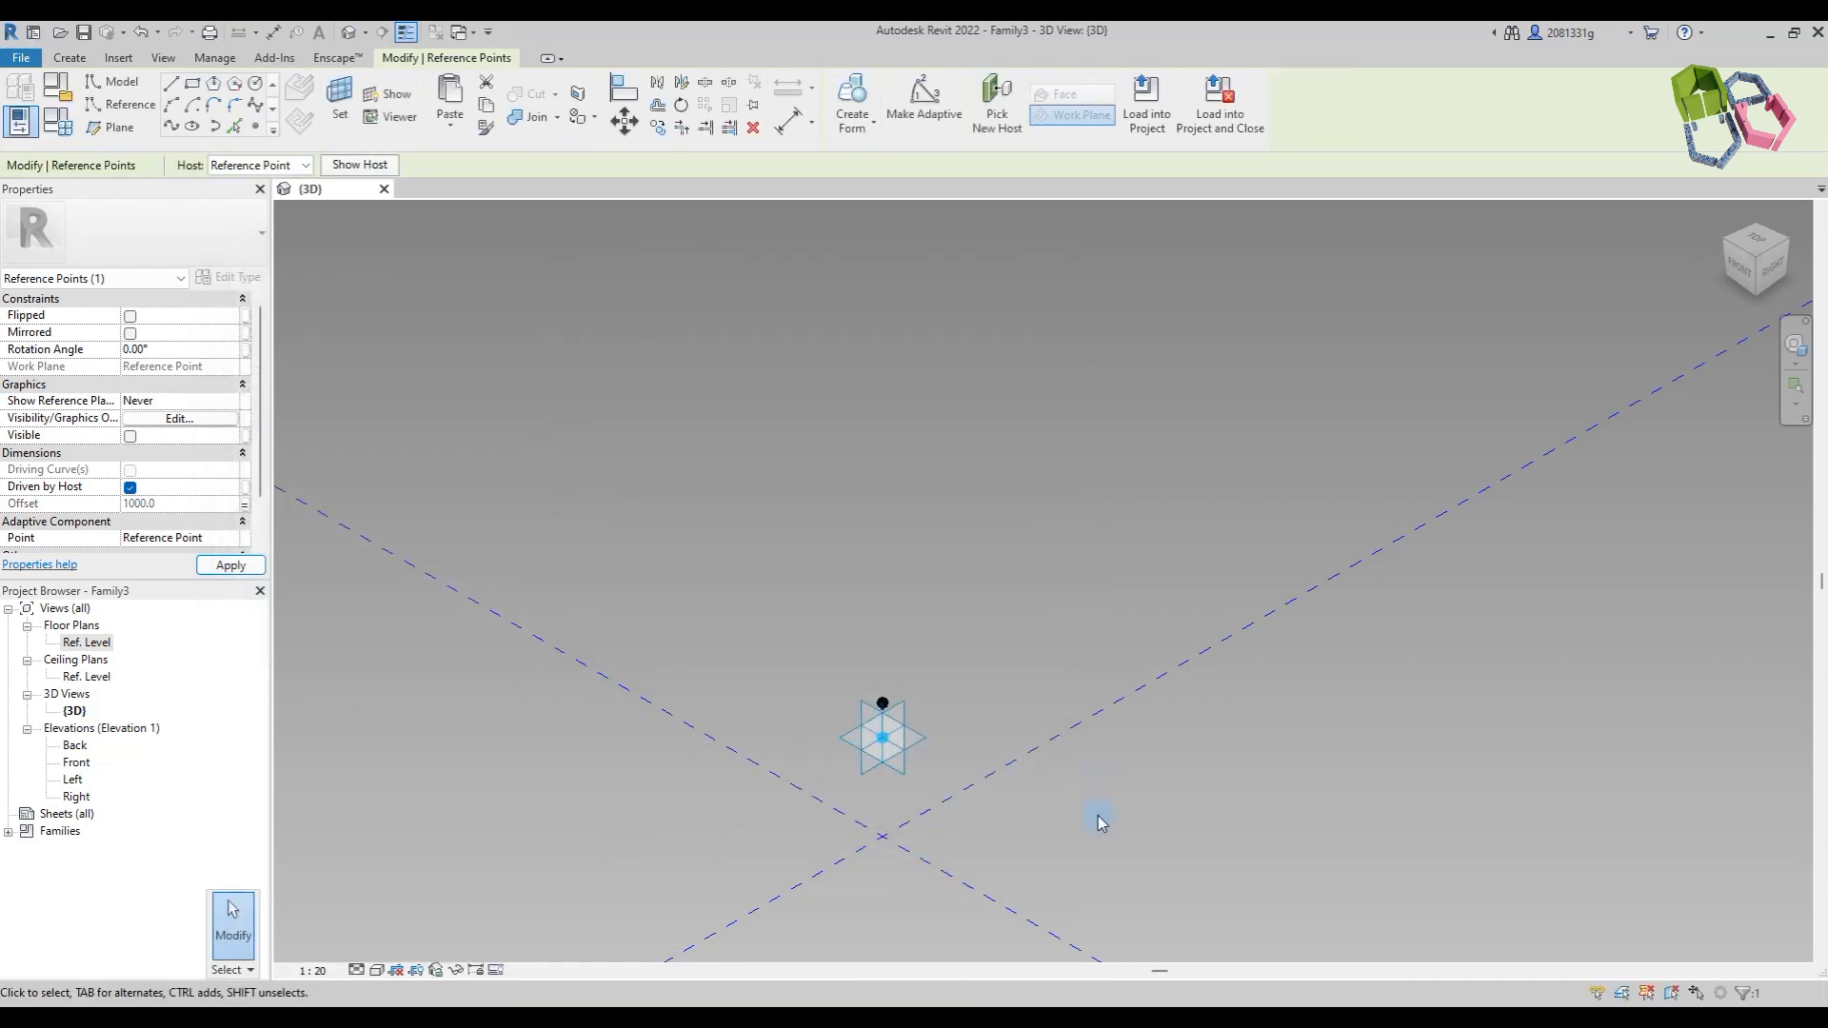
Step: Place a reference point on a vertical plane of the uppermost reference point
left_click(255, 126)
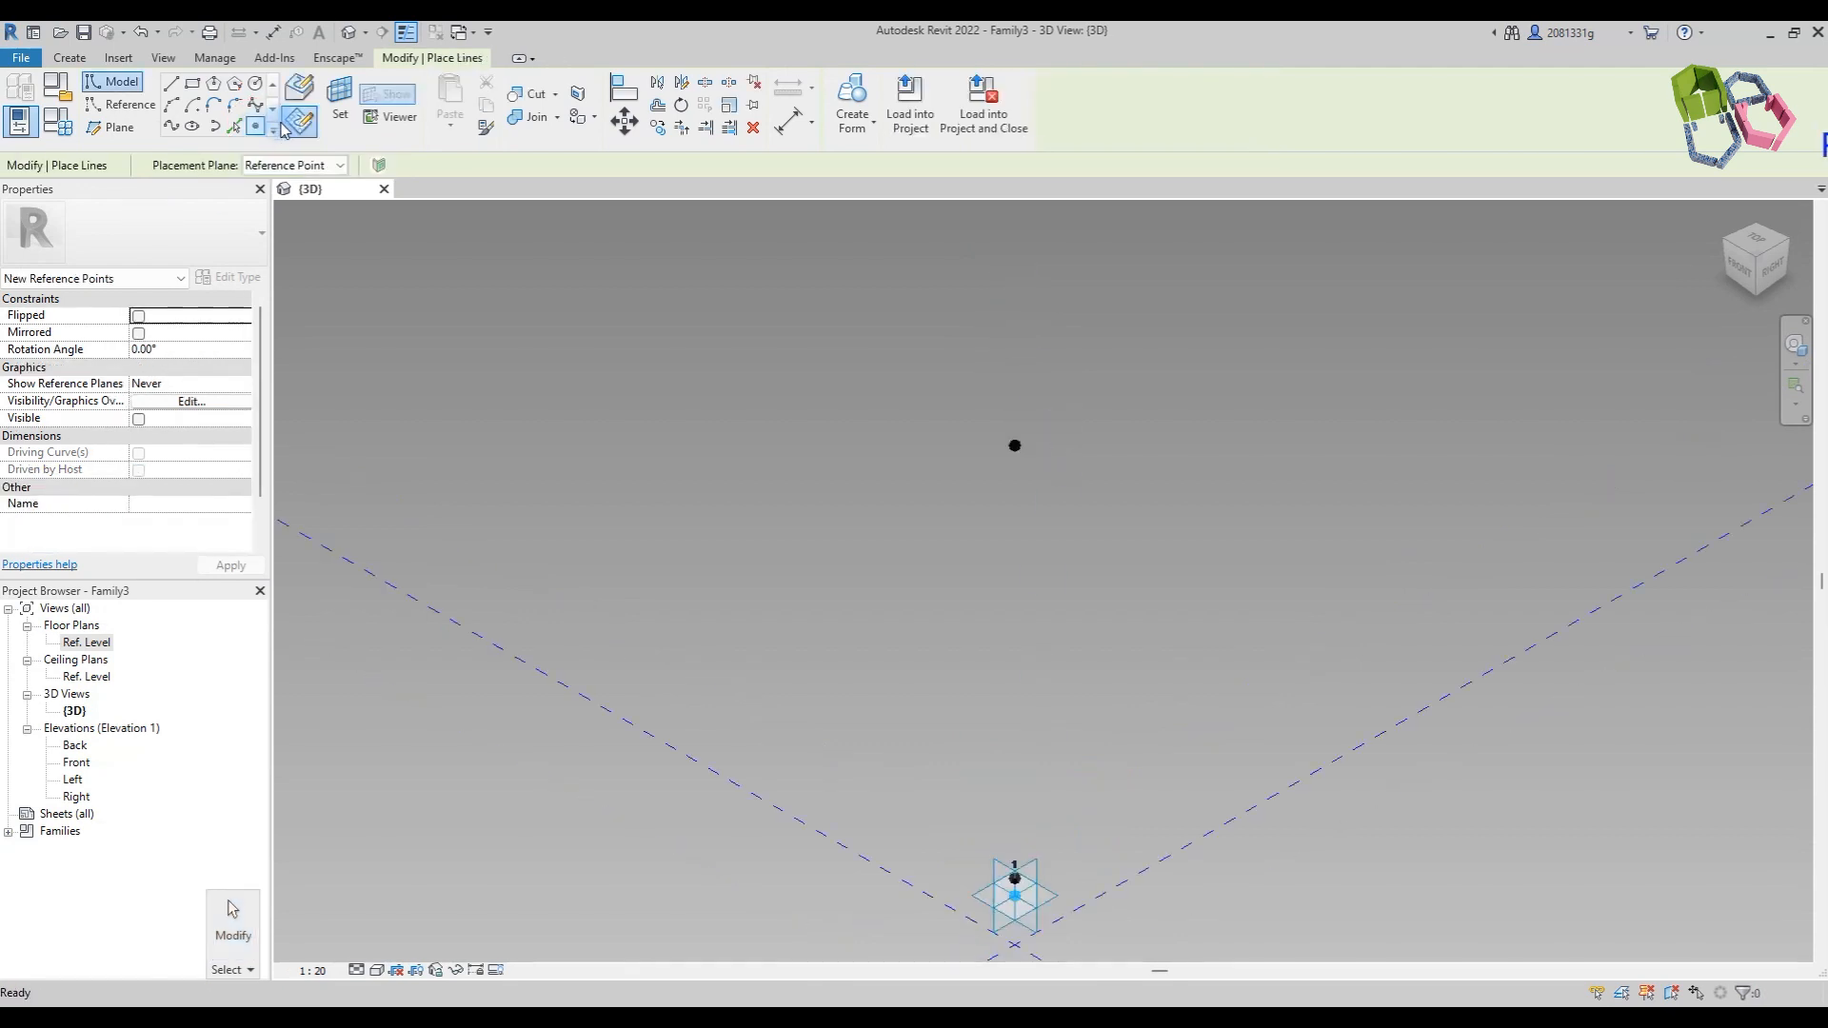
left_click(340, 102)
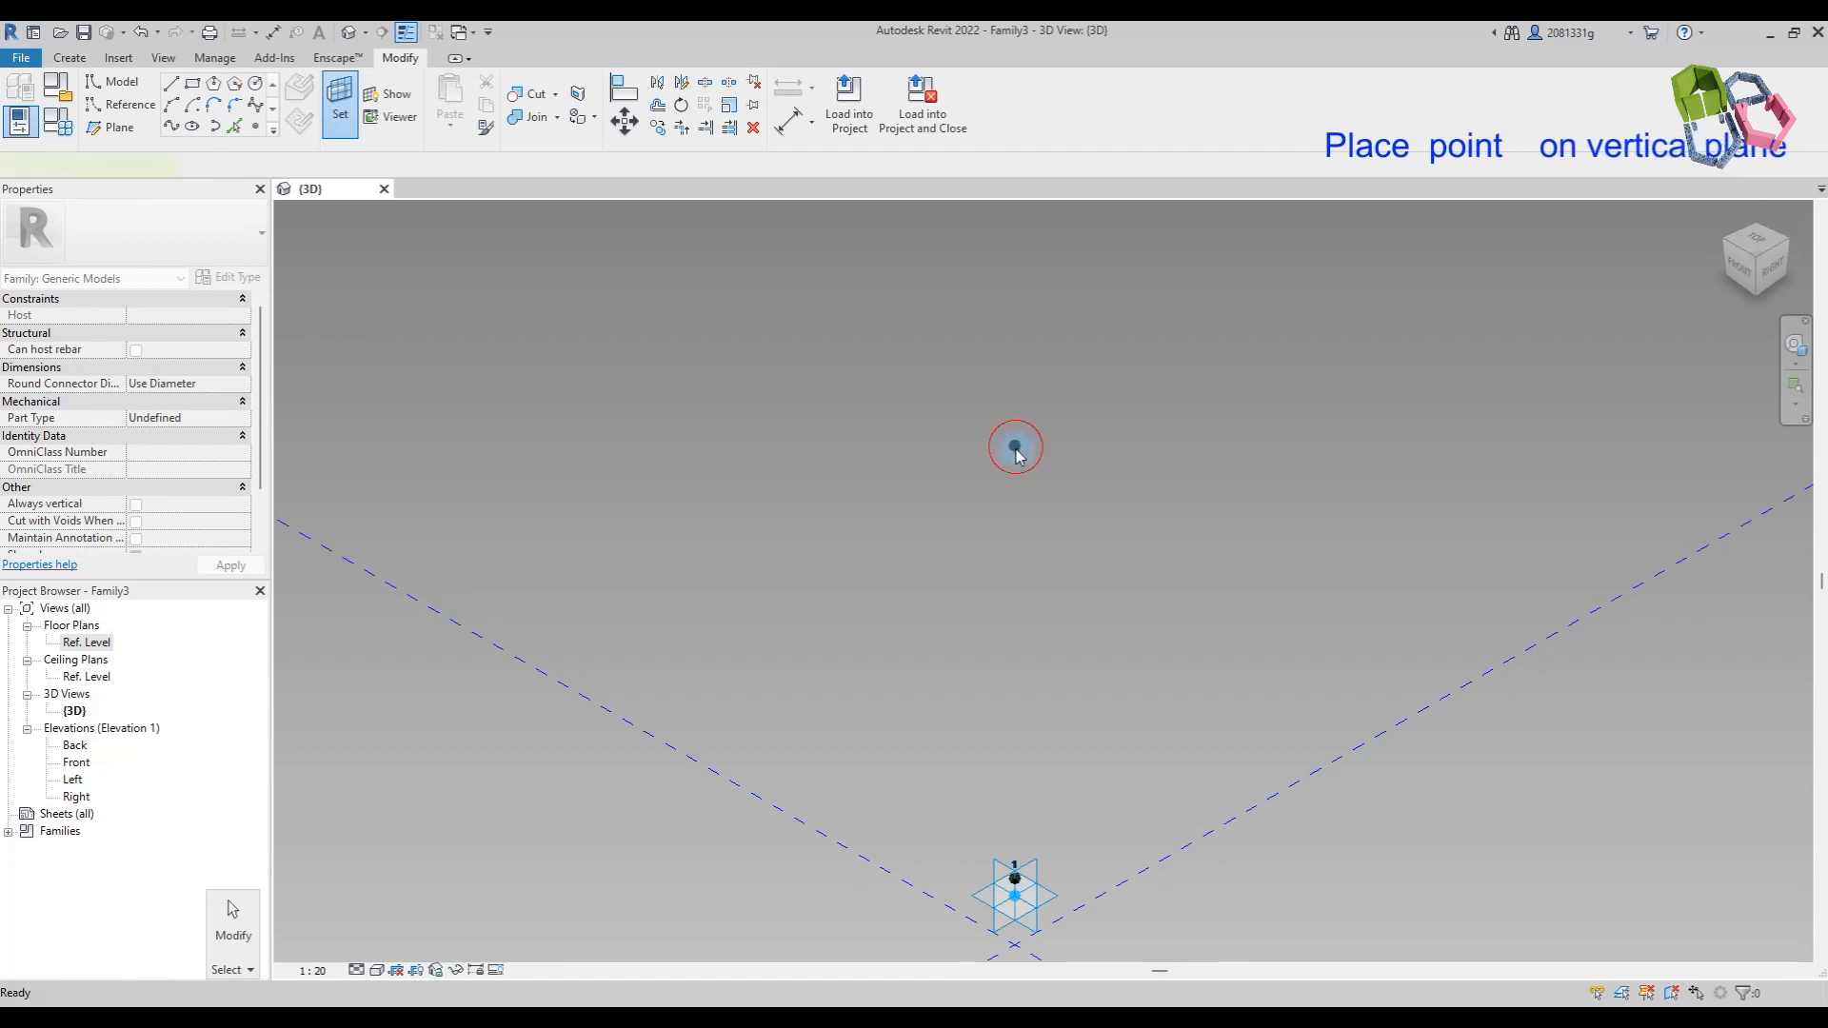
Step: Place a reference point on the vertical plane of the upper point, move it off toward the front, and set its offset to 2100
left_click(1016, 446)
left_click(1016, 446)
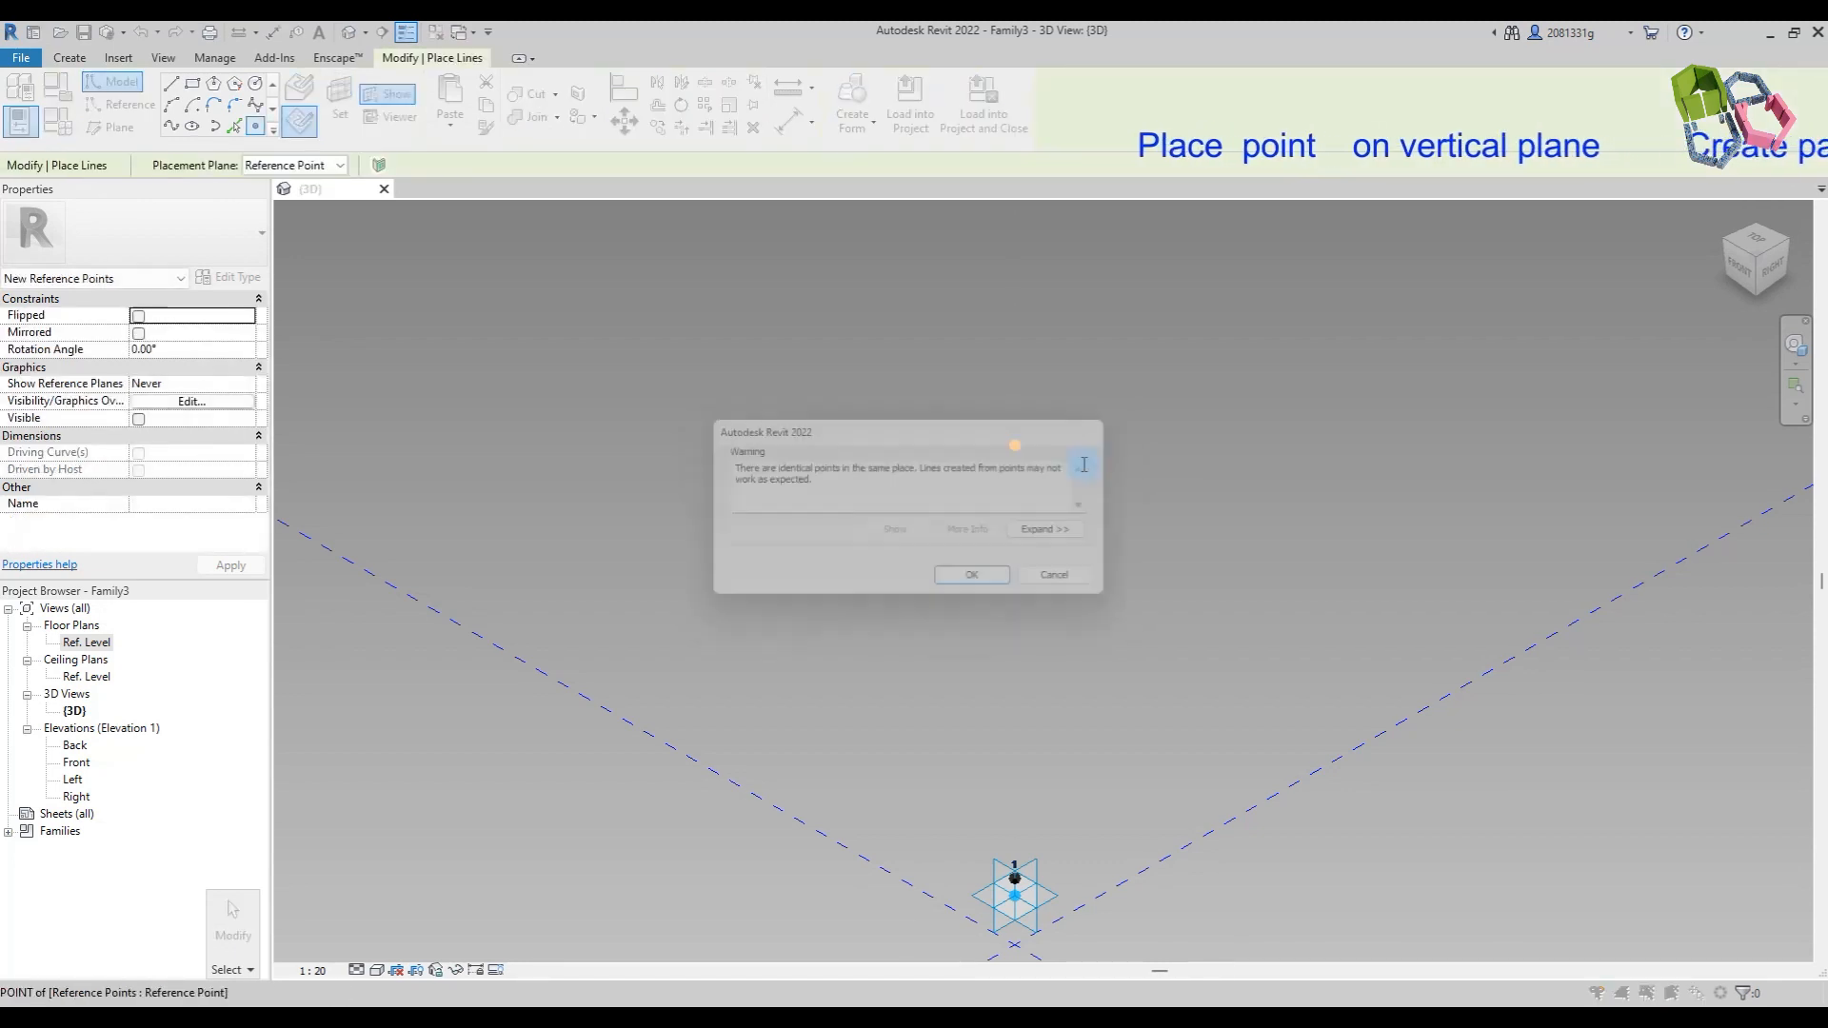
left_click(984, 584)
key("Escape")
left_click(1015, 446)
left_click_drag(1057, 424, 1181, 354)
left_click(172, 503)
type("2100")
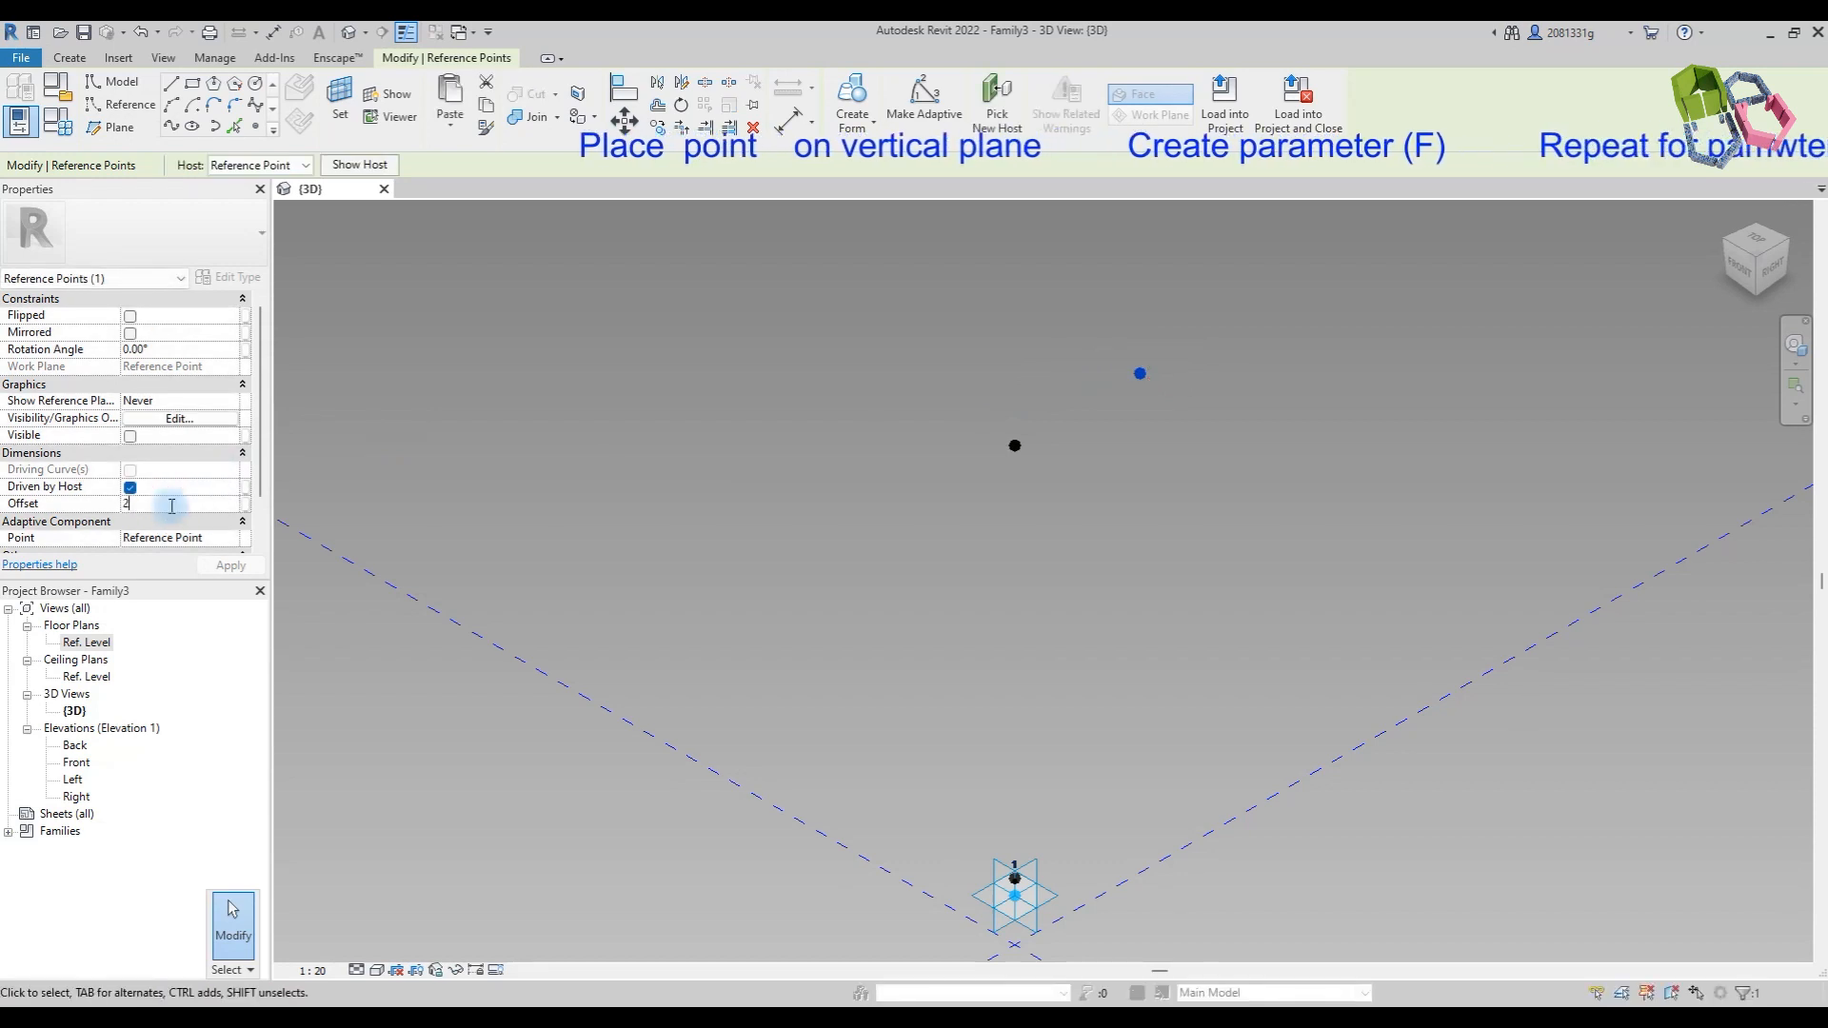
Step: Create a family type parameter named F and associate it with the front point's offset
left_click(244, 504)
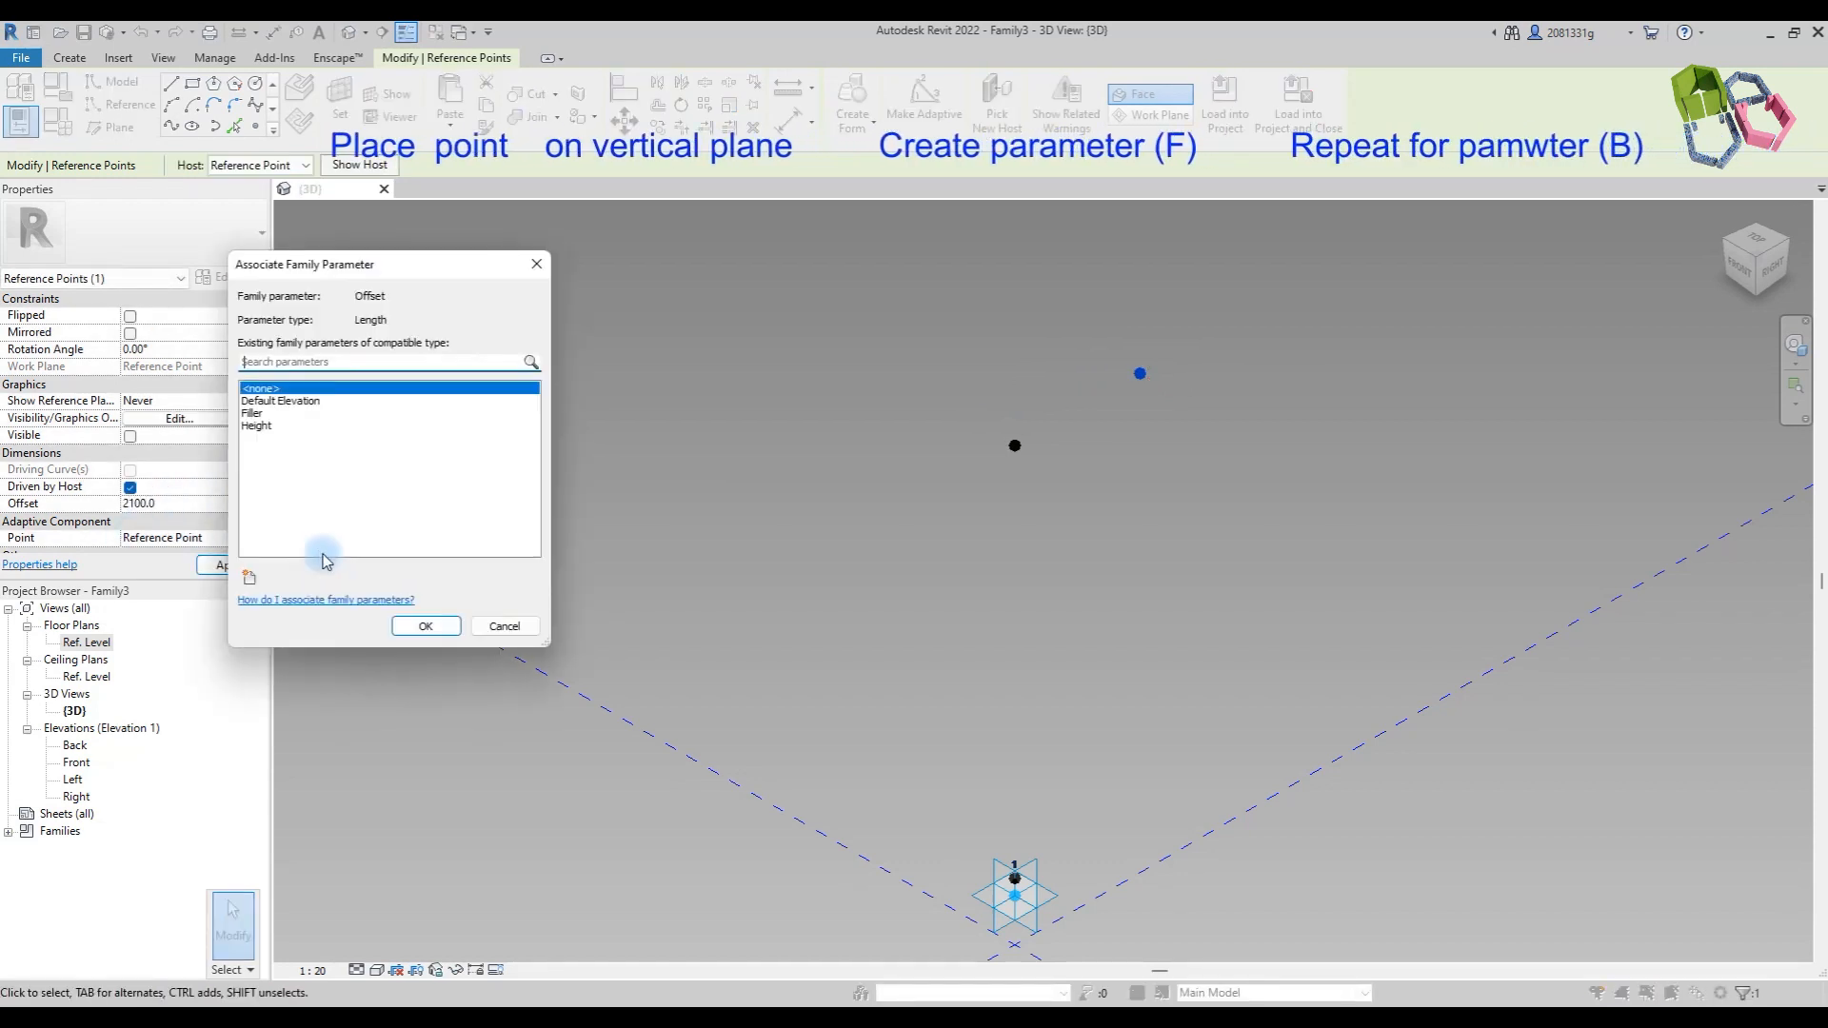
left_click(249, 578)
type("F")
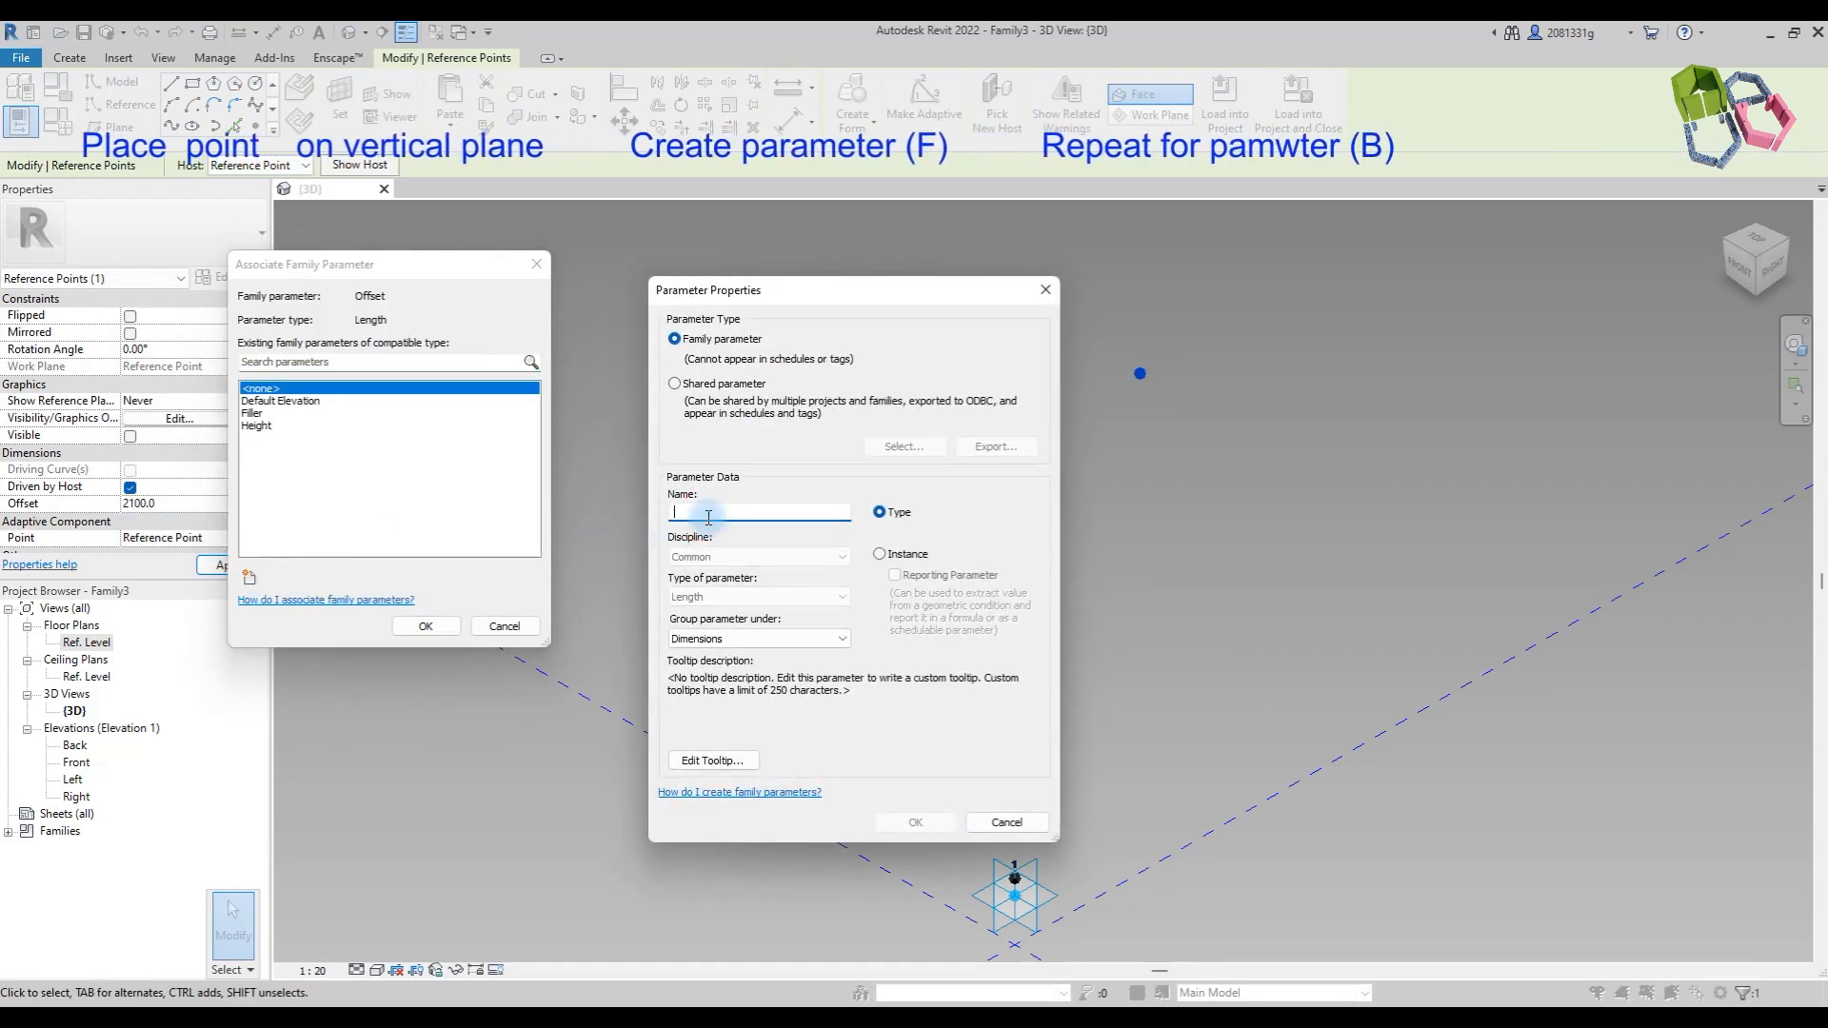
left_click(914, 821)
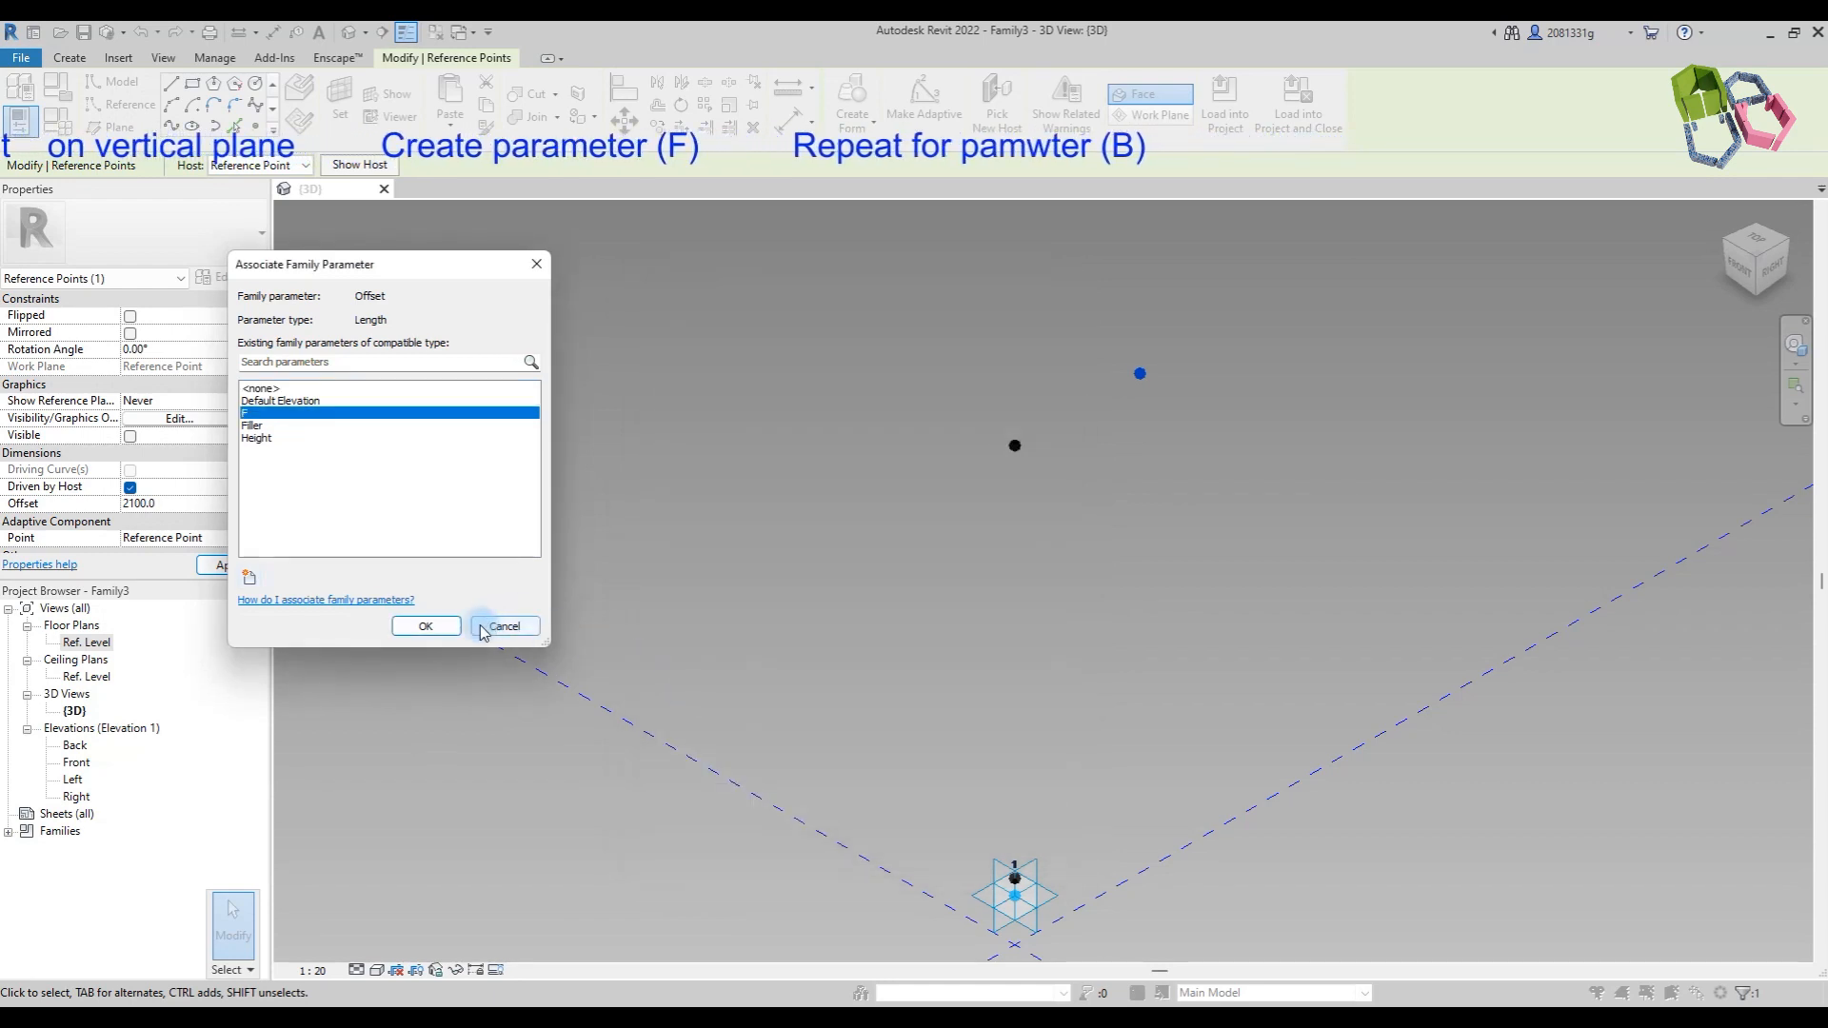
left_click(436, 628)
Step: Place another reference point on the upper point's vertical plane, move it toward the back, and set its offset to -700
left_click(255, 126)
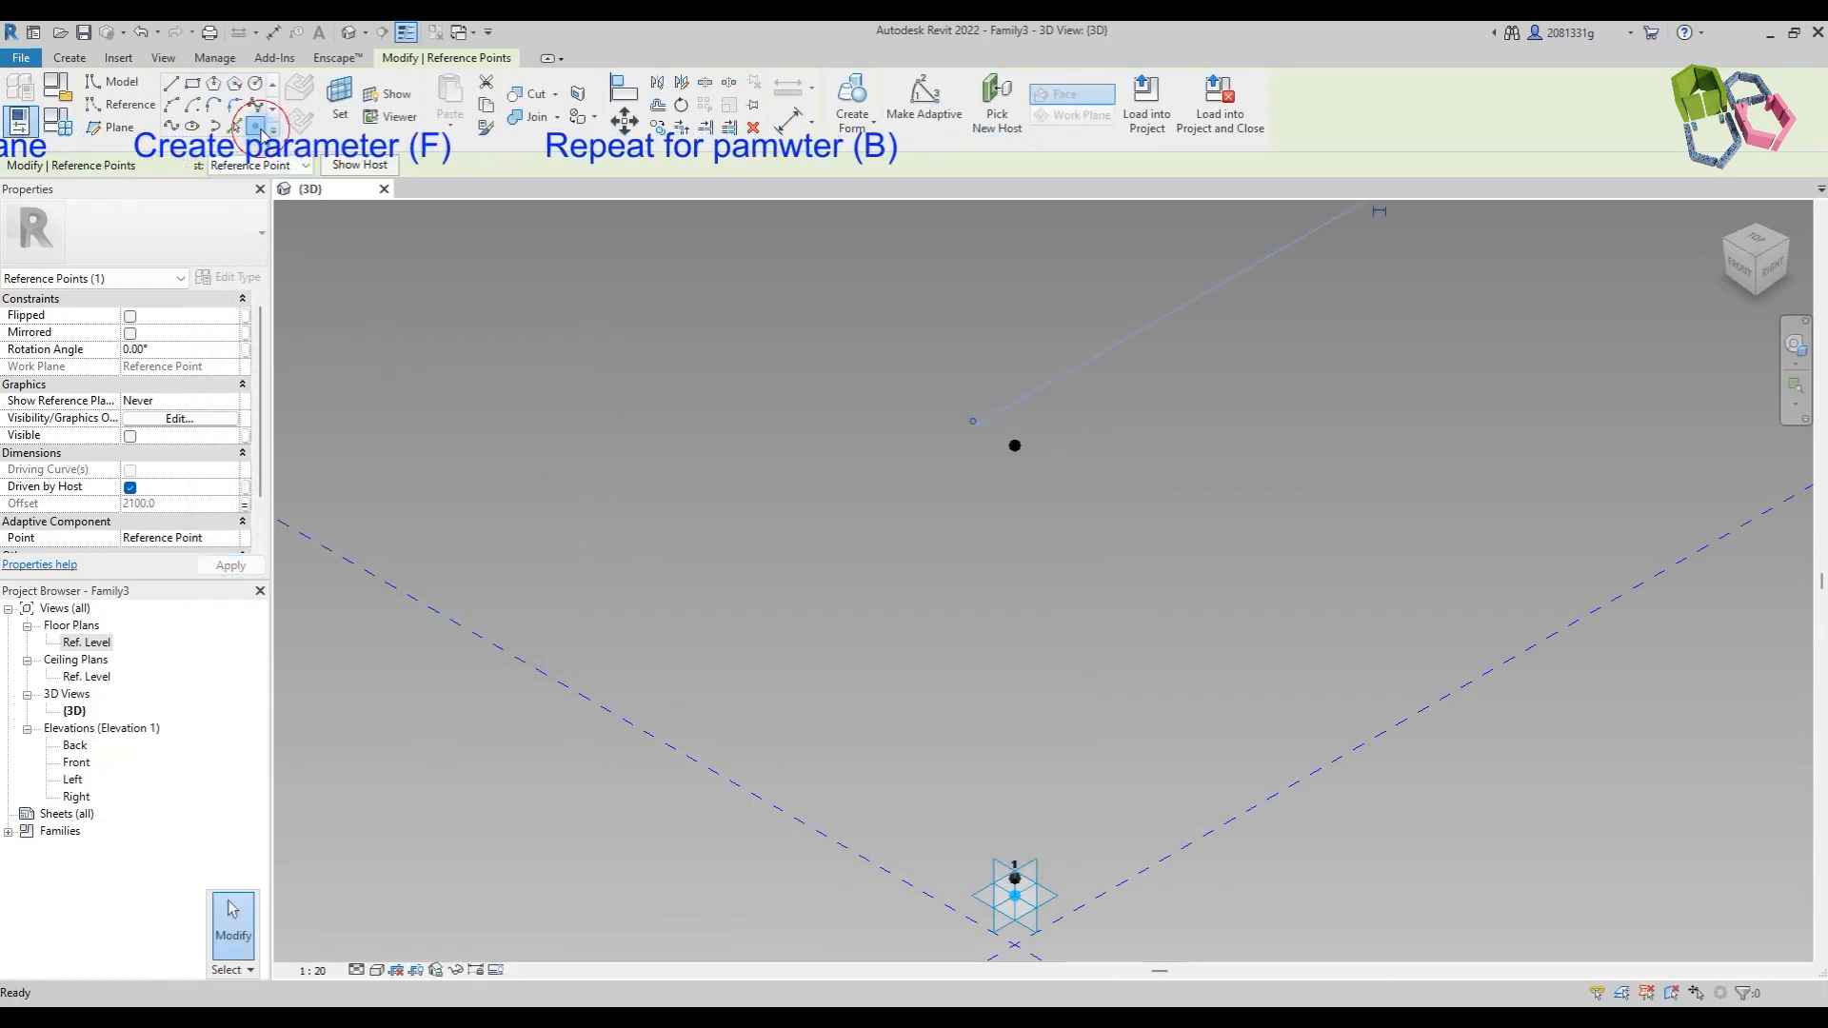
left_click(340, 100)
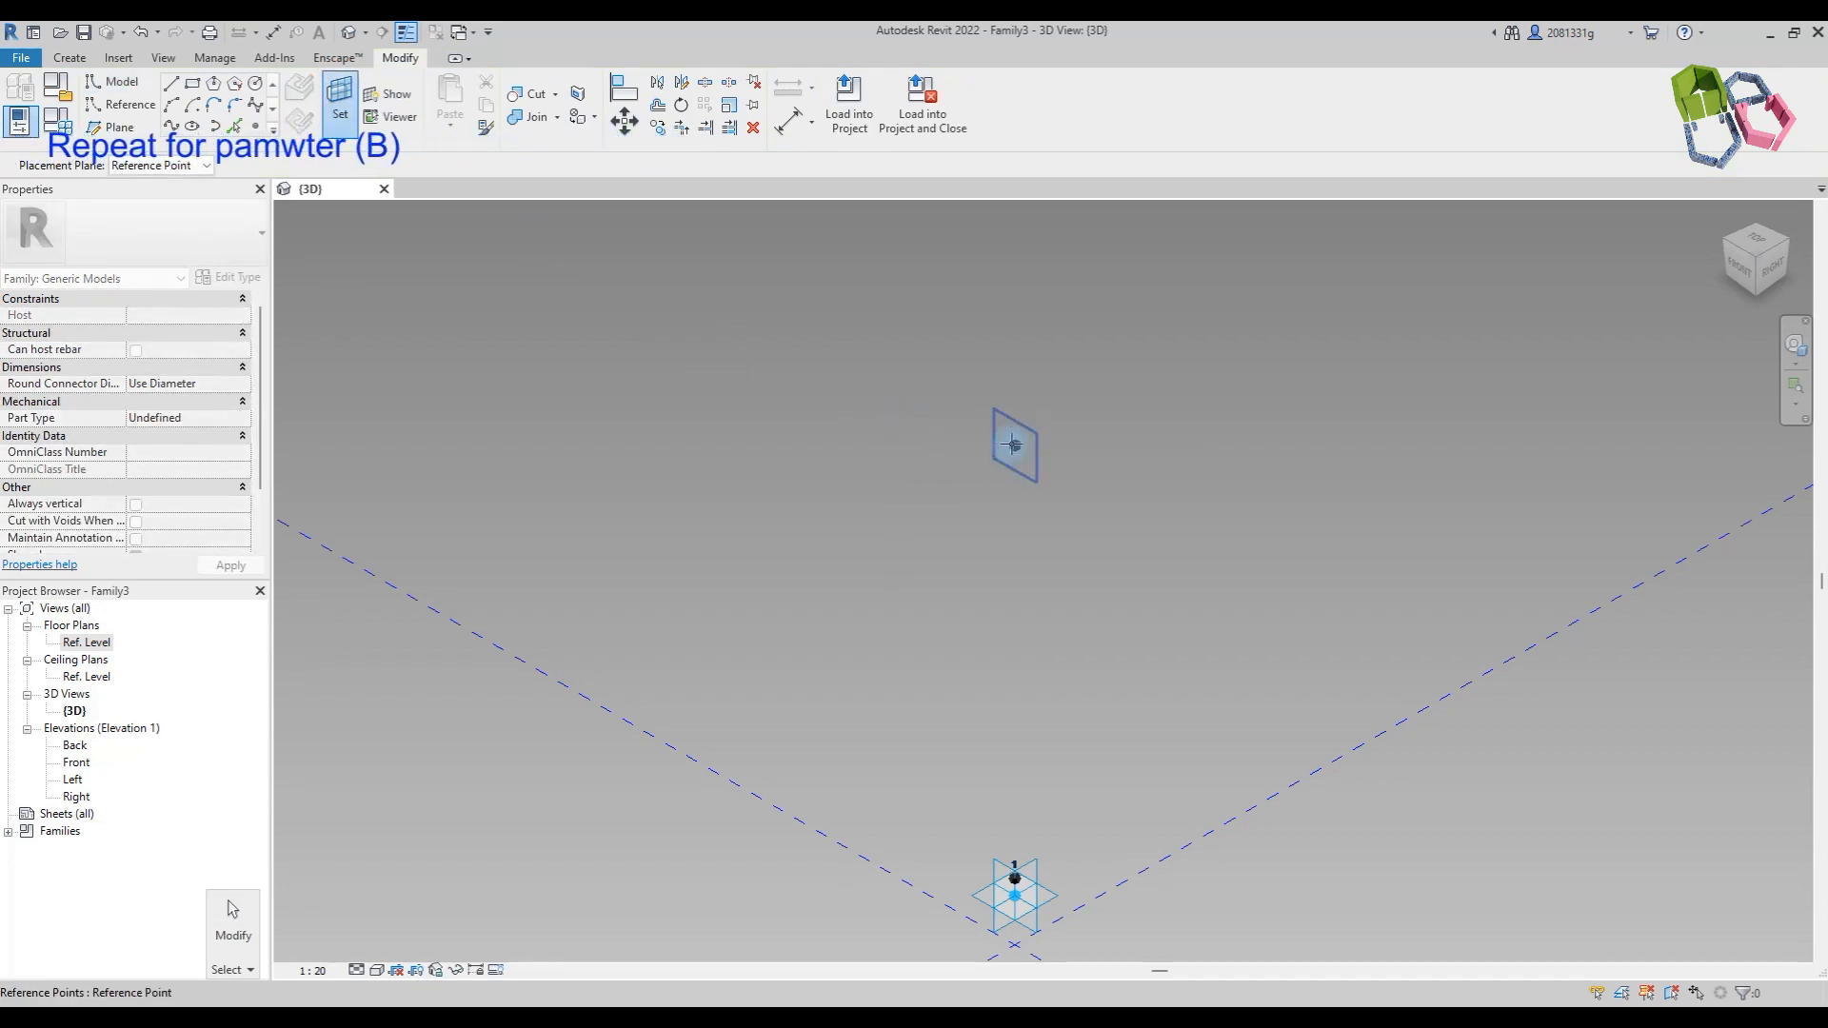
left_click(1015, 445)
left_click(1015, 446)
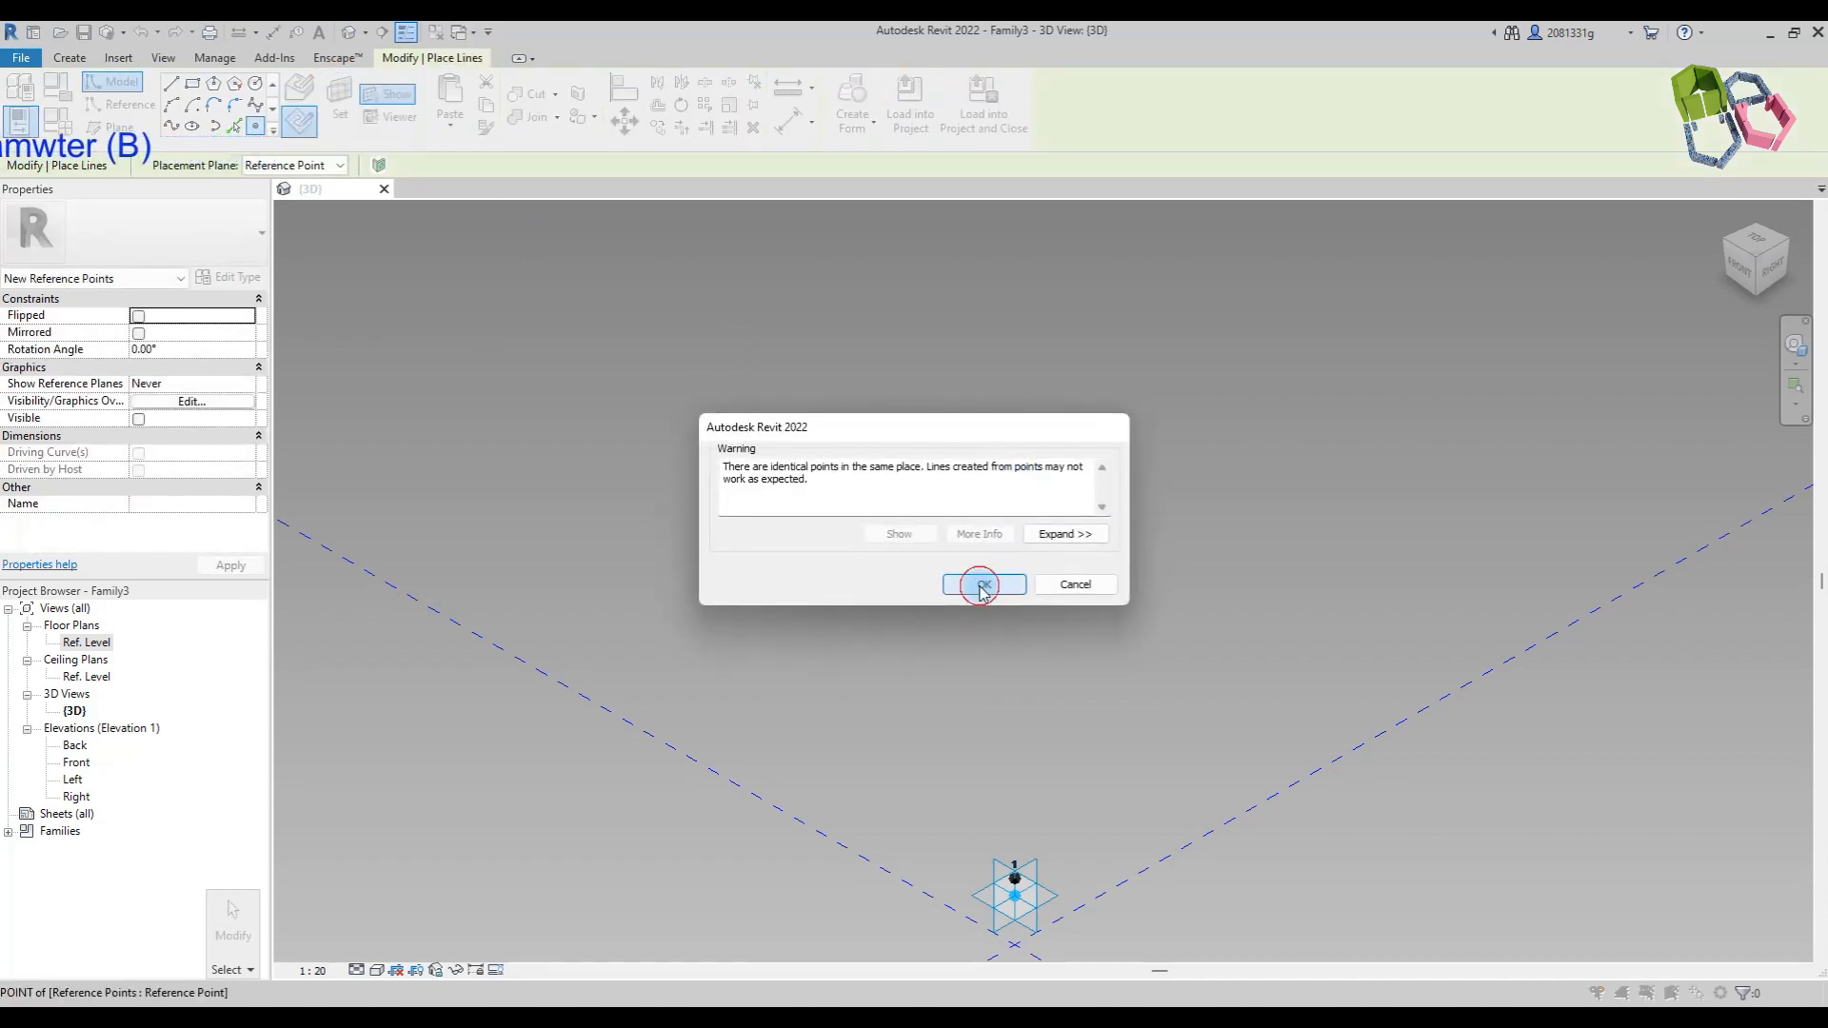
left_click(978, 581)
key("Escape")
left_click(1015, 445)
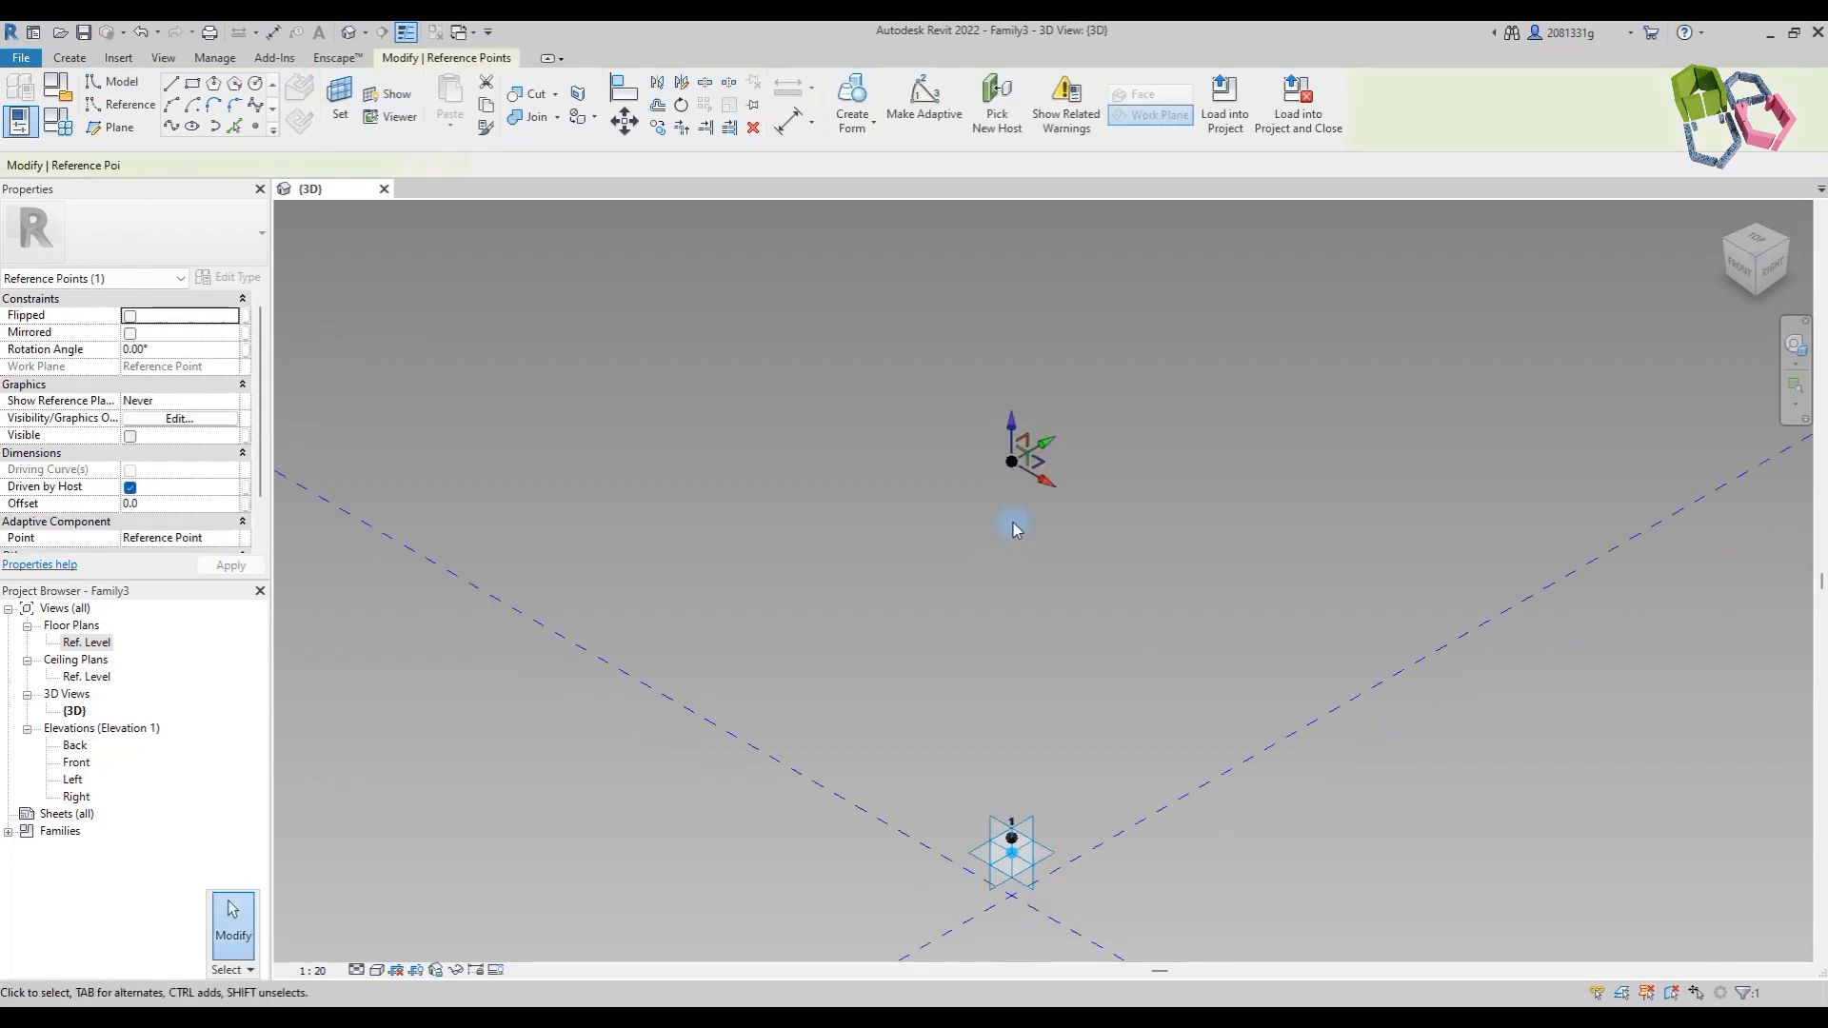
scroll(1045, 488, "down", 3)
left_click_drag(977, 529, 978, 533)
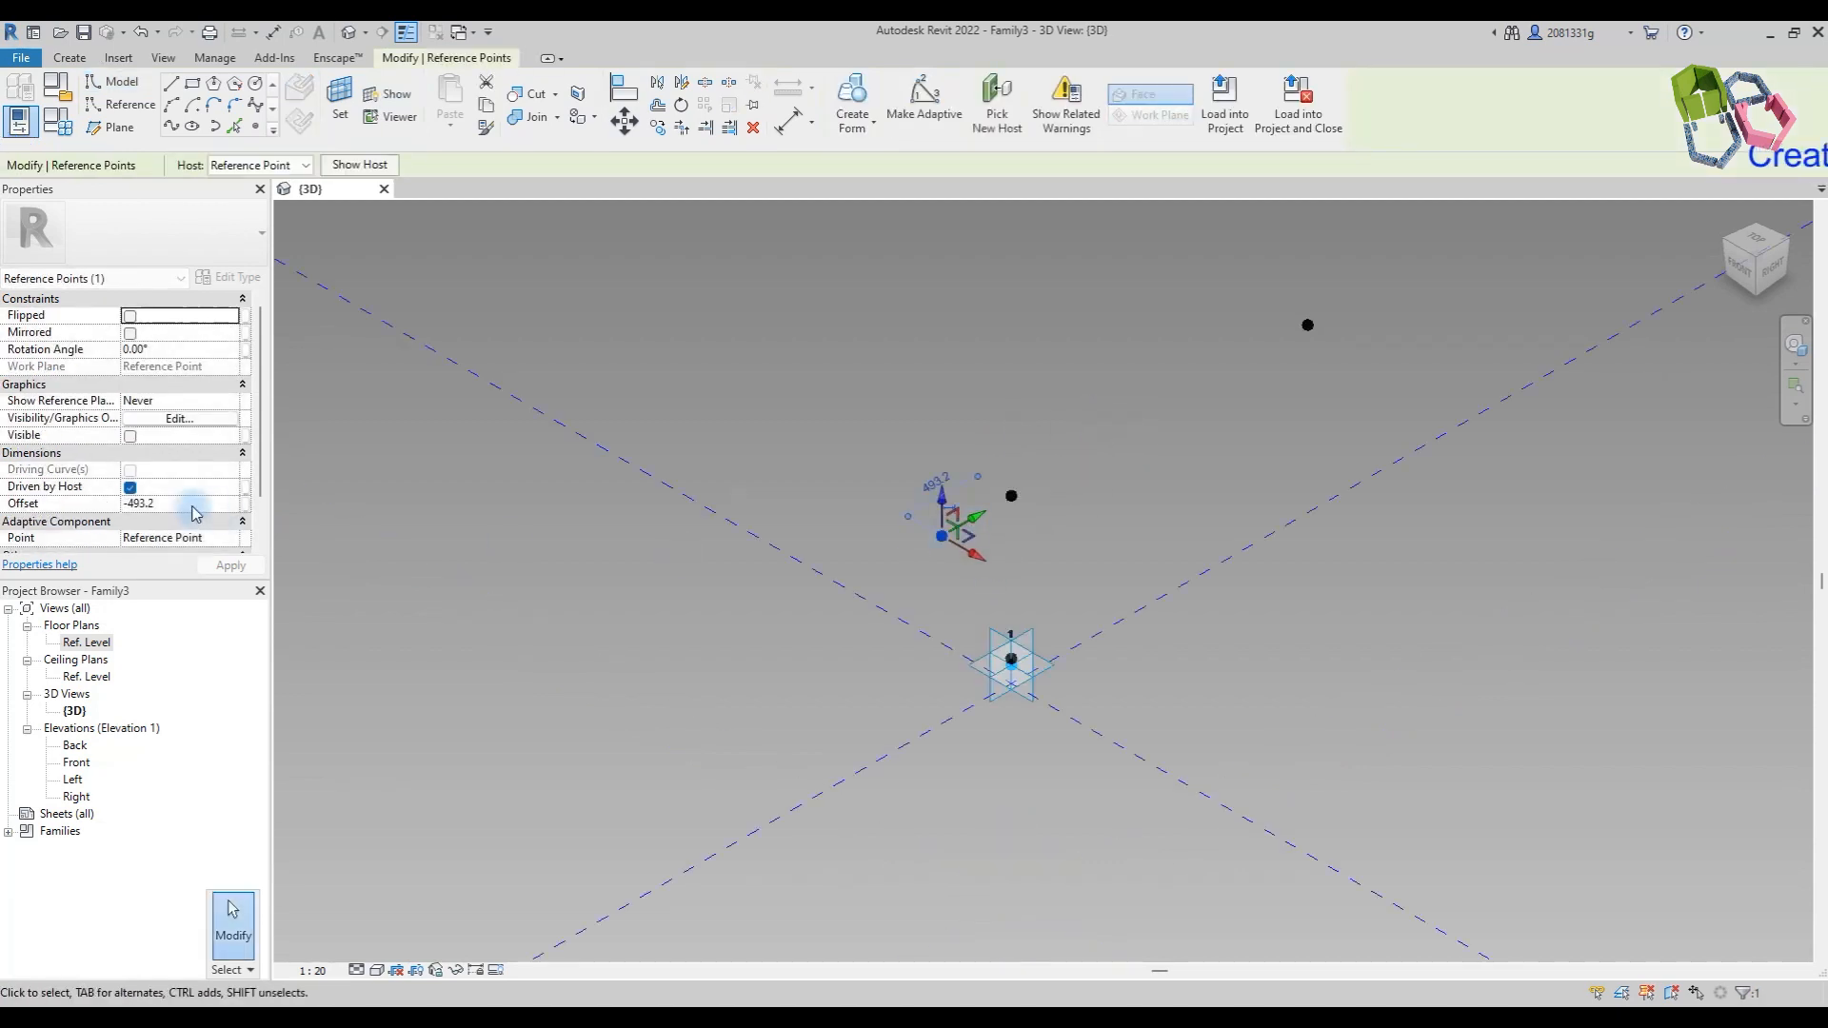
double_click(178, 511)
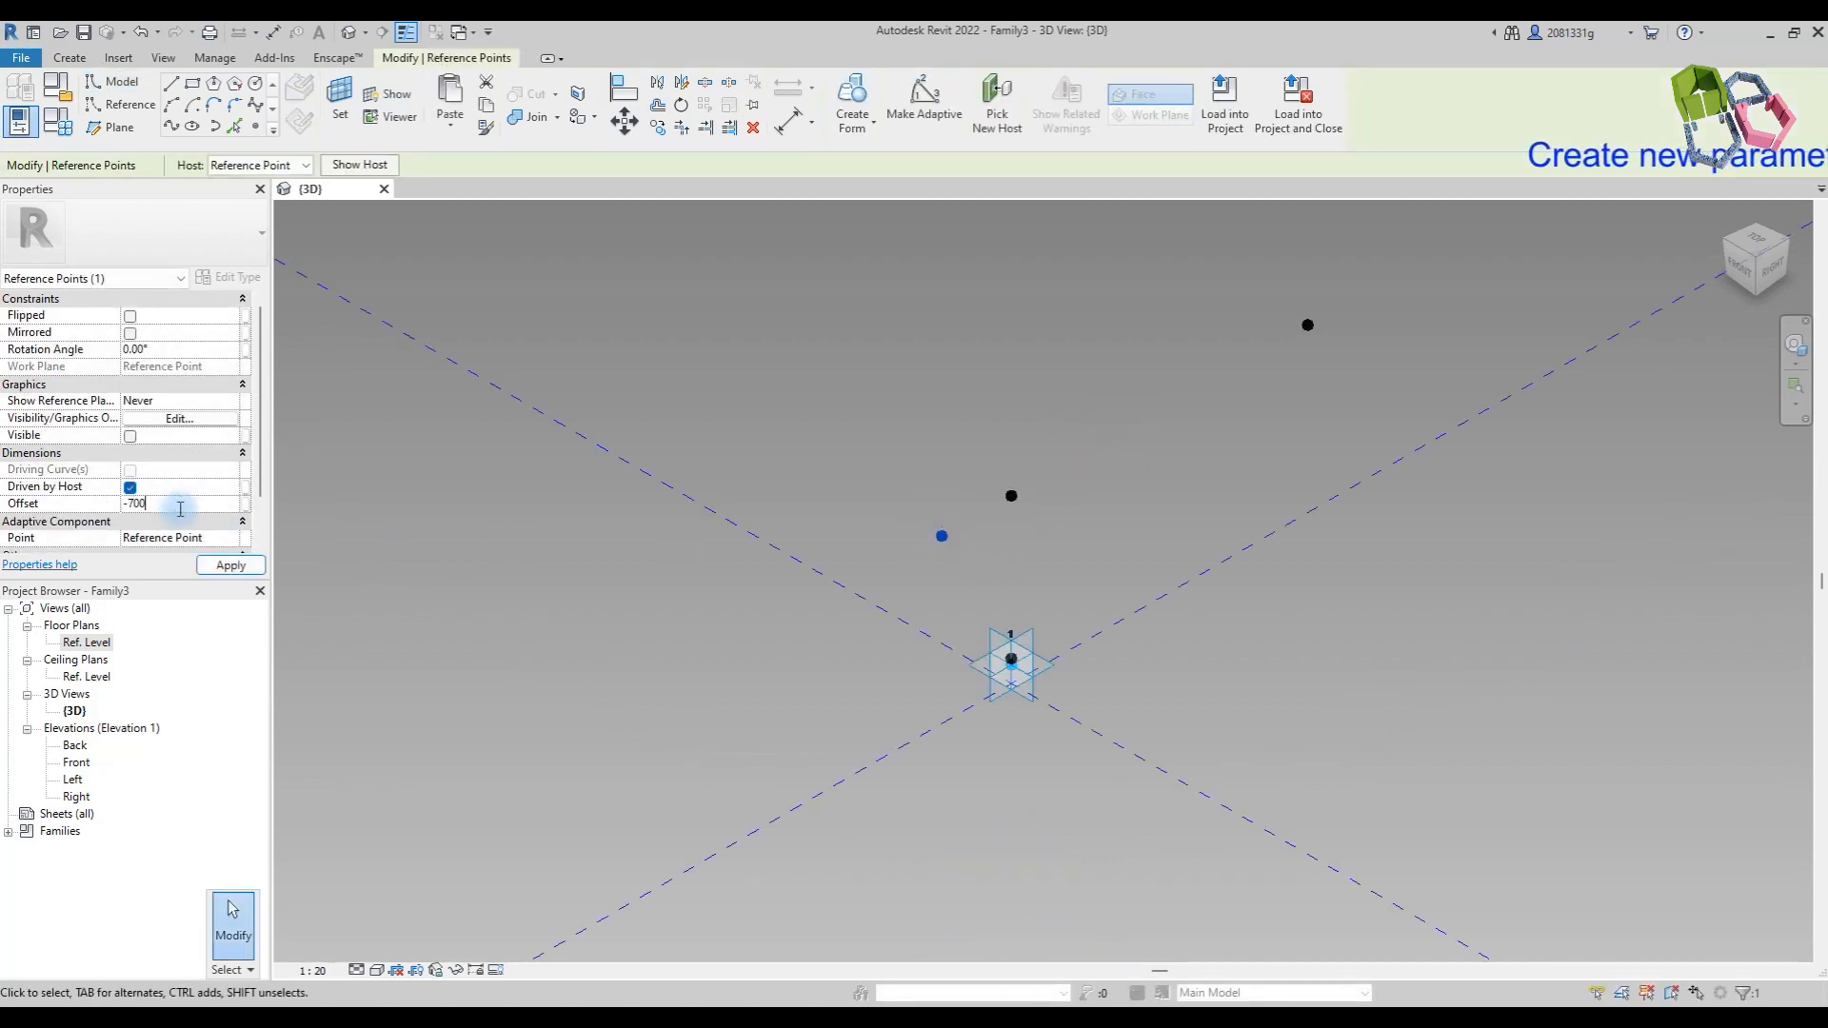
Step: Create a family type parameter named Bop and associate it with the back point's offset
left_click(246, 503)
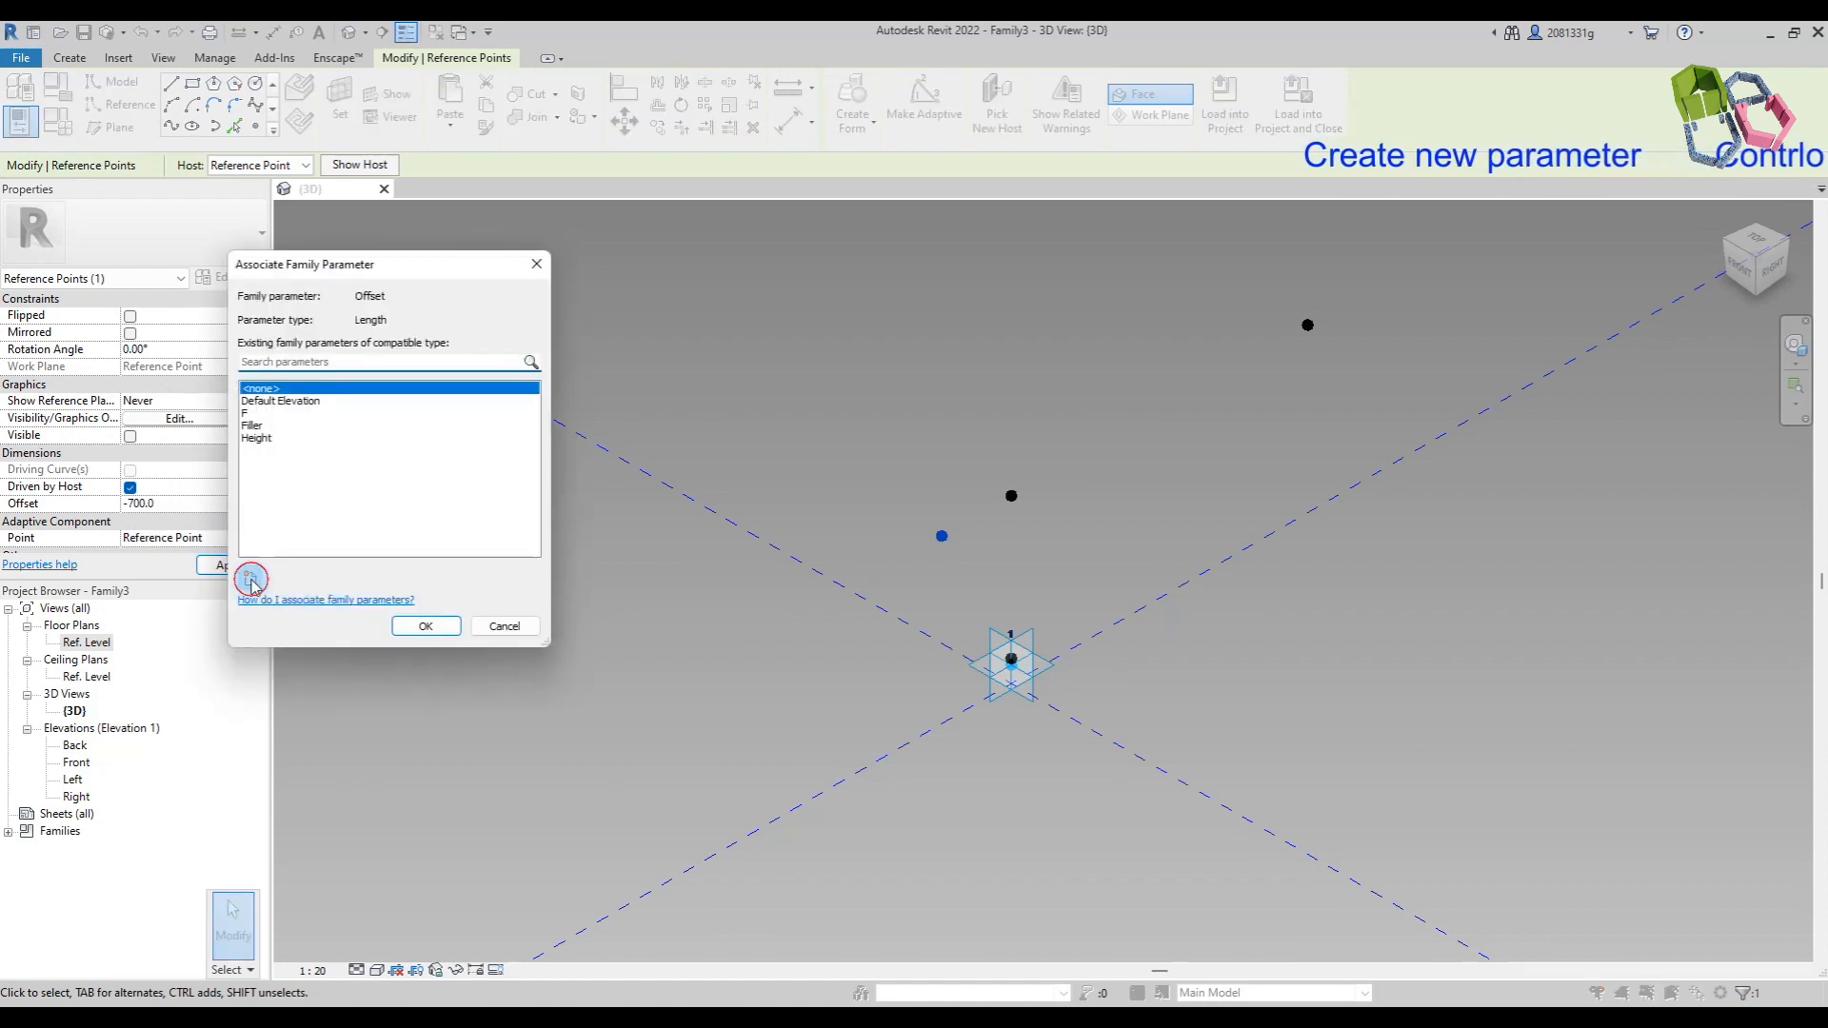
left_click(249, 577)
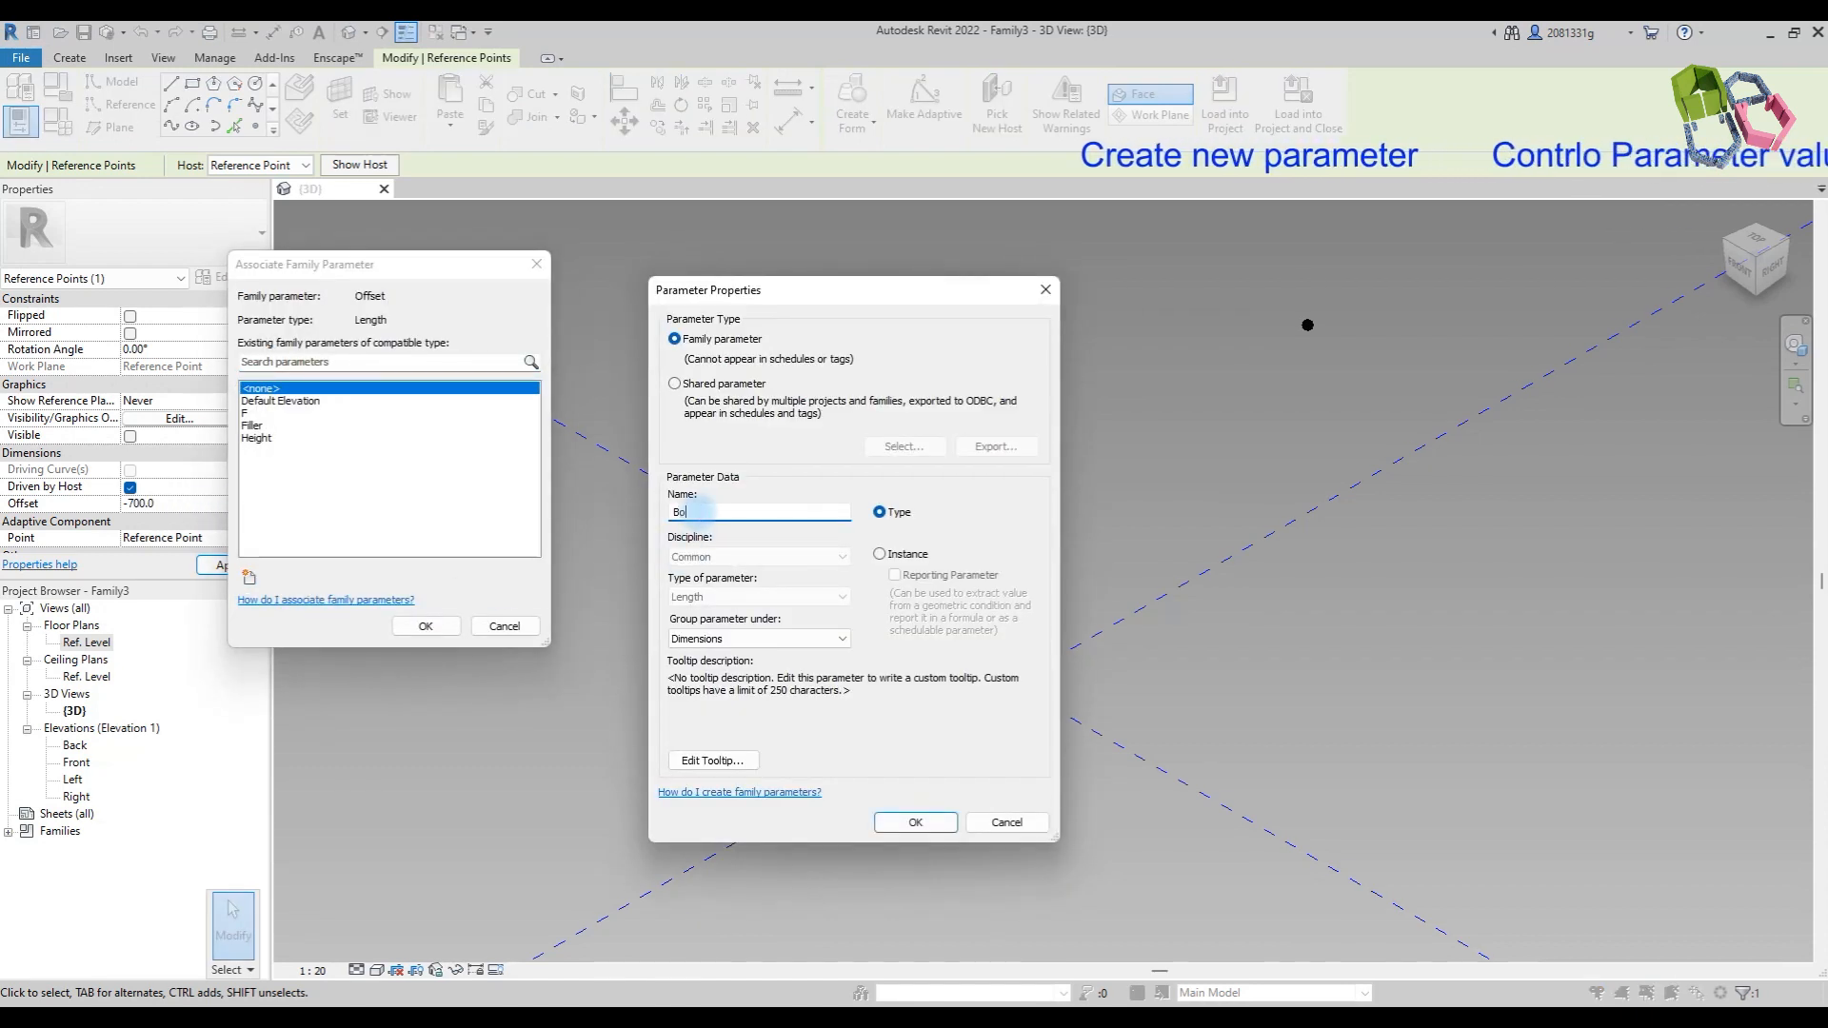
left_click(916, 826)
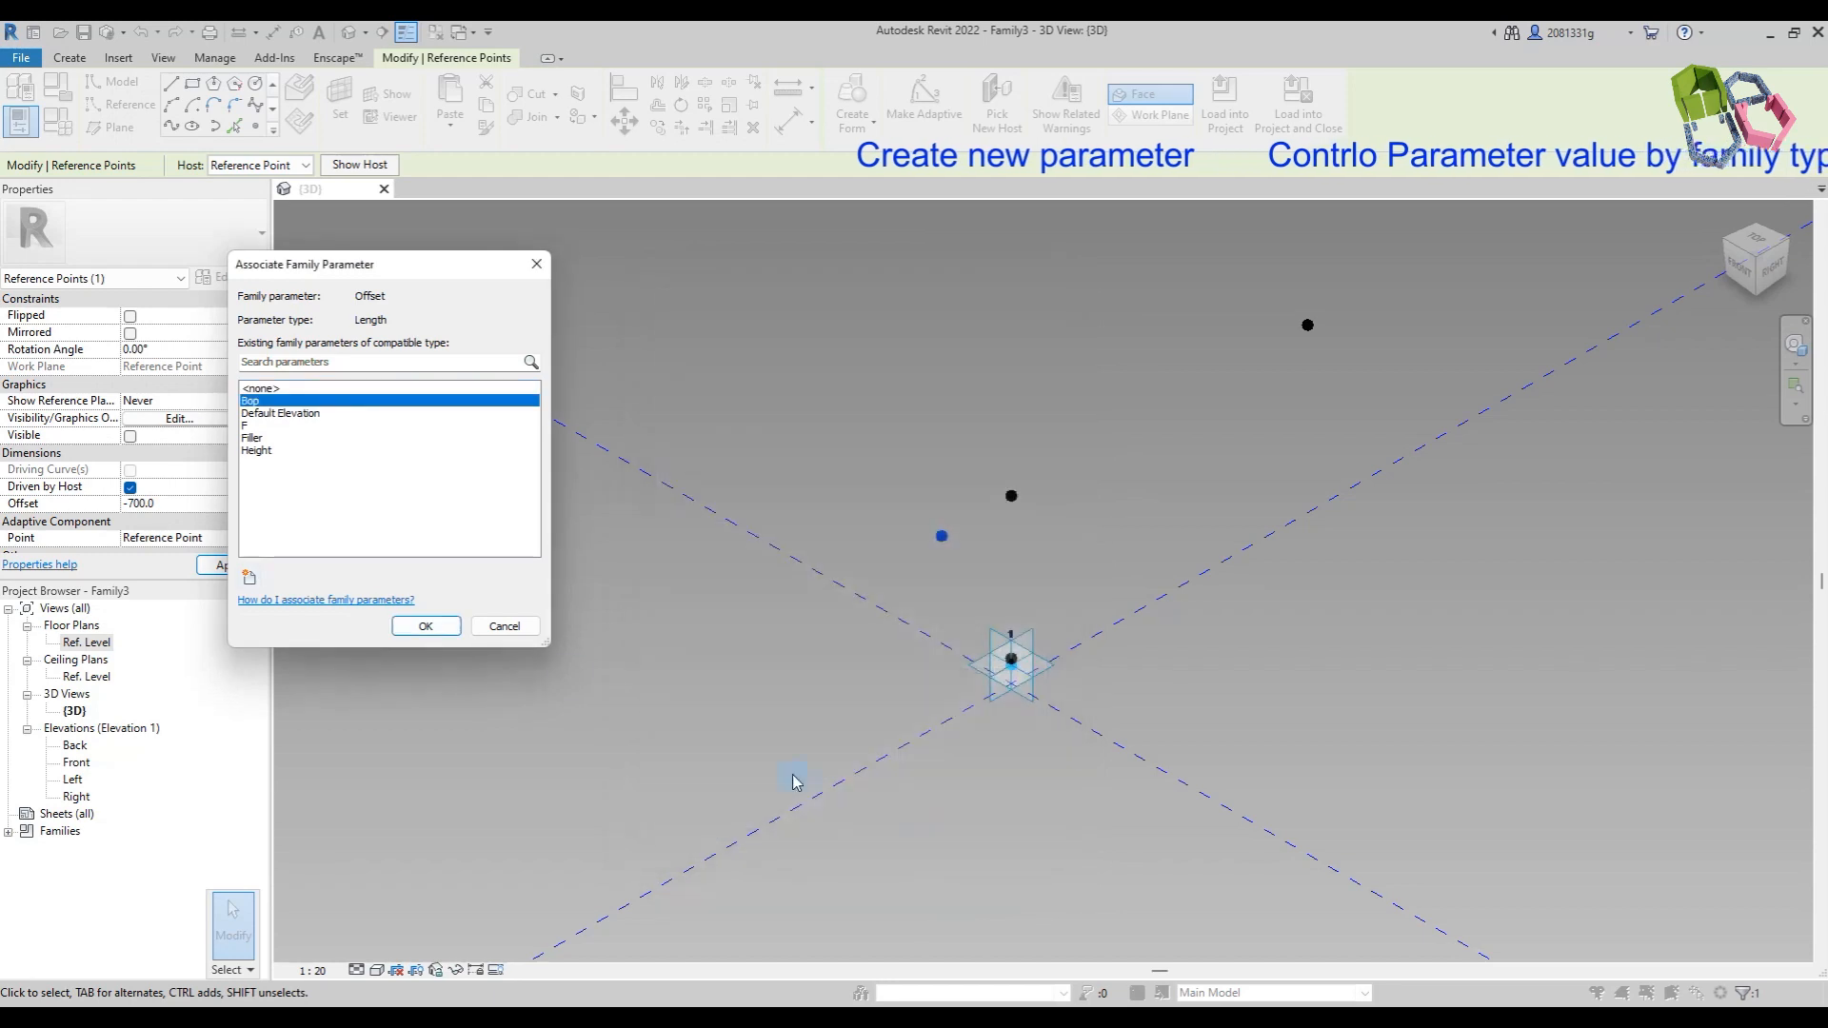
left_click(449, 628)
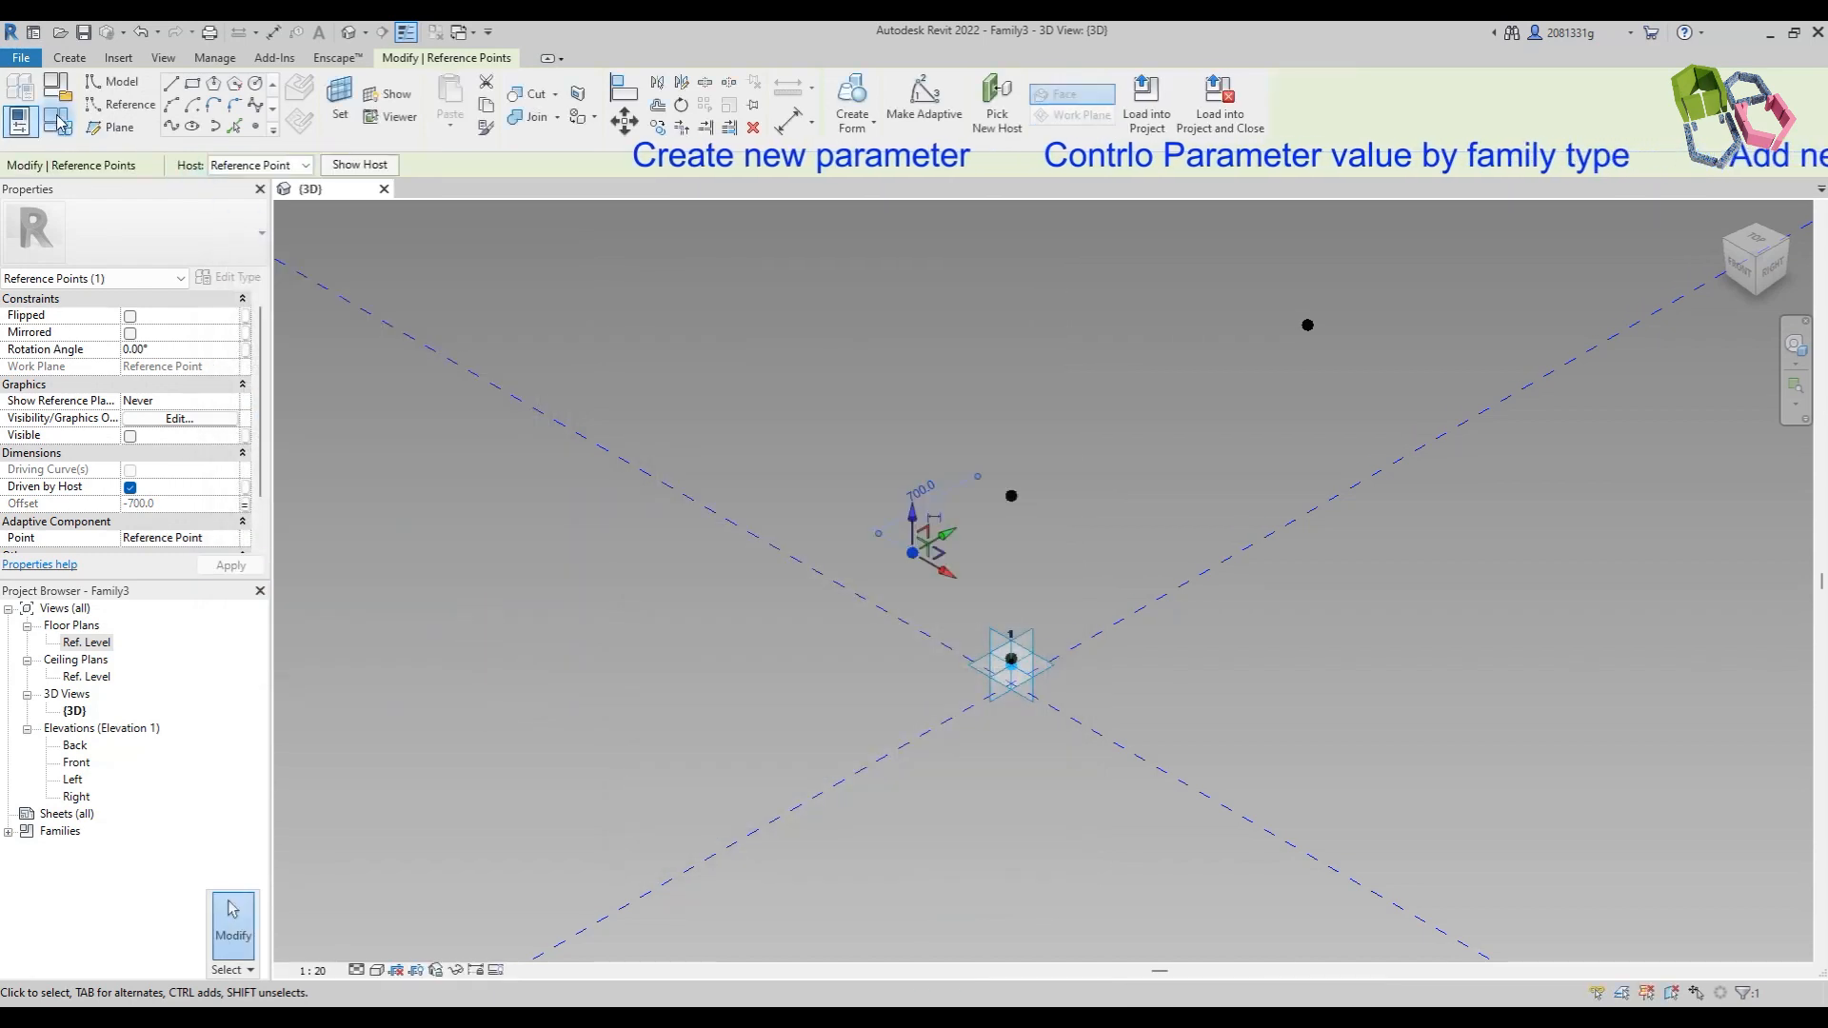
Step: Add a length parameter named B to the family types, driven by the formula -Bop
left_click(59, 121)
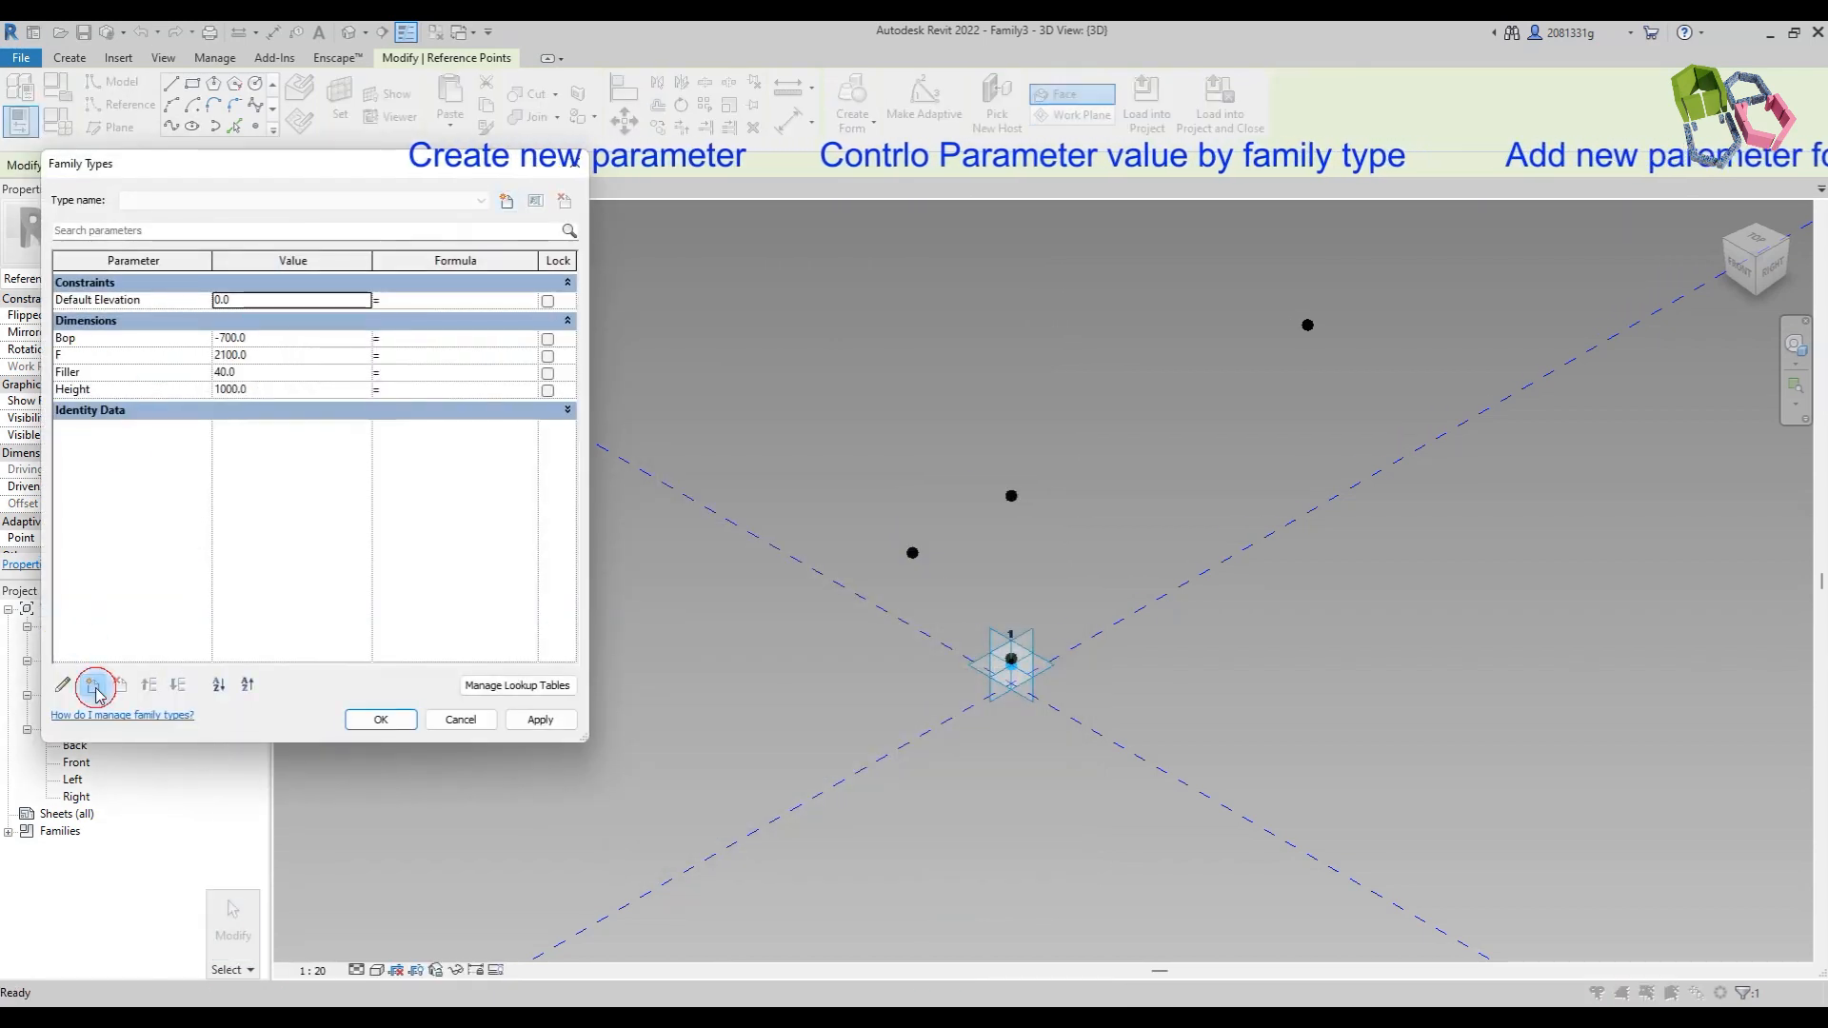
left_click(94, 687)
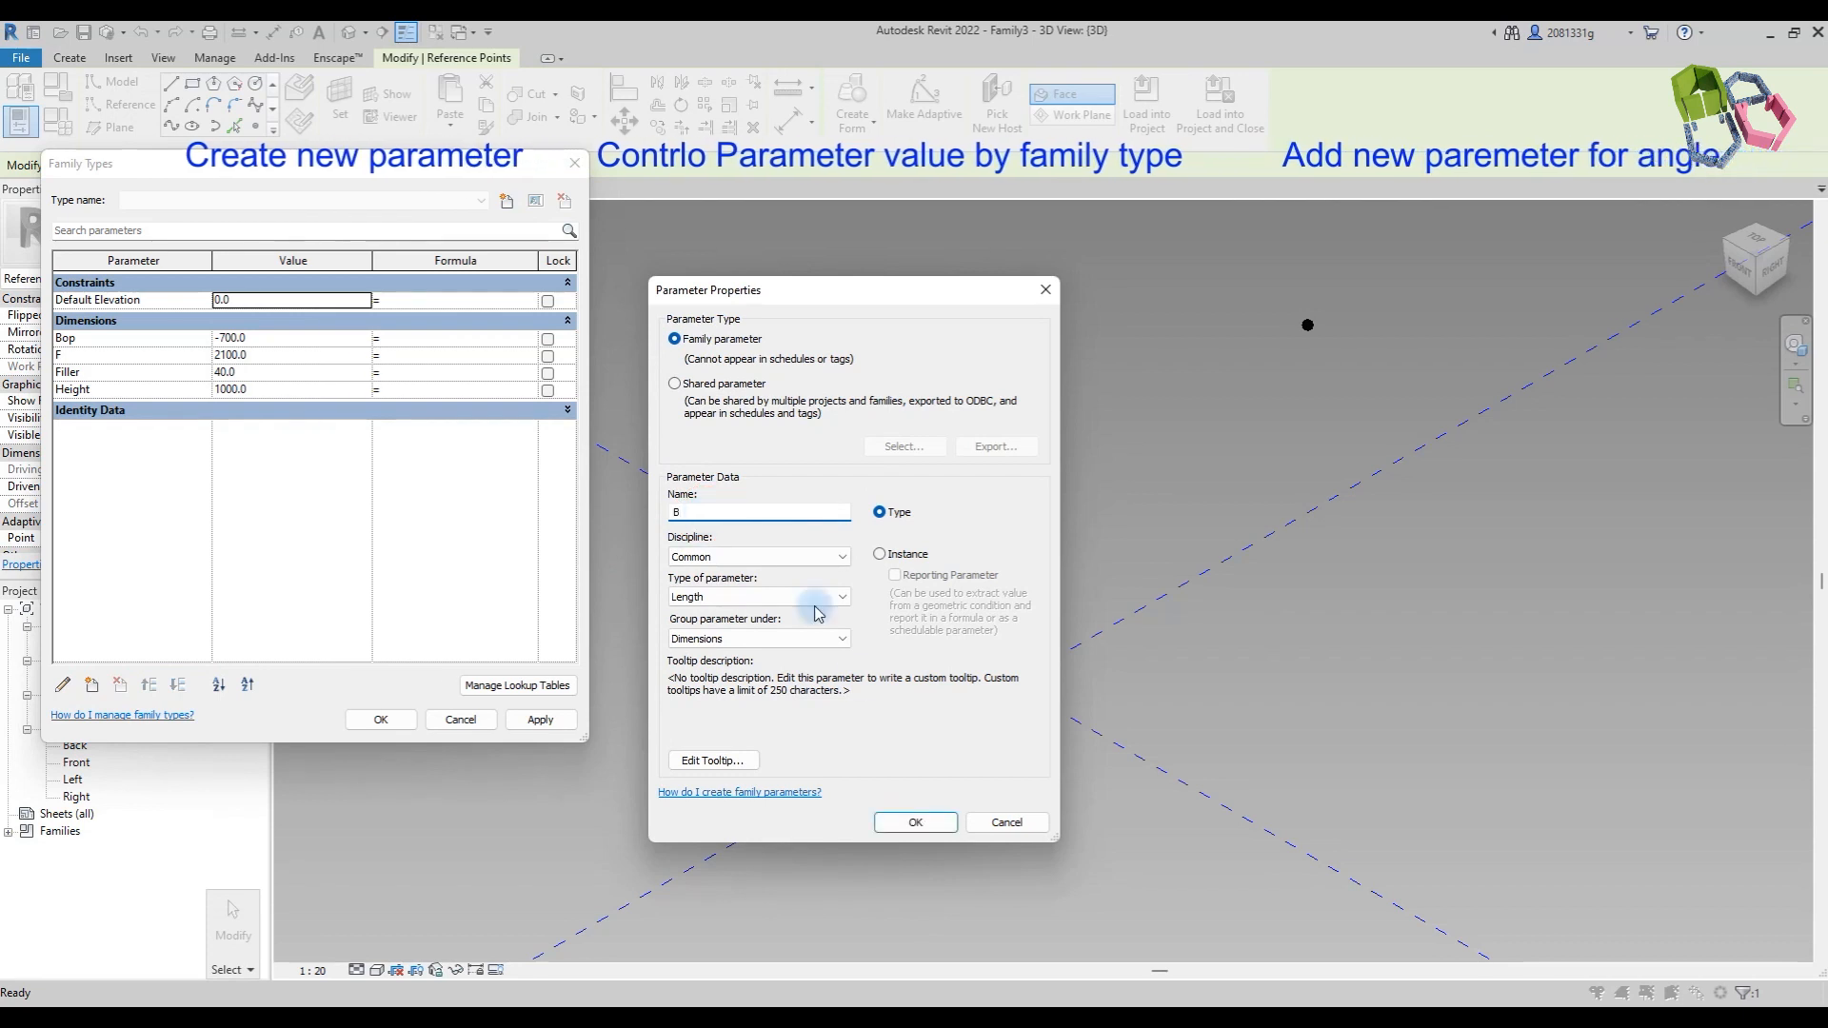
left_click(915, 821)
left_click(410, 340)
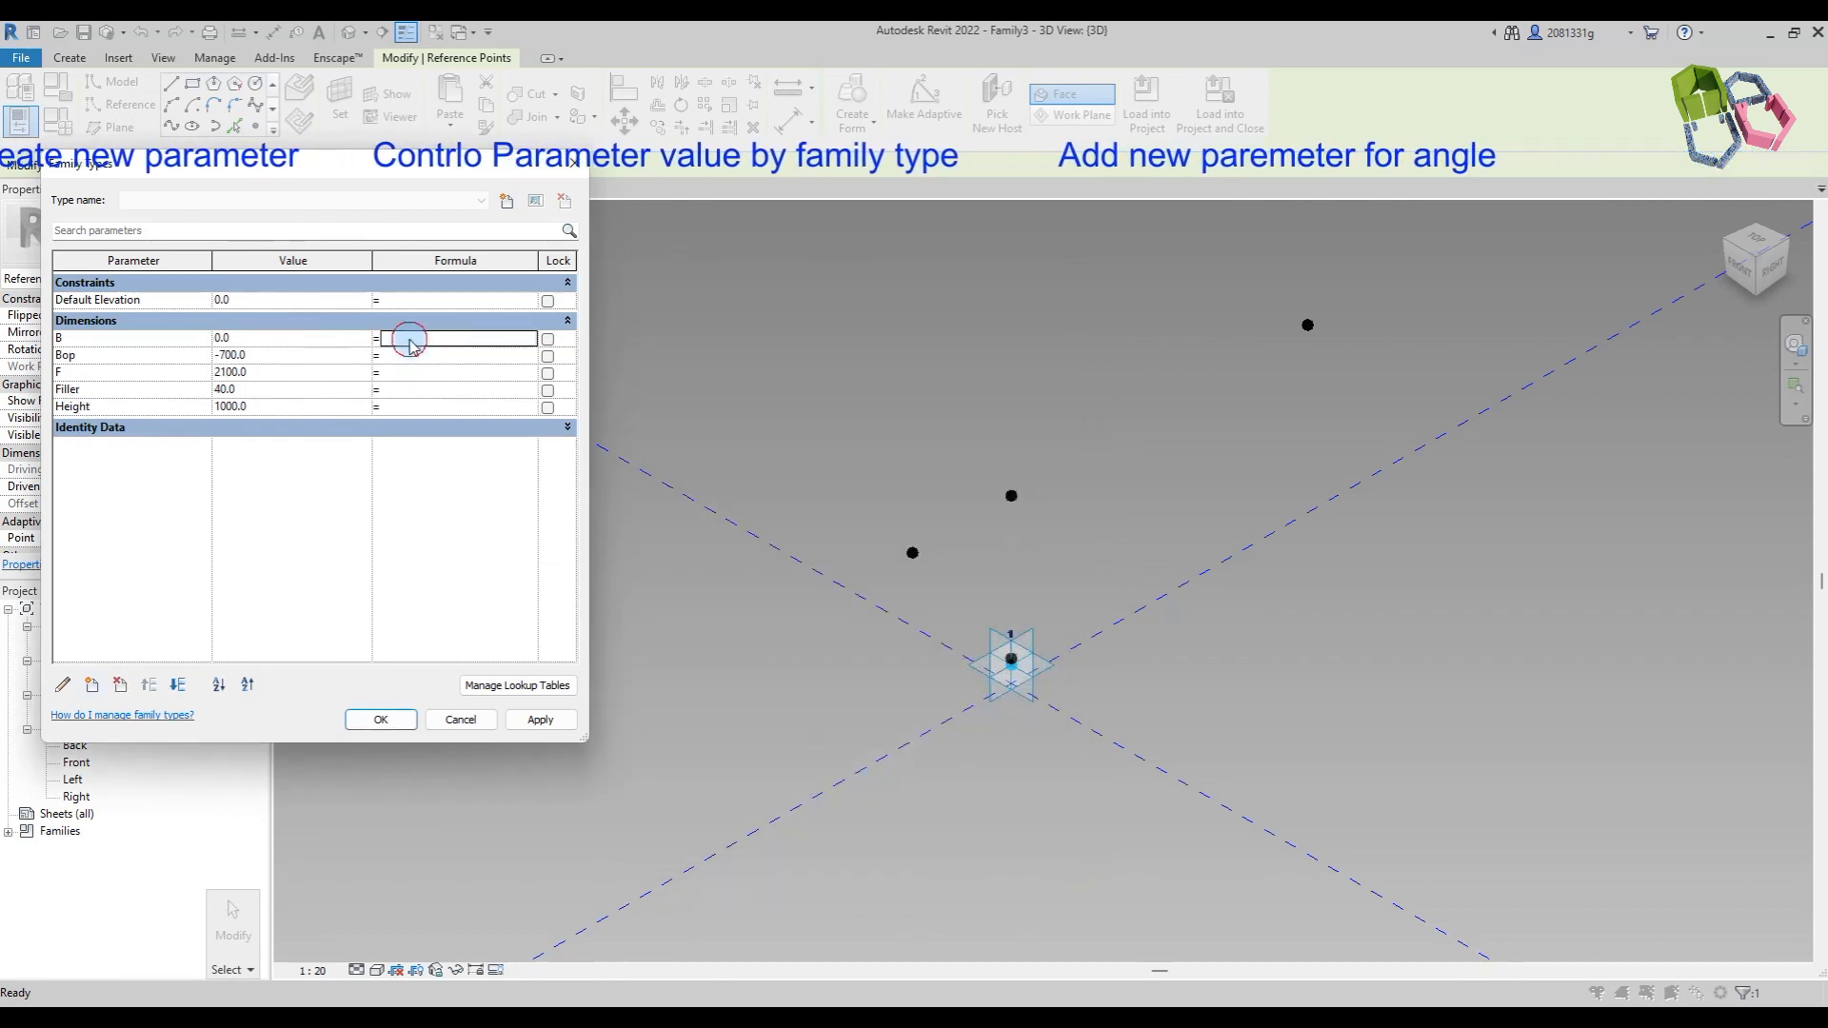
type("op")
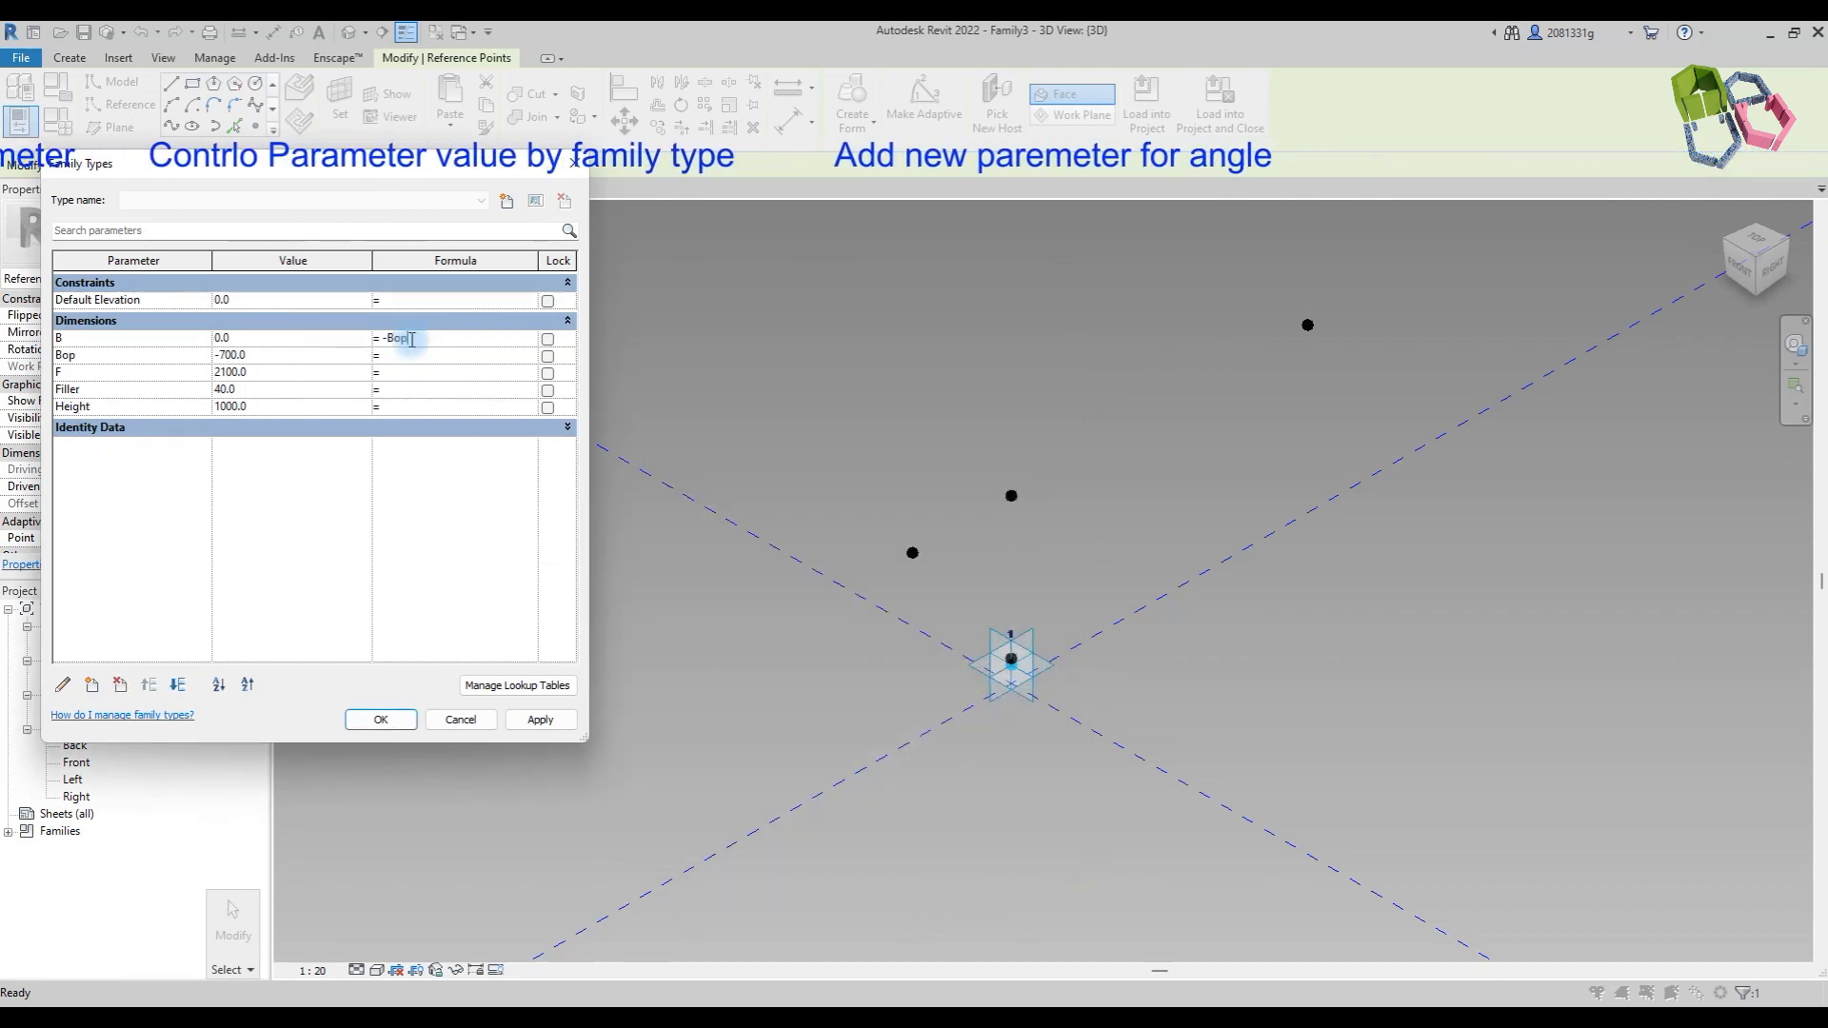
left_click(536, 722)
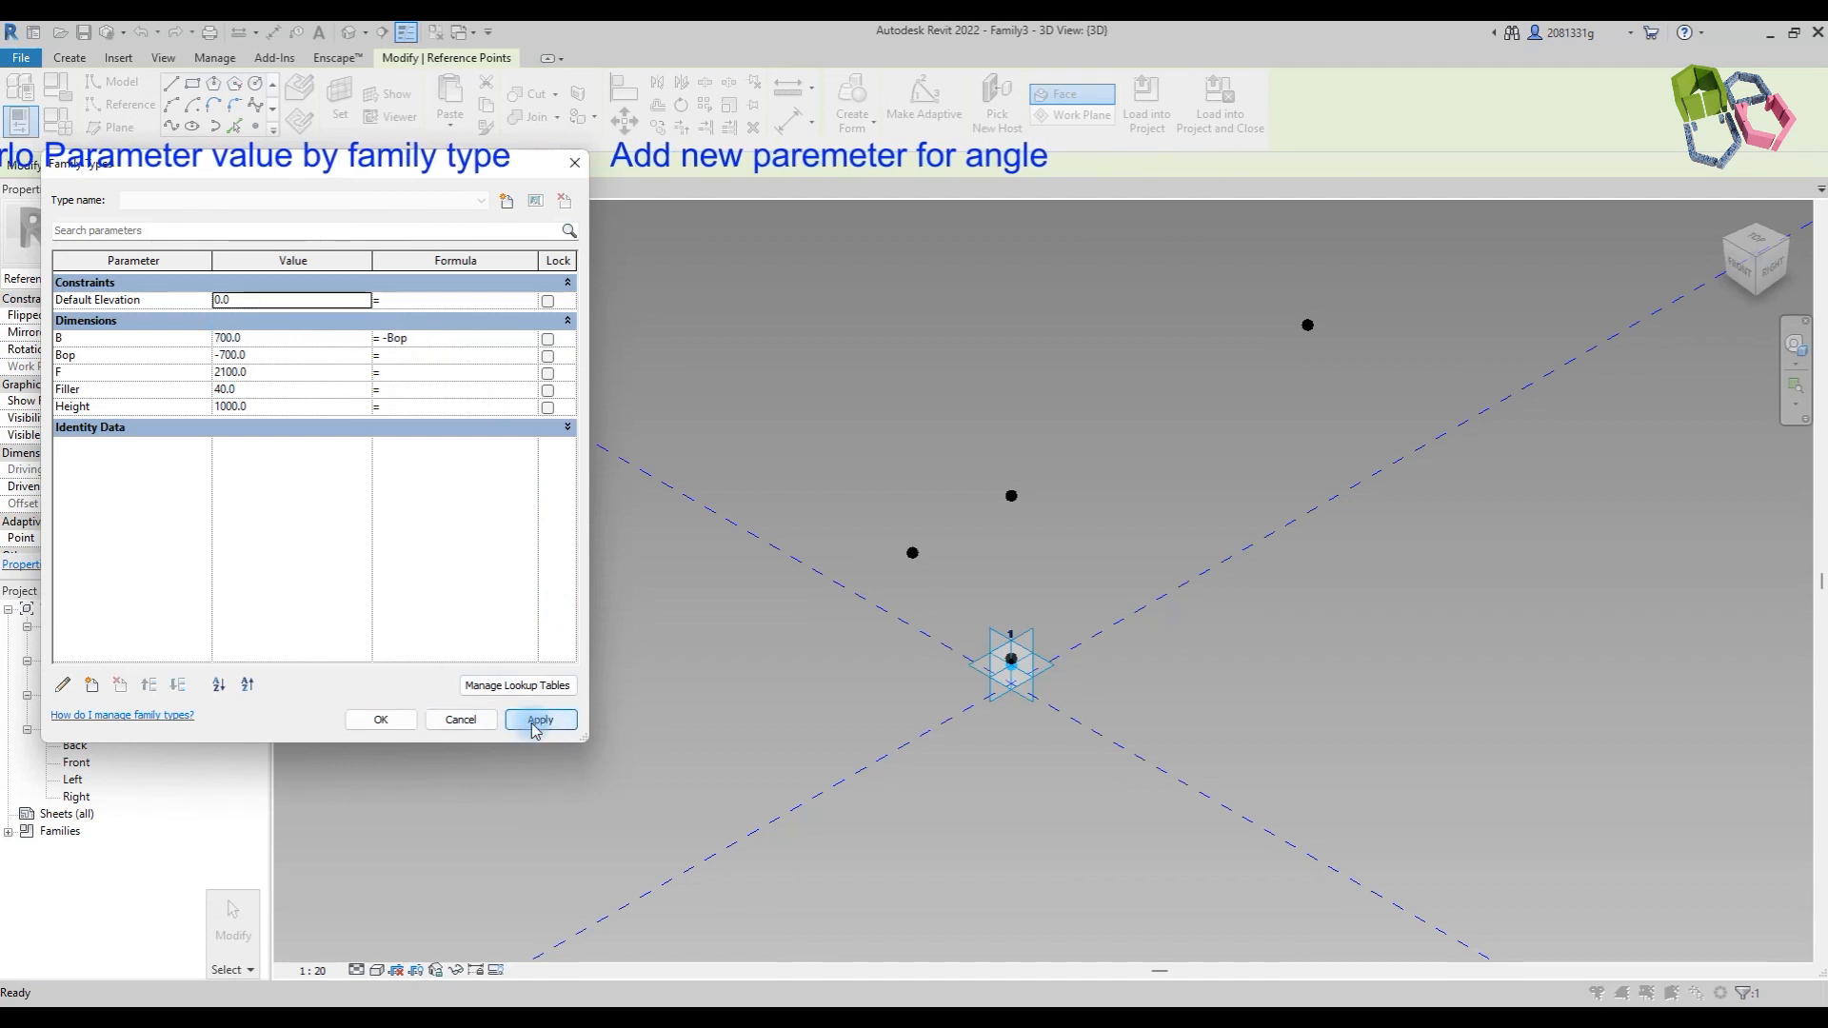
Step: Add an angle parameter named A under Dimensions to the family types and give it the value 15
left_click(89, 685)
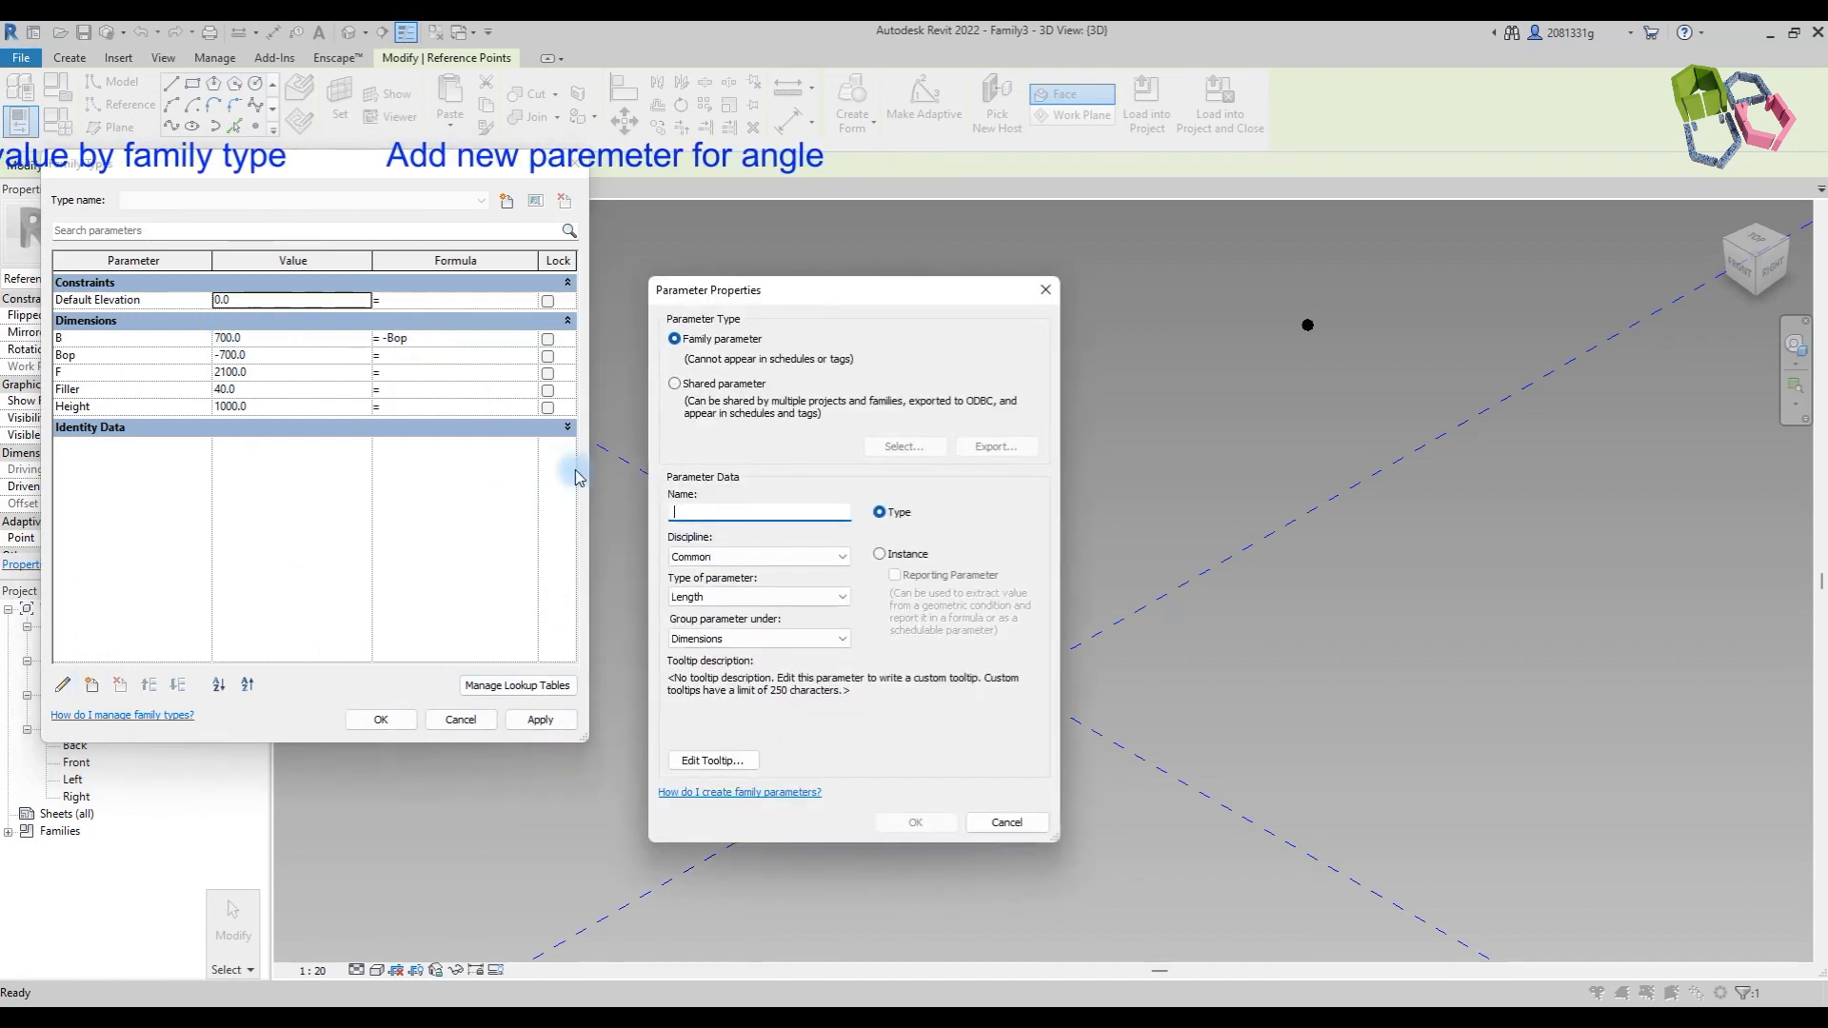
left_click(731, 598)
left_click(716, 640)
left_click(924, 824)
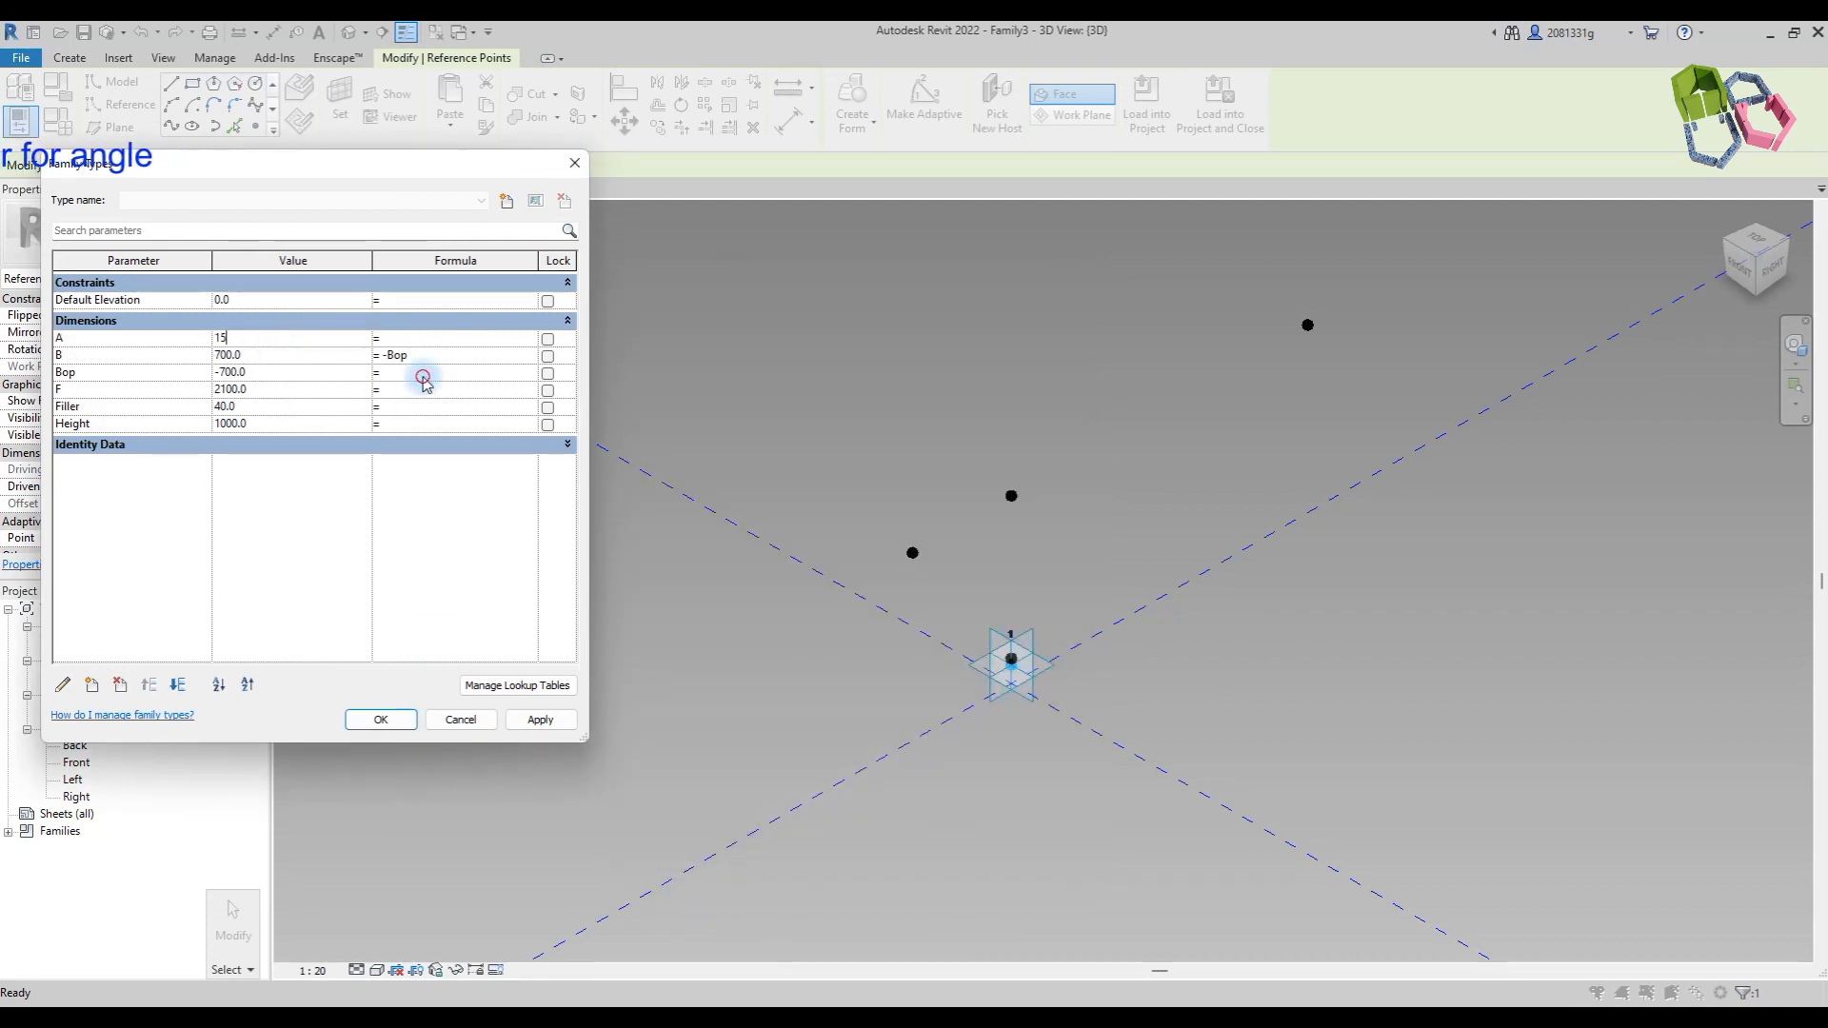
left_click(395, 721)
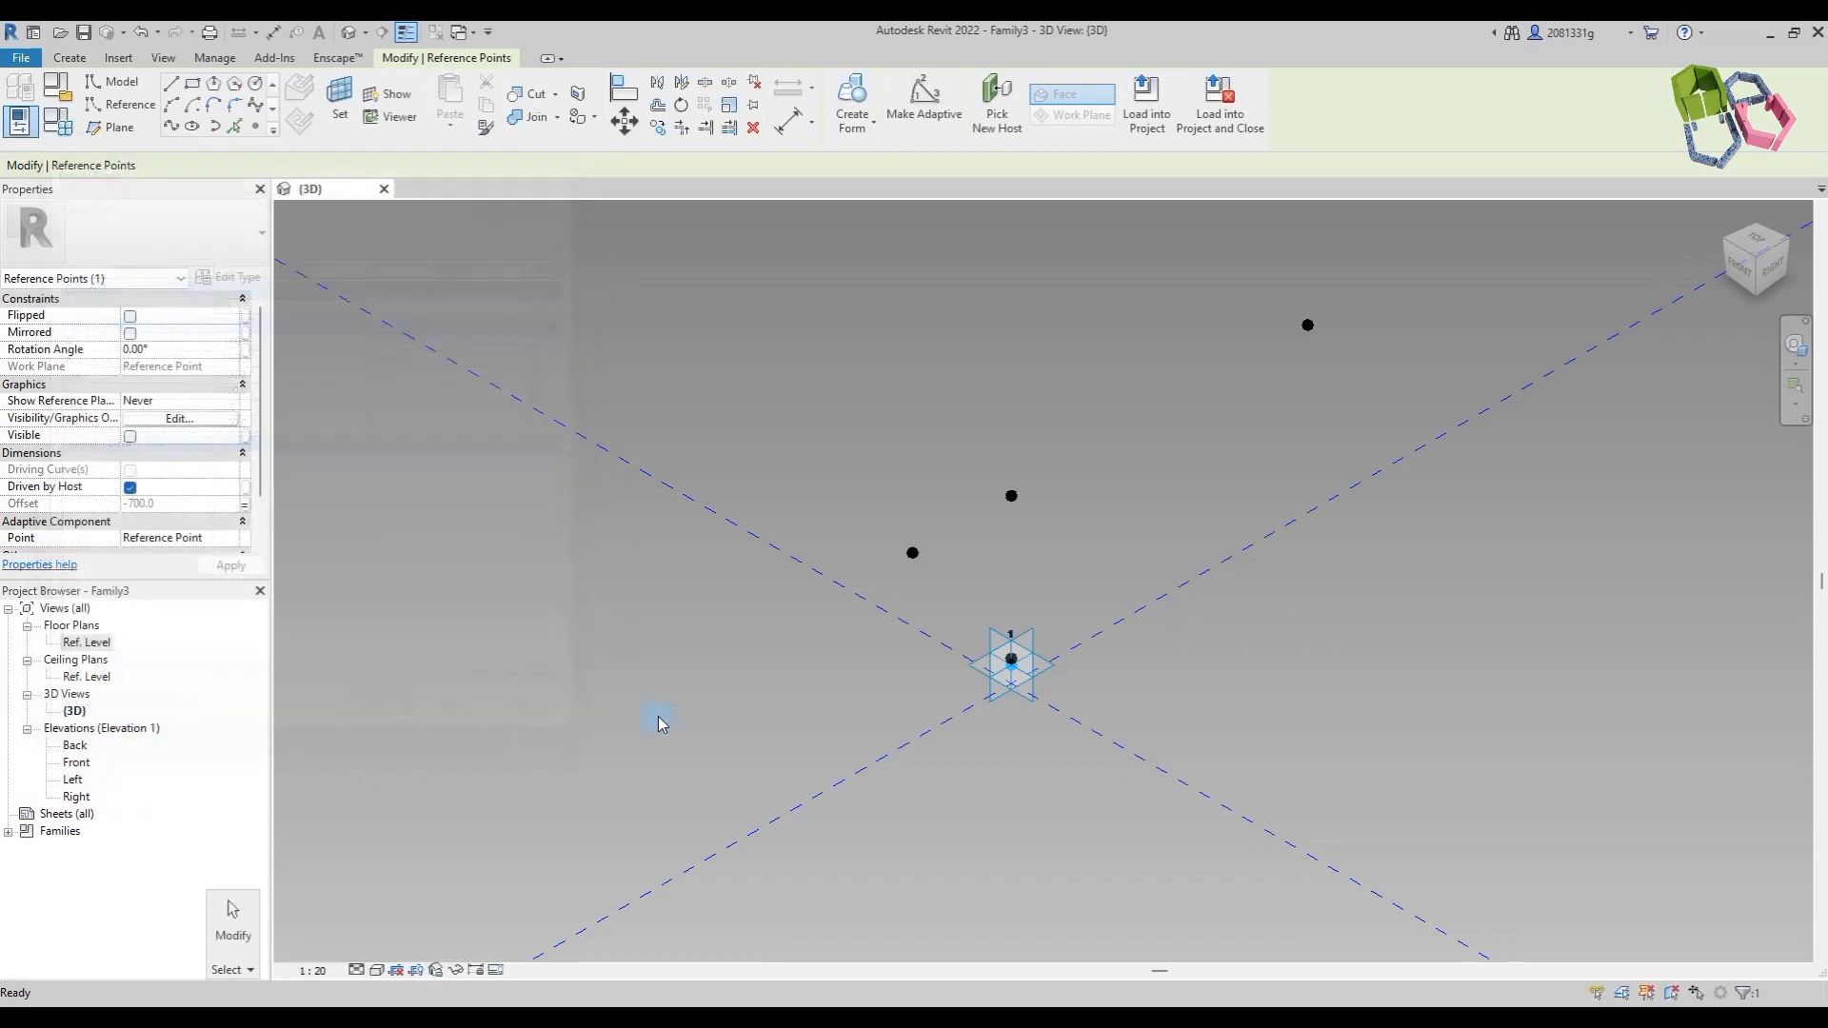
Step: Place a reference point hosted on the back point and move it vertically to about 289 mm below that point
left_click(256, 129)
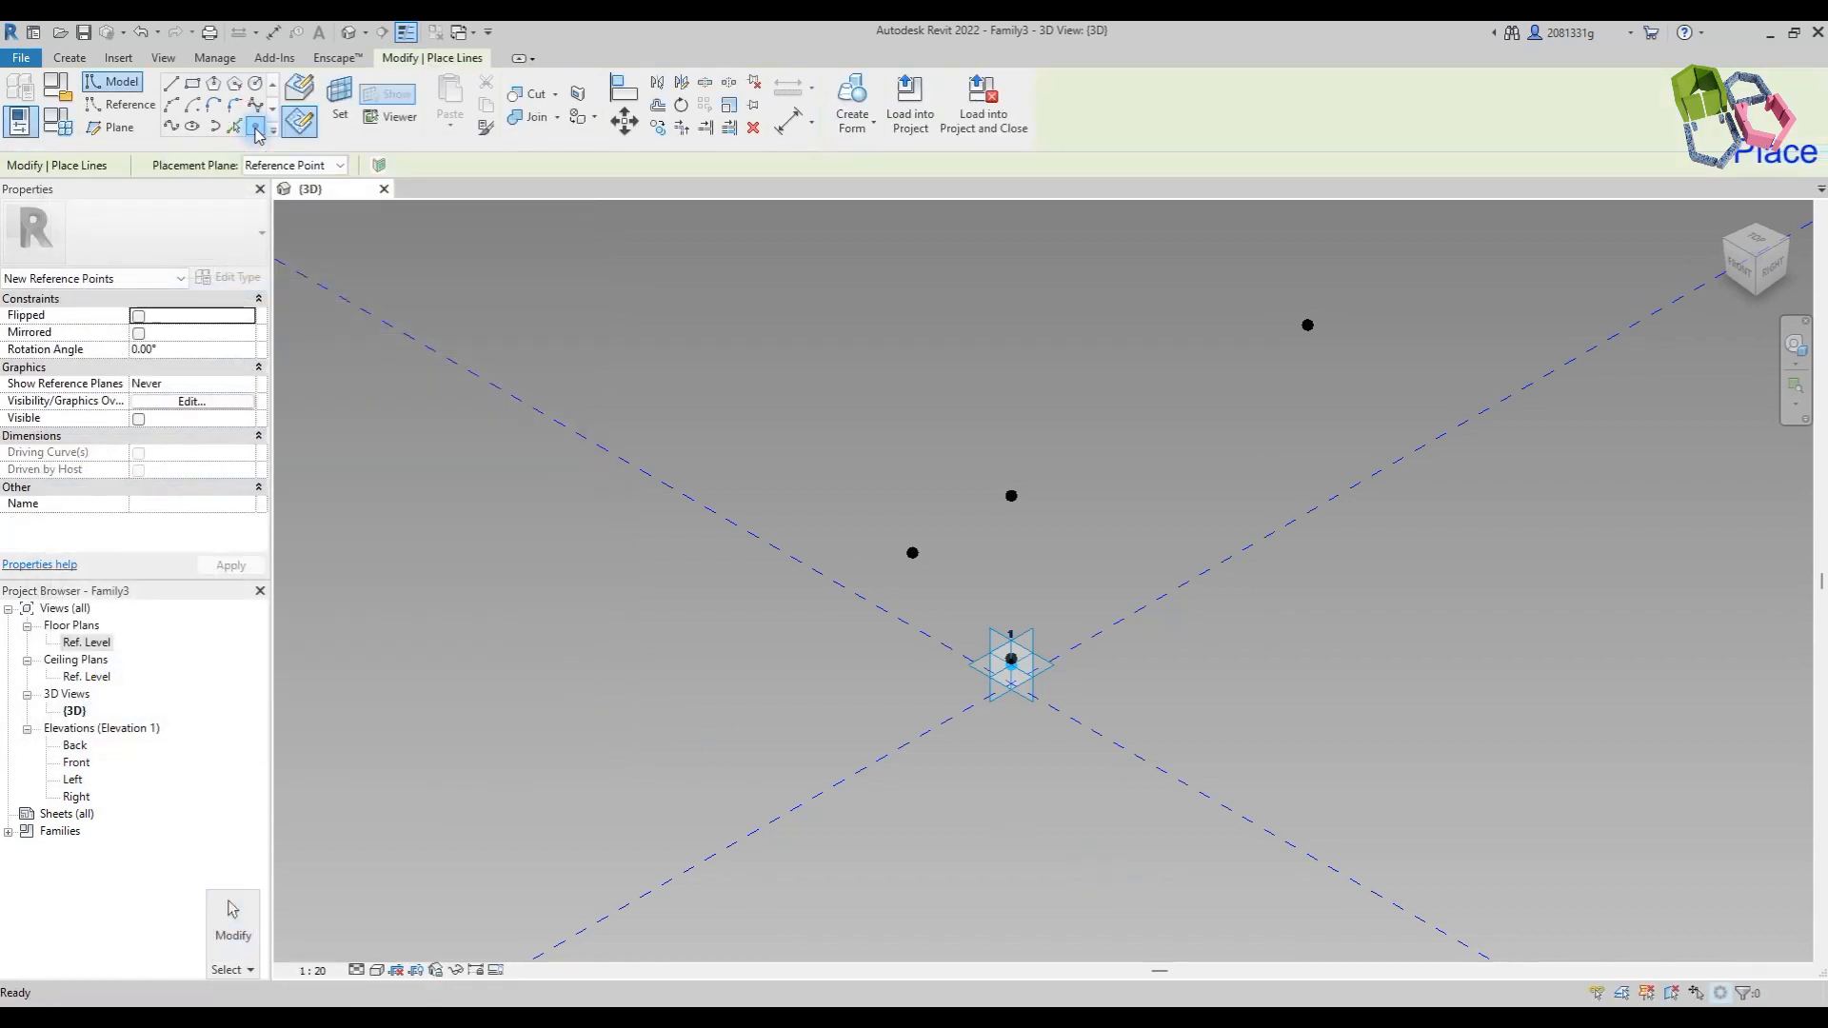
left_click(340, 98)
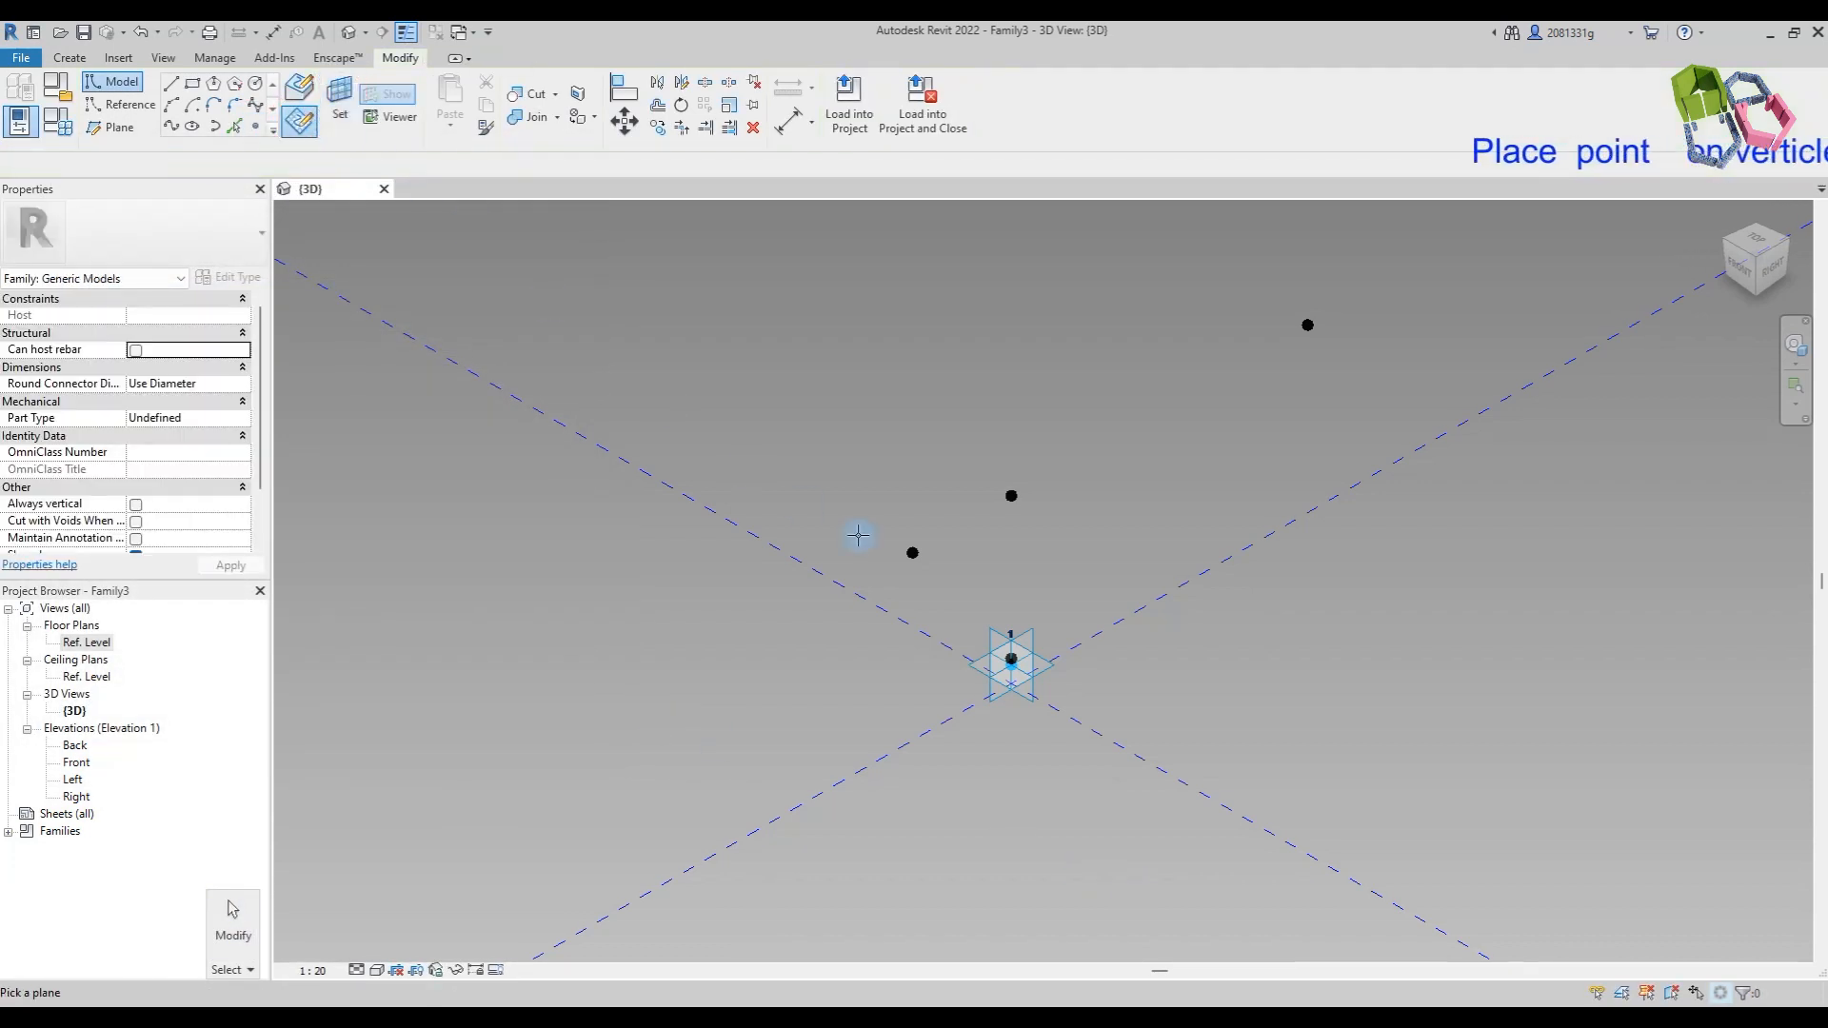
left_click(906, 552)
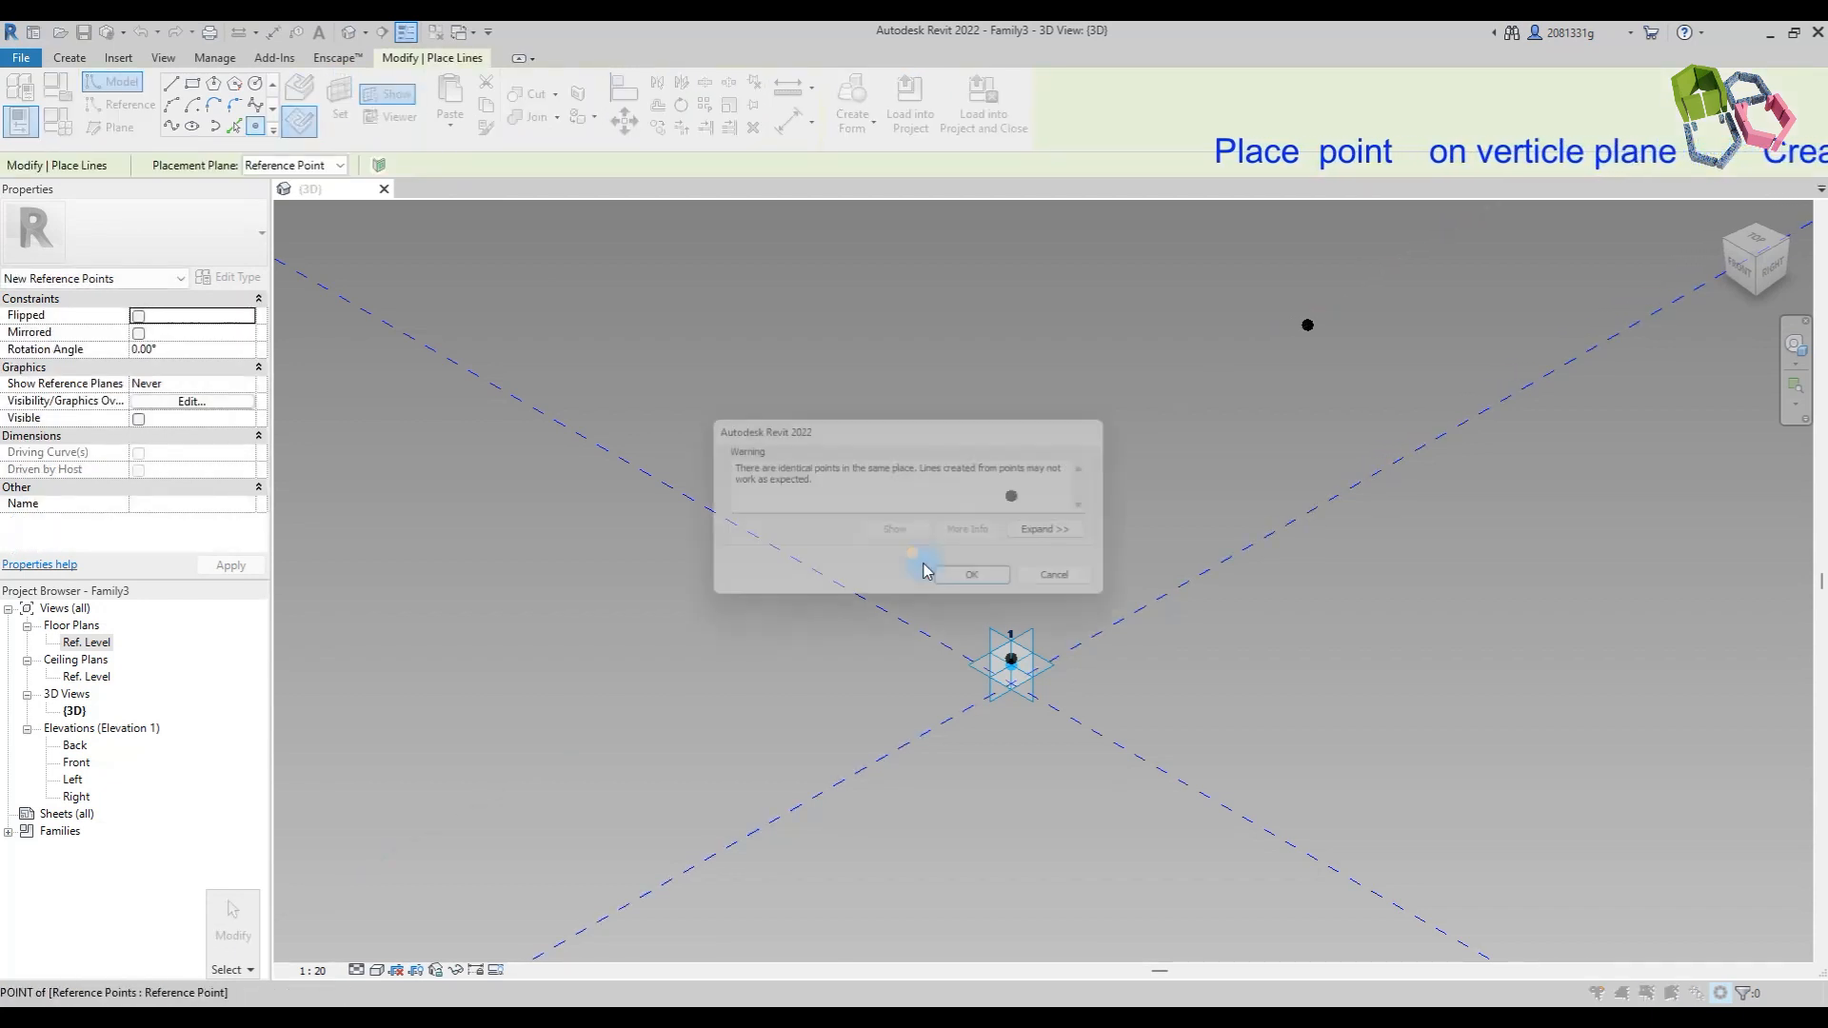
left_click(988, 581)
left_click(915, 554)
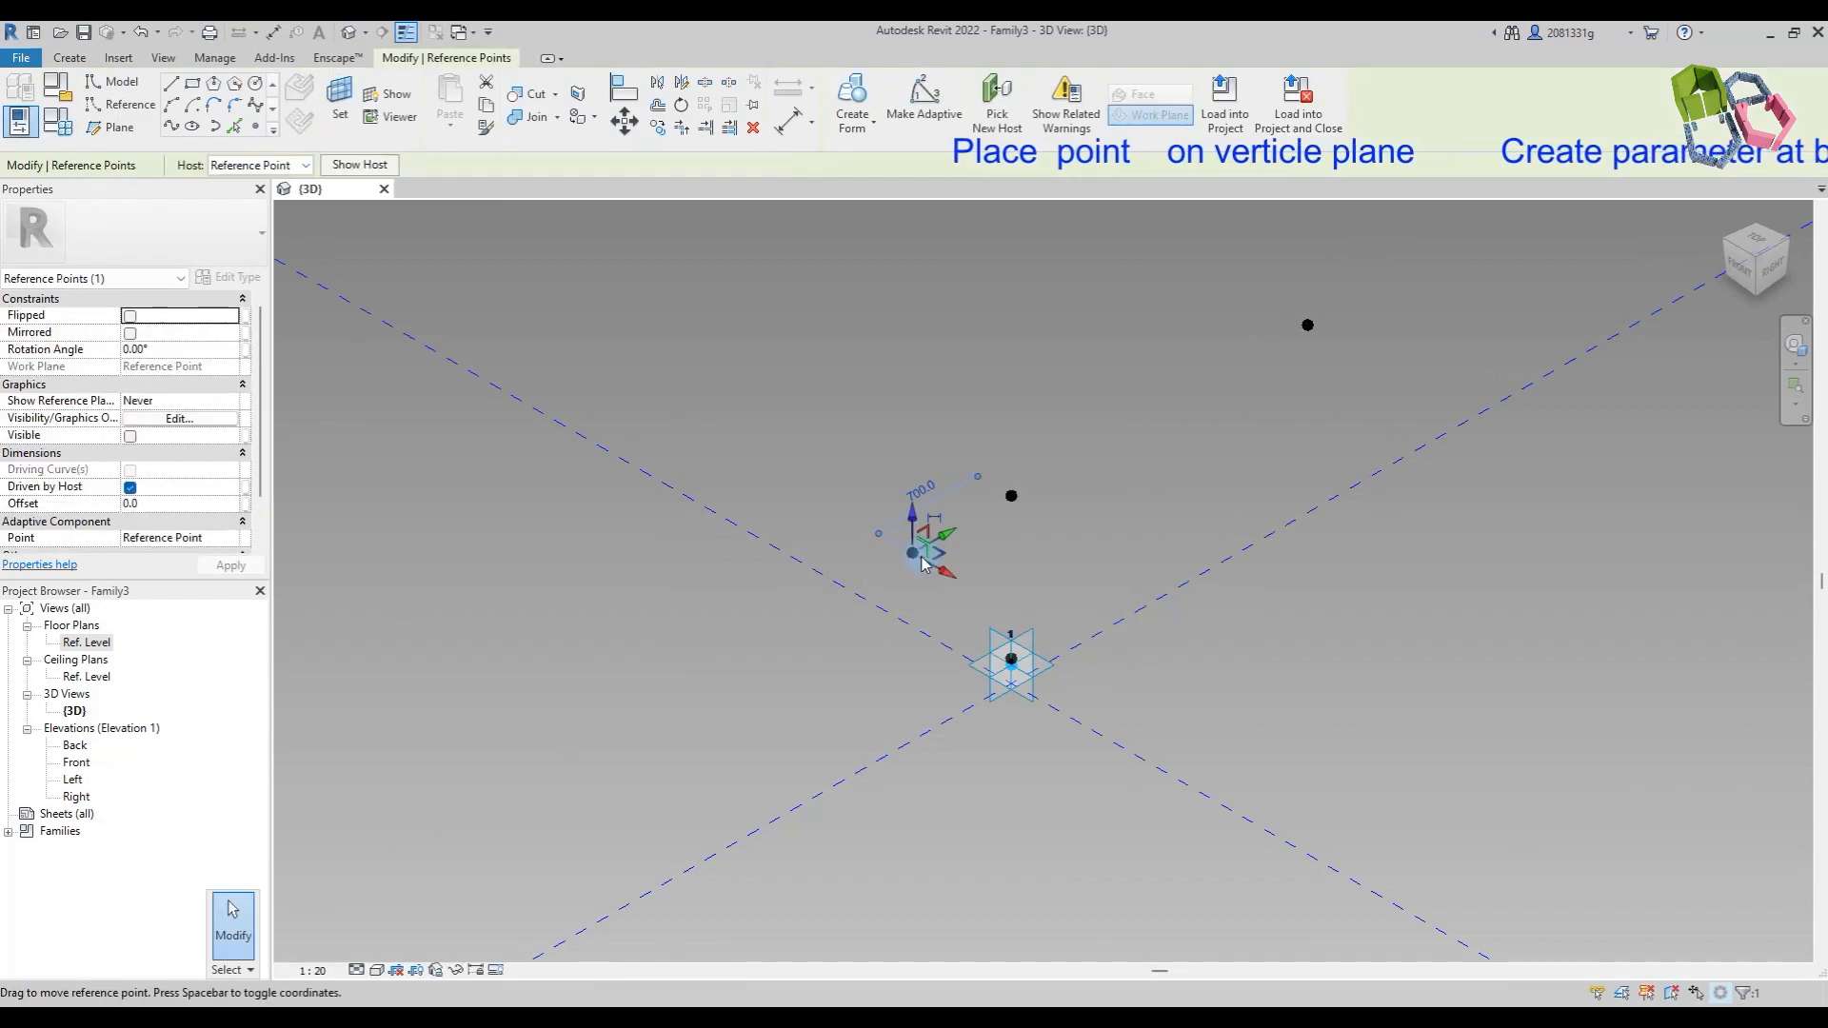
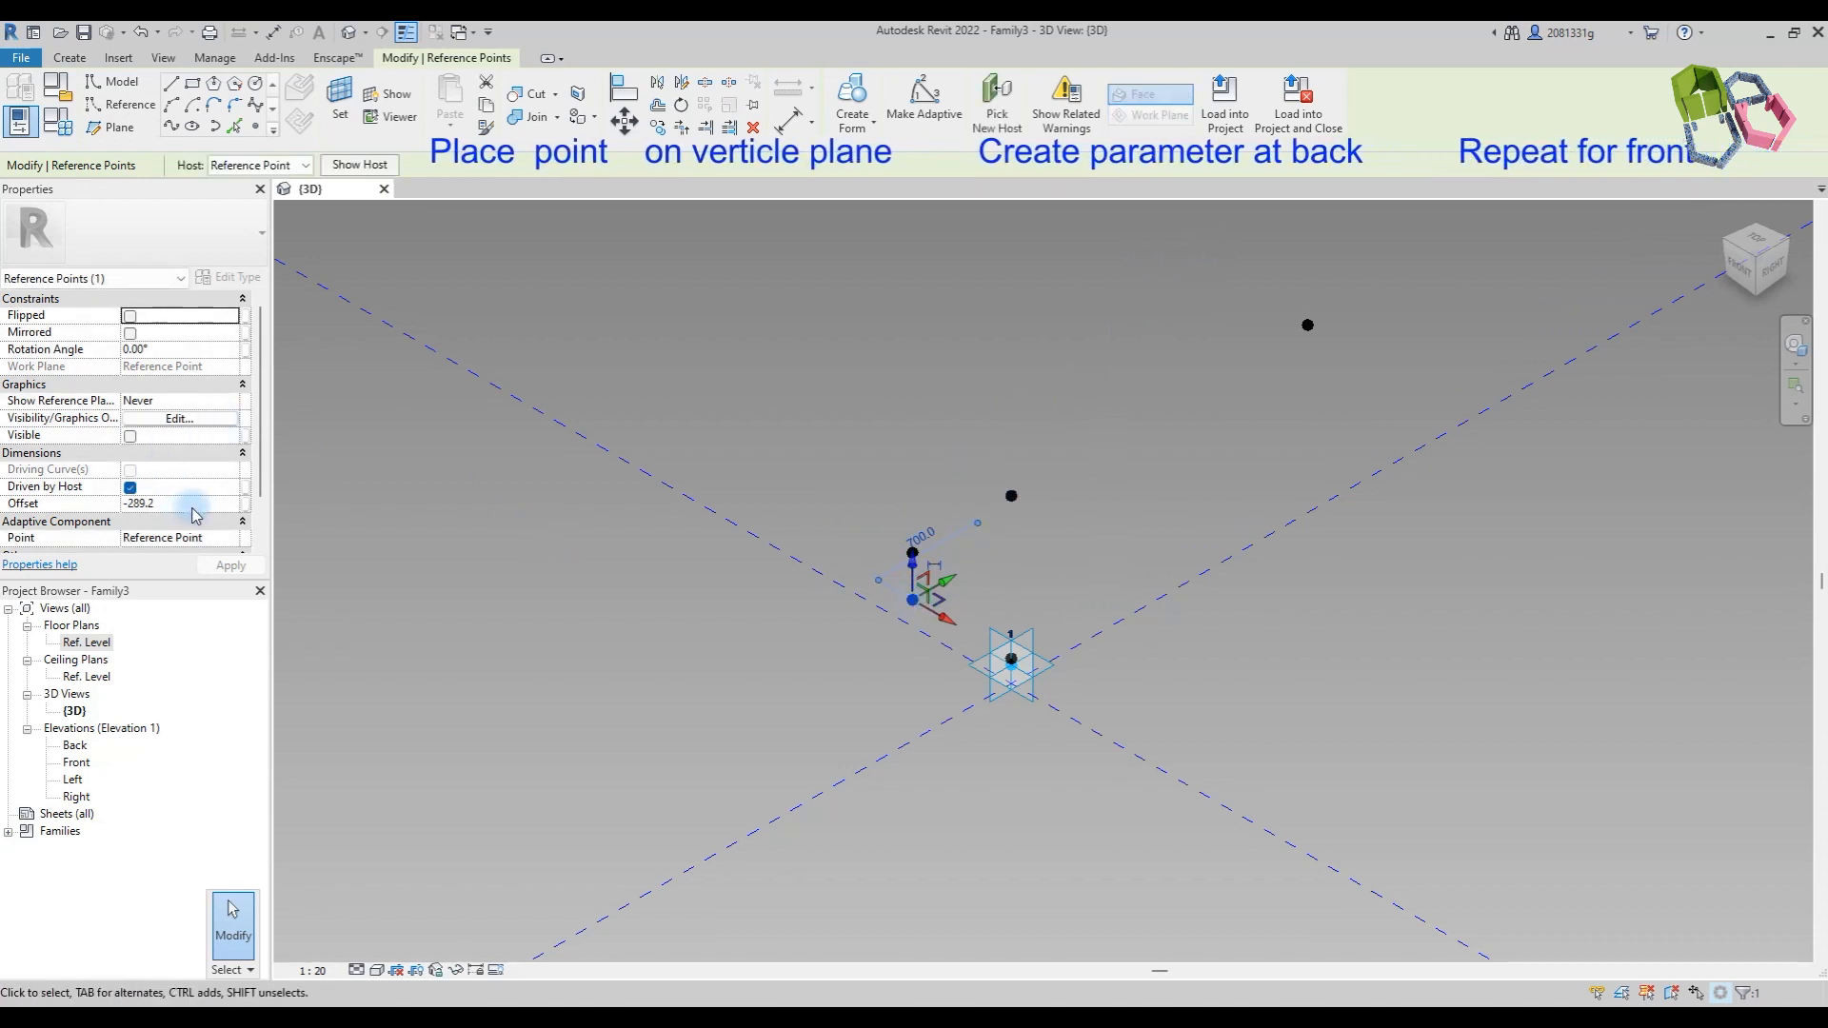
Step: Create a family type parameter named HB and associate it with the lower back point's offset
left_click(246, 505)
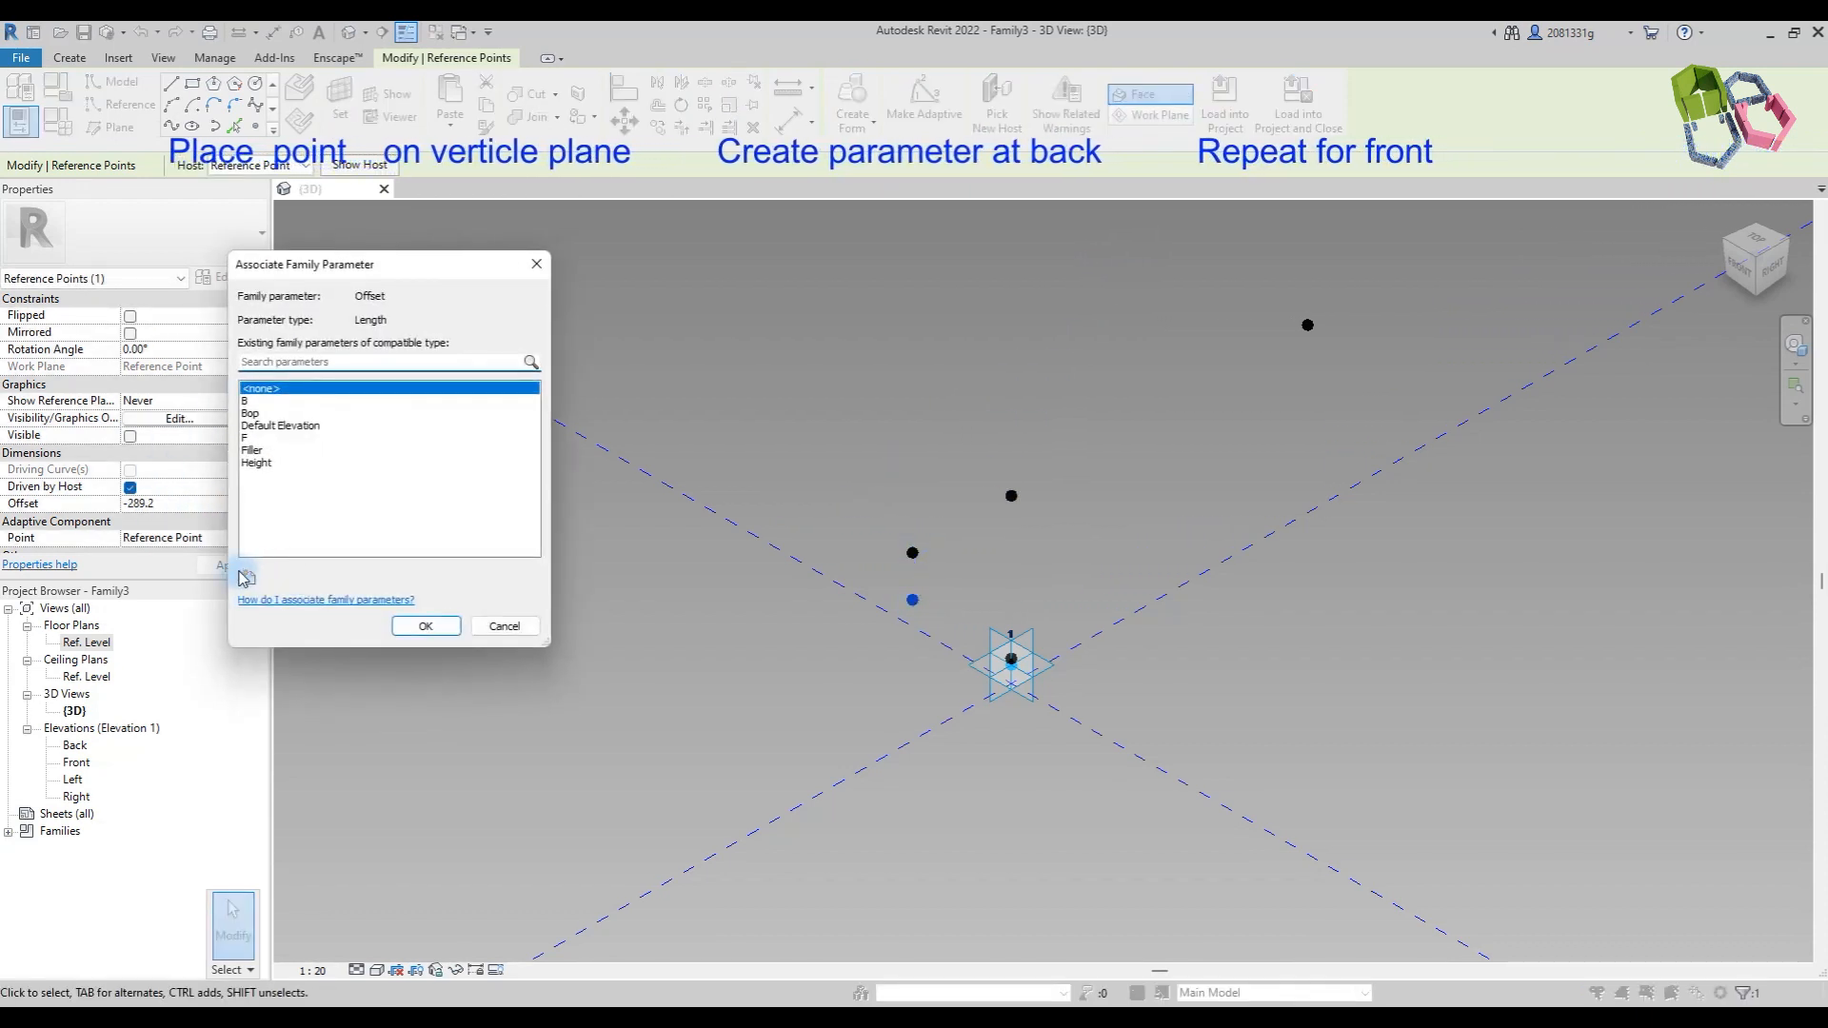
left_click(249, 577)
type("HB")
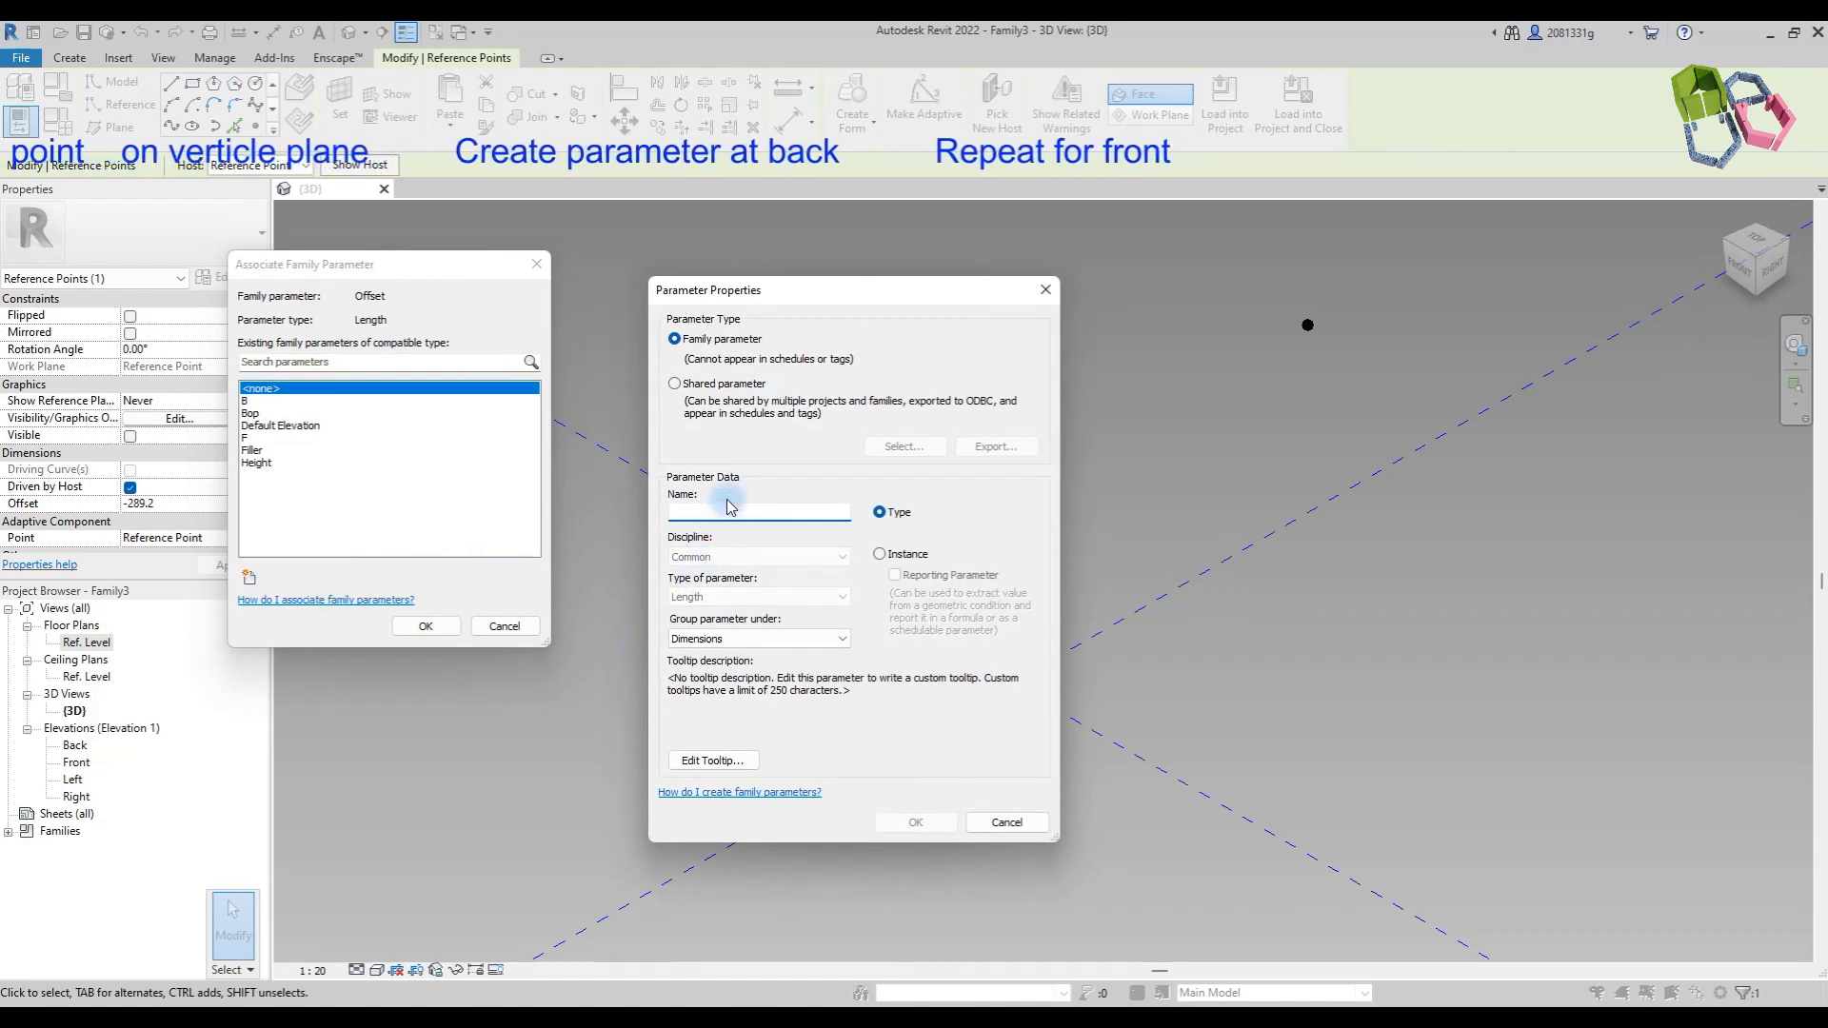
left_click(910, 821)
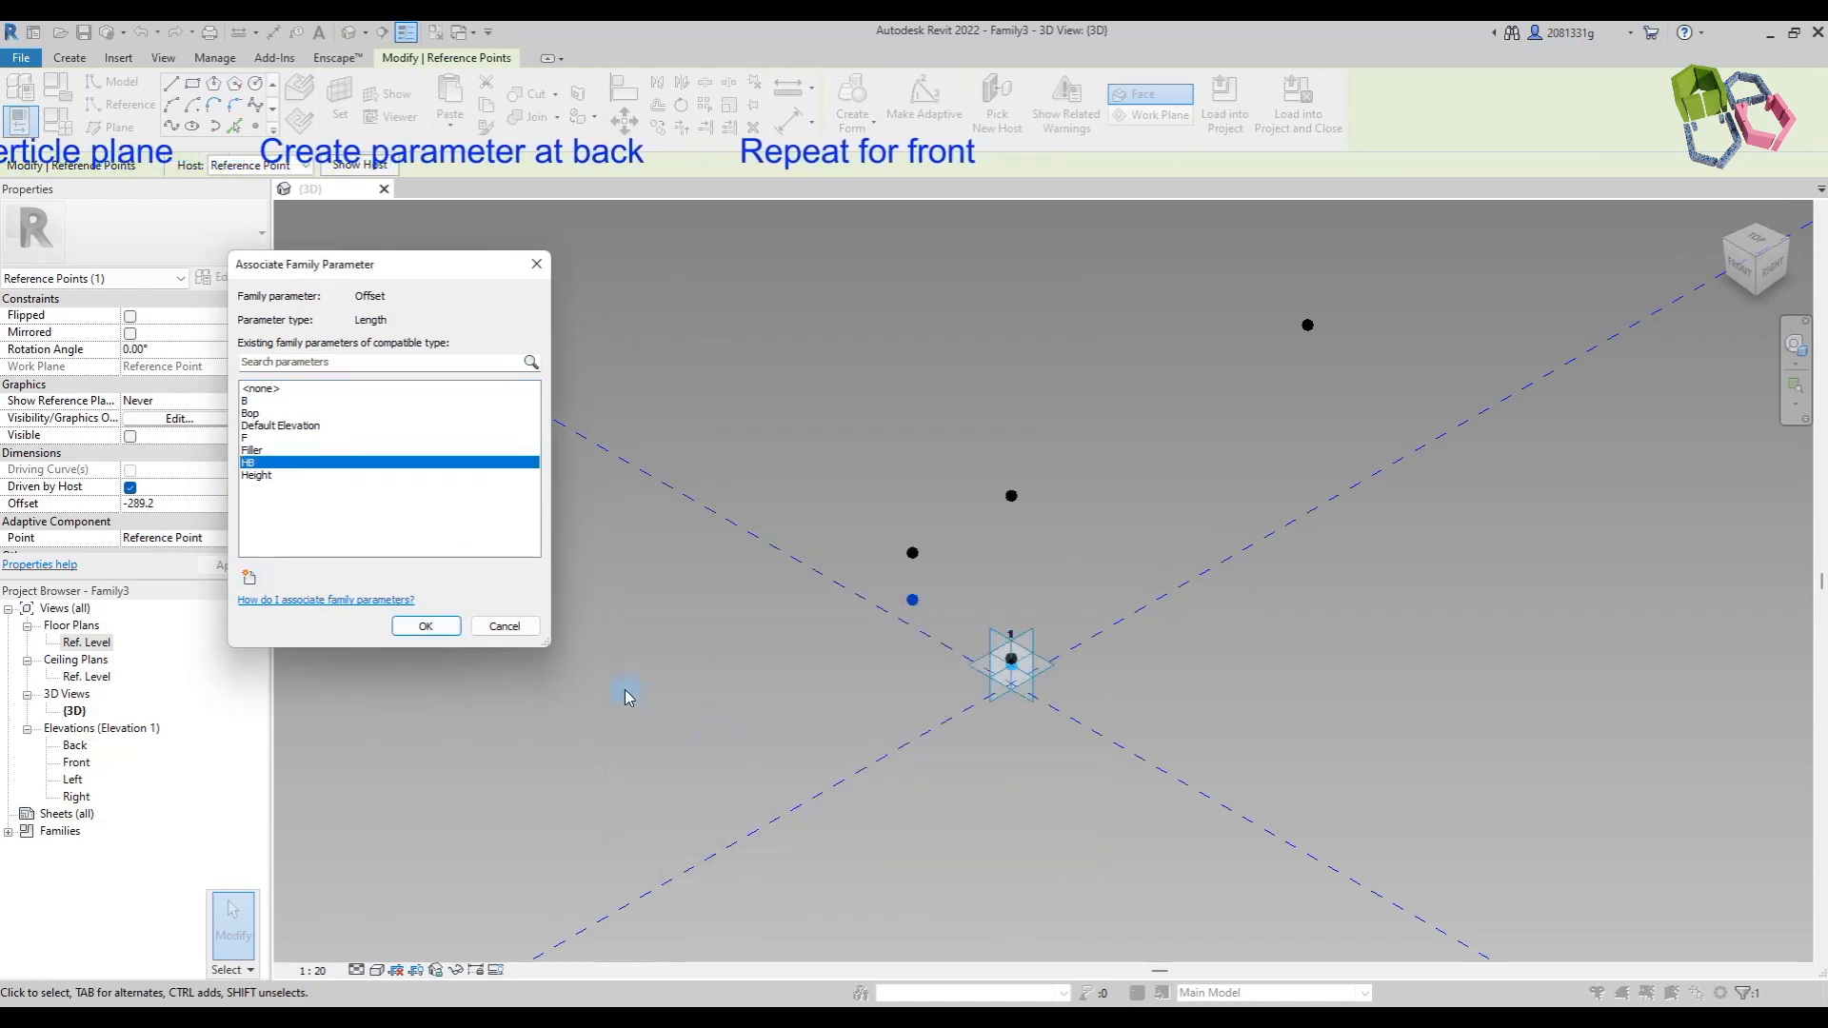
left_click(426, 625)
Step: Place a reference point hosted on the front point and move it vertically to about 344 mm above that point
left_click(255, 129)
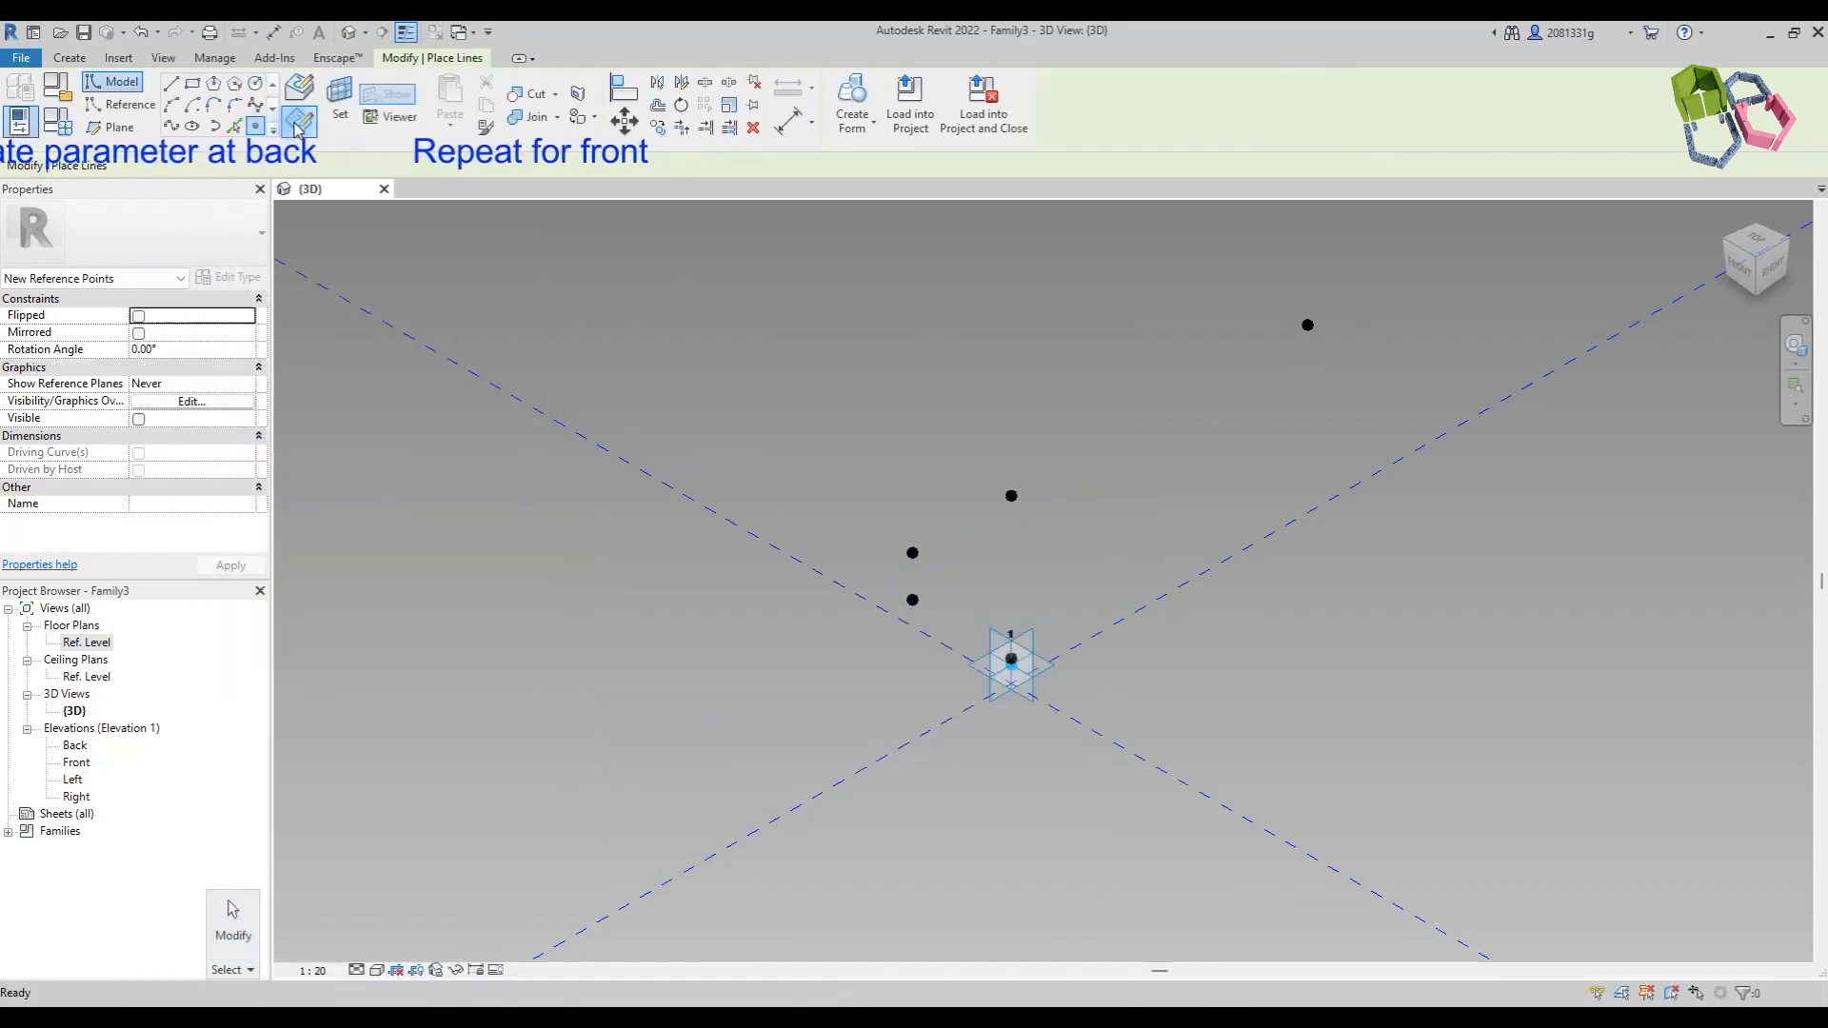
left_click(340, 99)
left_click(1305, 328)
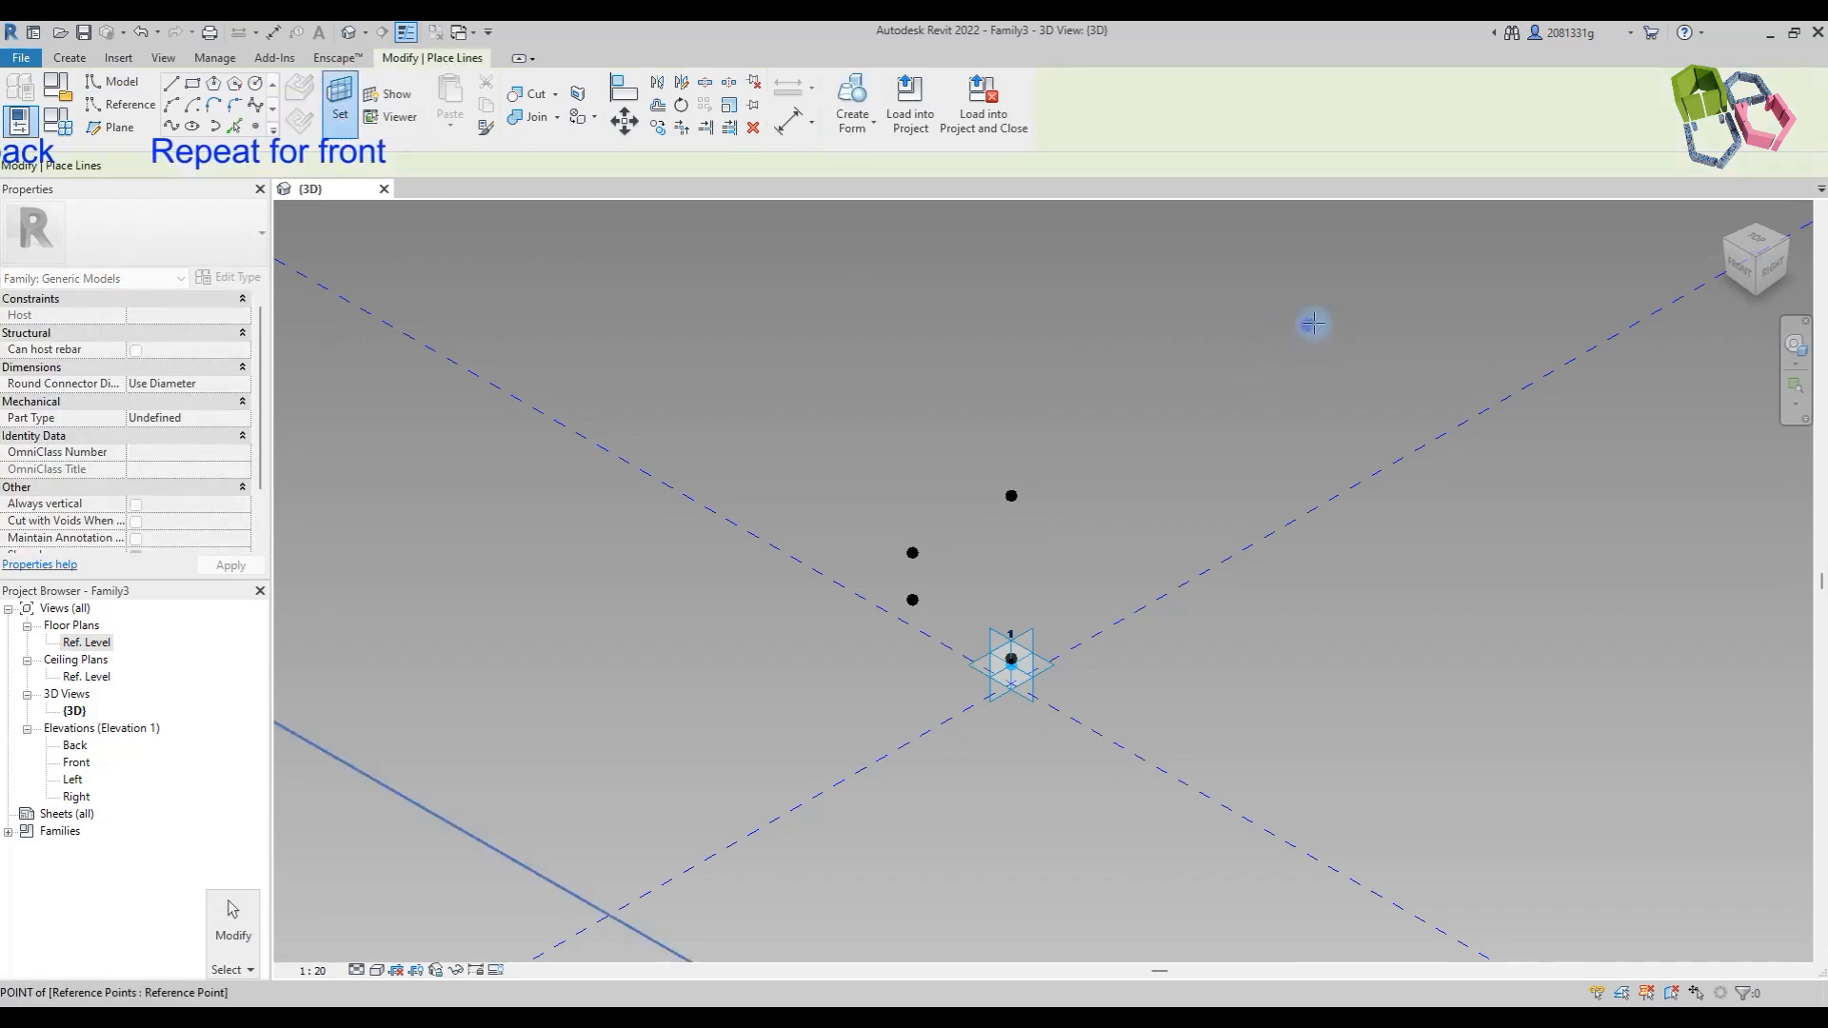
left_click(1308, 326)
left_click(1022, 585)
left_click(1307, 325)
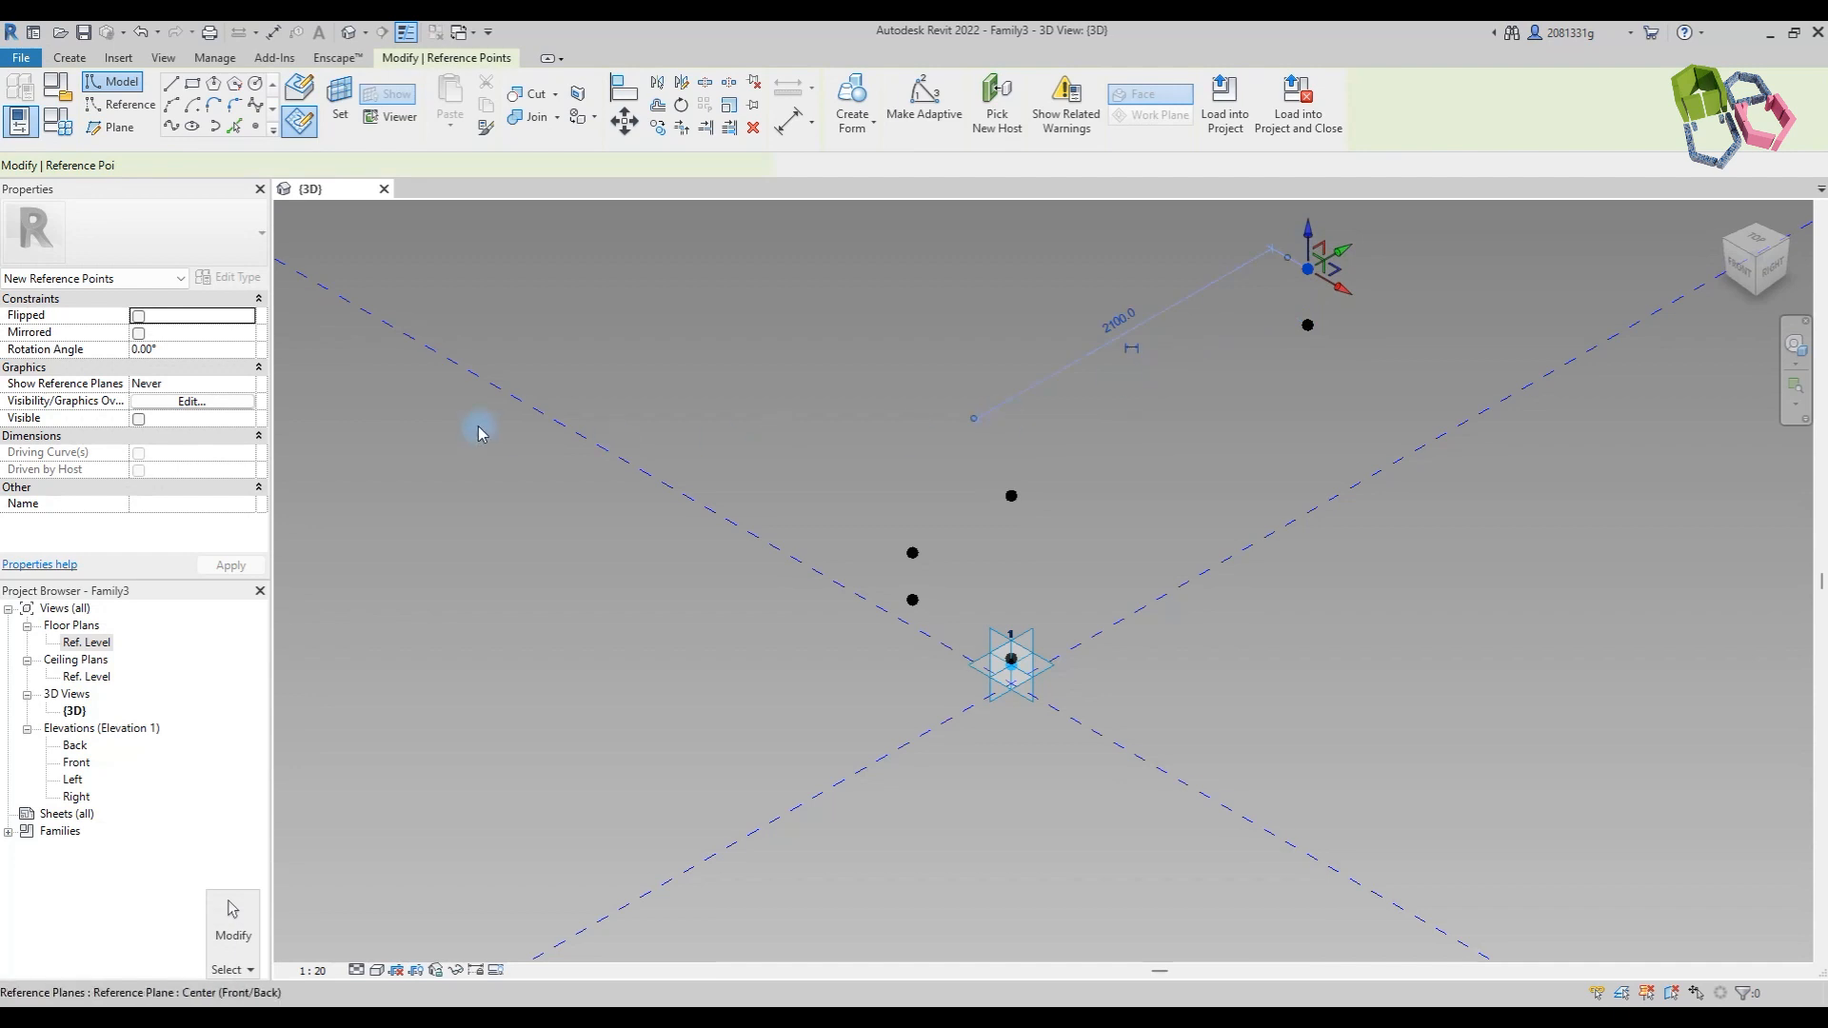
key("Escape")
Step: Create a family type parameter named HF and associate it with the upper front point's offset
left_click(247, 505)
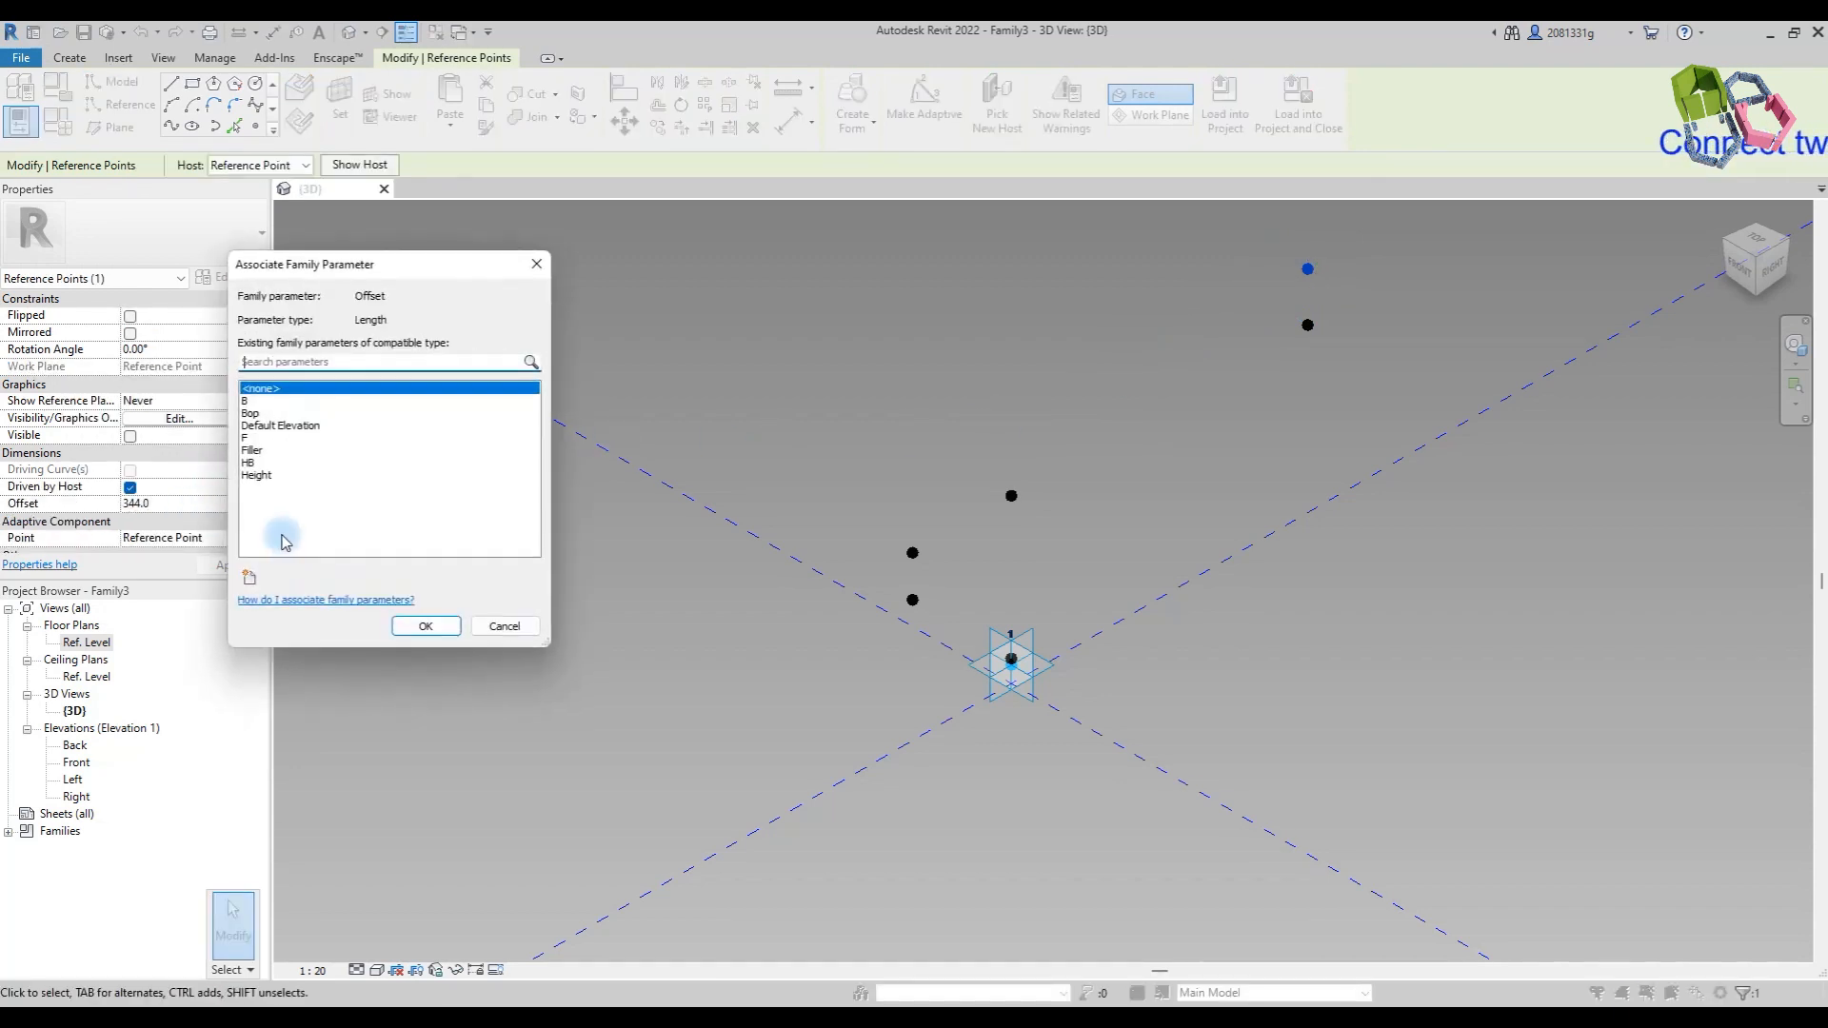
left_click(249, 578)
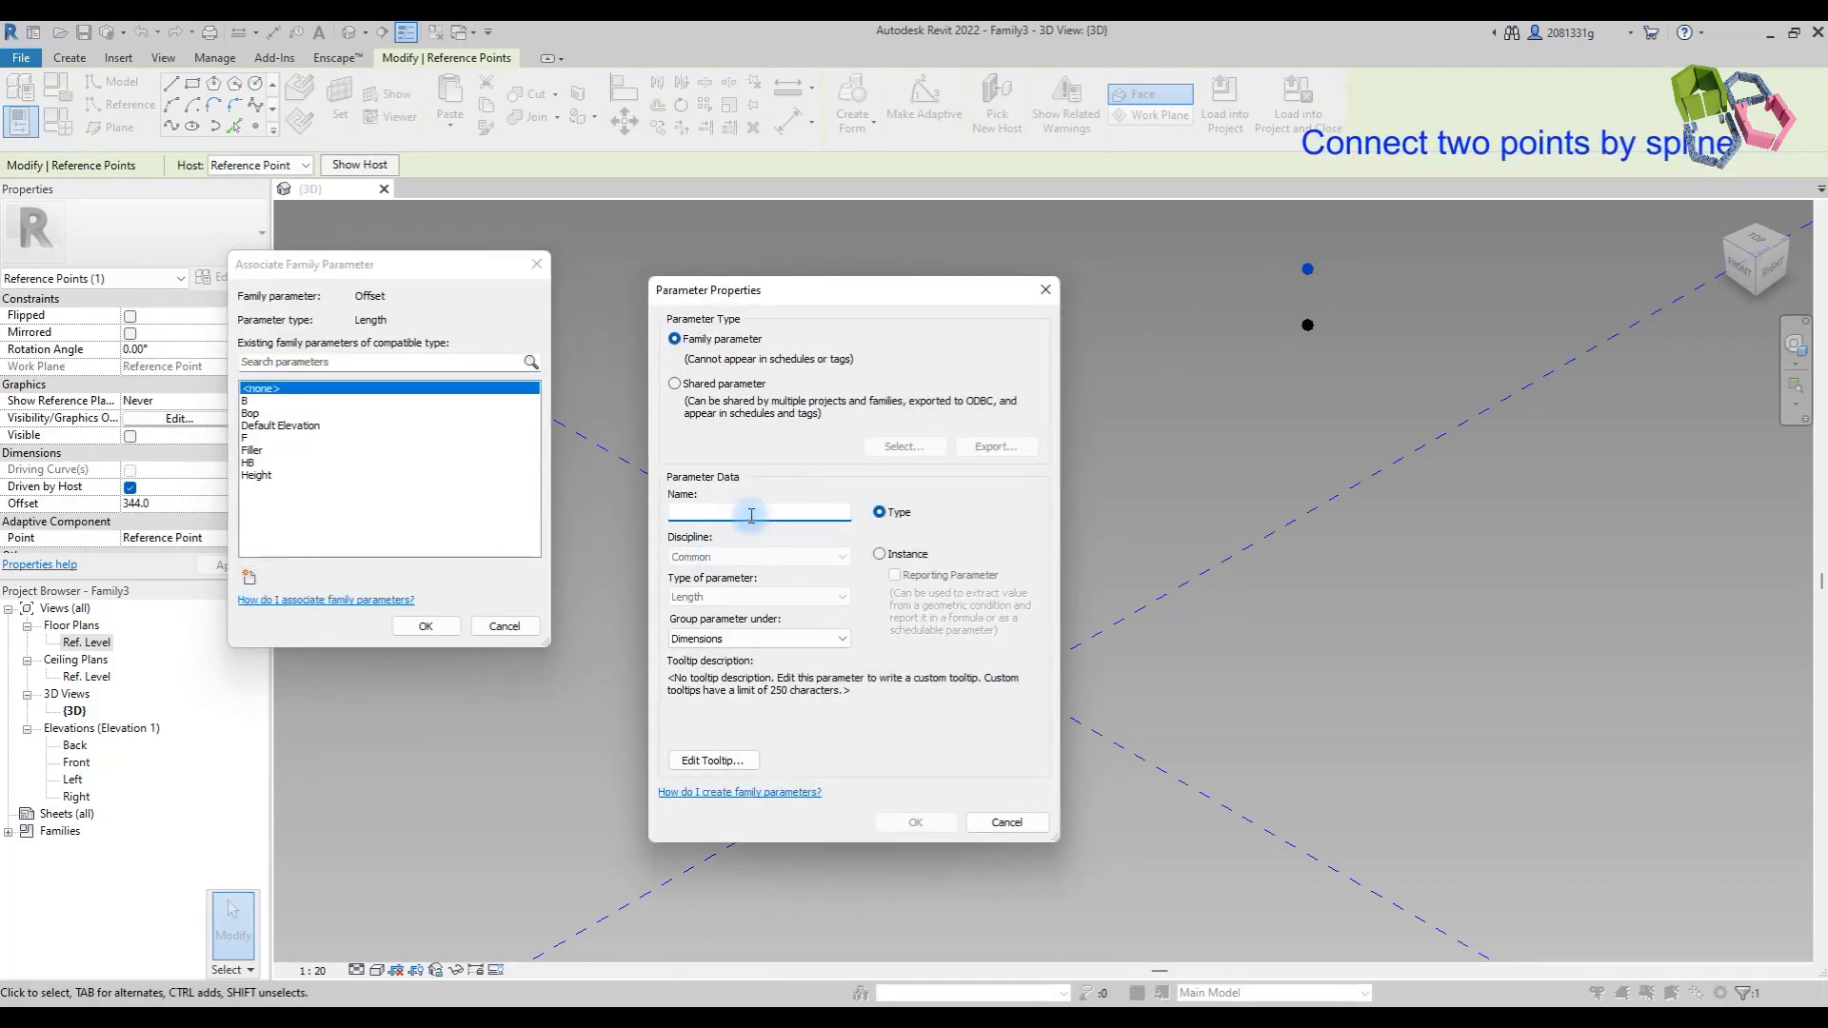
left_click(916, 823)
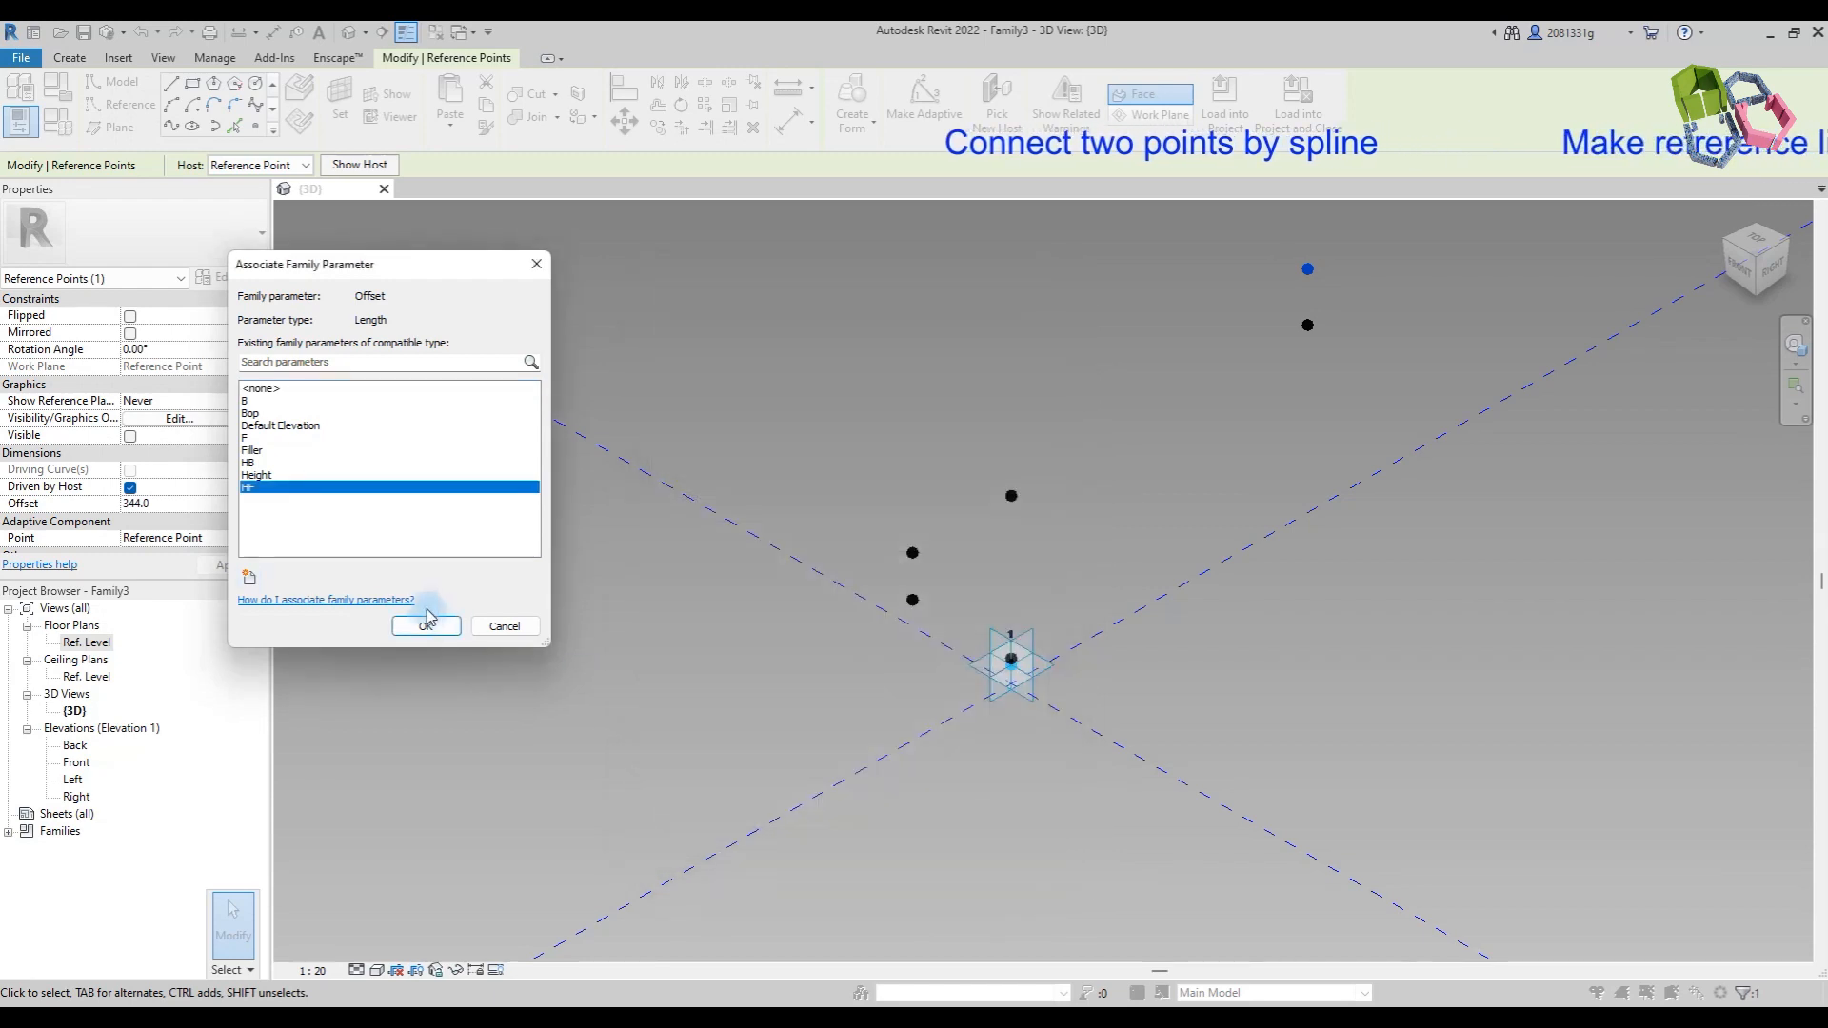
left_click(426, 626)
Step: Connect the upper front point and lower back point with a spline through points and make it a reference line
left_click(916, 607, "ctrl")
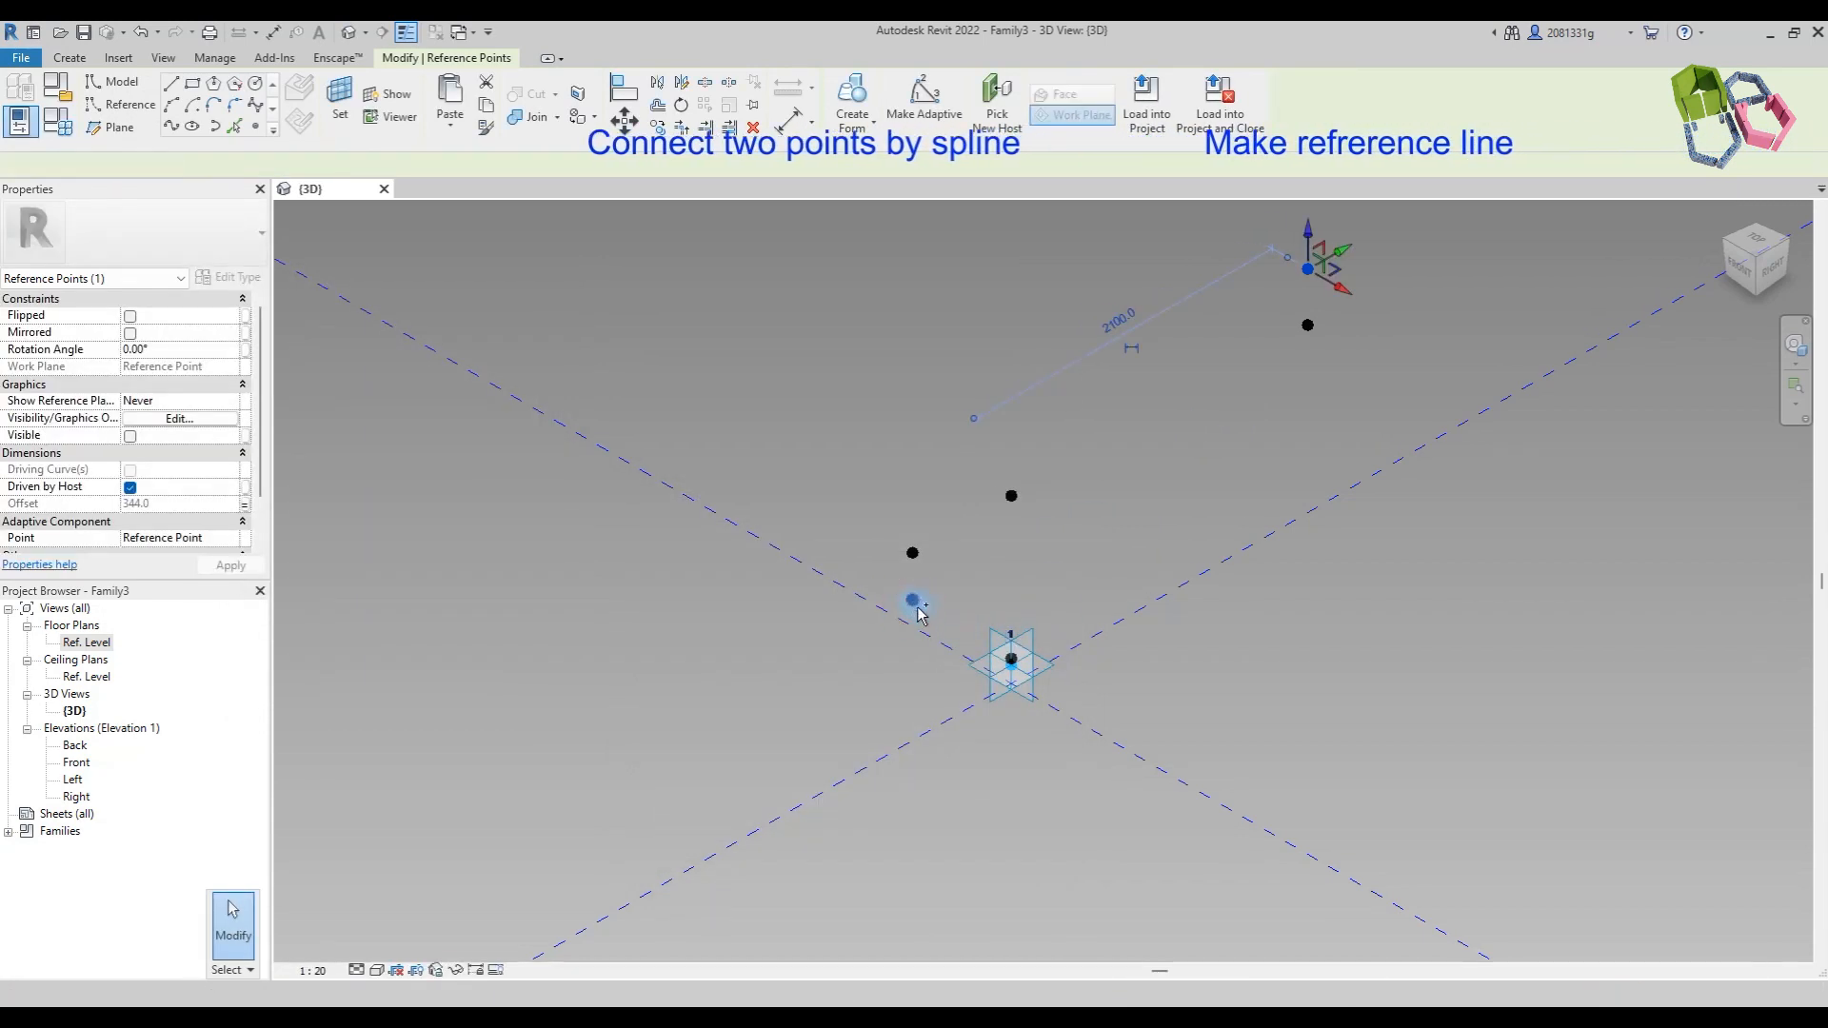
left_click(173, 127)
left_click(140, 454)
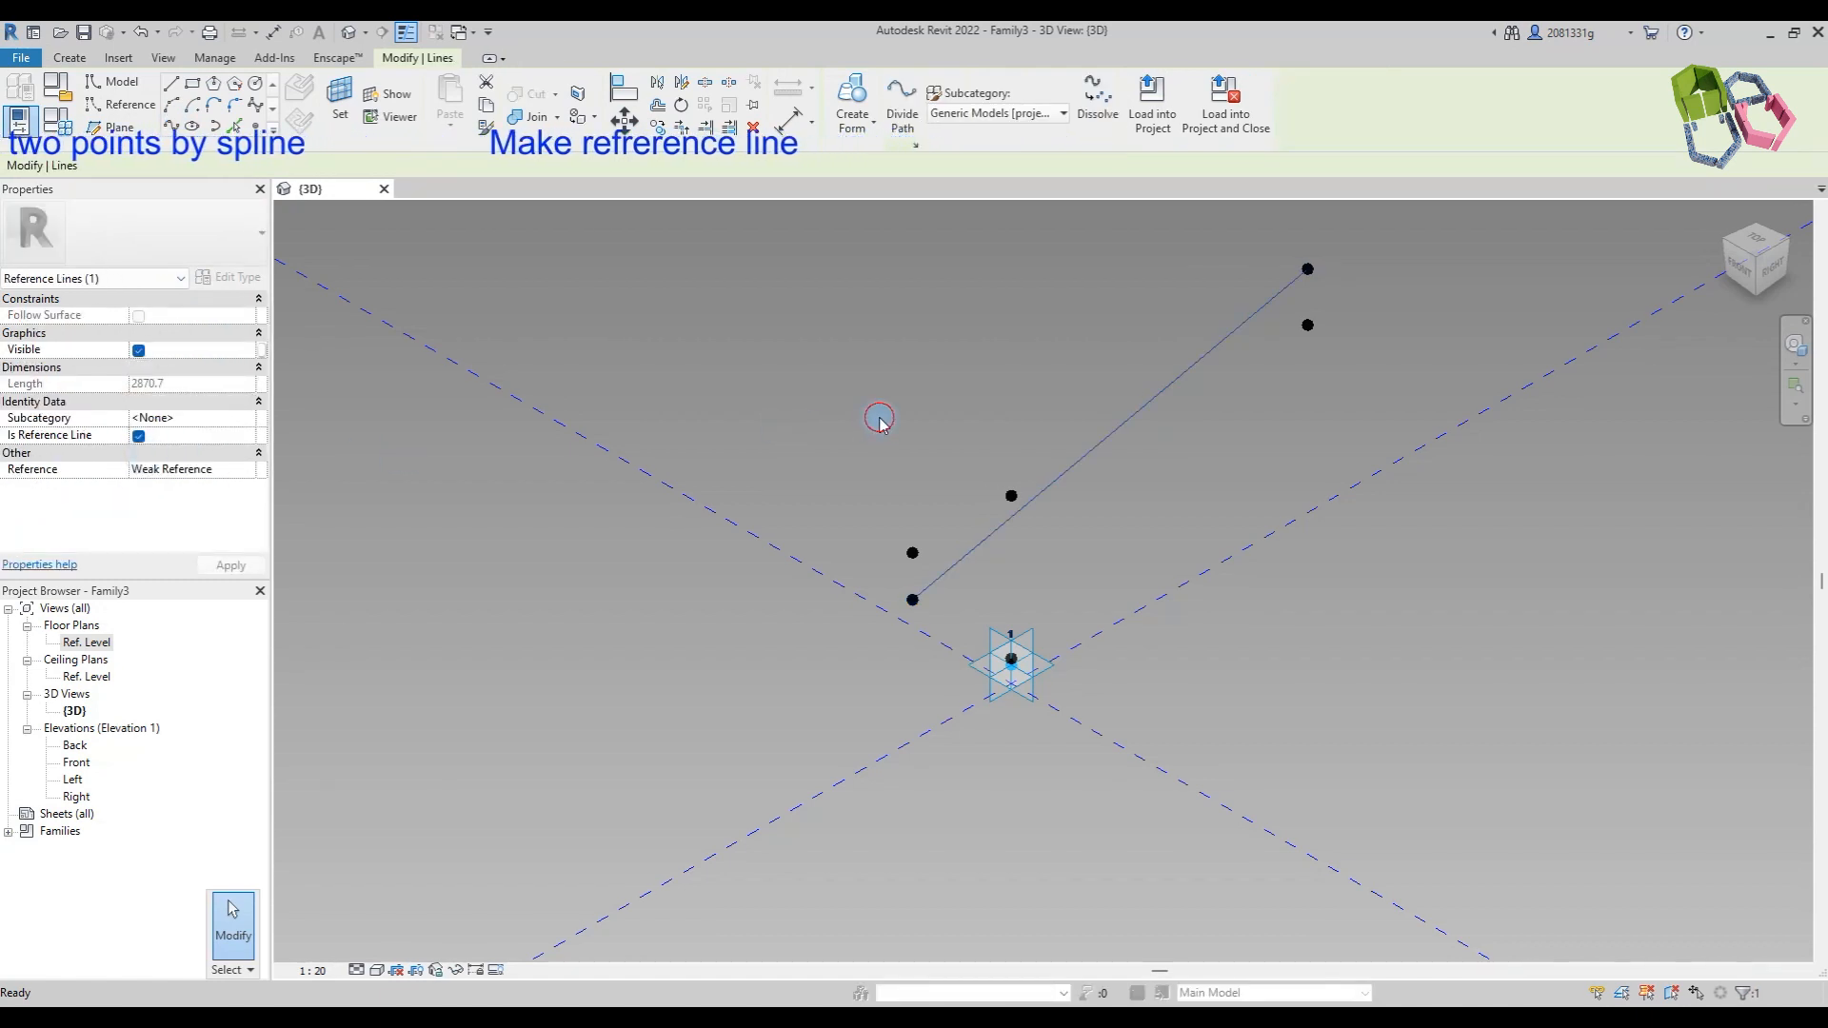
left_click(1015, 589)
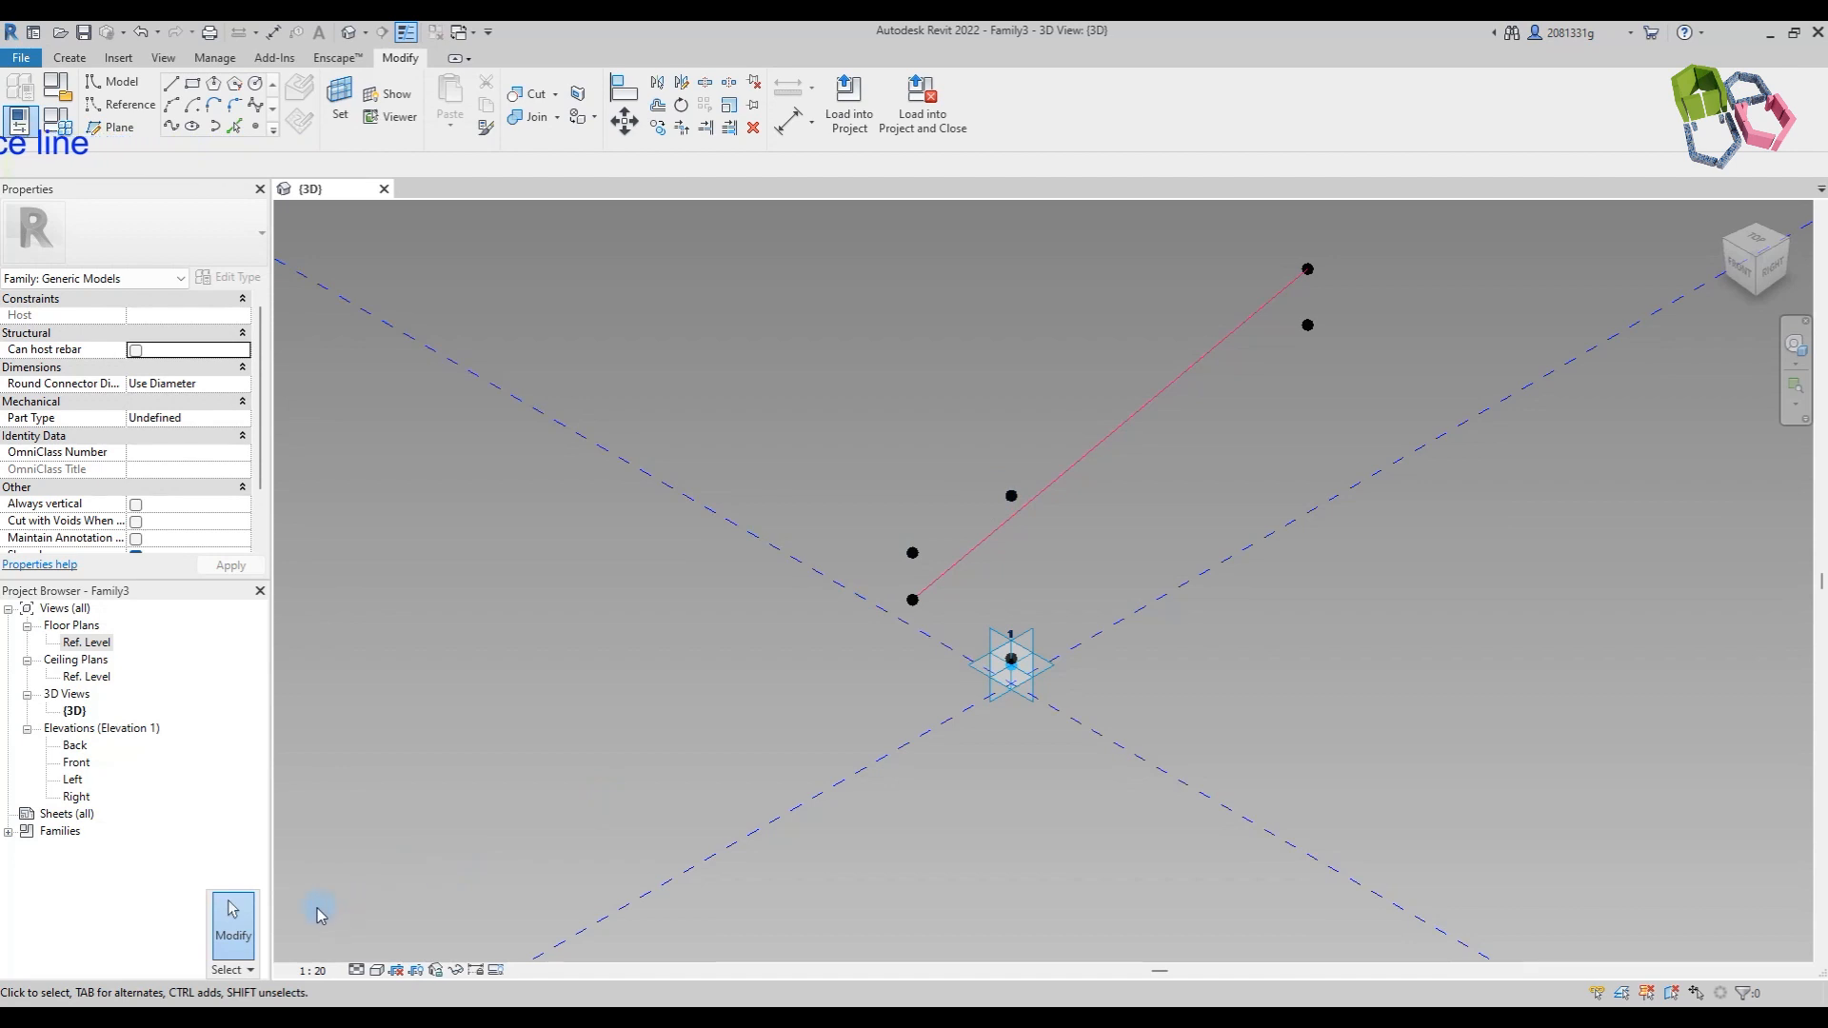
Step: In the Right elevation, dimension the horizontal distances from the center reference plane to the back point and the front point
double_click(68, 803)
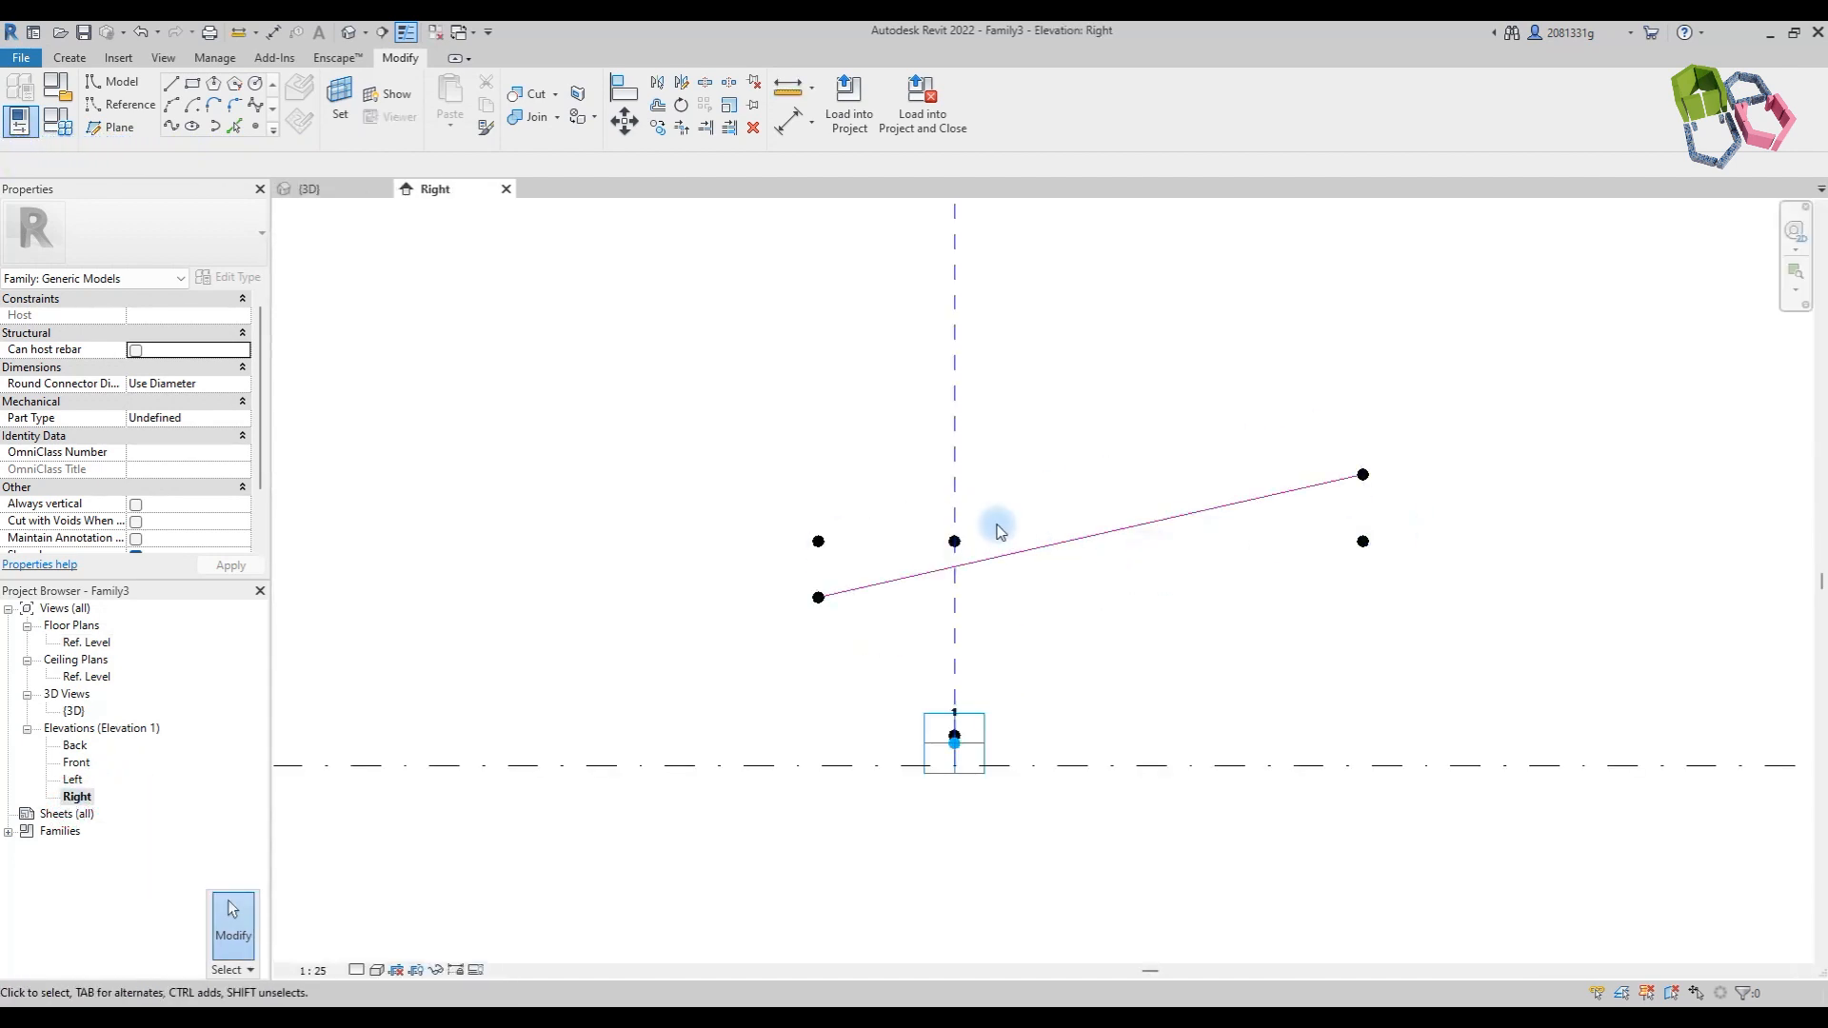
key("d")
key("i")
left_click(817, 541)
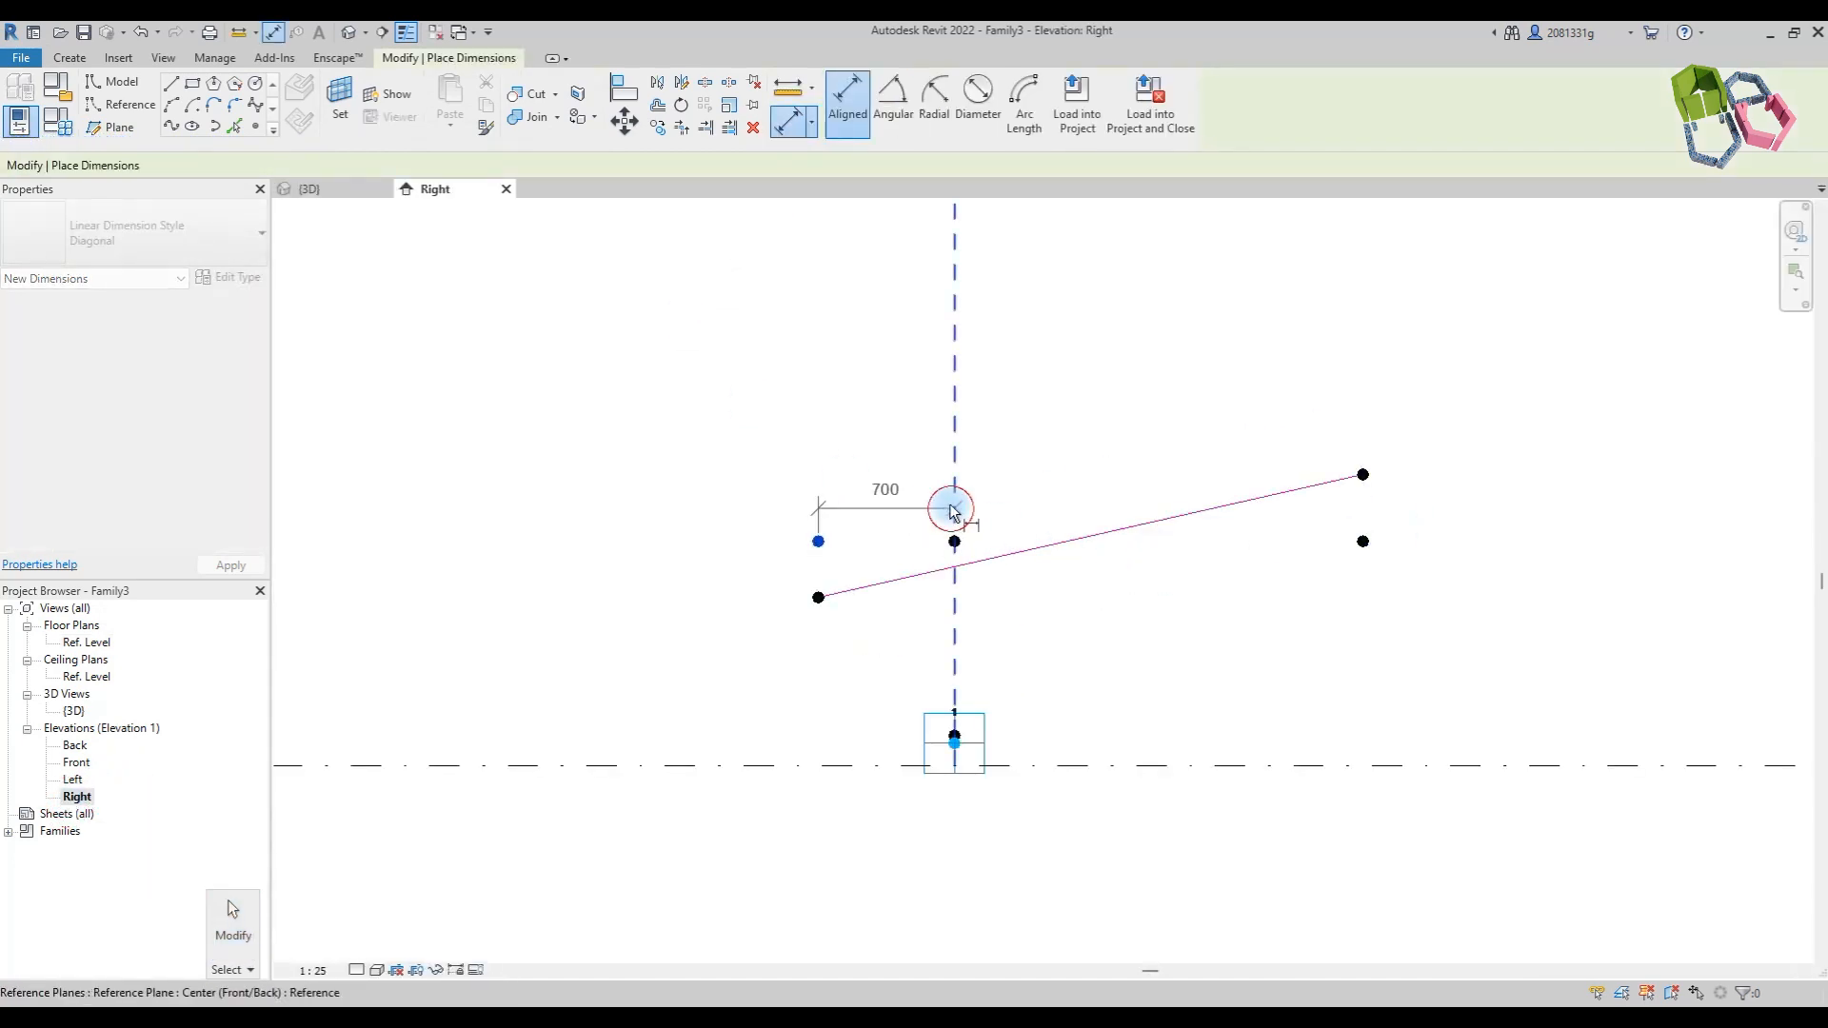
left_click(955, 489)
left_click(1363, 473)
left_click(1199, 285)
Step: Dimension the vertical distance between the two back points and between the two front points
left_click(819, 539)
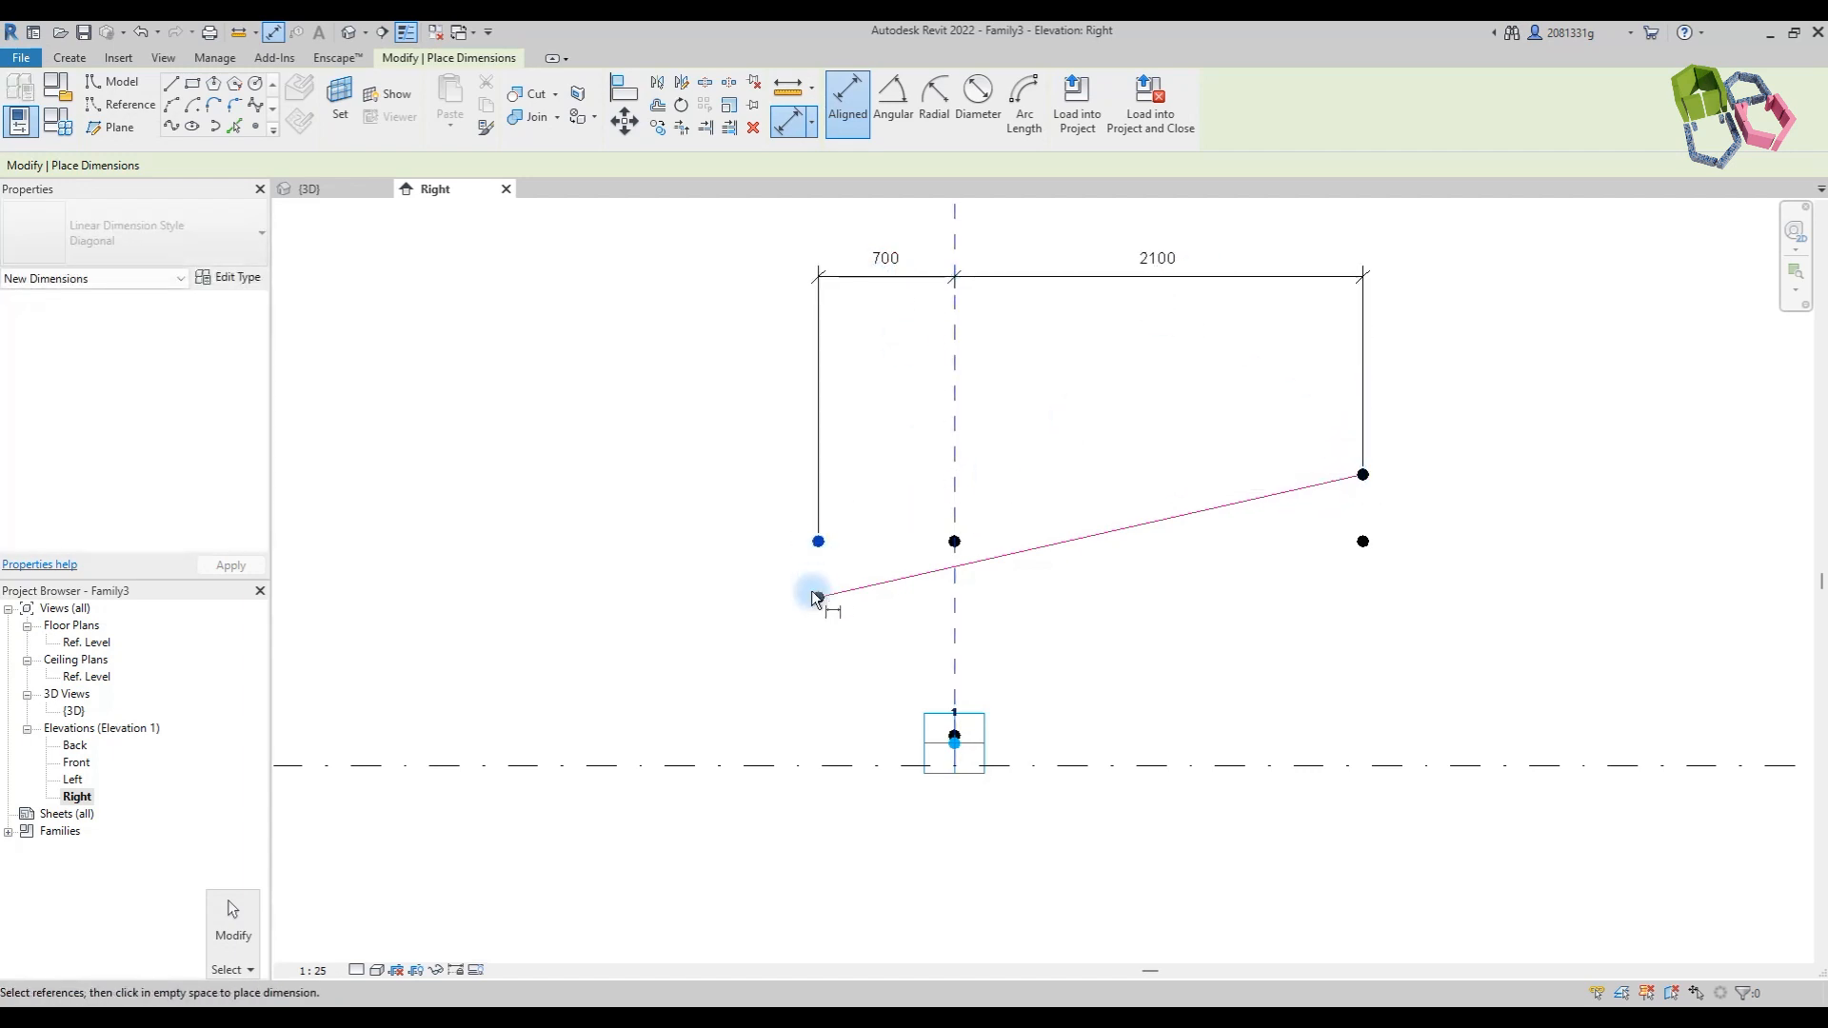
left_click(818, 597)
left_click(1362, 474)
left_click(1363, 541)
left_click(1456, 514)
Step: Dimension the vertical distance from the base point to the point above it and label it with the Height parameter
left_click(955, 541)
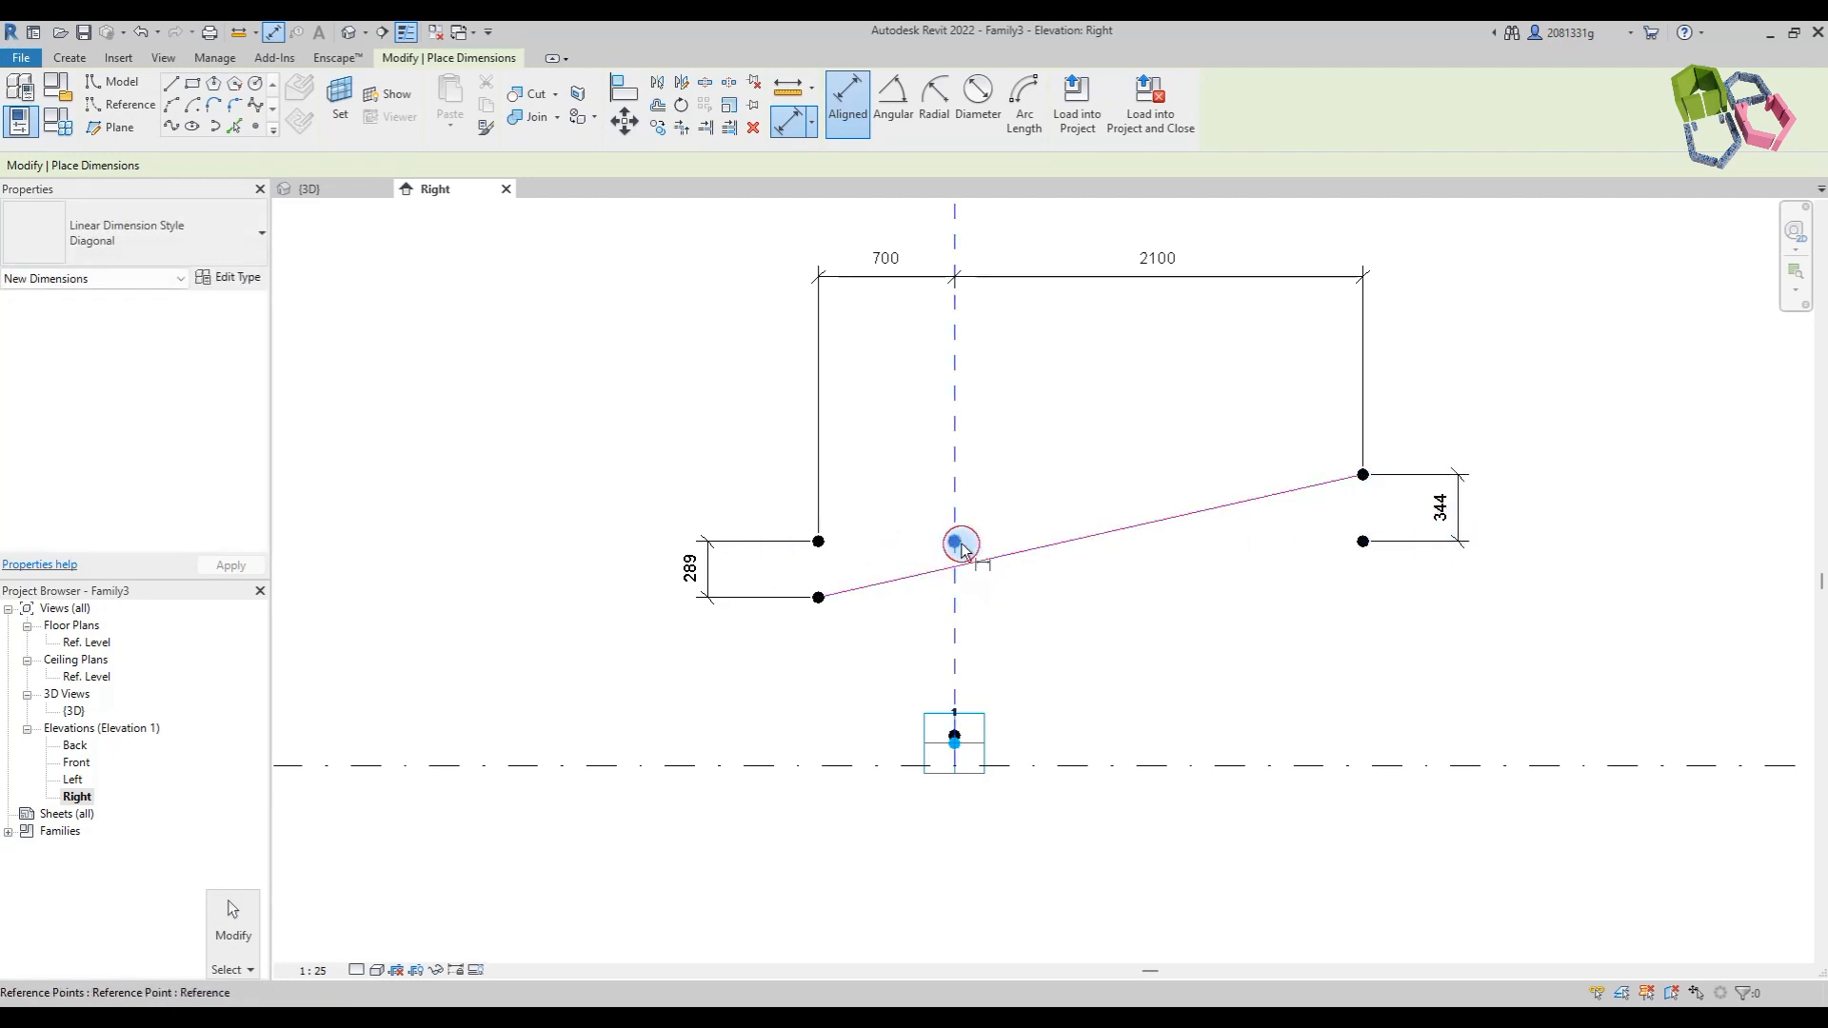
scroll(955, 739, "up", 2)
left_click(950, 738)
left_click(1107, 685)
scroll(1105, 687, "down", 3)
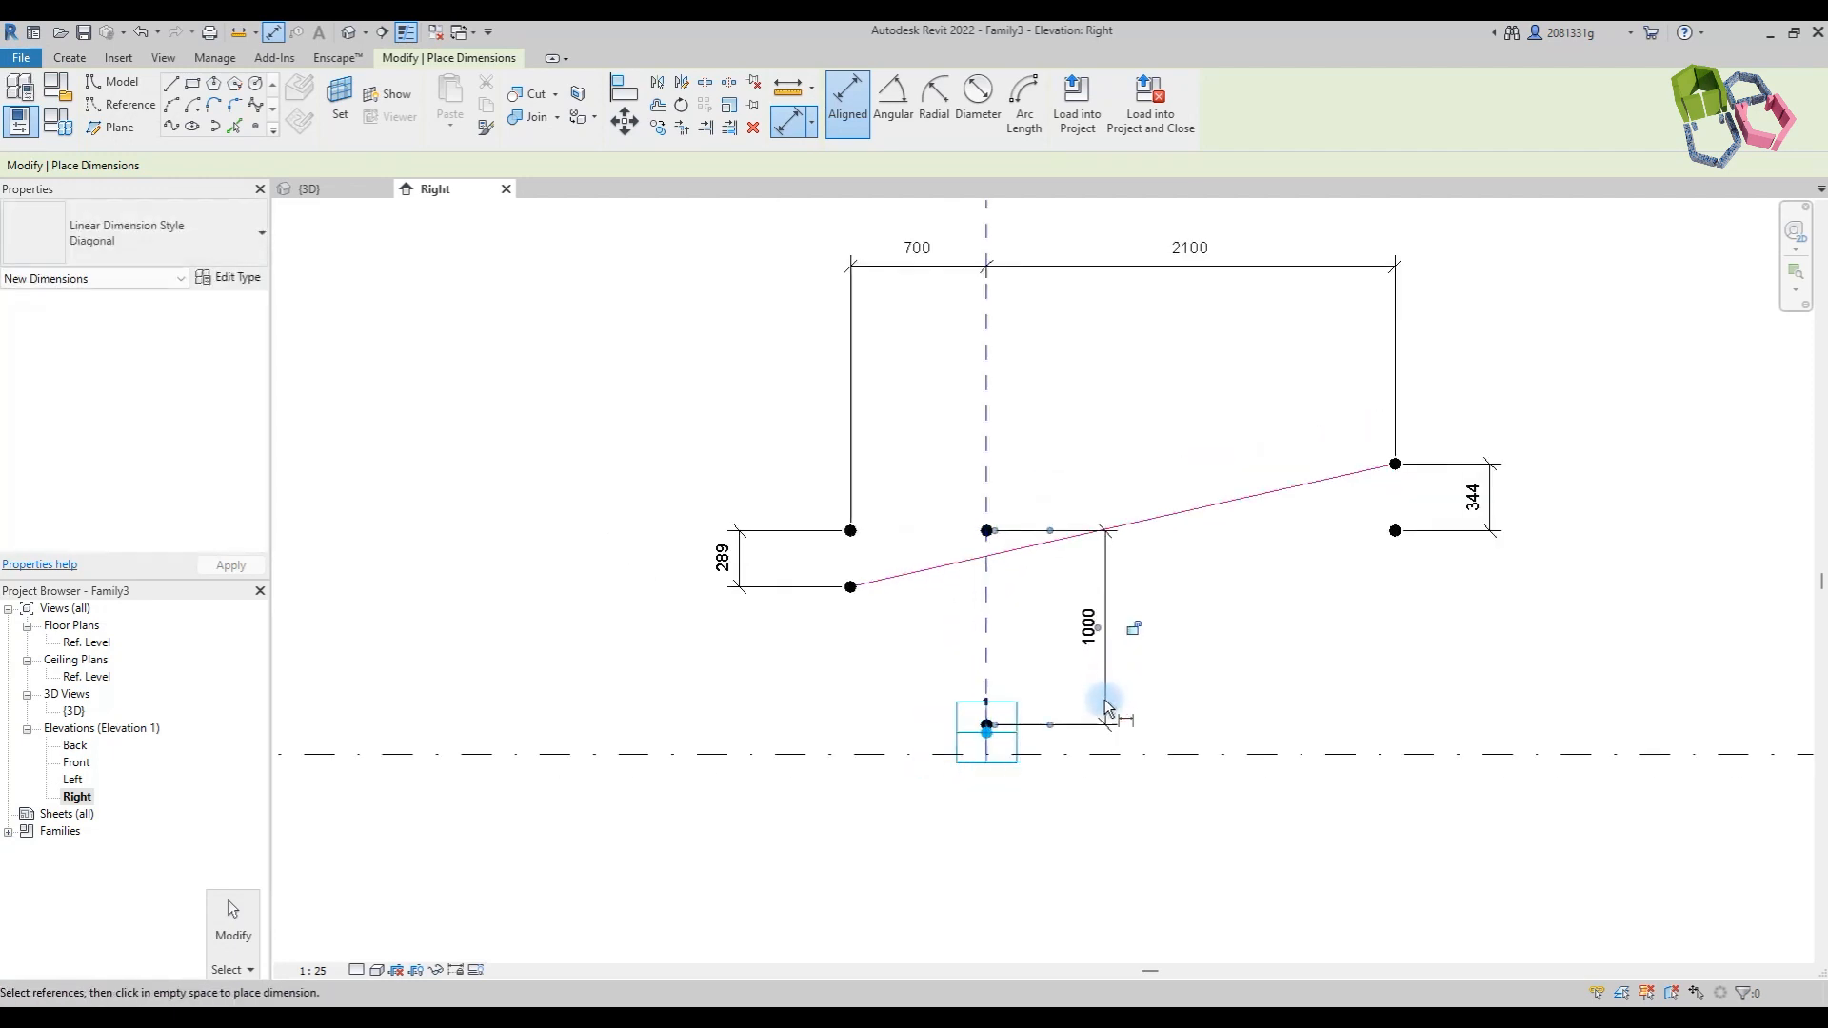
key("Escape")
left_click(1105, 687)
left_click(957, 104)
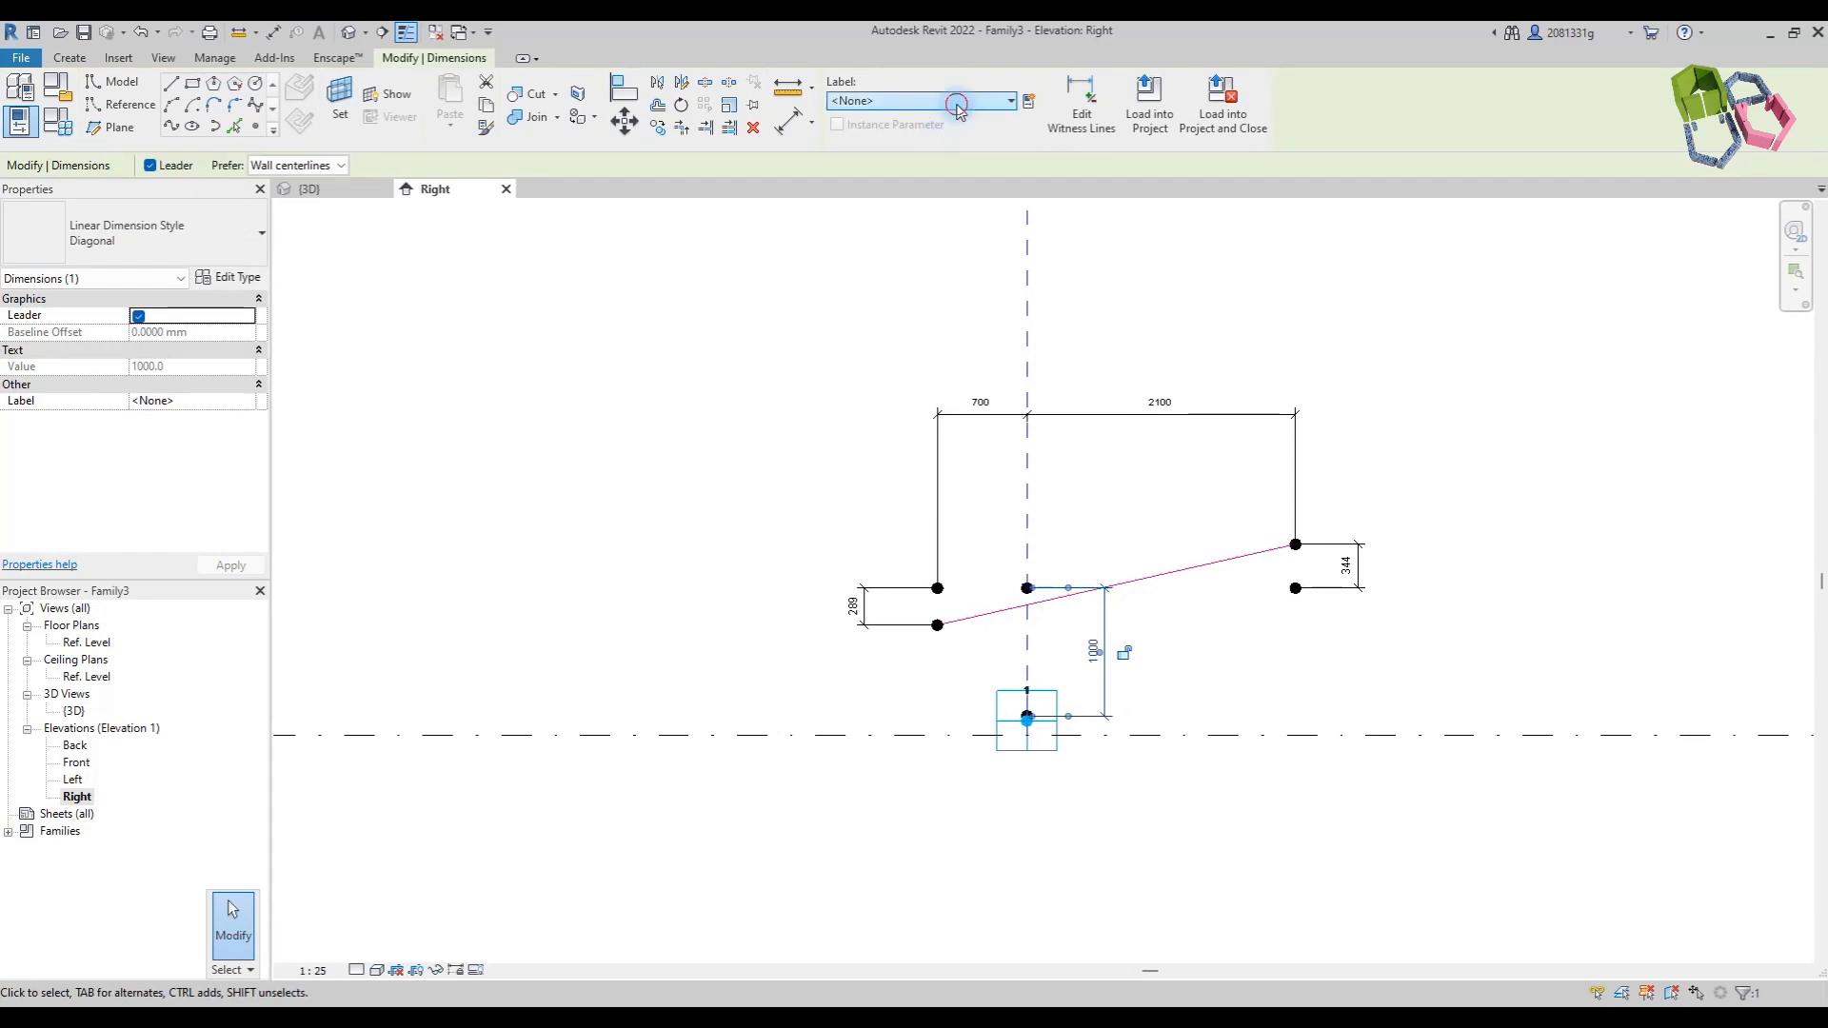
left_click(898, 301)
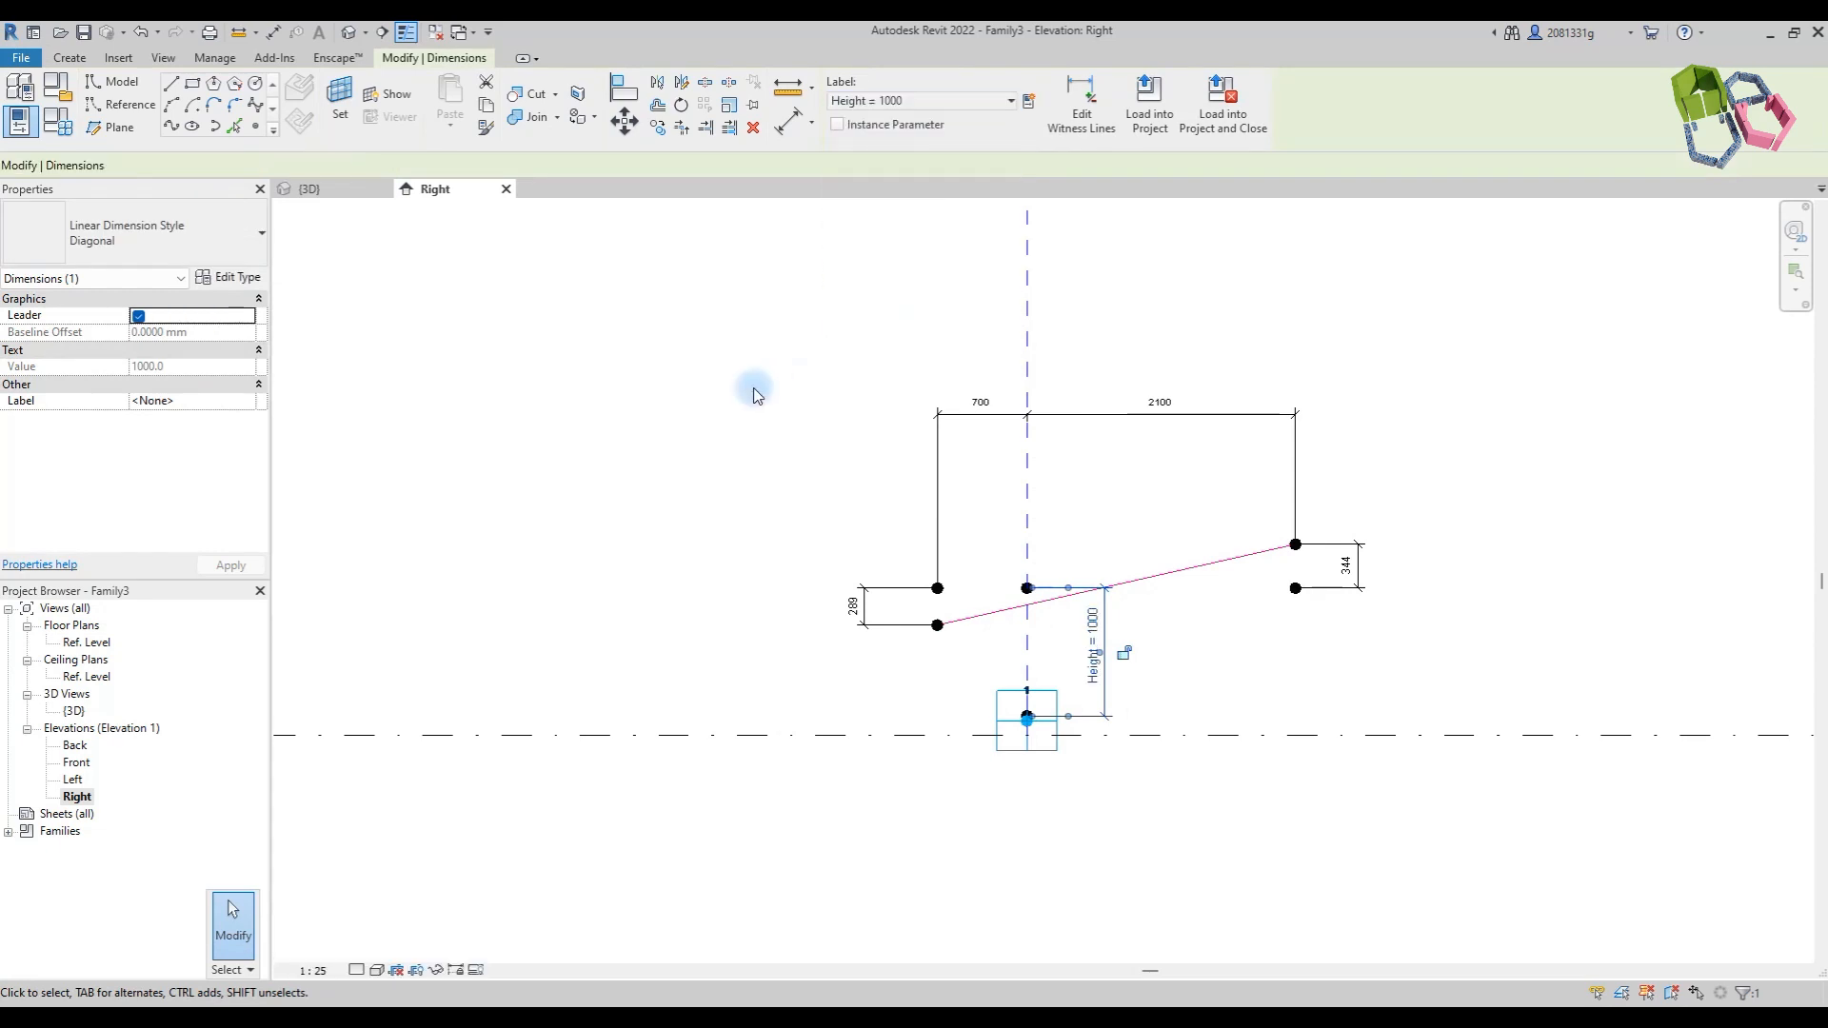
Step: Label the front horizontal dimension with F, the front vertical dimension with HF and the back horizontal dimension with B
left_click(1226, 407)
left_click(1228, 414)
left_click(957, 100)
left_click(895, 234)
left_click(1311, 328)
left_click(987, 412)
left_click(1010, 100)
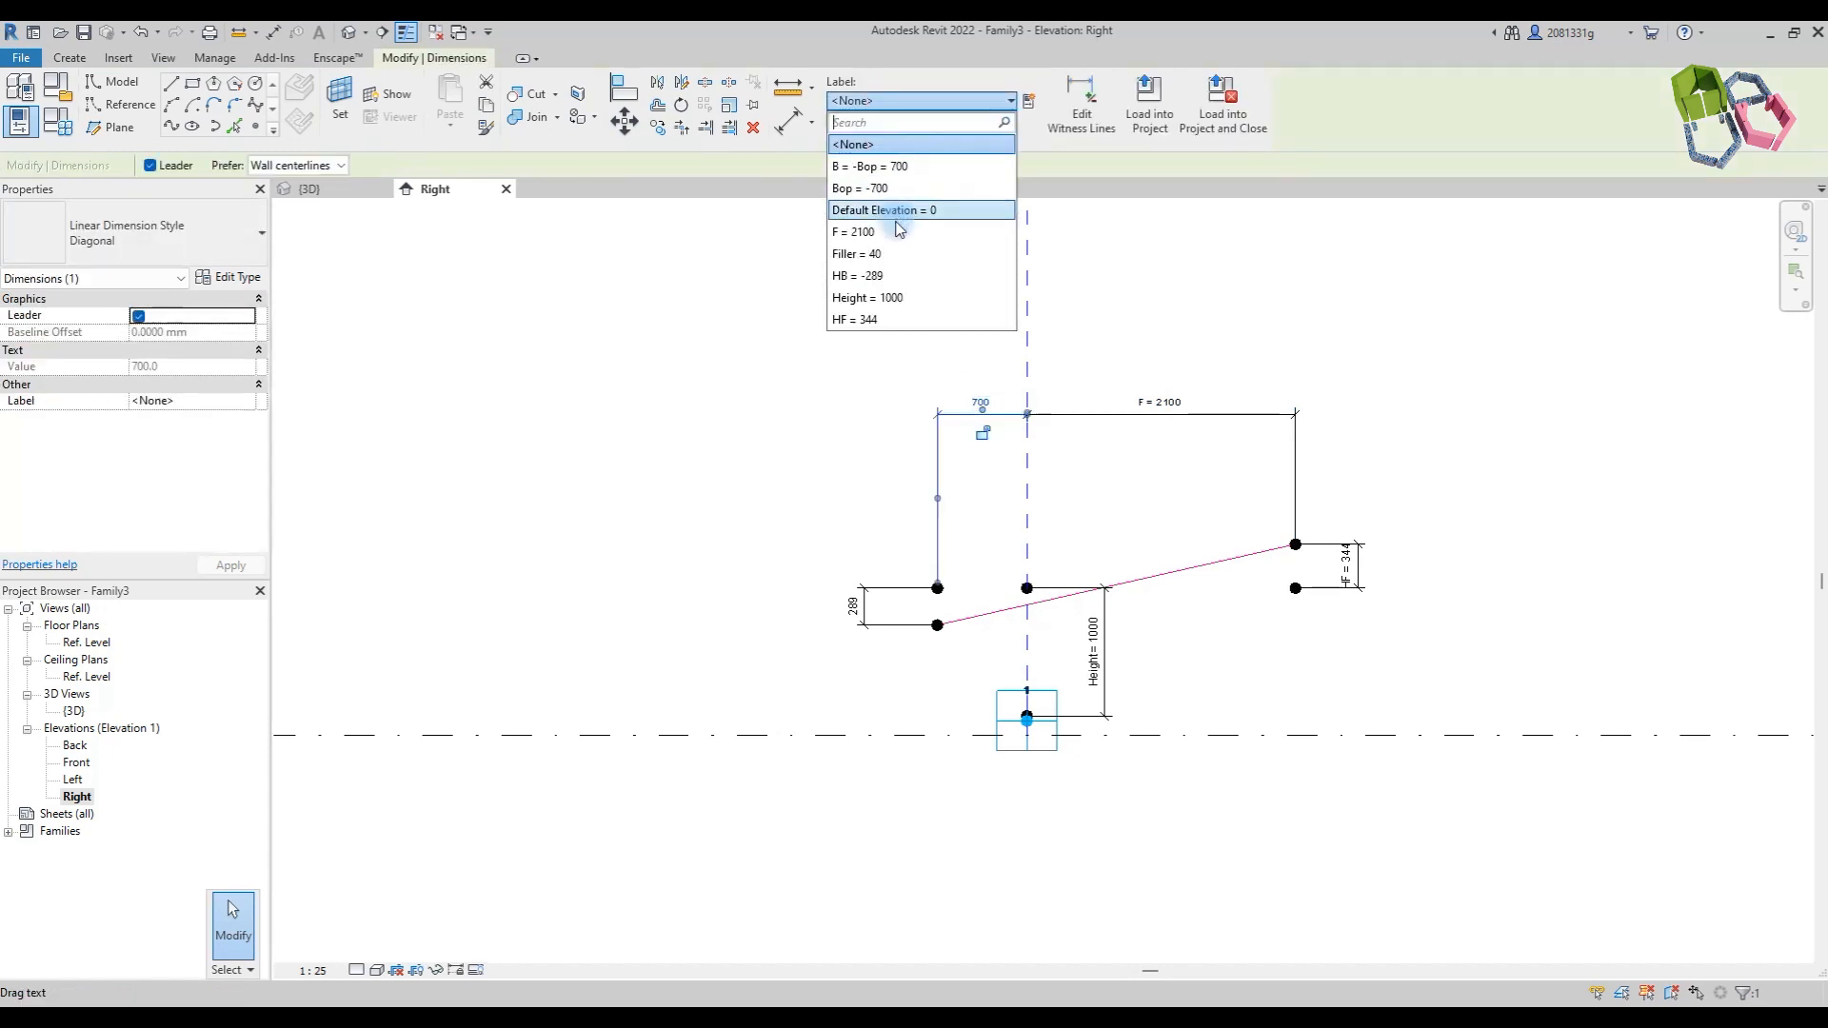
left_click(868, 173)
left_click(1320, 349)
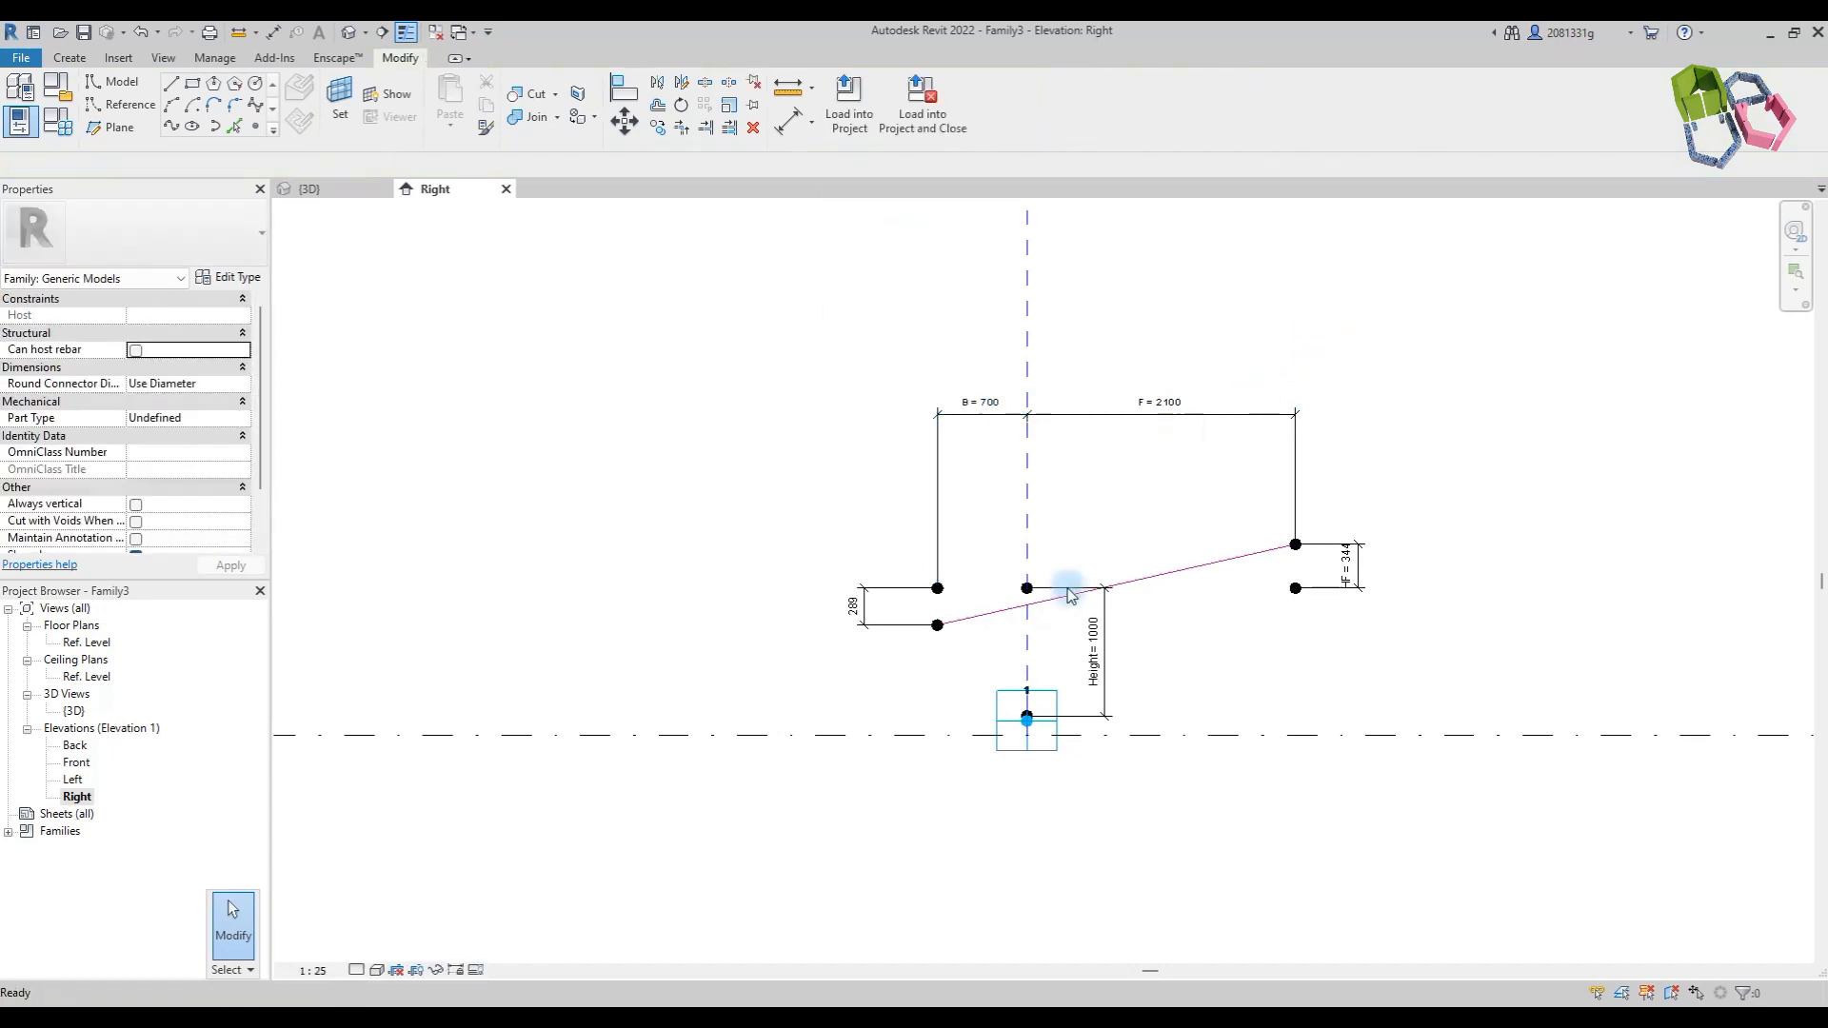
Step: Set the family type formulas to Bop*Tan(A) for HB and F*Tan(A) for HF, and apply them
scroll(982, 638, "up", 1)
left_click(54, 127)
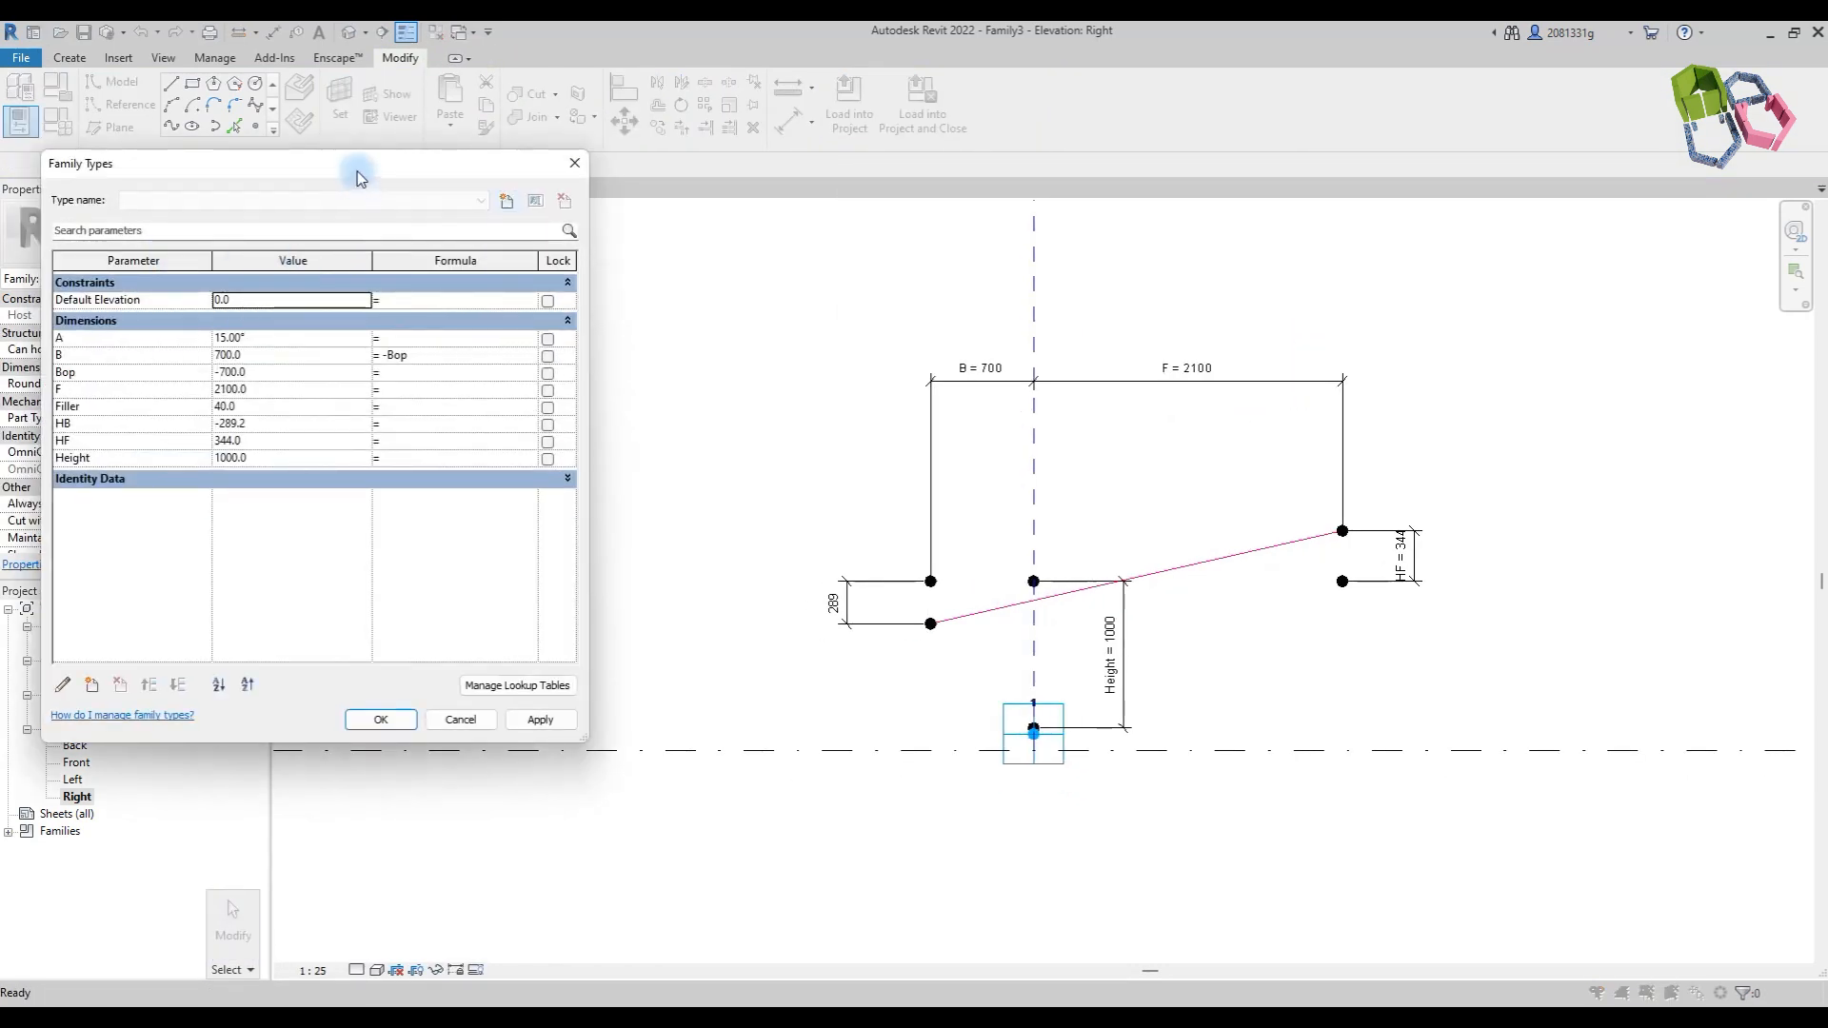
left_click_drag(358, 174, 429, 172)
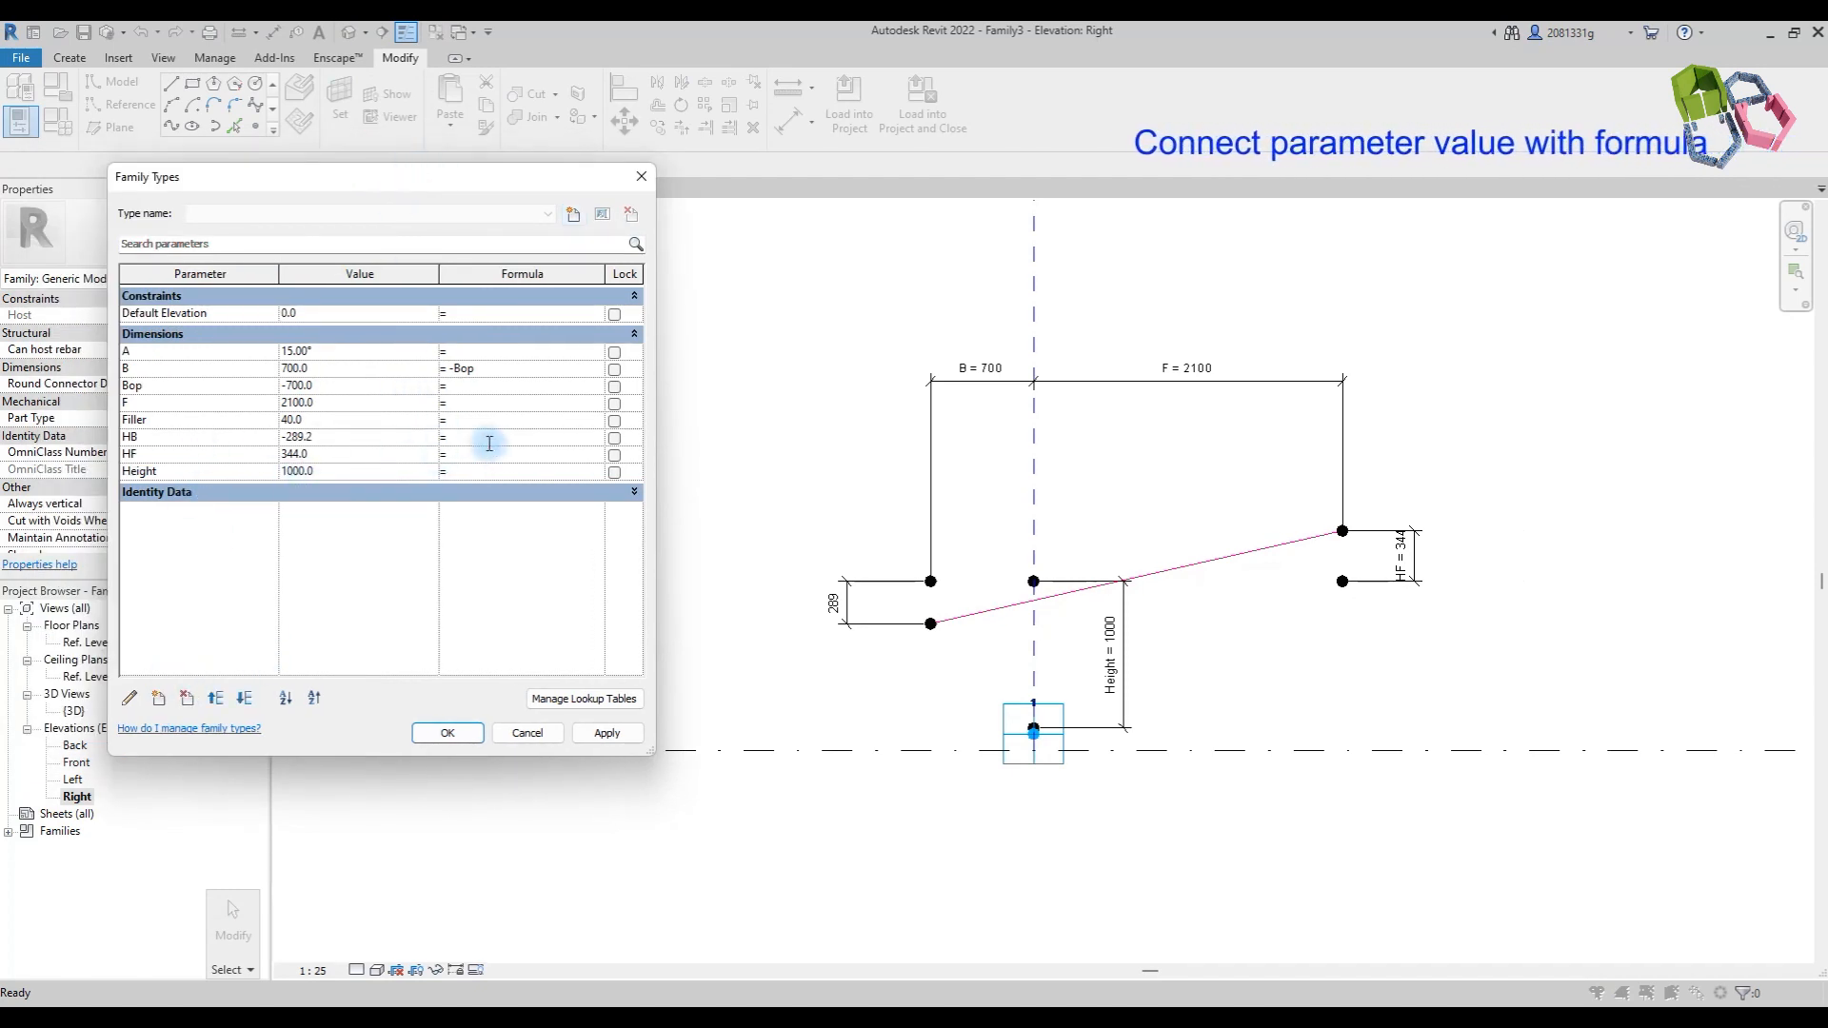
type("op*")
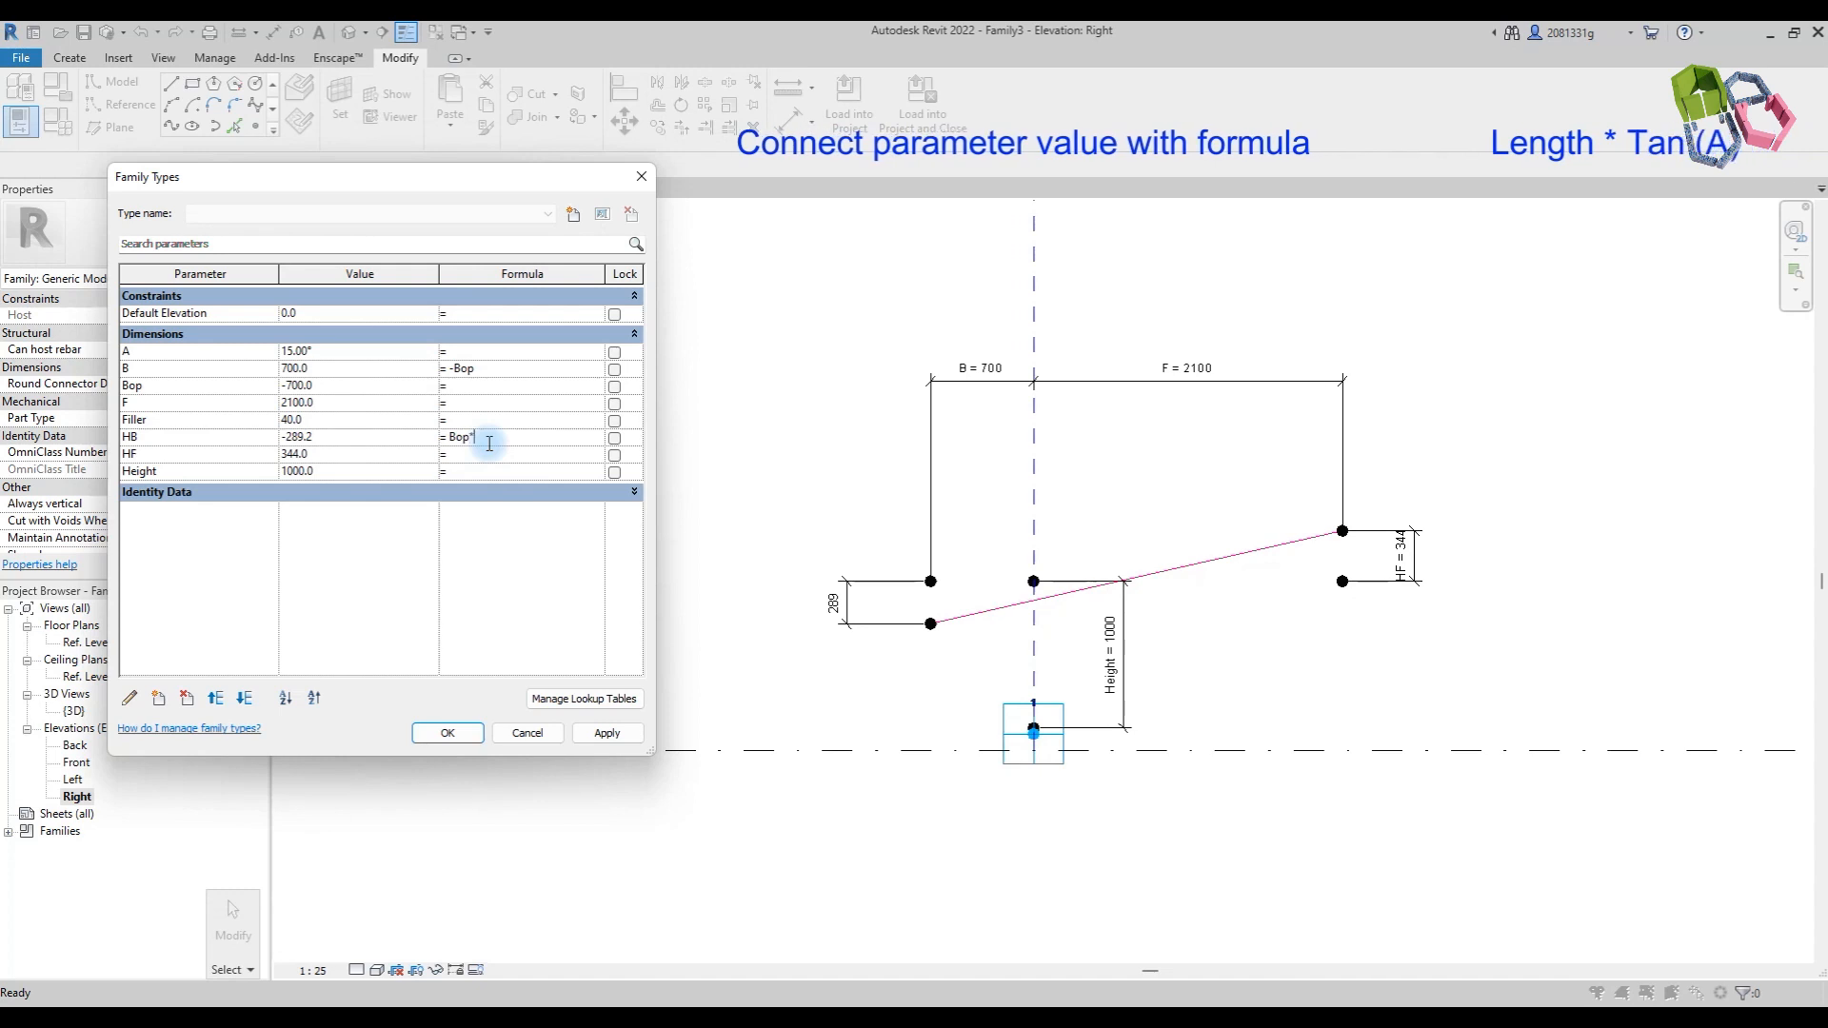
type("Tan(A)")
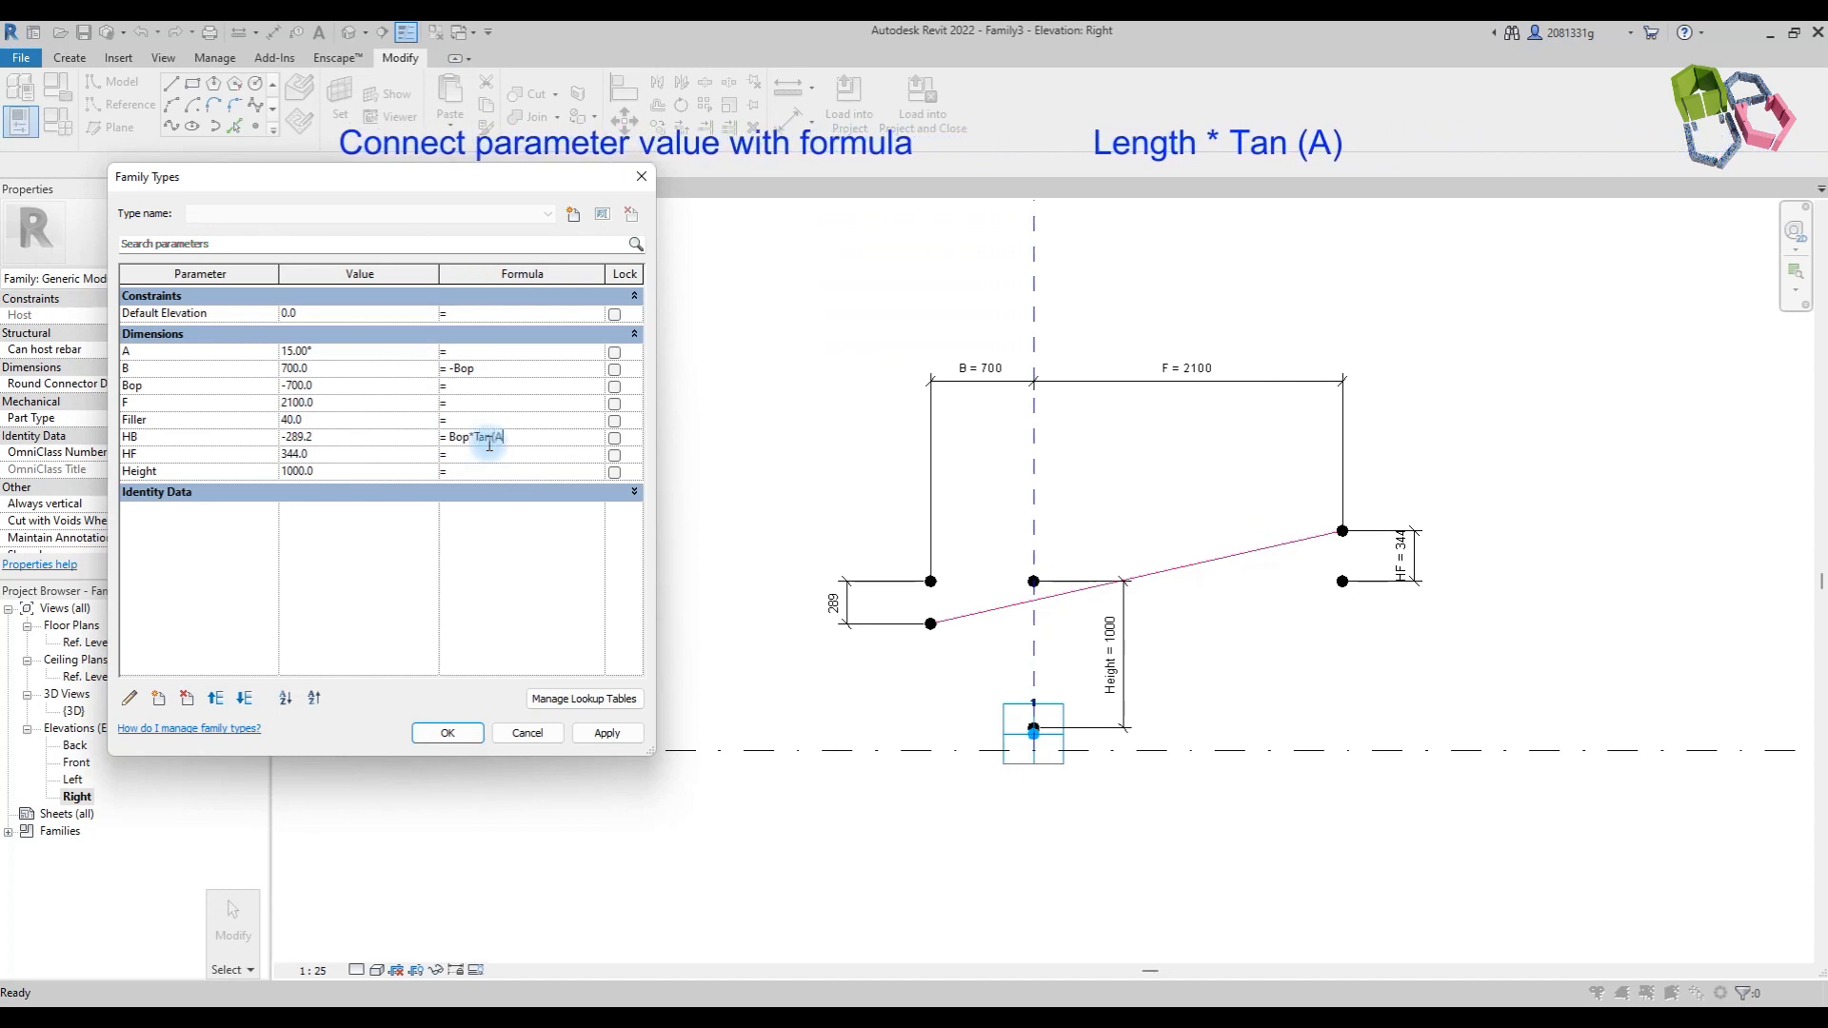
left_click(530, 456)
type("F*Tan(A")
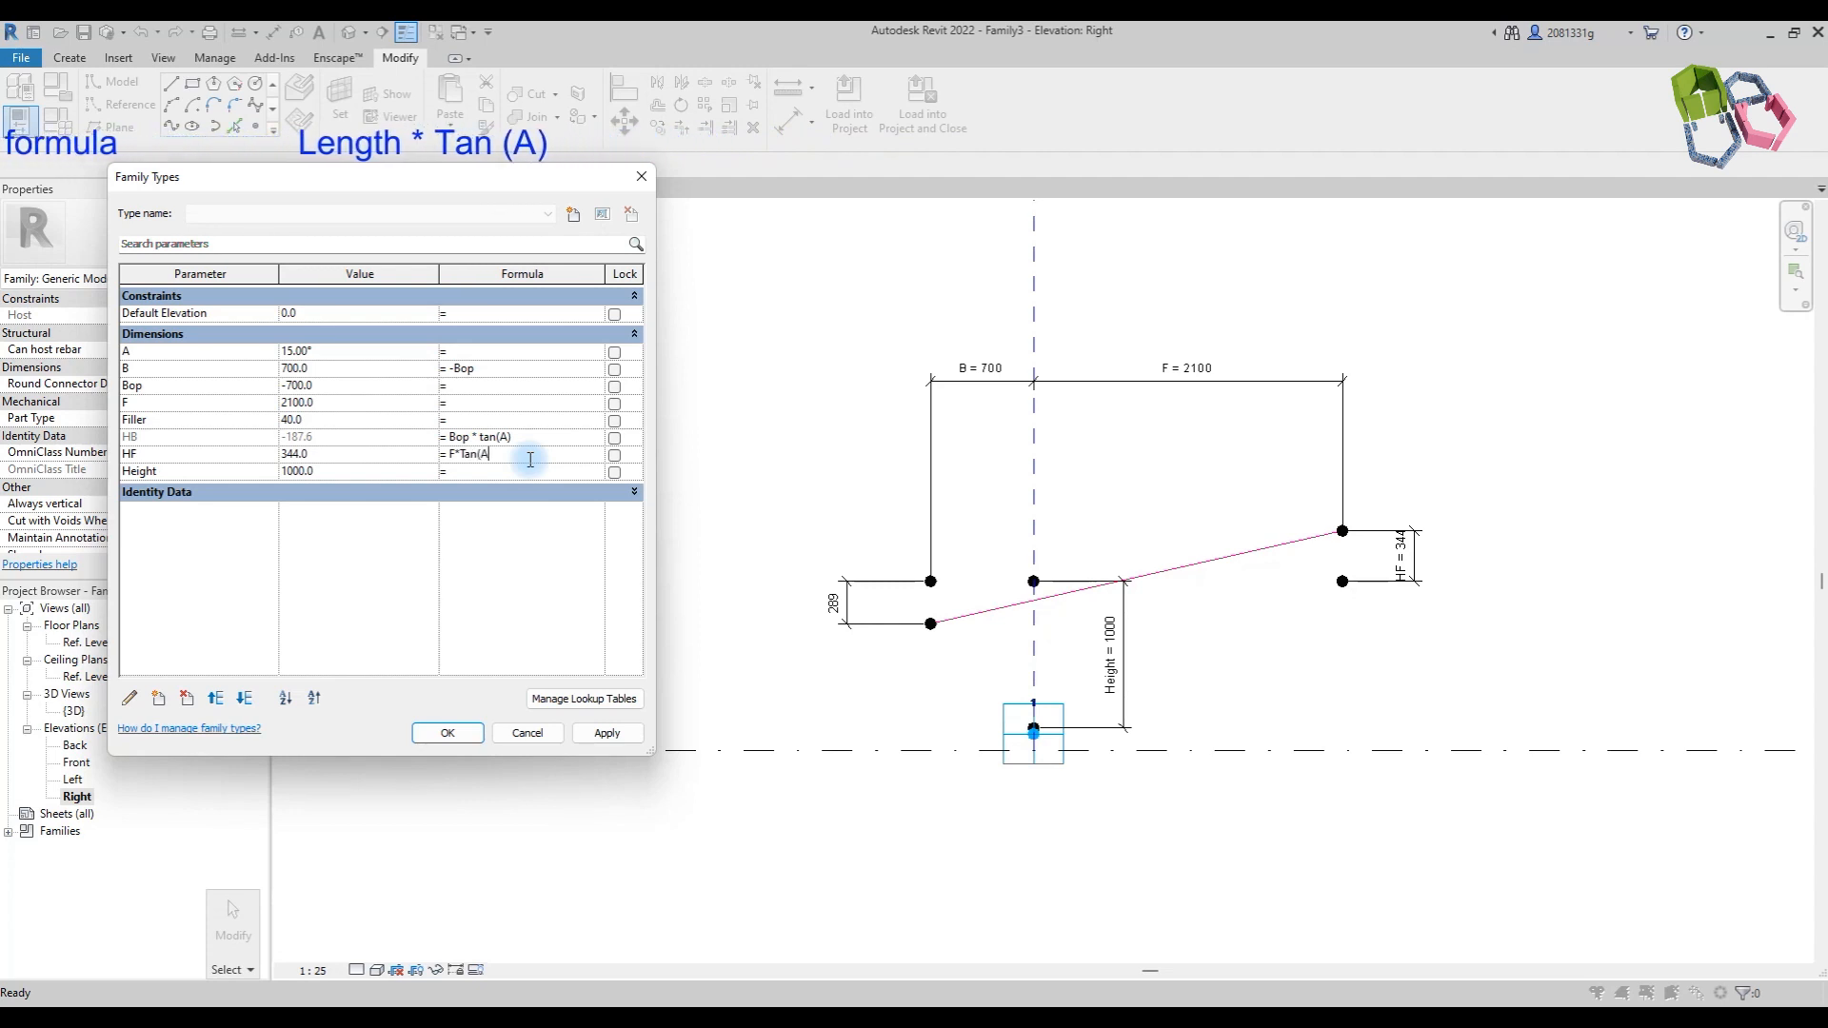
left_click(610, 743)
left_click(447, 733)
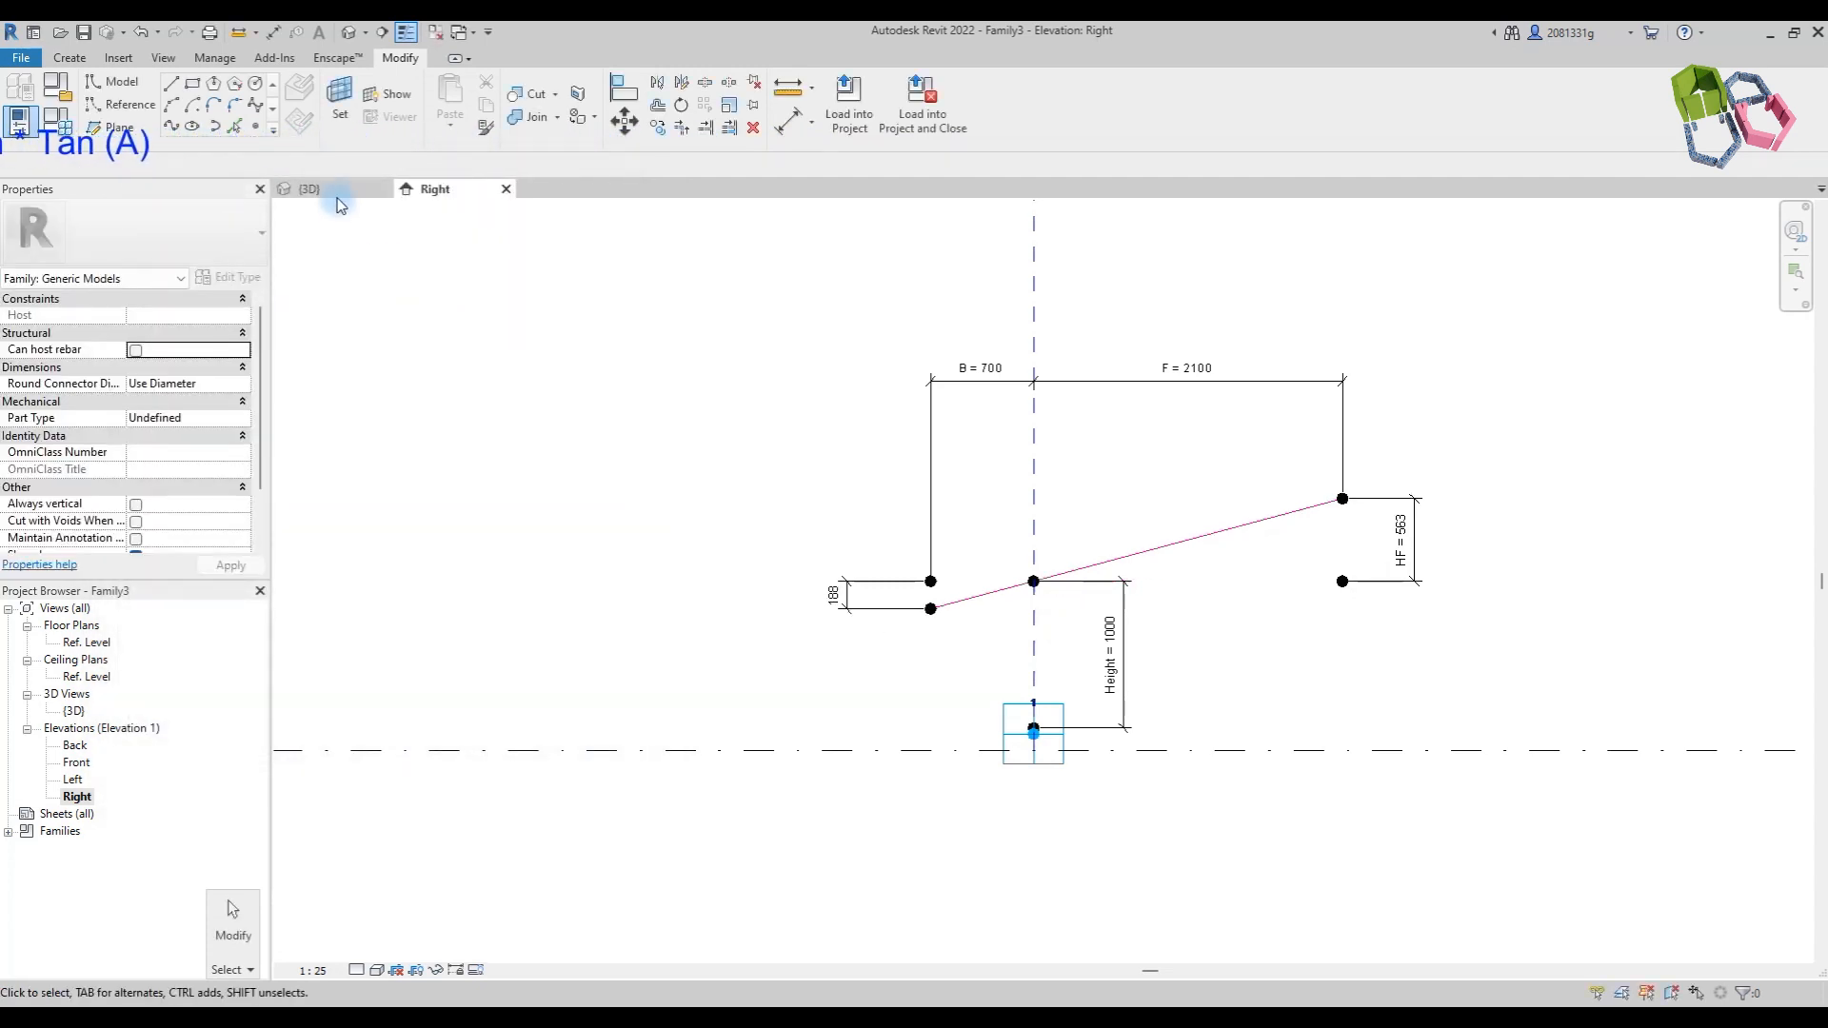
Step: In the 3D view, place two reference points on the sloped reference line, one near each end
left_click(341, 193)
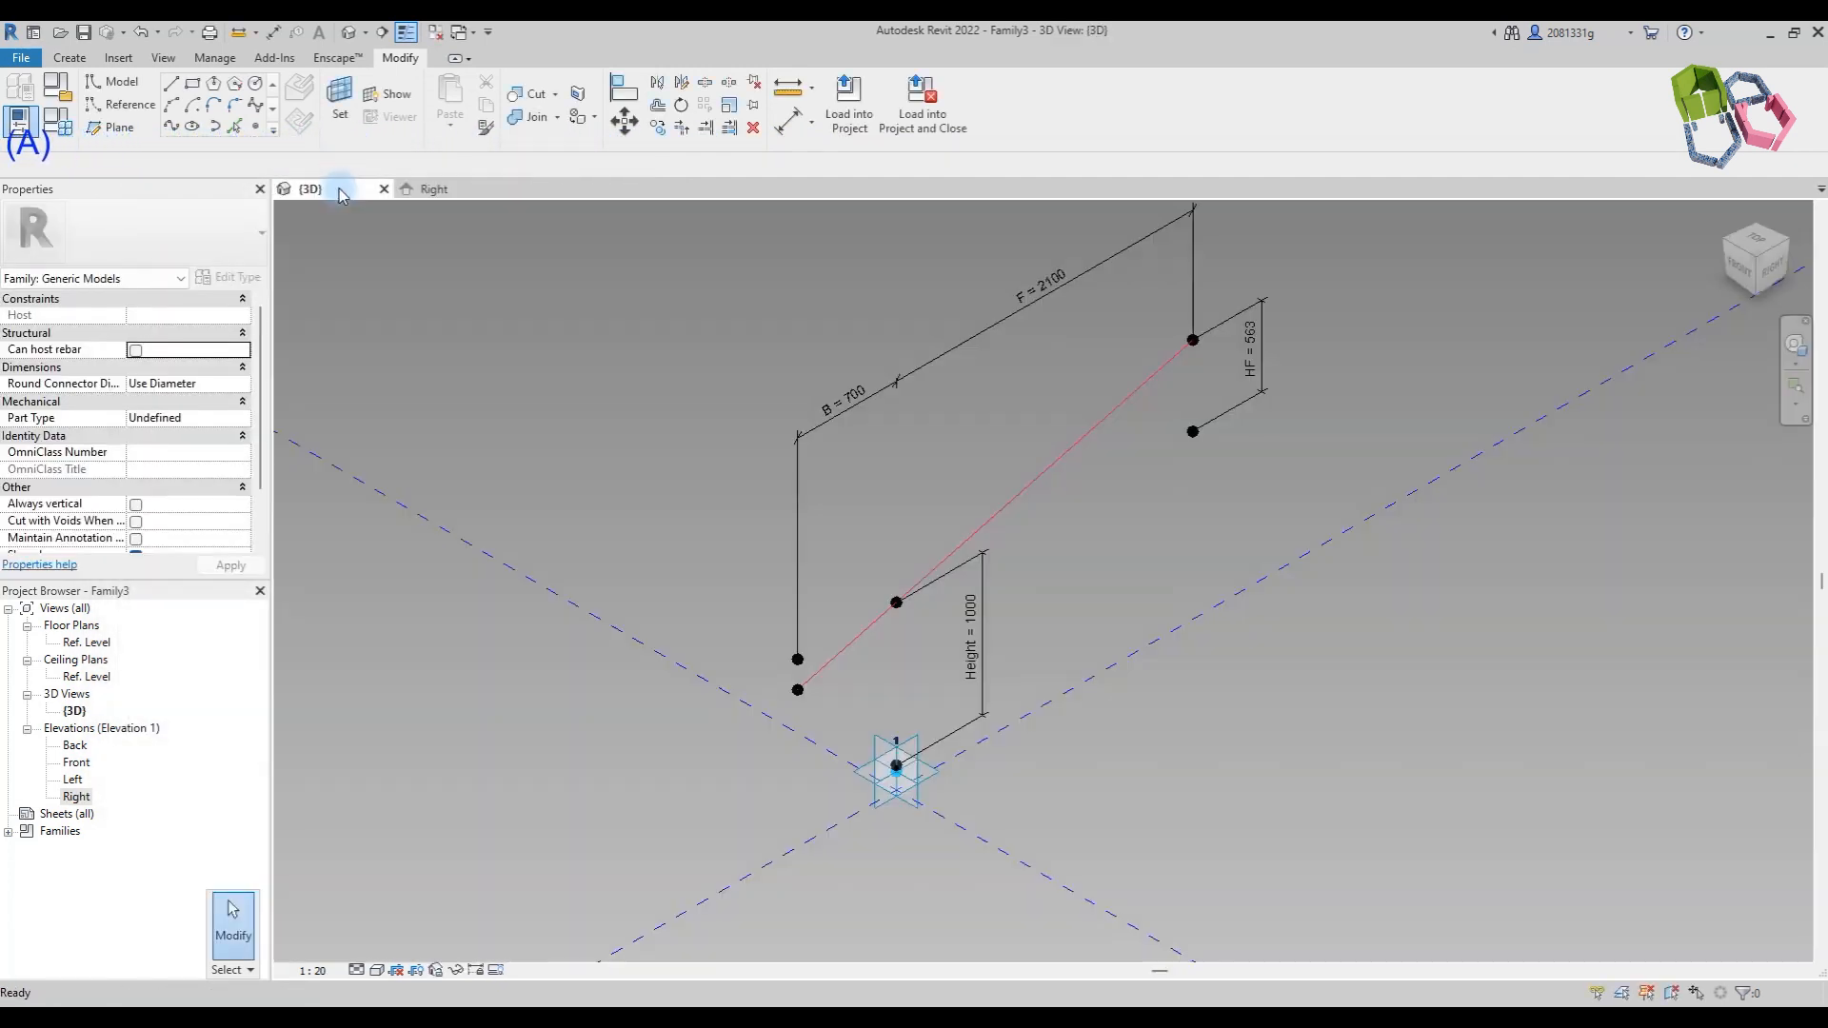
left_click(254, 127)
left_click(302, 93)
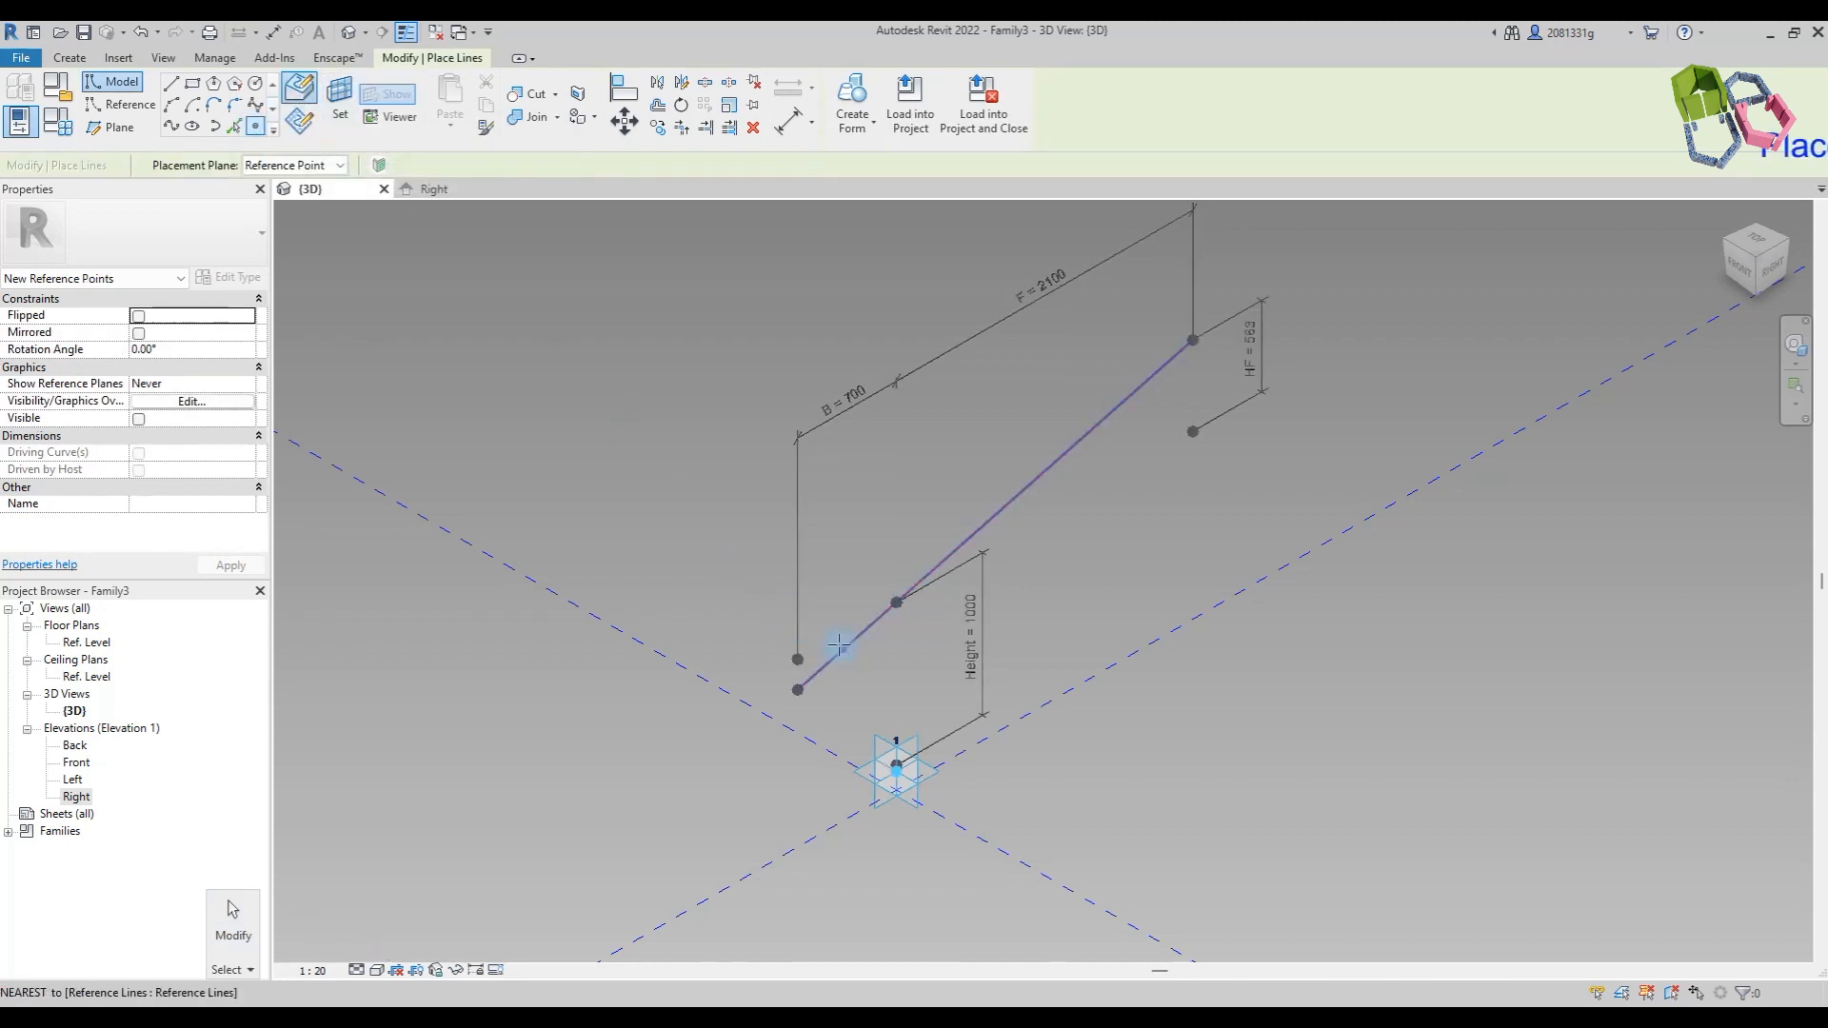
left_click(1092, 438)
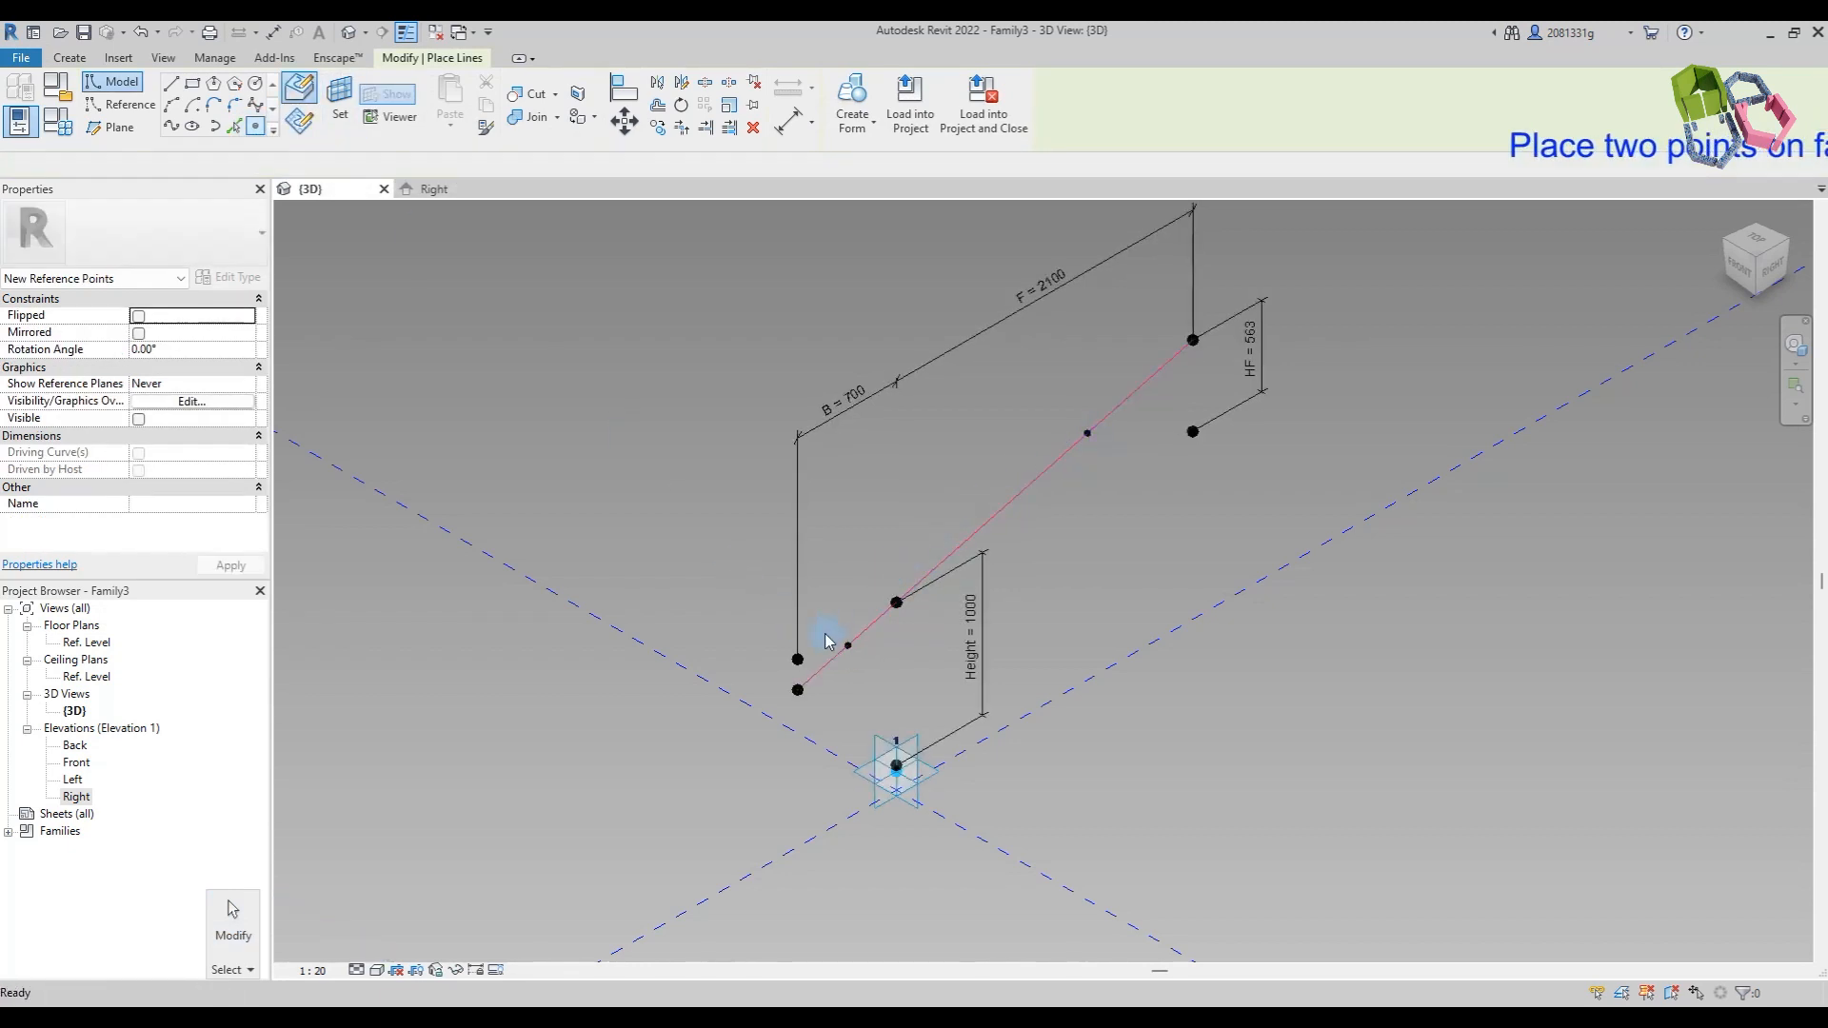
key("Escape")
Step: Set the lower hosted point's measurement type to Segment Length with a segment length of 92
left_click(846, 645)
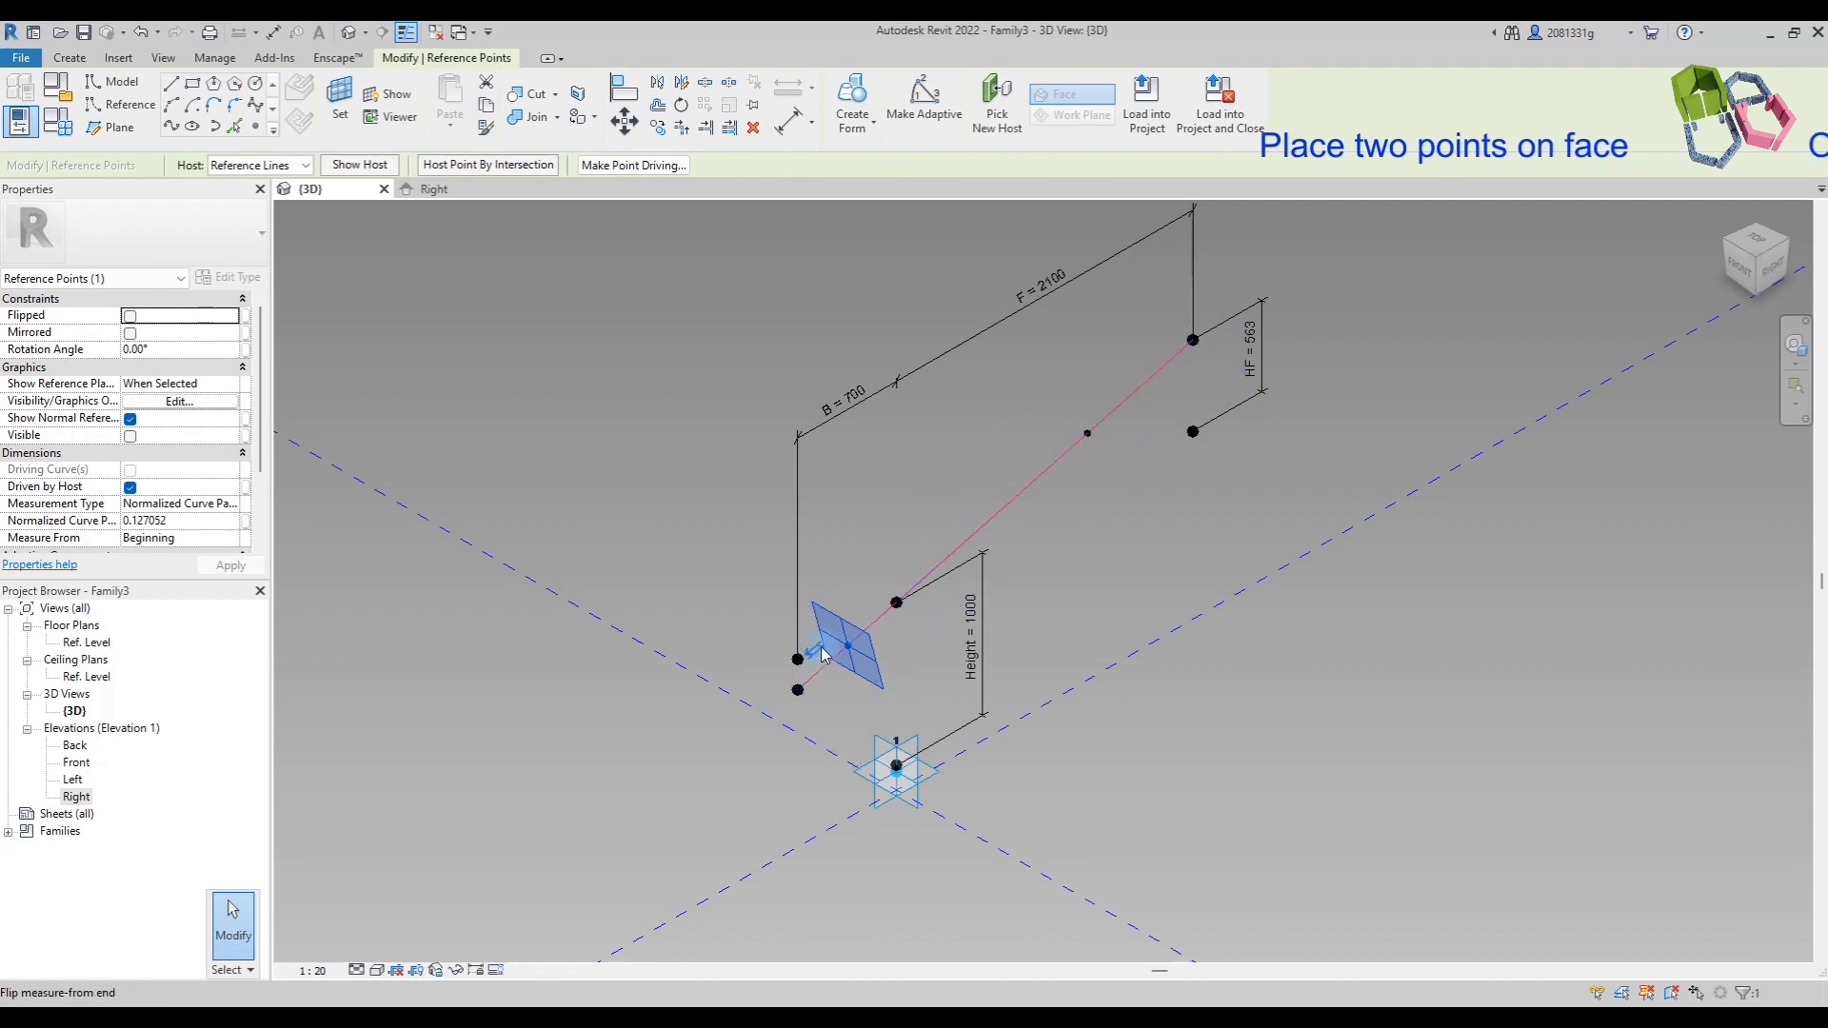
left_click(232, 504)
left_click(171, 535)
left_click(206, 521)
type("92")
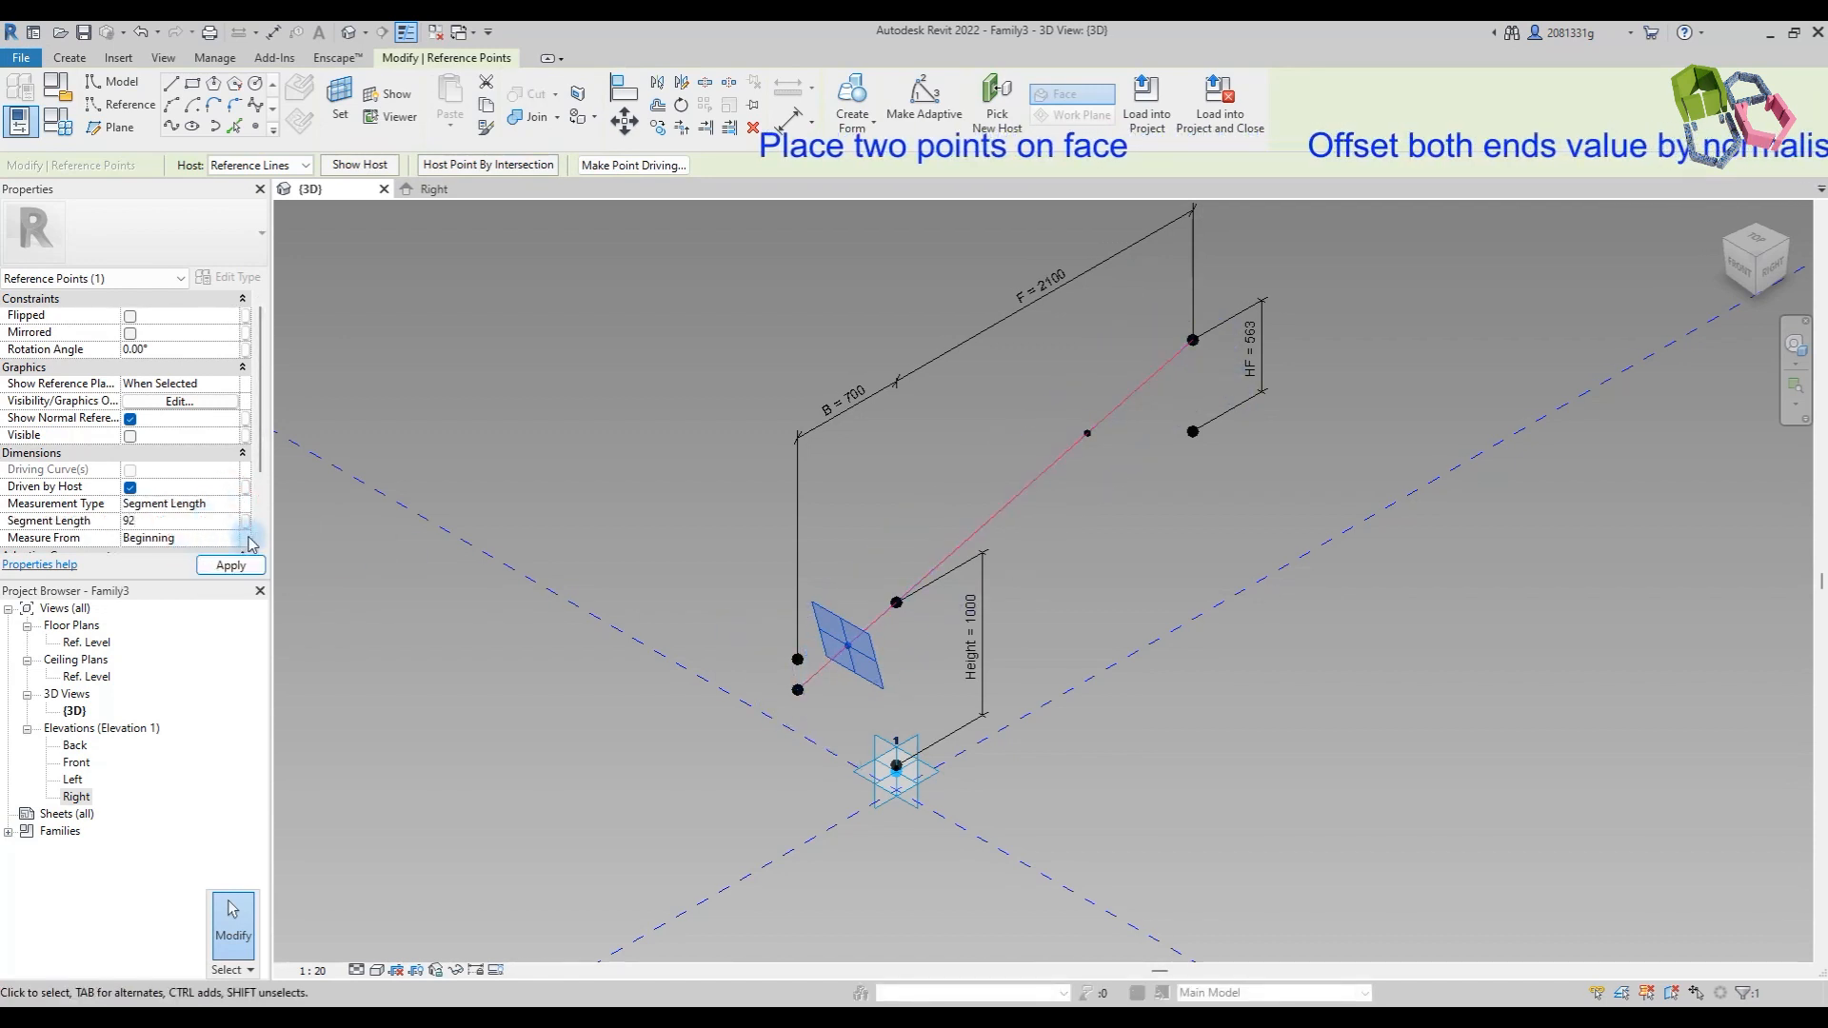
Step: Create a family type parameter named AF92 and associate it with the lower hosted point's segment length
left_click(250, 530)
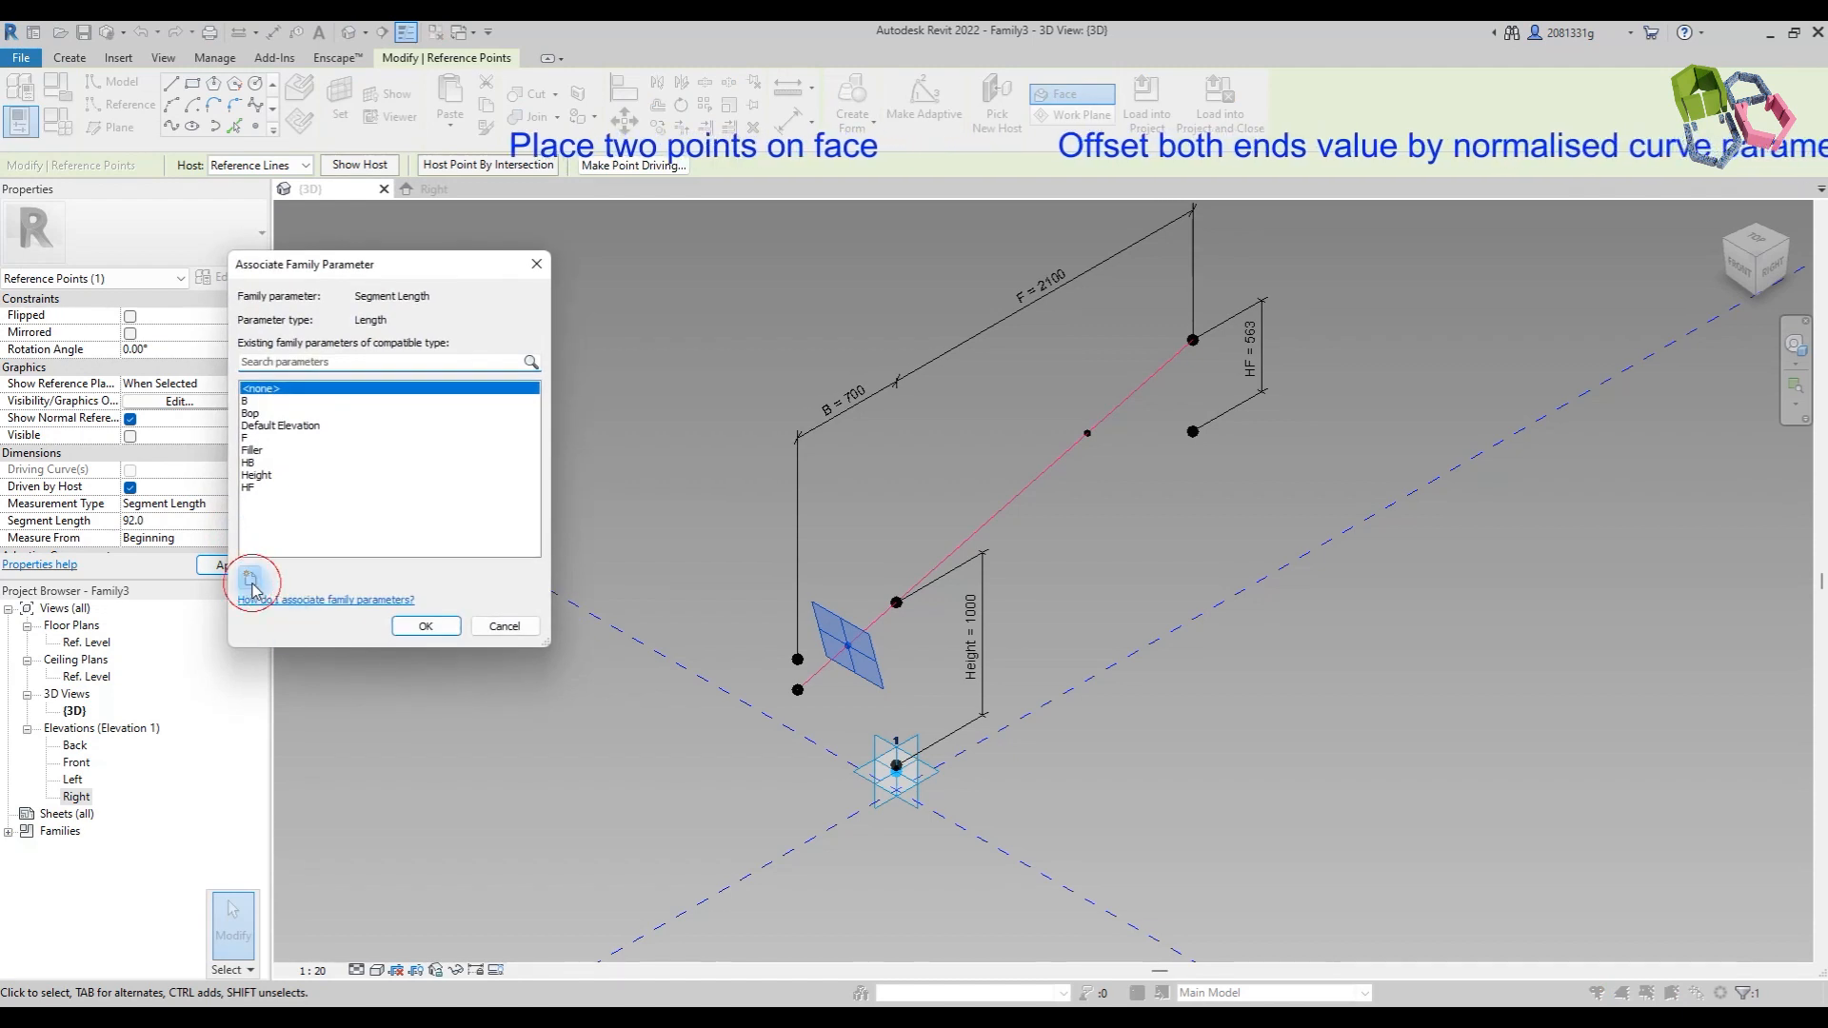
left_click(249, 577)
left_click(718, 514)
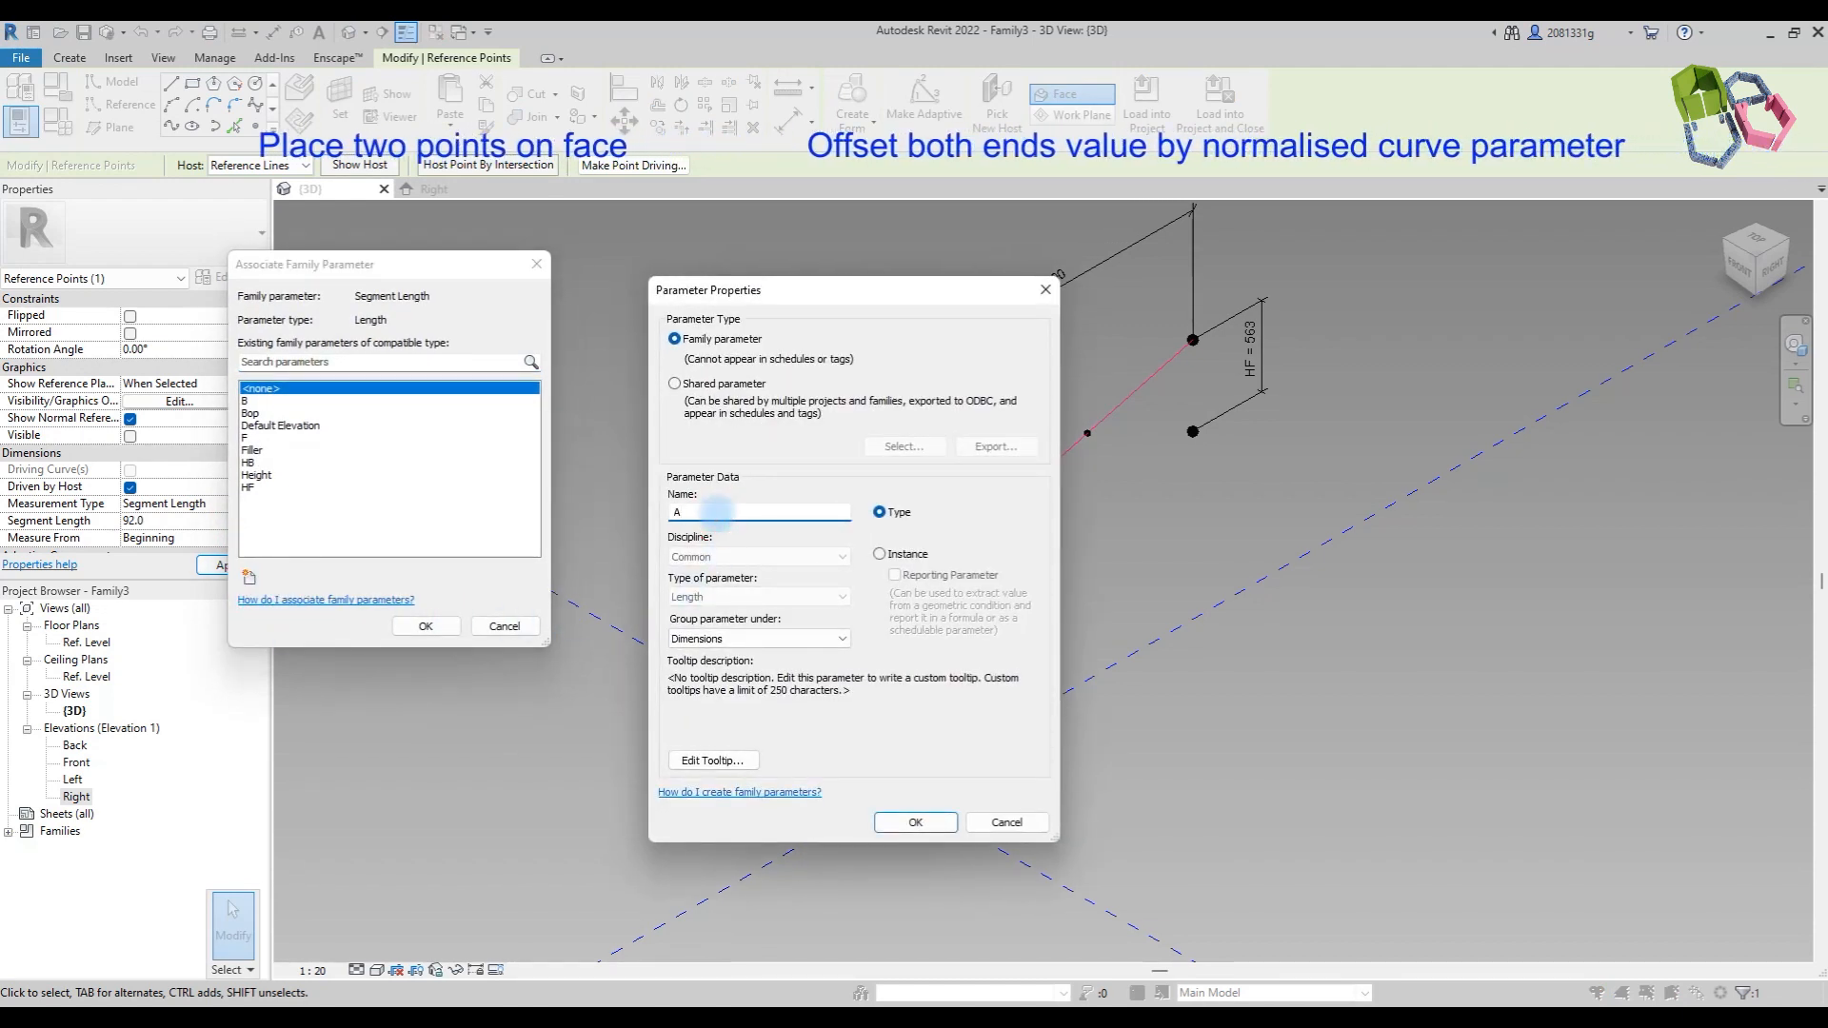
type("AF92")
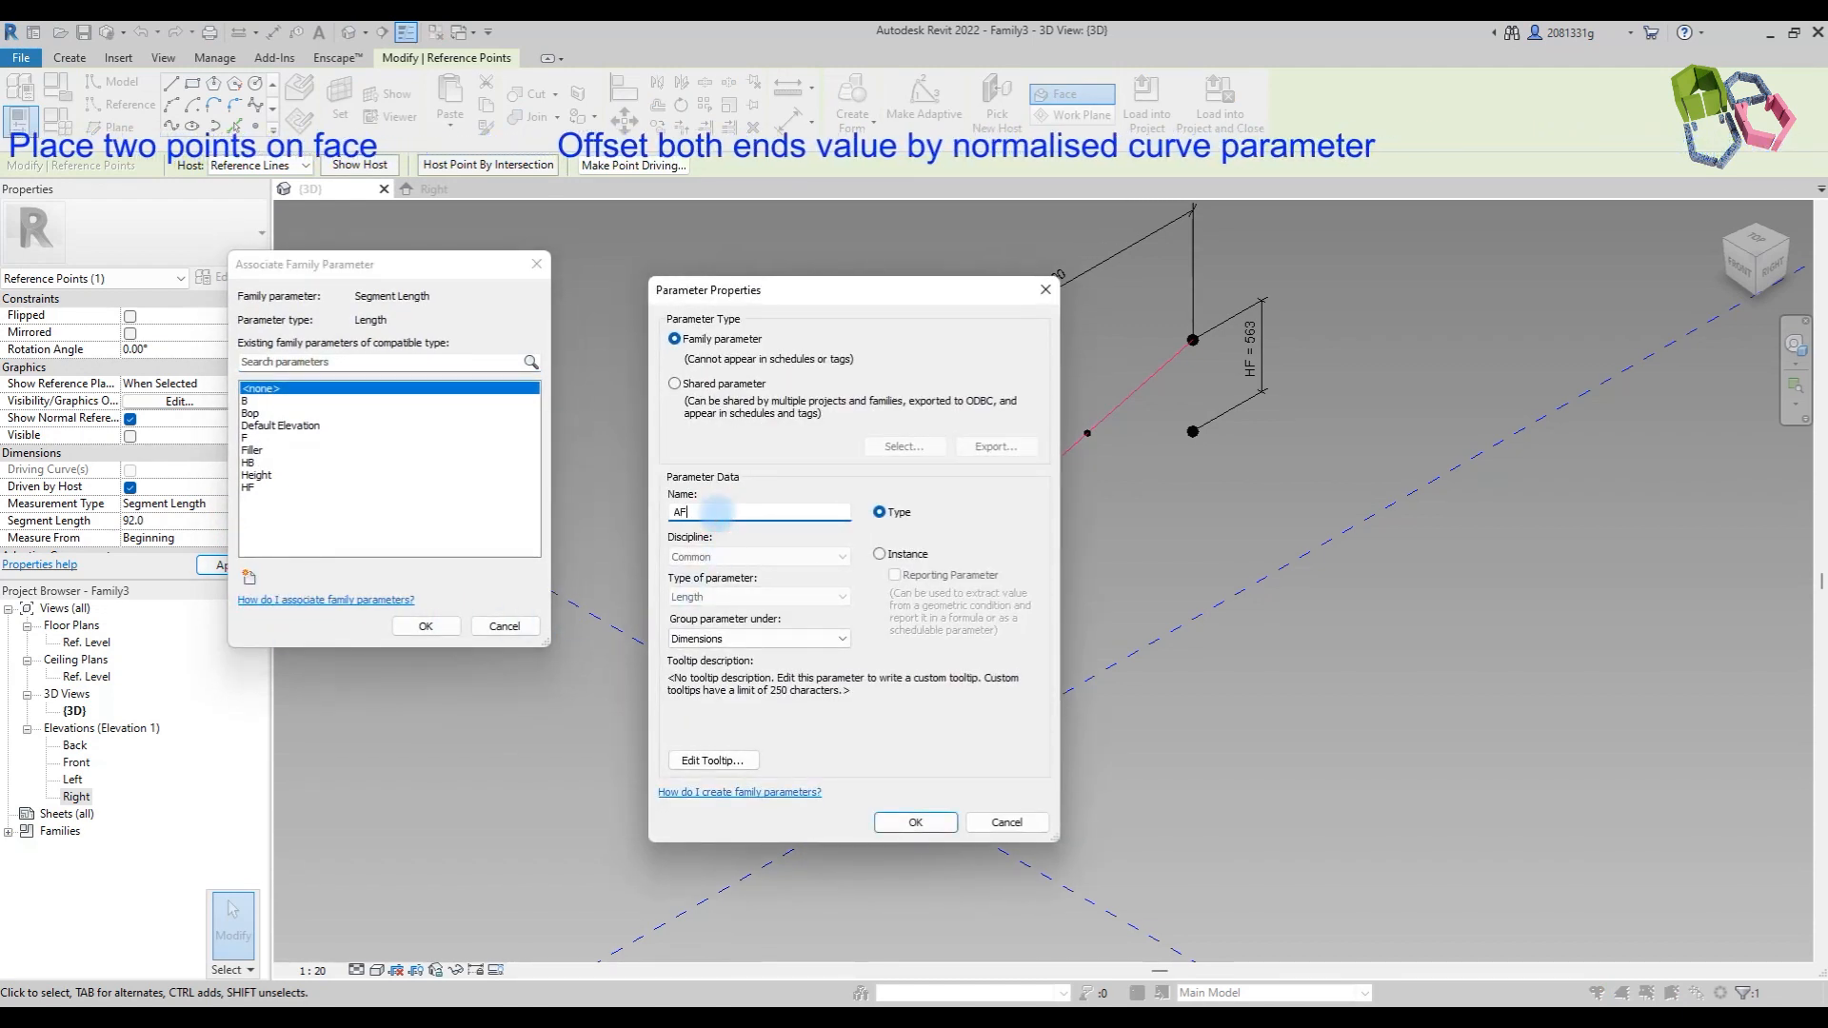
left_click(950, 824)
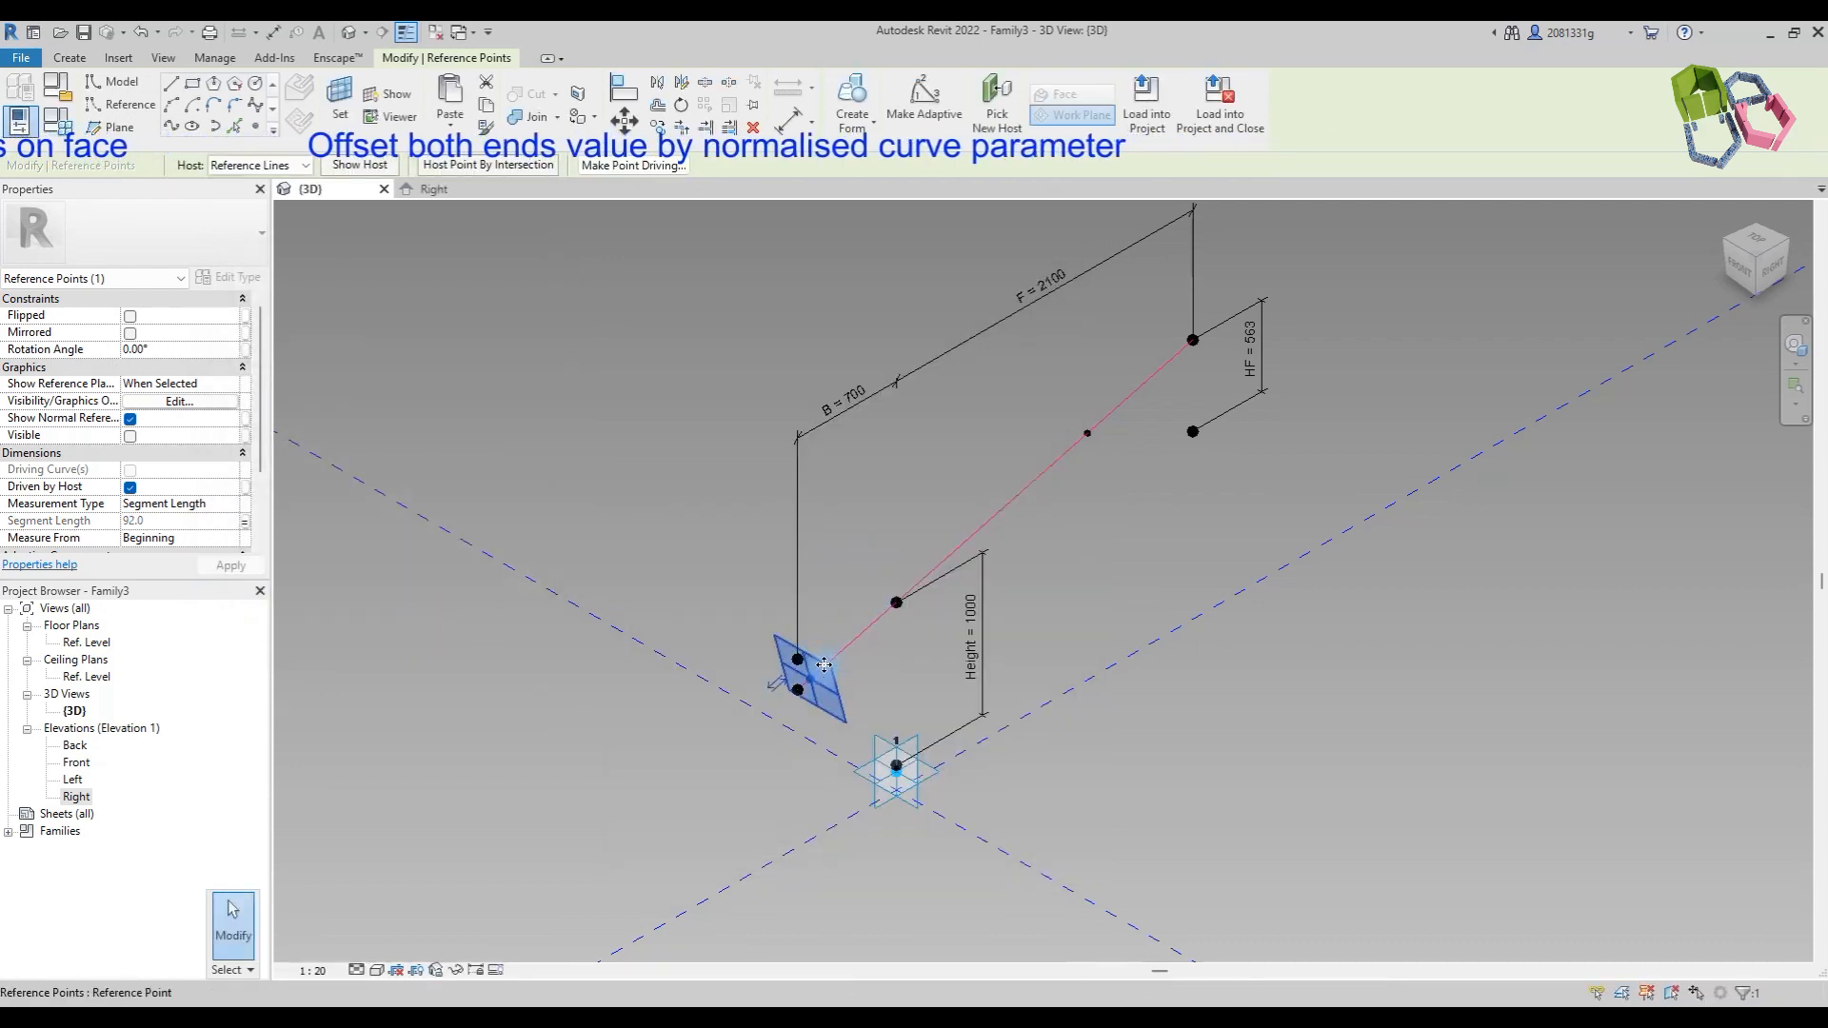
Step: Measure the upper hosted point from the line's End by Segment Length and associate that length with the AF92 parameter
left_click(1104, 462)
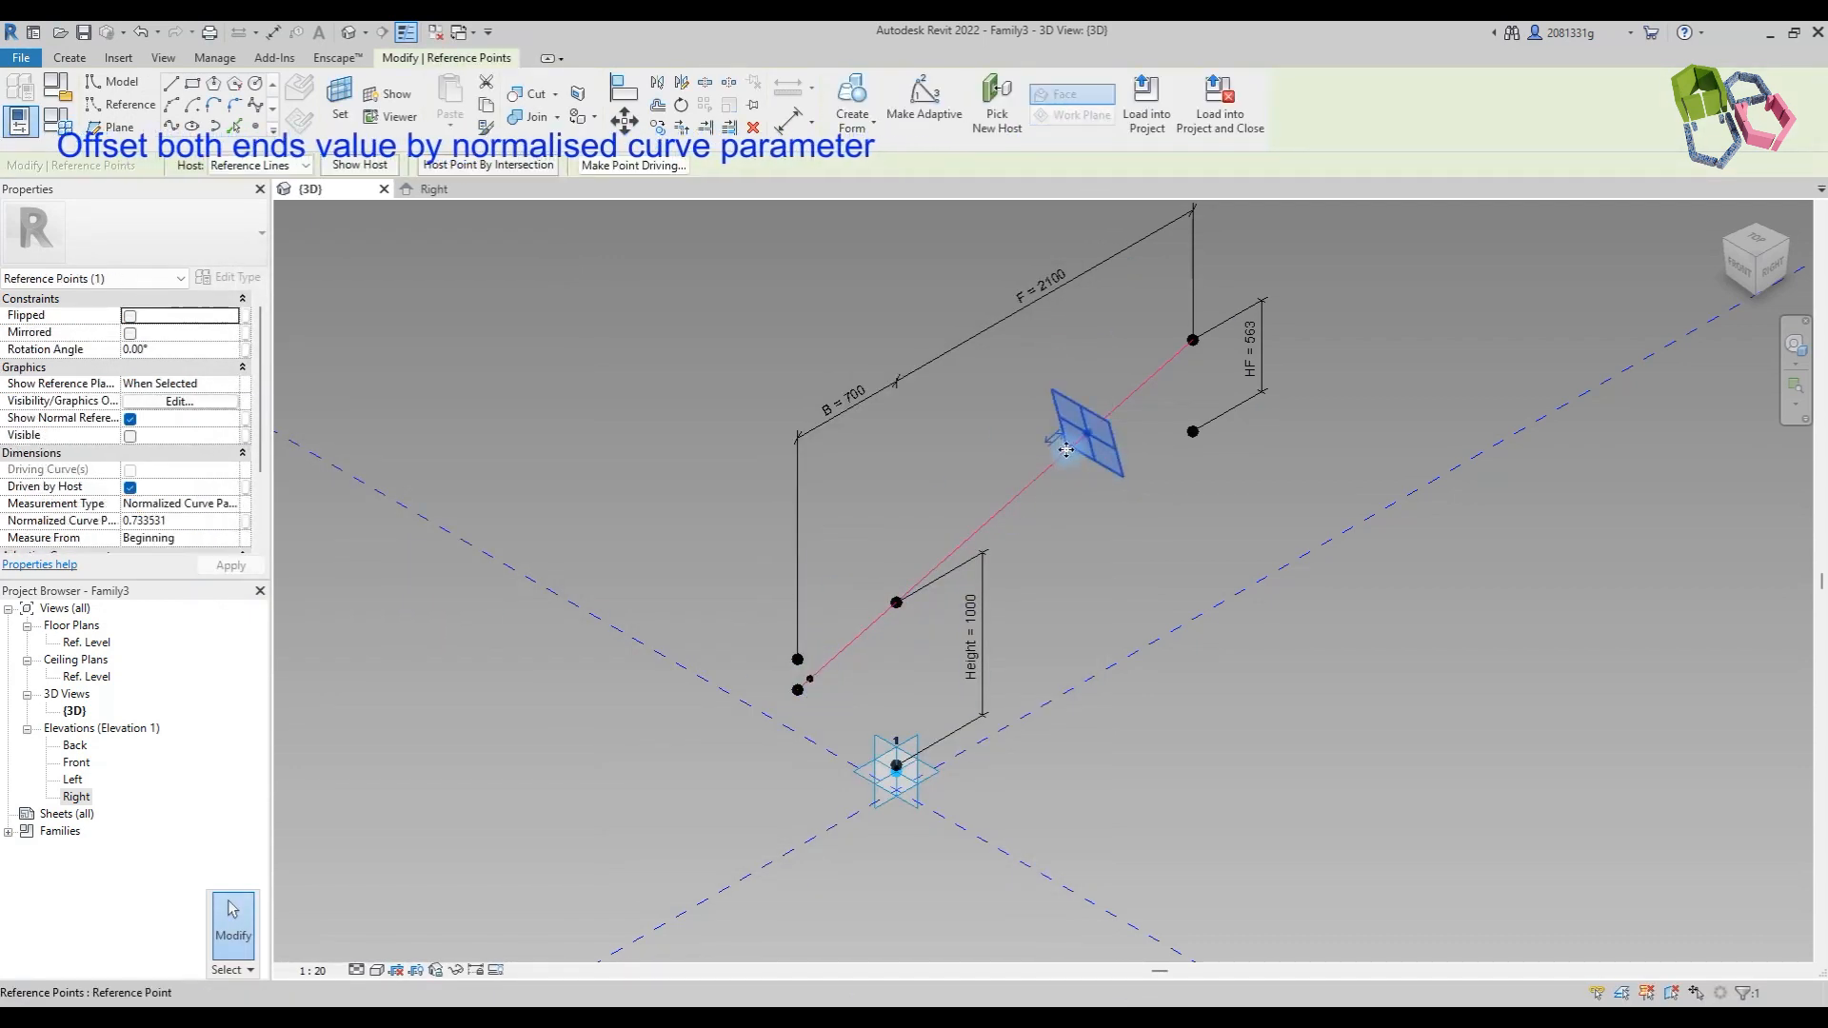
left_click(1032, 483)
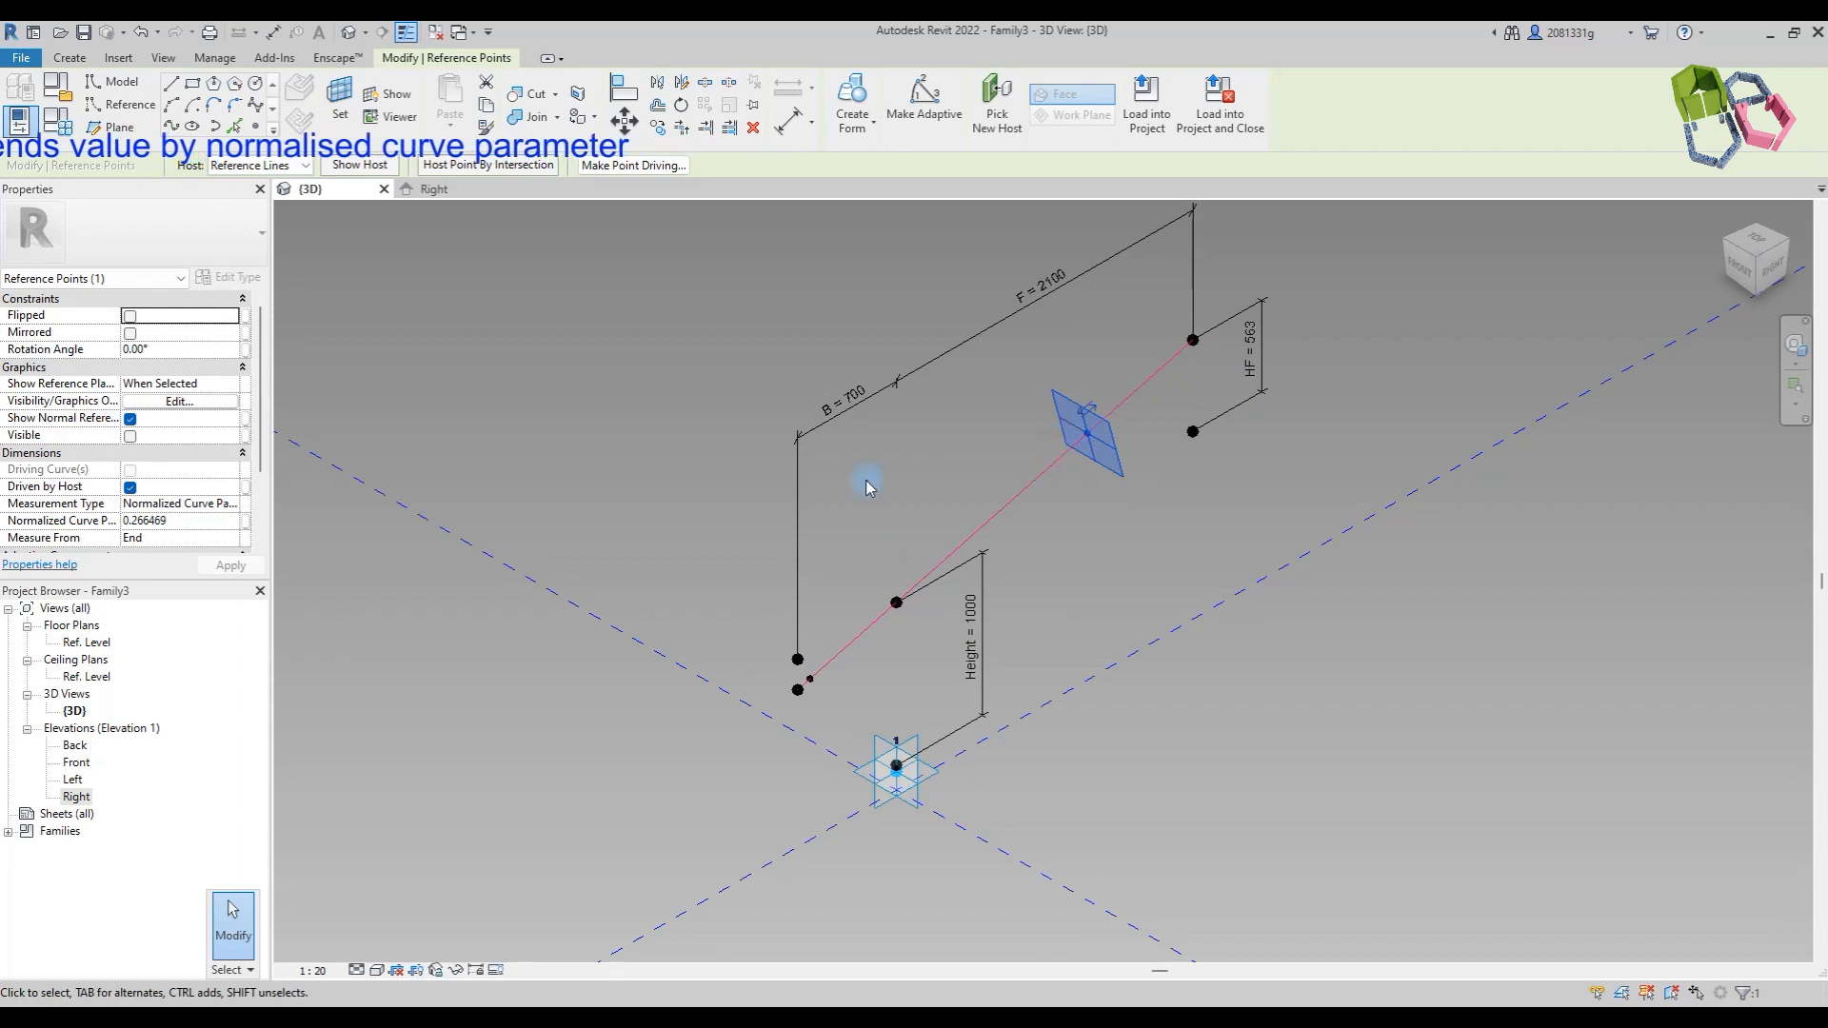
left_click(230, 504)
left_click(238, 522)
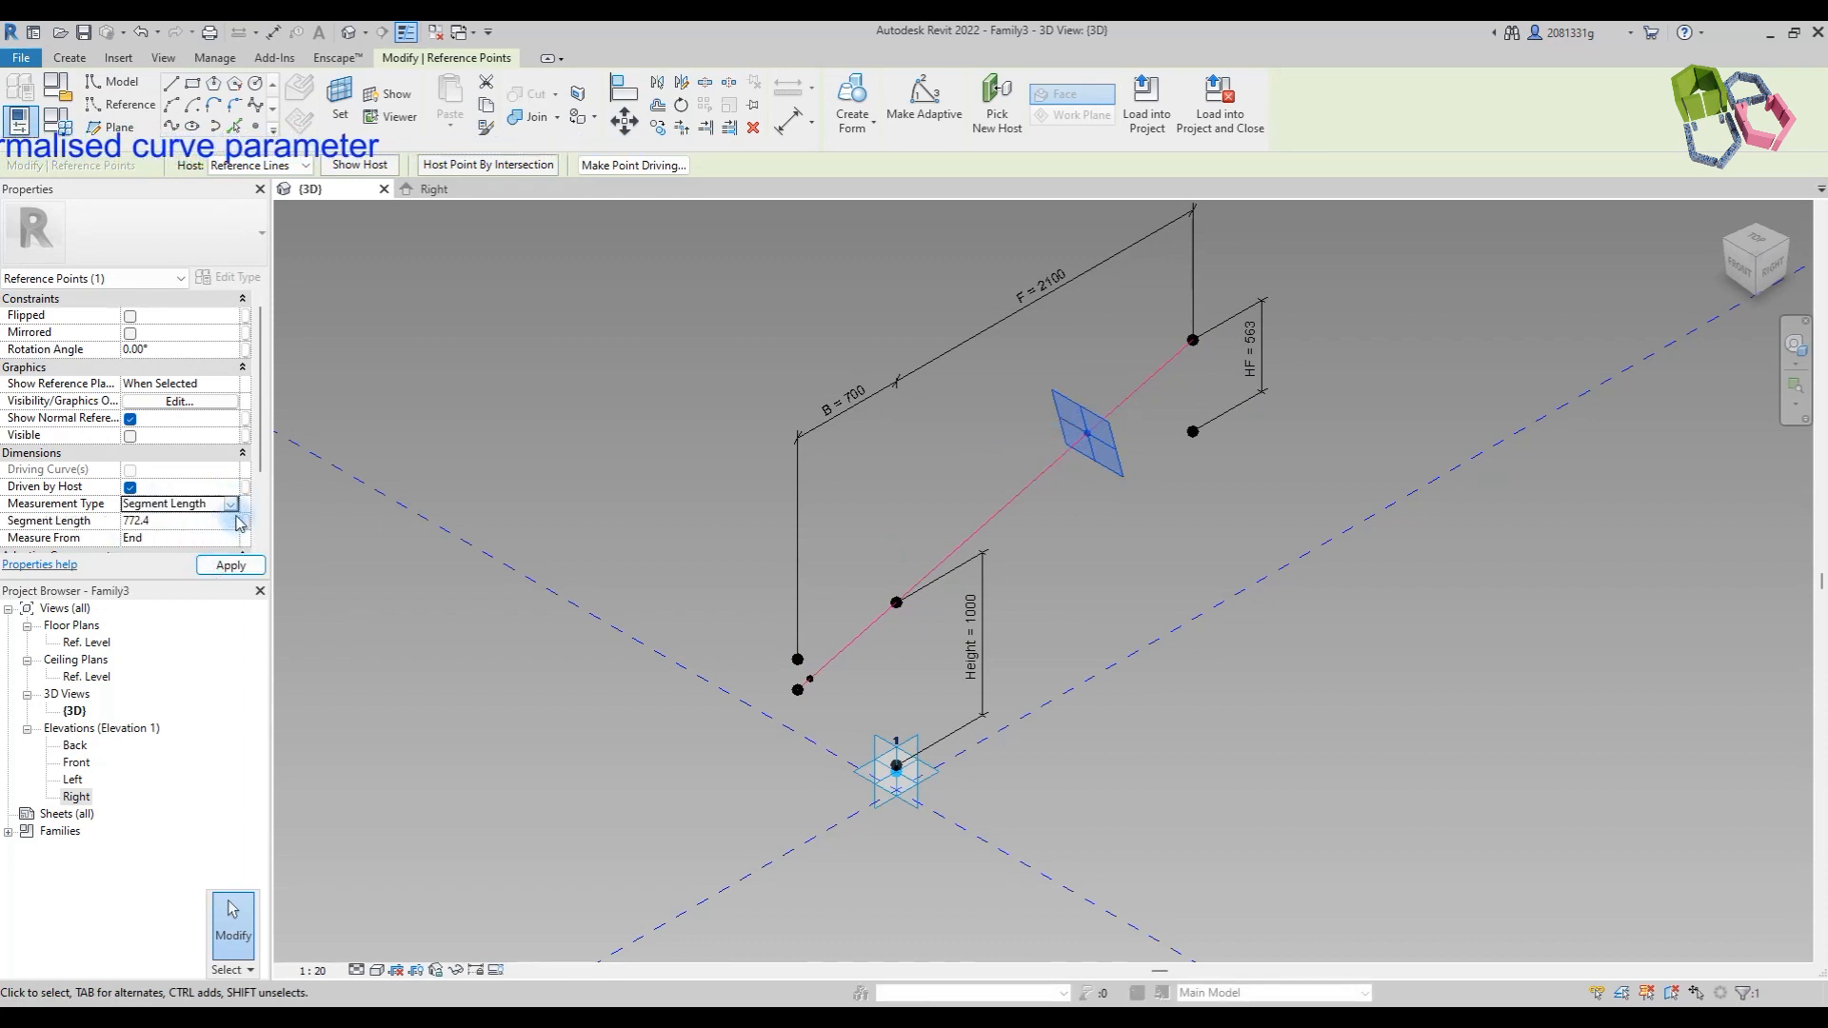
left_click(246, 522)
left_click(255, 400)
left_click(426, 625)
Step: Connect the two hosted points near the sloped line's ends with a line and make it a reference line
scroll(843, 701, "up", 2)
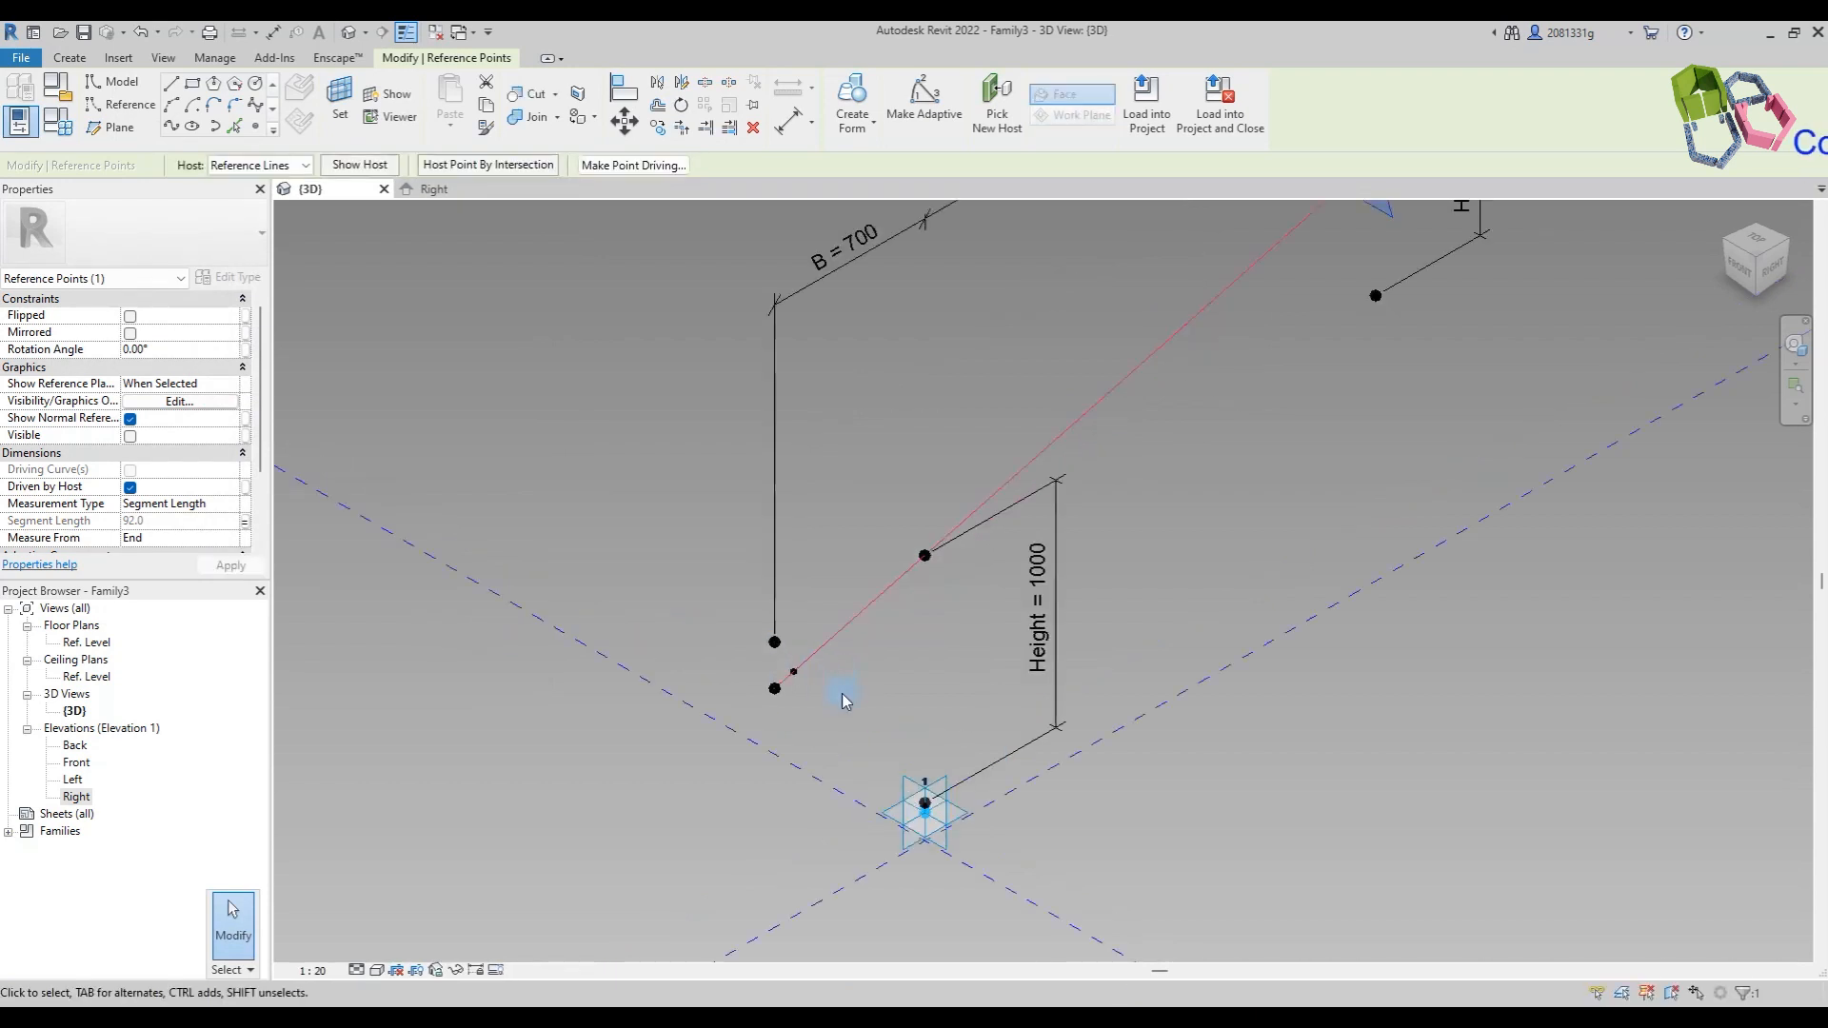
scroll(843, 701, "up", 1)
left_click(789, 679, "ctrl")
scroll(789, 680, "down", 3)
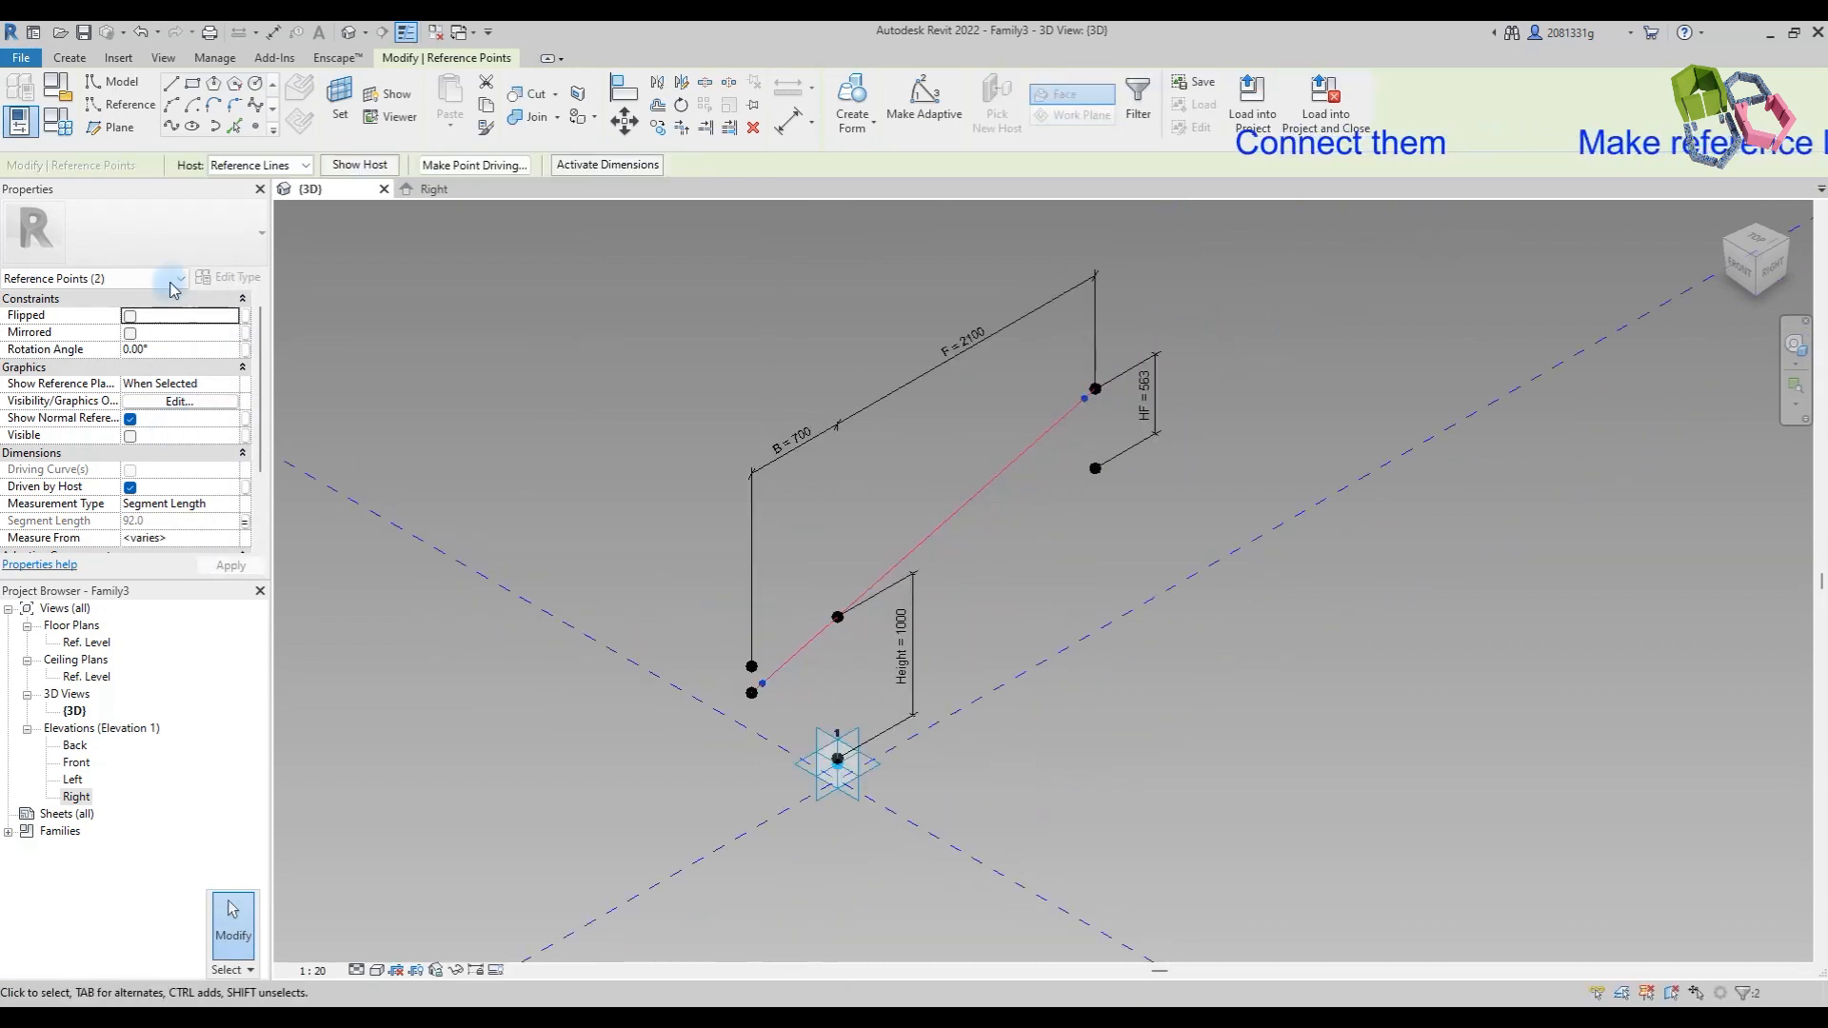
left_click(171, 129)
left_click(139, 454)
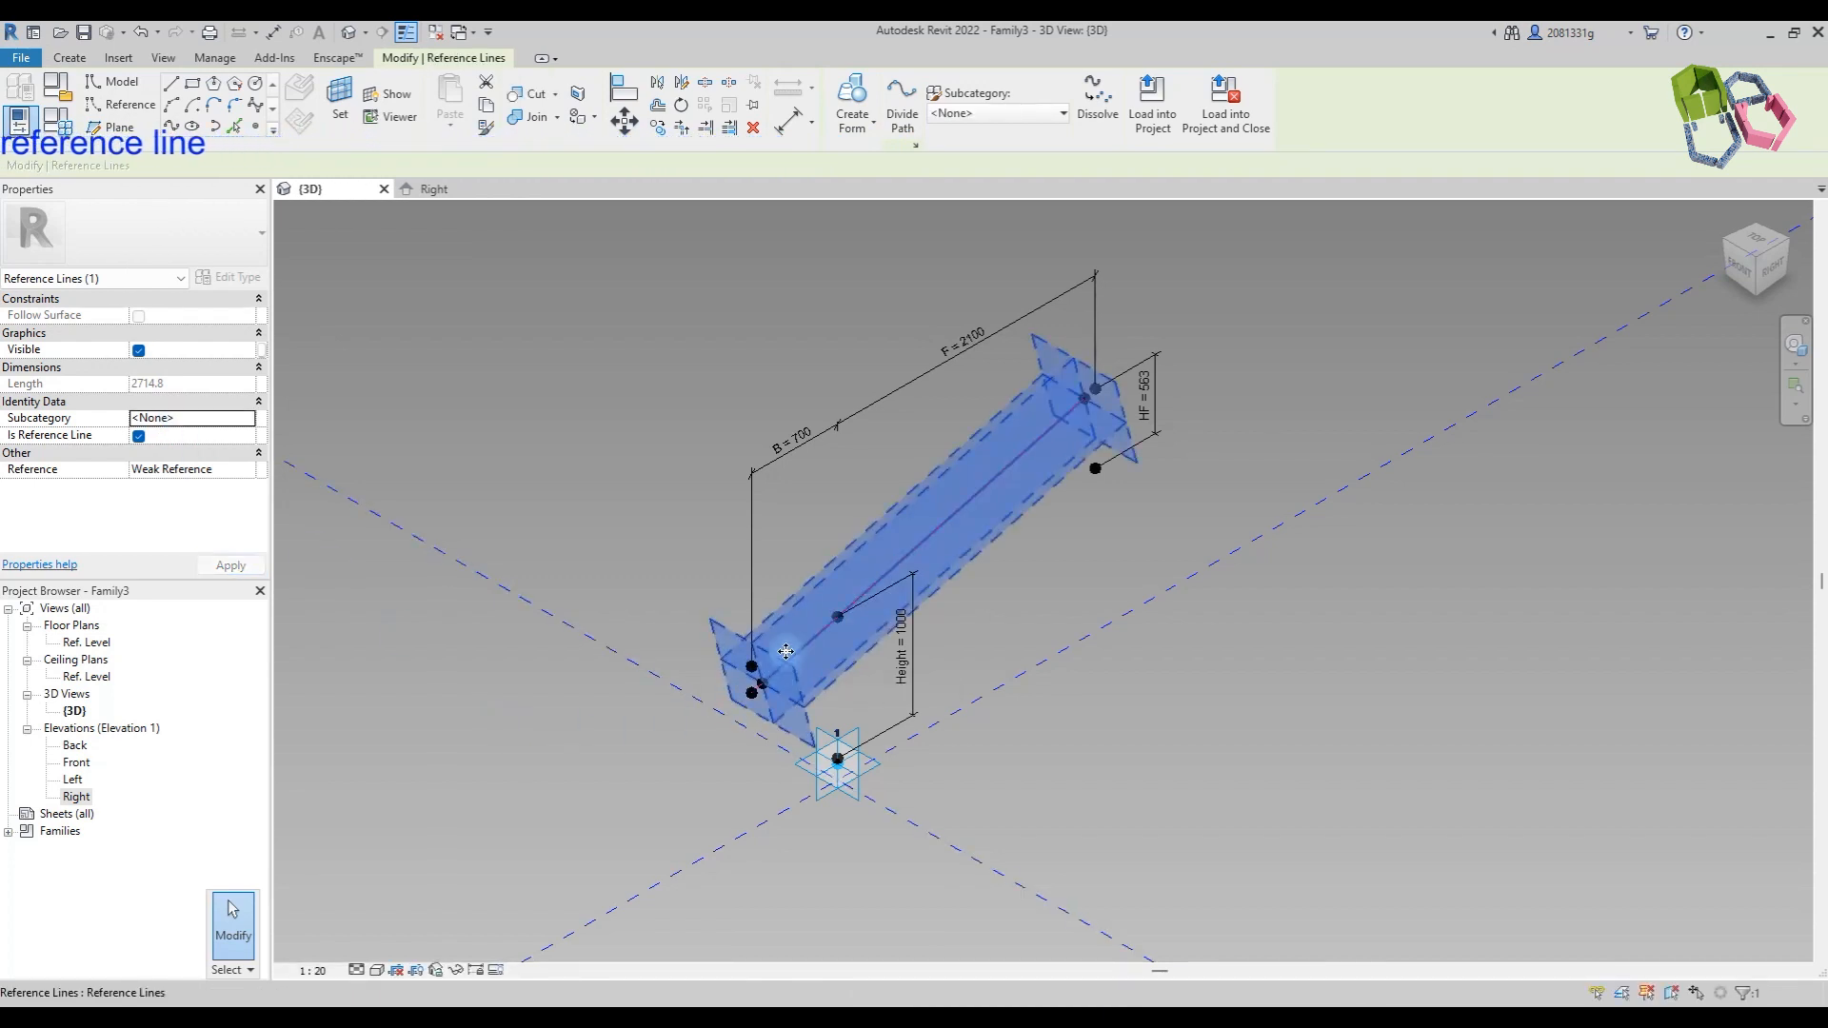
left_click(620, 364)
Step: Place a reference point near the middle of the new sloped reference line and set its perpendicular vertical plane as the work plane
left_click(256, 126)
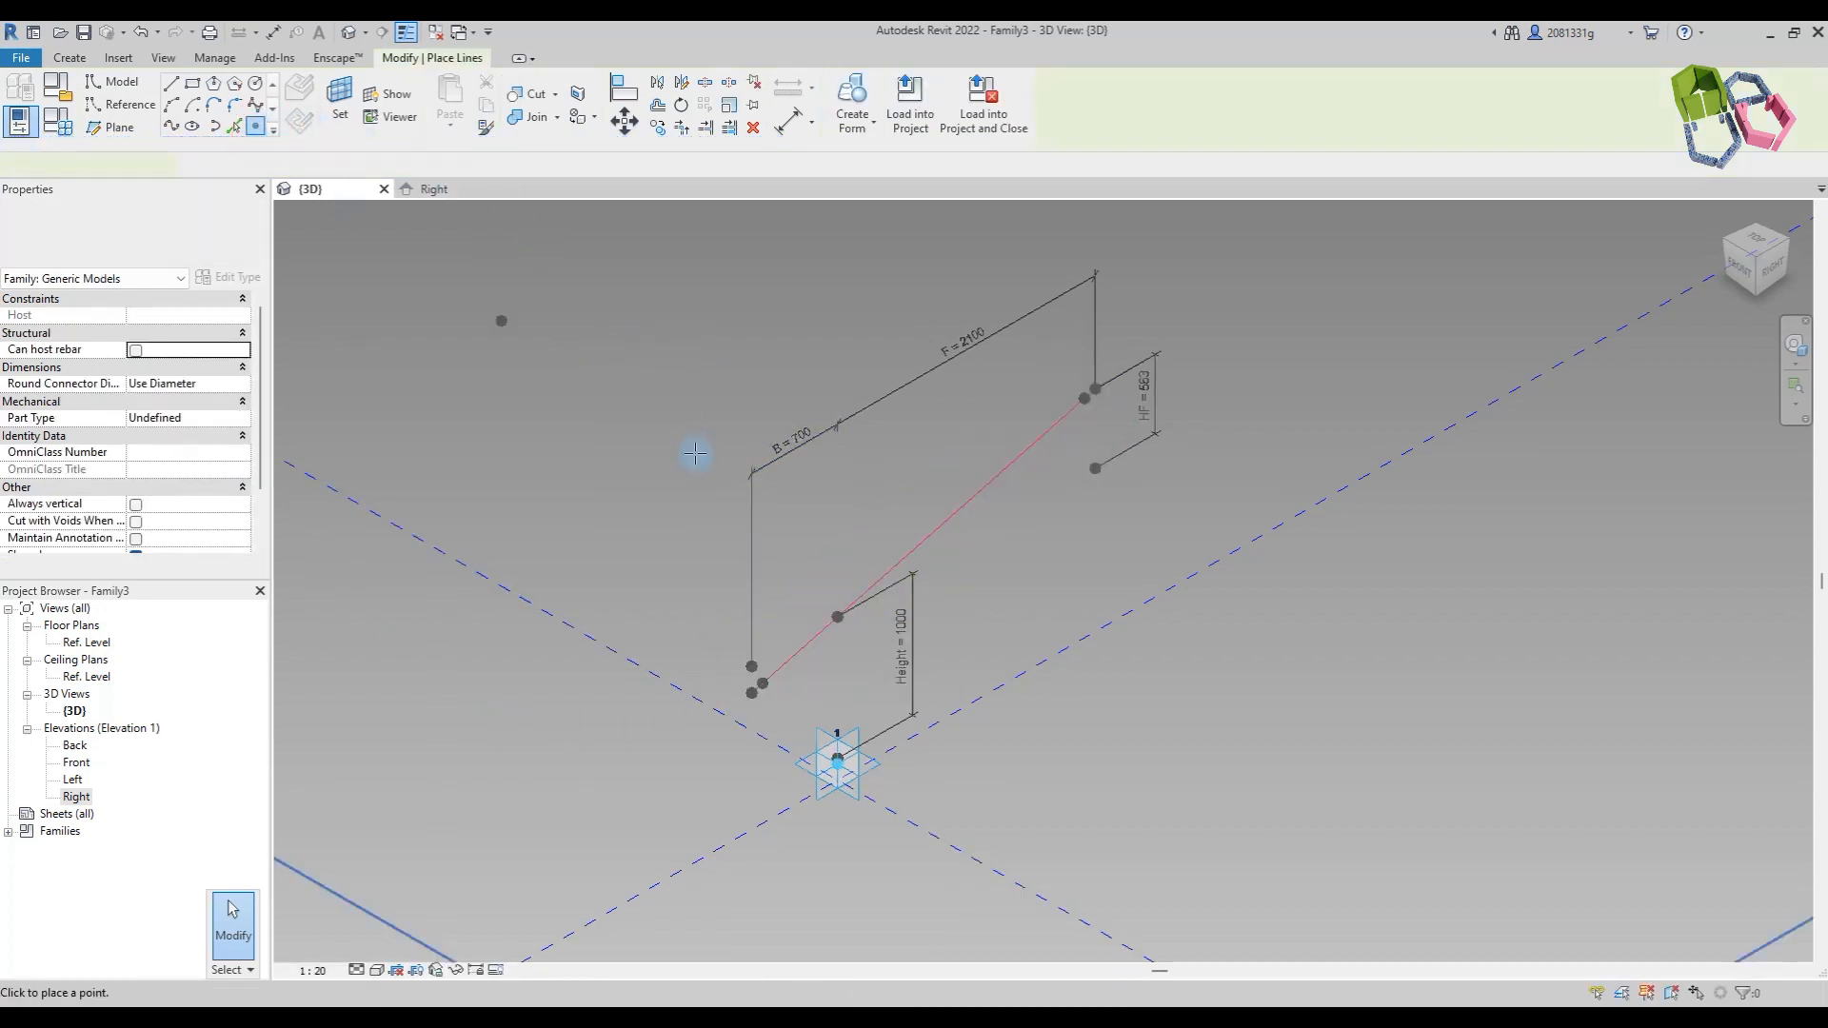
left_click(920, 544)
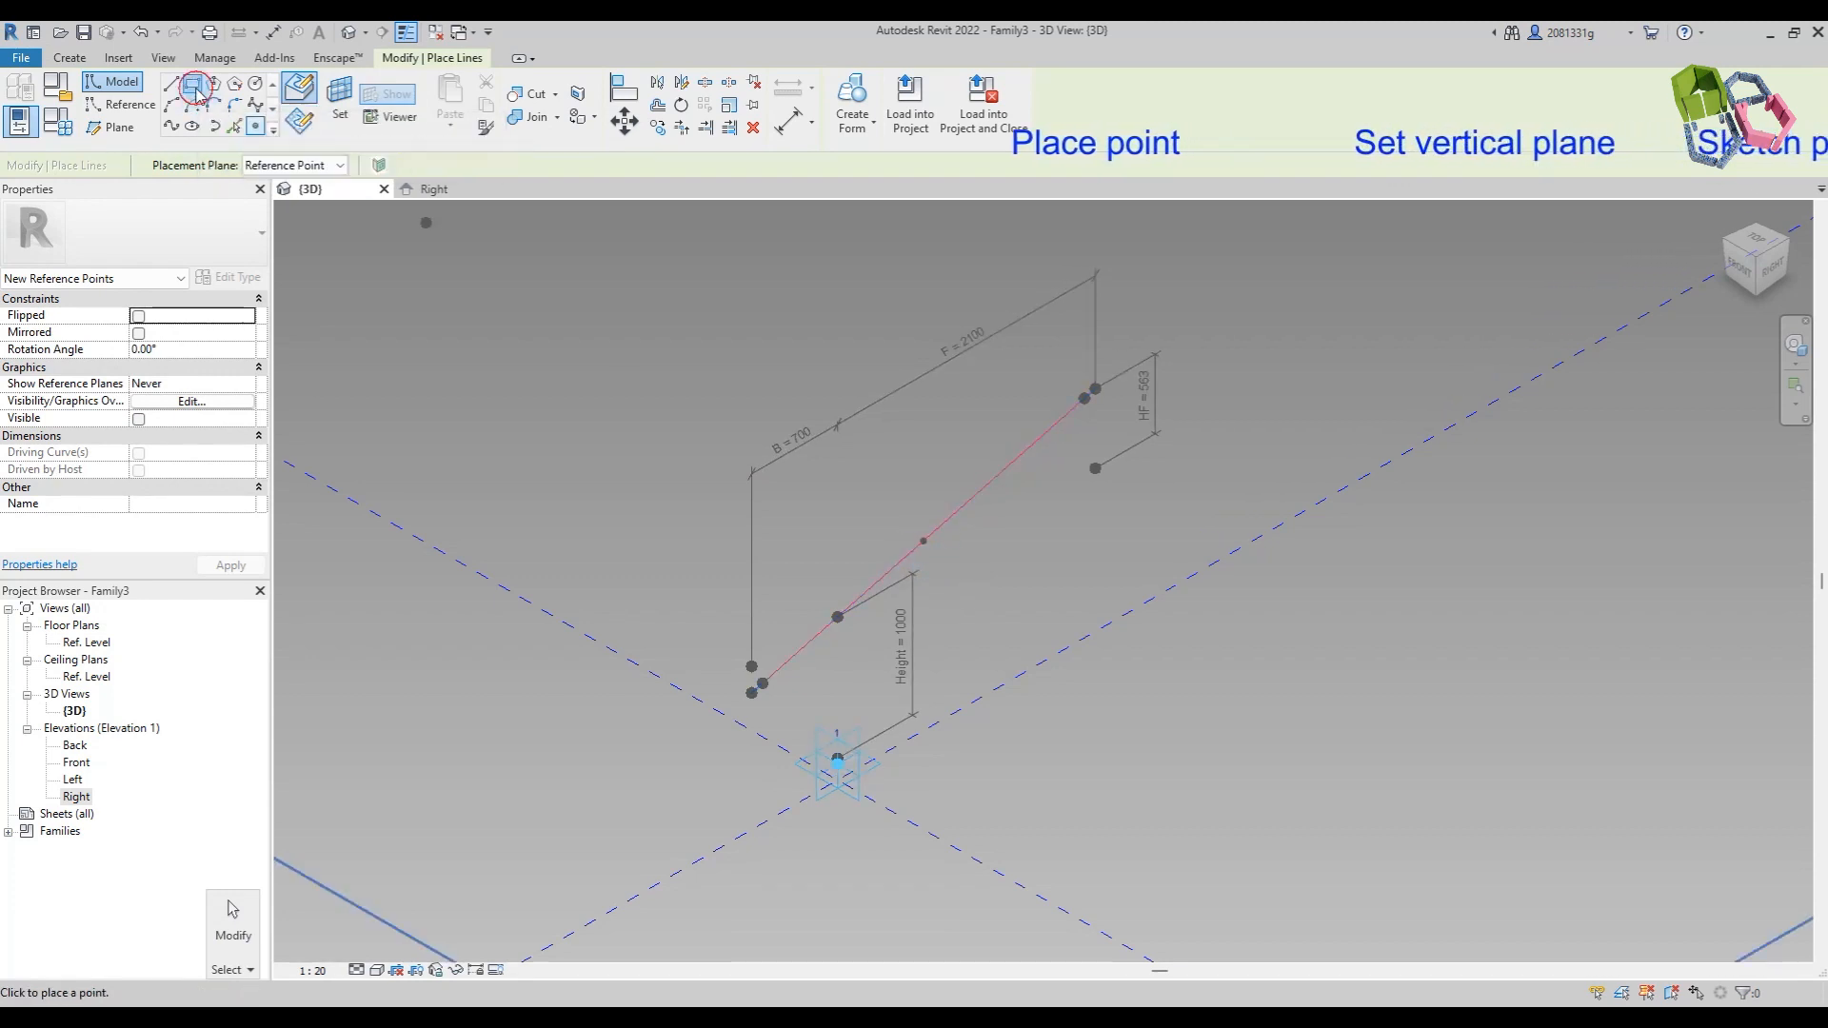
left_click(304, 126)
key("Escape")
left_click(923, 541)
left_click(927, 540)
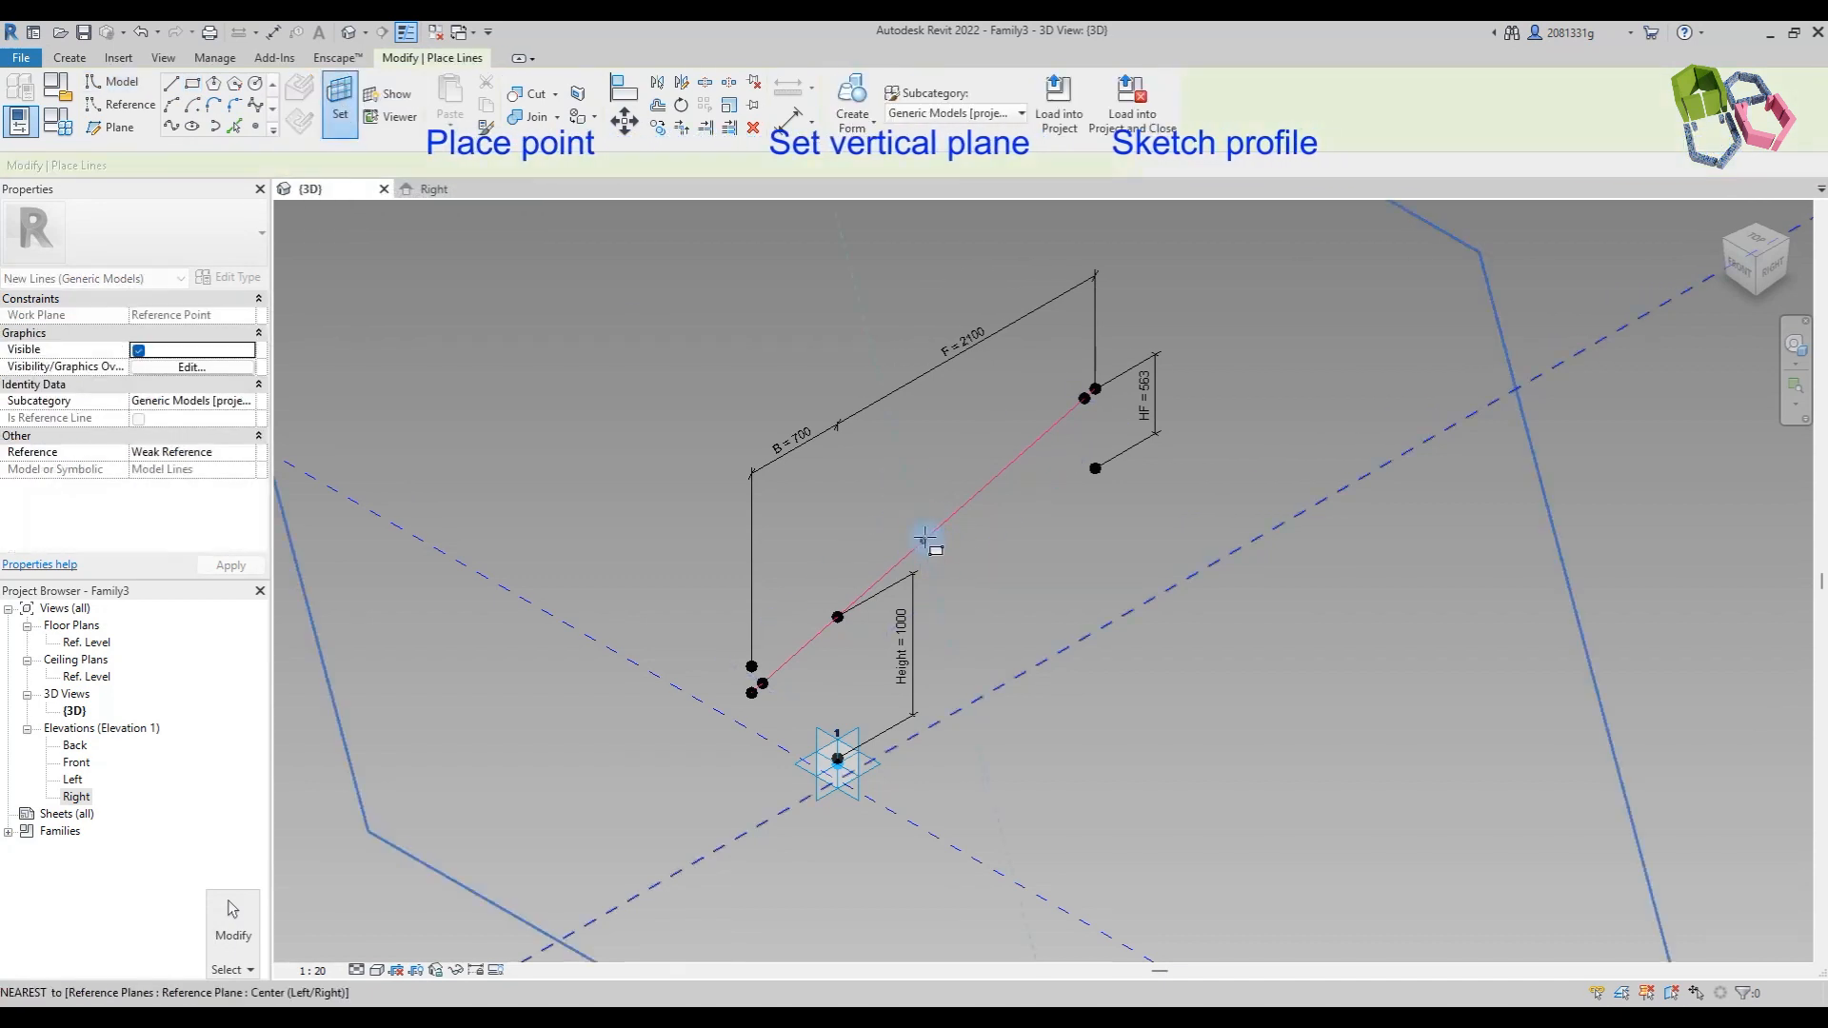
Step: Sketch a rectangle about 200 mm wide downward from the middle reference point on its vertical plane
left_click(923, 540)
left_click(964, 614)
scroll(964, 611, "up", 5)
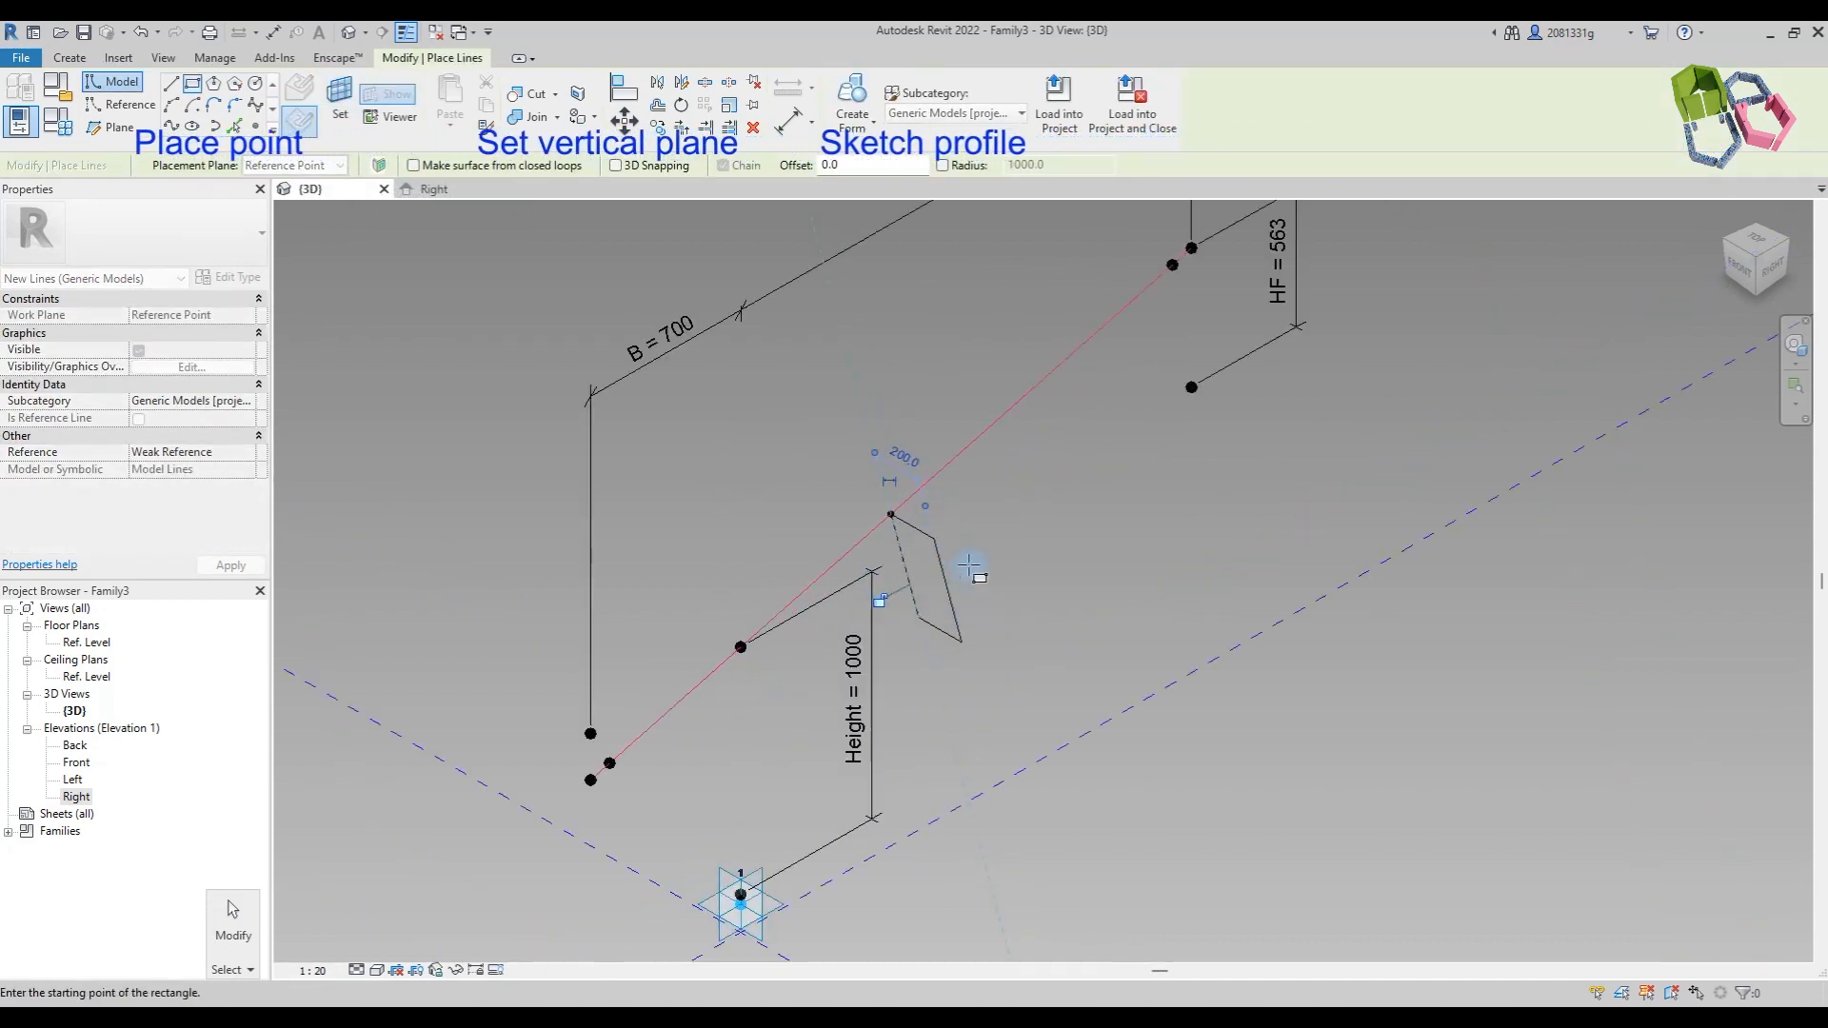
key("Escape")
key("Escape")
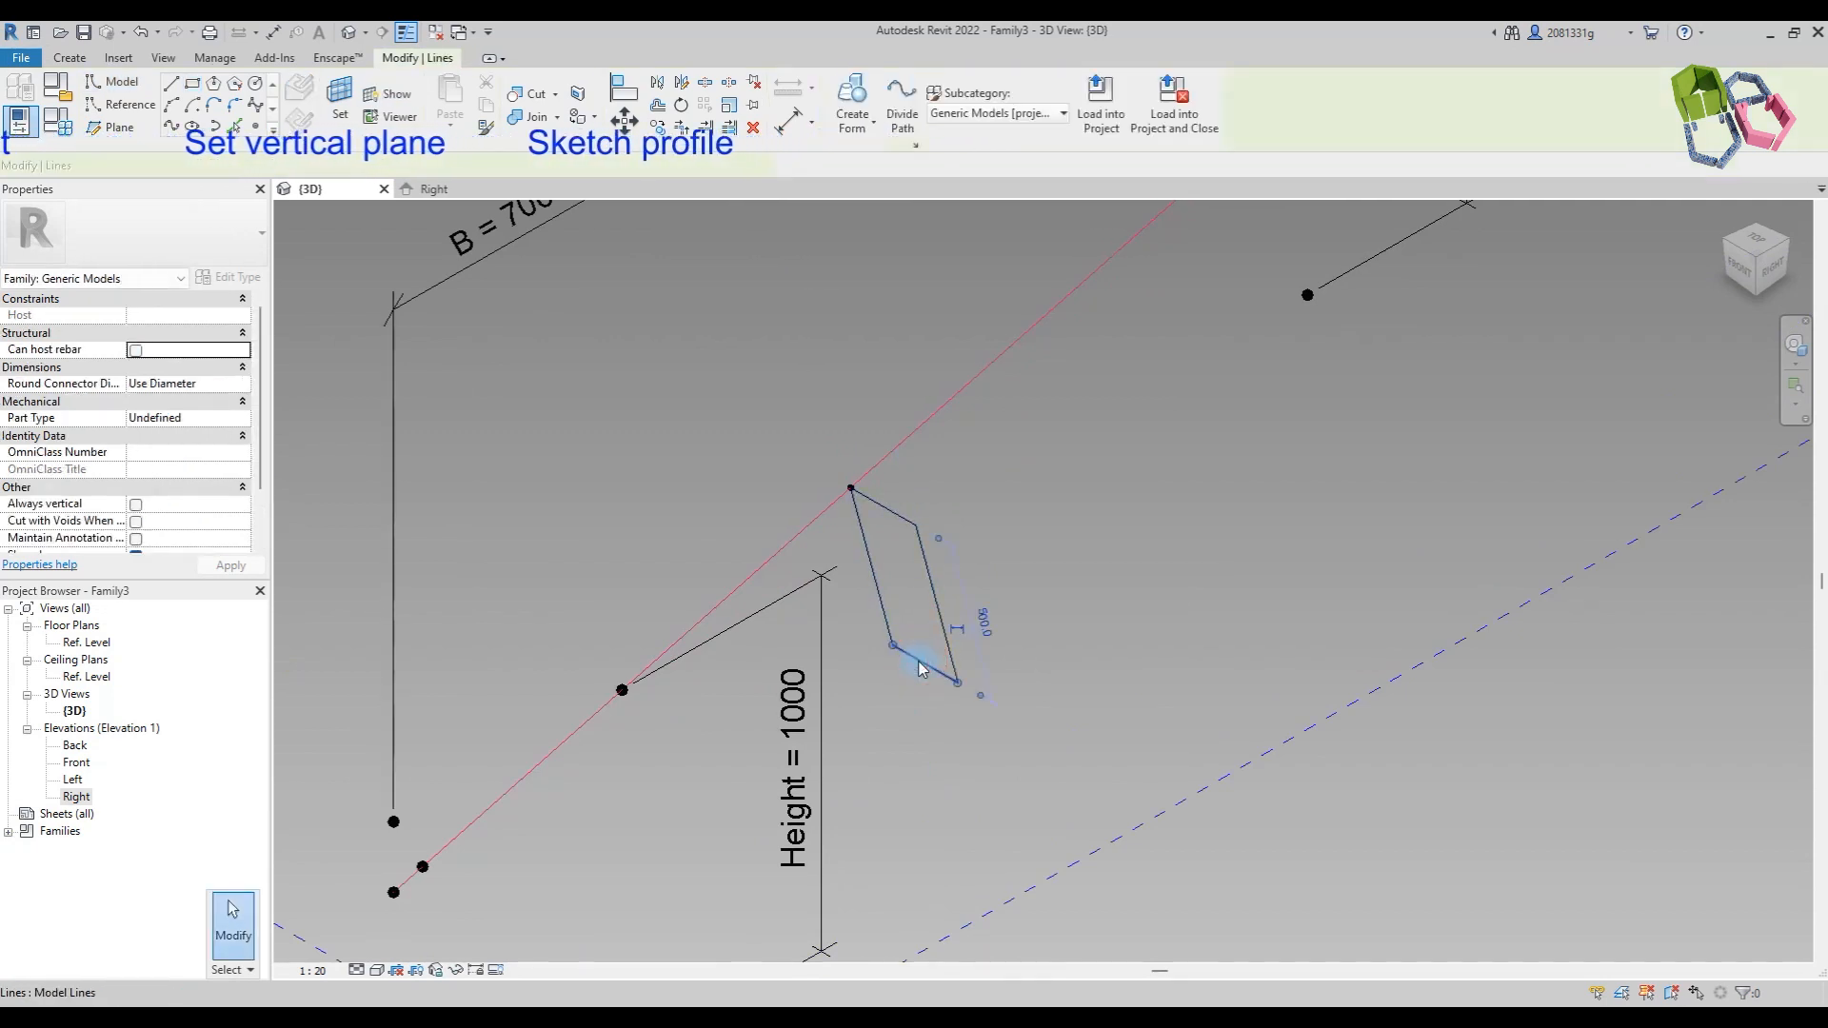
Step: Set the rectangle's height to 200 mm and narrow its width by repositioning the side edge away from the point
left_click(930, 655)
left_click(928, 629)
type("200")
key("Return")
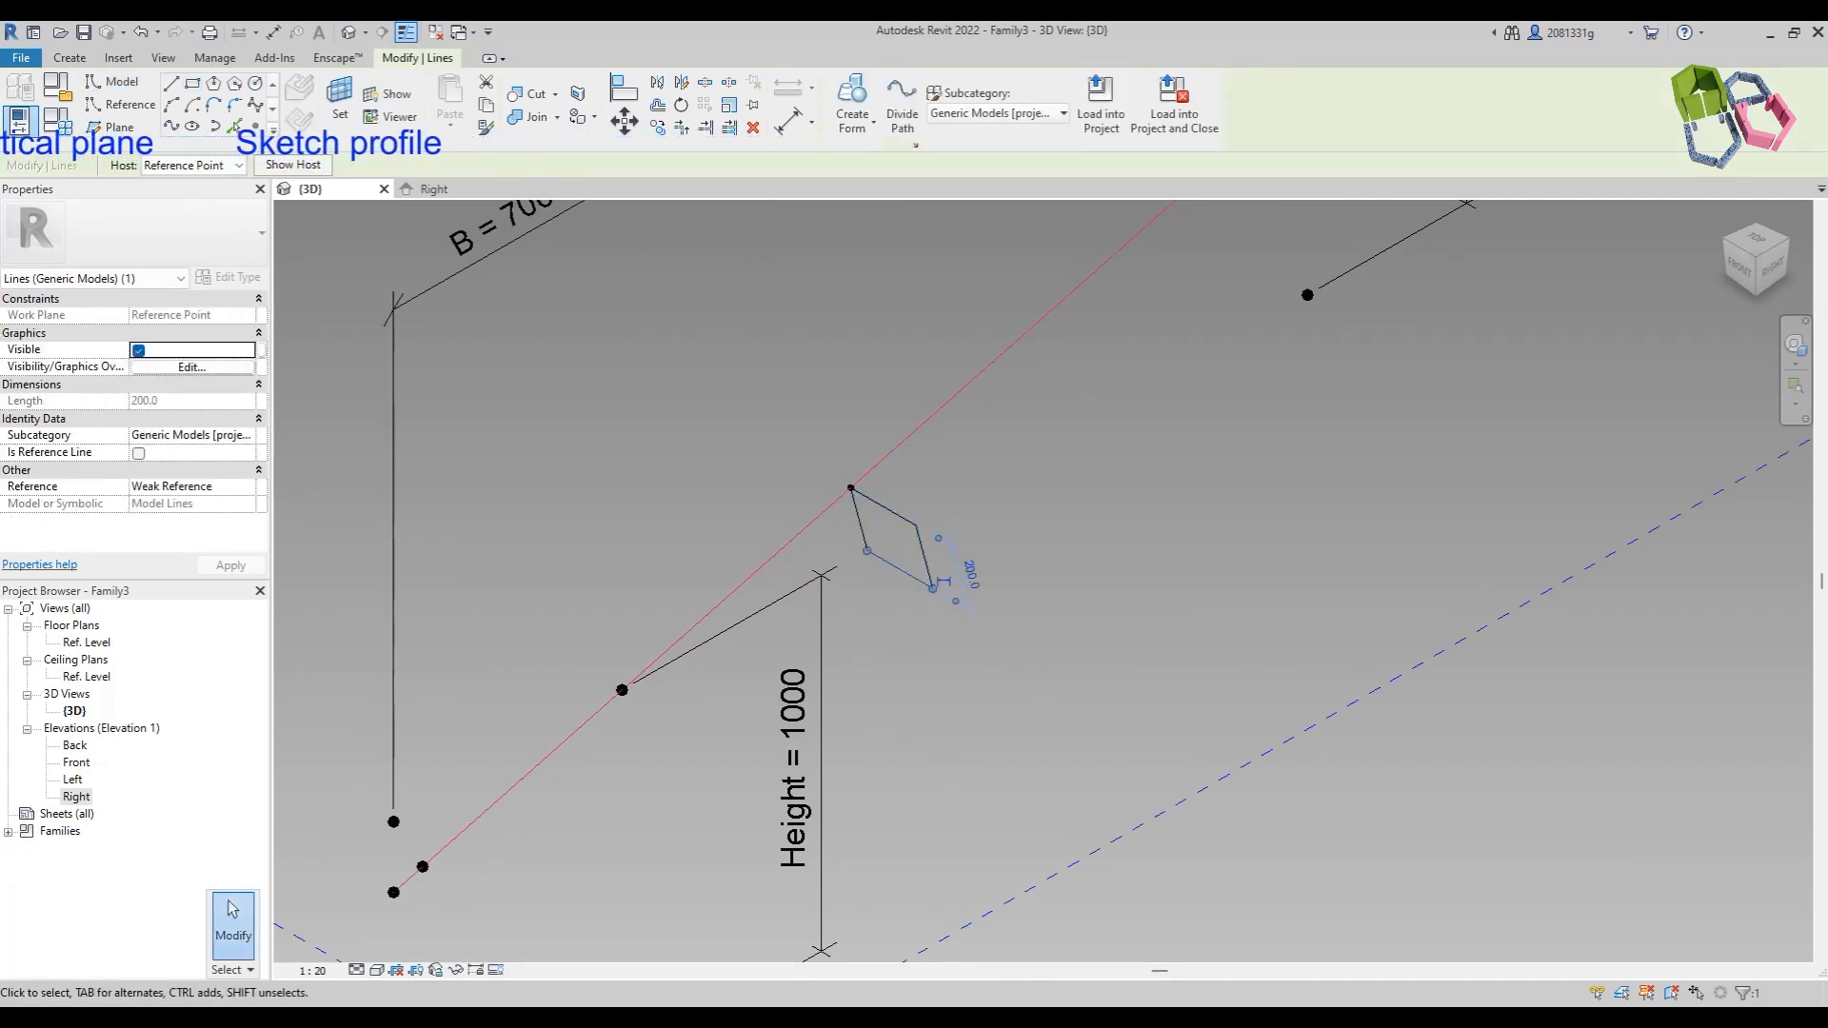
key("Escape")
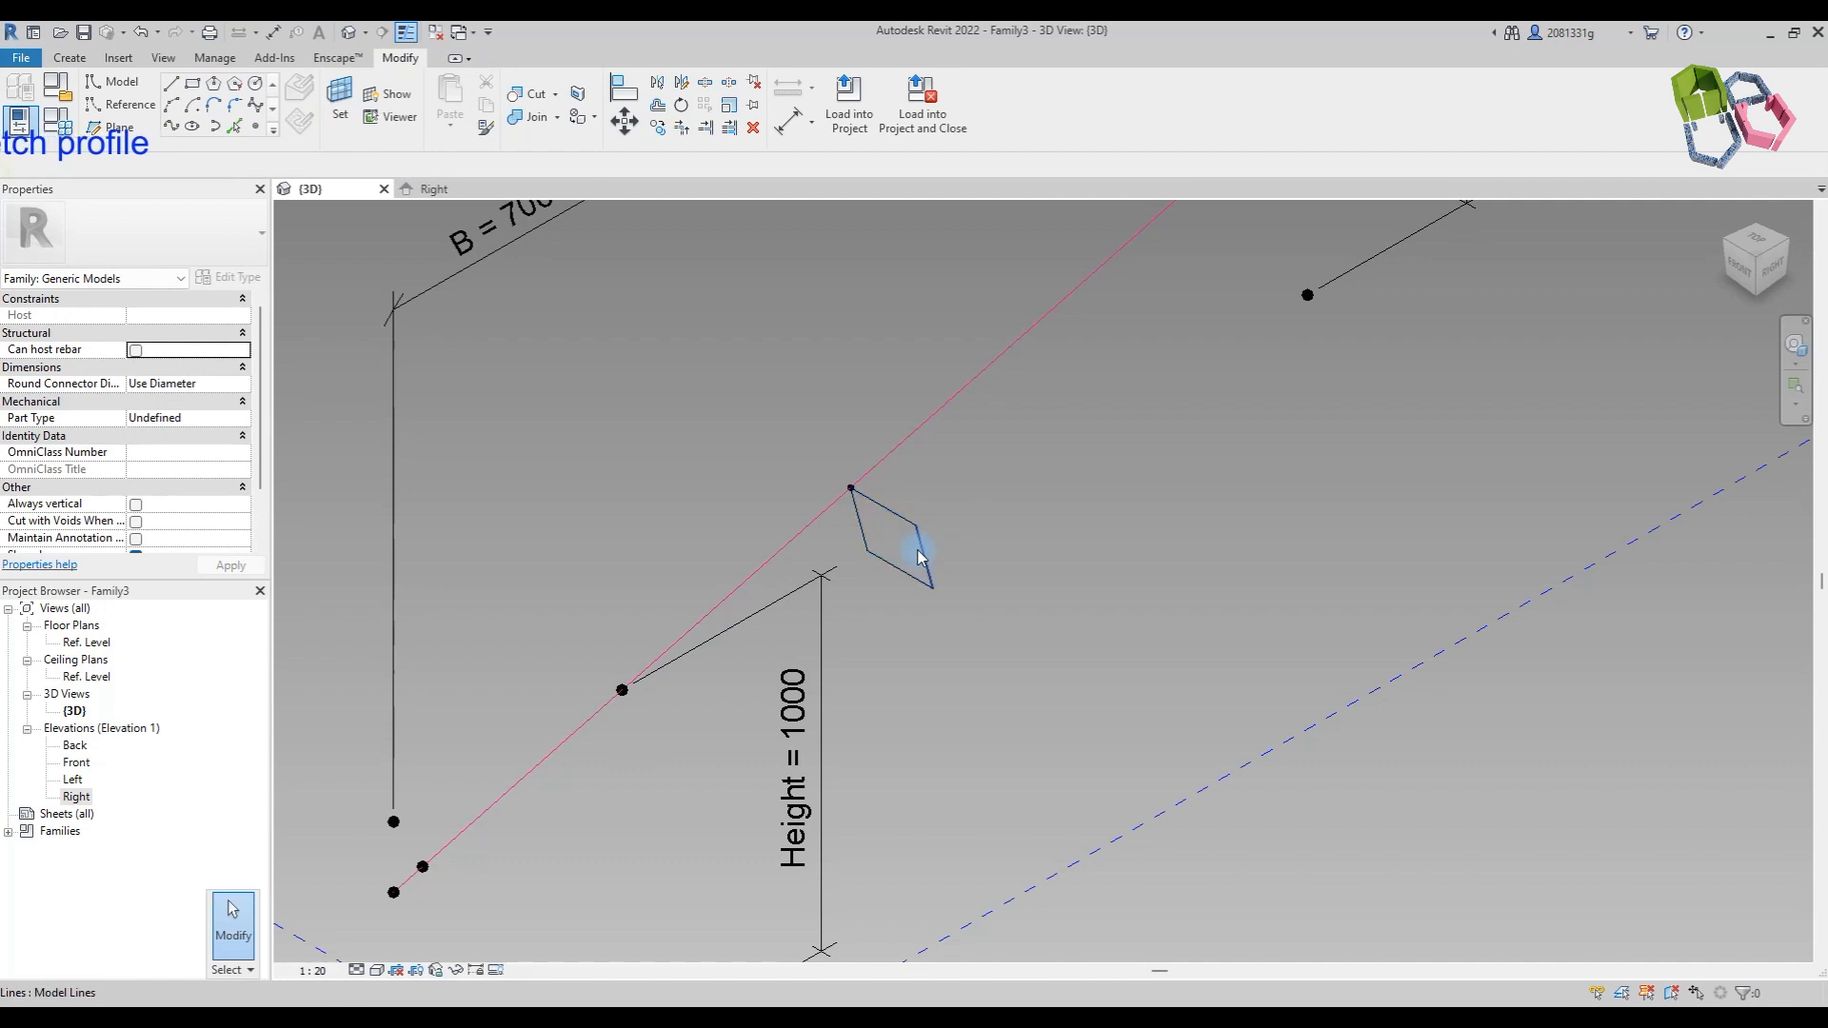
left_click(921, 557)
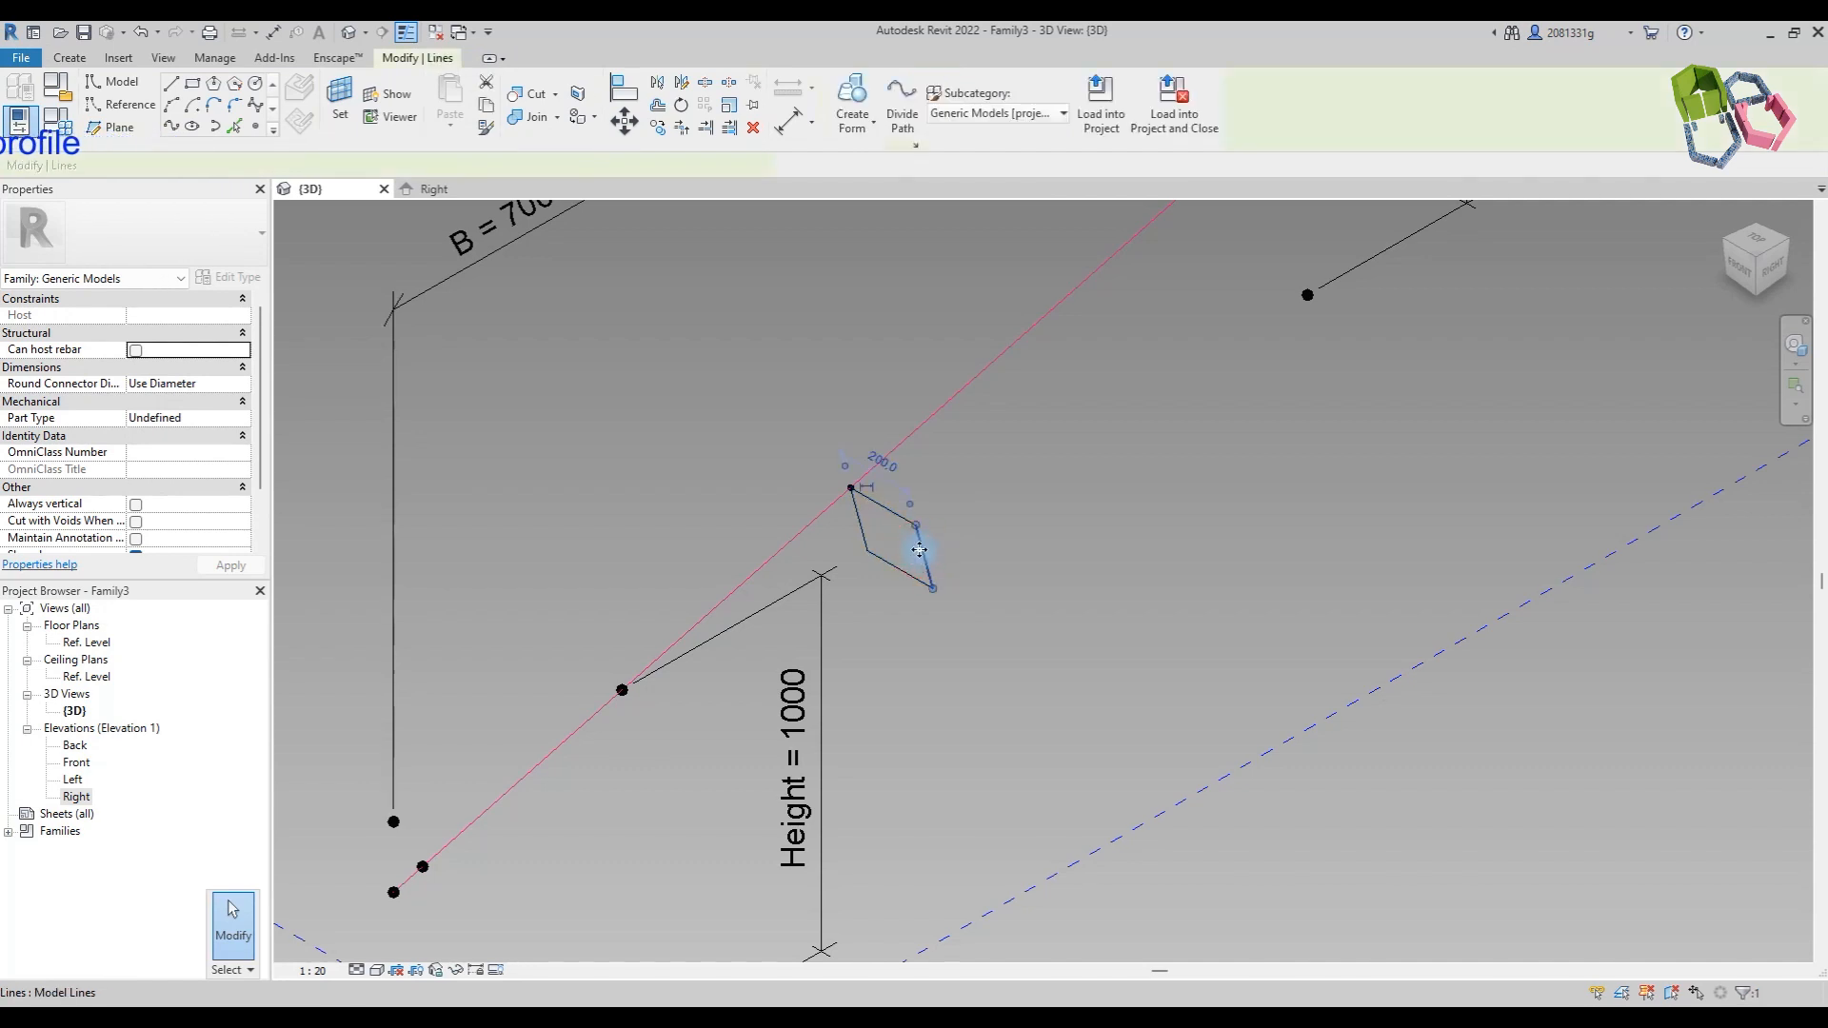
left_click(854, 619)
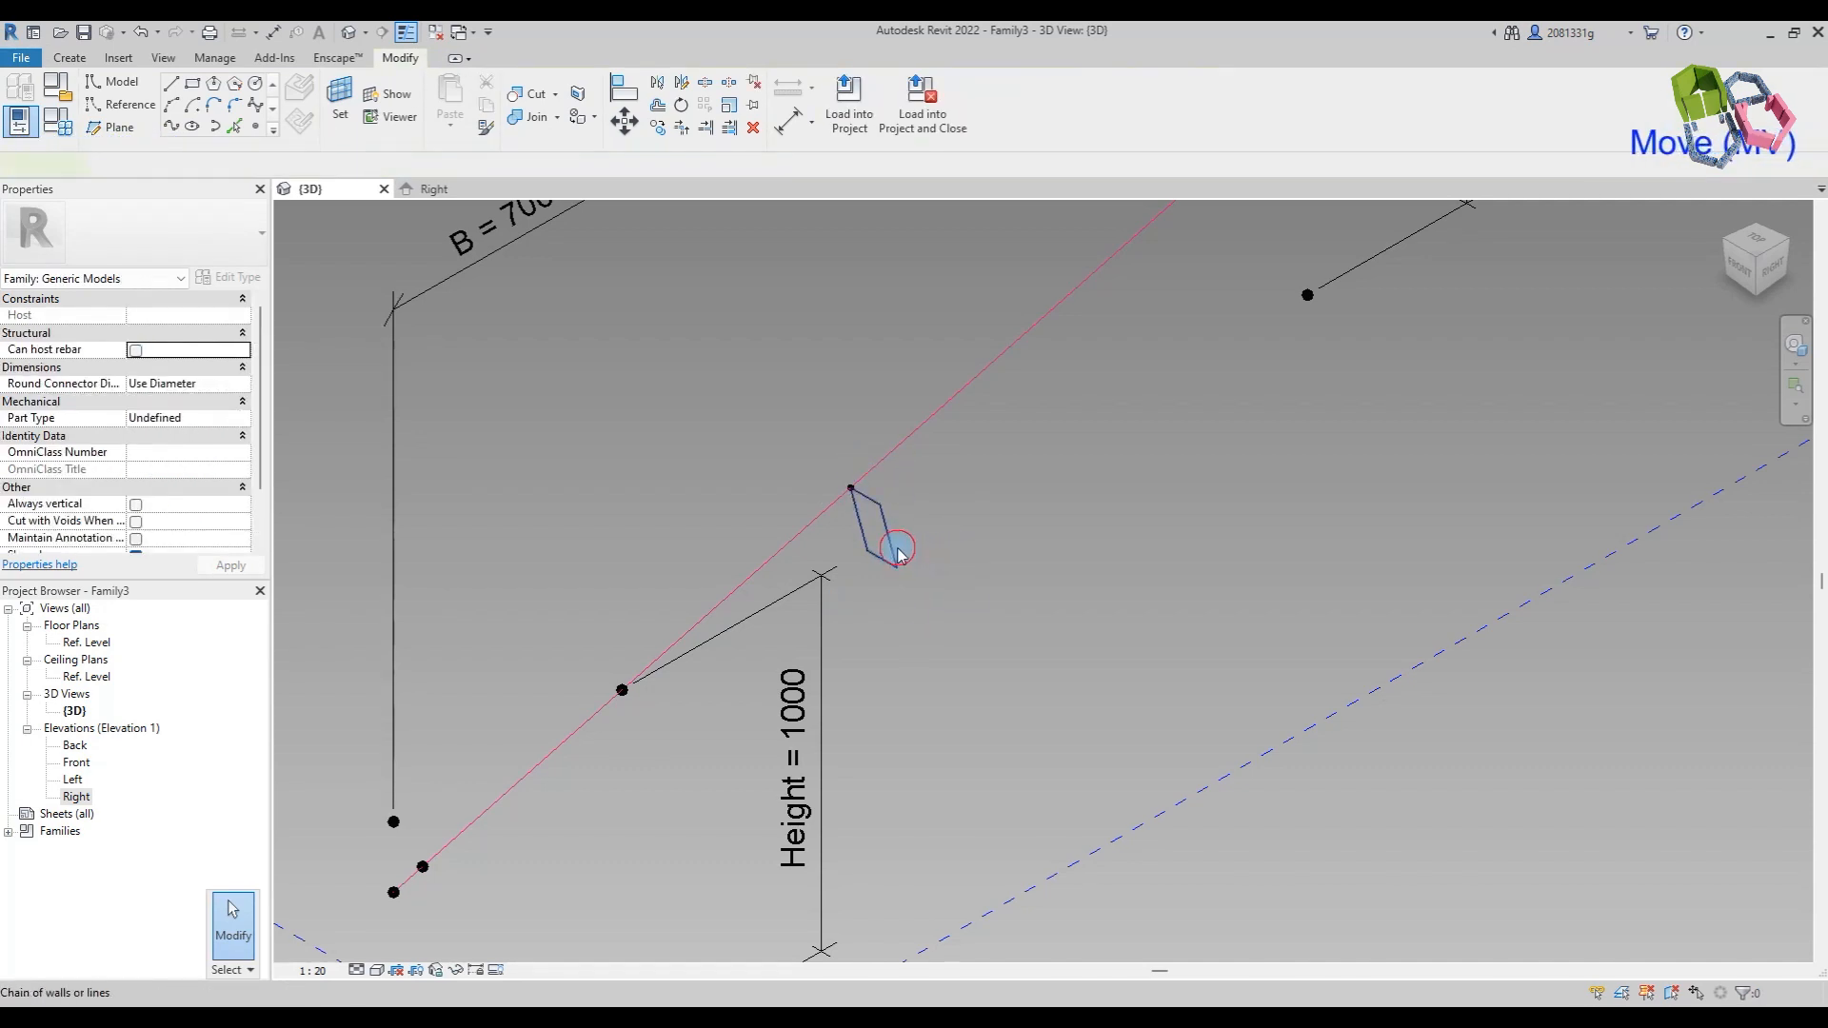
Step: Move the whole rectangle sideways so that its top edge is centred on the middle reference point
left_click(952, 533)
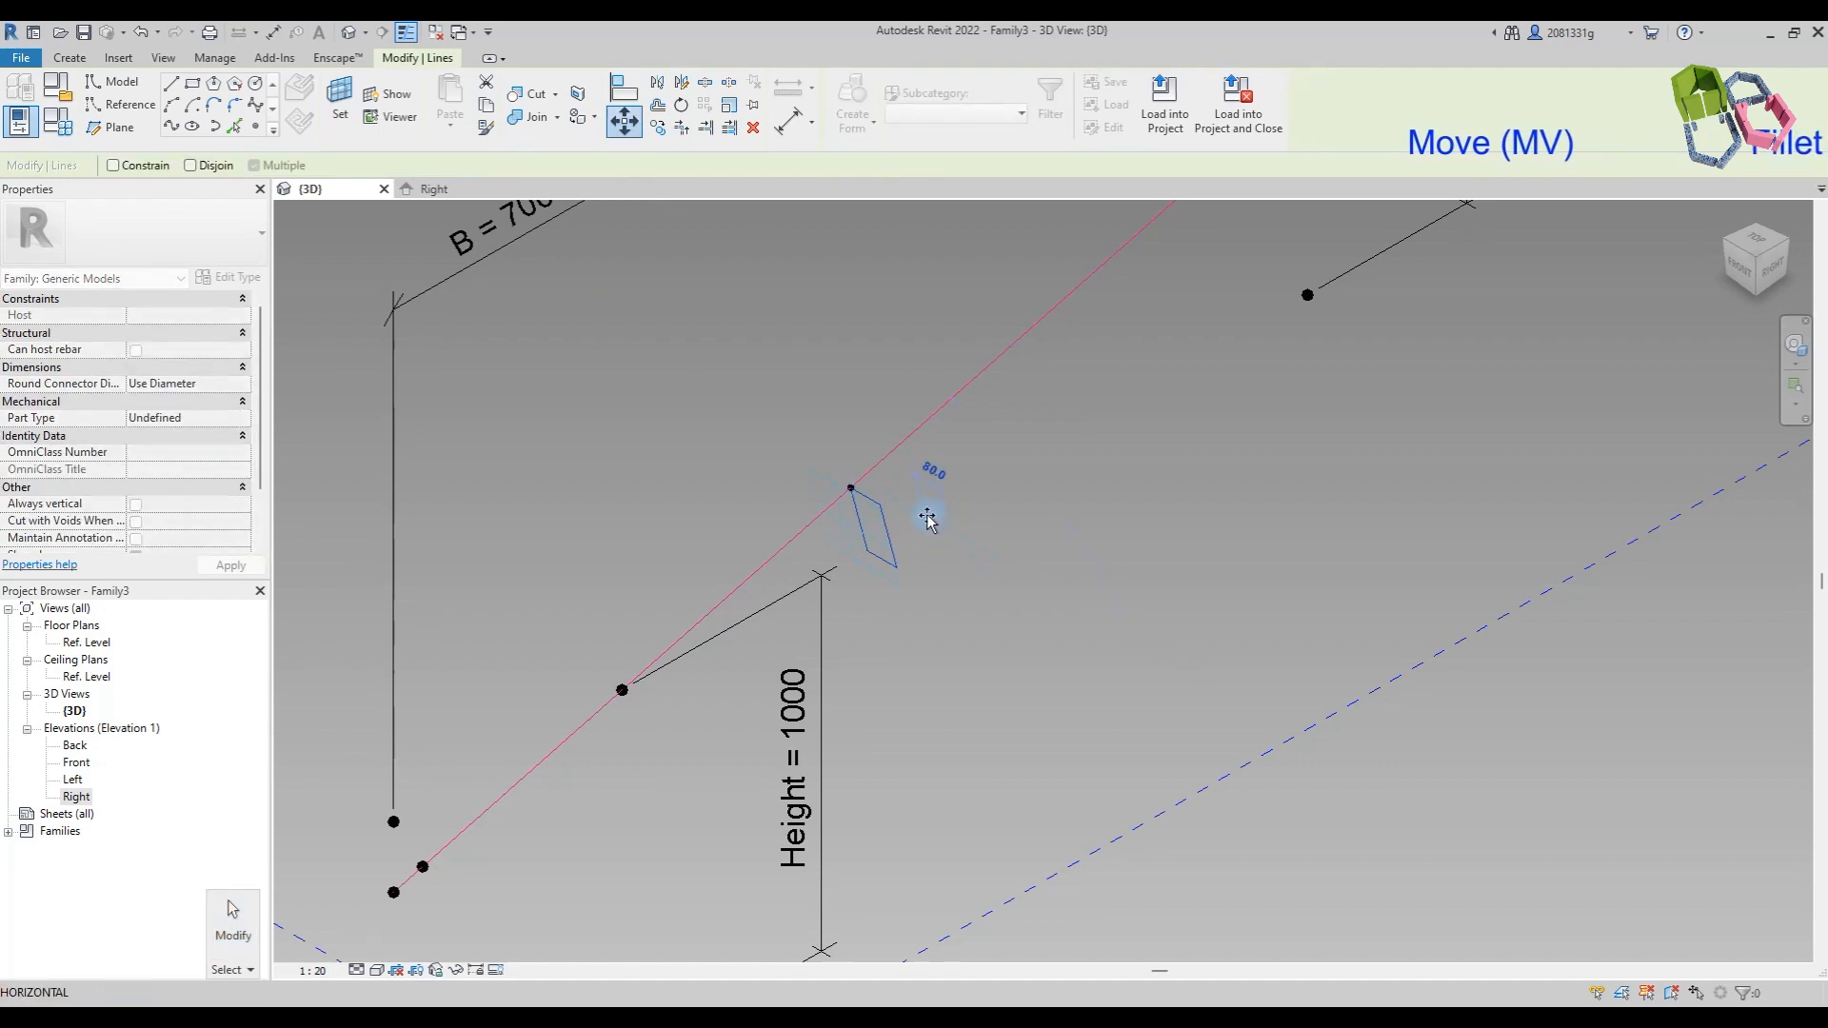
key("Return")
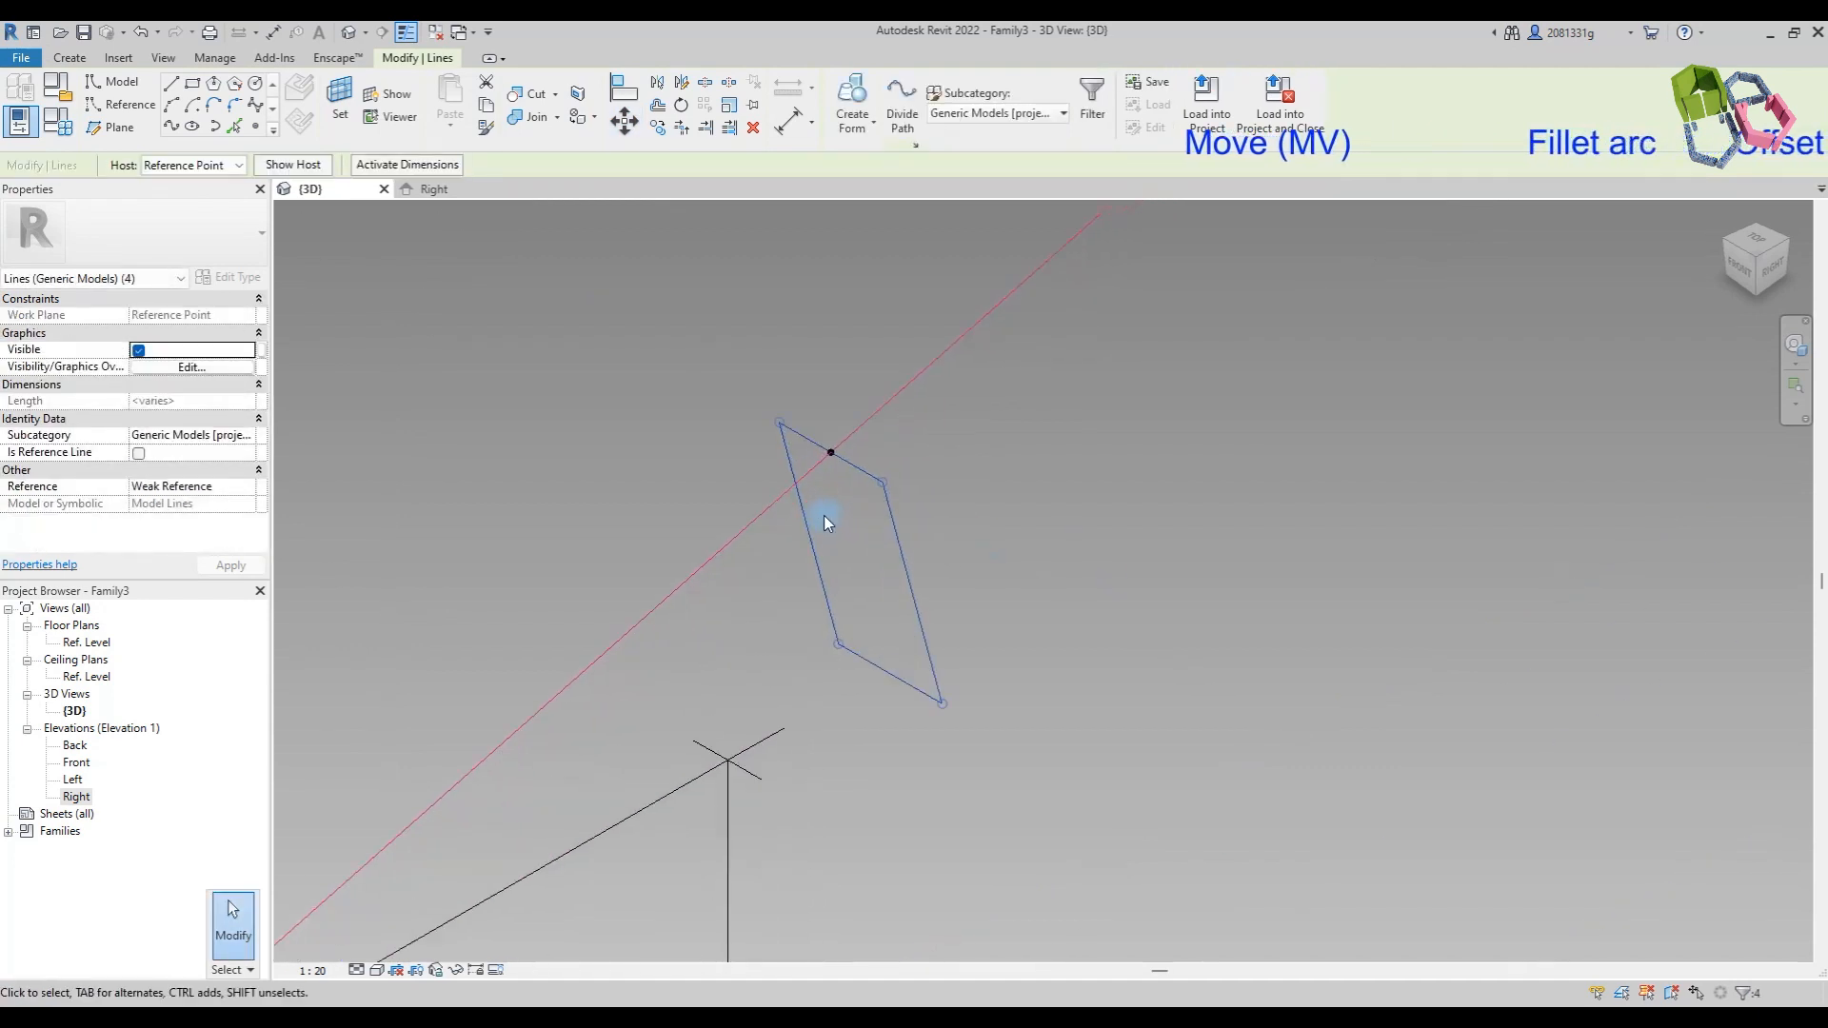
left_click(229, 904)
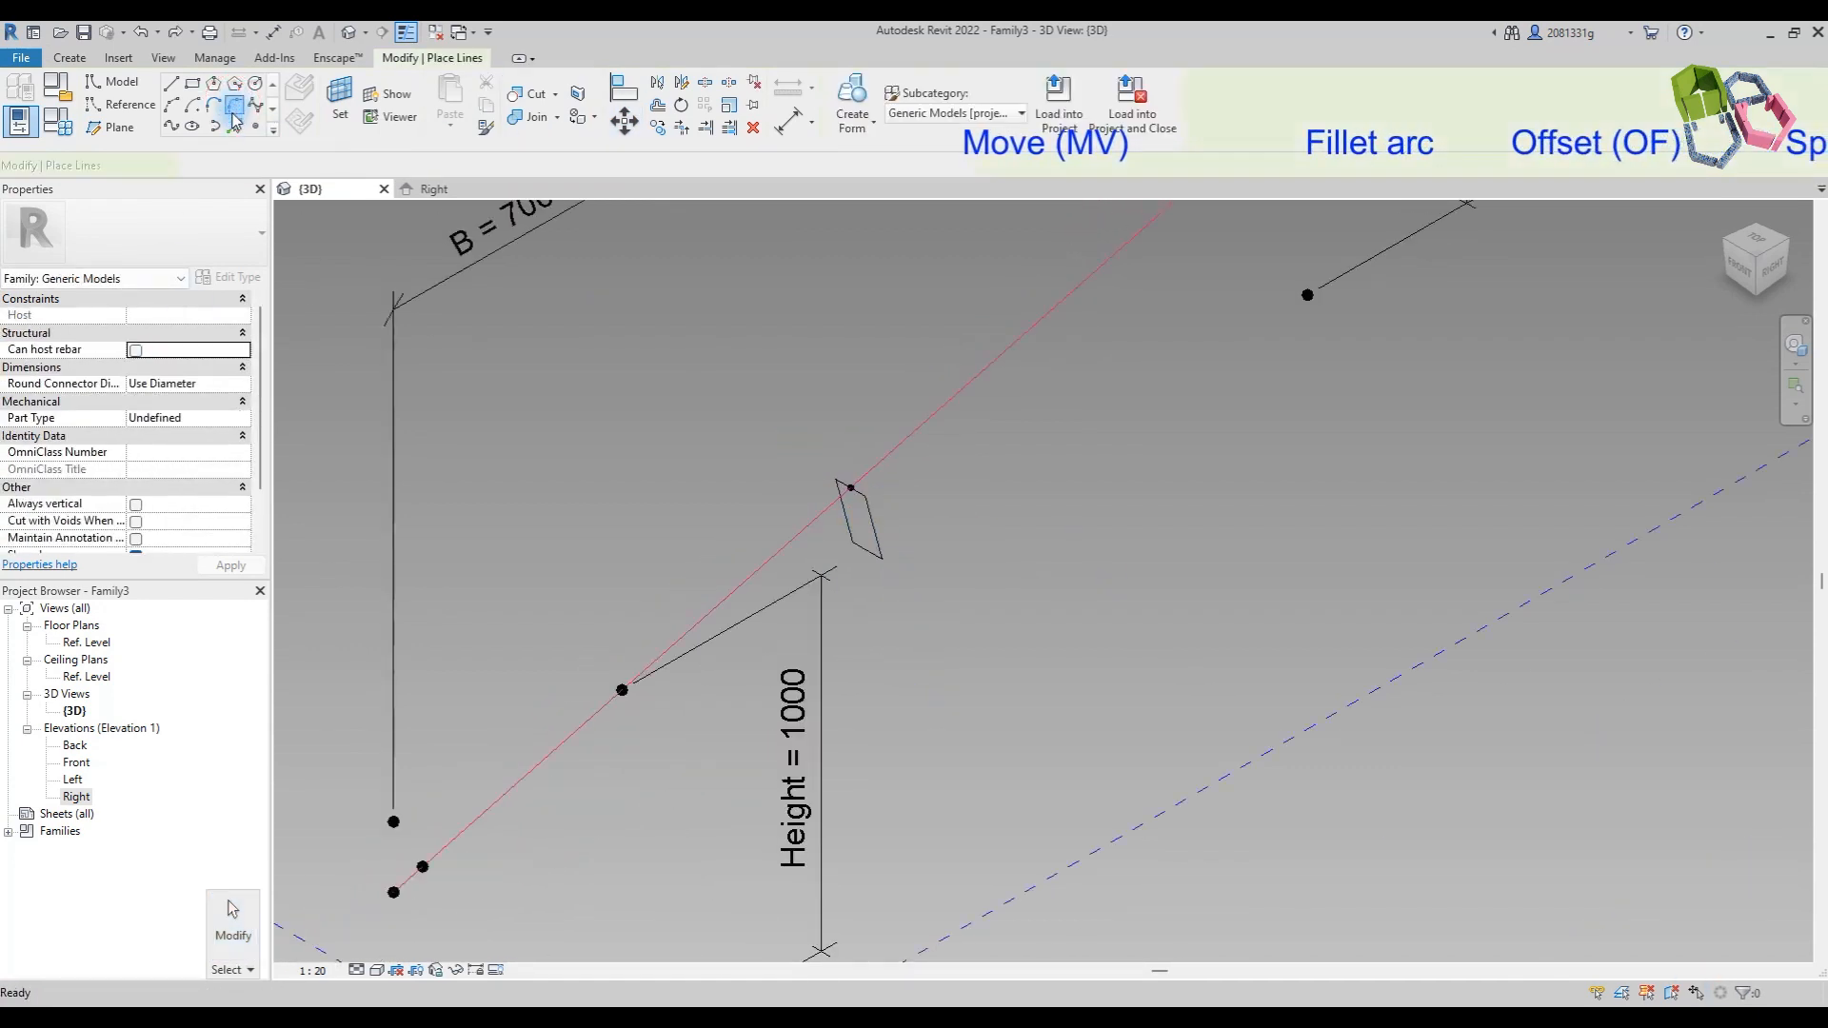
Step: Round the rectangle's two upper corners with fillet arcs of radius 12 mm
left_click(252, 108)
left_click_drag(769, 164, 665, 172)
type("12")
scroll(851, 478, "up", 3)
scroll(838, 492, "up", 2)
left_click(828, 501)
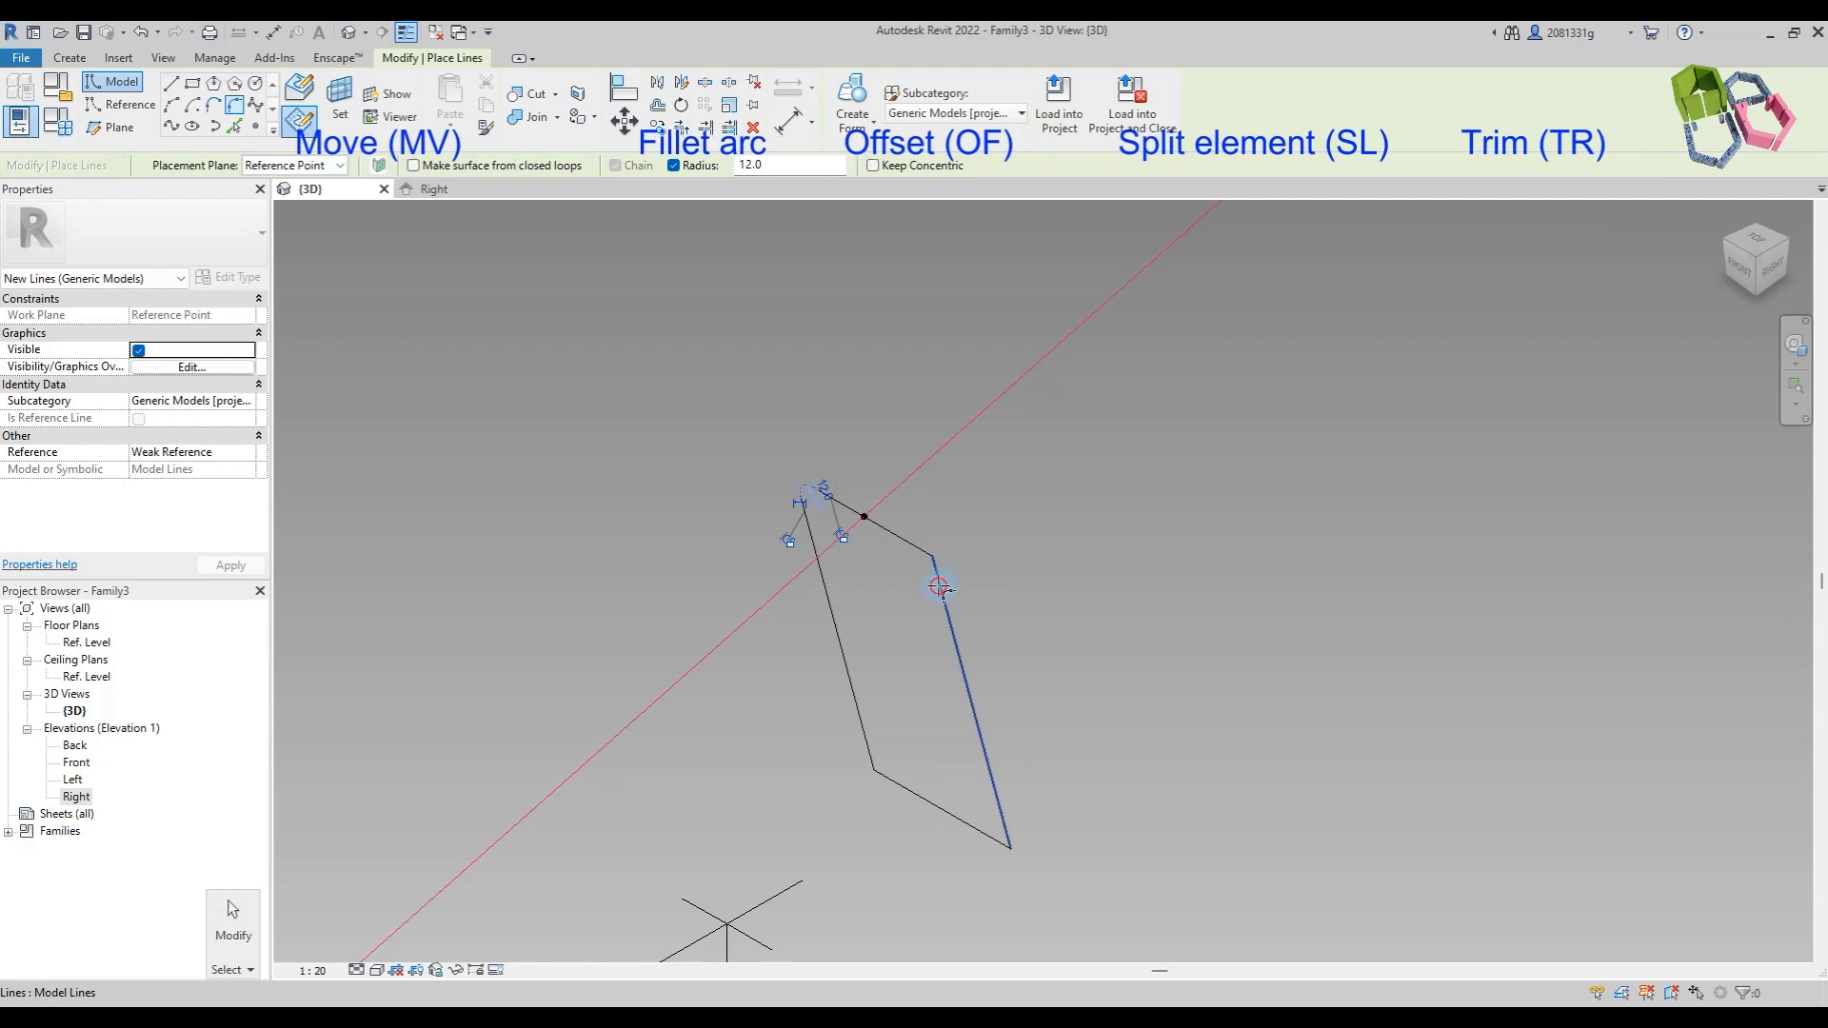
left_click(933, 571)
Step: Offset a copy of the whole profile chain 7 mm inward and delete the copy's bottom edge
left_click(657, 107)
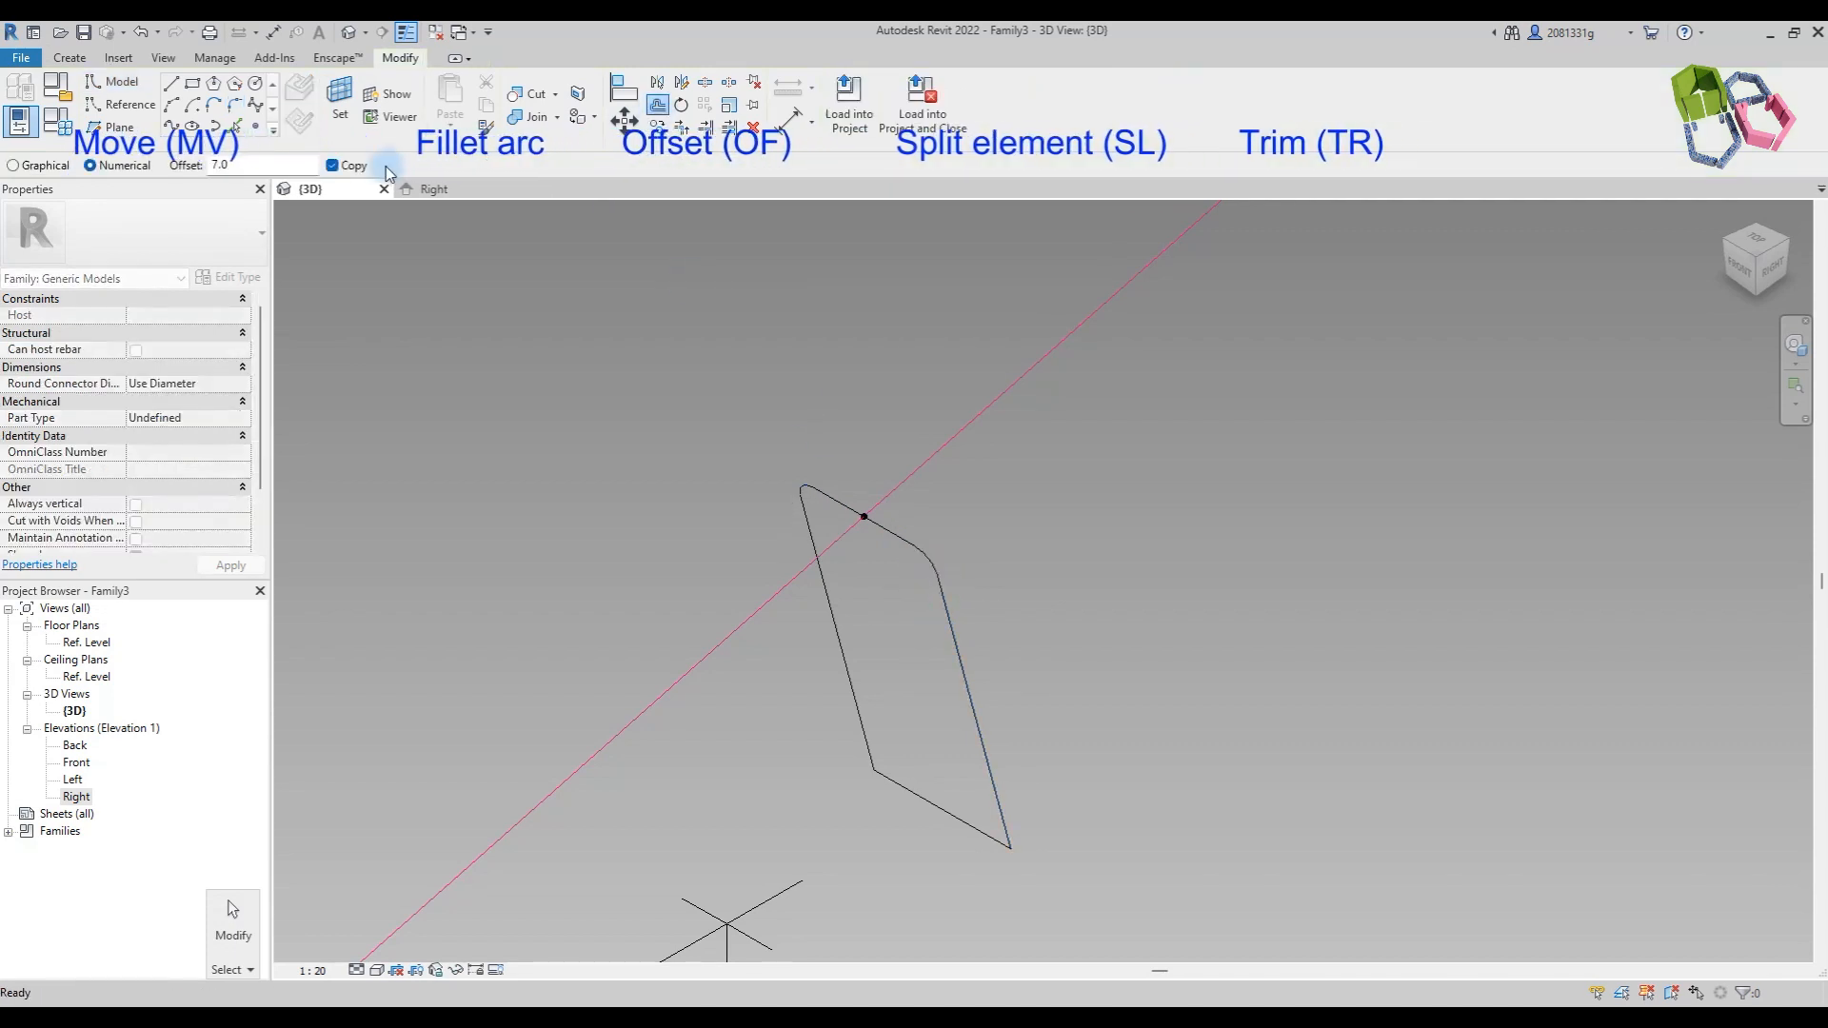
key("Tab")
left_click(830, 508)
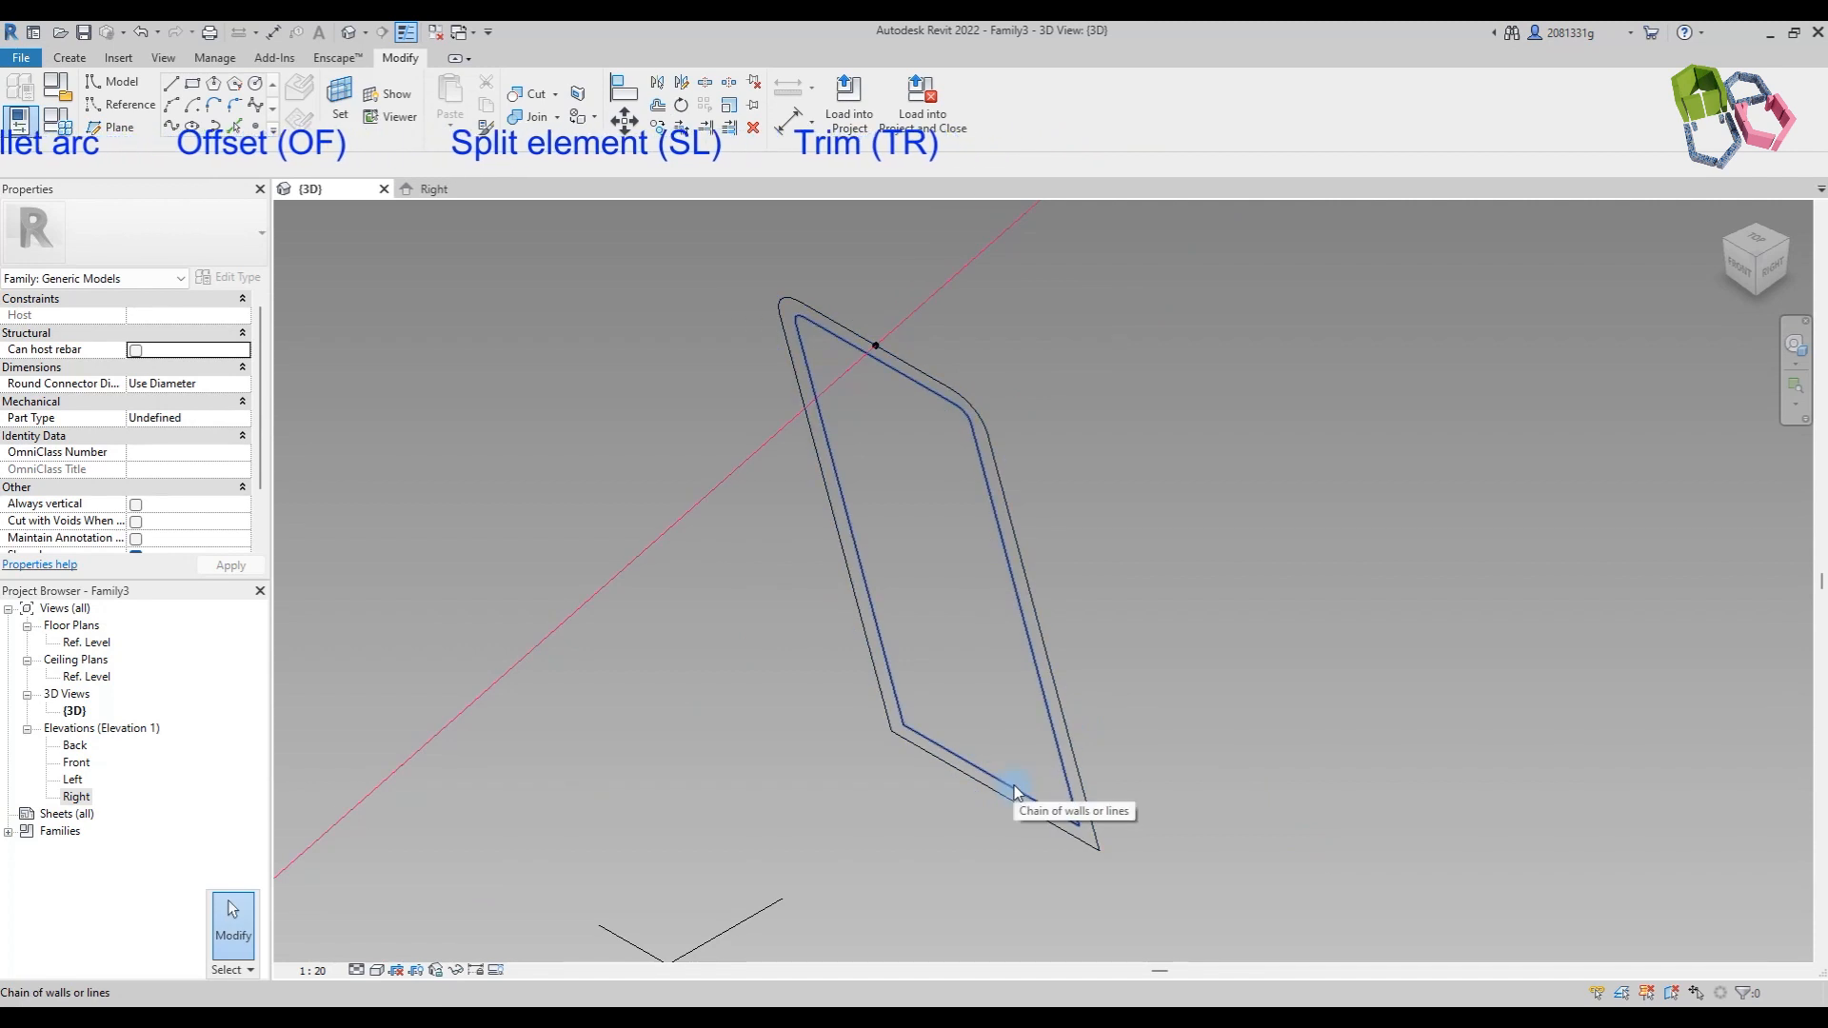
left_click(1015, 788)
key("Delete")
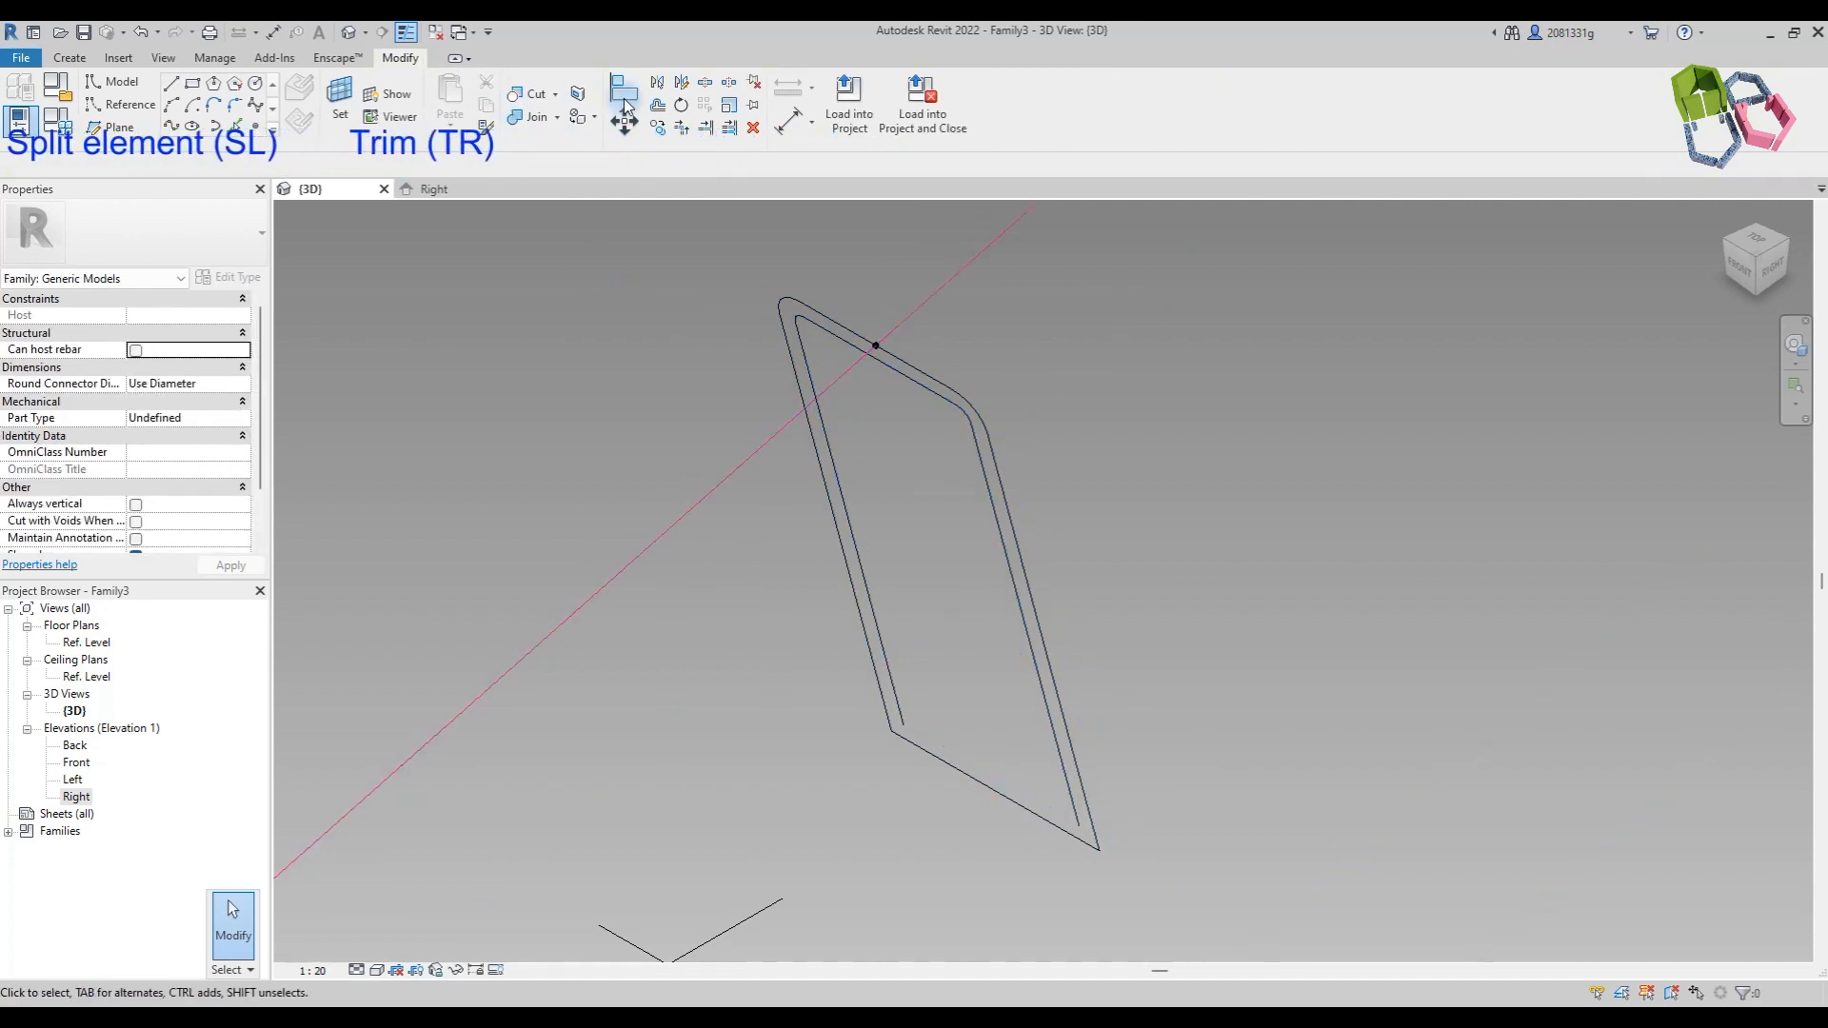
Step: Split the outer bottom edge and trim the pieces to the inner legs, forming a closed inverted-U profile
left_click(704, 82)
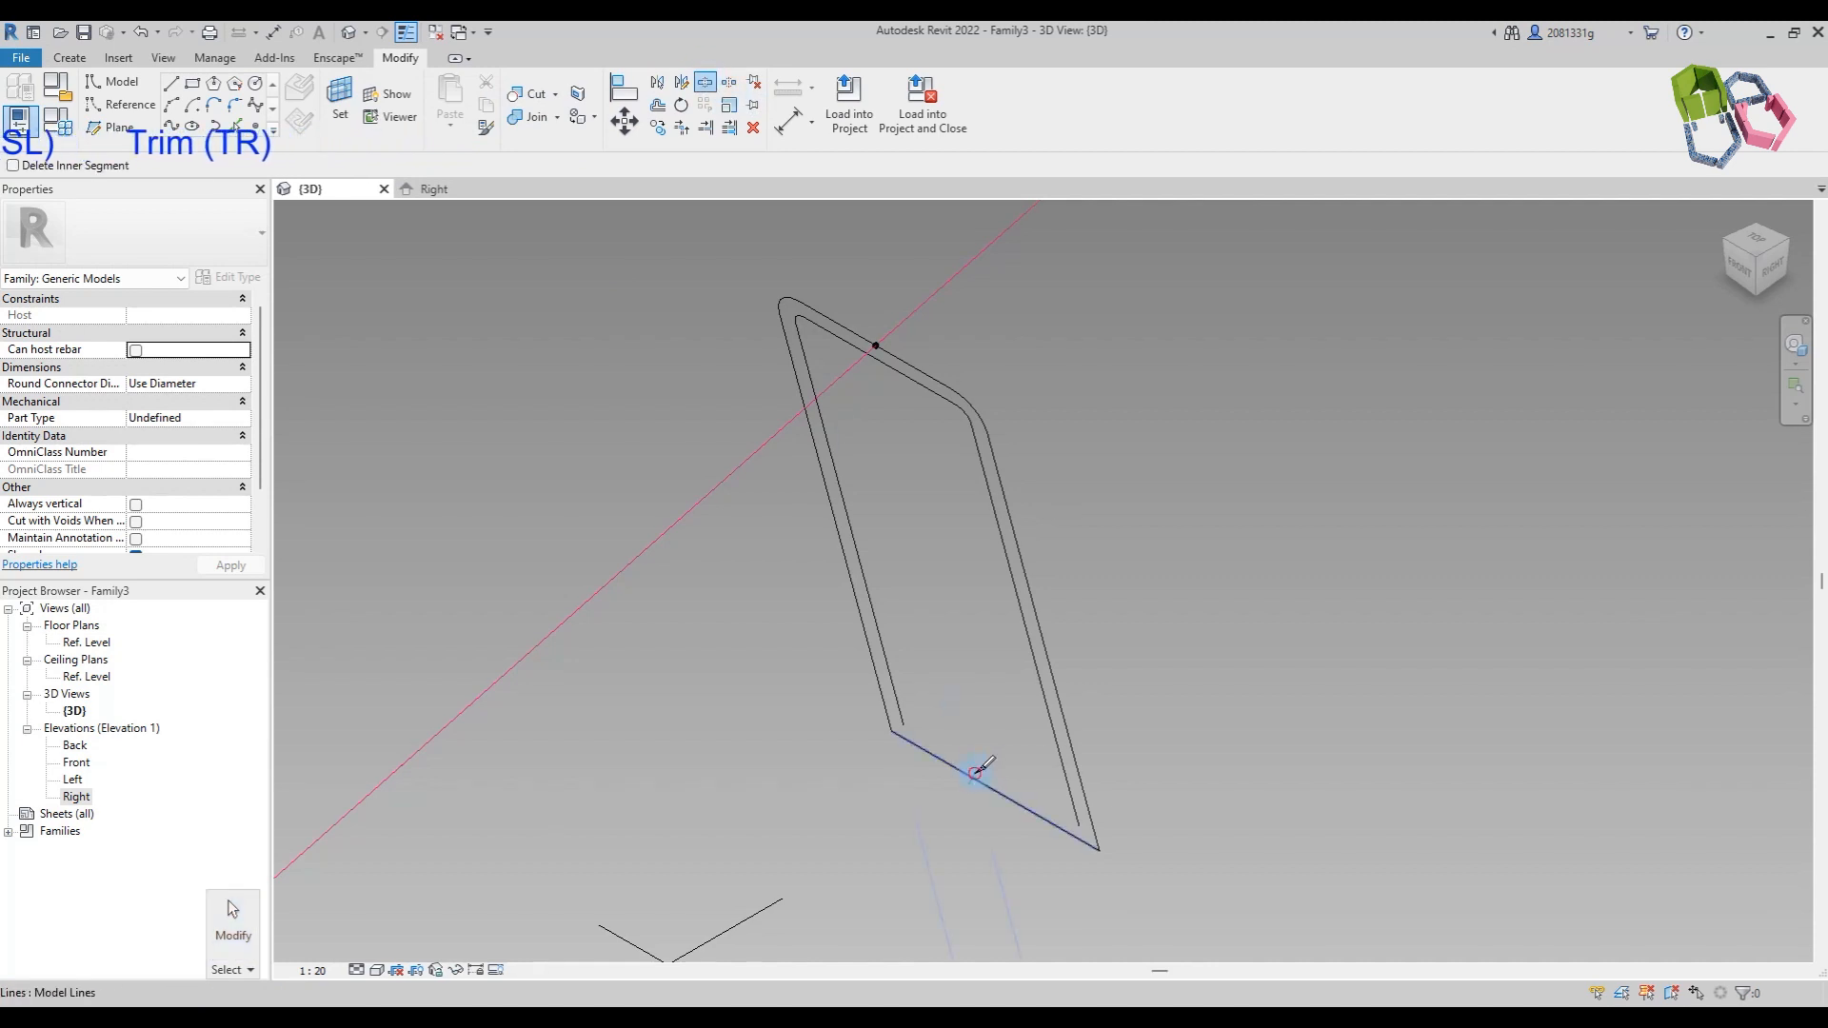
key("t")
key("r")
scroll(895, 741, "up", 2)
left_click(895, 688)
left_click(1238, 873)
left_click(1269, 939)
scroll(866, 688, "down", 8)
key("Escape")
Step: Convert all lines of the inverted-U profile into reference lines
key("Tab")
left_click(867, 688)
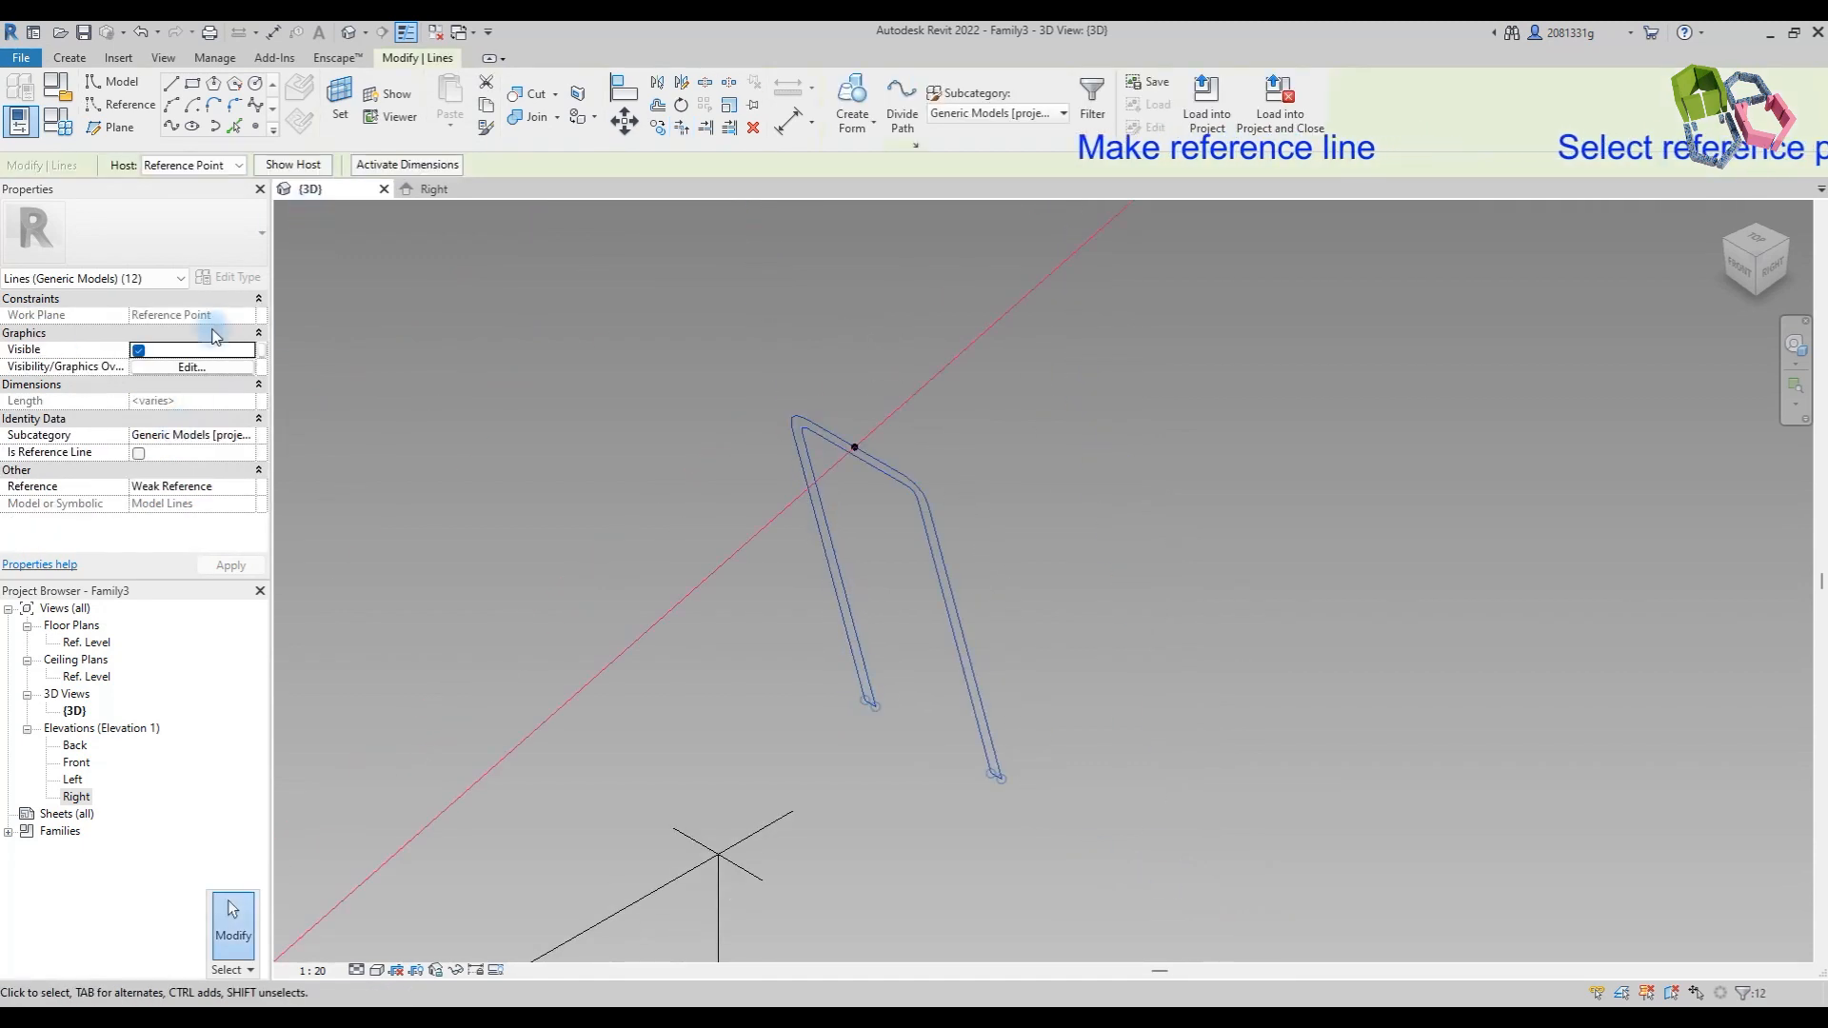
left_click(143, 452)
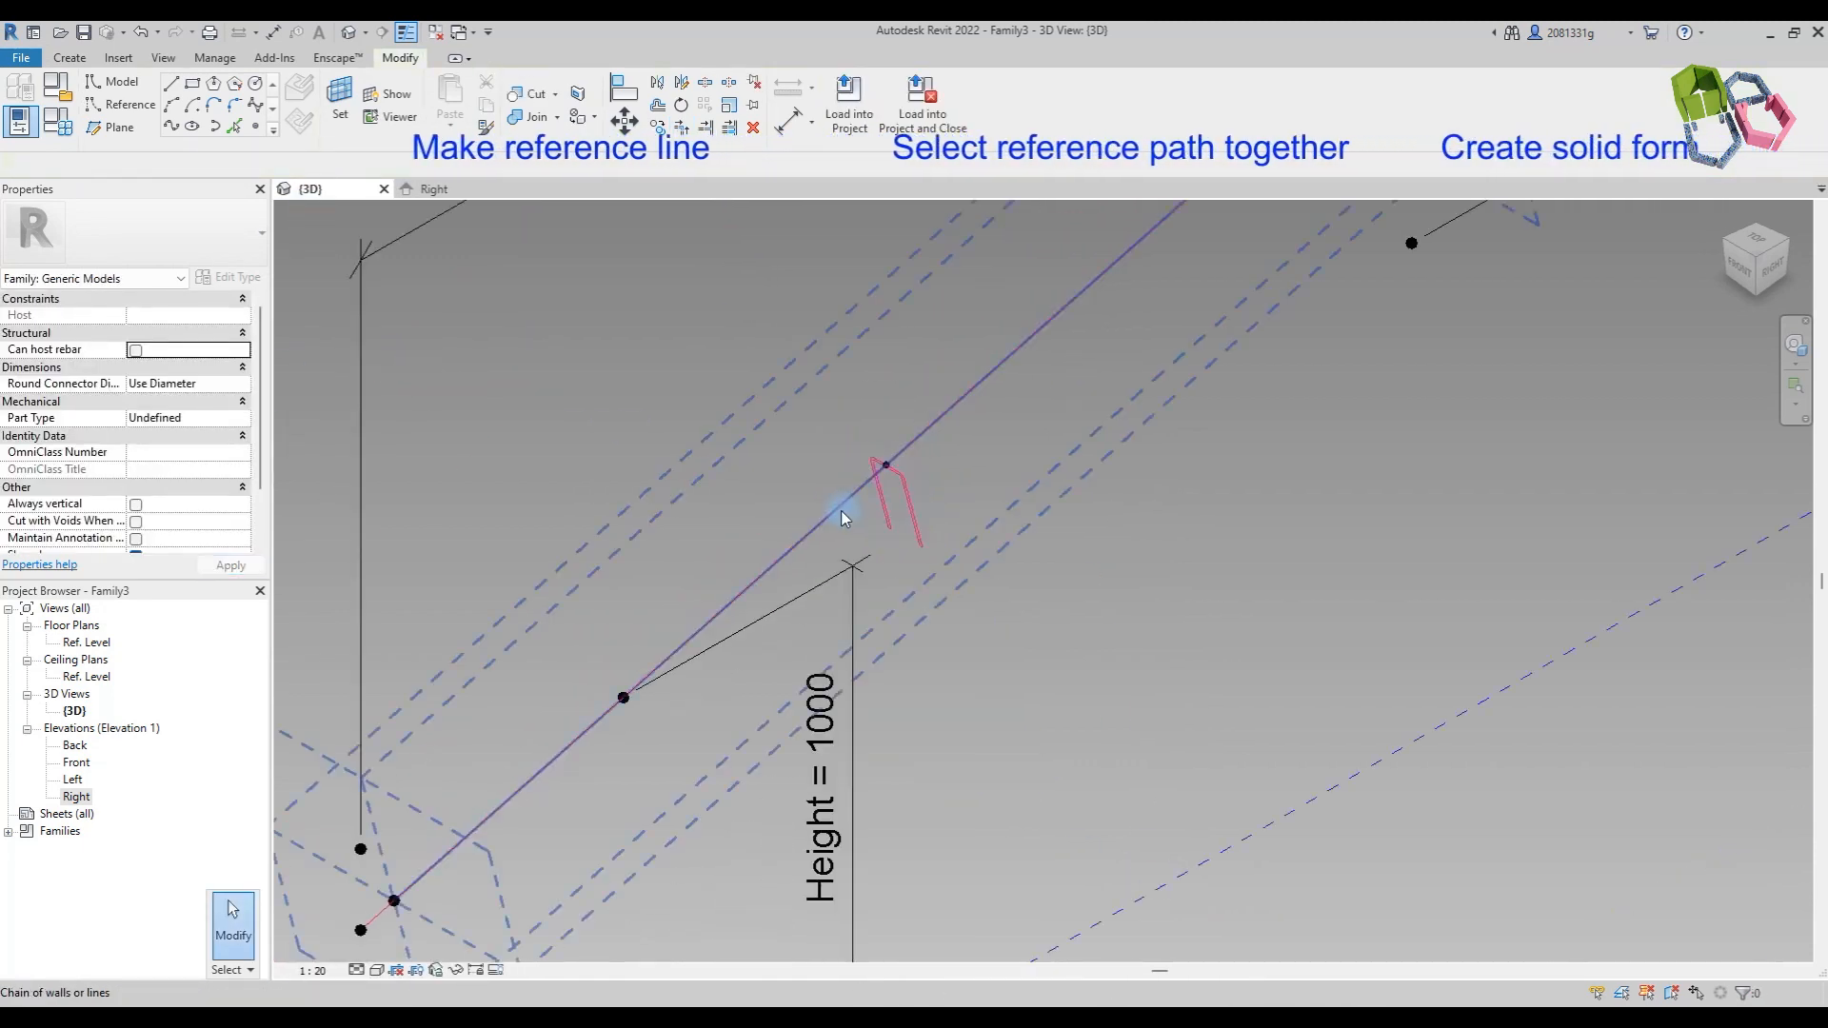
Step: Create a solid form by sweeping the inverted-U profile along the sloped reference line between the hosted points
left_click(802, 524)
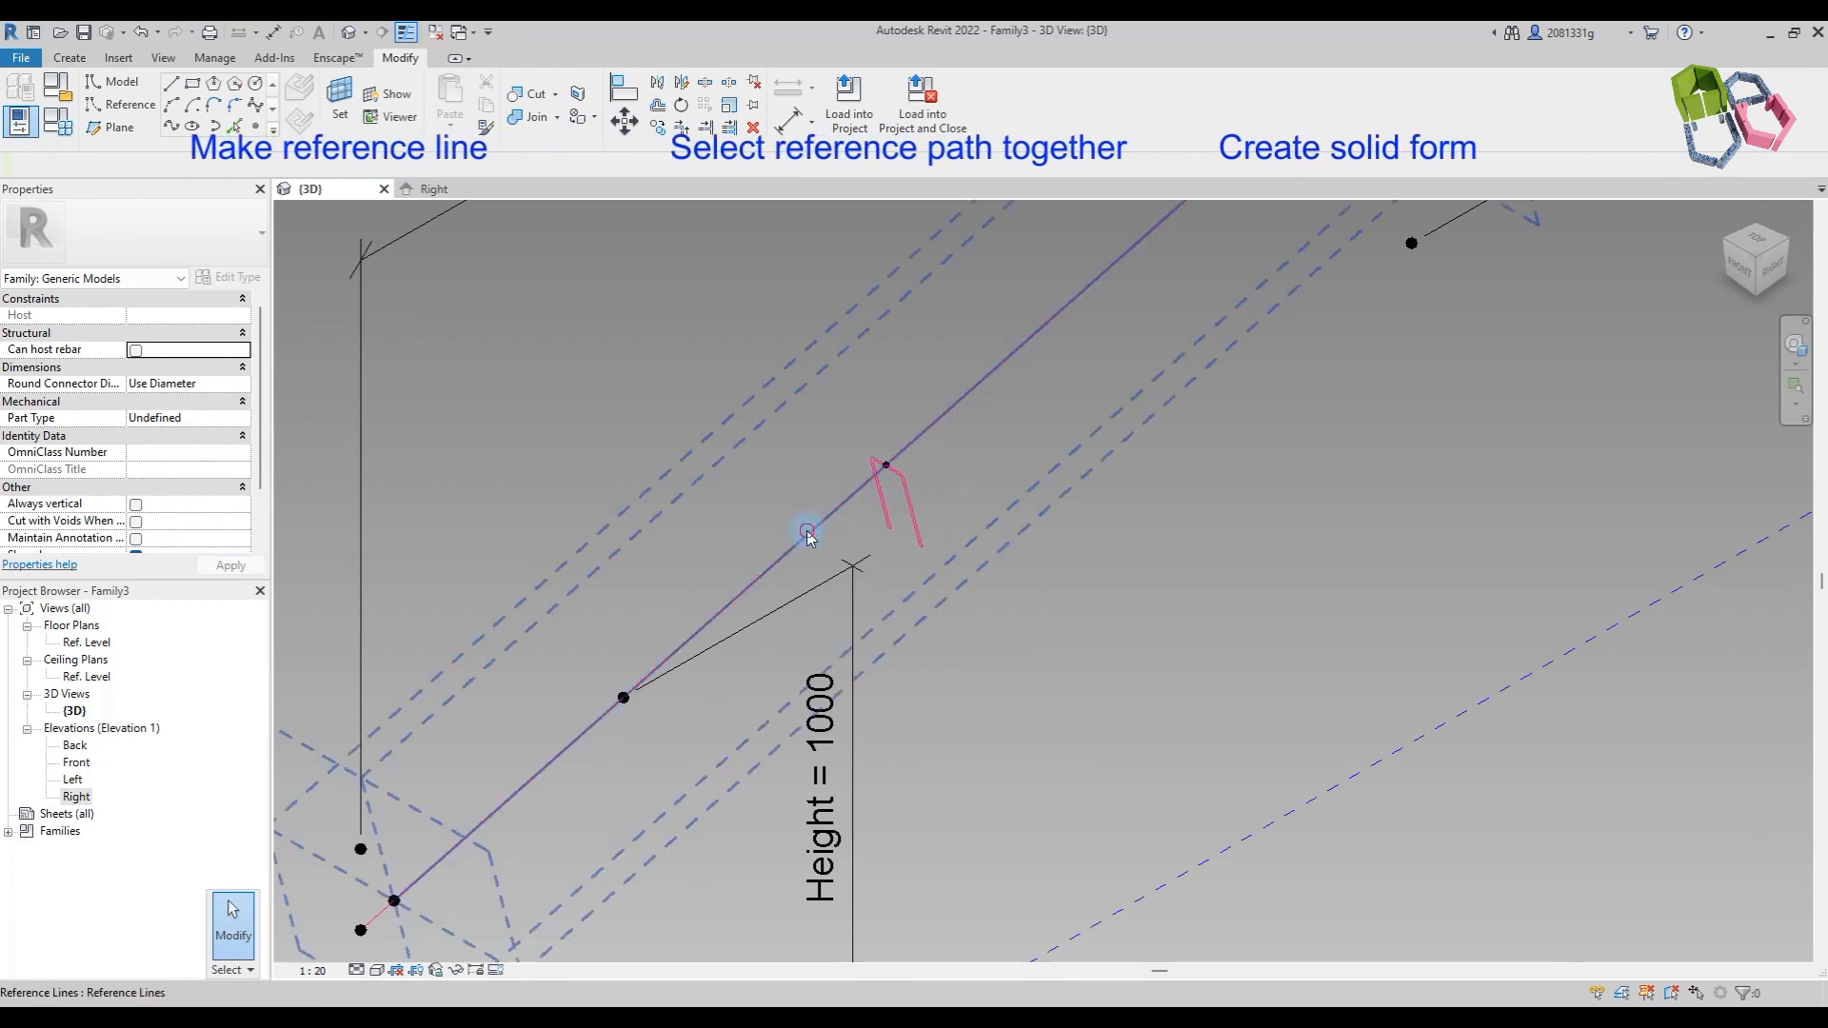
left_click(912, 521)
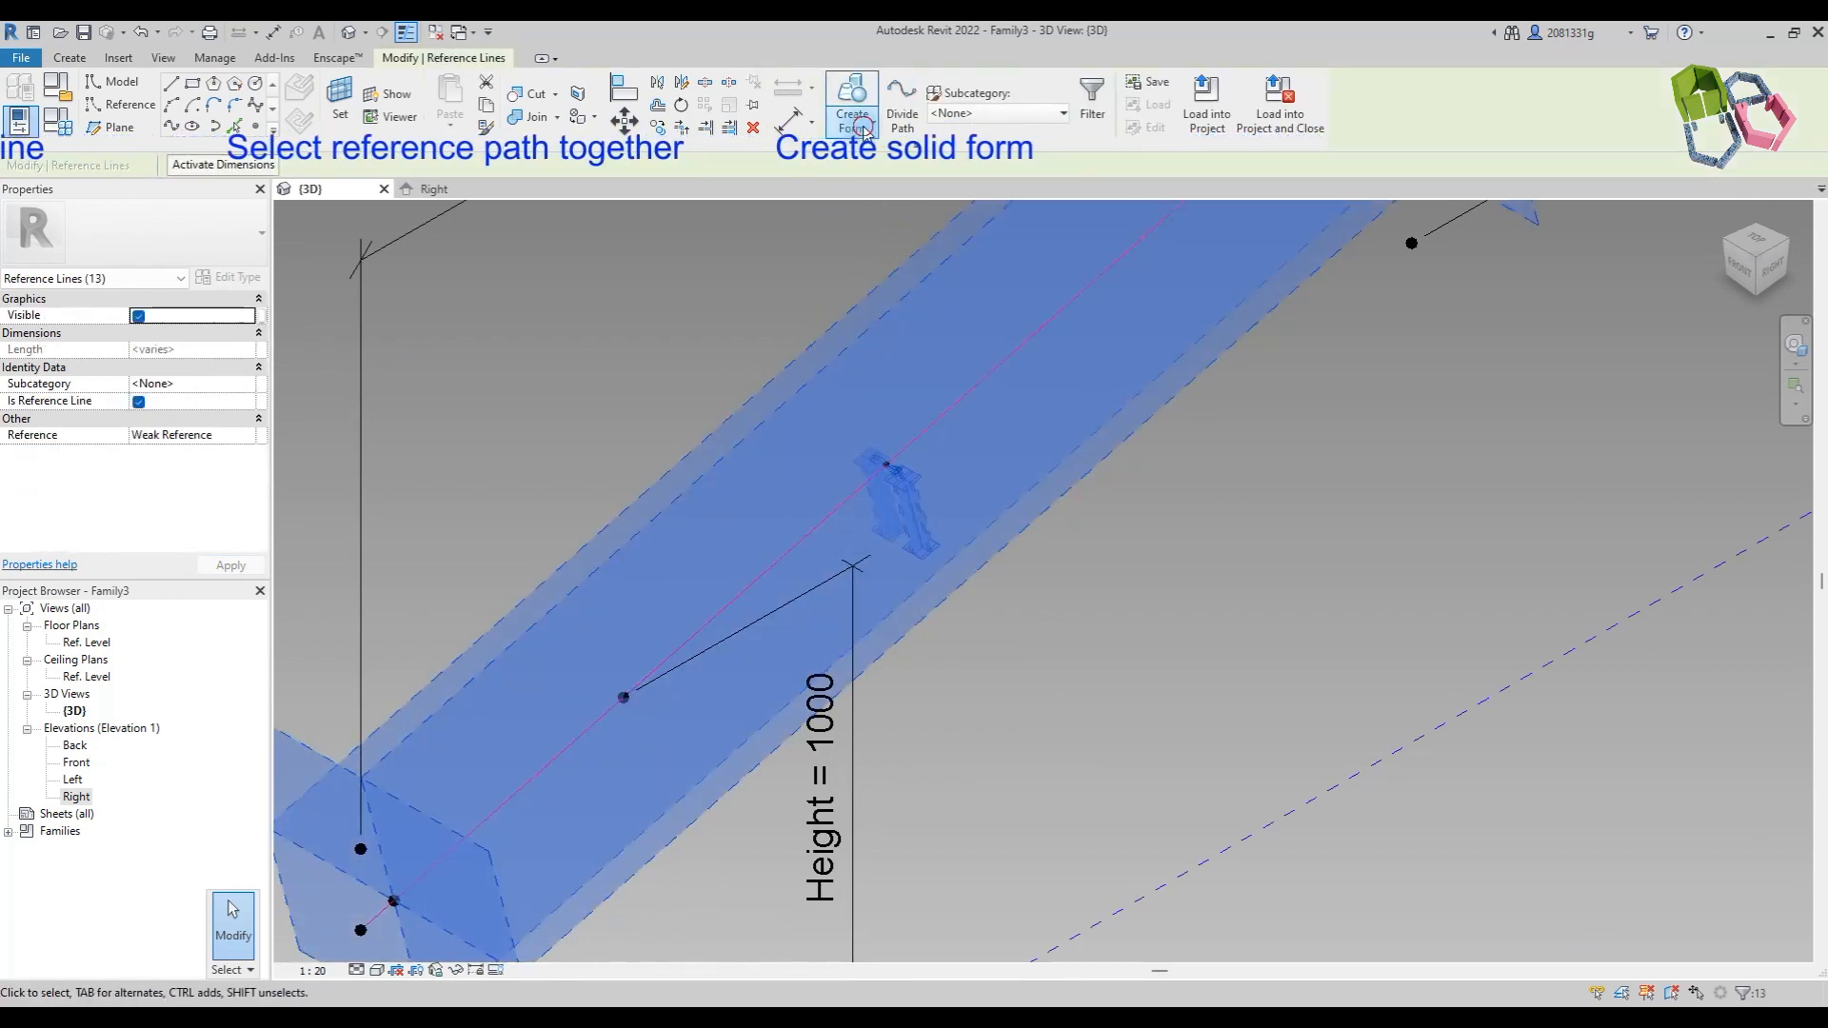
left_click(852, 113)
left_click(885, 158)
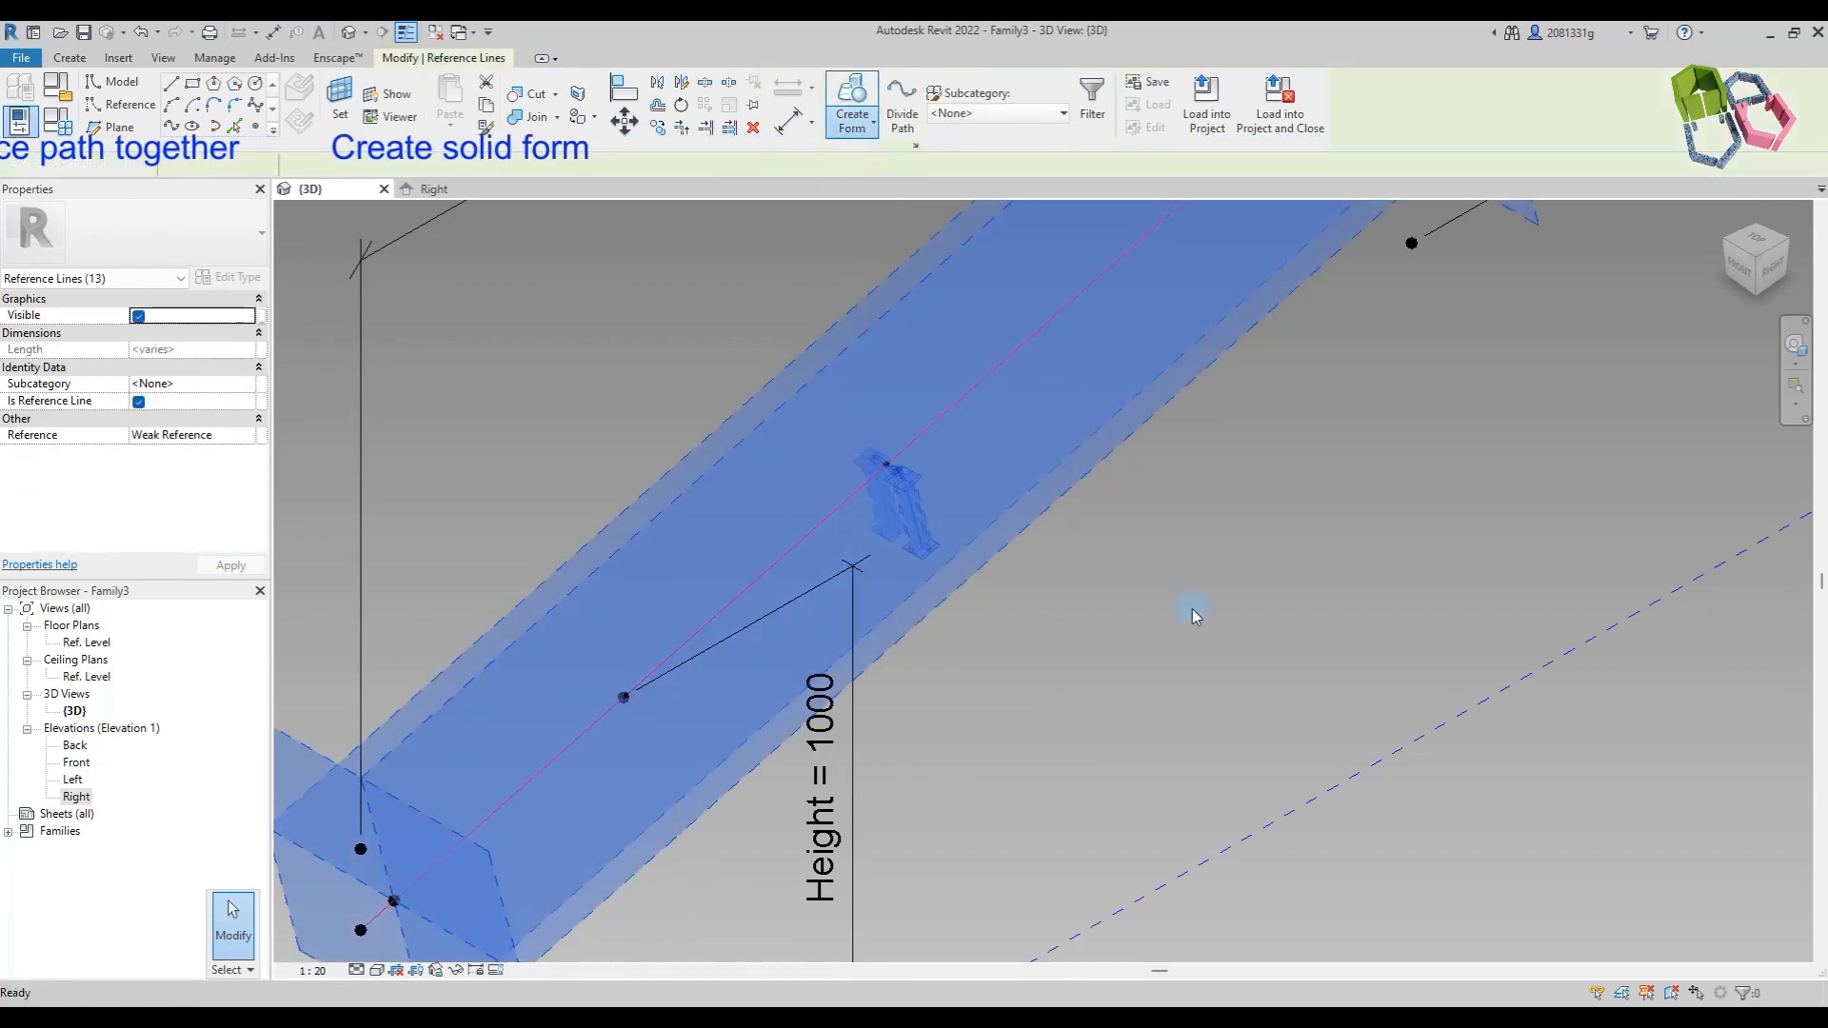
scroll(1044, 522, "down", 3)
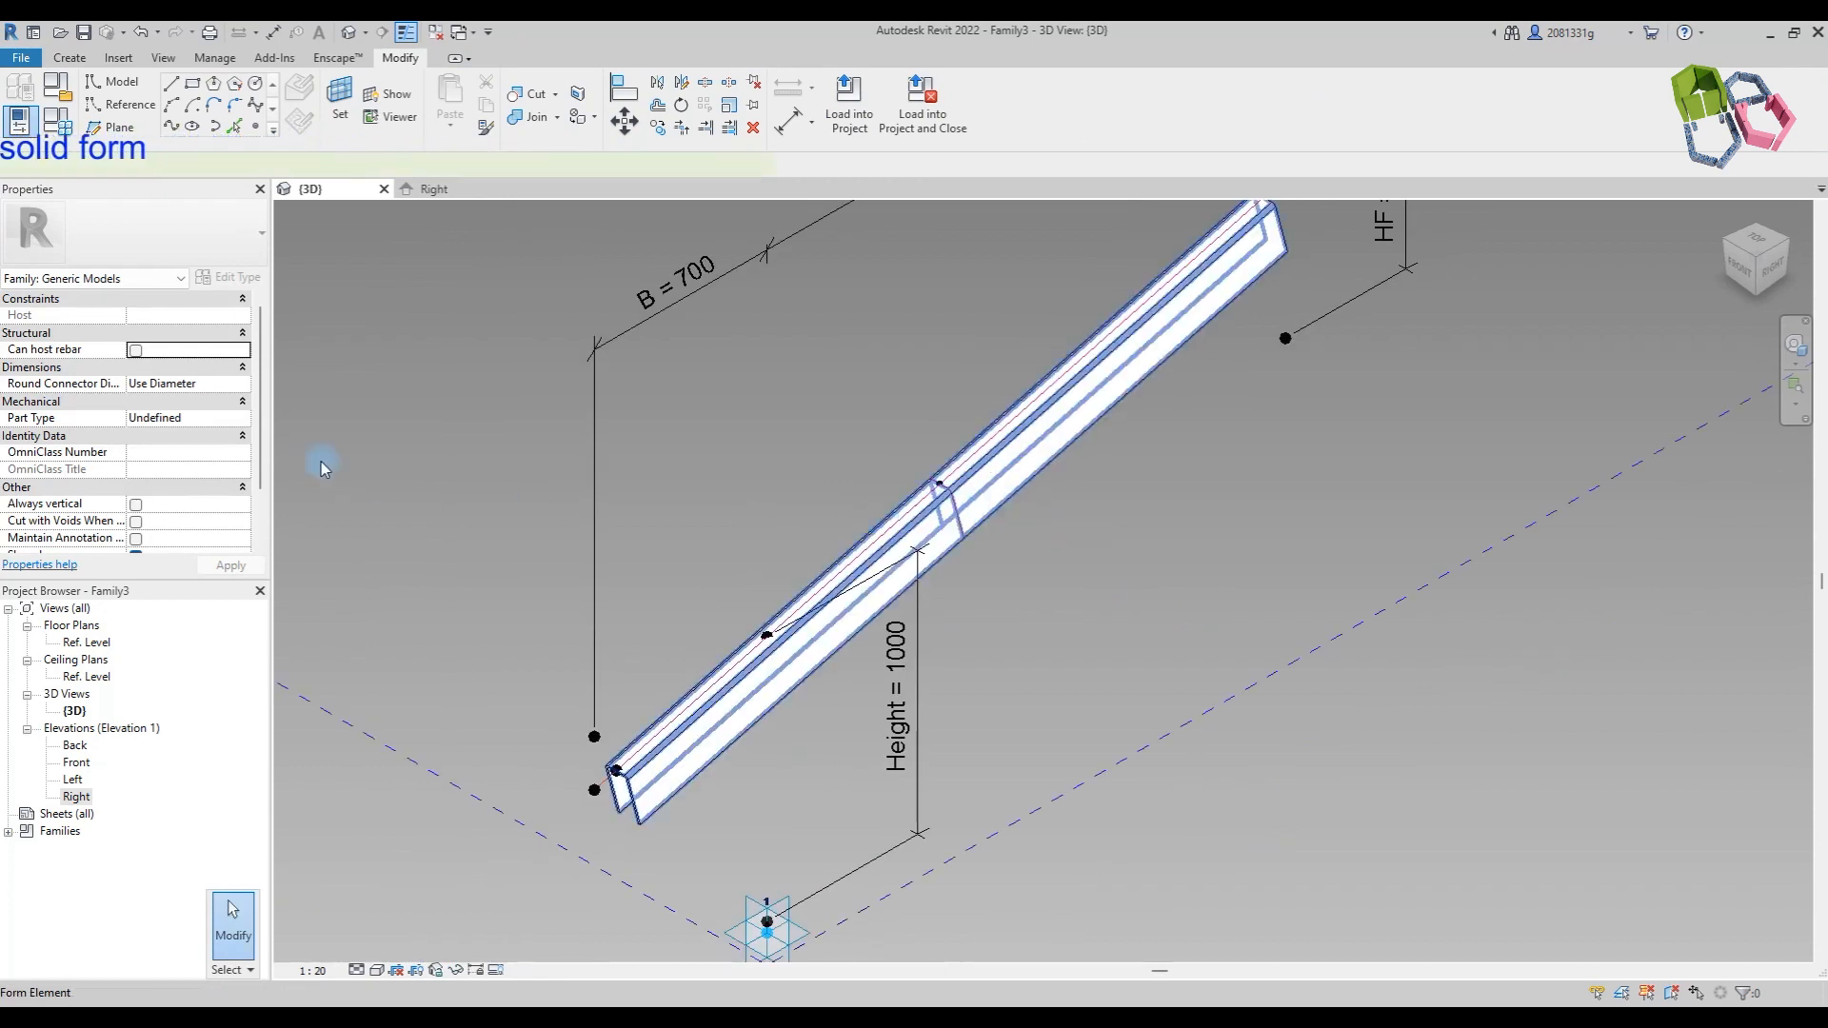
Step: Create a type parameter named HRS for material and associate it with the solid form's material
left_click(265, 380)
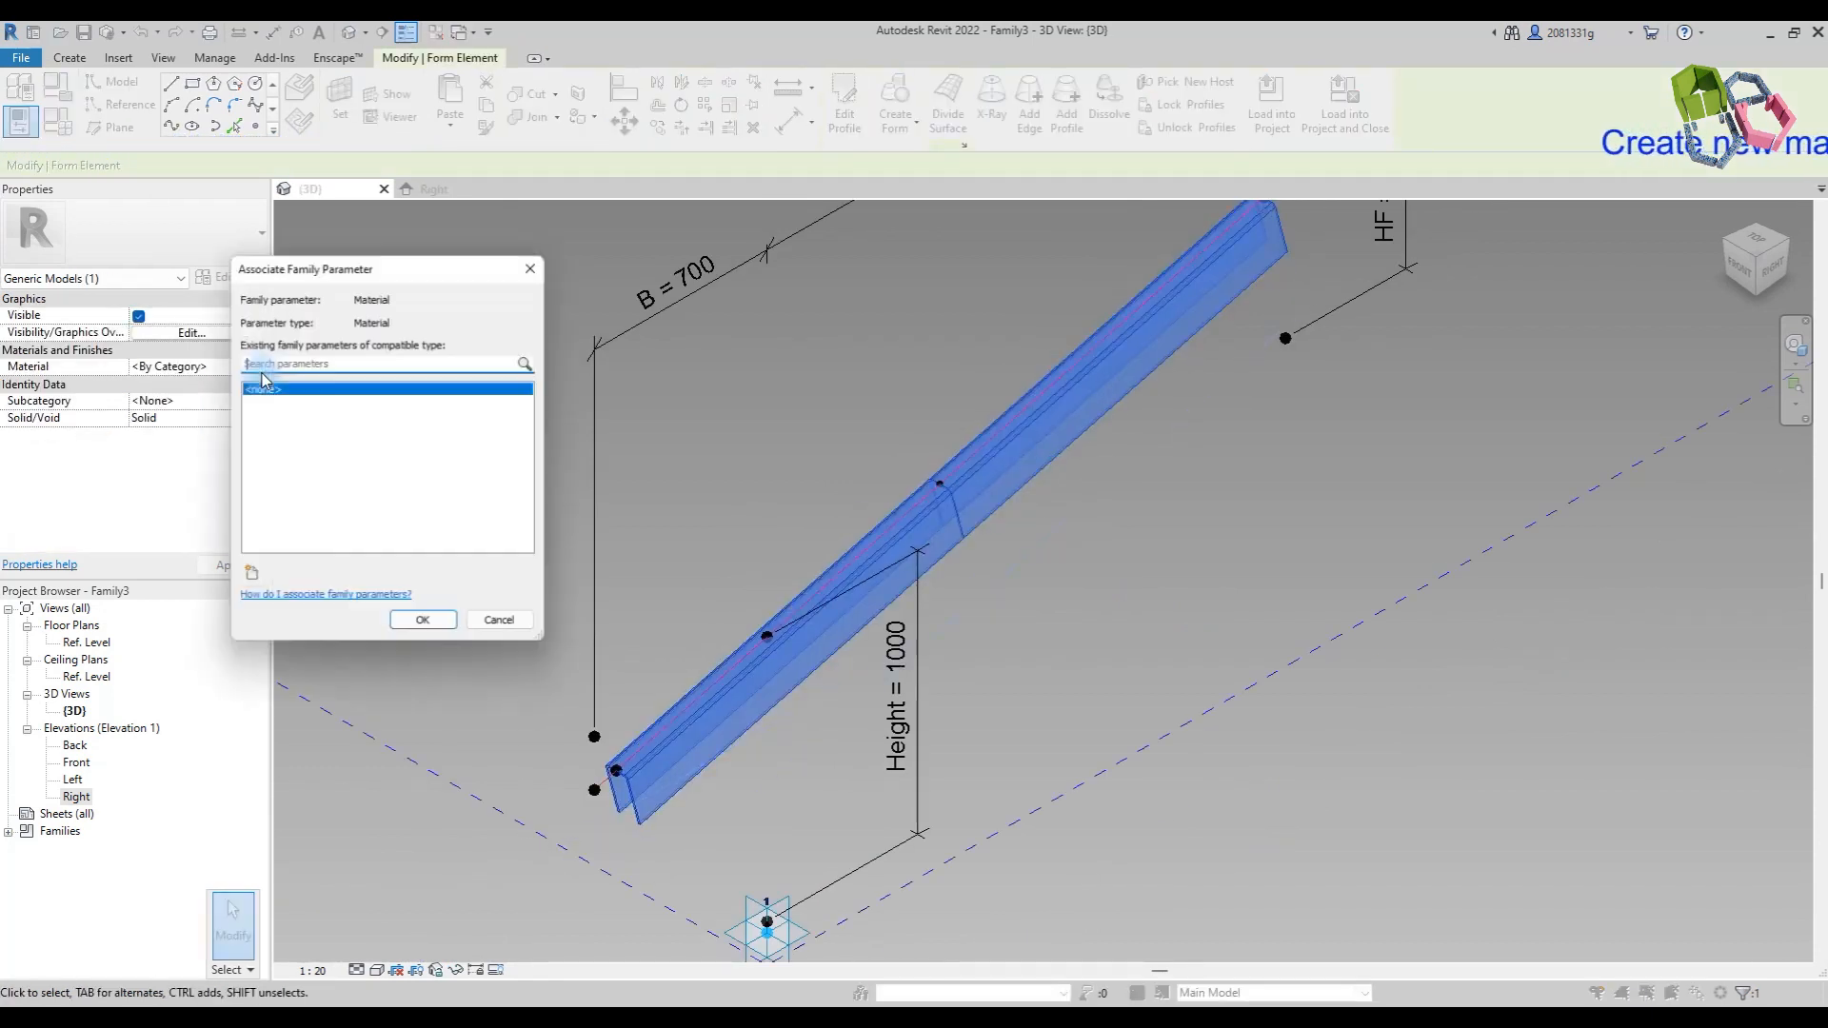
left_click(249, 577)
left_click(705, 514)
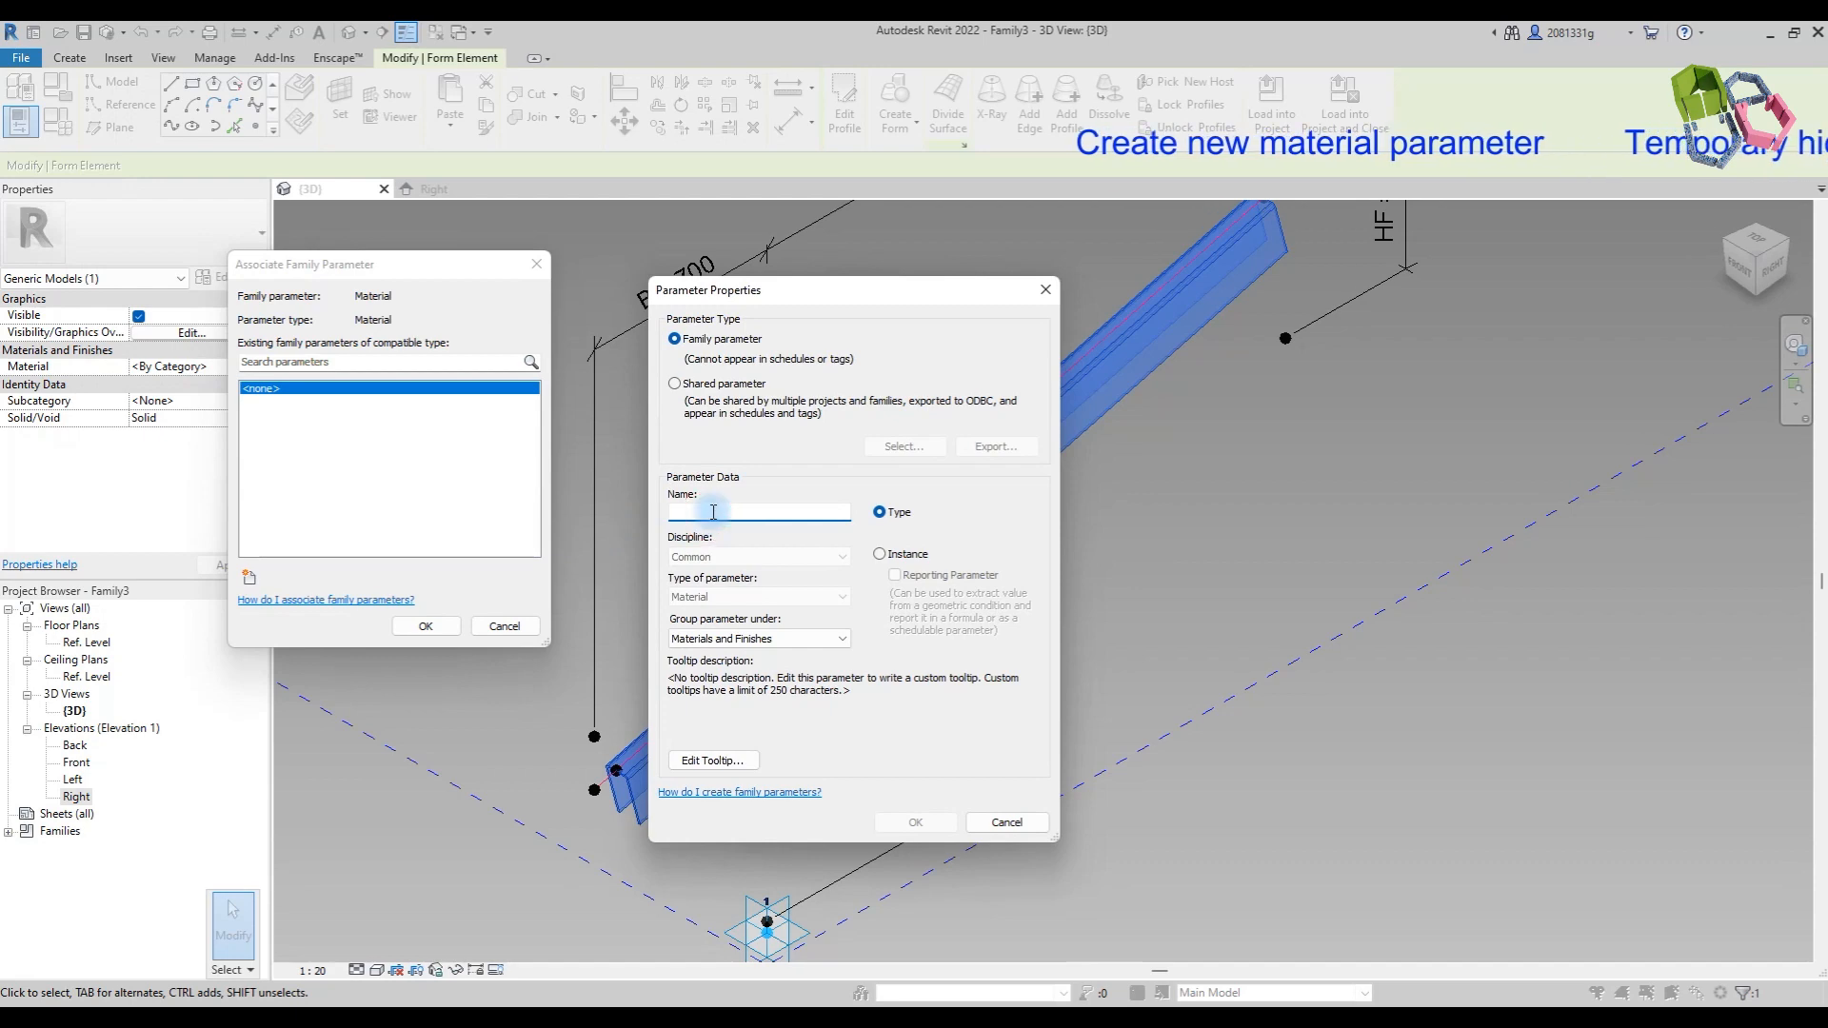
type("HRS")
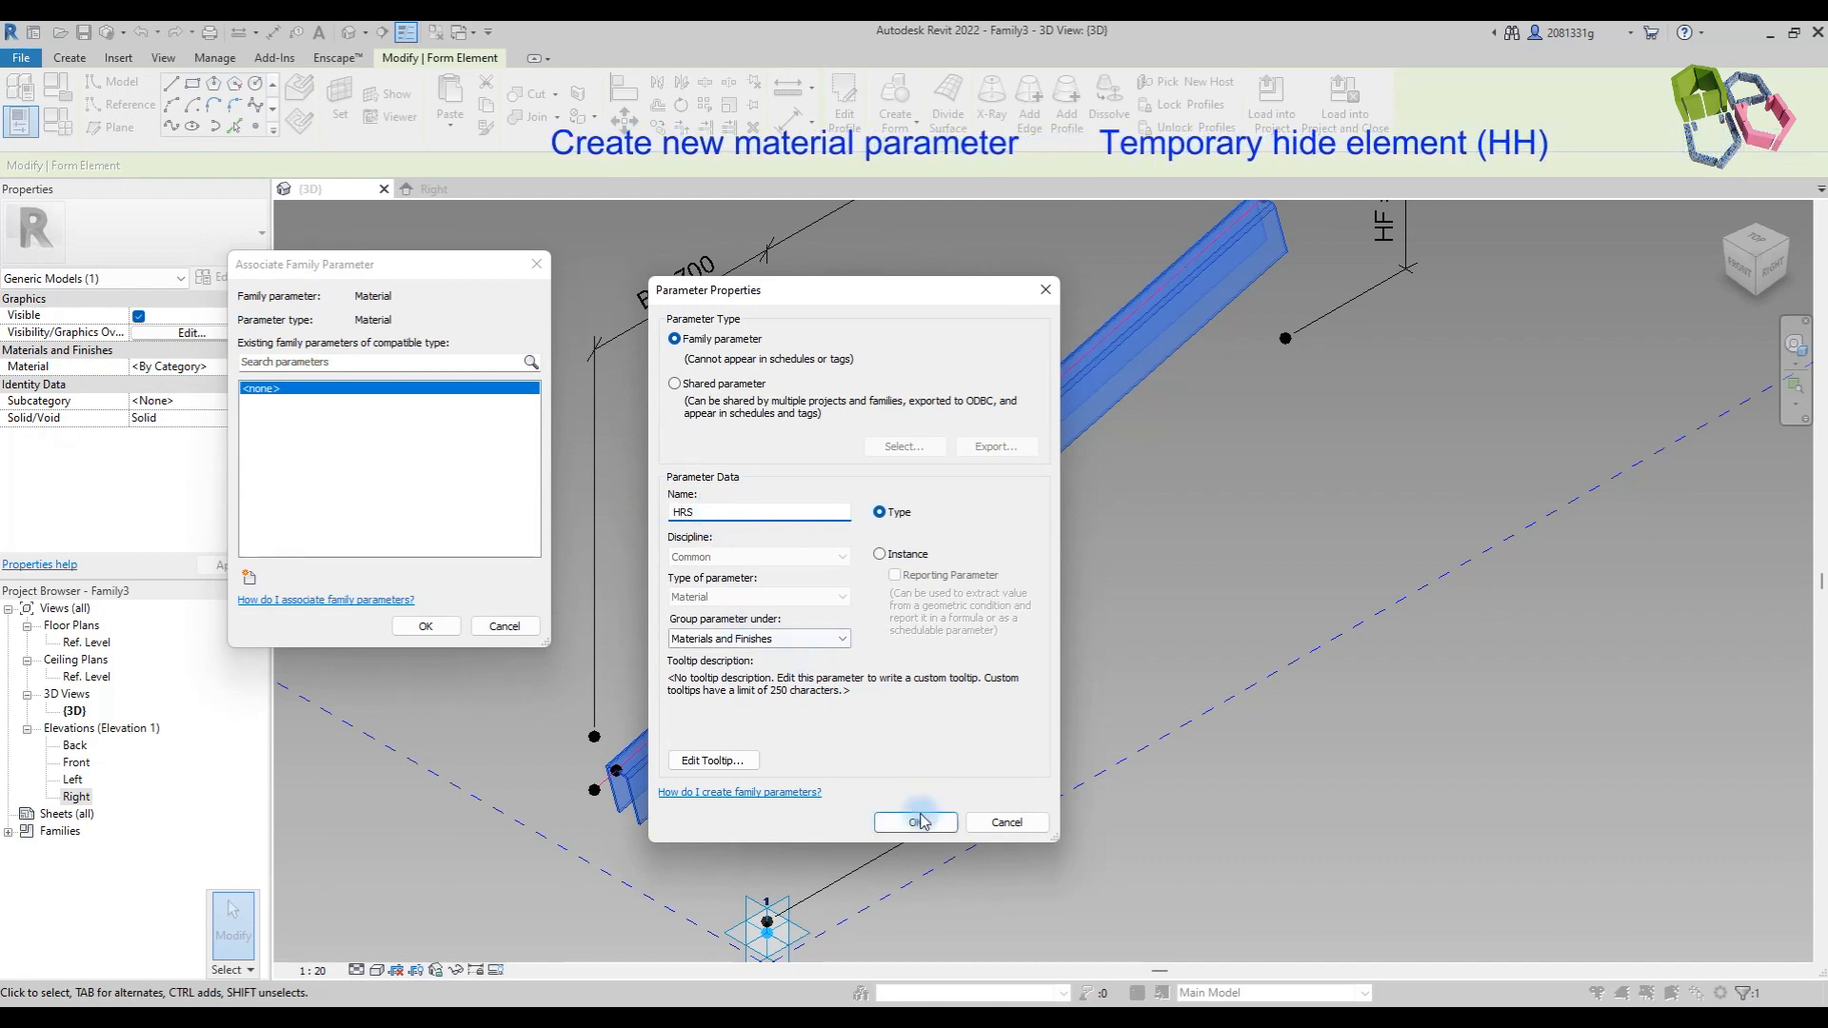
key("Return")
left_click(425, 625)
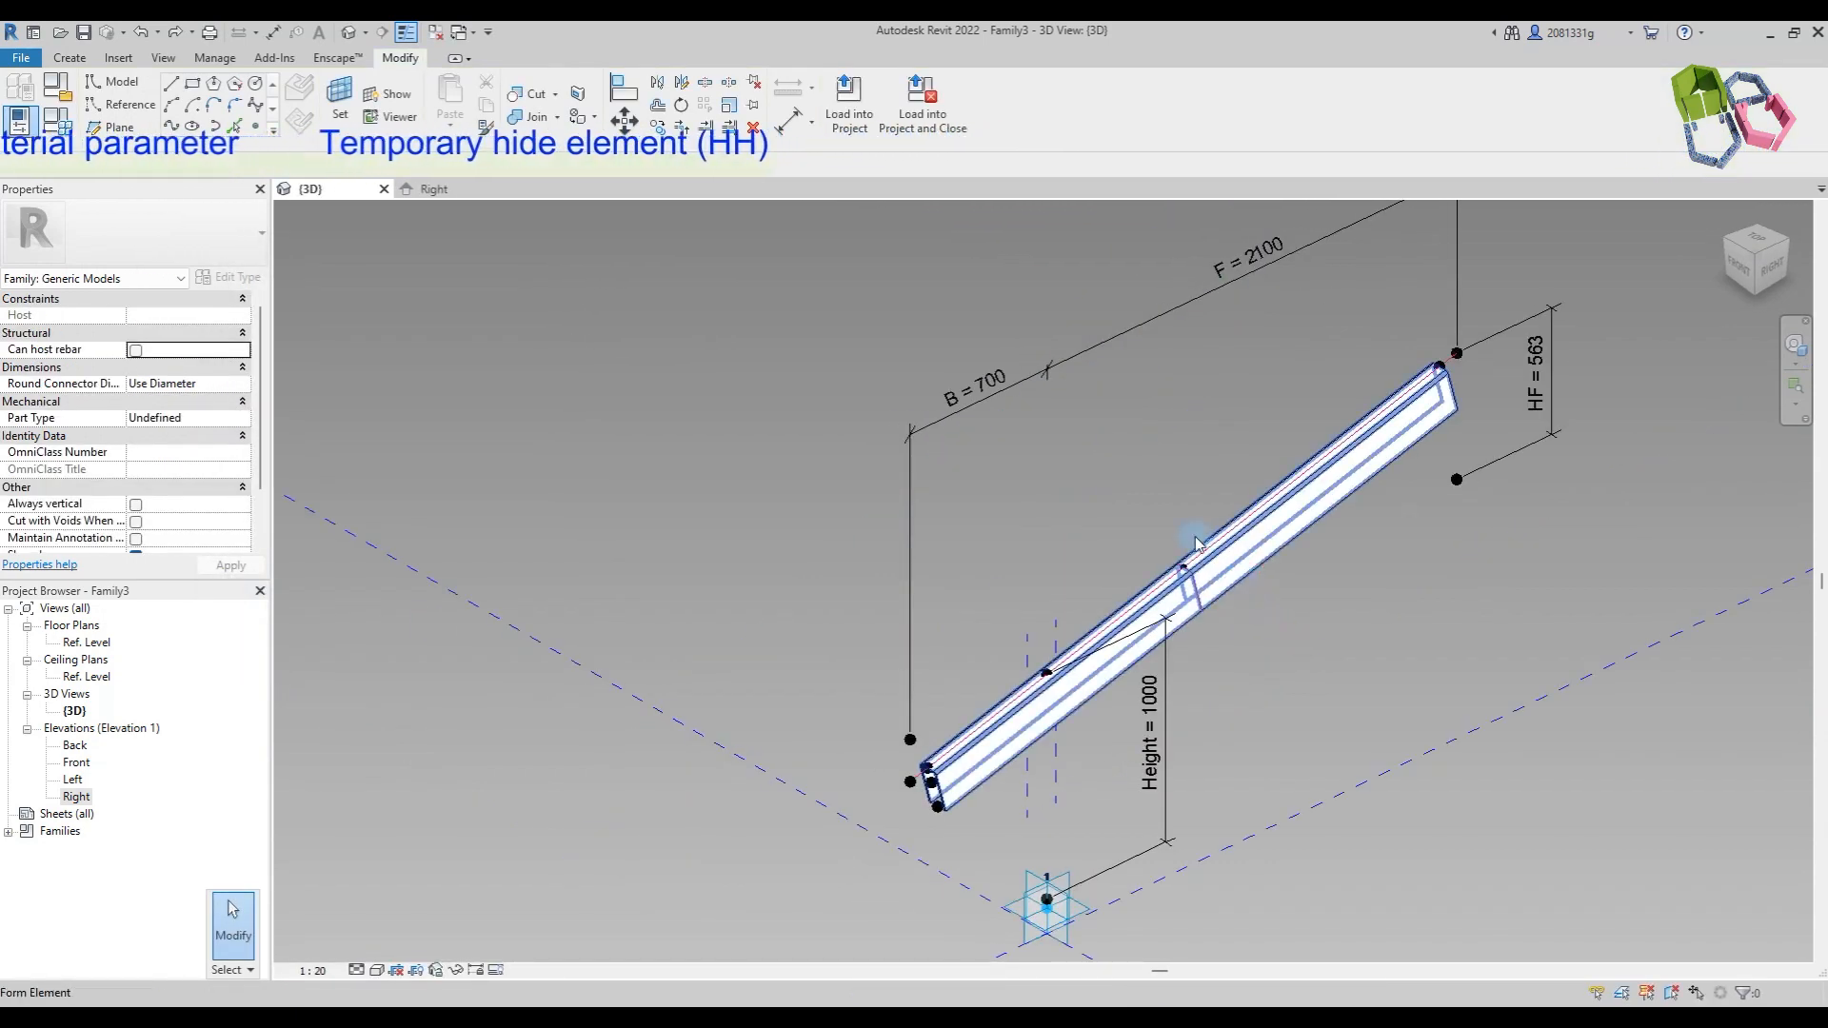
Step: Temporarily hide the sloped solid form in the 3D view
left_click(1192, 545)
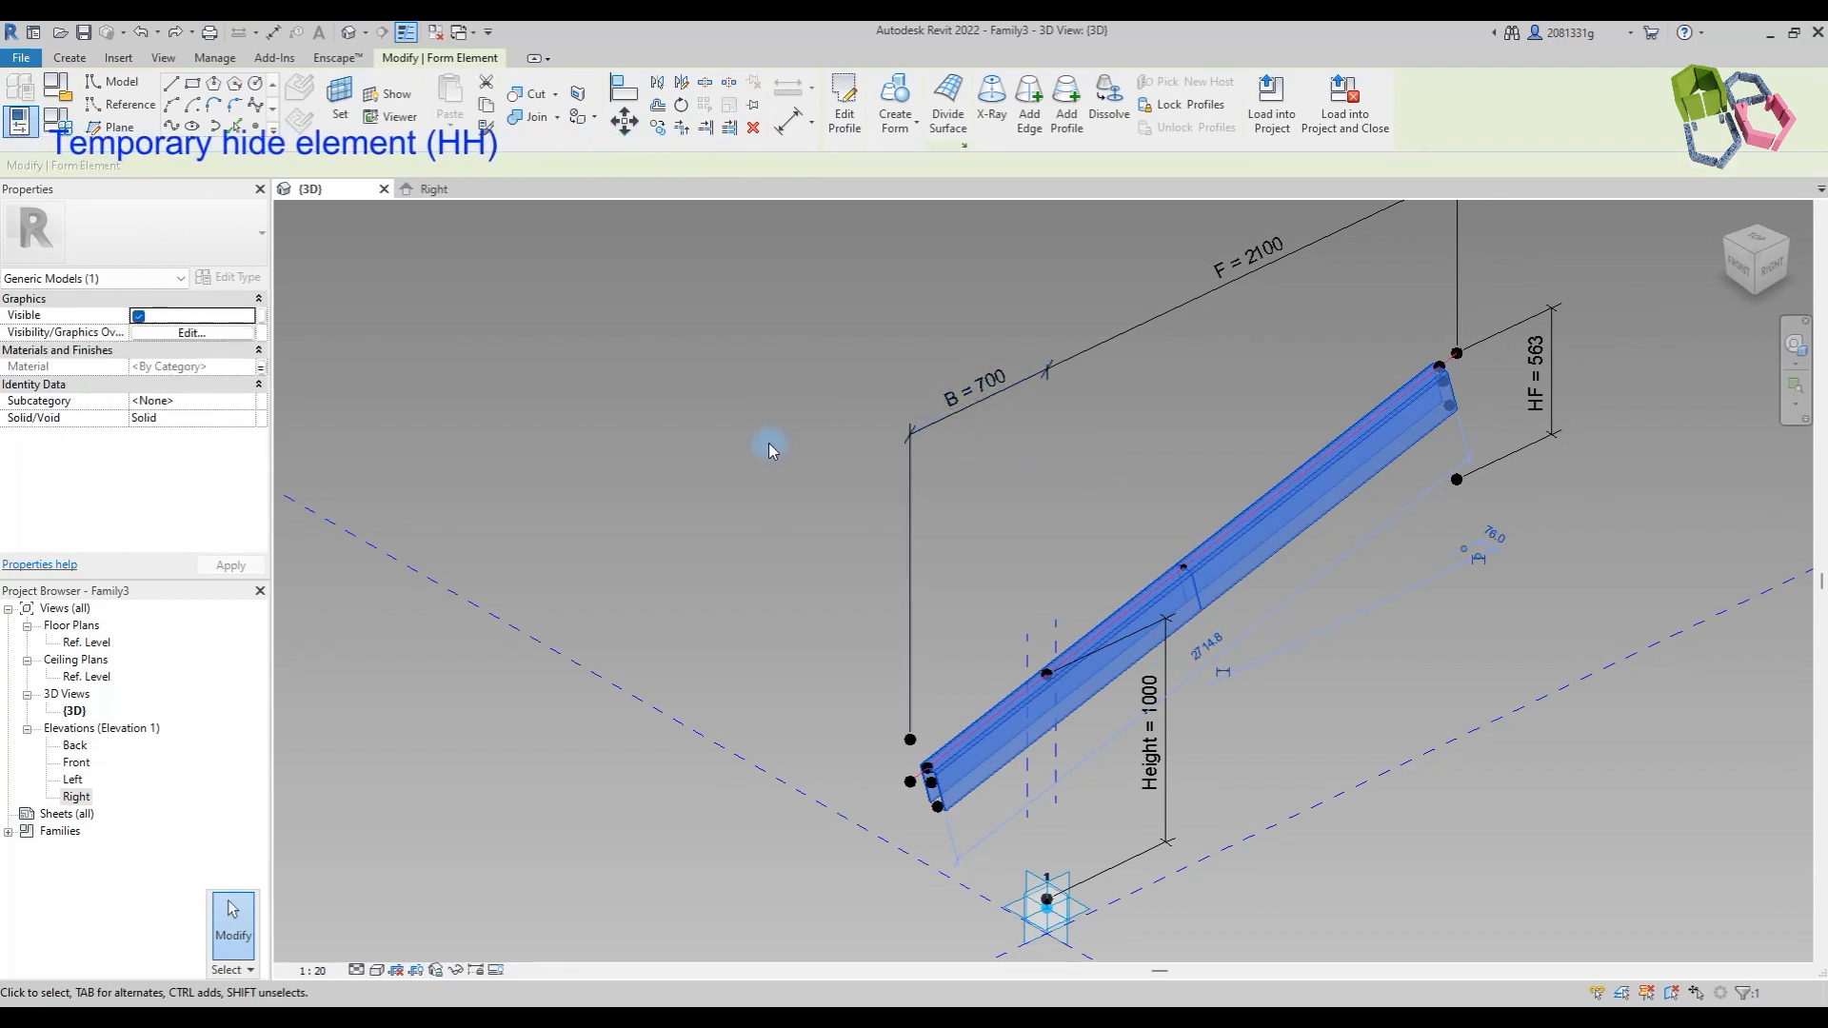
key("h")
key("h")
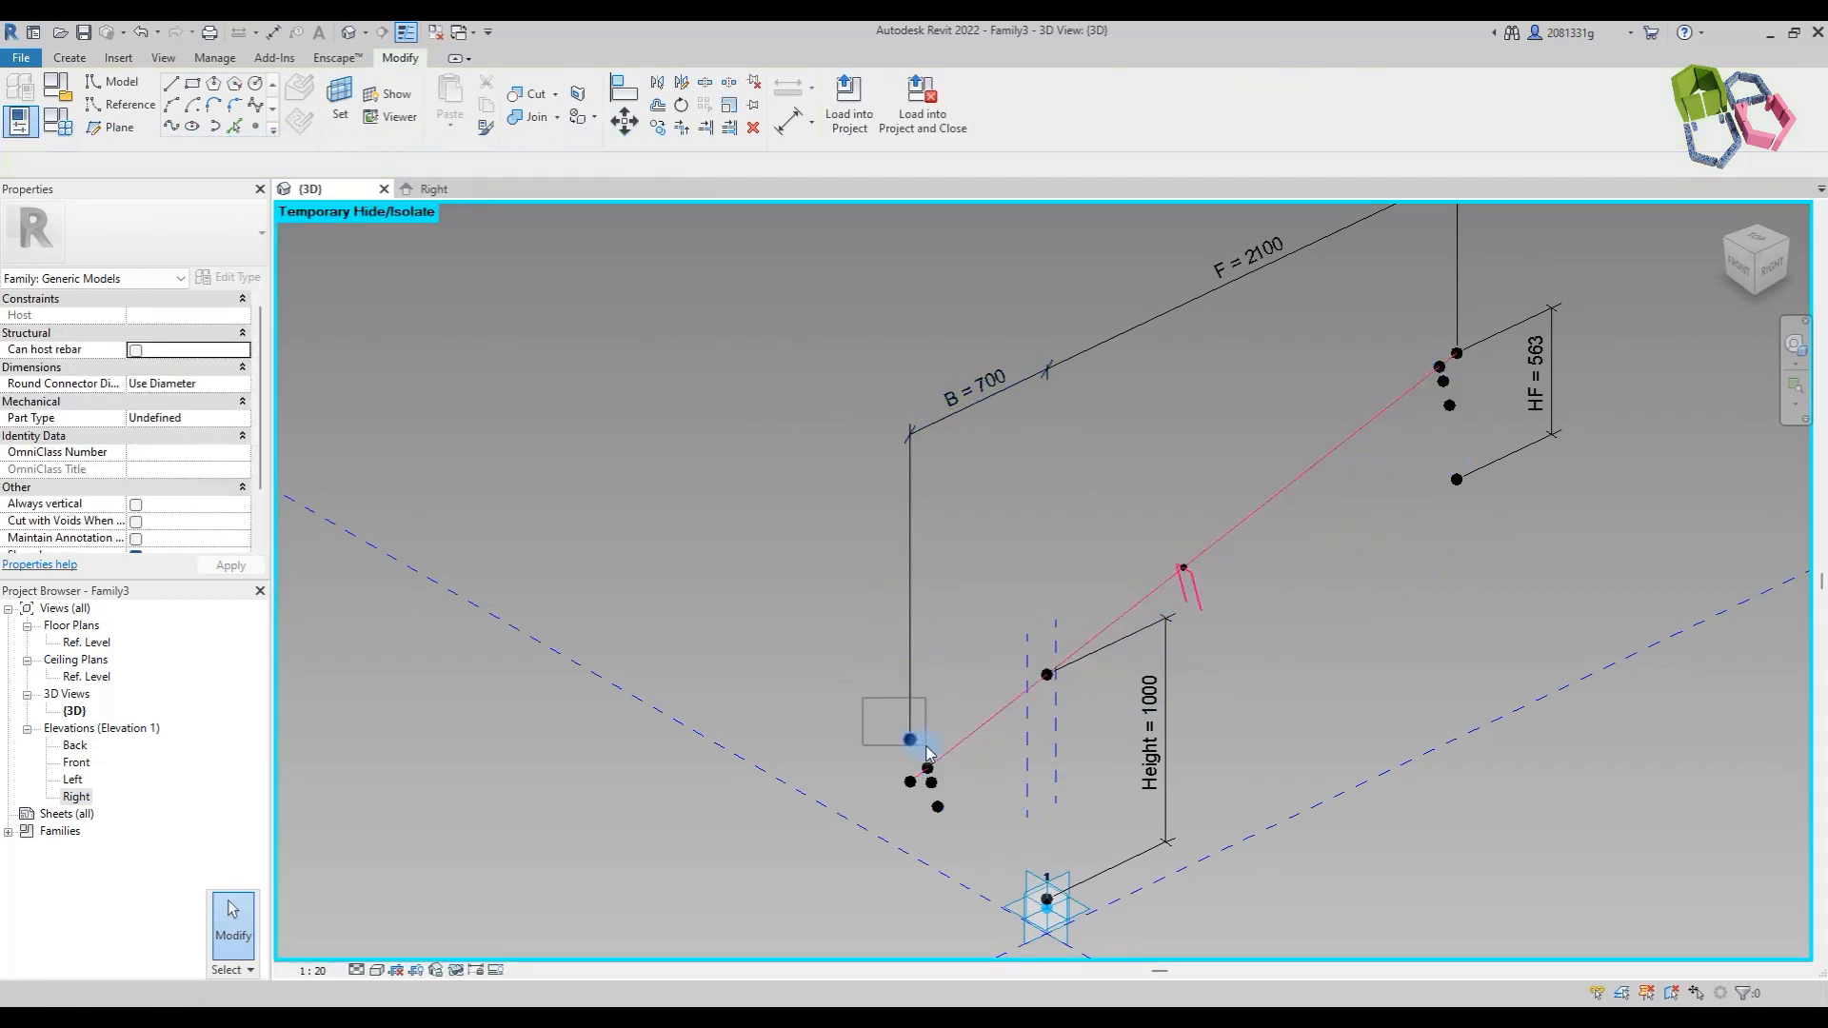
Step: Connect the outer points of the B and HF dimensions with a horizontal reference line
left_click(1431, 476)
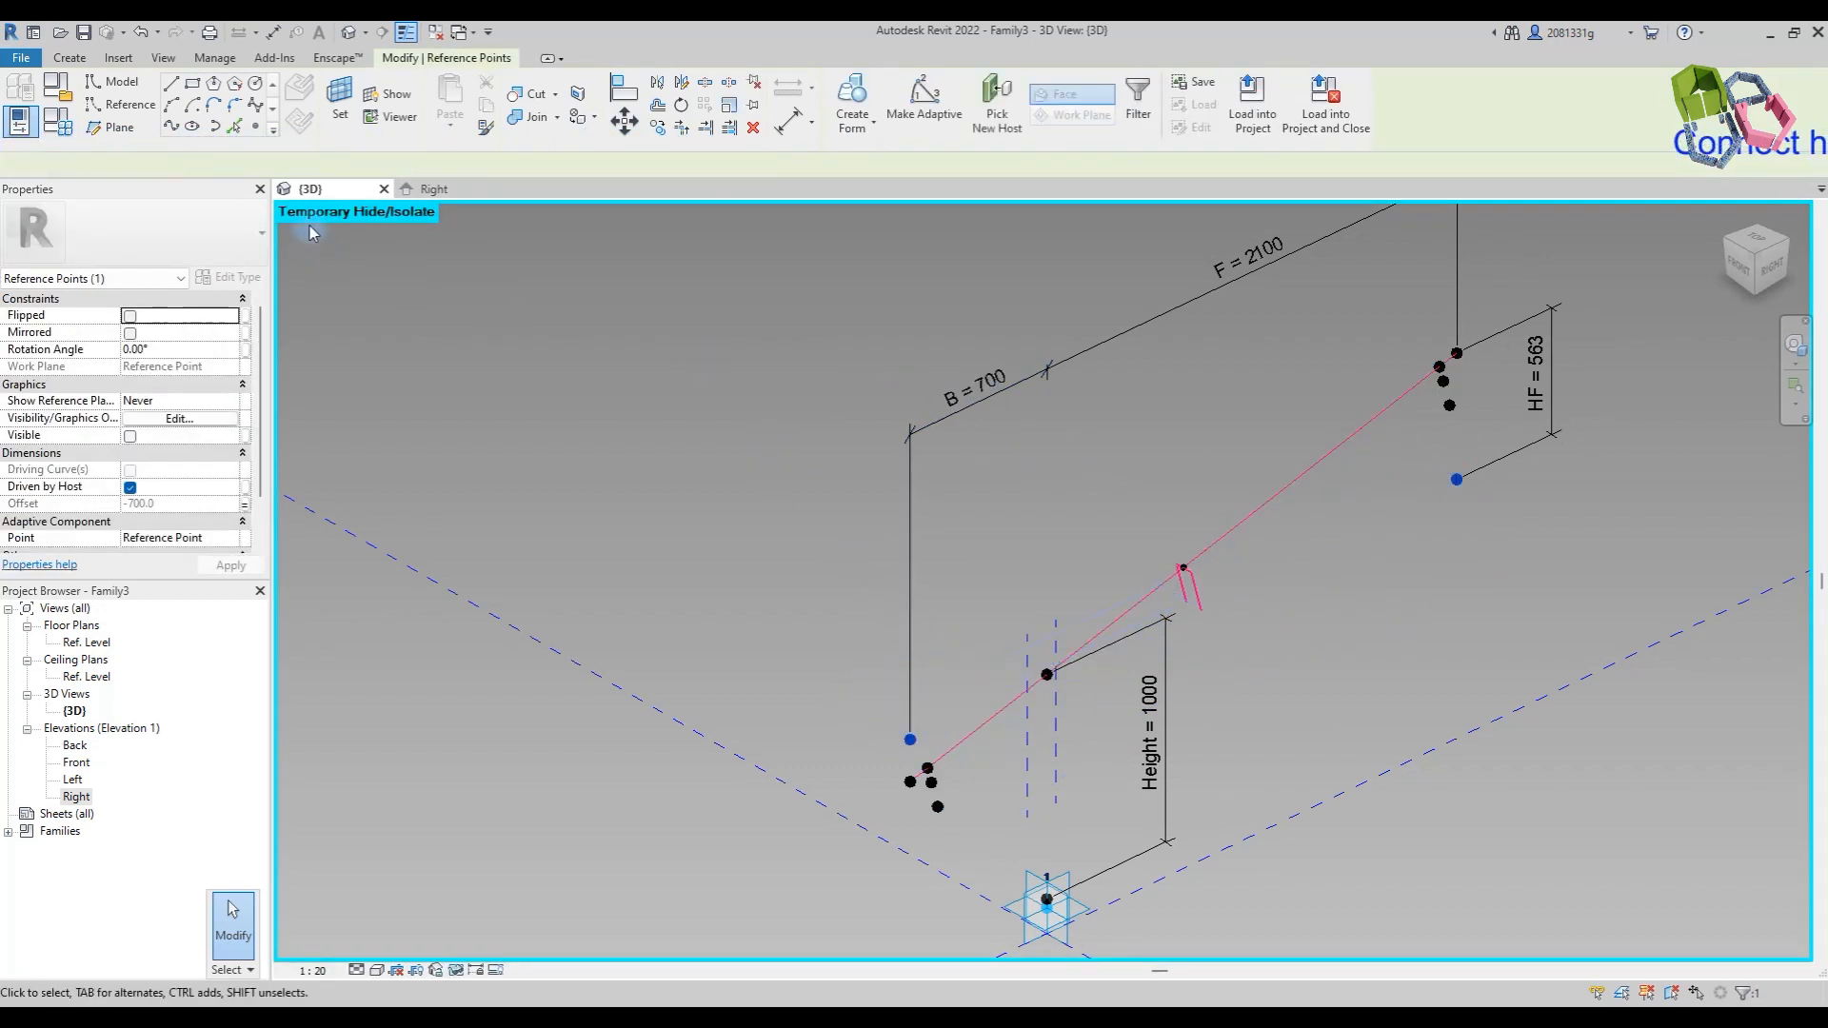
left_click(172, 127)
left_click(460, 449)
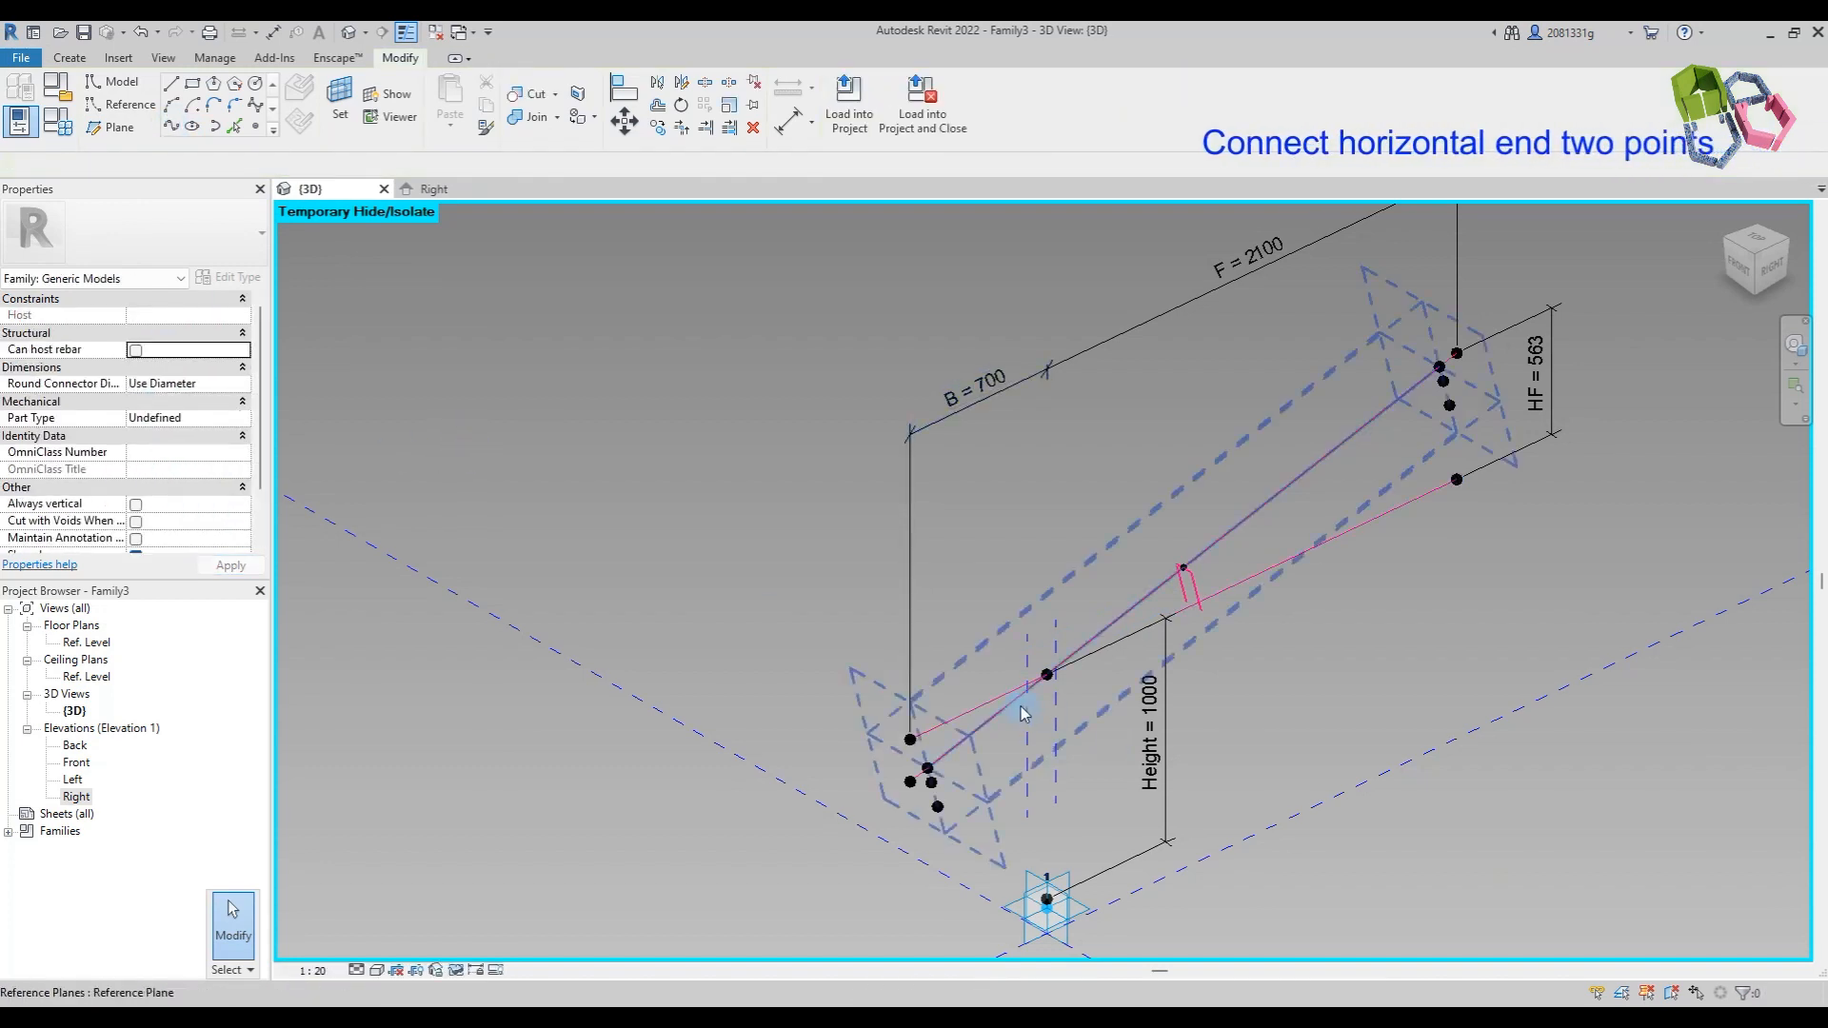
Step: Place a reference point at the column centre on the horizontal reference line's plane and lower it to an offset of about 215
left_click(255, 127)
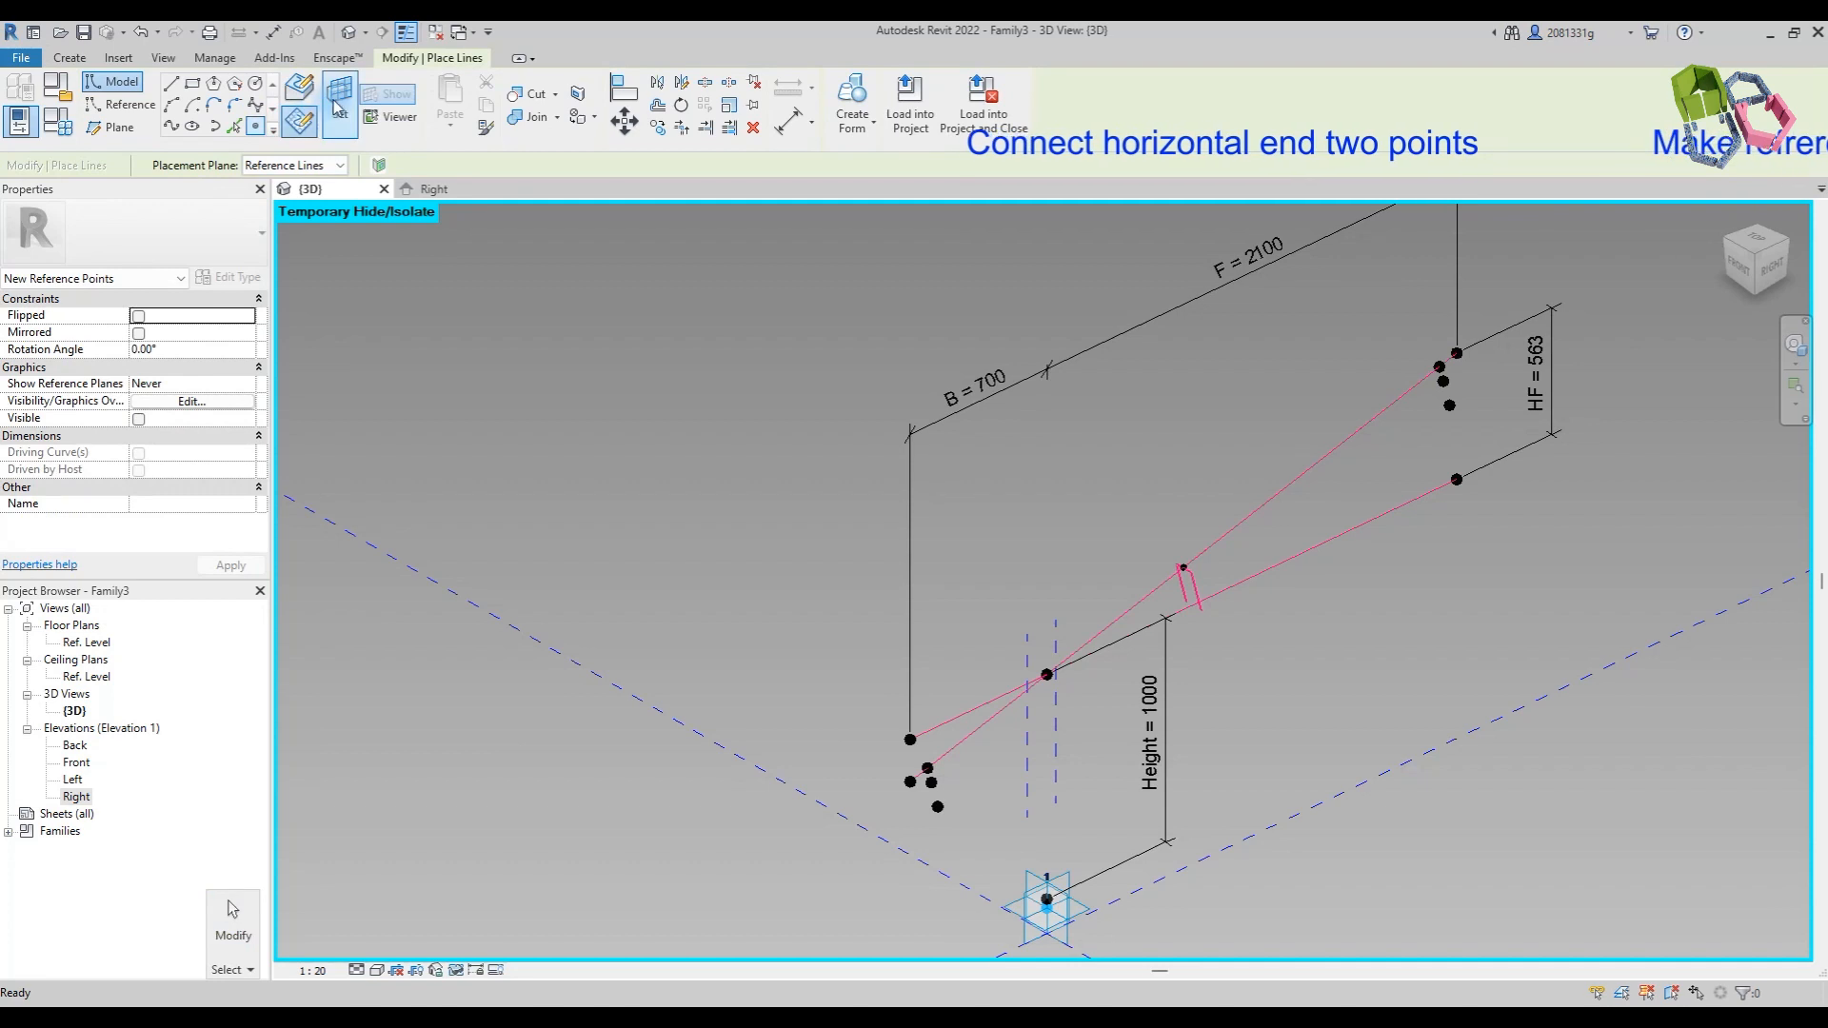
left_click(335, 107)
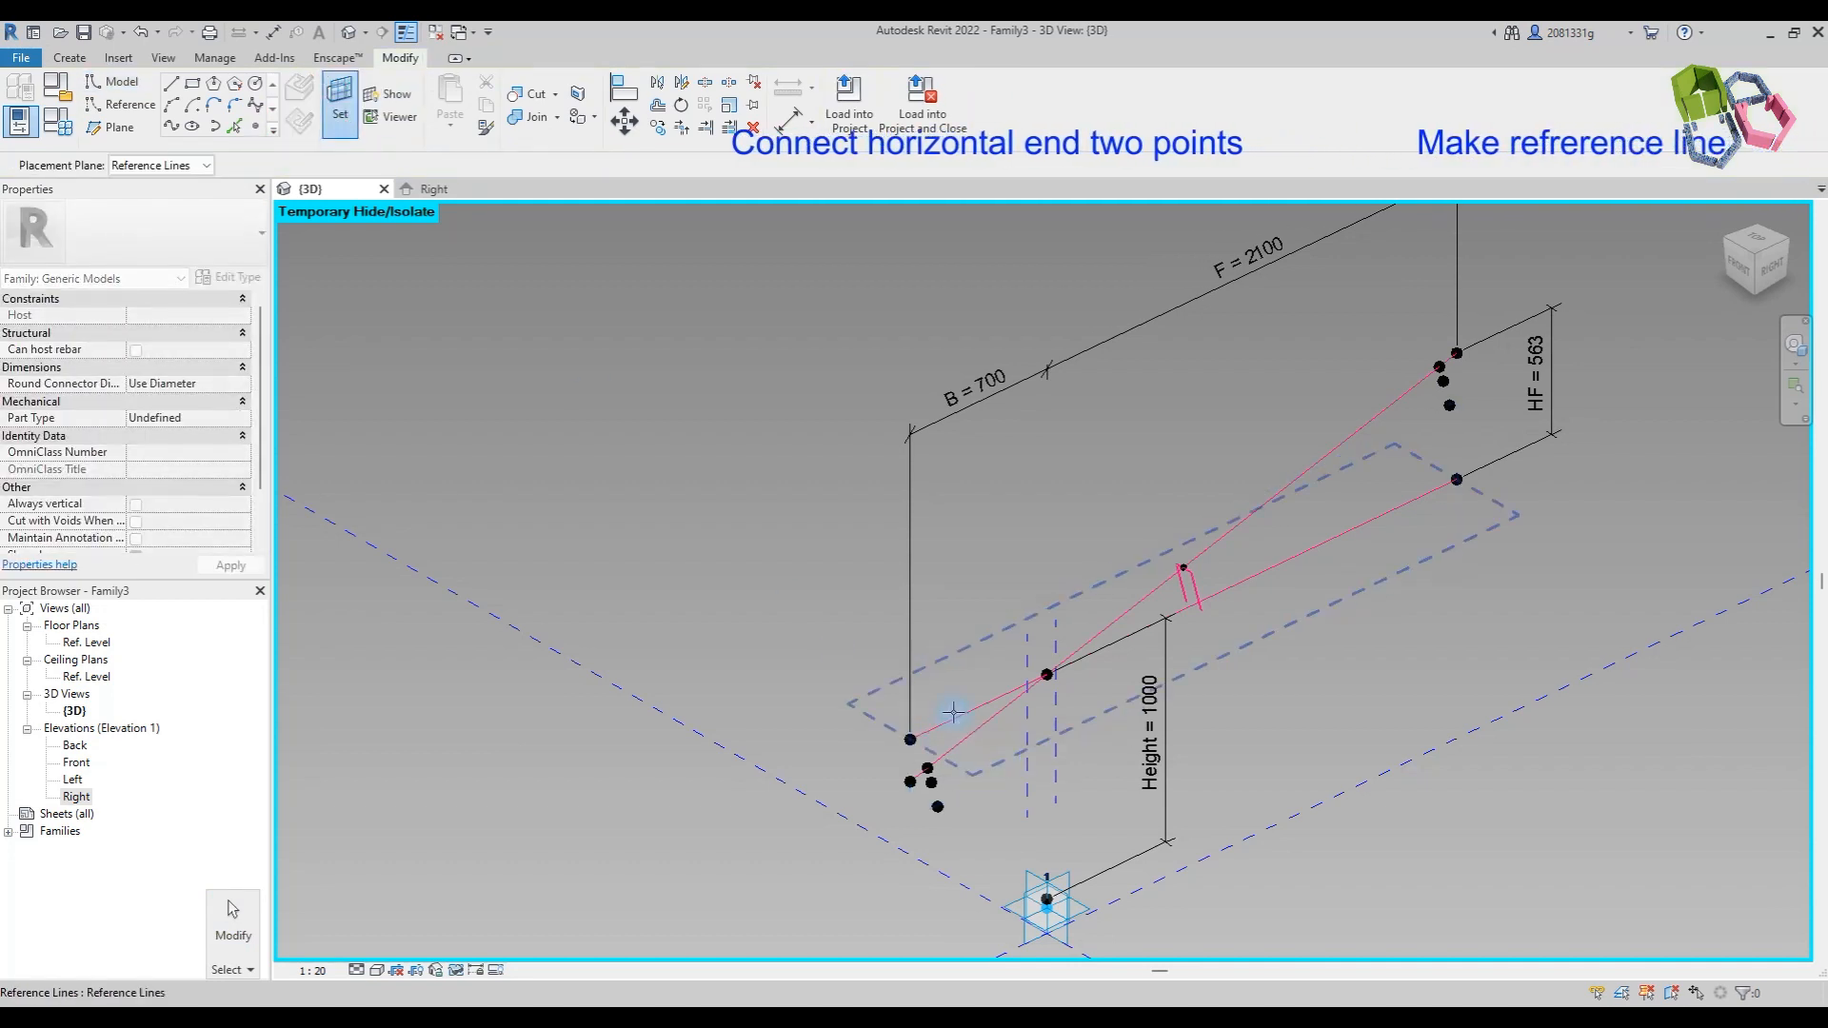
left_click(949, 705)
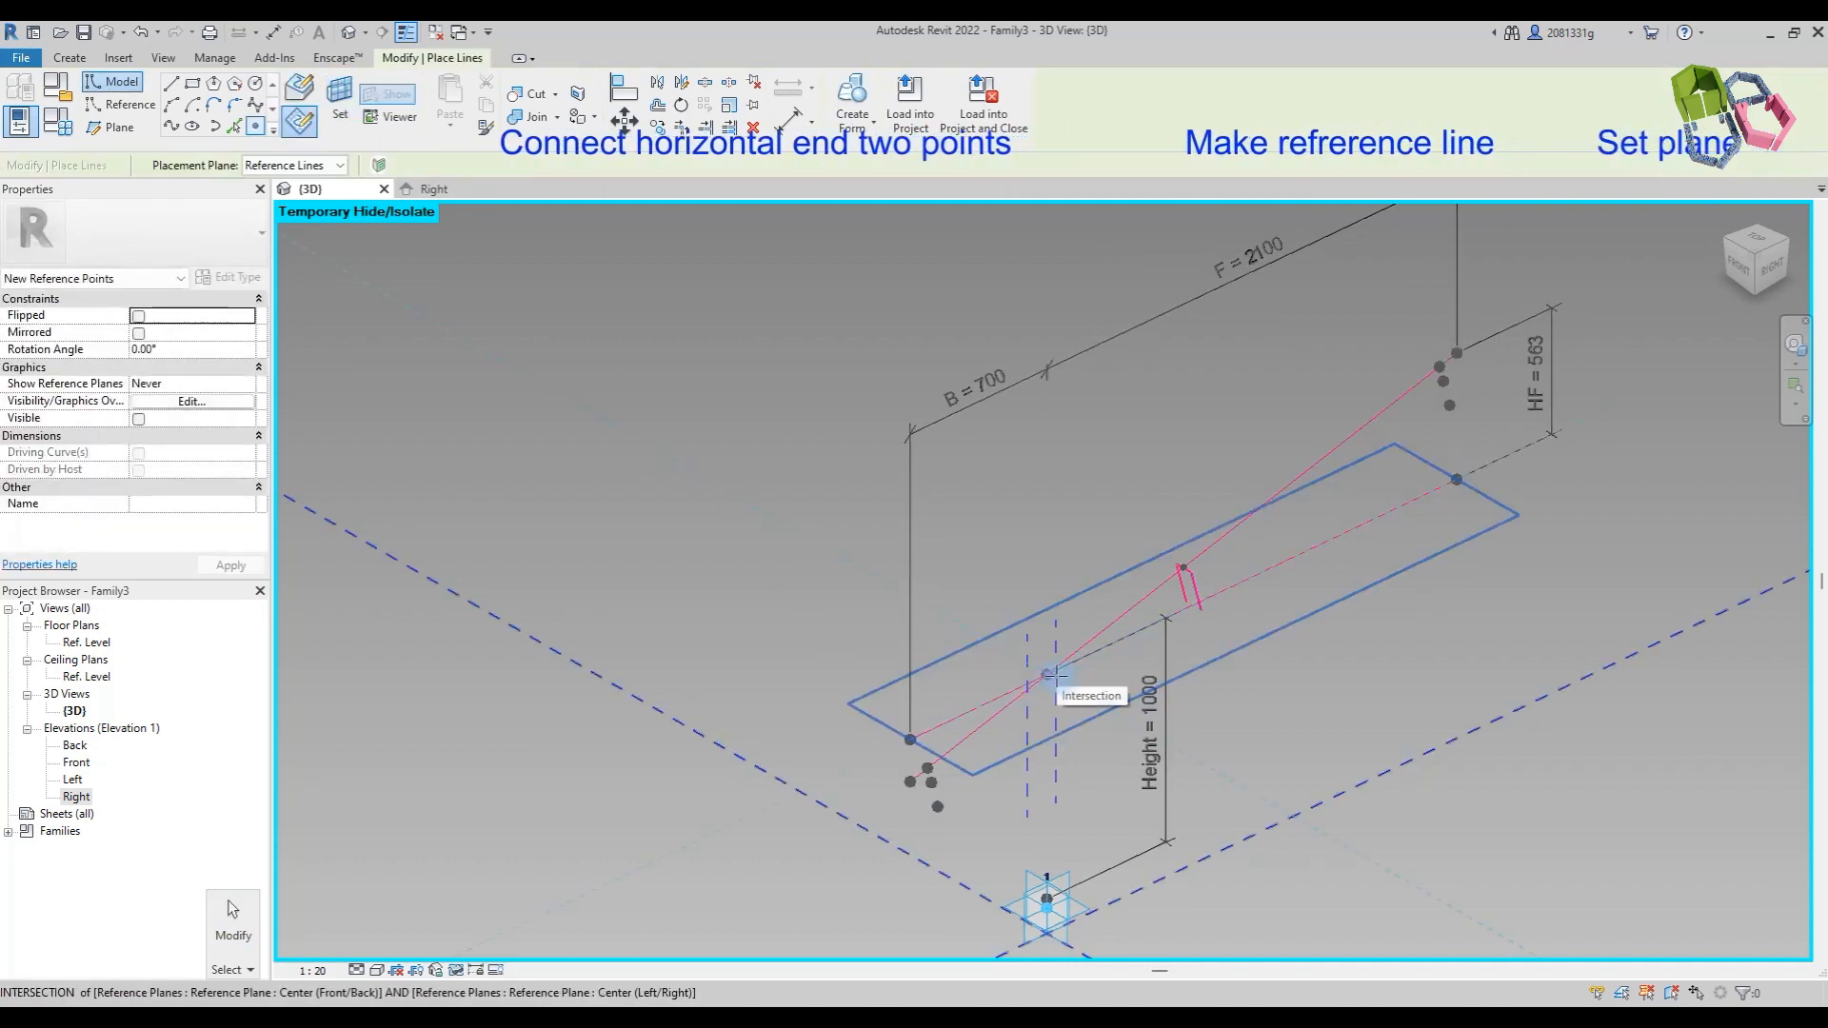
left_click(1054, 675)
left_click(987, 578)
key("Escape")
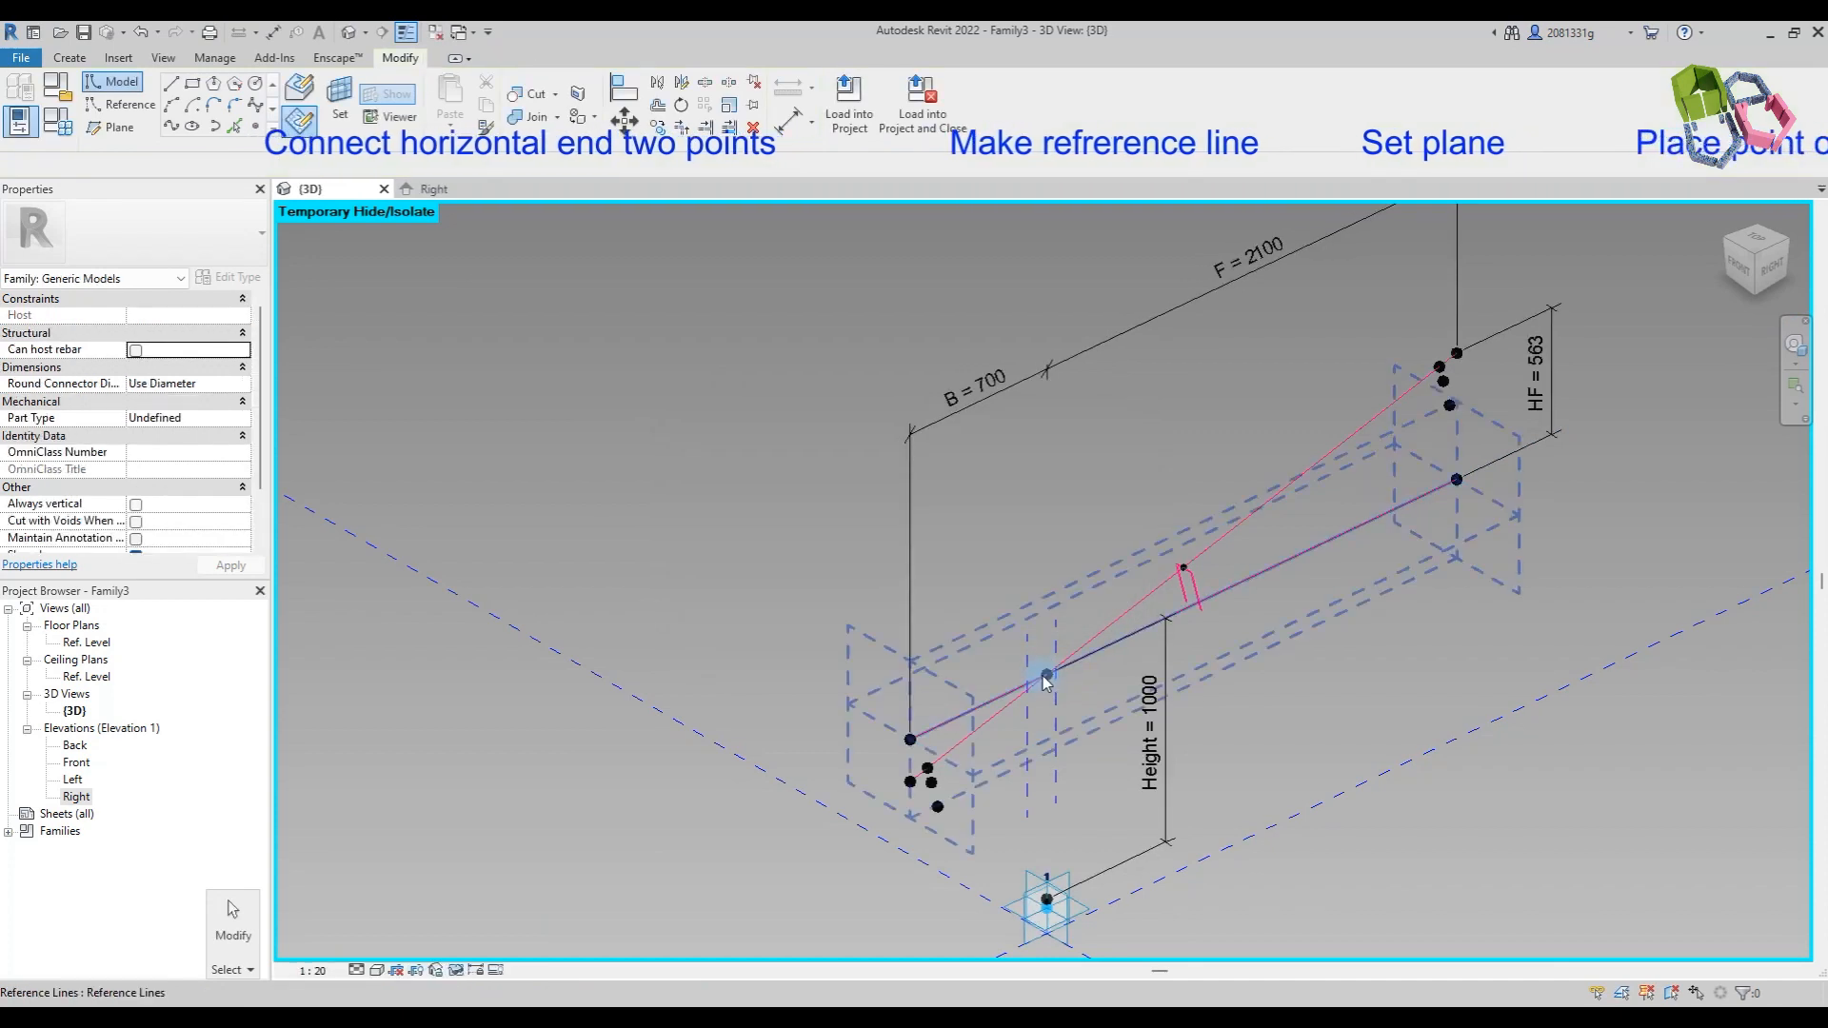
left_click(1046, 675)
left_click_drag(1045, 755, 1047, 735)
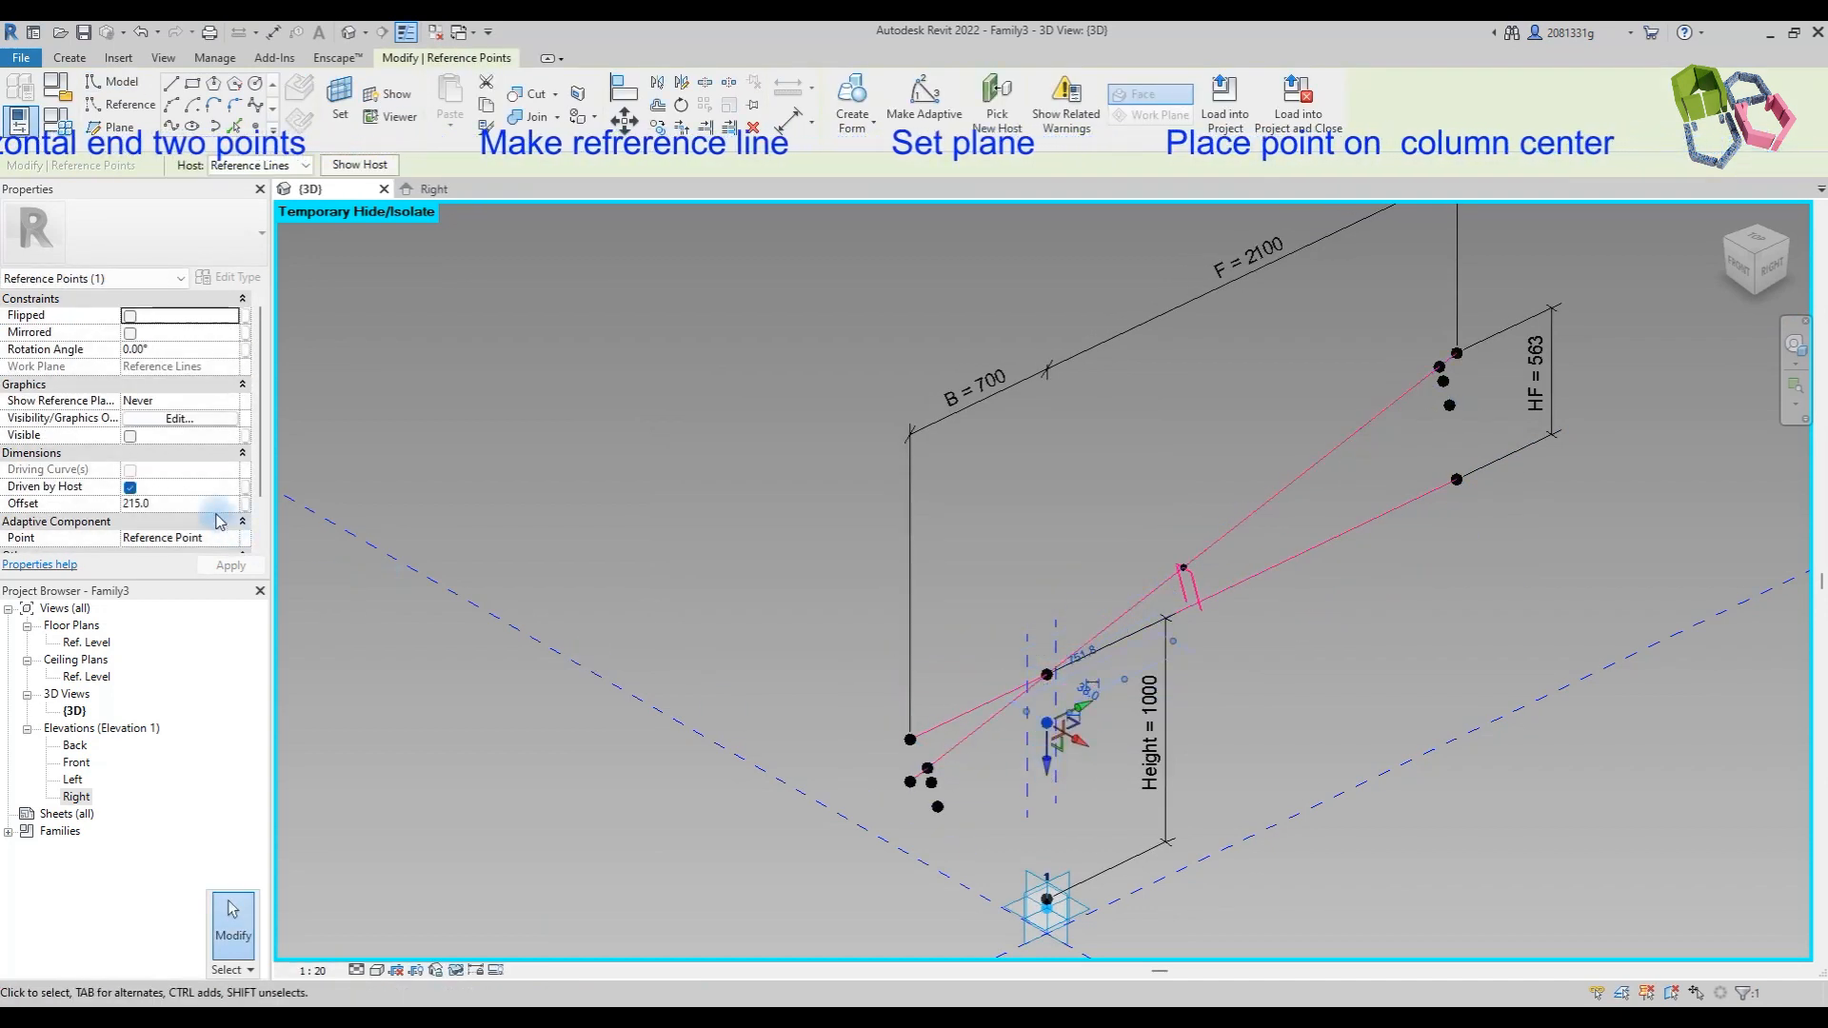
Step: Create a type parameter named -Drop200/cos(A) and associate it with the lowered column-centre point's offset
left_click(246, 504)
left_click(249, 577)
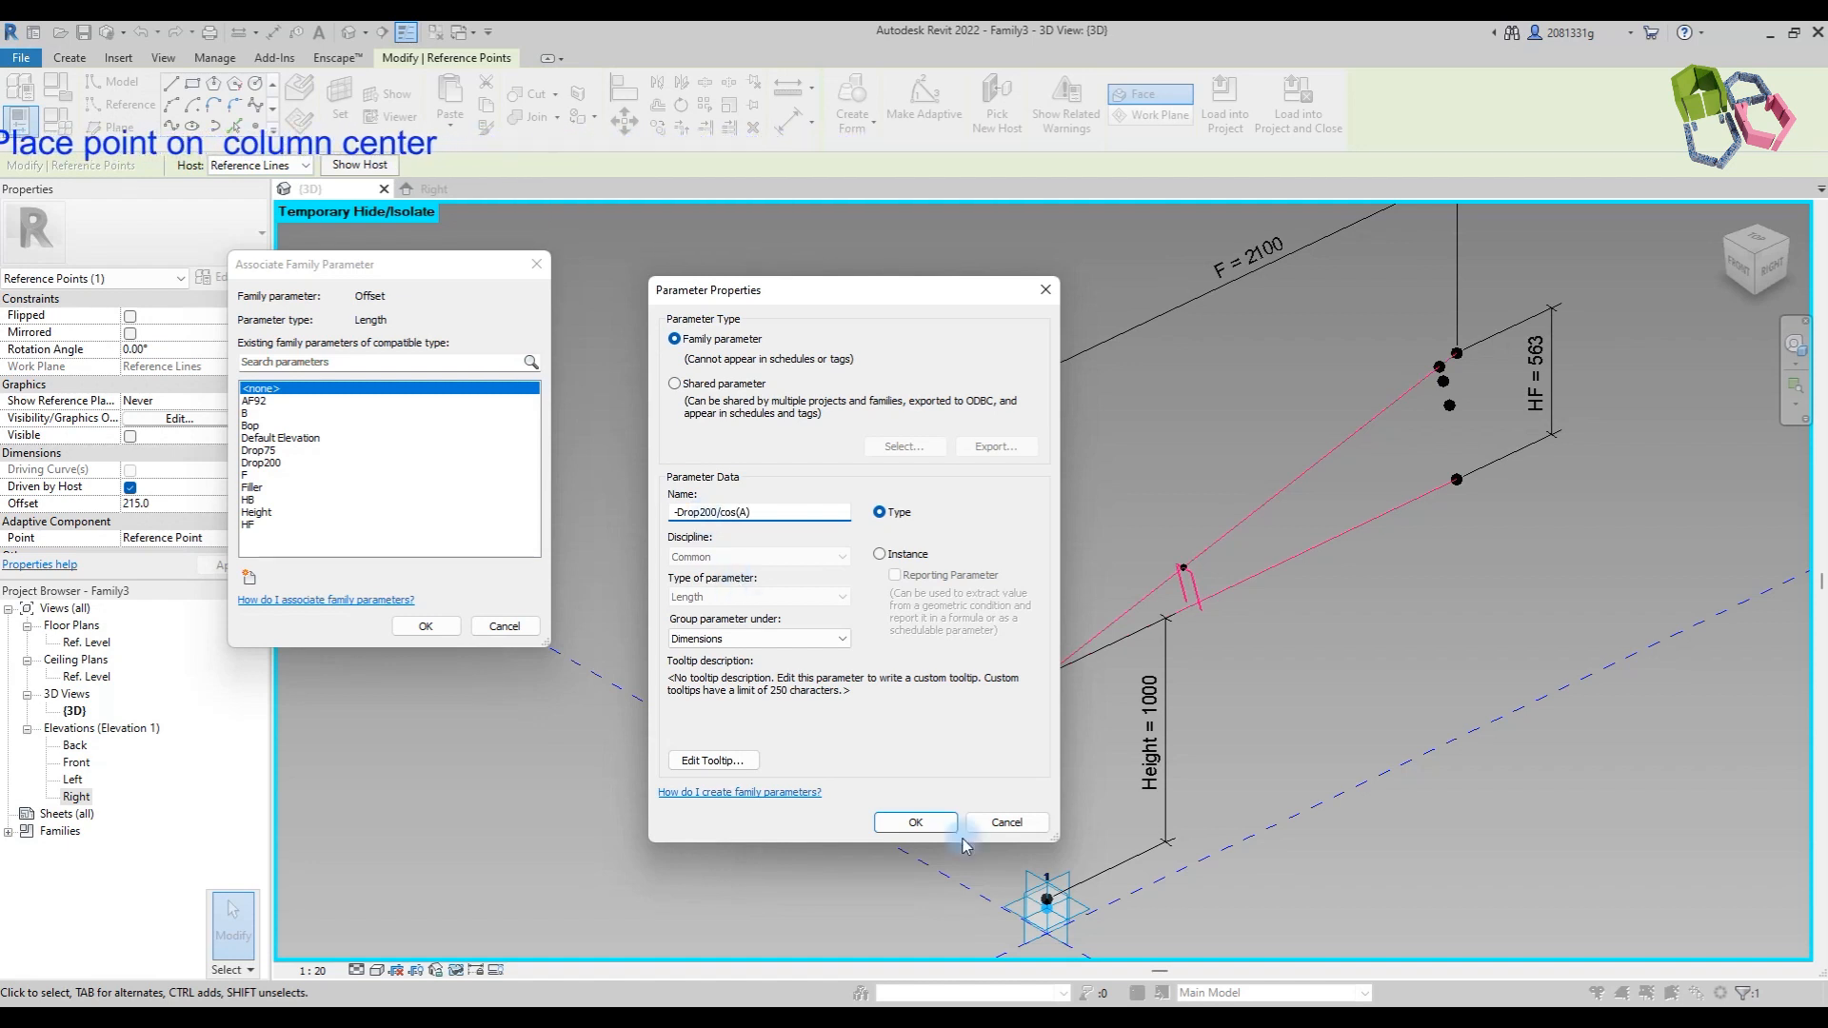
left_click(933, 825)
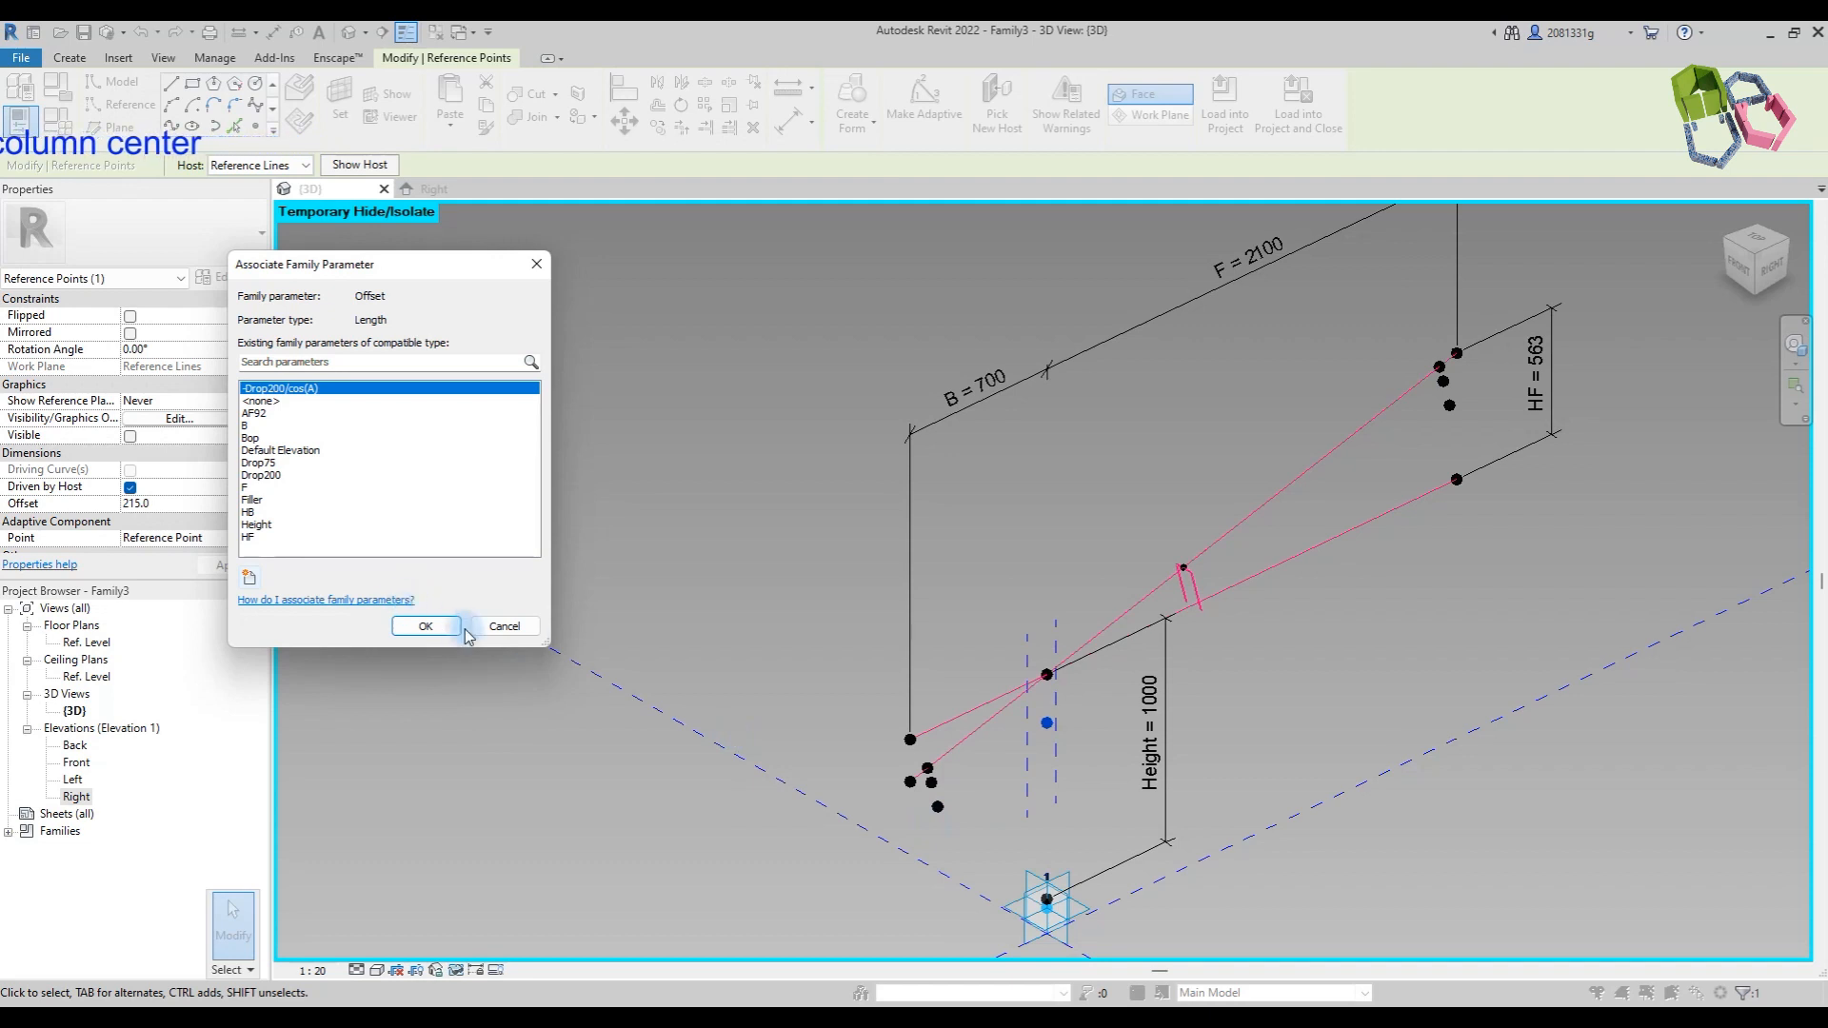
left_click(425, 627)
Step: Connect the lowered column-centre point and the lowest back-end point with a spline through points and make it a reference line
left_click(1047, 723)
scroll(1057, 728, "up", 3)
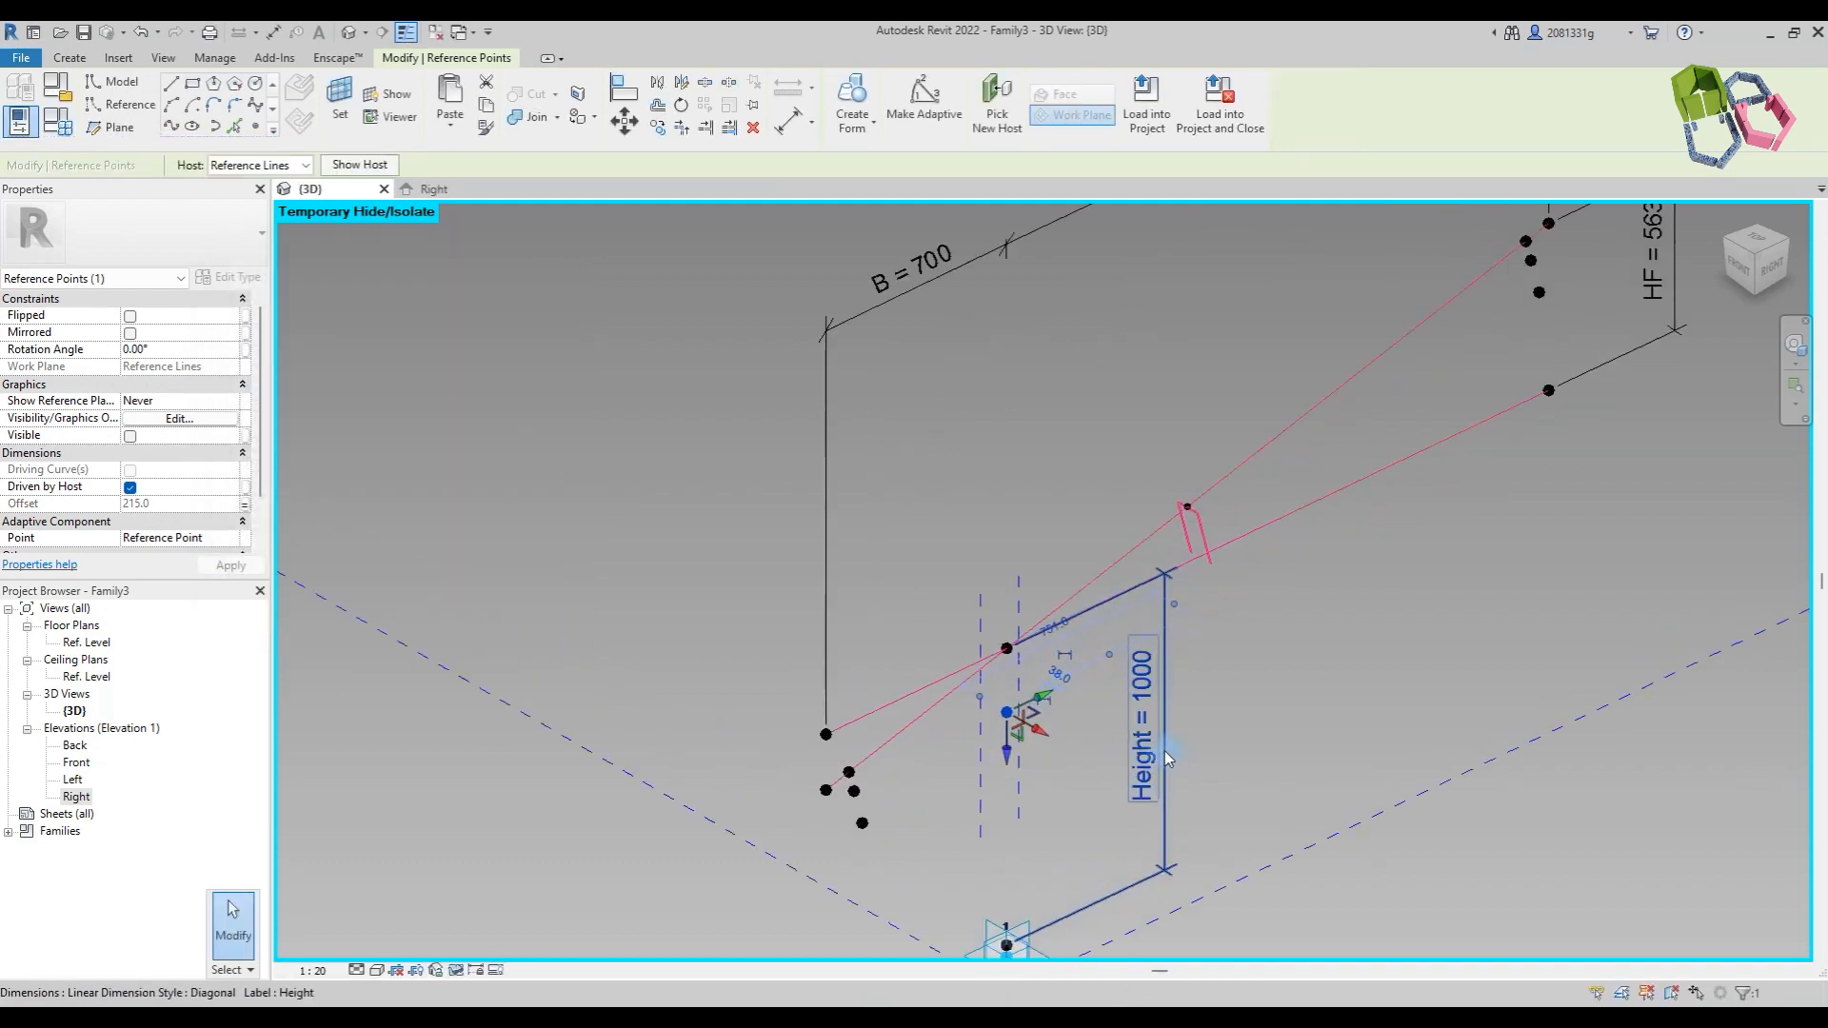
left_click(731, 868, "ctrl")
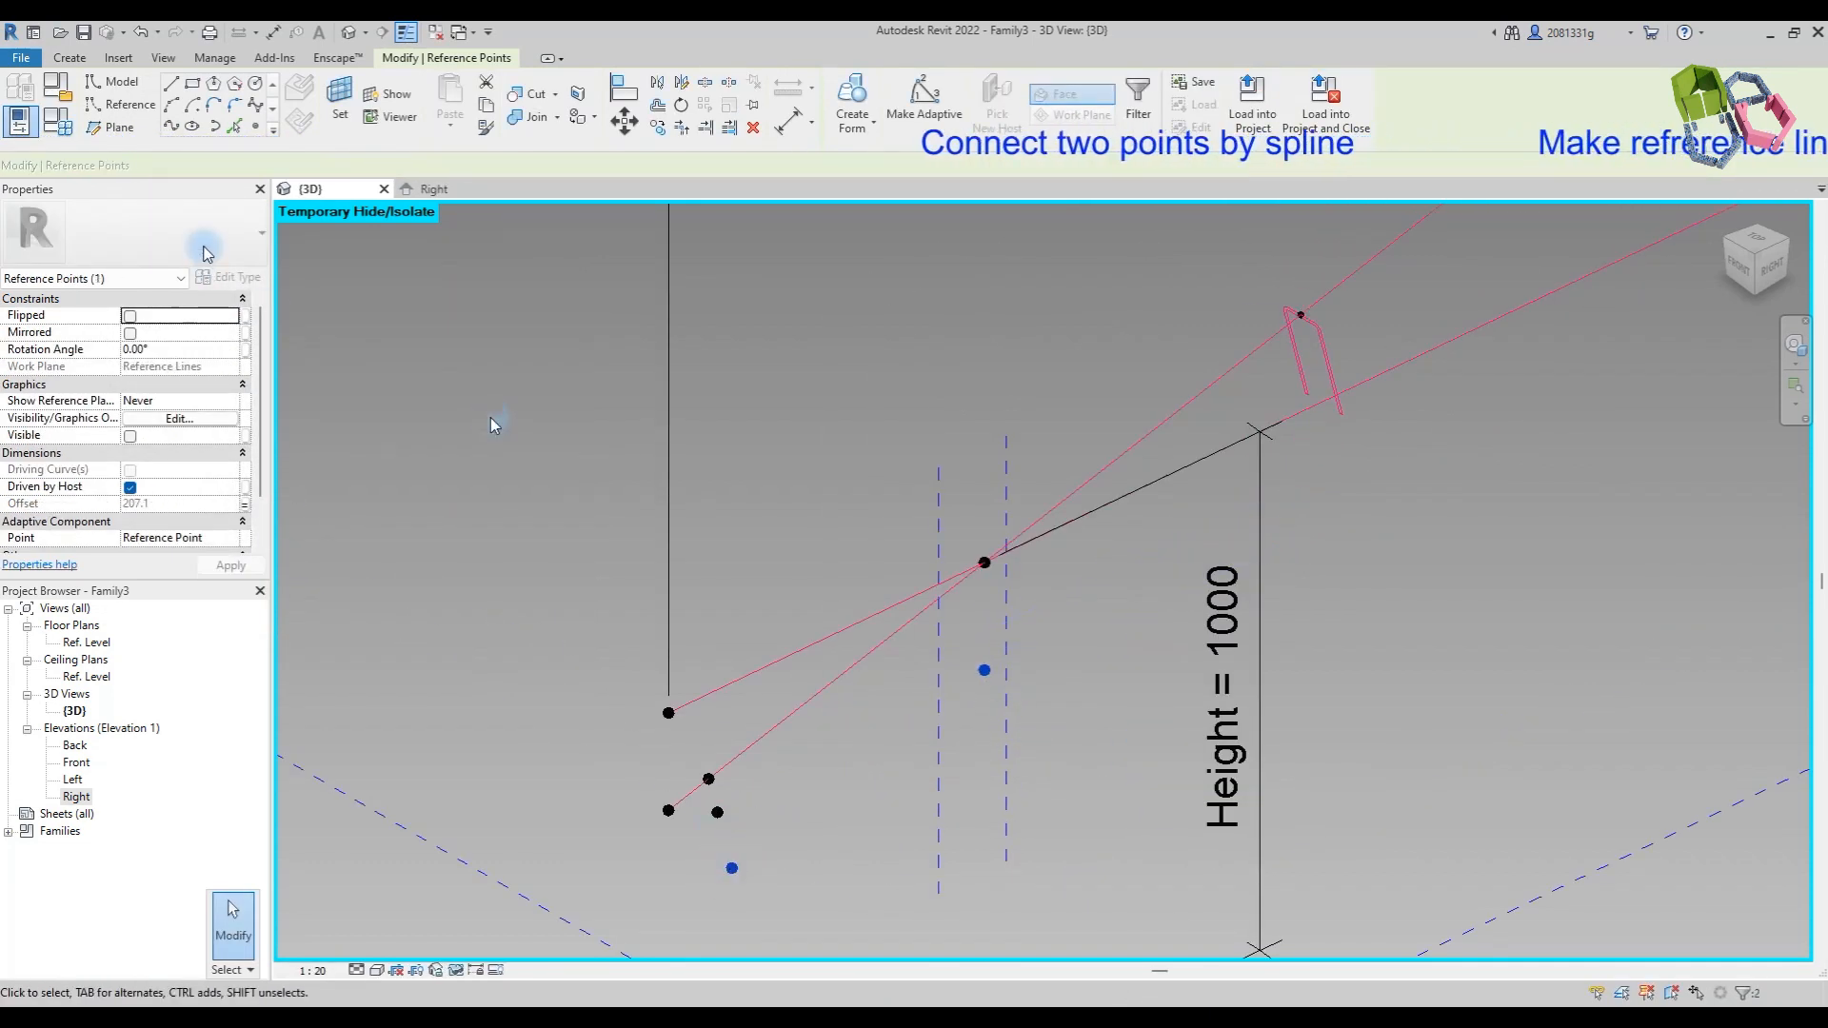
left_click(171, 126)
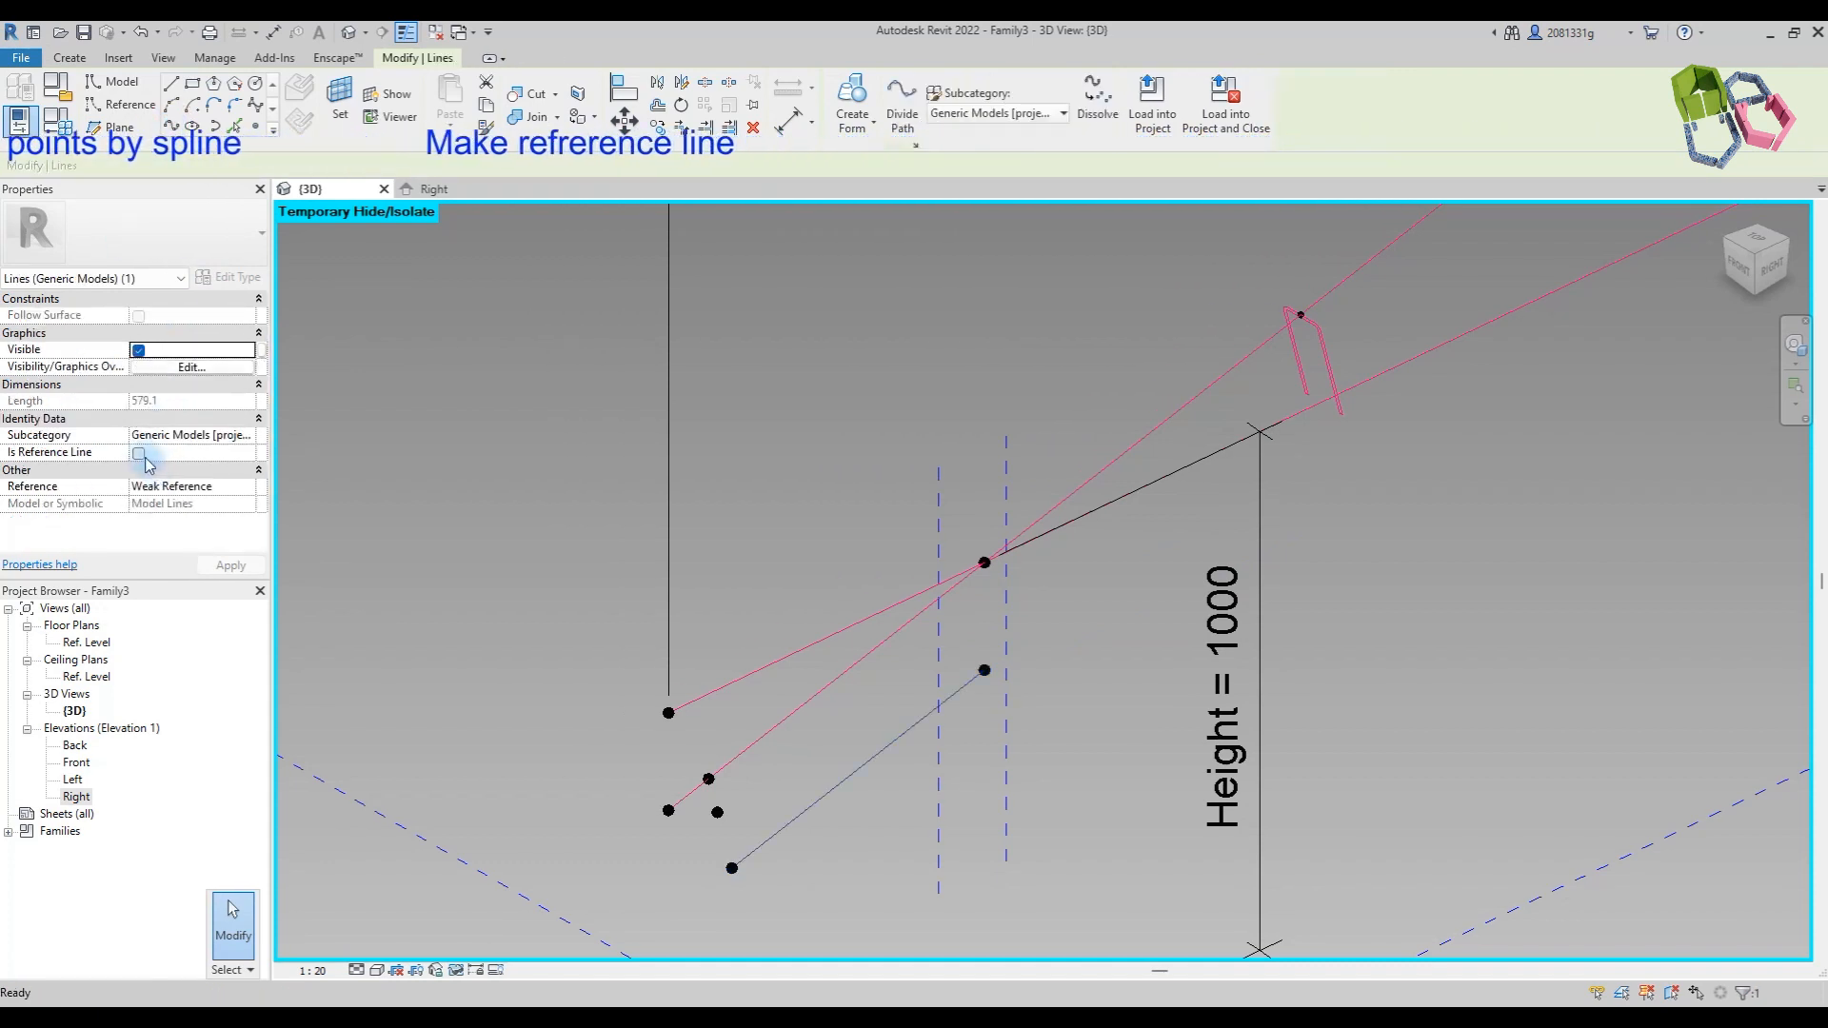
left_click(139, 437)
Step: Host a new reference point on the lower sloped reference line, between its back end and the column centre
left_click(775, 435)
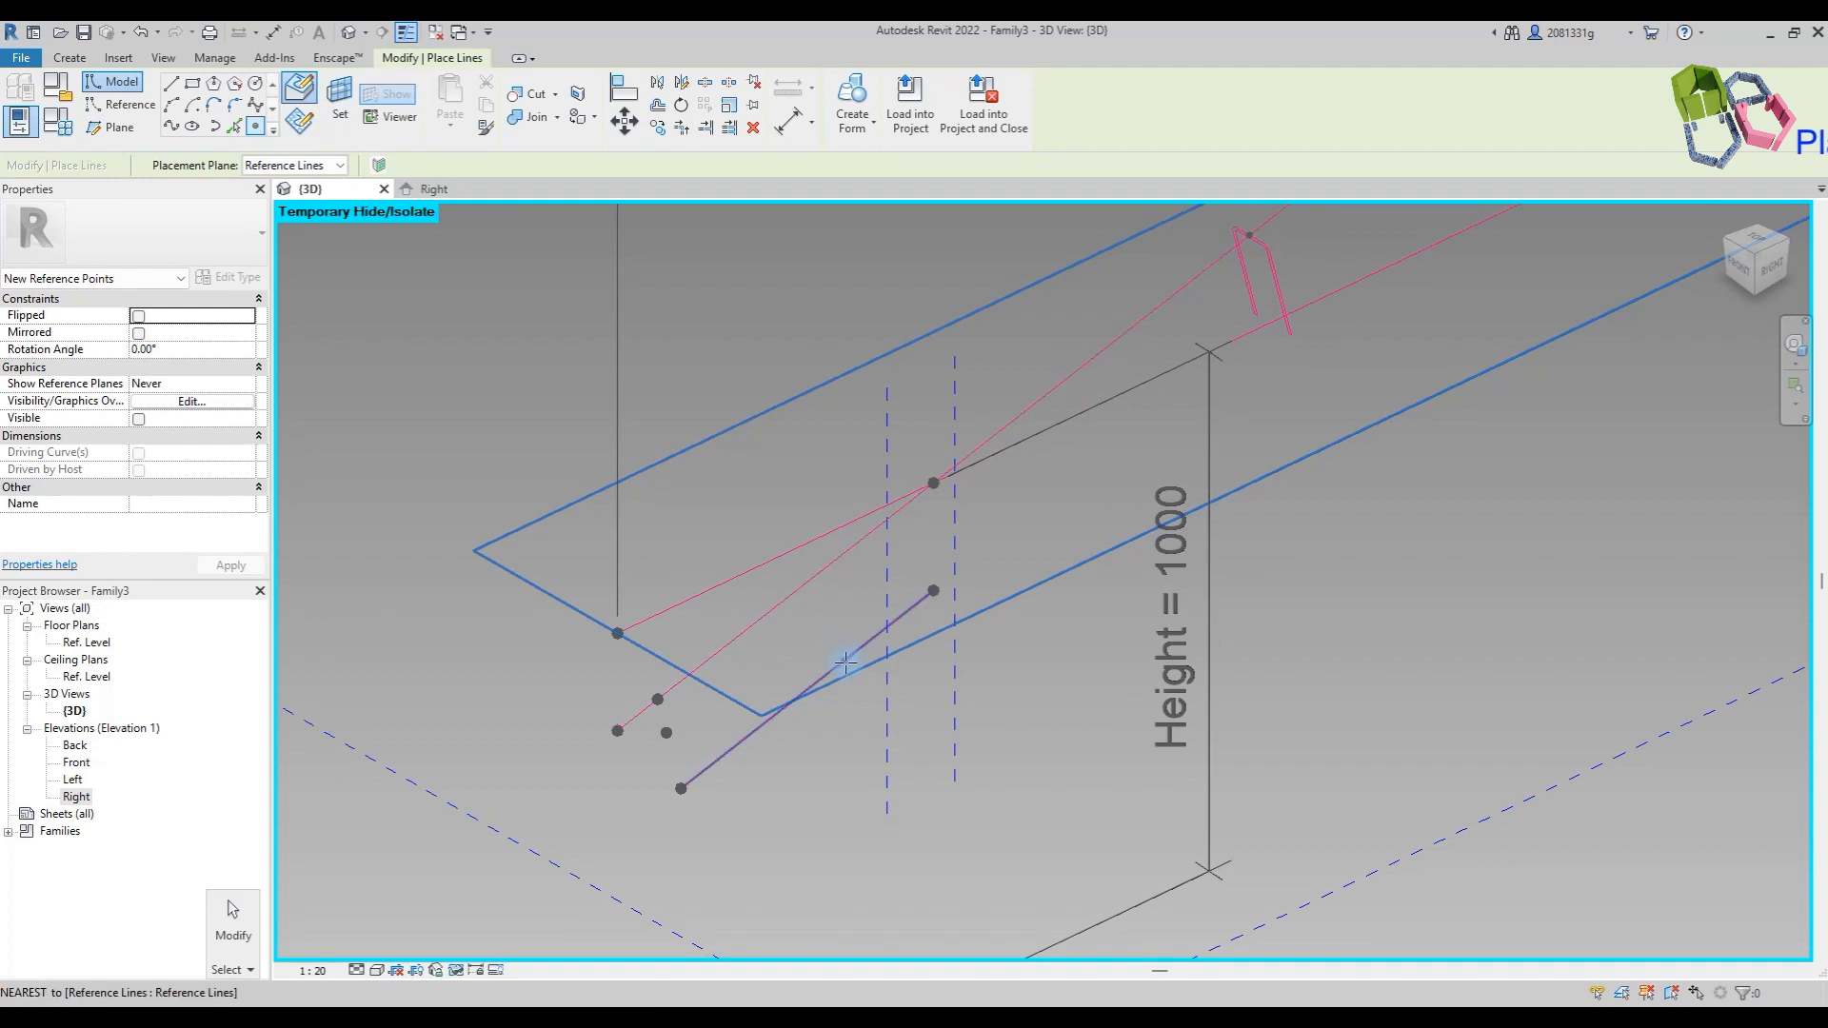
left_click(854, 659)
key("Escape")
key("Escape")
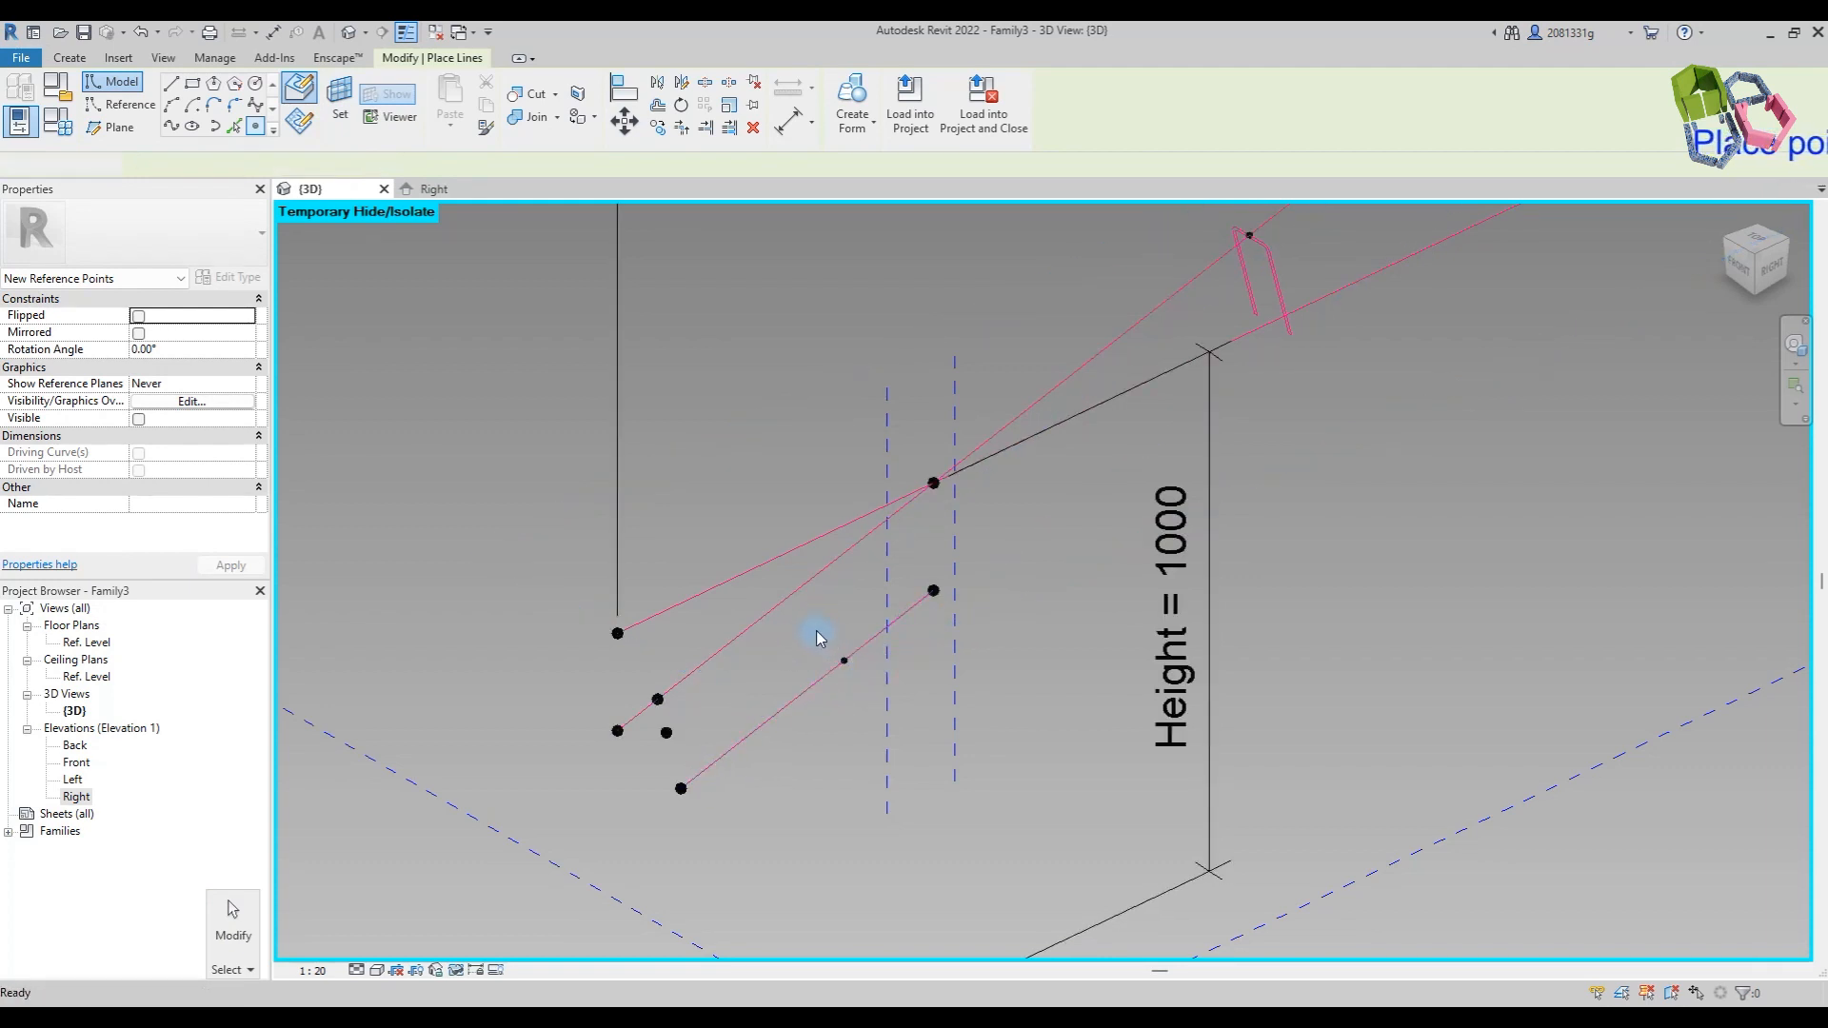
left_click(855, 676)
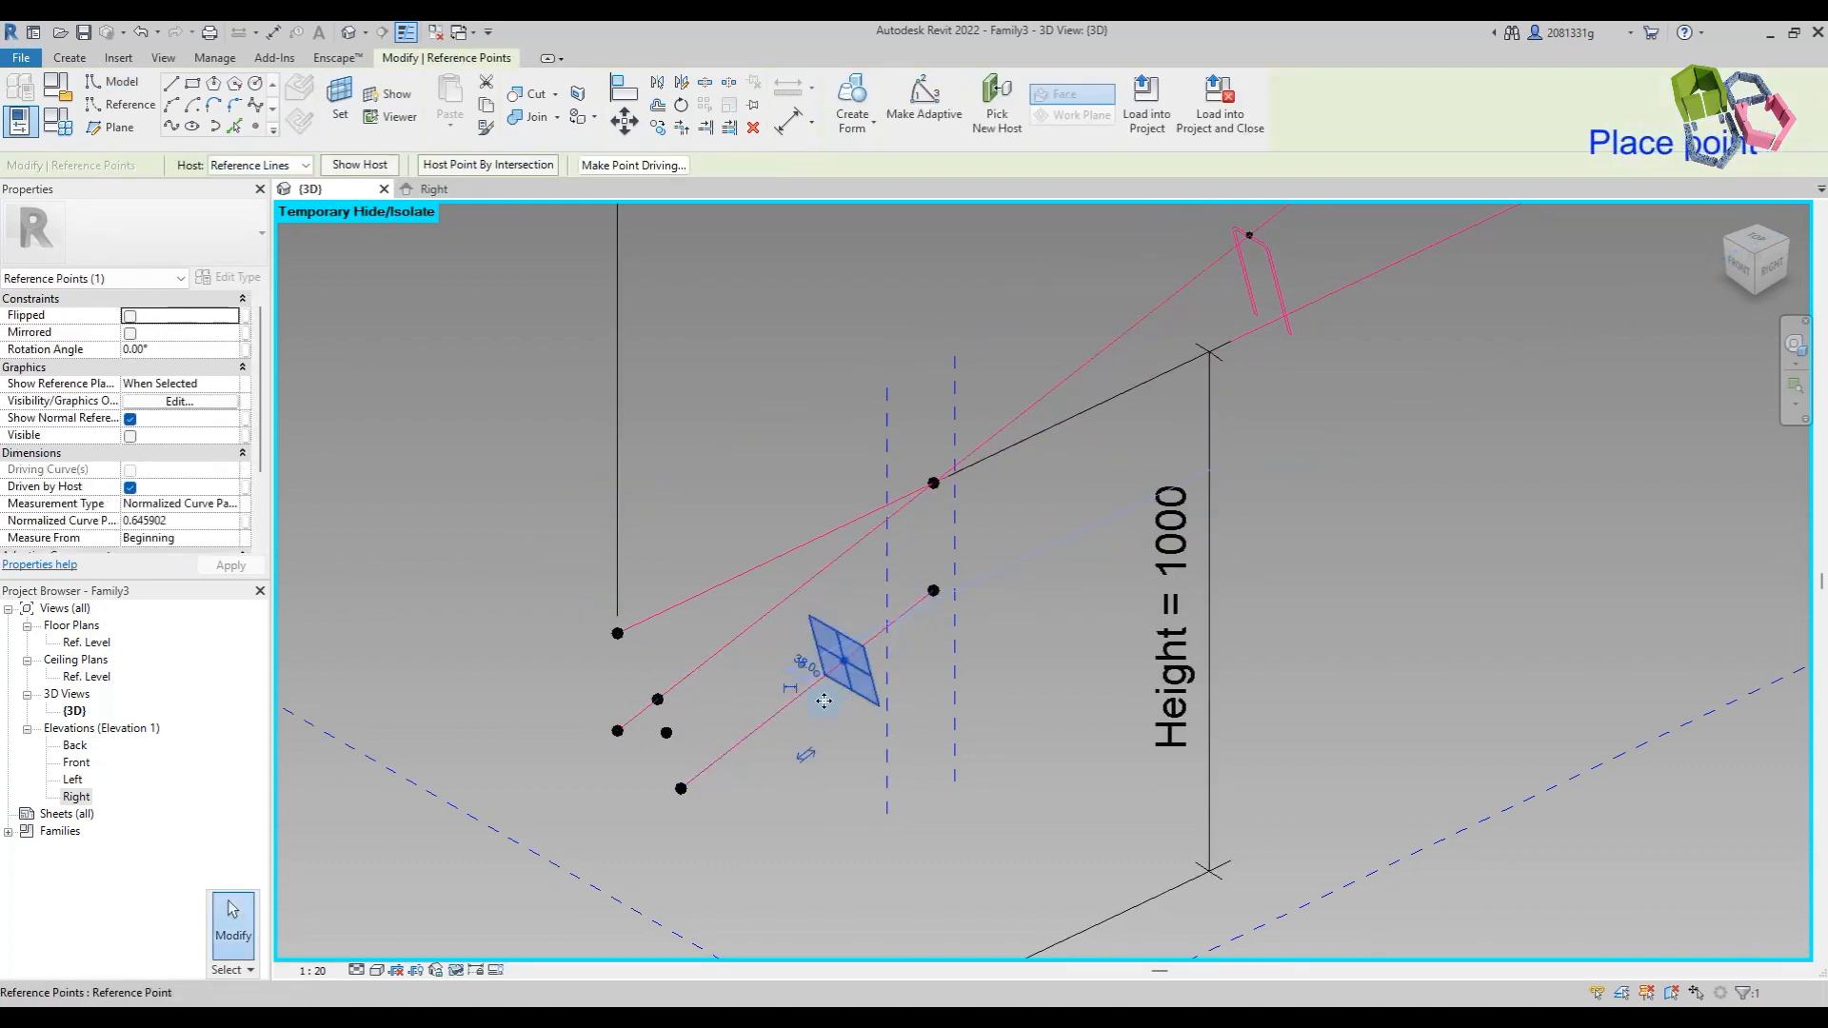
key("Escape")
Step: Place a point on the hosted point's own work plane and move it forward along the slope to an offset of about 315
left_click(268, 134)
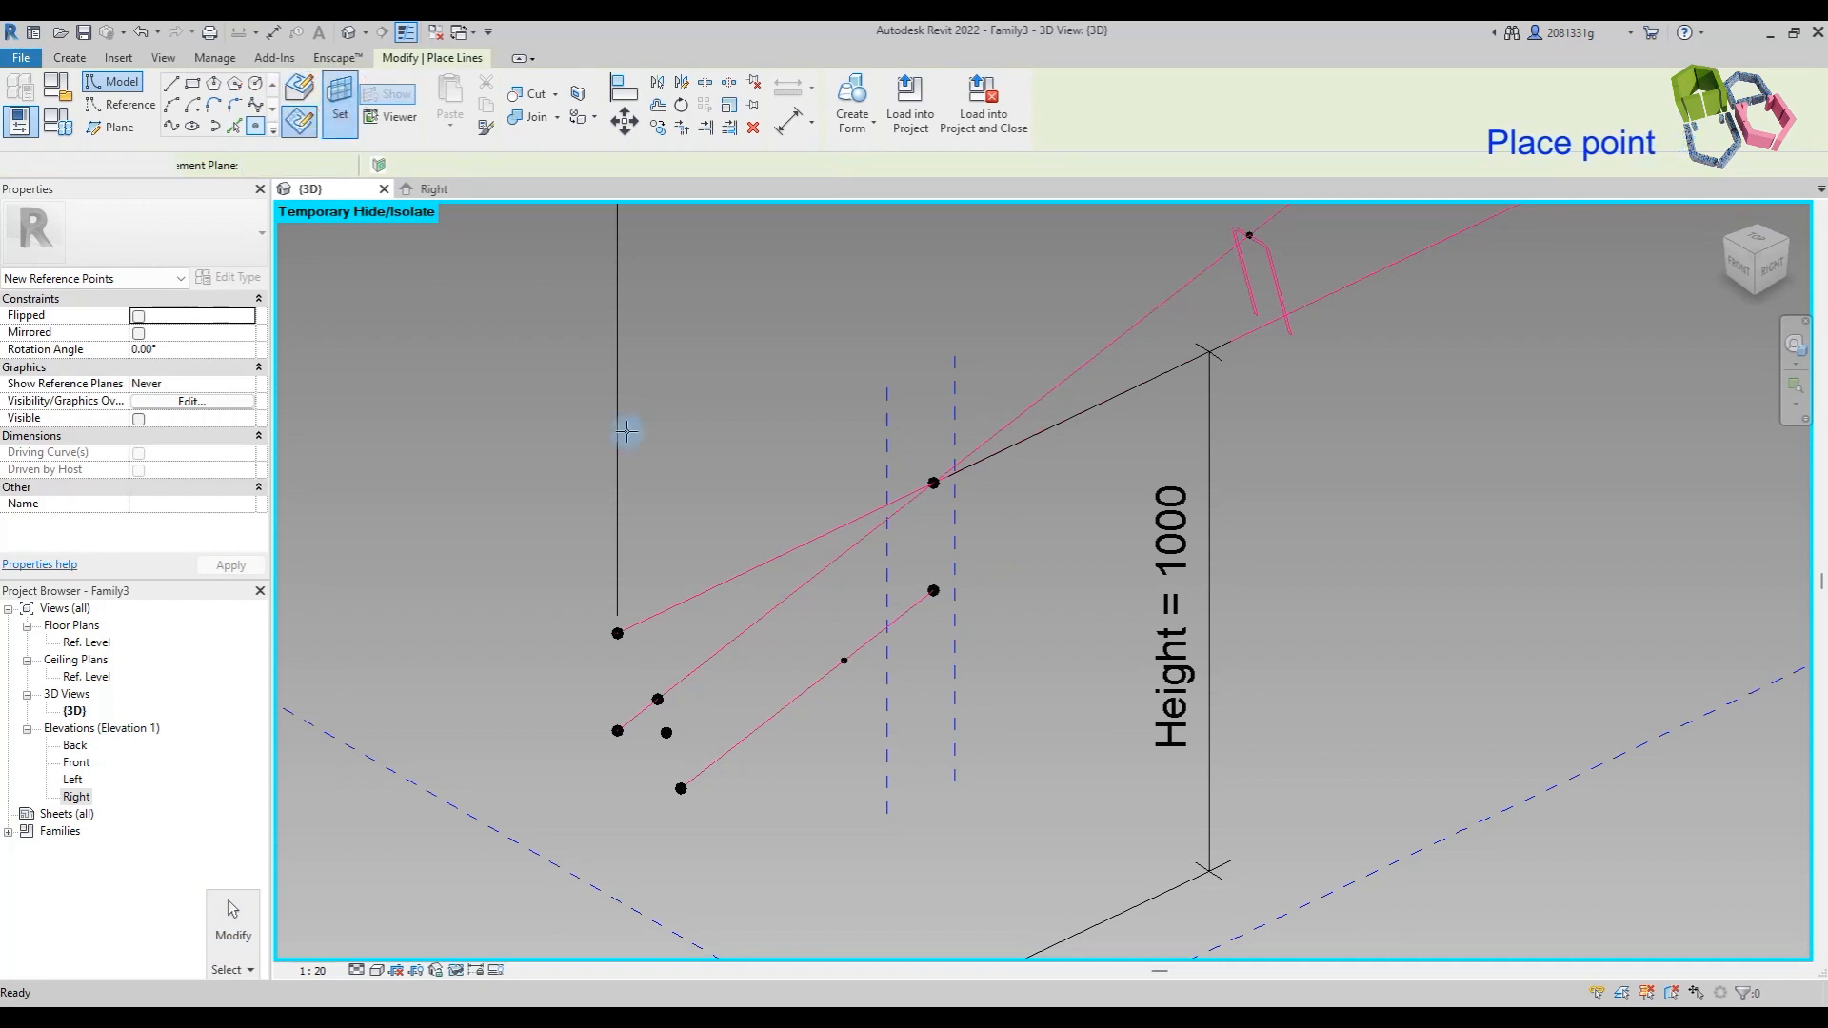
left_click(841, 664)
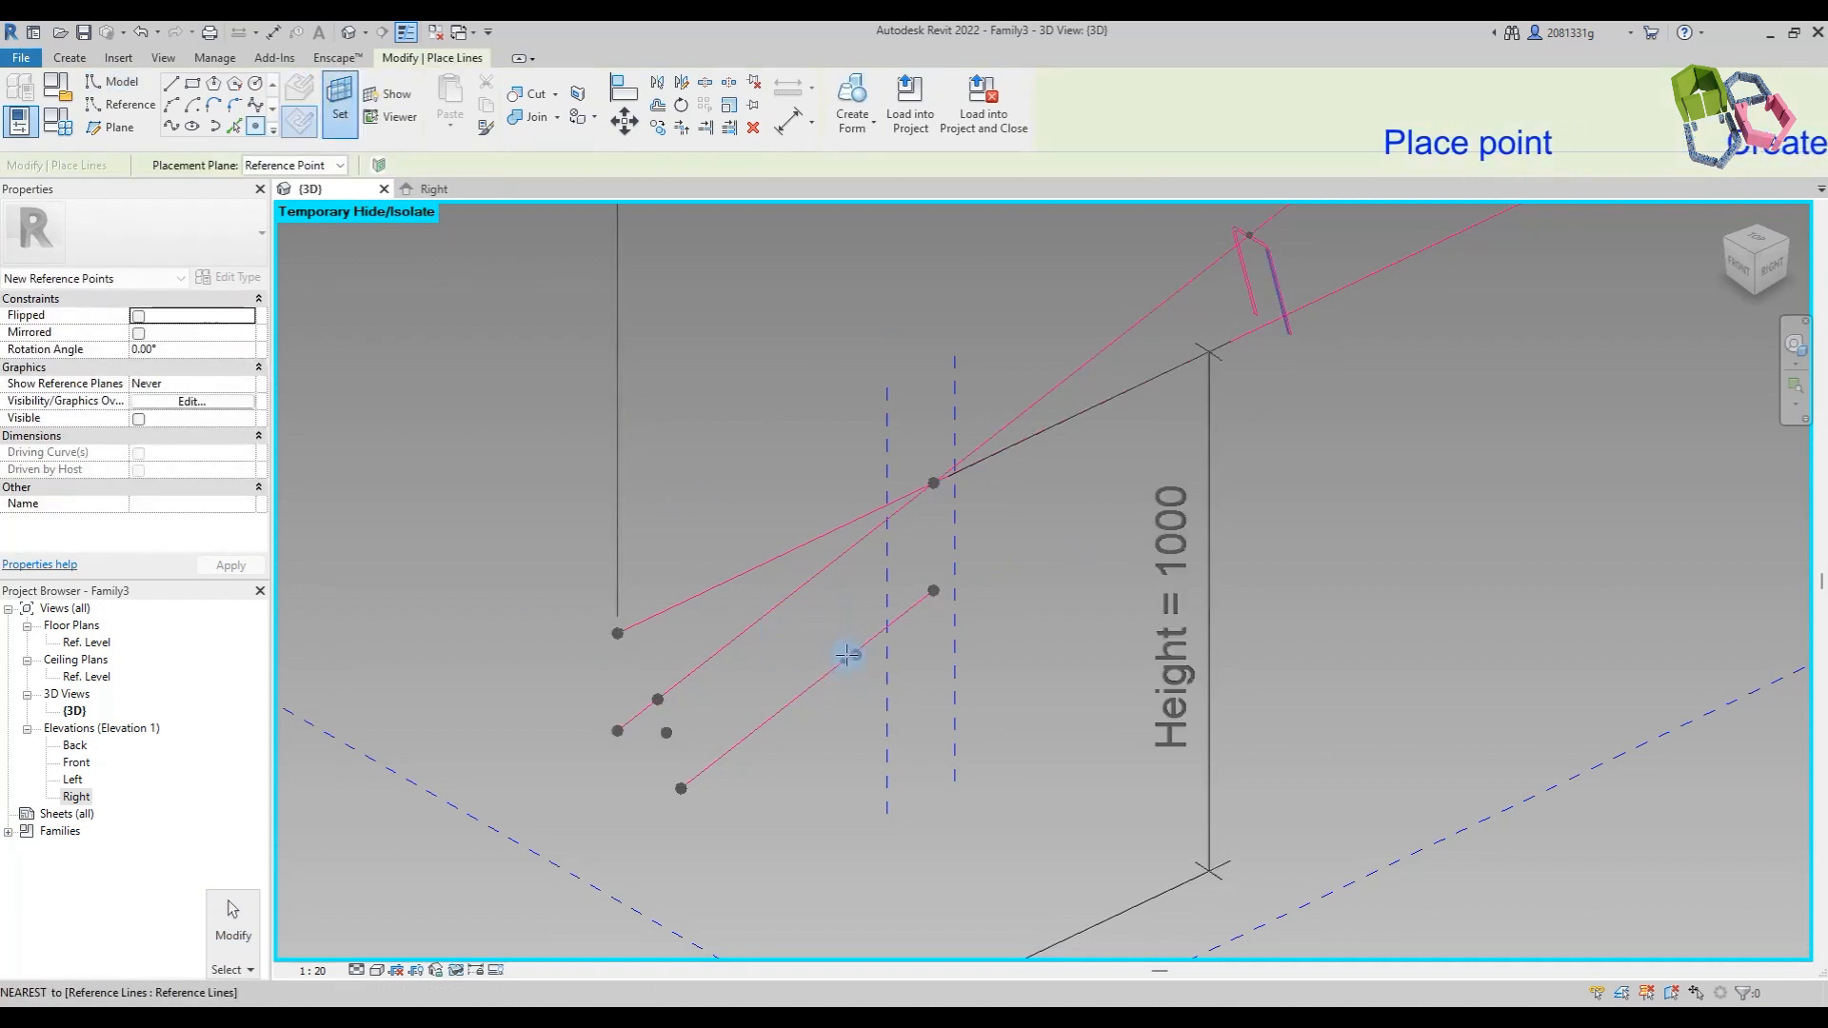
left_click(878, 646)
left_click(981, 583)
key("Escape")
left_click(862, 668)
left_click_drag(874, 634, 896, 618)
left_click_drag(1028, 549, 1029, 545)
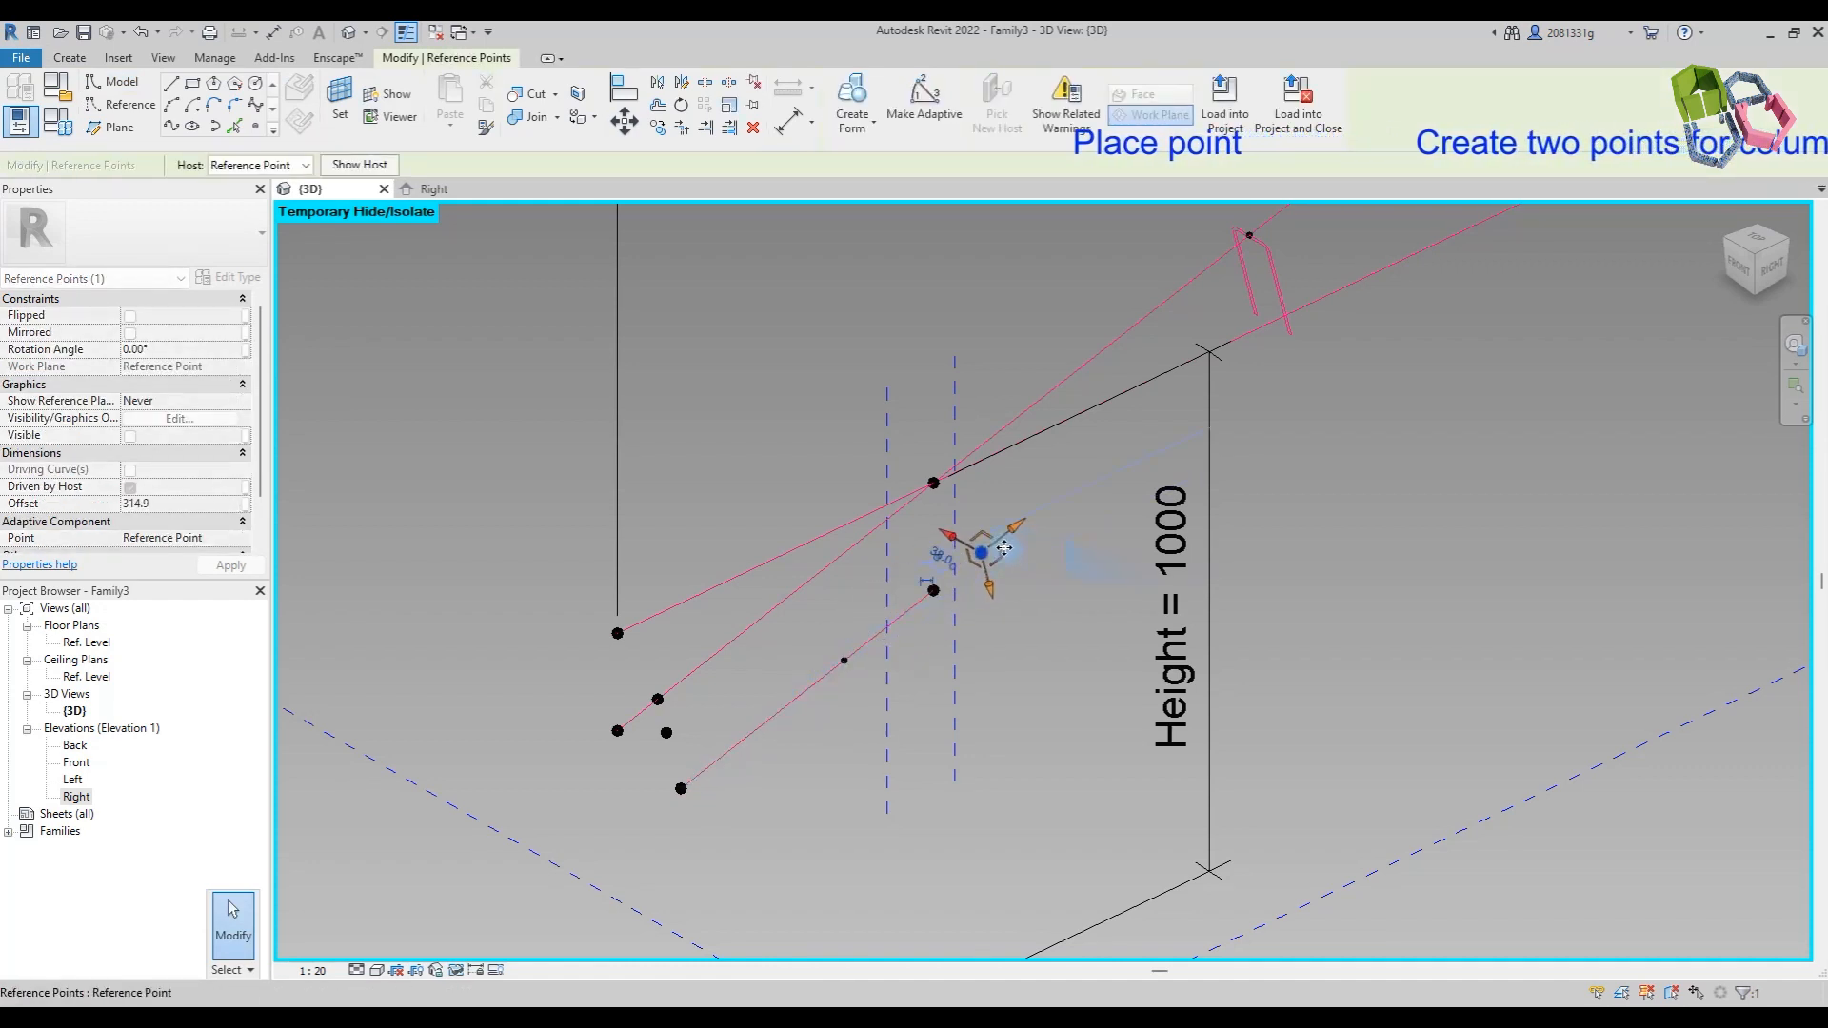
Step: Create a type parameter named CDF and associate it with the forward point's offset
left_click(246, 503)
left_click(249, 578)
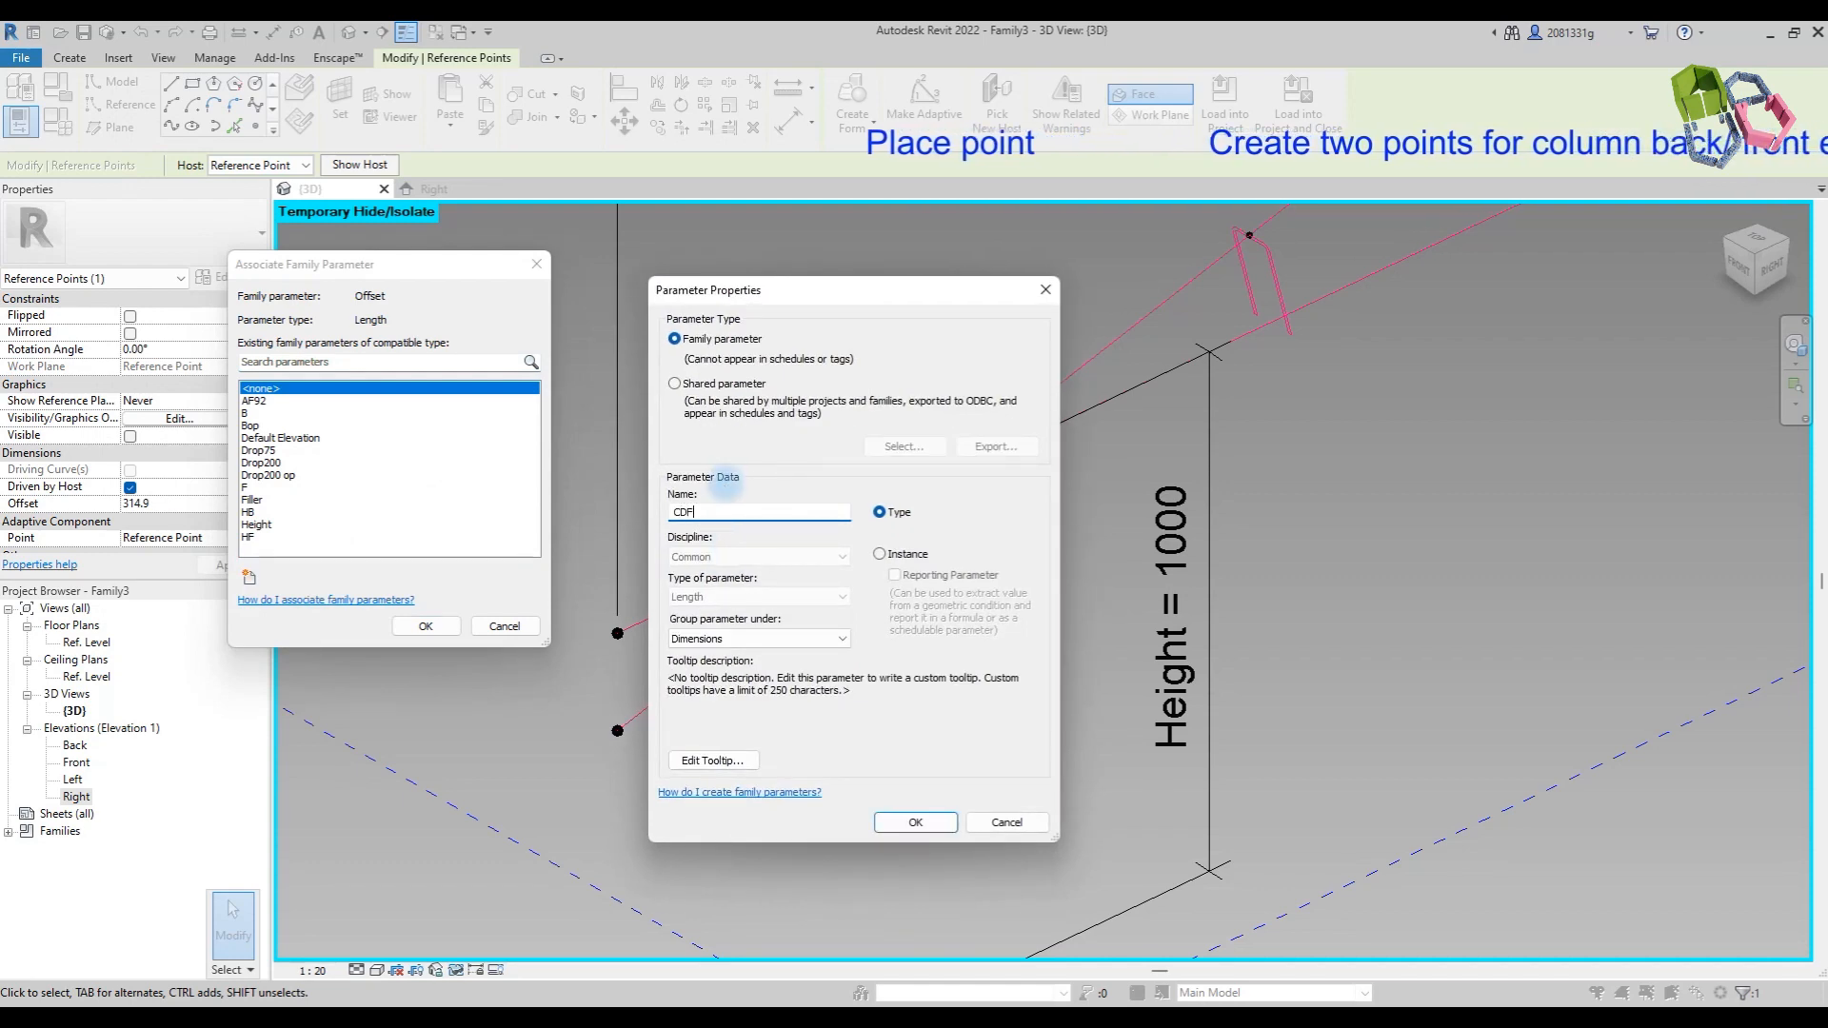
left_click(915, 823)
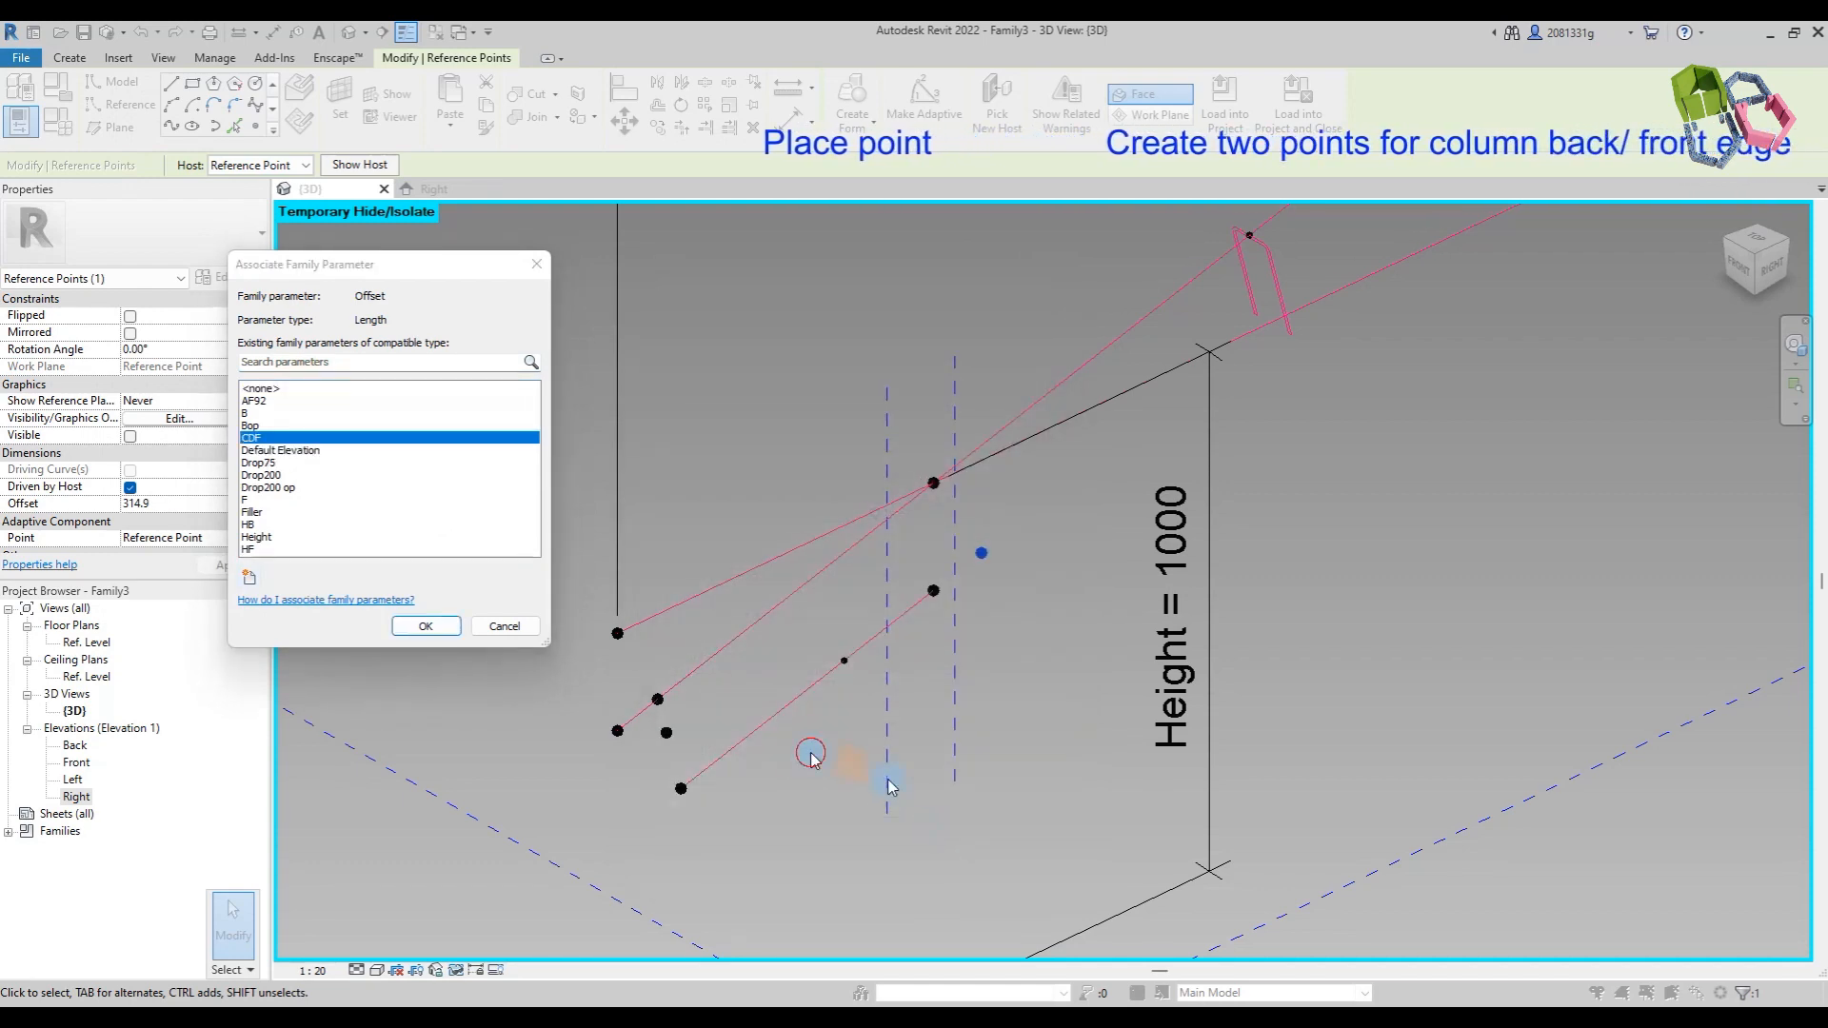
left_click(426, 625)
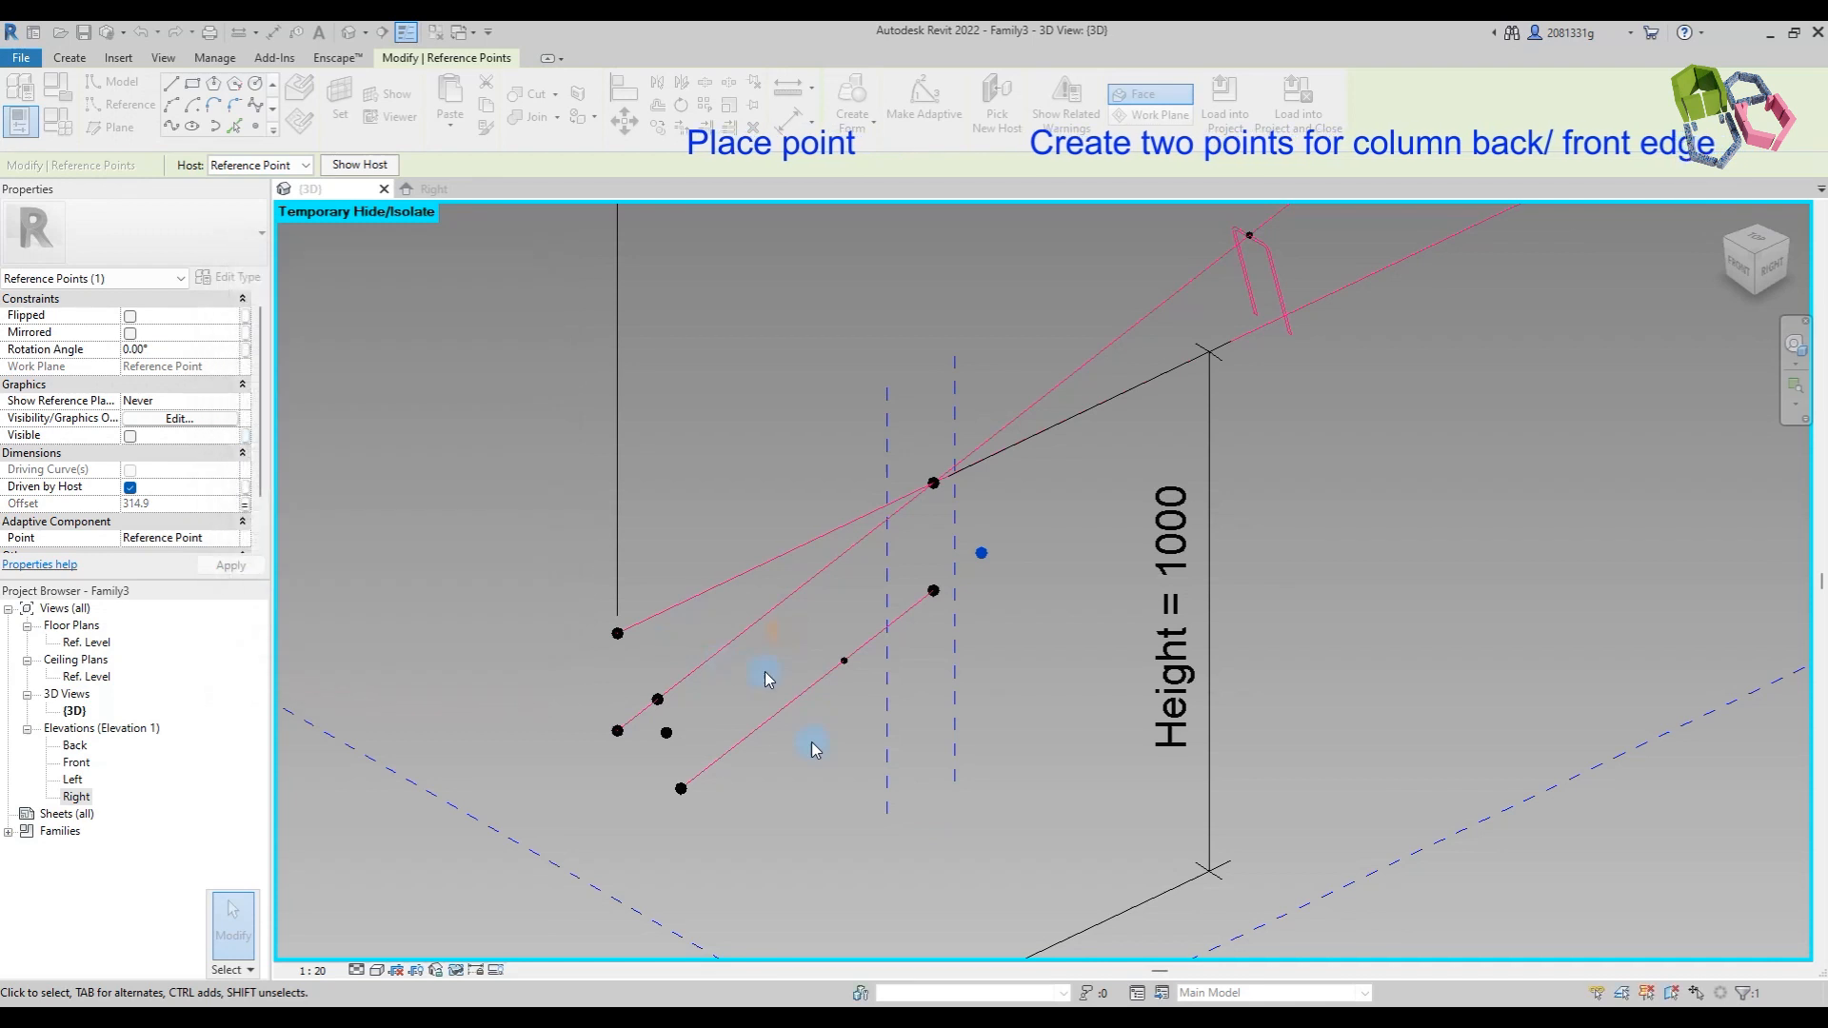
Step: Measure the hosted point from the line's end and set its normalized curve parameter to 0
left_click(846, 679)
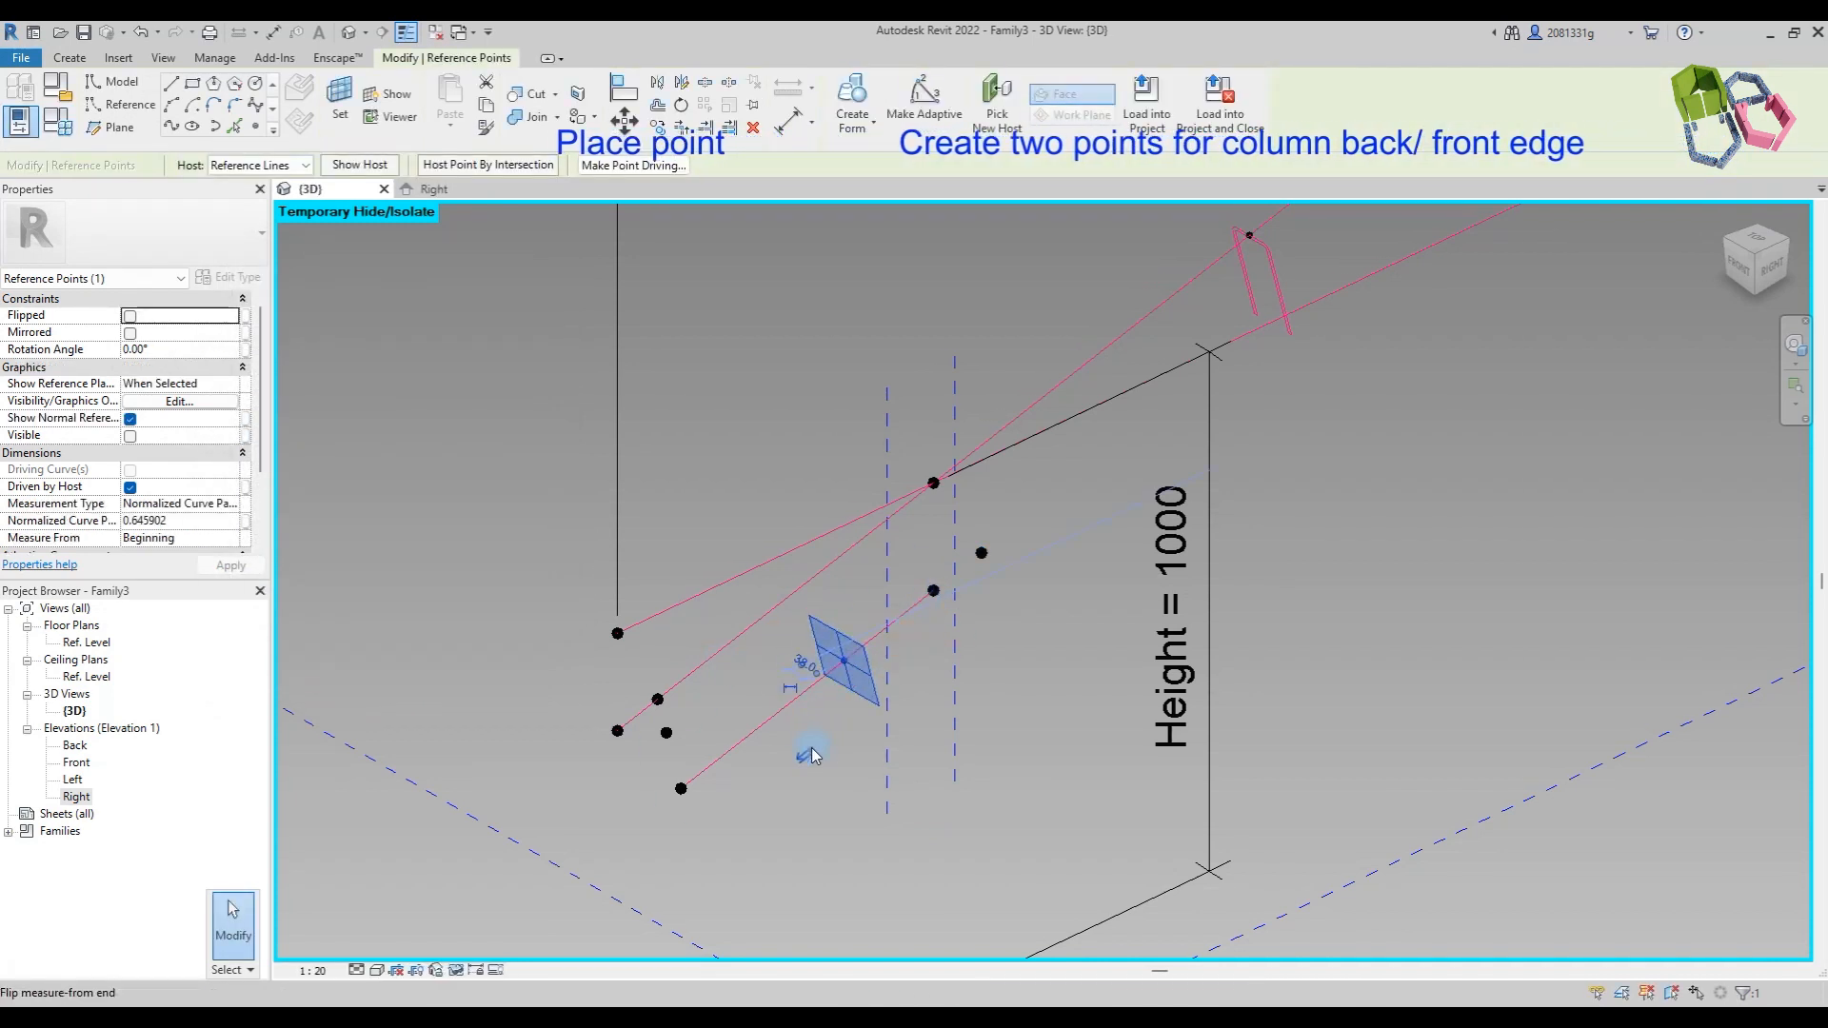
left_click(207, 521)
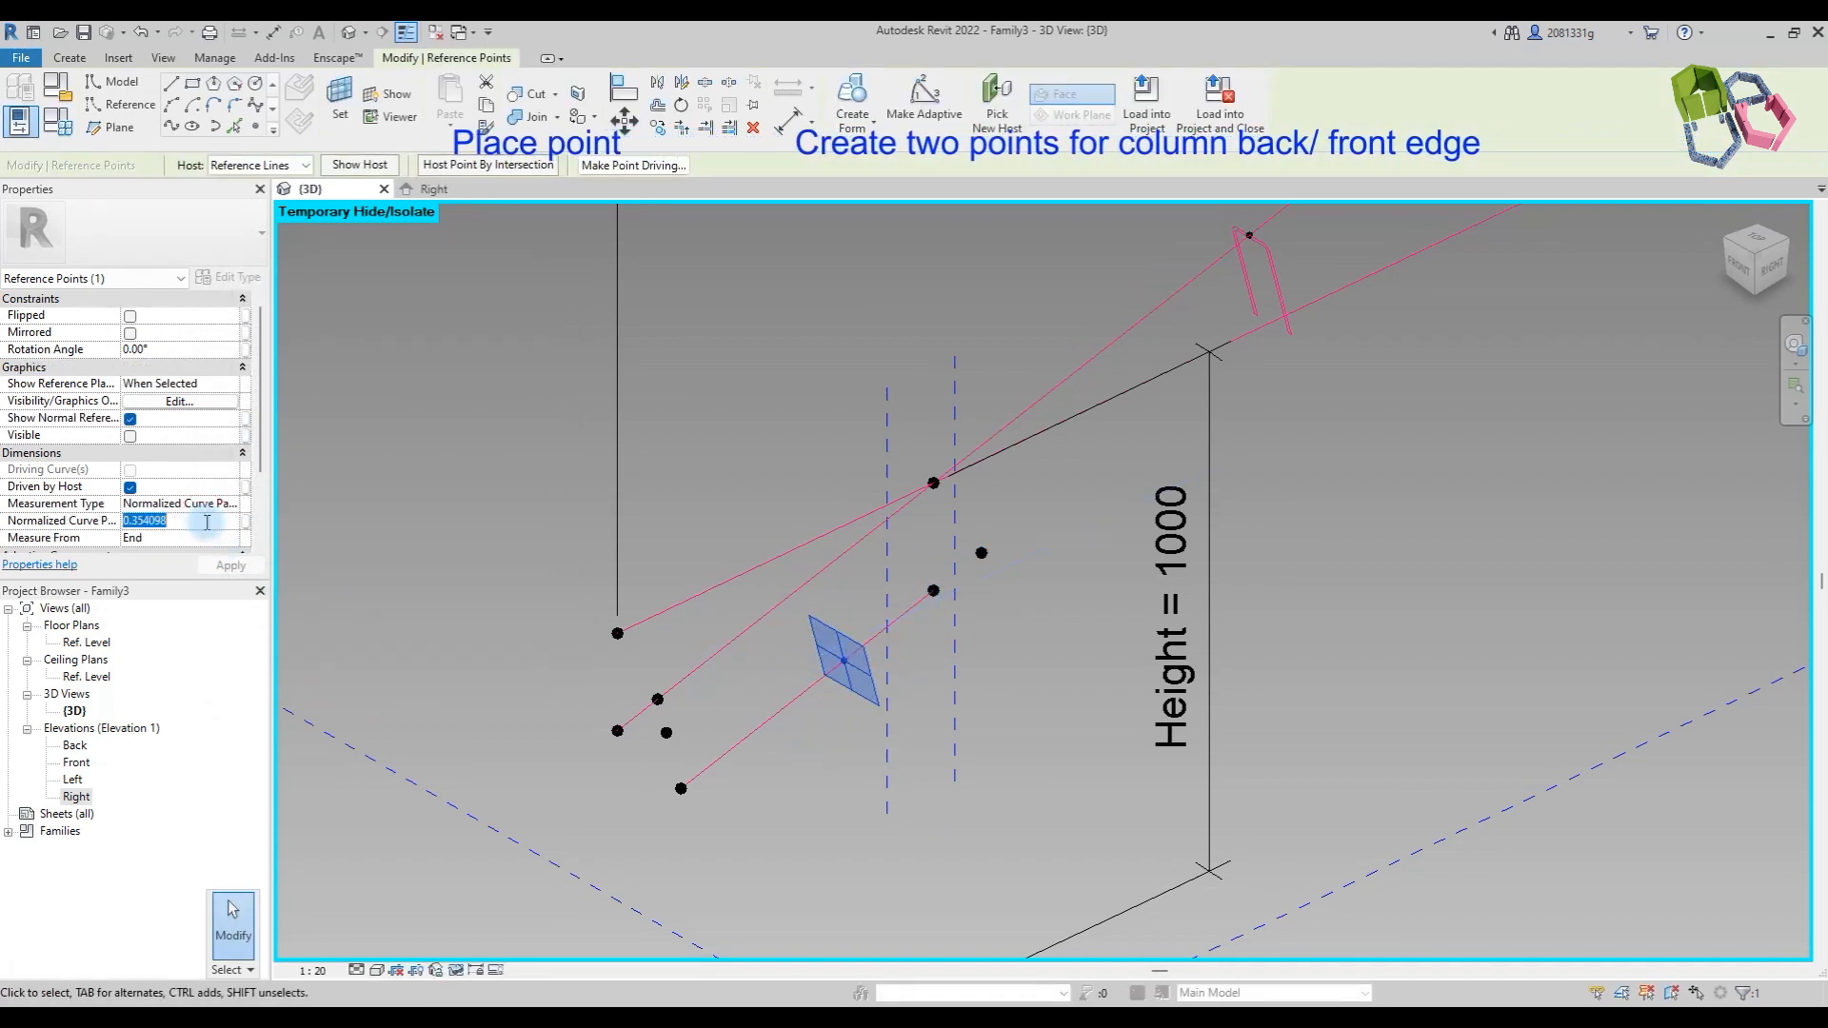
left_click(225, 561)
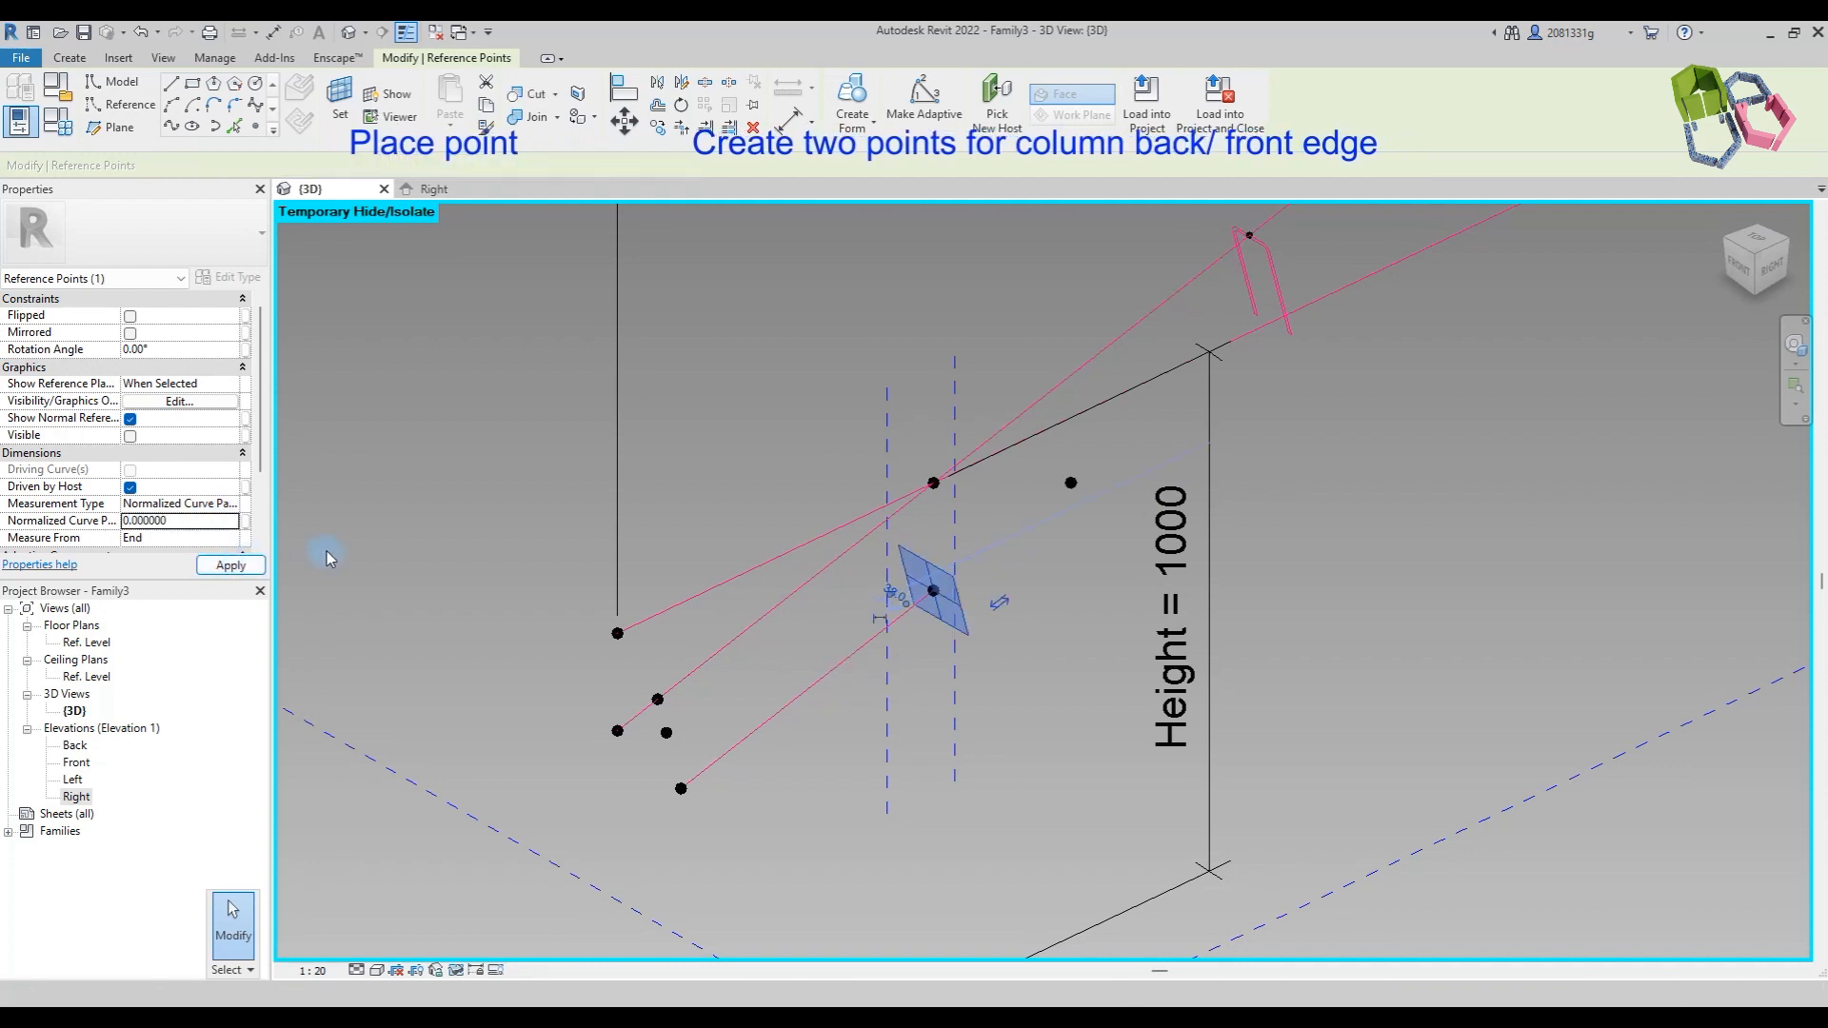
left_click(668, 440)
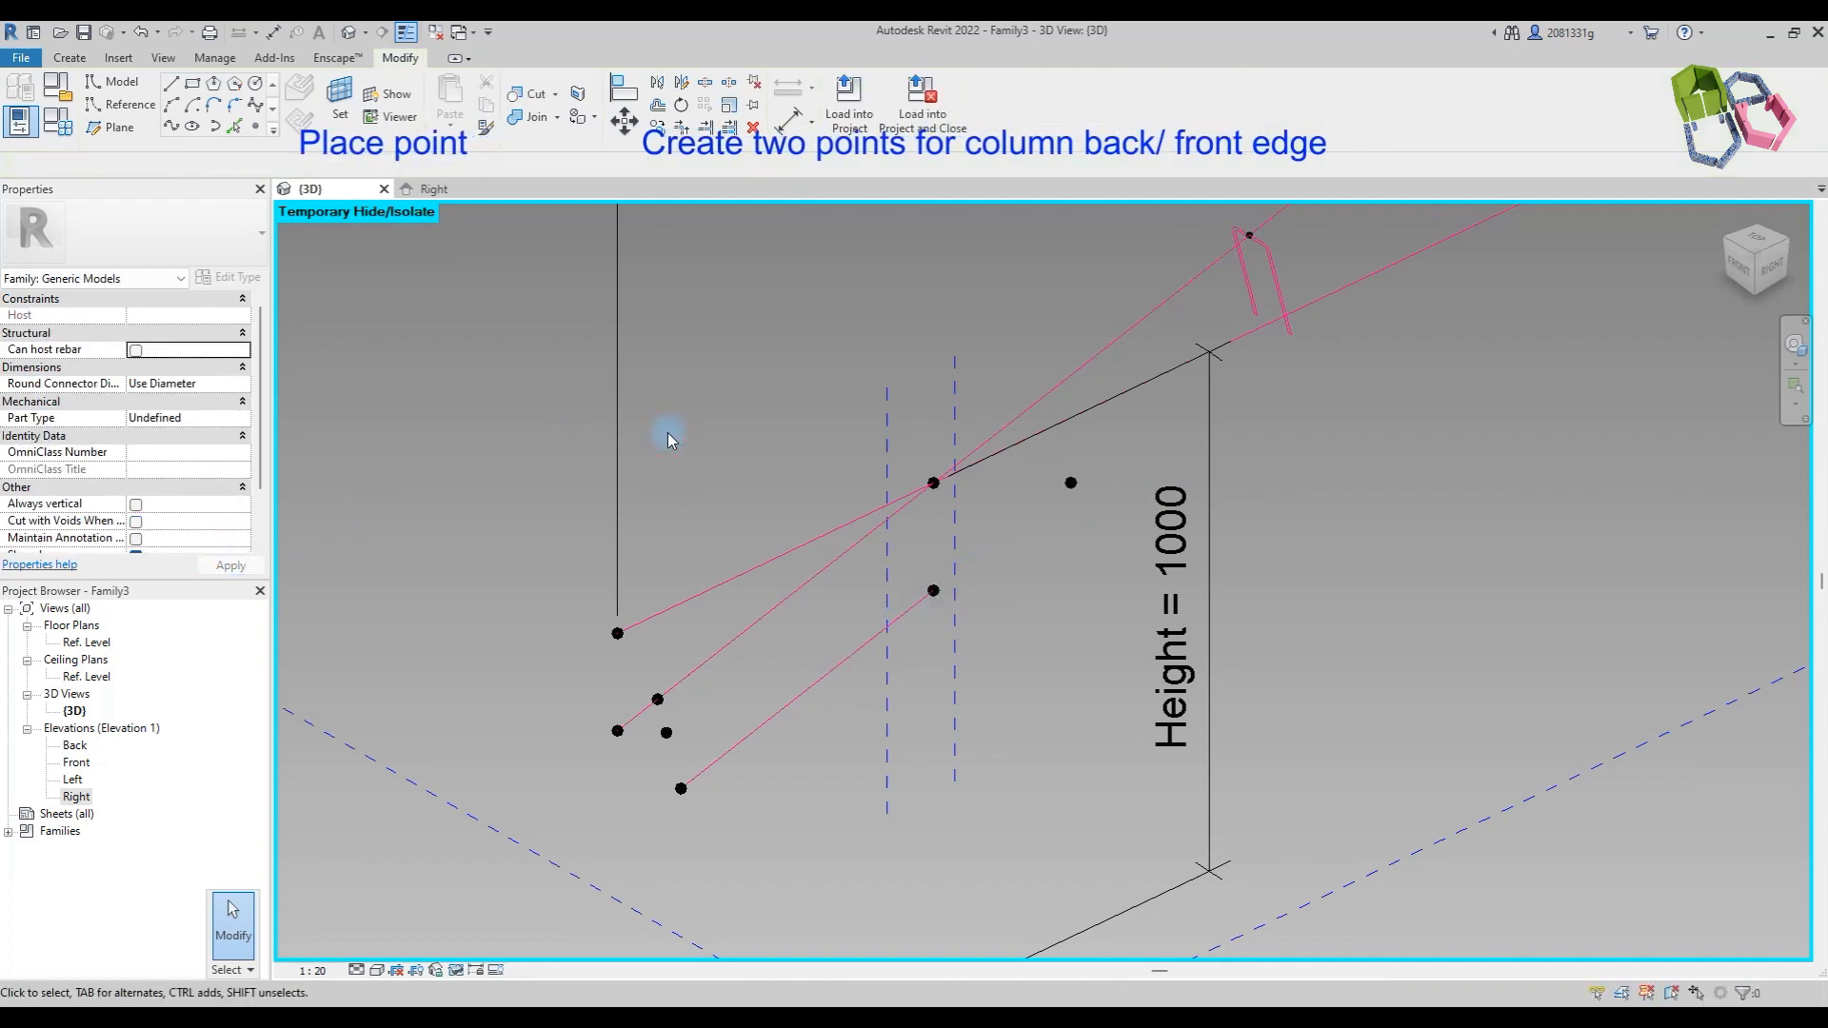
Step: Host a second reference point on the lower sloped reference line for the column's back edge
left_click(258, 126)
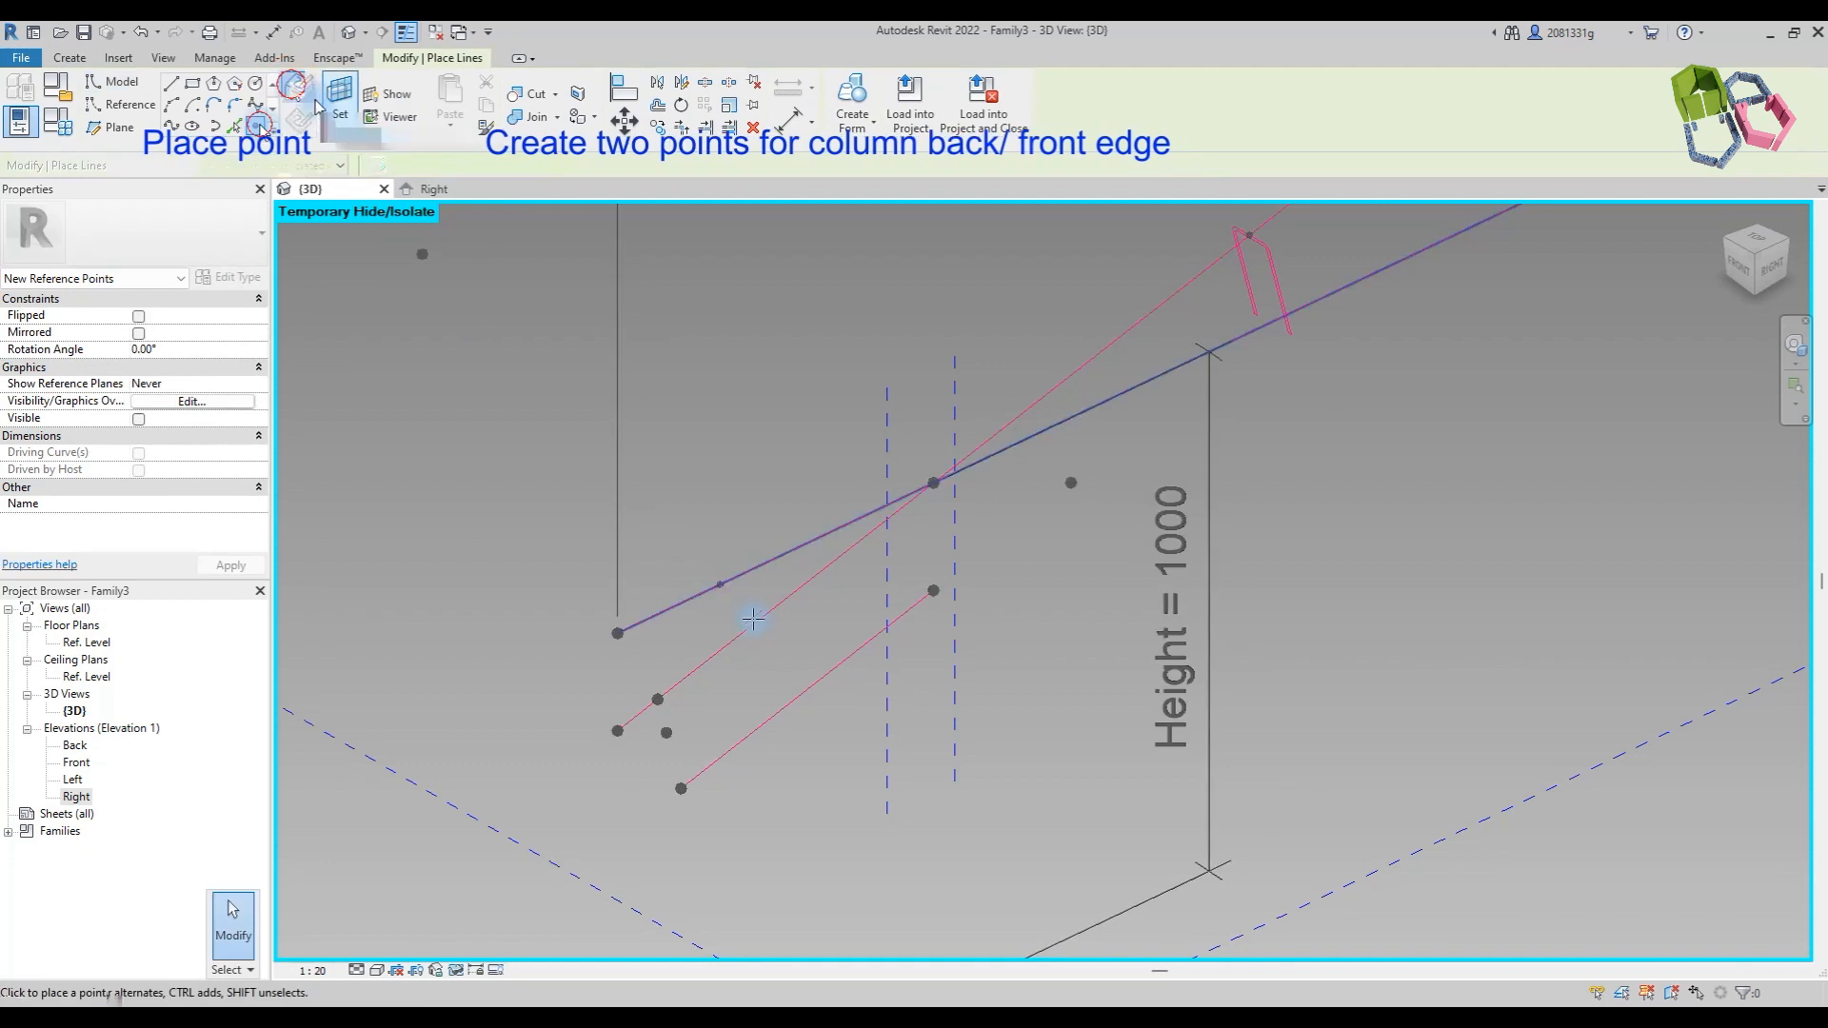
left_click(834, 669)
key("Escape")
Step: Place a point on the second hosted point's work plane and move it backward along the slope to an offset of about -109
left_click(299, 122)
left_click(338, 92)
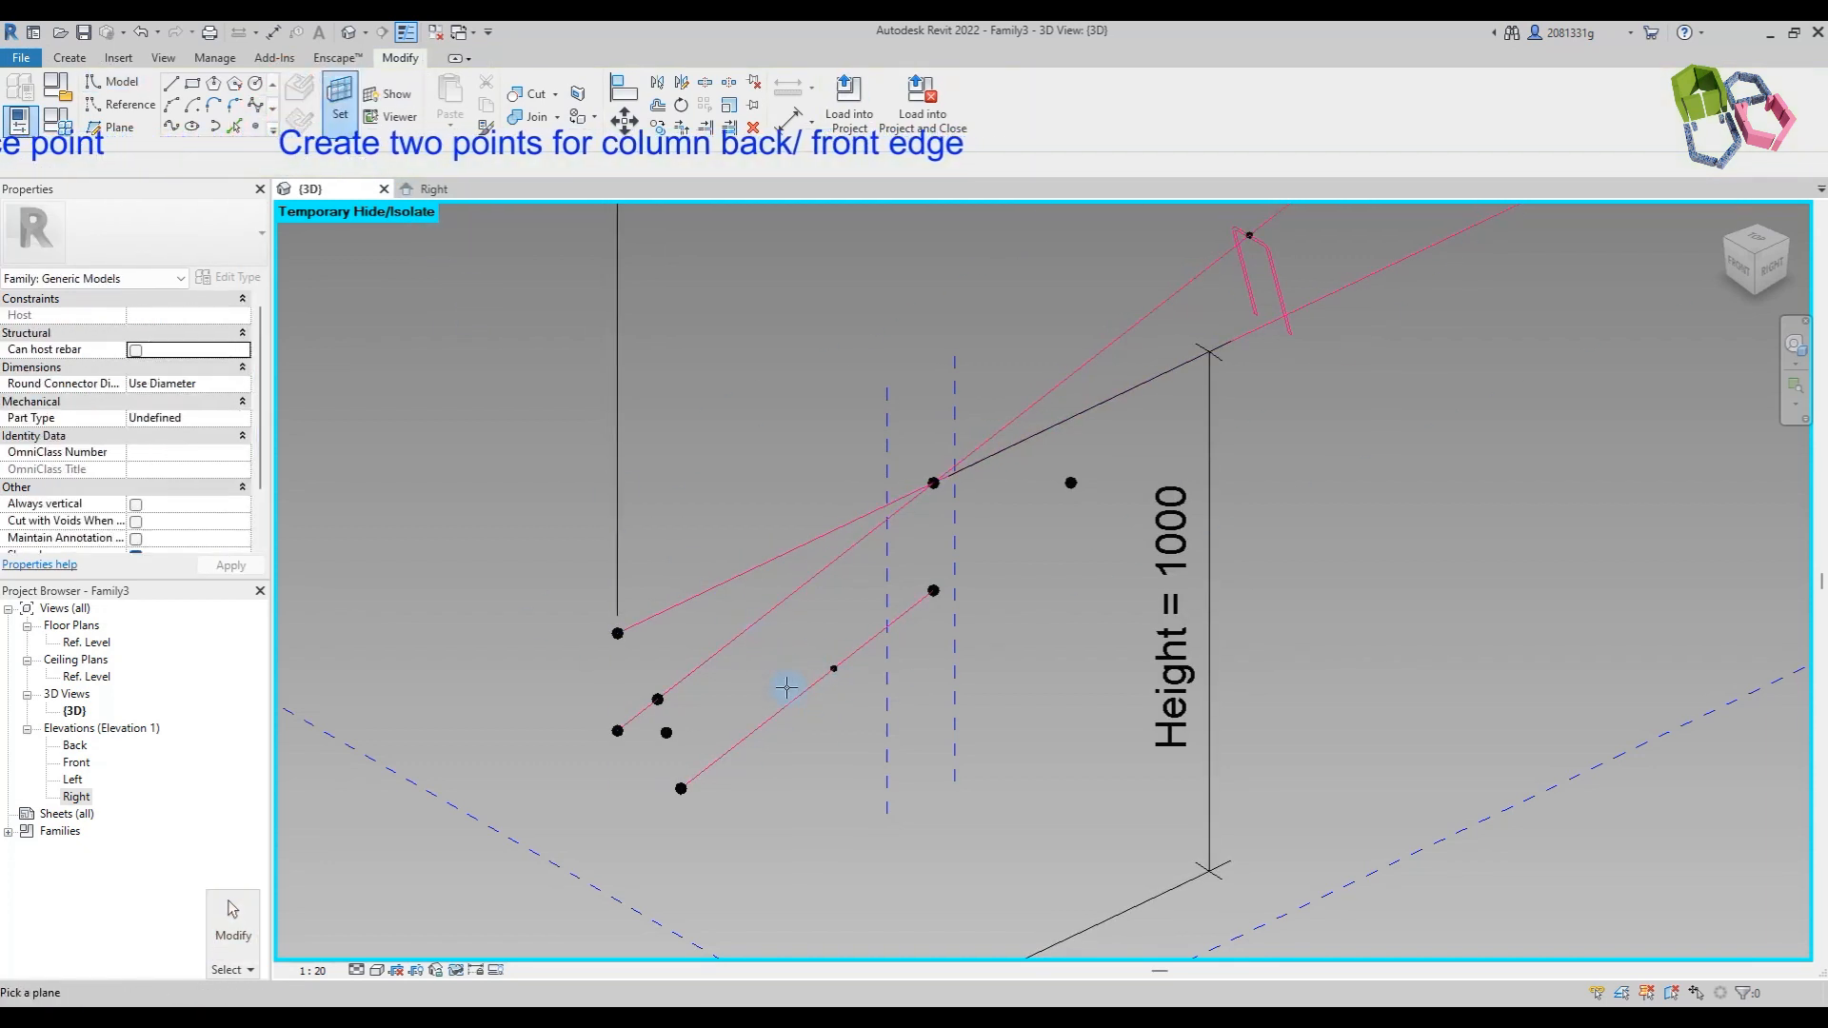
left_click(833, 668)
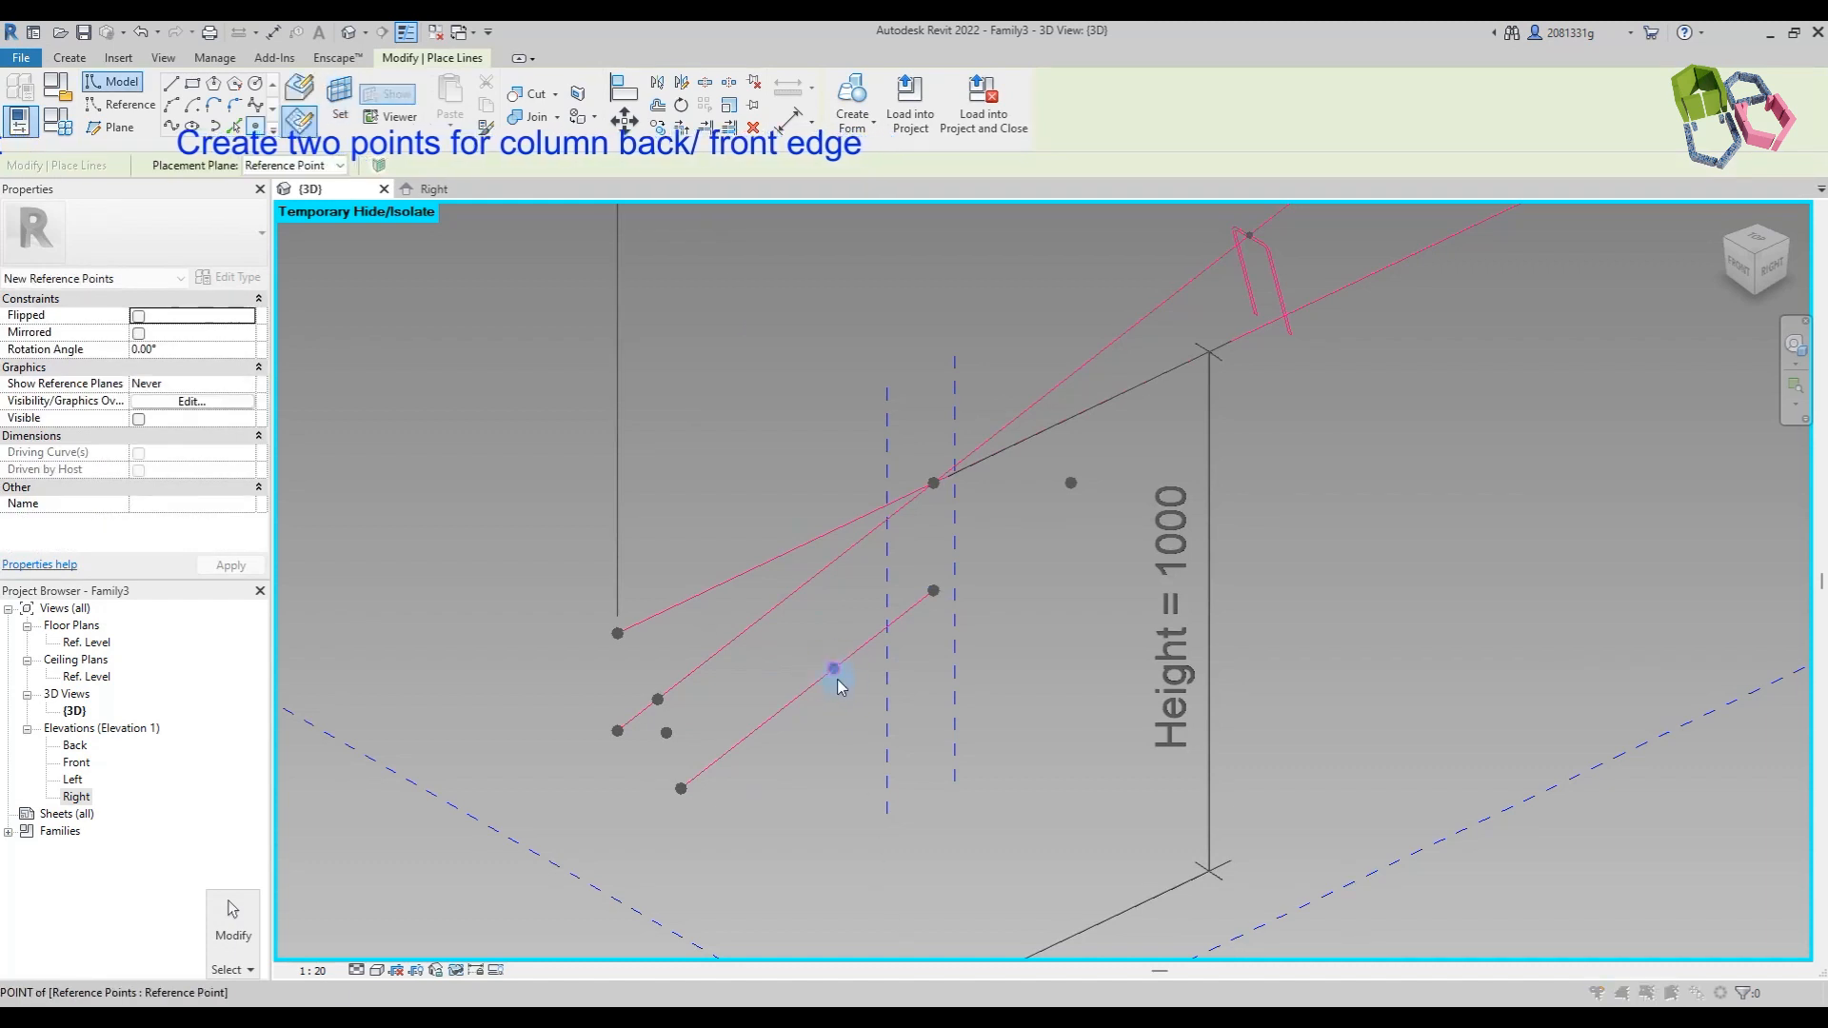
left_click(837, 677)
left_click(985, 584)
key("Escape")
left_click(838, 668)
left_click_drag(841, 674, 814, 683)
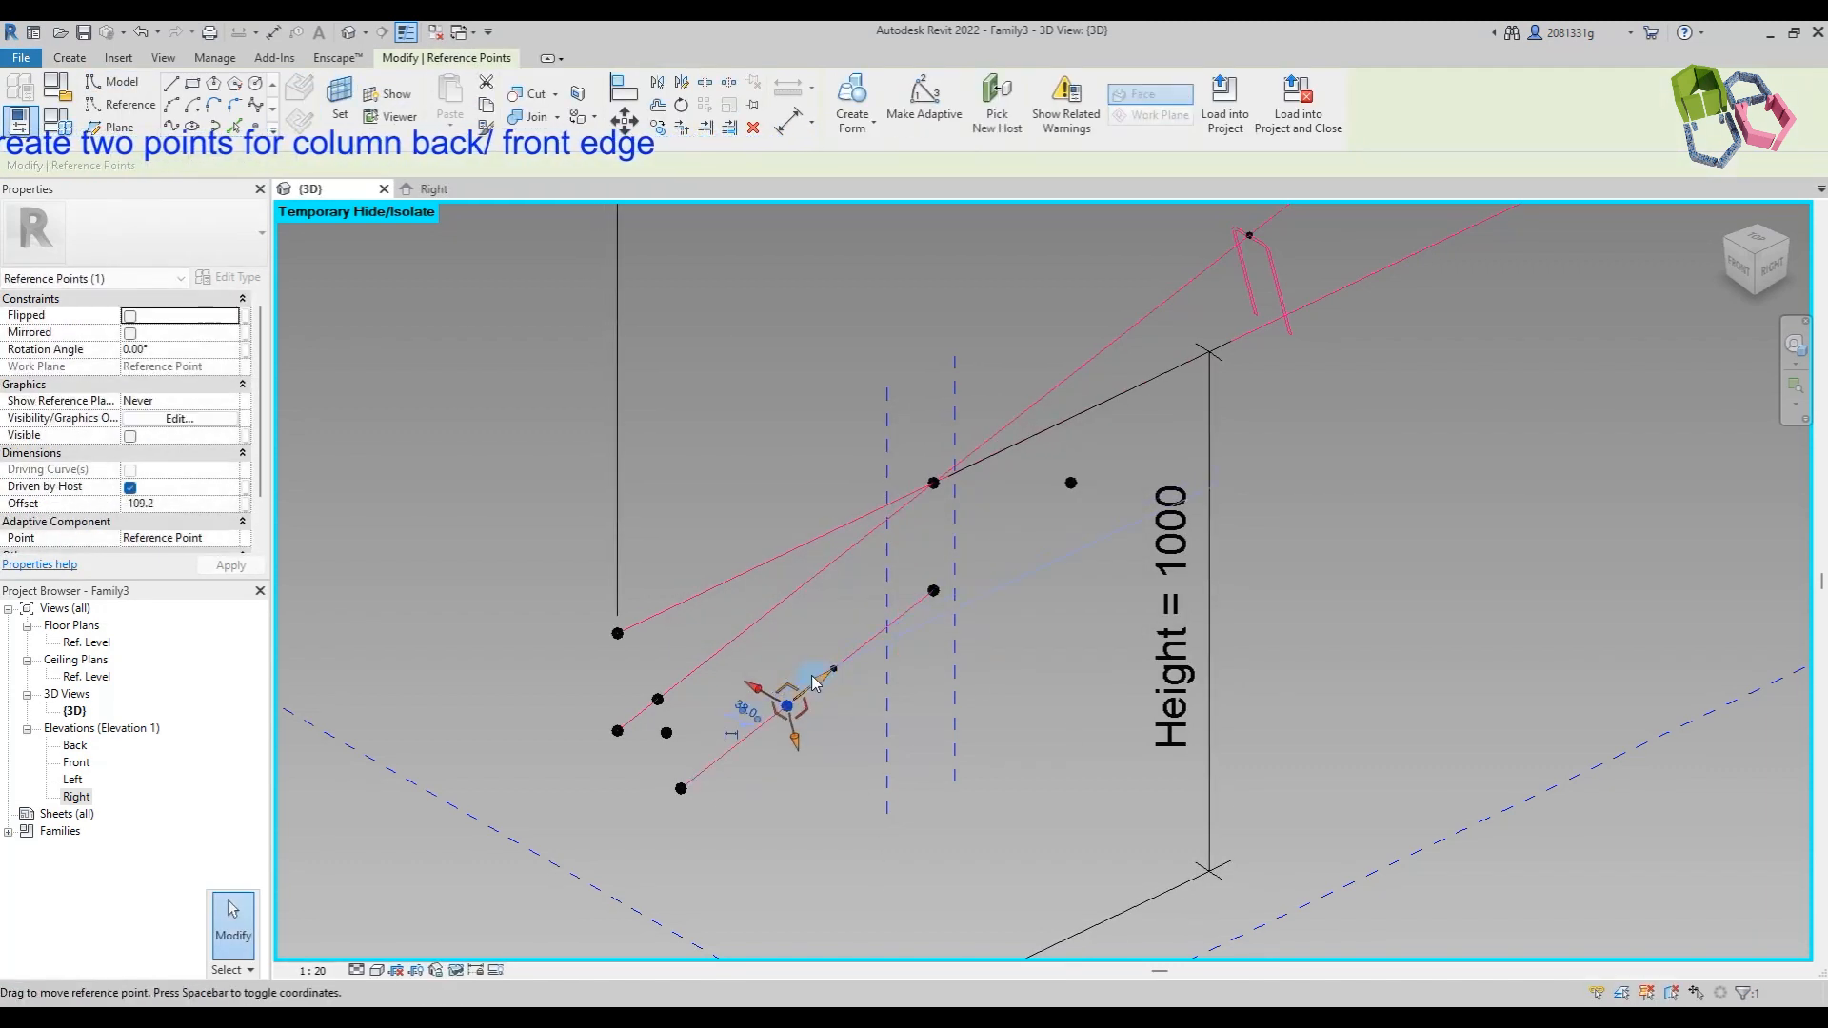
Step: Create a type parameter named CDB and associate it with the backward point's offset
left_click(246, 504)
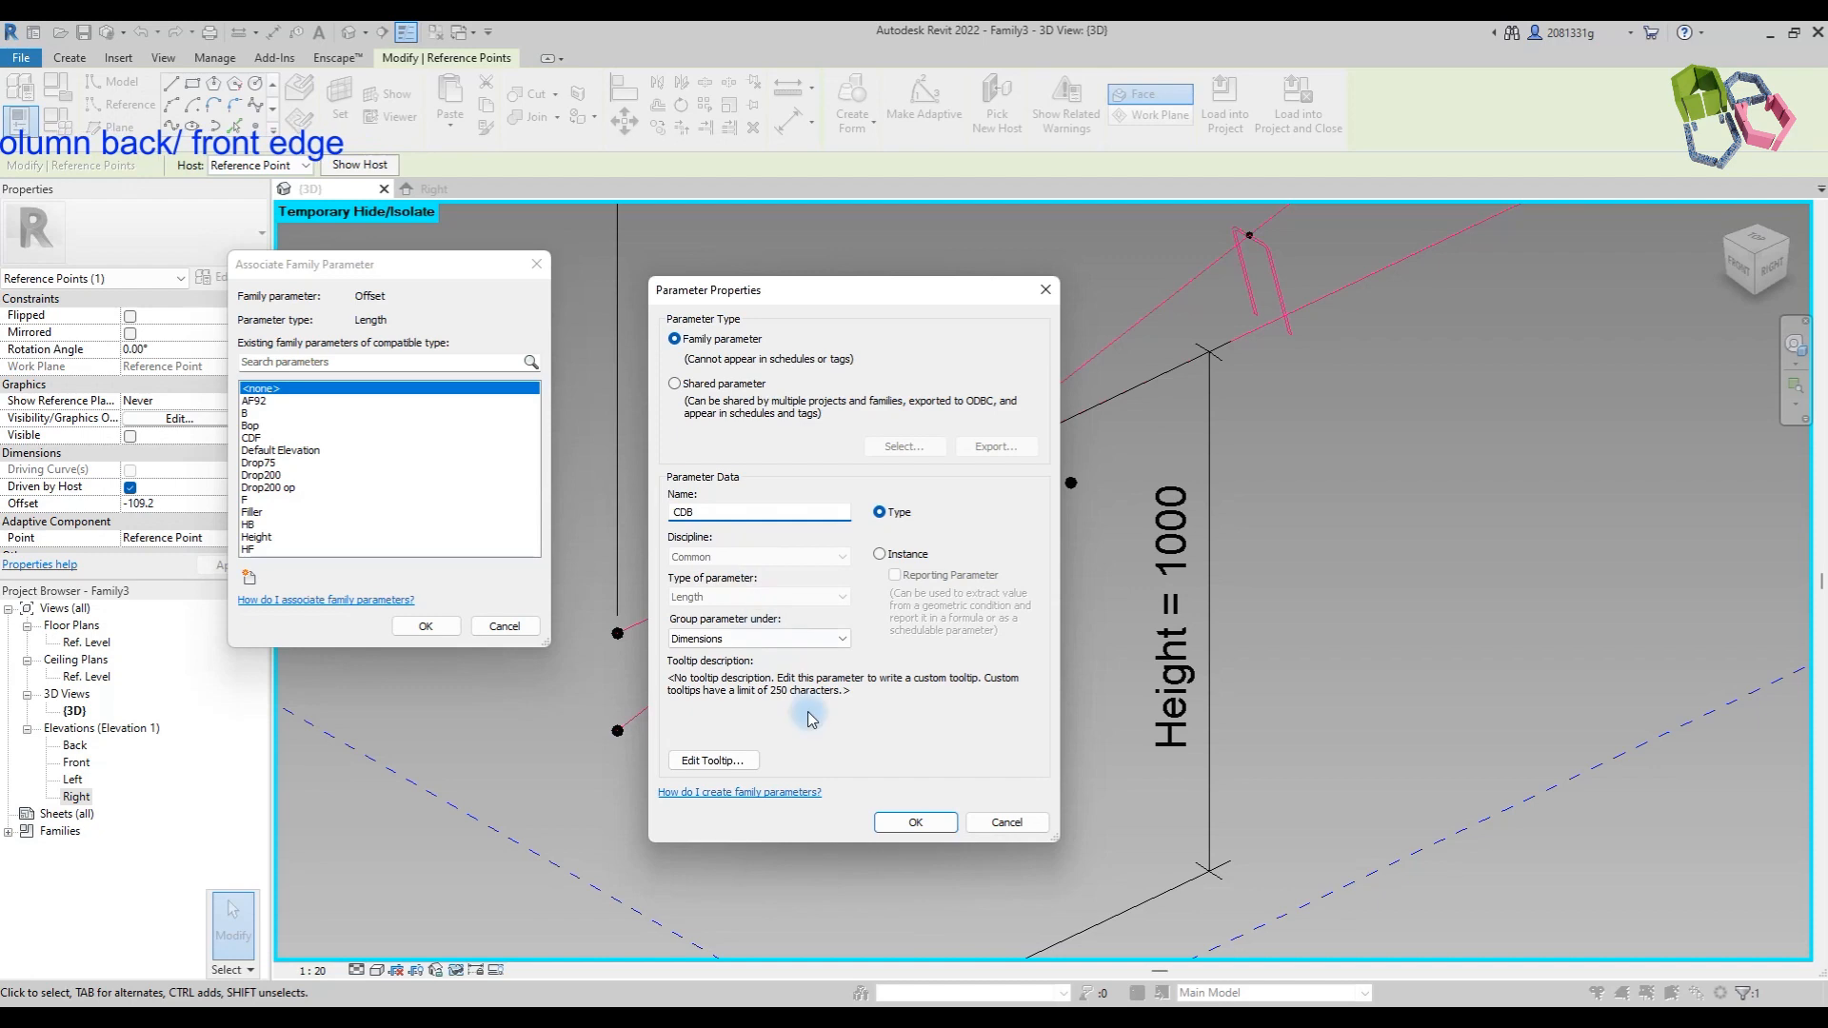
left_click(917, 821)
left_click(425, 625)
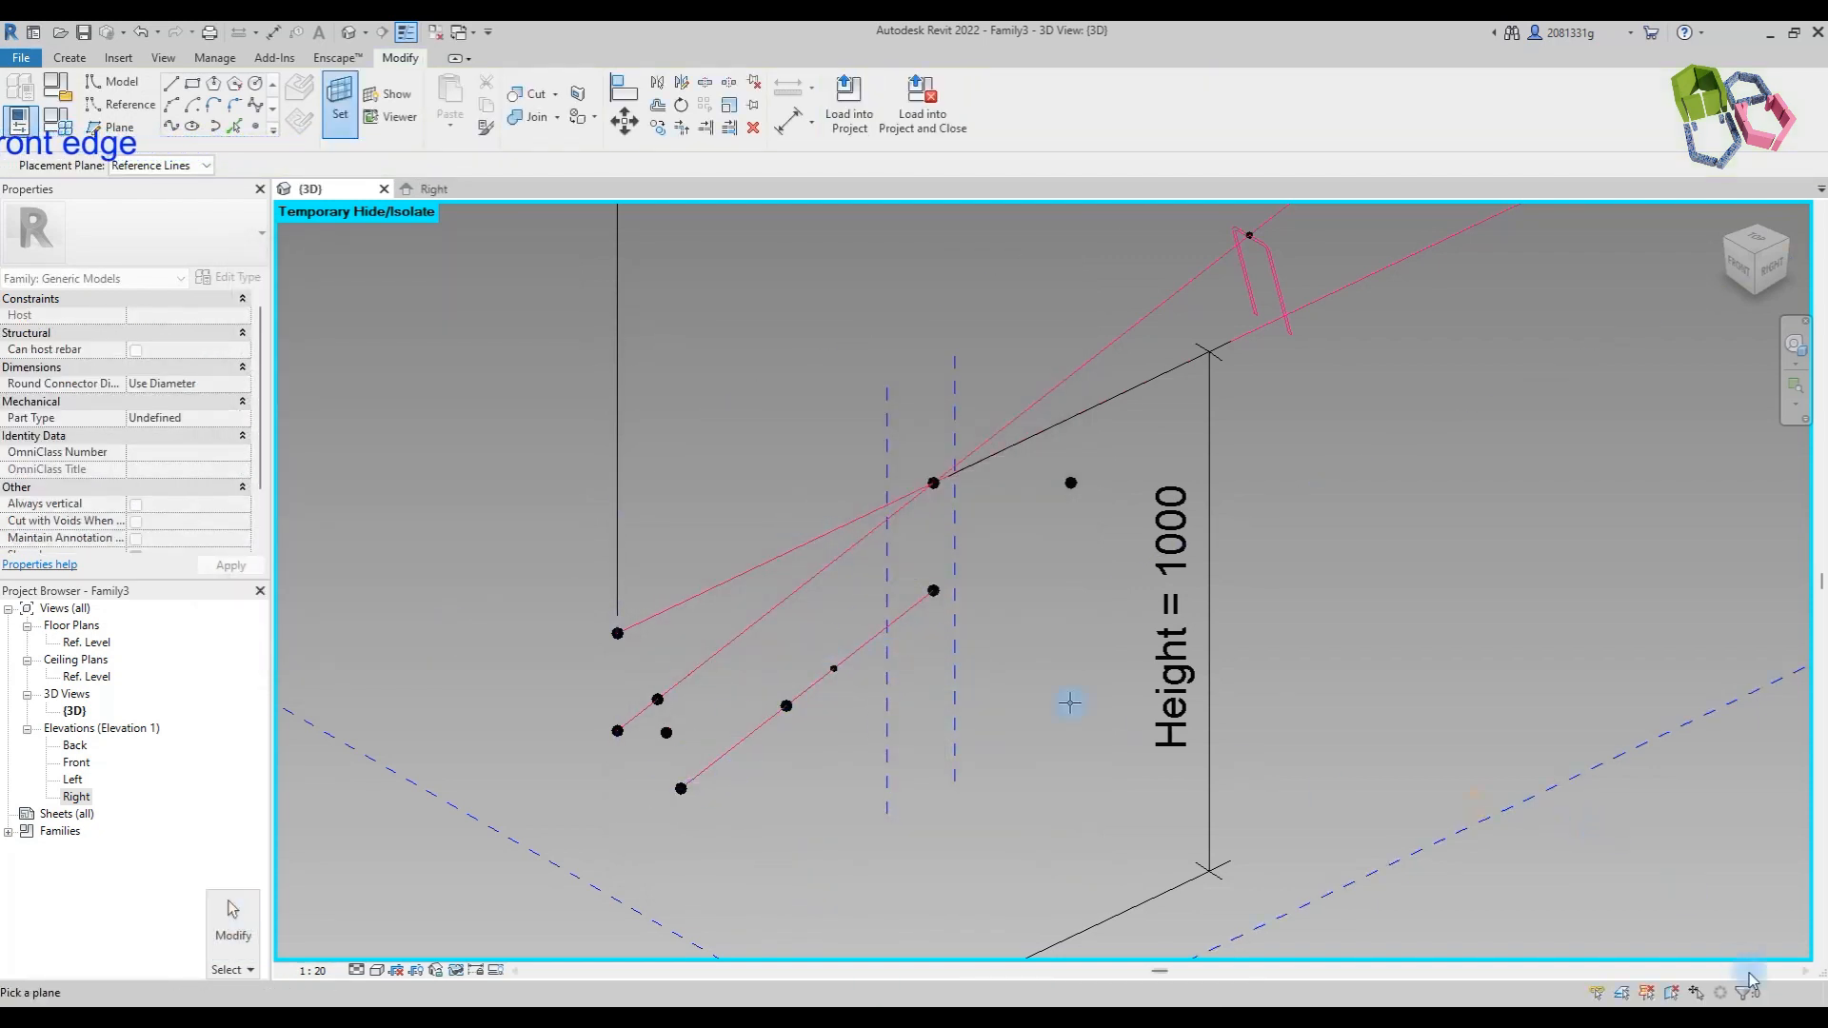
Step: Move the second hosted point to the line's column-centre end by setting its normalized curve parameter to 0, measured from the end
left_click(834, 669)
left_click(179, 520)
type("0")
key("Return")
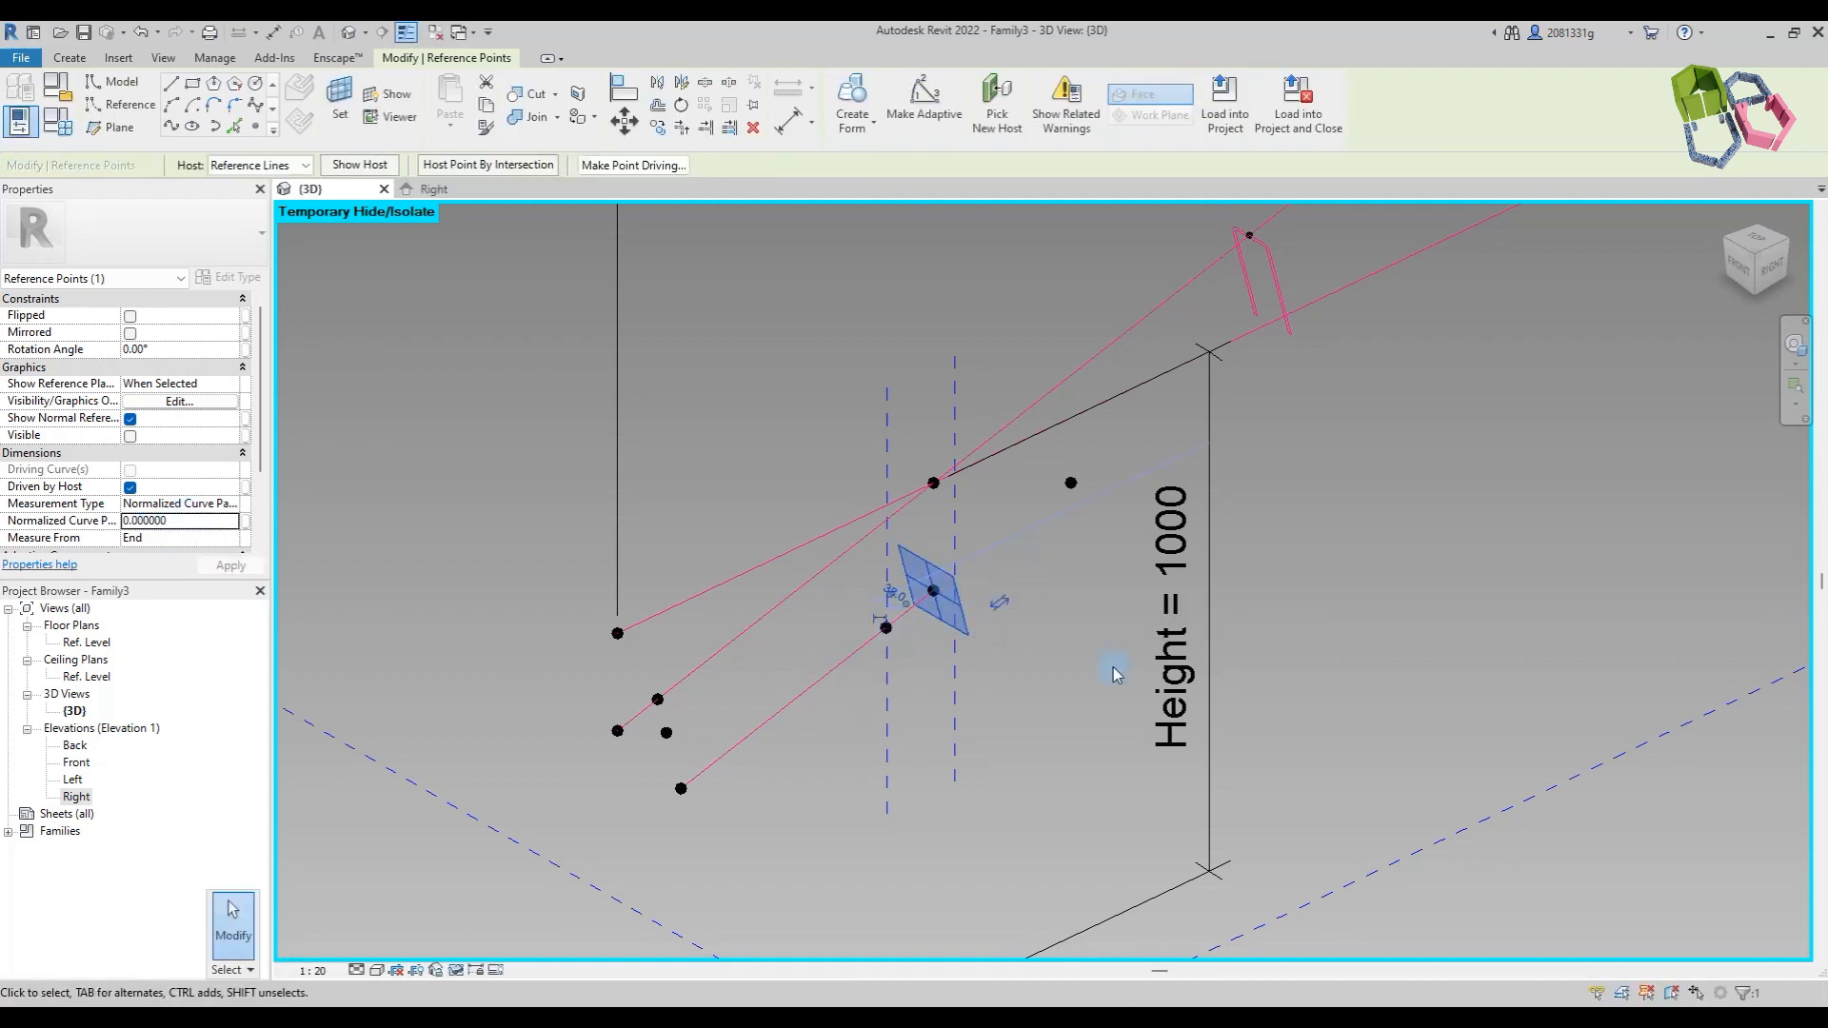
Step: In the Right elevation, create a type parameter named CDB and associate it with the offset of the point behind the column centre
left_click(482, 195)
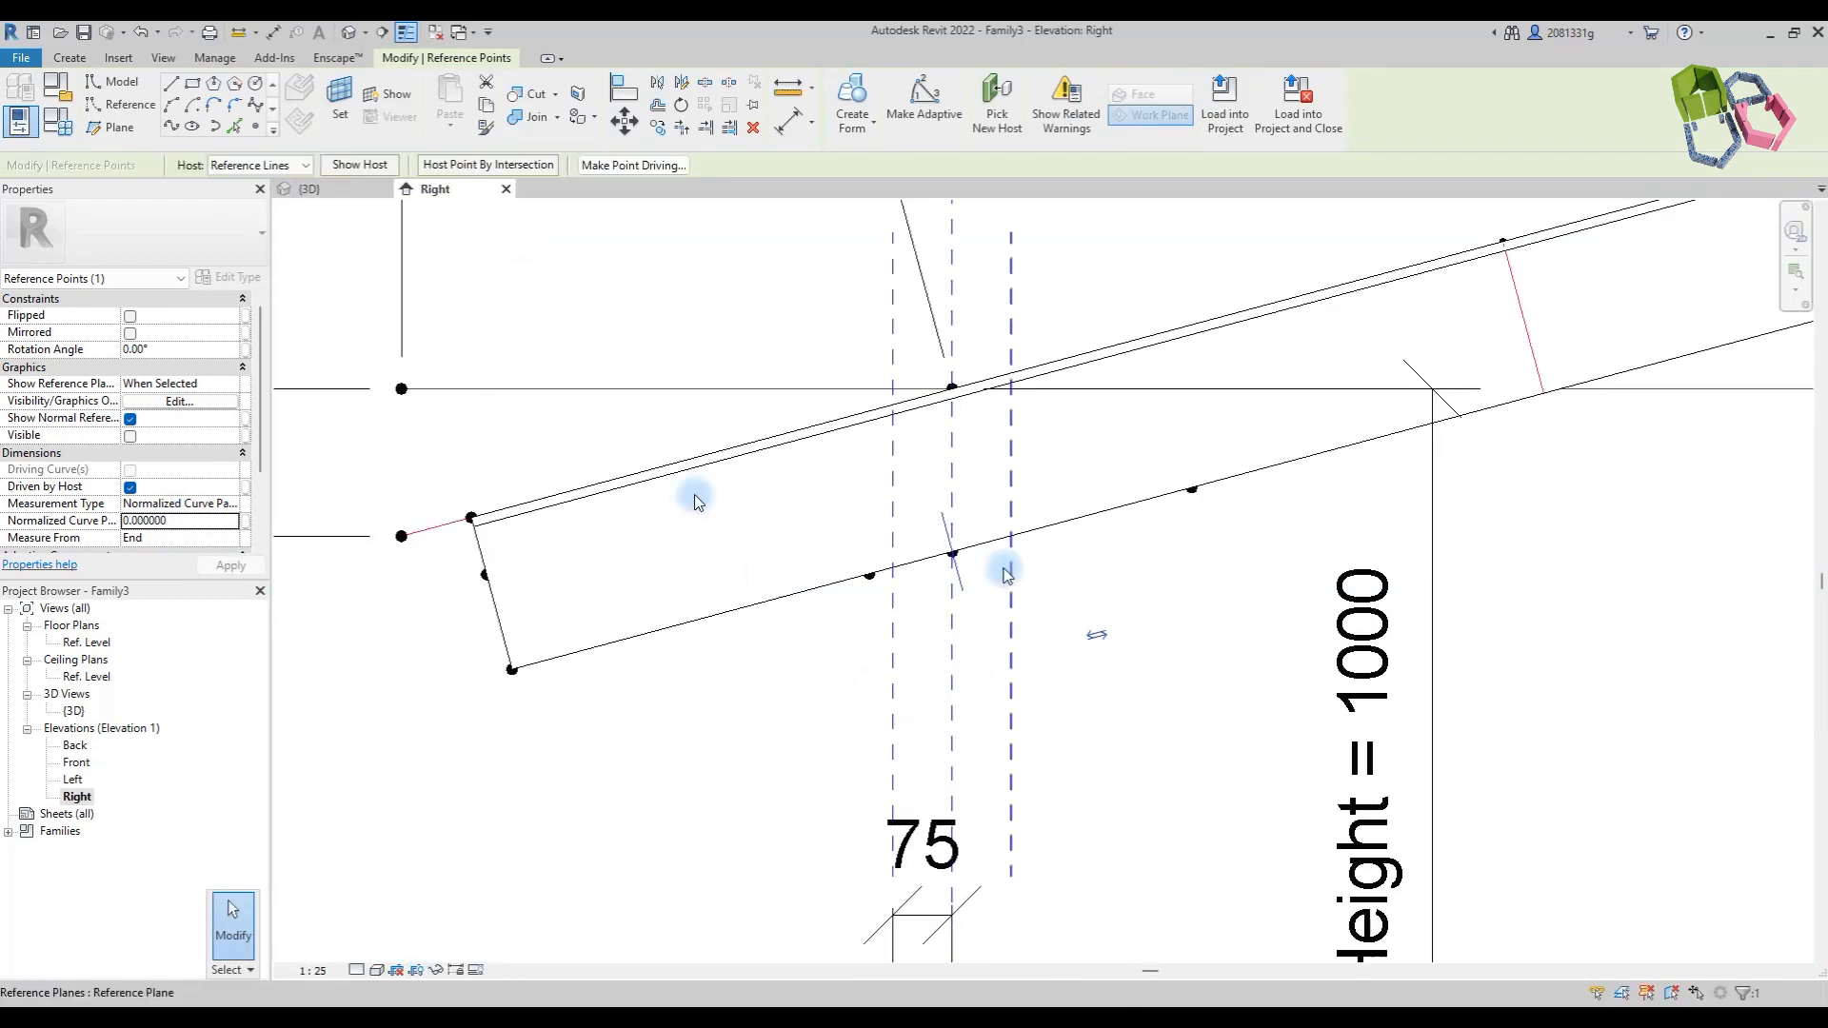
left_click_drag(911, 383, 942, 401)
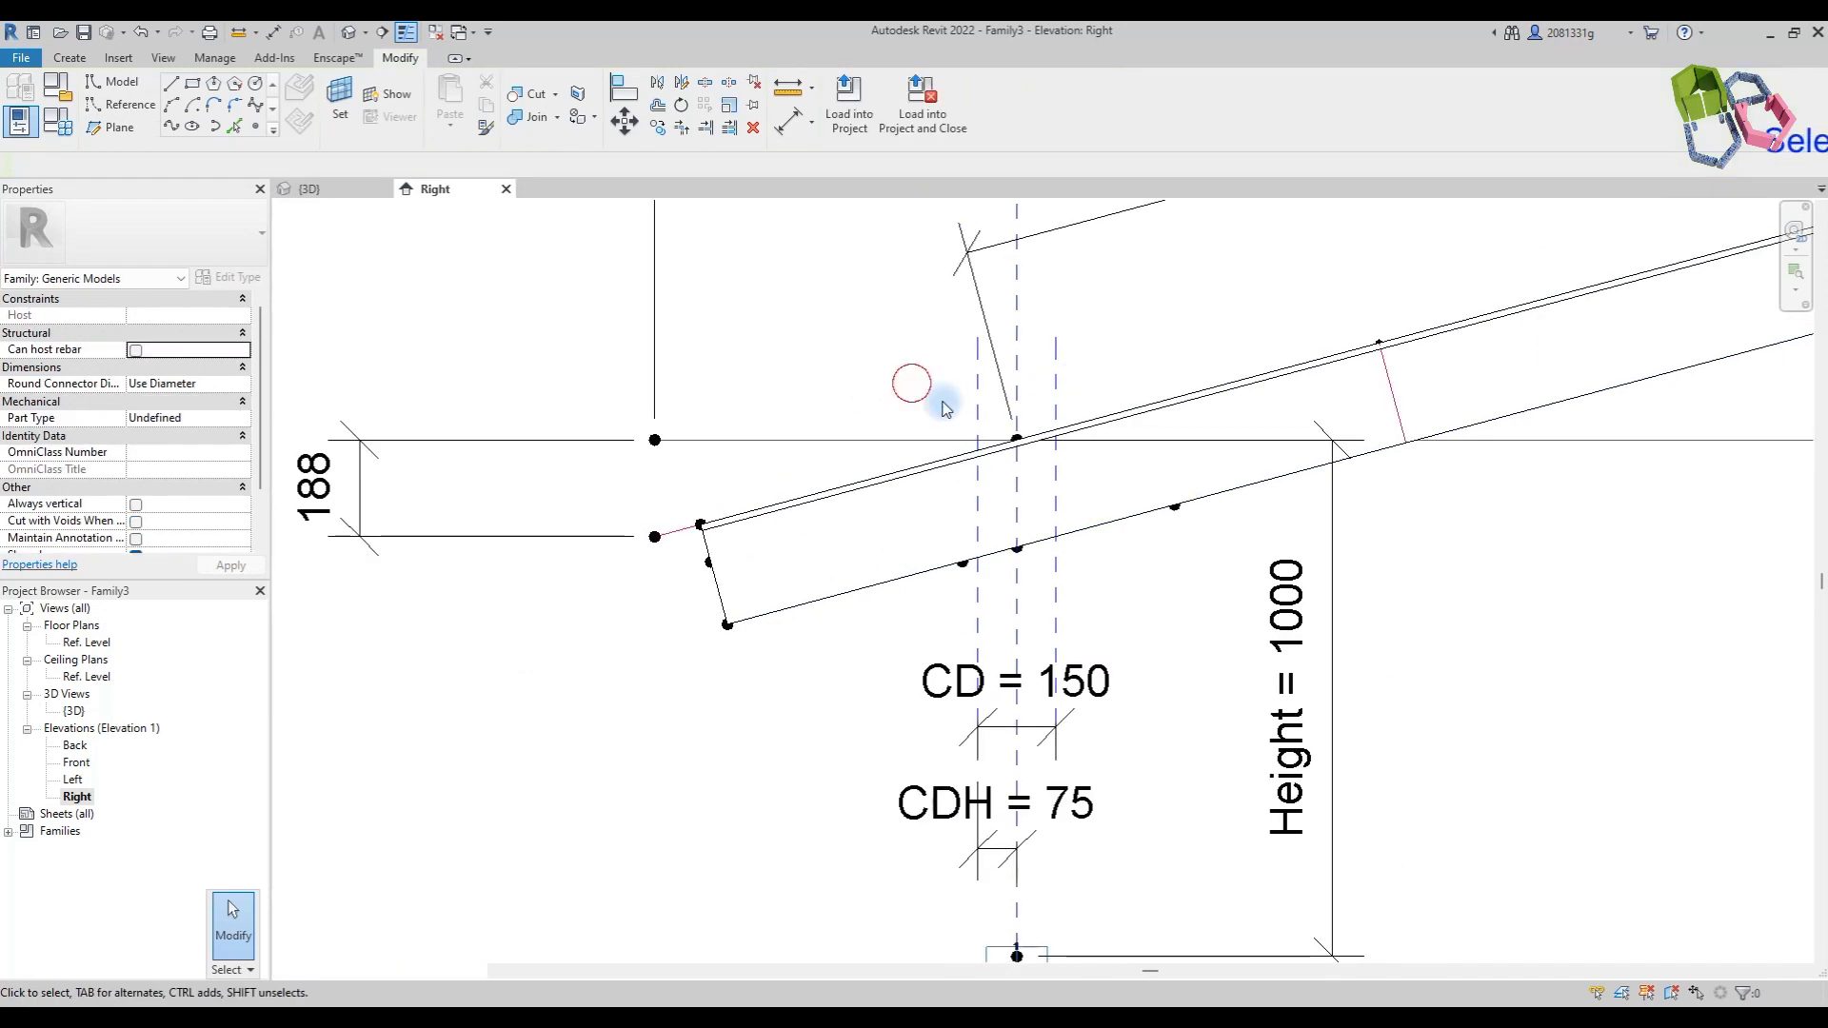
left_click(982, 605)
left_click(246, 505)
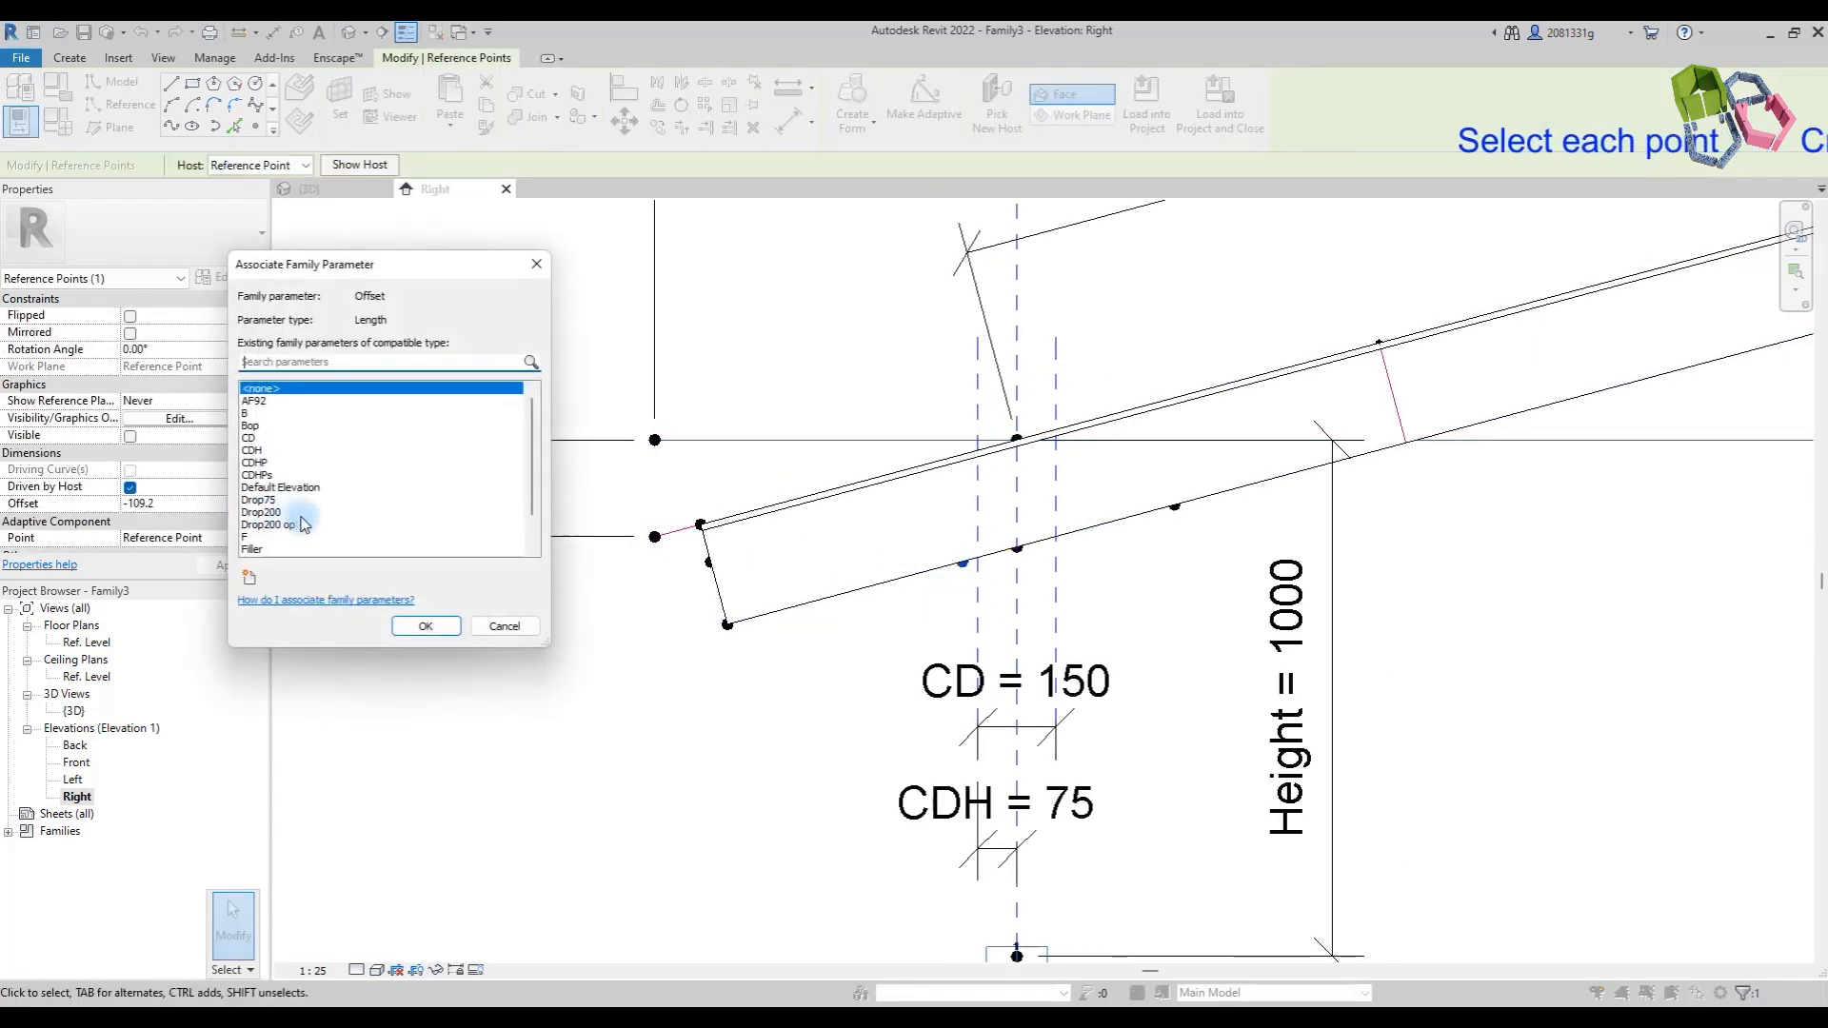
left_click(248, 578)
left_click(754, 510)
type("CDB")
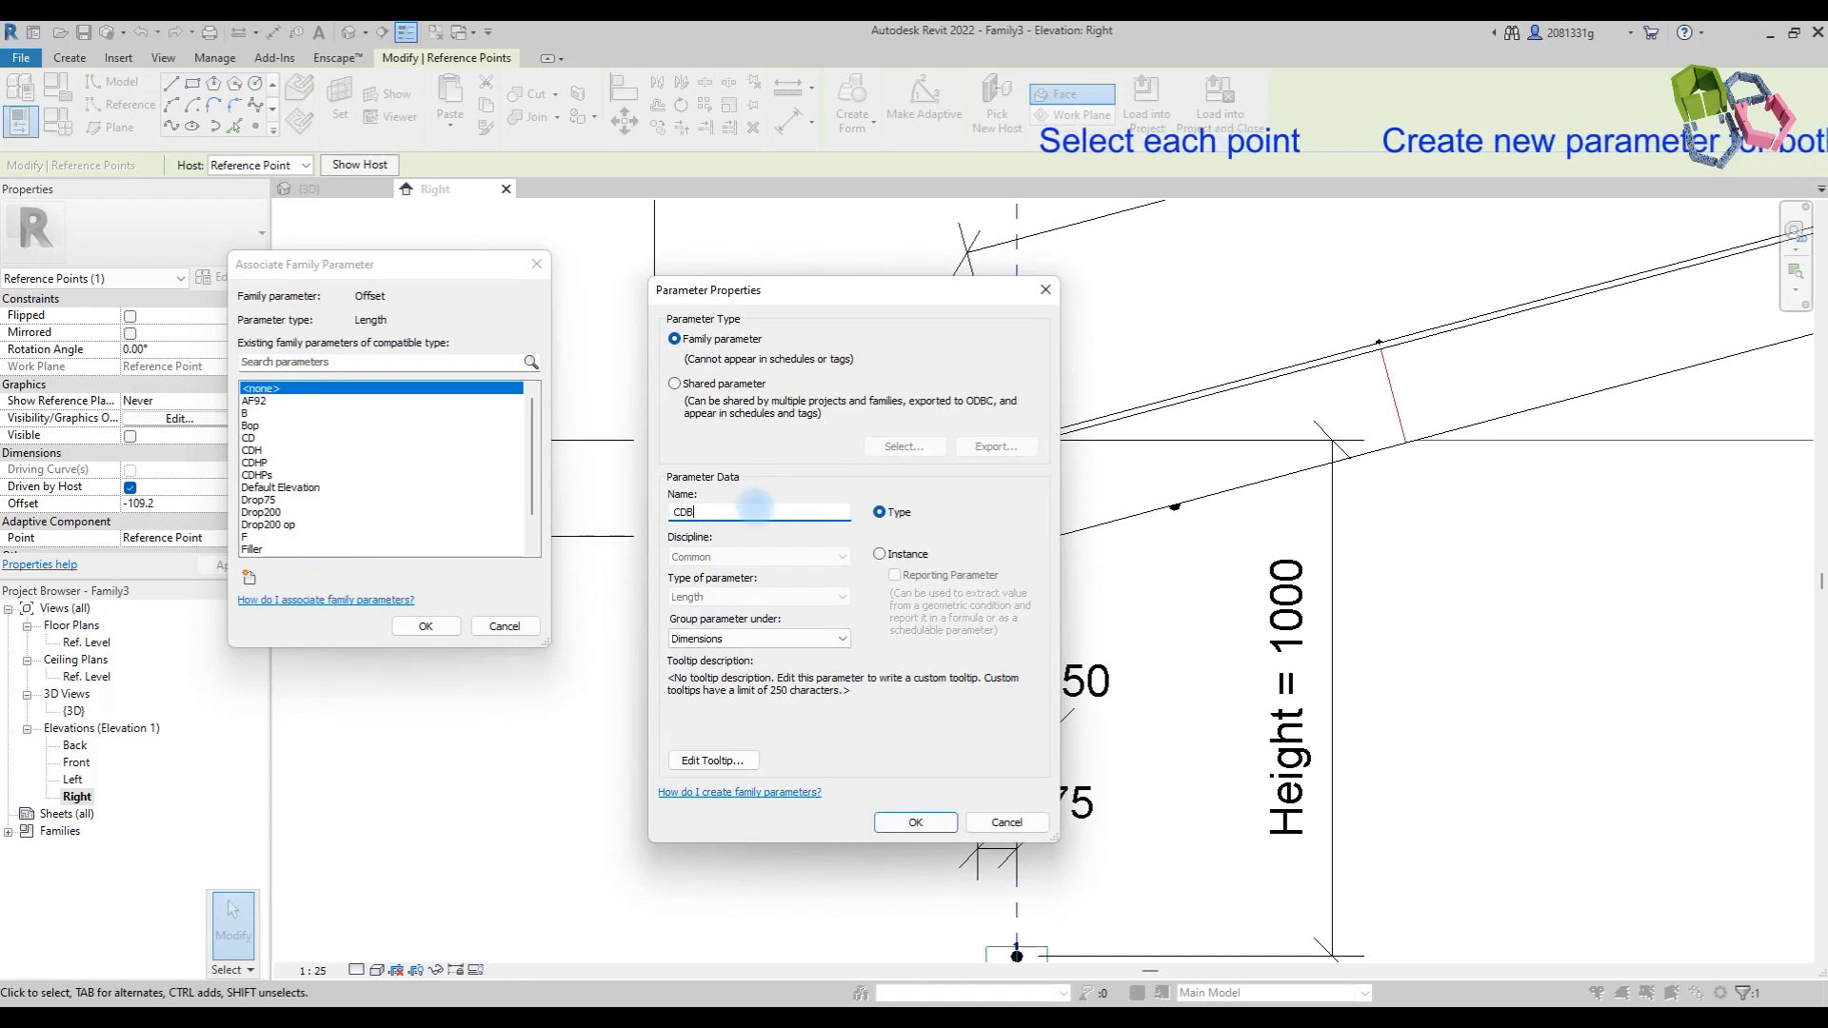
left_click(915, 822)
left_click(425, 625)
Step: Create a type parameter named CDF and associate it with the offset of the point in front of the column centre
left_click_drag(1110, 294, 1190, 522)
left_click(246, 502)
left_click(248, 578)
type("CDF")
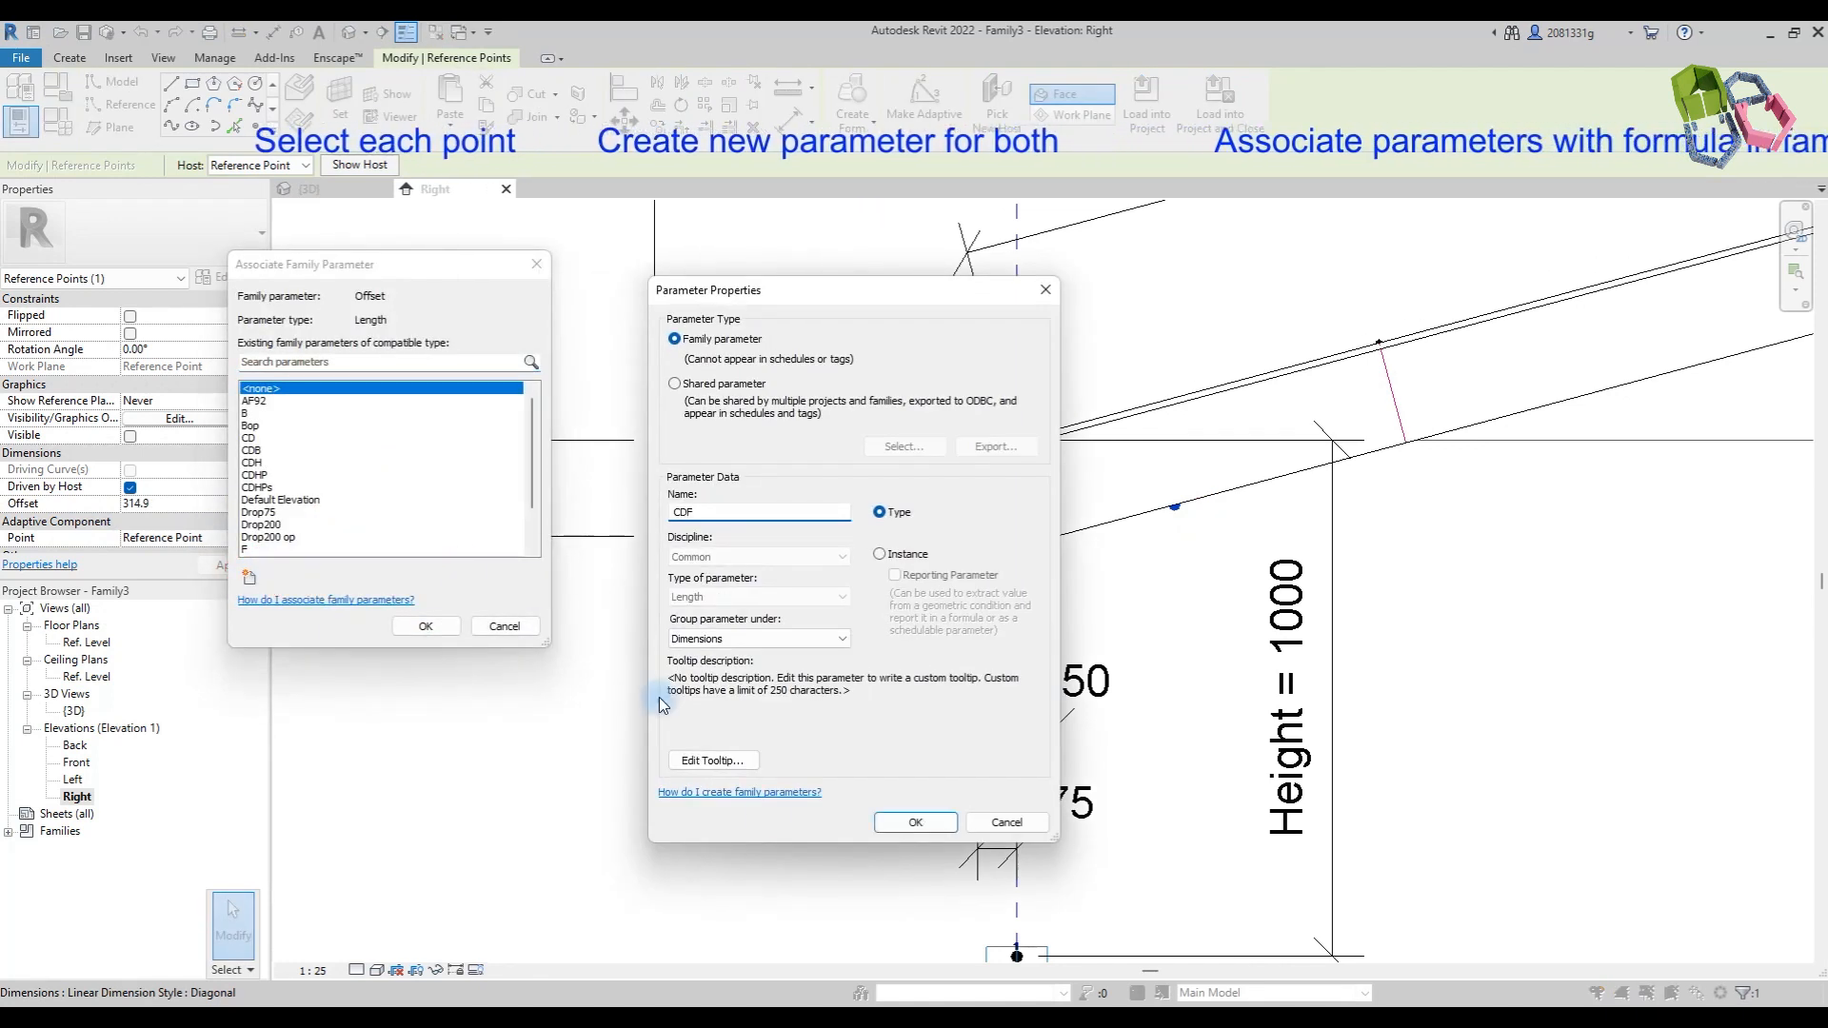
left_click(915, 822)
left_click(425, 625)
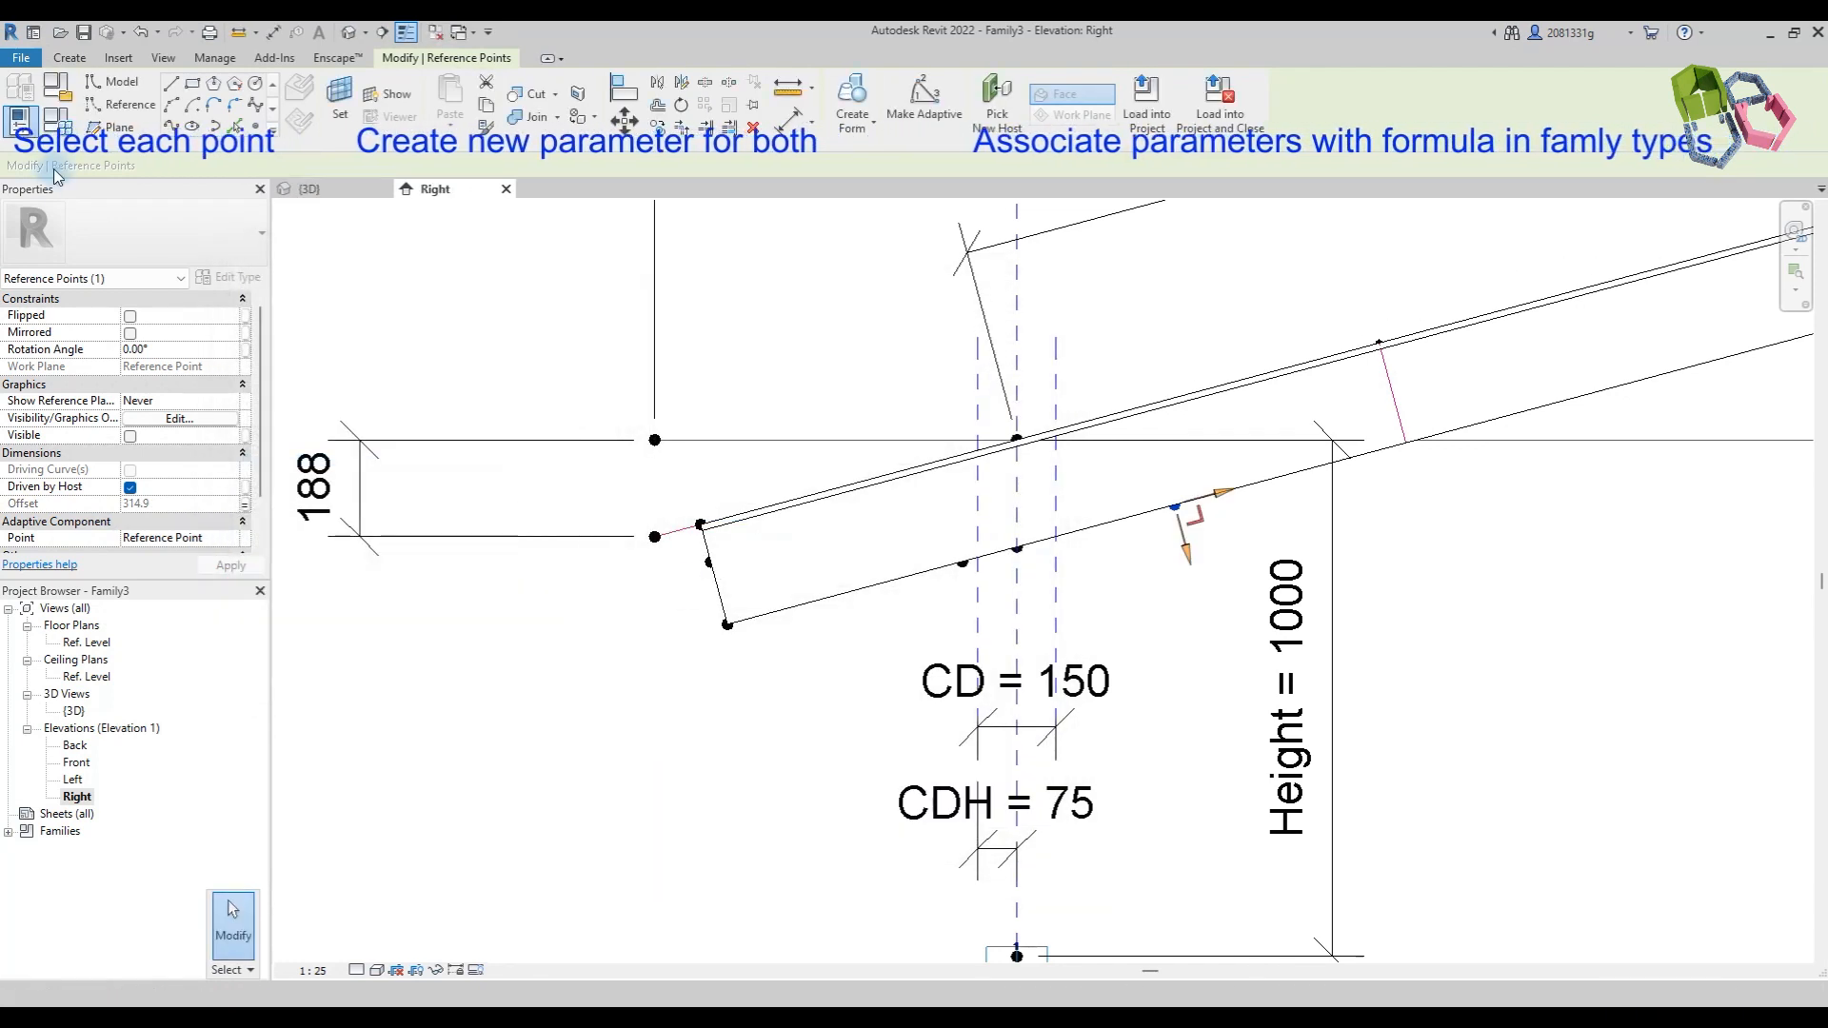
Step: In the family types, set the formula of CDB to CDHPs and the formula of CDF to -CDHPs
left_click(57, 121)
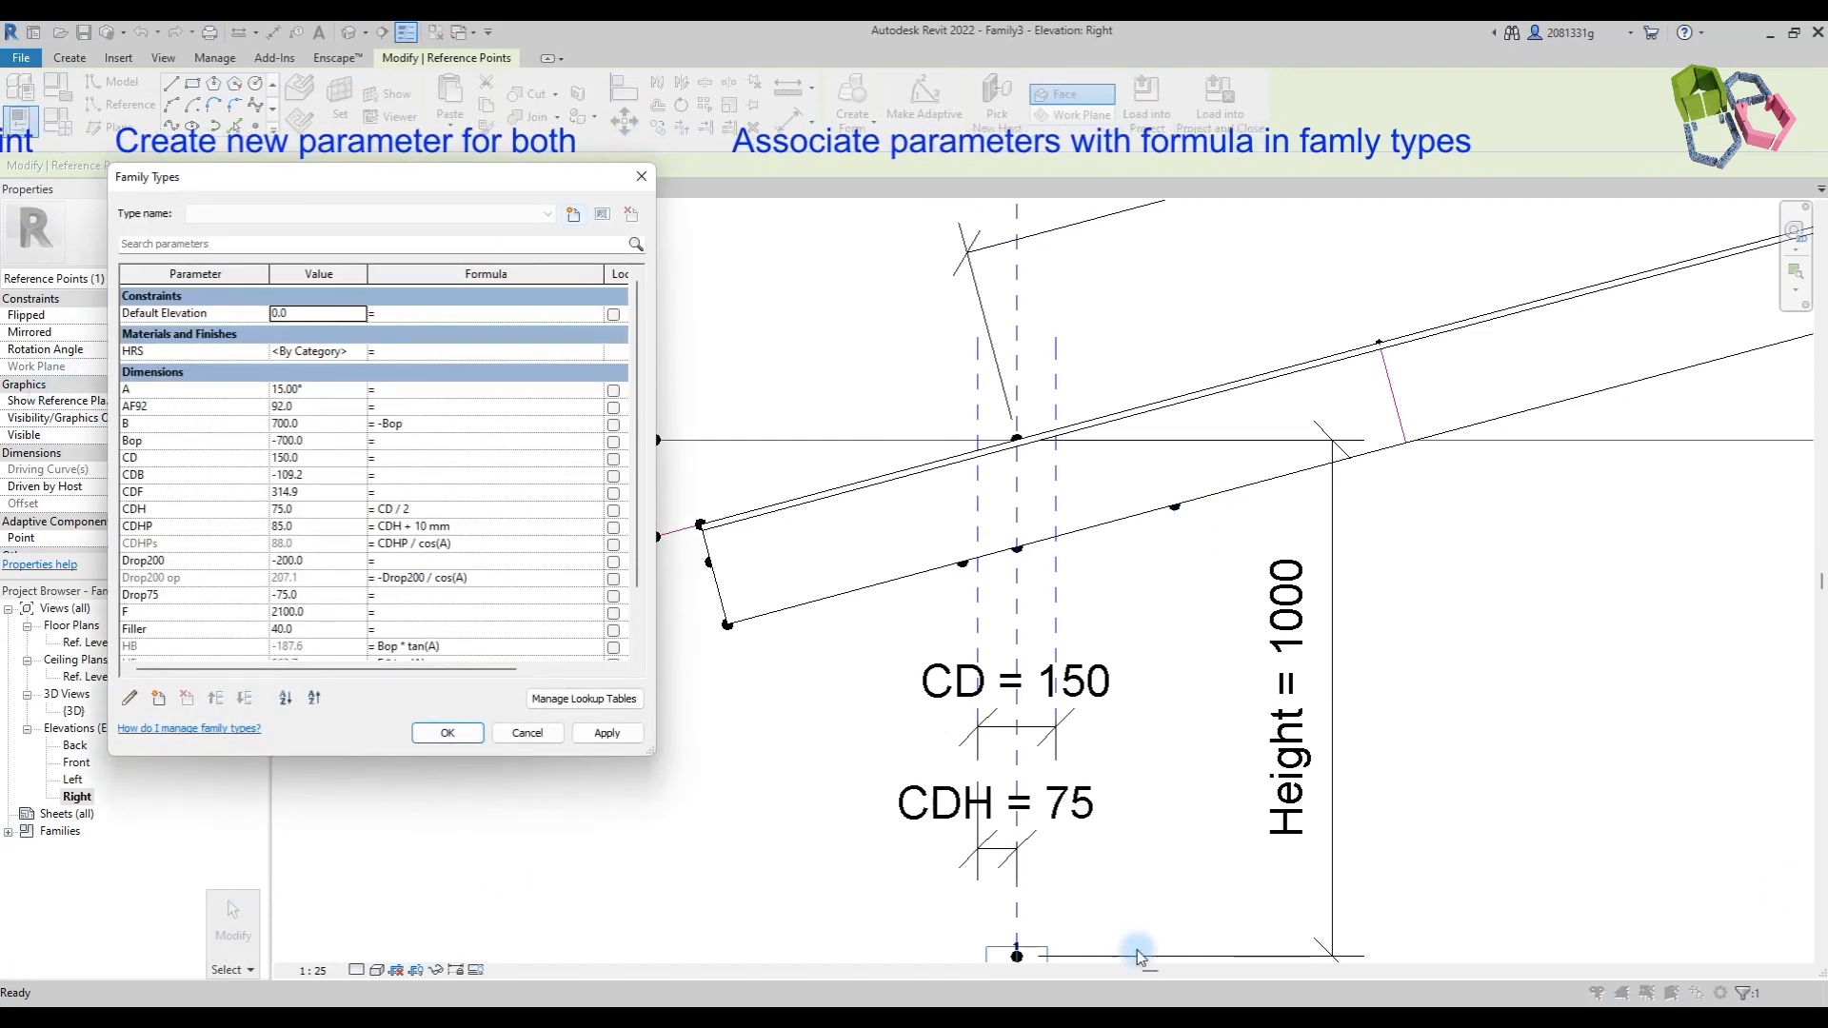
left_click(1731, 997)
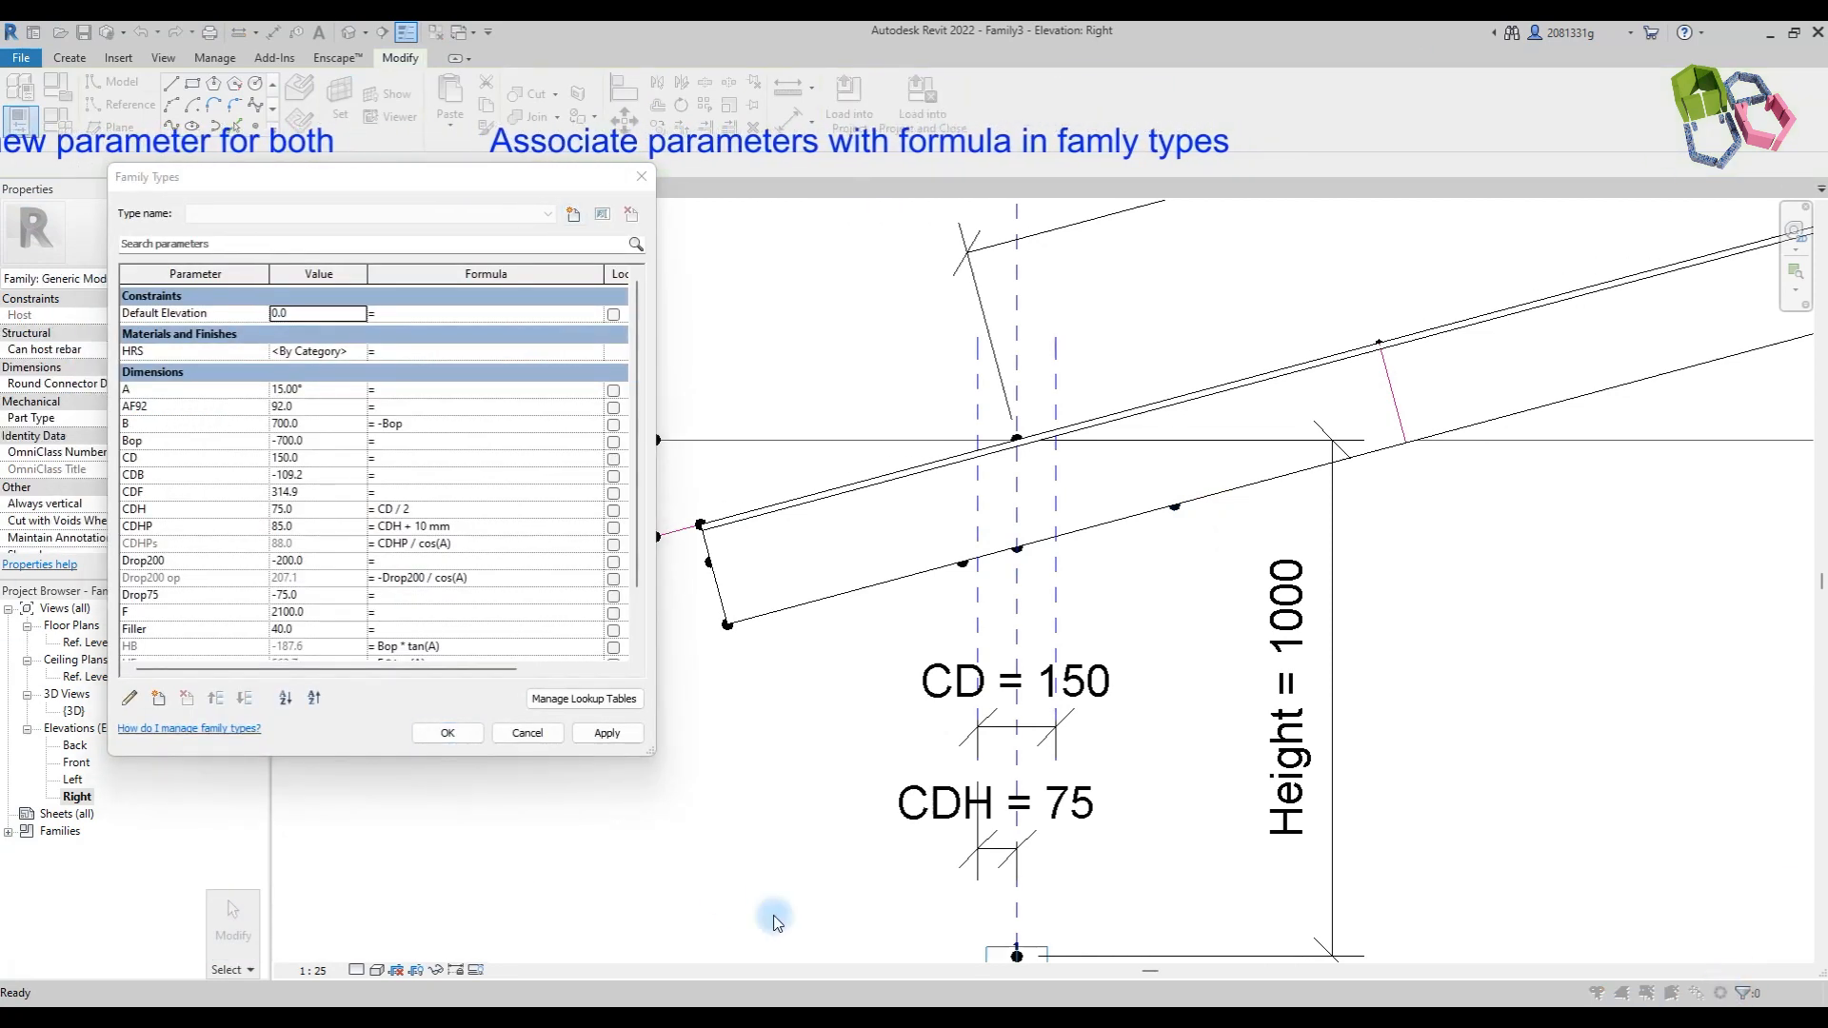
left_click(394, 475)
type("CDHPs")
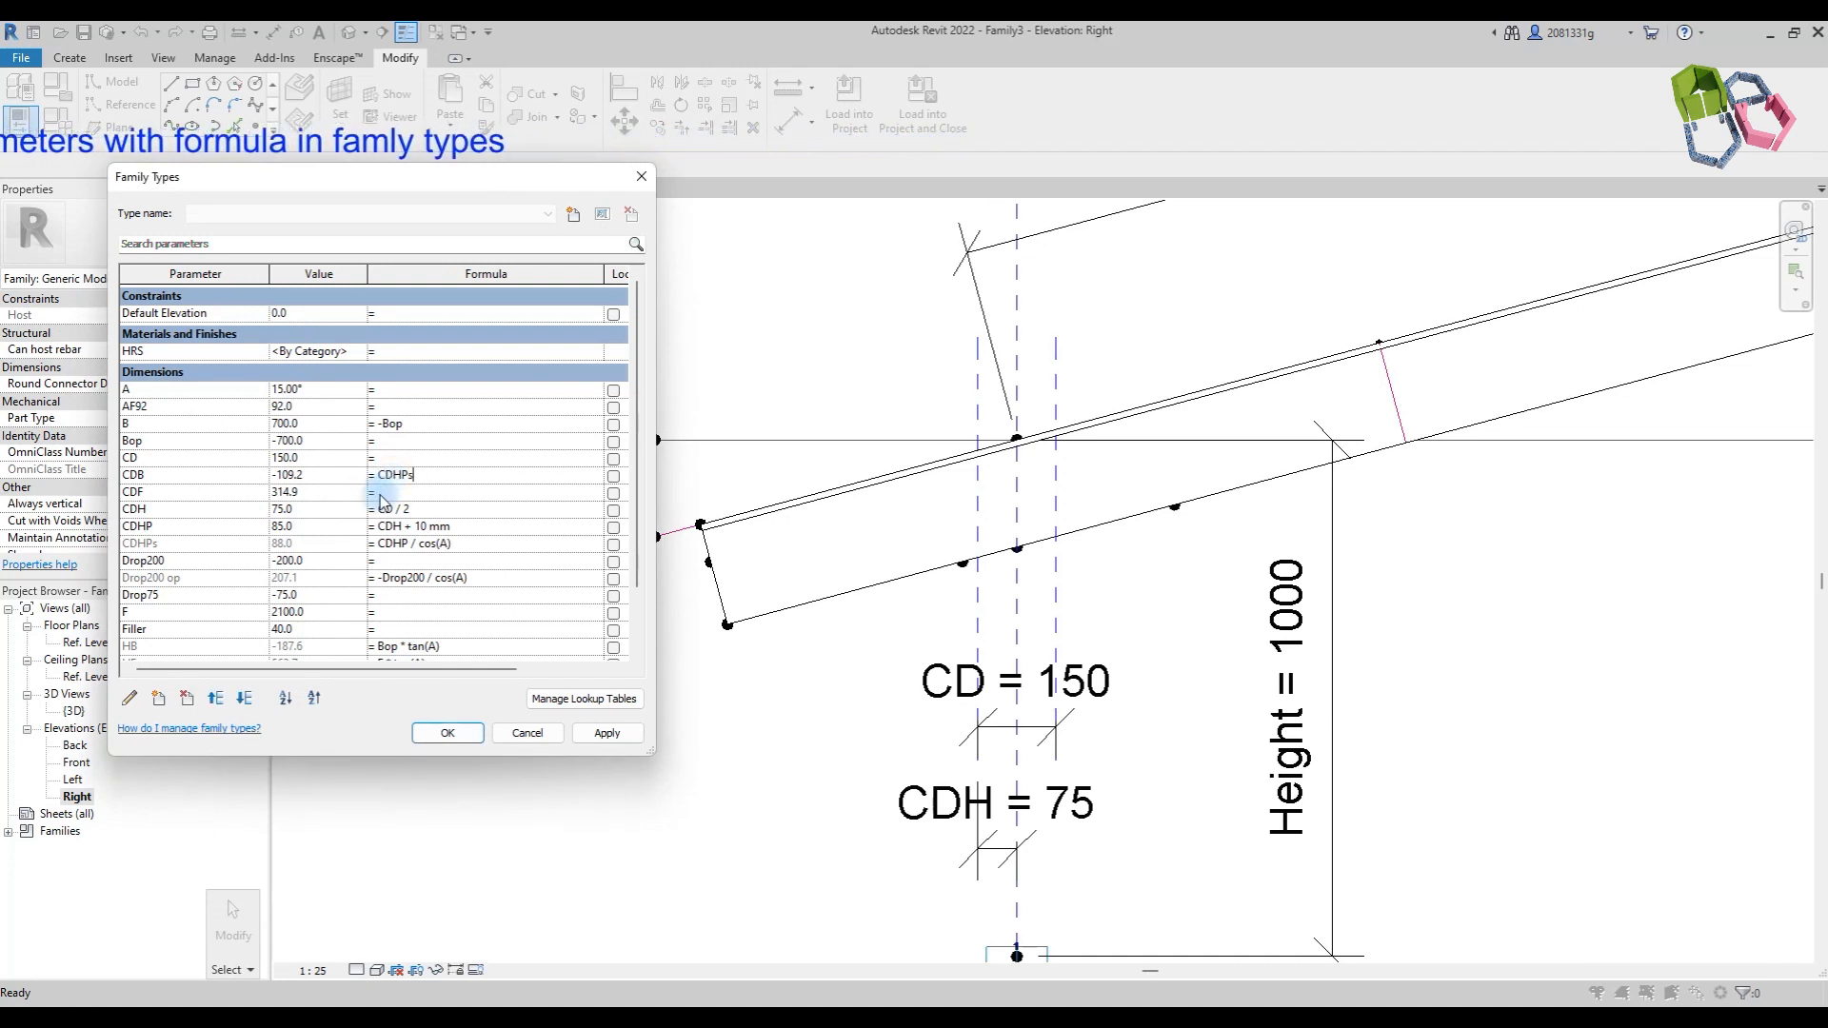
left_click(386, 492)
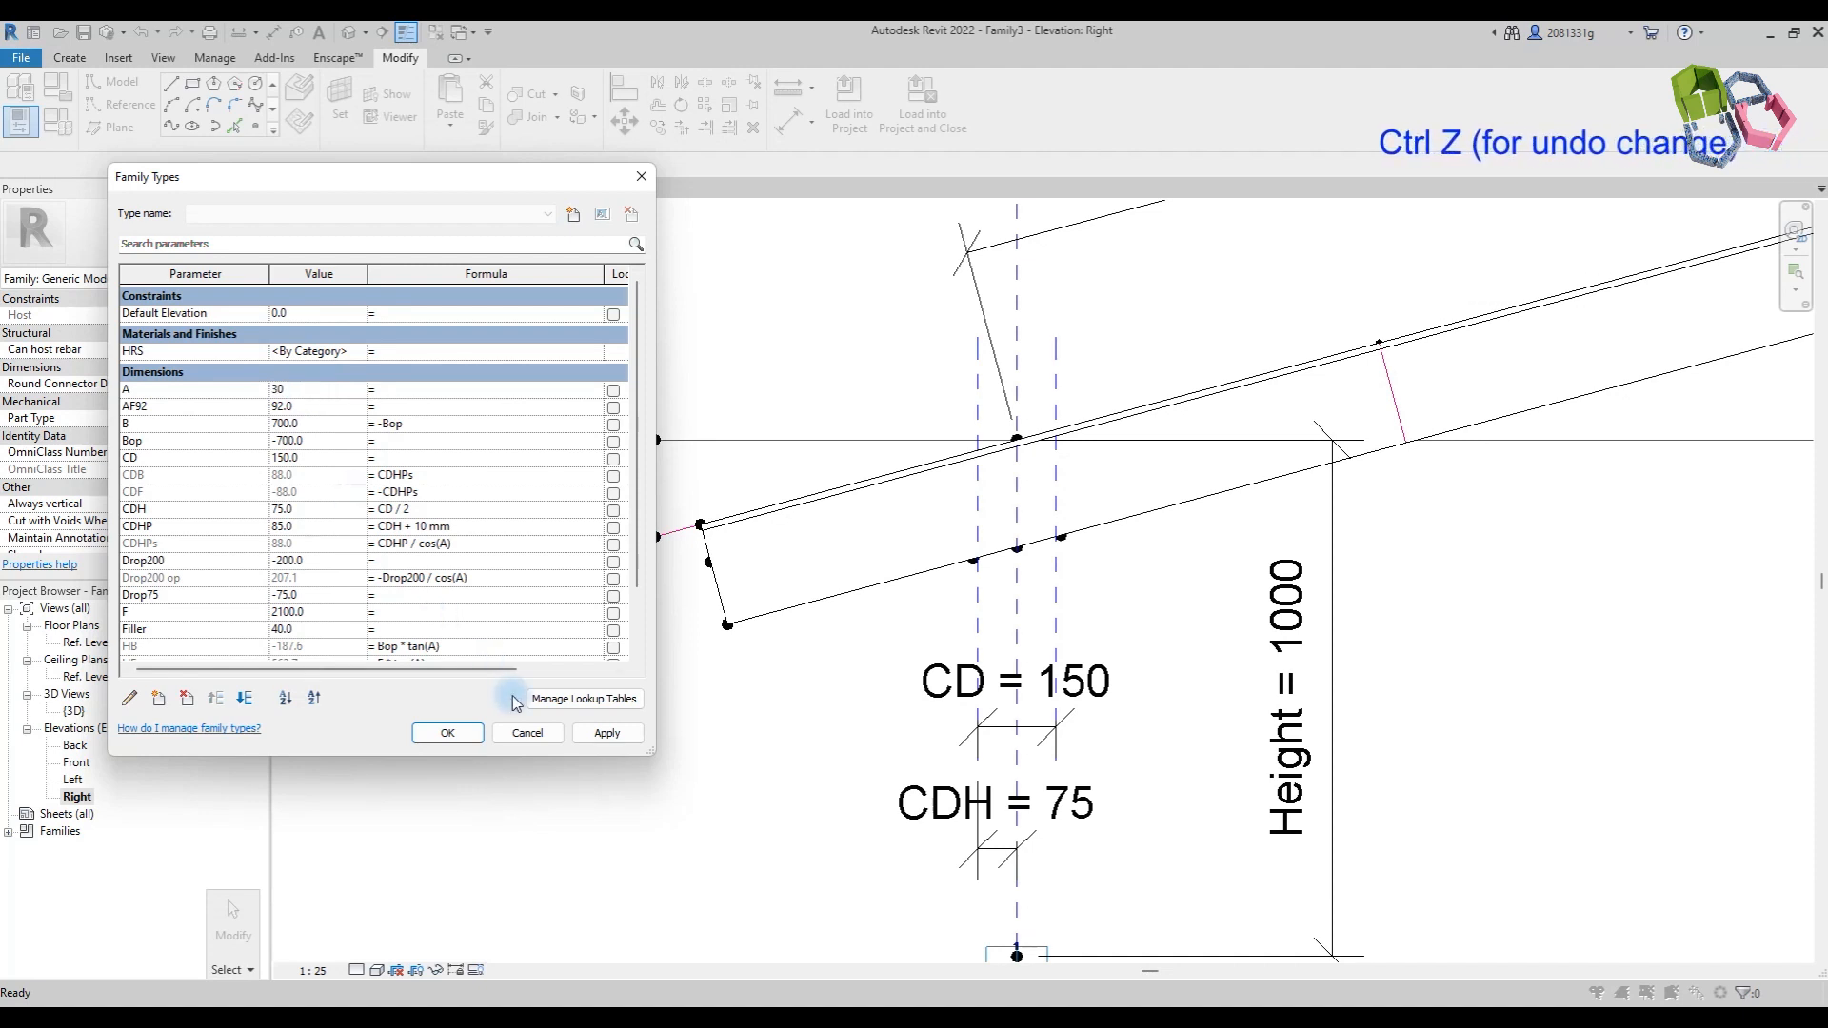
Step: Test the family with angle A set to 30°, and undo the angle change
left_click(607, 734)
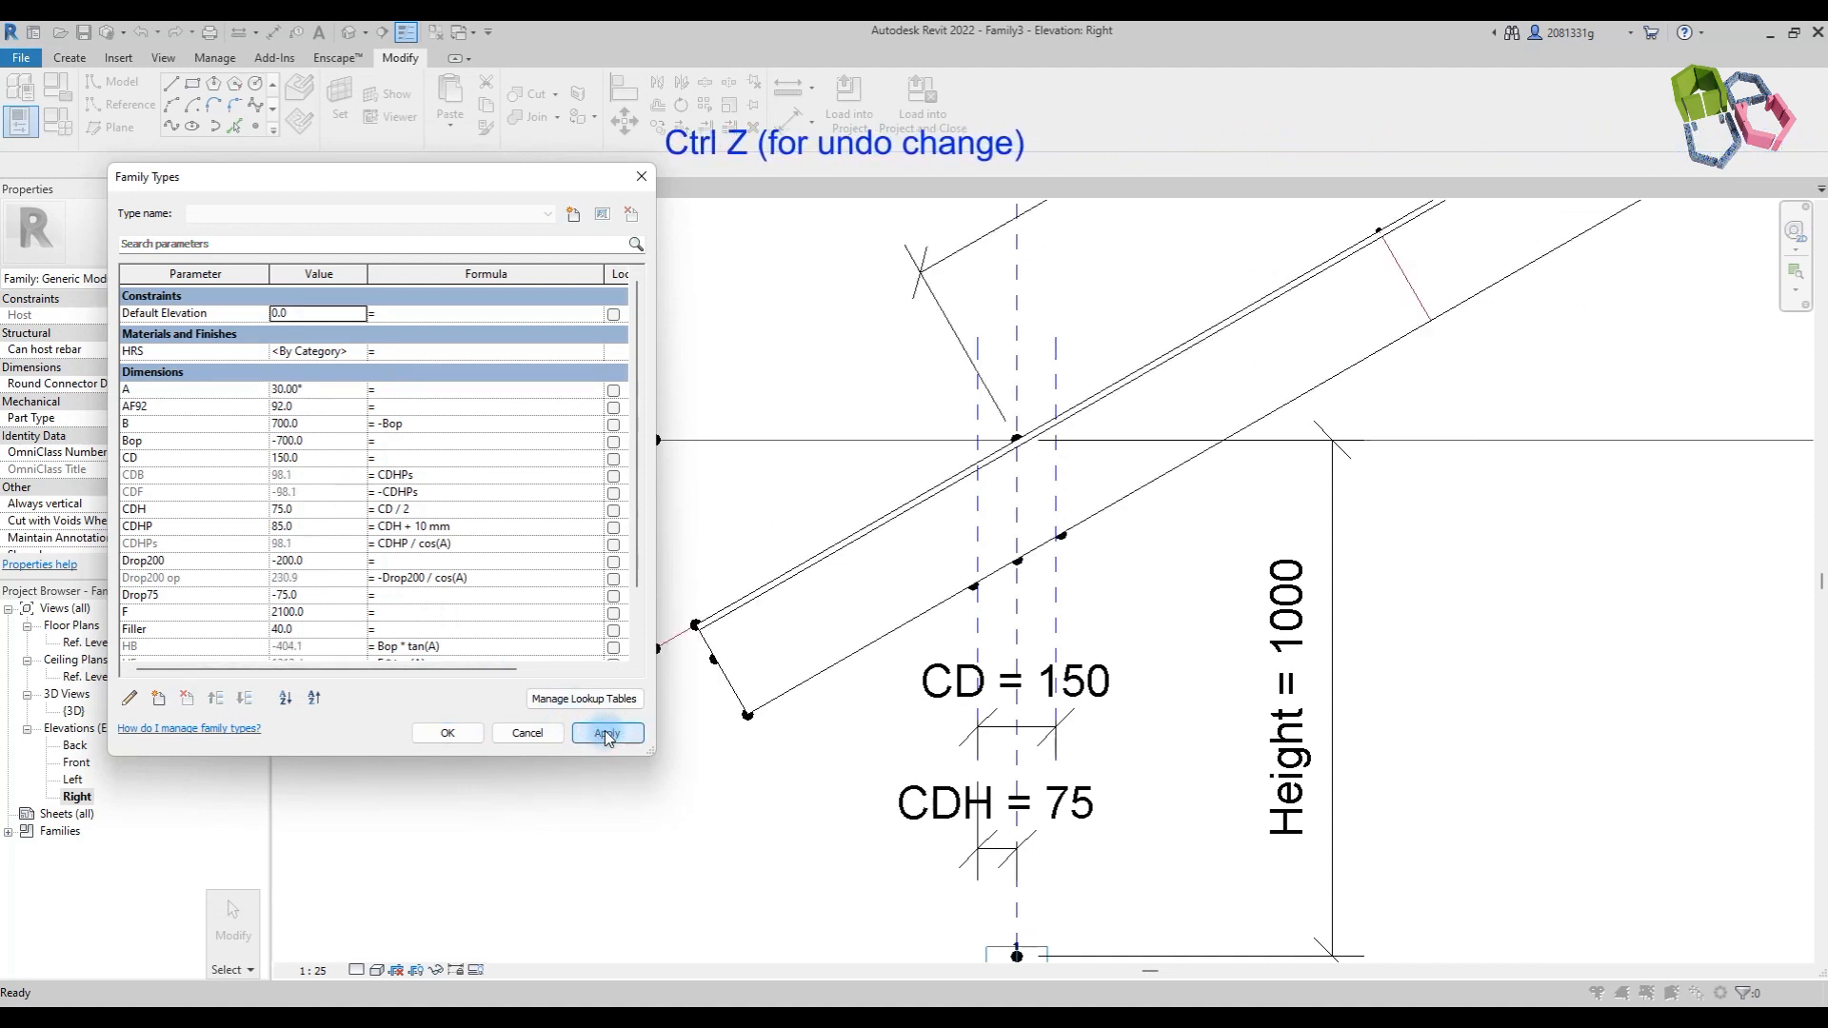
left_click(451, 734)
left_click(148, 33)
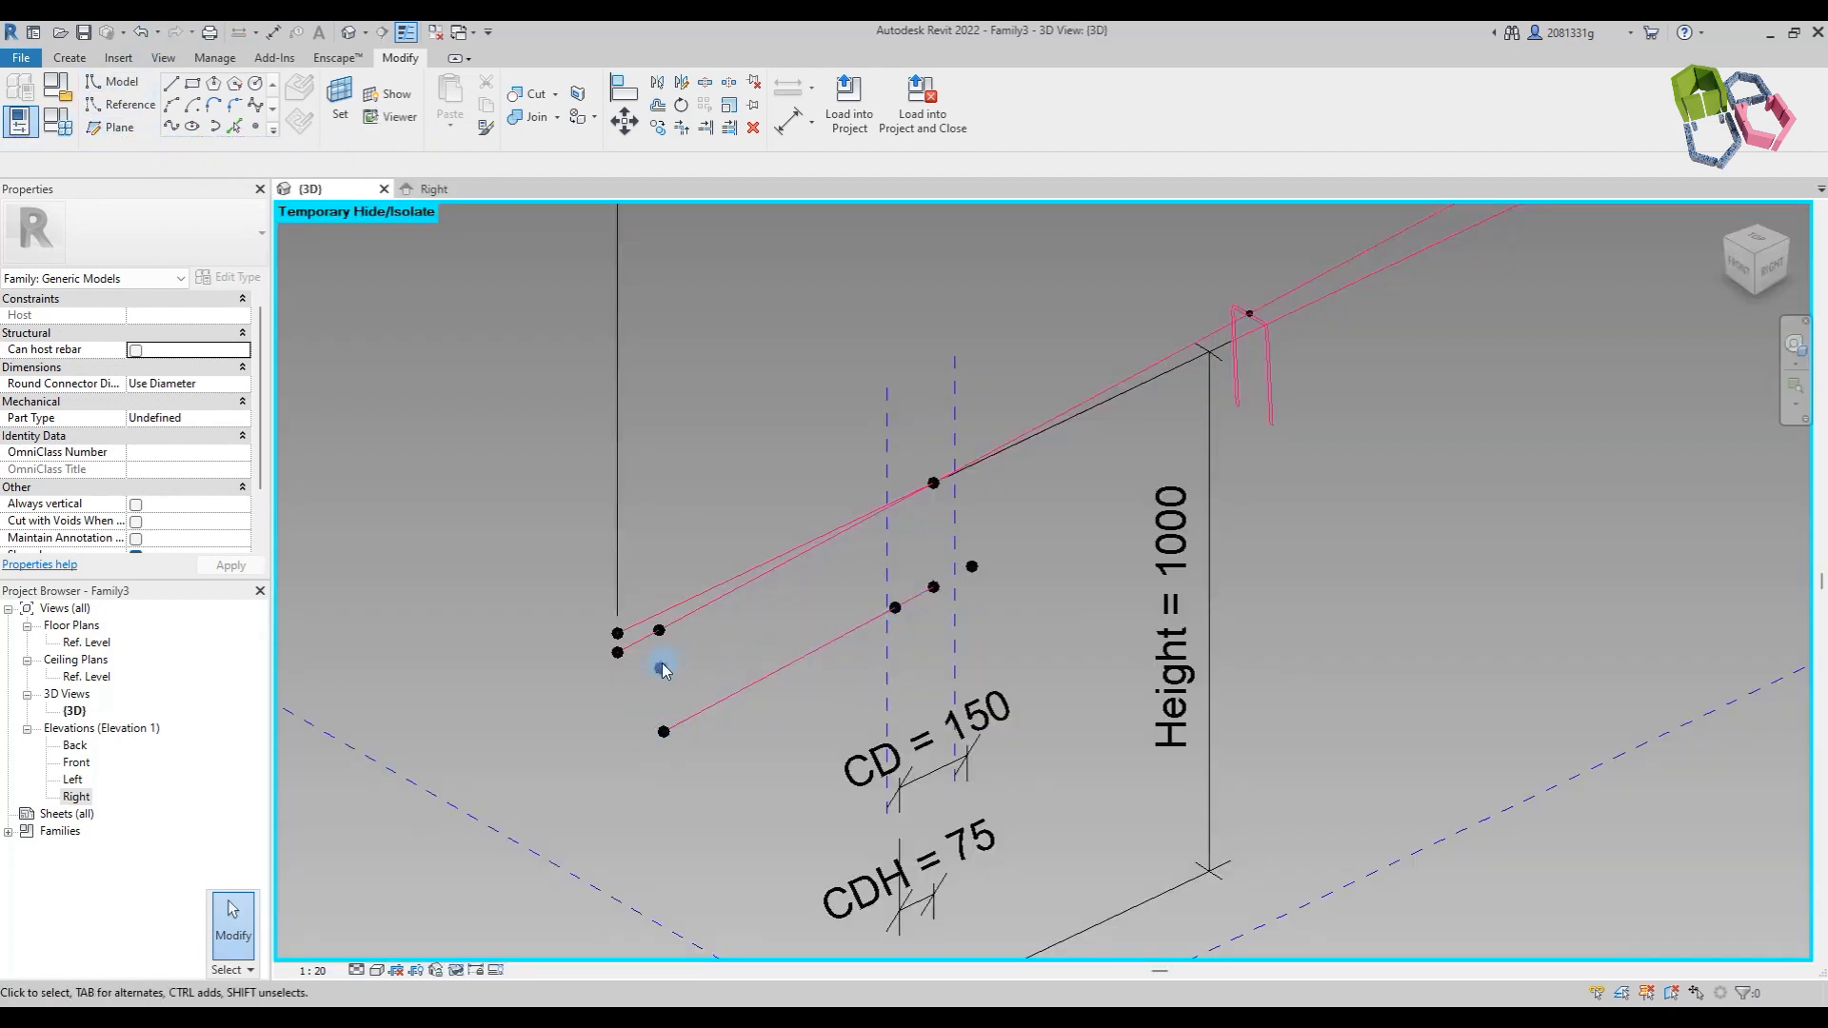
Step: In the 3D view, join the upper drop point at the back end to the column's back-edge point with a reference line
left_click(661, 669)
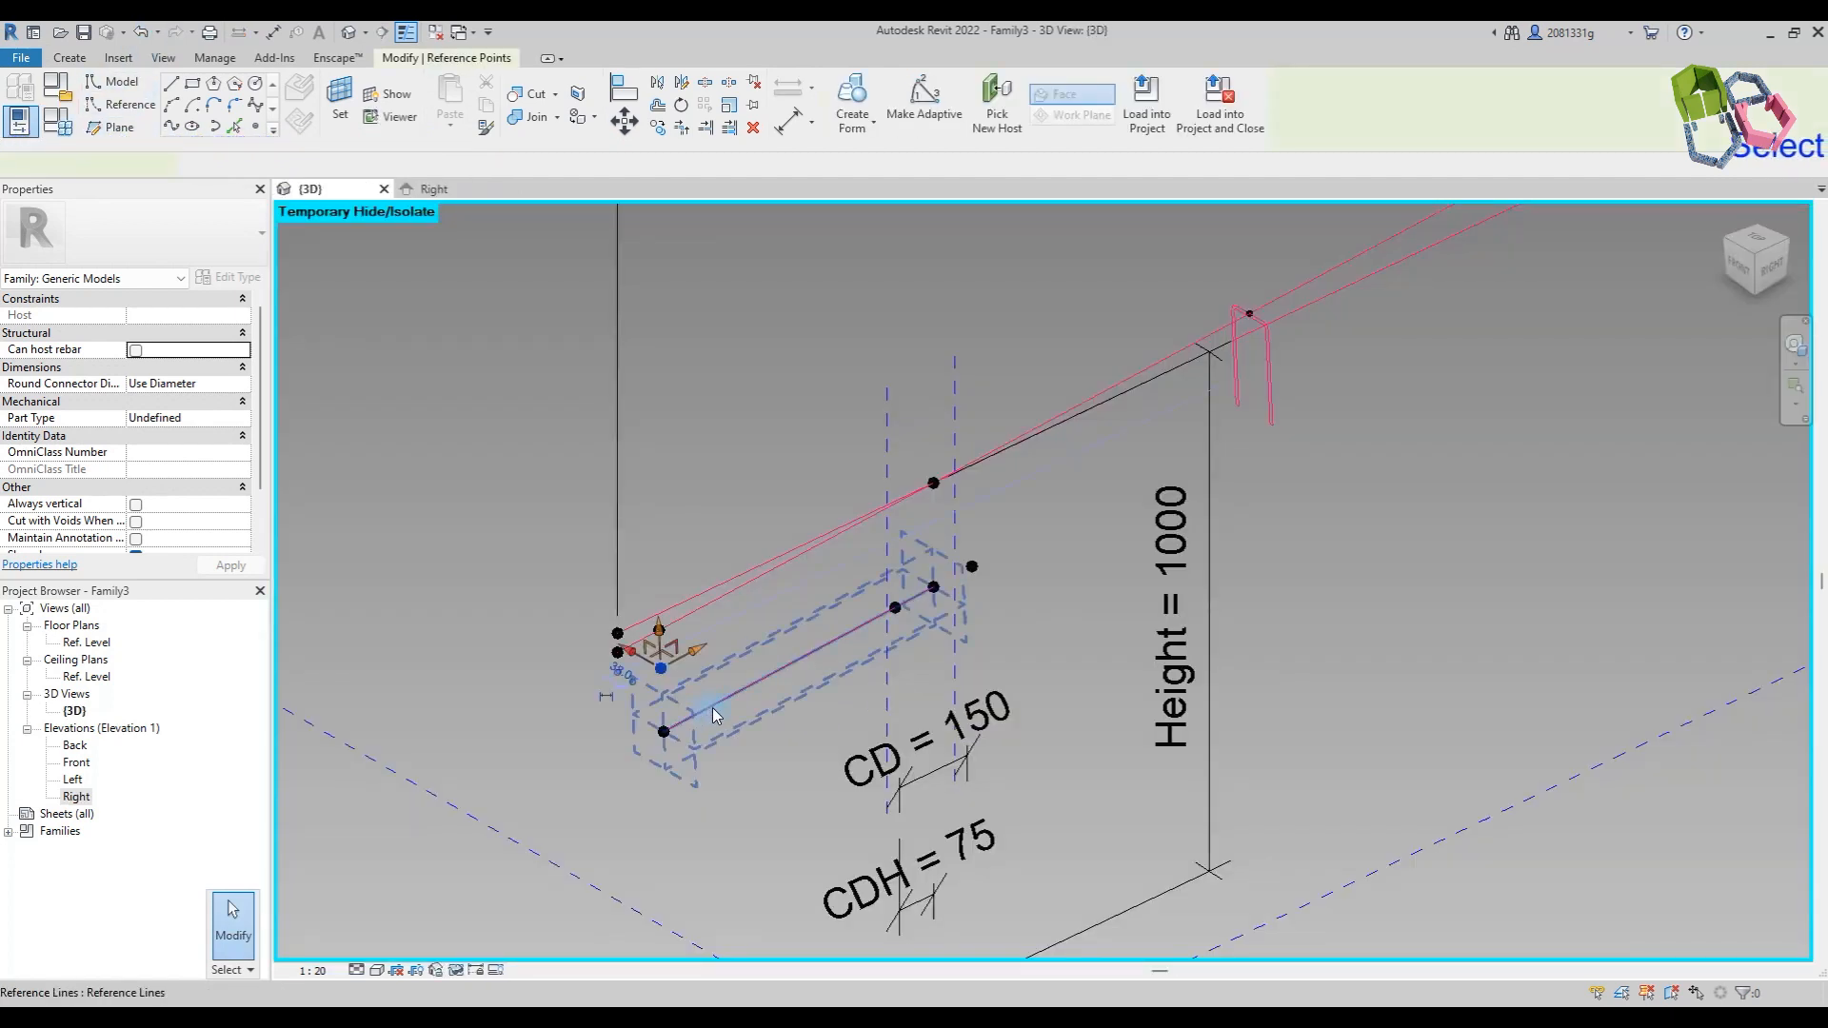
left_click(896, 608, "ctrl")
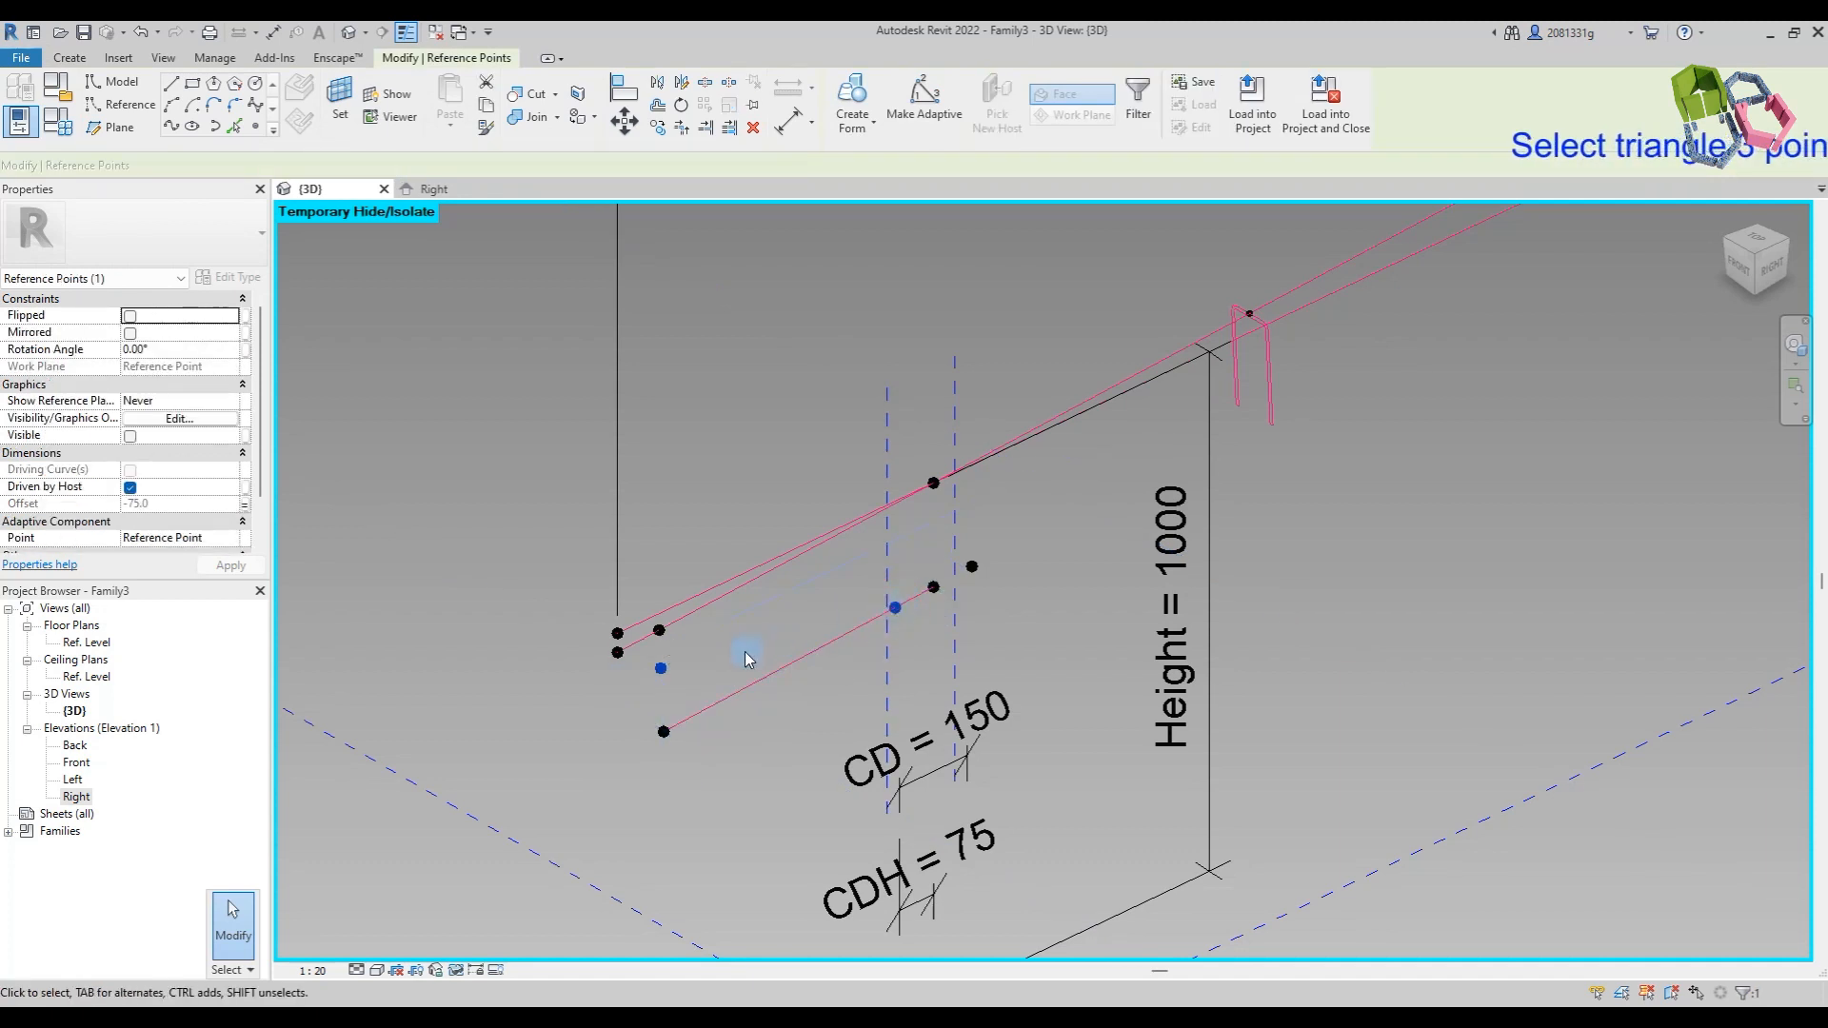
left_click(172, 127)
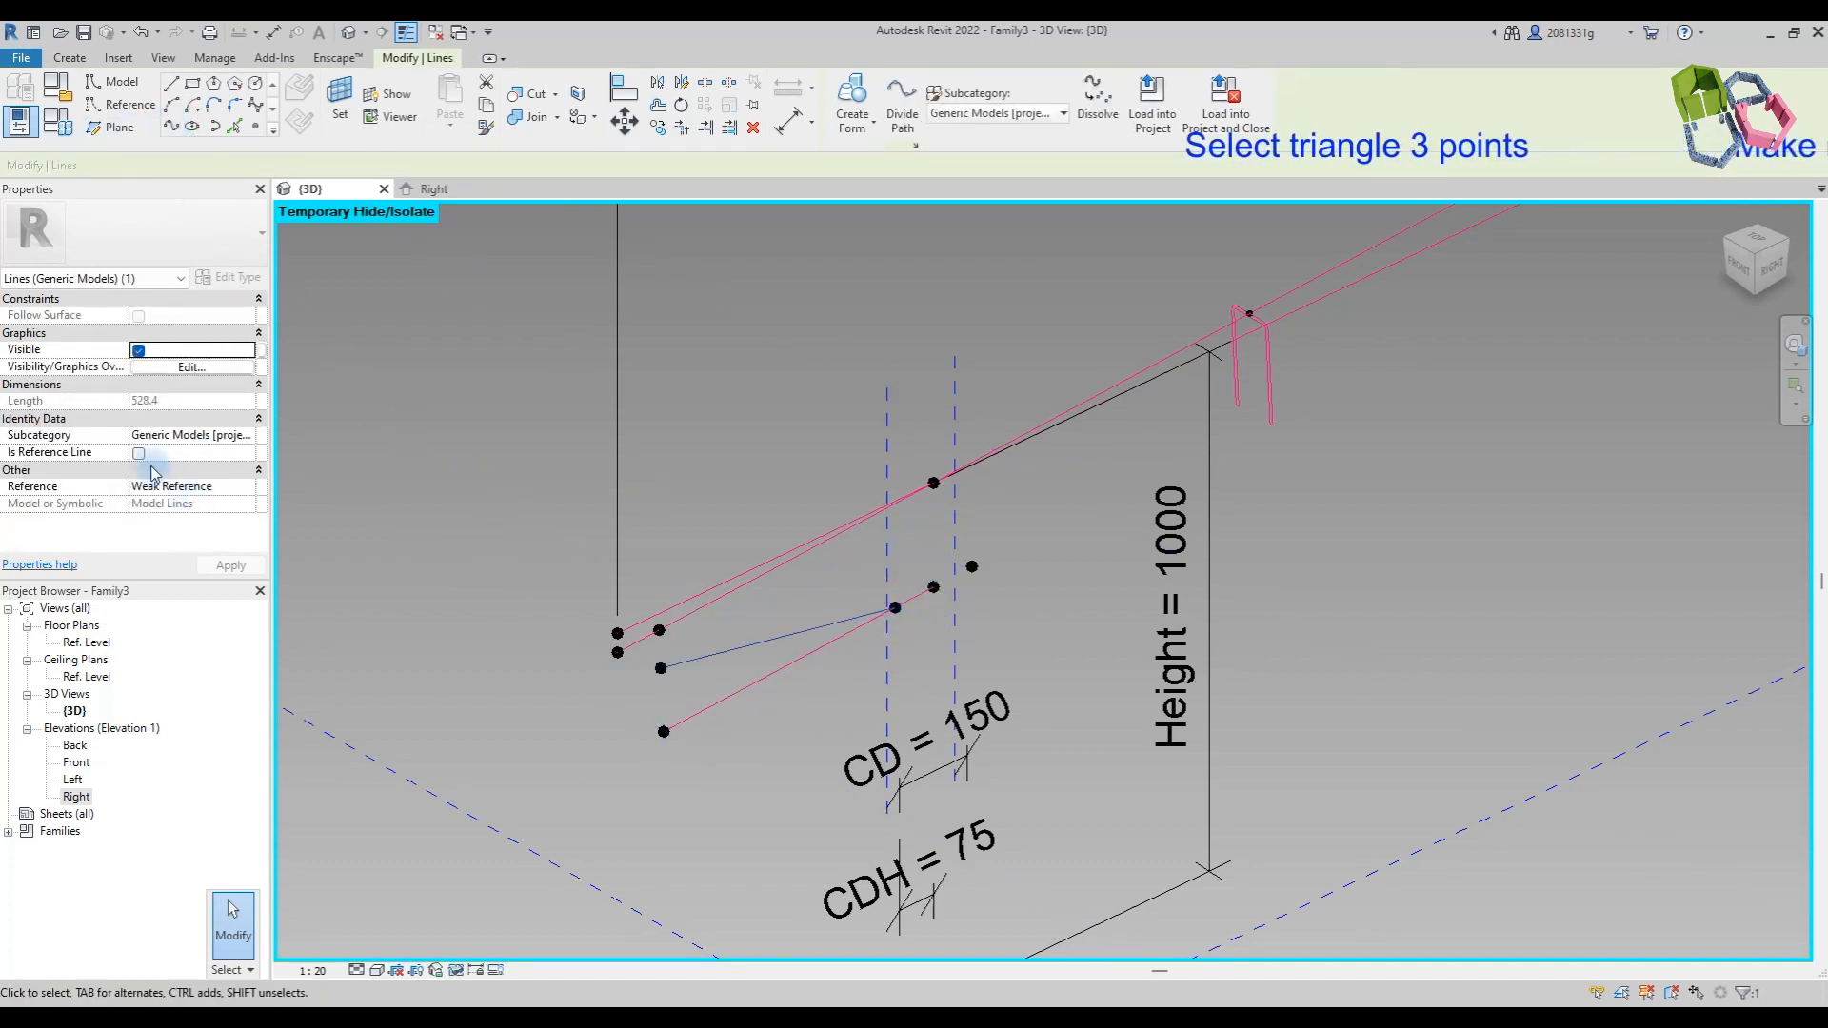
left_click(139, 453)
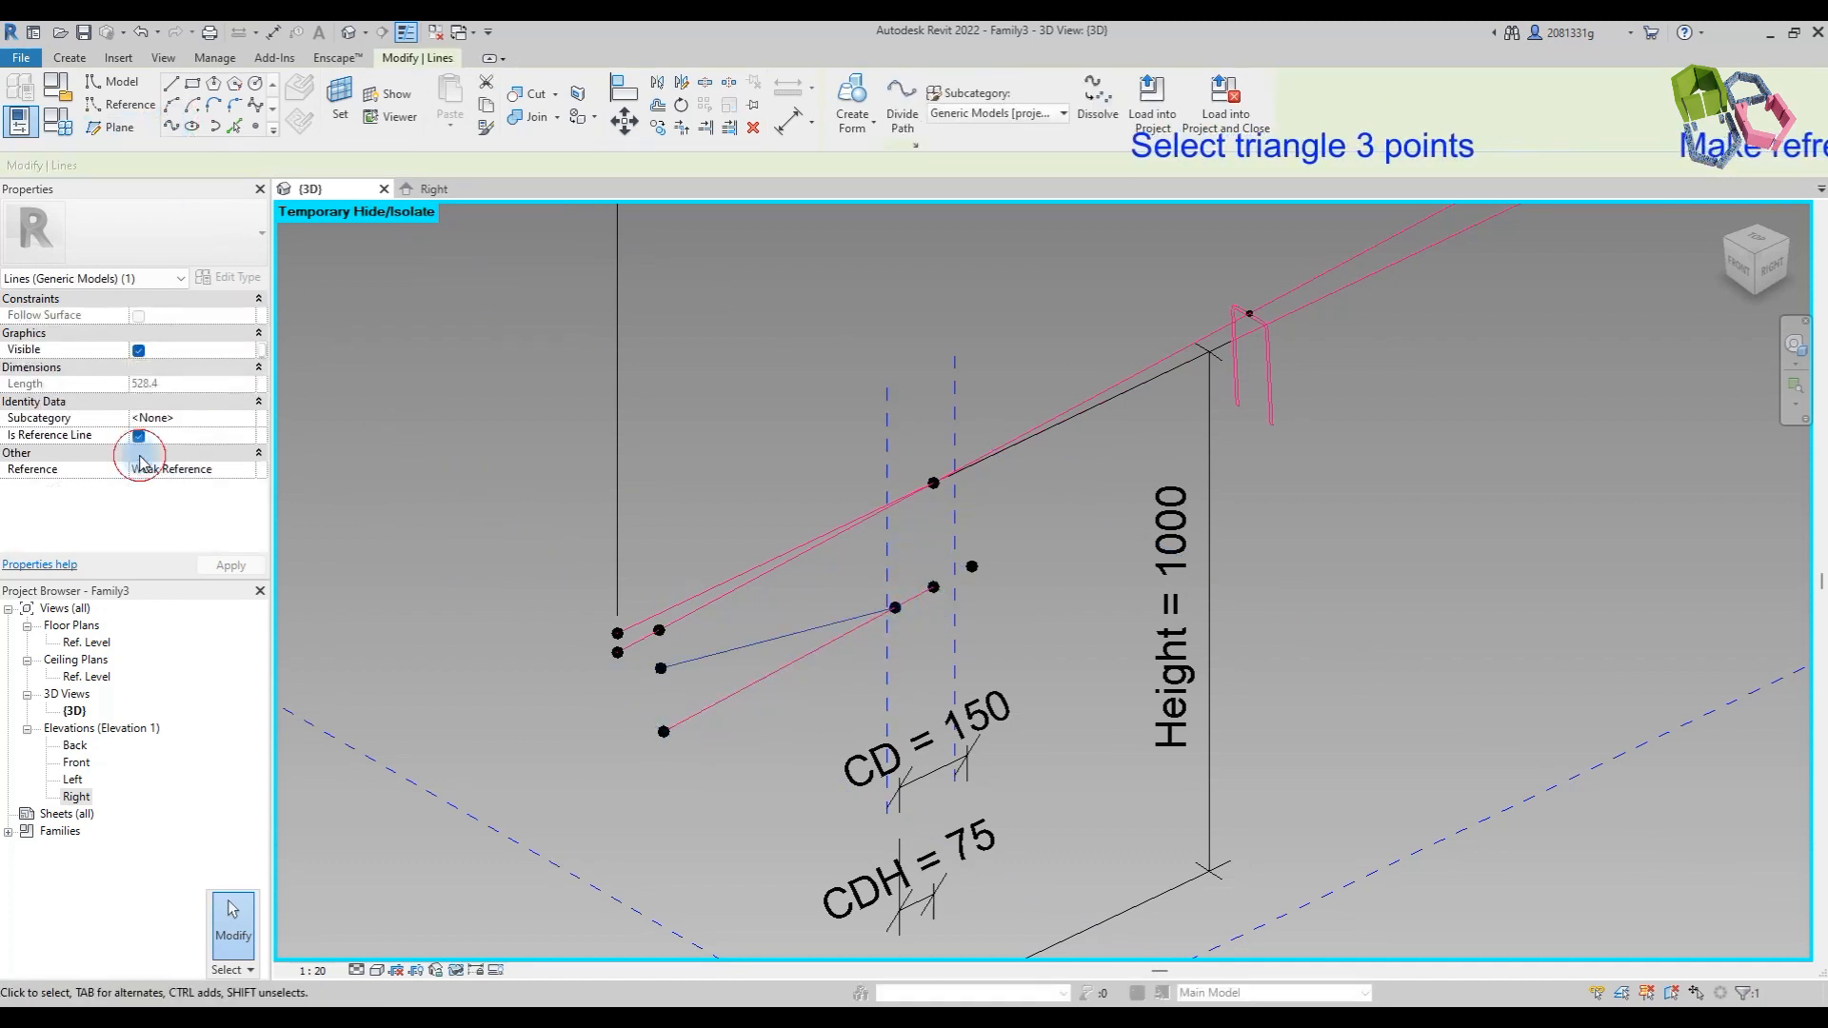
Step: Join the lowest point at the back end to the column's back-edge point with a reference line
left_click(666, 739)
left_click(896, 609, "ctrl")
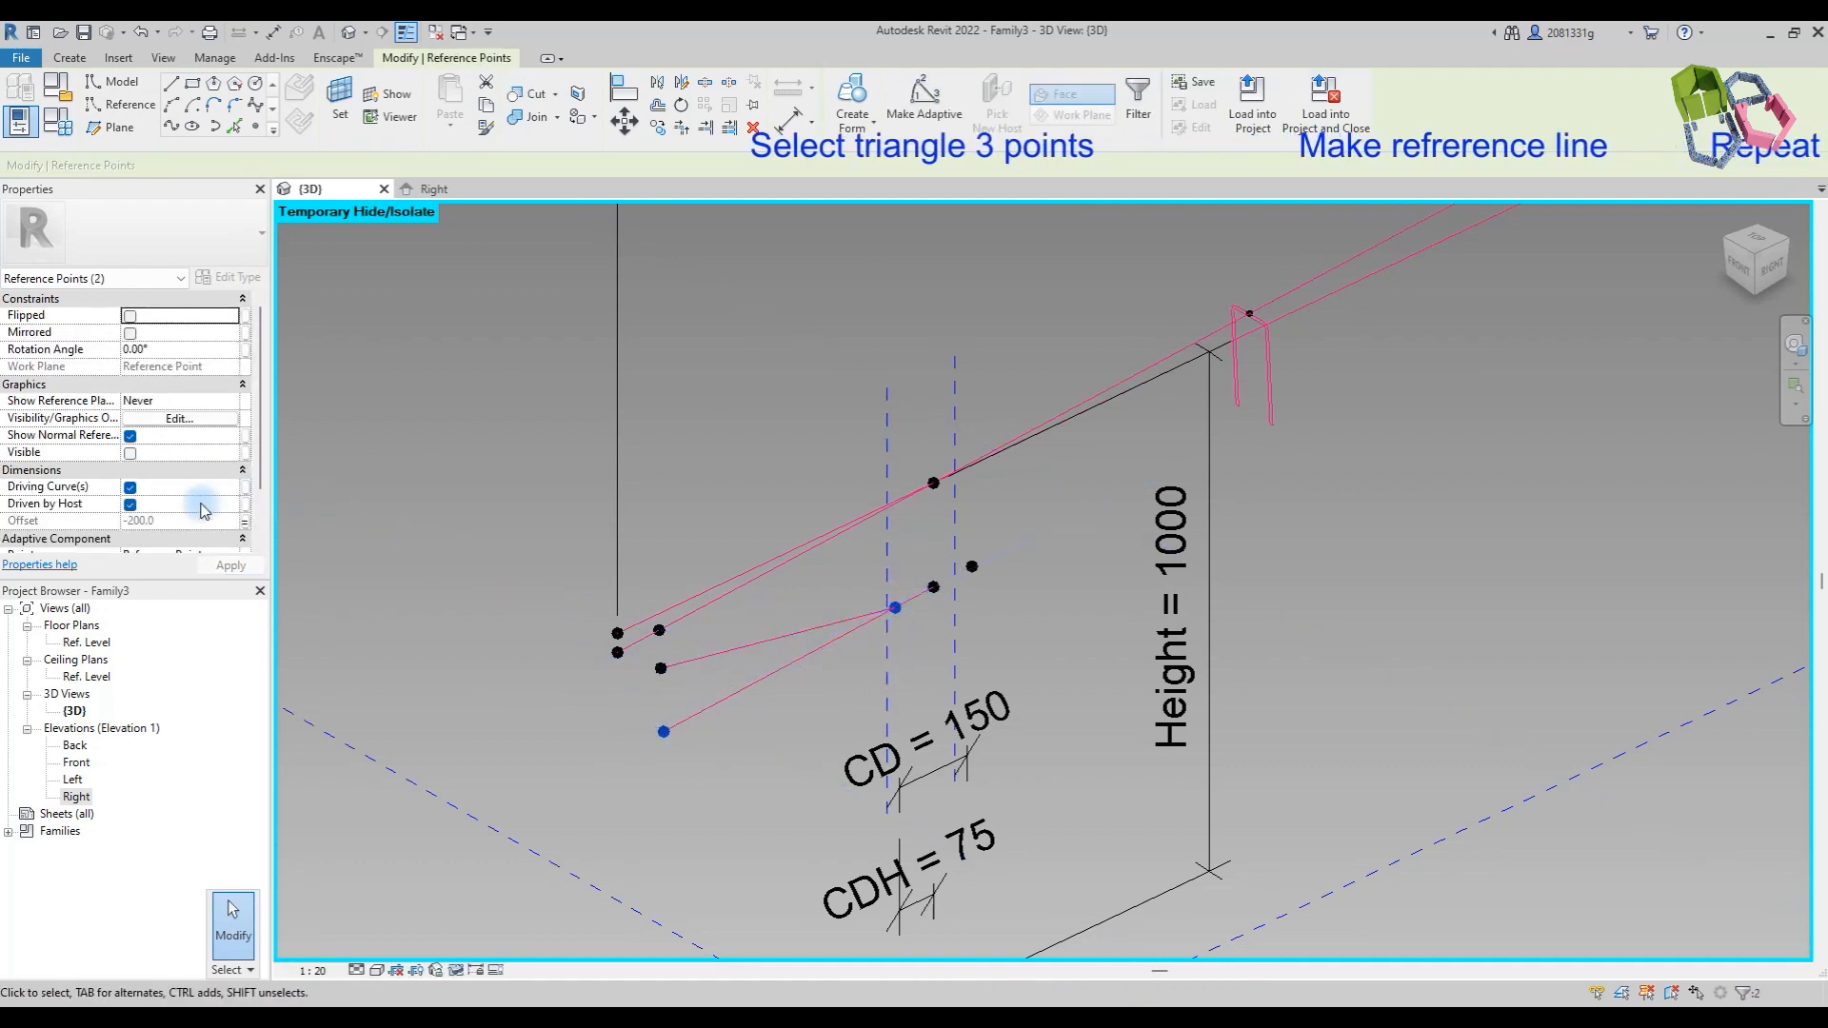
left_click(171, 127)
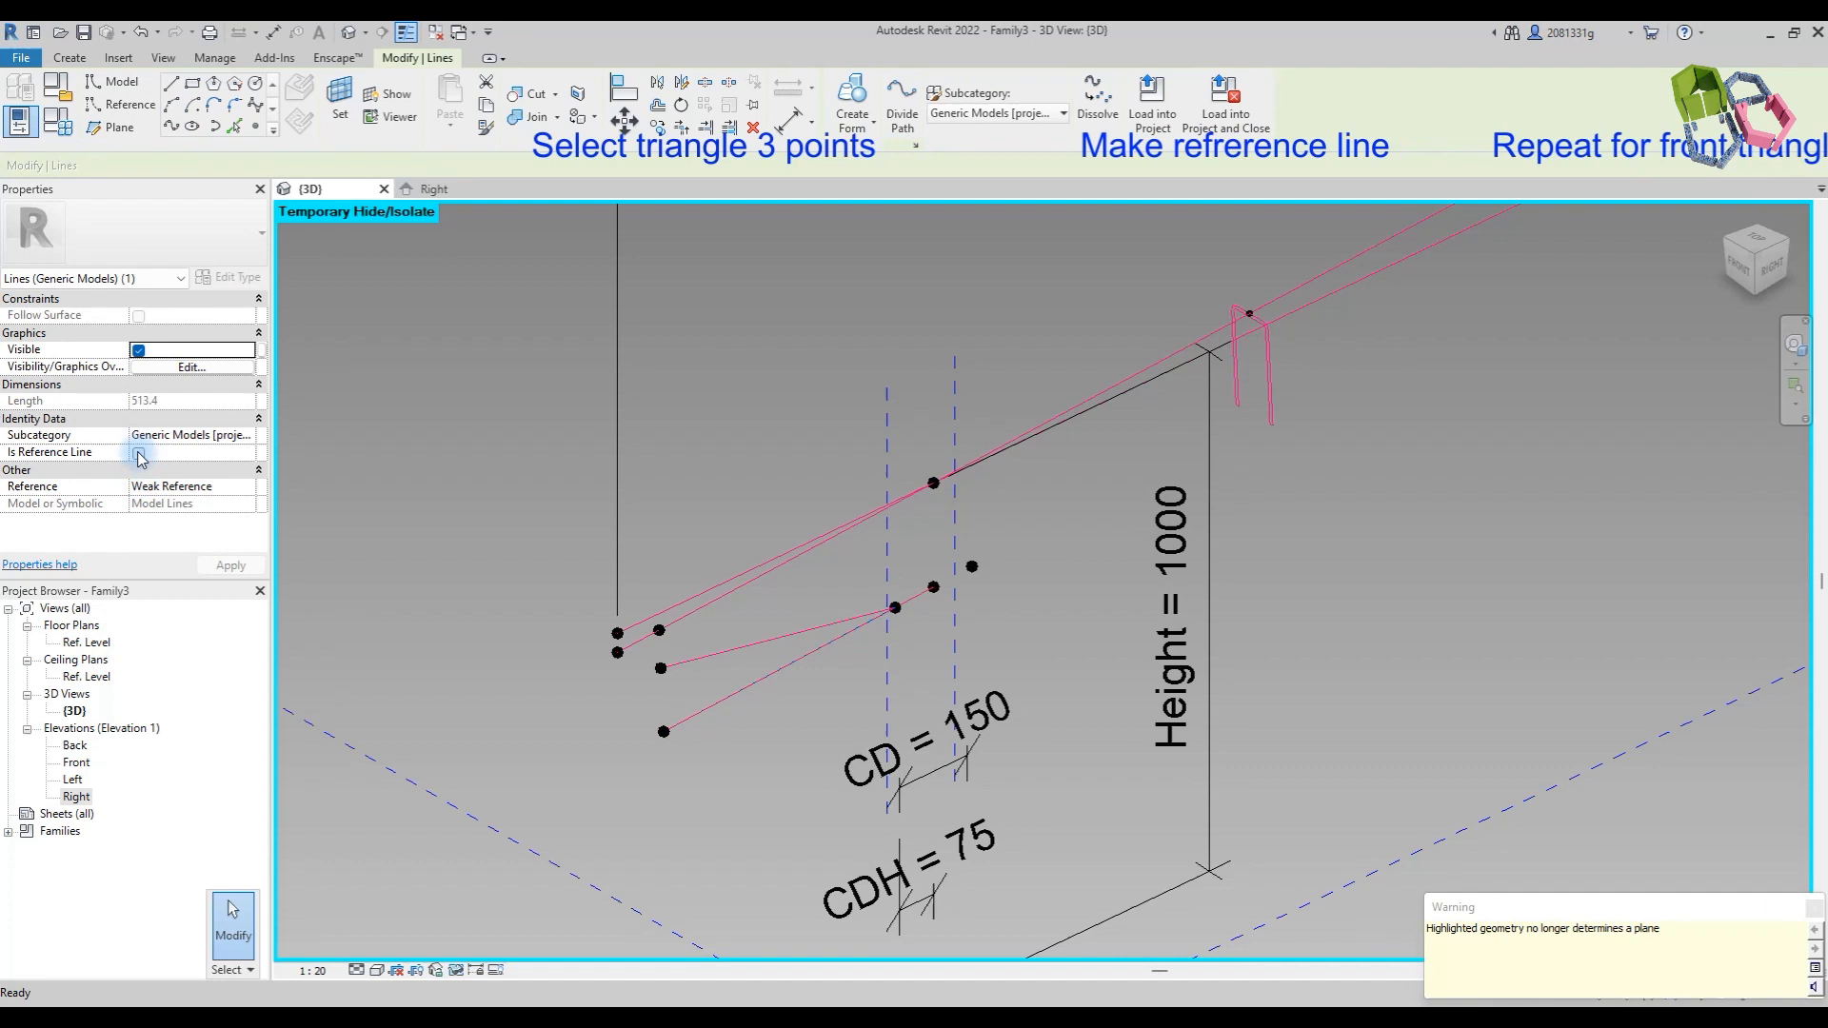
left_click(139, 453)
left_click(547, 766)
Step: Close the back triangle with a reference line between the two drop points at the back end
left_click_drag(649, 659, 681, 757)
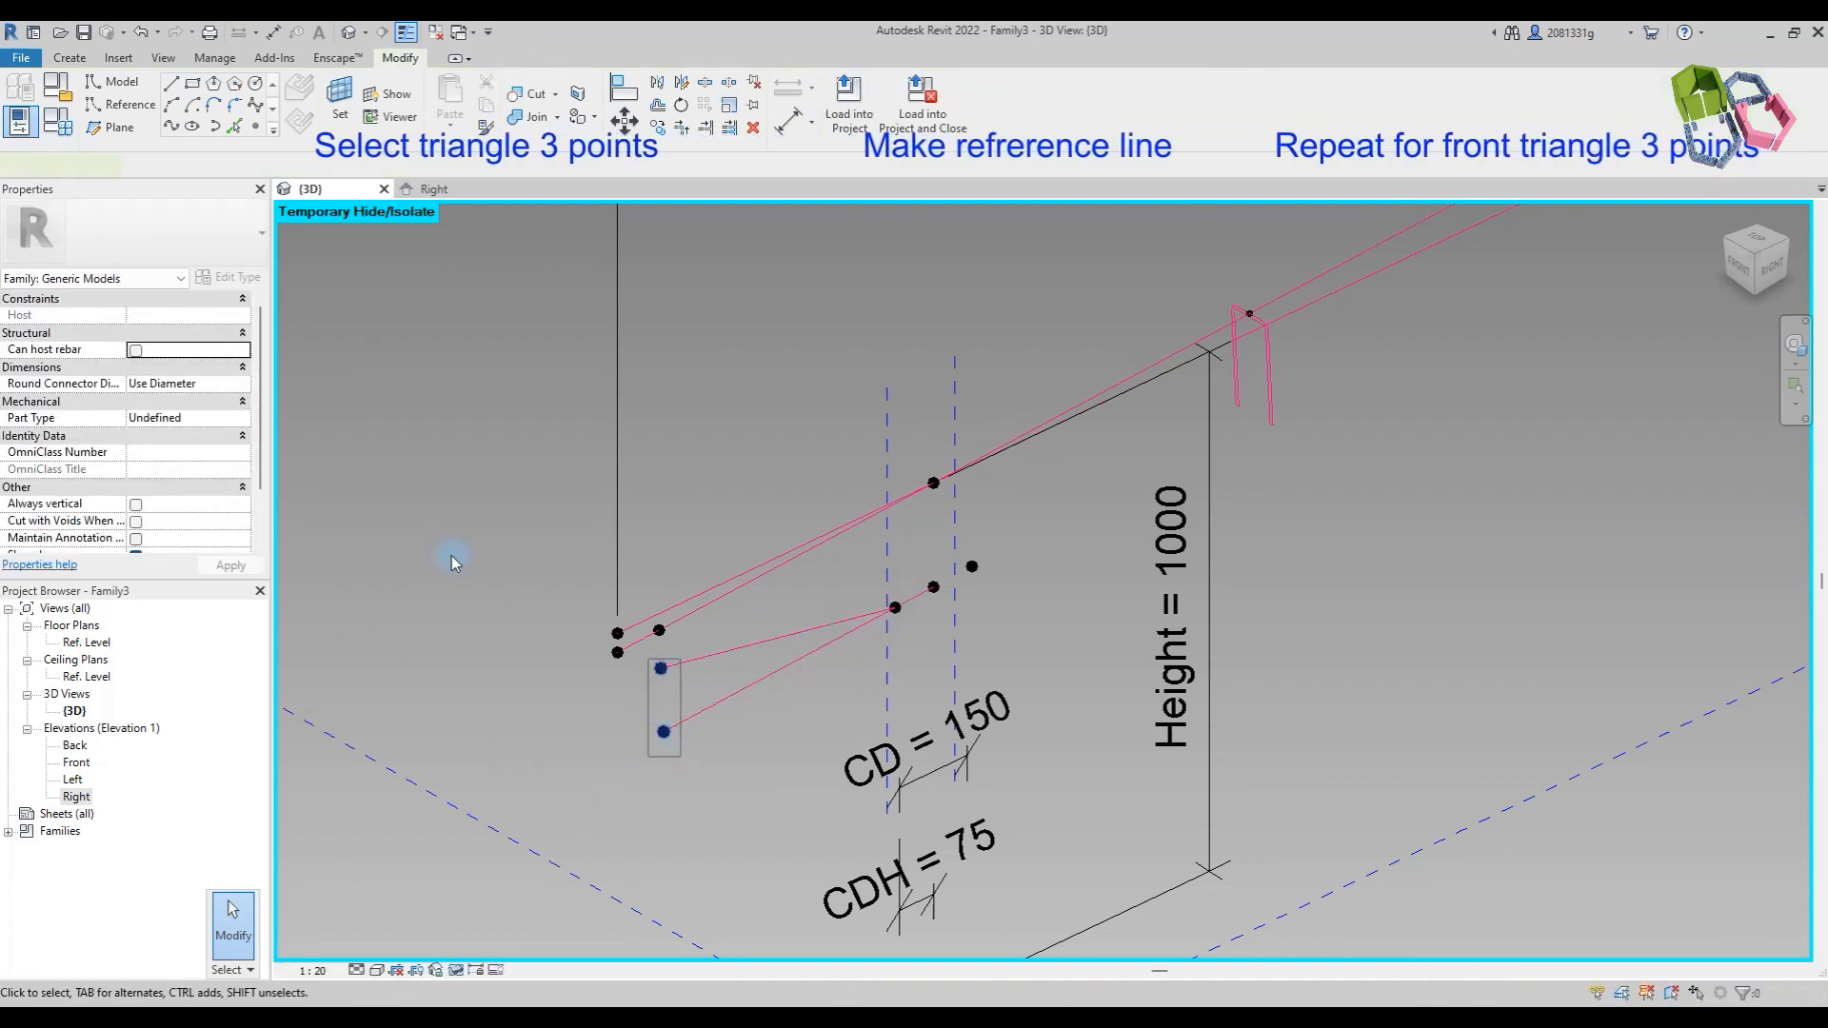
left_click(172, 126)
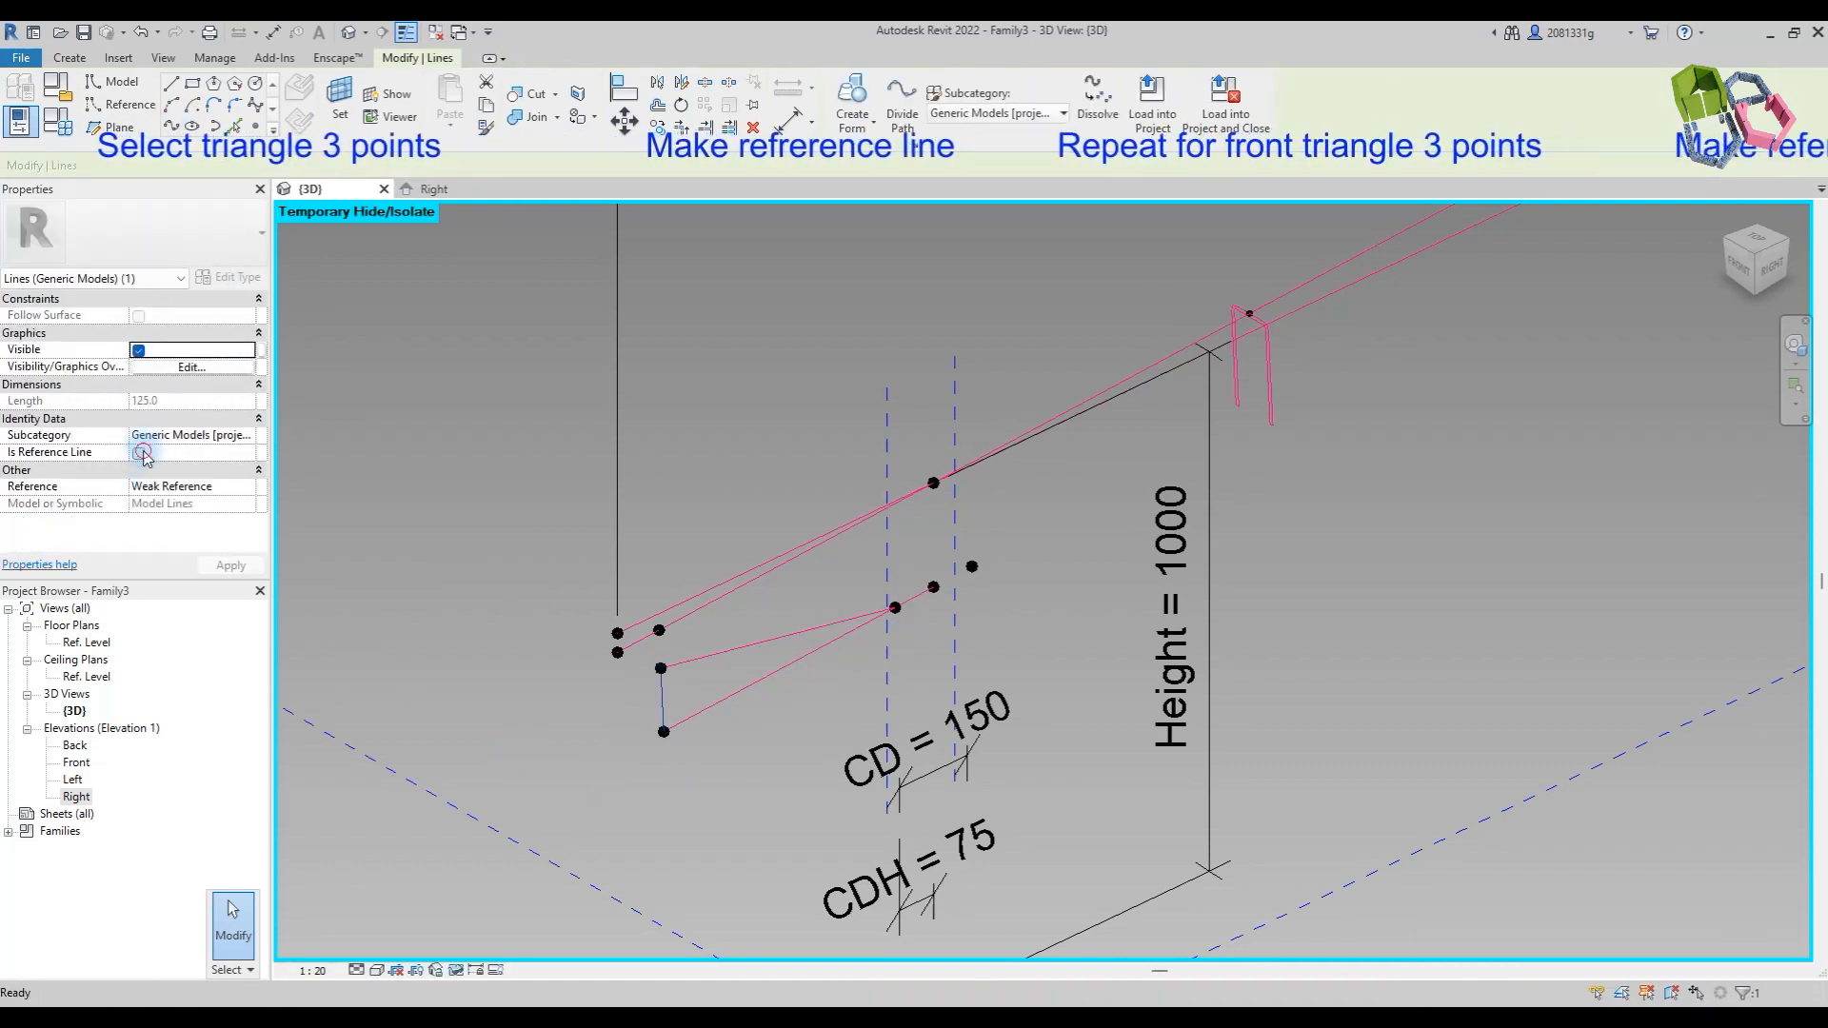
left_click(141, 453)
left_click(731, 655)
left_click(739, 318)
Step: Join the column's front-edge point to the lowest point at the front end with a reference line
scroll(440, 620, "down", 3)
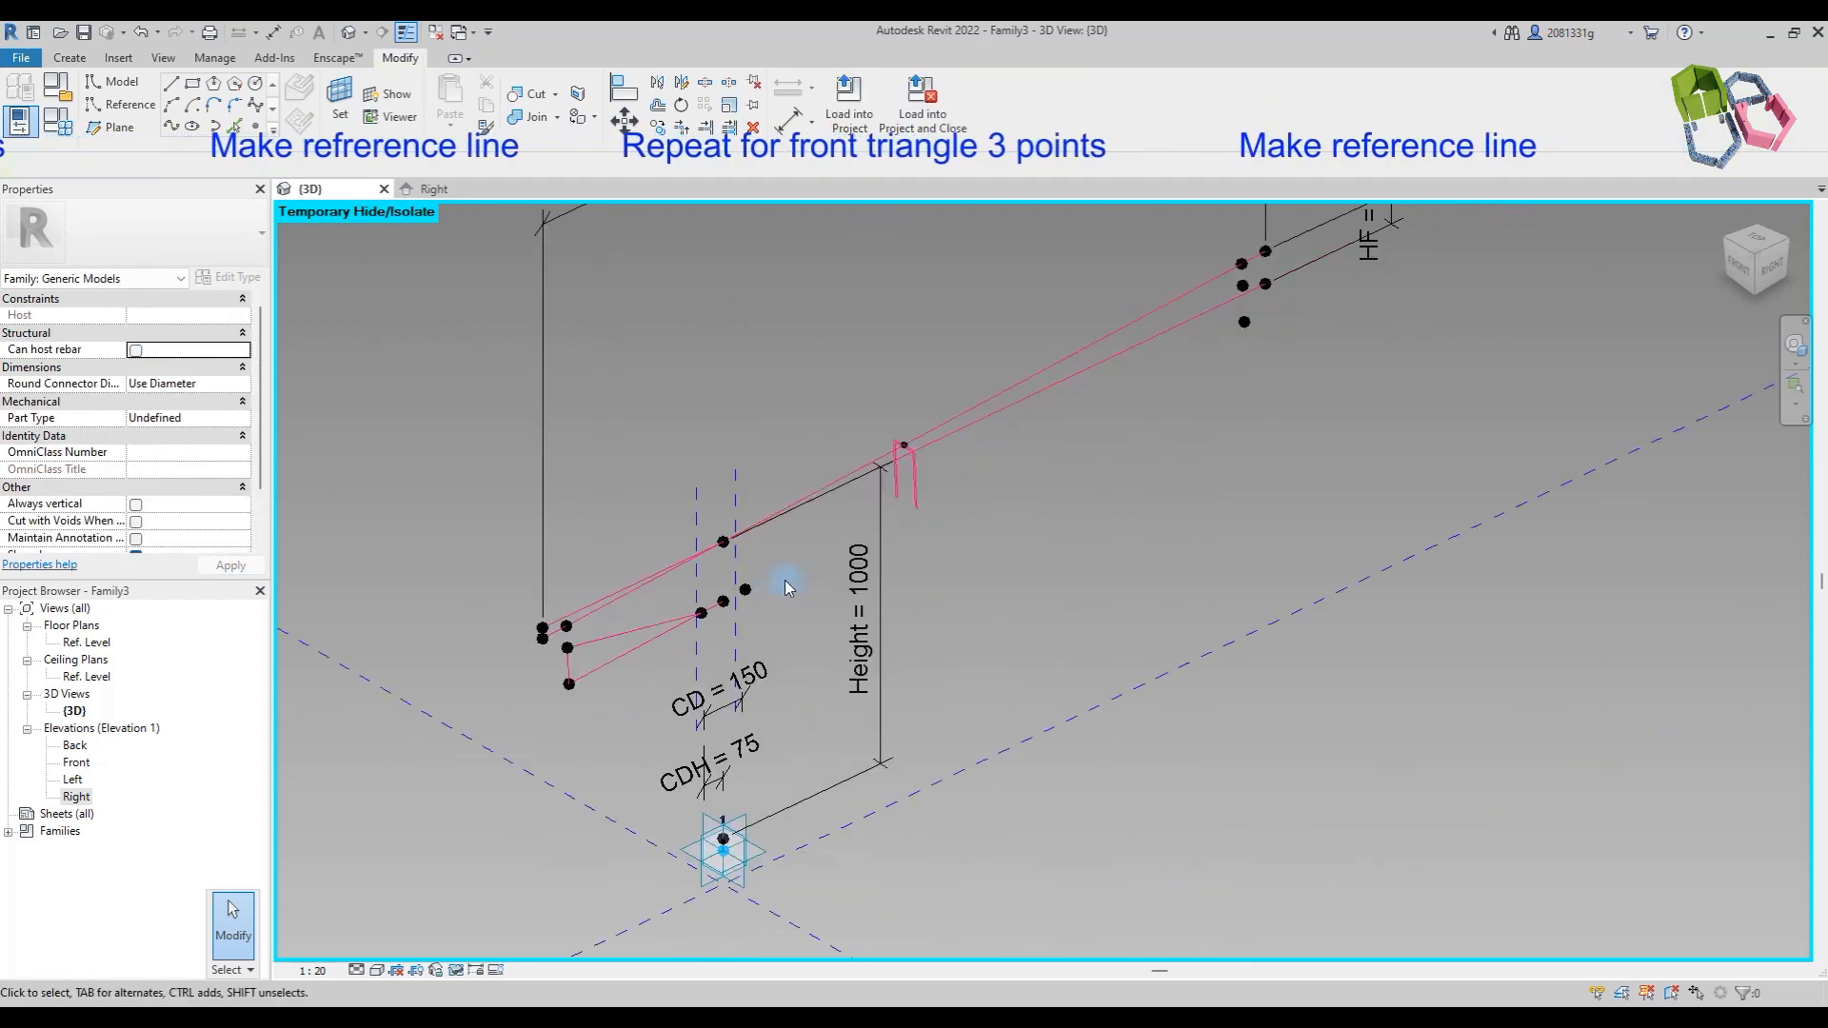
scroll(788, 582, "up", 2)
left_click(709, 594)
scroll(612, 636, "down", 3)
scroll(1057, 435, "up", 2)
left_click(1010, 410, "ctrl")
left_click(174, 125)
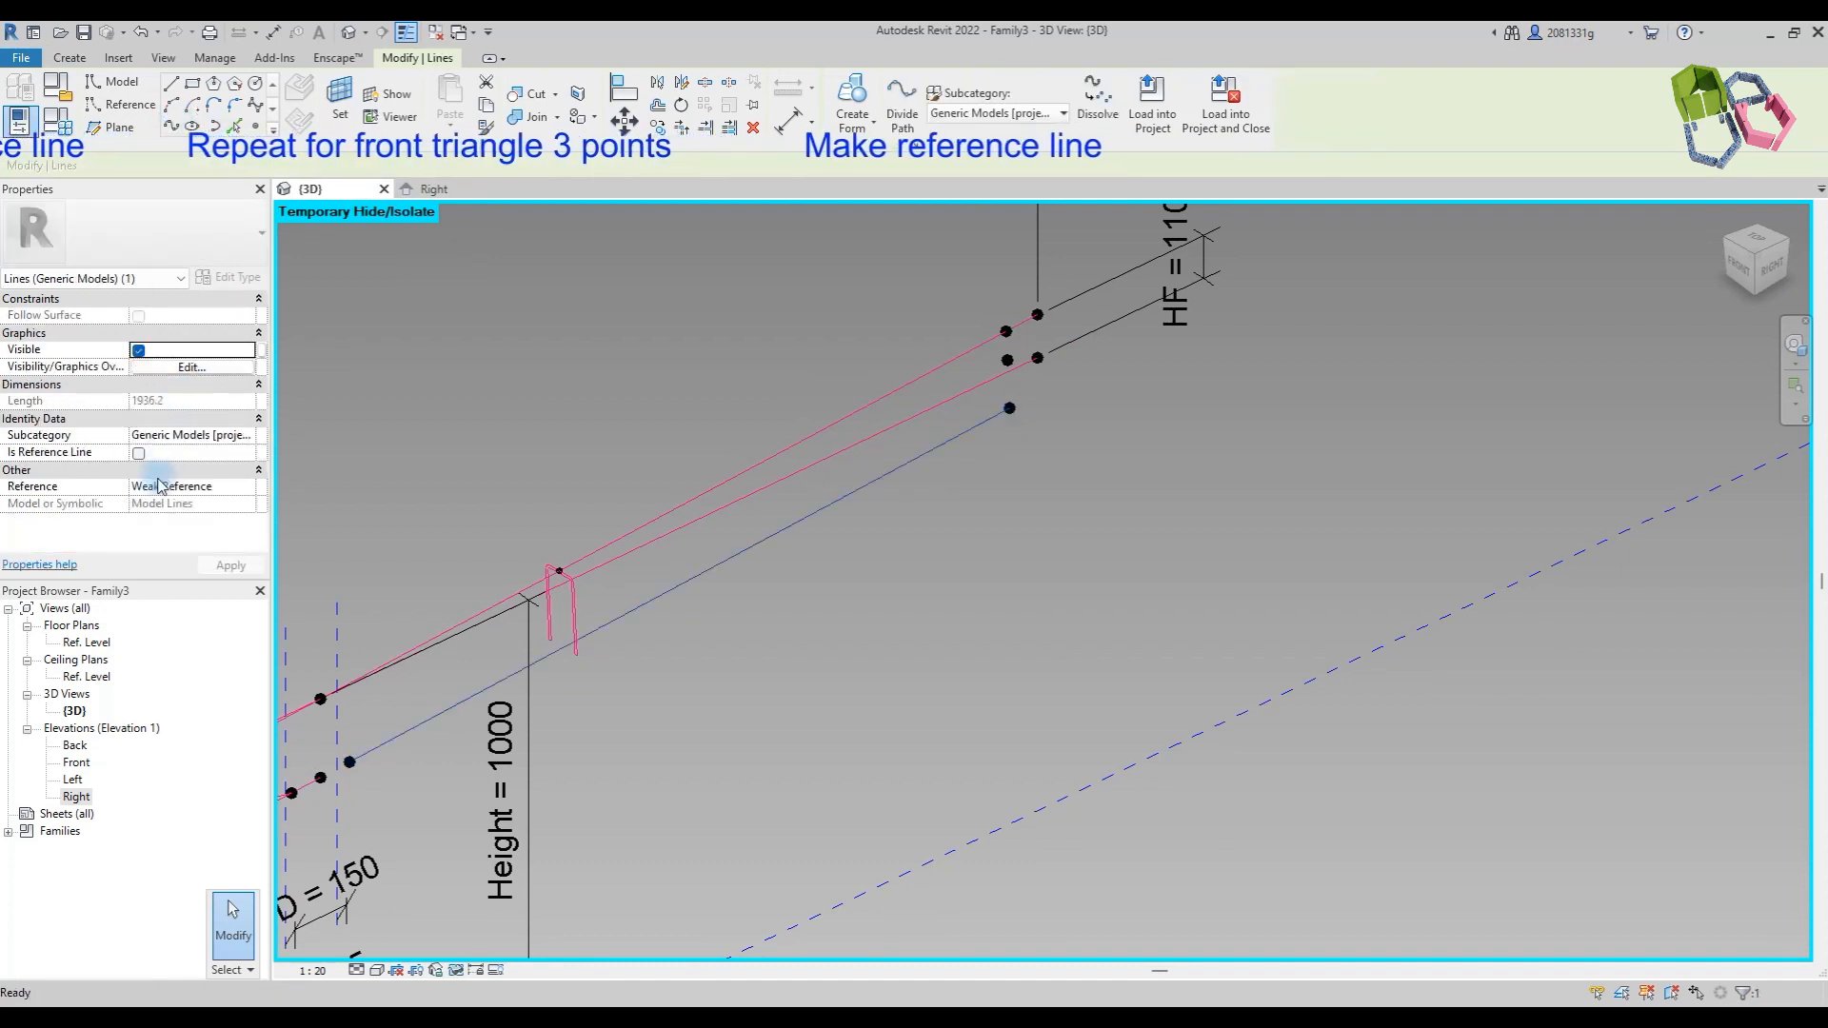
left_click(139, 451)
left_click(980, 559)
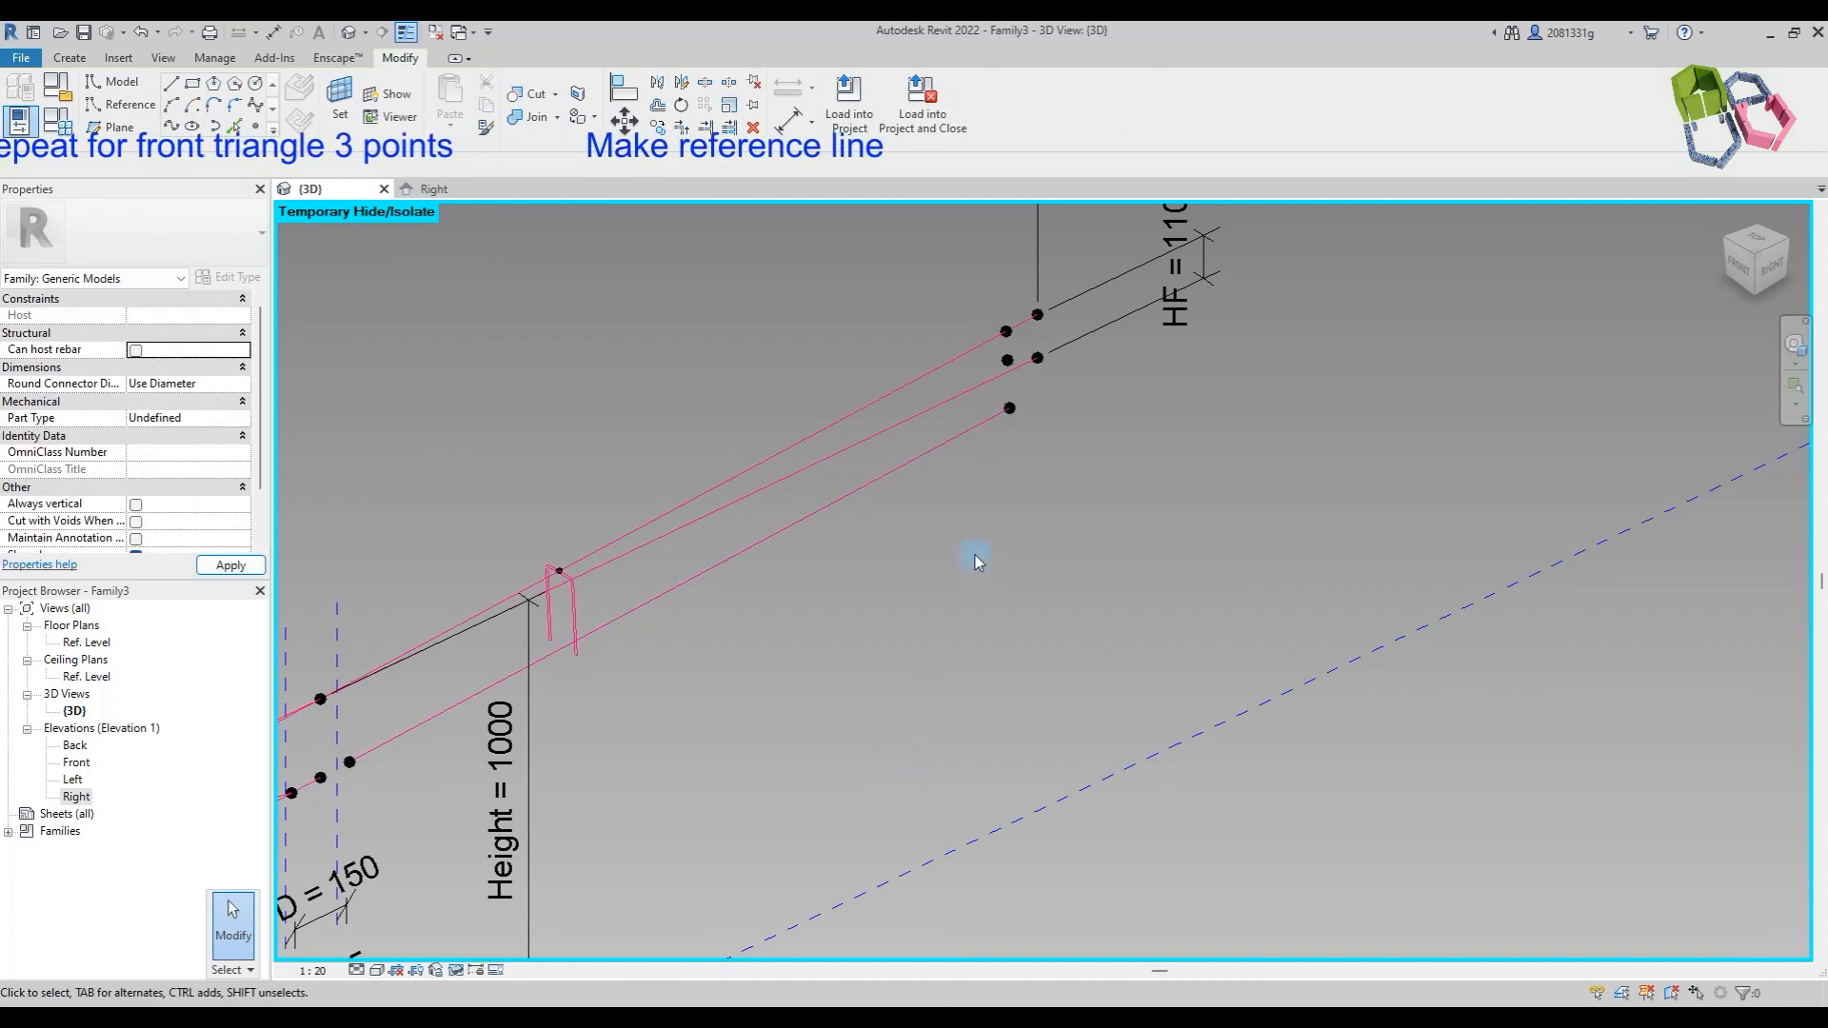
Step: Join the upper drop point at the front end to the column's front-edge point with a reference line
left_click(1009, 369)
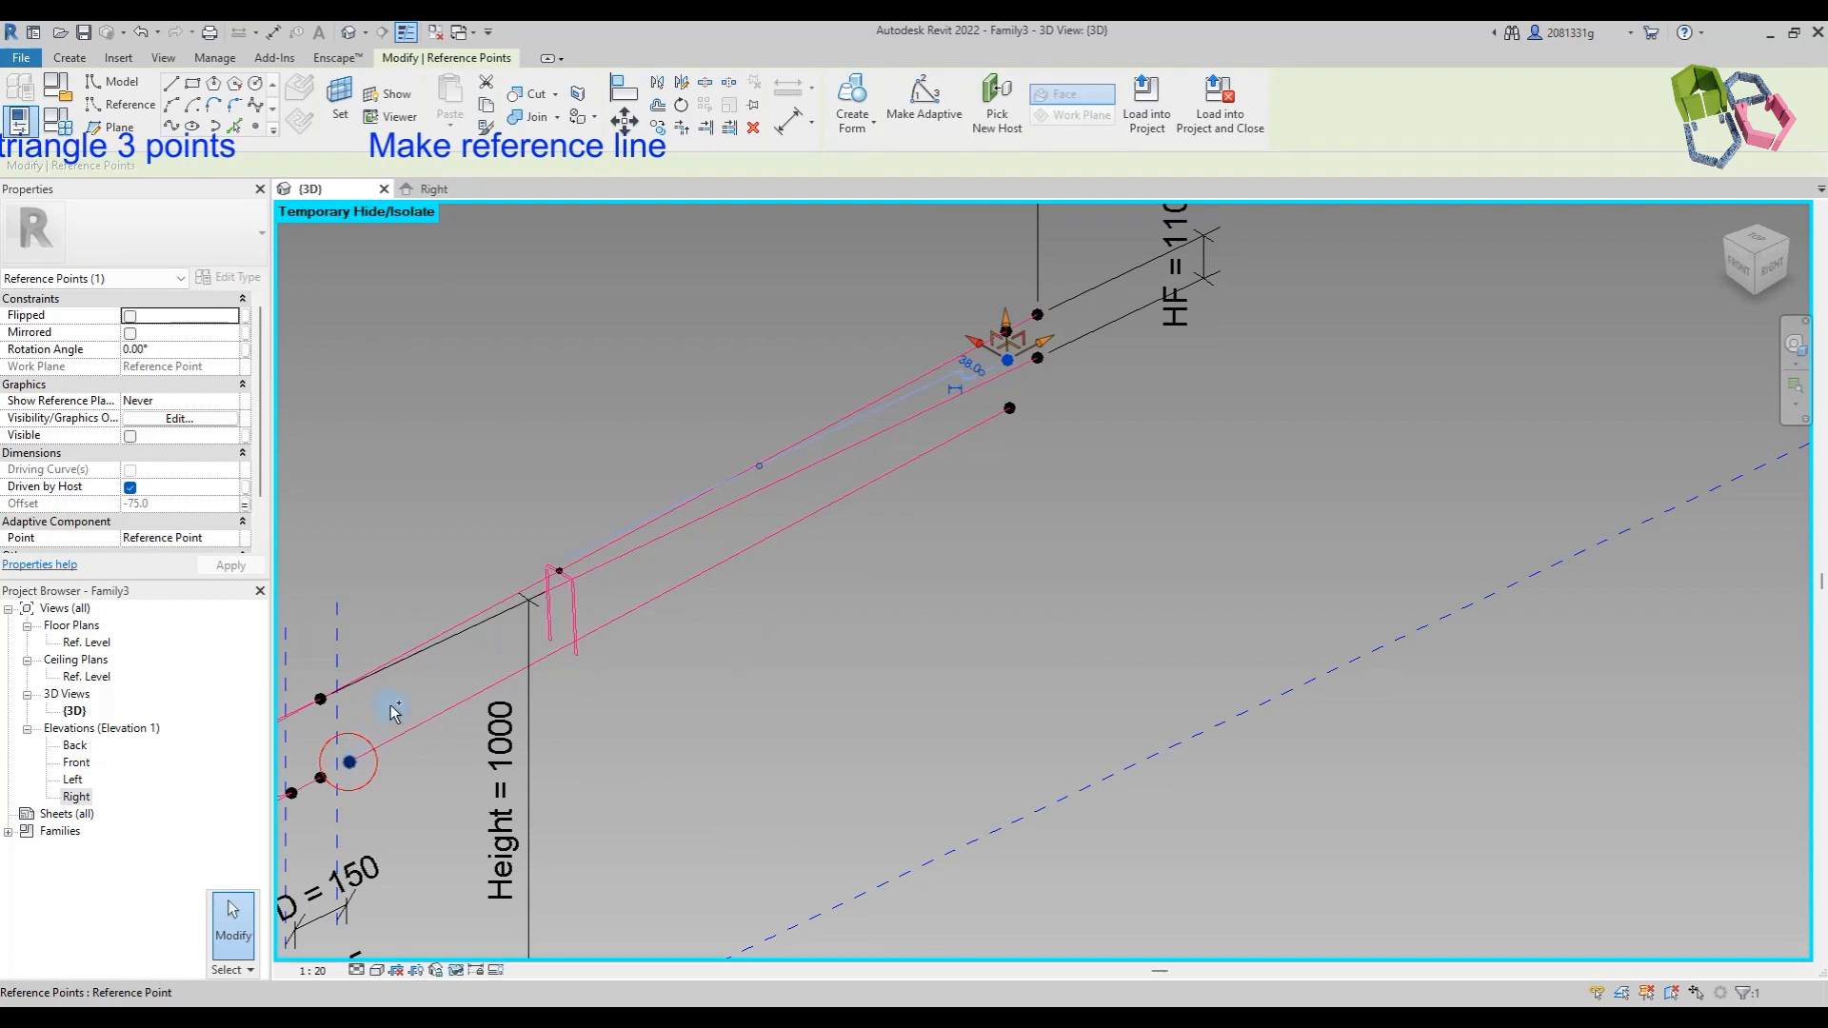
left_click(171, 126)
left_click(139, 453)
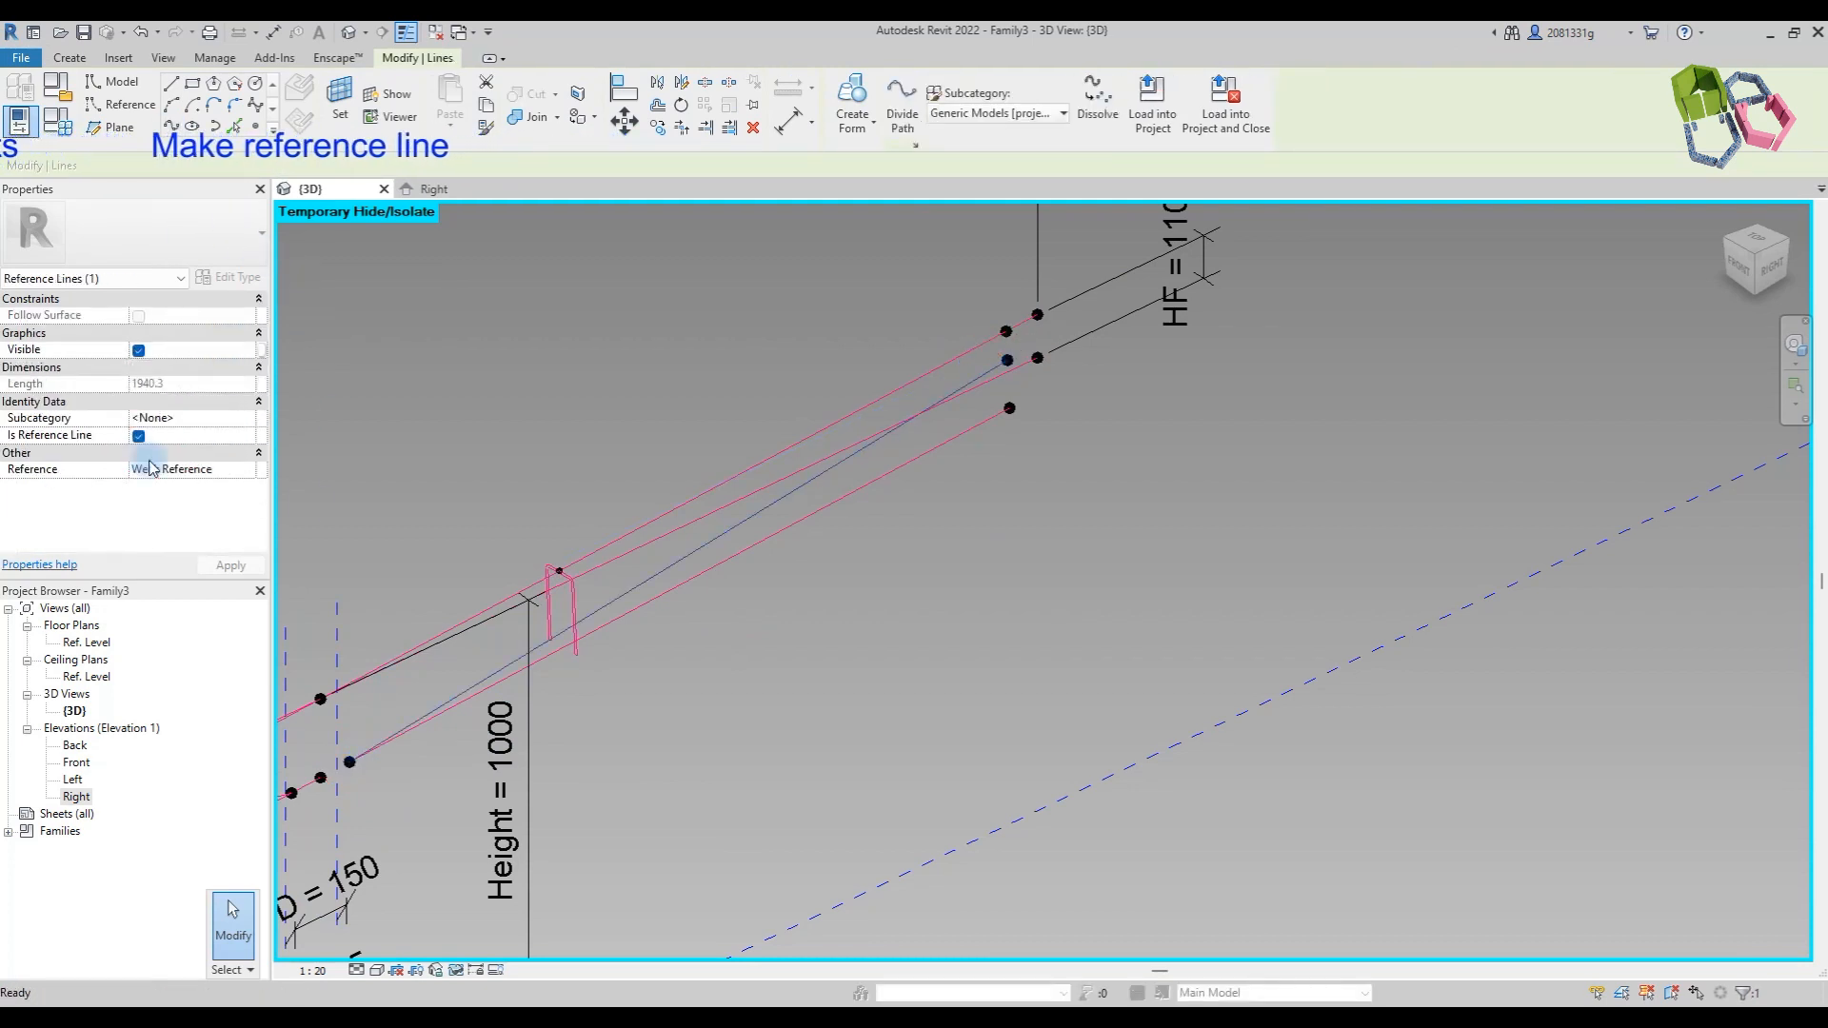
left_click(912, 647)
Step: Close the front triangle with a reference line between the two drop points at the front end
left_click(1010, 366)
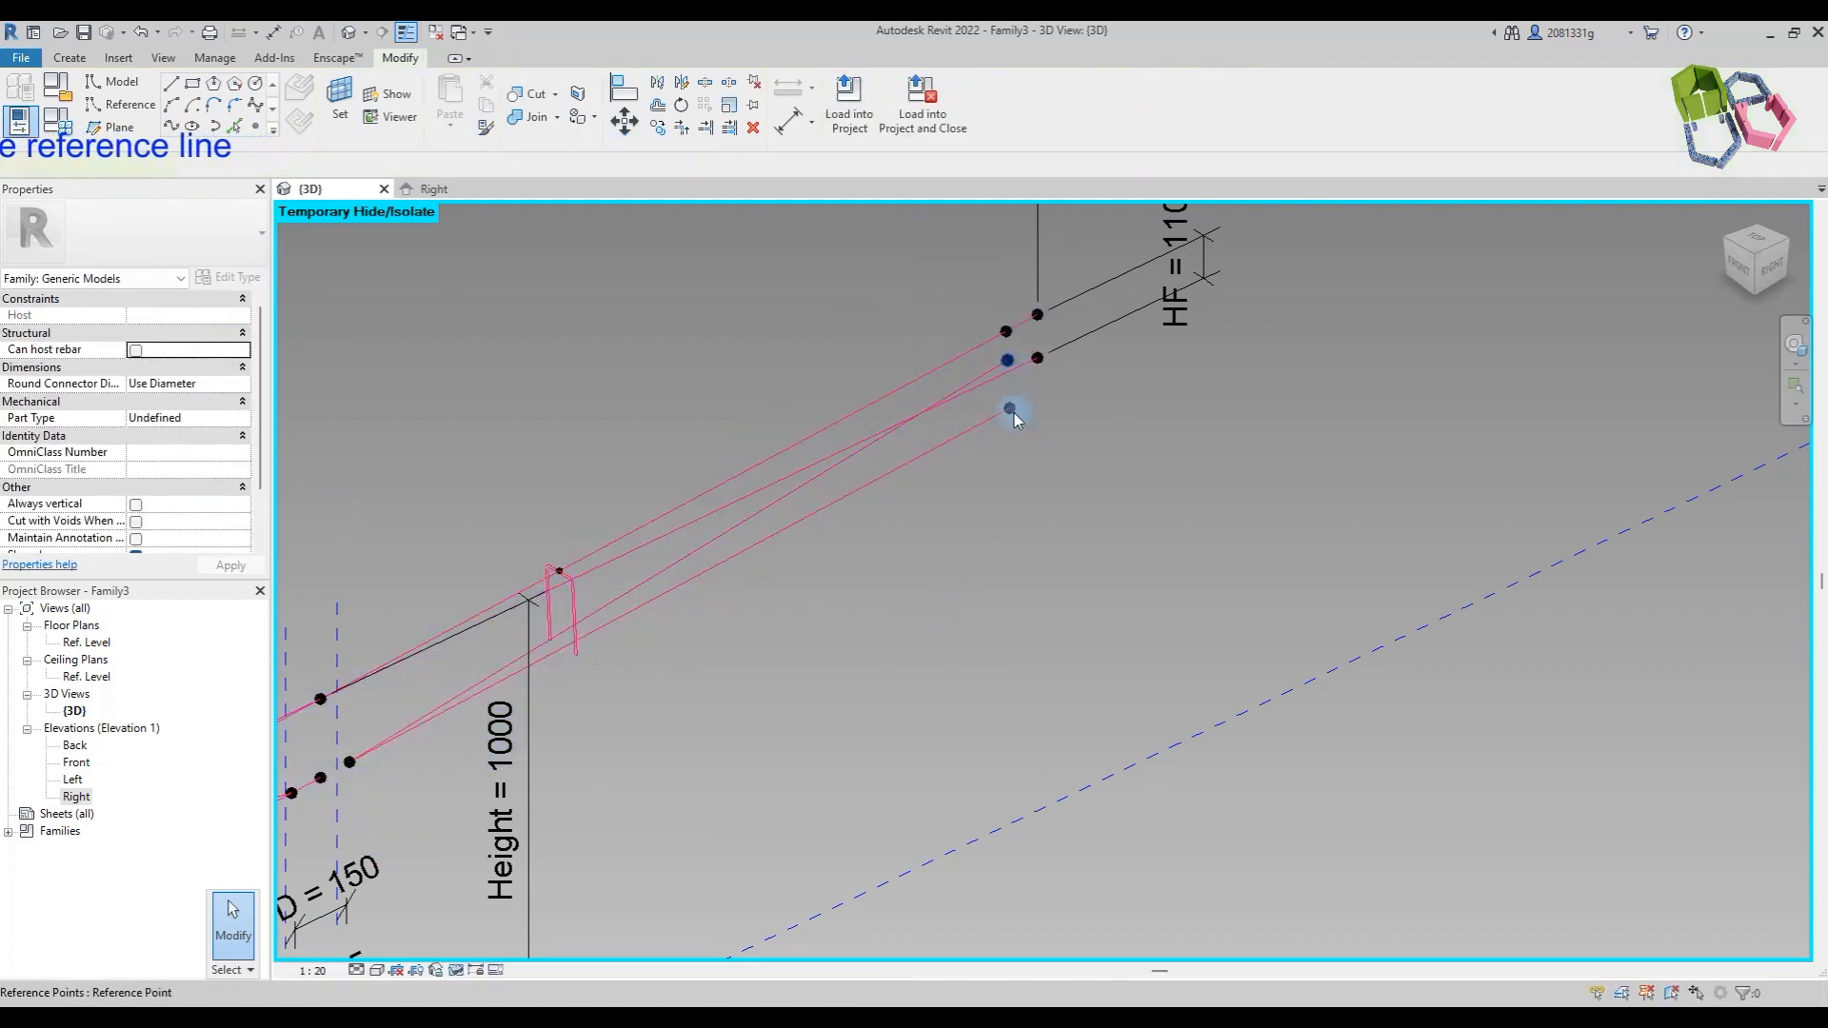
left_click(176, 127)
left_click(139, 455)
left_click(1148, 562)
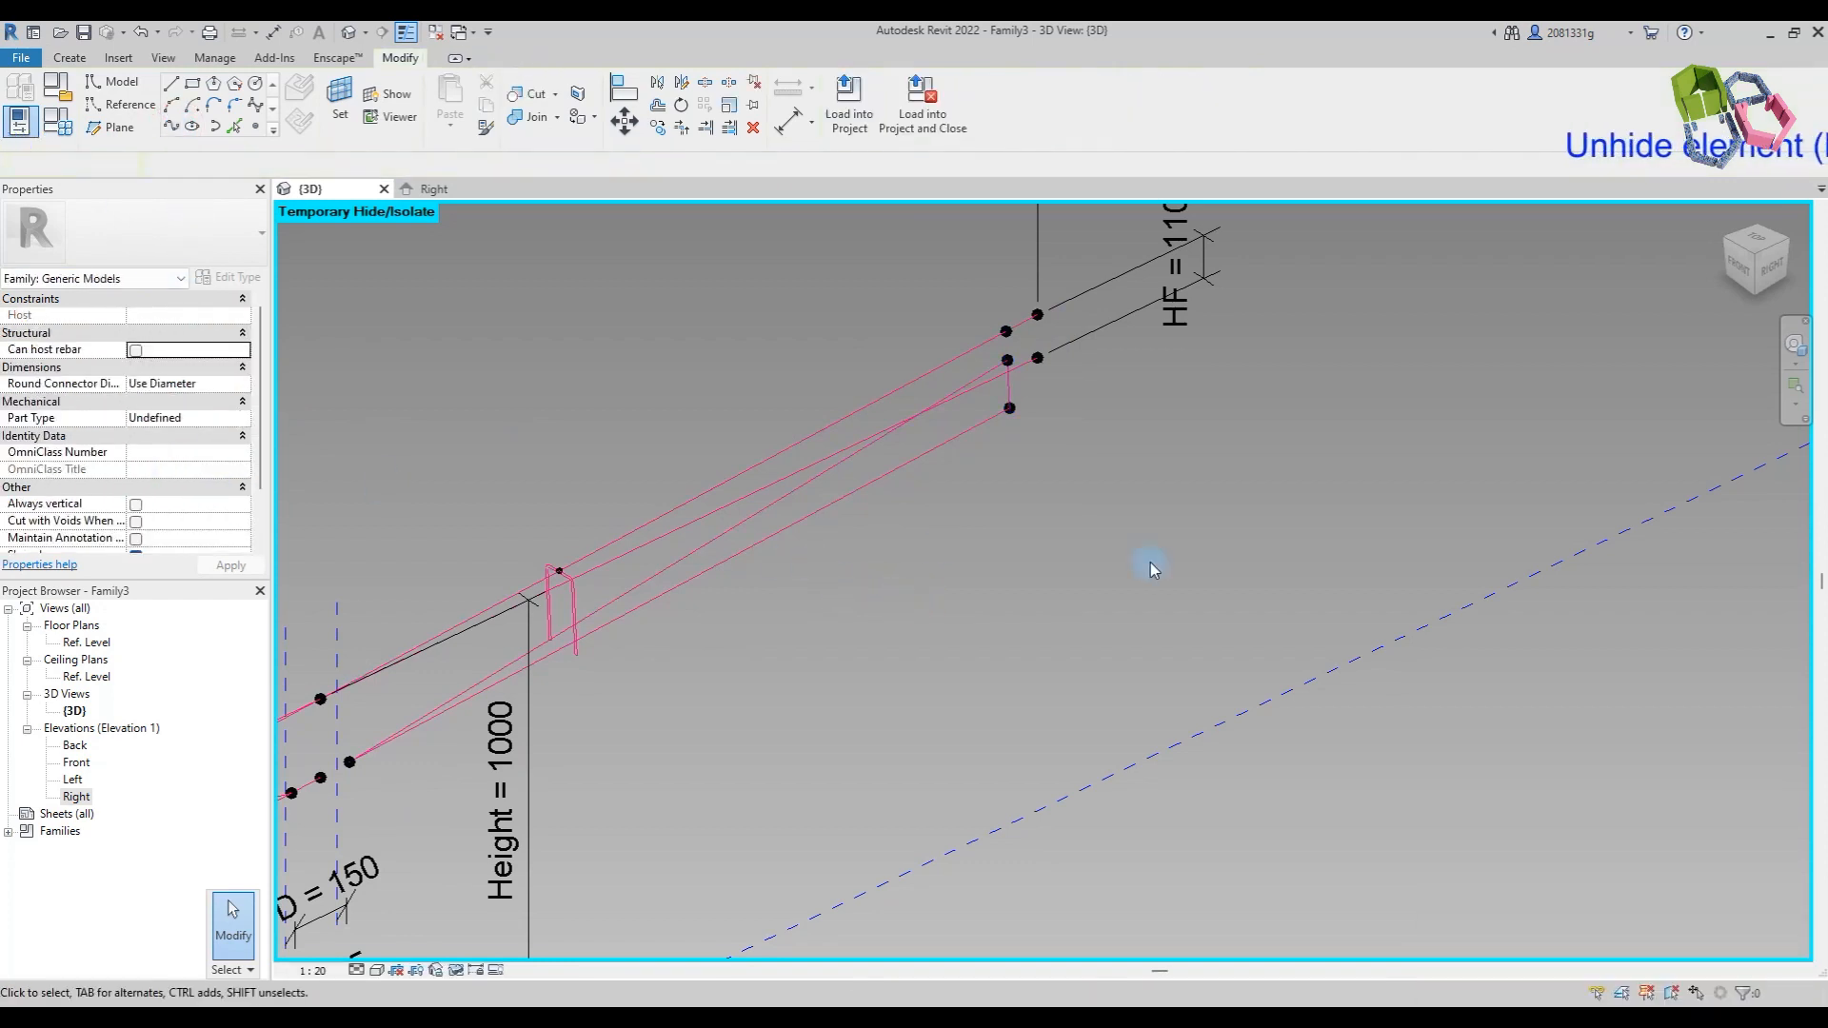
Step: Reset the temporary hide/isolate in the 3D view to bring back the hidden solid forms
scroll(1149, 562, "down", 1)
key("Tab")
key("h")
key("r")
scroll(824, 575, "down", 3)
scroll(609, 735, "up", 5)
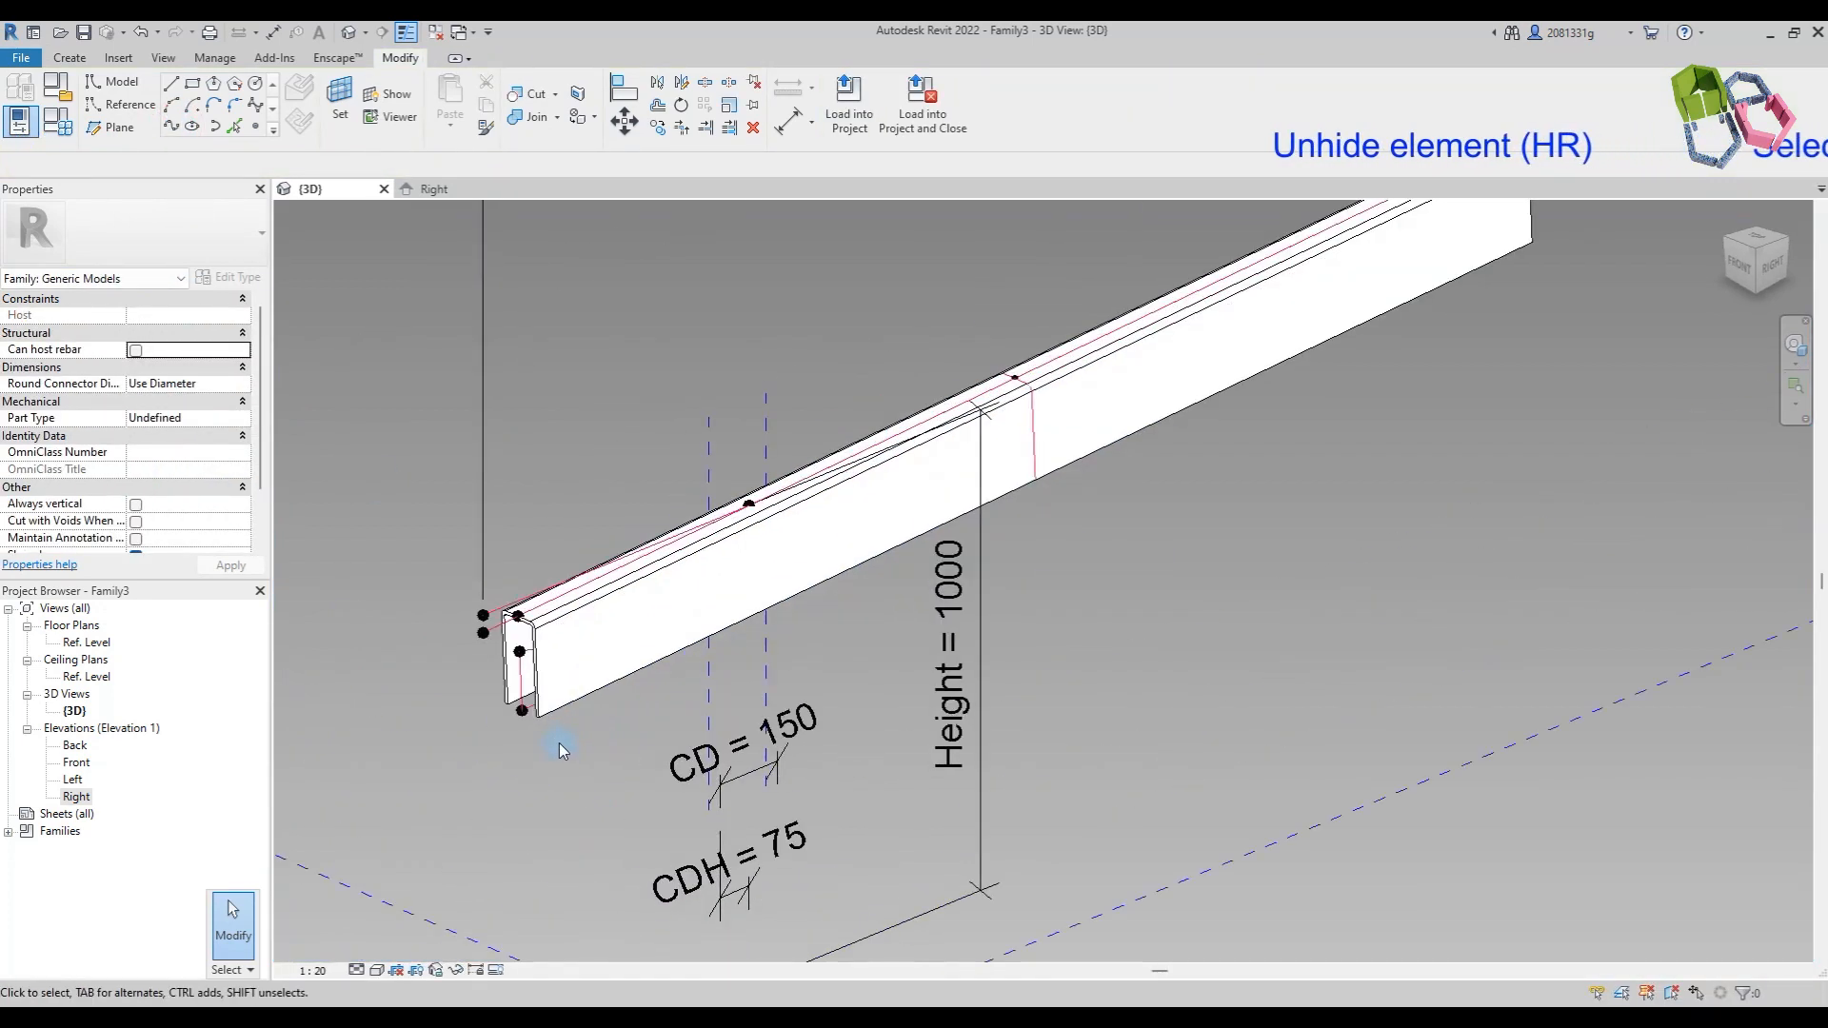
Step: Create an extruded void form from the back triangle's reference lines with positive and negative offsets of 200
key("Tab")
left_click(558, 735)
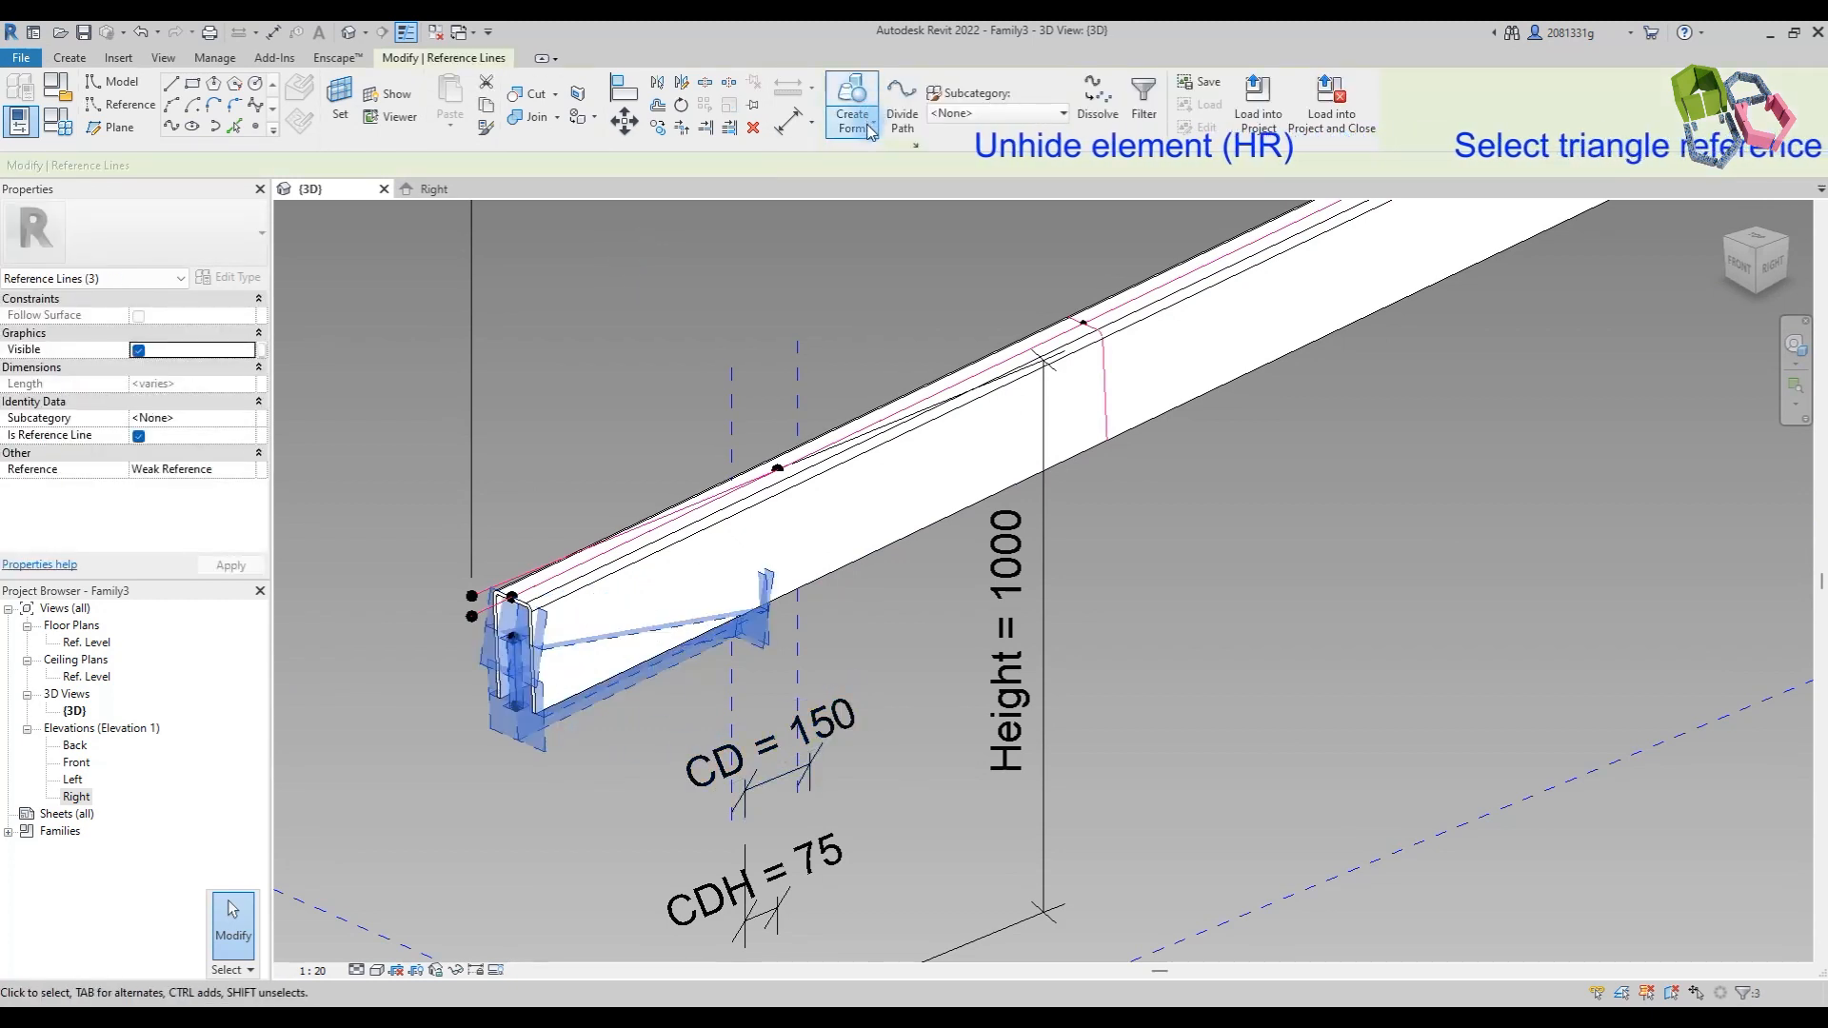
left_click(877, 197)
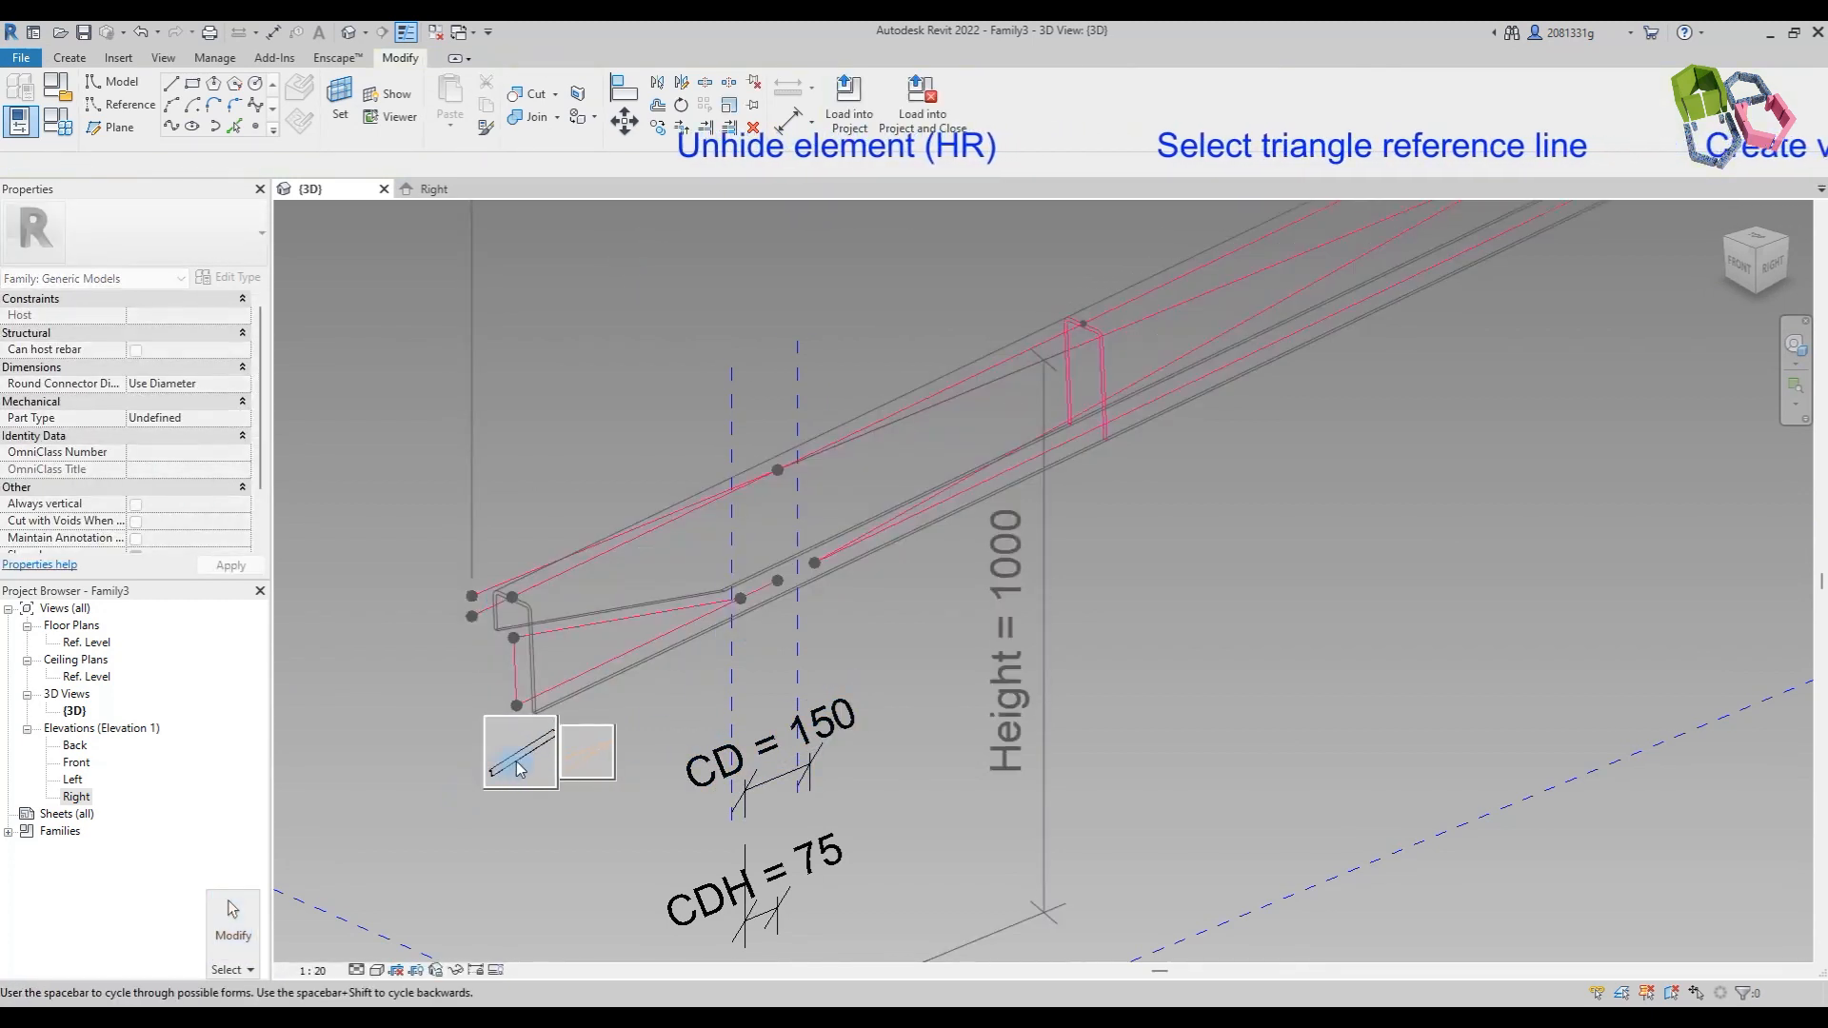
left_click(518, 762)
left_click(190, 331)
type("200")
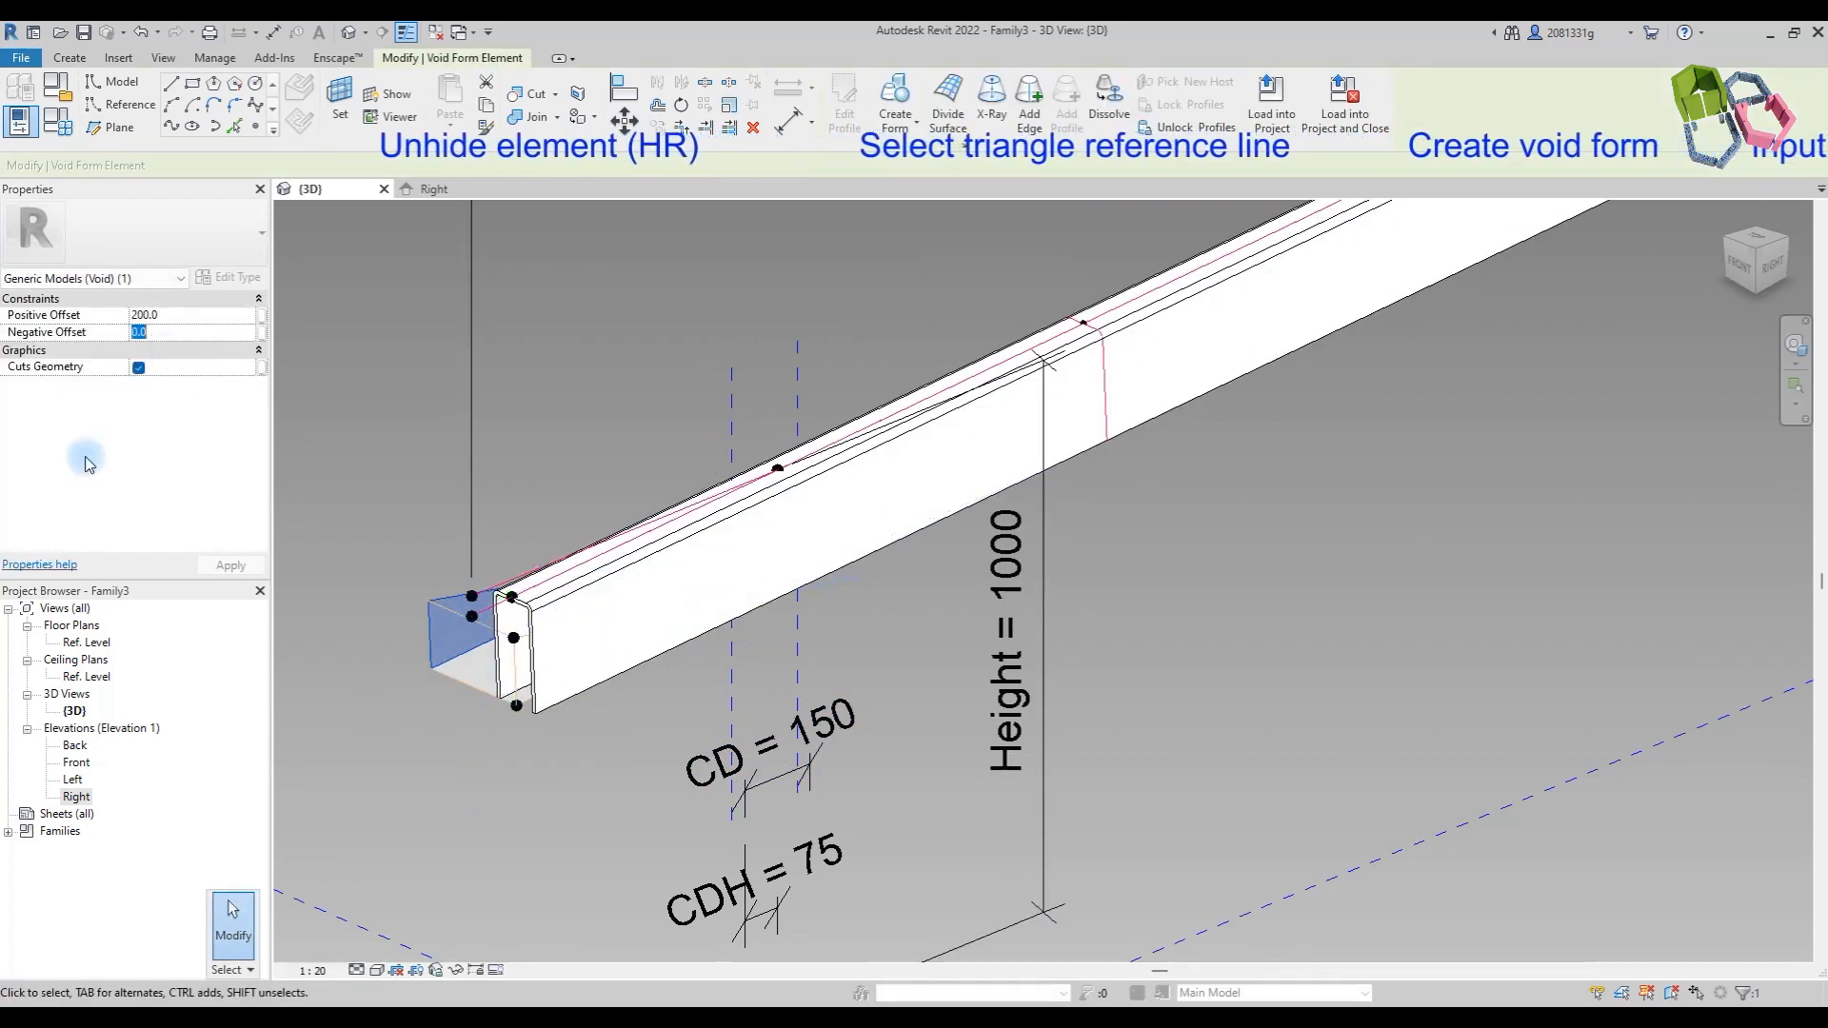
left_click(585, 415)
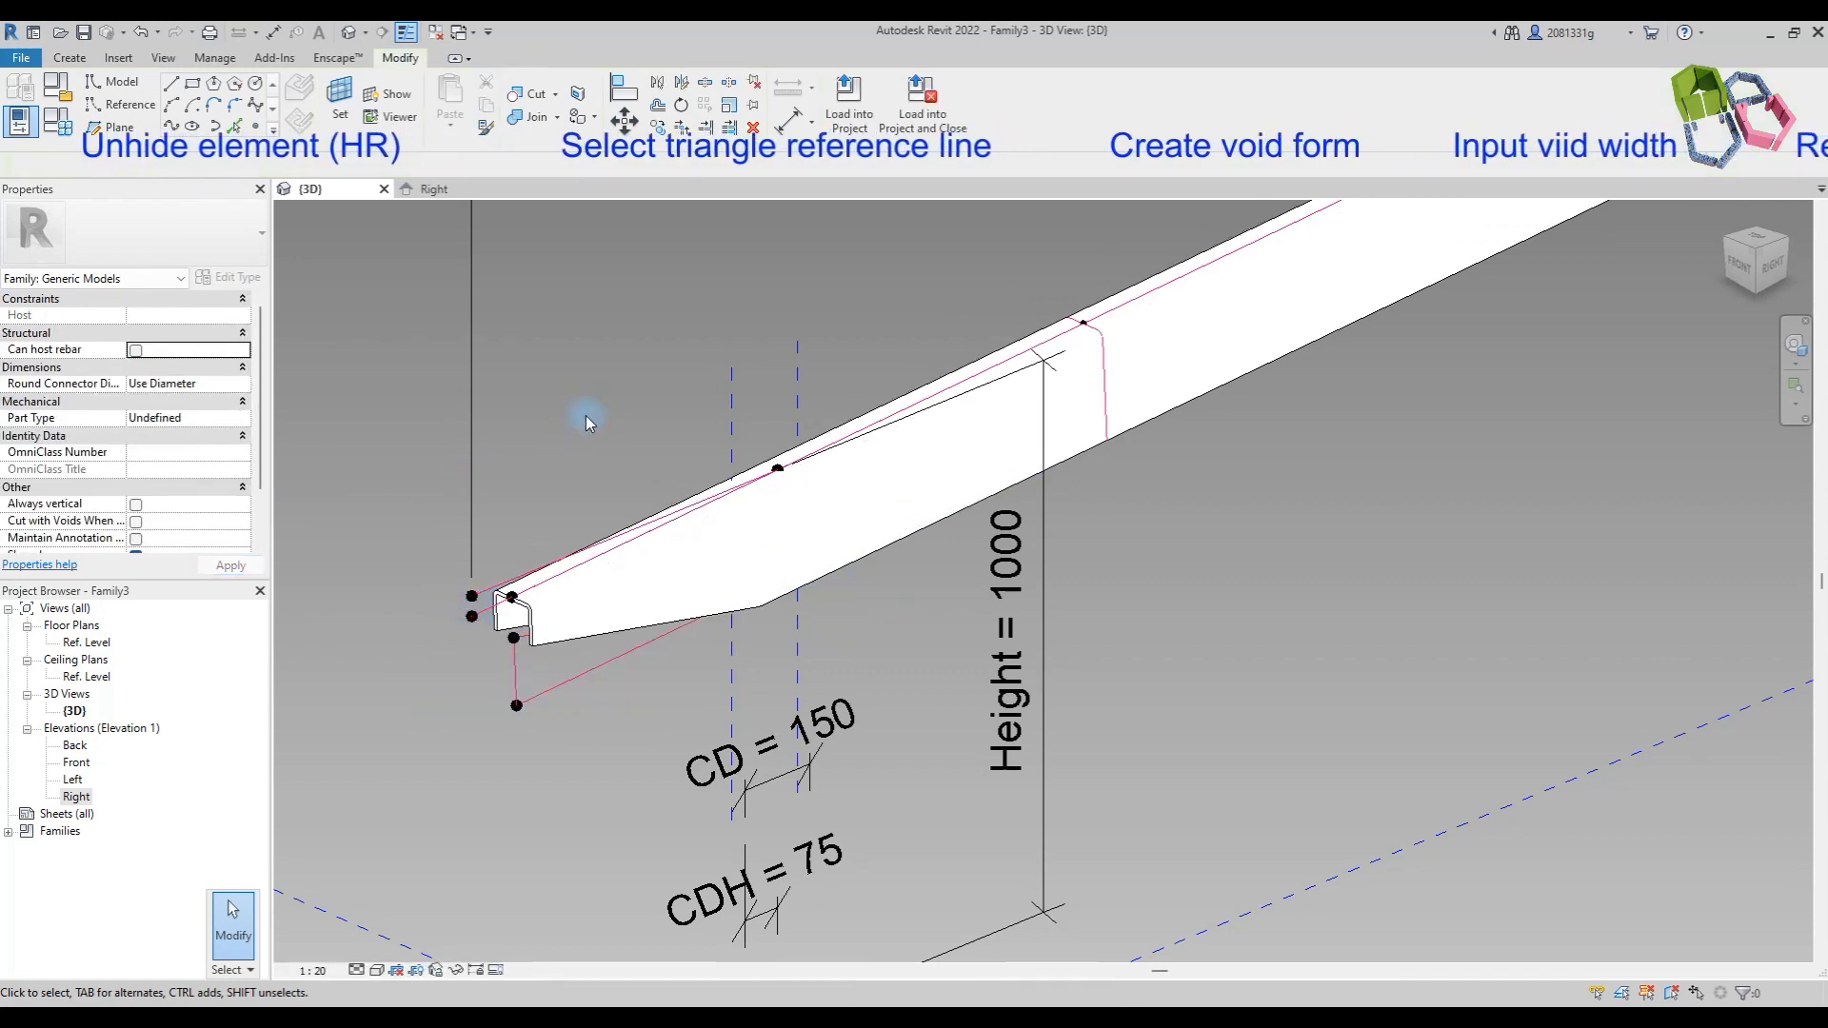
Step: Create a void form from the front triangle's reference lines with positive and negative offsets of 200
scroll(490, 627, "down", 3)
middle_click_drag(1208, 516, 930, 552, "shift")
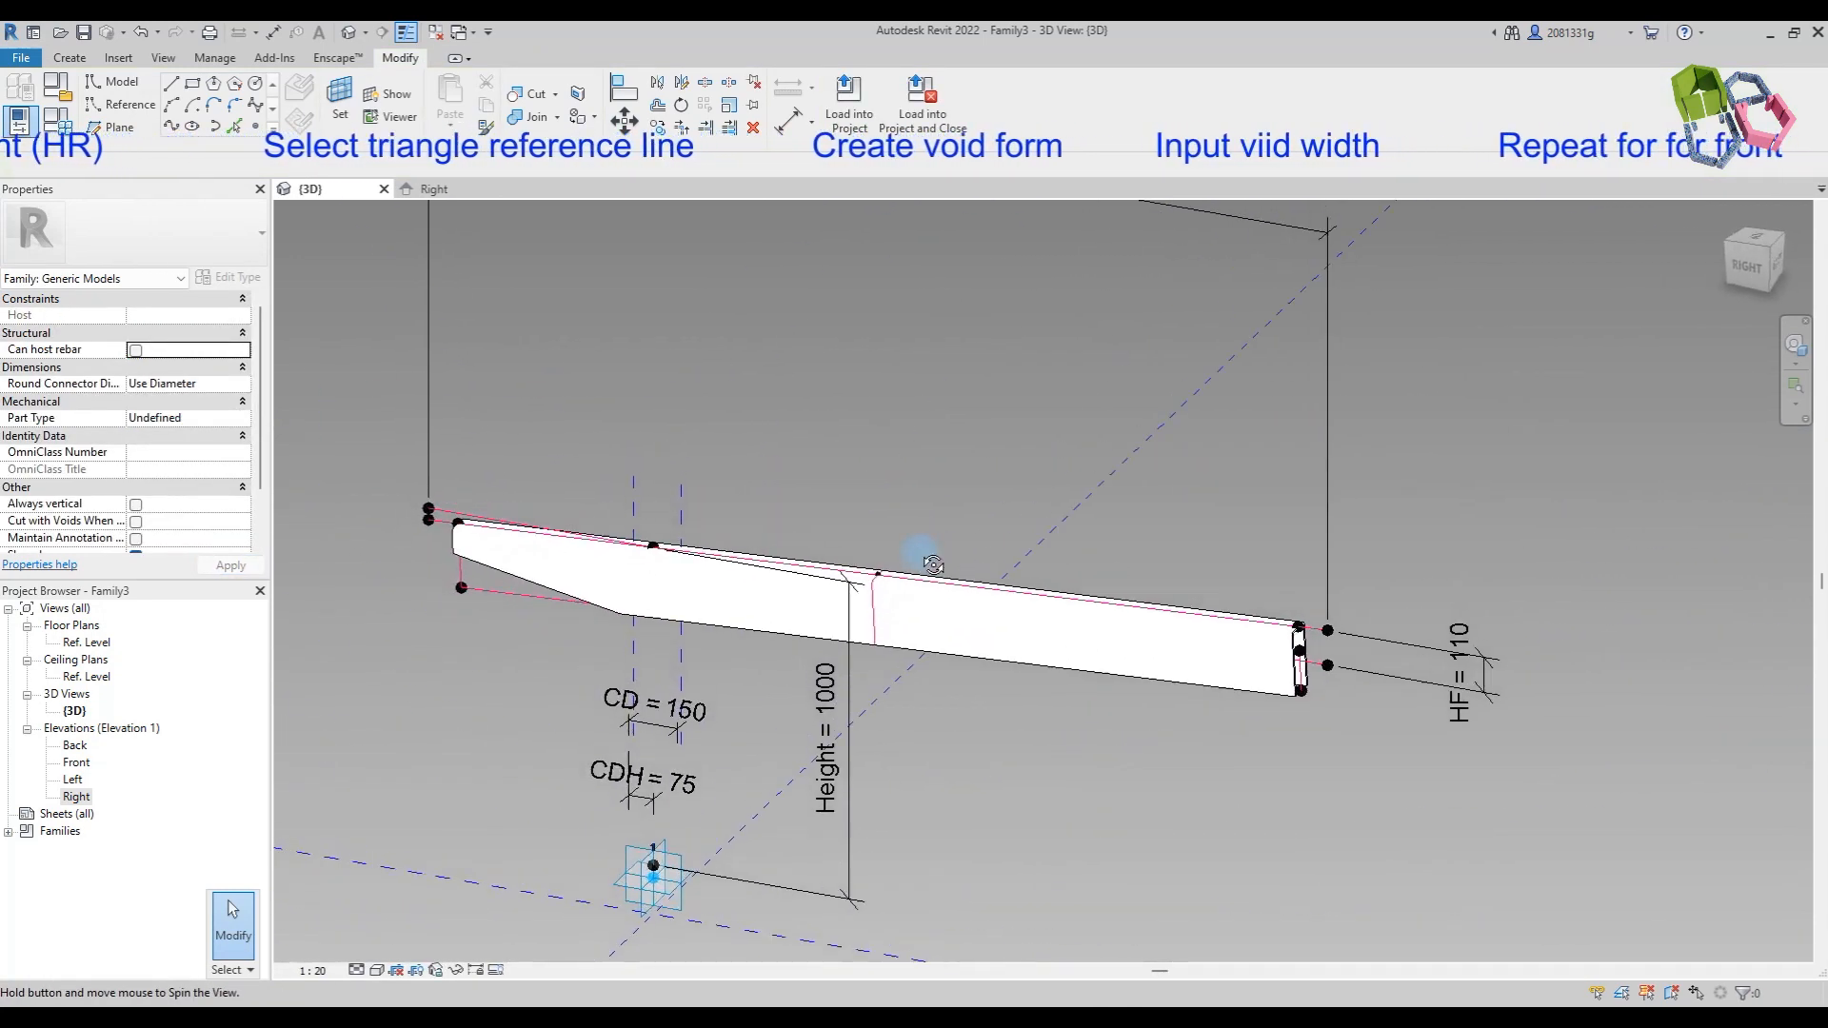
scroll(1124, 703, "up", 5)
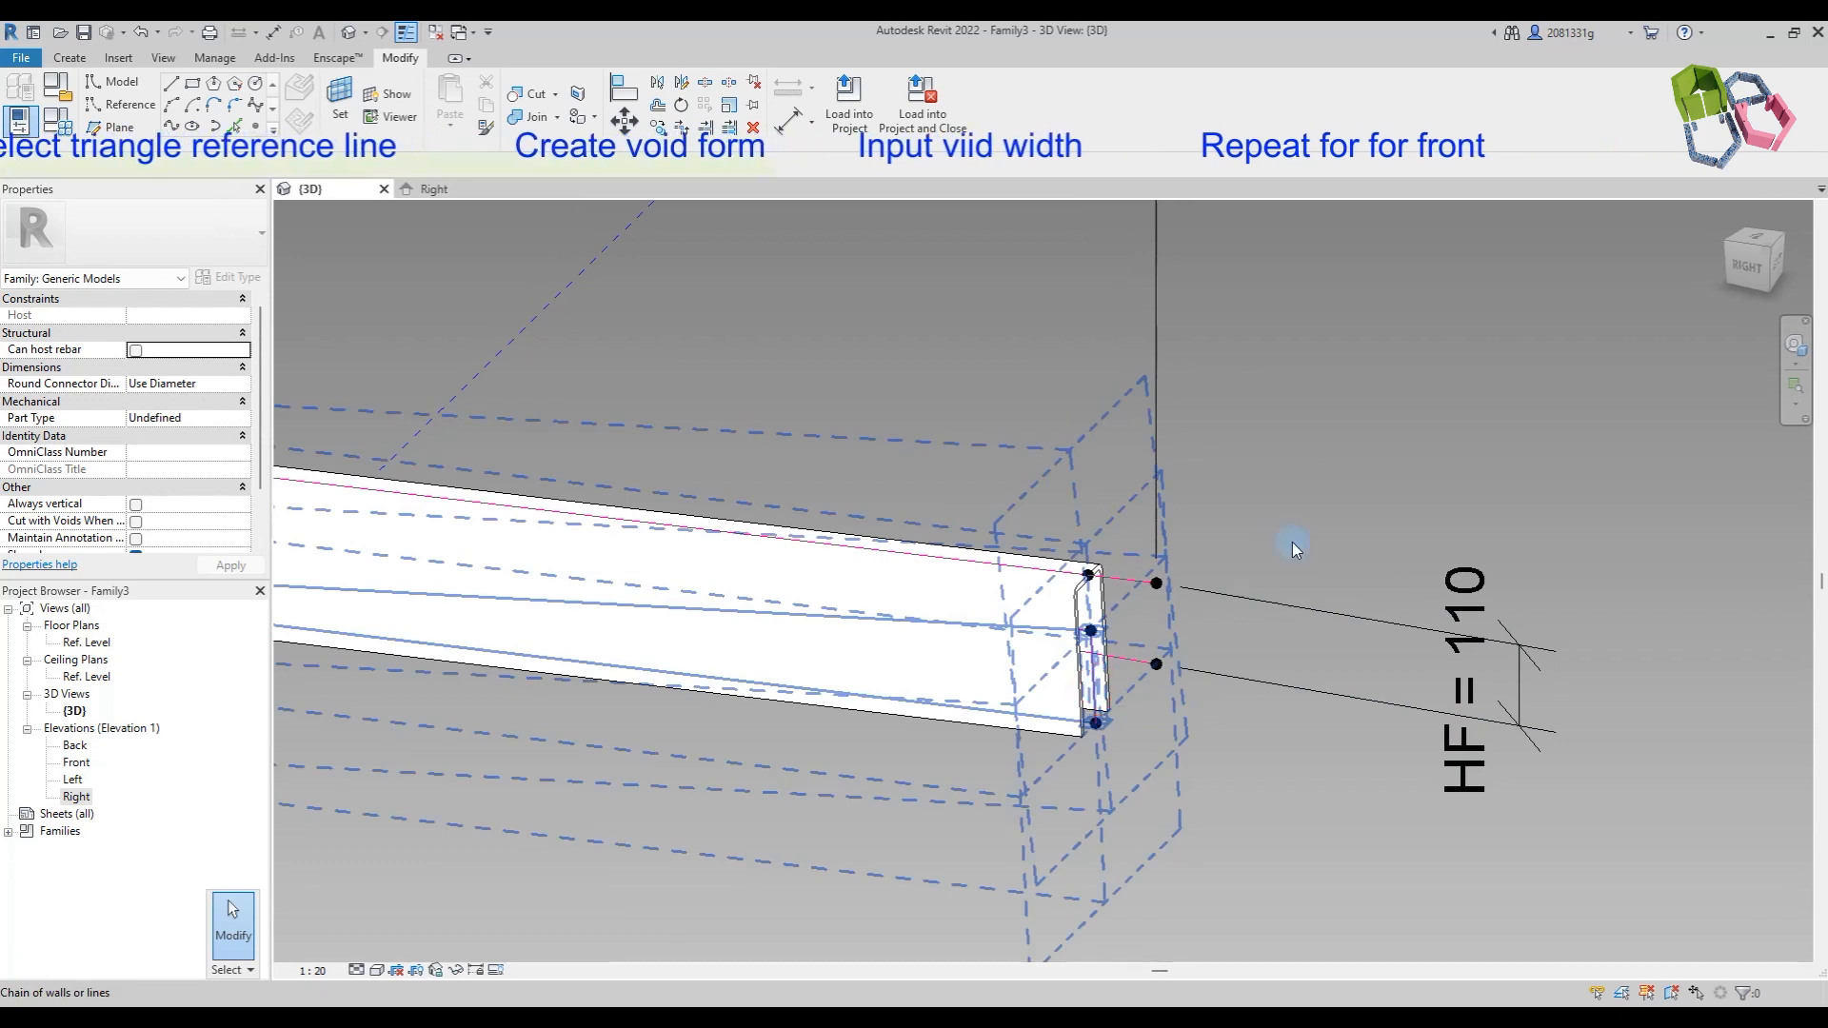
left_click(1292, 545)
scroll(1292, 545, "down", 3)
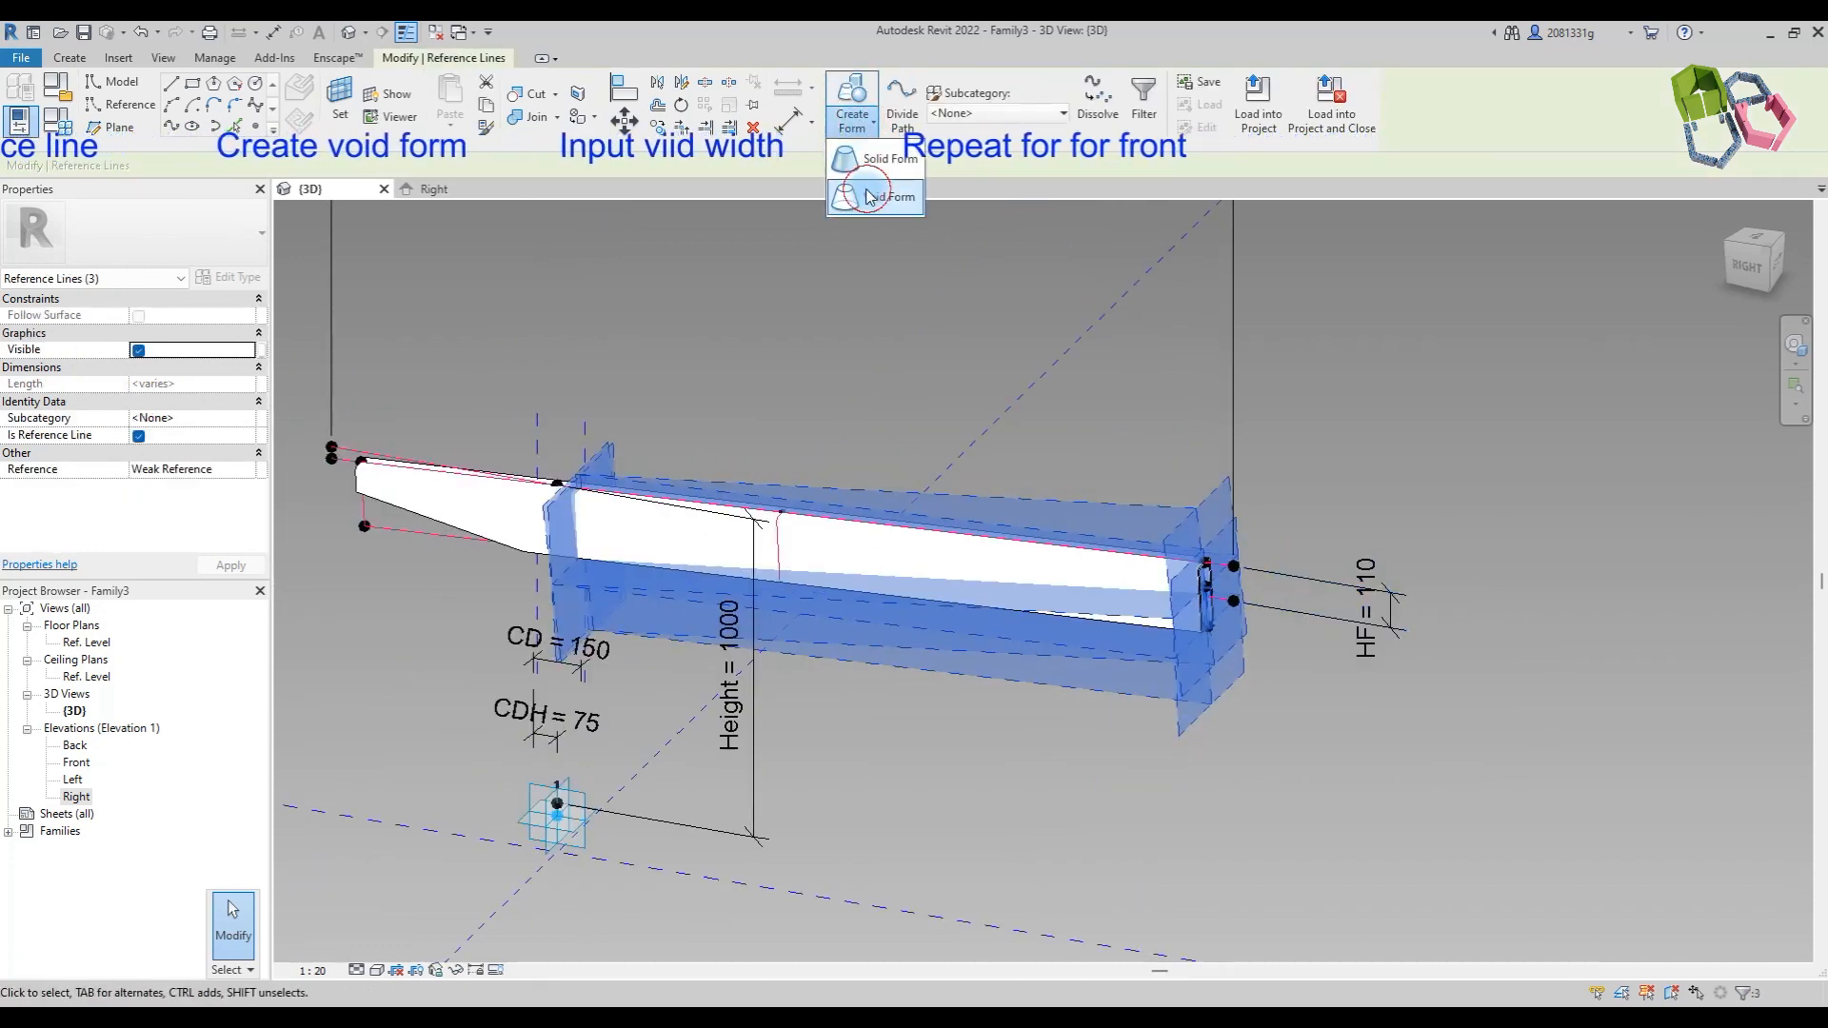
left_click(868, 197)
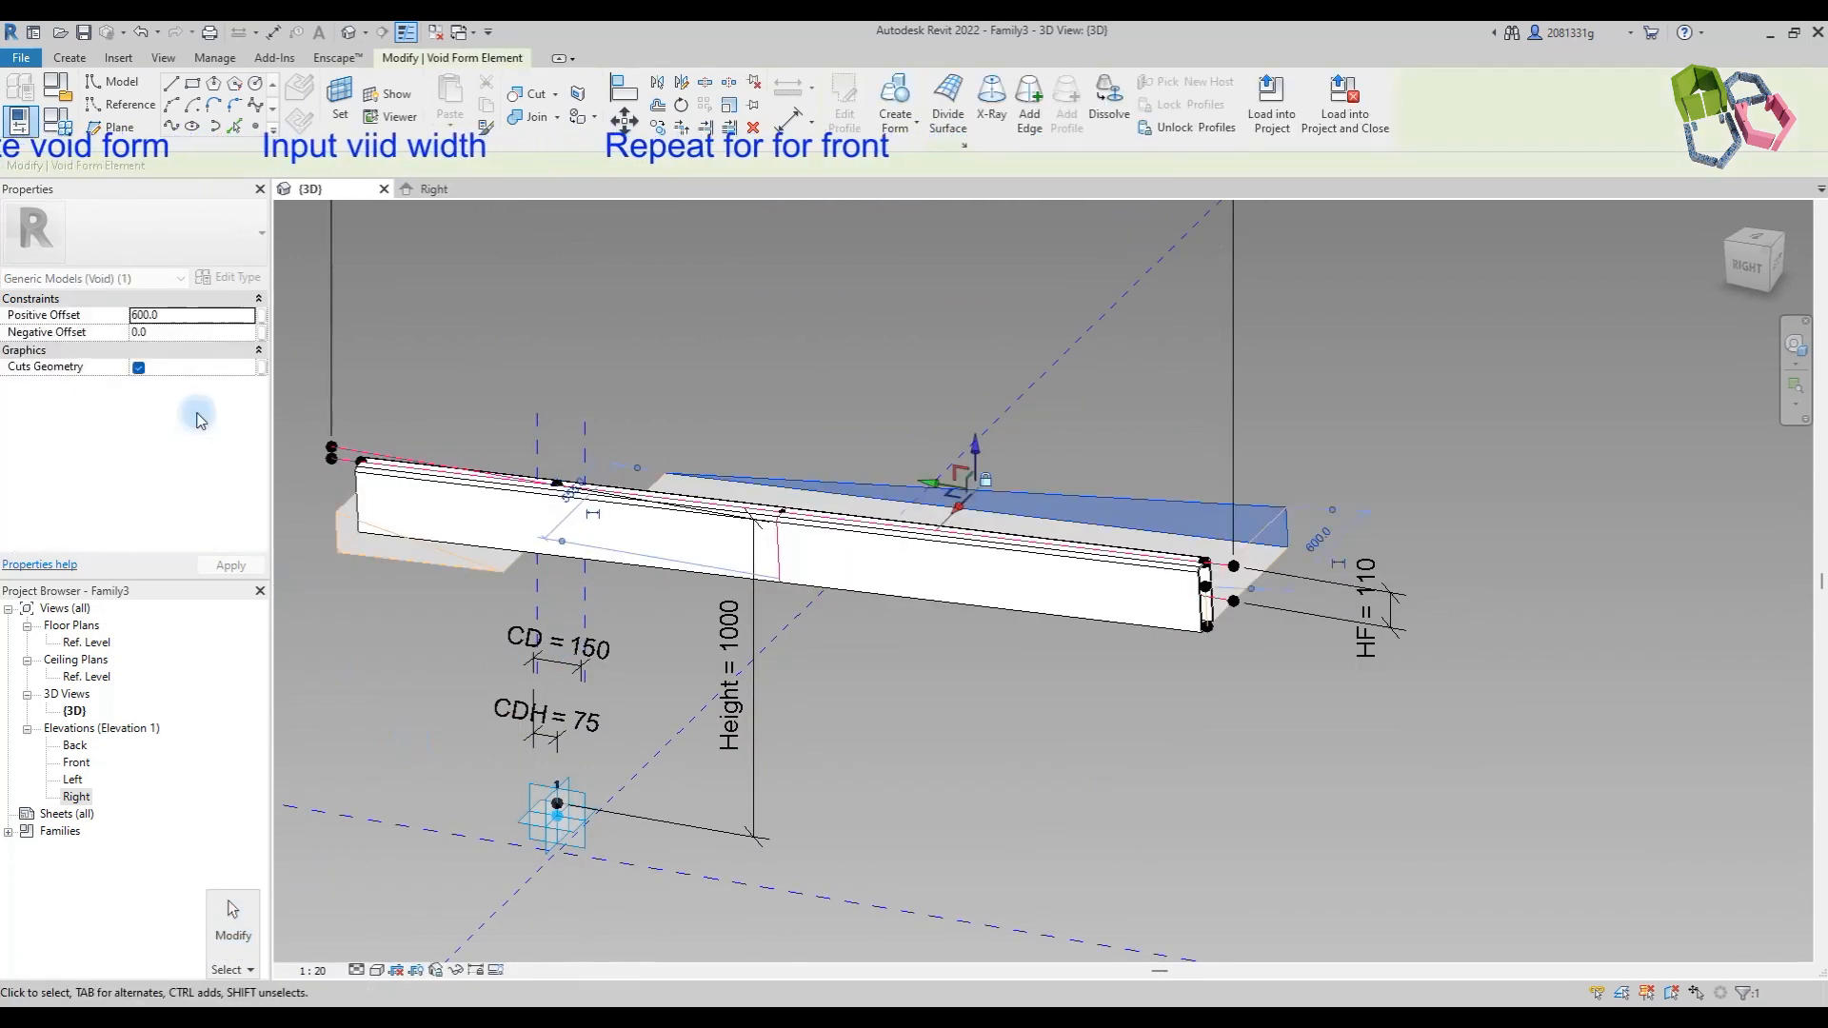
left_click(187, 313)
type("200")
left_click(184, 332)
type("200")
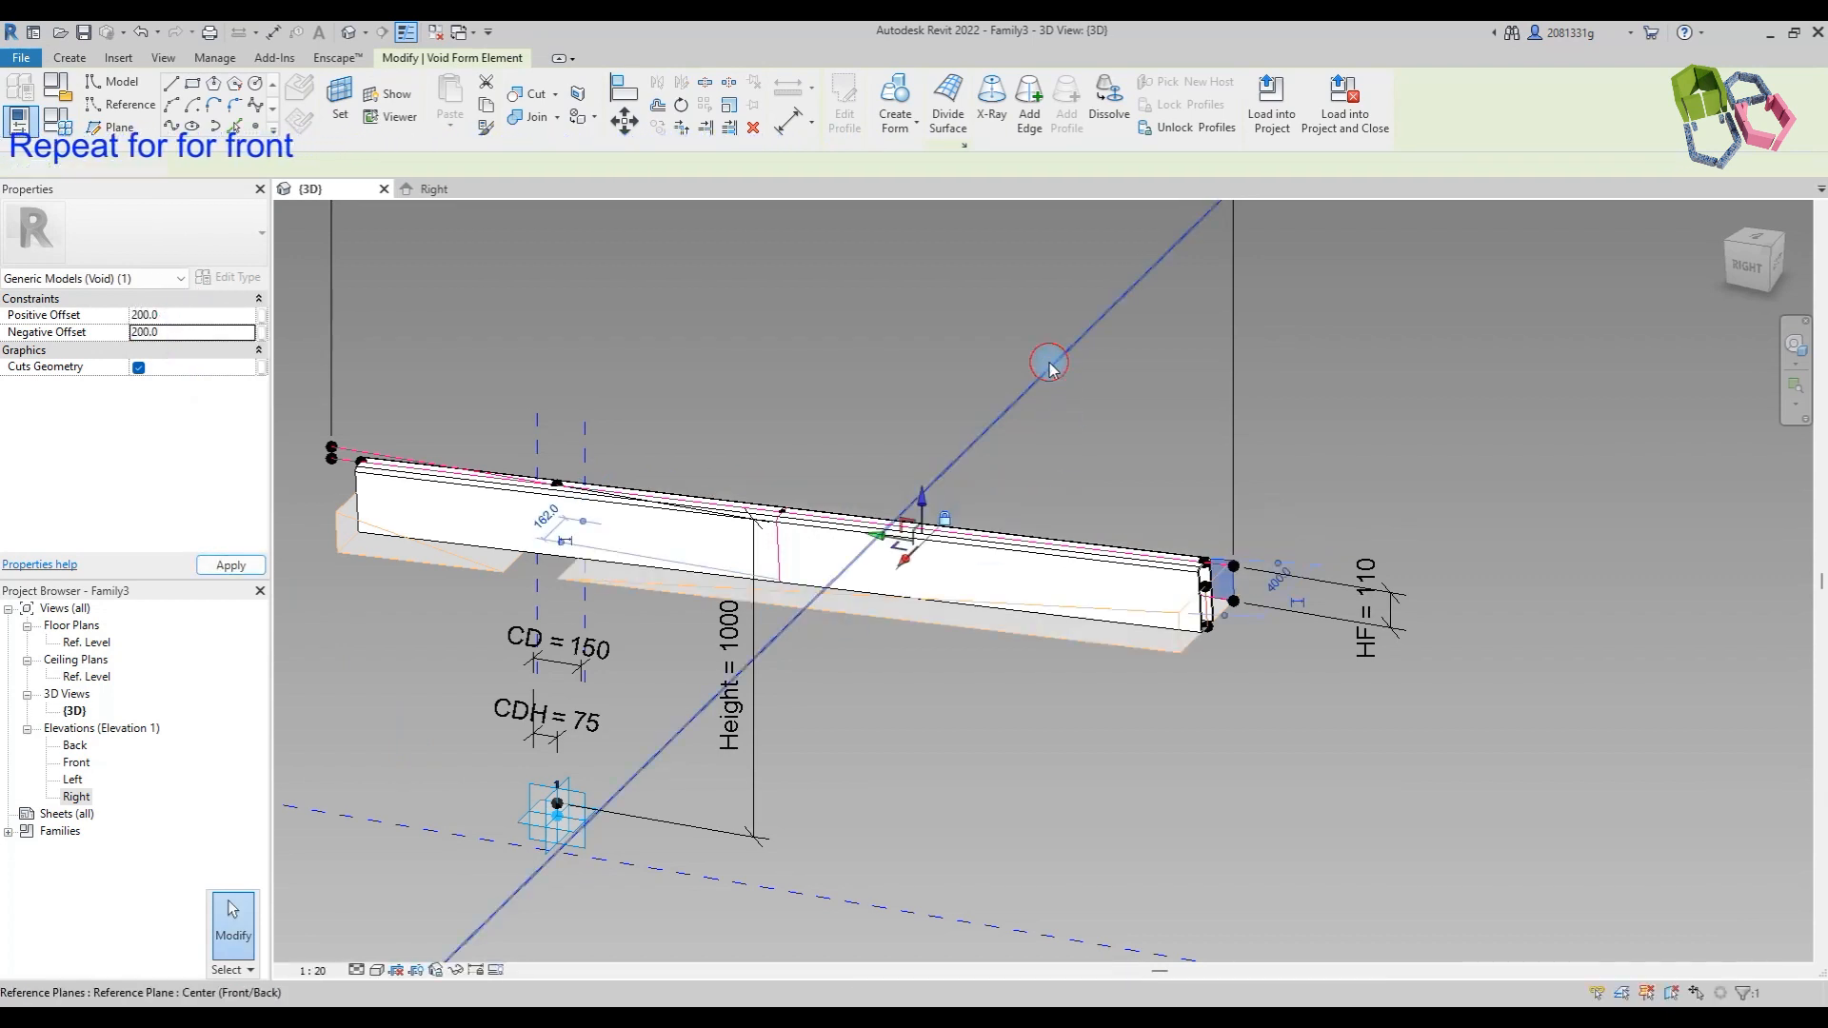
left_click(1053, 366)
Step: Open the Right elevation and set its visual style to Shaded to view the whole tapered beam
scroll(1223, 773, "down", 2)
middle_click_drag(1219, 773, 1255, 767, "shift")
left_click(1255, 767)
middle_click_drag(1138, 739, 1276, 714, "shift")
scroll(1066, 591, "down", 2)
left_click(428, 188)
scroll(524, 450, "down", 2)
key("s")
key("d")
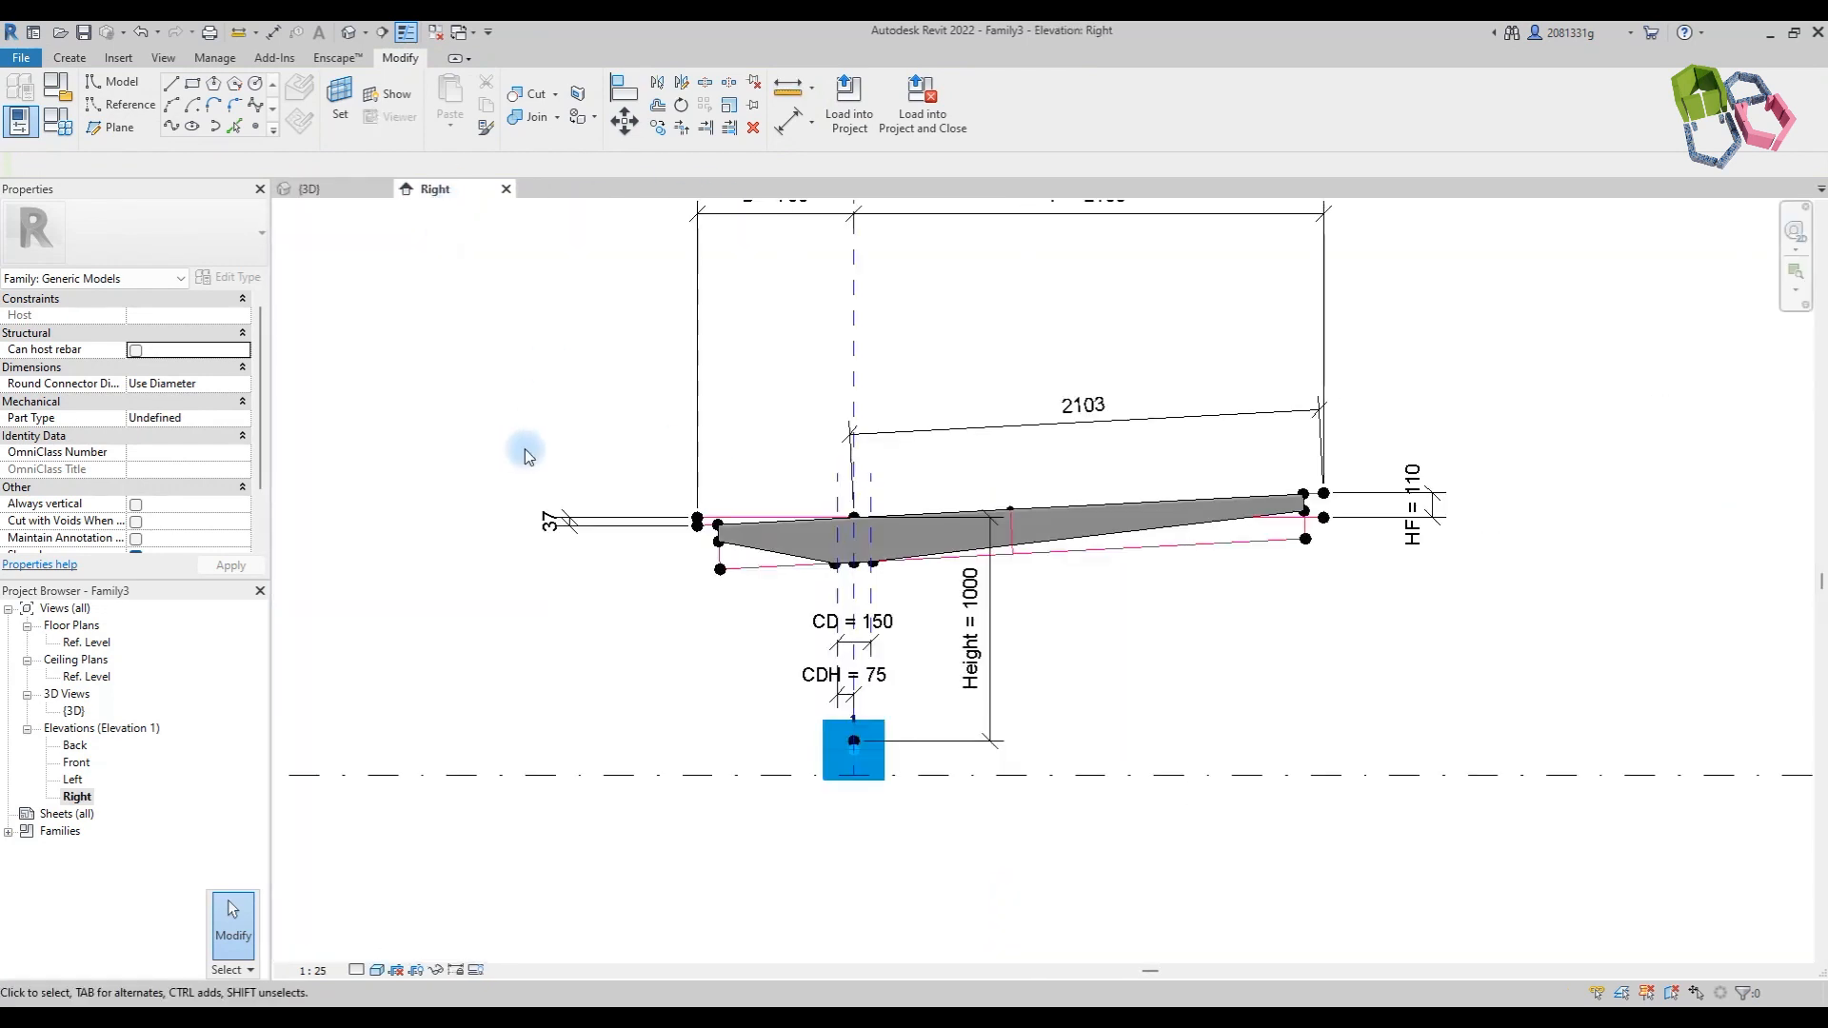
scroll(686, 379, "down", 2)
scroll(733, 379, "up", 2)
scroll(883, 363, "down", 2)
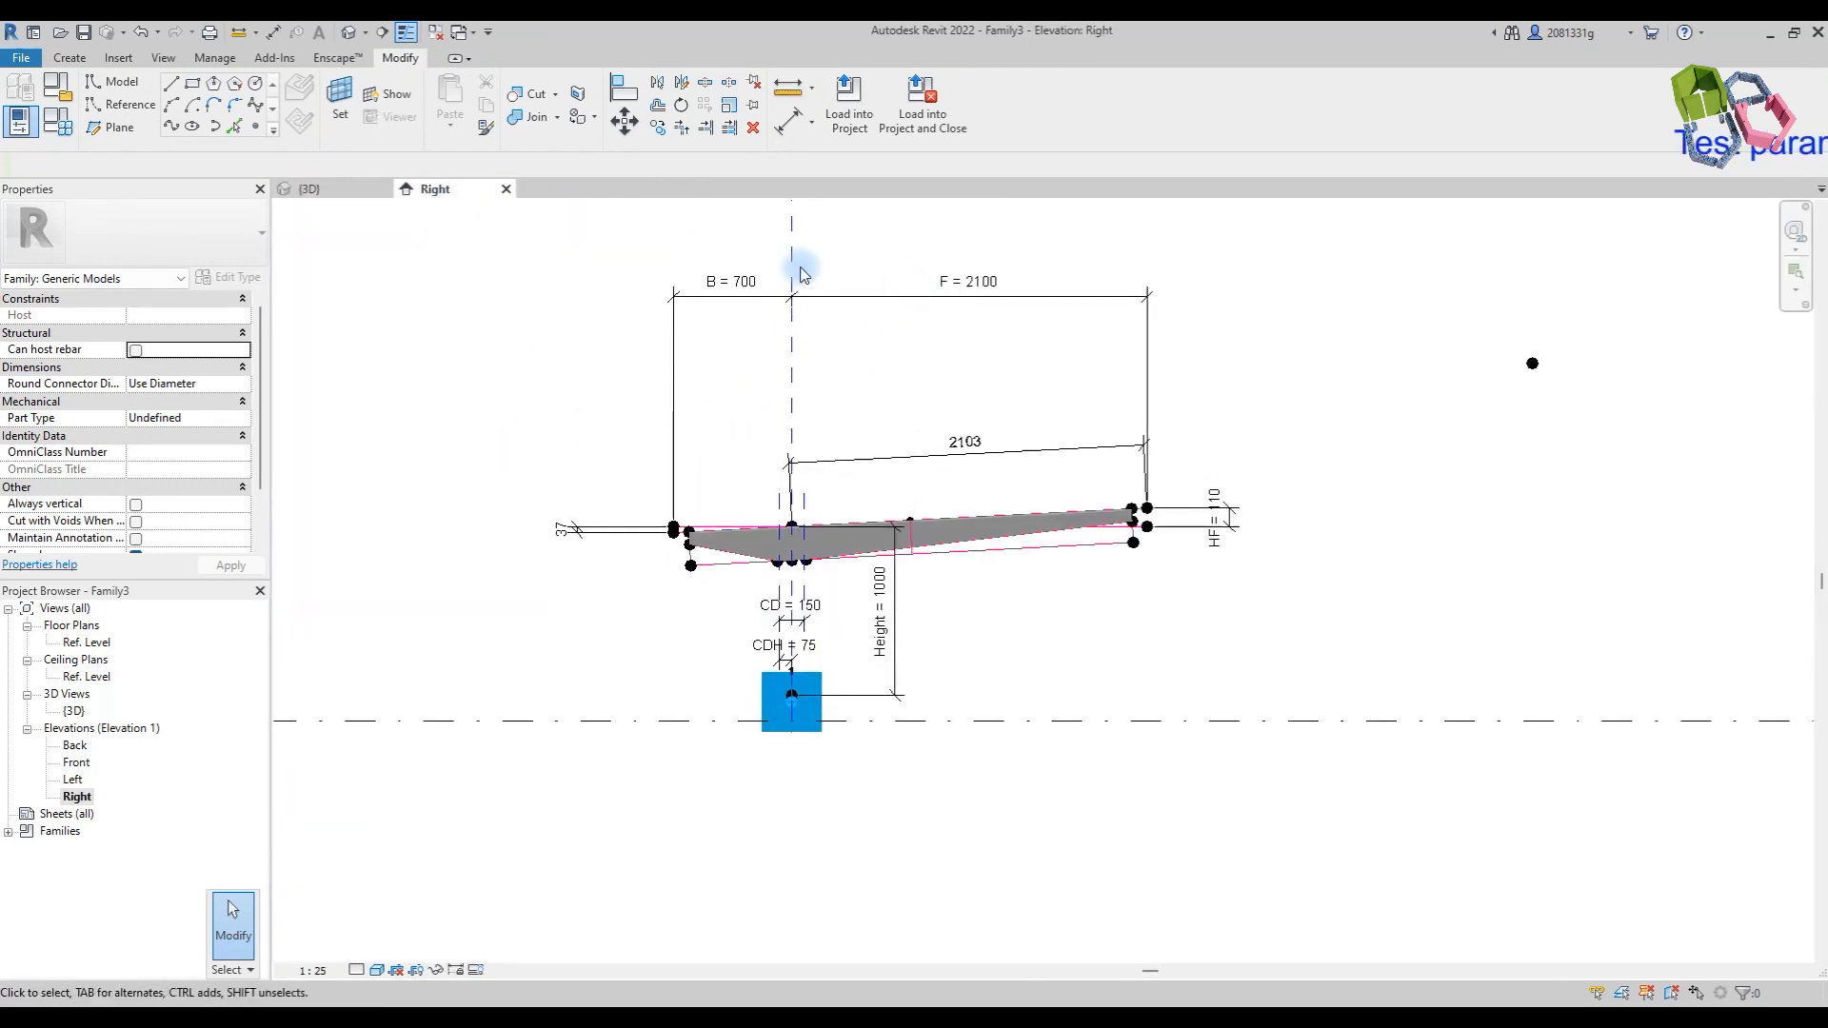
Step: Set the family's Height parameter to 2400 in Family Types and apply it
scroll(898, 278, "up", 3)
left_click(56, 121)
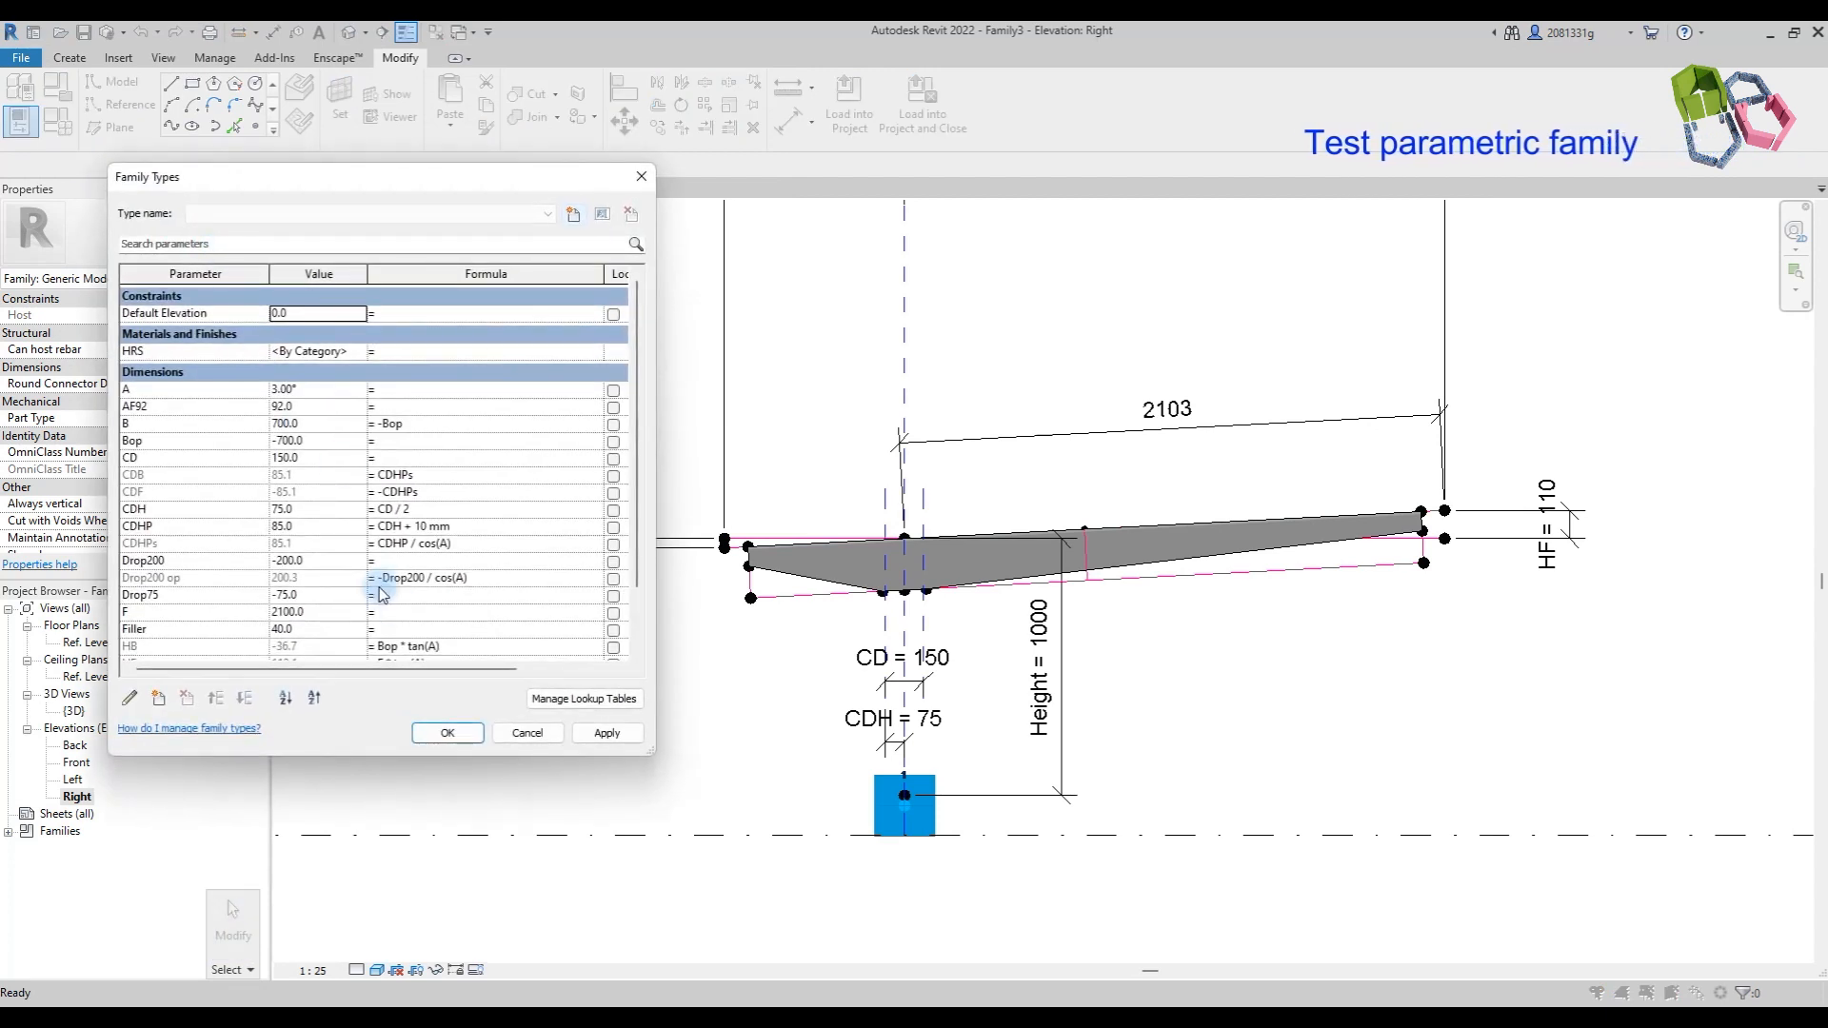
scroll(426, 607, "down", 3)
left_click(318, 607)
type("2400")
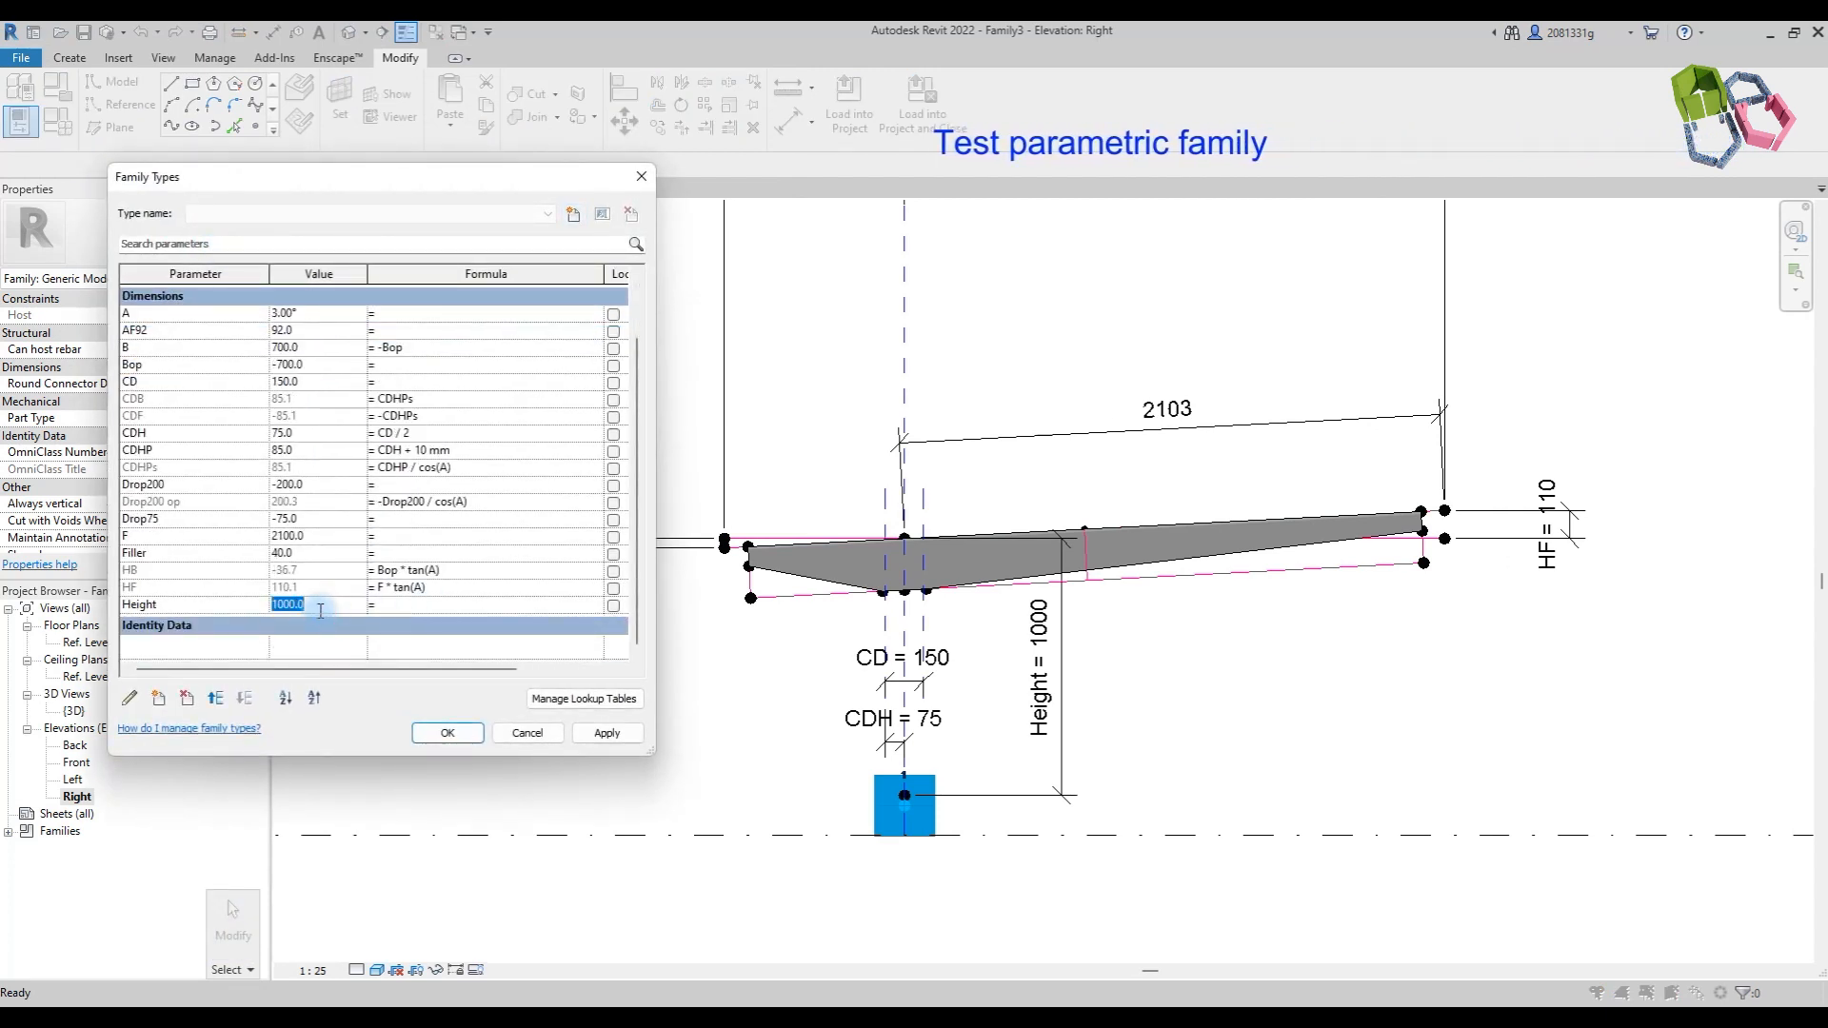
left_click(607, 733)
Step: Test the family's angle parameter A at 15° and restore it to 3°
left_click(333, 391)
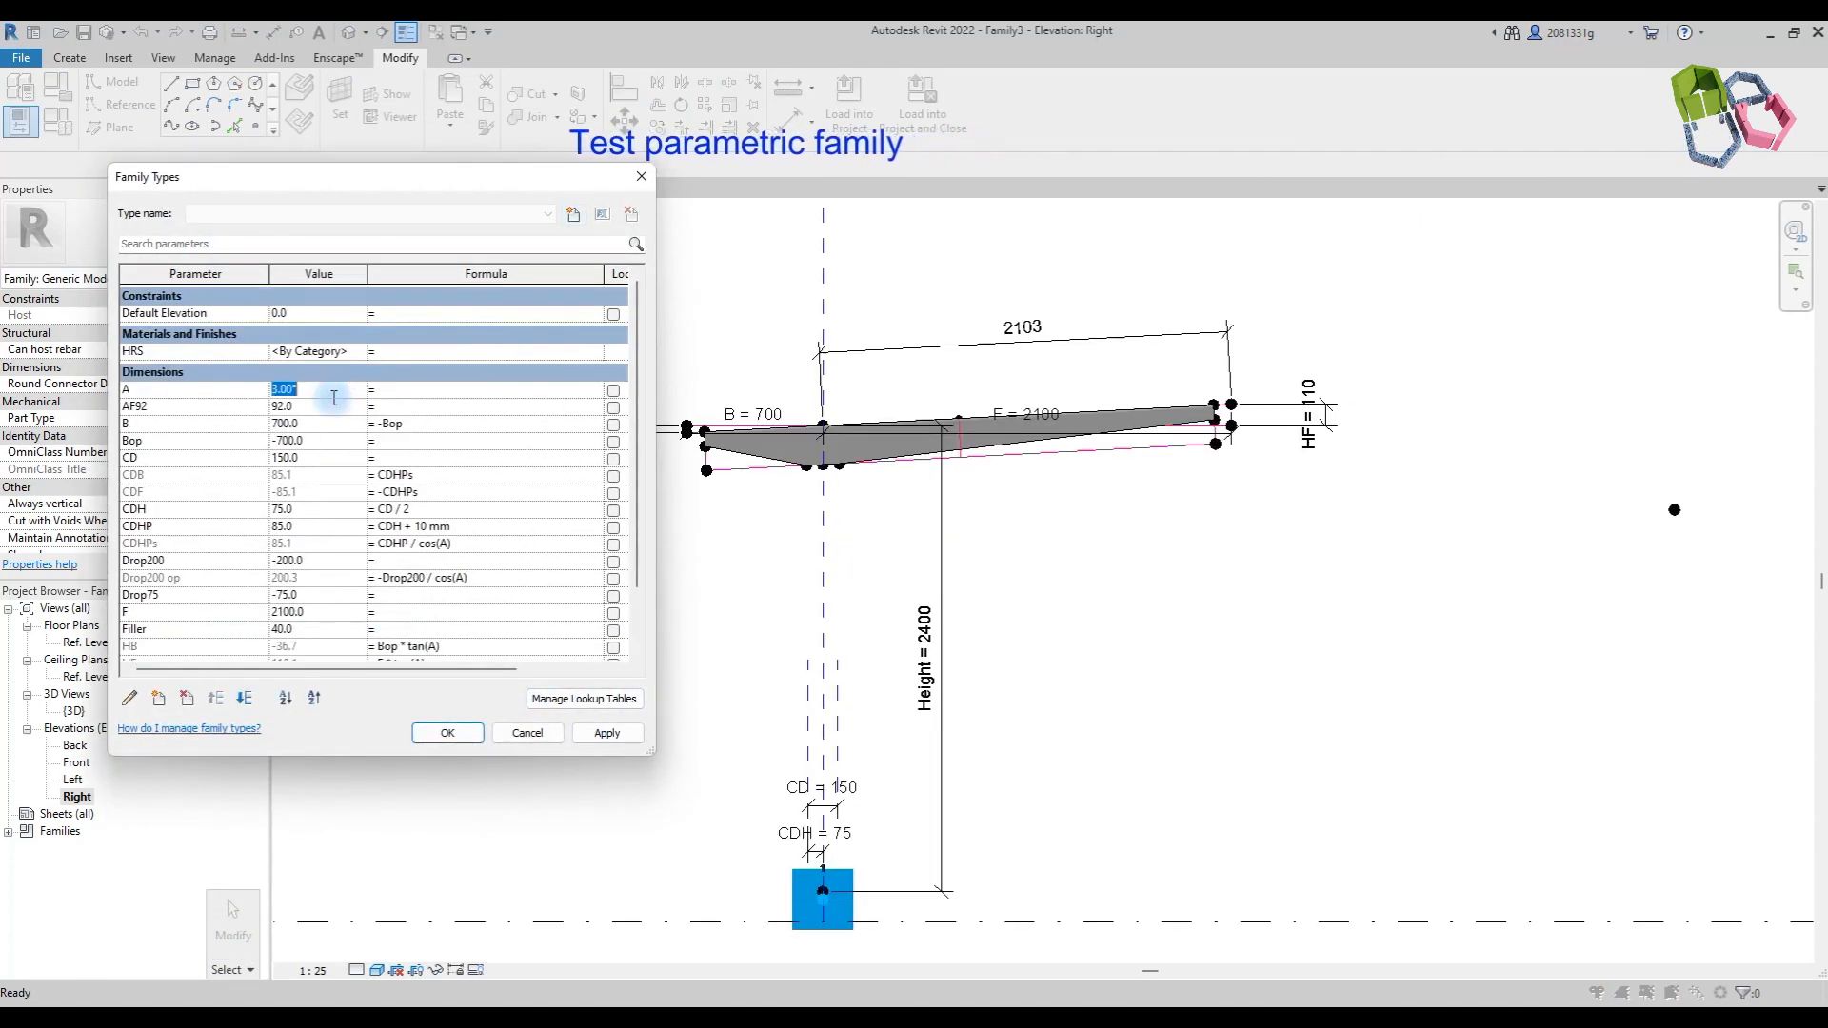
type("15")
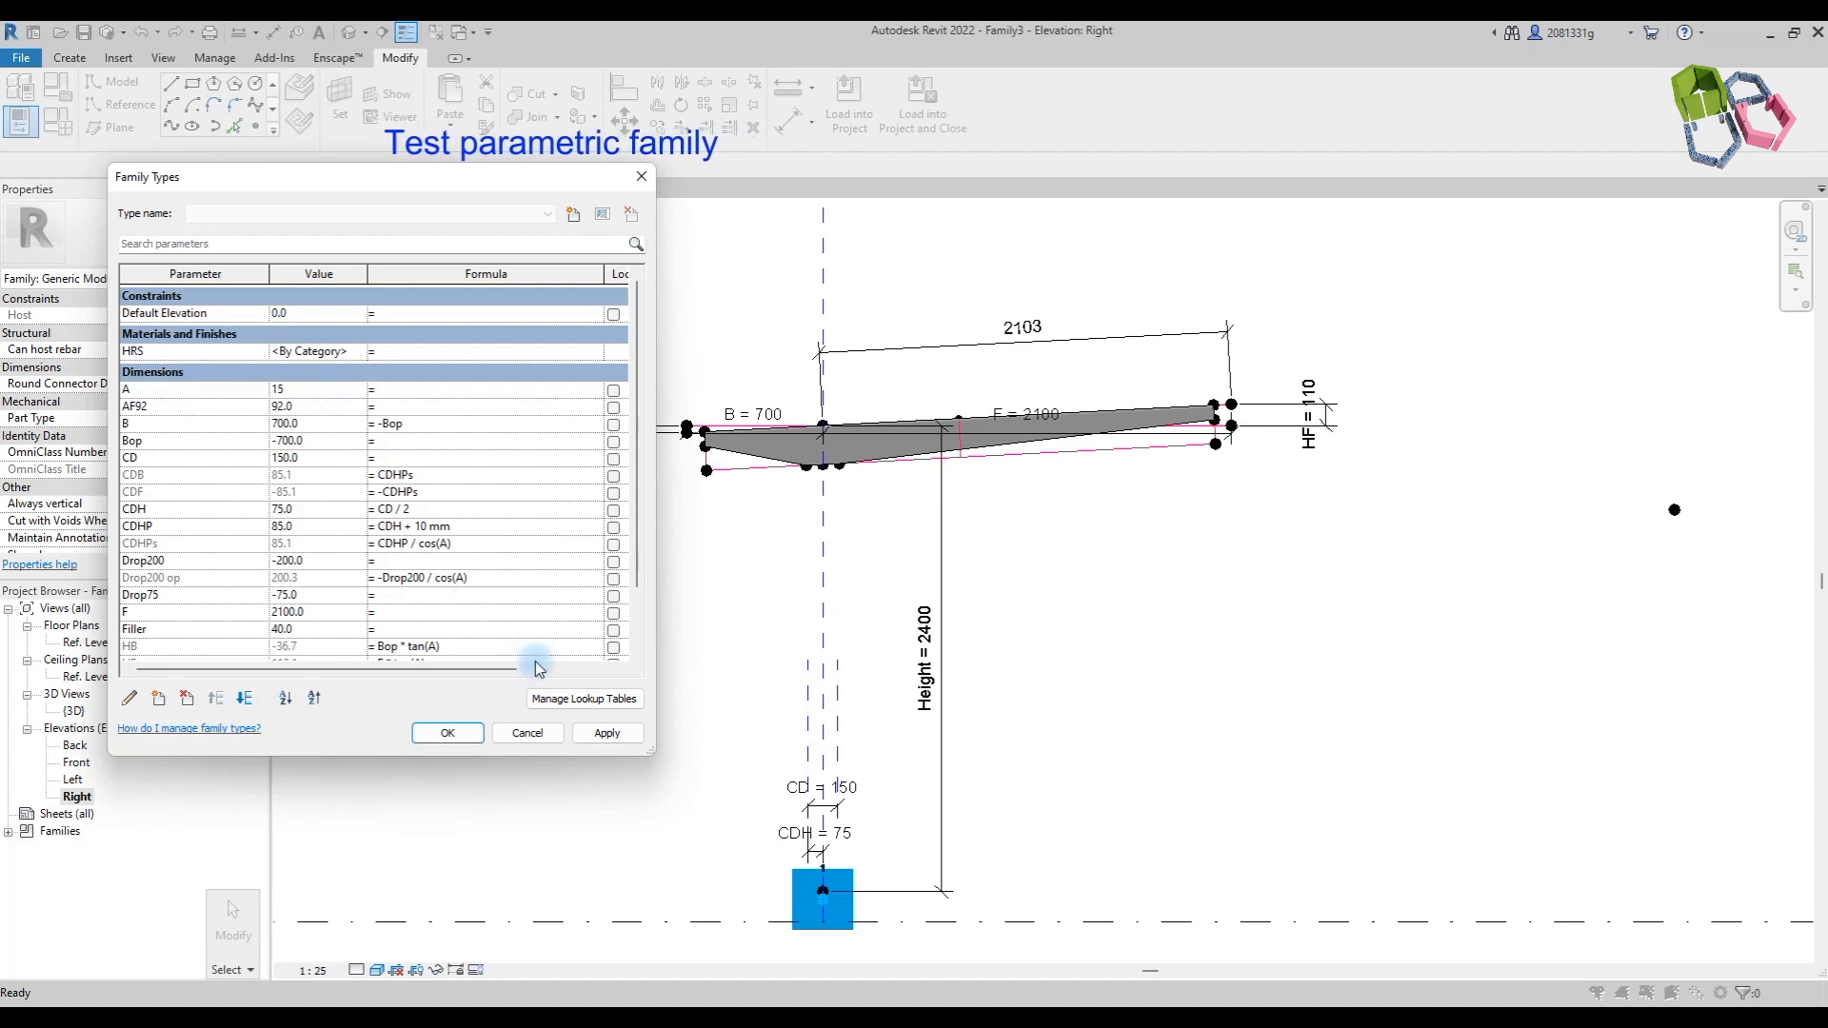
left_click(607, 734)
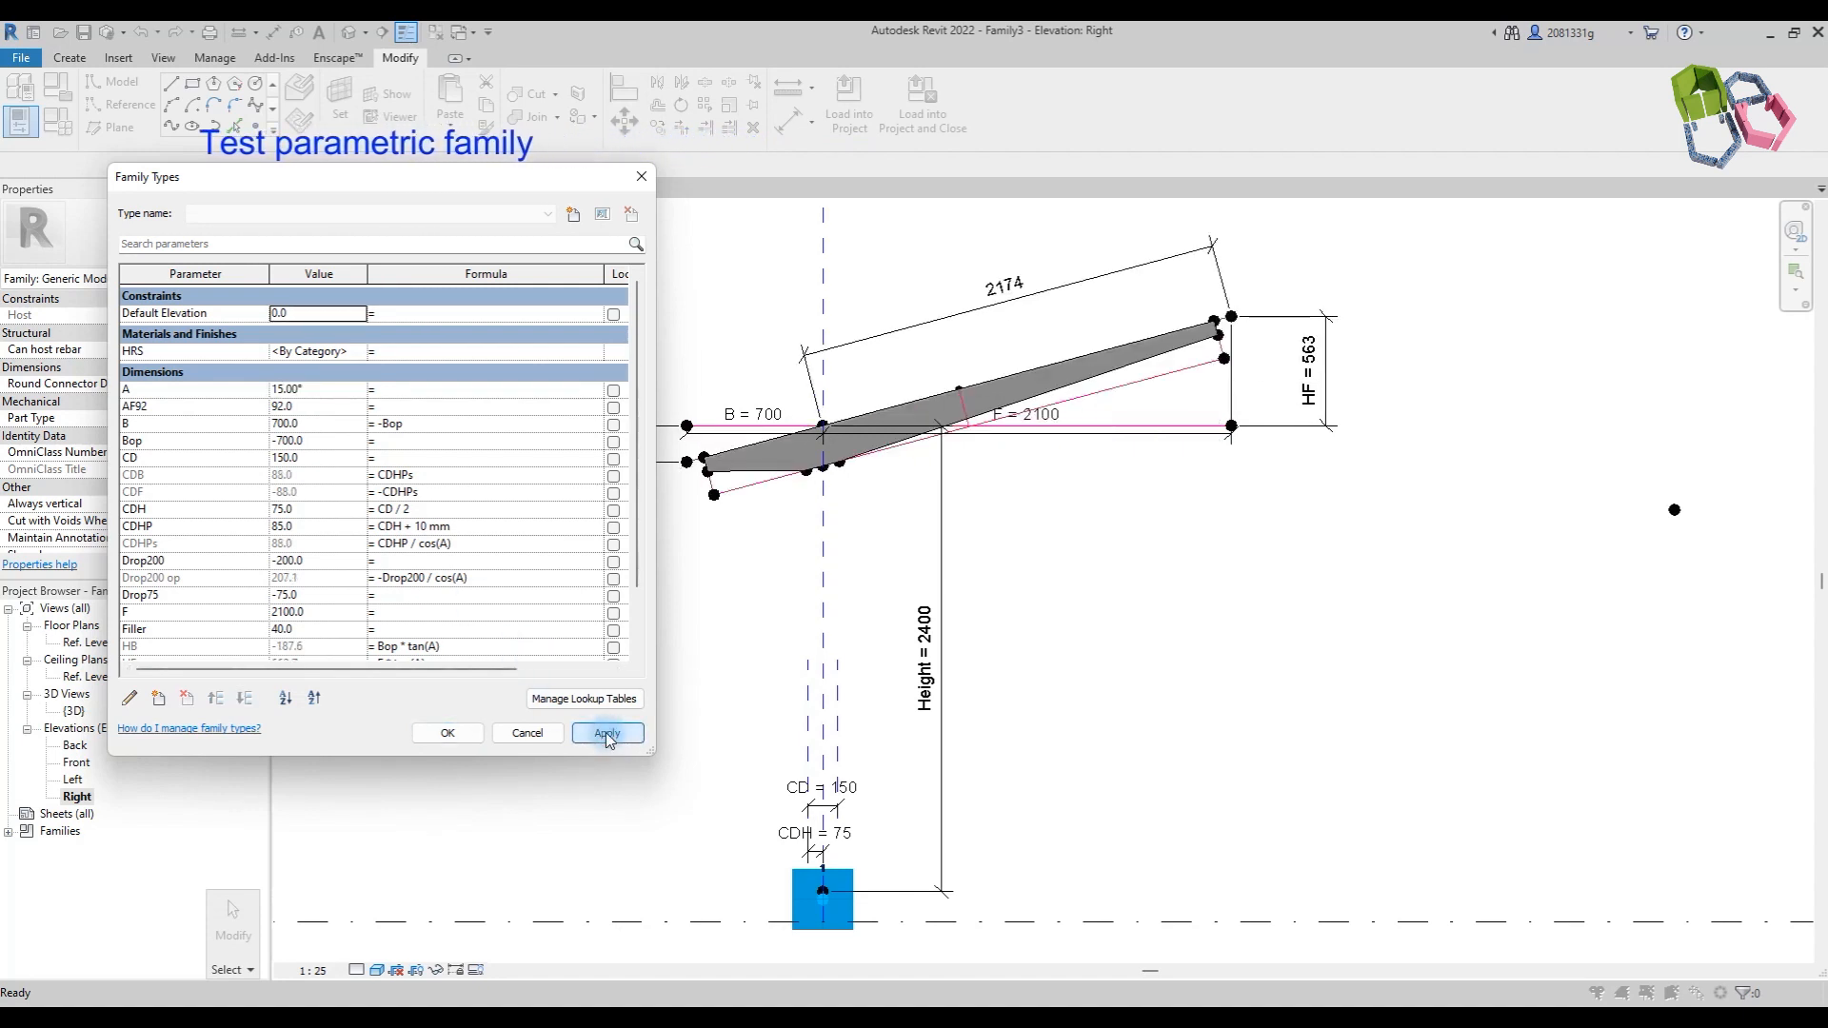
left_click(327, 388)
left_click(447, 733)
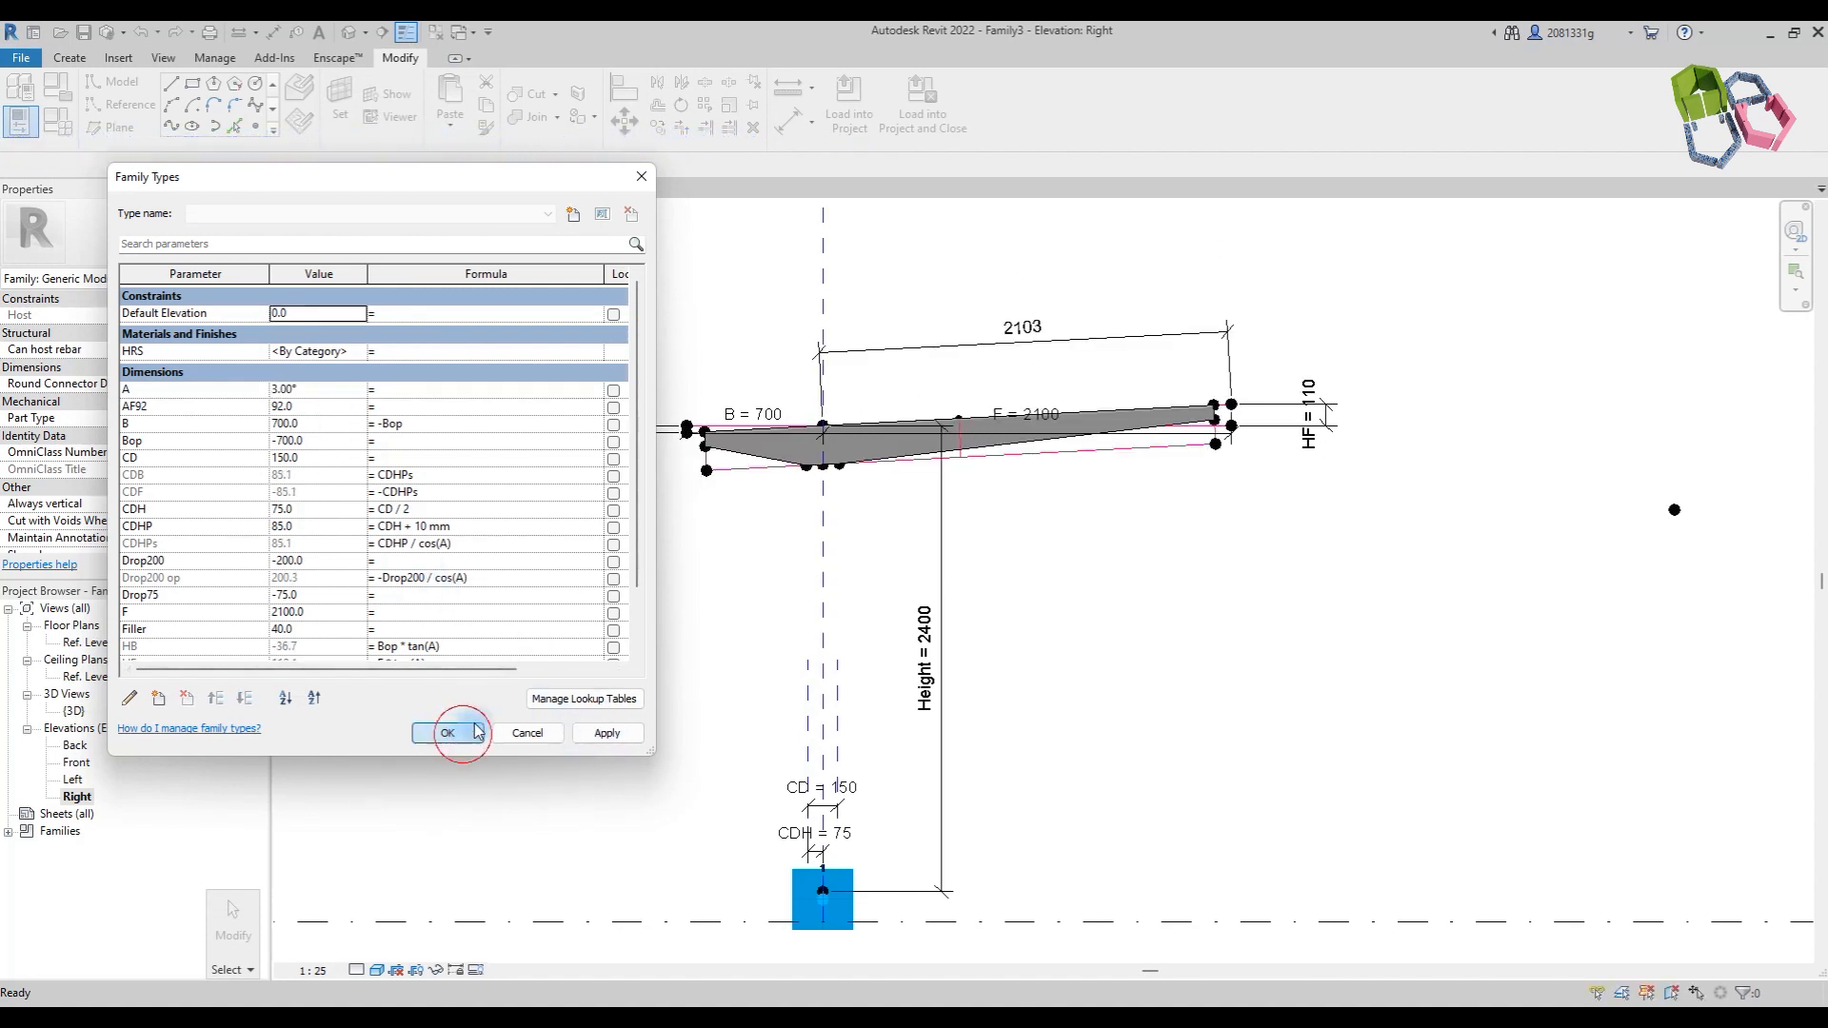
Step: Save the family on the Desktop as Rafter (R1), load it into Project1 and close the family
left_click(83, 35)
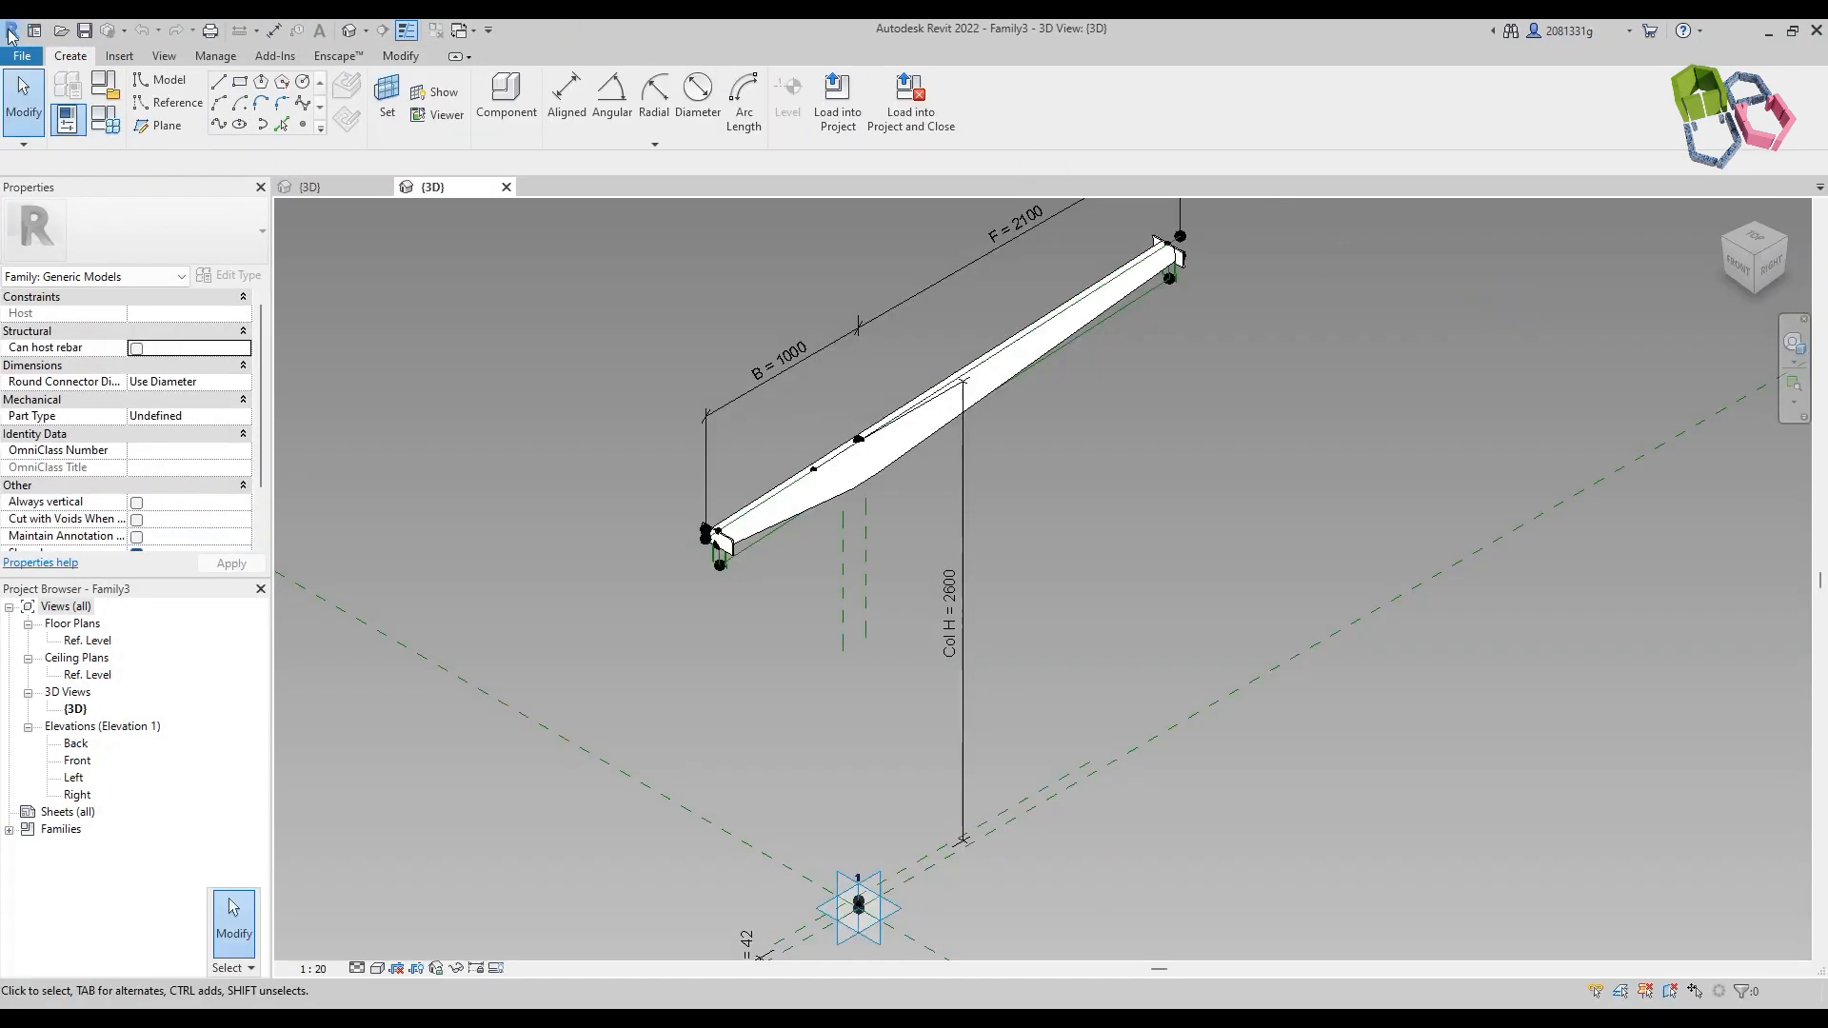
left_click(23, 57)
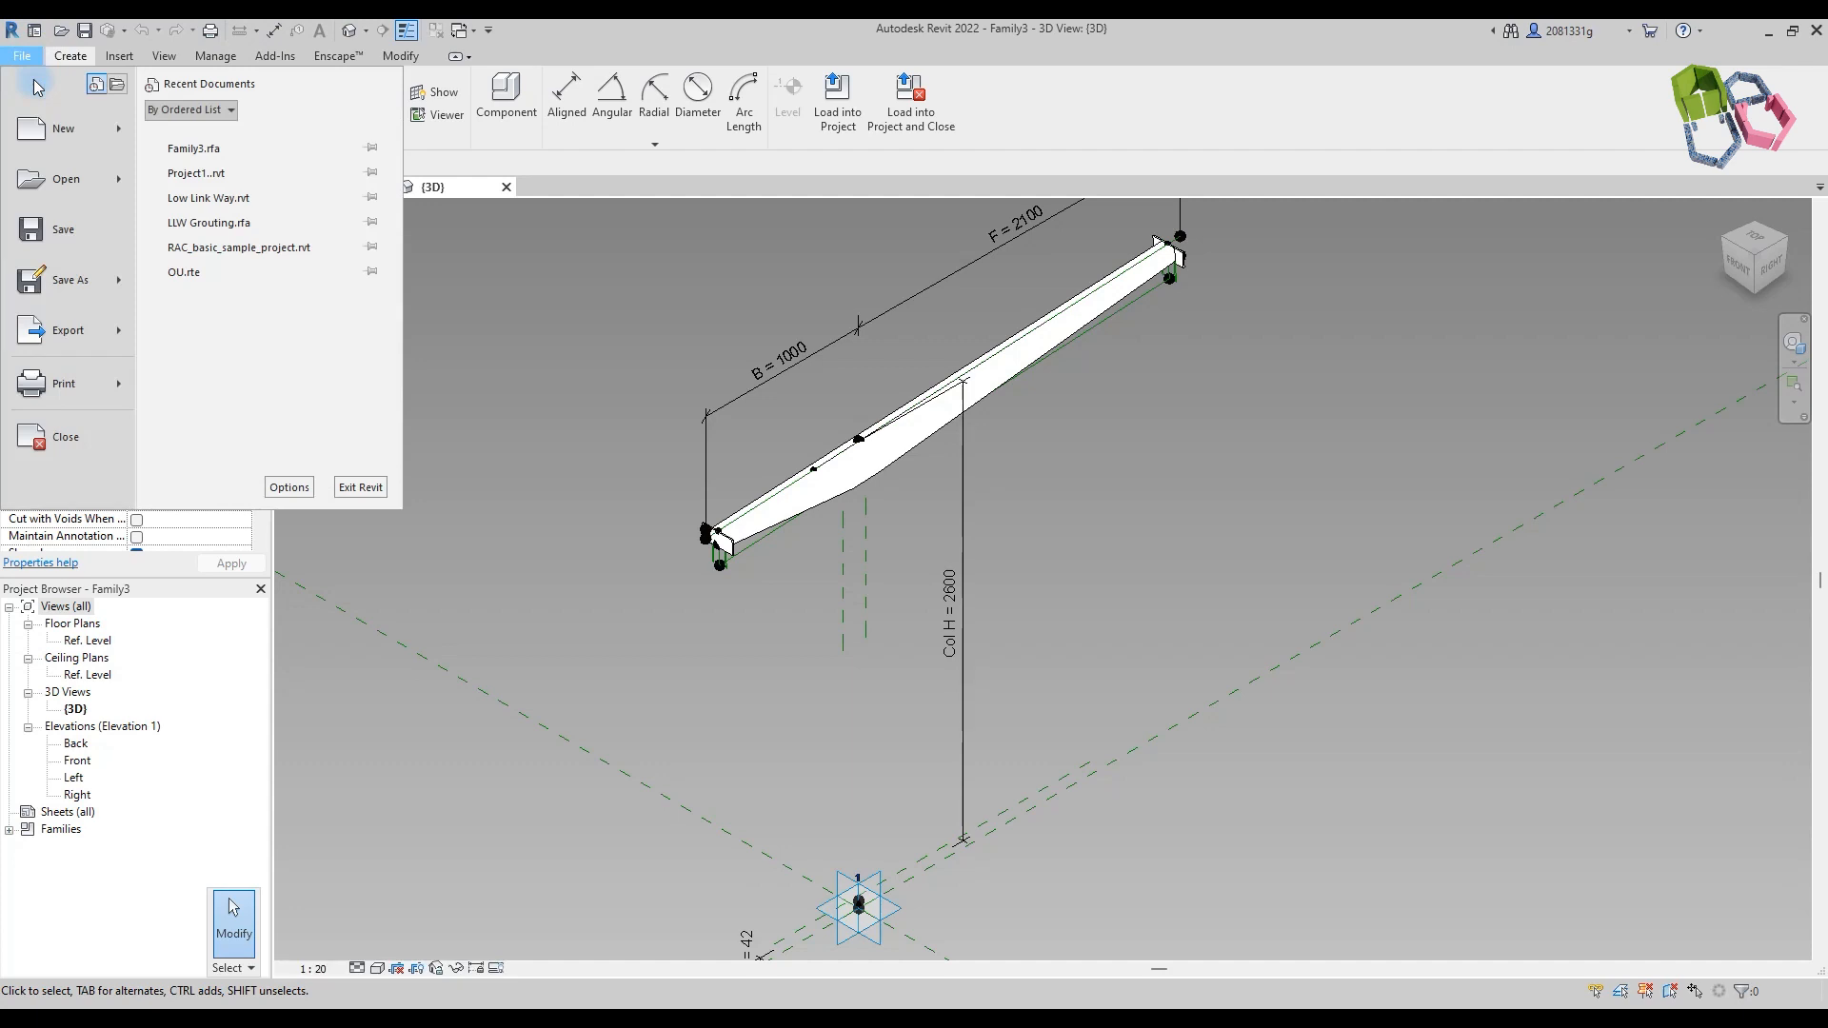
mouse_move(72, 284)
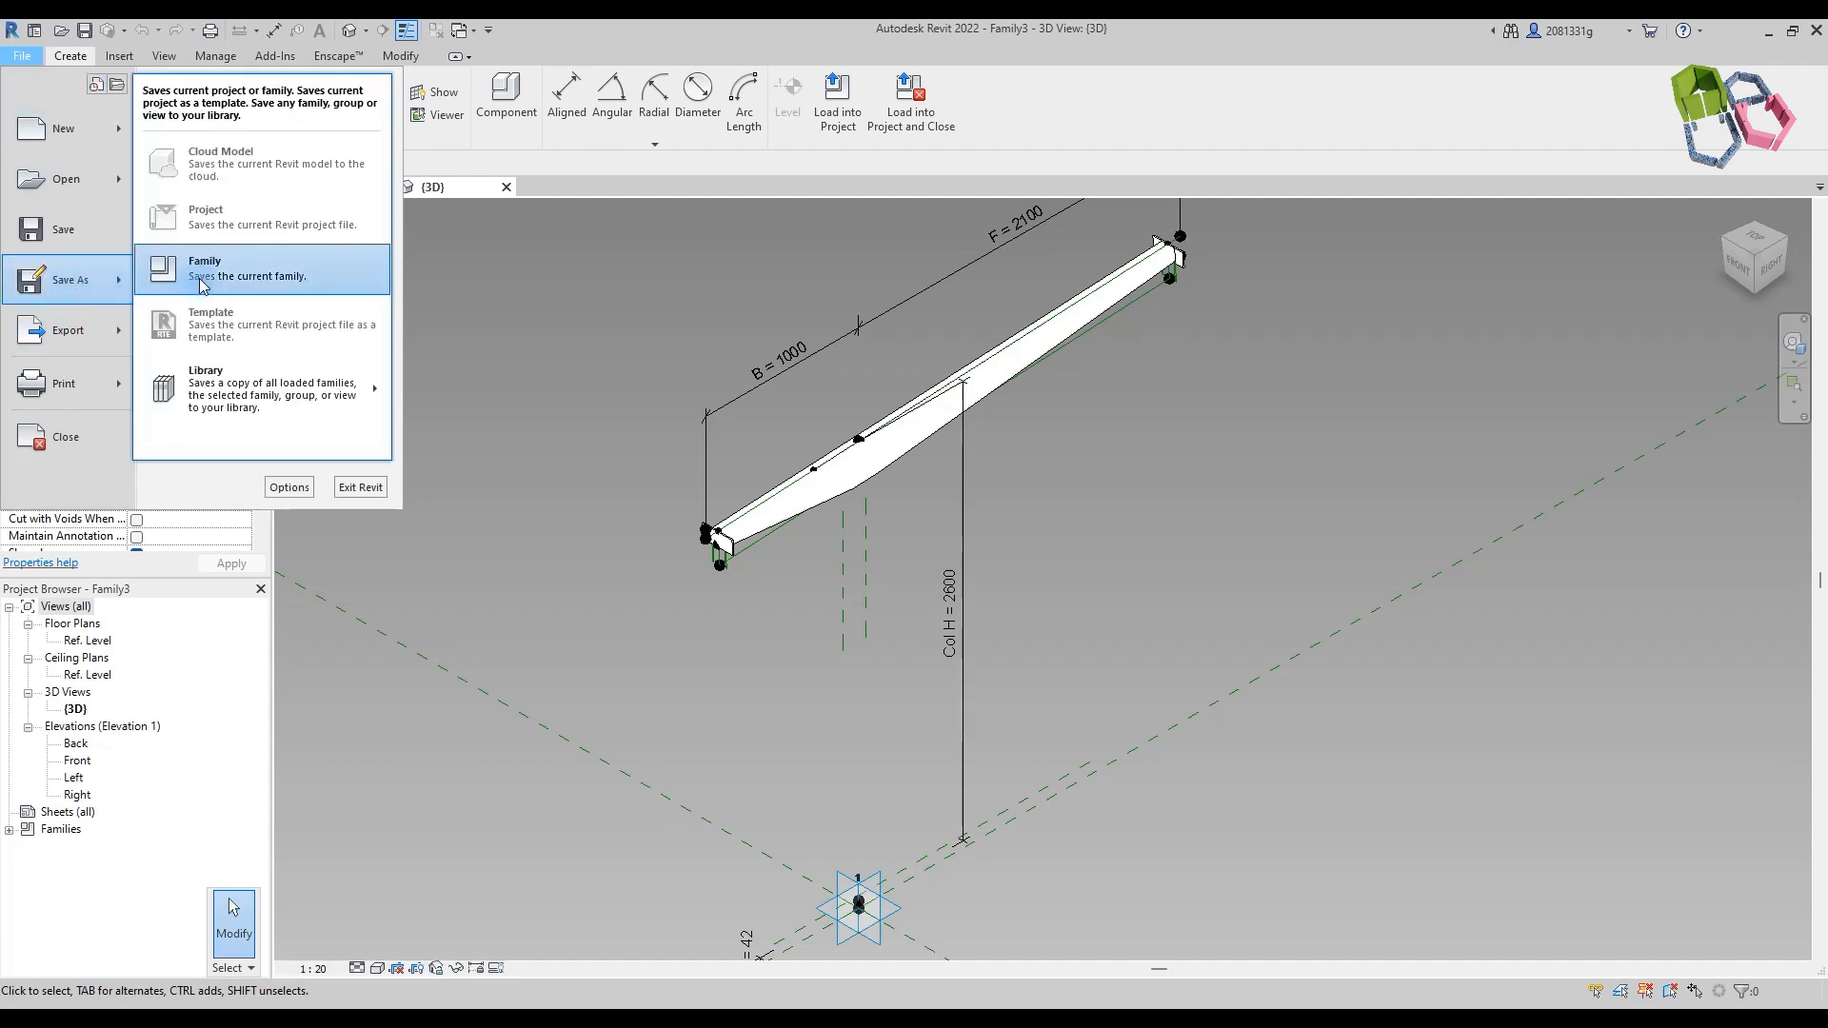
left_click(205, 262)
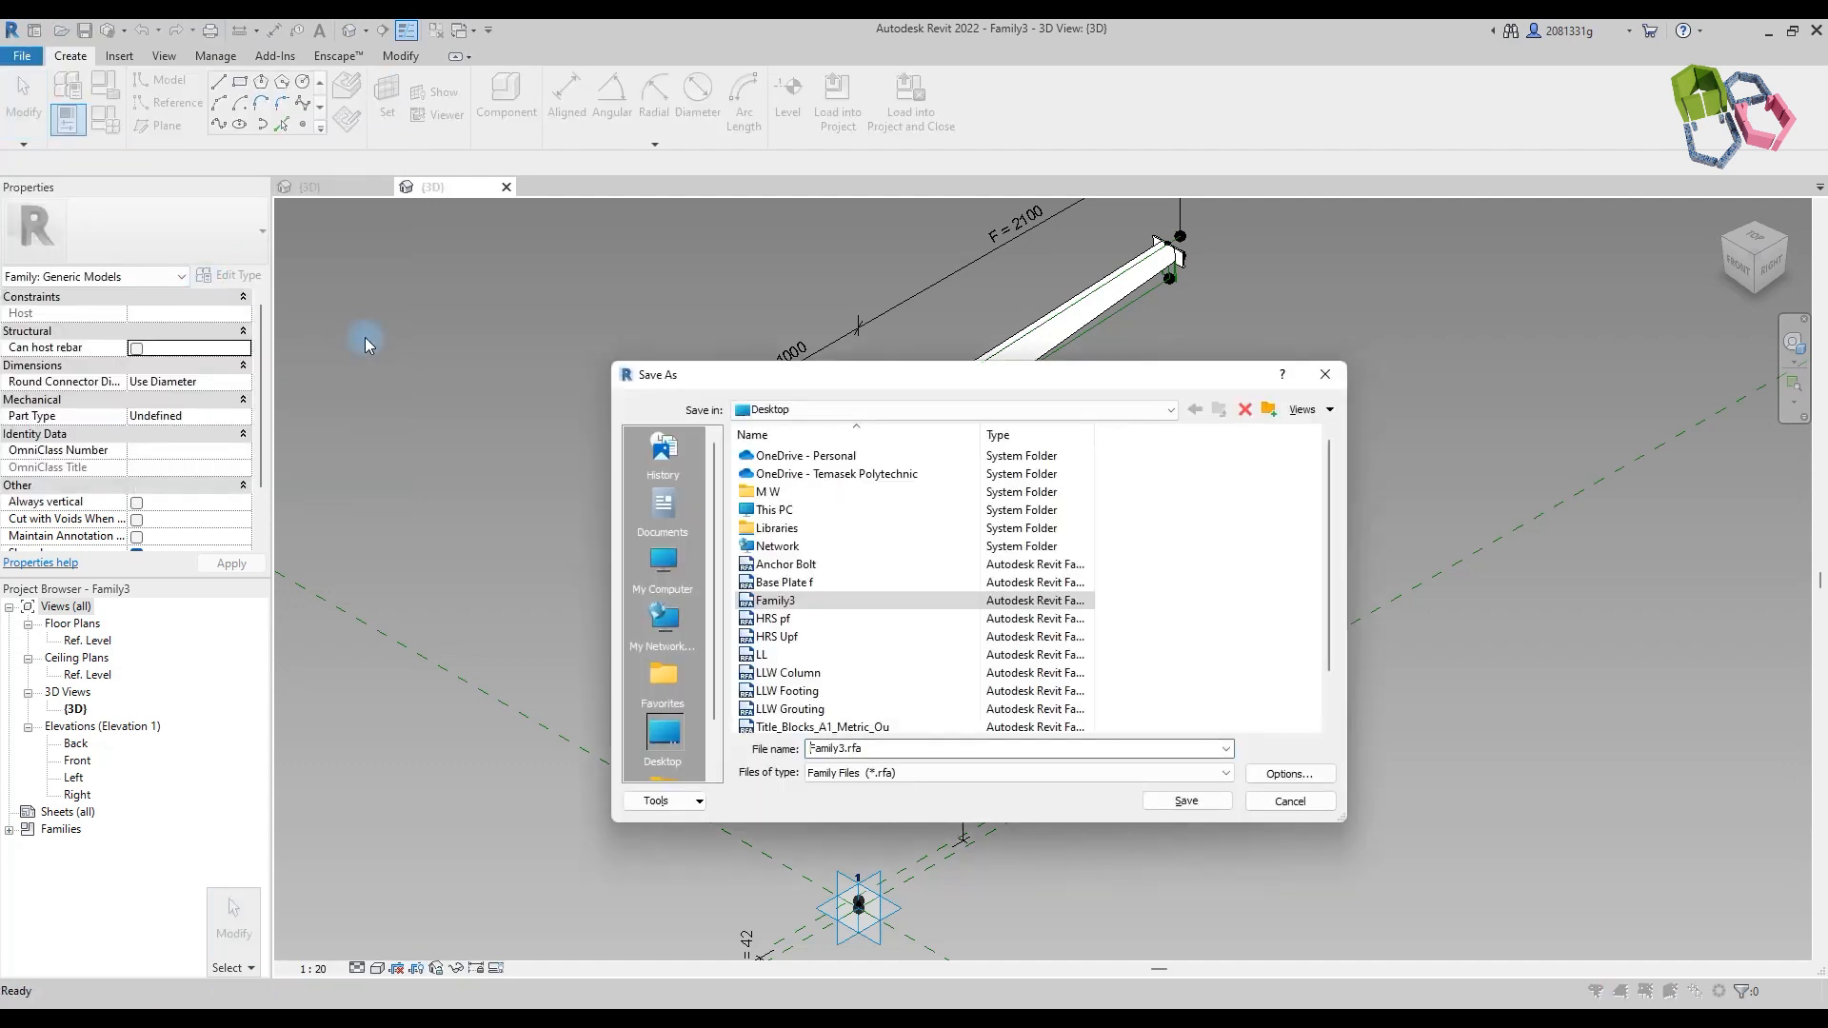
left_click(878, 749)
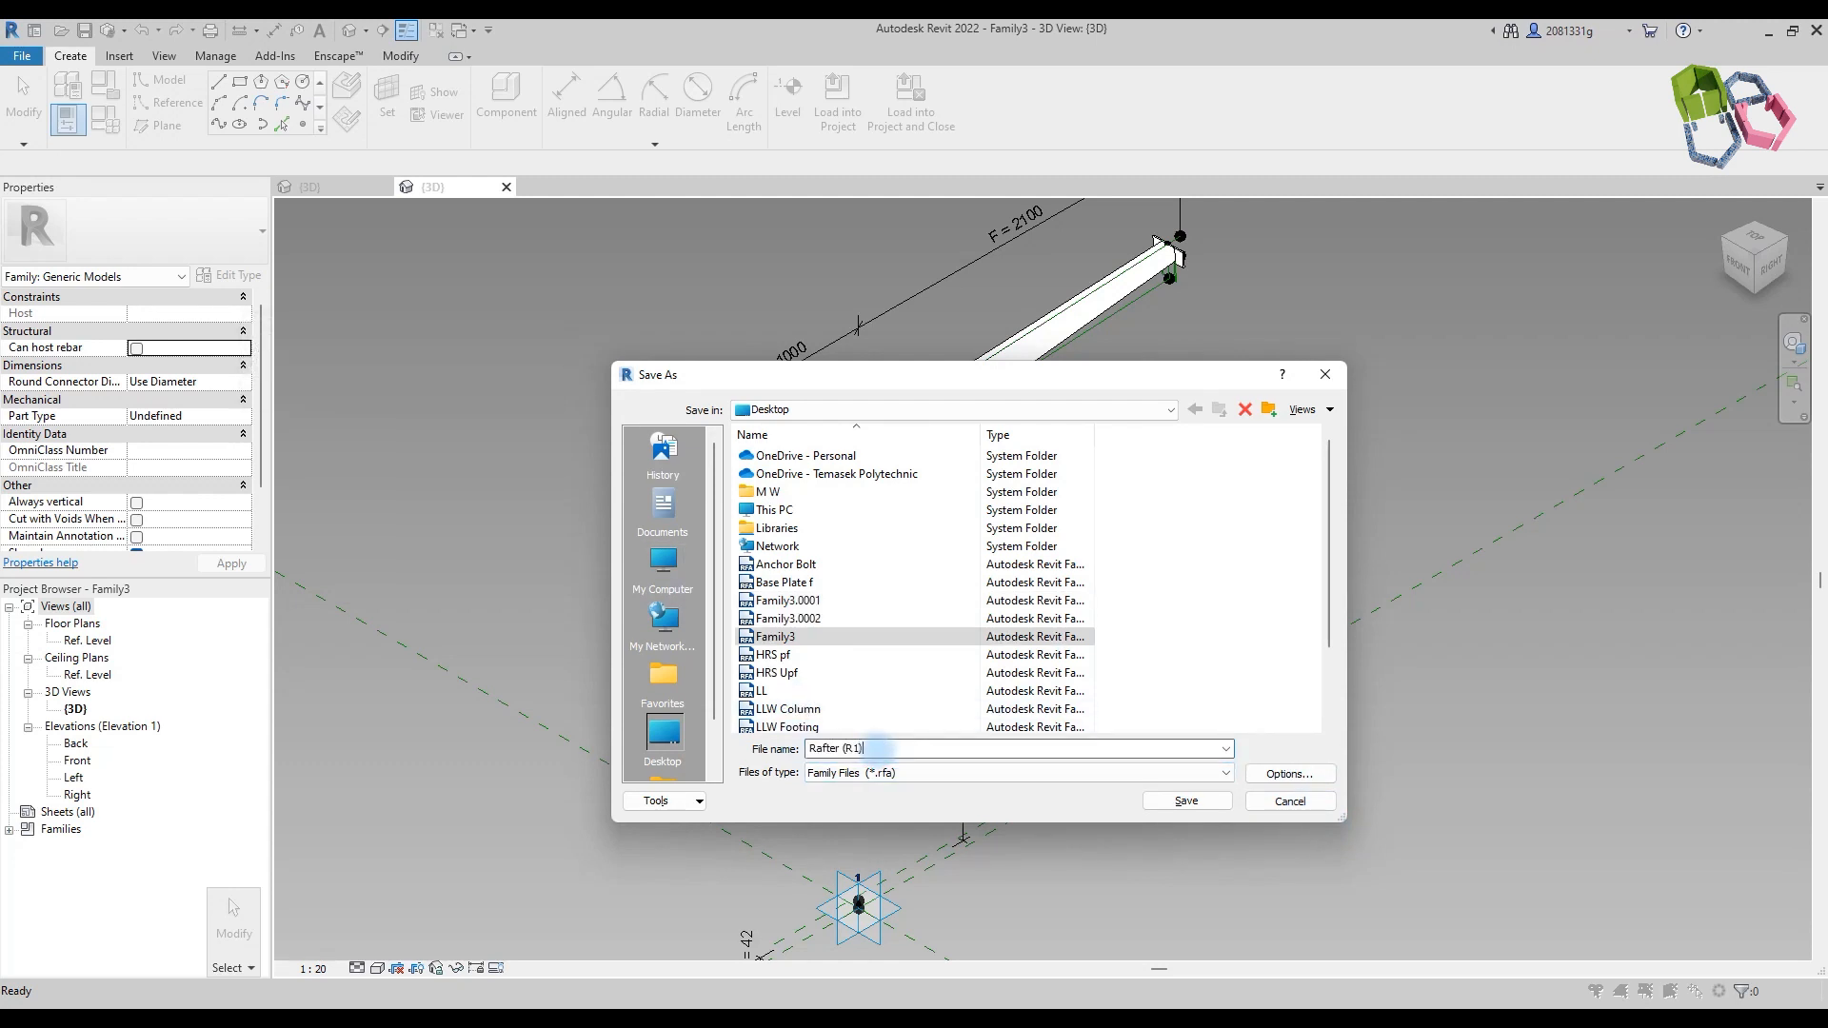
left_click(1191, 803)
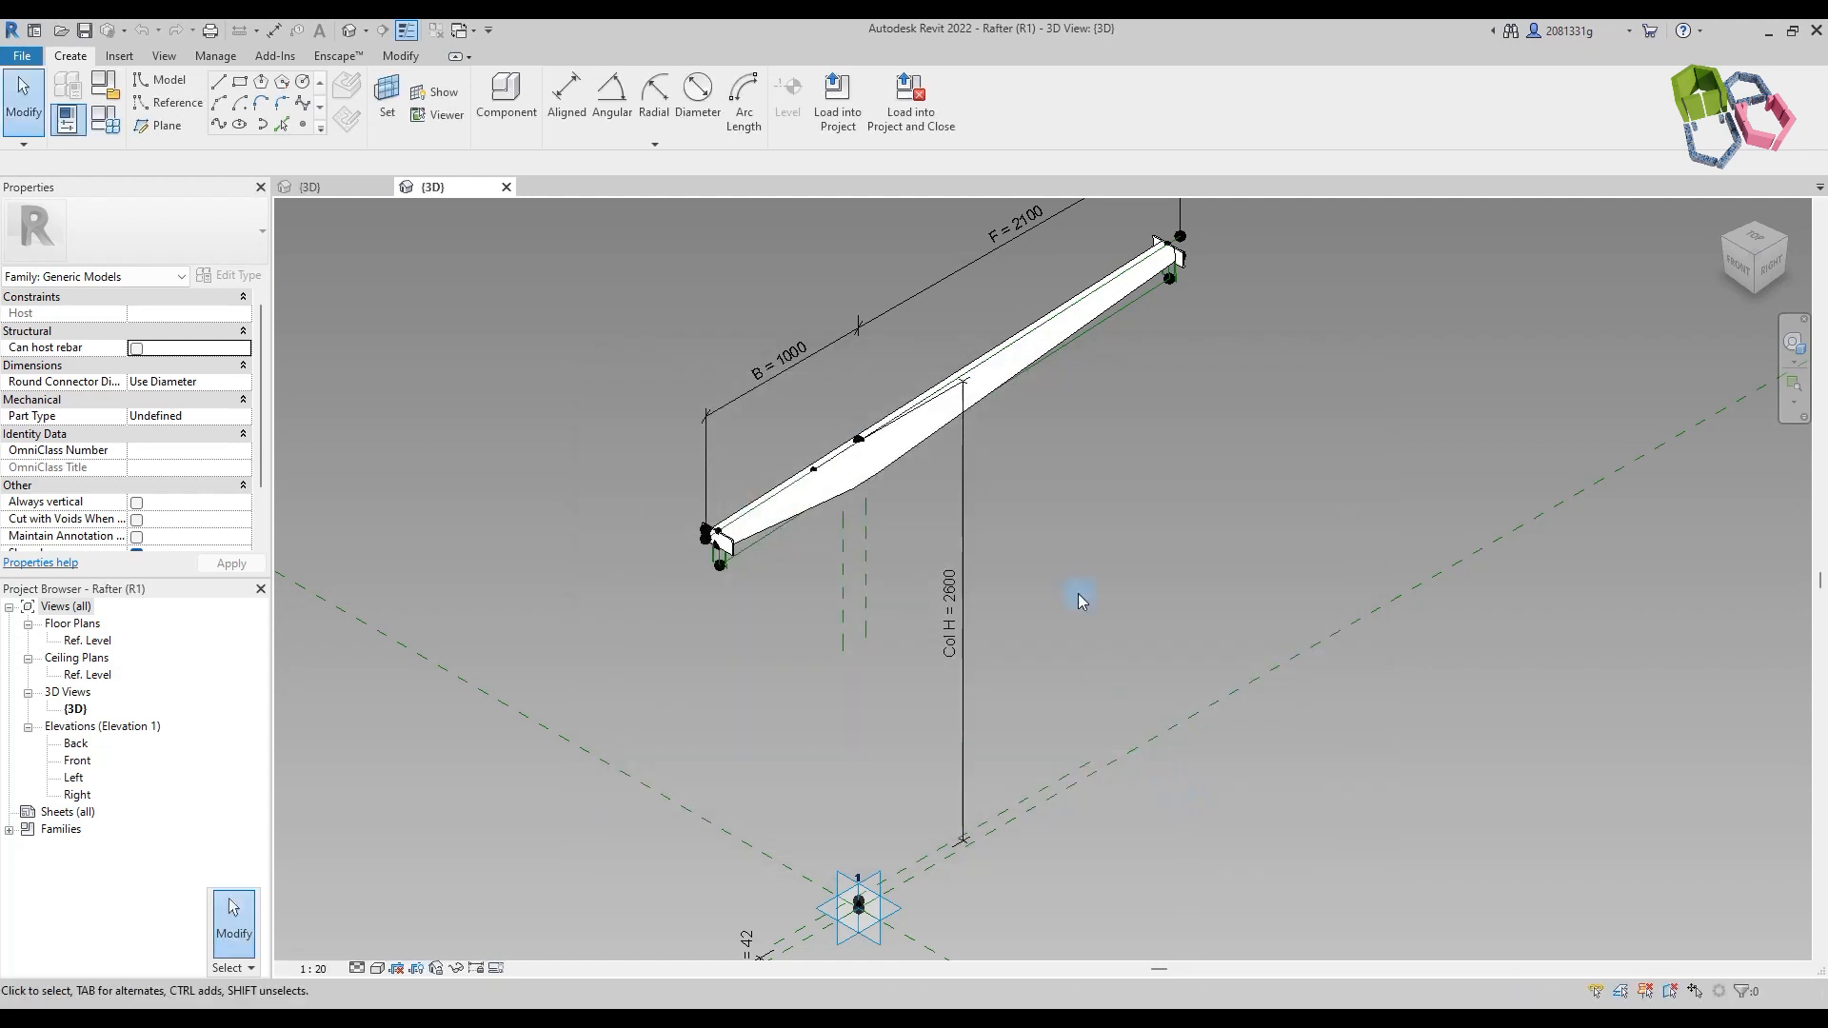
left_click(909, 109)
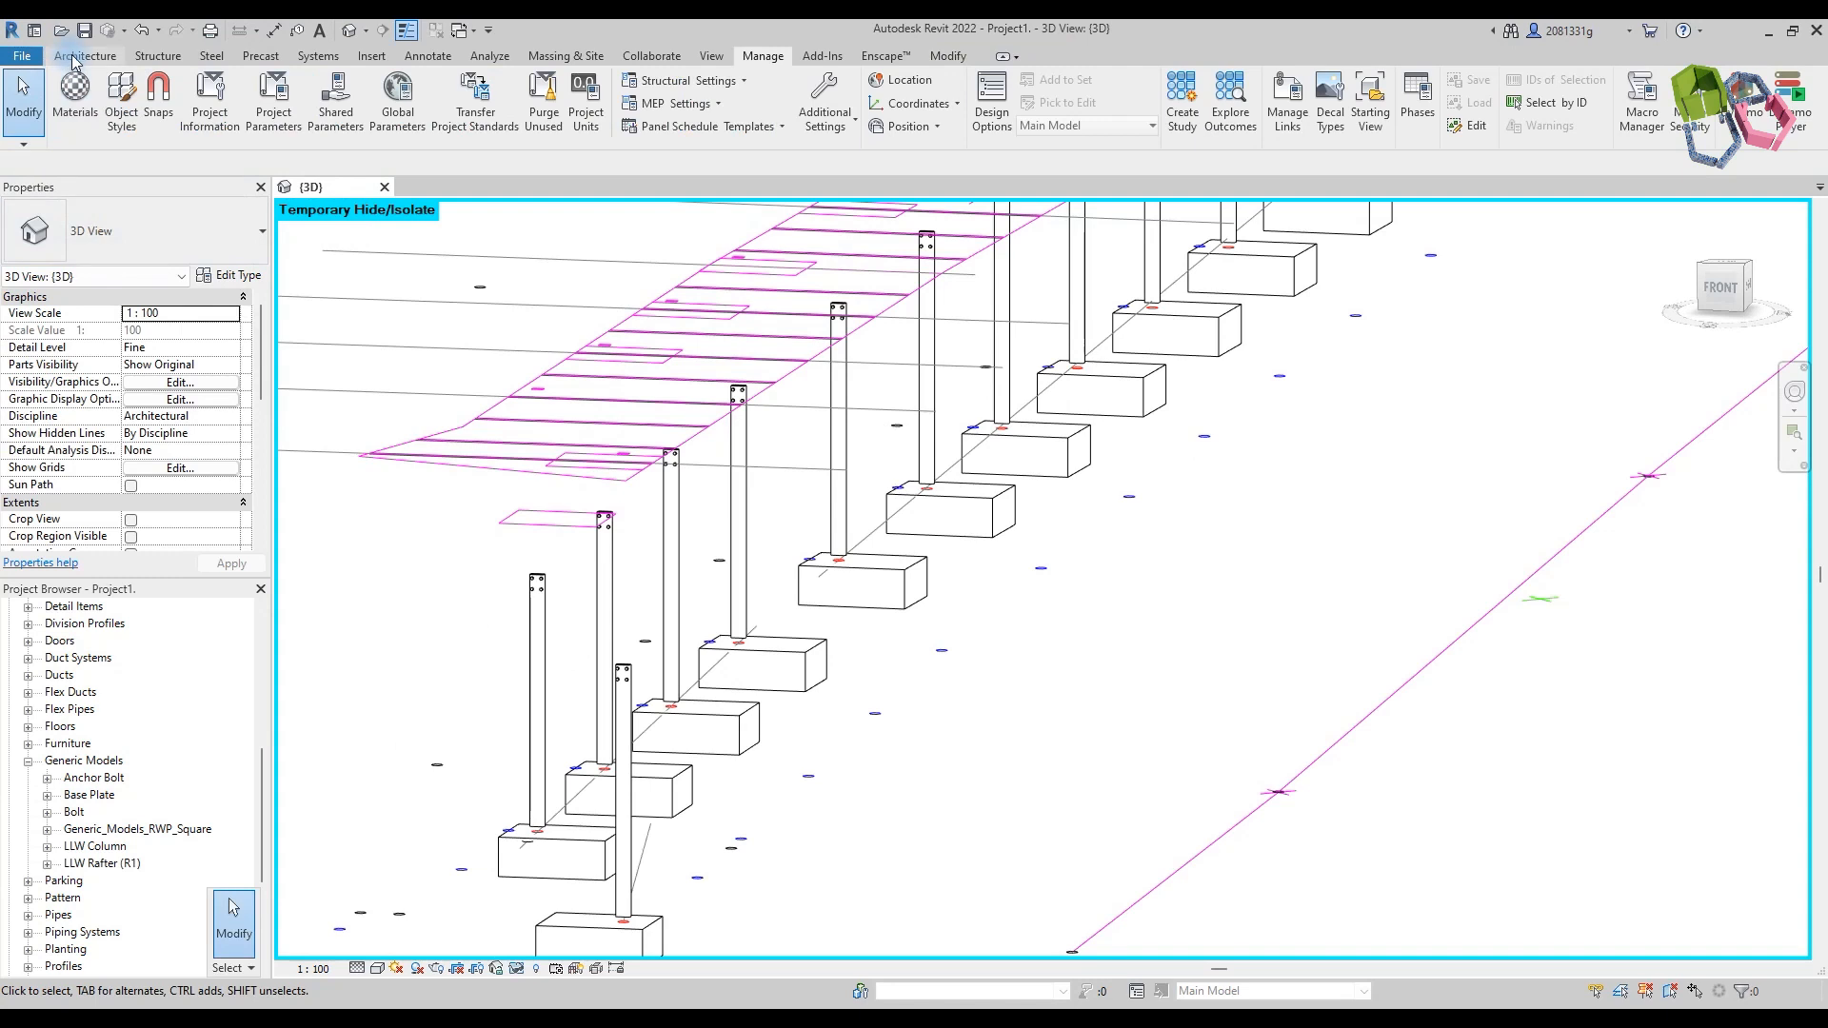
Step: Reset the temporary hide/isolate in the 3D view and temporarily hide all base plate instances in the project
left_click(81, 59)
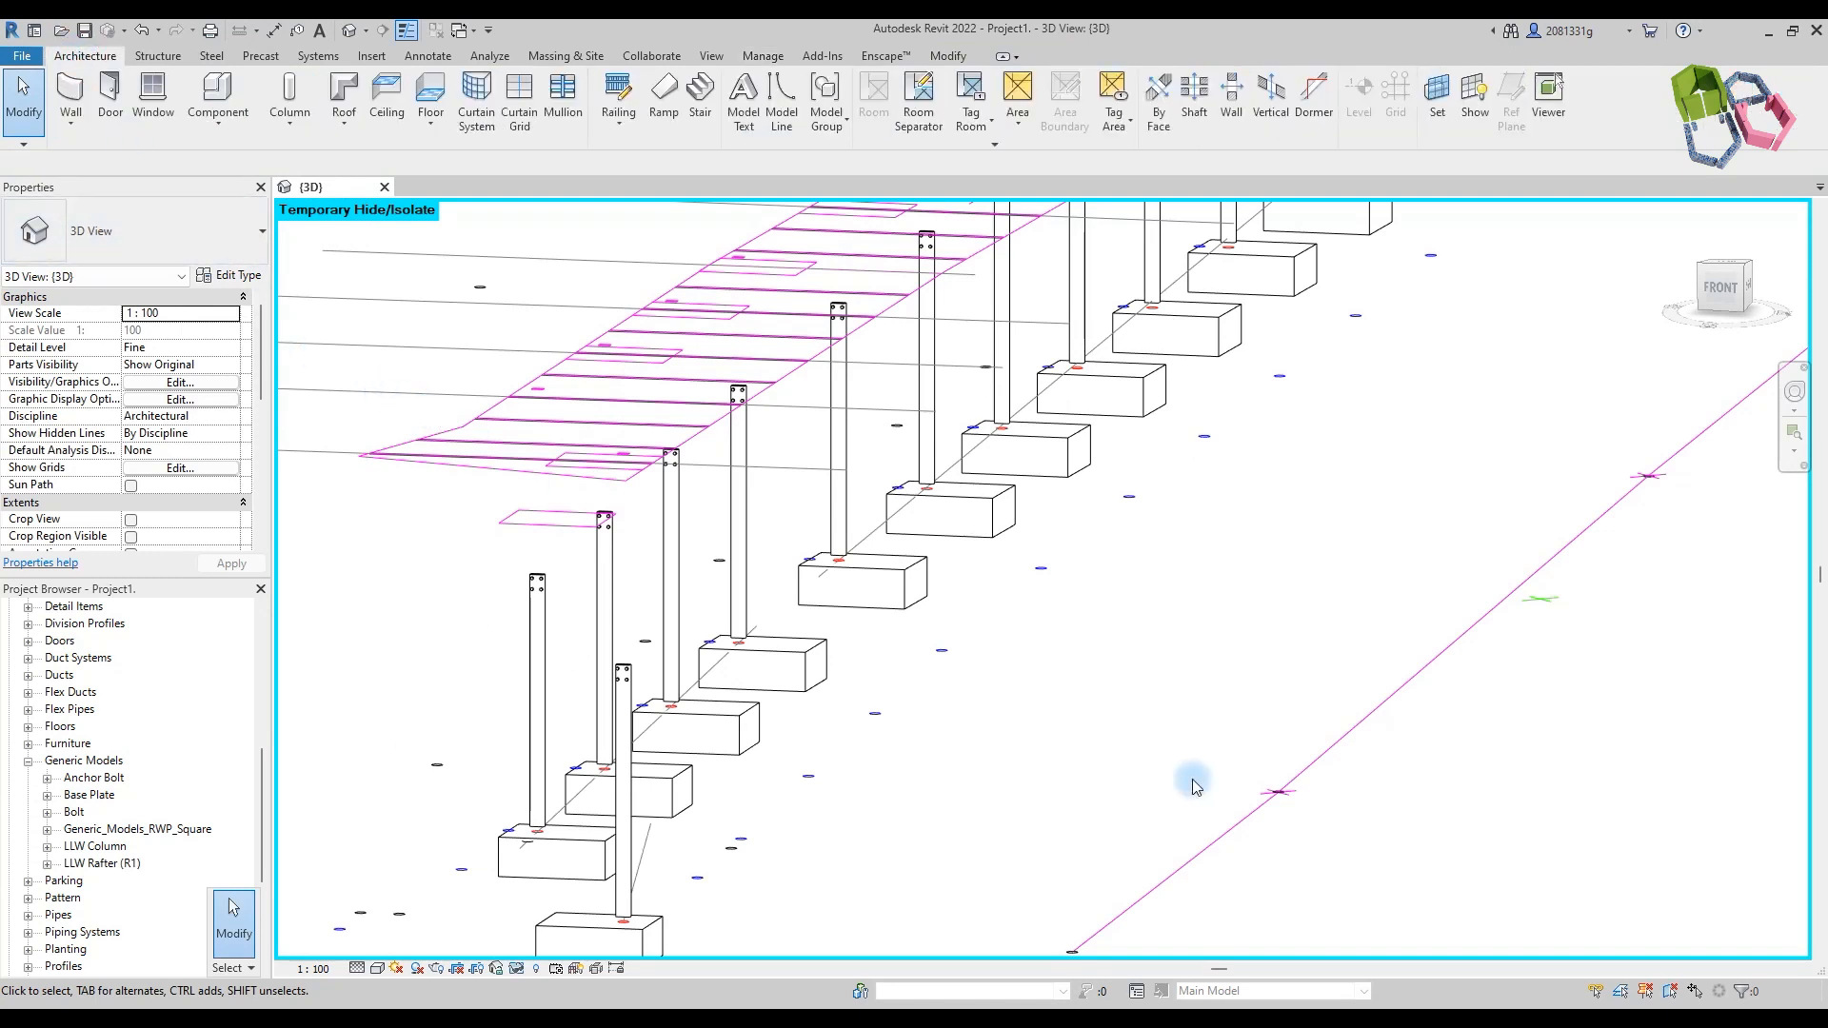
key("h")
key("r")
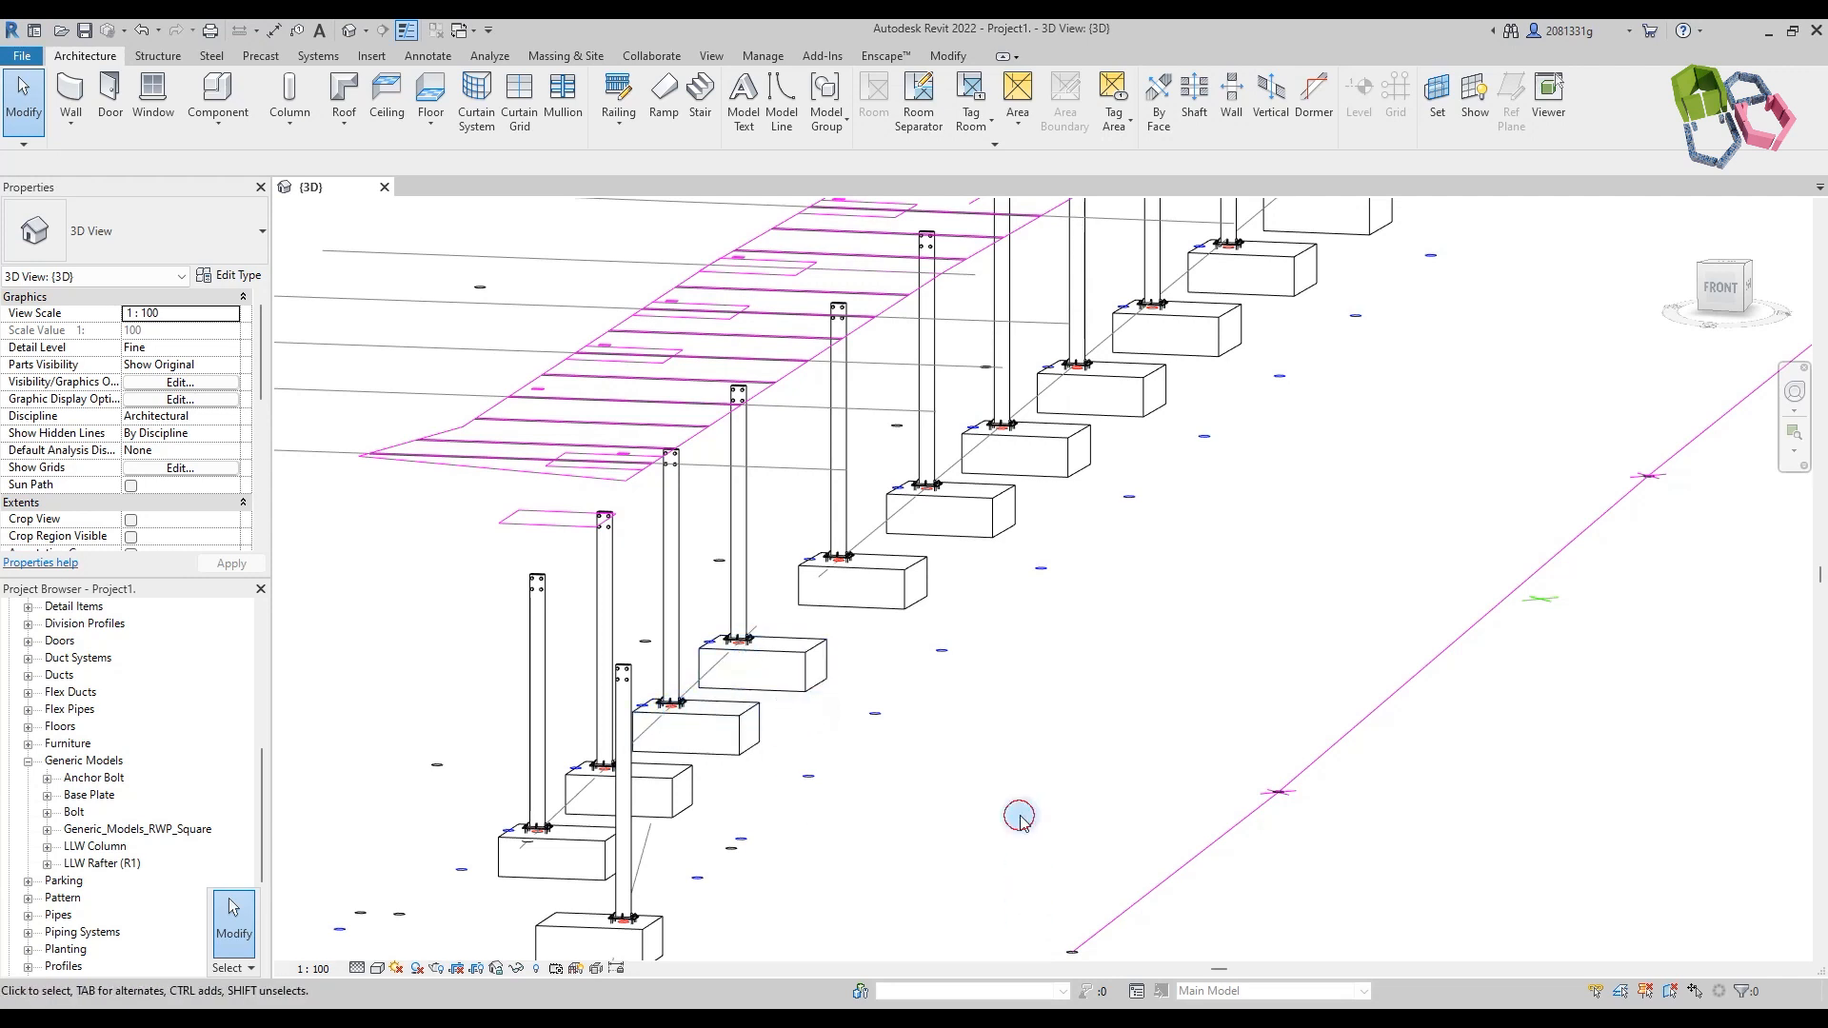
left_click(669, 704)
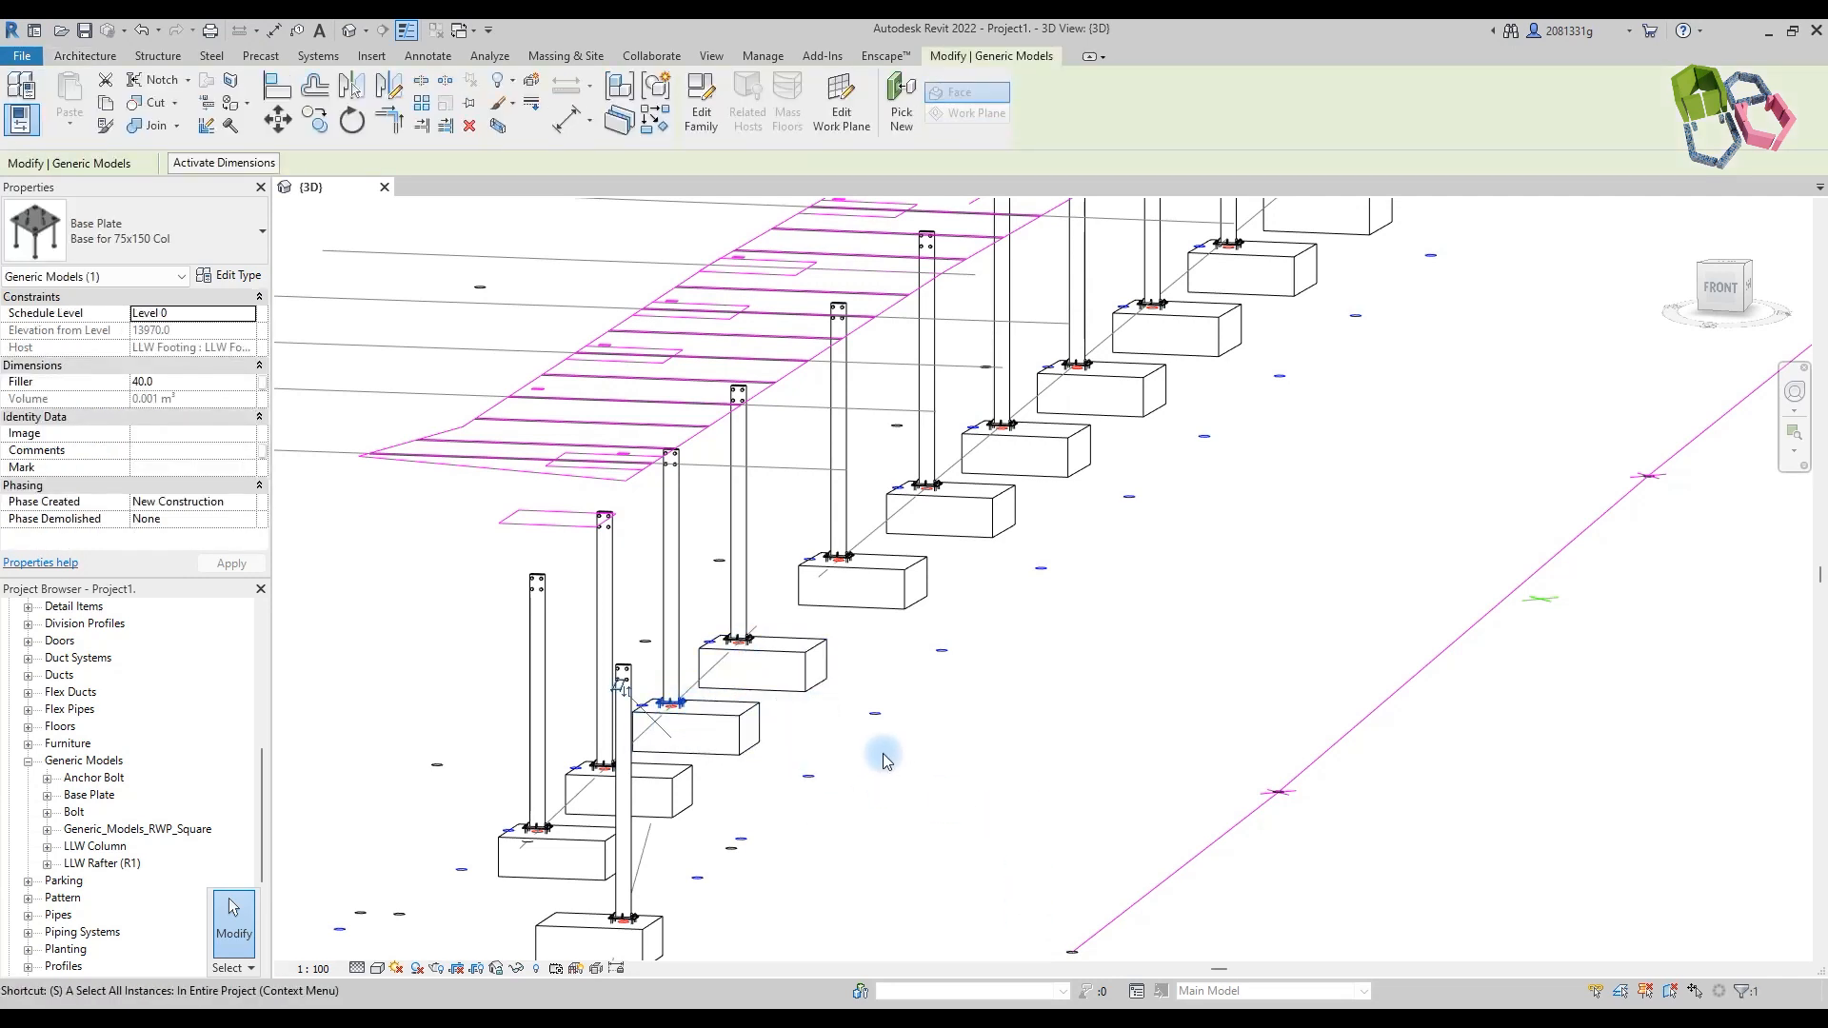
key("a")
key("h")
key("h")
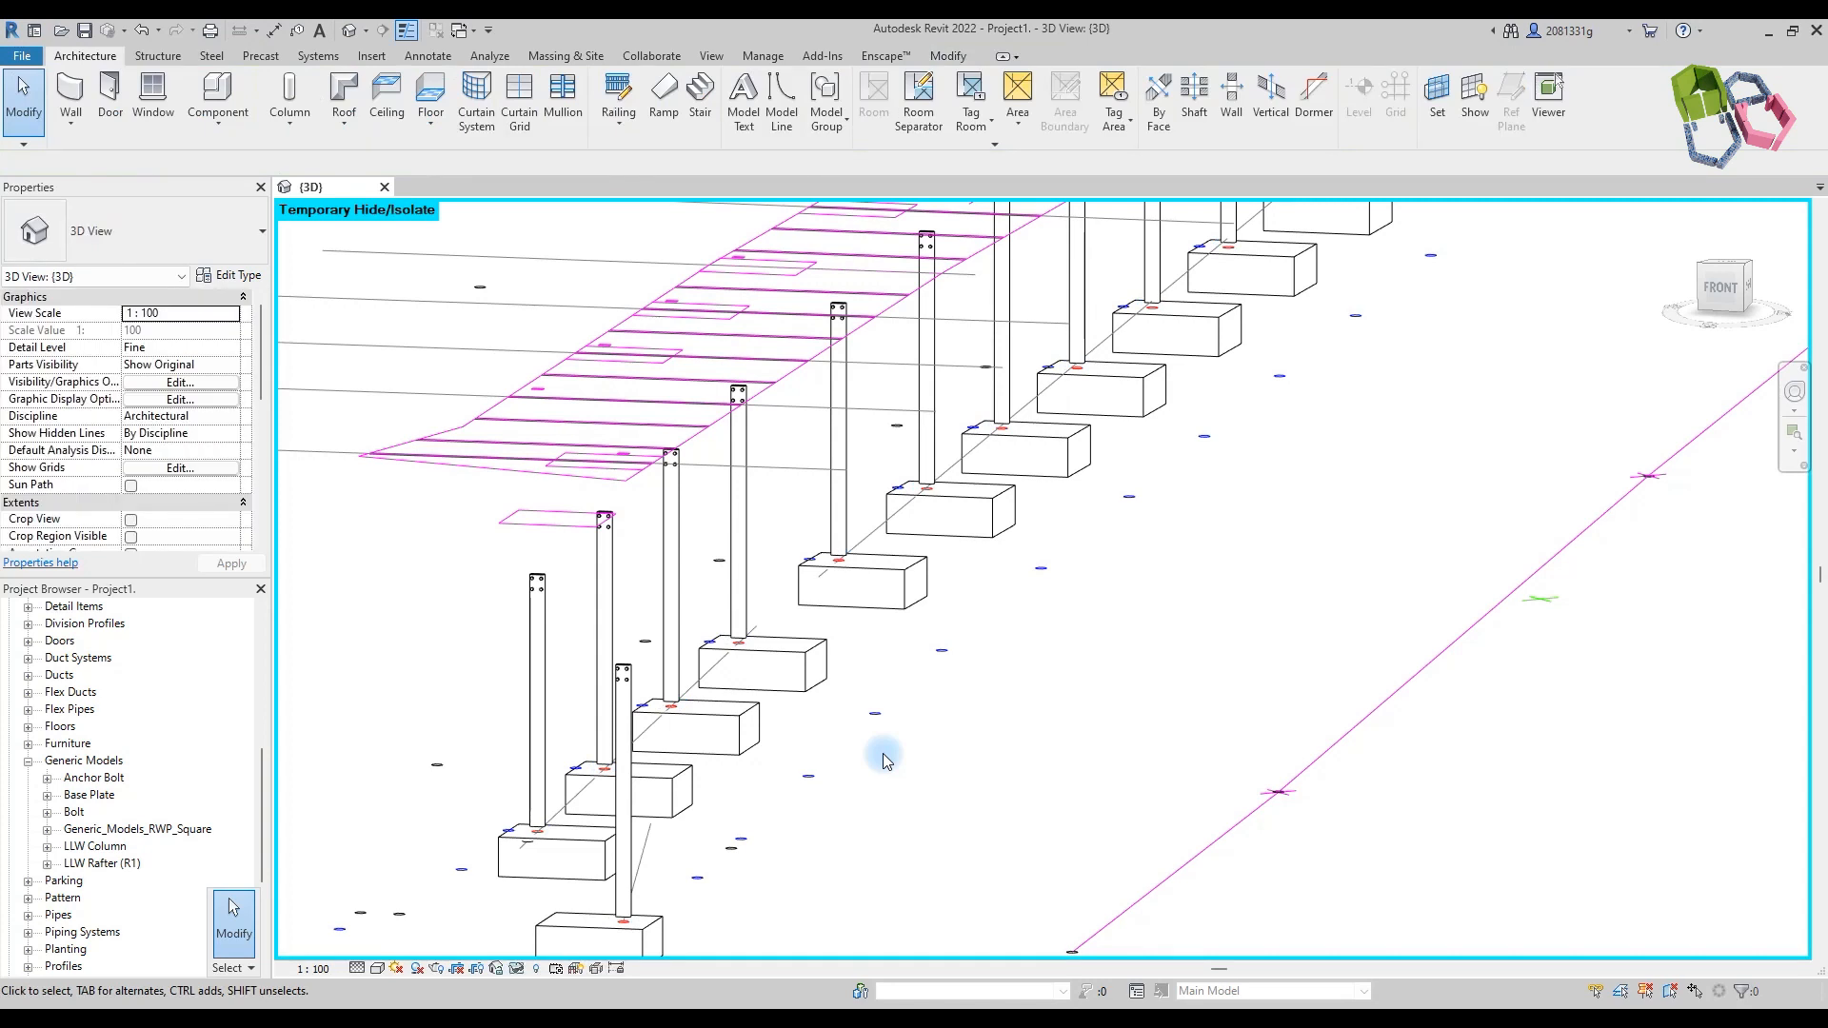
Step: Place LLW Rafter (R1) BF 2100+300 components at the footing centres of the nearest columns in the long row
left_click(220, 133)
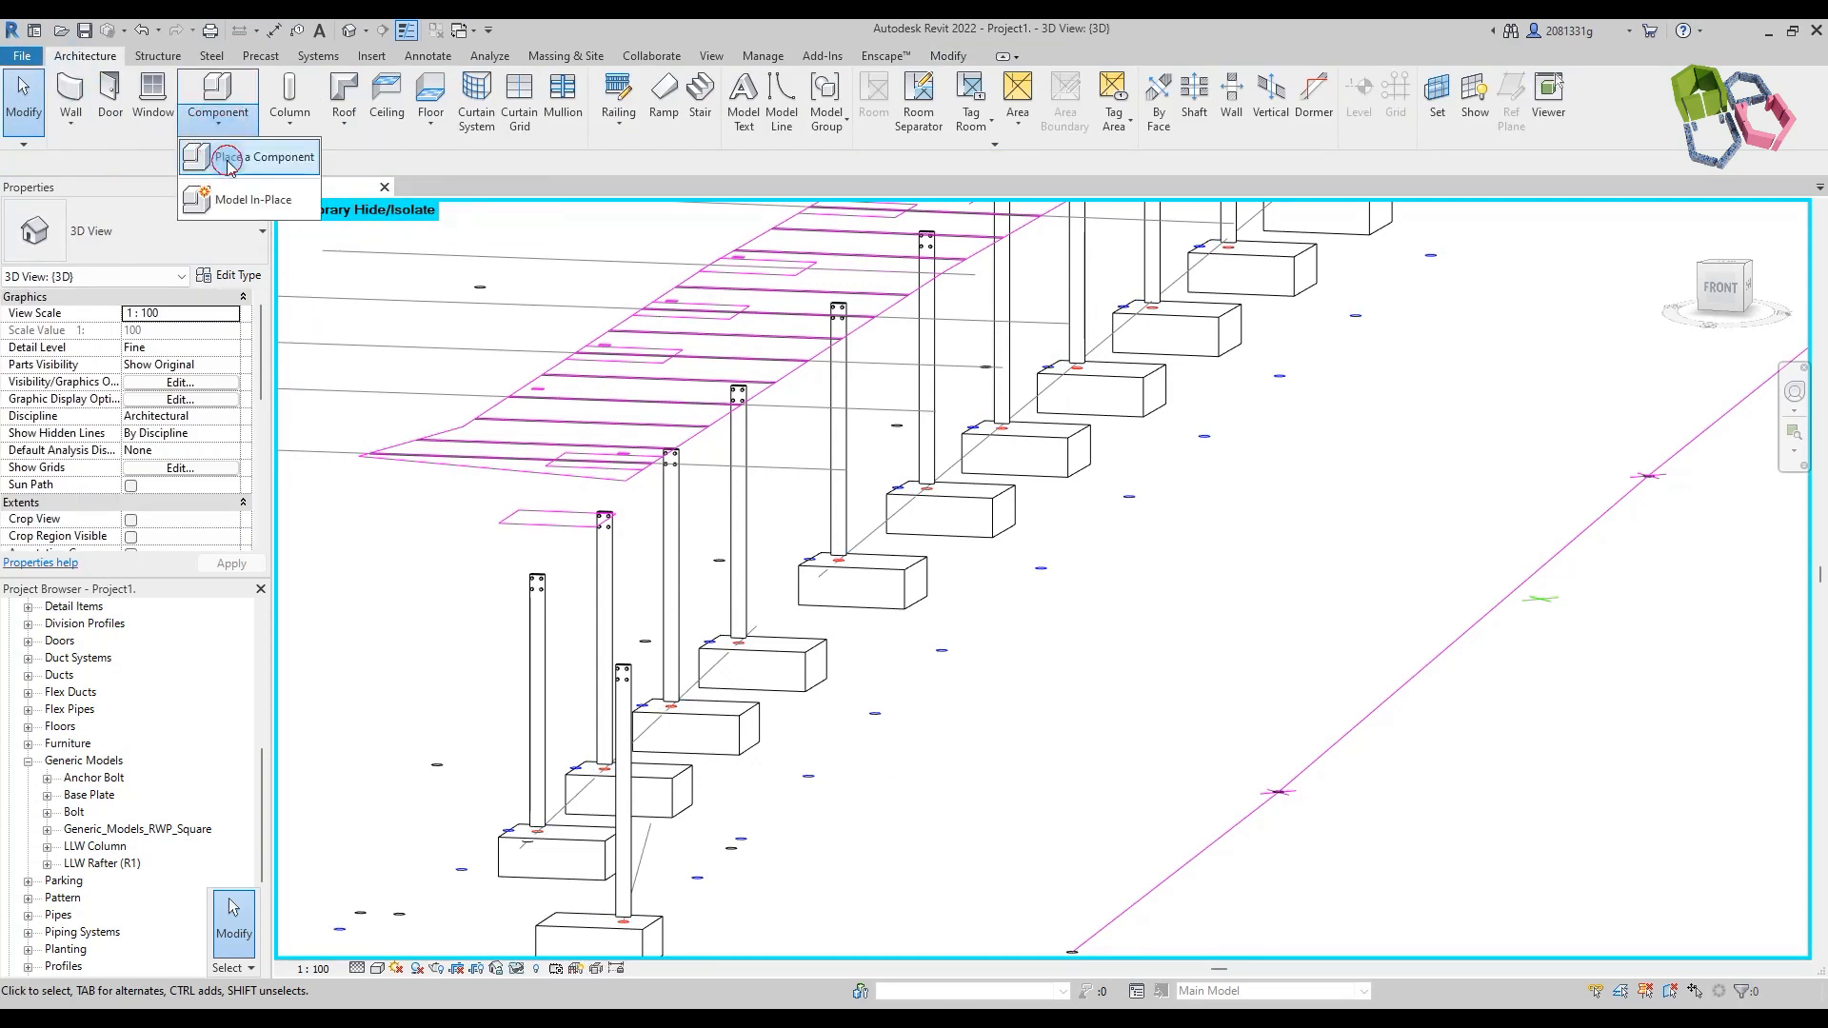
left_click(225, 159)
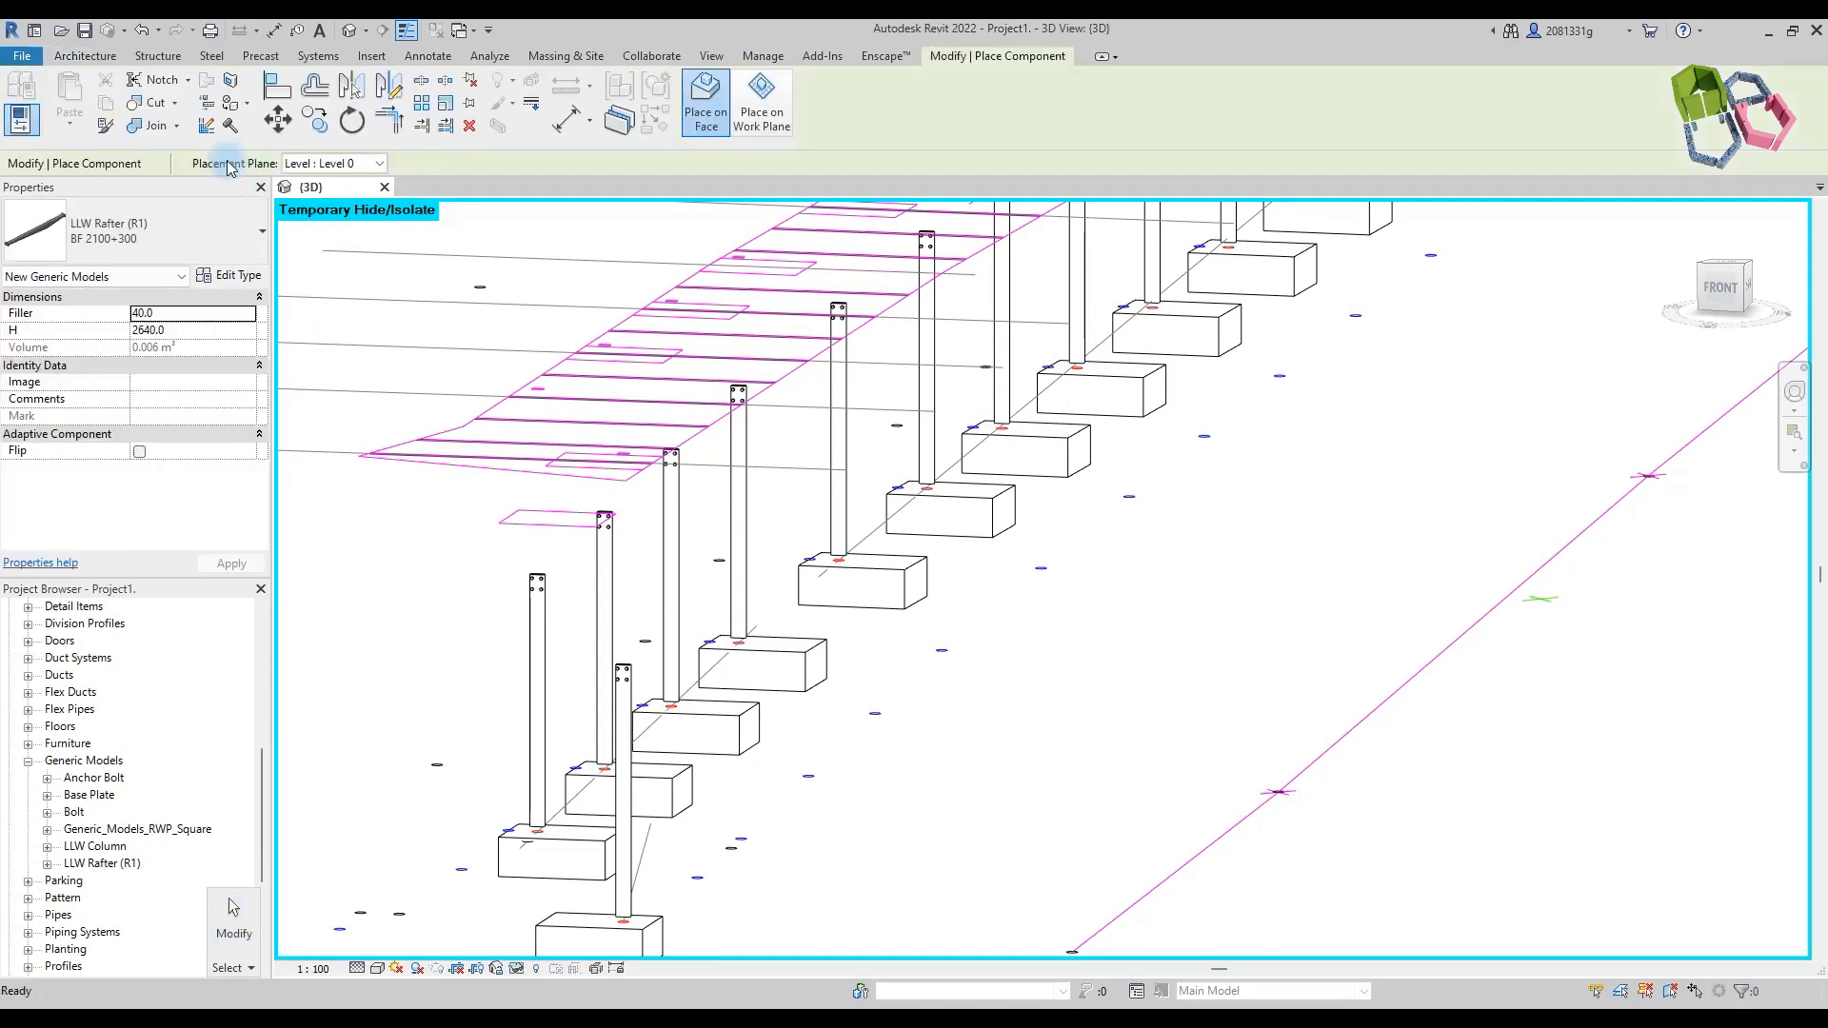
left_click(623, 917)
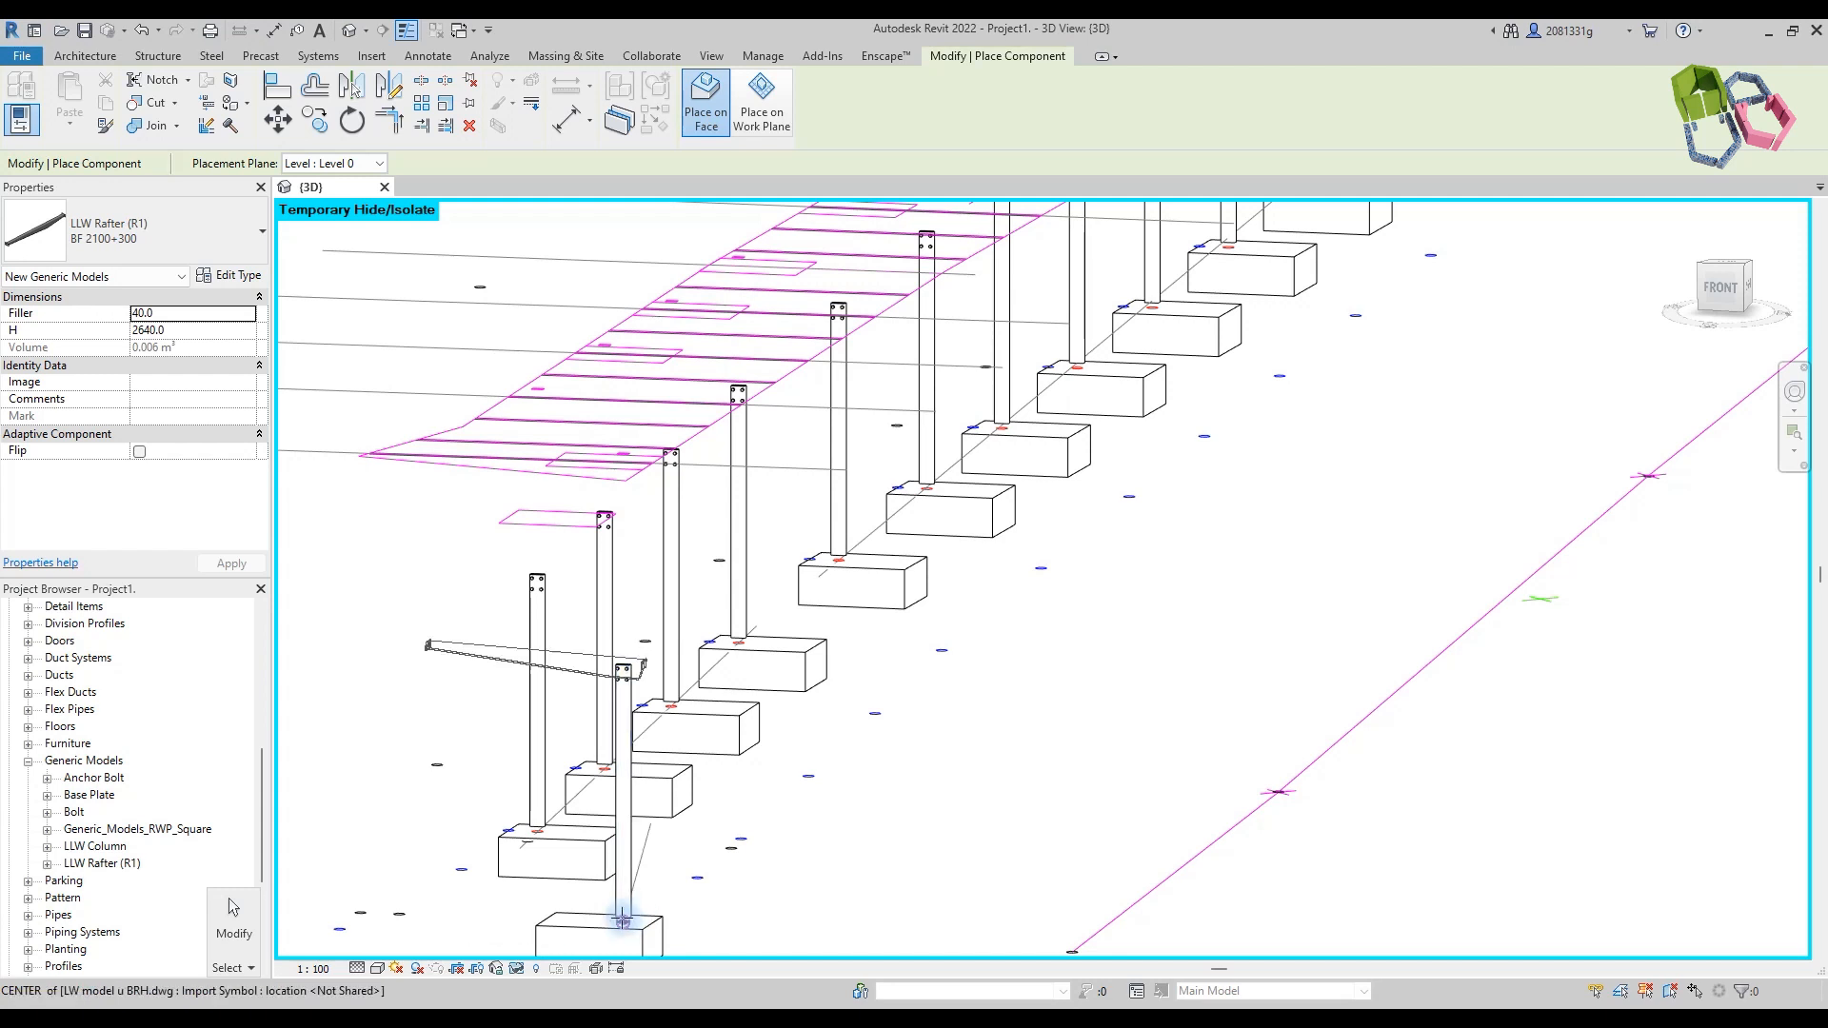
left_click(538, 830)
left_click(602, 769)
left_click(670, 706)
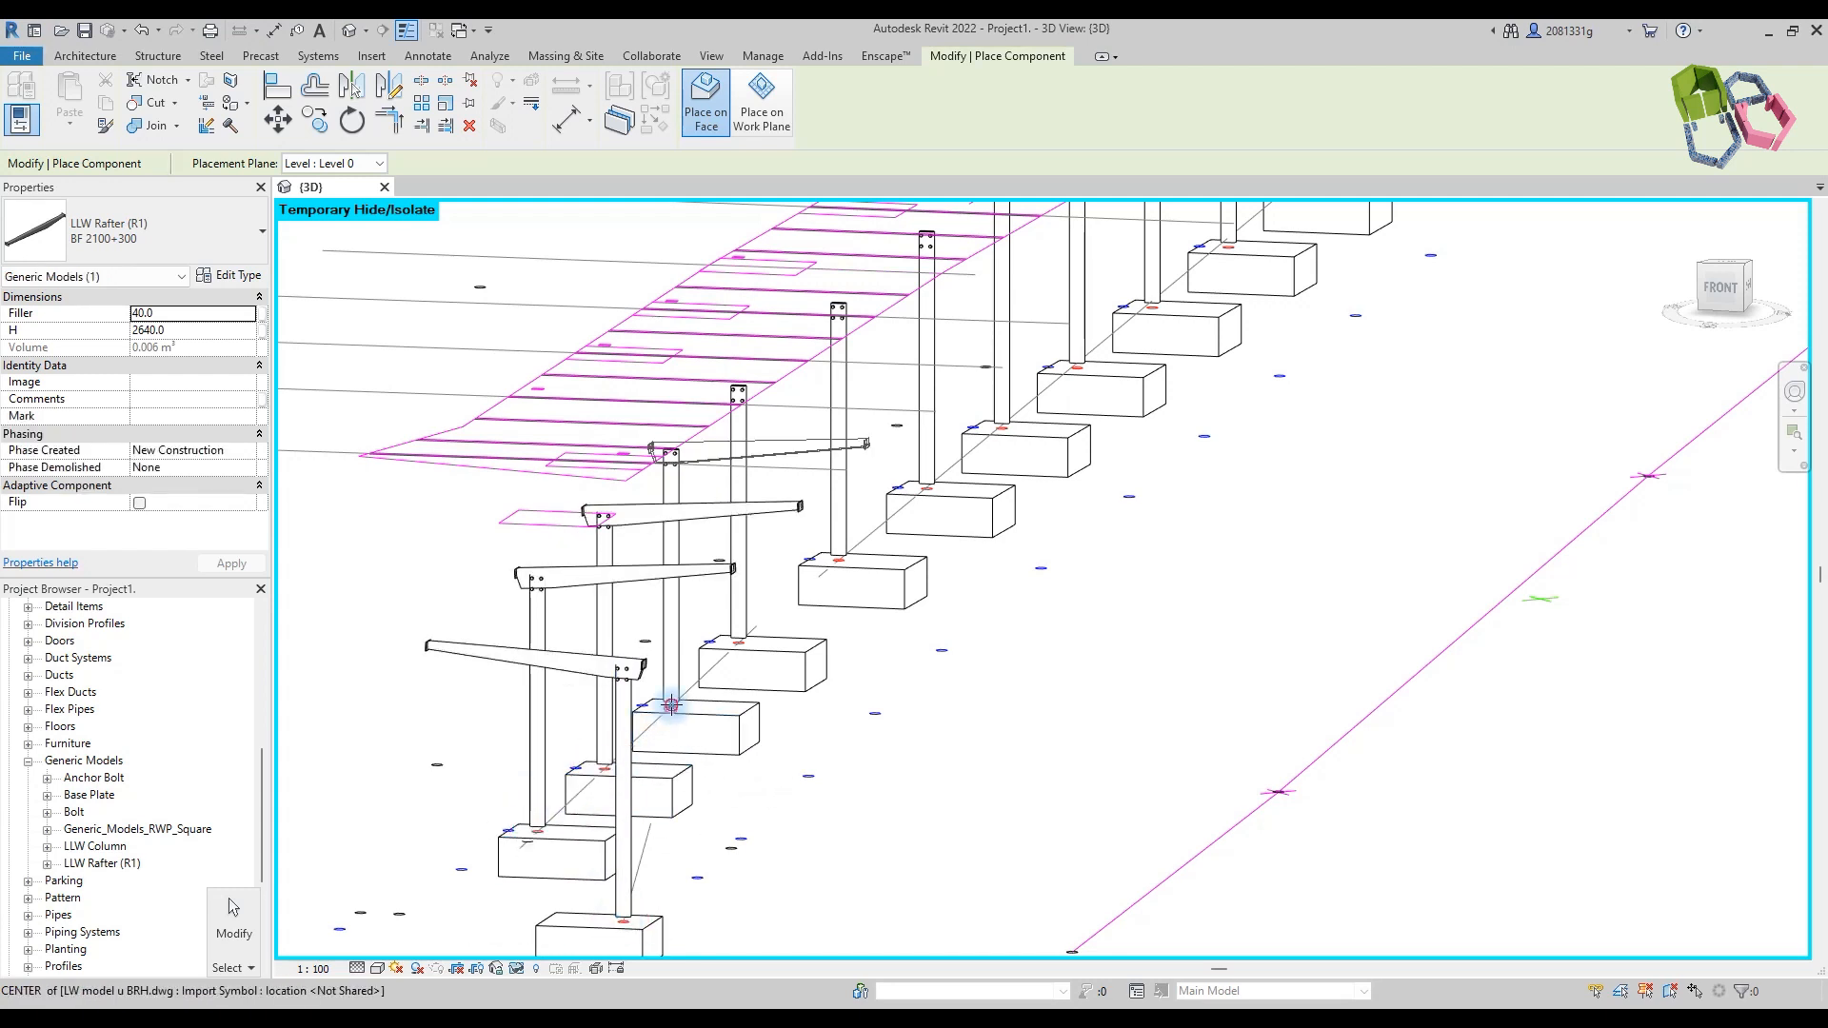
left_click(738, 644)
left_click(838, 560)
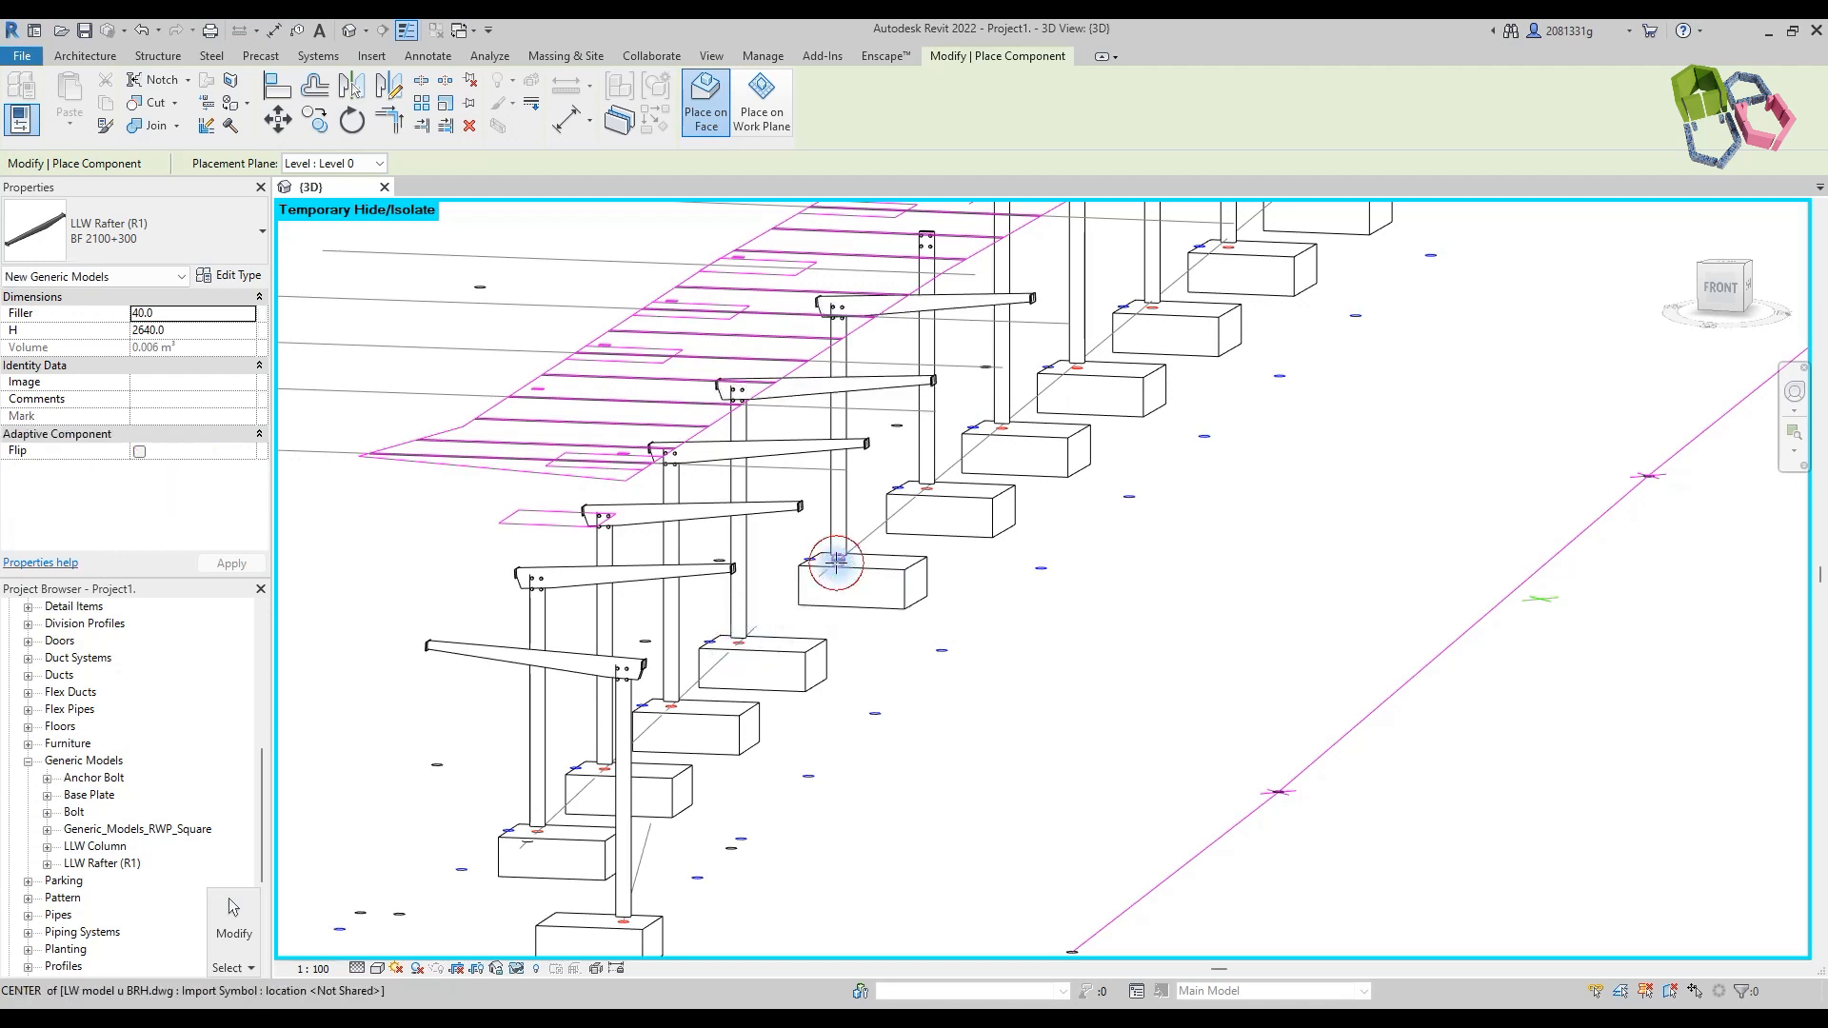
left_click(925, 488)
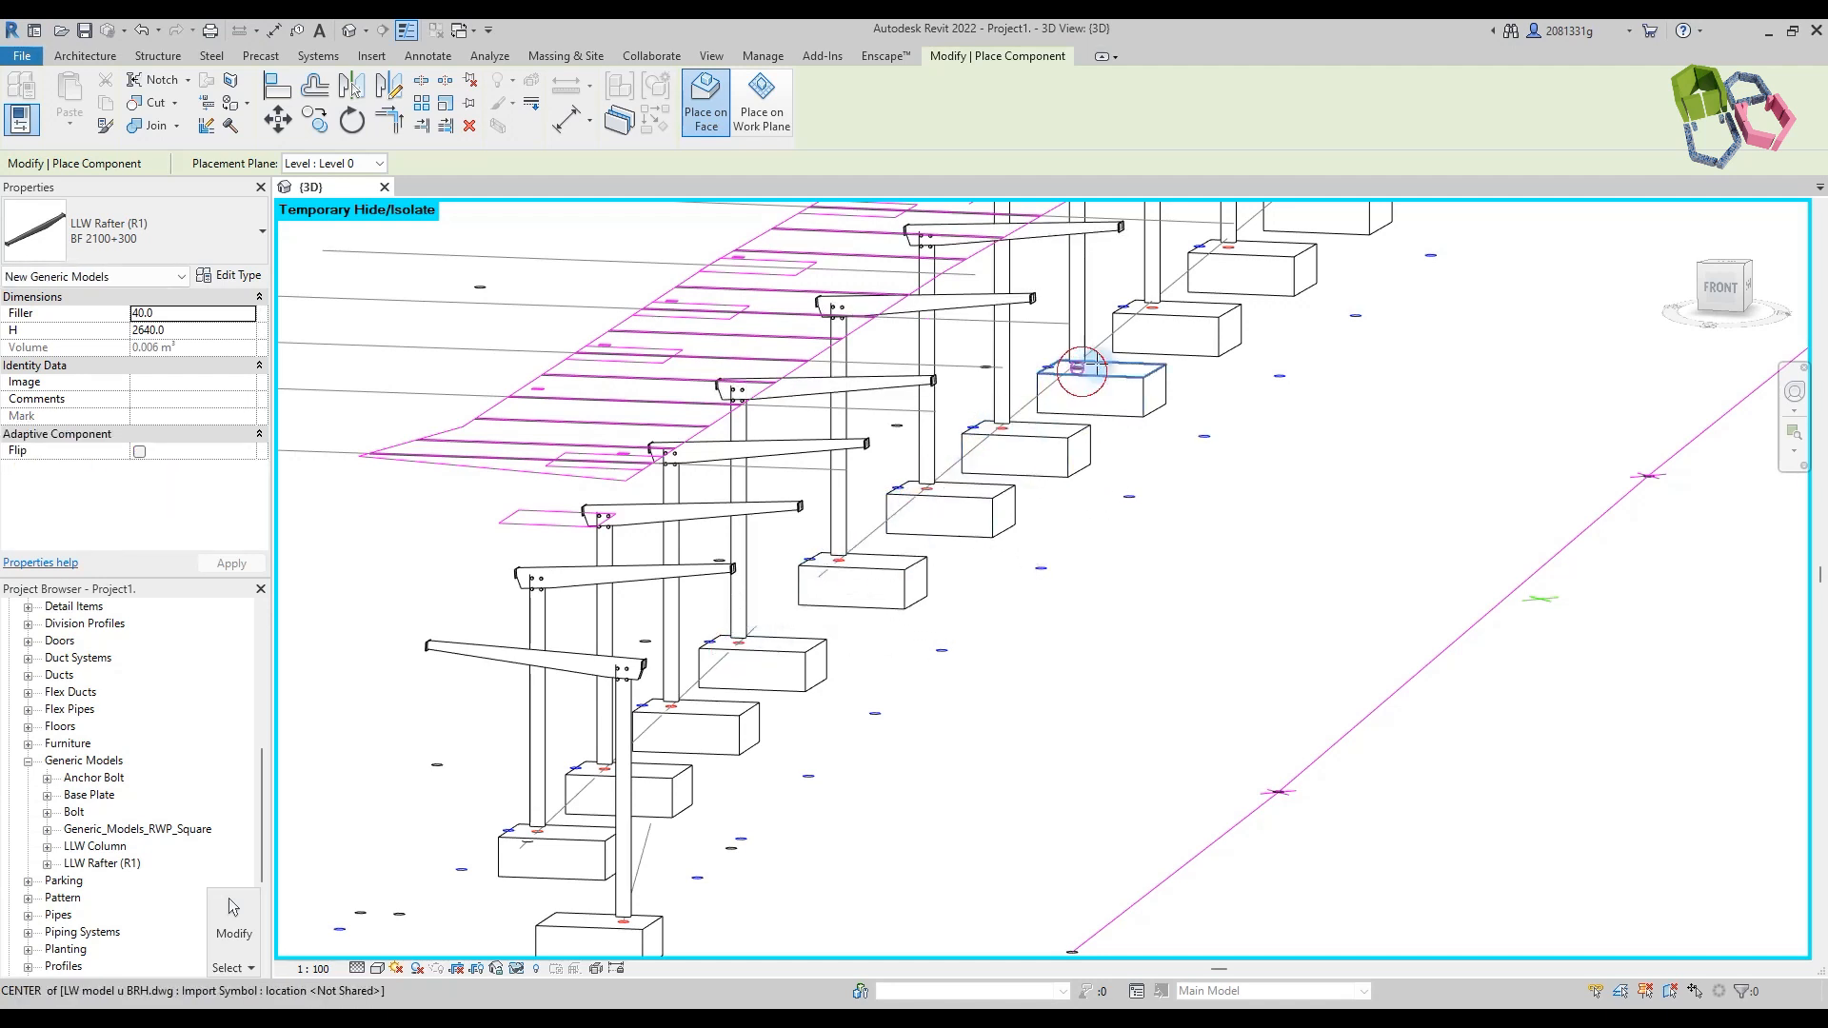
left_click(1155, 310)
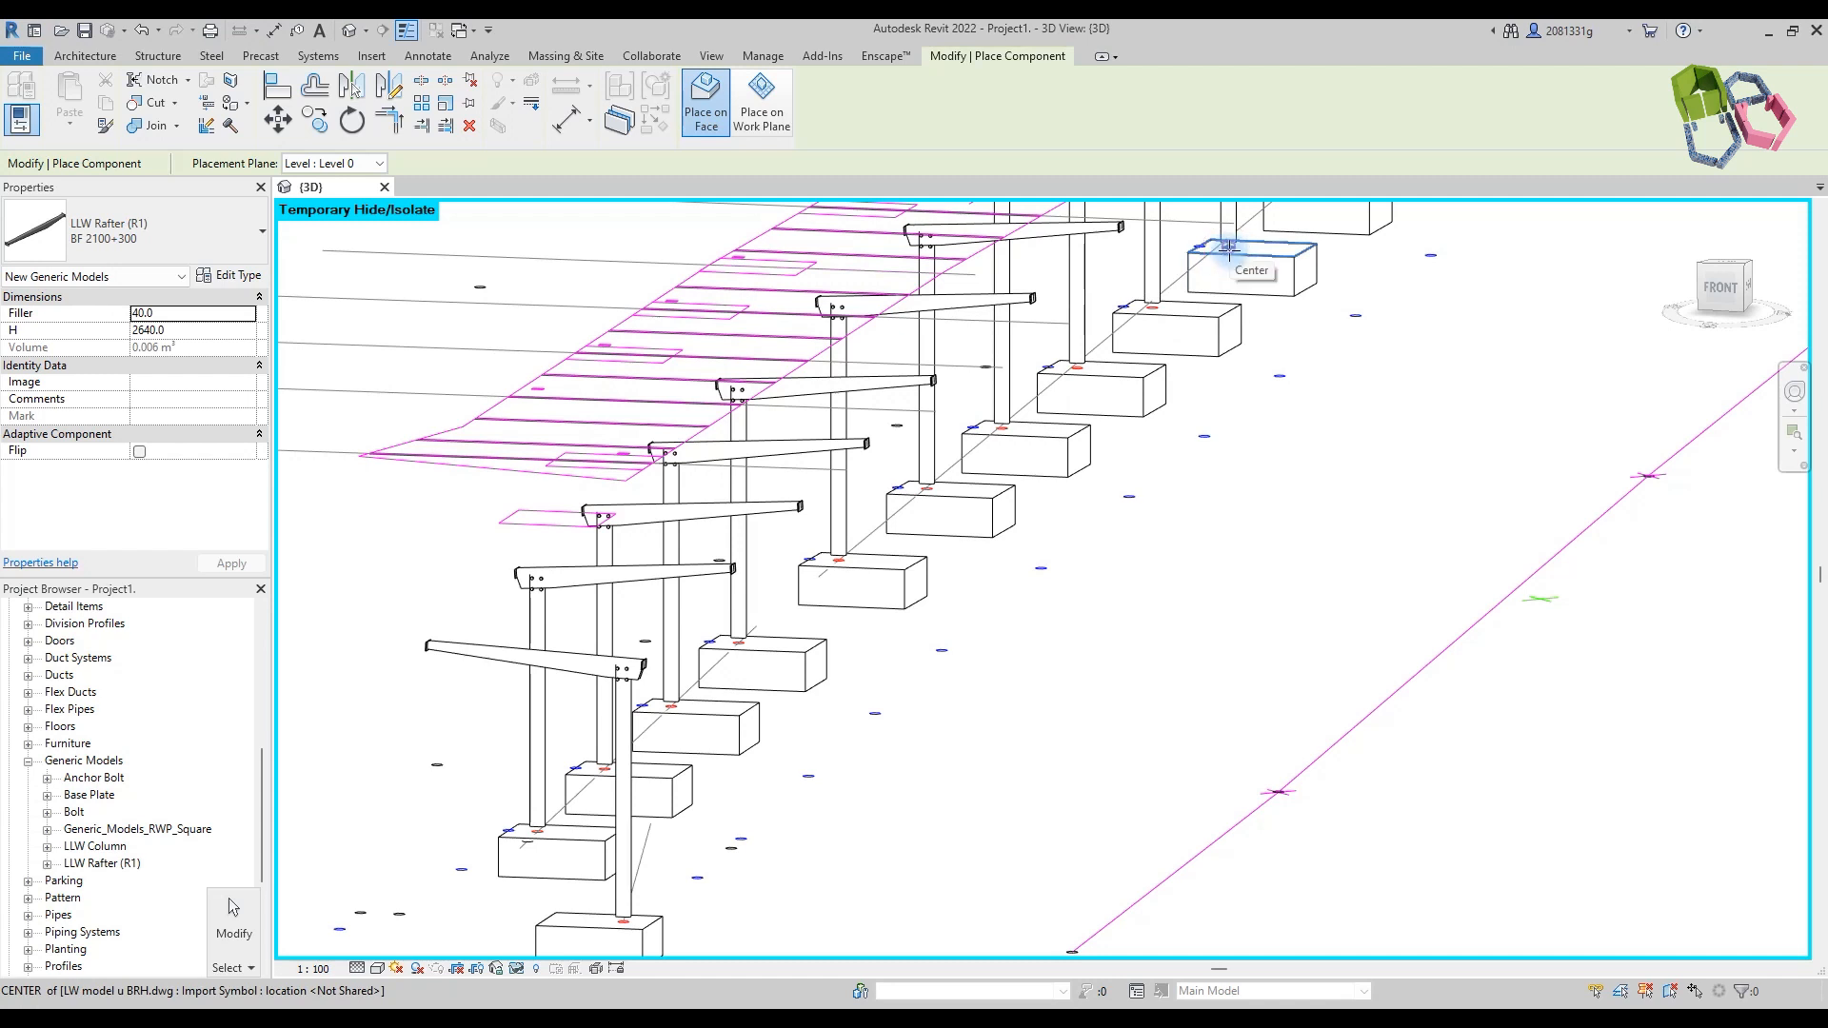
Step: Continue placing LLW Rafter (R1) components at the footing centres along the far end of the column row
left_click(1077, 545)
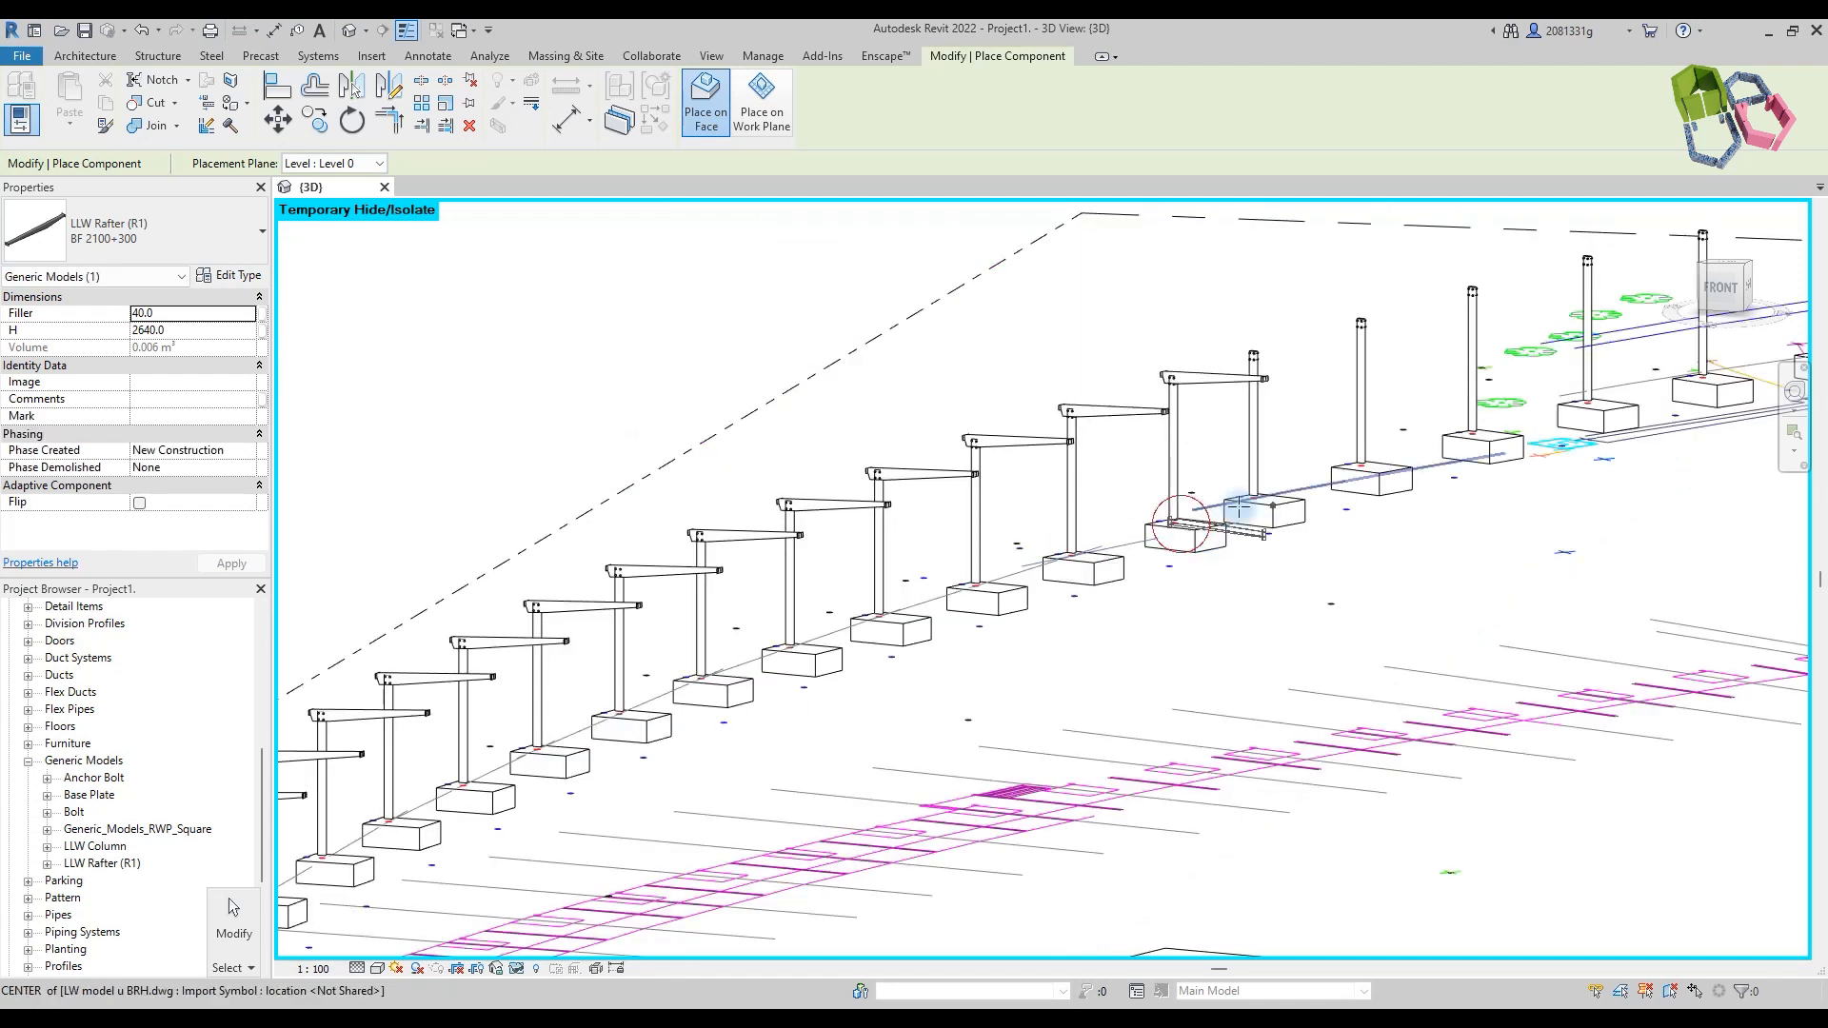
left_click(1242, 505)
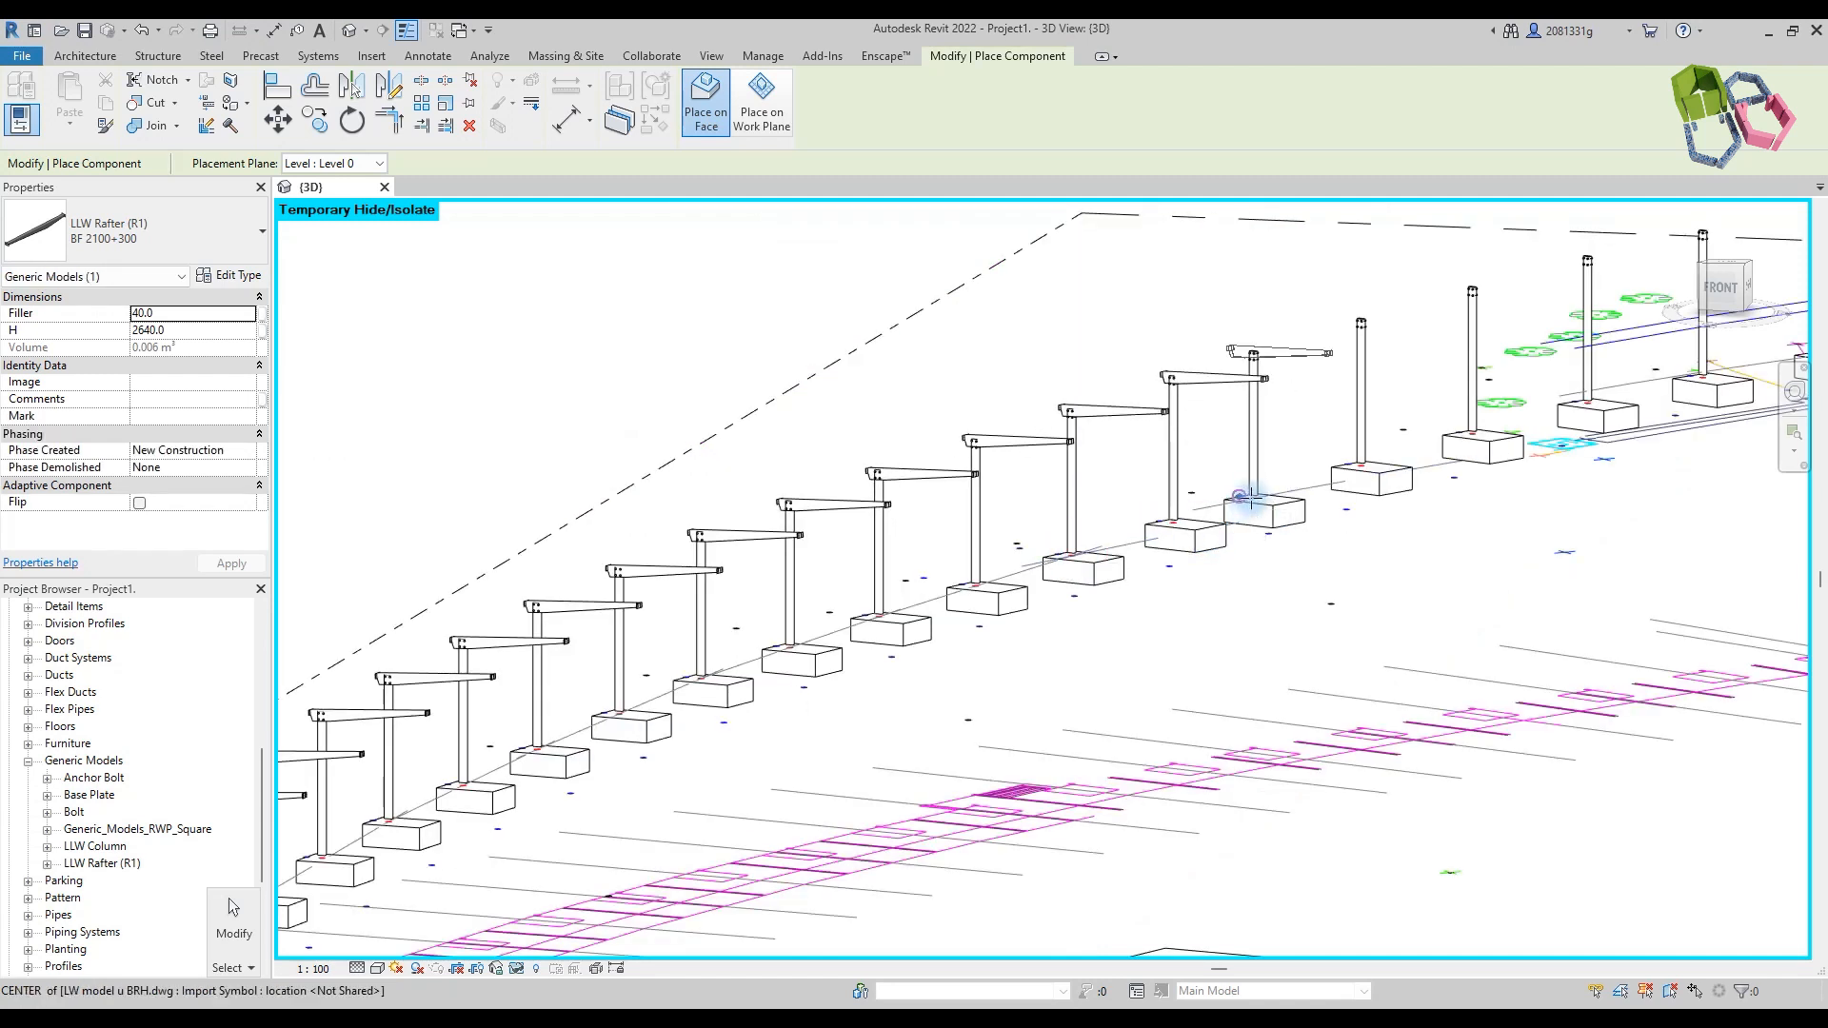
left_click(1363, 464)
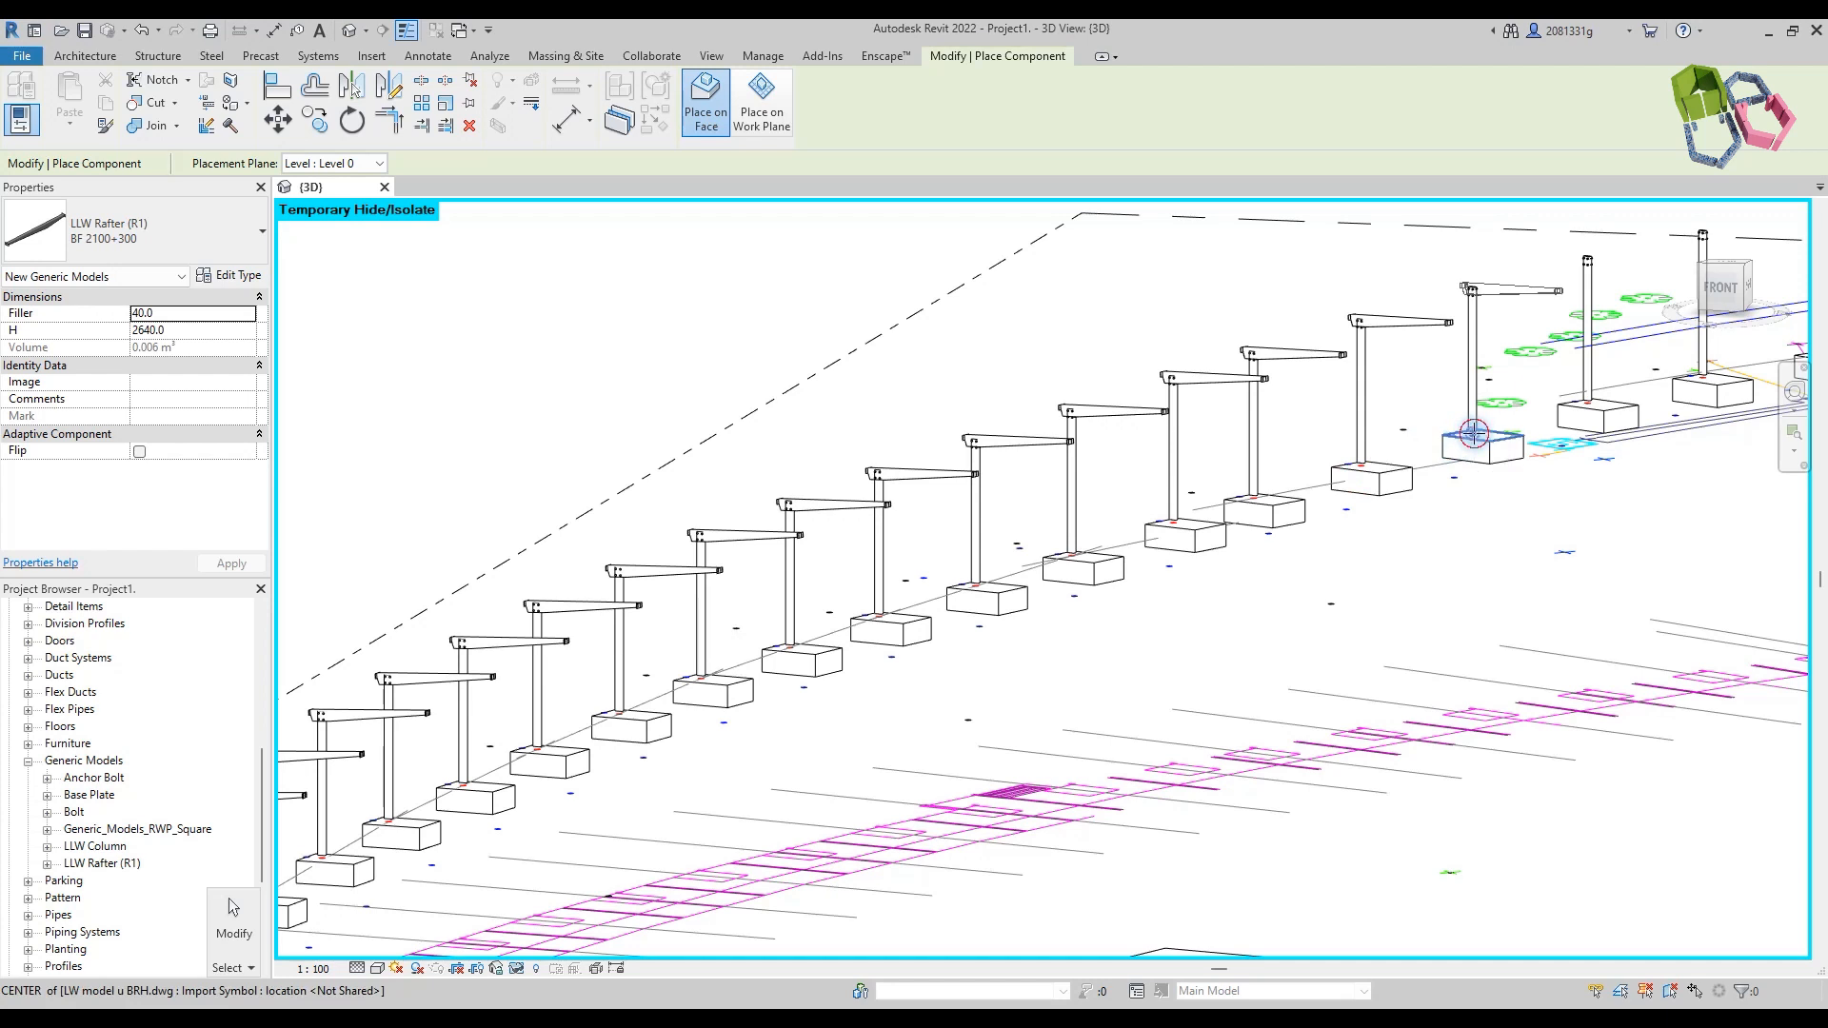
left_click(1474, 433)
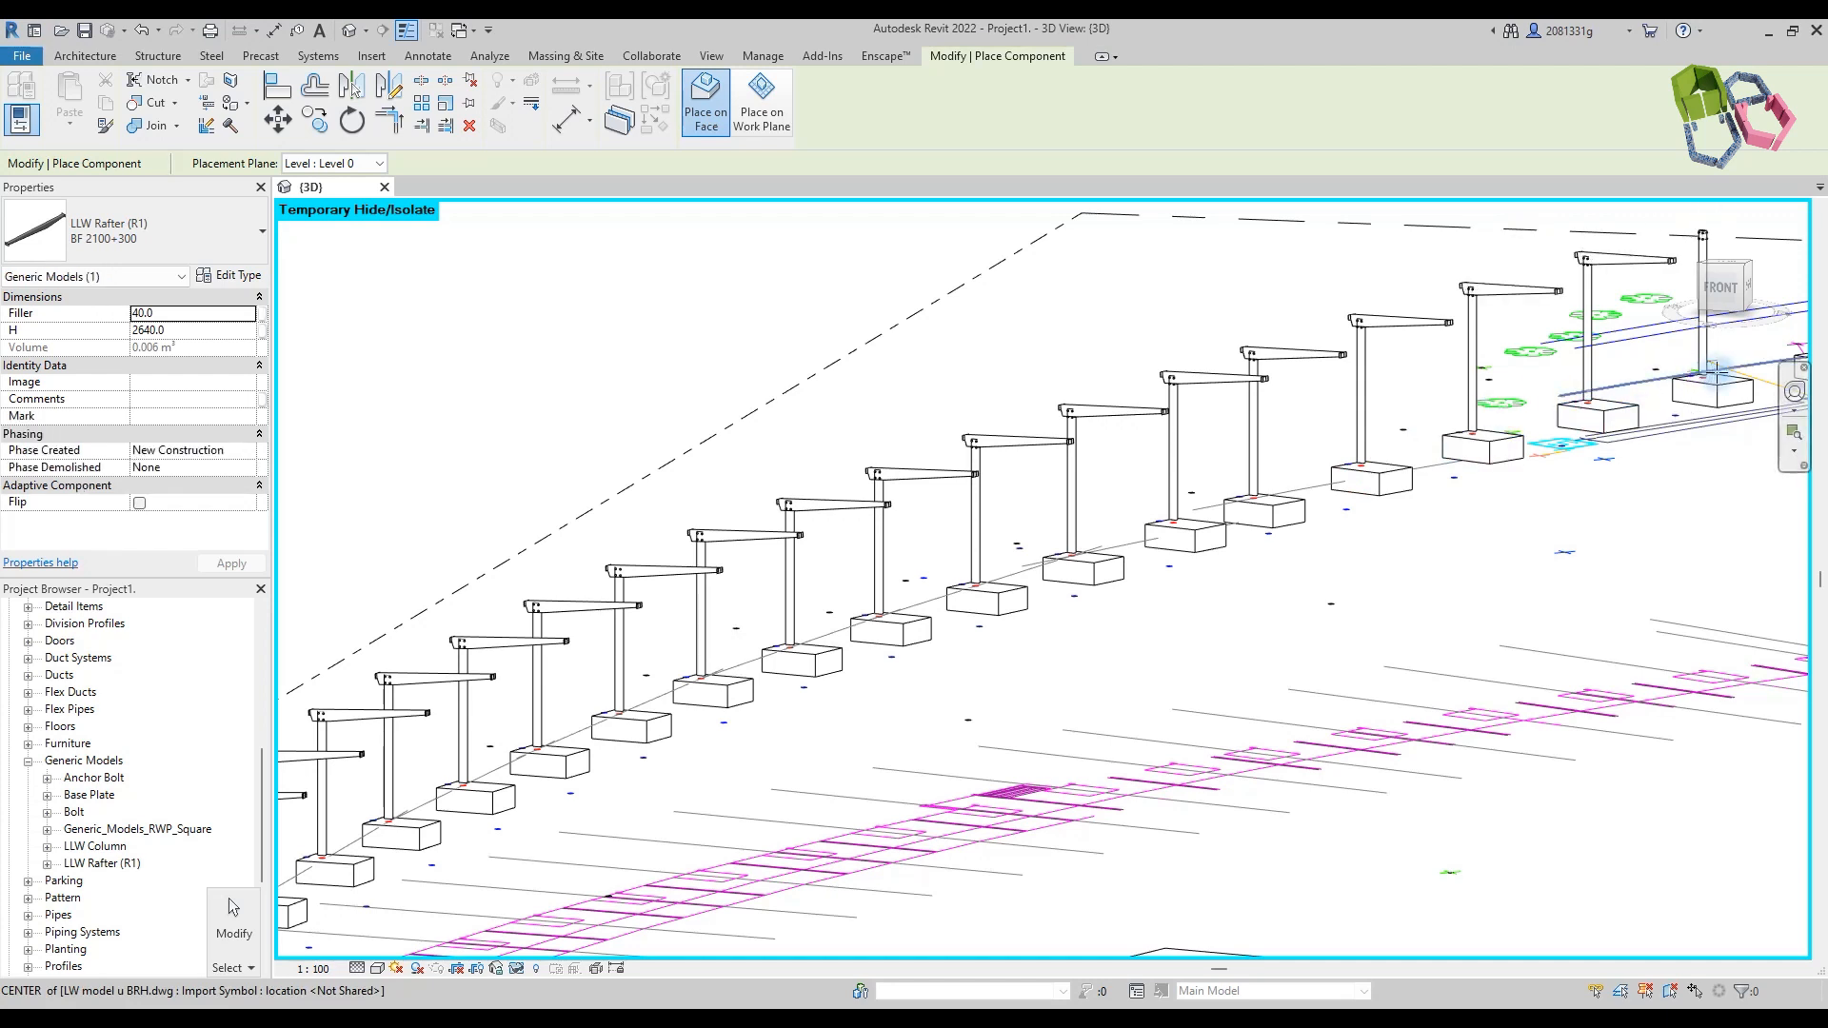
left_click(1706, 367)
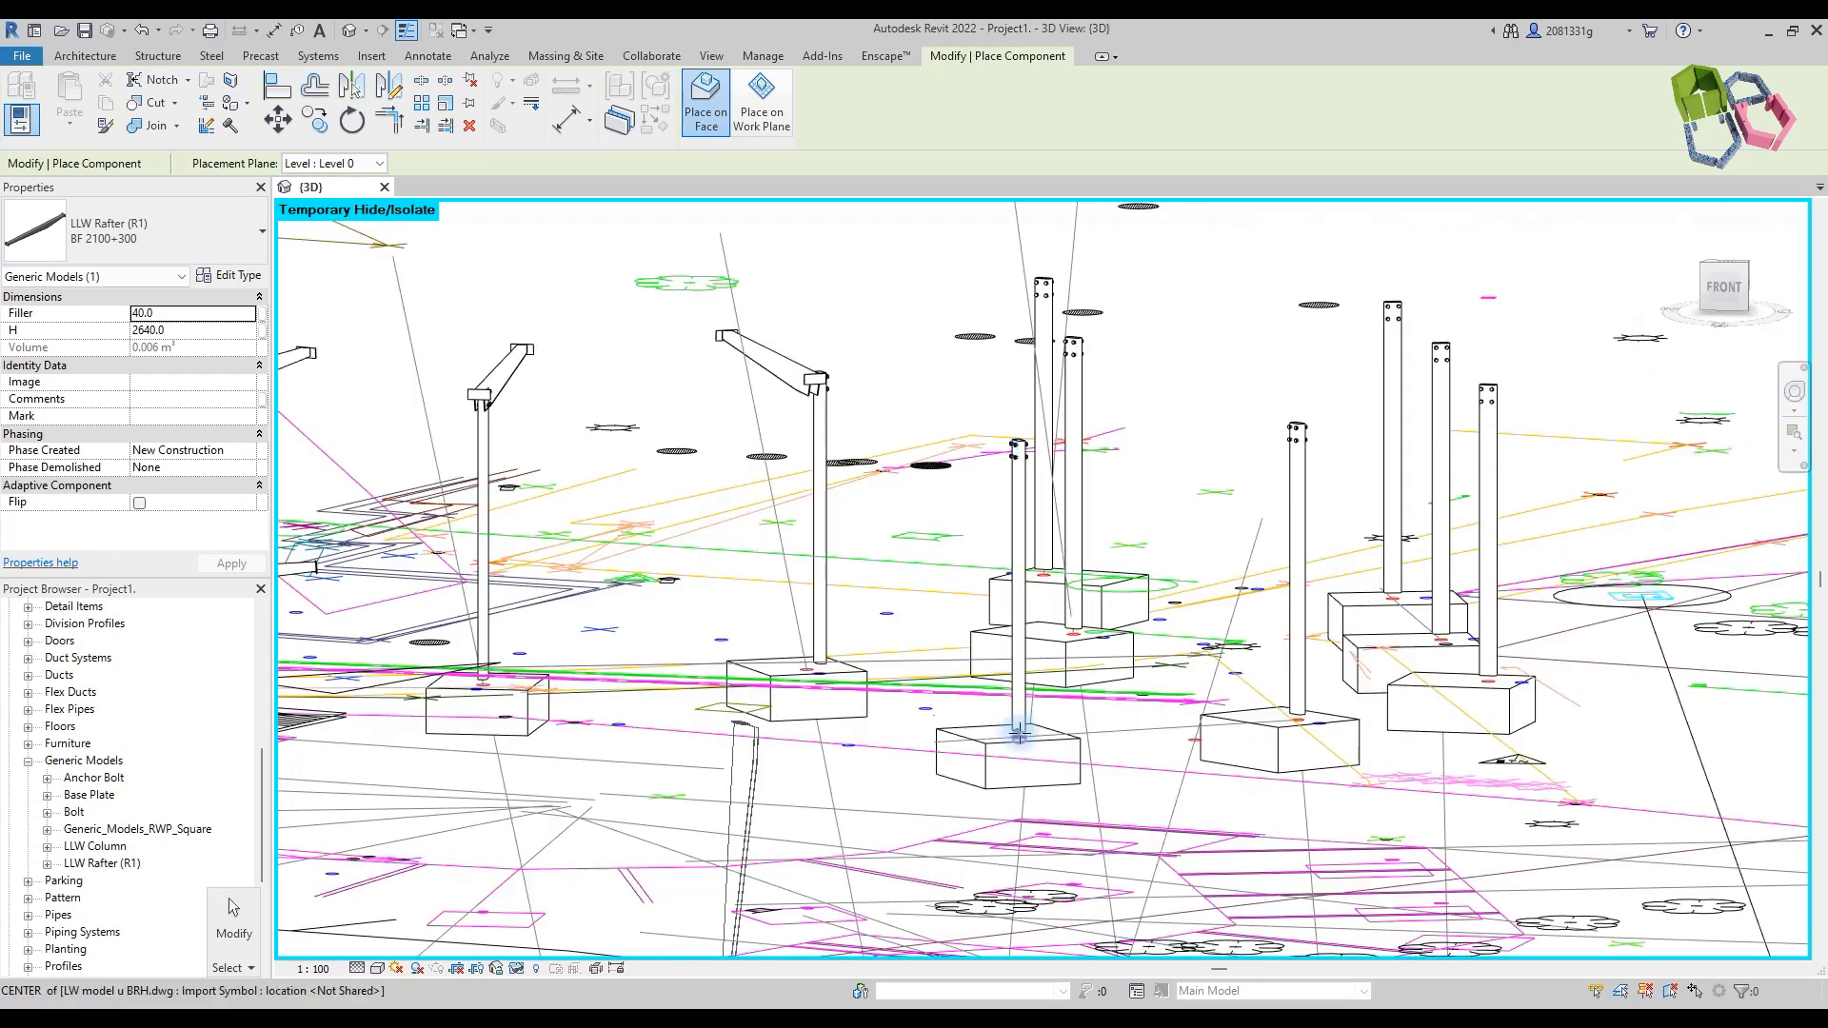
Step: Place LLW Rafter (R1) components at the footing centres of the clustered columns beyond the row and end the placement
left_click(1019, 734)
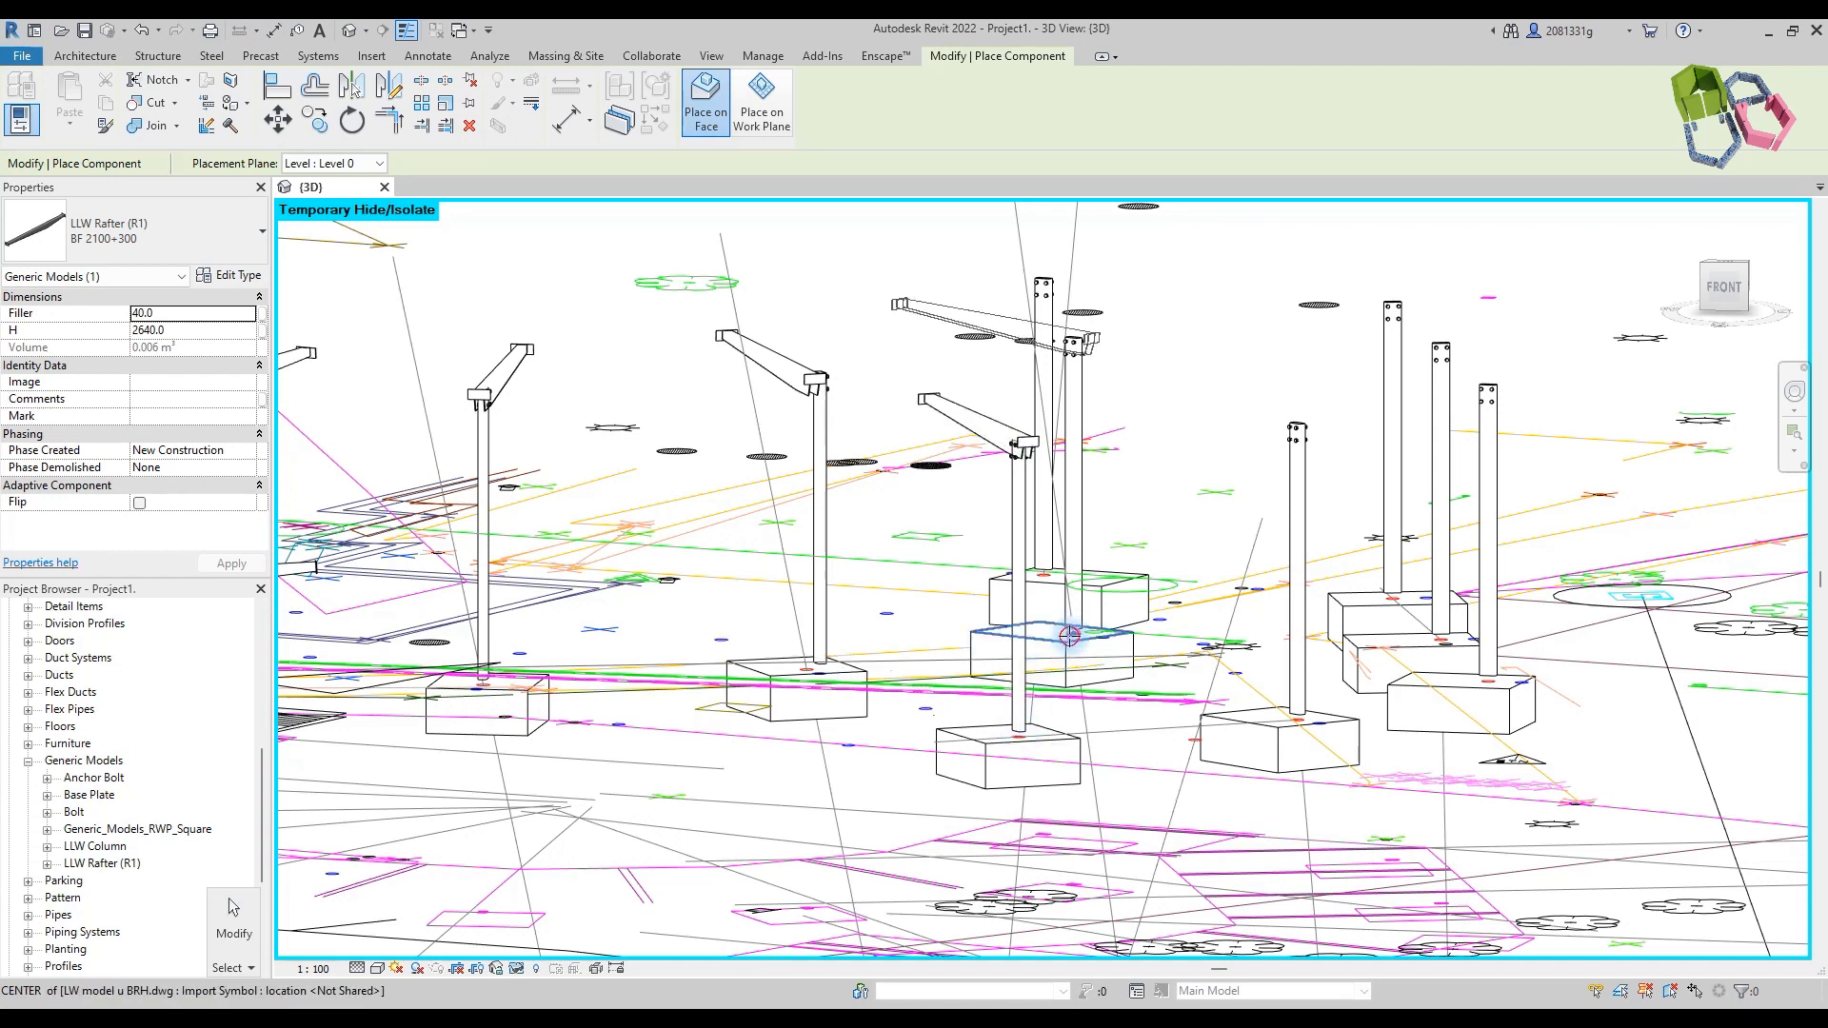
left_click(1295, 714)
left_click(1489, 682)
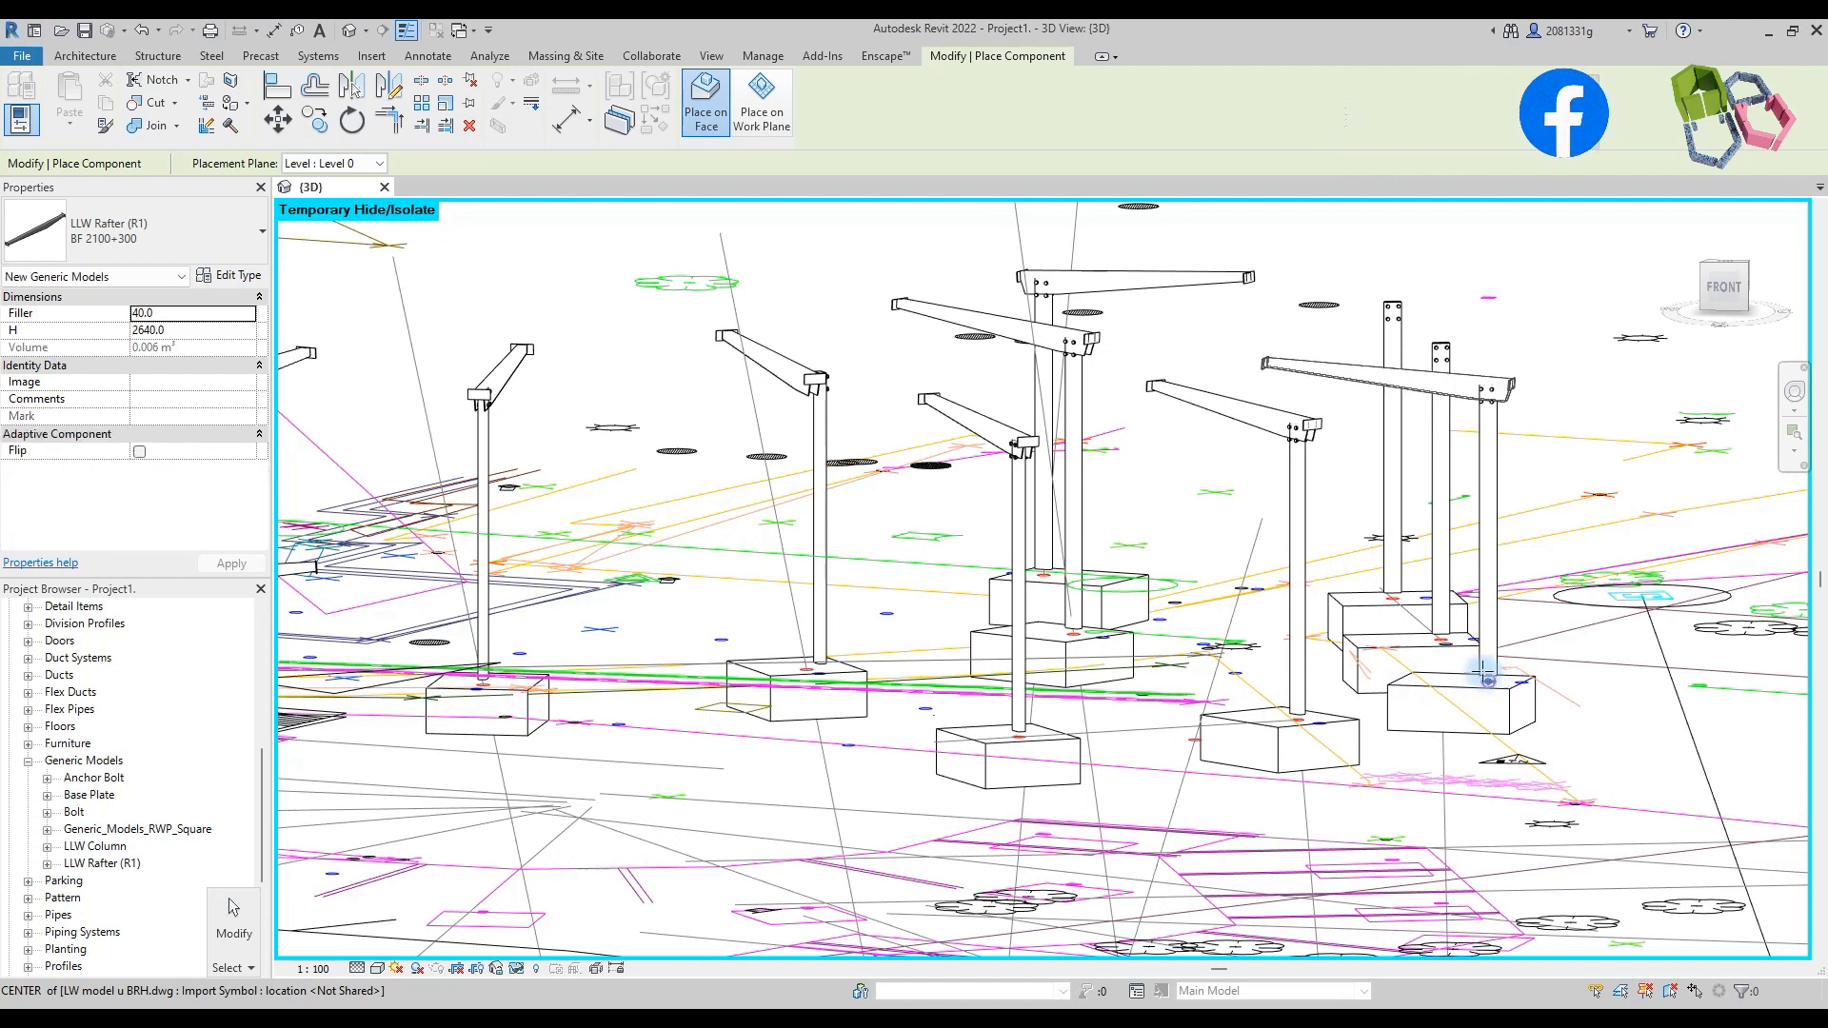
left_click(1442, 640)
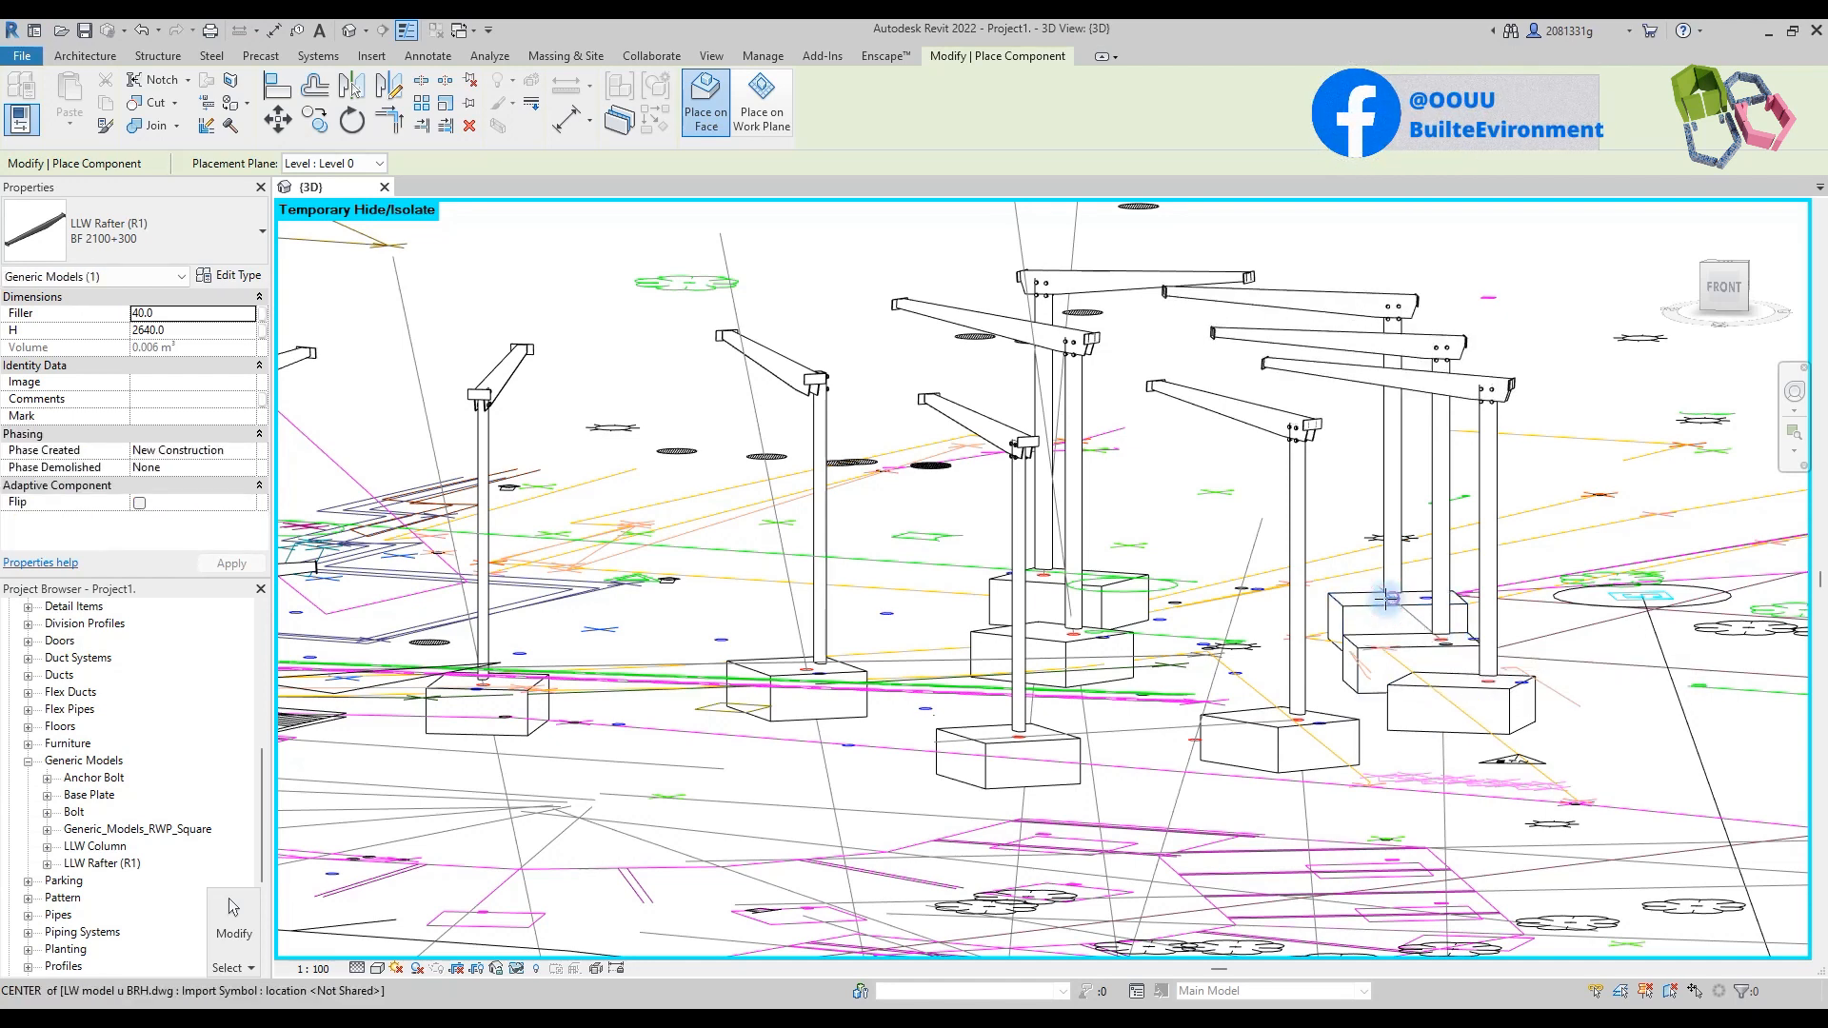
left_click(1388, 598)
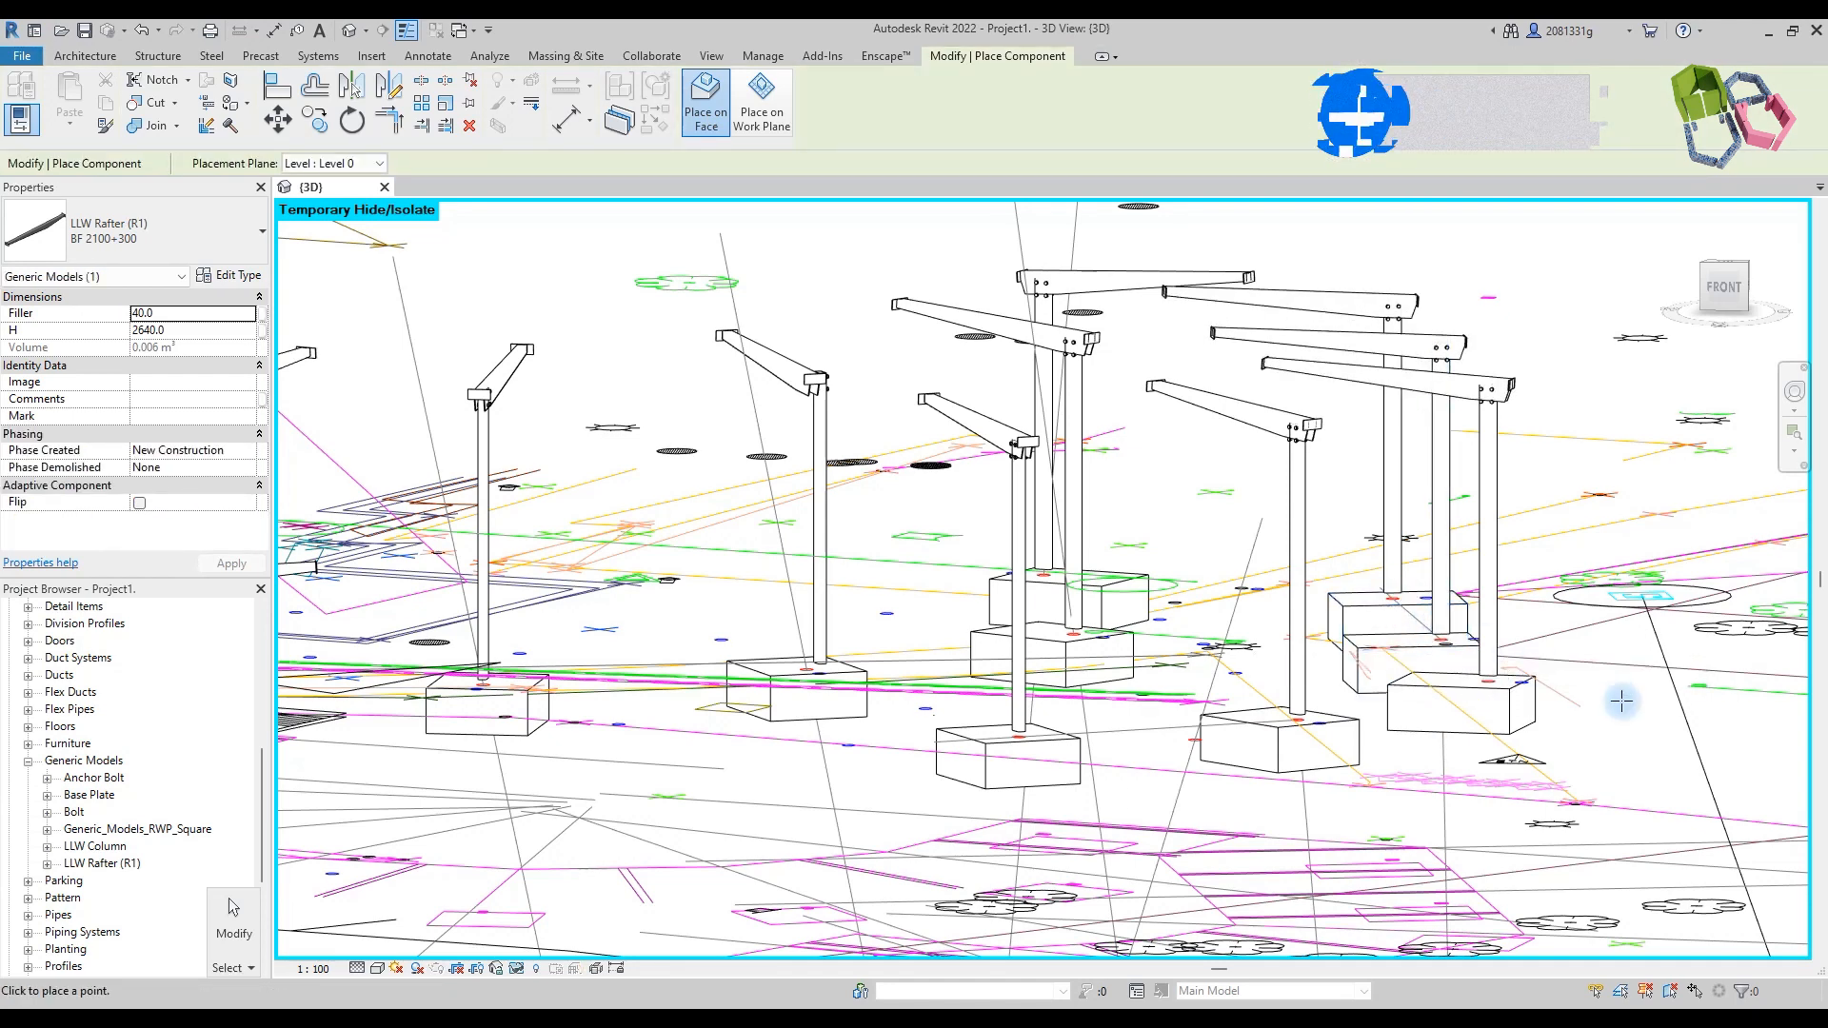
left_click(1724, 986)
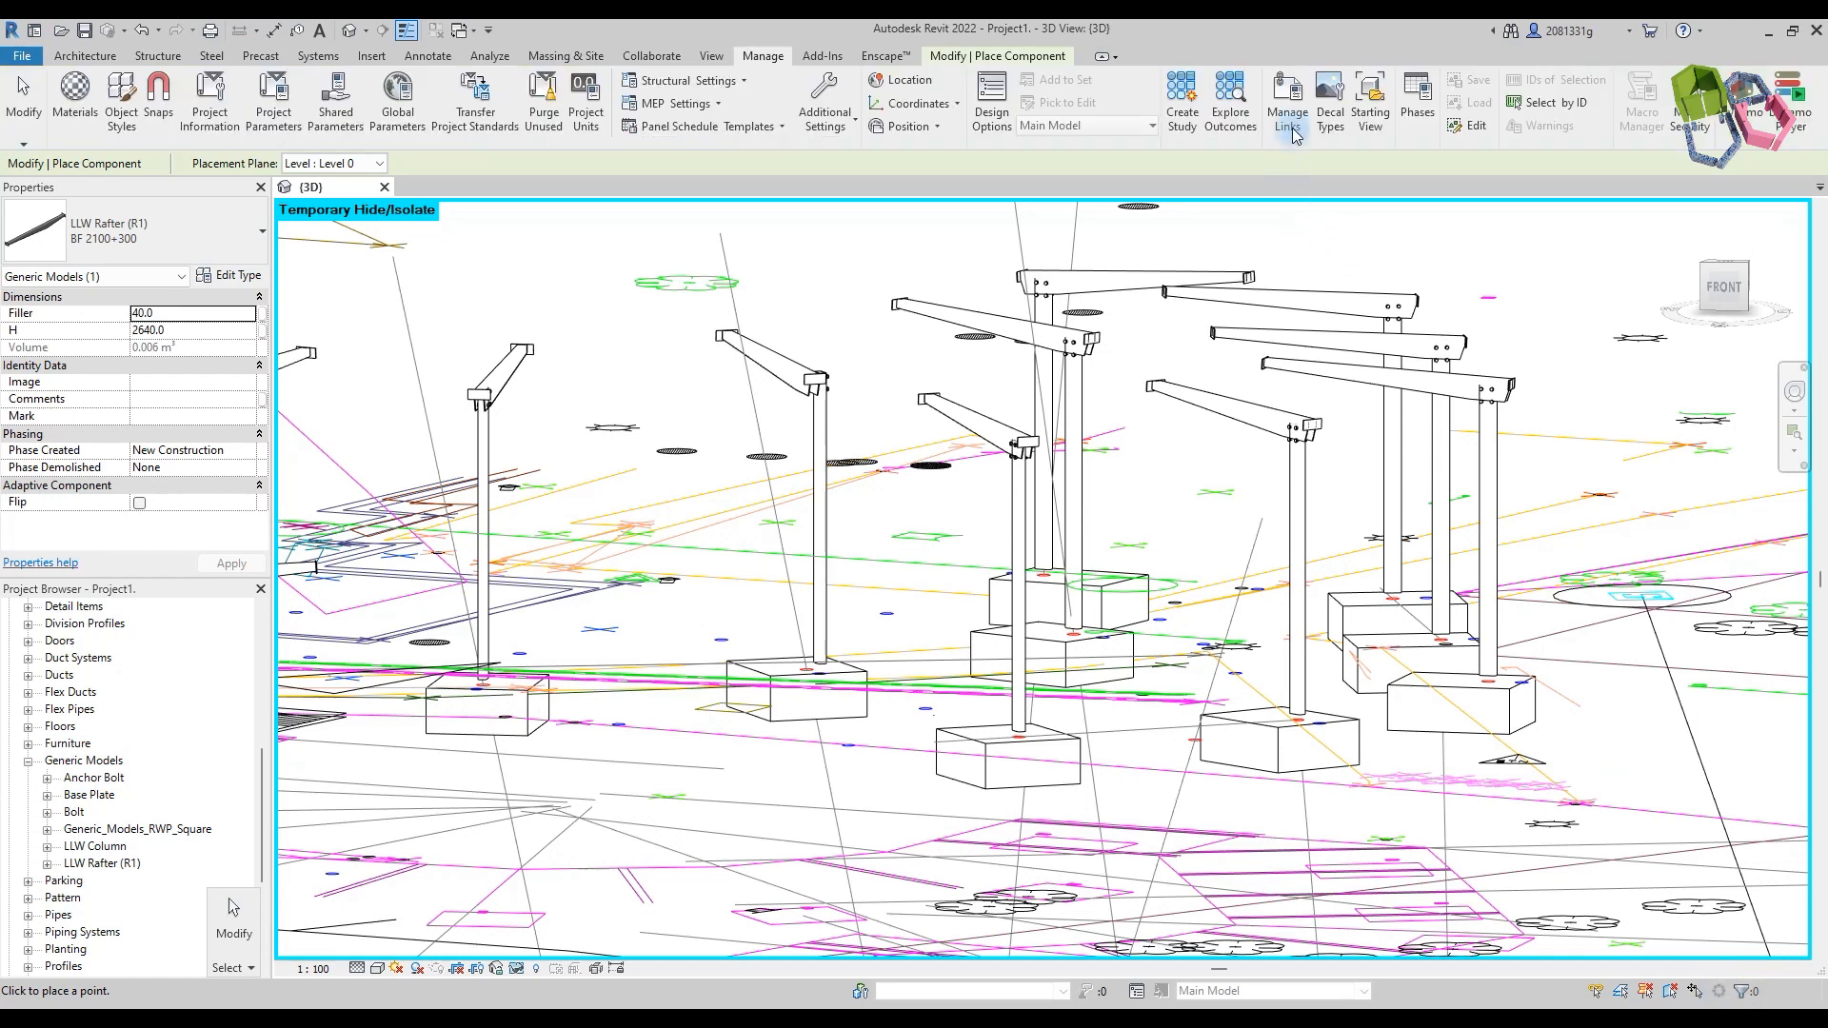
left_click(943, 448)
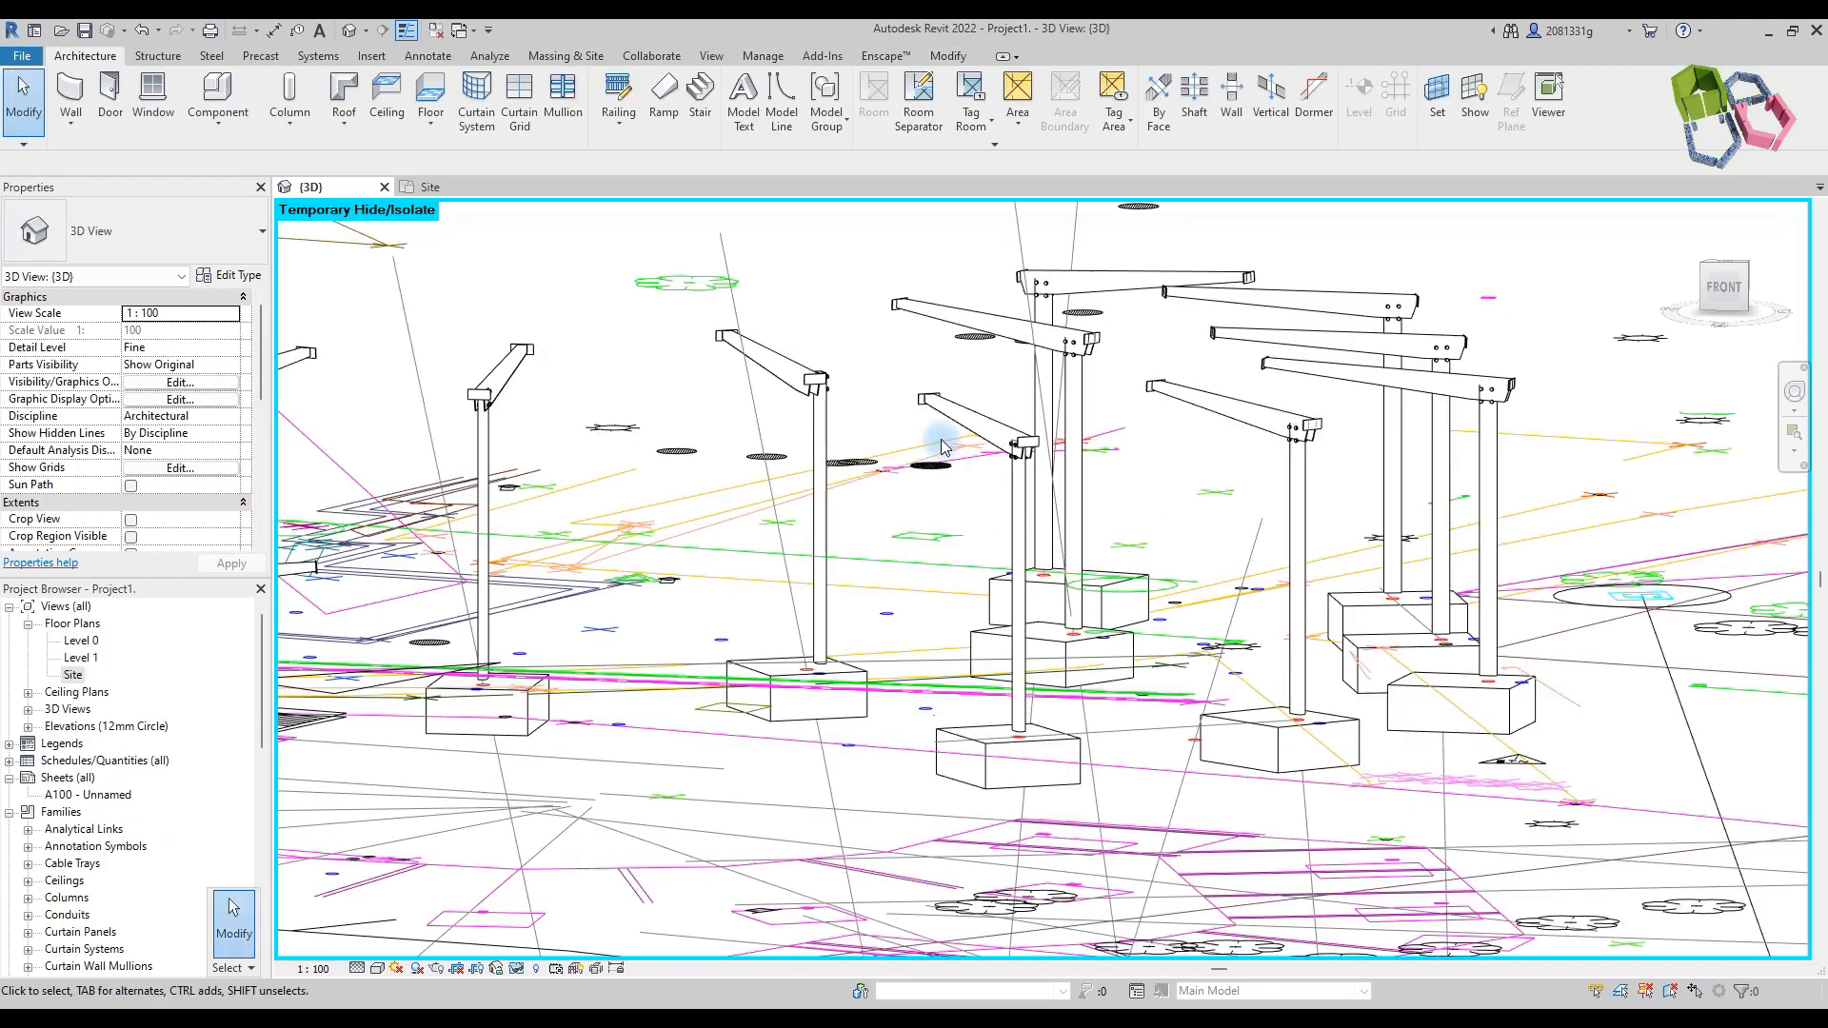
Step: Tile the 3D view and the Site floor plan side by side for working on the rafters near gridlines 15 and 16
key("w")
key("t")
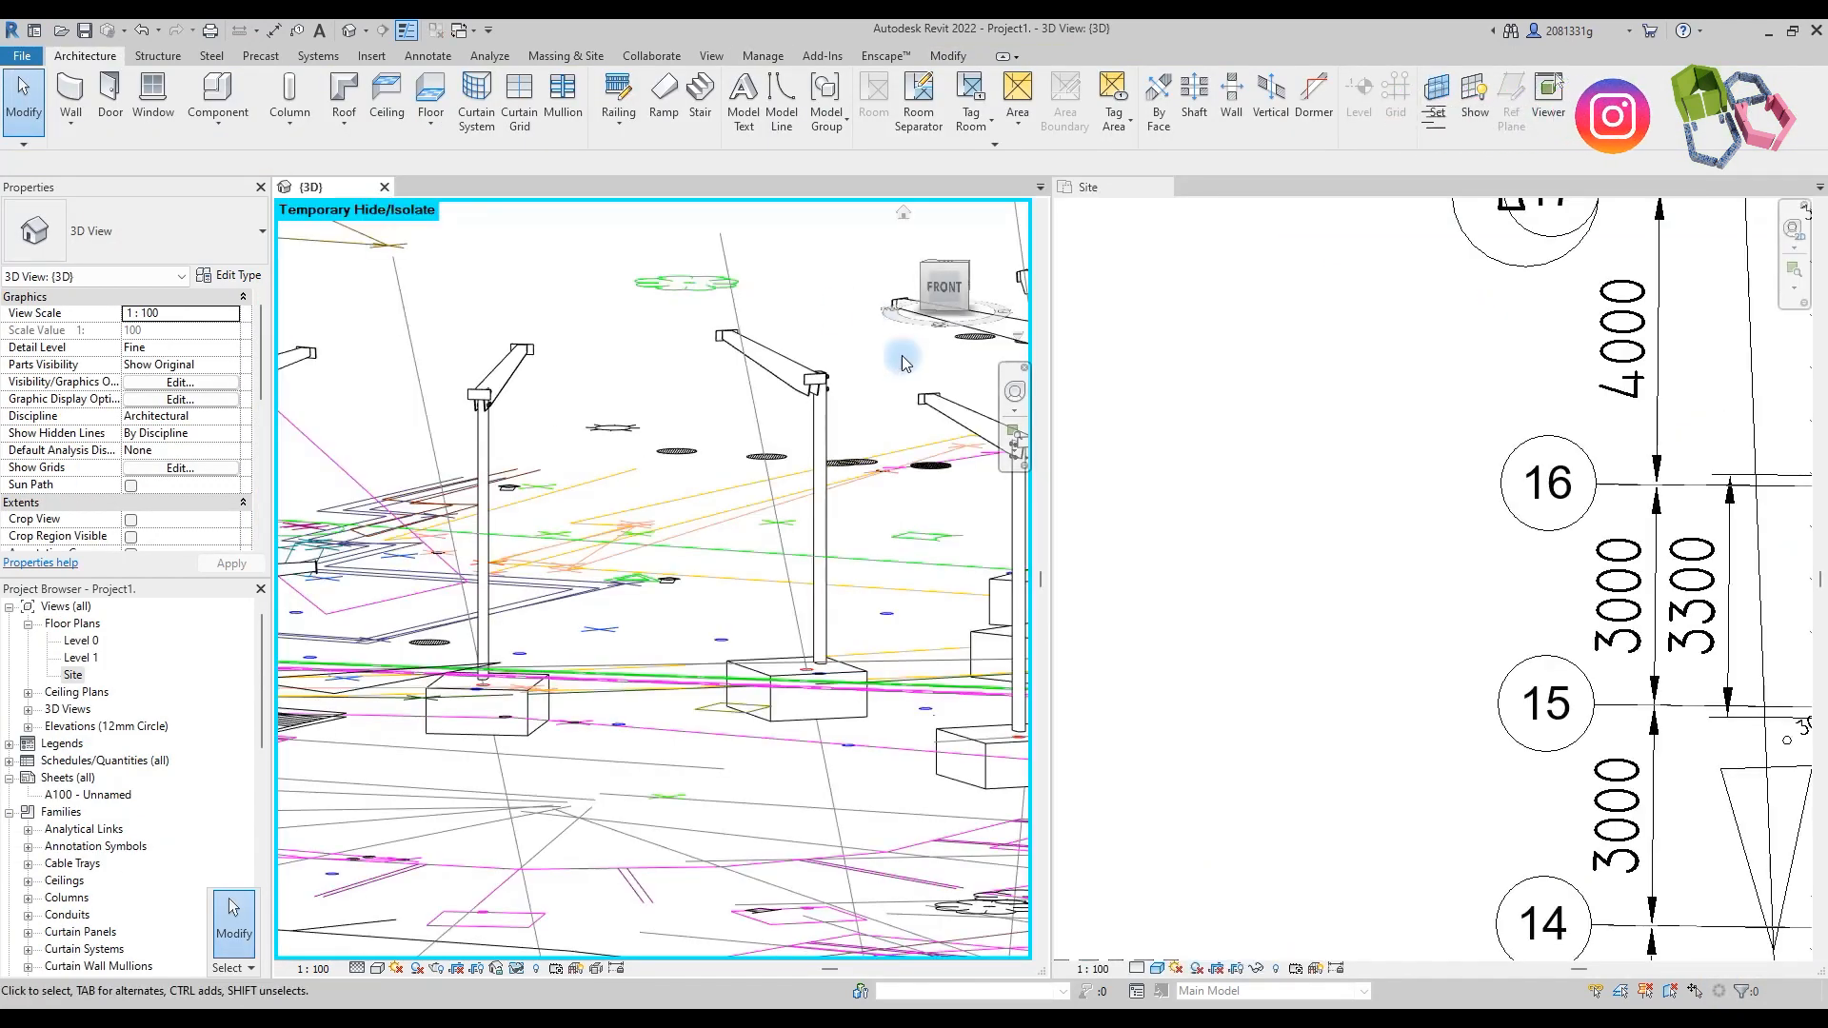
scroll(1297, 467, "down", 5)
scroll(1746, 592, "up", 3)
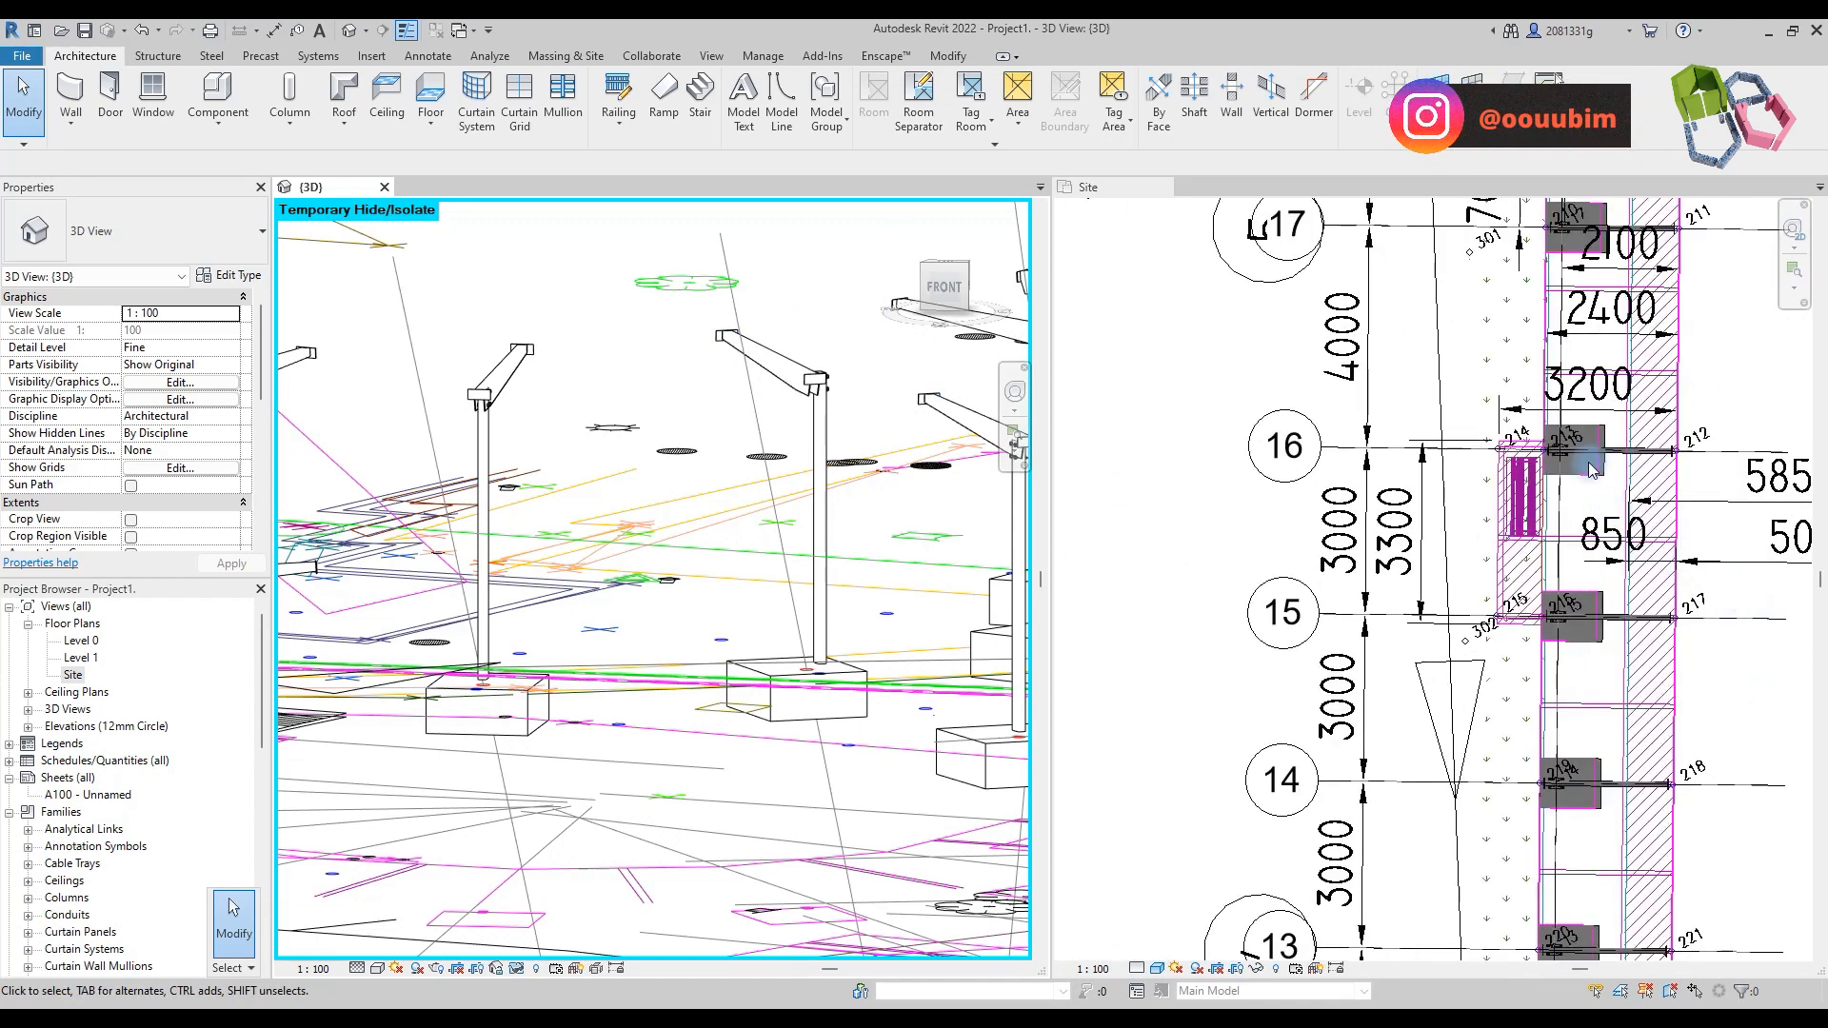
scroll(816, 428, "down", 5)
scroll(575, 548, "up", 8)
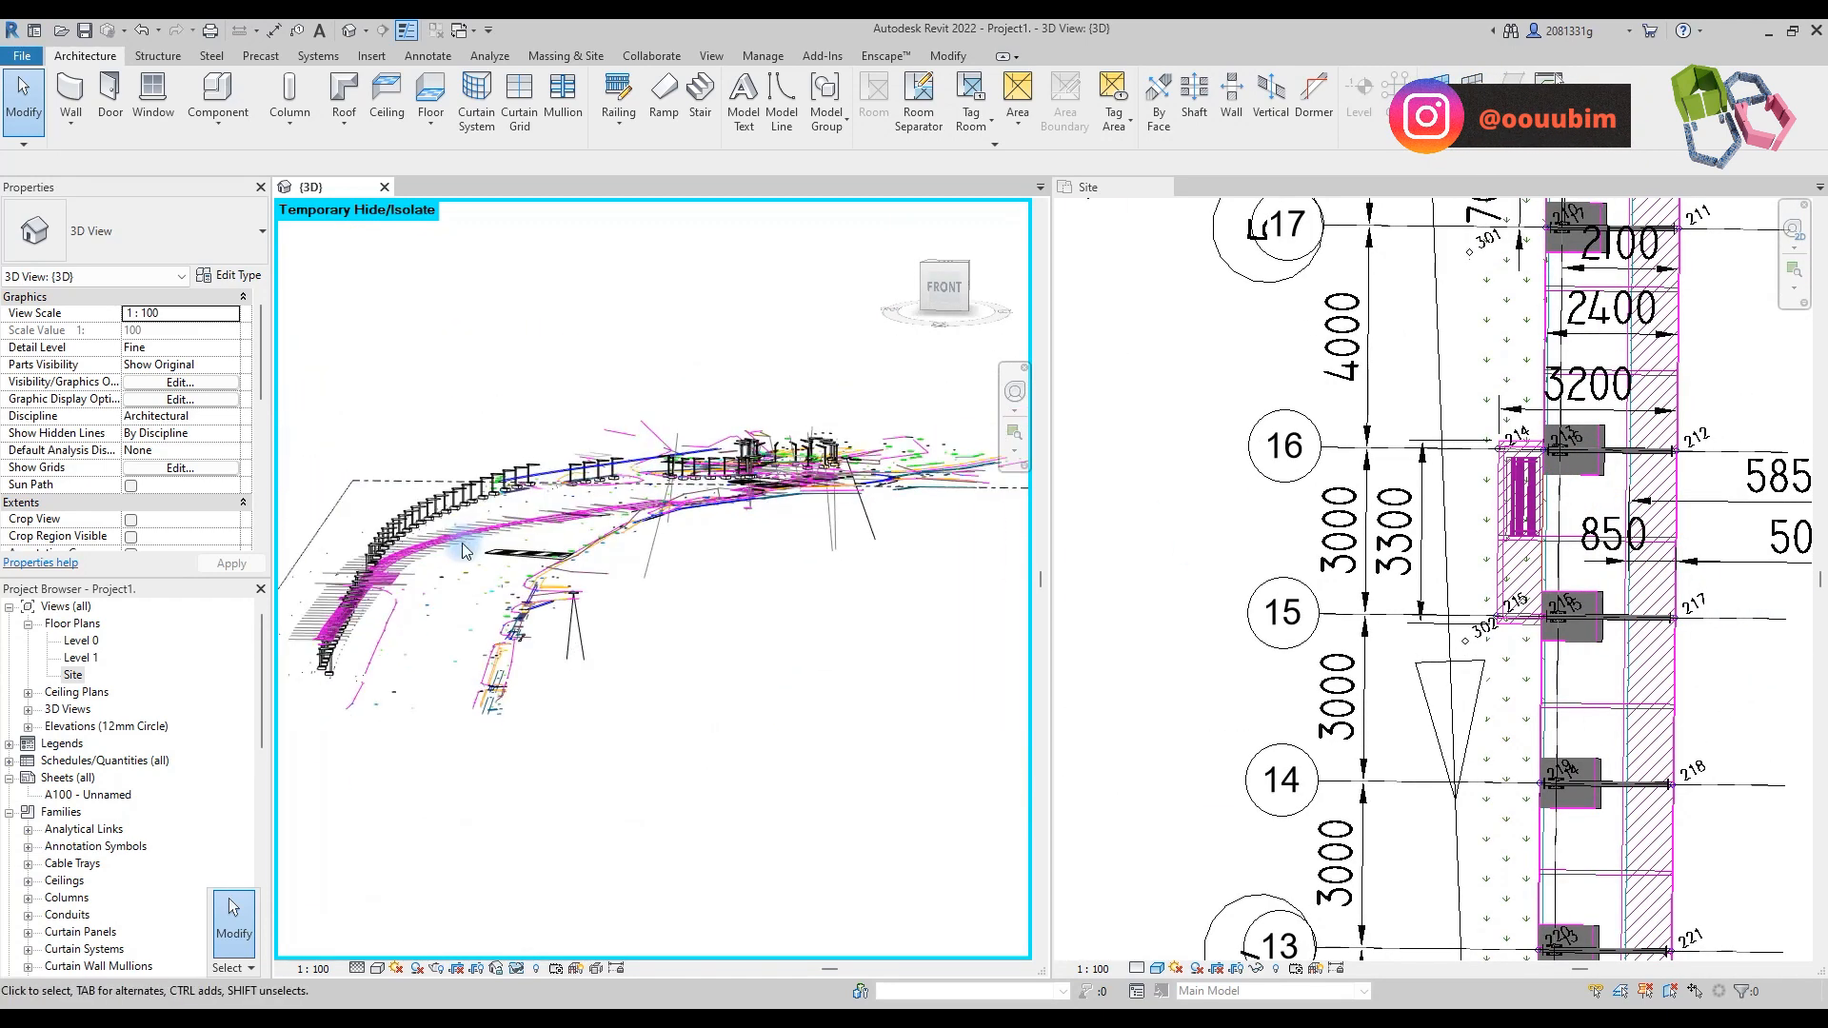
scroll(575, 548, "up", 6)
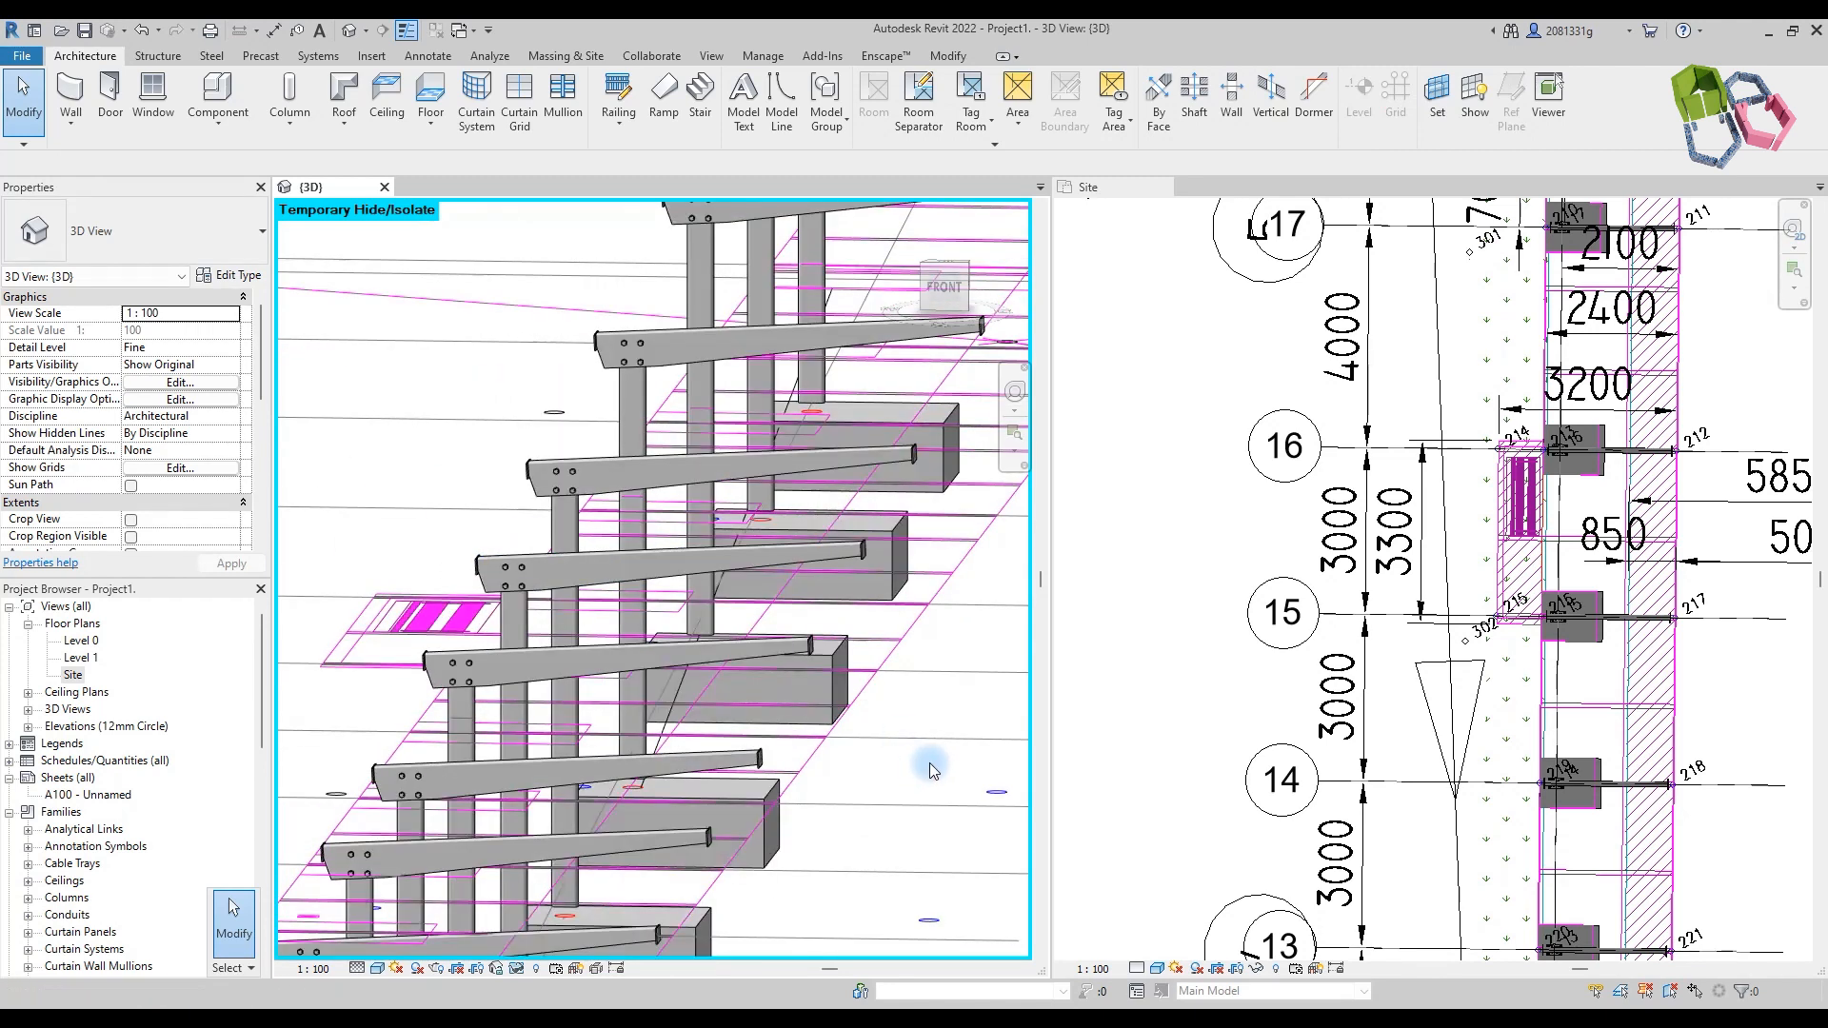
Step: Change the two LLW Rafter (R1) instances on gridlines 15 and 16 to the BF 2100+1000 type
left_click(1766, 590)
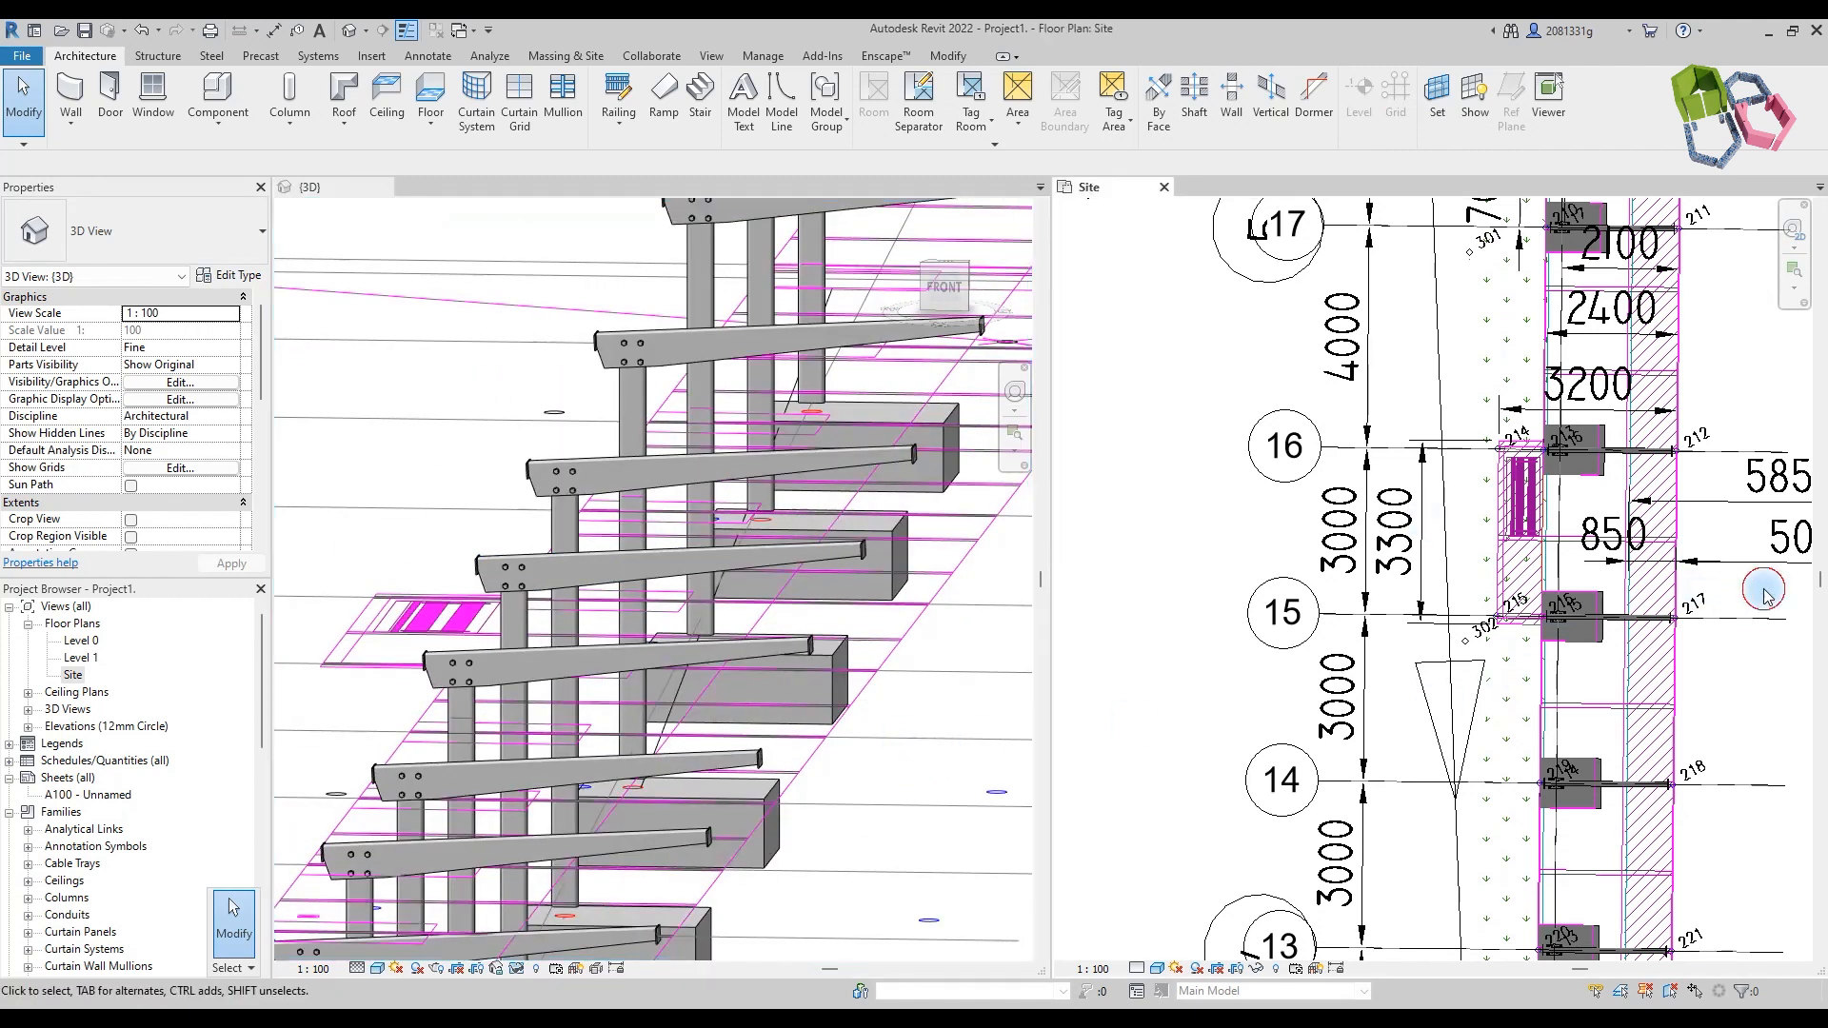
left_click(1630, 447)
left_click(1654, 624, "ctrl")
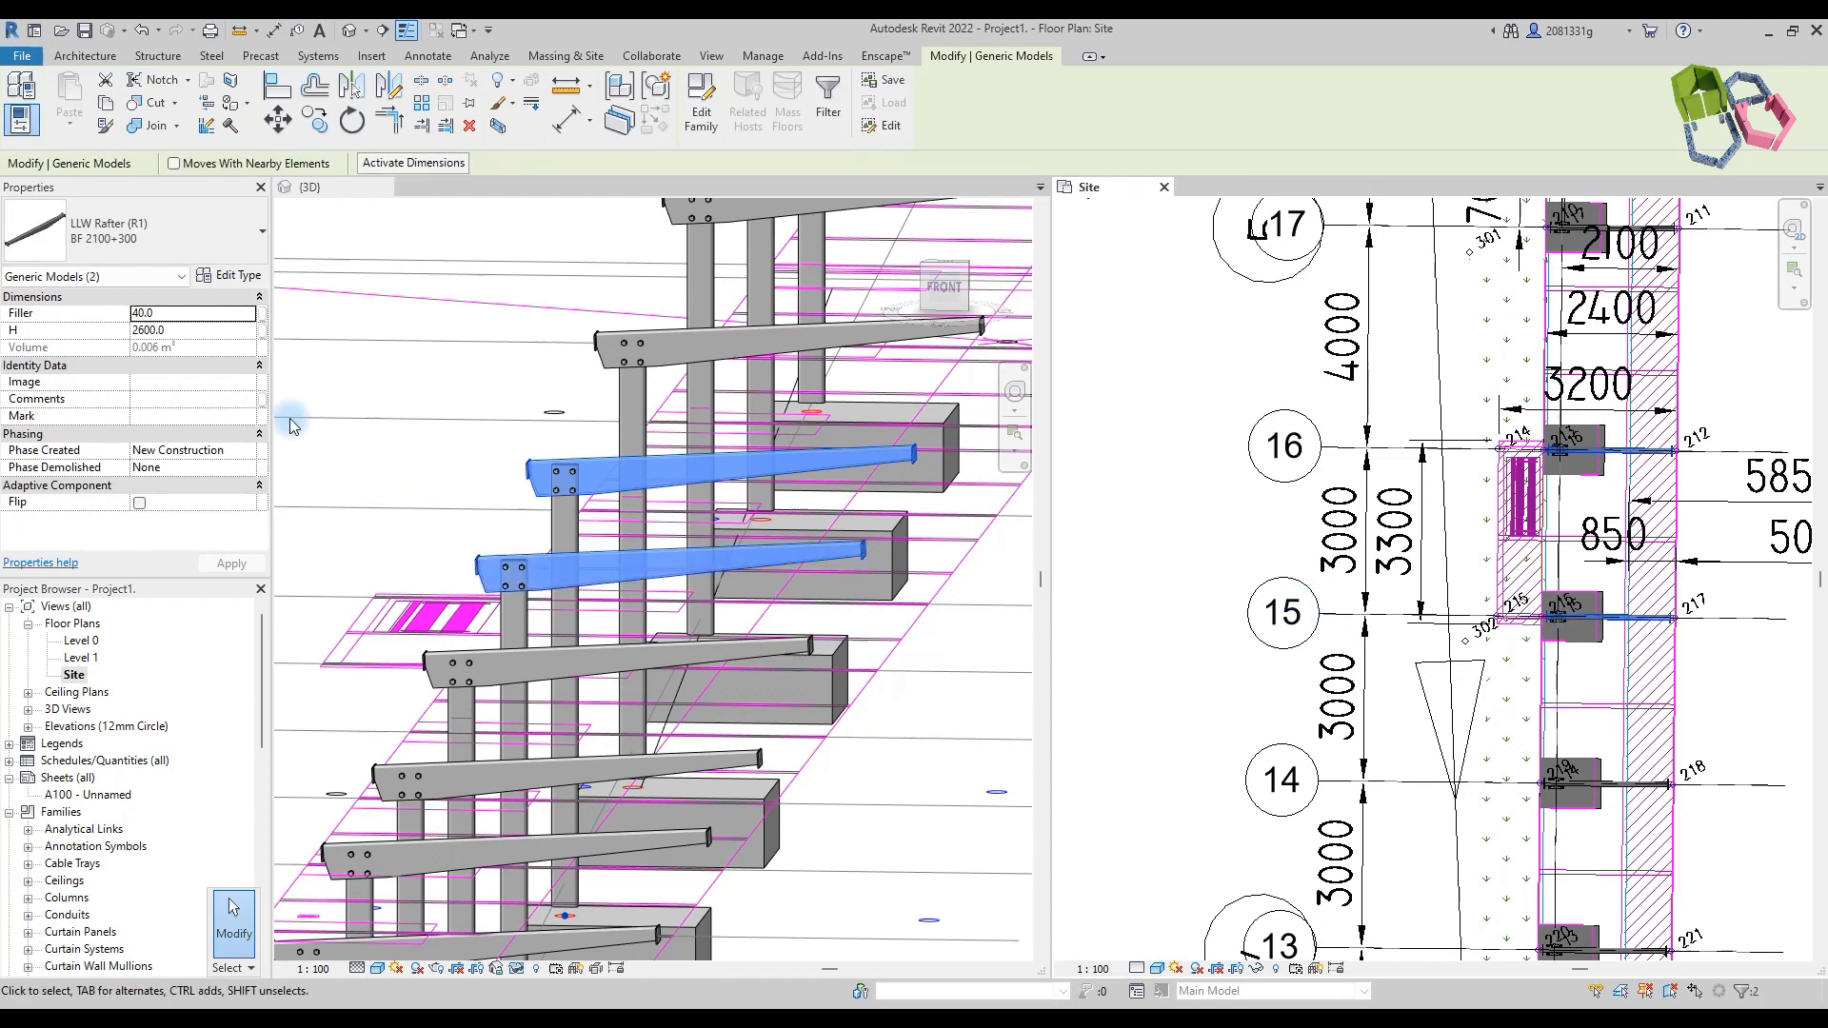
left_click(143, 233)
left_click(90, 430)
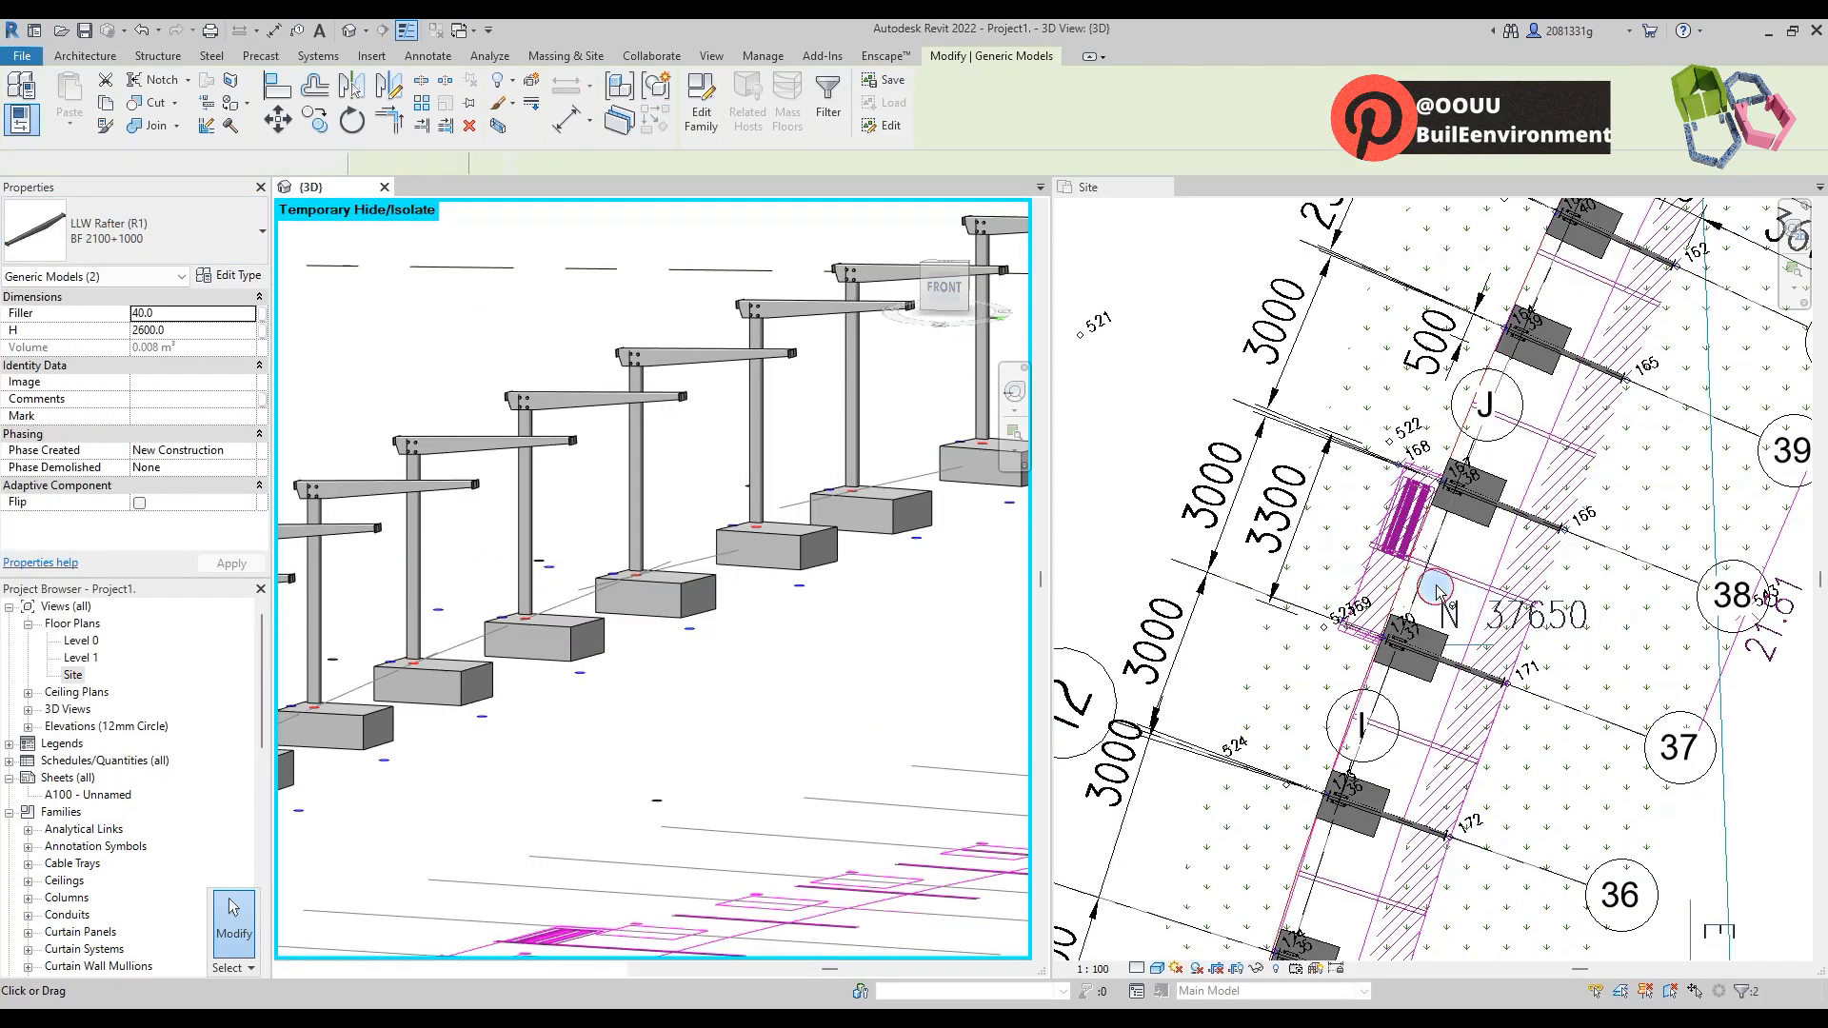
Step: Change the two LLW Rafter (R1) instances on gridlines 37 and 38 to the BF 2100+1000 type
left_click(1491, 661)
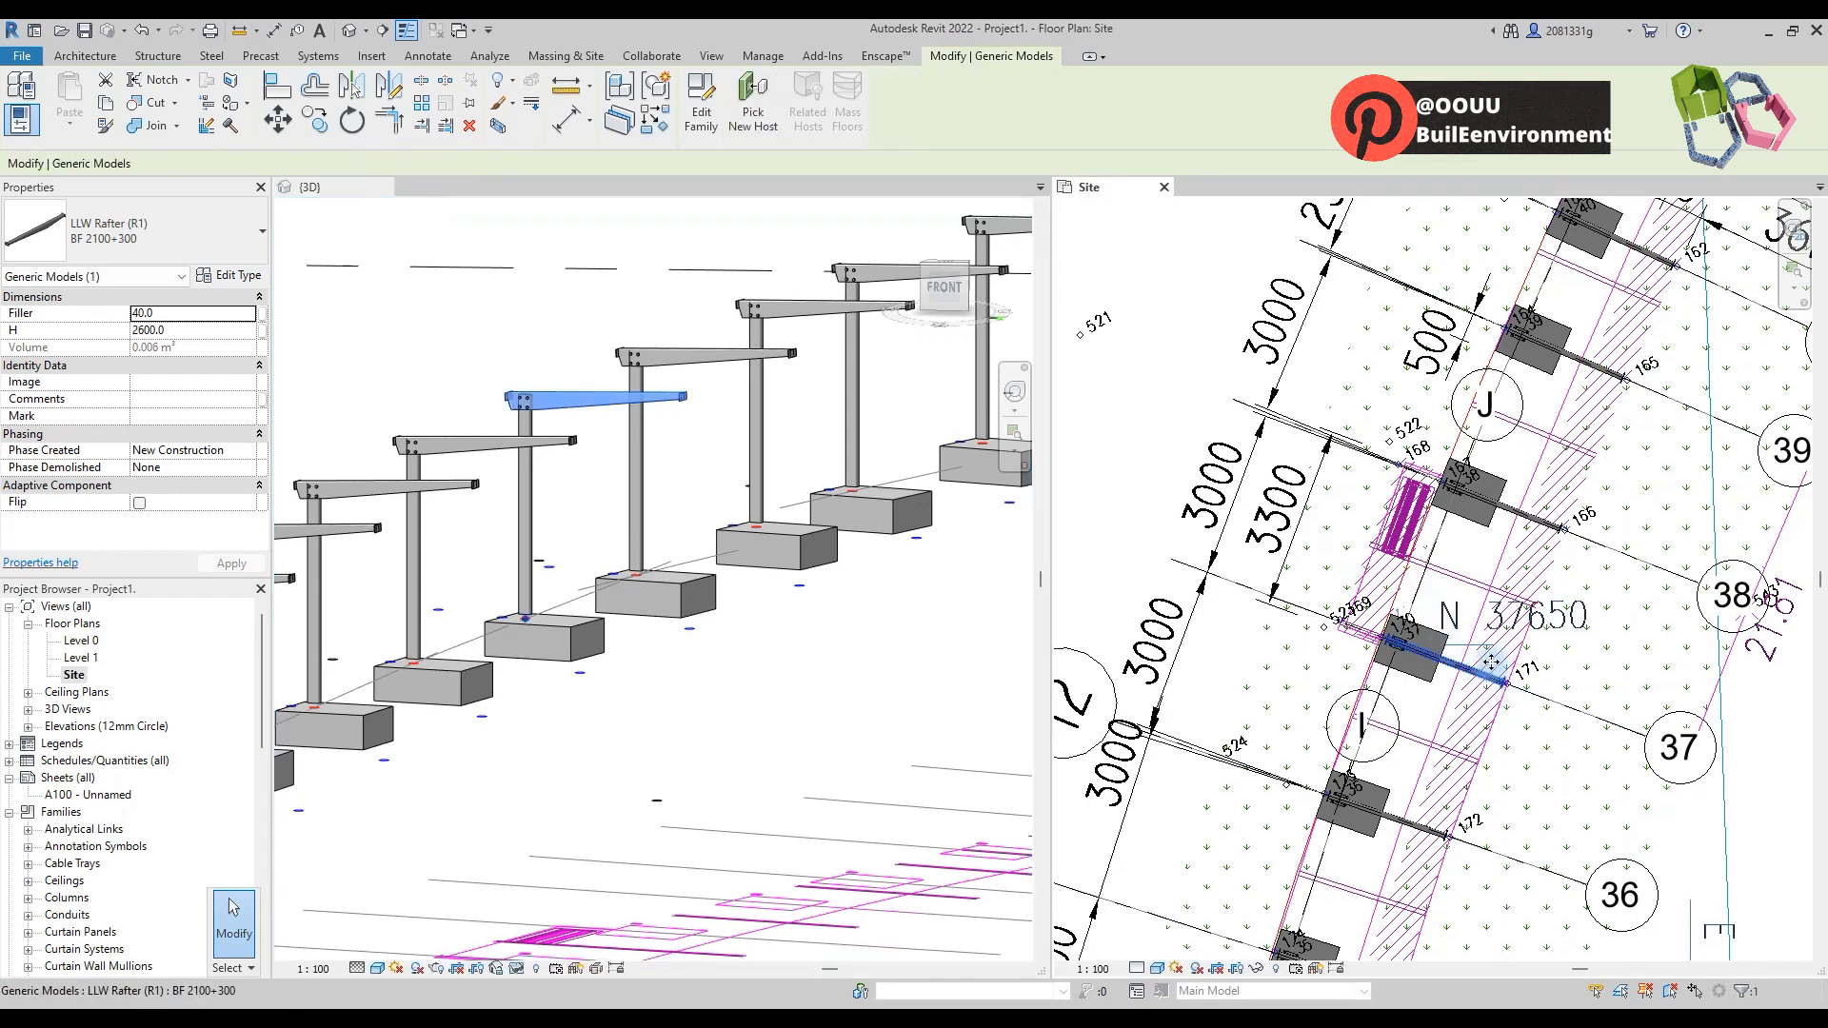
left_click(1524, 512, "ctrl")
left_click(143, 234)
left_click(100, 429)
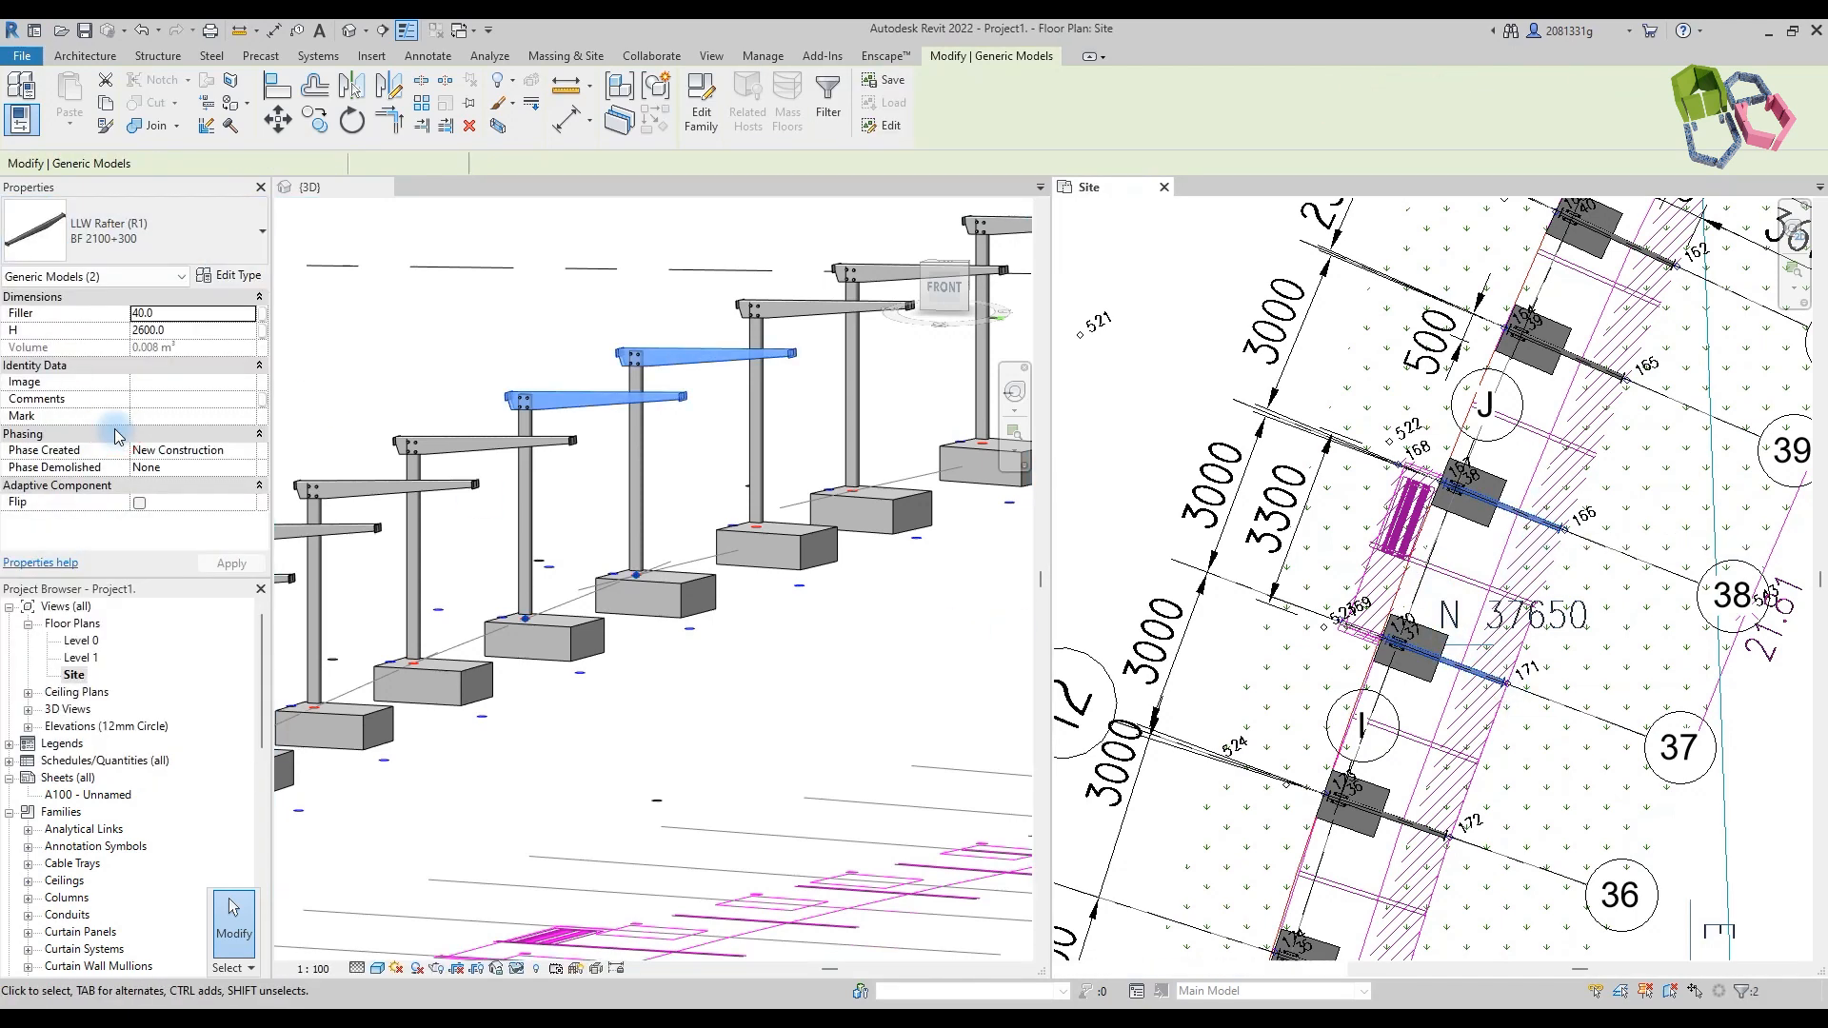
left_click(401, 287)
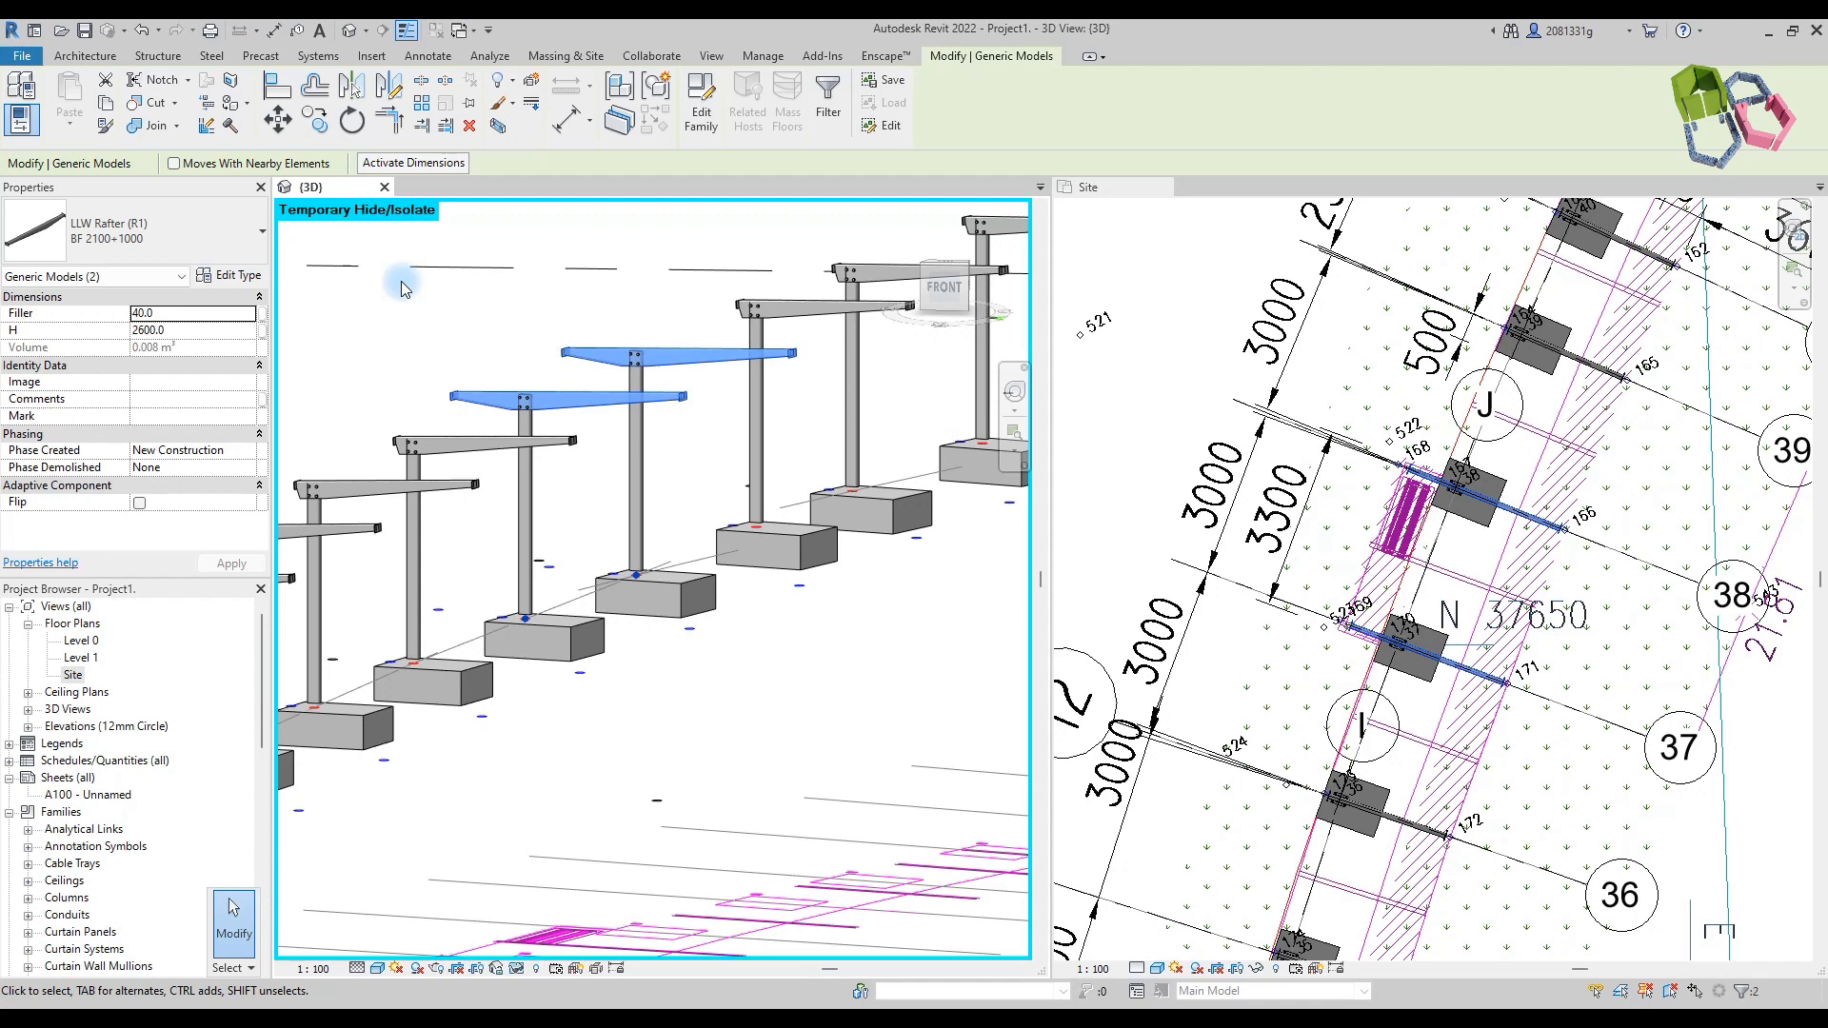